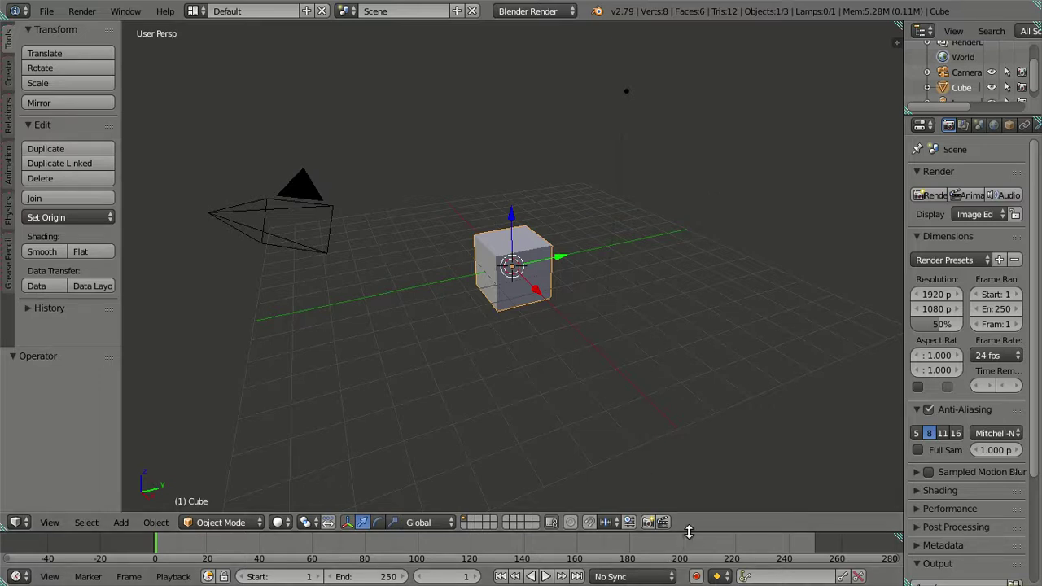
Step: Enlarge the 3D view and delete the default cube and lamp
drag(690, 533, 690, 566)
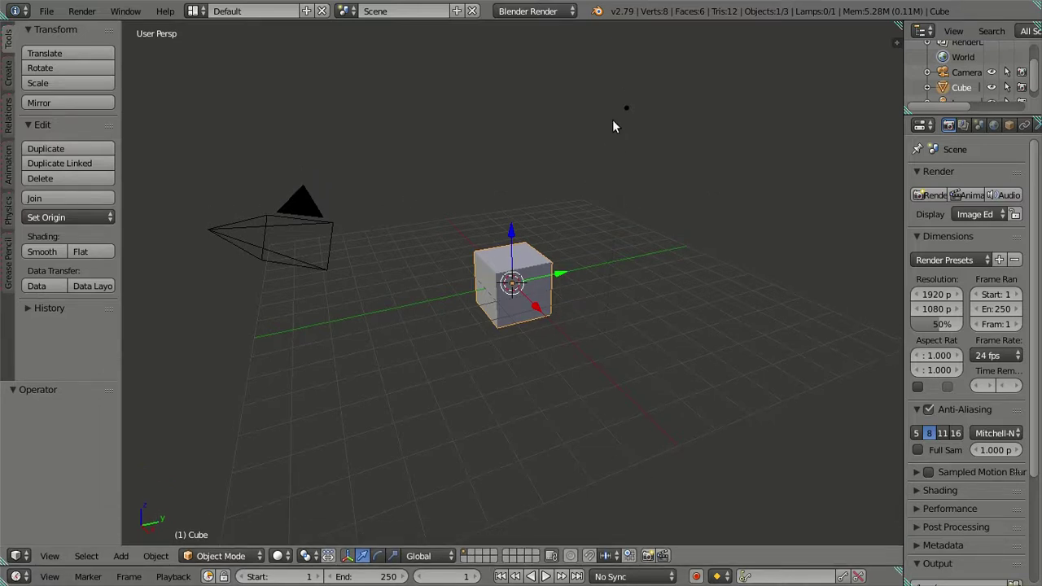
right_click(625, 109)
key(x)
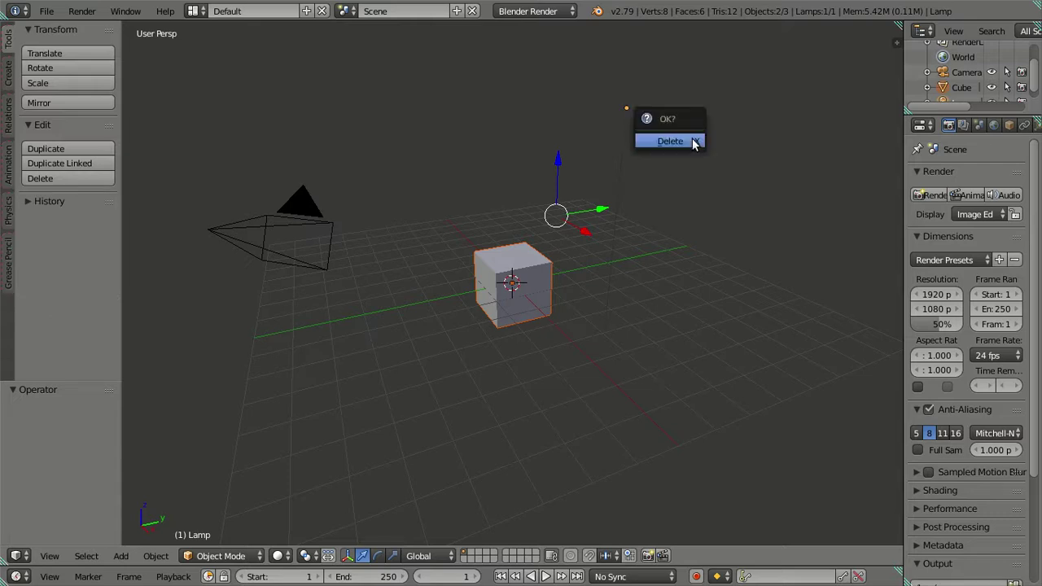
click(694, 142)
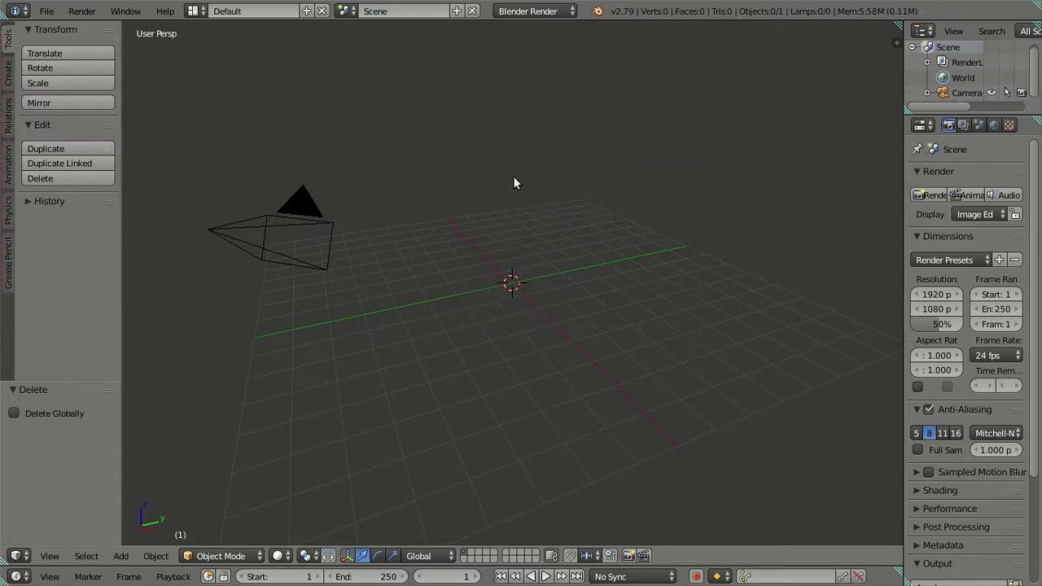
Step: Hide the camera and switch the empty scene to orthographic view
right_click(319, 209)
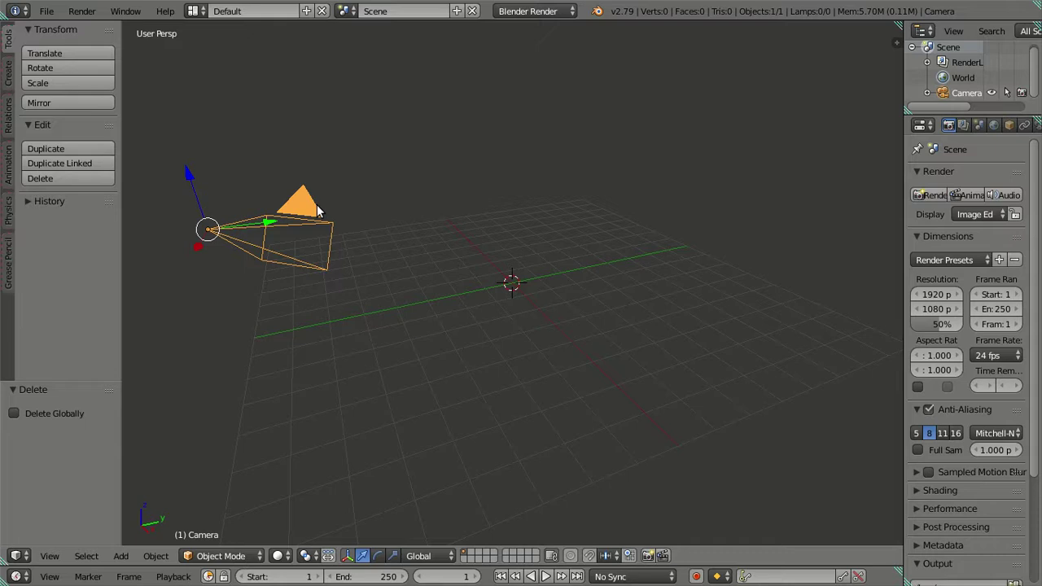
key(h)
key(KP_5)
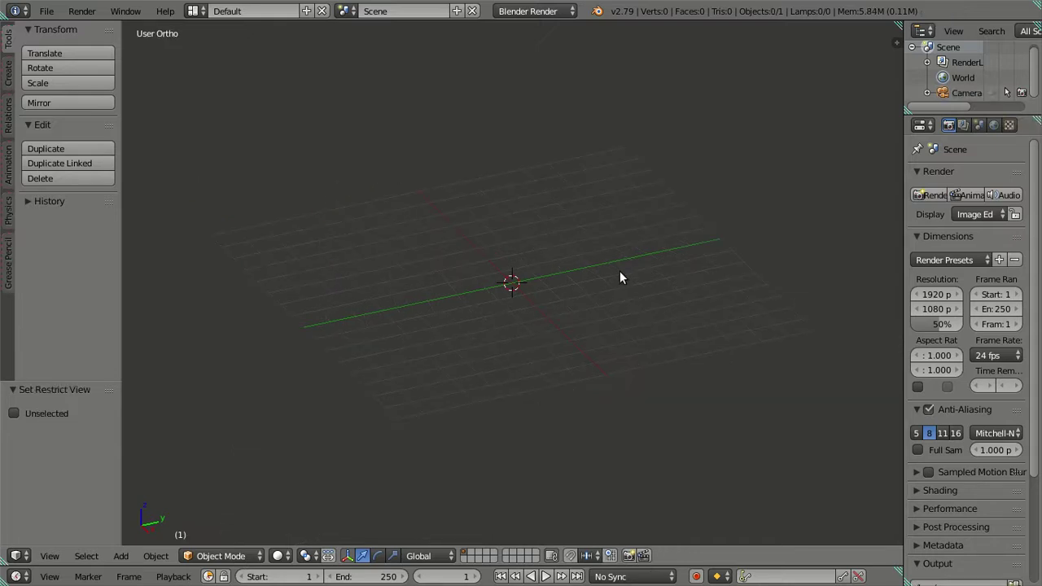
key(shift+a)
Step: Switch the render engine to Cycles and add a plane scaled up 8 times
click(537, 11)
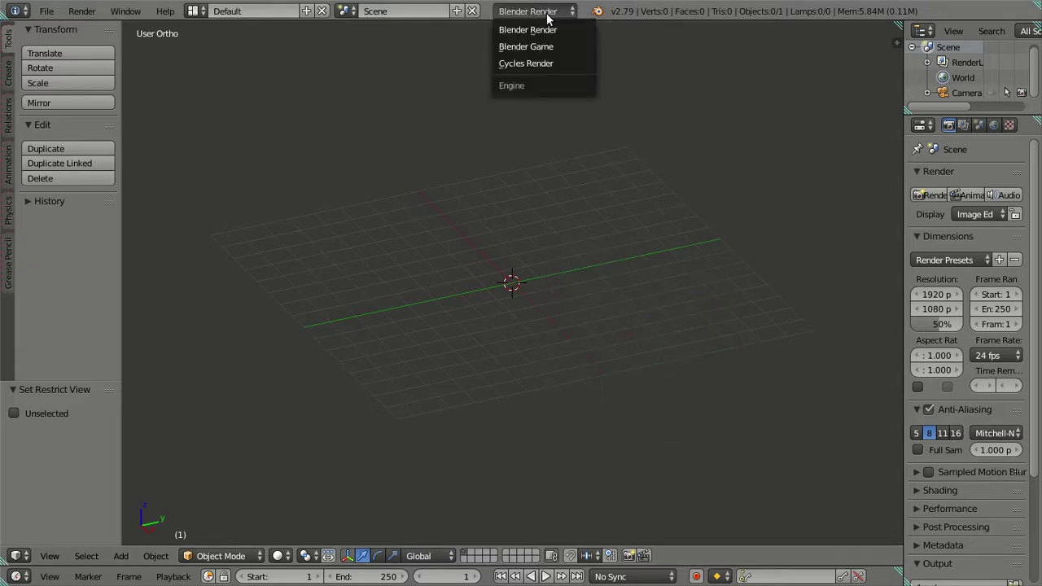
click(547, 63)
key(shift+a)
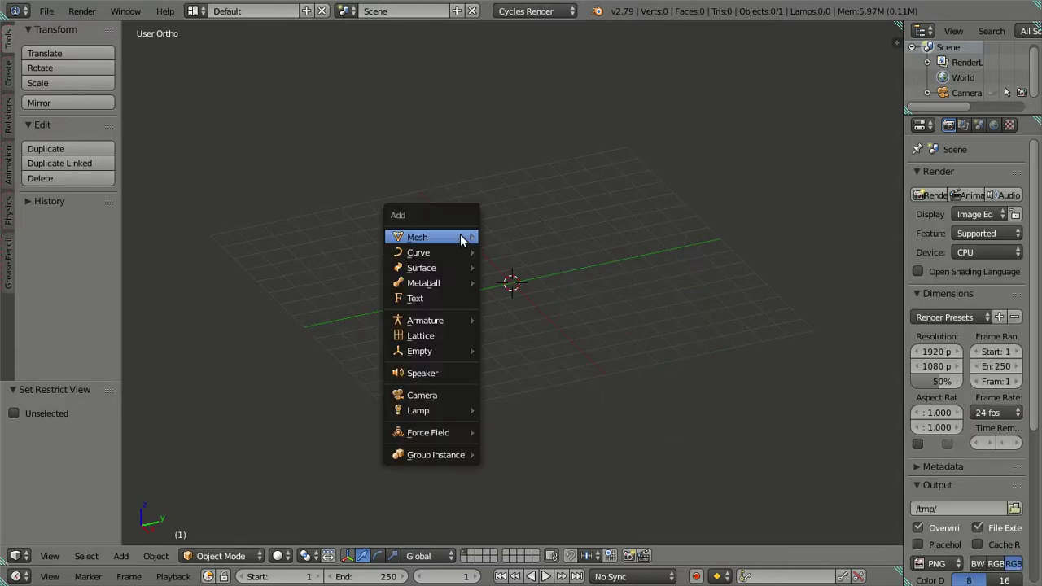
click(512, 237)
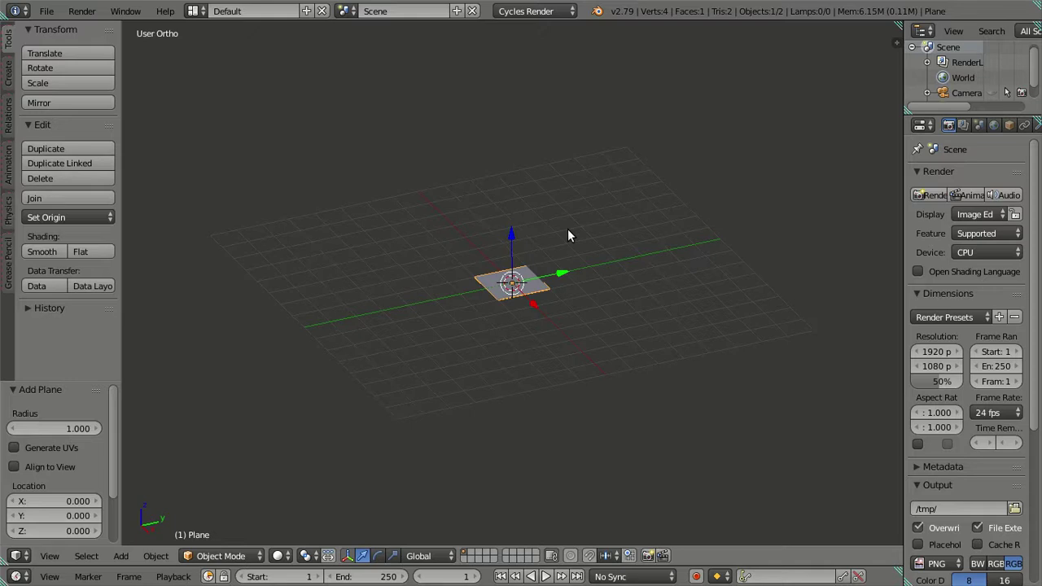
text(s)
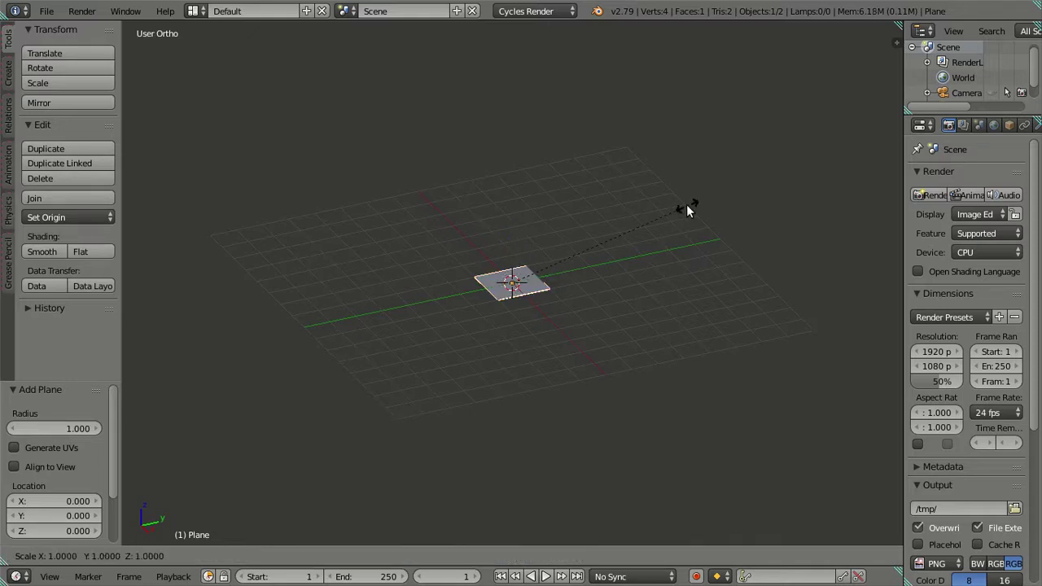
text(8)
key(Return)
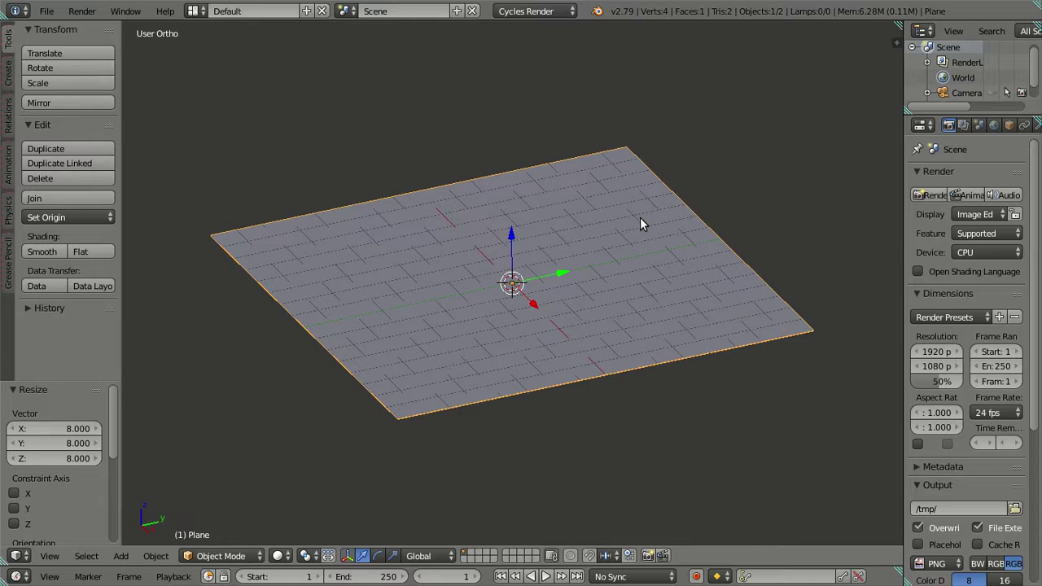
Step: Hide the tool shelf and view the plane from the top
key(t)
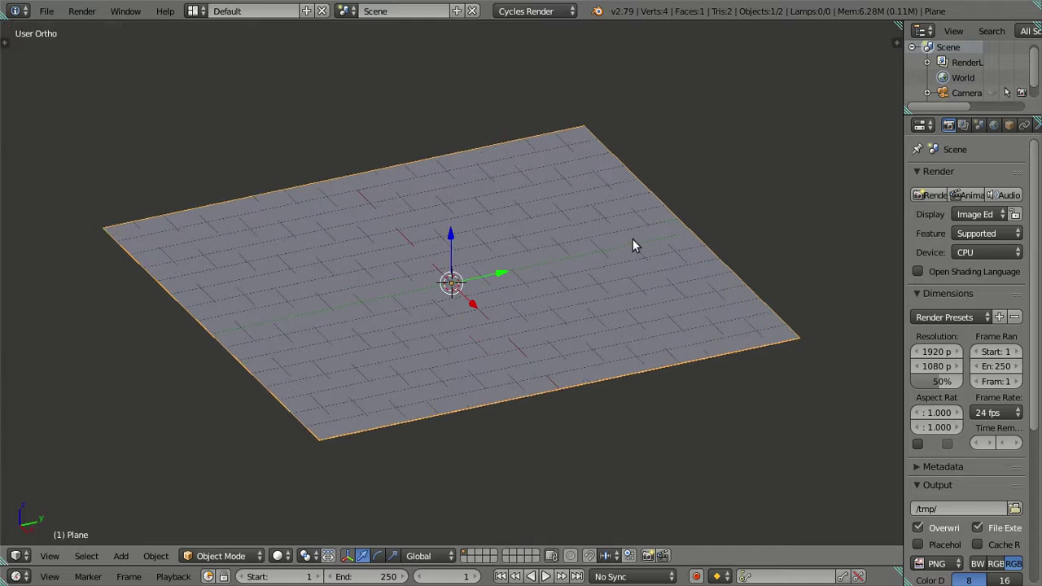
key(KP_7)
scroll(619, 243, down, 2)
scroll(602, 244, up, 1)
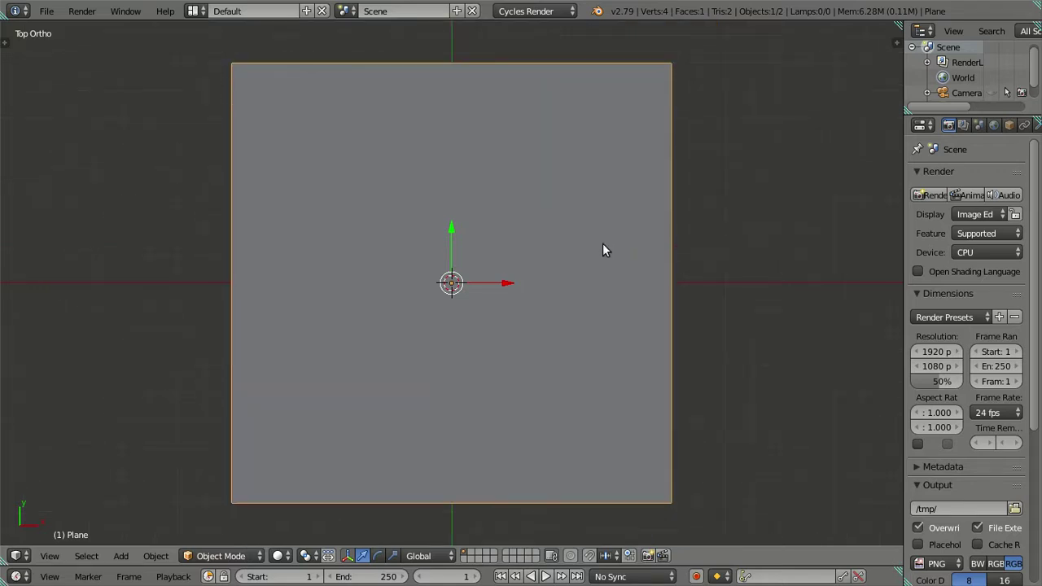
Step: Enter Edit Mode in edge select with nothing selected, shown as wireframe
key(Tab)
key(ctrl+Tab)
click(572, 240)
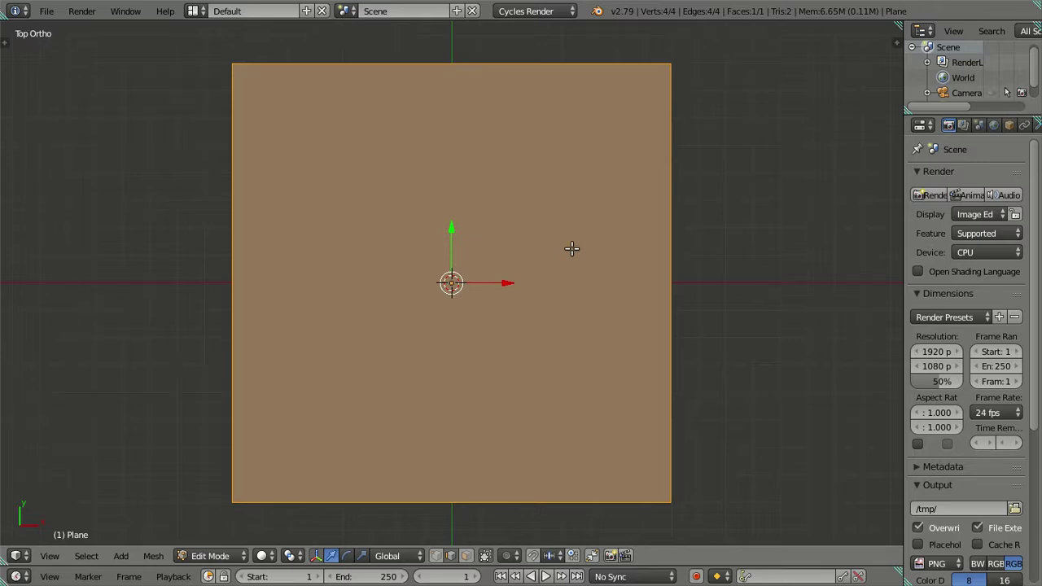
key(a)
key(z)
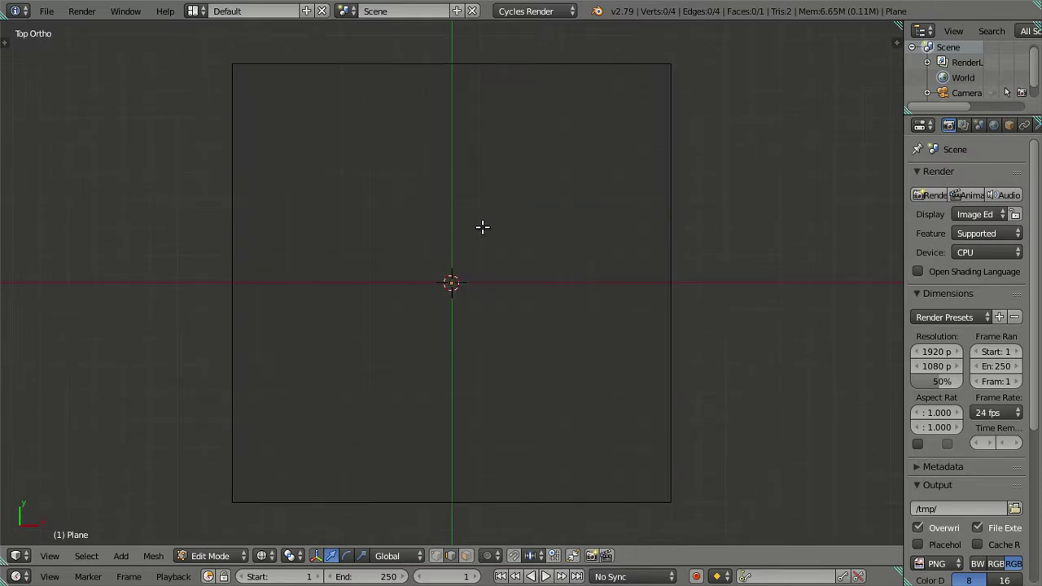
Step: Cut 159 evenly spaced vertical loops across the plane
key(ctrl+r)
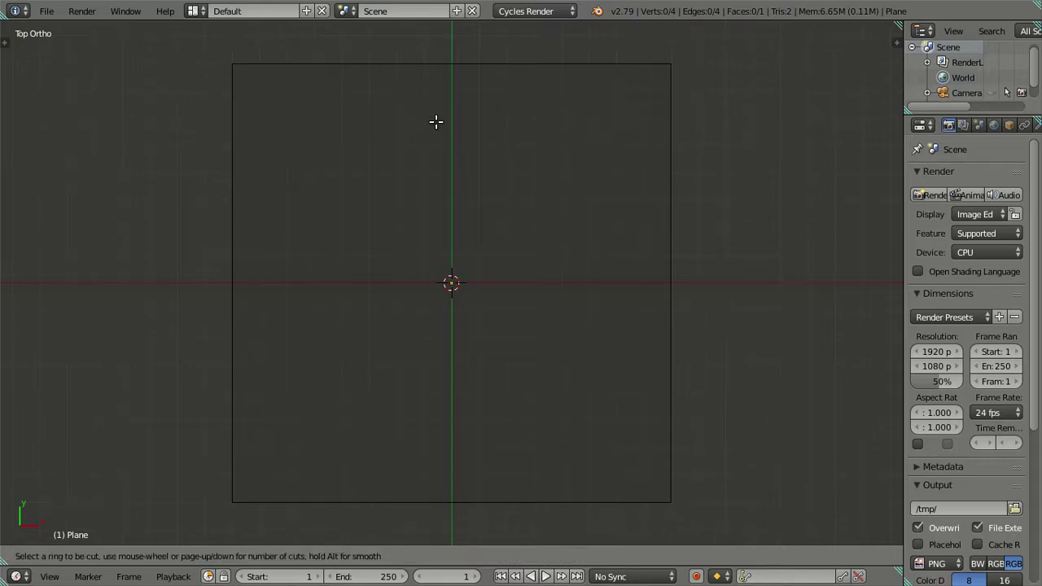
scroll(450, 109, up, 1)
scroll(450, 108, up, 1)
scroll(450, 109, up, 2)
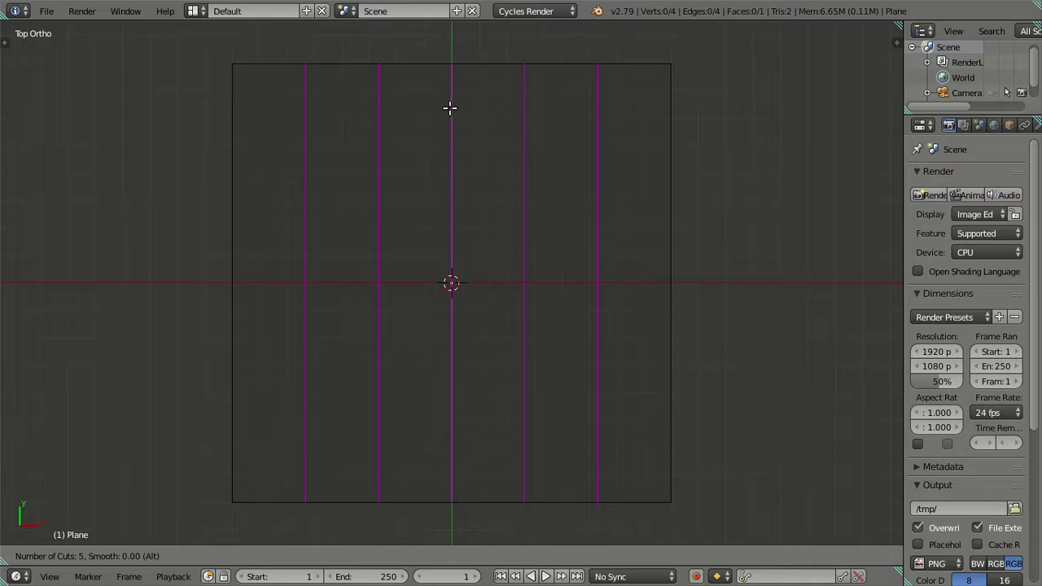
text(15)
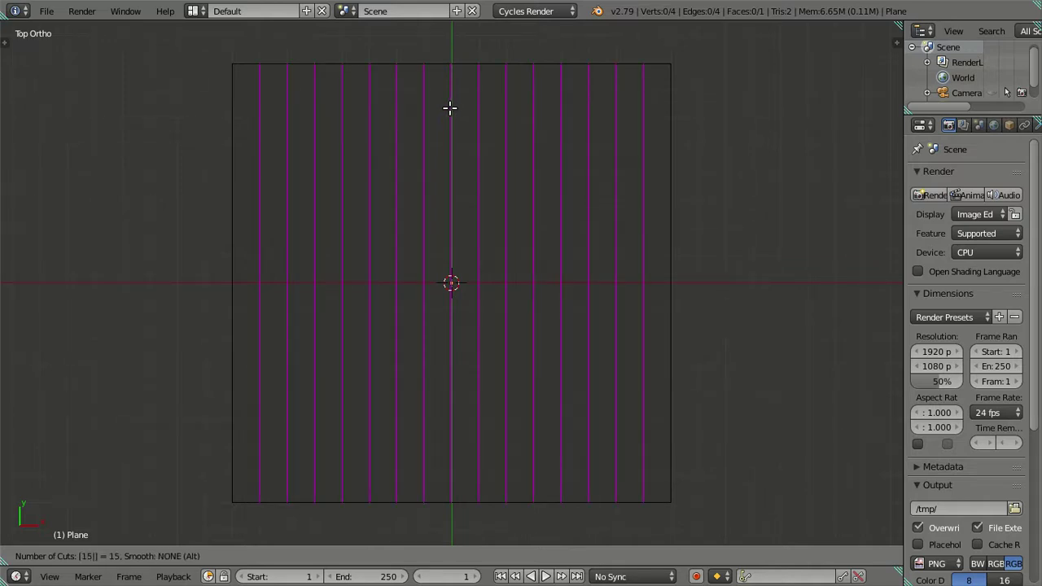
text(9)
key(Return)
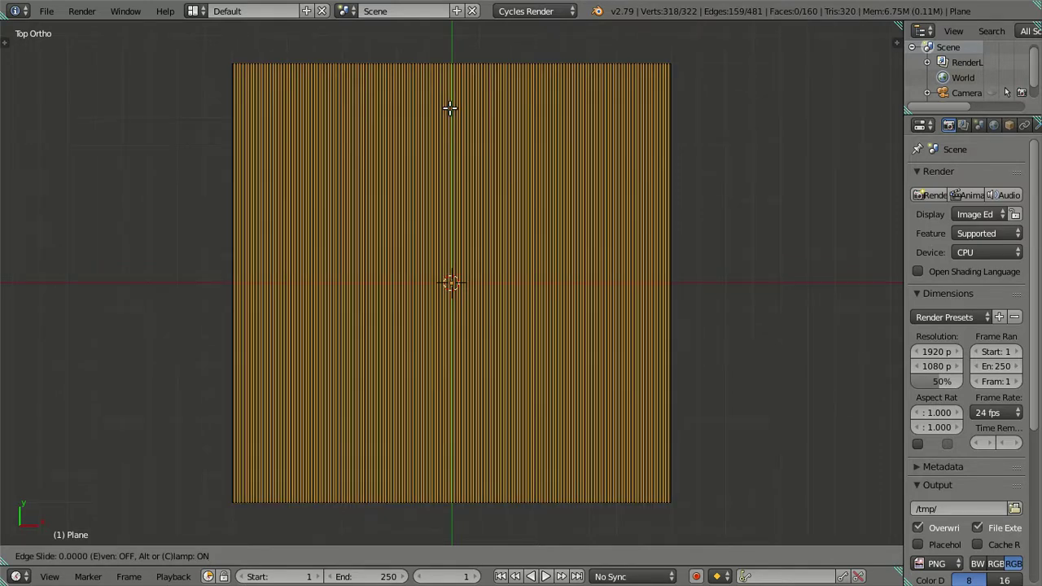
Step: Finish the loop cut without sliding and zoom in on the plane's lower-left corner
click(450, 108)
shift+middle_drag(388, 472, 445, 350)
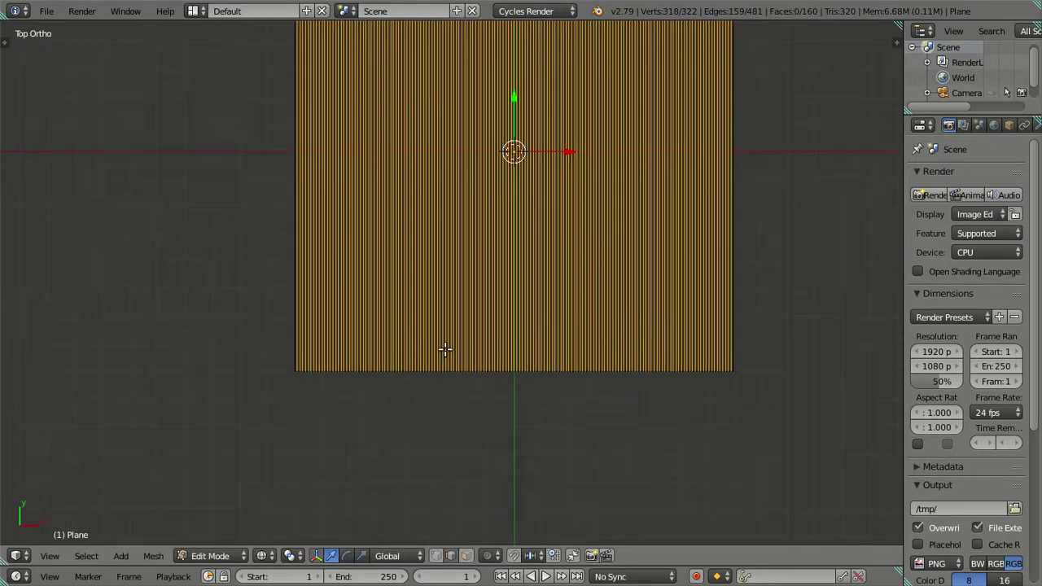
scroll(360, 410, up, 1)
scroll(344, 426, up, 2)
shift+middle_drag(344, 426, 486, 310)
scroll(267, 370, up, 4)
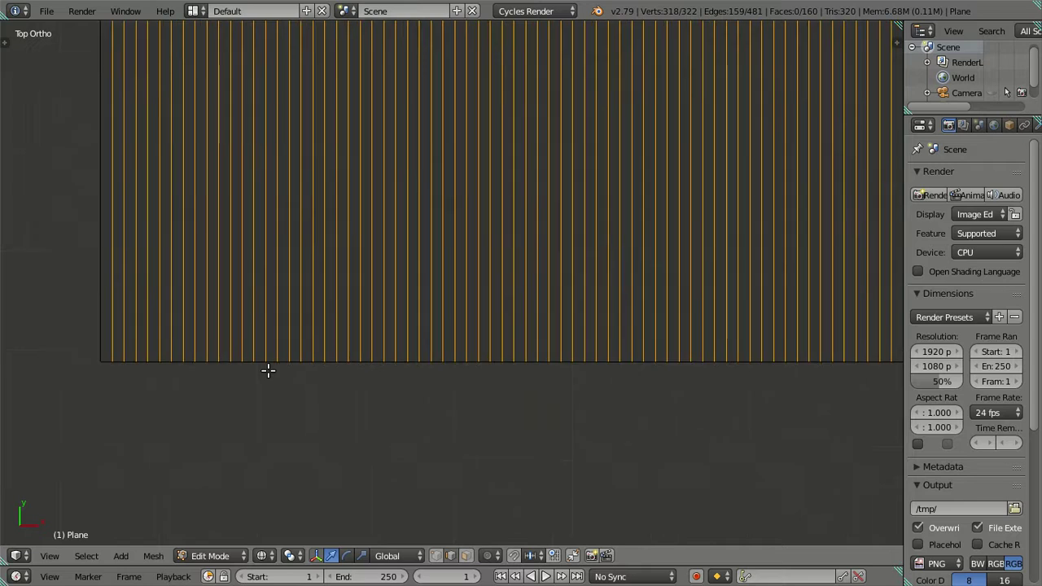
shift+middle_drag(277, 367, 516, 309)
scroll(516, 318, up, 2)
scroll(516, 319, up, 3)
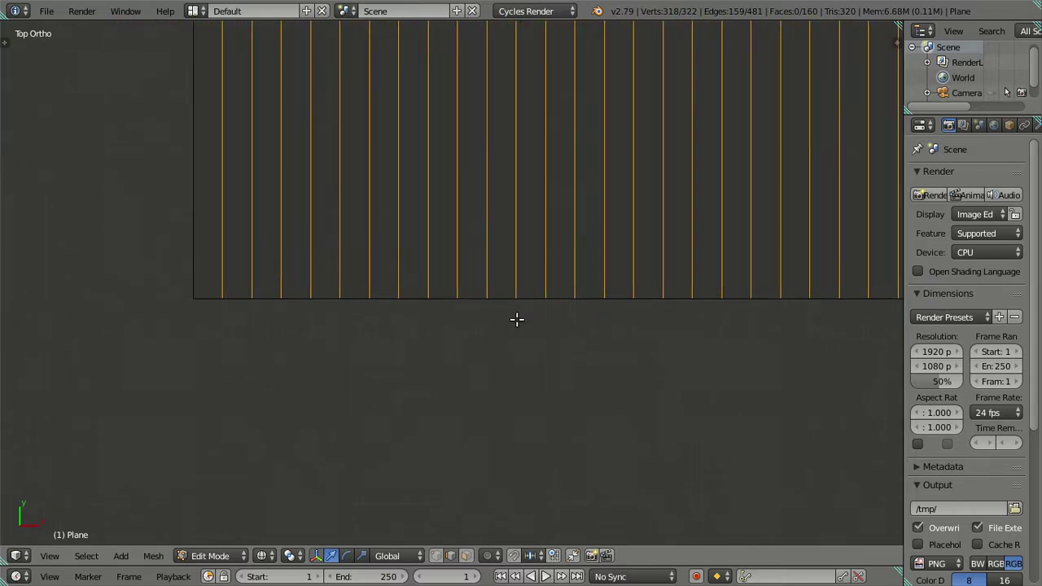
scroll(516, 319, down, 4)
Step: Deselect pairs of vertical edges along the plane's left portion to keep as plank borders
shift+right_click(340, 257)
shift+right_click(458, 267)
shift+right_click(481, 270)
shift+right_click(594, 263)
shift+right_click(622, 267)
shift+middle_drag(753, 309, 339, 314)
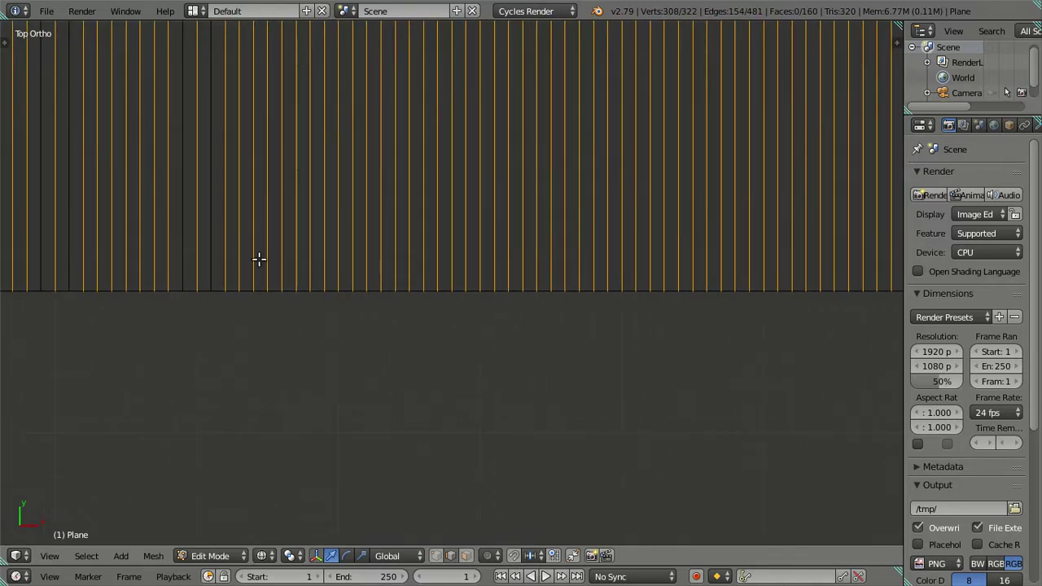
shift+right_click(326, 257)
shift+right_click(350, 259)
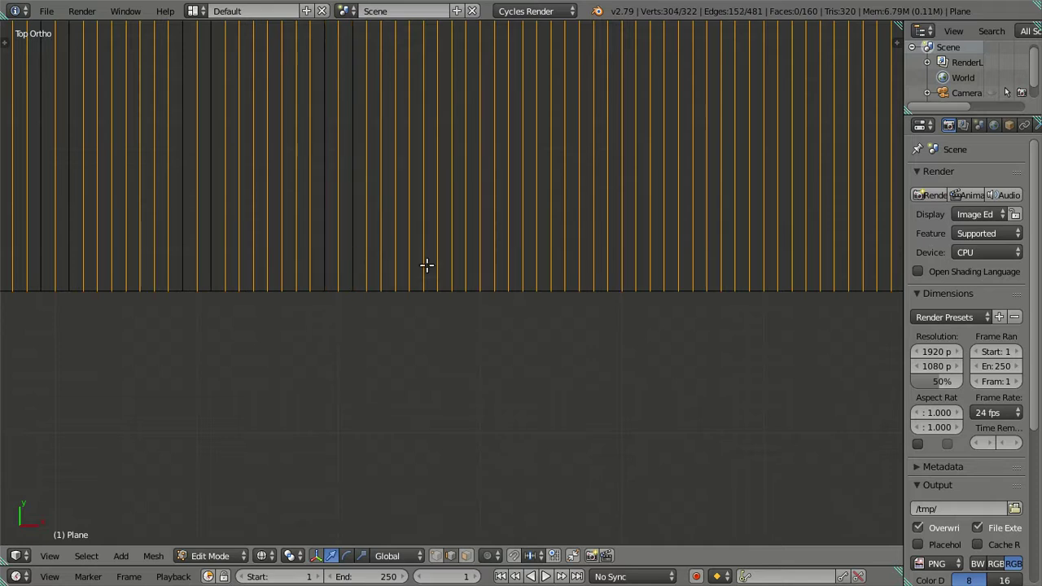
shift+right_click(465, 255)
shift+right_click(494, 259)
shift+right_click(611, 264)
shift+right_click(638, 267)
Step: Continue deselecting pairs of vertical edges across the plane's middle stretches
shift+middle_drag(653, 275, 294, 294)
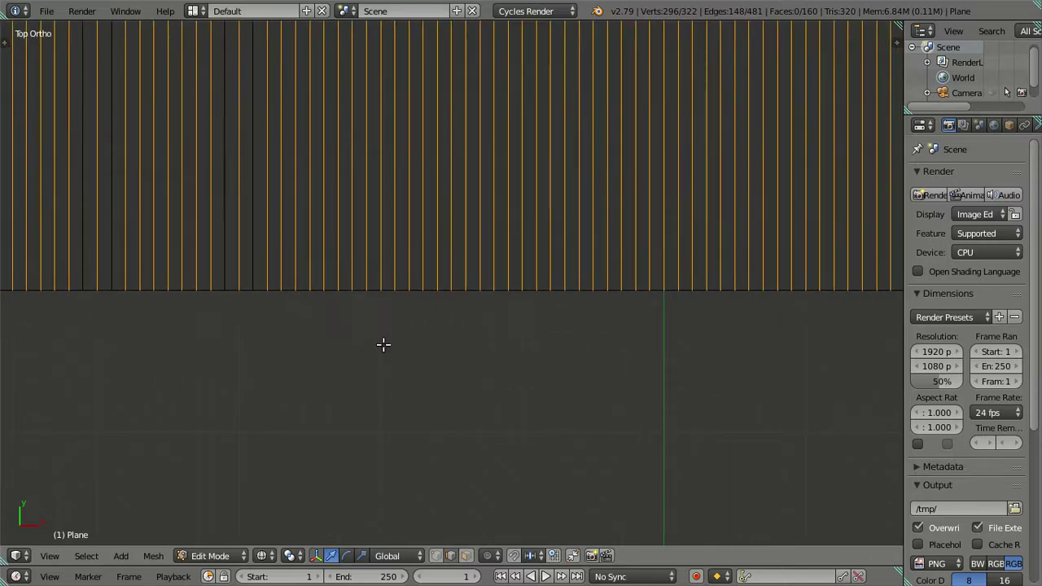
shift+right_click(365, 262)
shift+right_click(394, 269)
shift+right_click(507, 271)
shift+right_click(532, 270)
shift+right_click(645, 267)
shift+right_click(675, 269)
shift+middle_drag(711, 300, 397, 302)
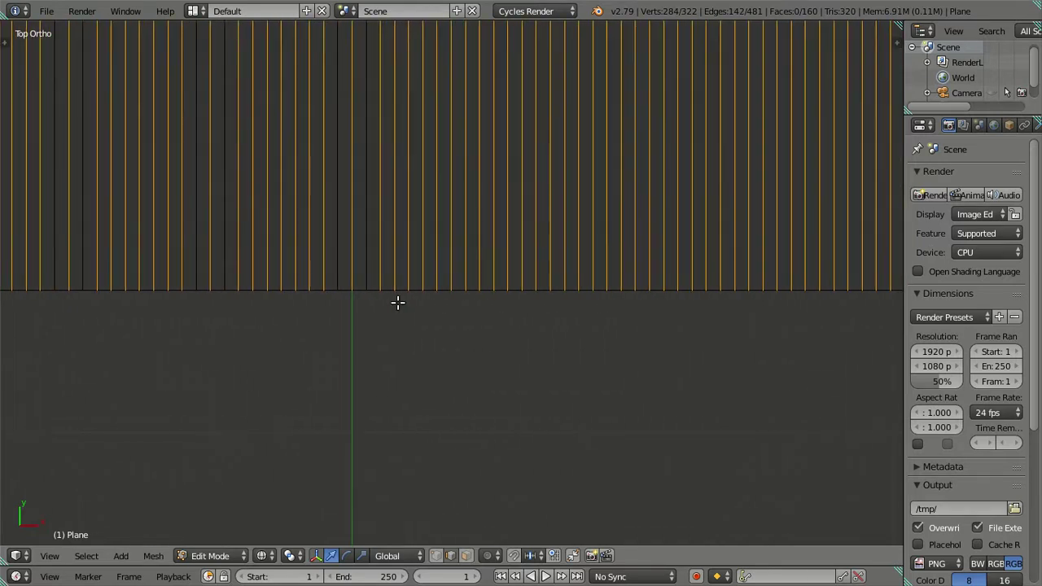
scroll(537, 325, down, 1)
shift+right_click(476, 270)
shift+right_click(498, 269)
shift+right_click(593, 270)
shift+right_click(616, 274)
shift+right_click(711, 263)
shift+right_click(737, 263)
Step: Deselect the remaining edge pairs through the plane's right end, then frame the whole plane
shift+middle_drag(746, 291, 553, 305)
shift+middle_drag(704, 305, 286, 298)
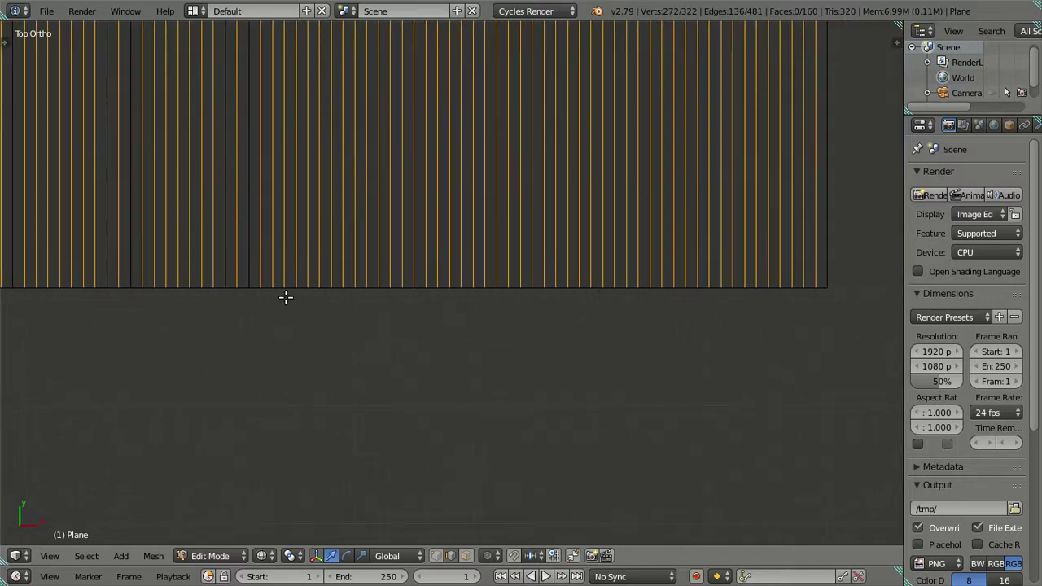
shift+right_click(341, 264)
shift+right_click(364, 269)
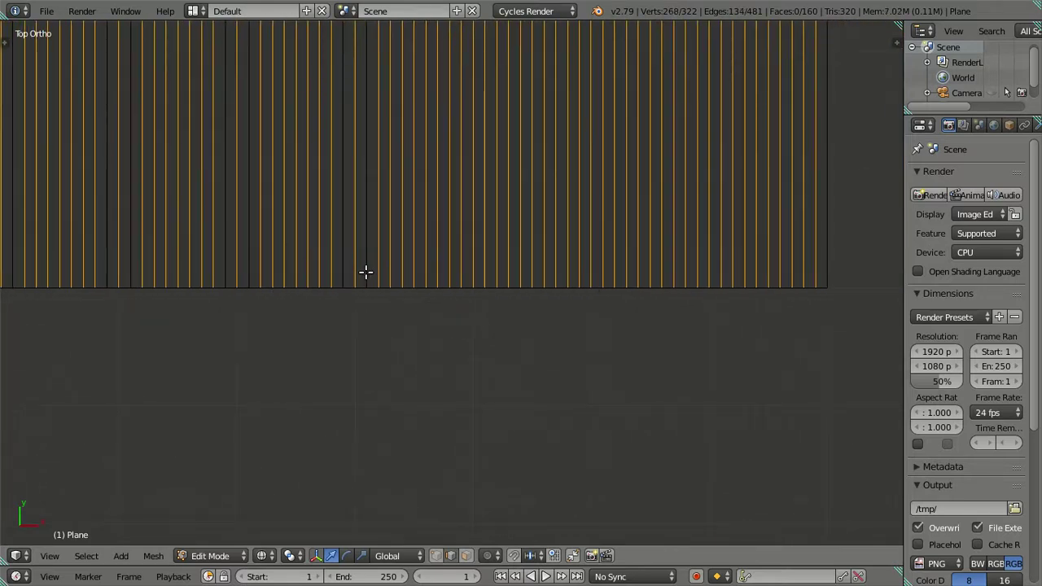
shift+right_click(460, 272)
shift+right_click(483, 273)
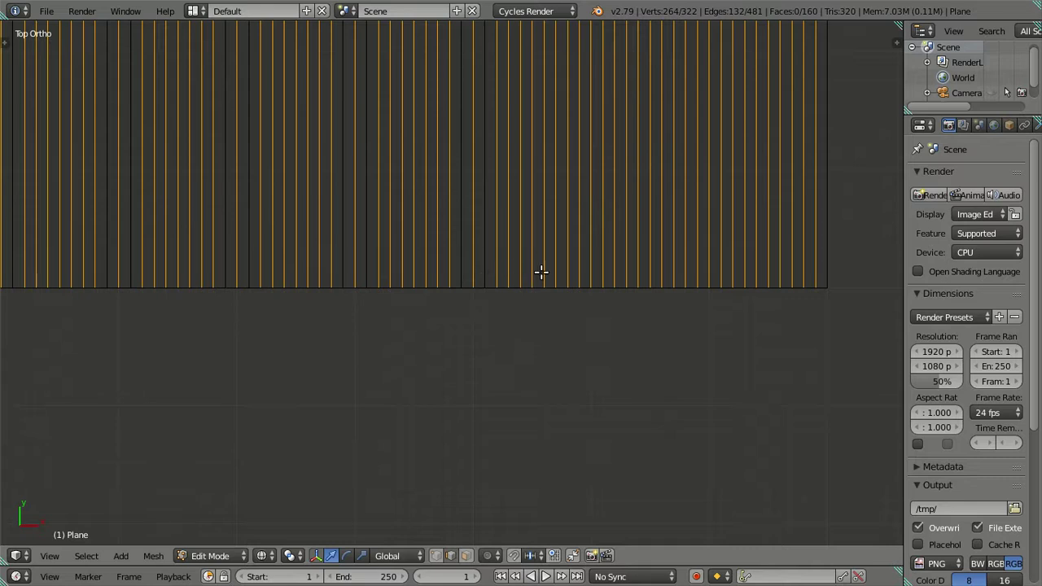
shift+right_click(578, 268)
shift+right_click(601, 268)
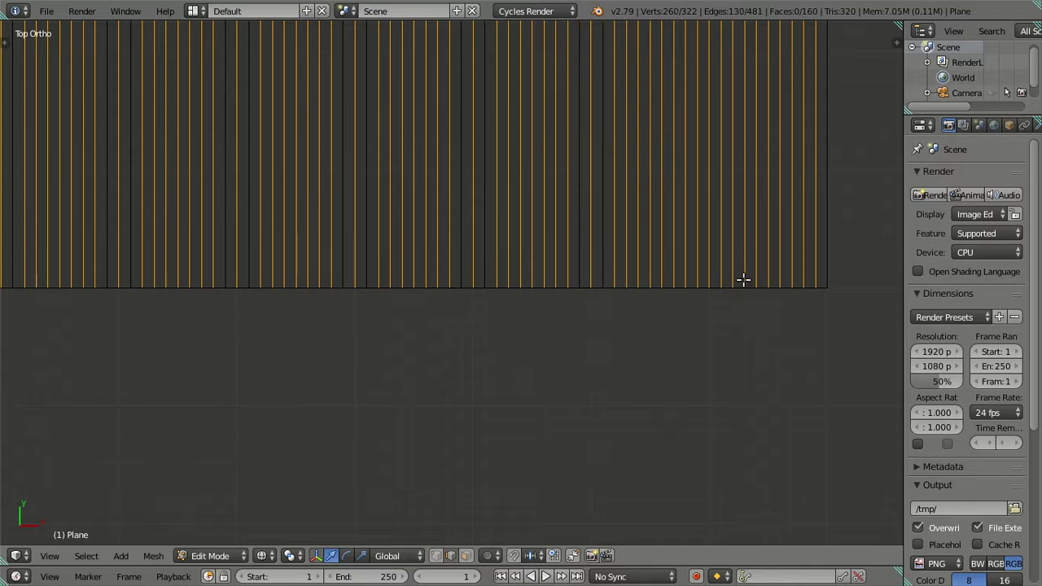
shift+right_click(699, 263)
shift+right_click(722, 268)
shift+right_click(815, 270)
scroll(656, 307, down, 1)
scroll(602, 298, down, 2)
shift+middle_drag(602, 298, 646, 372)
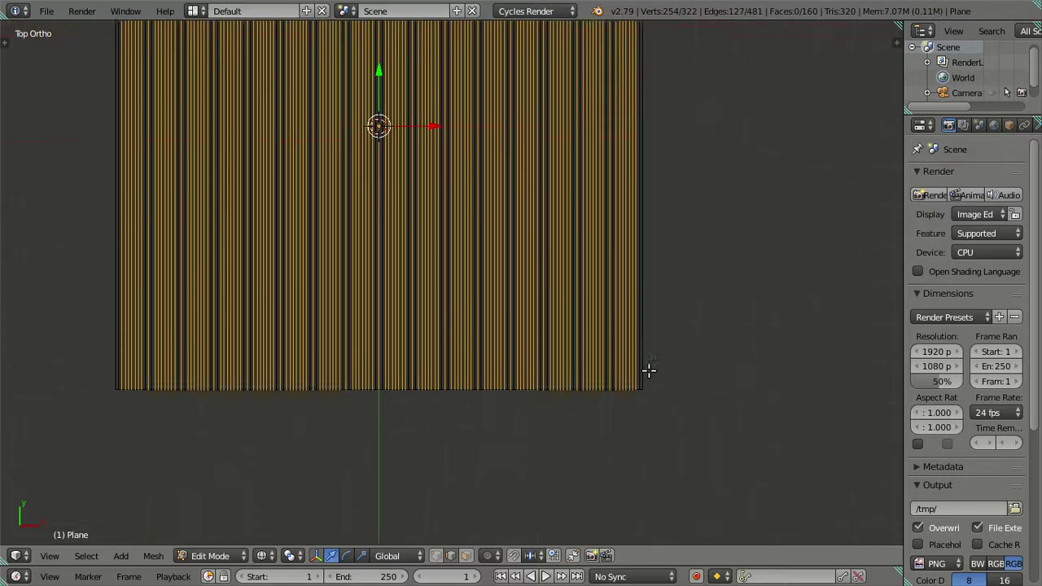
scroll(656, 368, down, 1)
scroll(656, 367, down, 1)
shift+middle_drag(626, 328, 627, 354)
Step: Dissolve the selected edges into 33 planks and add 150 horizontal loop cuts across them
key(x)
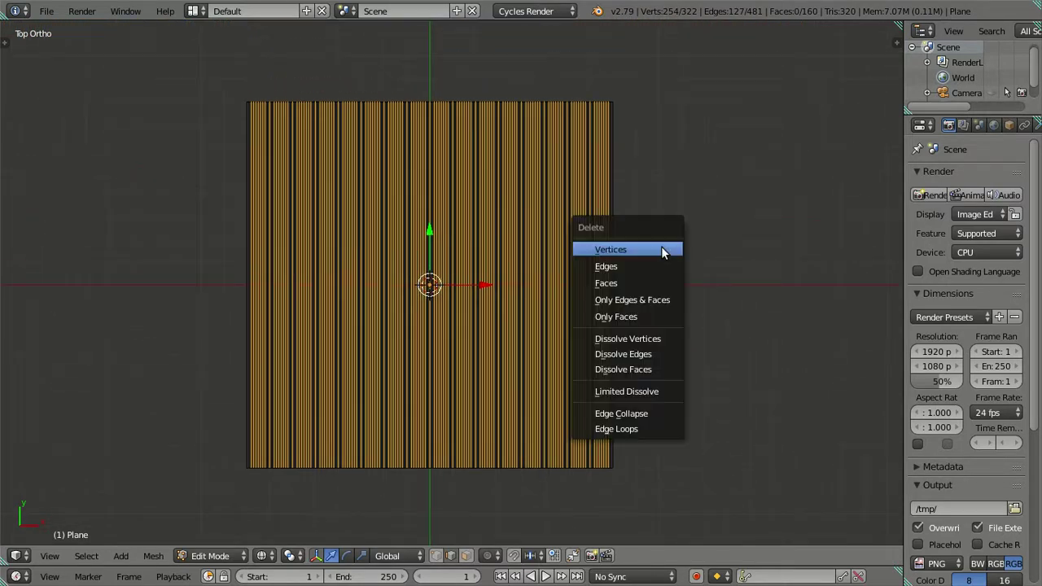
click(663, 356)
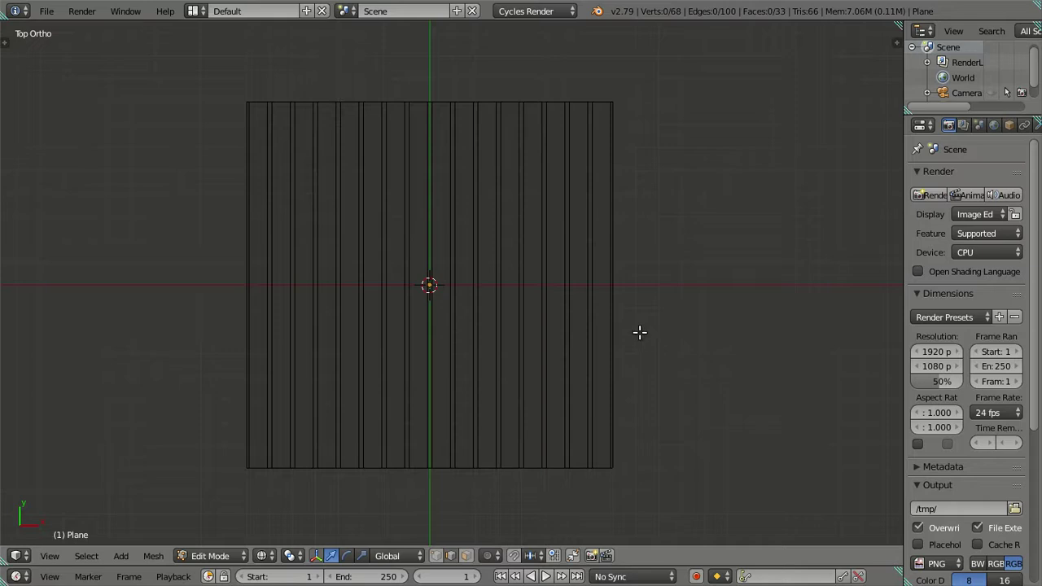
key(ctrl+r)
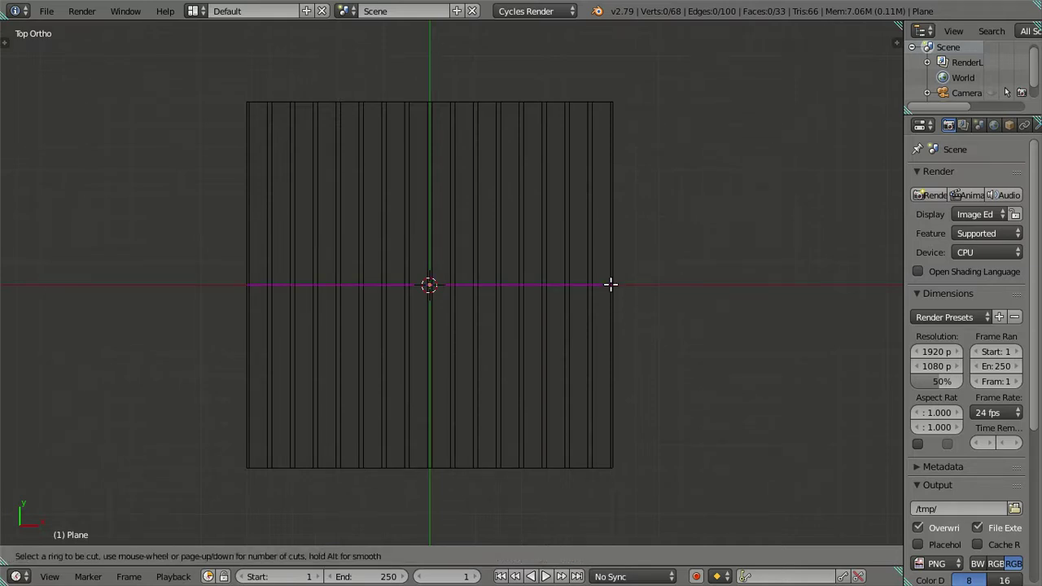
text(15)
text(0)
key(Return)
Step: Deselect the top border loop and the first horizontal cuts to keep them from dissolving
right_click(611, 284)
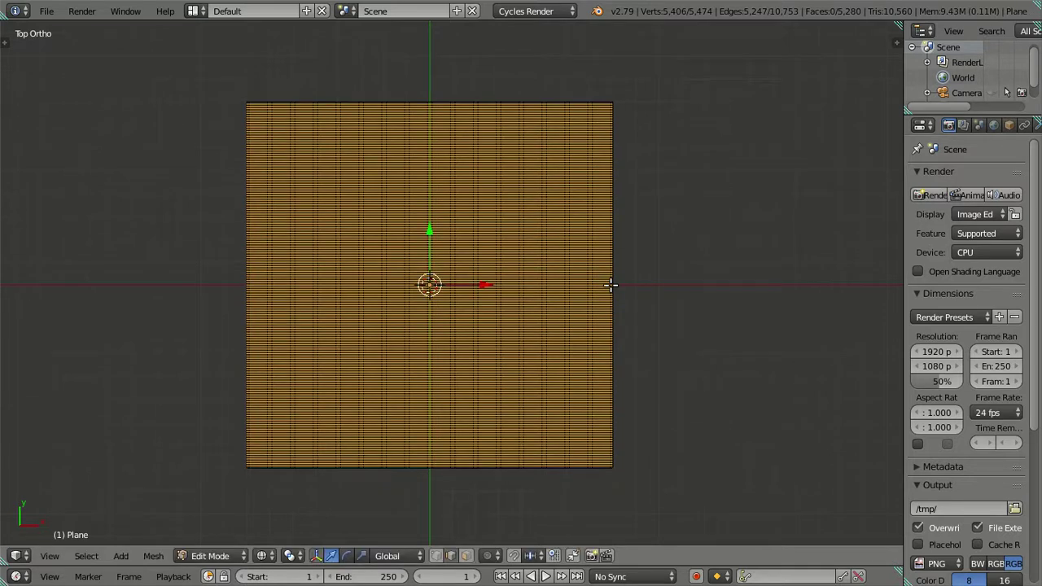
shift+middle_drag(651, 193, 532, 372)
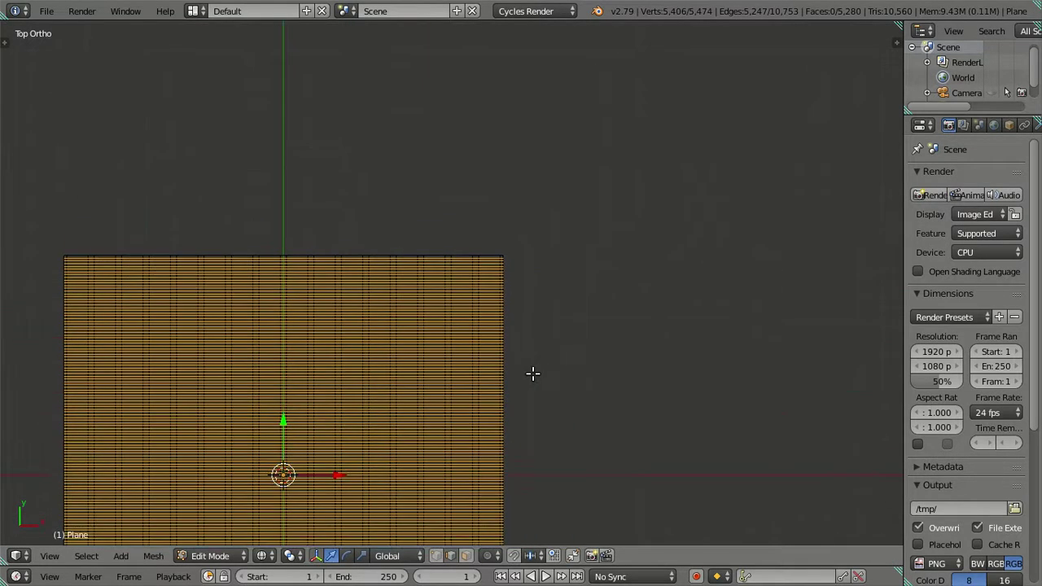
scroll(537, 374, up, 5)
scroll(619, 350, up, 2)
scroll(624, 344, up, 1)
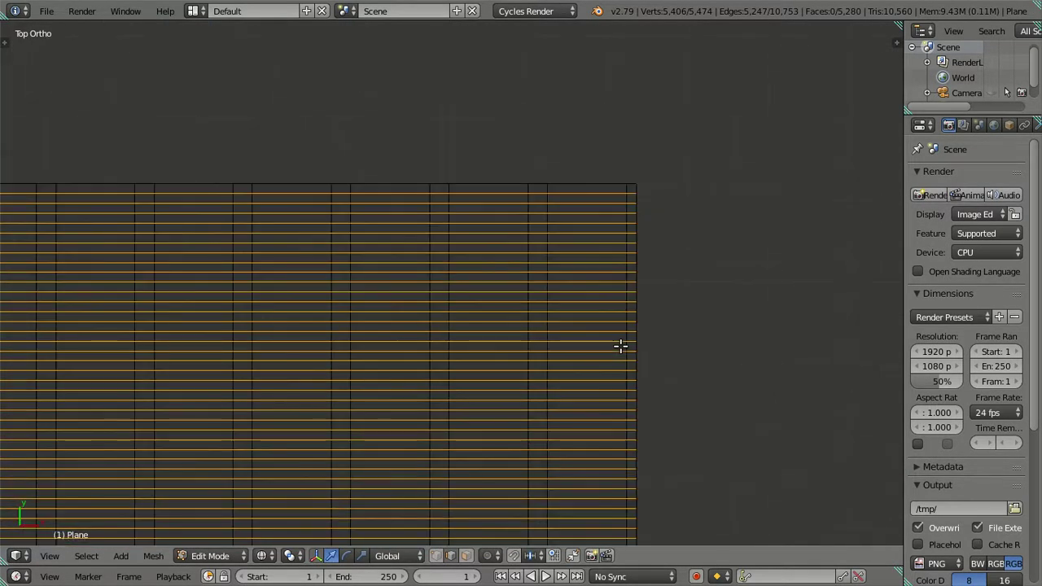
scroll(619, 292, down, 1)
scroll(558, 285, down, 1)
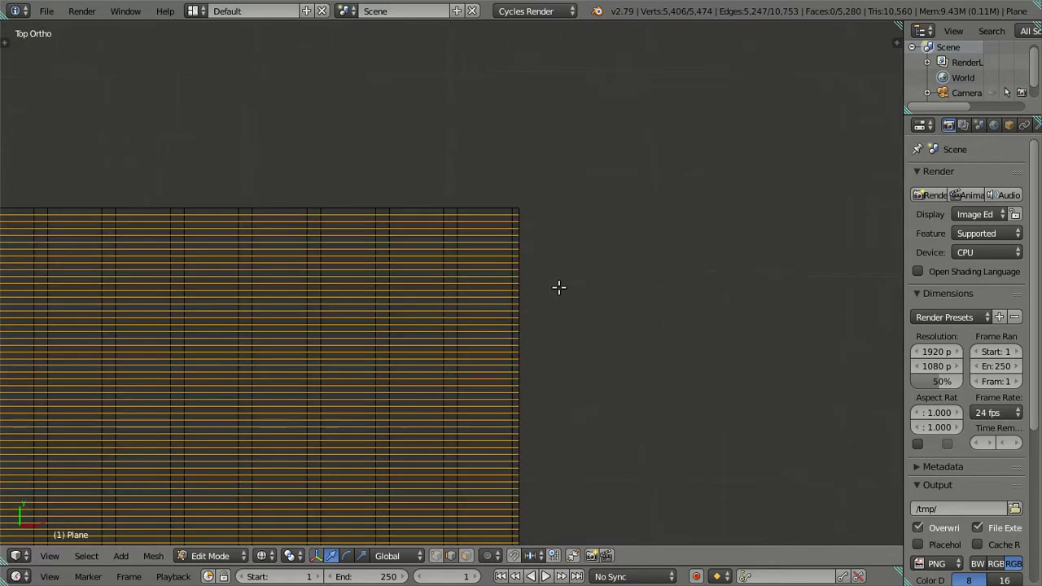
scroll(566, 269, down, 1)
scroll(565, 244, up, 1)
scroll(552, 222, up, 1)
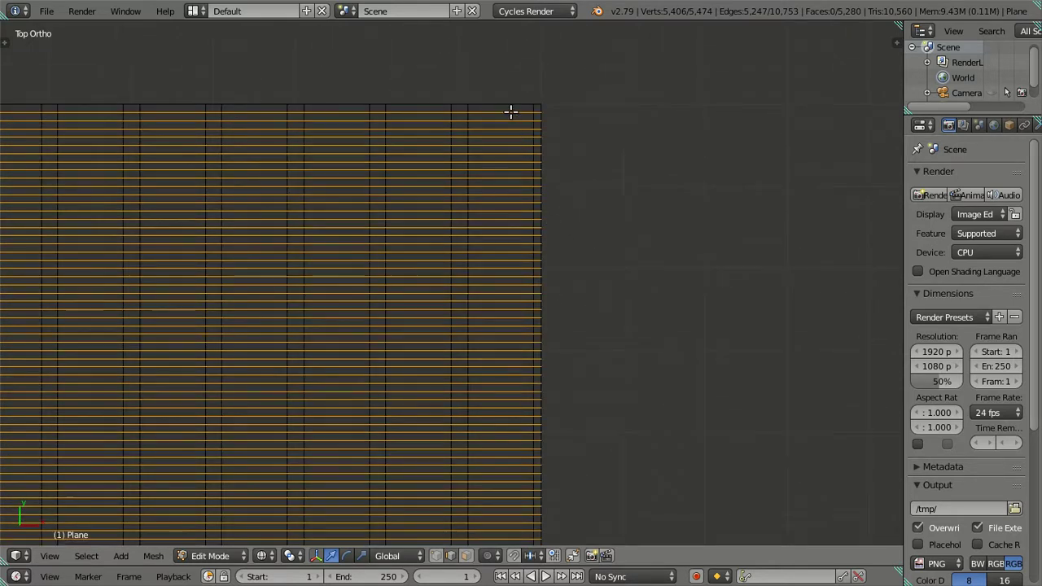
shift+right_click(529, 132)
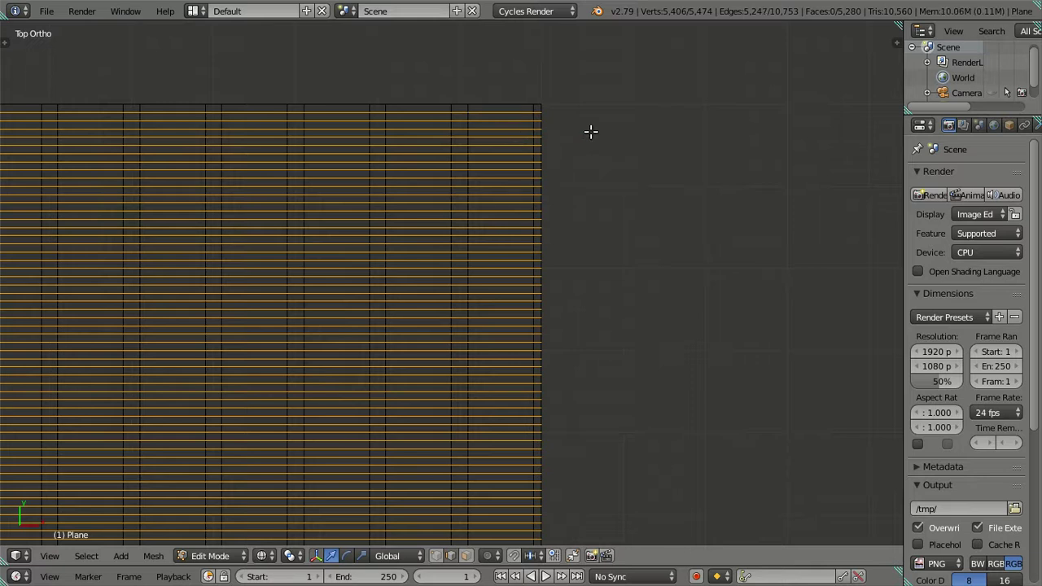
shift+right_click(505, 111)
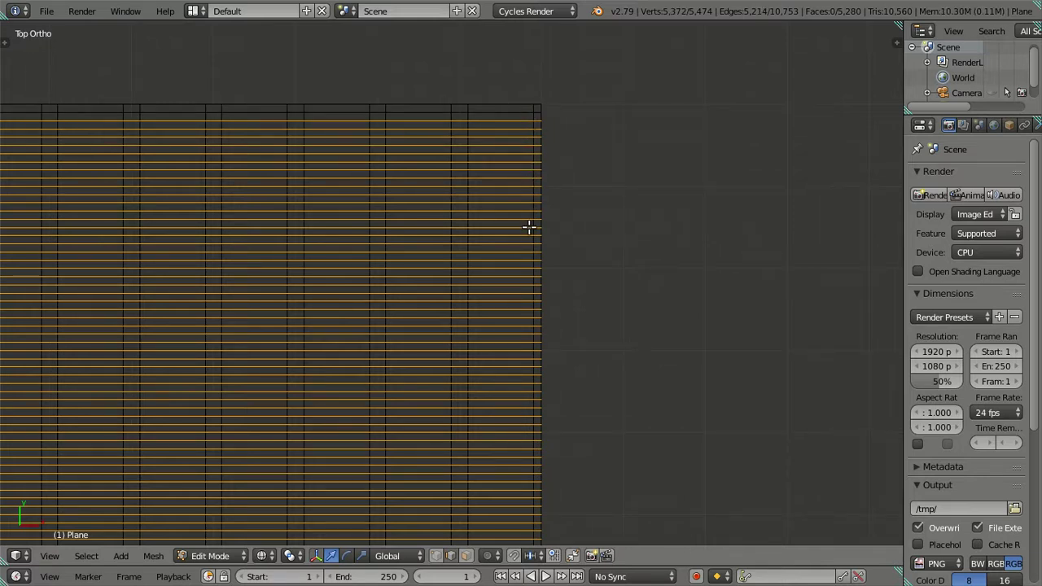
alt+shift+right_click(509, 180)
alt+shift+right_click(507, 192)
alt+shift+right_click(519, 262)
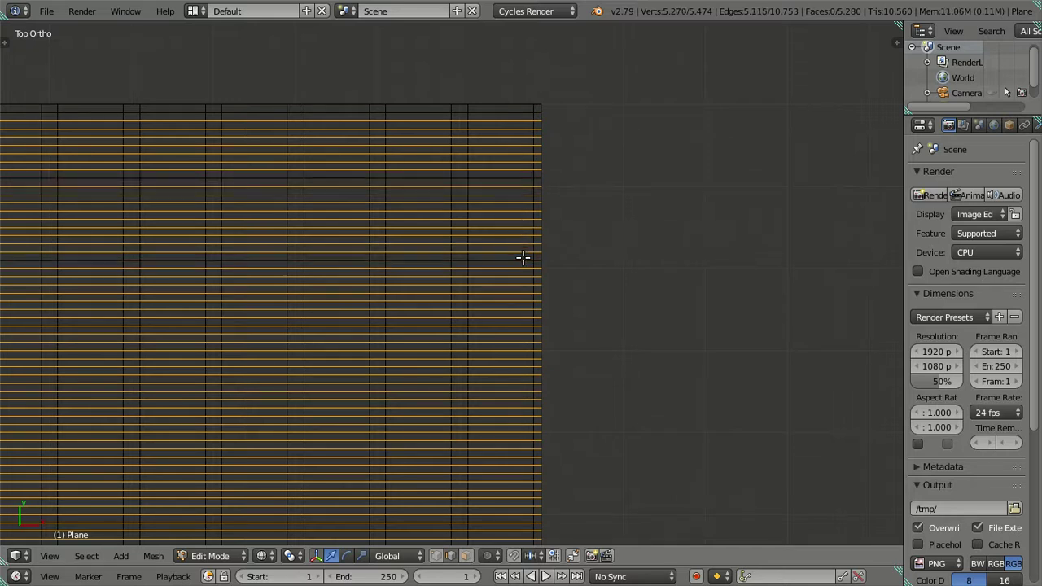
alt+shift+right_click(517, 280)
alt+shift+right_click(521, 285)
alt+shift+right_click(516, 275)
Step: Continue deselecting paired horizontal cuts down the plane so they stay
scroll(524, 339, up, 1)
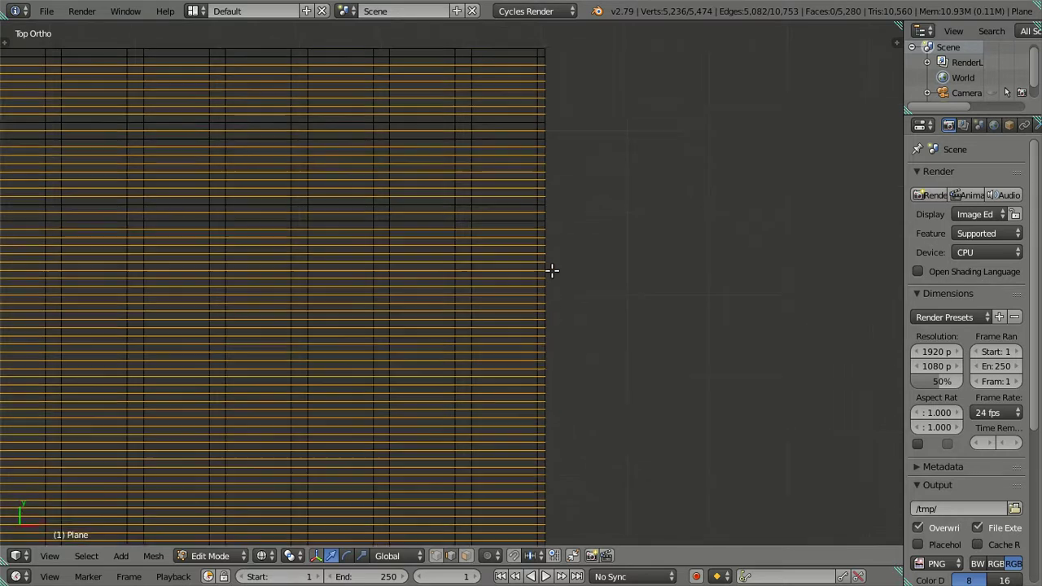
scroll(551, 270, up, 1)
alt+shift+right_click(545, 218)
alt+shift+right_click(548, 241)
alt+shift+right_click(552, 334)
alt+shift+right_click(546, 358)
shift+middle_drag(606, 389, 604, 151)
alt+shift+right_click(540, 204)
alt+shift+right_click(542, 225)
shift+middle_drag(563, 284, 544, 116)
alt+shift+right_click(533, 135)
alt+shift+right_click(534, 155)
alt+shift+right_click(537, 248)
alt+shift+right_click(540, 272)
shift+middle_drag(540, 272, 540, 82)
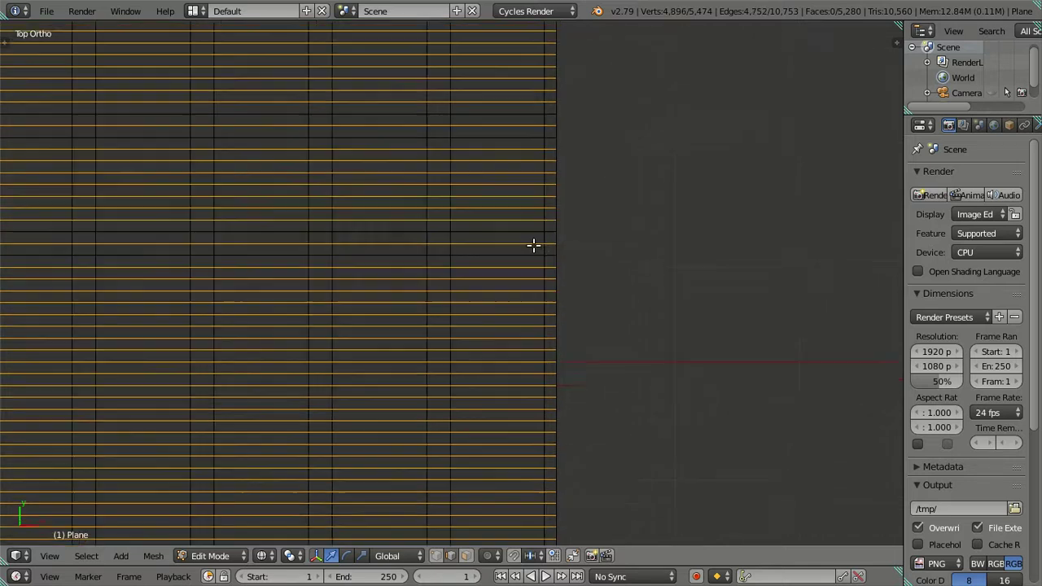
alt+shift+right_click(511, 141)
alt+shift+right_click(515, 163)
alt+shift+right_click(507, 258)
alt+shift+right_click(509, 277)
Step: Deselect the remaining paired cuts through to the bottom-most horizontal loop
shift+middle_drag(571, 376, 616, 161)
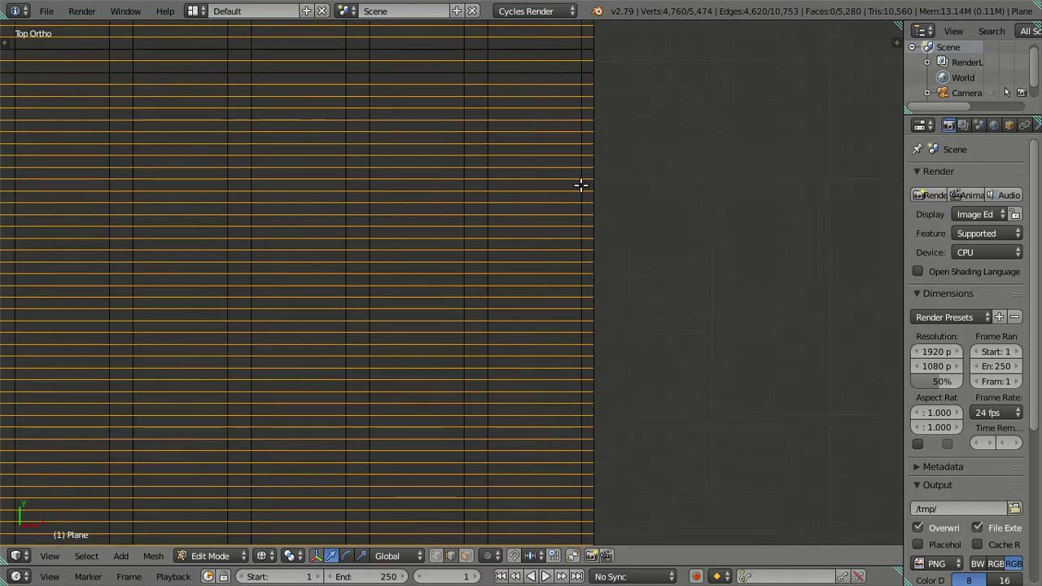
alt+shift+right_click(569, 167)
alt+shift+right_click(566, 202)
alt+shift+right_click(562, 286)
alt+shift+right_click(561, 308)
shift+middle_drag(571, 385, 558, 142)
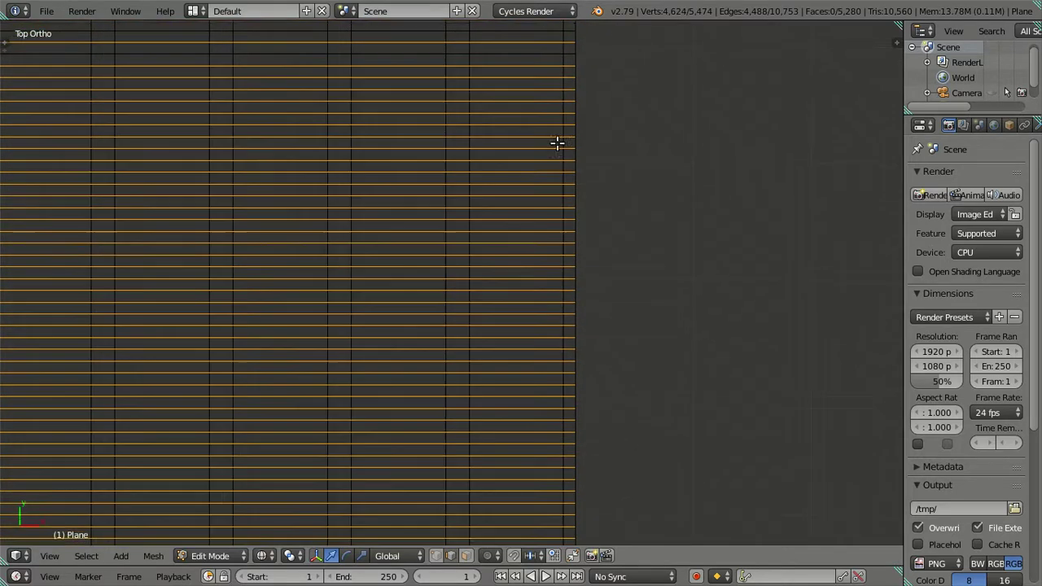
alt+shift+right_click(541, 140)
alt+shift+right_click(543, 159)
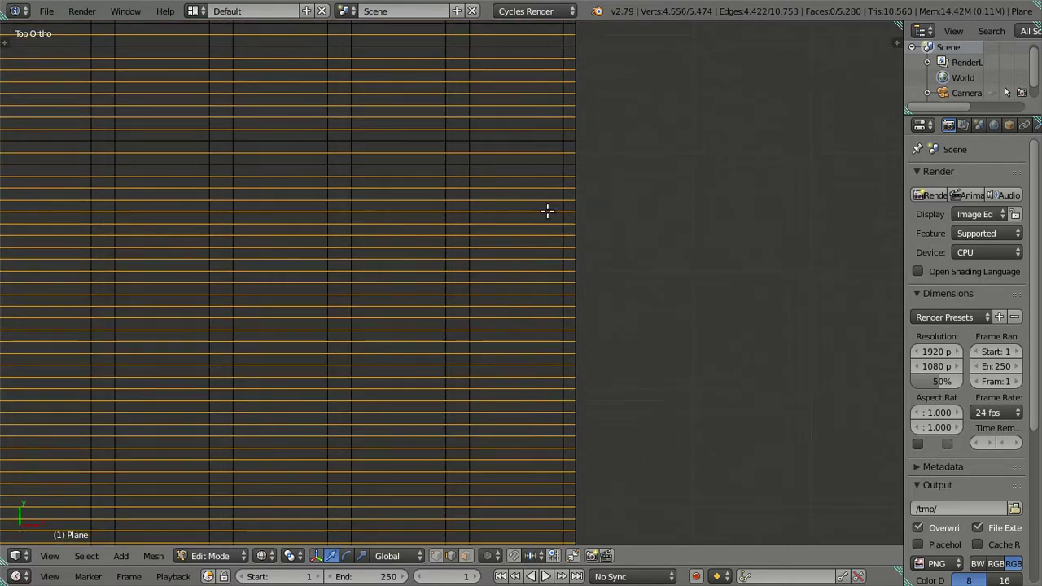
alt+shift+right_click(530, 258)
alt+shift+right_click(533, 281)
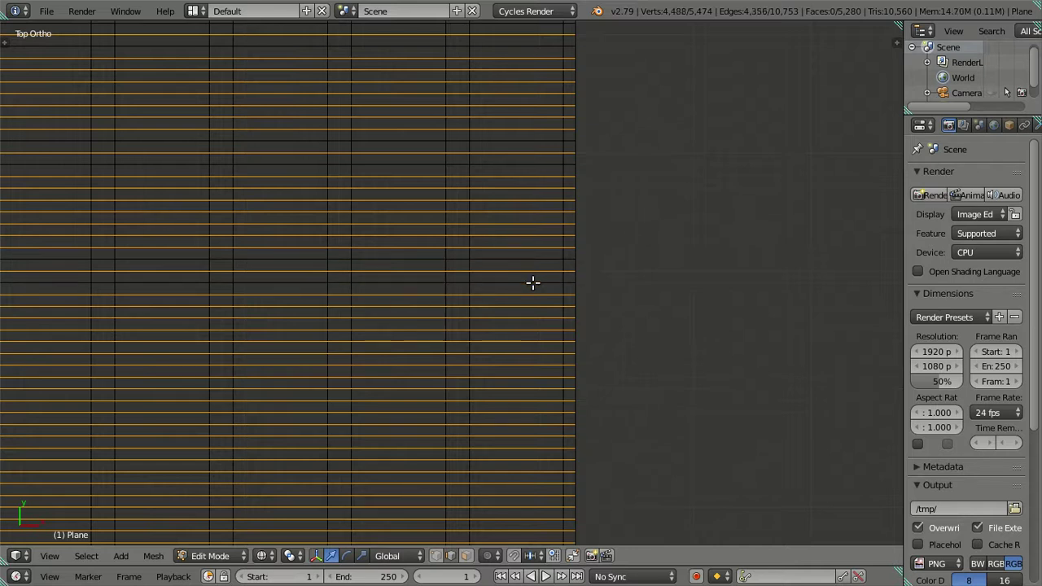
shift+middle_drag(565, 405, 561, 211)
alt+shift+right_click(550, 193)
alt+shift+right_click(552, 216)
alt+shift+right_click(539, 310)
alt+shift+right_click(540, 335)
alt+shift+right_click(542, 428)
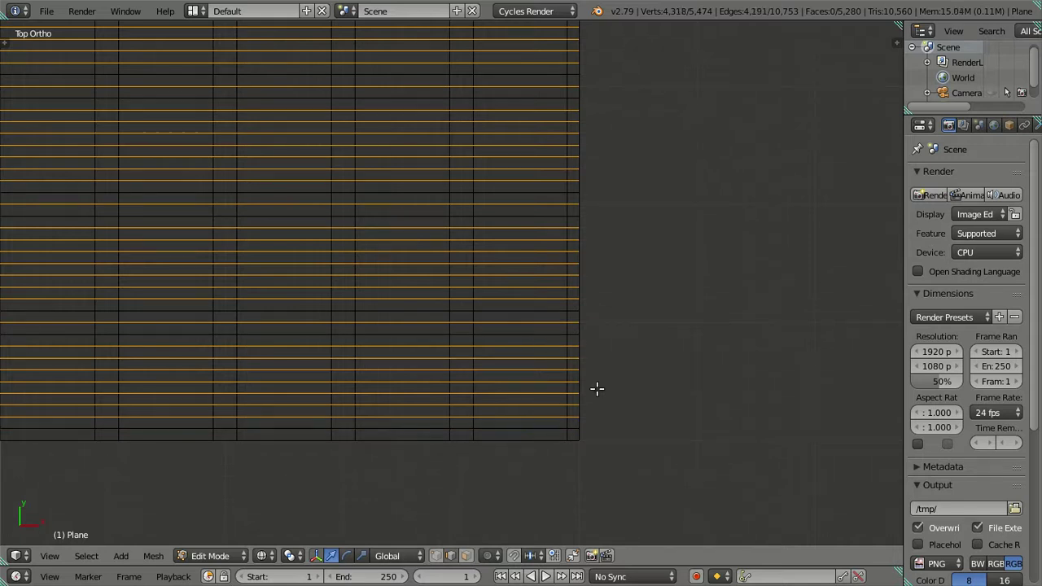
Step: Dissolve the still-selected horizontal edges into a 1,089-face grid and return to Object Mode
scroll(577, 311, down, 5)
scroll(488, 217, down, 1)
scroll(537, 240, down, 4)
scroll(577, 274, up, 1)
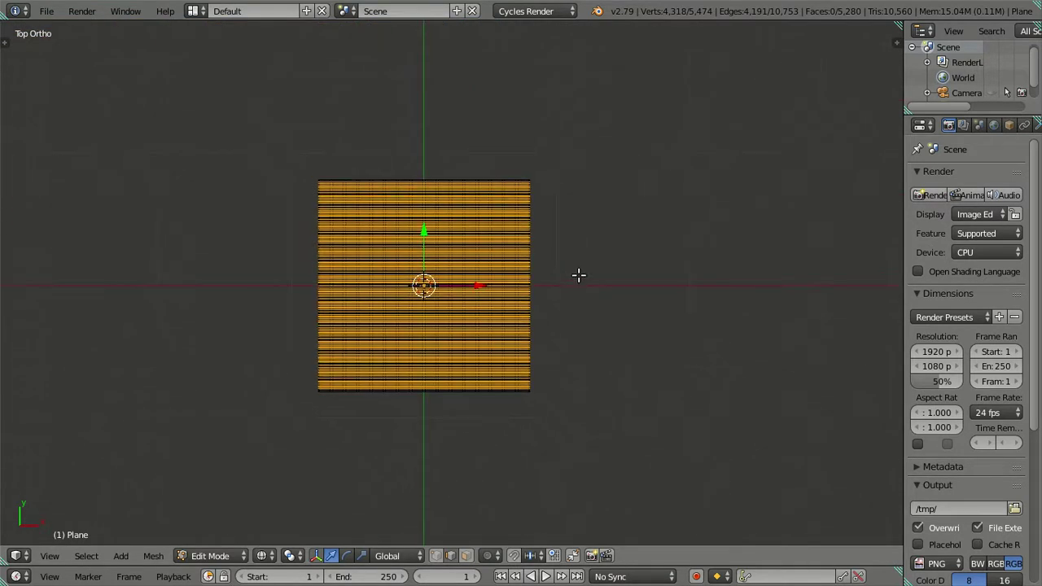
scroll(632, 207, up, 2)
key(x)
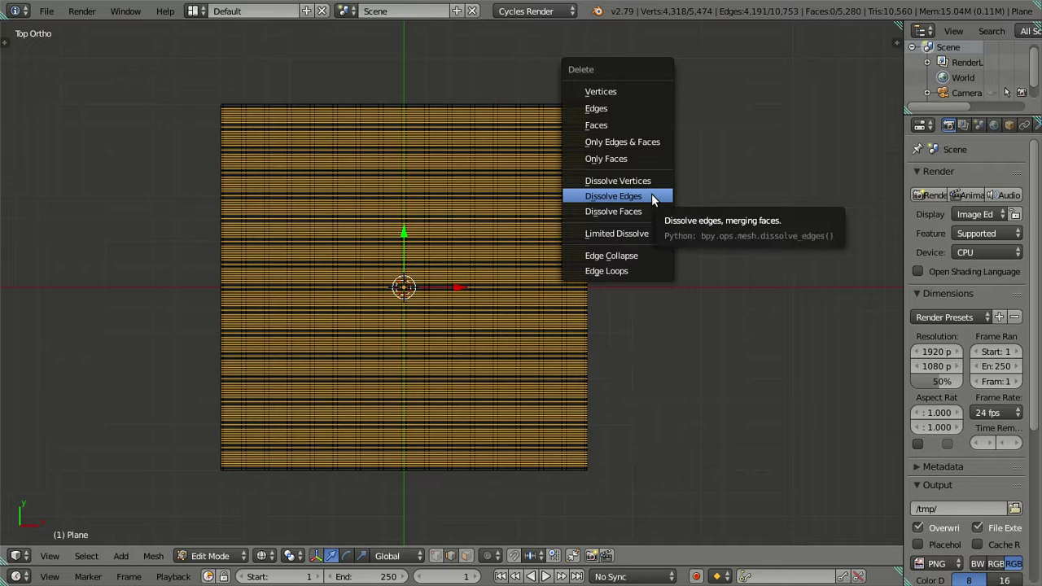
click(651, 196)
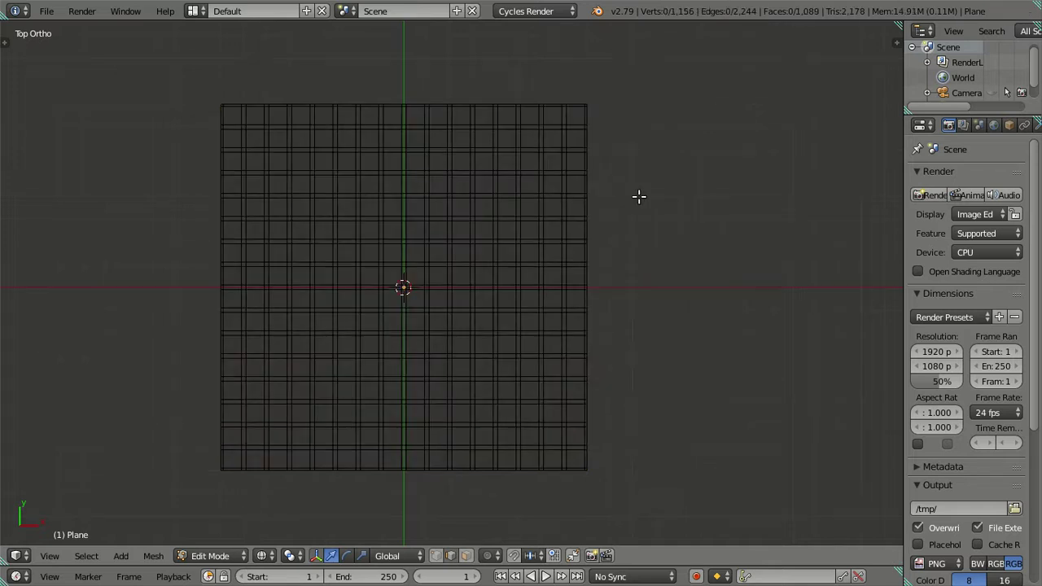
scroll(586, 244, up, 1)
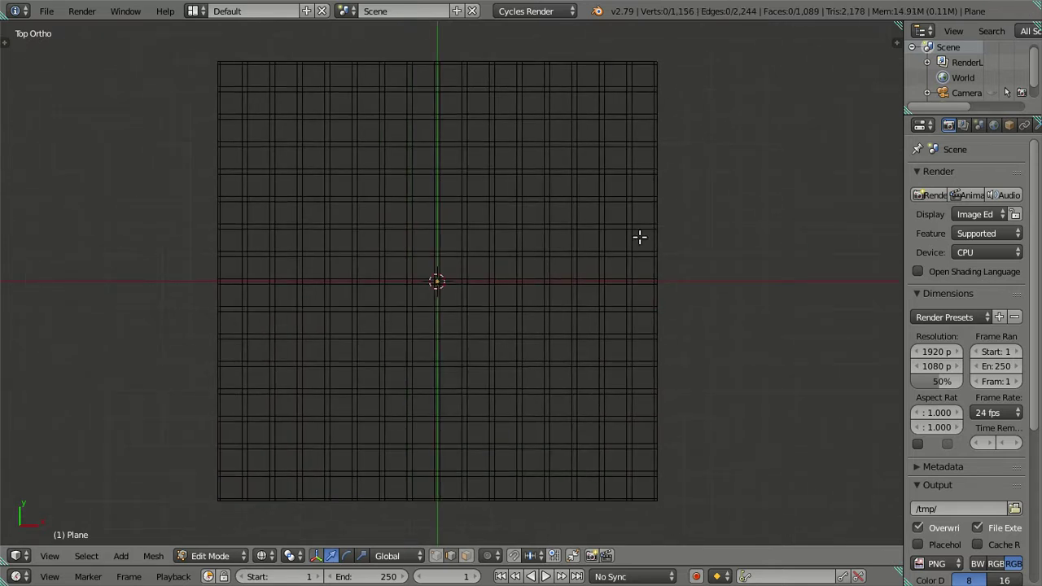
key(Tab)
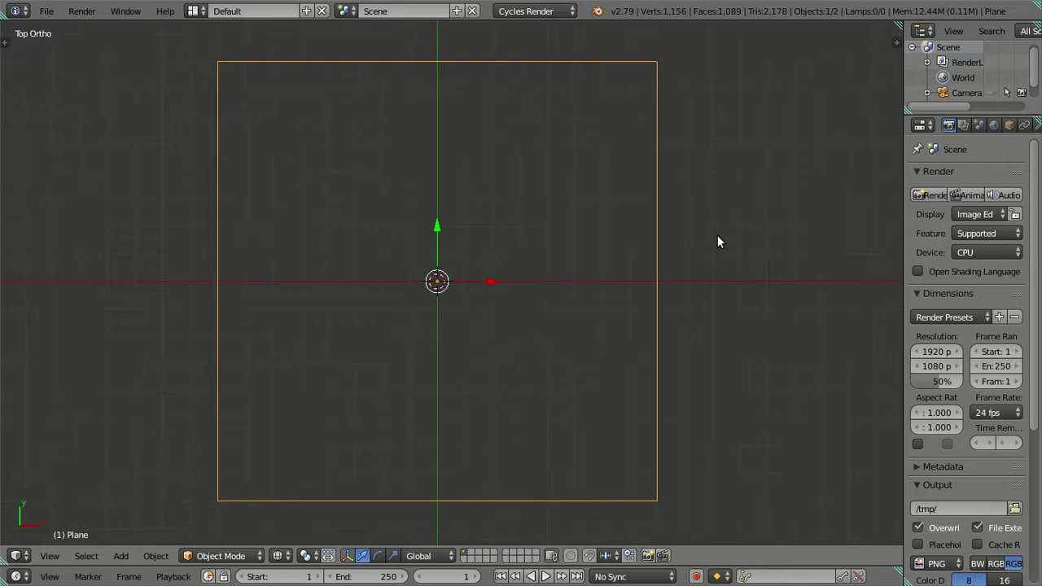
Step: Rotate the plank grid 45° about Z into a diamond, then enter Edit Mode and recentre it
text(rz45)
key(Return)
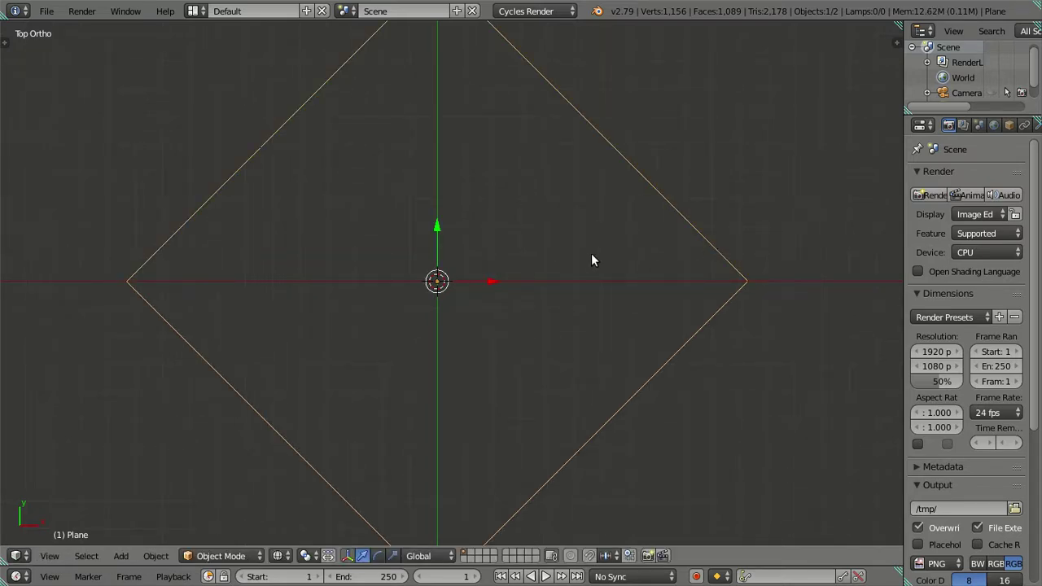
key(Tab)
scroll(563, 257, up, 1)
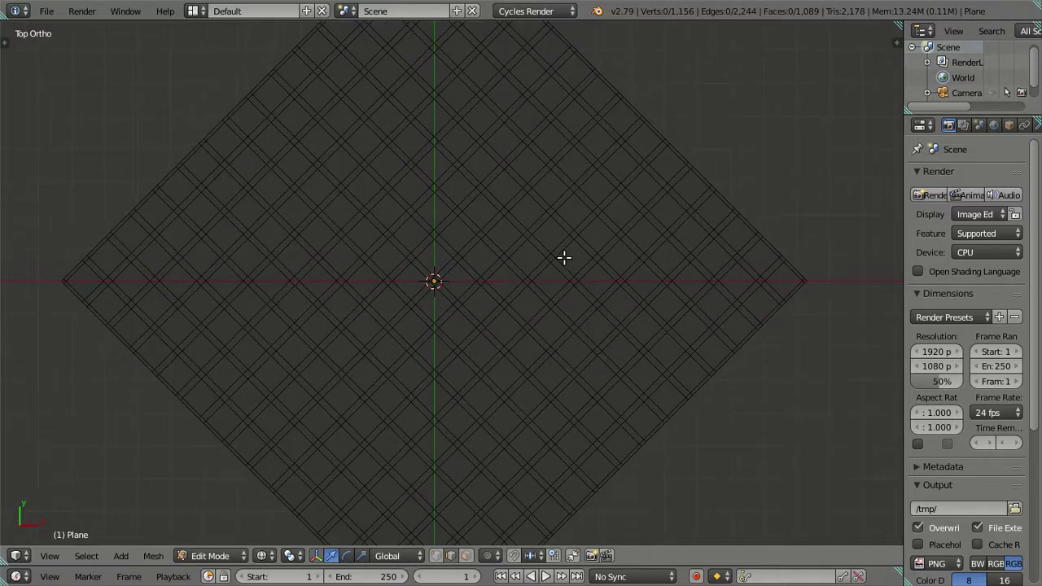
mouse_move(590, 194)
shift+middle_down()
mouse_move(622, 163)
mouse_move(581, 225)
shift+middle_up()
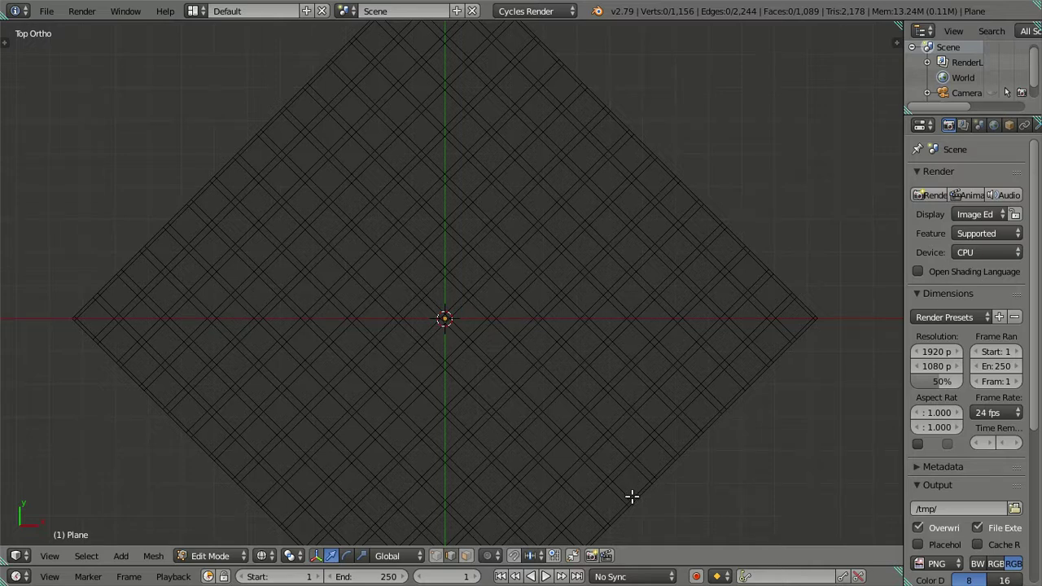
Step: Knife a vertical cut through the right side from bottom vertex to top, abandoning a misplaced second cut
key(k)
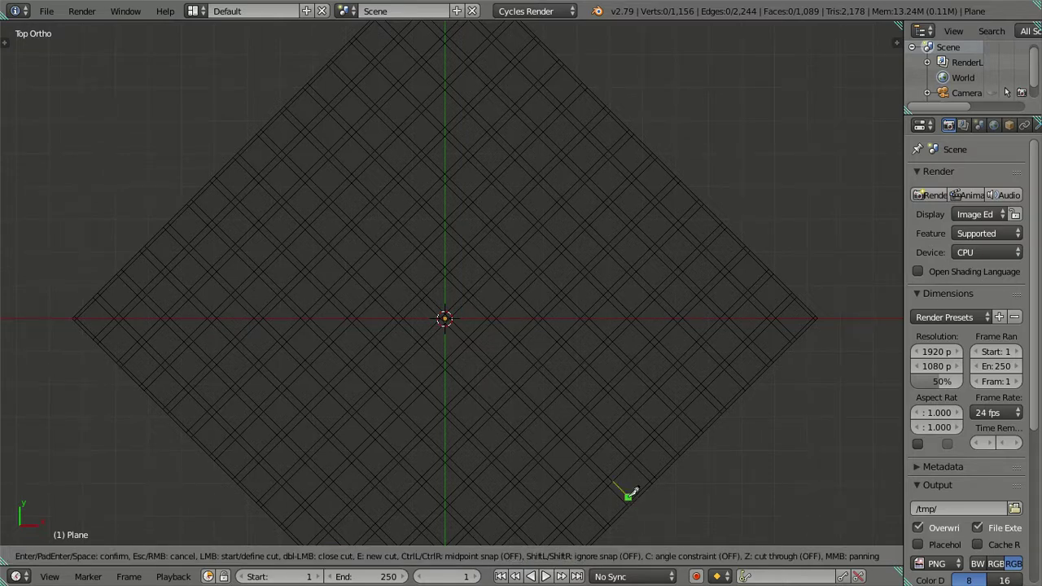
click(632, 498)
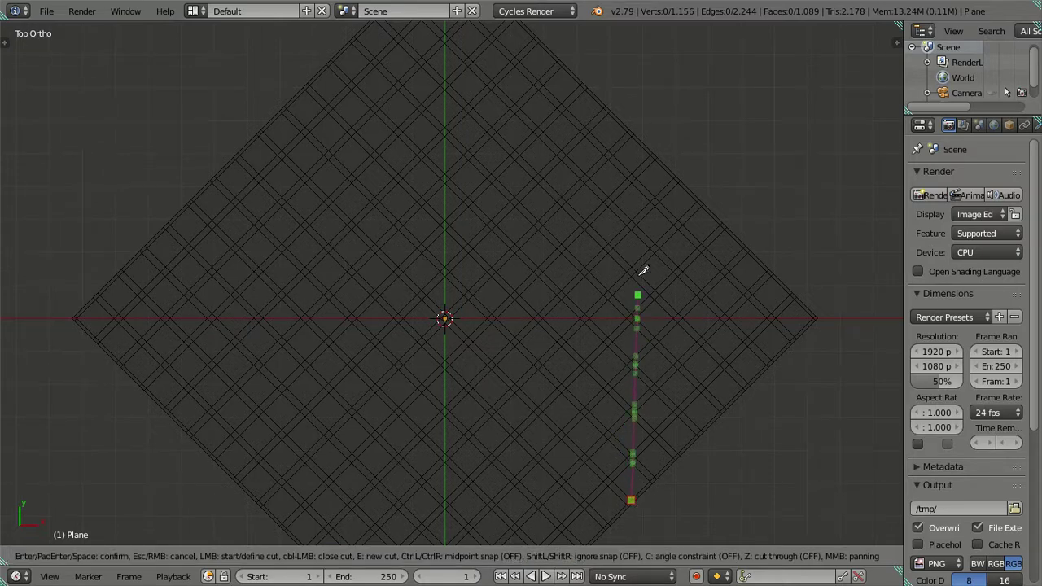
click(632, 136)
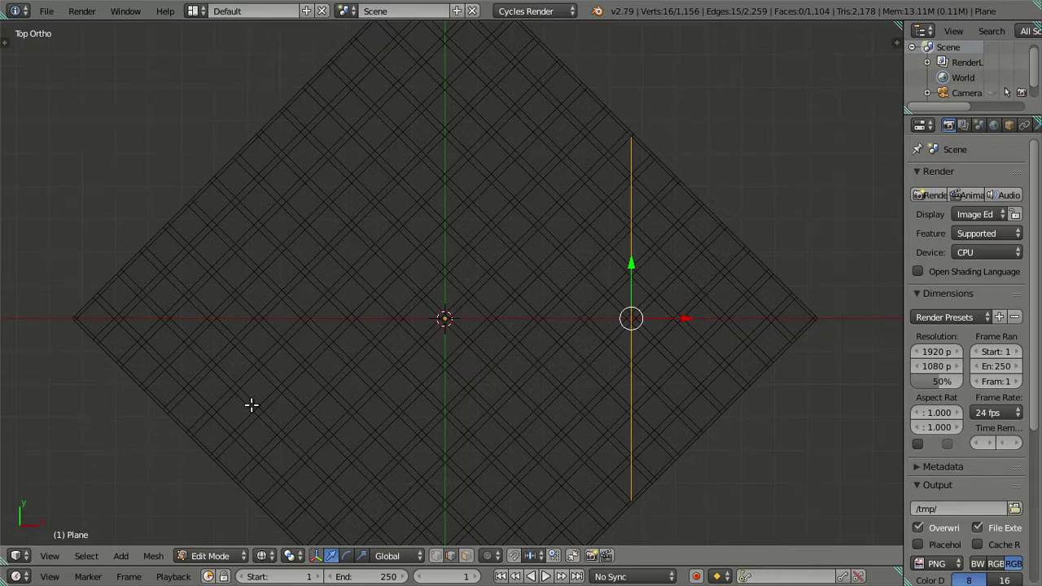
key(k)
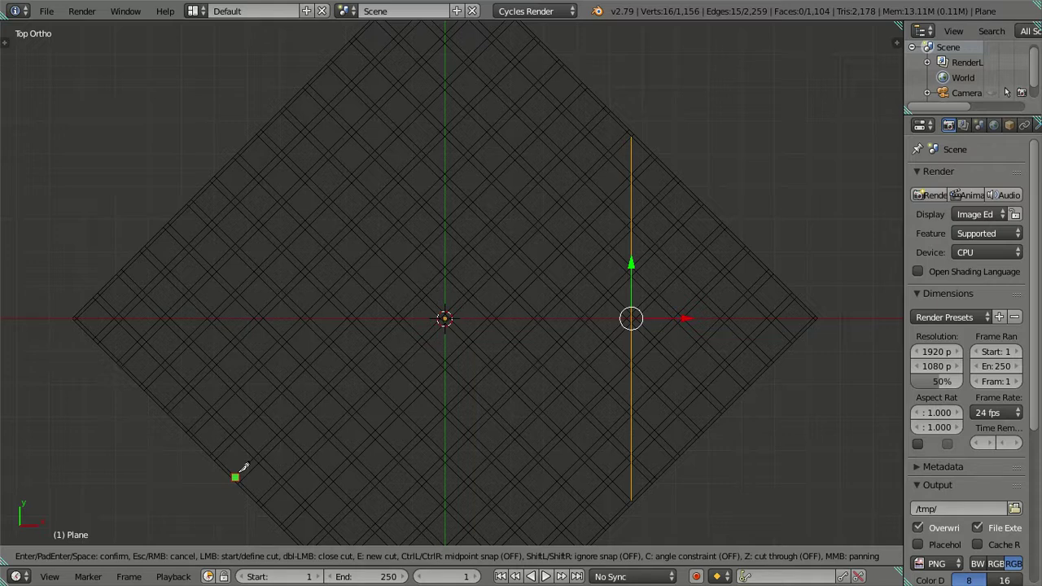
click(236, 477)
click(236, 158)
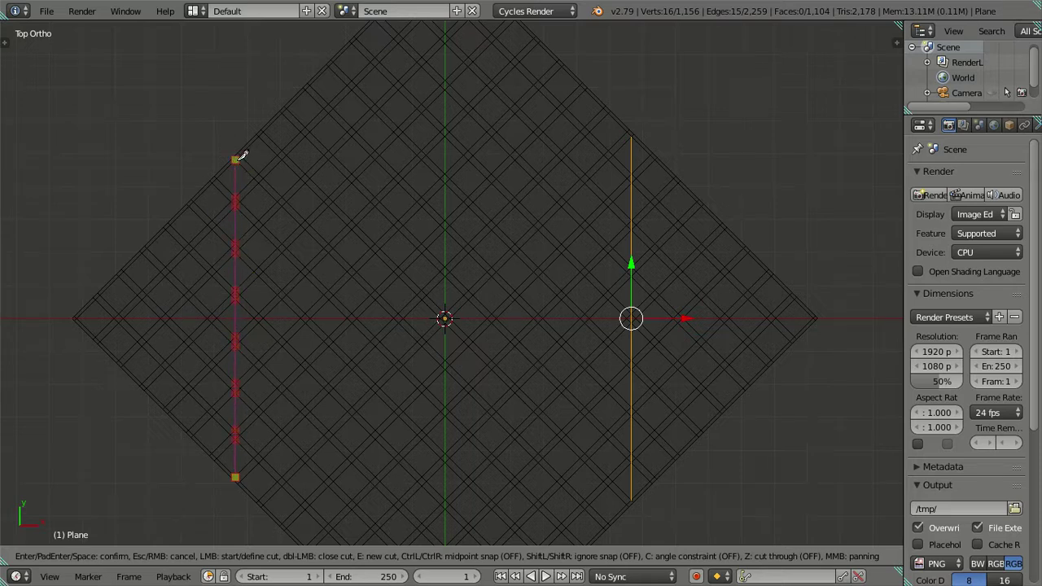
key(Escape)
Step: Knife a straight vertical cut down the left side, from the bottom vertex to the top vertex
key(k)
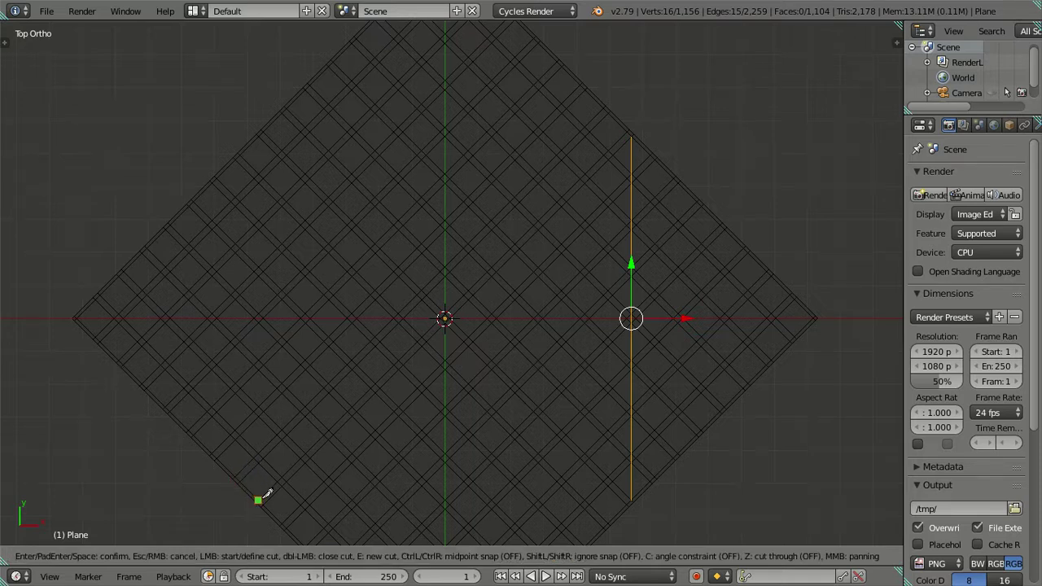
click(258, 499)
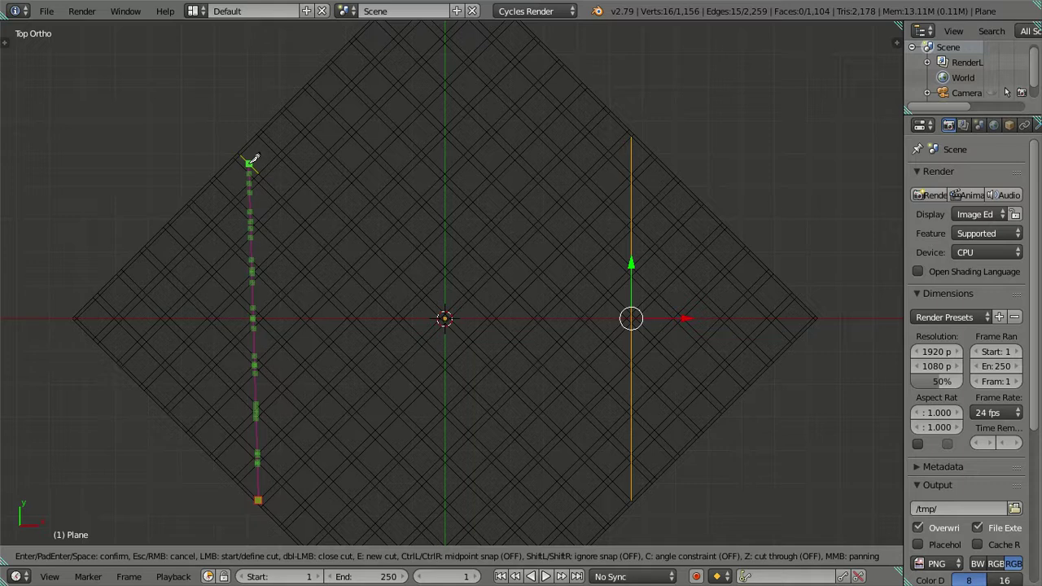
click(259, 136)
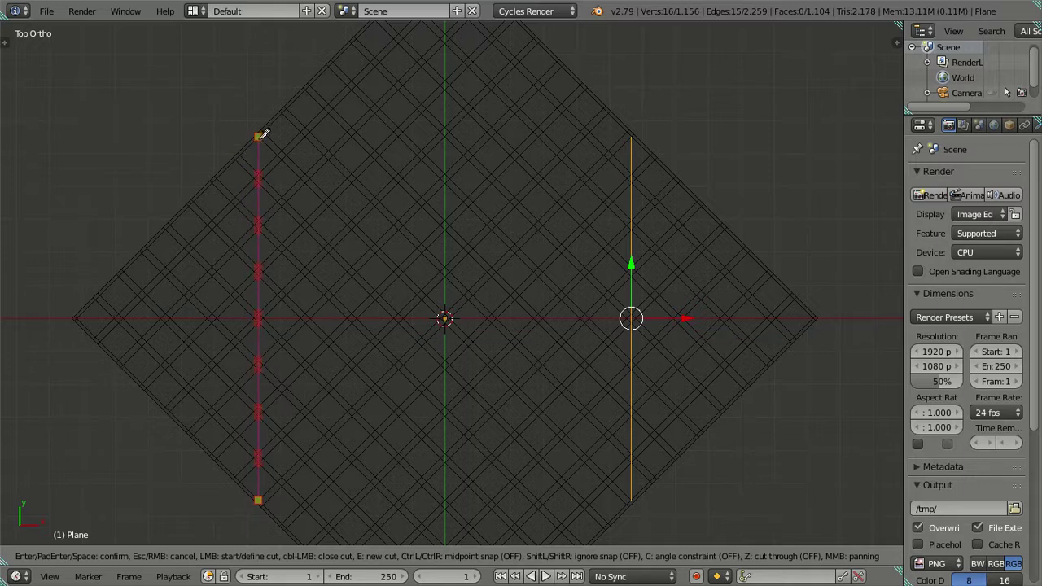
key(Return)
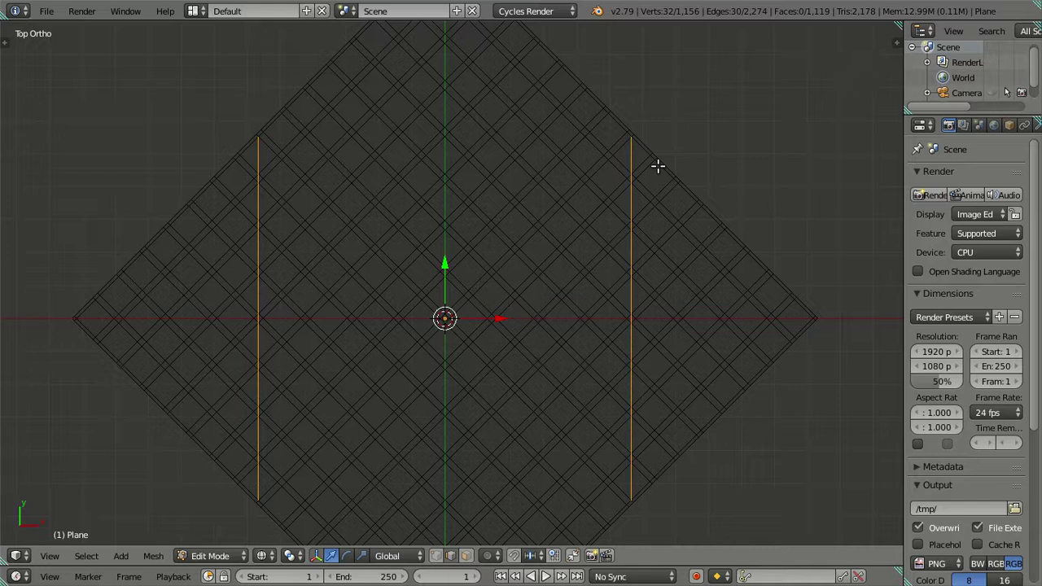
key(k)
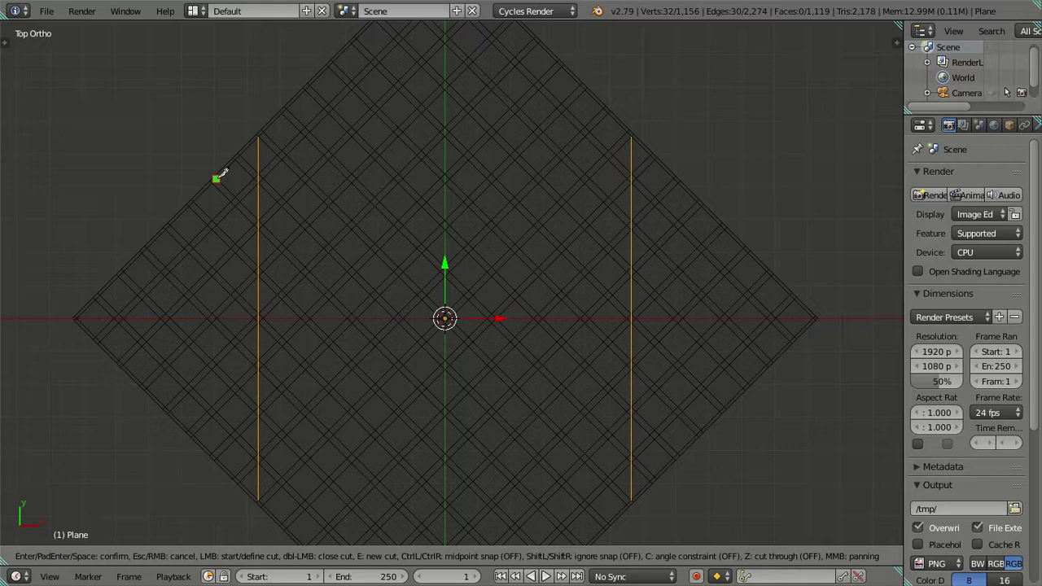
click(217, 179)
Step: Finish the top horizontal knife cut and add a matching bottom cut joining both vertical lines
click(673, 178)
key(Return)
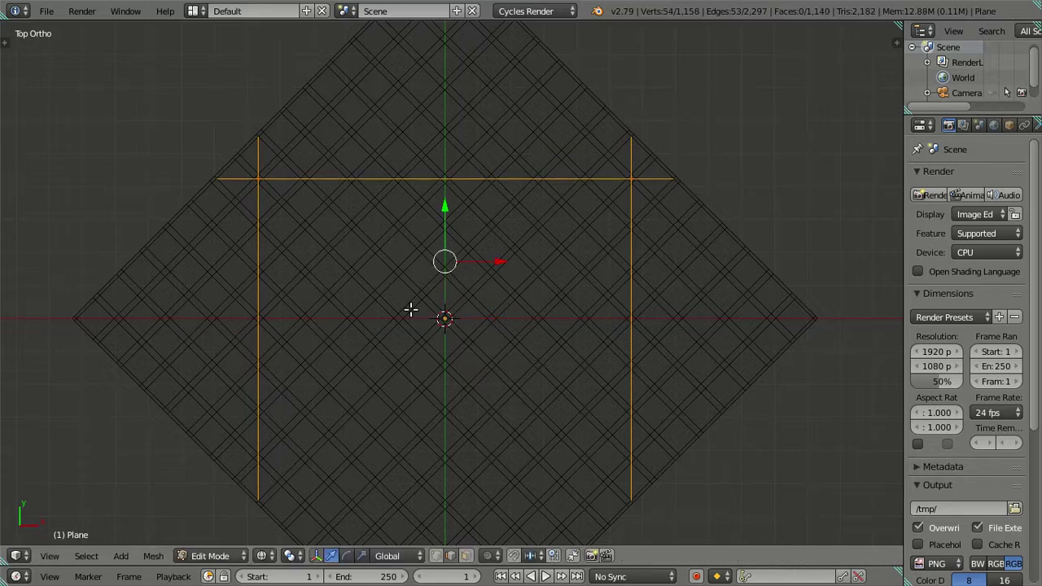
key(k)
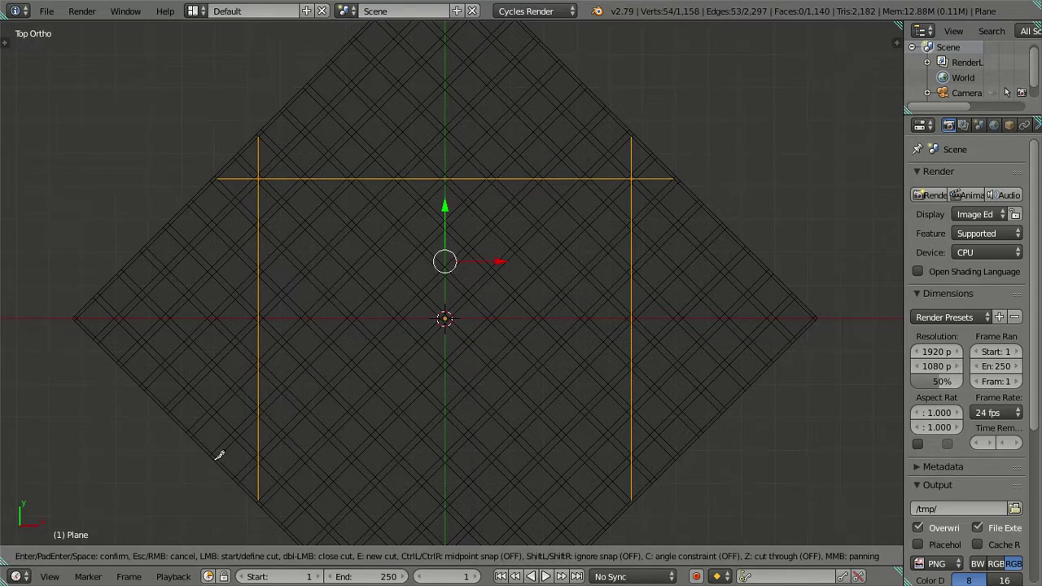
click(216, 458)
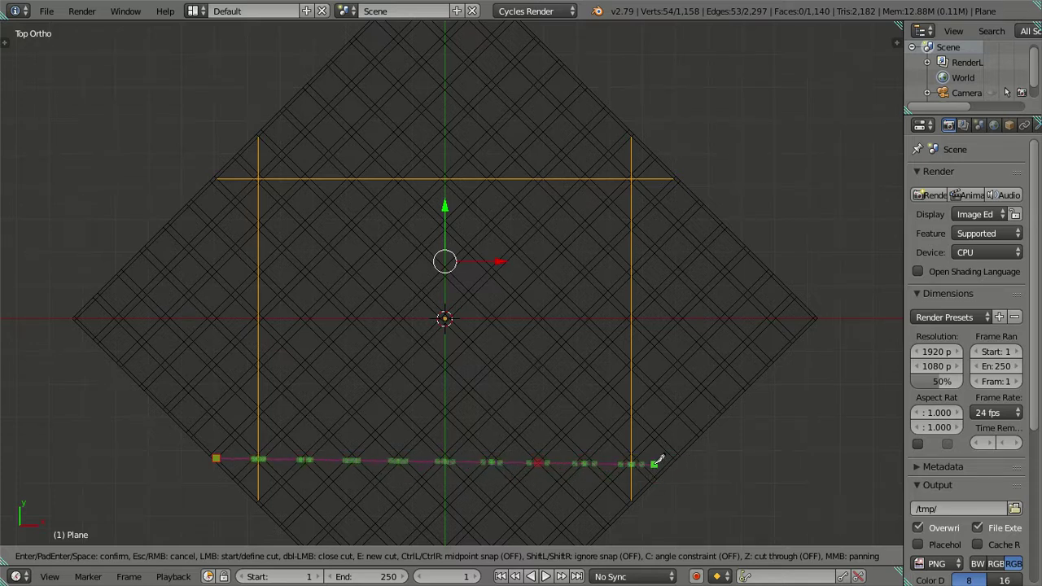
click(674, 457)
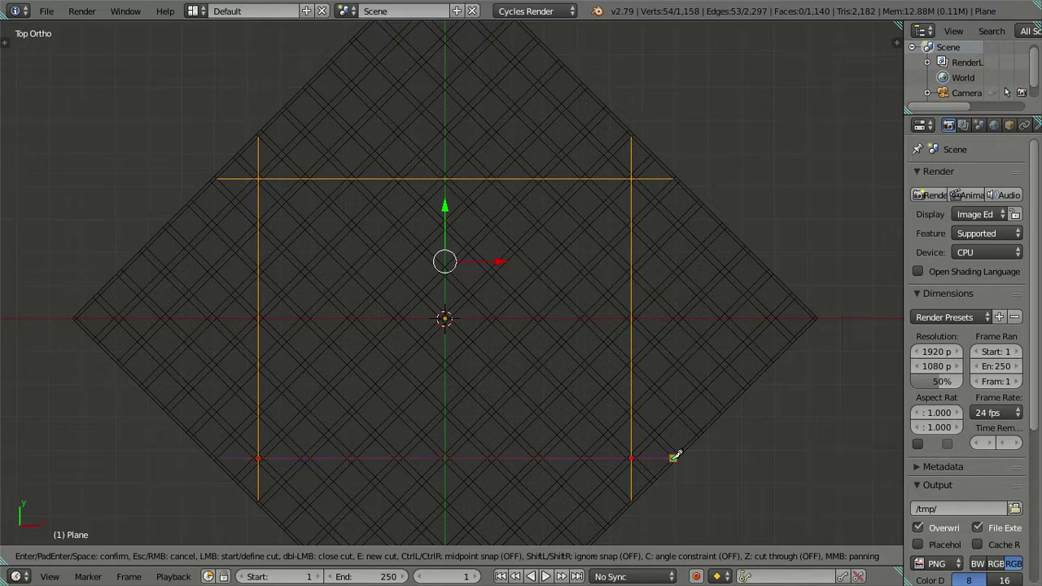
key(Return)
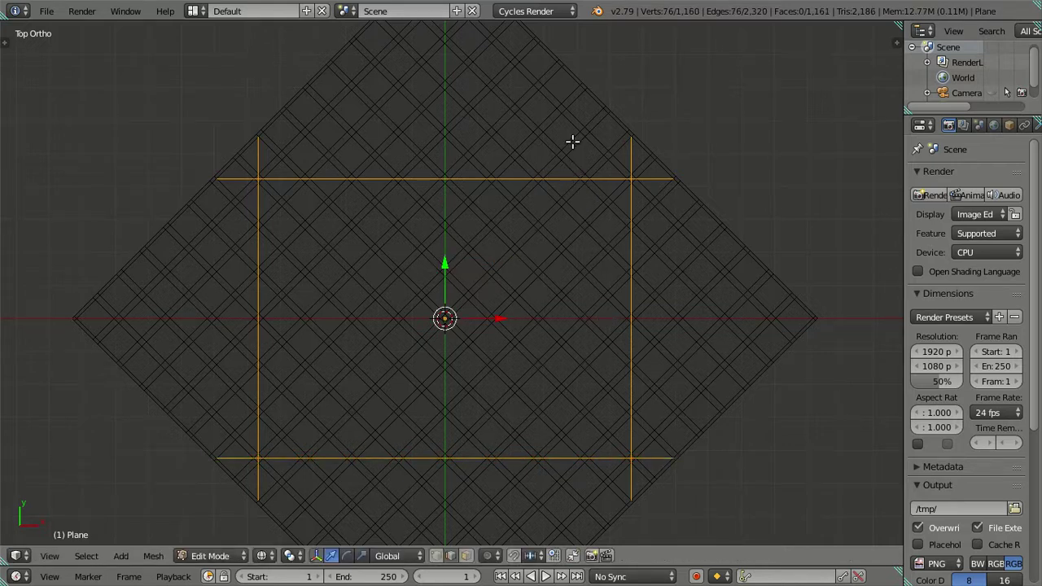
key(k)
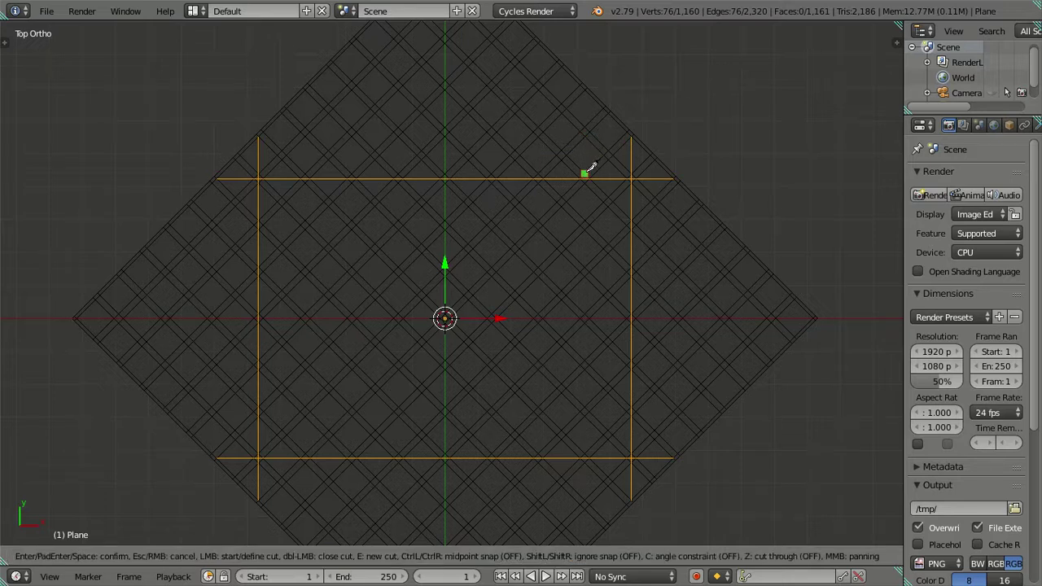
Step: Knife the first four evenly spaced vertical cuts from the top edge to the bottom edge
click(583, 174)
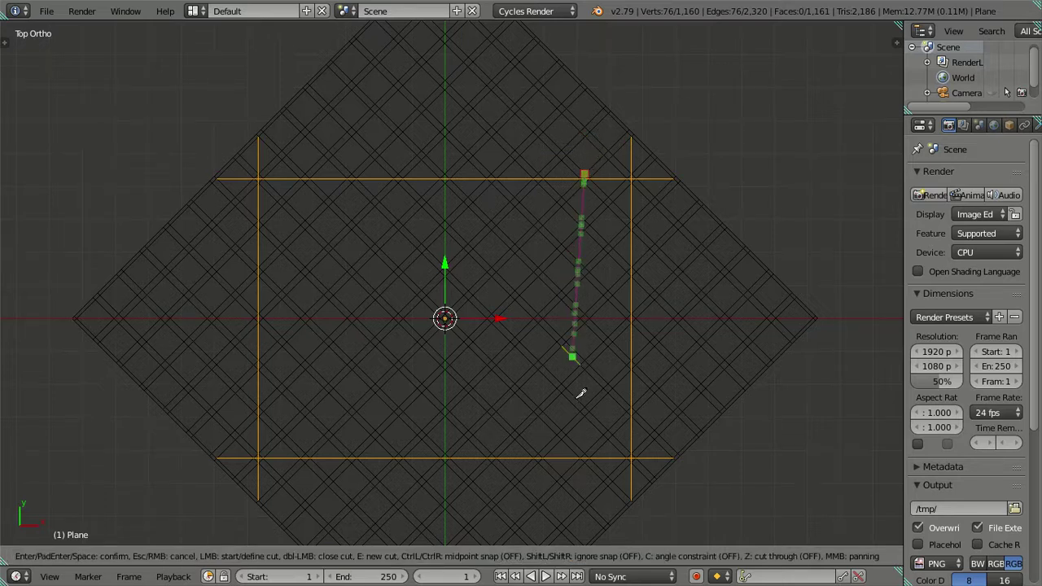
click(584, 458)
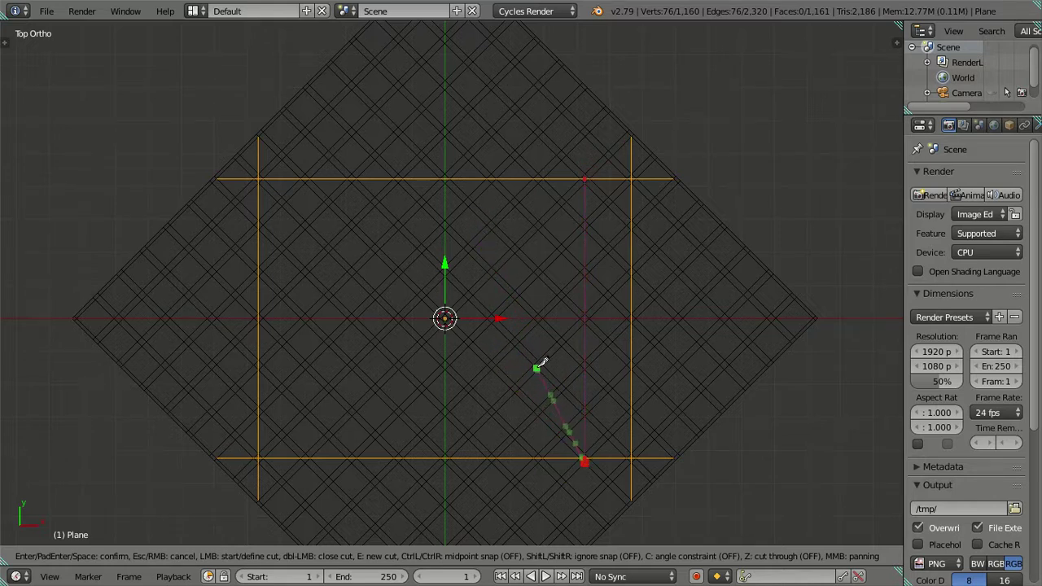
key(Return)
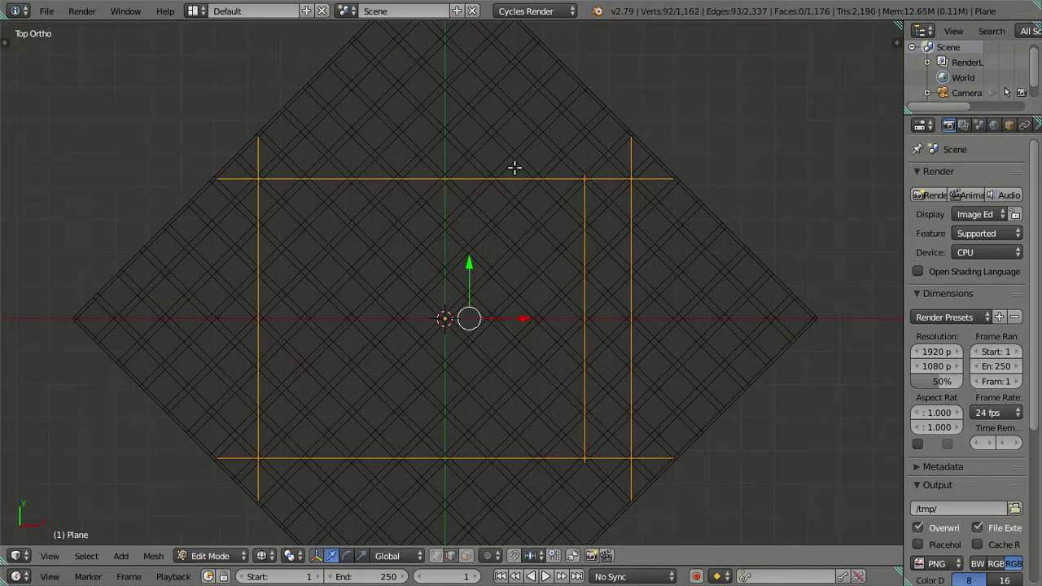
key(k)
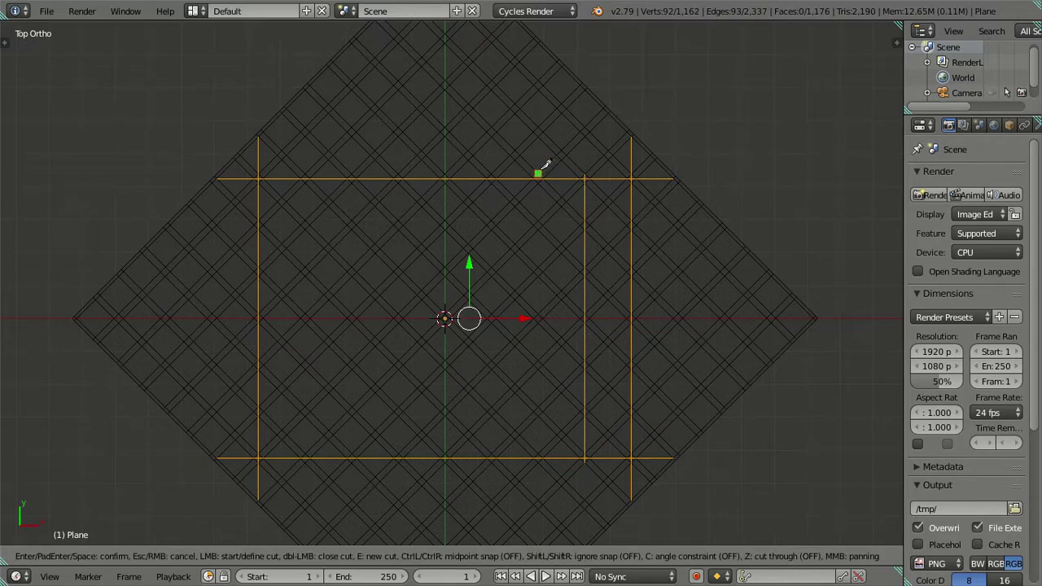
click(537, 175)
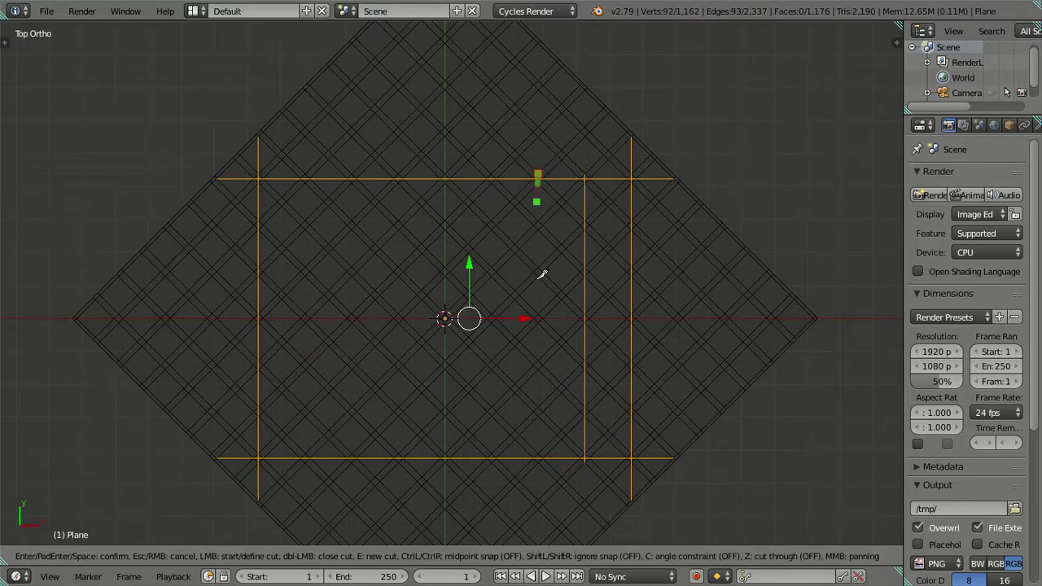
click(542, 460)
click(540, 460)
key(Return)
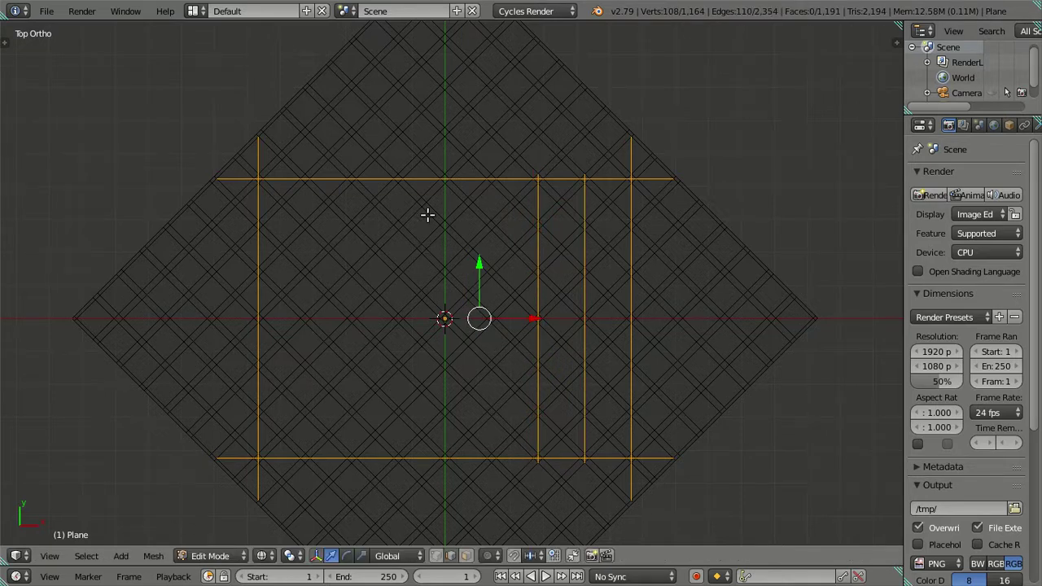
key(k)
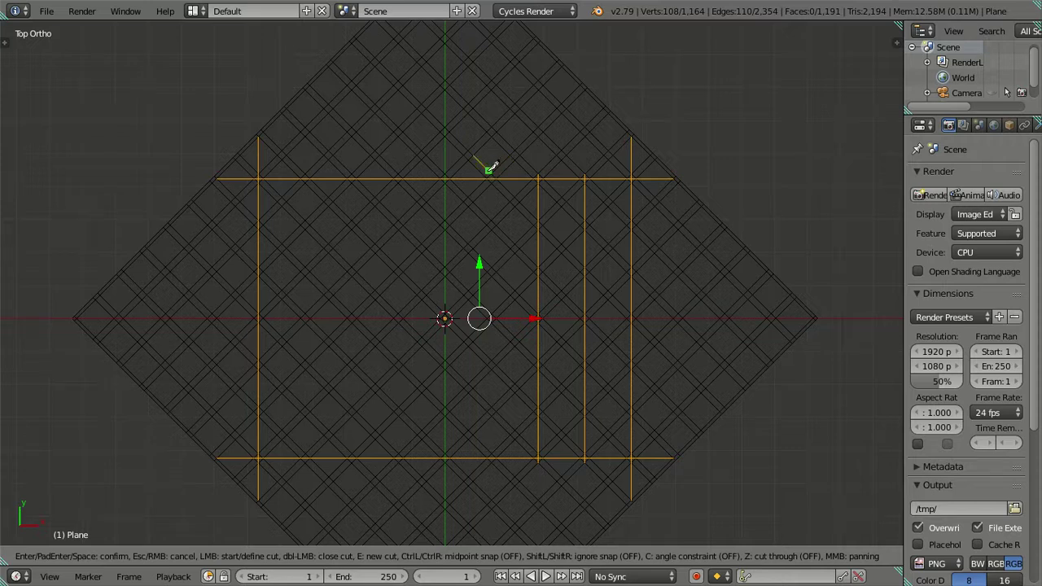
click(492, 174)
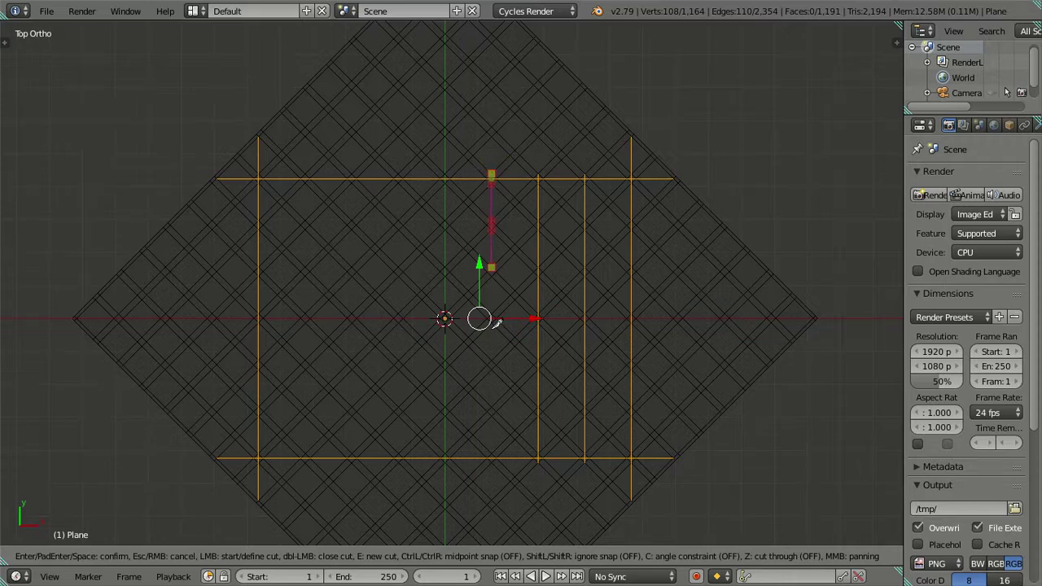
click(492, 459)
key(Return)
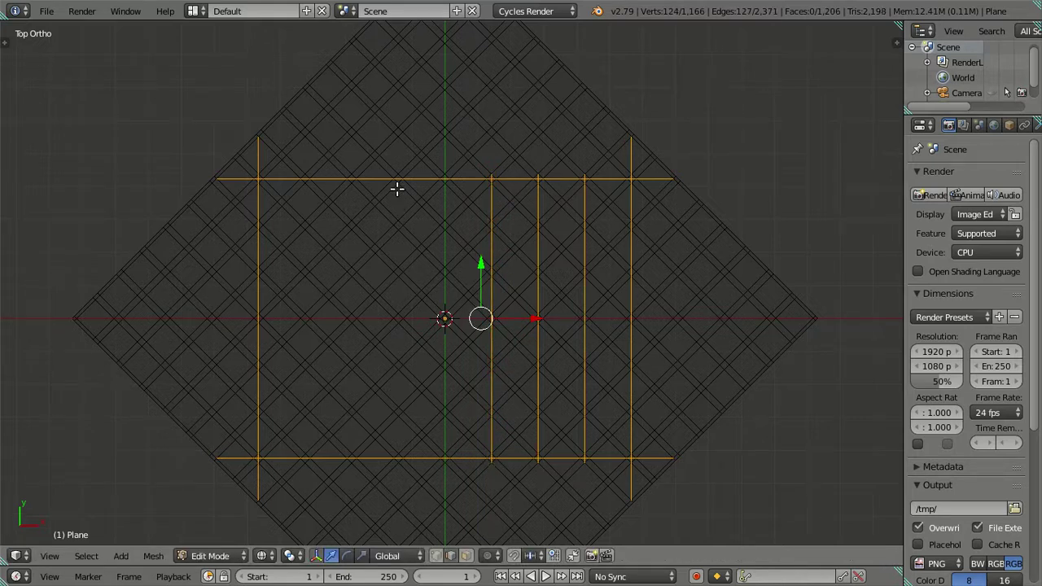
key(k)
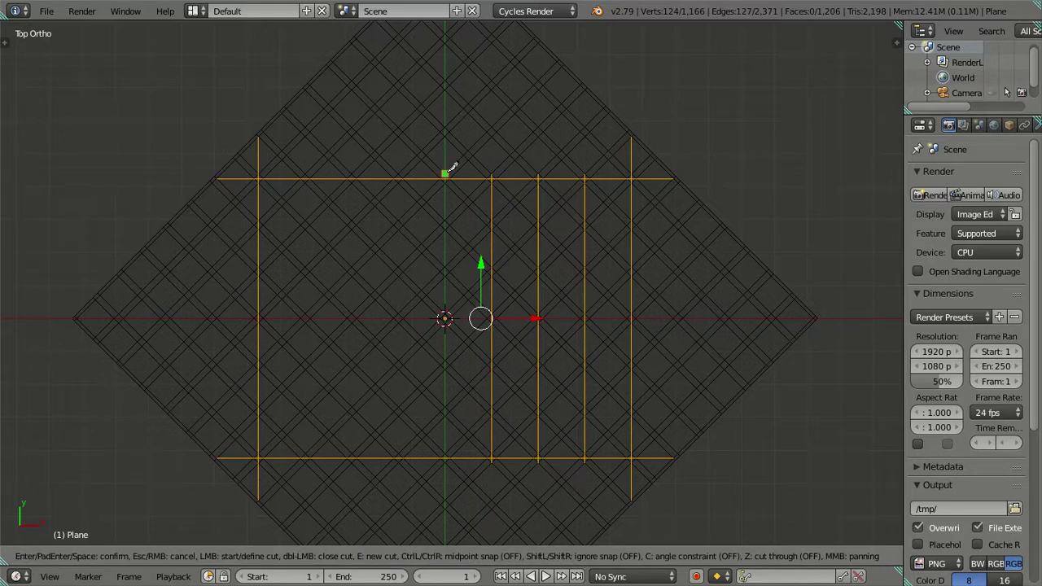
click(444, 173)
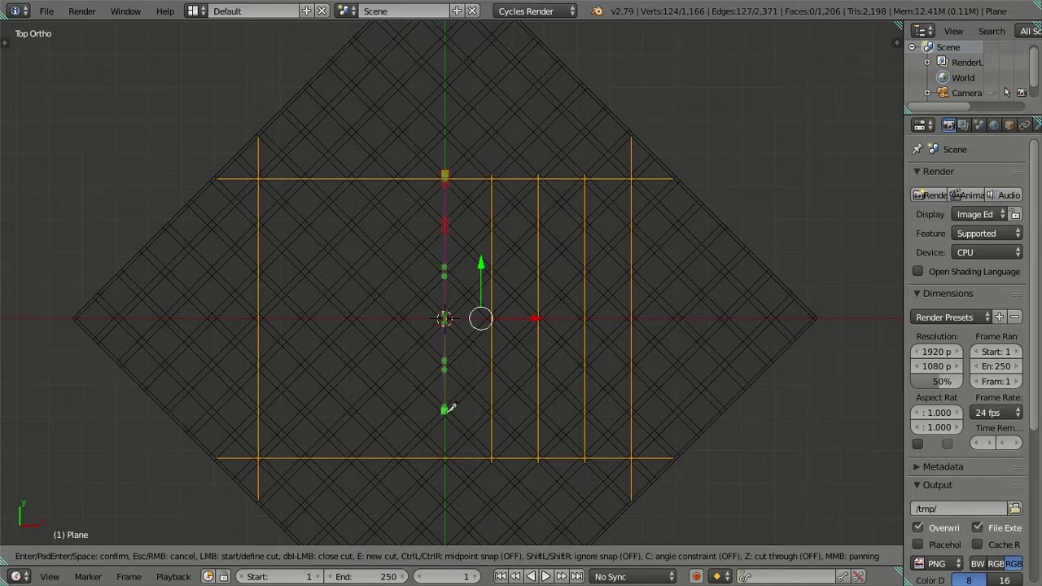
click(446, 461)
key(Return)
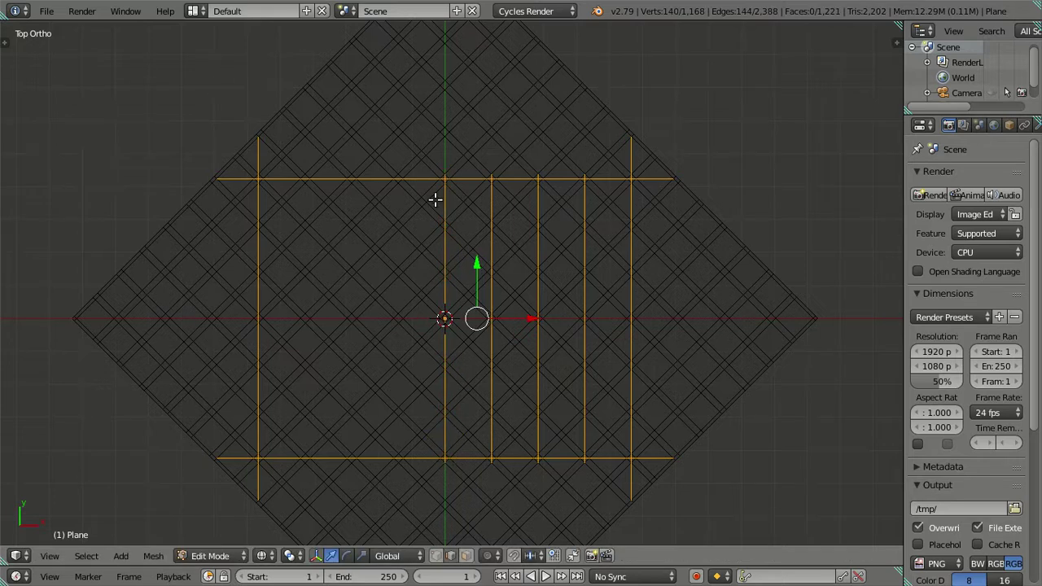
Step: Add three more vertical cuts toward the left, completing eight narrow columns
key(k)
click(398, 175)
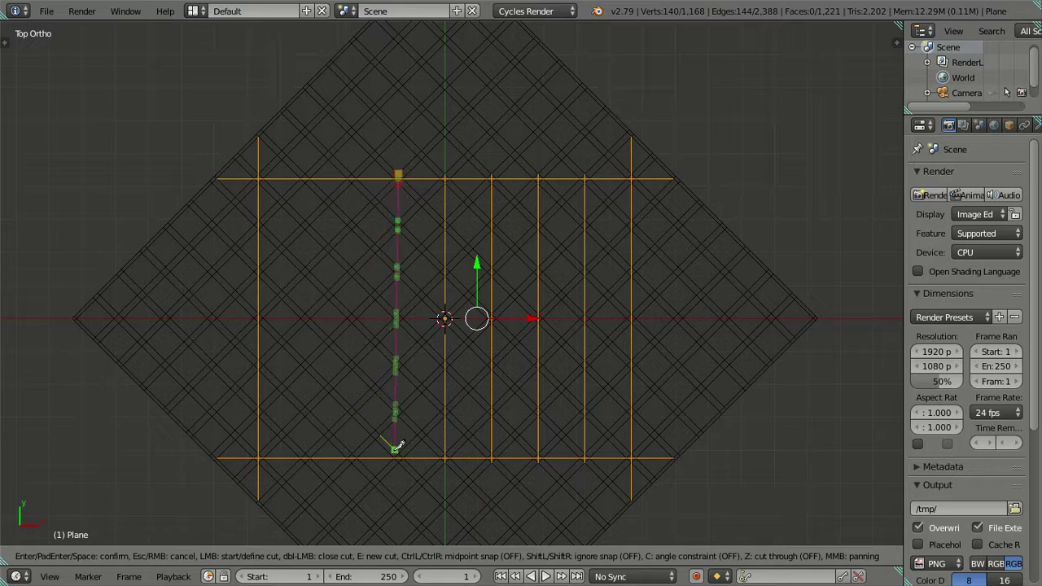
click(398, 460)
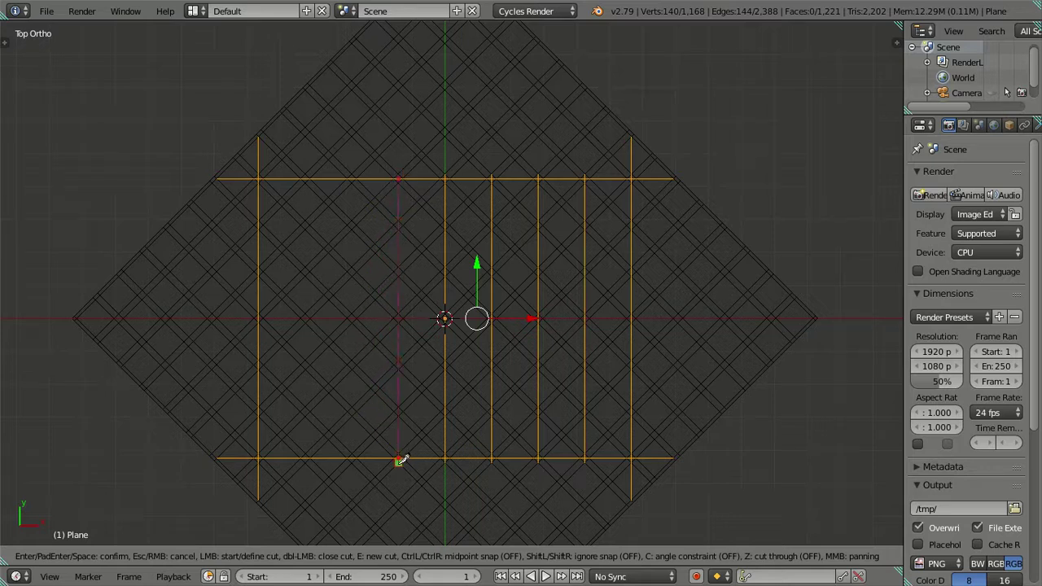
key(Return)
key(k)
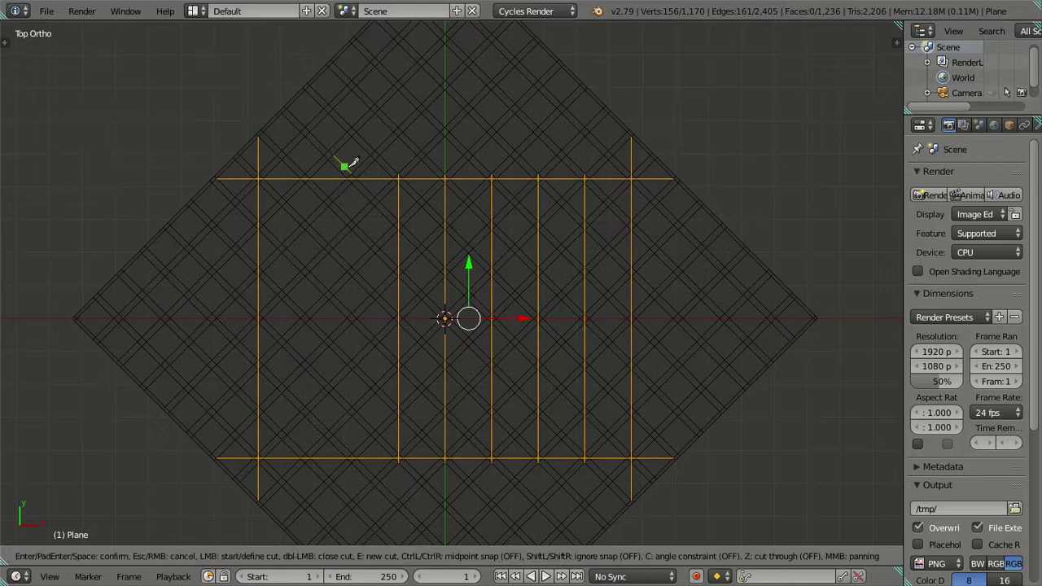
click(351, 175)
click(352, 460)
key(Return)
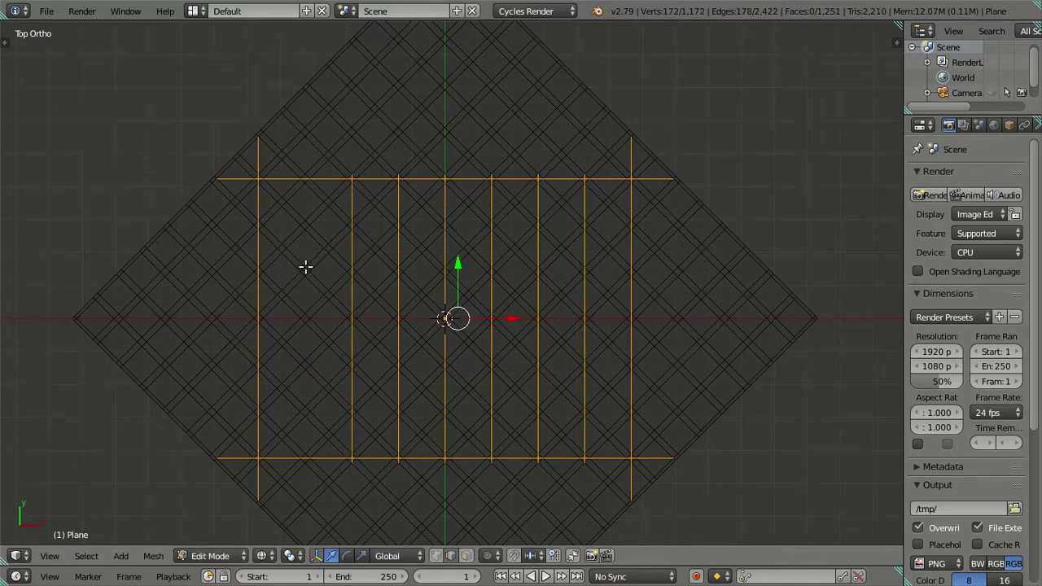
key(k)
click(306, 174)
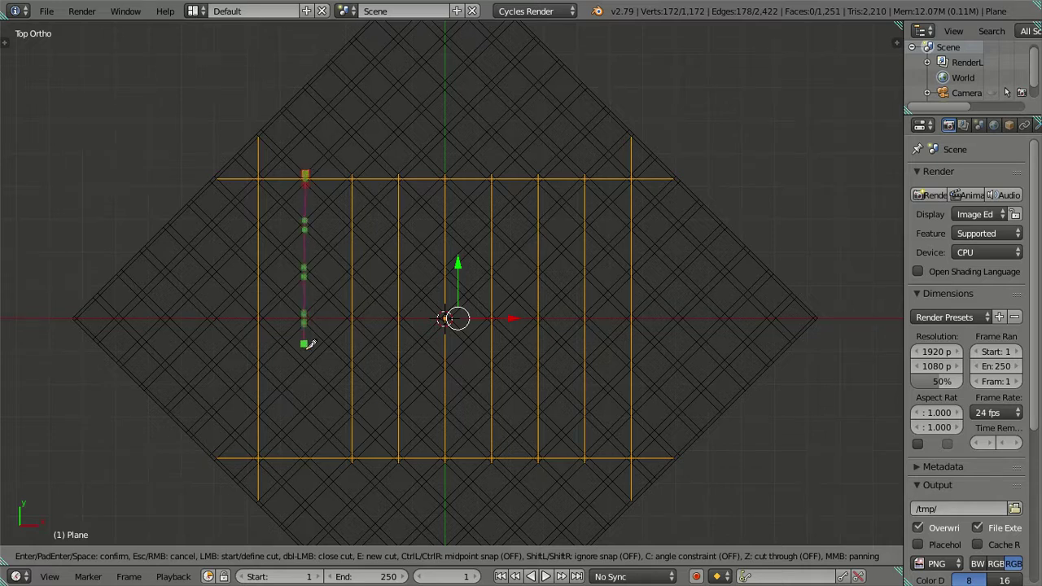
click(307, 459)
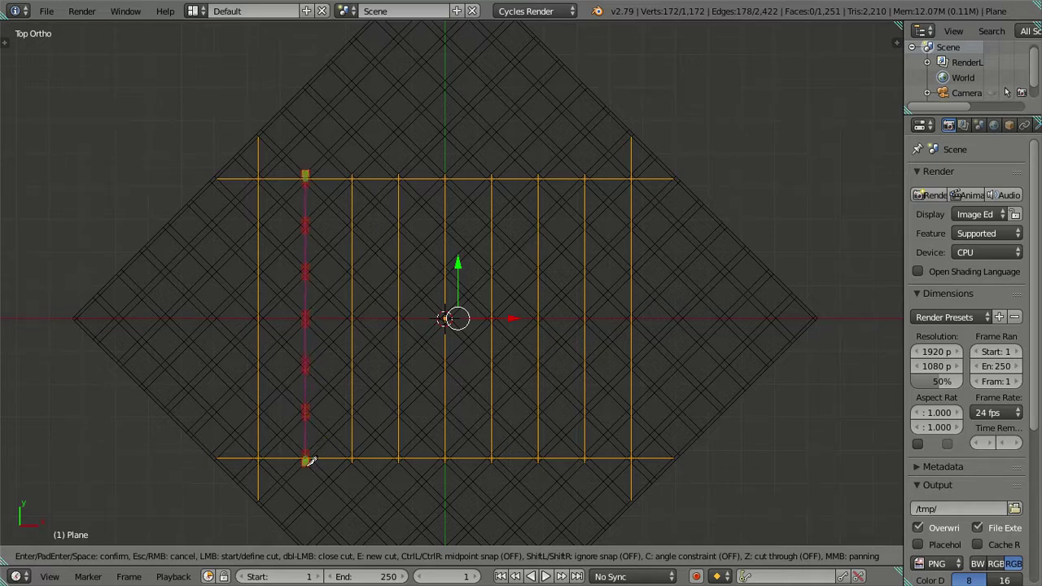
key(Return)
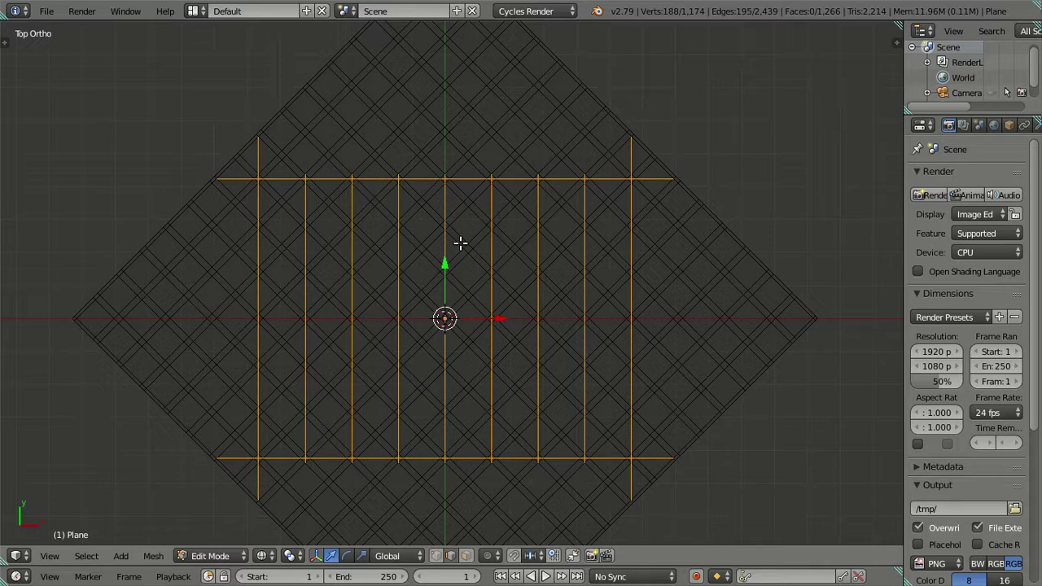
Step: Box-select the central rectangle in face select mode and hide it
scroll(448, 226, up, 2)
shift+scroll(456, 211, down, 1)
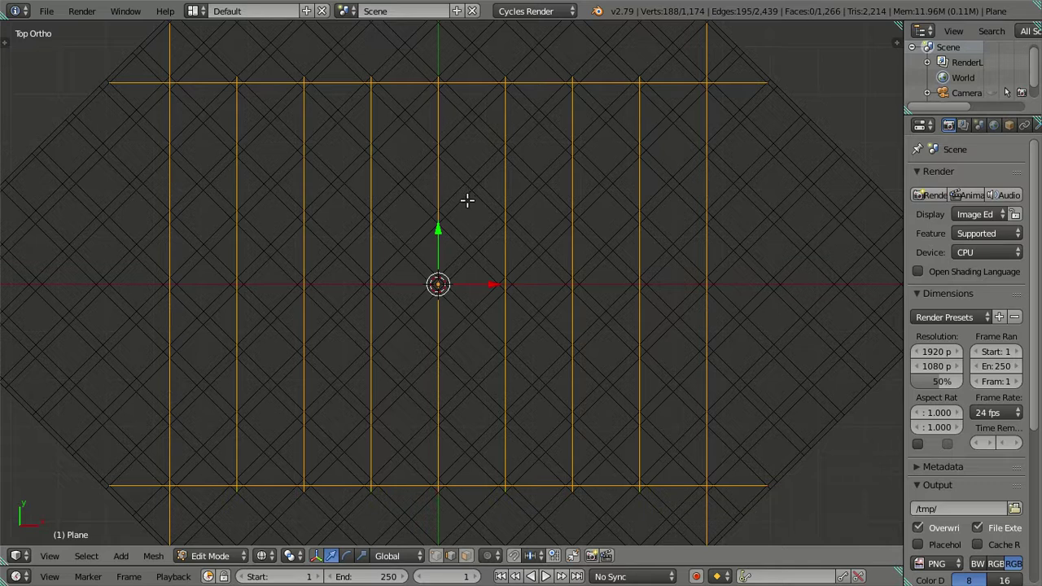
scroll(467, 199, up, 1)
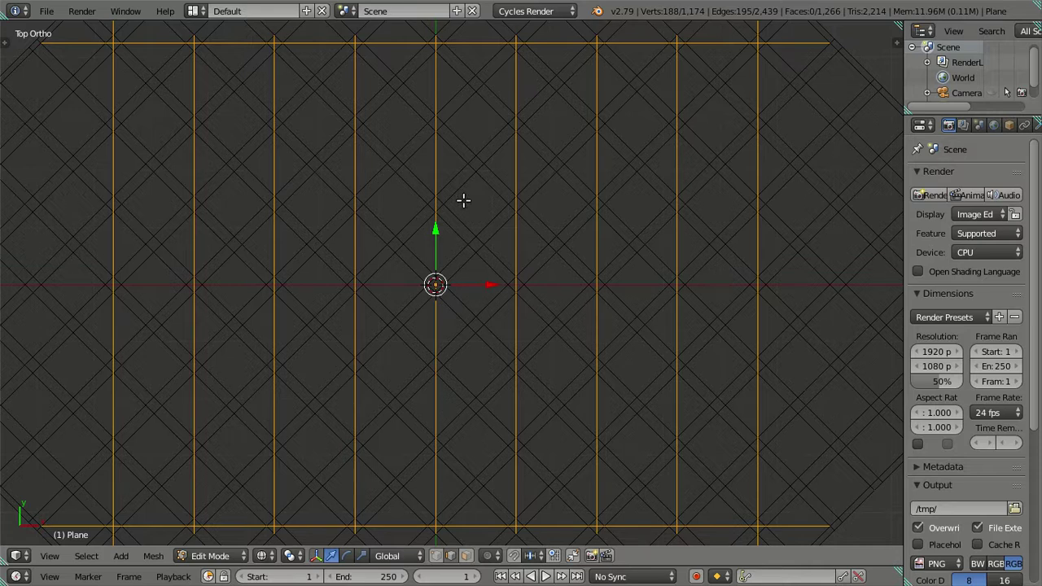
scroll(463, 199, down, 1)
scroll(463, 199, up, 1)
key(a)
key(b)
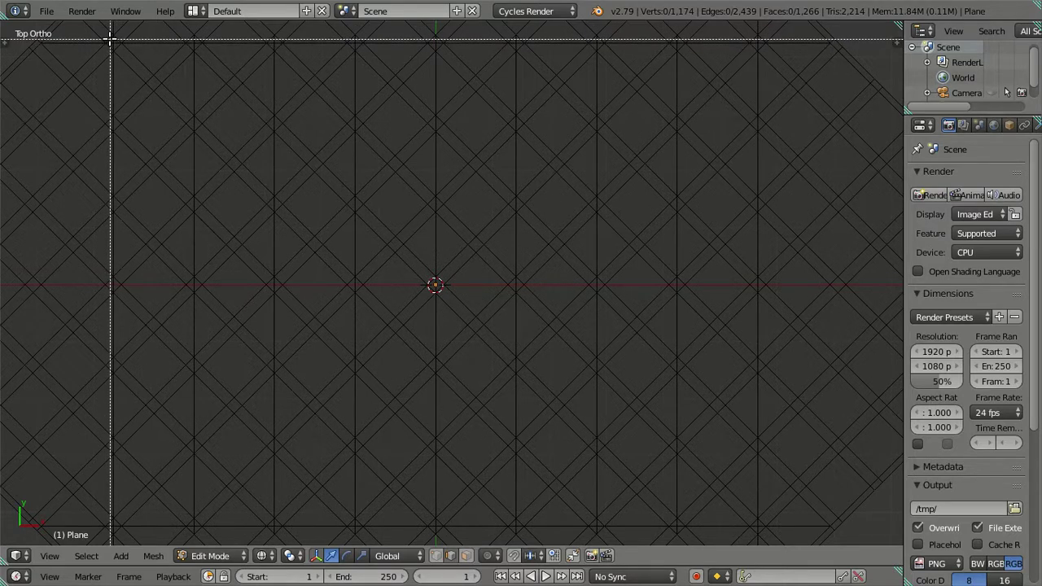
drag(110, 39, 760, 528)
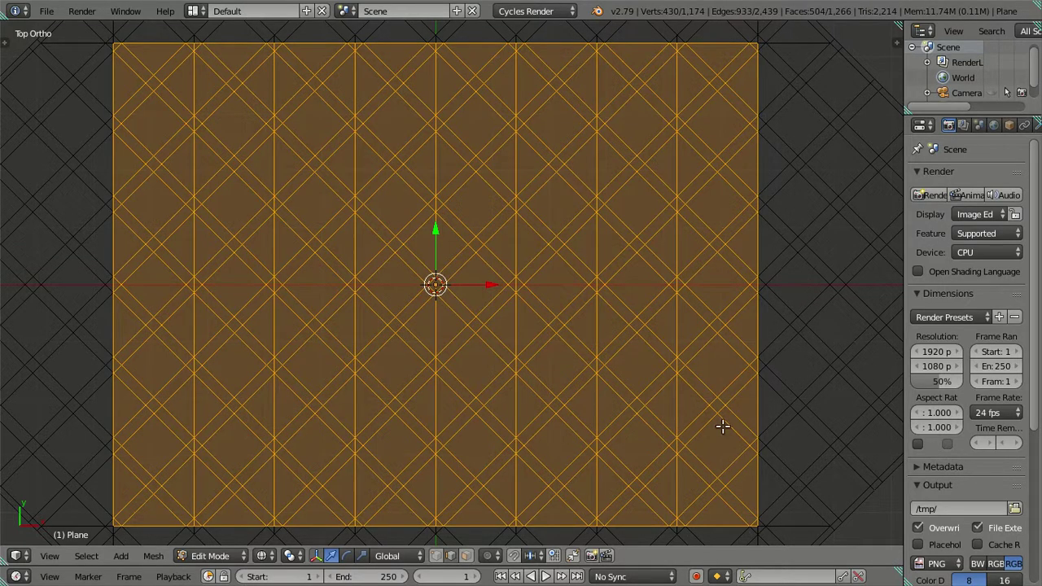
click(467, 556)
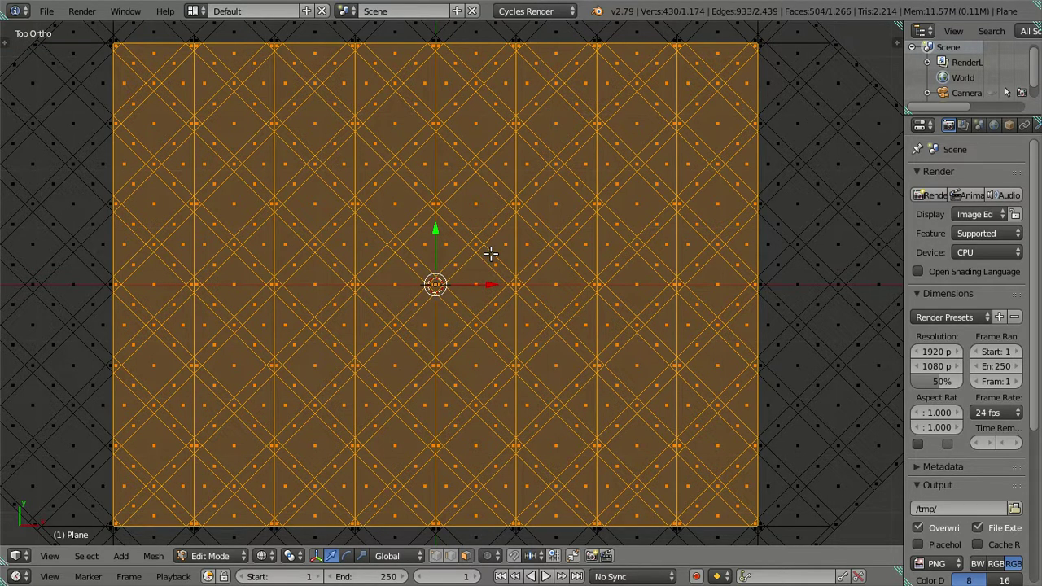
key(h)
Step: Delete all faces outside the rectangle and reveal it, leaving 504 faces and 430 vertices
scroll(530, 221, down, 2)
scroll(532, 226, down, 4)
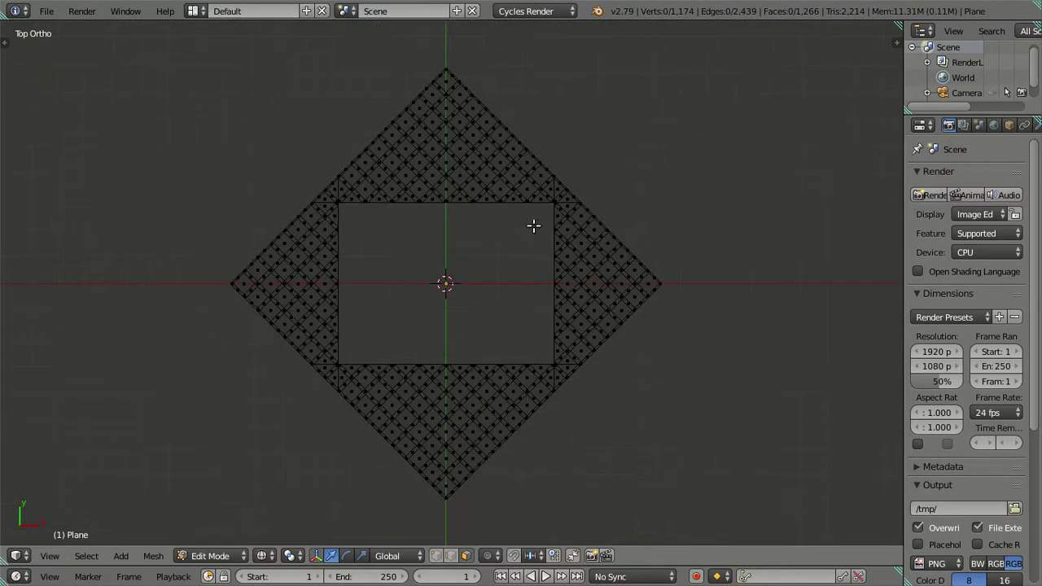
key(a)
key(x)
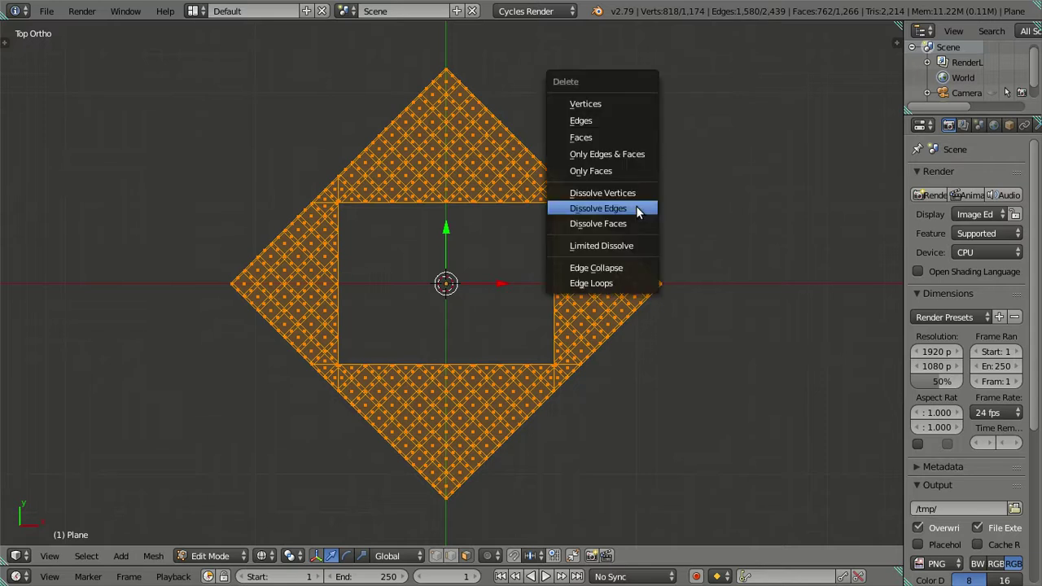
click(612, 136)
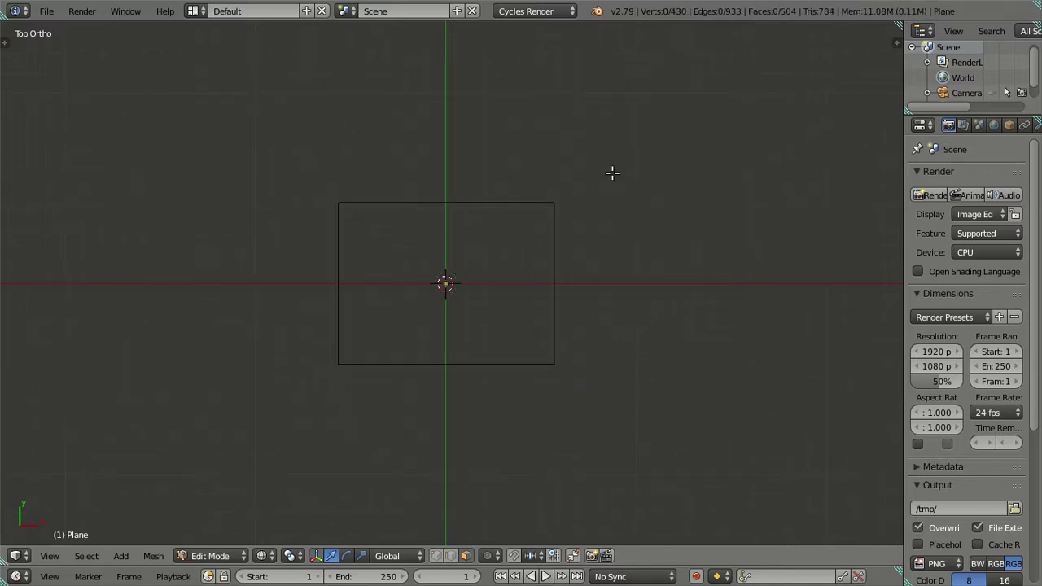
key(a)
key(a)
scroll(609, 286, up, 3)
scroll(609, 287, up, 1)
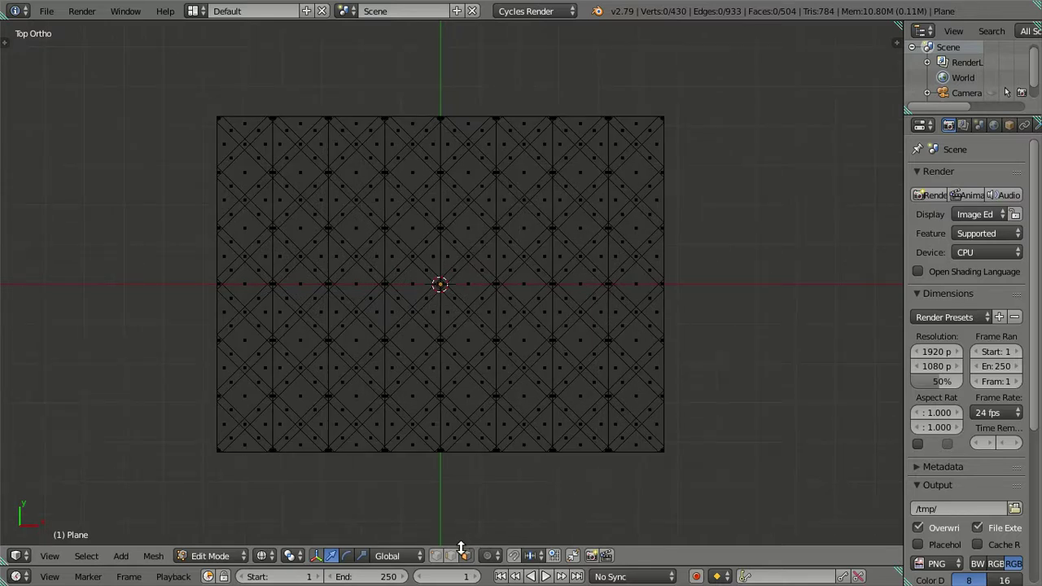
scroll(673, 349, up, 1)
right_click(640, 251)
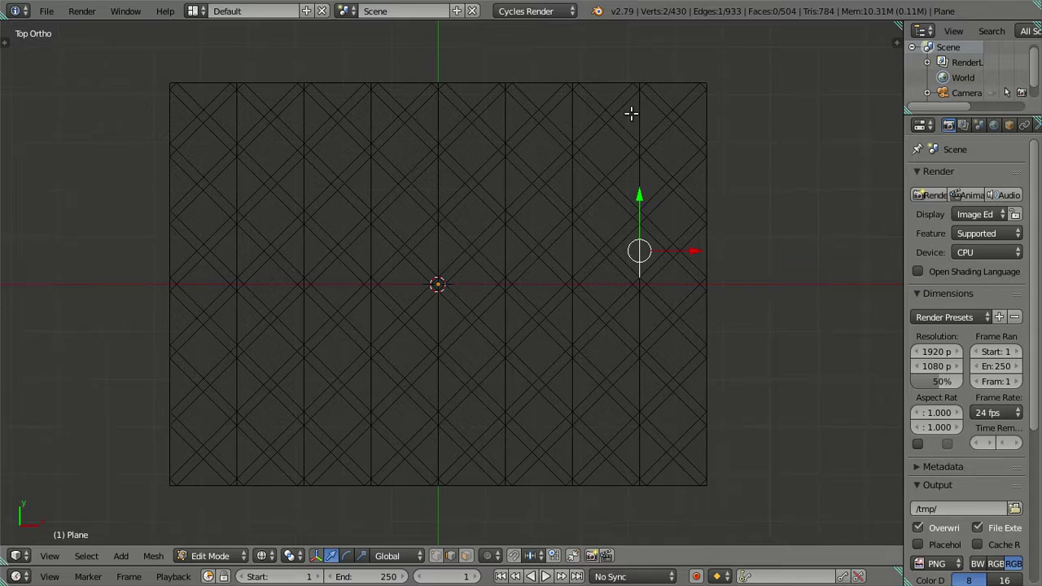
Step: Box-select the lattice's middle plank column and separate it into its own object
key(a)
key(b)
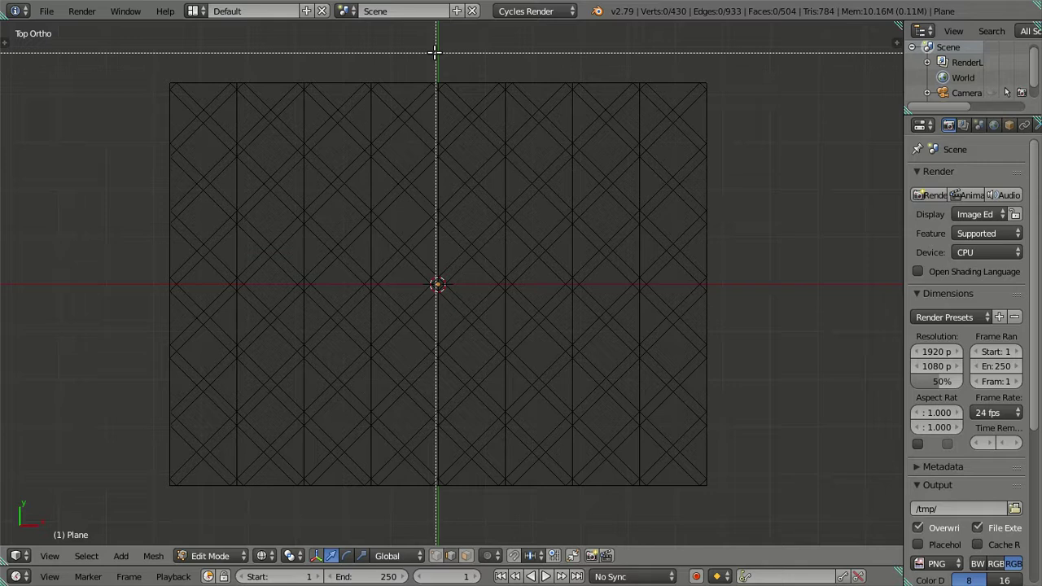
drag(435, 53, 507, 529)
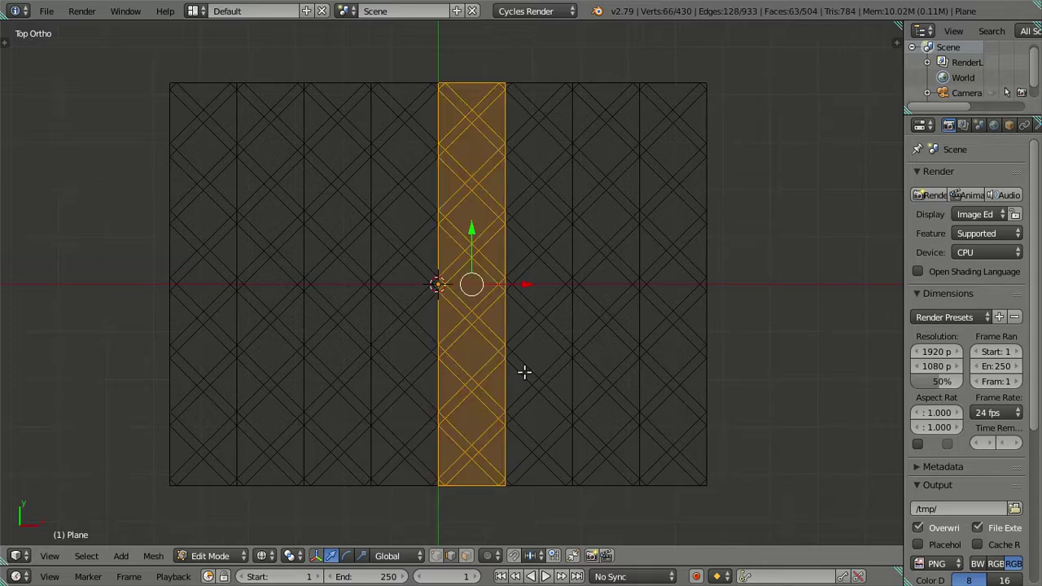
key(g)
right_click(755, 246)
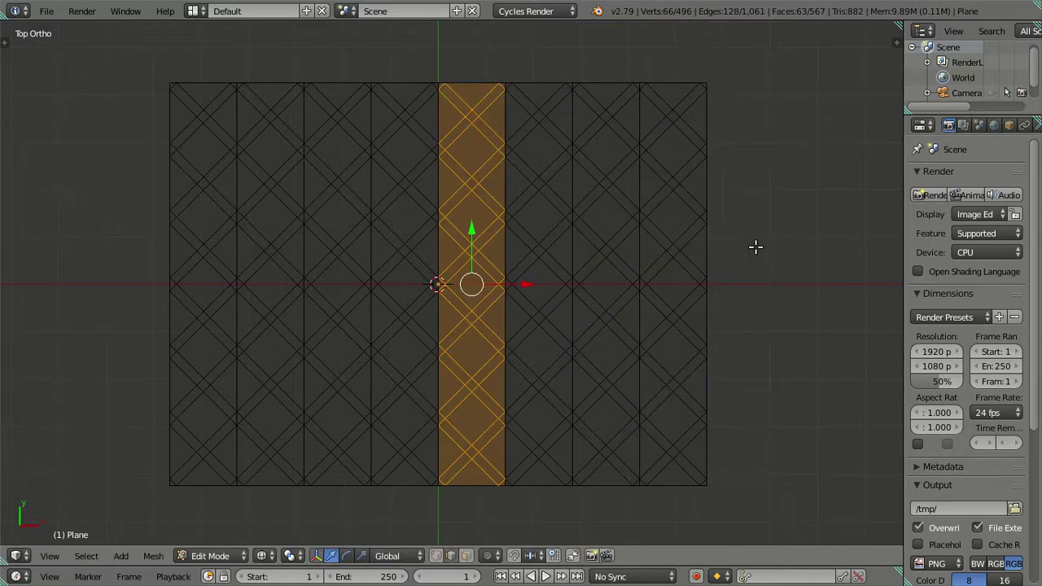
key(p)
click(623, 270)
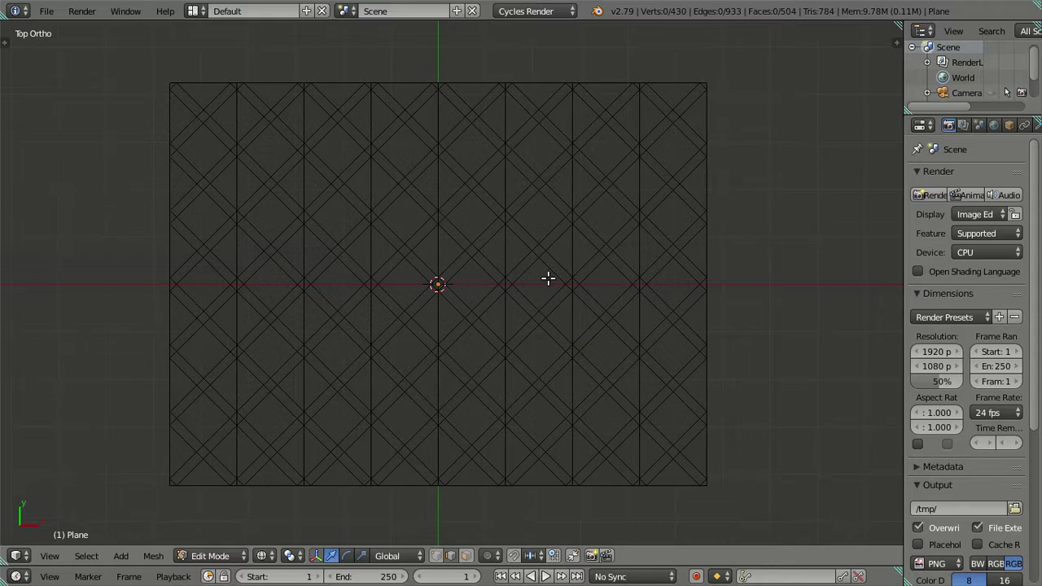
key(Tab)
Step: Switch to solid shading and move the large lattice object to another layer
right_click(705, 230)
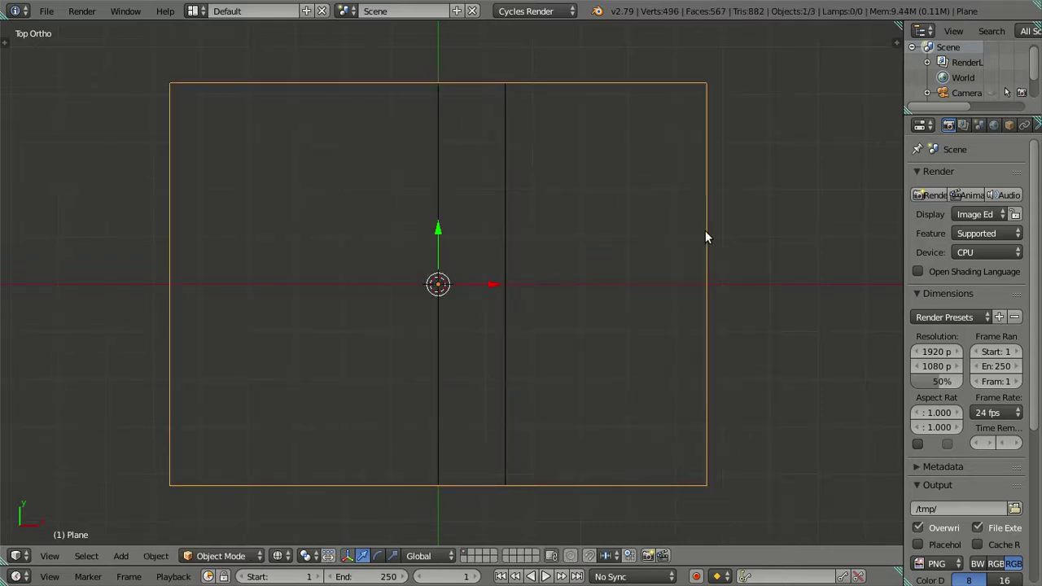
key(z)
scroll(693, 255, down, 2)
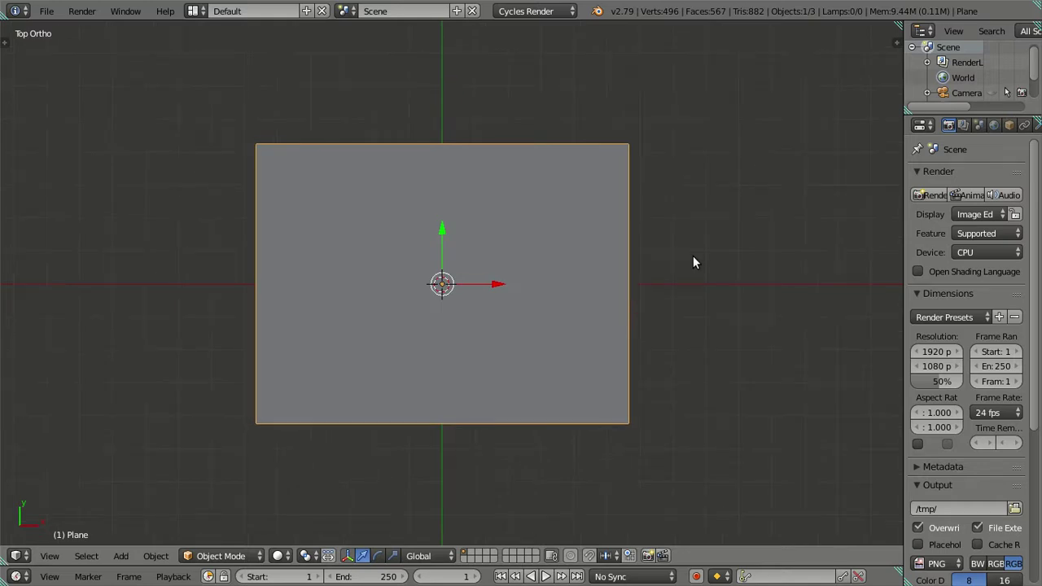
key(m)
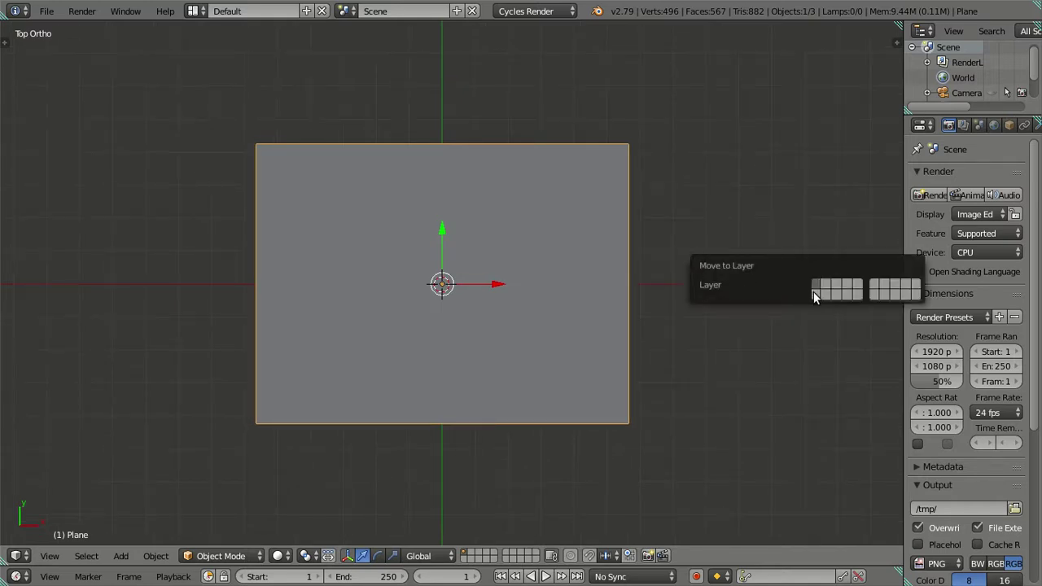
click(813, 292)
Step: Select the separated plank column, try 20° and 180° Y rotations, then undo them
right_click(452, 295)
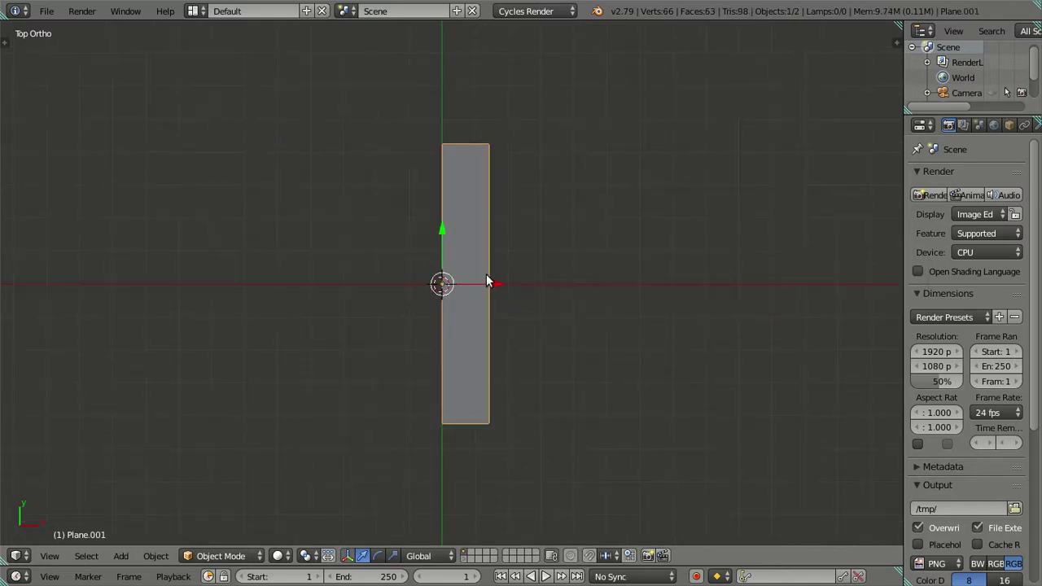
text(r)
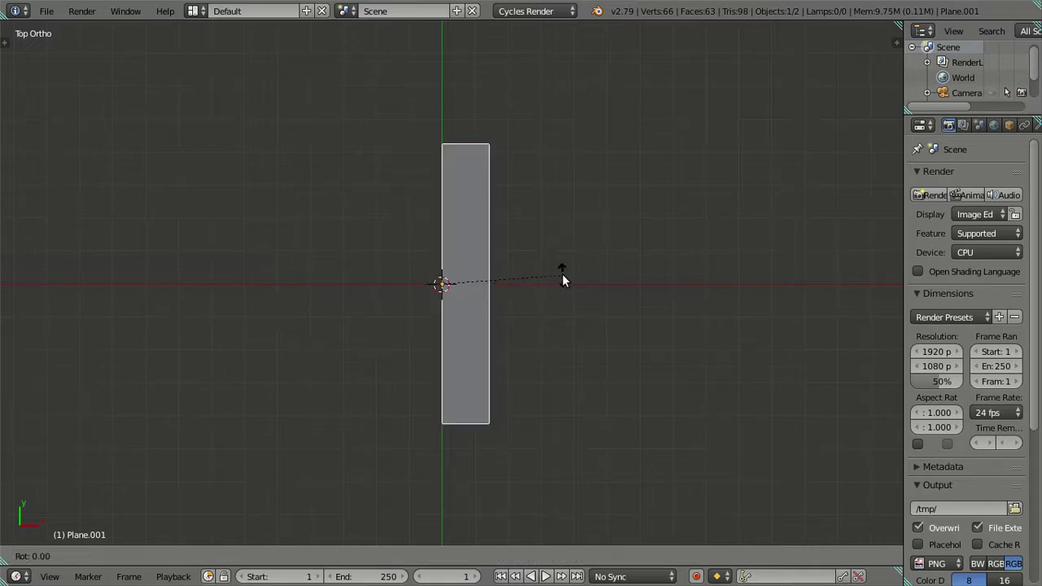
text(20)
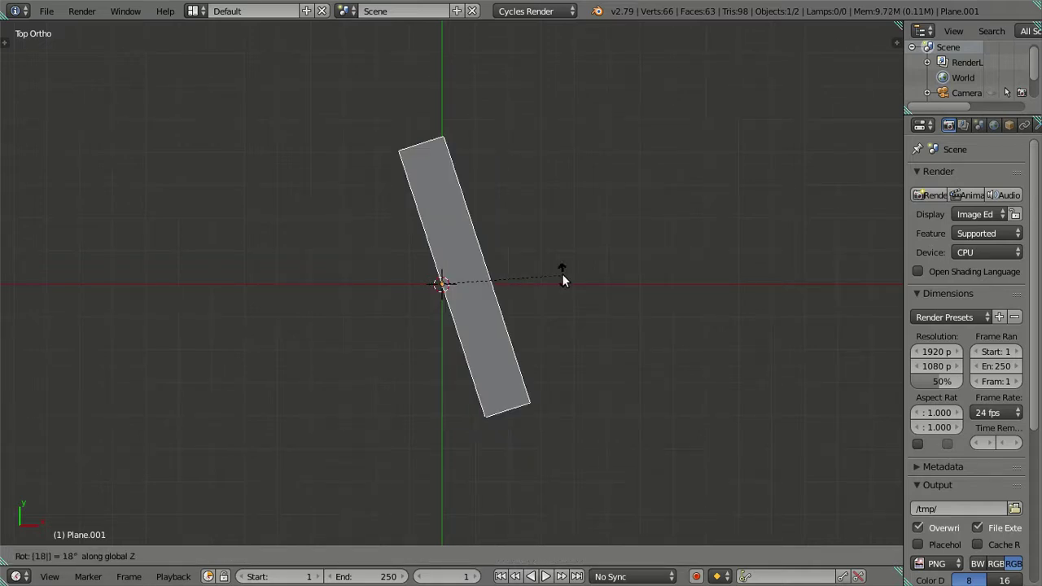
key(Escape)
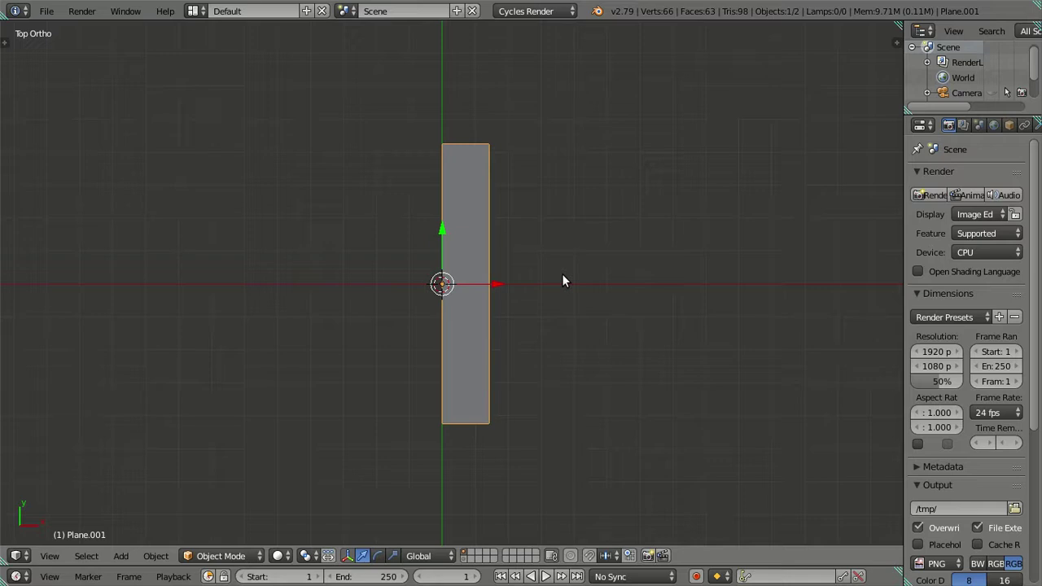
text(ry180)
key(Return)
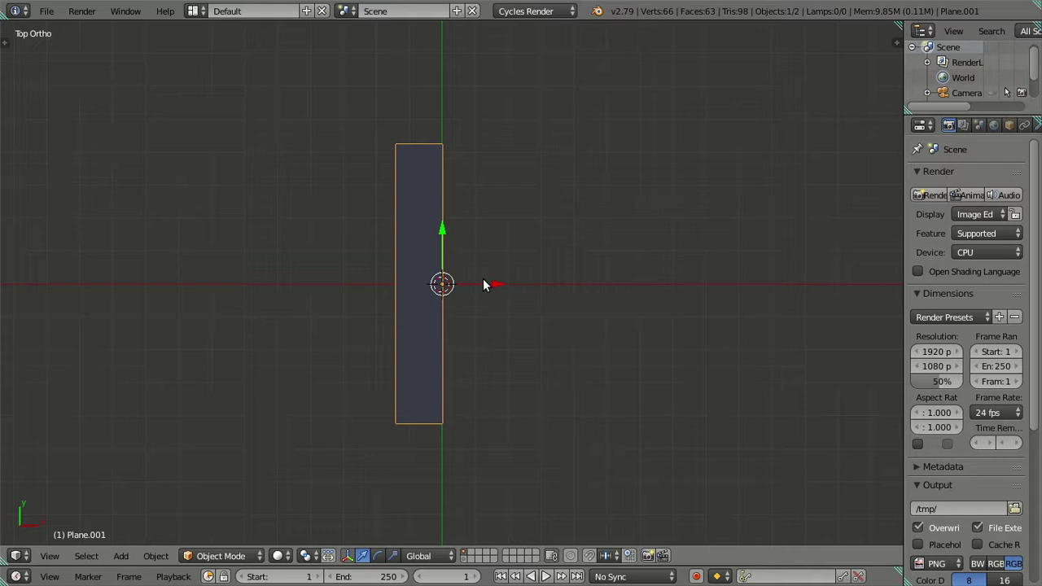
key(ctrl+z)
scroll(498, 284, up, 1)
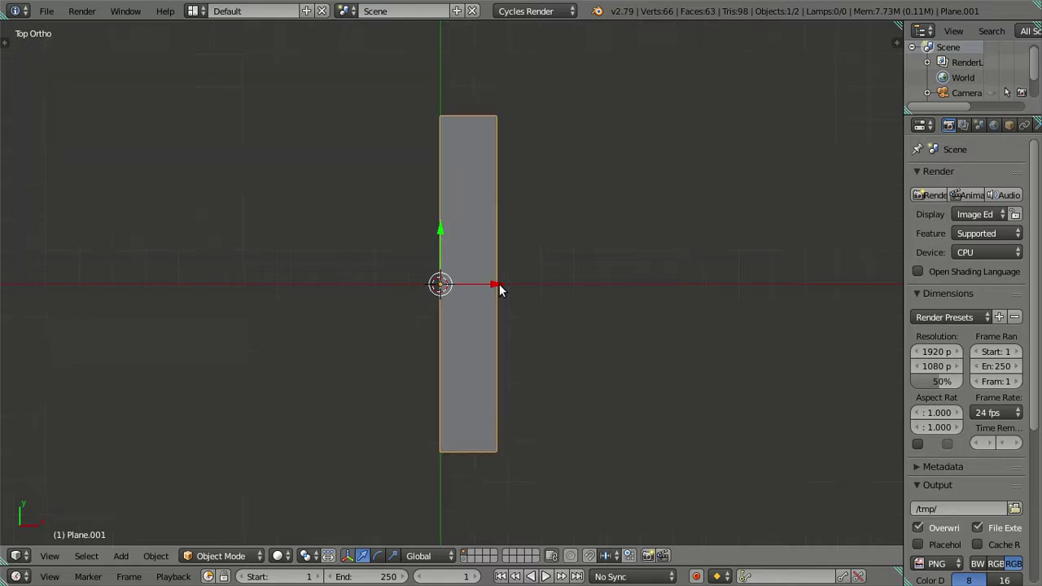
scroll(499, 283, up, 1)
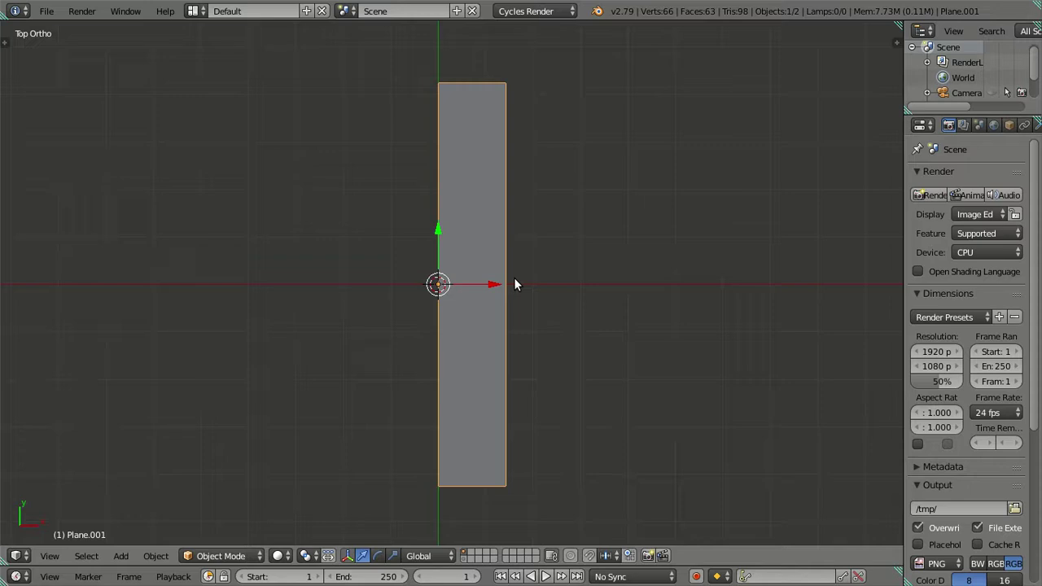
Step: Select the column's right edge, then duplicate the column in place as Plane.002
key(Tab)
scroll(520, 282, up, 1)
right_click(530, 284)
scroll(530, 284, down, 4)
key(Tab)
key(shift+d)
right_click(581, 248)
key(Tab)
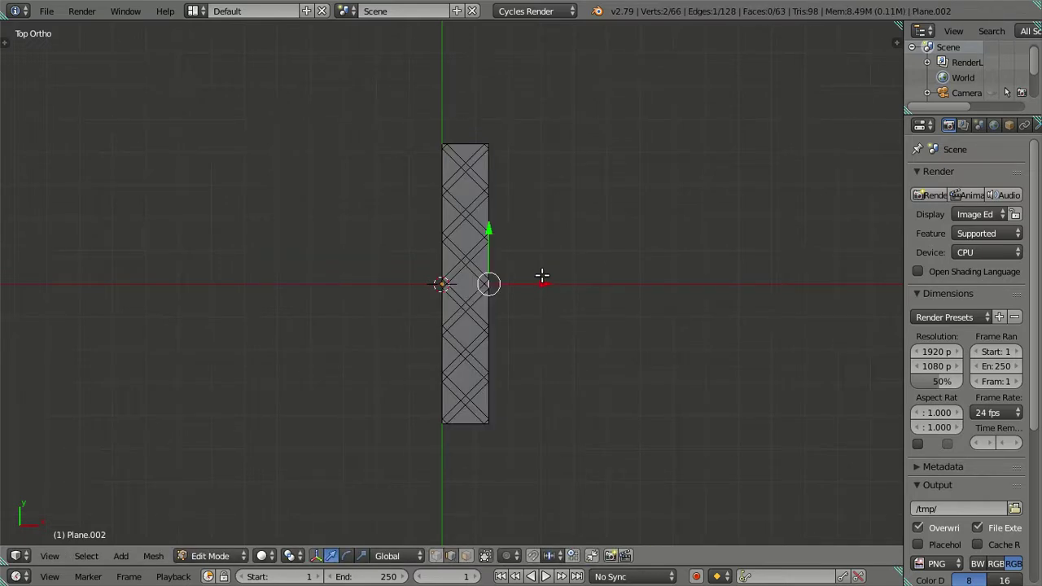
Step: Snap the 3D cursor to the column's right edge and move the duplicate onto it
key(shift+s)
click(547, 343)
key(Tab)
key(shift+s)
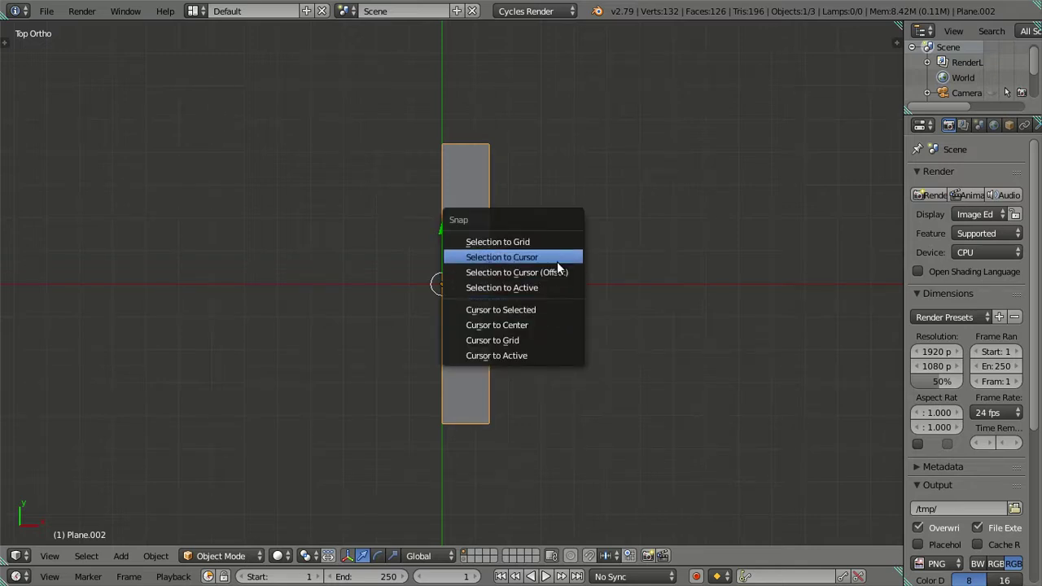
click(555, 257)
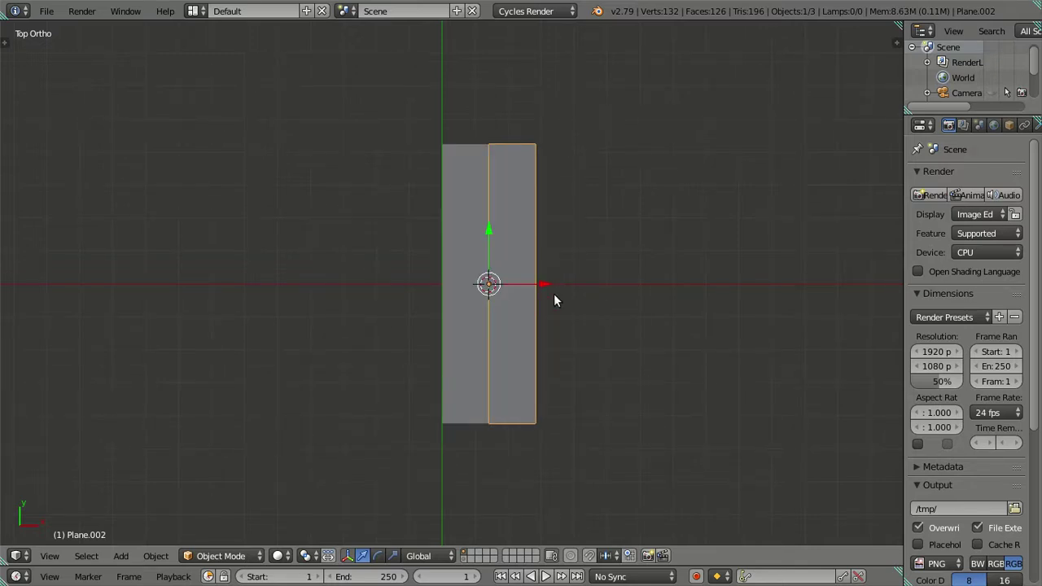
Step: Snap the 3D cursor to a vertex of the moved column, then select both planes
key(Tab)
key(shift+s)
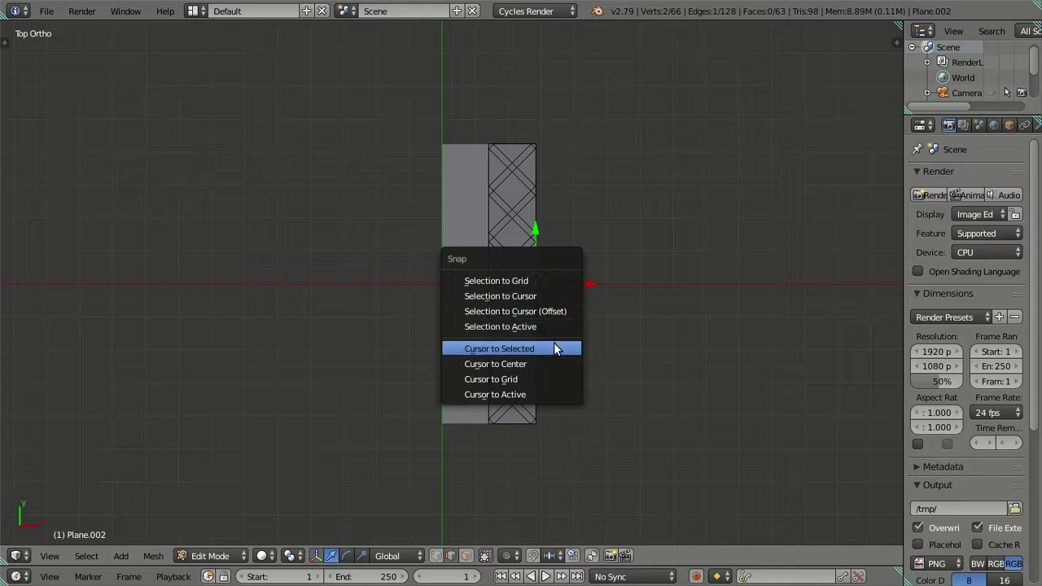
click(560, 348)
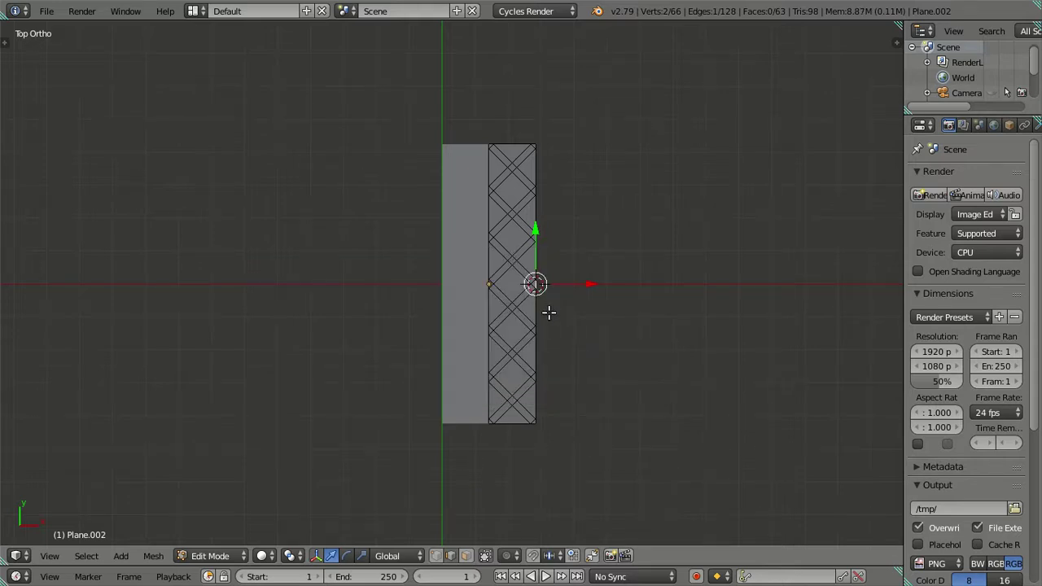
key(Tab)
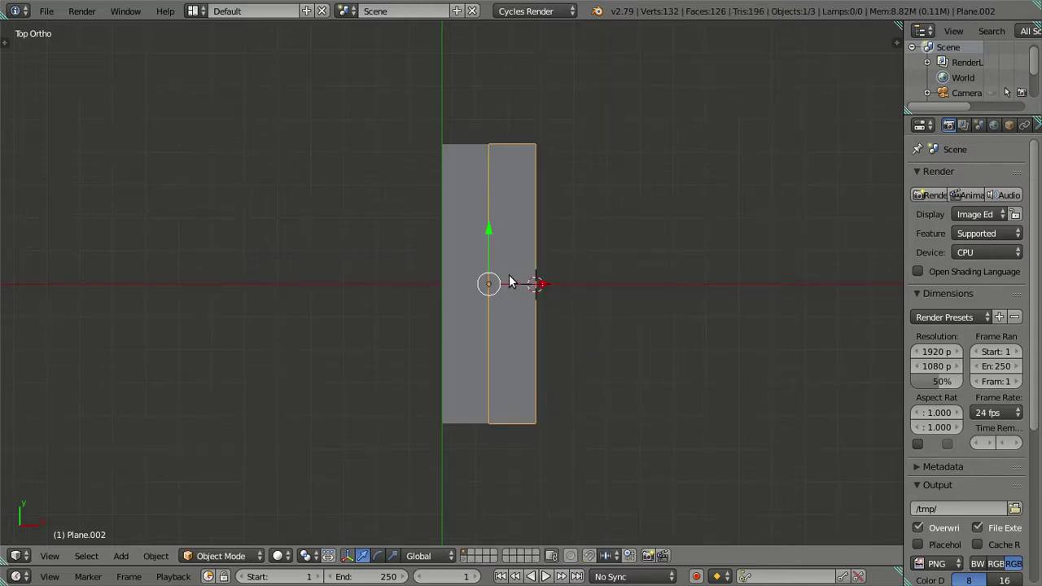
key(g)
right_click(708, 232)
shift+right_click(474, 293)
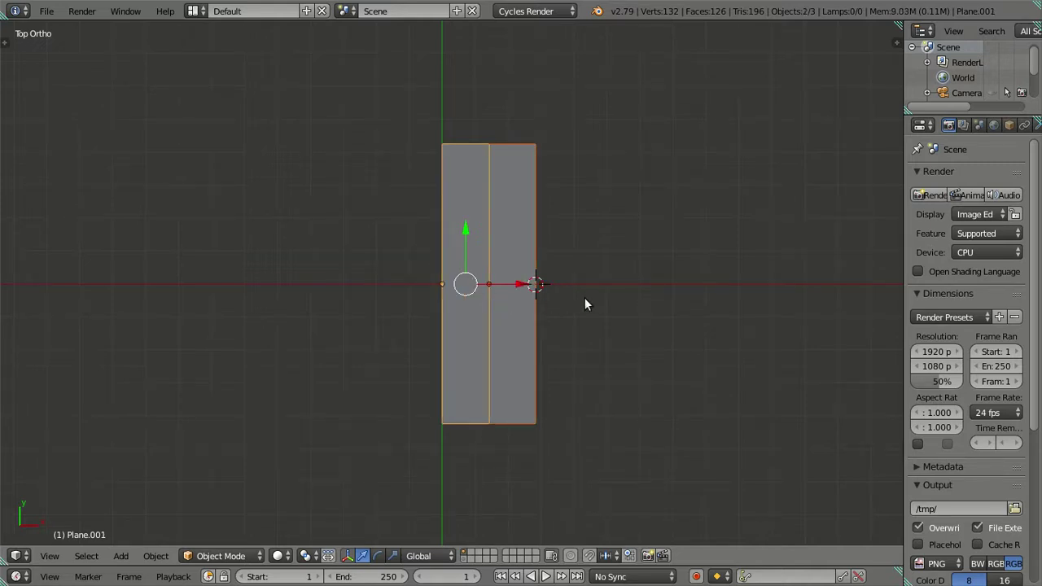
Step: Rotate both planes 90° about X and view them from the front
text(rx90)
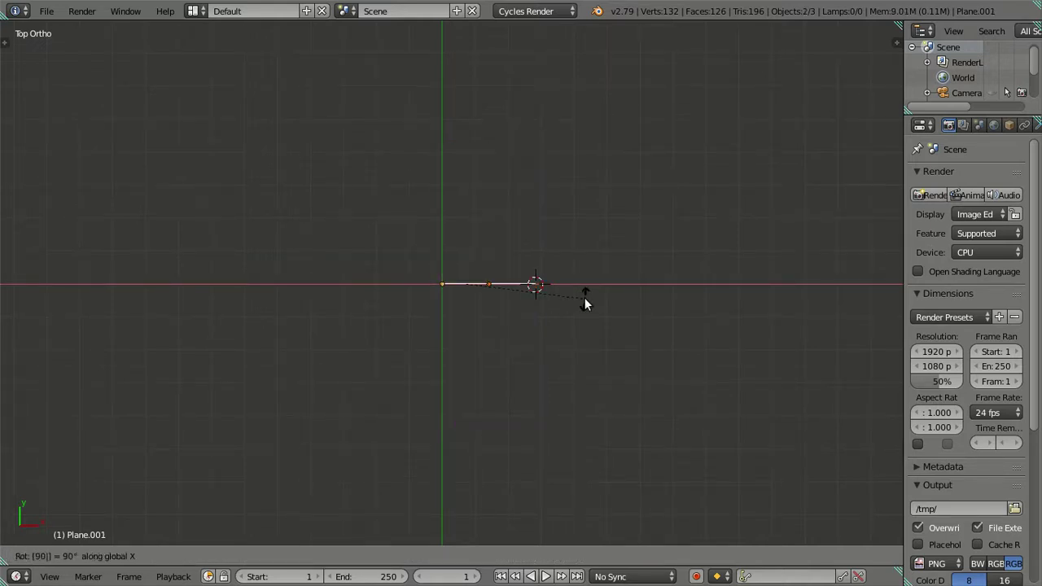
key(Return)
key(KP_1)
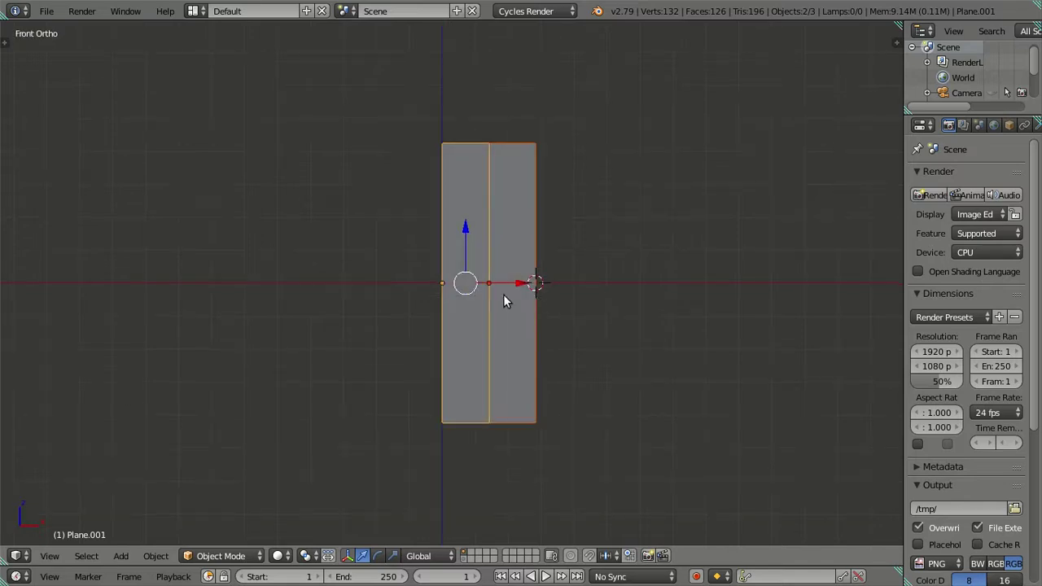
Step: Turn the right plane alone 24° about Z
right_click(520, 262)
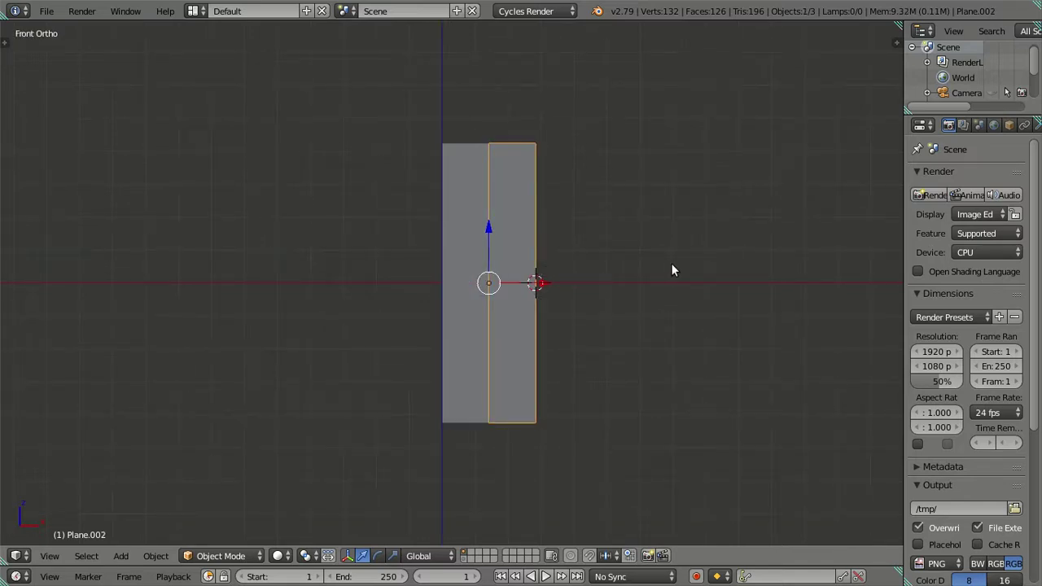
text(rz)
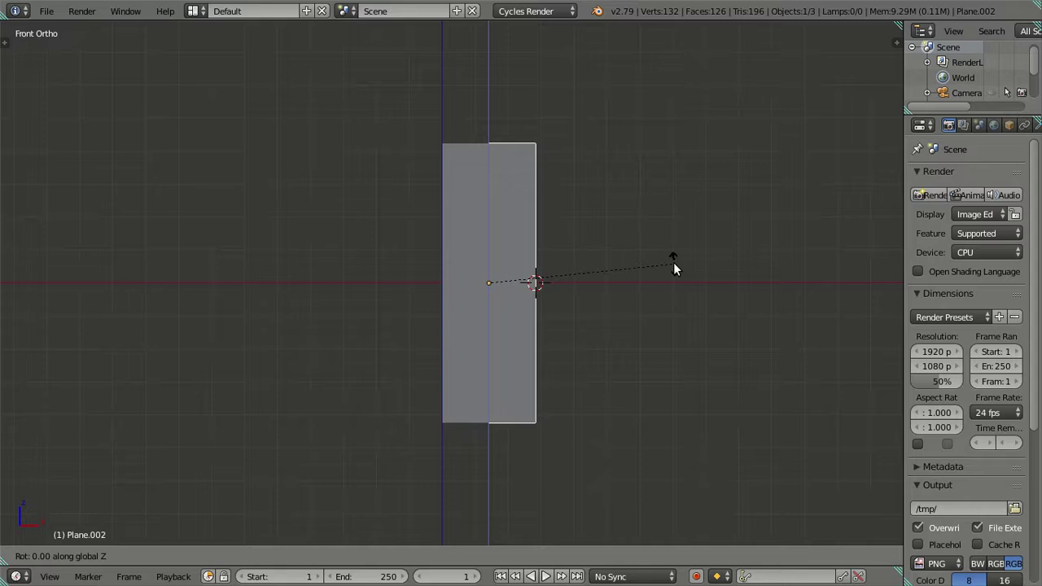
text(24)
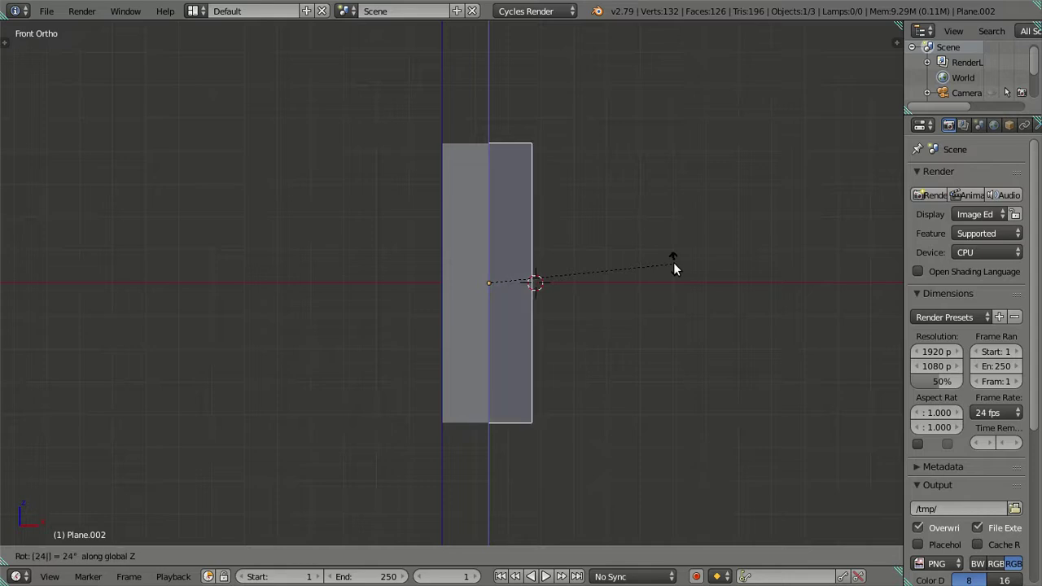
key(Return)
middle_drag(579, 276, 566, 324)
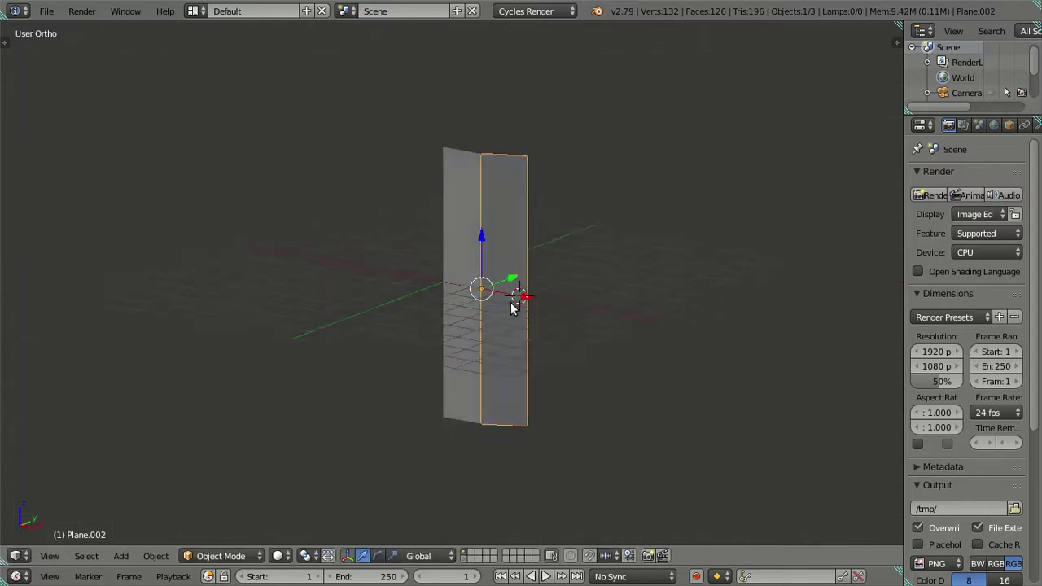
key(Tab)
Step: Duplicate the plank onto the 3D cursor at Plane.002's edge, rotated 24° about Z
key(shift+s)
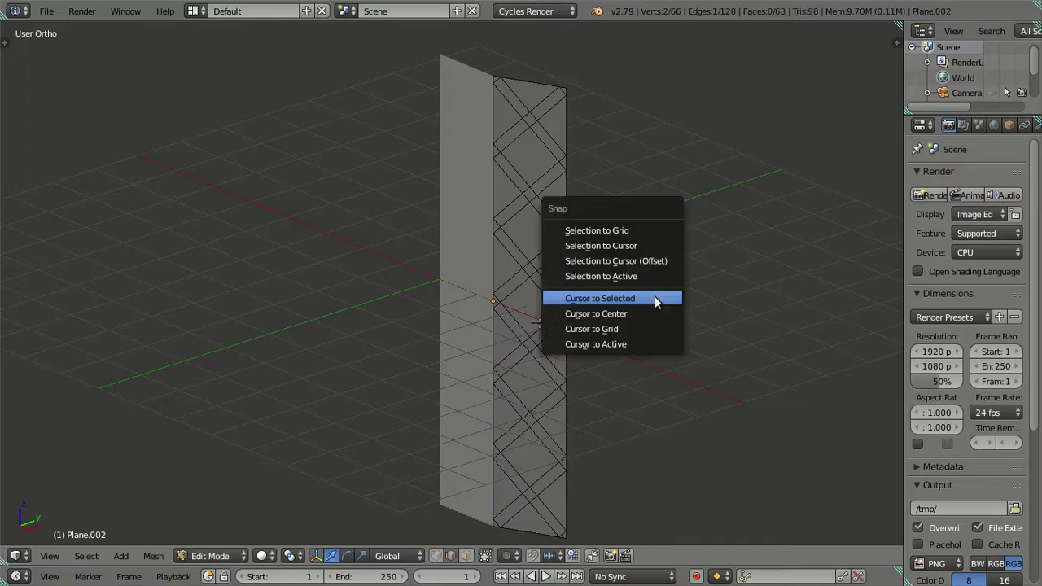
click(656, 297)
key(Tab)
key(shift+d)
right_click(644, 281)
key(shift+s)
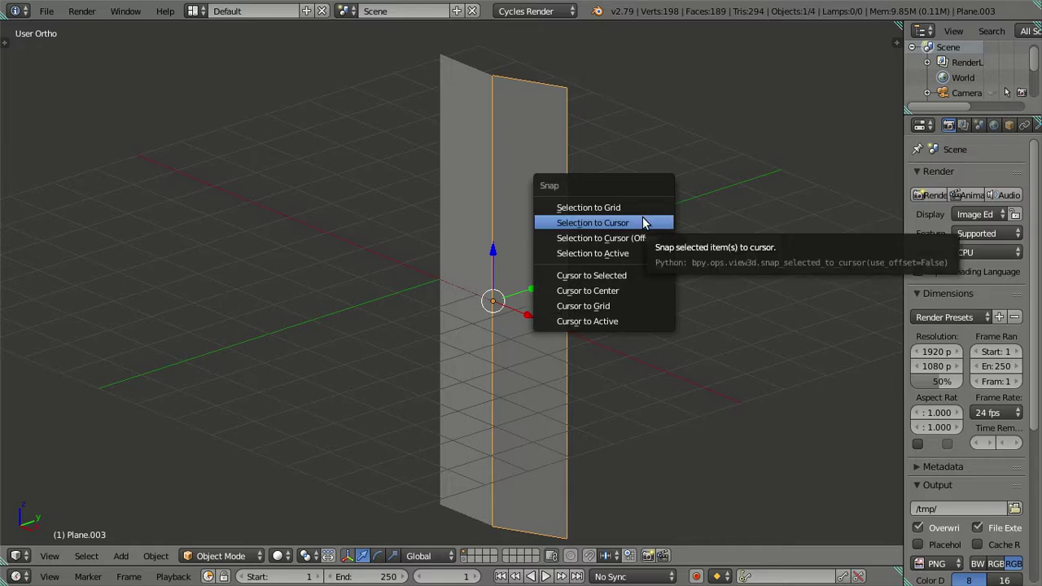
click(642, 216)
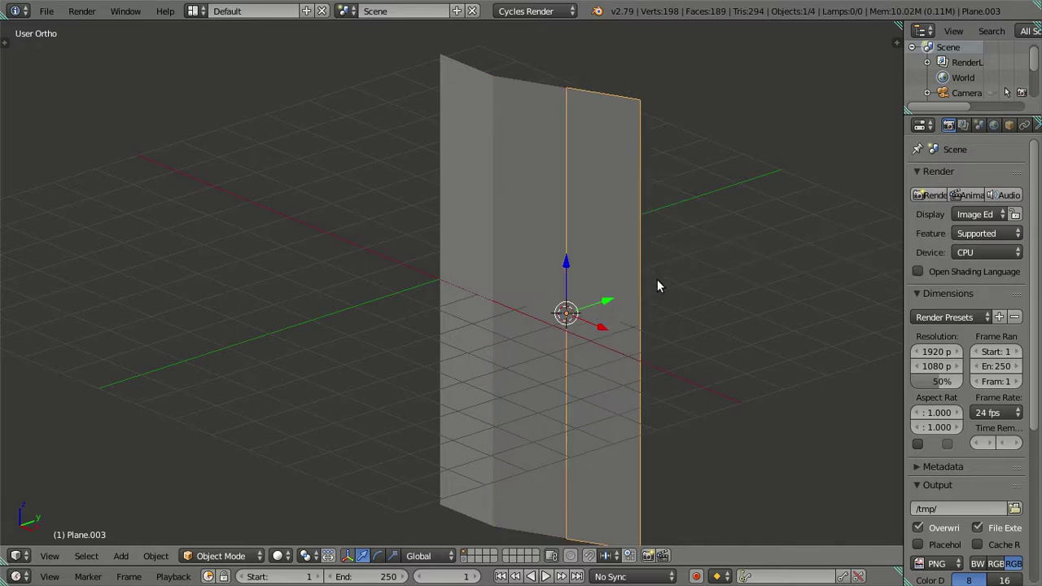
text(rz24)
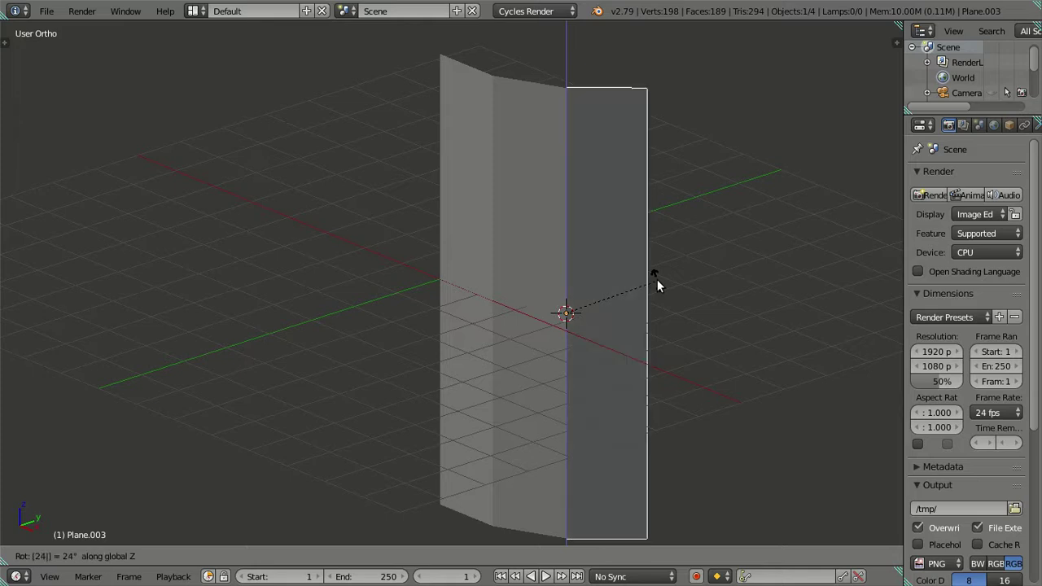
key(Return)
shift+middle_drag(679, 289, 499, 326)
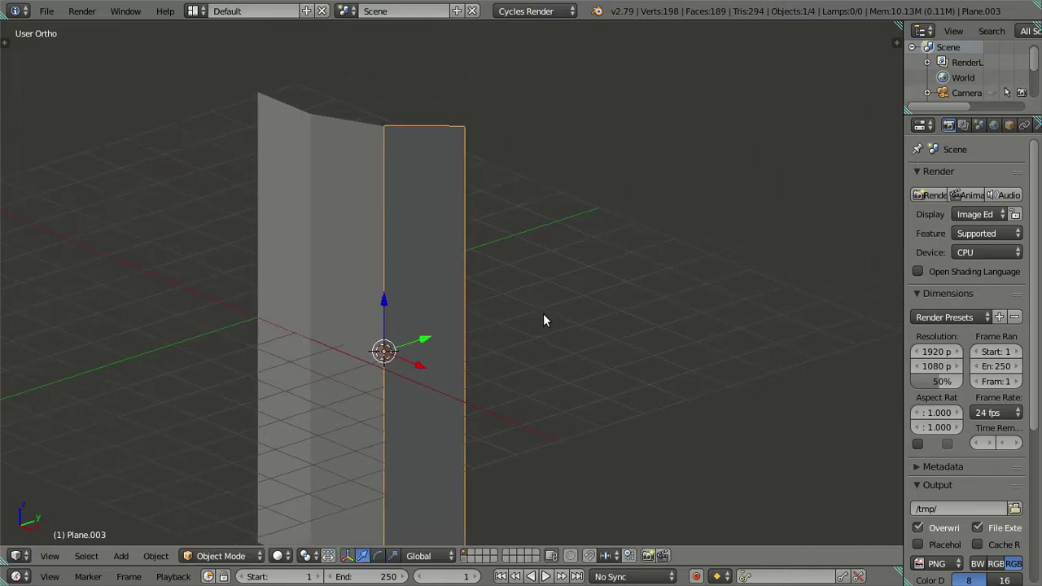
Step: Add Plane.004 at the previous plank's outer edge, rotated 24° about Z
key(Tab)
key(shift+s)
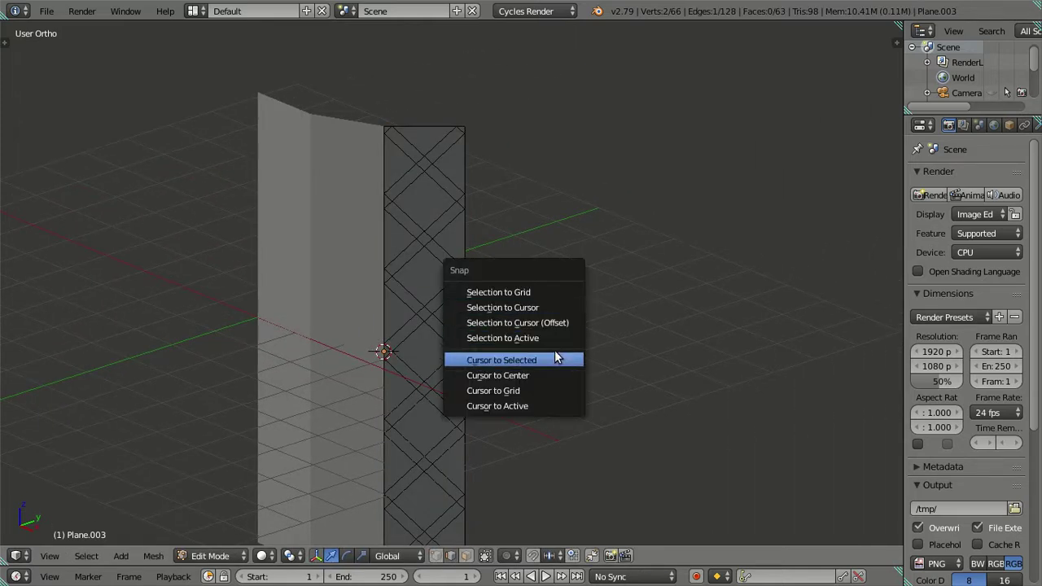
click(558, 358)
key(Tab)
mouse_move(556, 330)
middle_down()
mouse_move(511, 341)
mouse_move(488, 306)
mouse_move(499, 280)
middle_up()
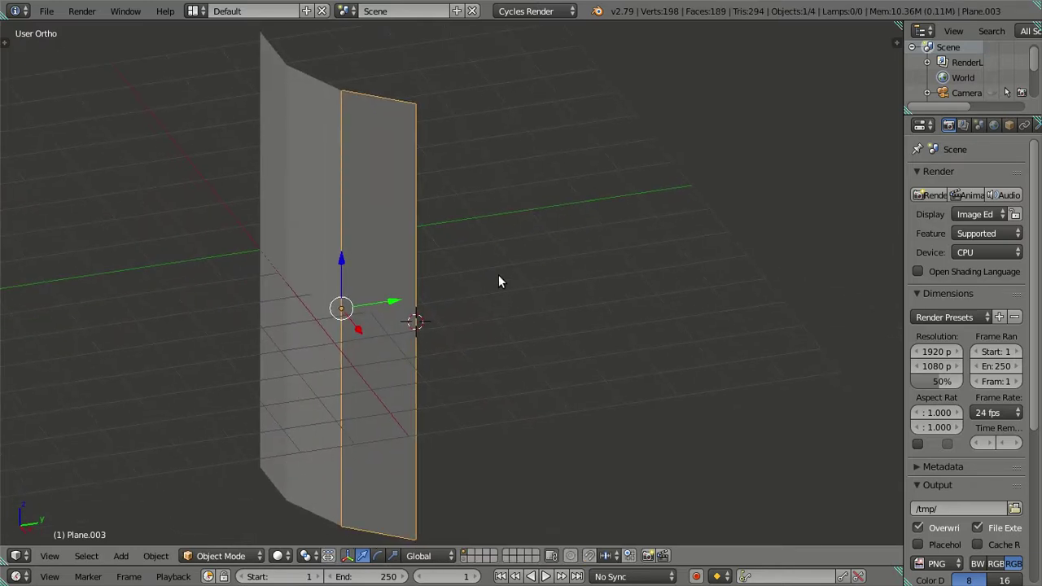
key(shift+s)
click(526, 277)
key(shift+d)
key(r)
key(Escape)
key(shift+s)
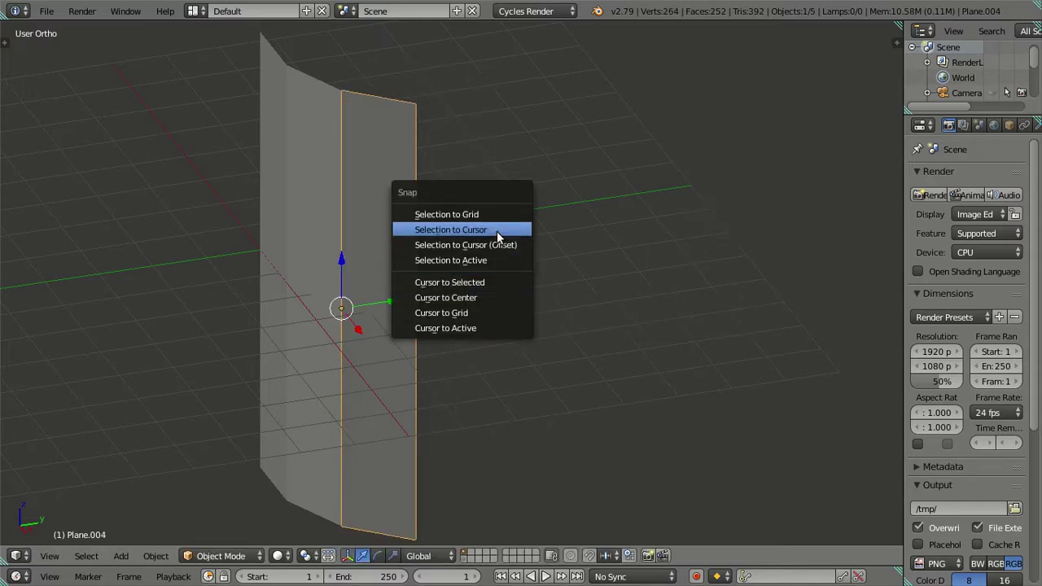
click(498, 232)
text(rz24)
key(Return)
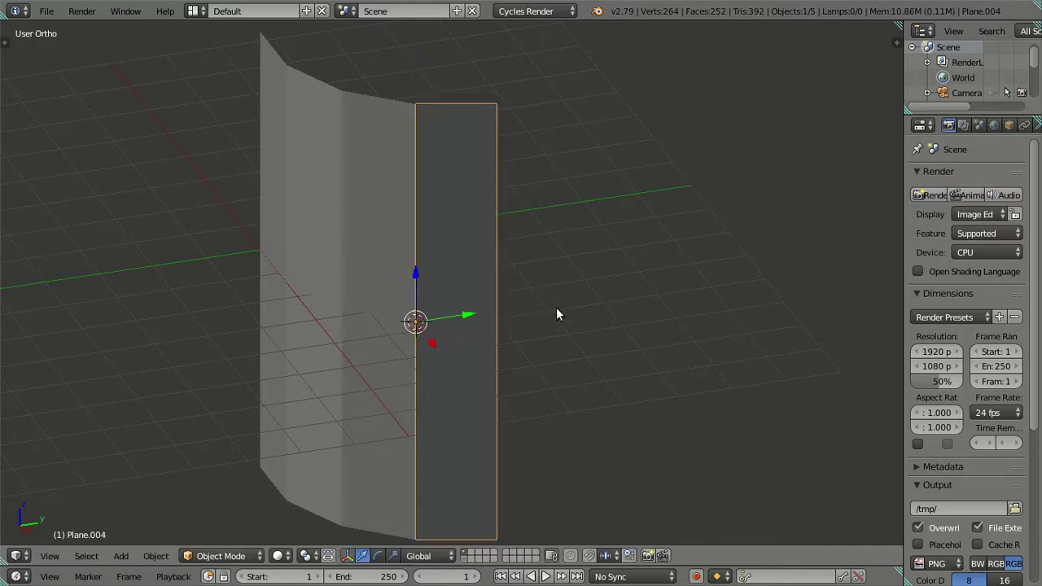
shift+middle_drag(556, 307, 524, 318)
Step: Add Plane.005 at Plane.004's outer edge, rotated -24° about Z
key(Tab)
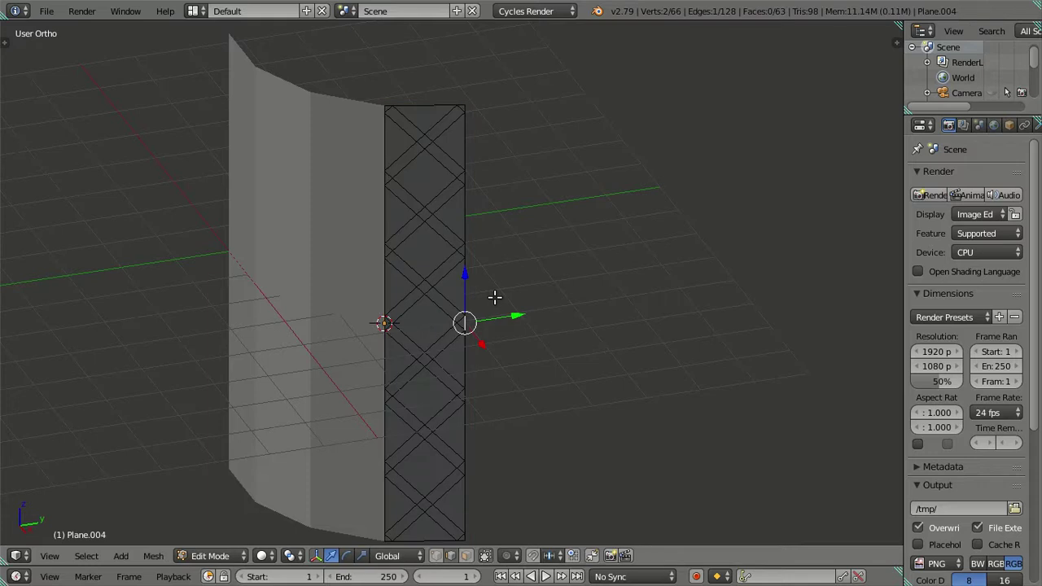
key(shift+s)
click(496, 351)
key(Tab)
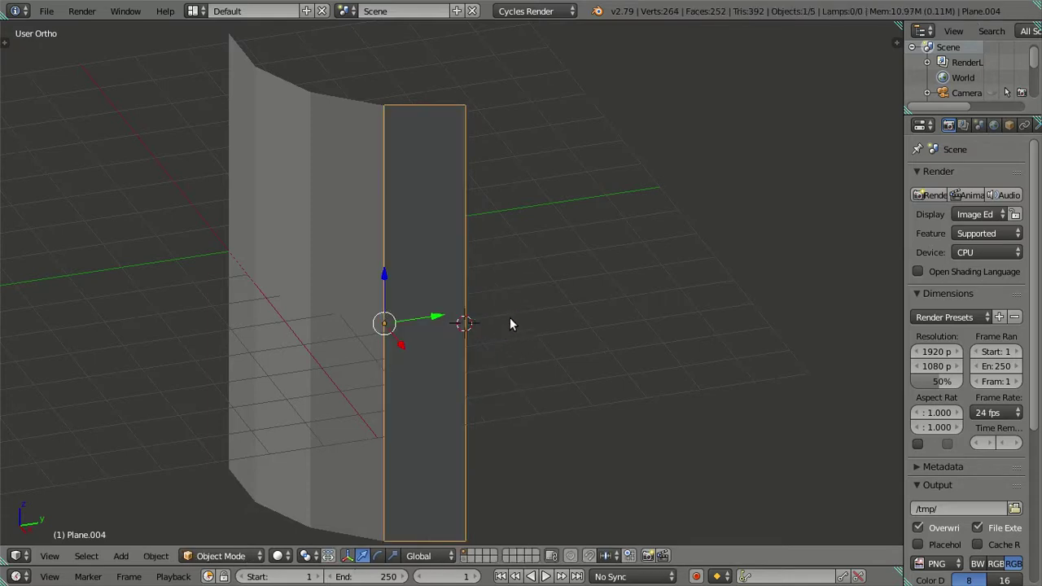
key(shift+d)
right_click(655, 236)
key(shift+s)
click(646, 187)
text(rz-24)
key(Return)
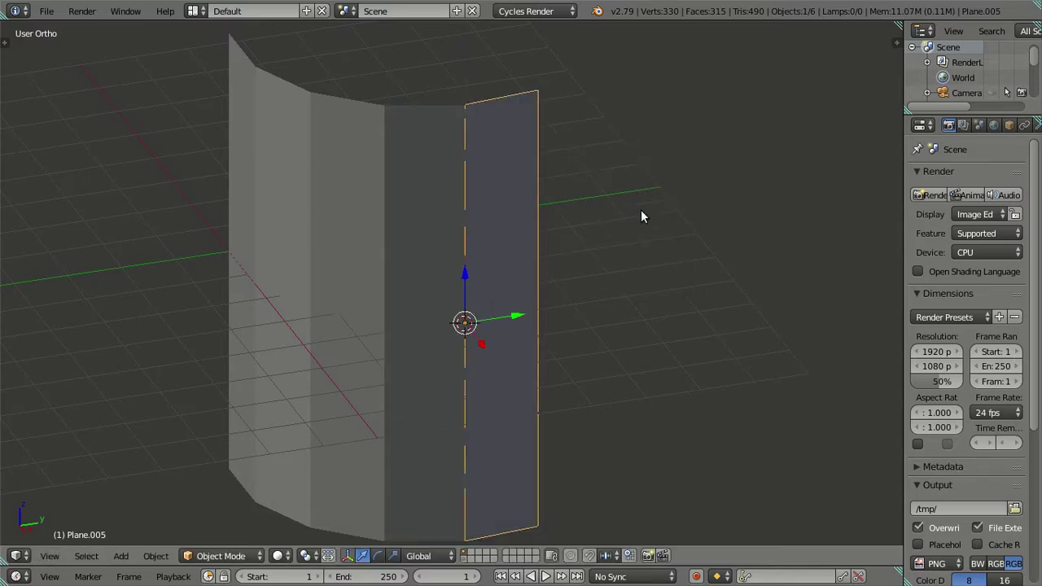
middle_drag(613, 293, 397, 323)
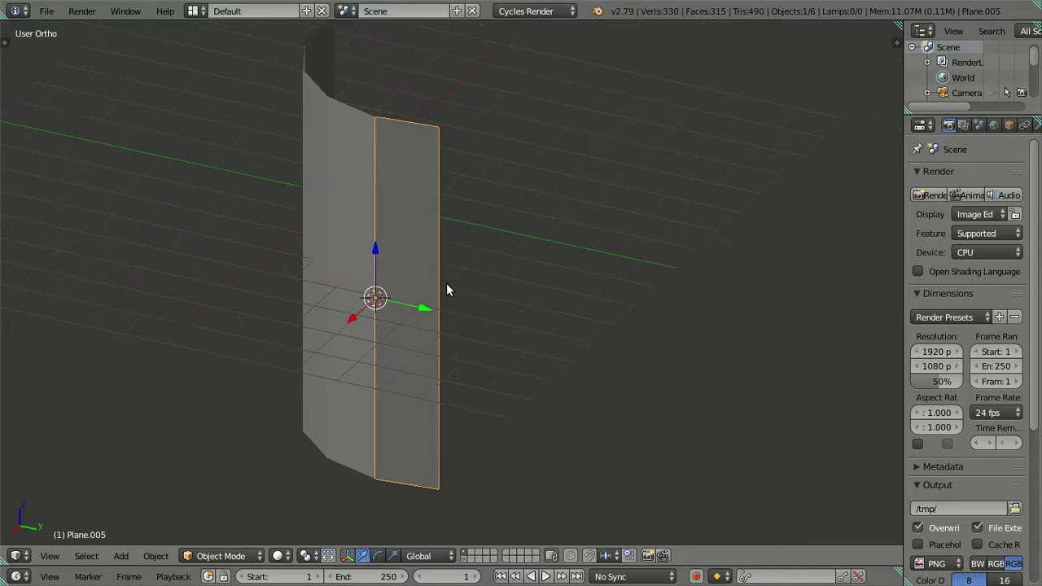
mouse_move(446, 291)
middle_down()
mouse_move(454, 270)
mouse_move(478, 315)
mouse_move(495, 318)
mouse_move(477, 328)
mouse_move(388, 313)
mouse_move(458, 288)
mouse_move(475, 297)
middle_up()
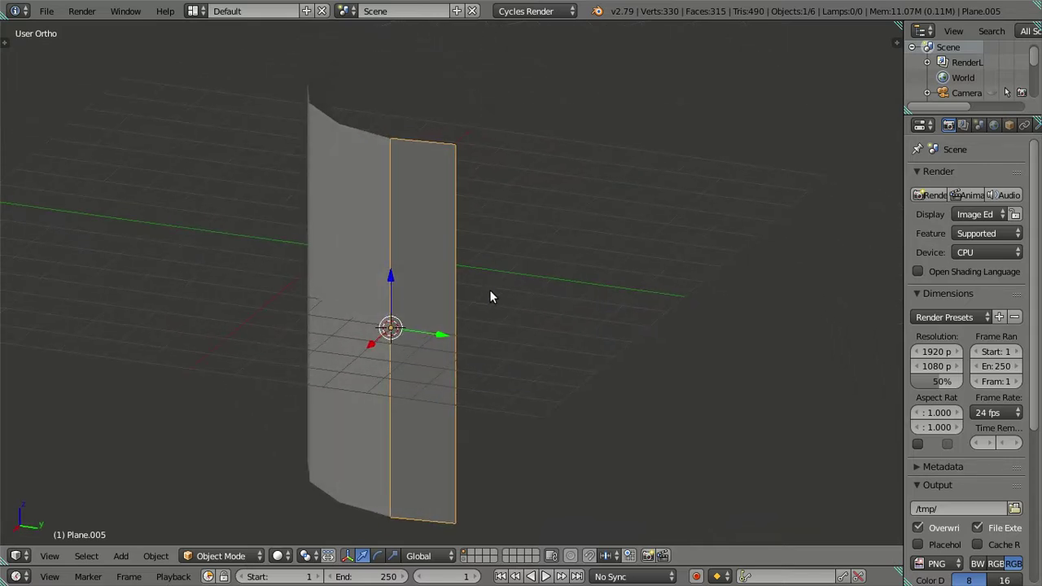
Step: Add Plane.006 at Plane.005's outer edge, rotated 24° about Z
key(Tab)
key(shift+s)
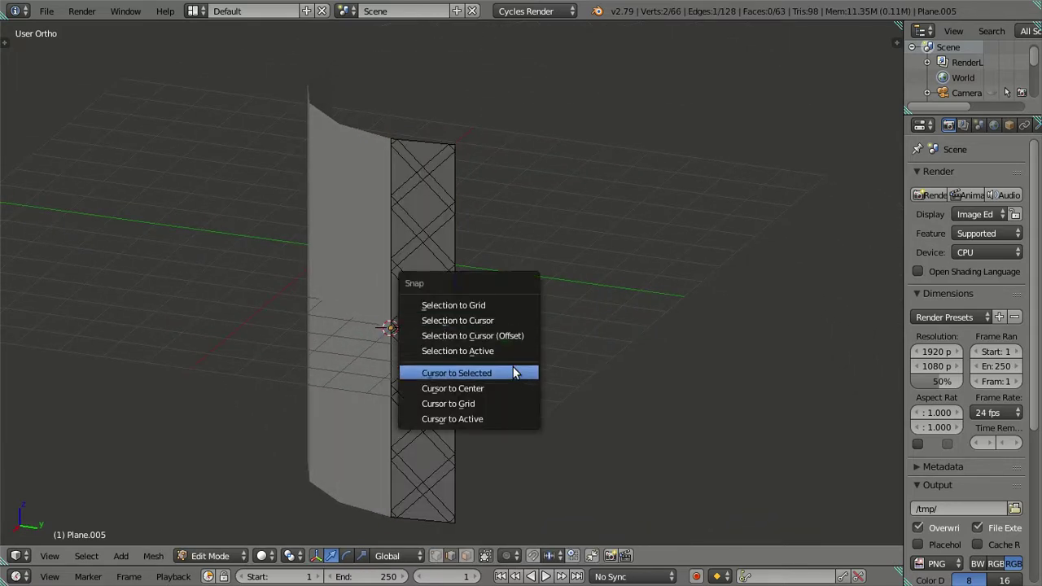
click(513, 372)
key(Tab)
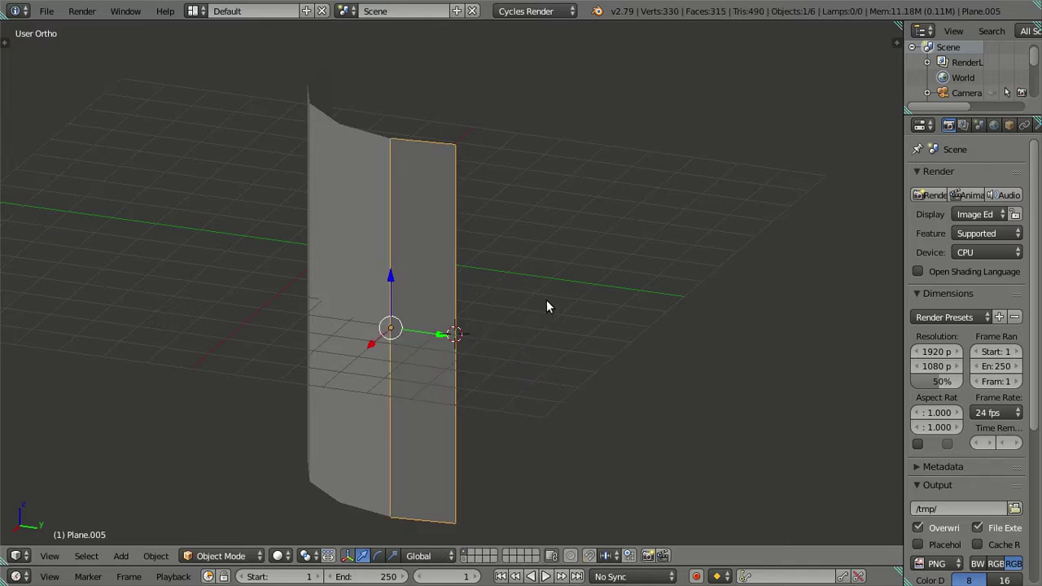
key(shift+d)
key(Escape)
key(shift+s)
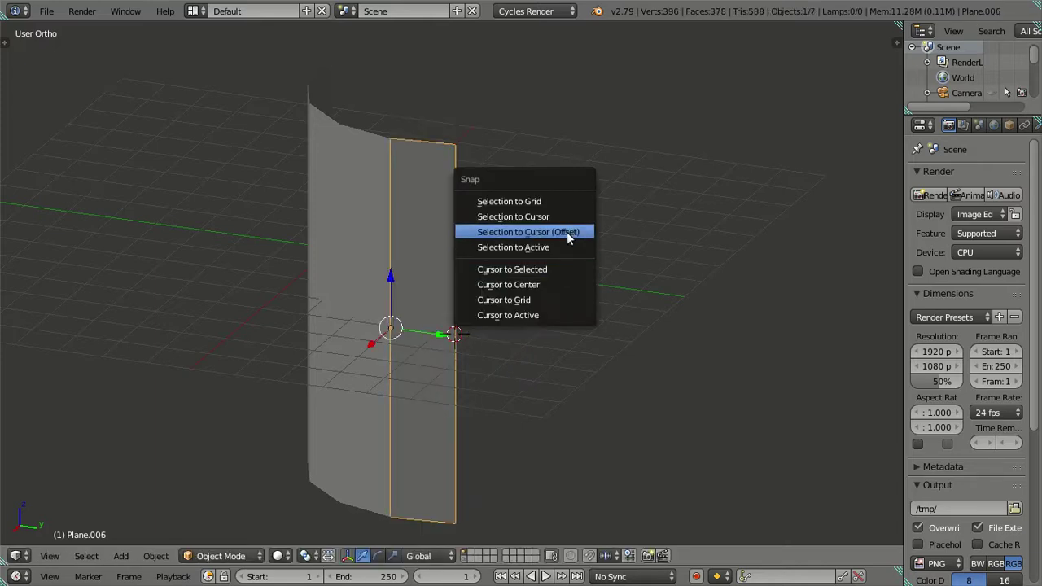
click(564, 214)
text(rz24)
key(Return)
mouse_move(569, 243)
middle_down()
mouse_move(532, 281)
mouse_move(516, 279)
middle_up()
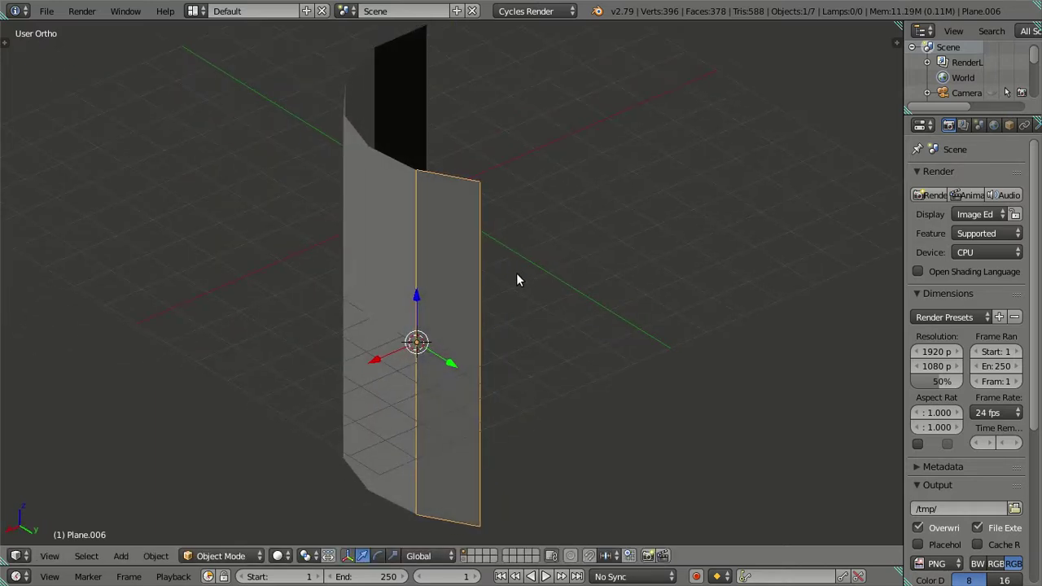
Step: Add Plane.007 at Plane.006's outer edge, rotated 24° about Z
key(Tab)
key(shift+s)
click(529, 328)
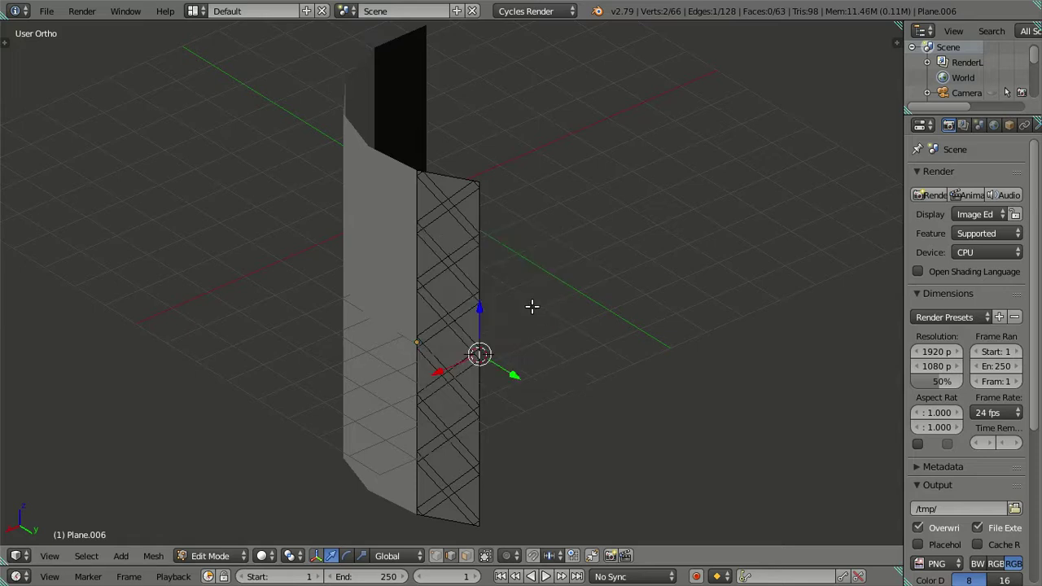
key(Tab)
key(shift+d)
click(559, 245)
key(shift+s)
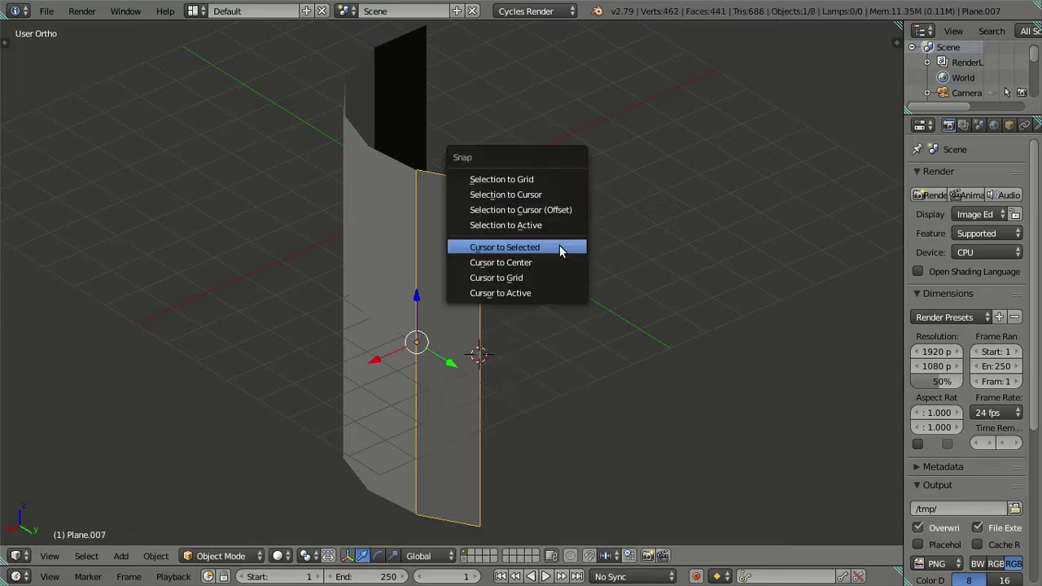
click(551, 189)
key(r)
key(z)
key(2)
key(4)
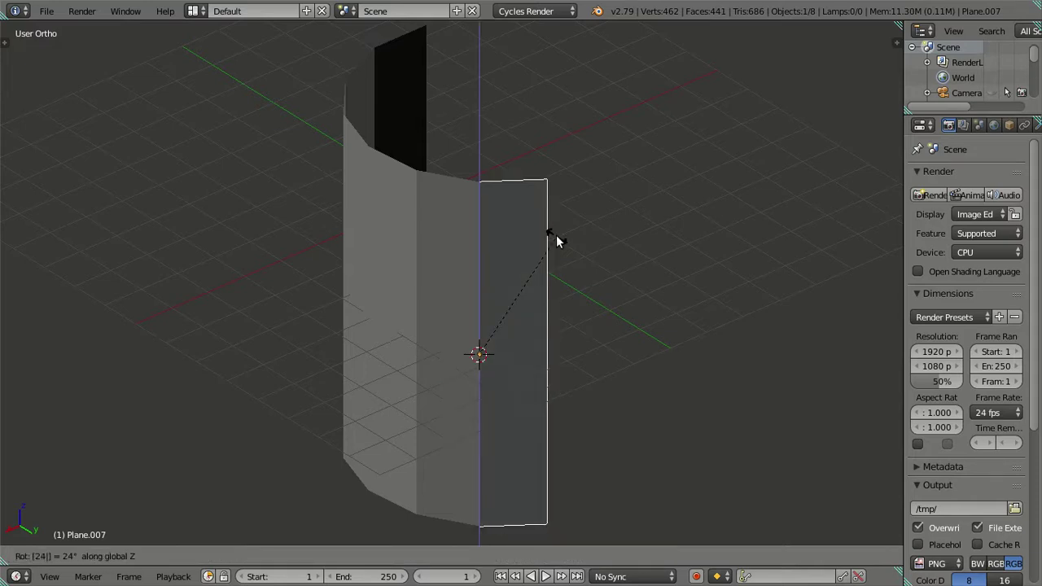
key(Return)
middle_drag(546, 302, 522, 300)
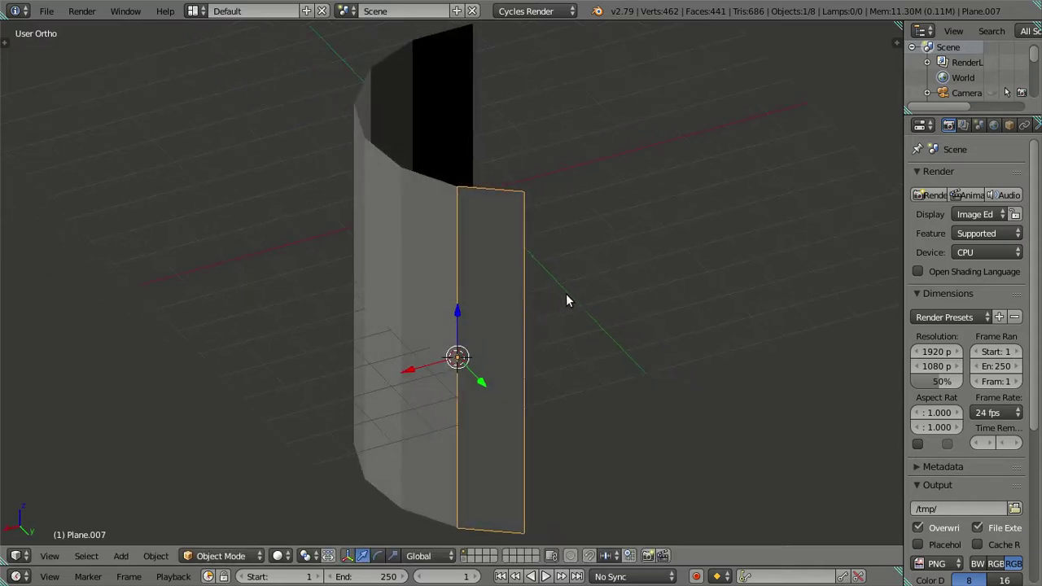
Step: Add Plane.008 at Plane.007's edge, rotated 22.5° about Z to close the ring
key(Tab)
key(shift+s)
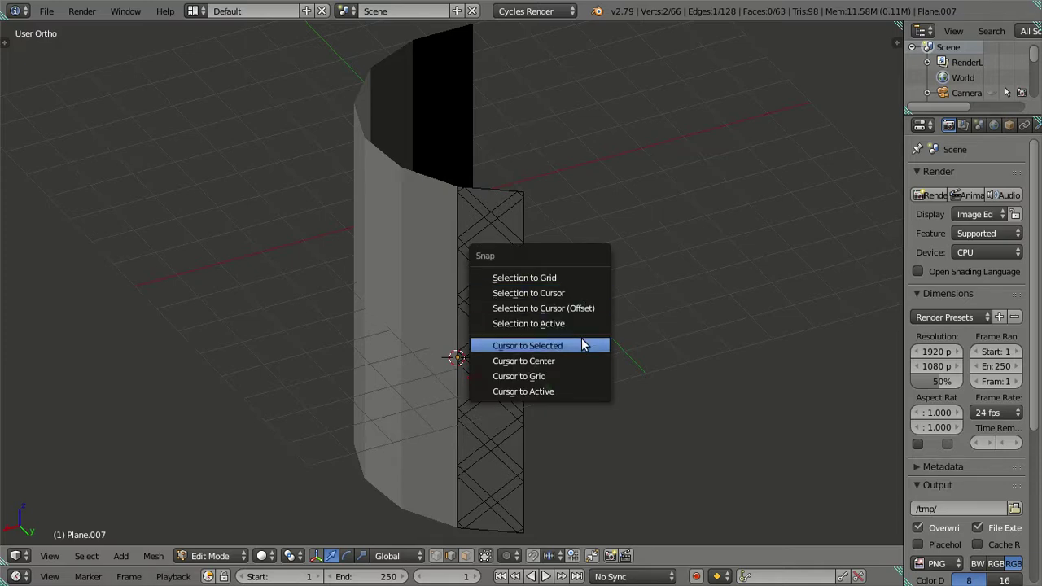
click(581, 338)
key(Tab)
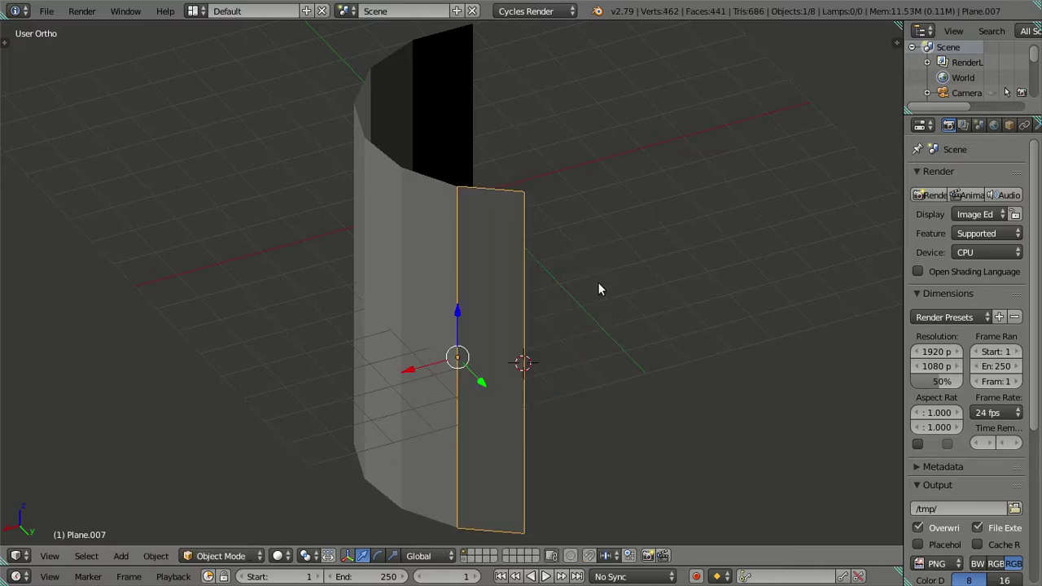
key(shift+d)
key(Escape)
key(shift+s)
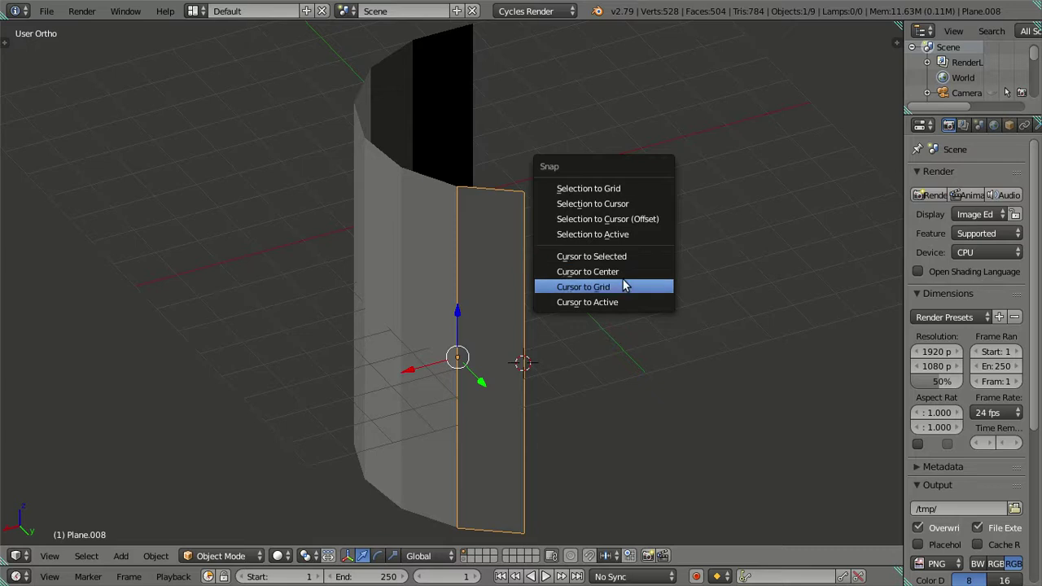
click(630, 203)
text(rz22.5)
key(Return)
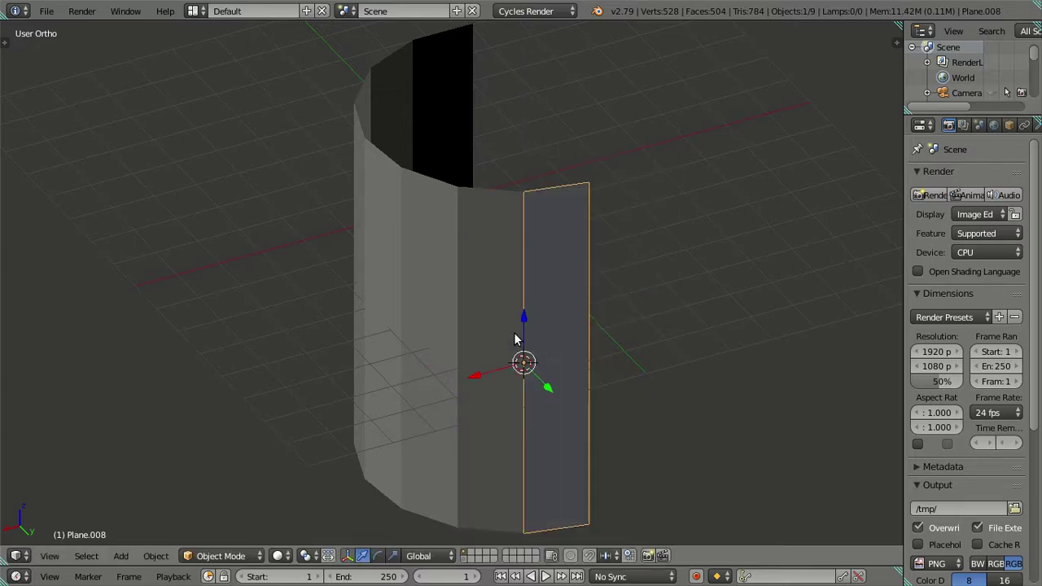
Step: Check plank positions, reselect Plane.008, leave fullscreen and orbit around the finished cylinder
right_click(489, 316)
key(g)
right_click(547, 222)
right_click(439, 228)
key(g)
right_click(414, 264)
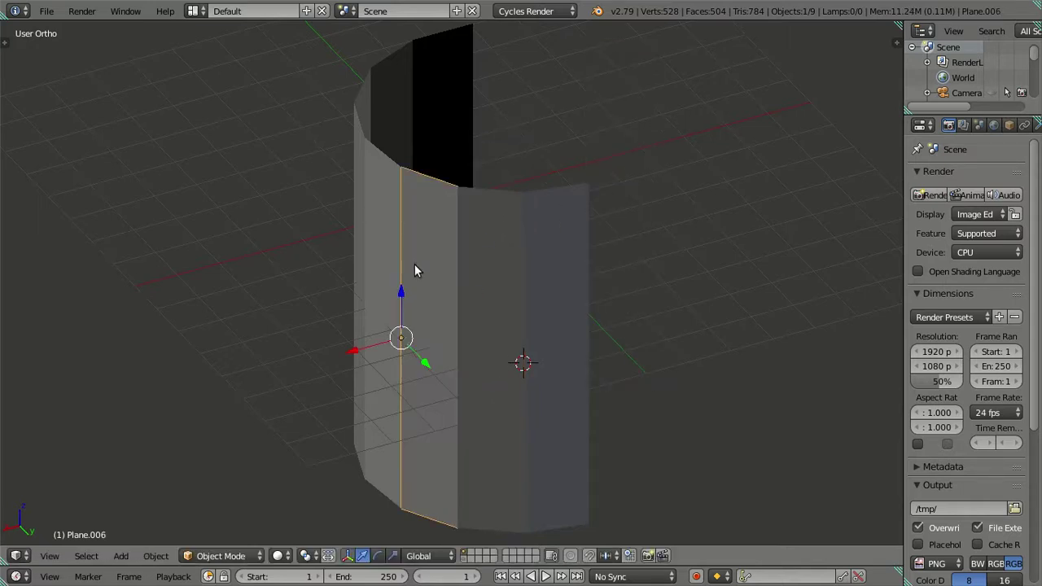
right_click(546, 273)
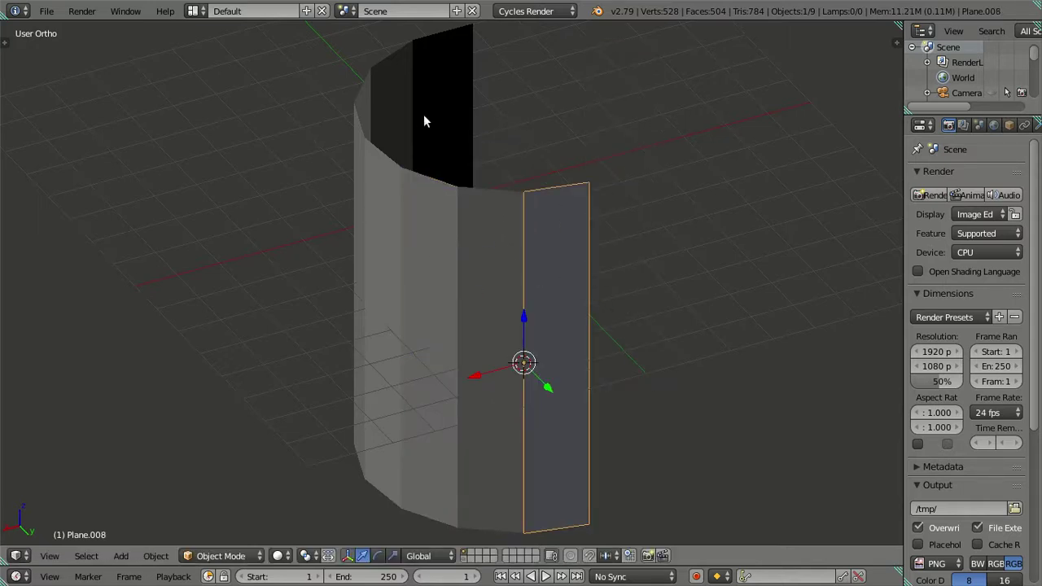
click(125, 11)
click(133, 40)
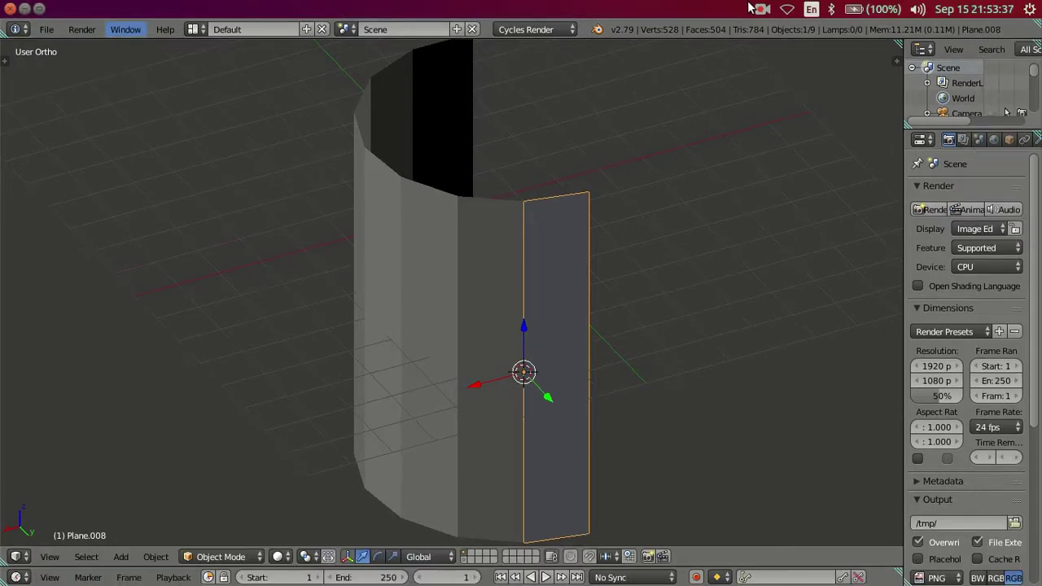
click(758, 8)
click(806, 44)
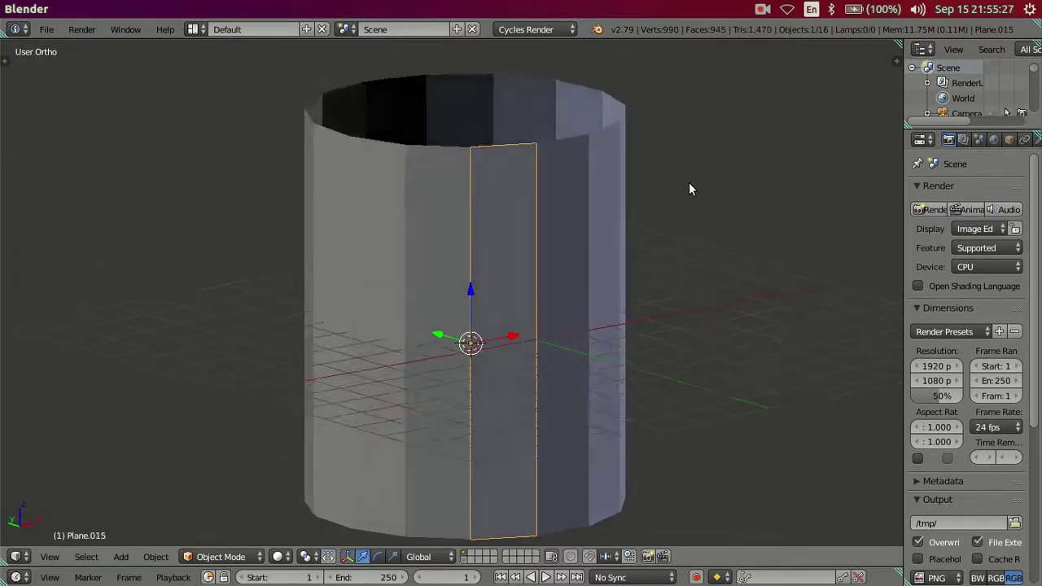
mouse_move(688, 189)
middle_down()
mouse_move(710, 162)
mouse_move(690, 181)
middle_up()
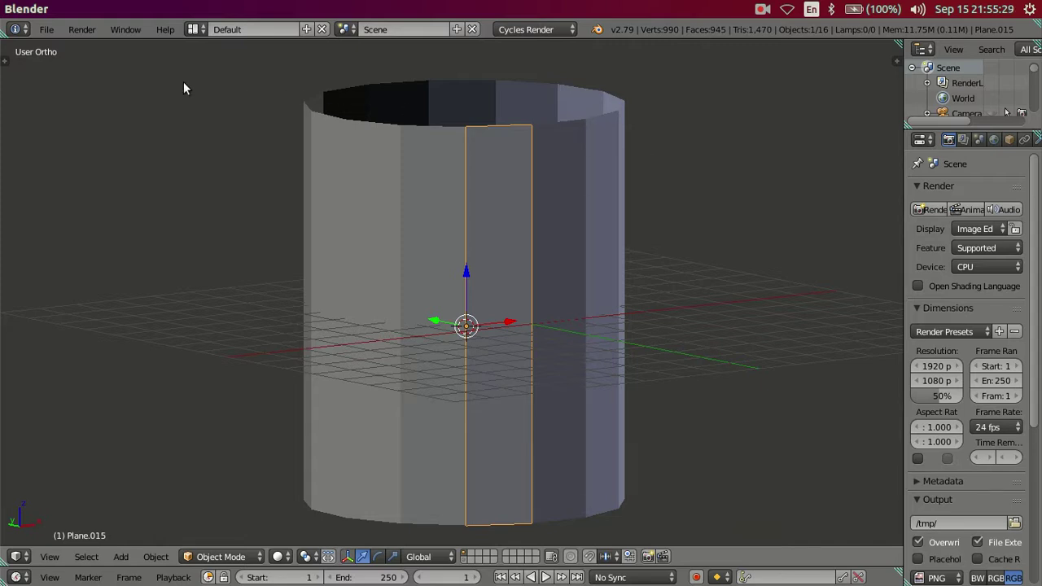
Step: Save As to the Desktop, replacing 'untitled' with 'Ice Cream Cone Cup.blend'
click(46, 29)
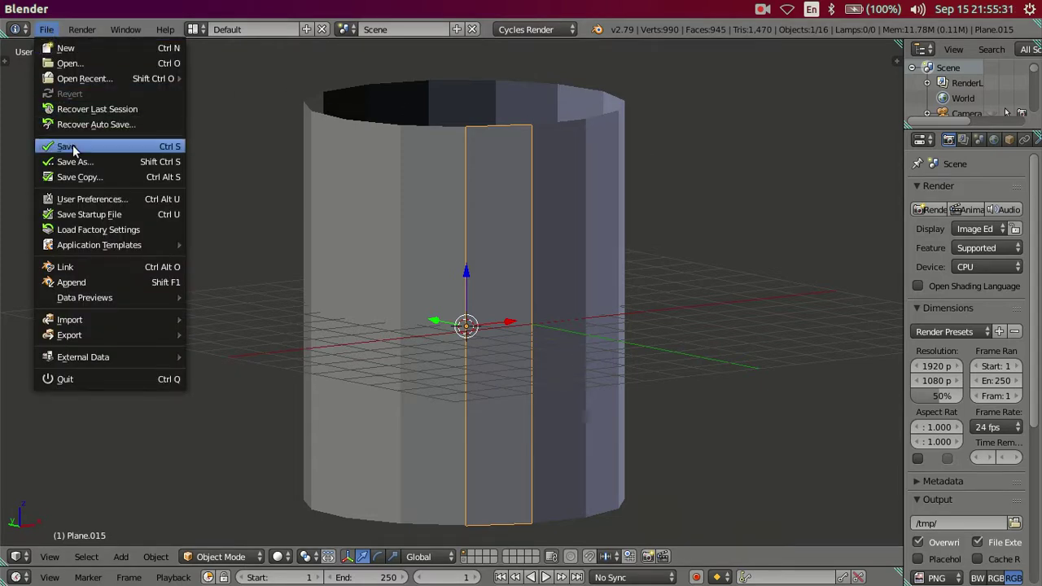
click(69, 146)
click(49, 216)
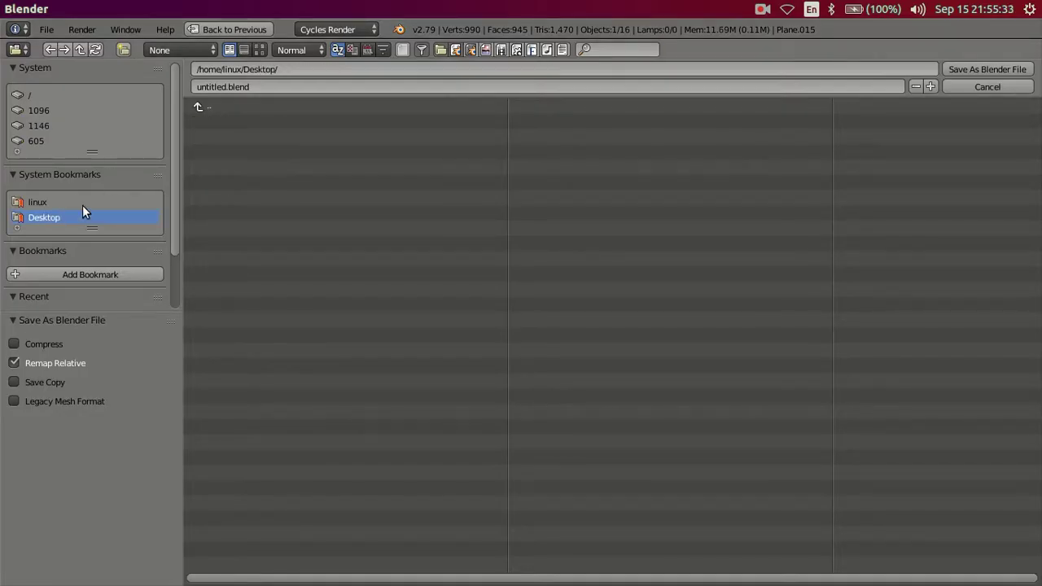
click(207, 84)
double_click(207, 85)
text(lo)
text( Crea)
text(m)
text( Cone Cup)
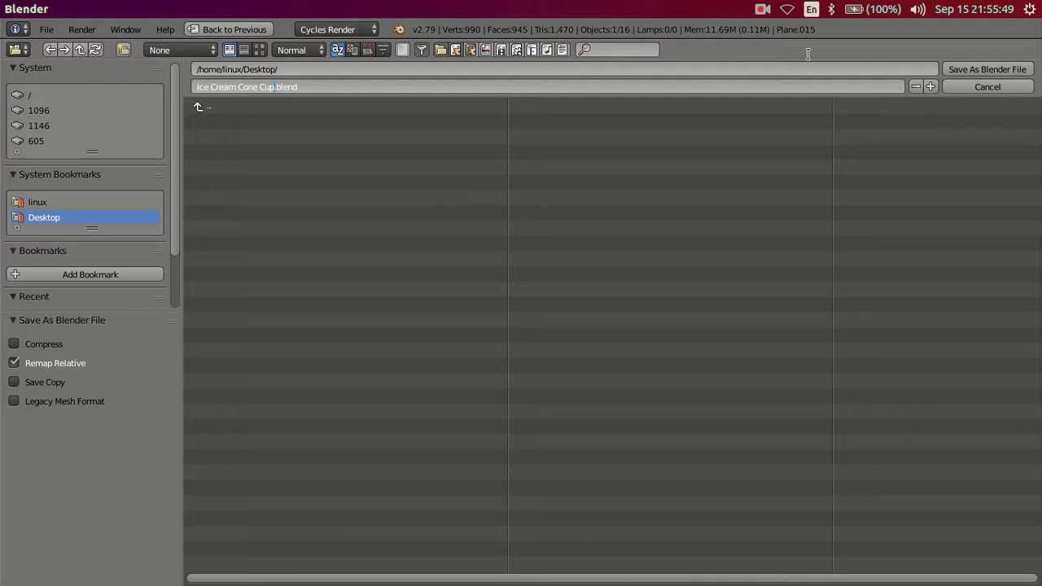
click(958, 71)
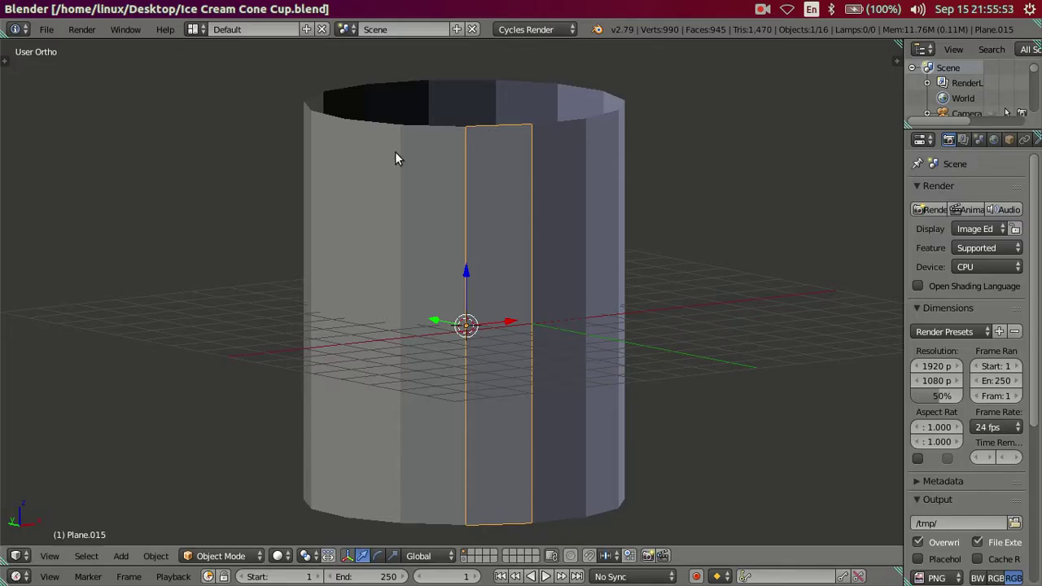
Step: Restore fullscreen, select all the planks and snap the 3D cursor to their centre
click(125, 30)
click(144, 64)
mouse_move(363, 160)
middle_down()
mouse_move(444, 175)
mouse_move(265, 142)
mouse_move(226, 178)
mouse_move(365, 181)
mouse_move(501, 230)
middle_up()
key(ctrl+i)
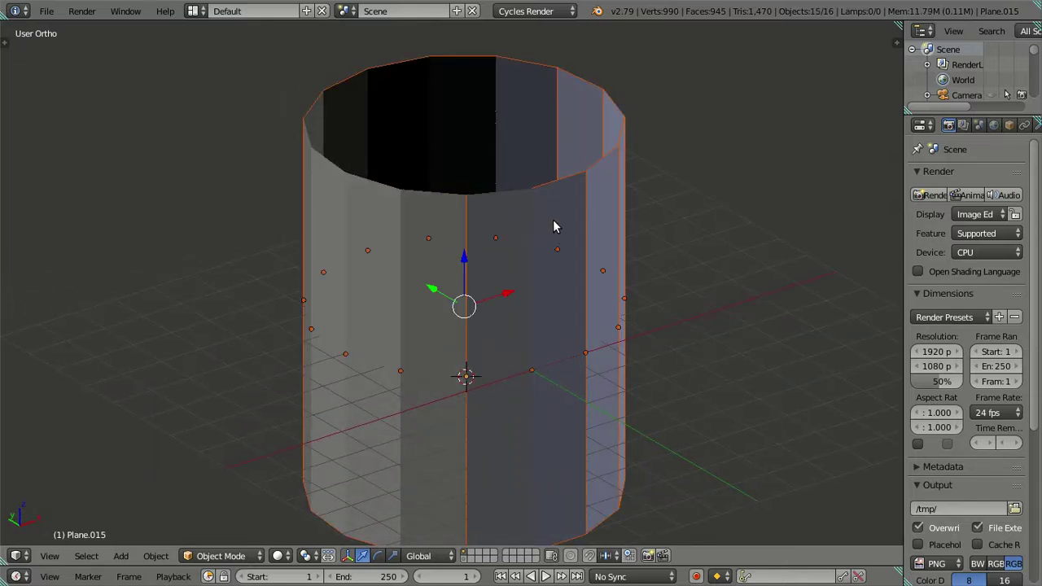
key(shift+s)
mouse_move(728, 228)
middle_down()
mouse_move(722, 319)
mouse_move(698, 293)
middle_up()
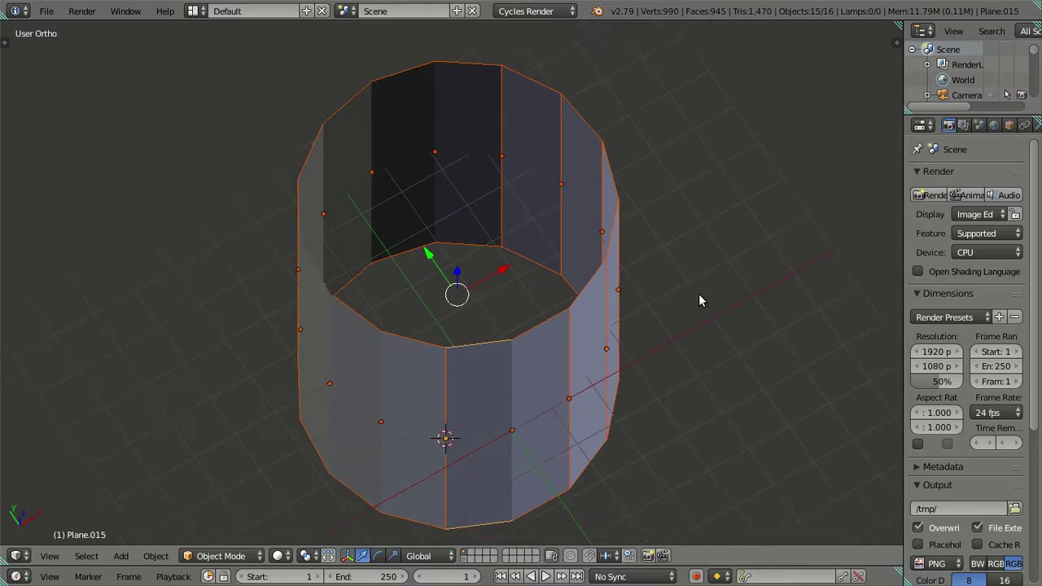
key(shift+s)
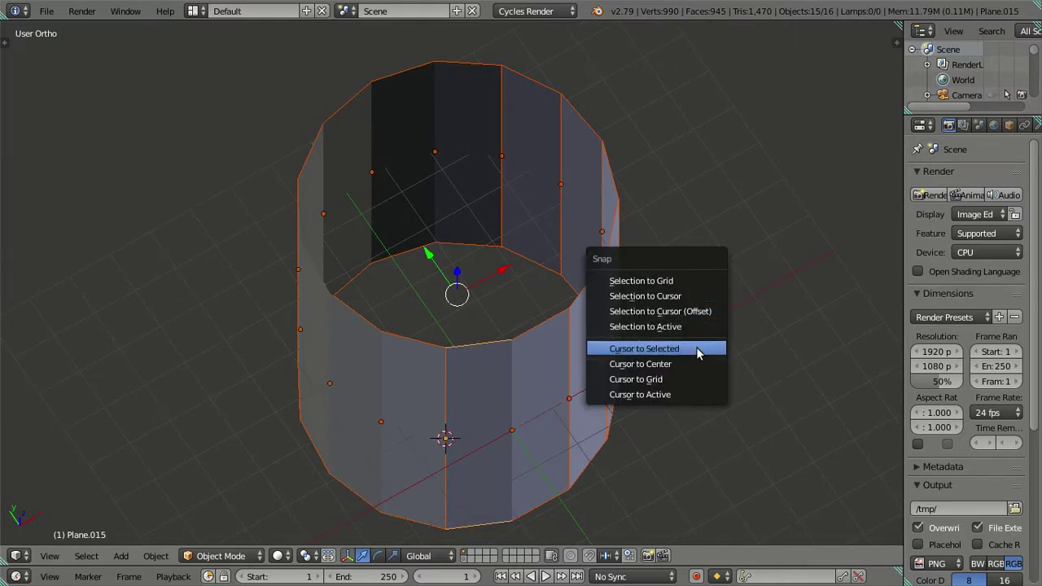
click(696, 349)
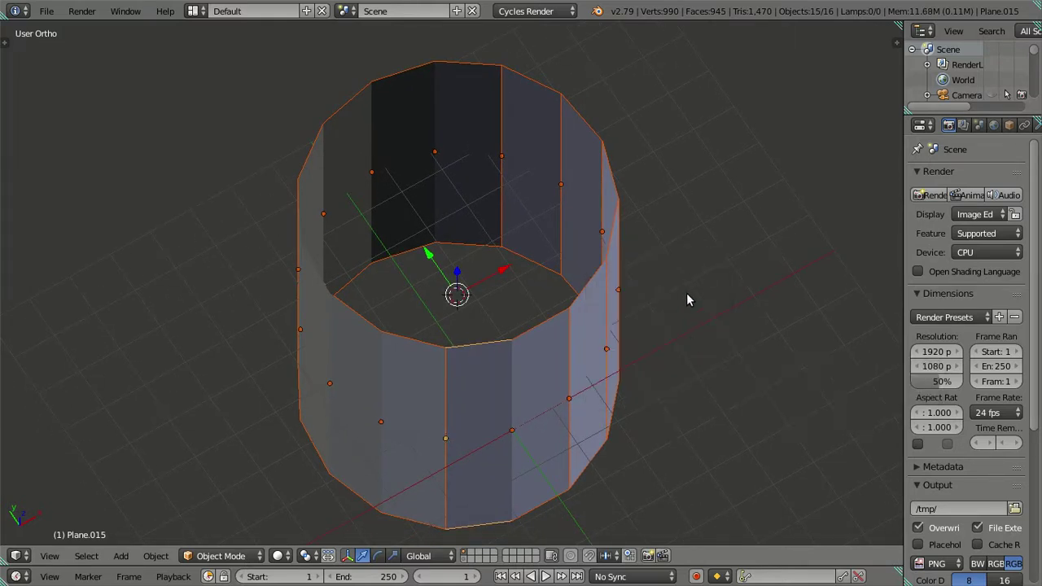
Step: Join the planks into one object with its origin at the 3D cursor
key(ctrl+j)
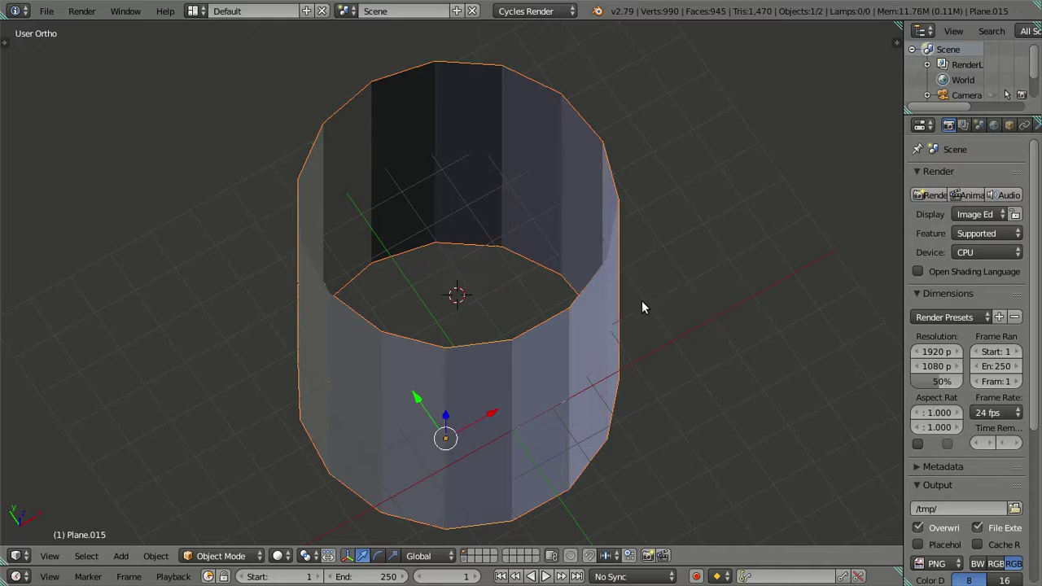
key(Tab)
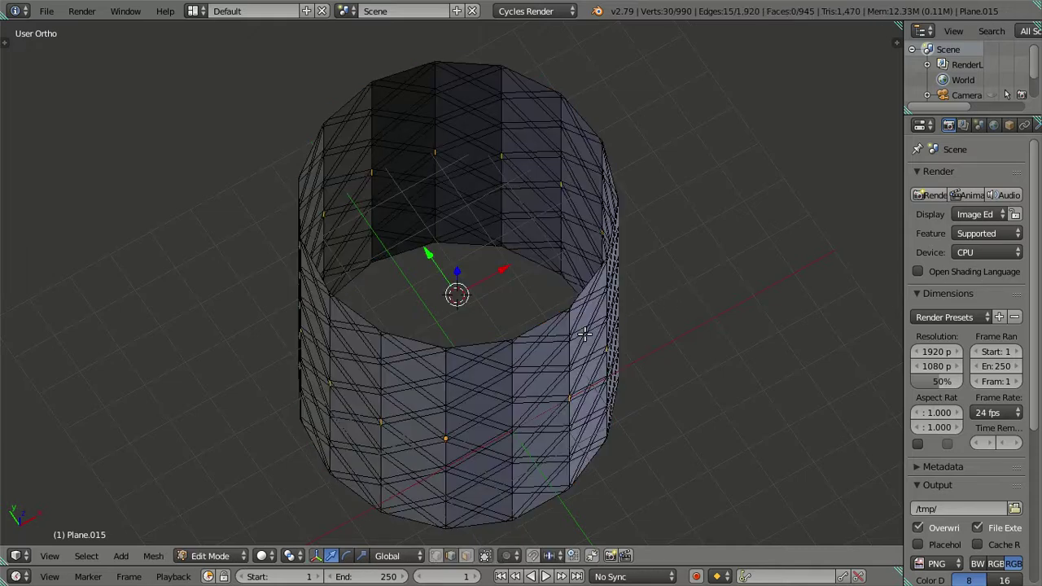
key(Tab)
key(ctrl+shift+alt+c)
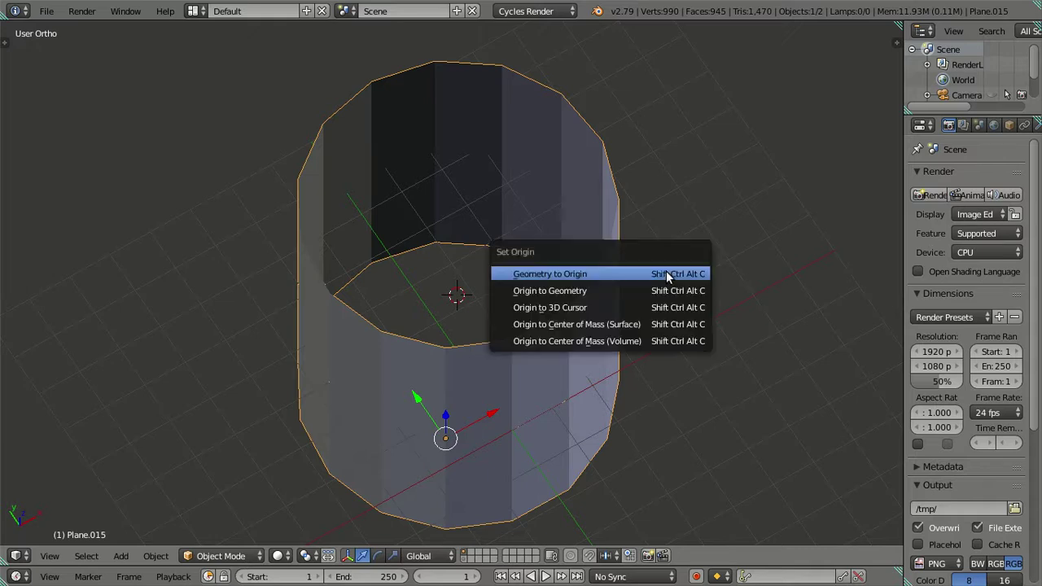
click(612, 309)
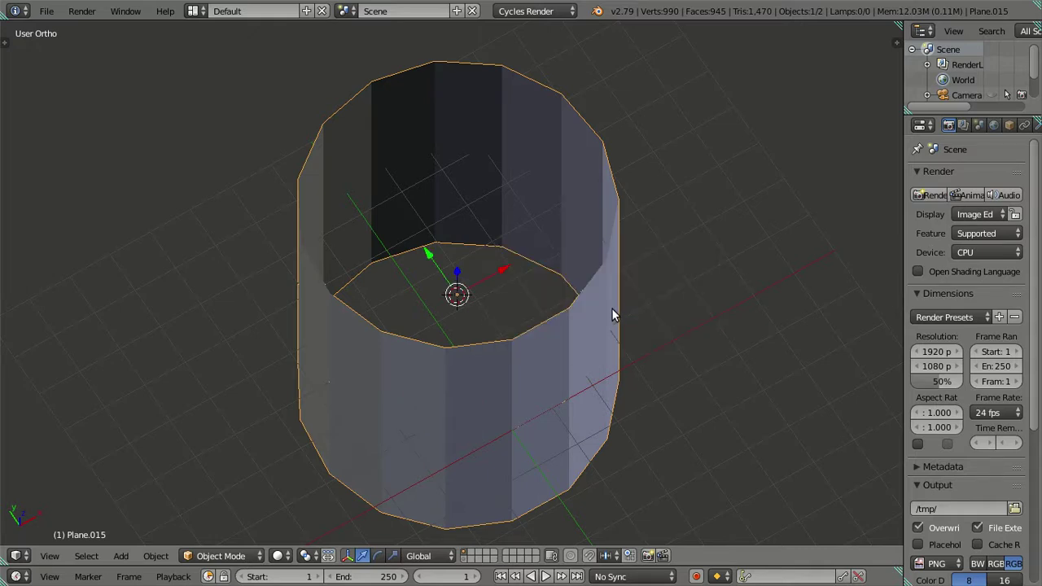
Step: Snap the 3D cursor to the world origin and move the cylinder onto it
key(shift+s)
click(612, 308)
key(shift+s)
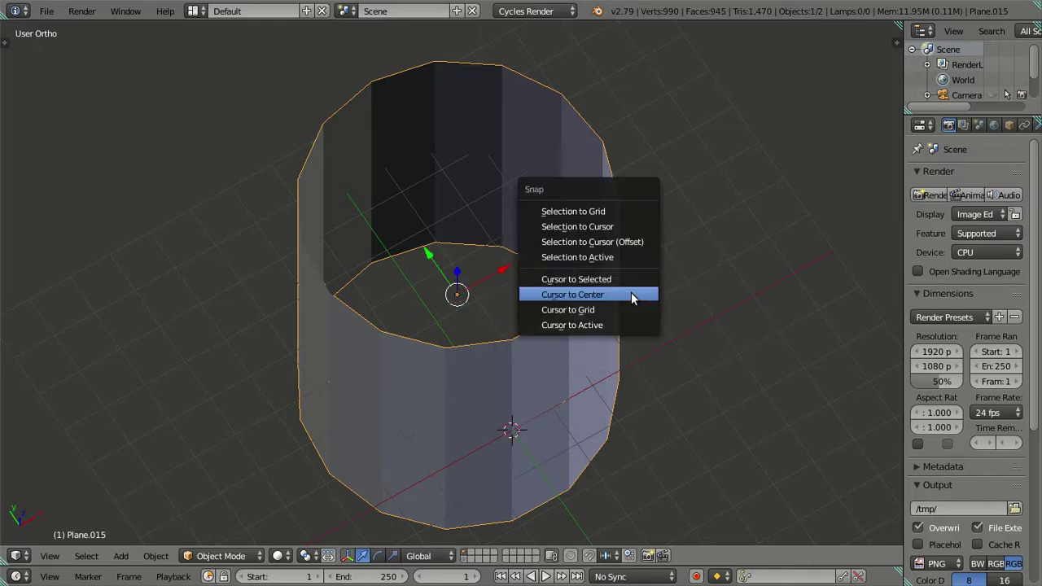
click(629, 226)
Step: Switch to front view and enter Edit Mode on the cylinder with nothing selected
scroll(614, 358, up, 2)
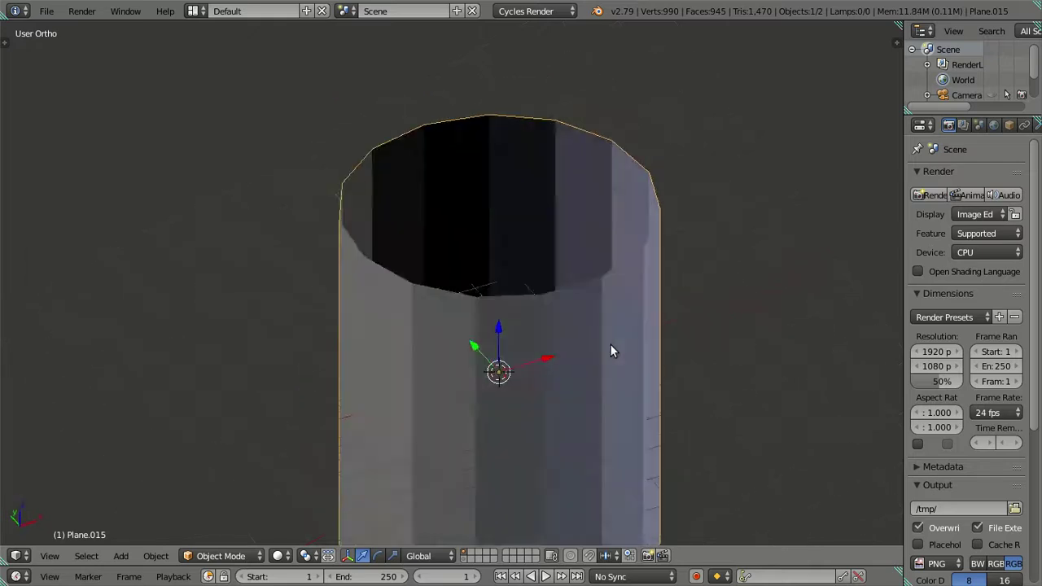
key(KP_1)
mouse_move(645, 293)
shift+middle_down()
mouse_move(523, 270)
mouse_move(580, 293)
mouse_move(530, 331)
mouse_move(472, 323)
mouse_move(472, 345)
mouse_move(648, 297)
mouse_move(570, 325)
mouse_move(633, 263)
mouse_move(675, 267)
mouse_move(530, 237)
mouse_move(431, 186)
mouse_move(422, 167)
shift+middle_up()
key(Tab)
key(a)
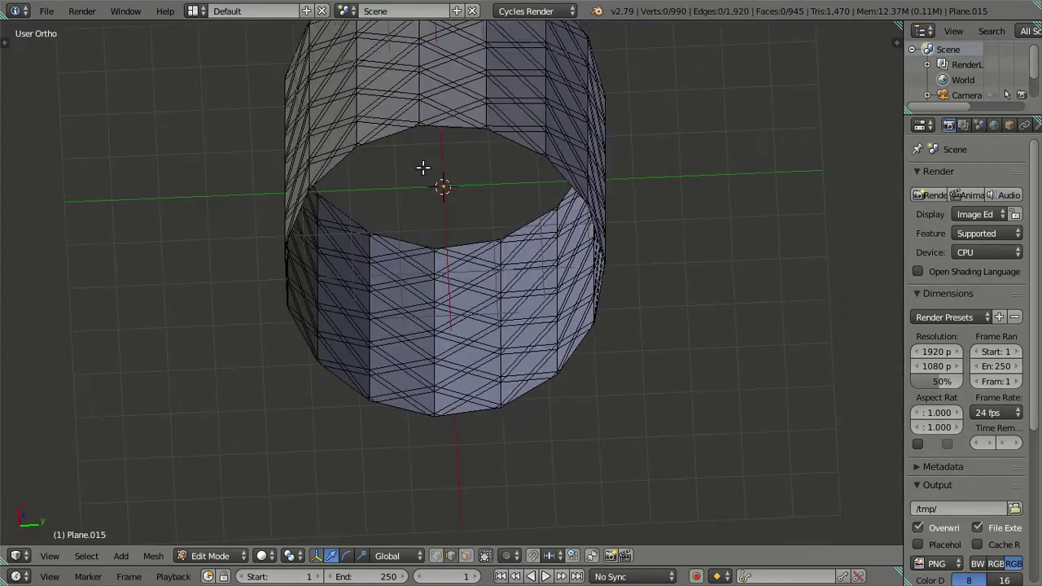
Step: Orbit up into the bottom opening and test-move a seam edge to inspect it
scroll(448, 299, up, 3)
mouse_move(464, 302)
middle_down()
mouse_move(493, 344)
mouse_move(513, 329)
mouse_move(474, 217)
middle_up()
scroll(517, 333, up, 2)
scroll(468, 269, up, 2)
mouse_move(458, 323)
middle_down()
mouse_move(472, 372)
mouse_move(458, 365)
mouse_move(427, 401)
middle_up()
right_click(441, 398)
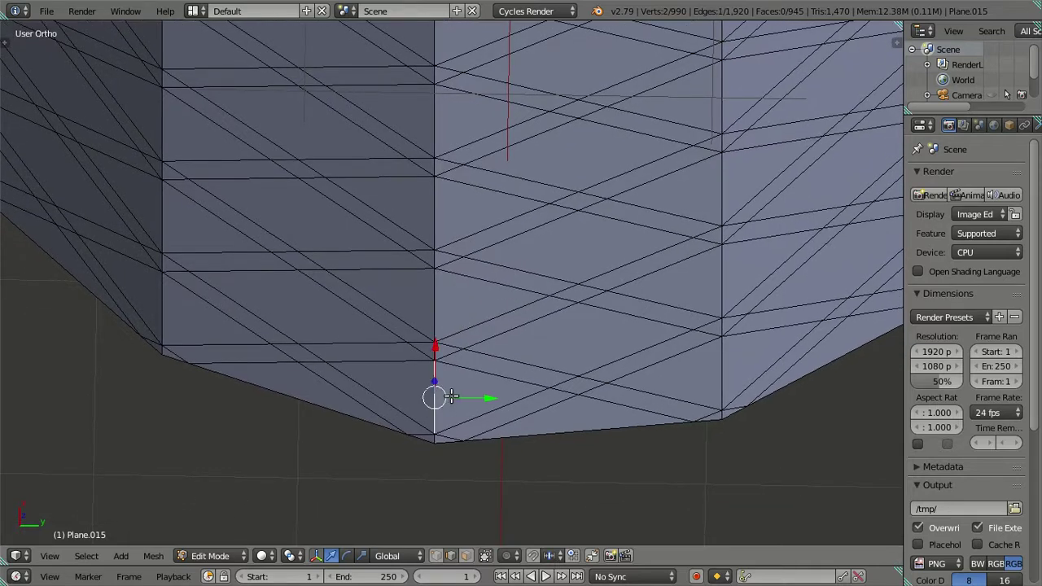
key(g)
key(Escape)
Step: Test-move the bottom and an upper seam vertex without changing them, then deselect all
right_click(439, 438)
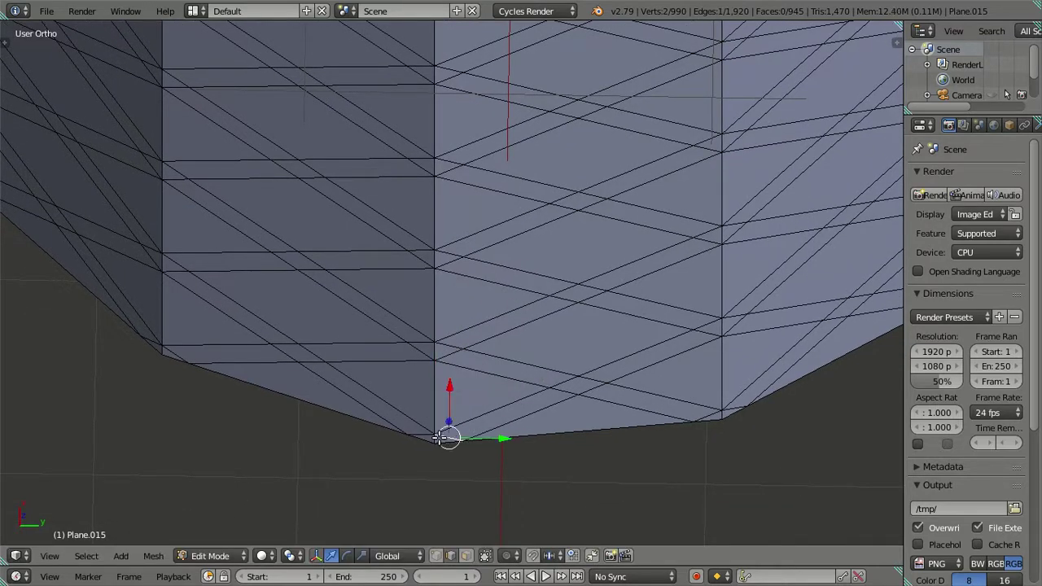
key(g)
key(Escape)
right_click(437, 293)
key(g)
key(Escape)
key(a)
Step: Orbit and zoom until the vertical seam edge fills the view
scroll(514, 342, up, 2)
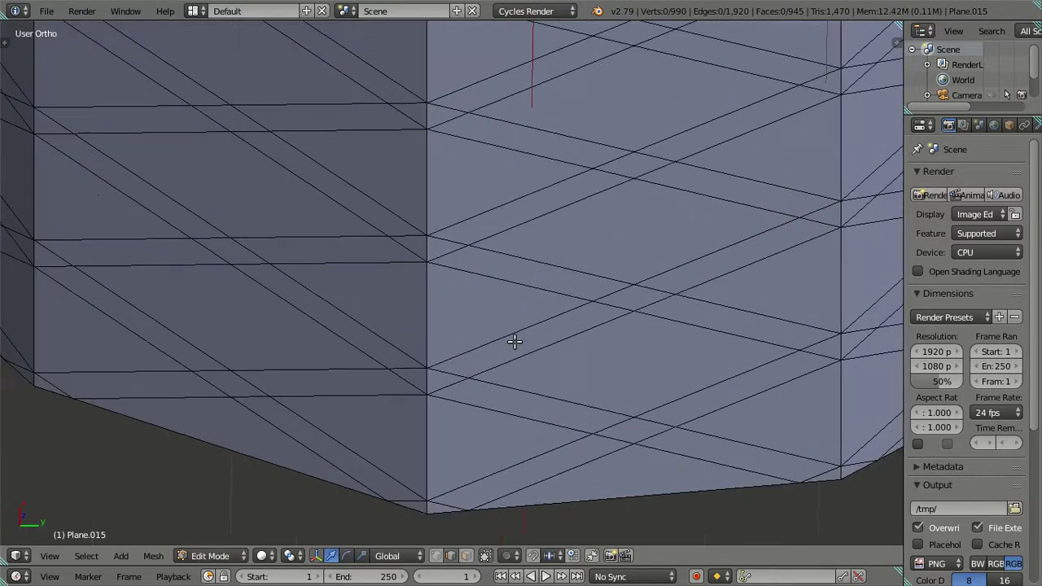
mouse_move(505, 342)
middle_down()
mouse_move(523, 396)
mouse_move(505, 359)
middle_up()
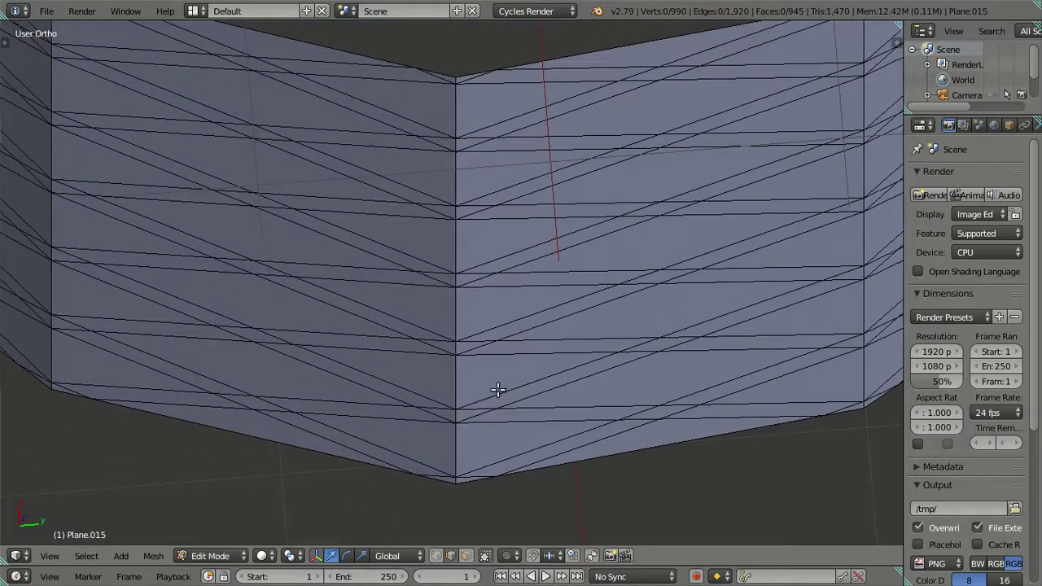
scroll(506, 360, up, 2)
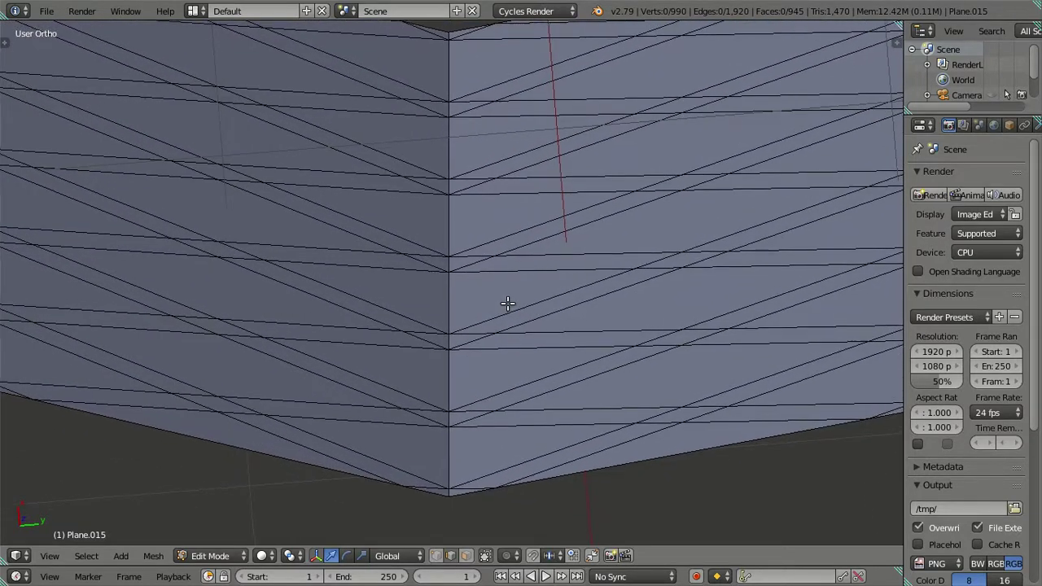
scroll(507, 304, up, 1)
scroll(508, 317, up, 1)
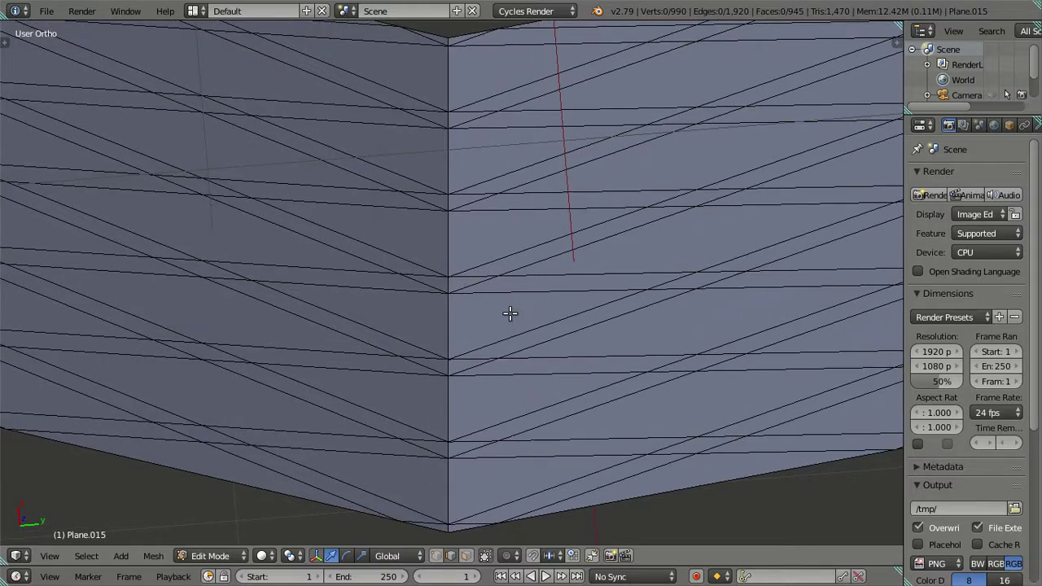
Step: Turn on wireframe and merge the lowest seam vertex pairs At Center
key(z)
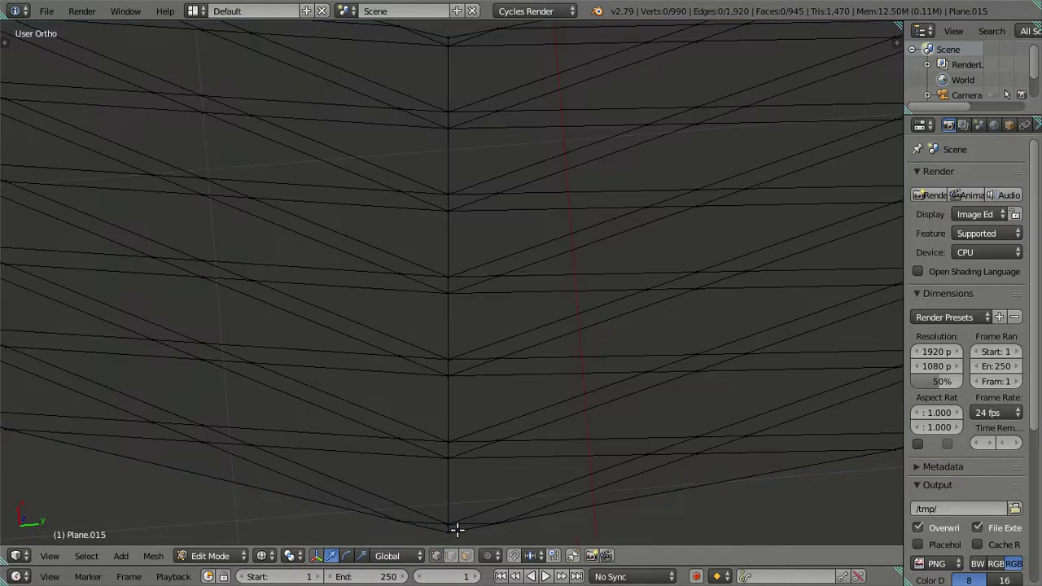
right_click(447, 531)
key(alt+m)
click(448, 533)
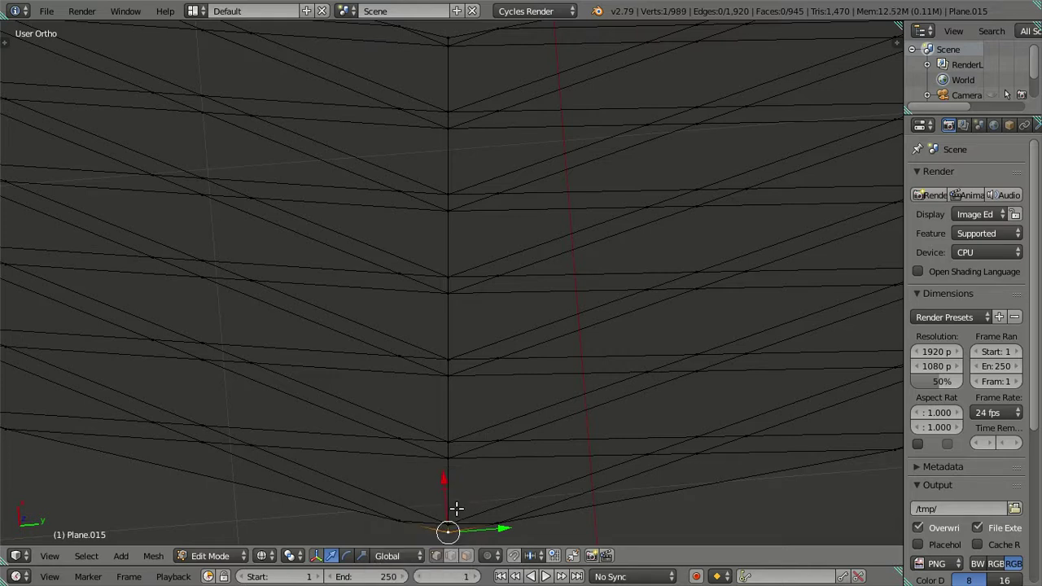
shift+right_click(451, 522)
key(alt+m)
click(452, 522)
key(alt+m)
click(448, 460)
Step: Merge the next seam vertex pairs At Center, working up the lower half
shift+right_click(455, 435)
key(alt+m)
click(458, 436)
shift+right_click(450, 374)
key(alt+m)
click(450, 374)
shift+right_click(456, 351)
key(alt+m)
click(456, 351)
shift+right_click(456, 295)
key(alt+m)
click(459, 295)
Step: Continue merging seam vertex pairs At Center up the upper half
shift+right_click(457, 277)
key(alt+m)
click(457, 278)
shift+right_click(459, 208)
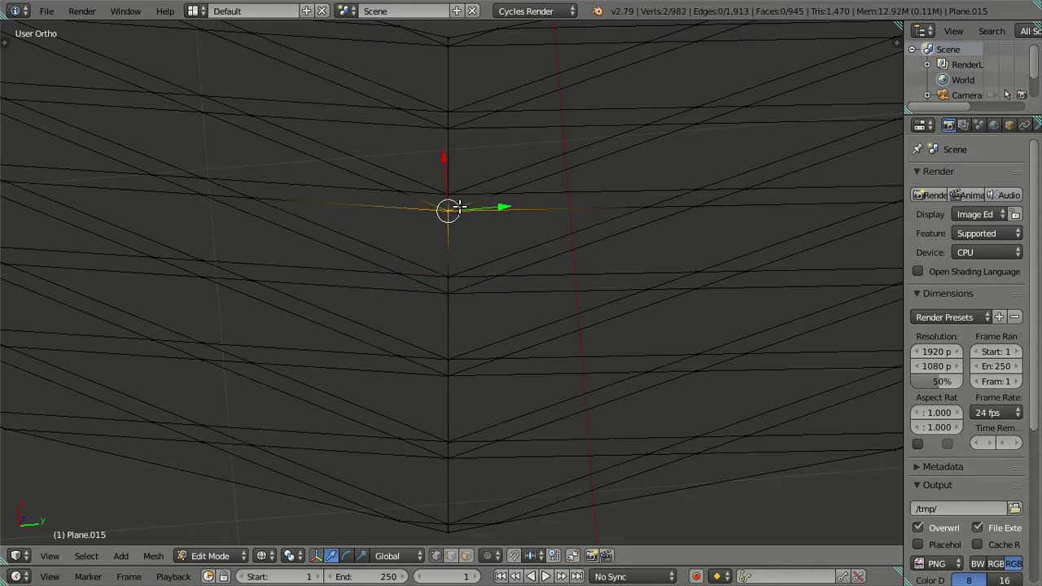
key(alt+m)
click(458, 209)
shift+right_click(449, 192)
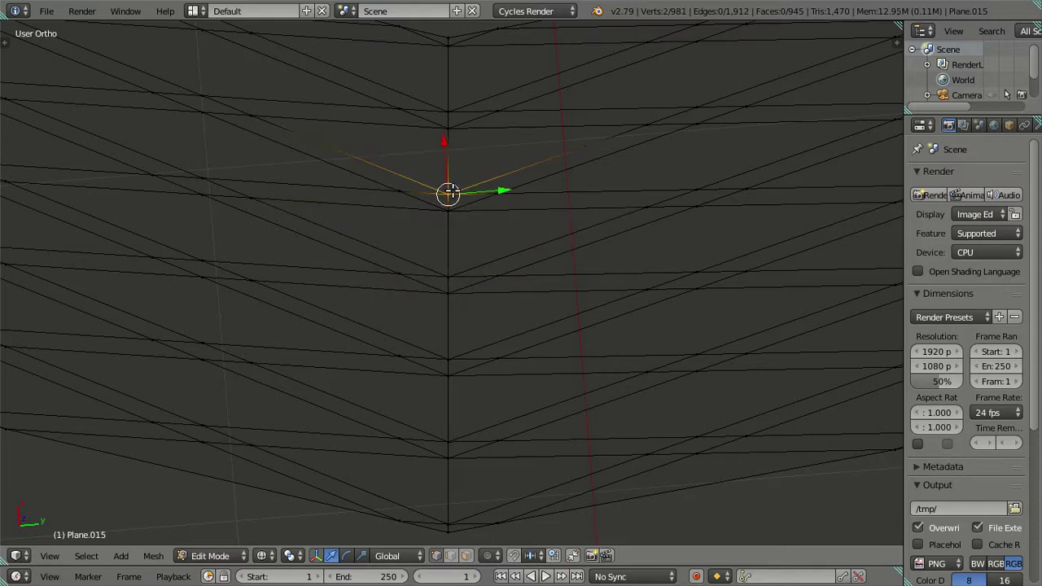
key(alt+m)
click(449, 192)
shift+right_click(456, 128)
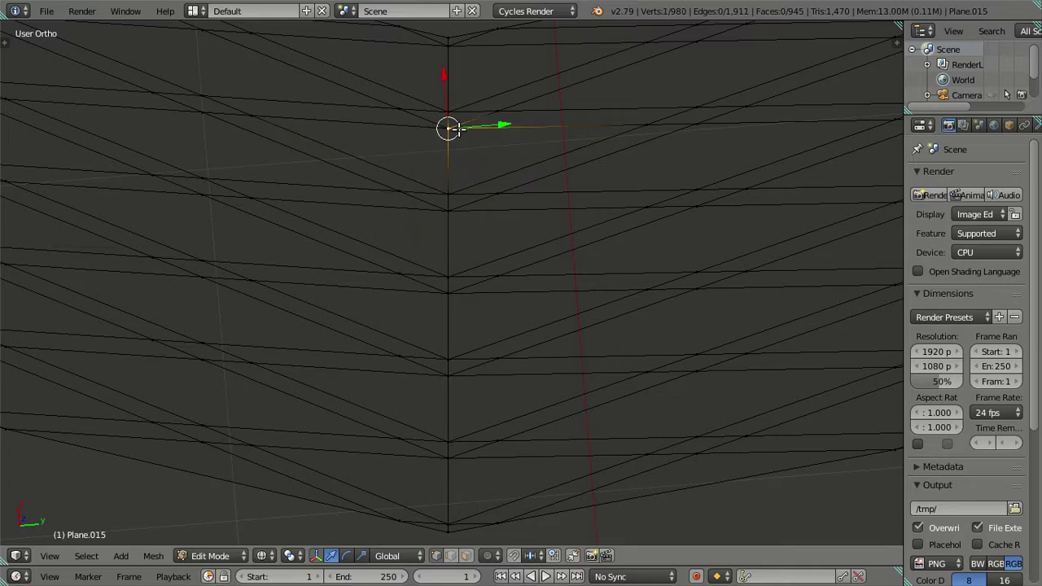
key(alt+m)
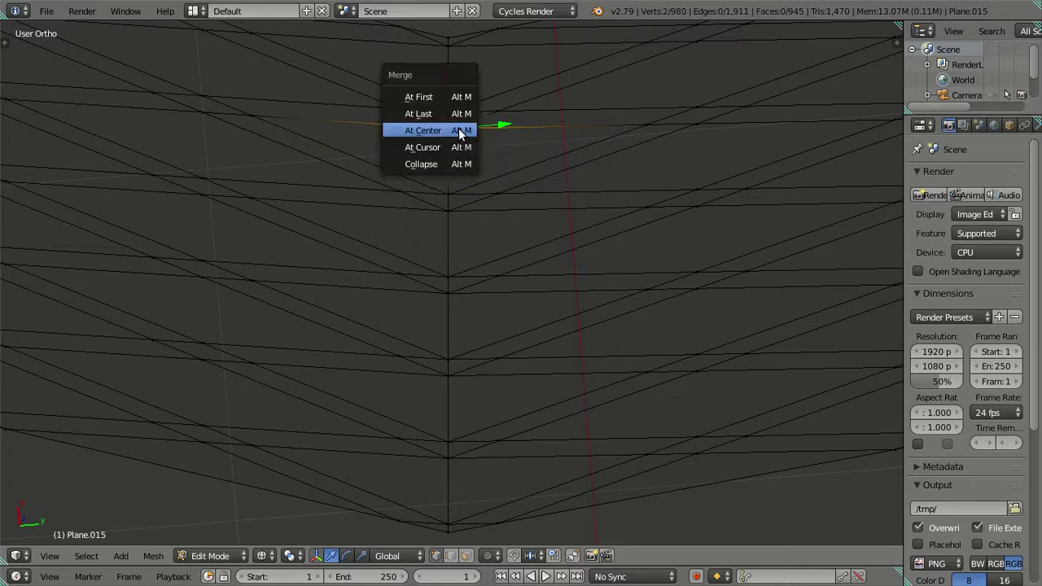
click(460, 131)
Step: Merge the topmost seam pairs and select the vertical centre vertex chain
key(alt+m)
click(453, 114)
shift+right_click(453, 42)
key(alt+m)
click(456, 55)
shift+right_click(450, 36)
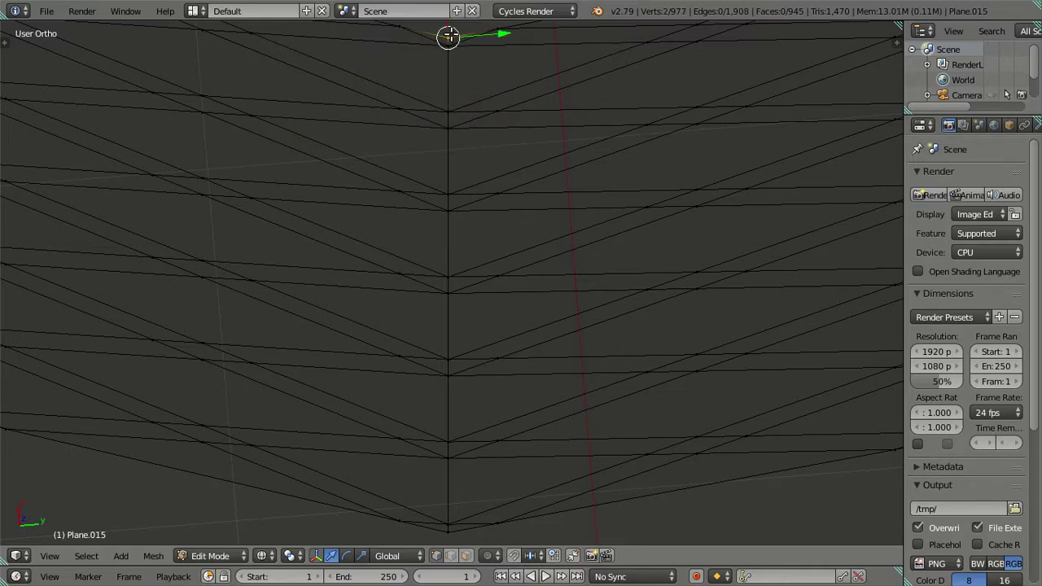
key(alt+m)
click(452, 40)
ctrl+right_click(446, 529)
Step: Dissolve the selected vertical seam edges, then return to vertex select
click(450, 558)
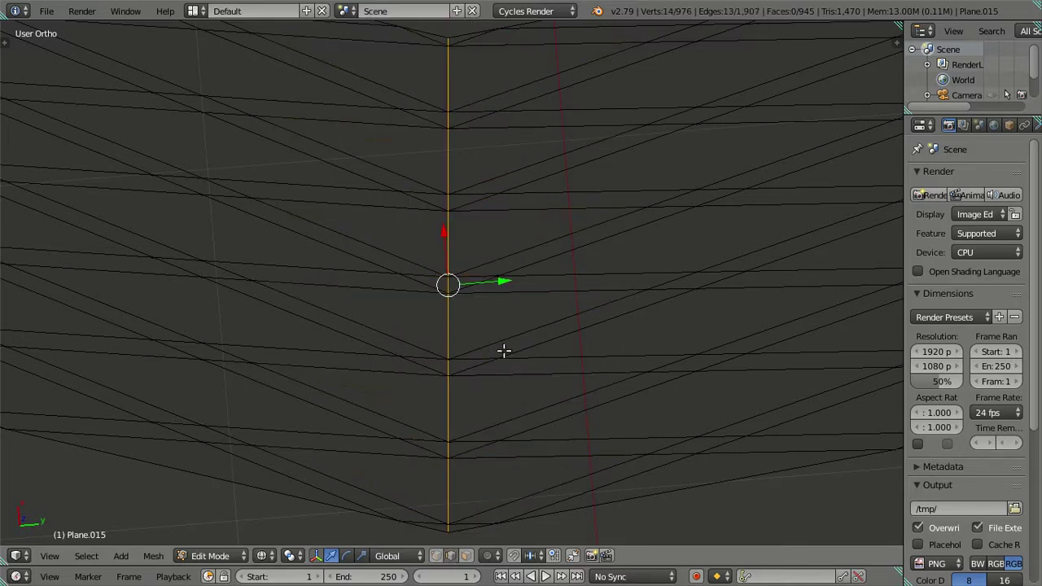
key(x)
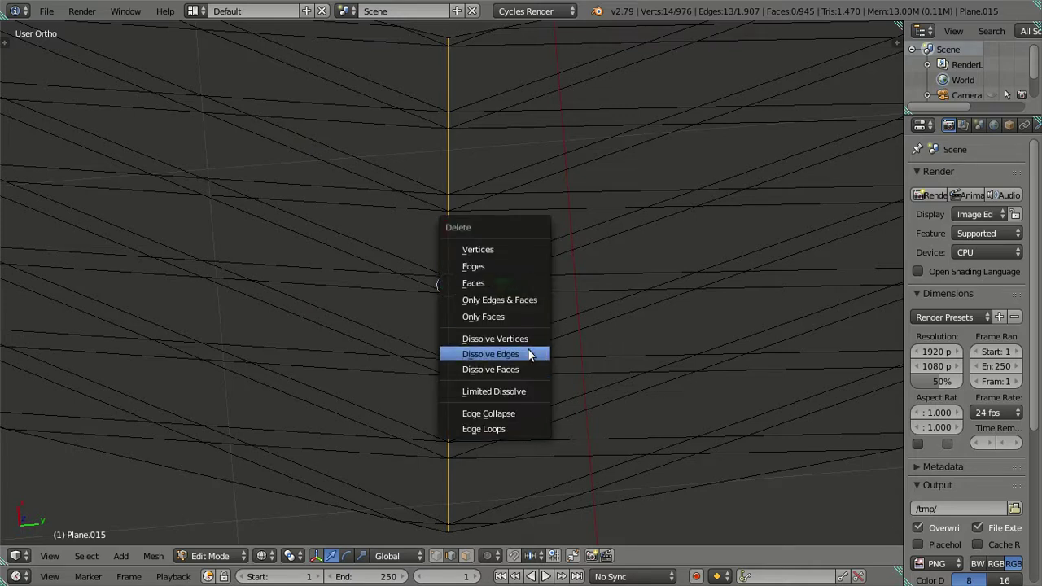
click(529, 355)
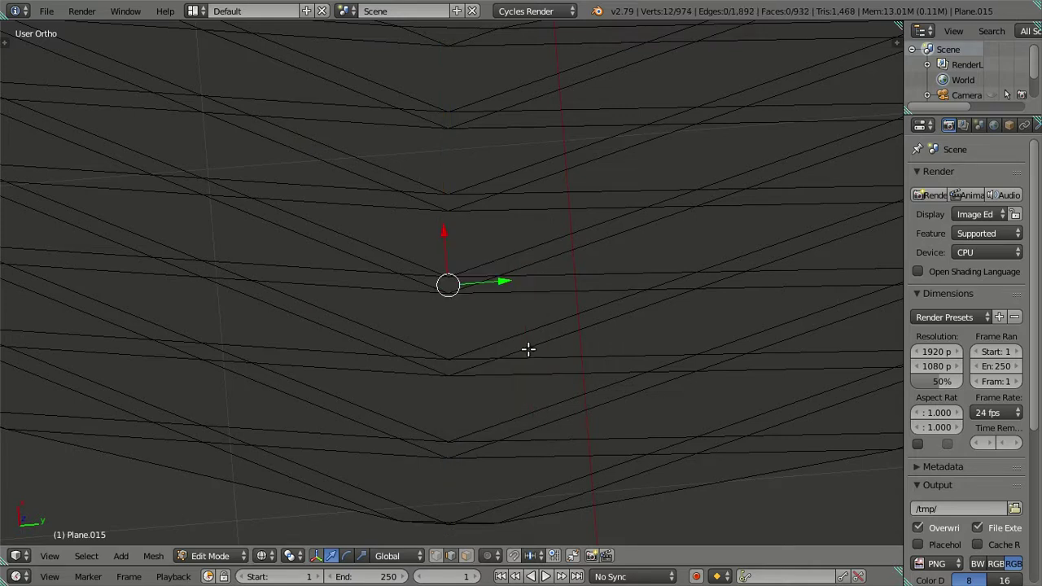
click(437, 555)
Step: Merge the leftover bottom seam vertex pairs At Center
mouse_move(470, 365)
middle_down()
mouse_move(472, 353)
mouse_move(516, 353)
mouse_move(406, 361)
mouse_move(349, 337)
middle_up()
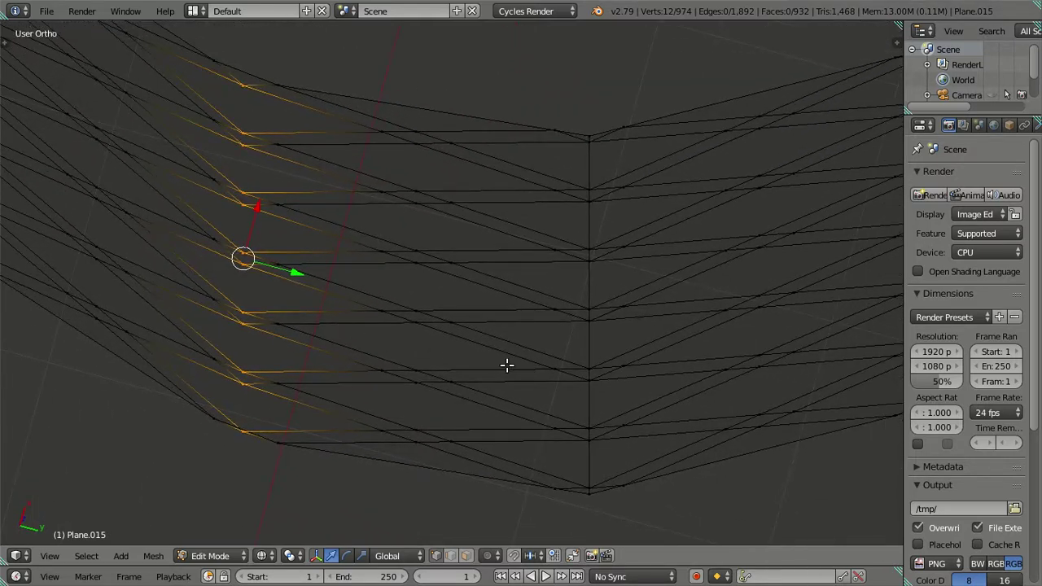
key(a)
mouse_move(628, 447)
middle_down()
mouse_move(510, 420)
mouse_move(509, 379)
middle_up()
right_click(475, 497)
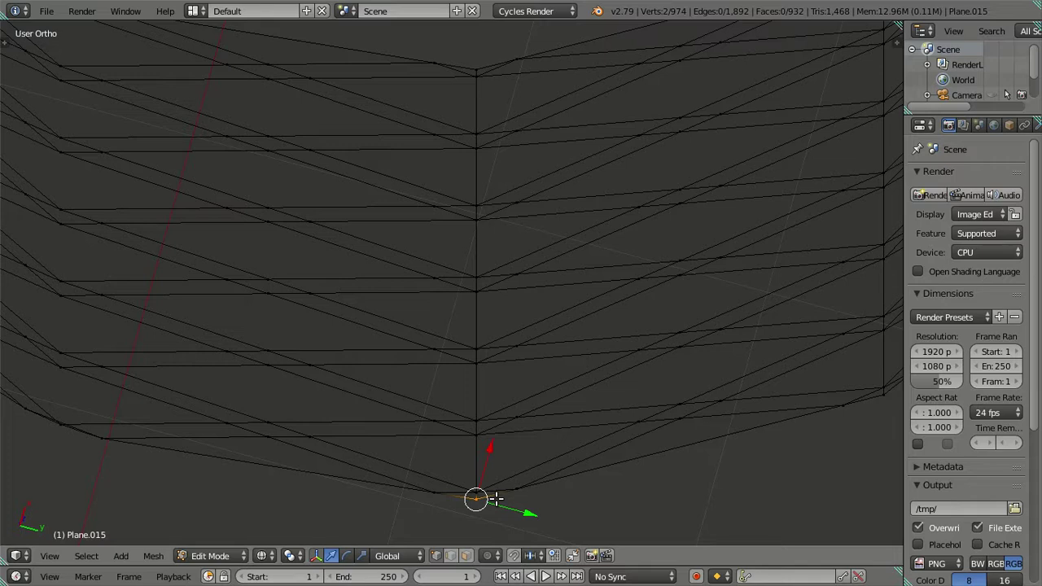
key(alt+m)
click(478, 535)
shift+right_click(478, 490)
key(alt+m)
click(482, 485)
Step: Leave fullscreen, then select and dissolve the centre vertical edge loop
click(134, 13)
click(138, 45)
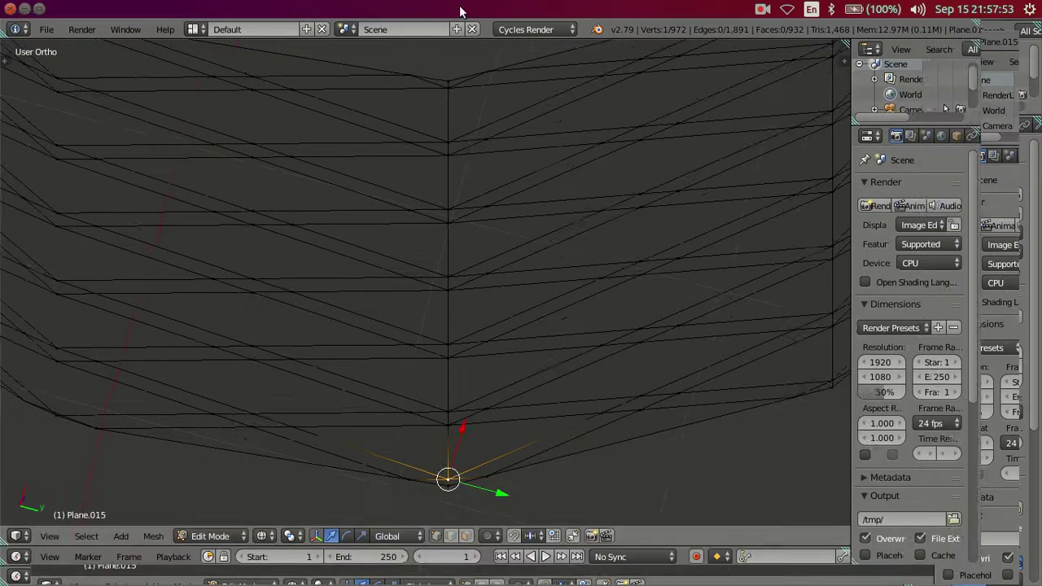
click(761, 9)
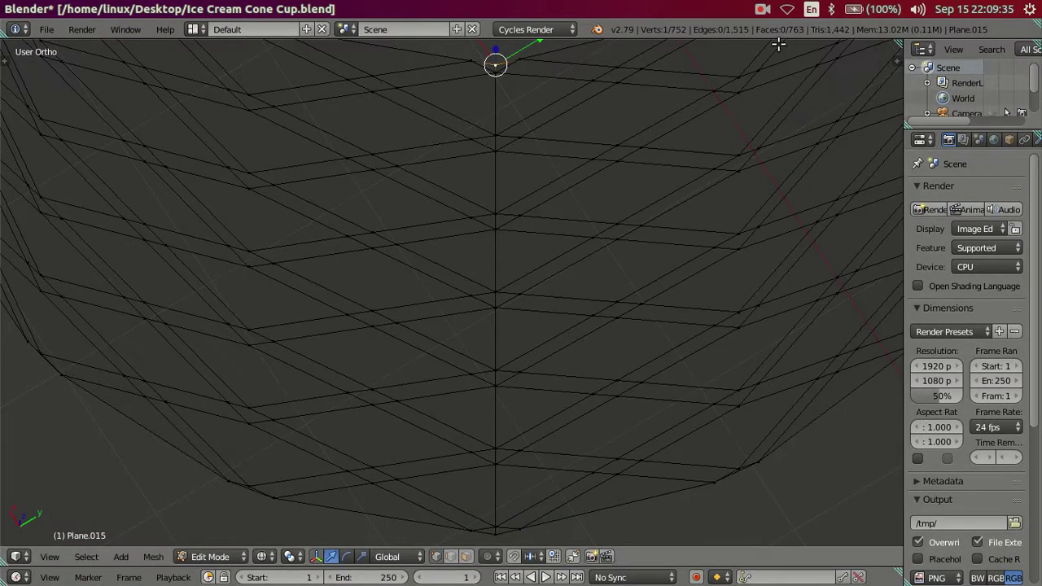
alt+right_click(494, 533)
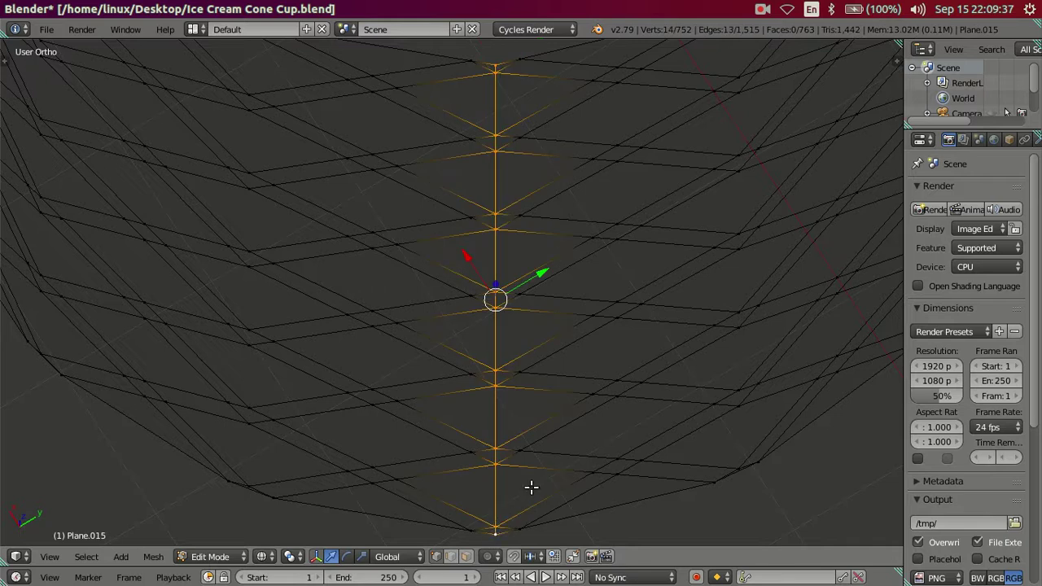
key(x)
click(708, 294)
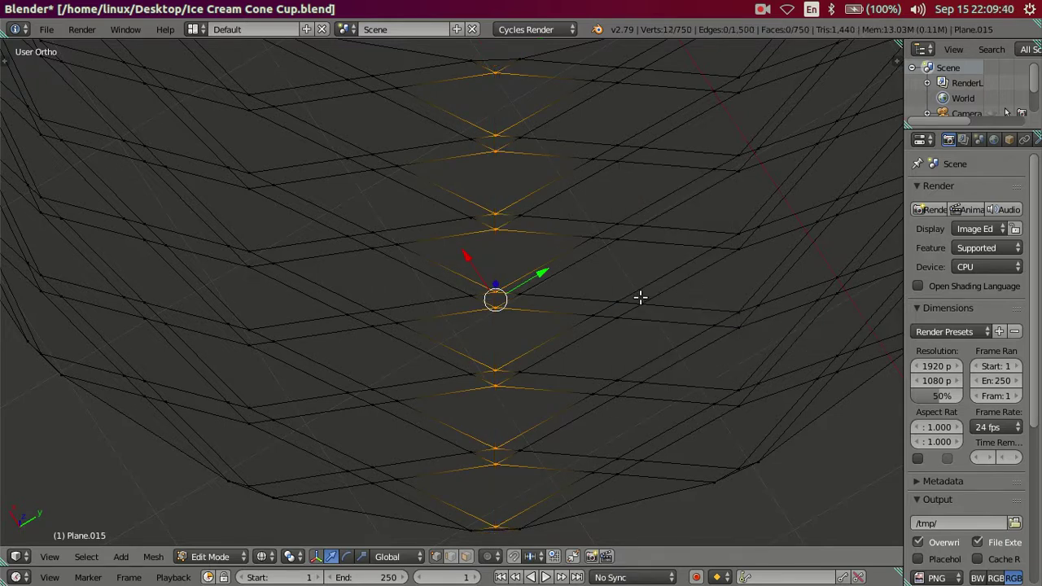
Step: Clear the selection and orbit to view the cleaned cylinder upright from the side
key(a)
scroll(640, 297, down, 4)
mouse_move(624, 302)
middle_down()
mouse_move(505, 282)
mouse_move(521, 291)
middle_up()
scroll(496, 186, down, 2)
mouse_move(496, 185)
middle_down()
mouse_move(437, 228)
mouse_move(472, 249)
mouse_move(549, 258)
mouse_move(589, 244)
mouse_move(569, 244)
mouse_move(593, 259)
mouse_move(681, 256)
middle_up()
Step: Switch to solid shading and save over the Ice Cream Cone Cup file
key(z)
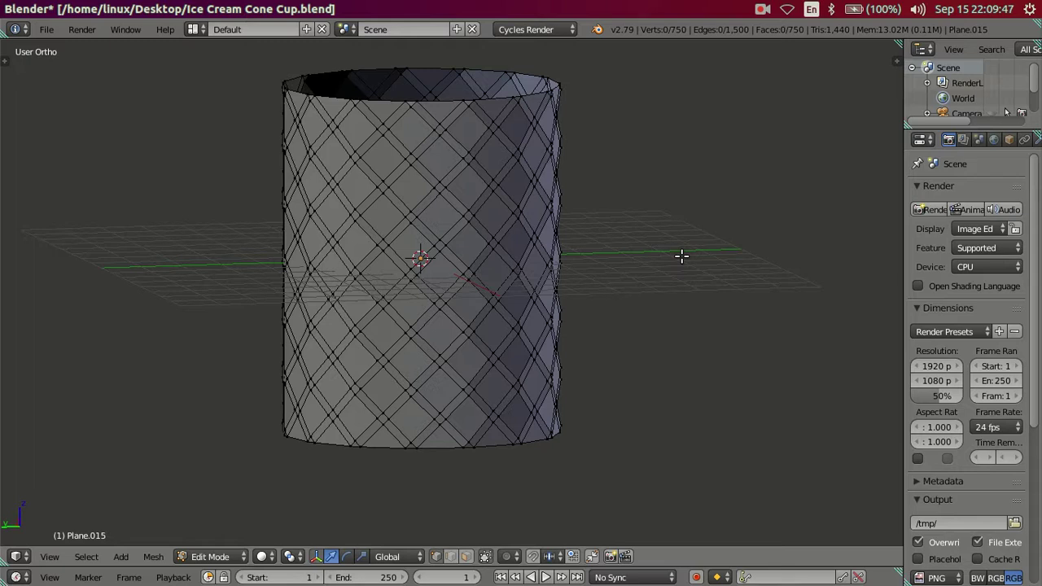
key(ctrl+s)
click(668, 257)
Step: Make the Blender window fullscreen and tilt the view to see the cylinder's top opening
shift+middle_drag(588, 252, 628, 278)
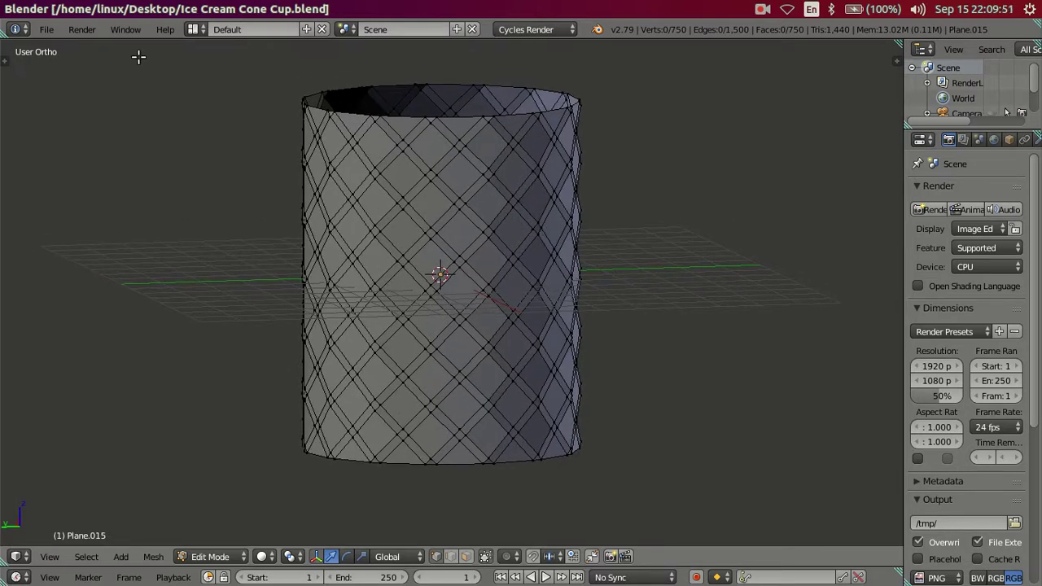
click(124, 30)
click(132, 62)
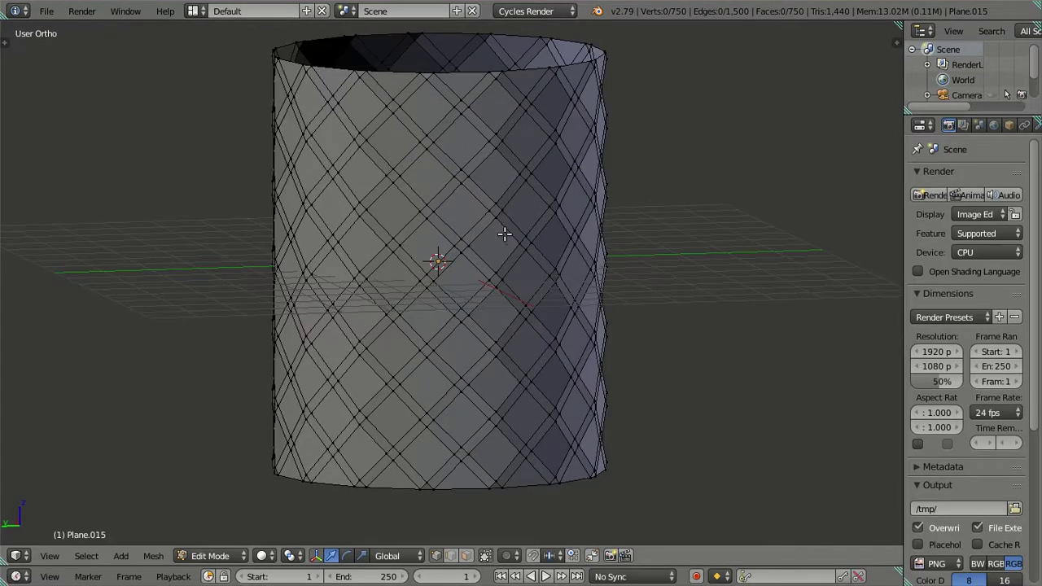
shift+middle_drag(503, 235, 505, 245)
scroll(525, 248, up, 1)
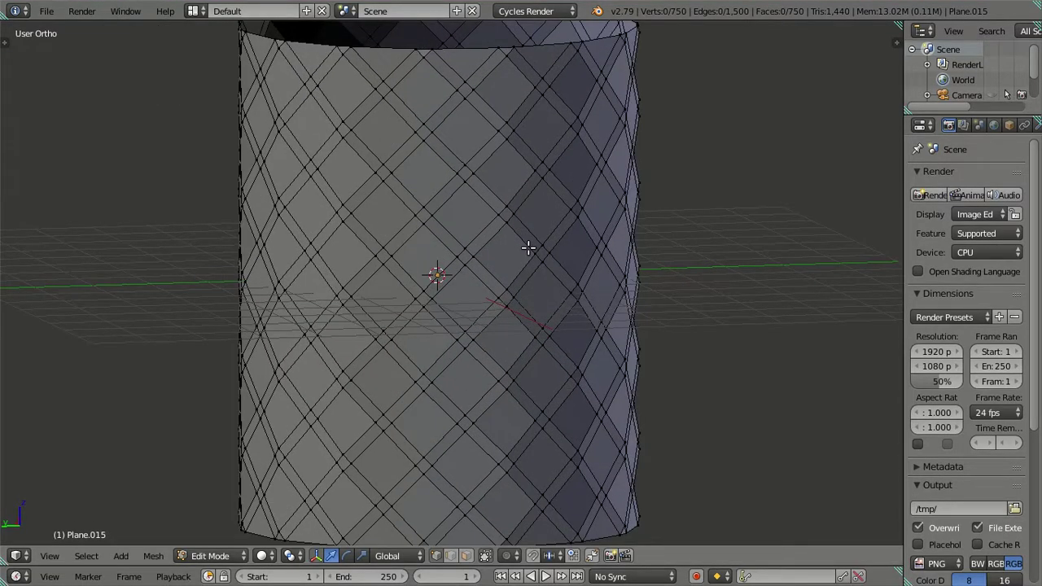
mouse_move(527, 245)
middle_down()
mouse_move(600, 344)
mouse_move(610, 308)
middle_up()
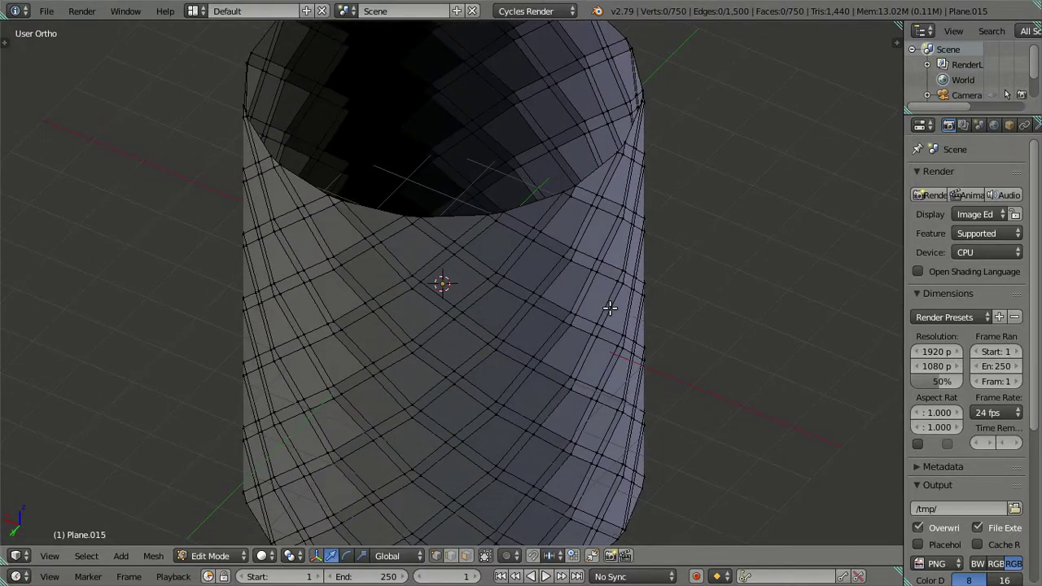
Step: Inspect the seam top-down in wireframe, briefly selecting a vertex on the ring's bottom
key(KP_7)
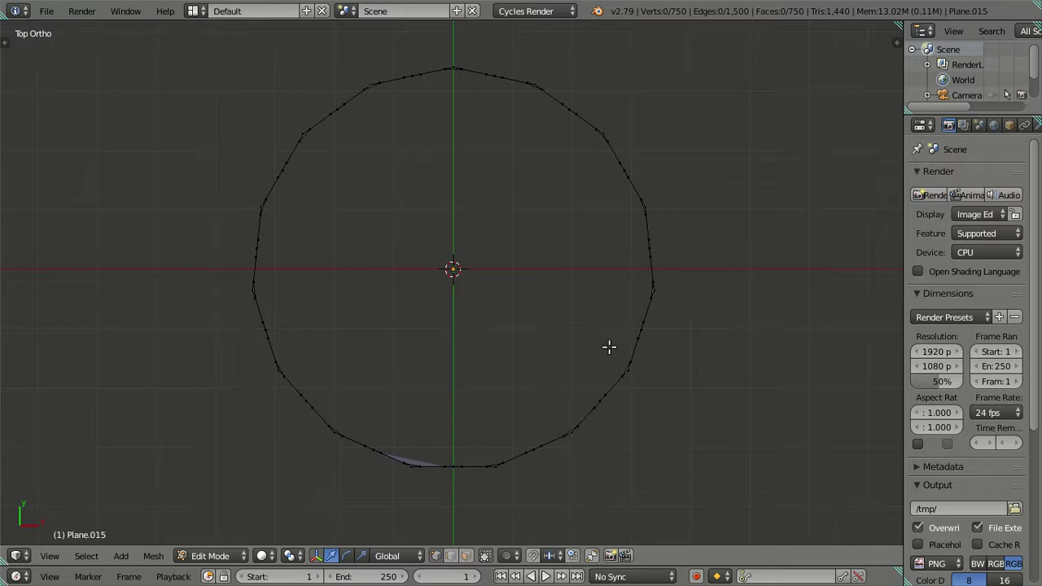
key(z)
scroll(502, 472, up, 2)
mouse_move(493, 474)
middle_down()
mouse_move(421, 407)
mouse_move(465, 200)
mouse_move(465, 89)
mouse_move(477, 63)
mouse_move(454, 139)
mouse_move(481, 270)
mouse_move(430, 372)
mouse_move(431, 404)
middle_up()
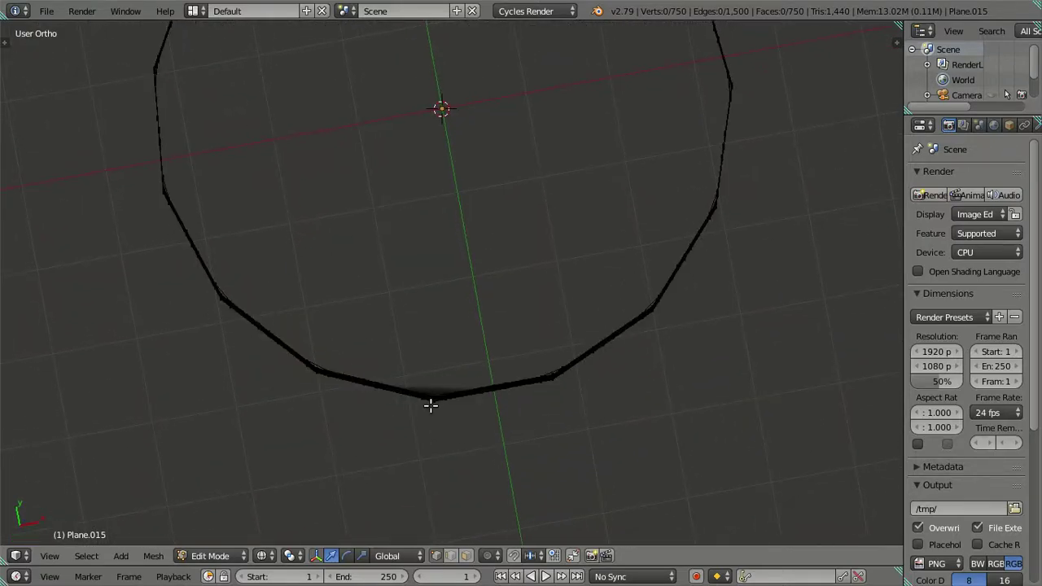
key(KP_7)
scroll(437, 427, up, 1)
right_click(397, 457)
scroll(394, 452, down, 4)
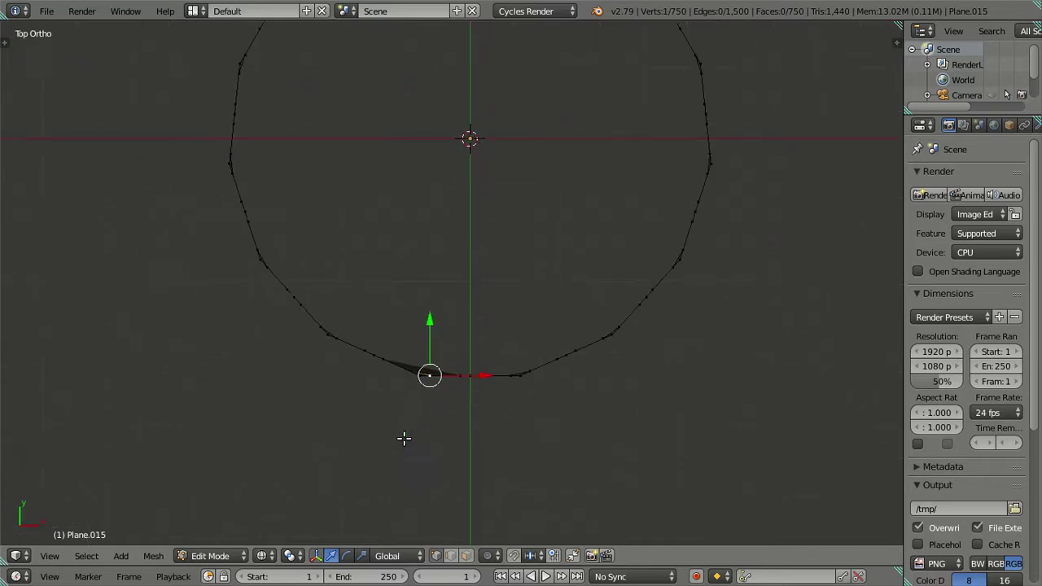
scroll(570, 228, down, 2)
scroll(581, 247, up, 2)
key(a)
scroll(448, 409, up, 2)
Step: Return to solid shading and check the ring from tilted and top-down views
mouse_move(449, 414)
middle_down()
mouse_move(495, 353)
mouse_move(511, 363)
mouse_move(512, 342)
middle_up()
key(z)
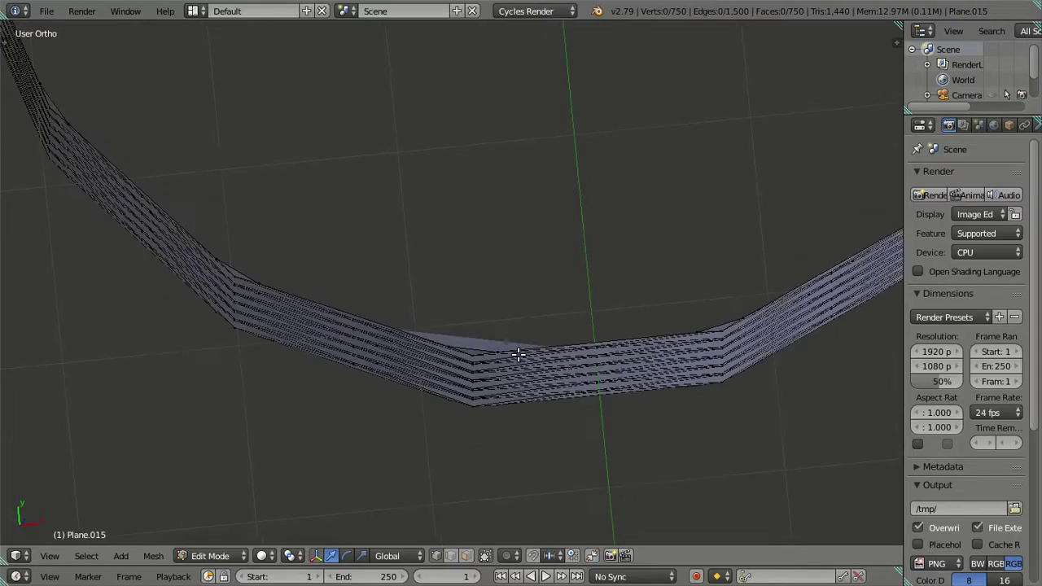
scroll(512, 321, up, 3)
scroll(484, 303, up, 2)
mouse_move(483, 303)
middle_down()
mouse_move(483, 247)
mouse_move(644, 103)
mouse_move(550, 101)
mouse_move(505, 135)
mouse_move(642, 163)
mouse_move(579, 295)
mouse_move(626, 430)
middle_up()
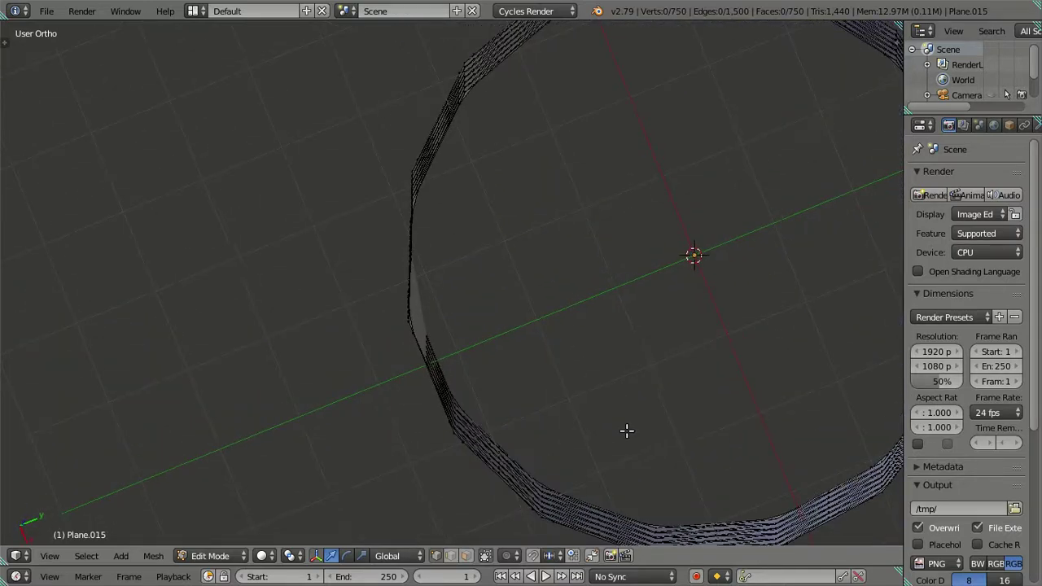
key(KP_7)
shift+scroll(604, 308, up, 3)
shift+scroll(593, 302, up, 4)
scroll(569, 332, down, 1)
shift+scroll(569, 340, up, 2)
Step: View the cylinder from the side and its top opening, then deselect everything
mouse_move(569, 340)
middle_down()
mouse_move(595, 391)
mouse_move(585, 219)
mouse_move(514, 382)
middle_up()
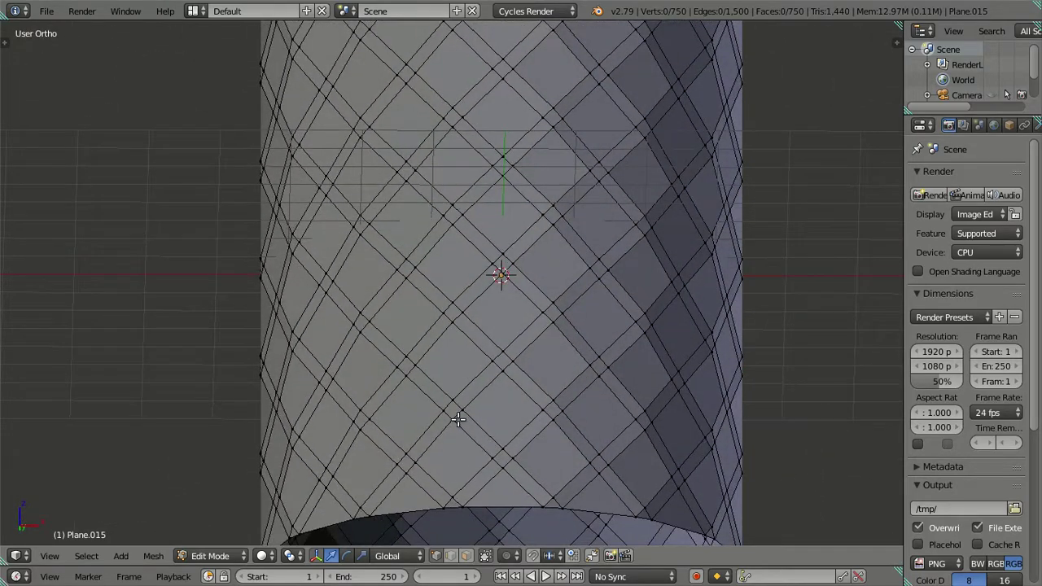
scroll(456, 384, down, 2)
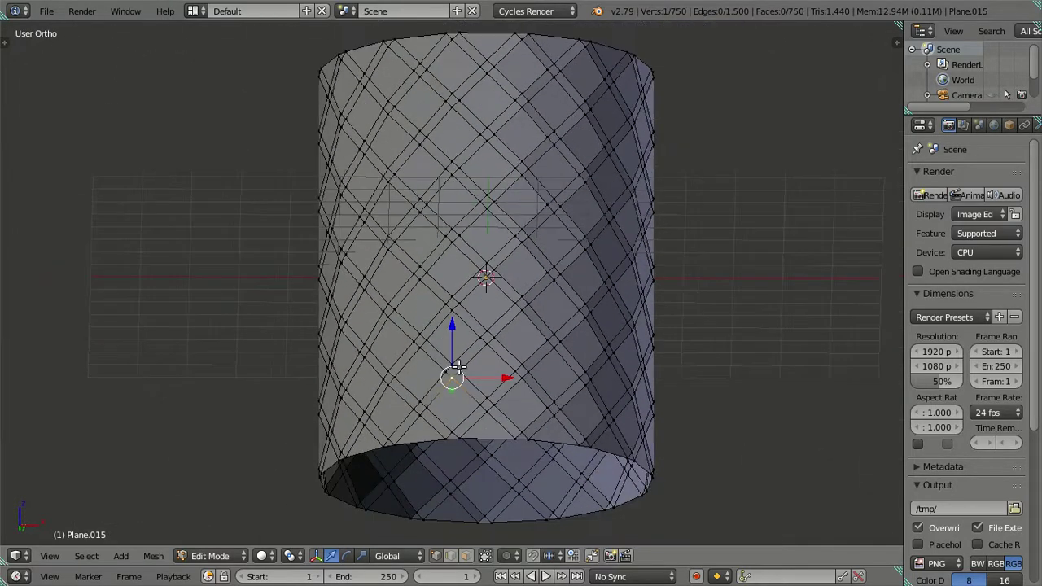
middle_drag(513, 328, 535, 330)
shift+middle_drag(564, 372, 546, 353)
key(a)
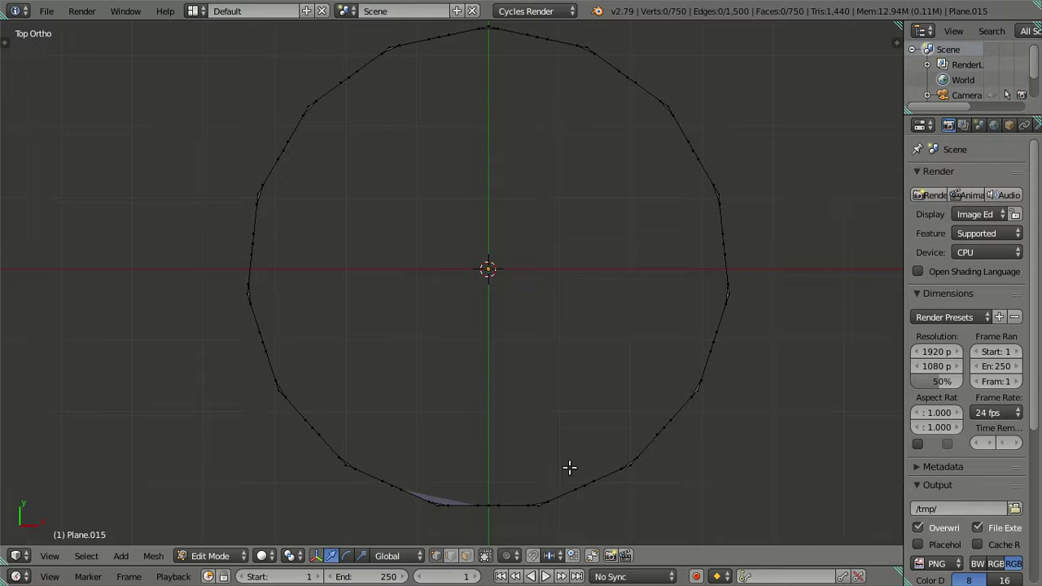
click(126, 10)
click(146, 43)
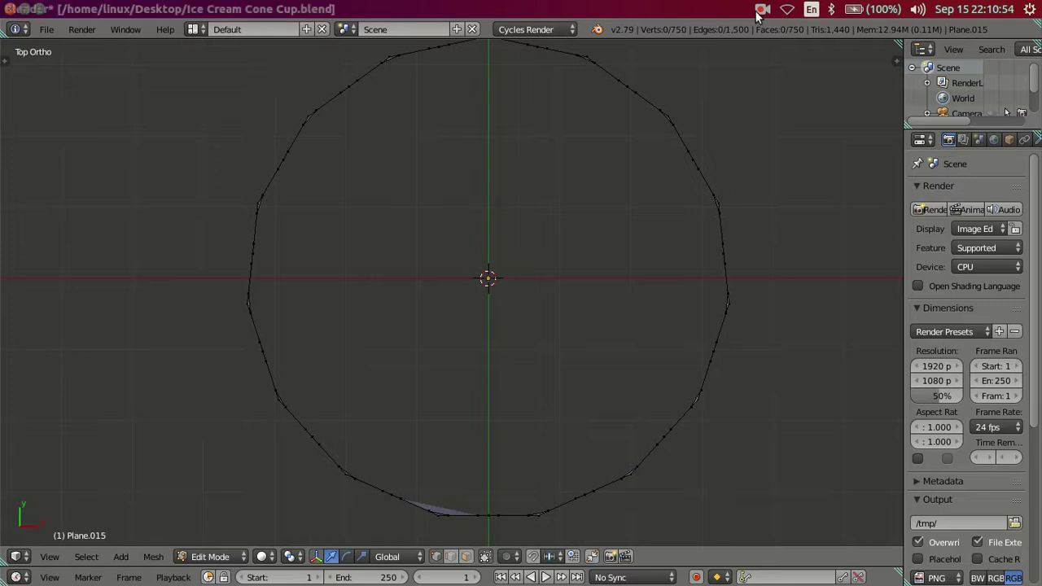
click(762, 9)
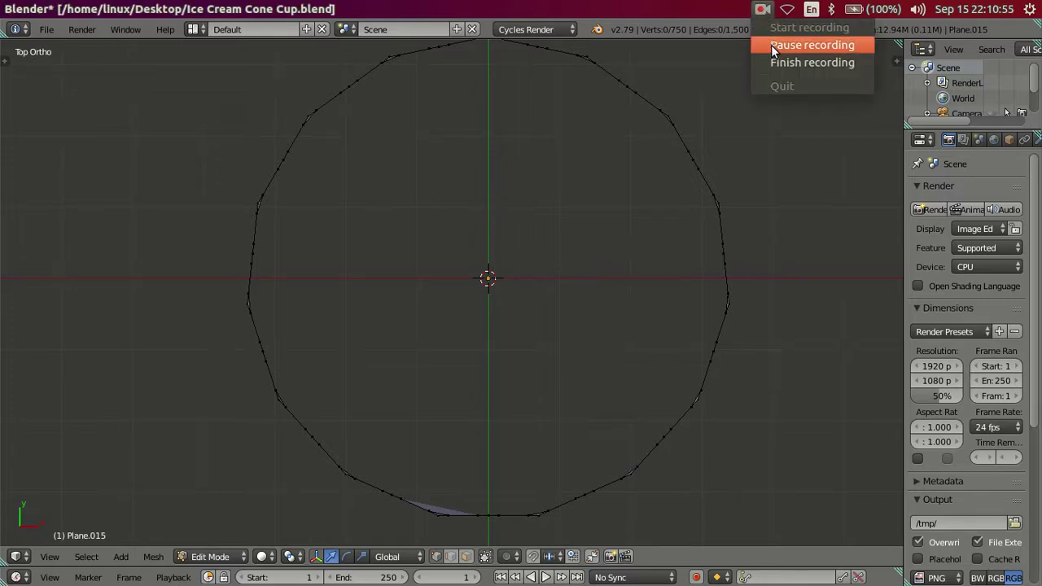
click(771, 44)
scroll(495, 400, up, 1)
scroll(442, 484, up, 1)
scroll(493, 491, up, 1)
scroll(503, 416, up, 1)
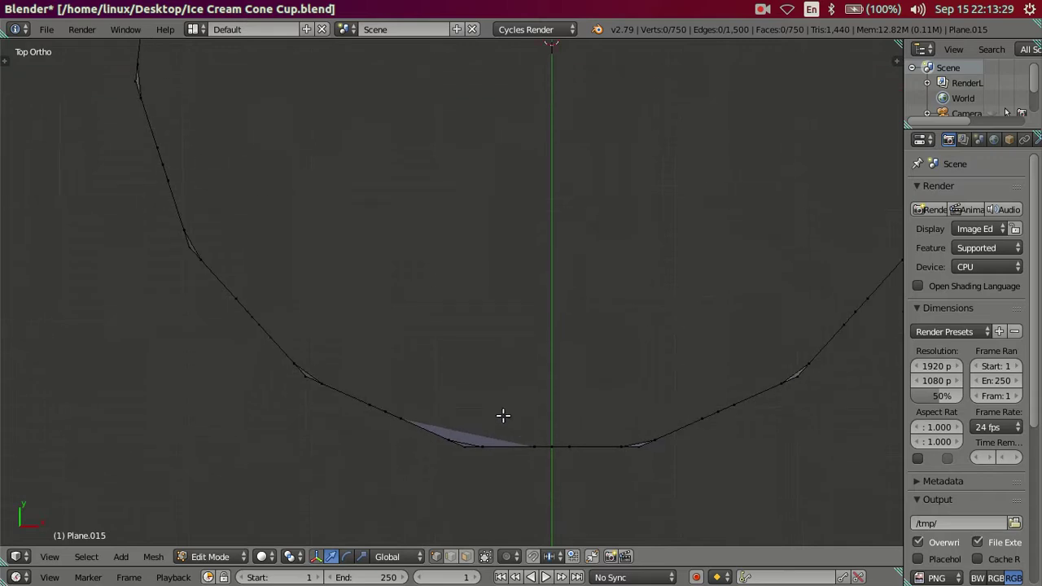
scroll(468, 433, up, 2)
scroll(467, 456, down, 2)
scroll(465, 449, down, 2)
mouse_move(465, 448)
middle_down()
mouse_move(484, 368)
mouse_move(472, 309)
mouse_move(486, 291)
mouse_move(477, 228)
mouse_move(491, 309)
mouse_move(549, 286)
mouse_move(549, 252)
middle_up()
Step: Make the window fullscreen and knife-cut a vertical line down the cylinder to its bottom edge
click(127, 29)
click(132, 62)
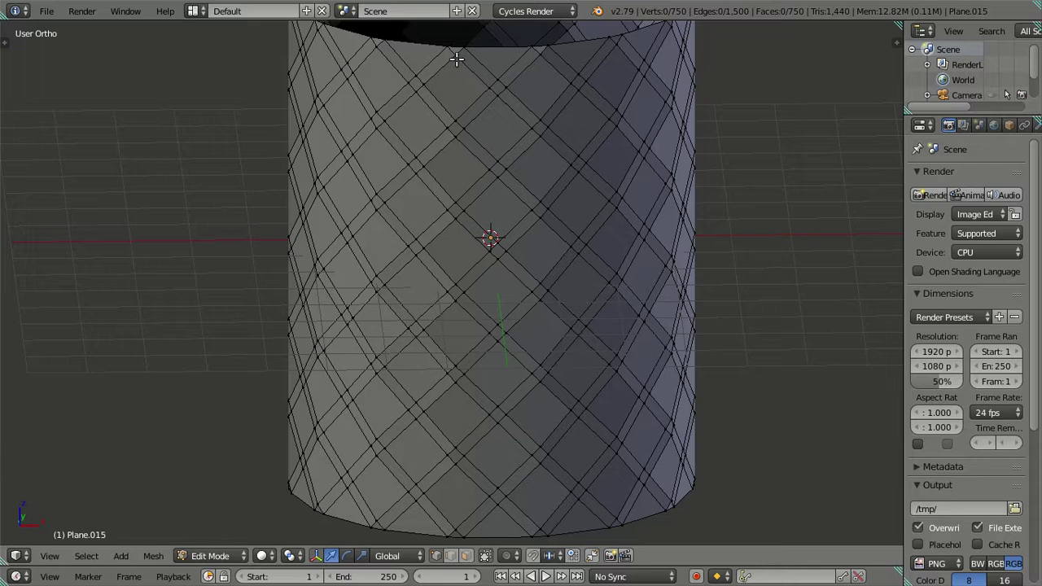
key(k)
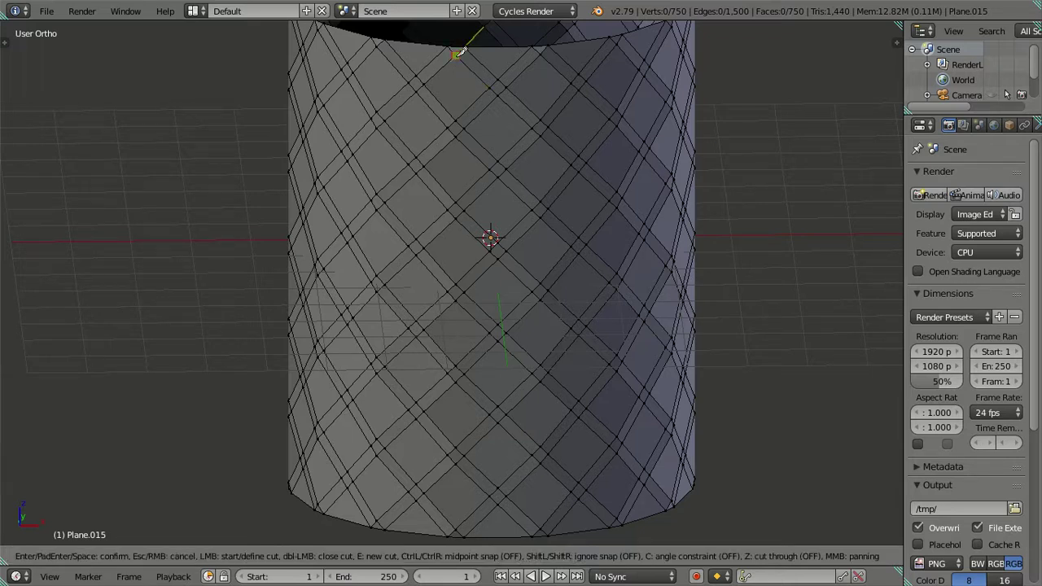
click(455, 525)
key(Return)
Step: Select the vertical cut edge loop from the top view and dissolve its edges
key(a)
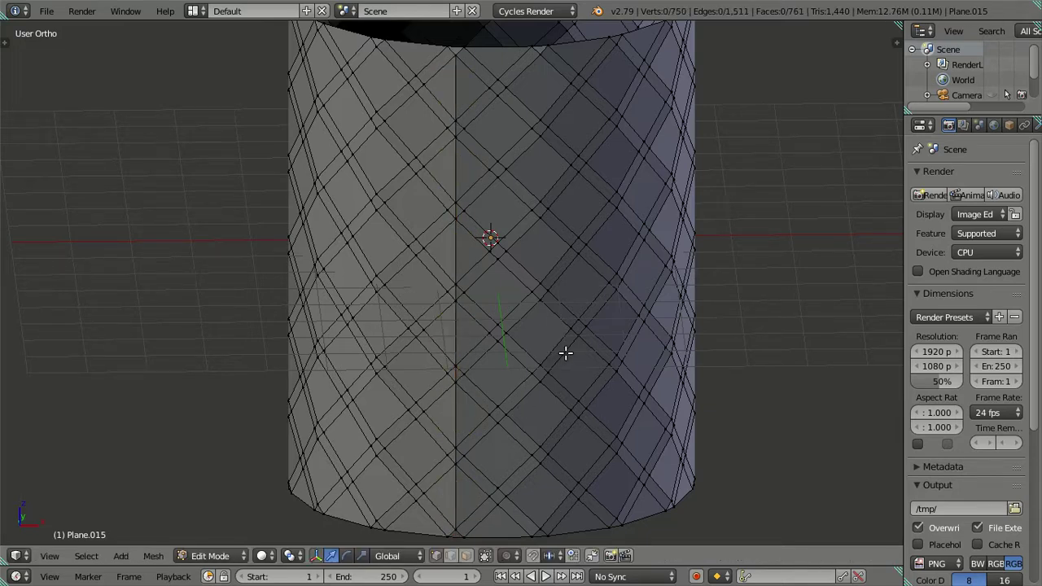
key(KP_7)
shift+middle_drag(510, 232, 516, 436)
click(467, 555)
alt+right_click(471, 398)
middle_drag(546, 149, 540, 330)
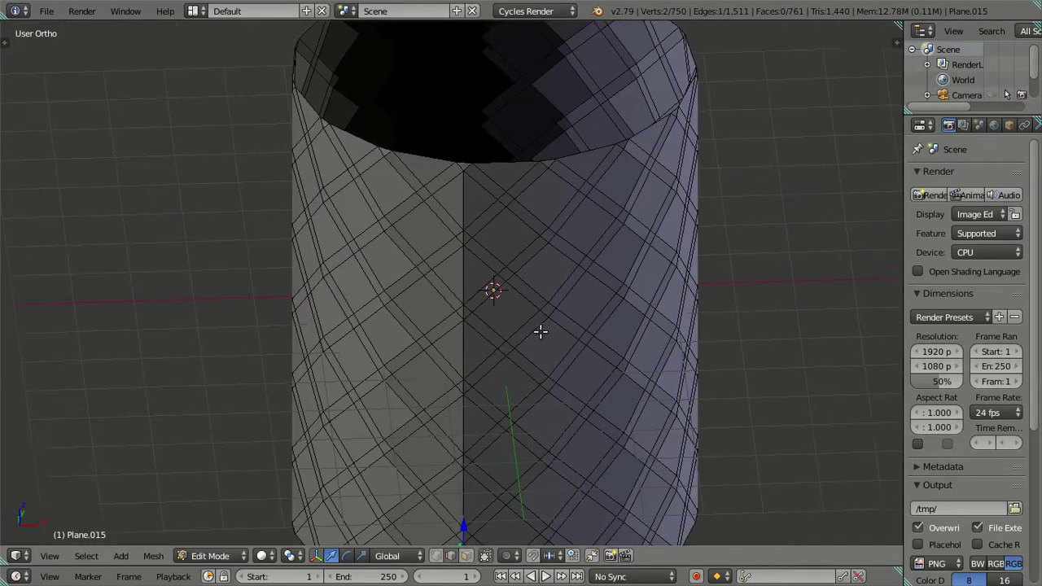
key(x)
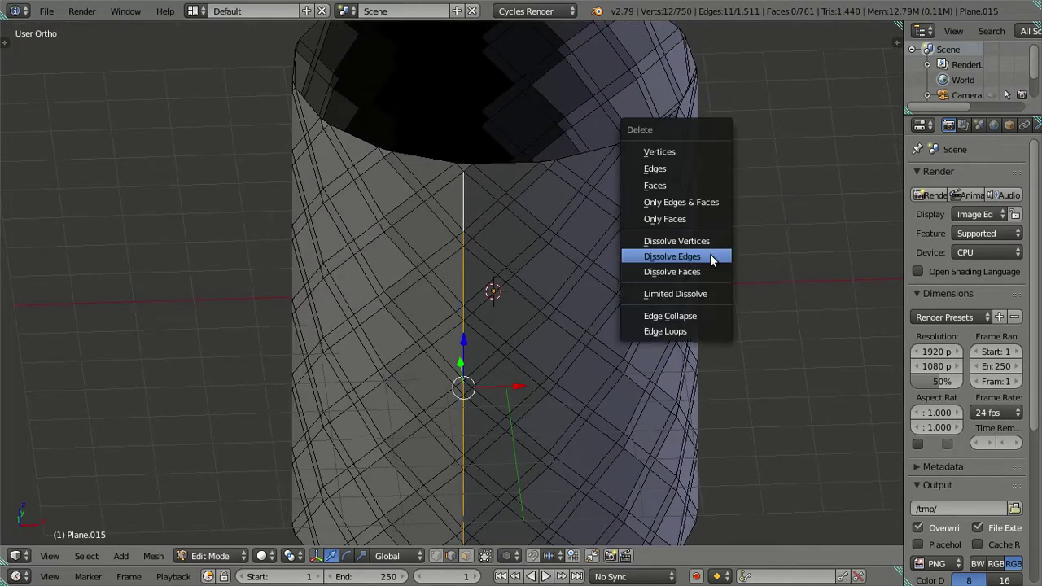
click(714, 253)
mouse_move(709, 254)
middle_down()
mouse_move(590, 286)
mouse_move(530, 265)
mouse_move(523, 246)
mouse_move(601, 329)
middle_up()
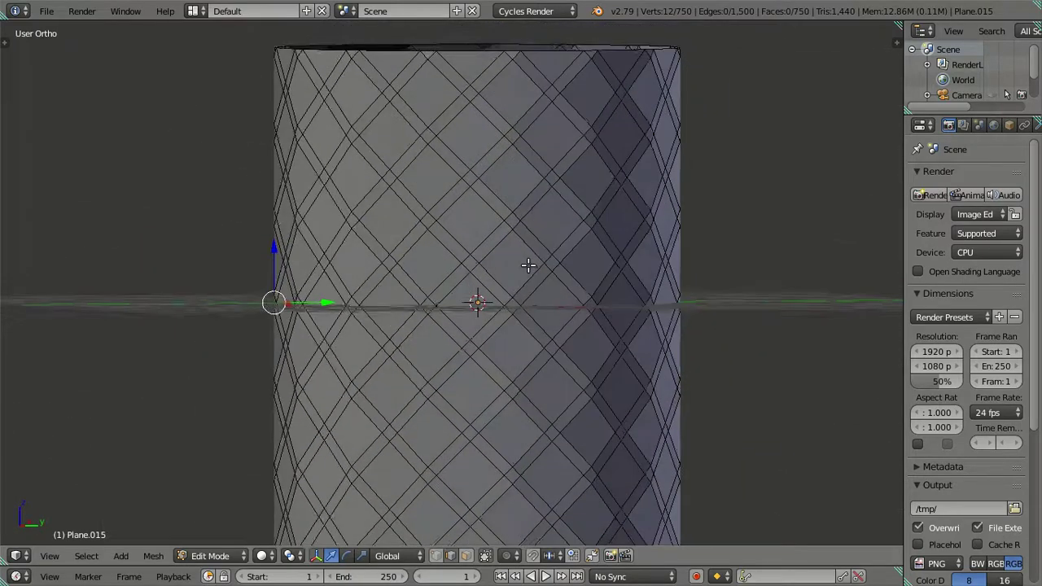
key(KP_7)
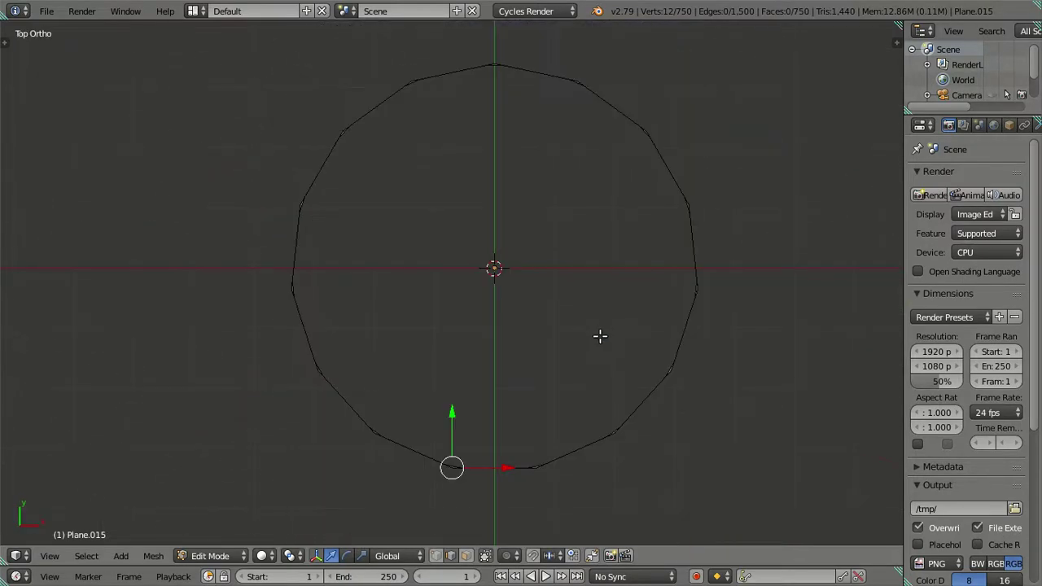
key(a)
scroll(567, 370, up, 1)
shift+middle_drag(565, 367, 535, 353)
shift+middle_drag(601, 413, 589, 397)
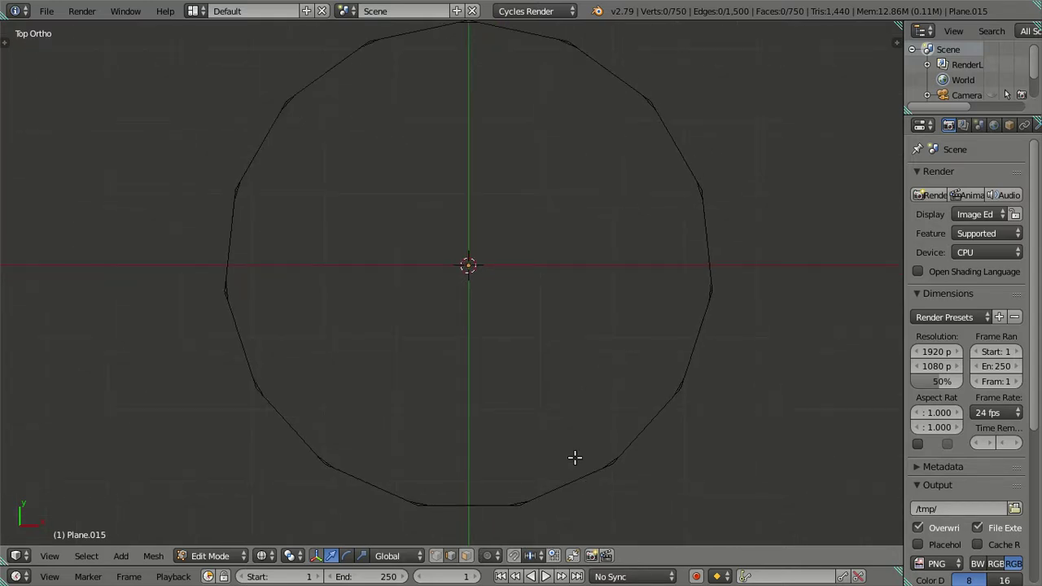
click(435, 556)
key(z)
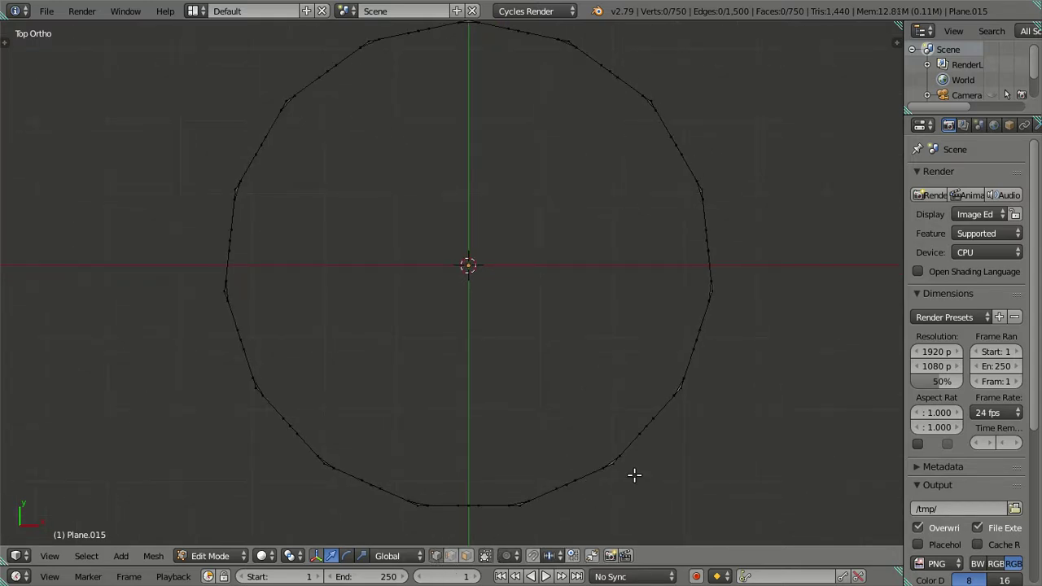
key(z)
mouse_move(632, 475)
middle_down()
mouse_move(586, 386)
mouse_move(597, 402)
middle_up()
key(KP_7)
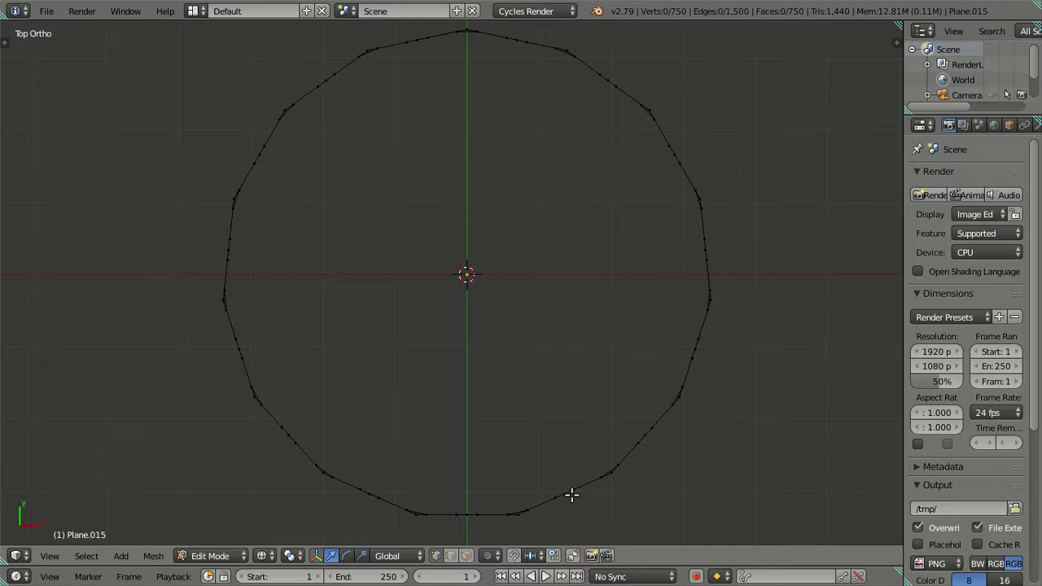
key(c)
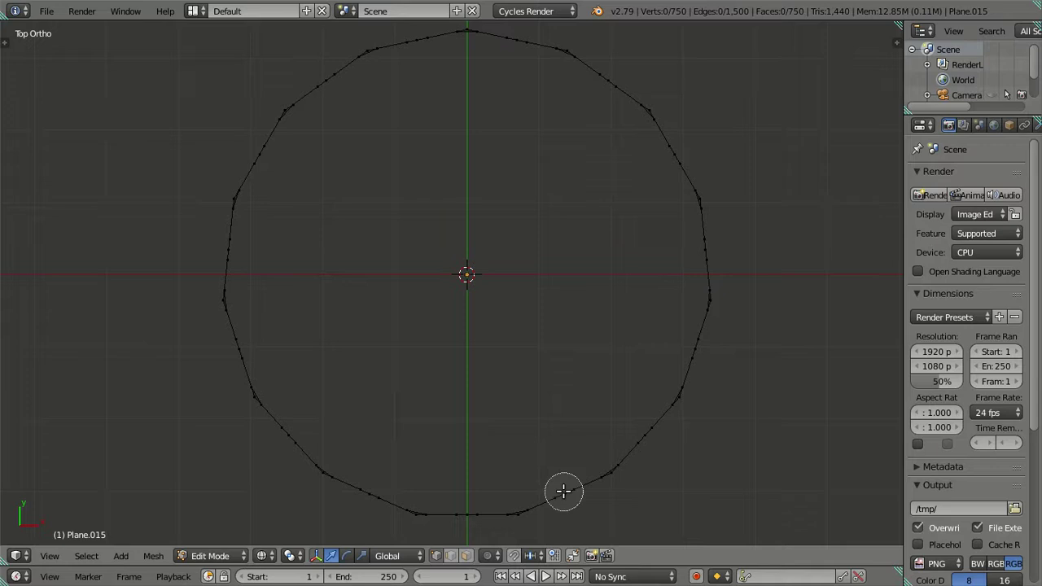
scroll(569, 496, up, 2)
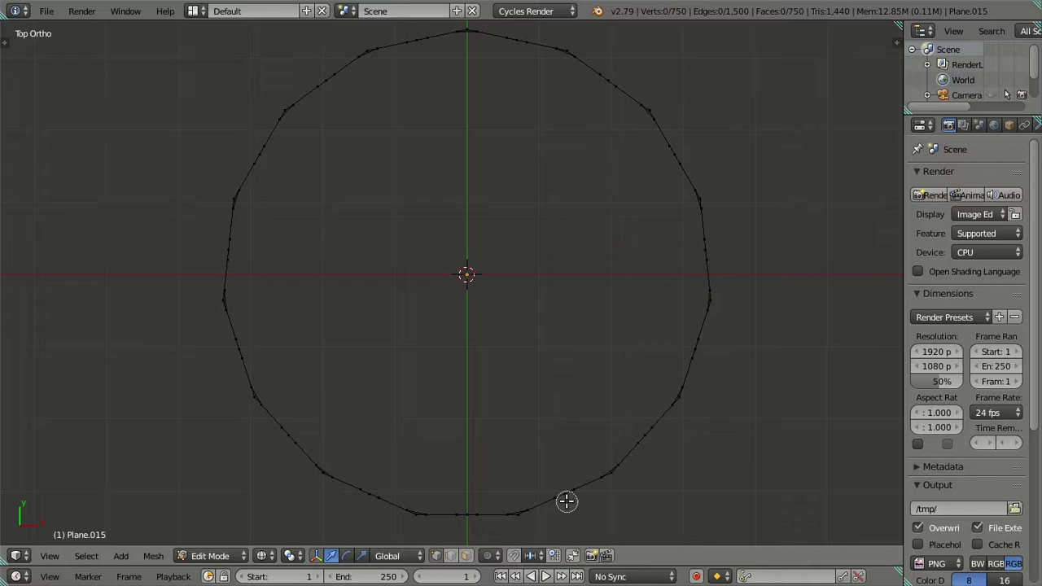
shift+middle_drag(578, 497, 542, 328)
scroll(545, 339, up, 2)
scroll(548, 350, up, 2)
shift+middle_drag(475, 366, 421, 361)
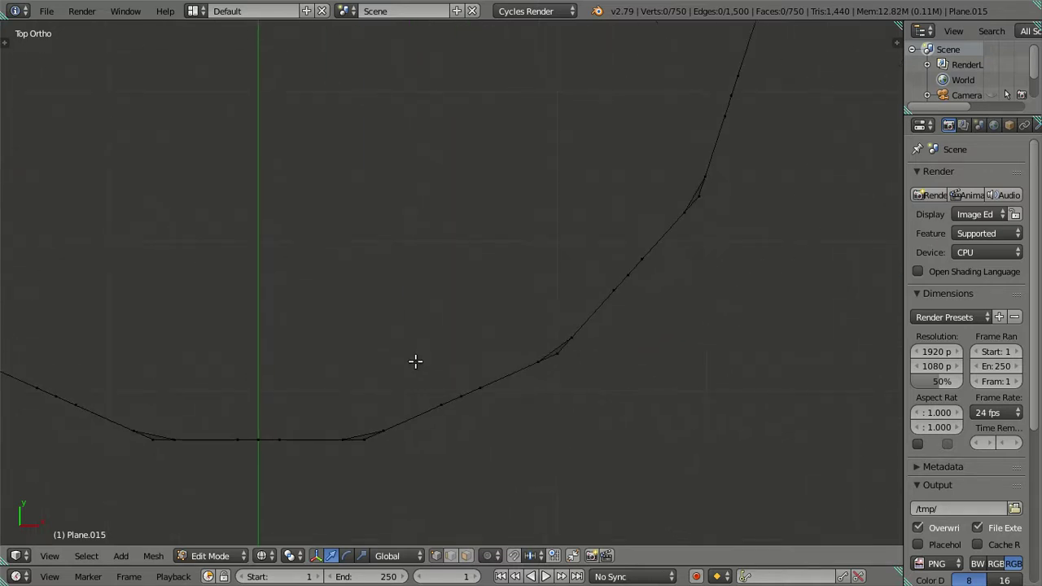
Step: Select the kinked vertices along the lower-right, bottom and left curves of the ring
key(c)
click(462, 397)
drag(462, 396, 628, 274)
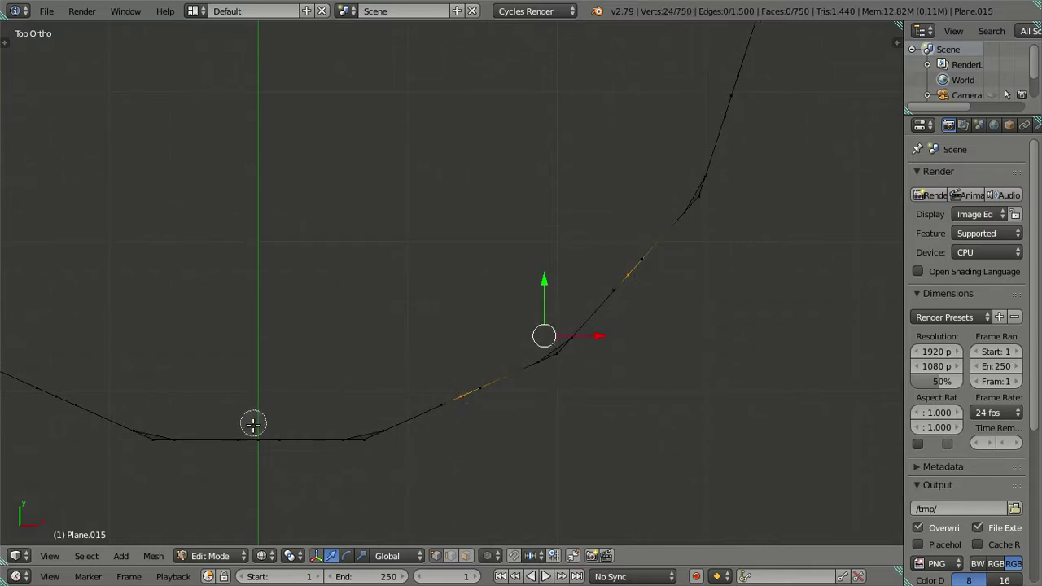
mouse_move(255, 440)
mouse_down()
mouse_move(249, 448)
mouse_move(57, 395)
mouse_up()
right_click(56, 396)
mouse_move(186, 344)
shift+middle_down()
mouse_move(664, 381)
mouse_move(743, 423)
shift+middle_up()
mouse_move(436, 334)
shift+middle_down()
mouse_move(450, 314)
mouse_move(458, 388)
shift+middle_up()
shift+right_click(446, 415)
shift+right_click(360, 265)
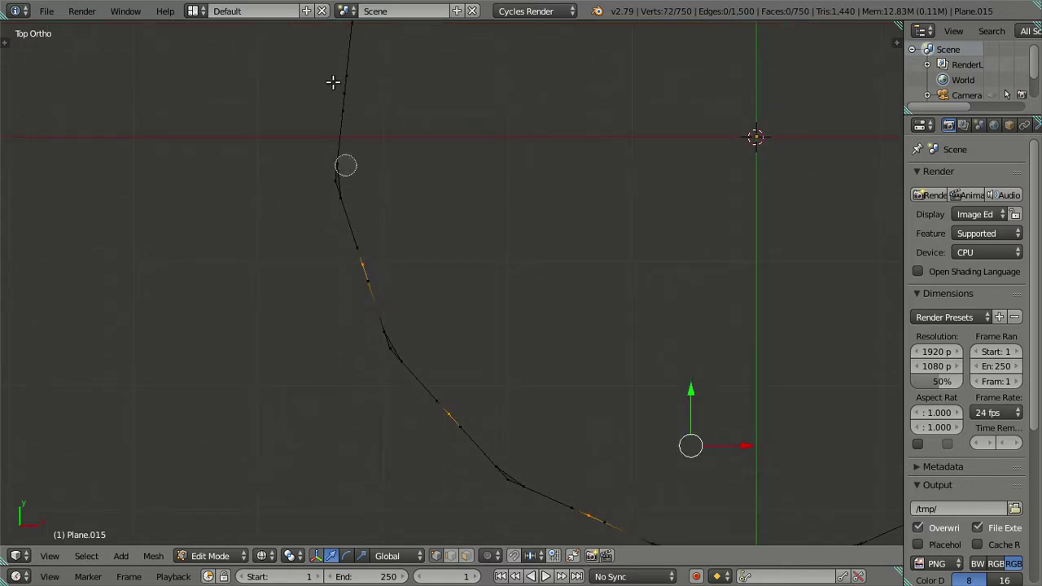
shift+right_click(337, 93)
Step: Add the kinked vertices around the top arc and right side, then orbit to check the selection
mouse_move(493, 74)
shift+middle_down()
mouse_move(386, 372)
mouse_move(344, 442)
shift+middle_up()
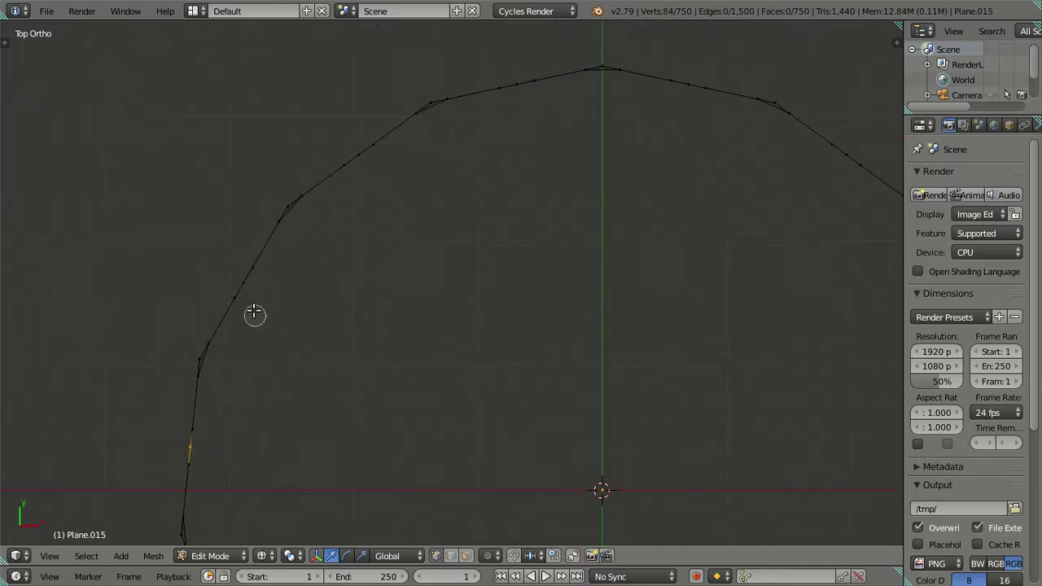
shift+right_click(244, 283)
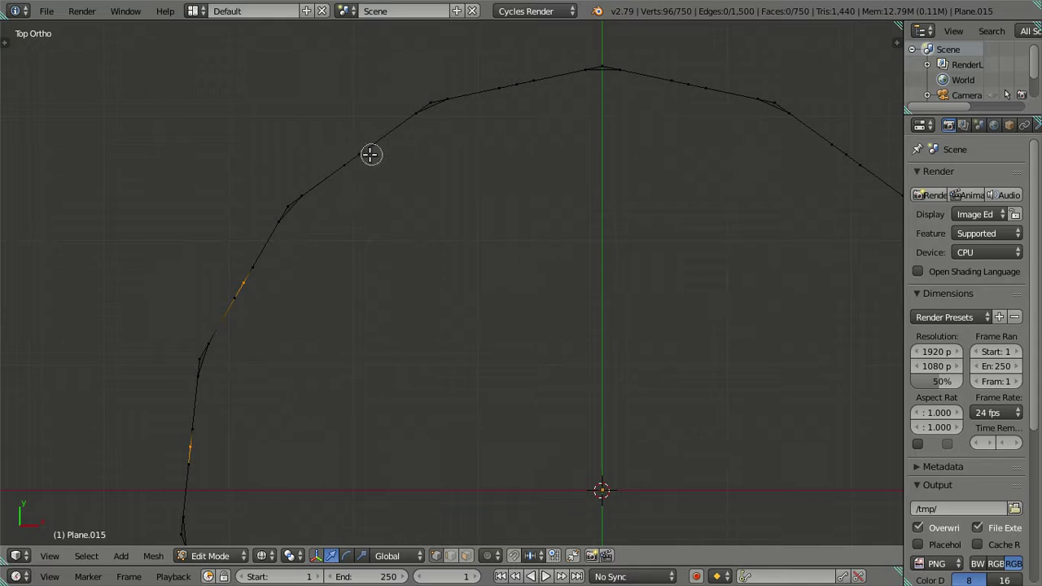
shift+right_click(362, 155)
shift+right_click(515, 93)
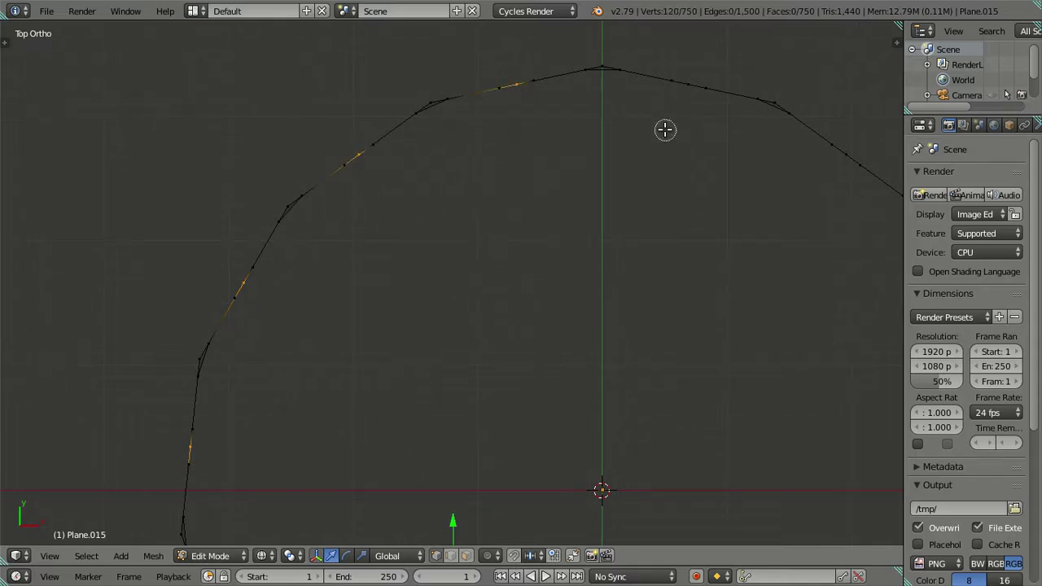
shift+right_click(688, 86)
shift+right_click(843, 155)
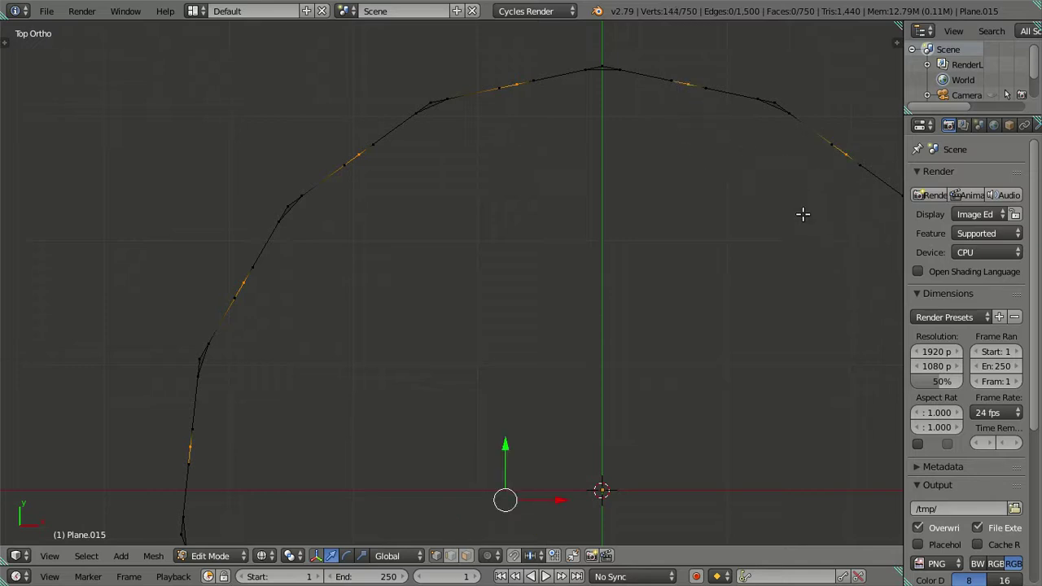
shift+middle_drag(802, 279, 432, 248)
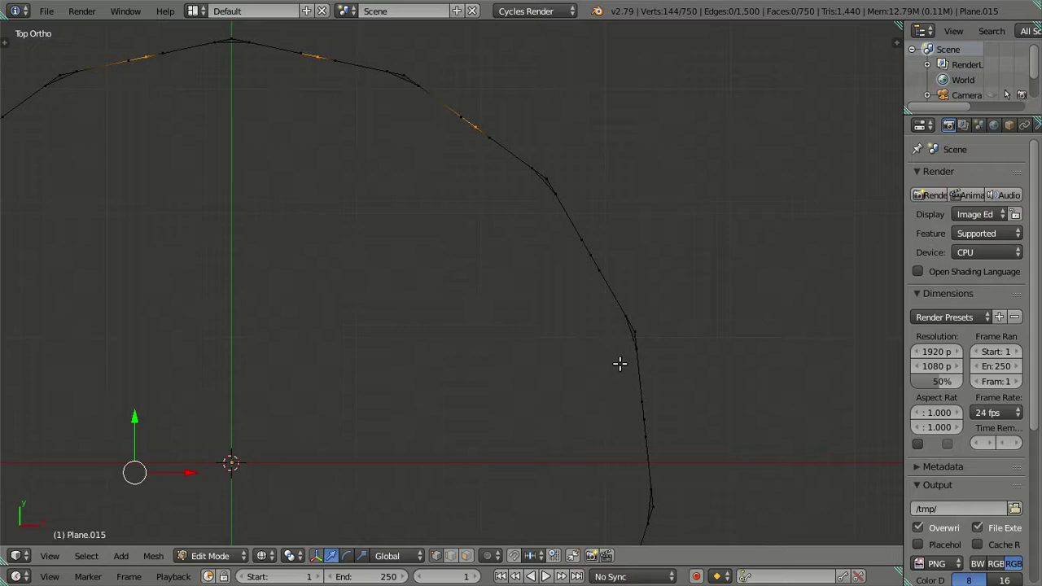
shift+right_click(585, 259)
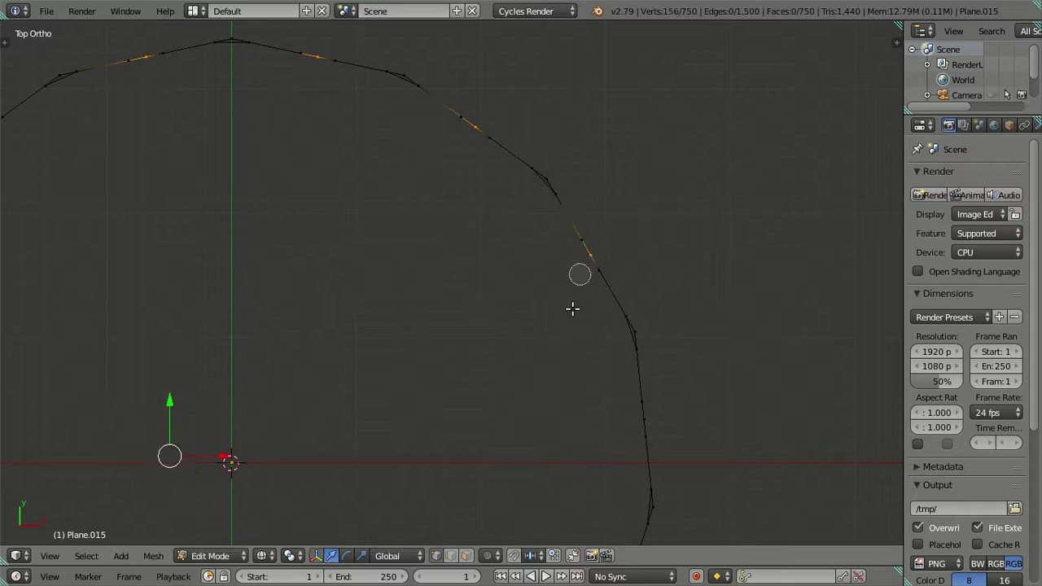
shift+right_click(643, 422)
shift+middle_drag(602, 456, 652, 209)
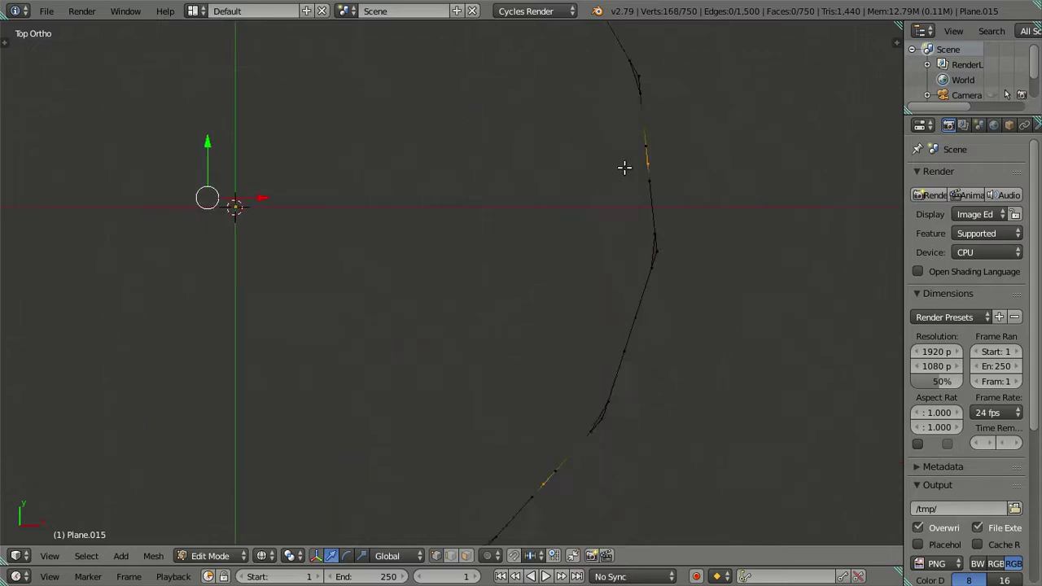
shift+right_click(657, 232)
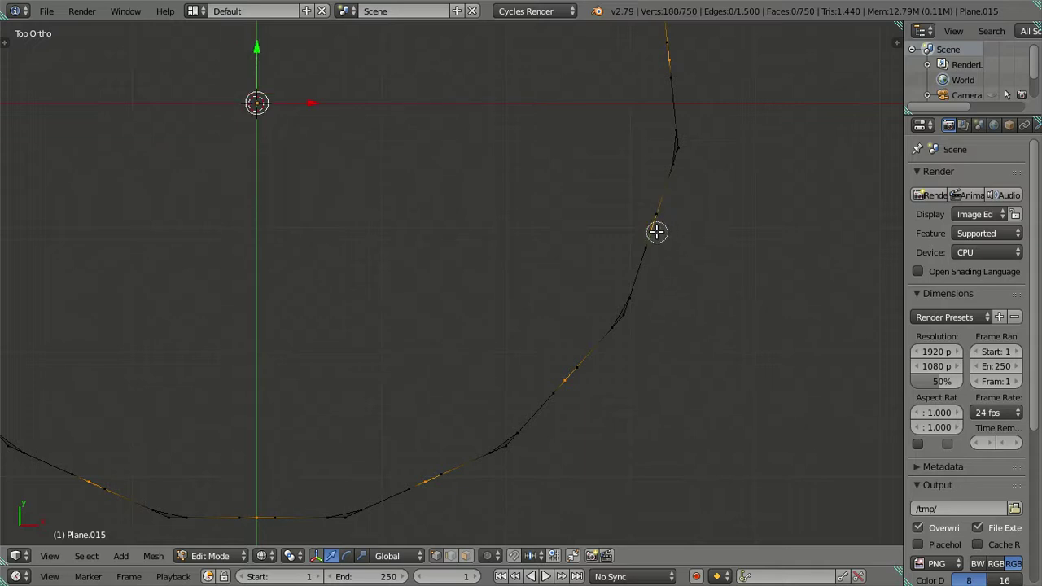
scroll(665, 312, down, 4)
mouse_move(644, 365)
middle_down()
mouse_move(578, 287)
mouse_move(548, 270)
mouse_move(413, 239)
mouse_move(379, 214)
mouse_move(366, 182)
mouse_move(246, 176)
mouse_move(174, 204)
mouse_move(381, 288)
mouse_move(544, 297)
middle_up()
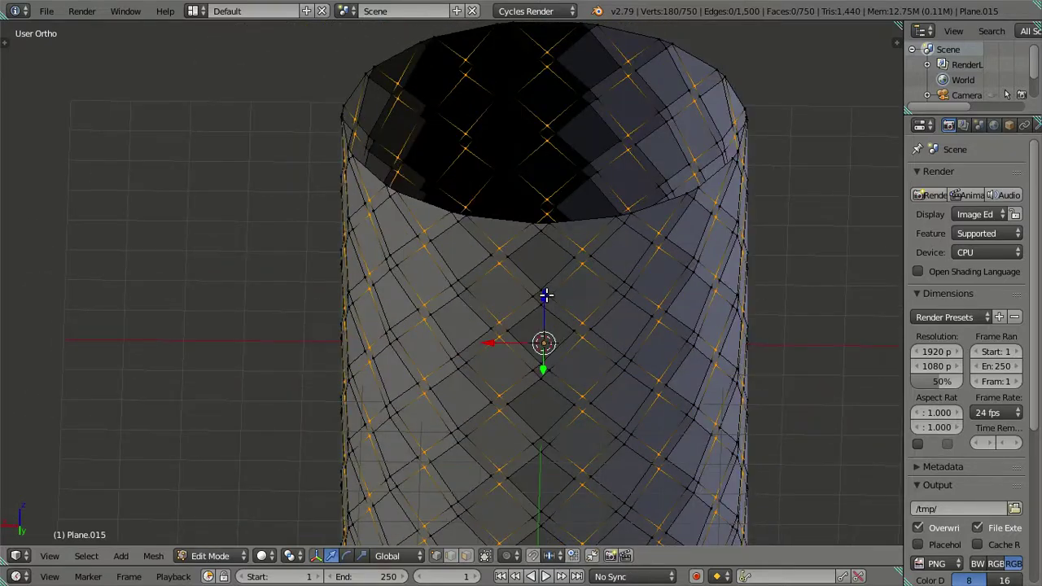
Step: Frame the bottom seam top-down in wireframe and begin scaling the selected vertices along Y
key(KP_7)
shift+middle_drag(424, 240, 564, 217)
scroll(547, 377, up, 4)
shift+middle_drag(546, 377, 453, 263)
scroll(454, 263, up, 2)
scroll(443, 336, up, 3)
shift+middle_drag(458, 374, 649, 285)
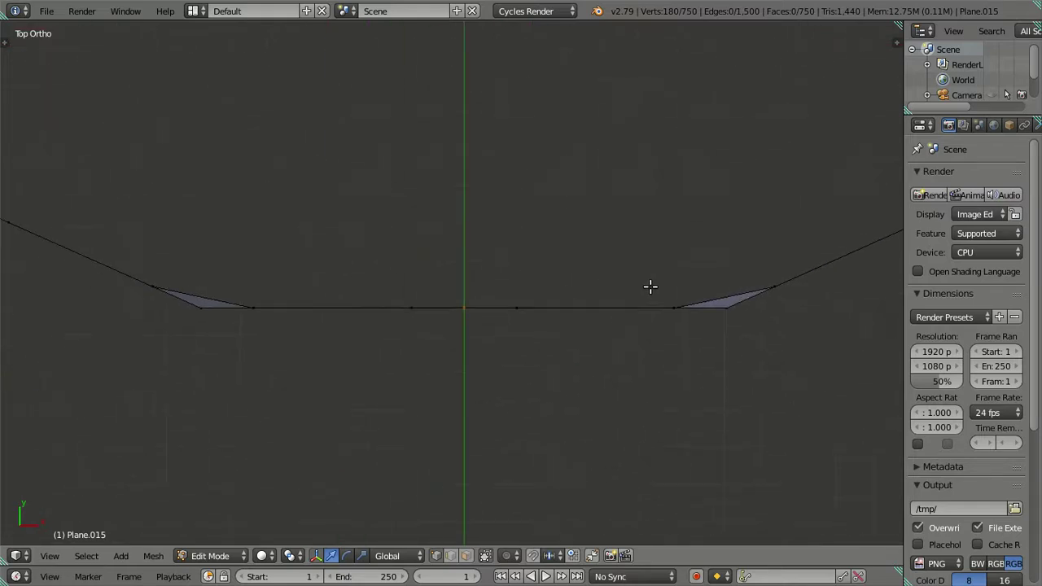
key(z)
shift+middle_drag(610, 347, 497, 330)
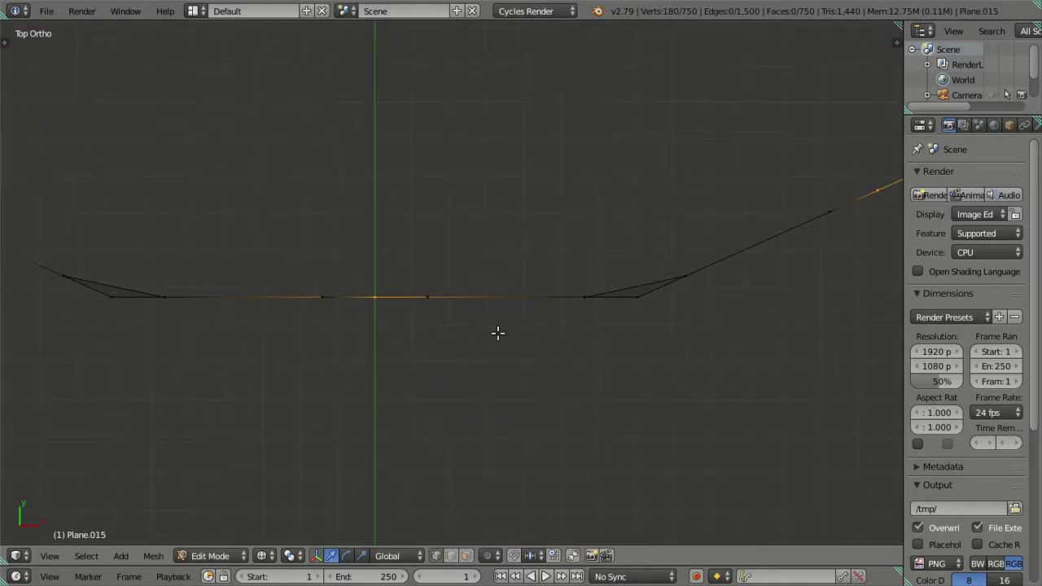
key(s)
key(y)
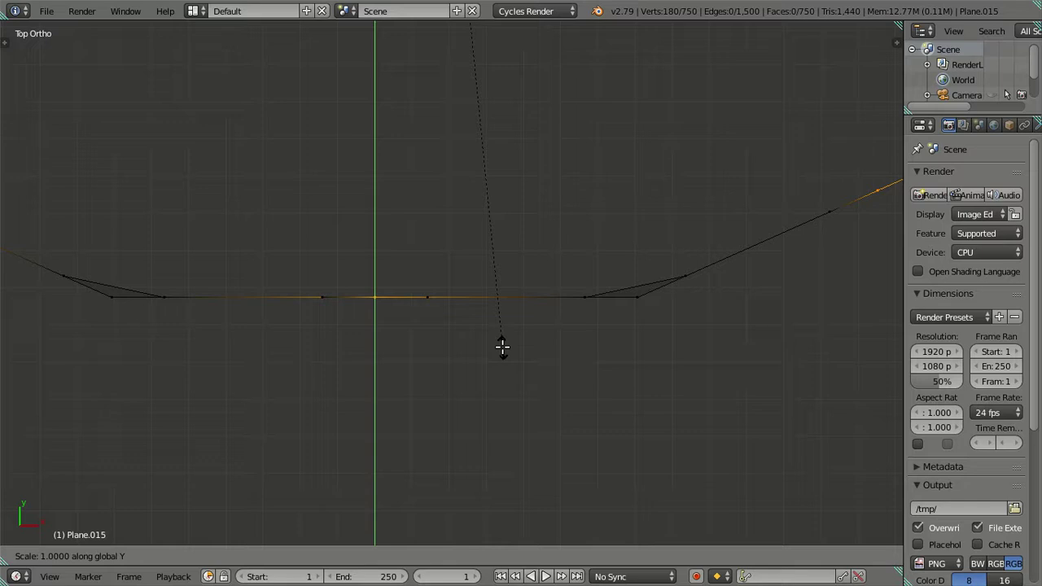
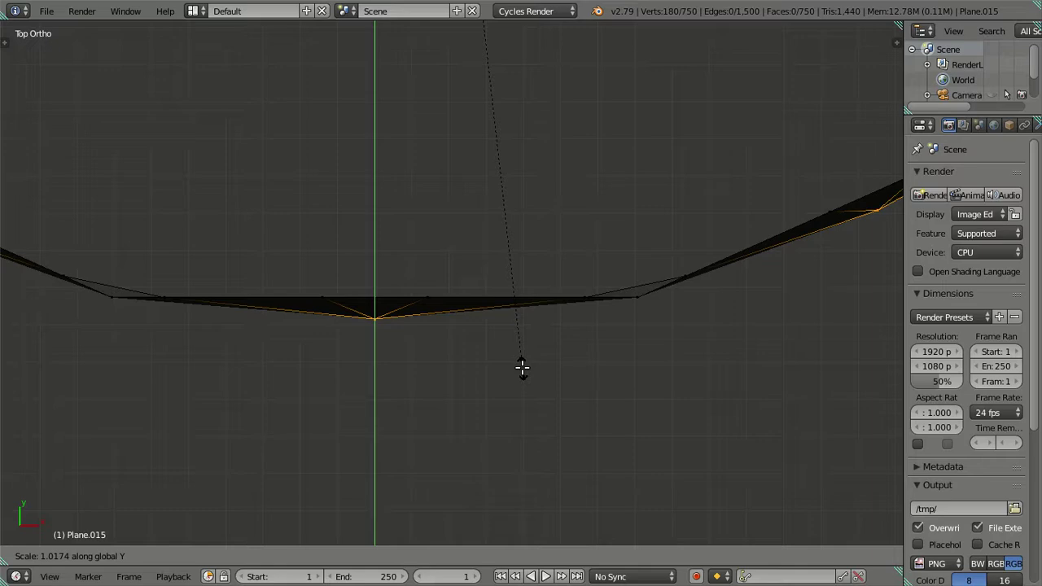
Step: Confirm the earlier Y scaling, then view the strip from the top and recentre it
click(522, 367)
mouse_move(521, 365)
middle_down()
mouse_move(479, 398)
mouse_move(482, 350)
mouse_move(505, 363)
mouse_move(510, 389)
mouse_move(524, 383)
mouse_move(512, 391)
mouse_move(500, 391)
mouse_move(483, 363)
mouse_move(508, 355)
mouse_move(495, 374)
mouse_move(555, 347)
middle_up()
scroll(489, 368, down, 4)
key(KP_7)
scroll(485, 368, up, 2)
scroll(460, 358, up, 2)
scroll(555, 346, up, 2)
key(s)
key(y)
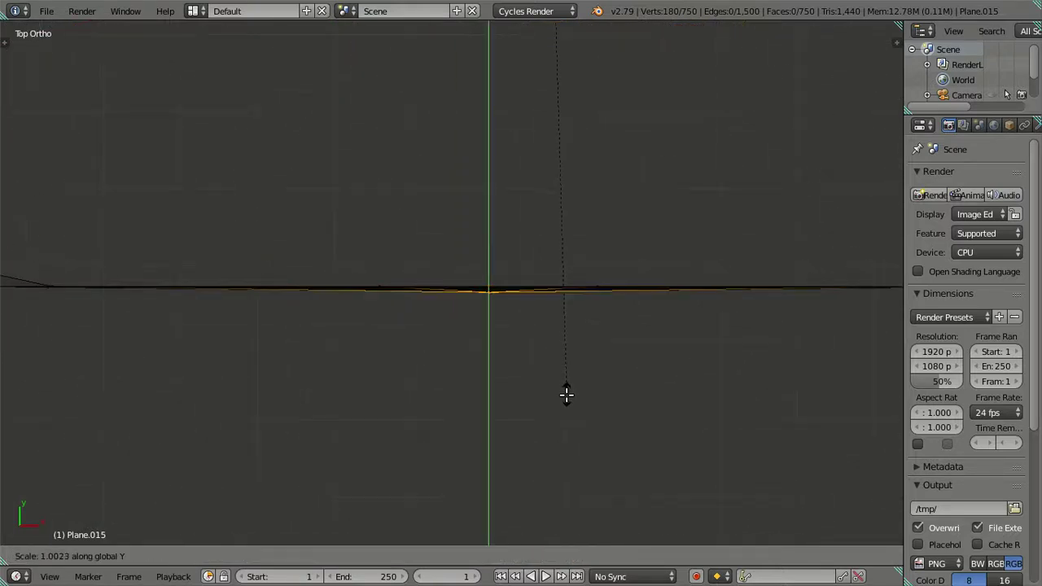
right_click(567, 402)
scroll(570, 395, down, 3)
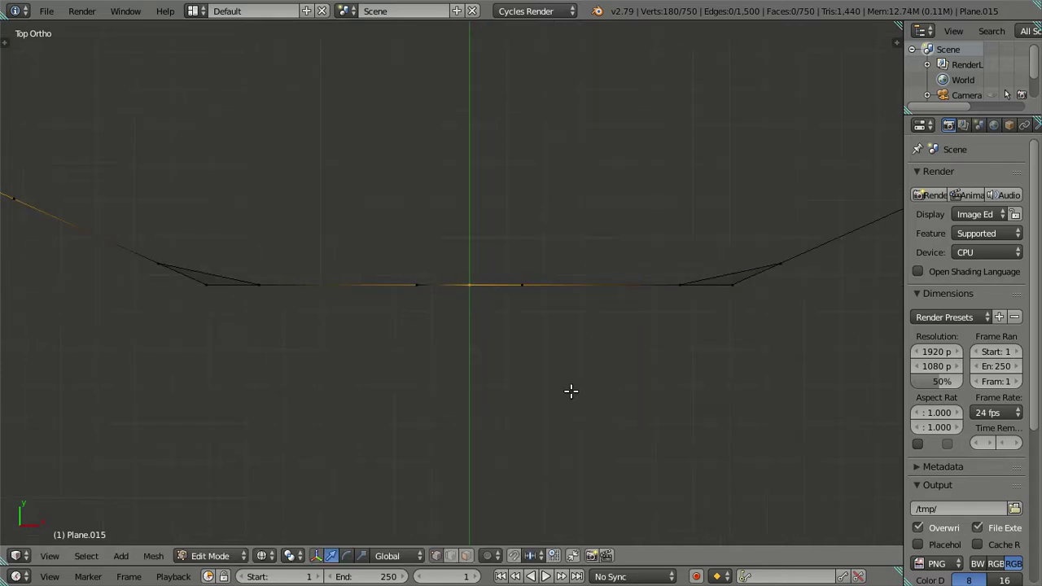
shift+middle_drag(609, 380, 567, 372)
Step: Warp the flat lattice strip 360° into a closed ring and show solid shading
key(shift+w)
click(502, 234)
shift+scroll(504, 248, down, 5)
key(z)
scroll(491, 521, up, 2)
scroll(505, 351, up, 2)
scroll(465, 342, up, 2)
scroll(483, 363, up, 2)
Step: Scale the ring's selected vertices by 1.01 along Y
key(s)
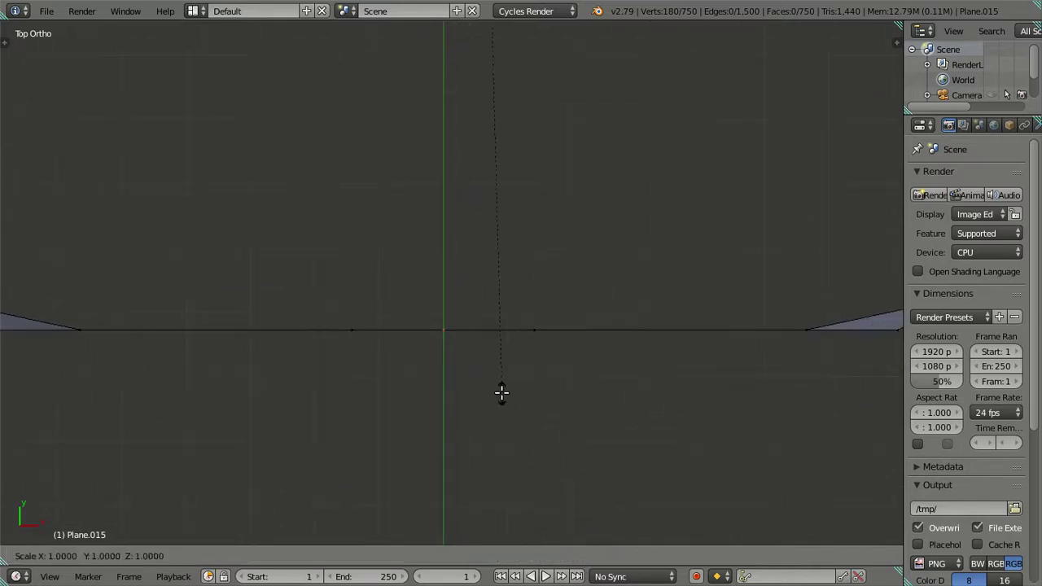
key(y)
key(0)
key(Return)
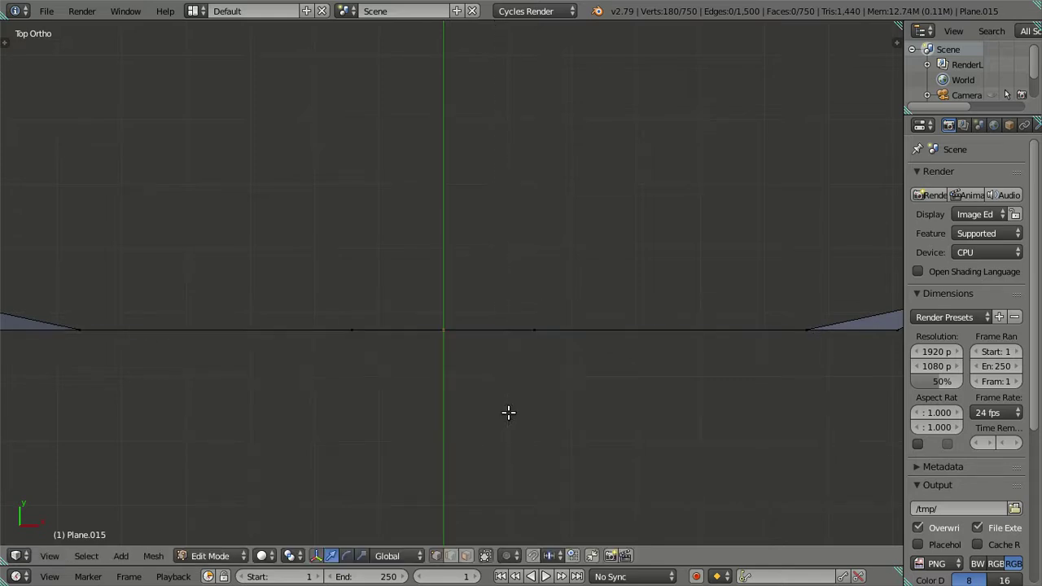
key(s)
key(y)
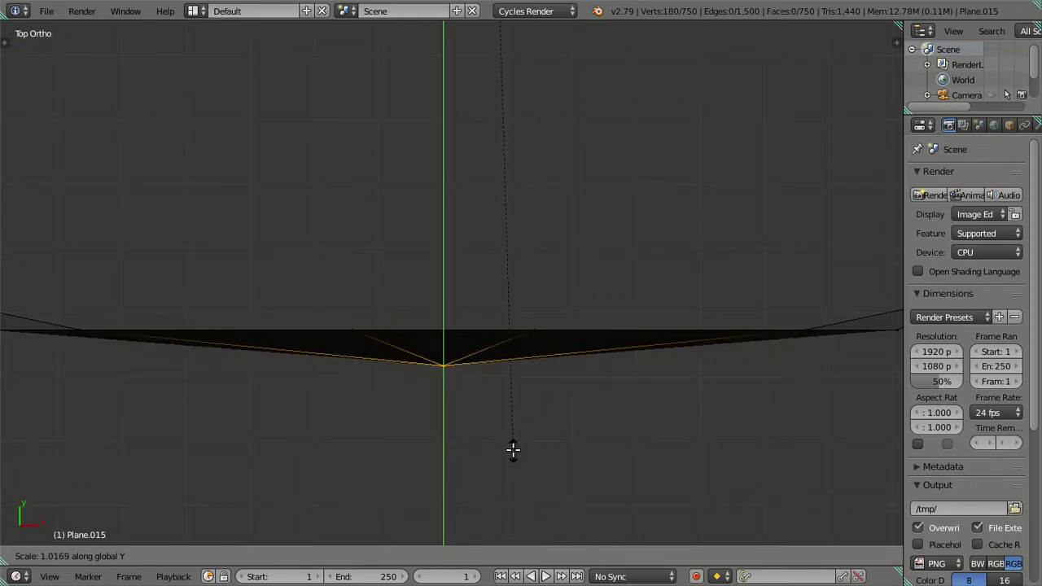
text(1.)
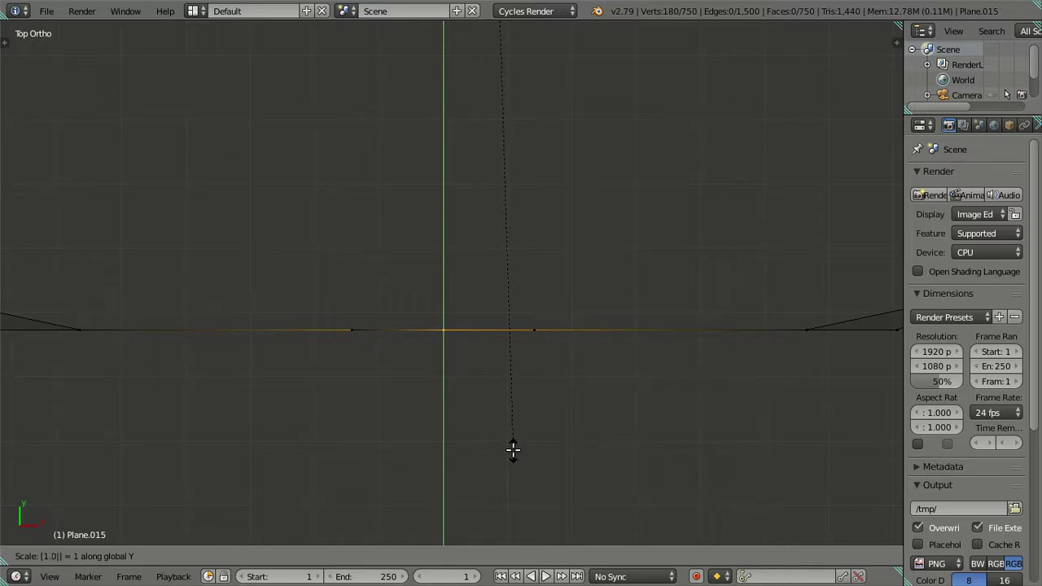
text(01)
key(Return)
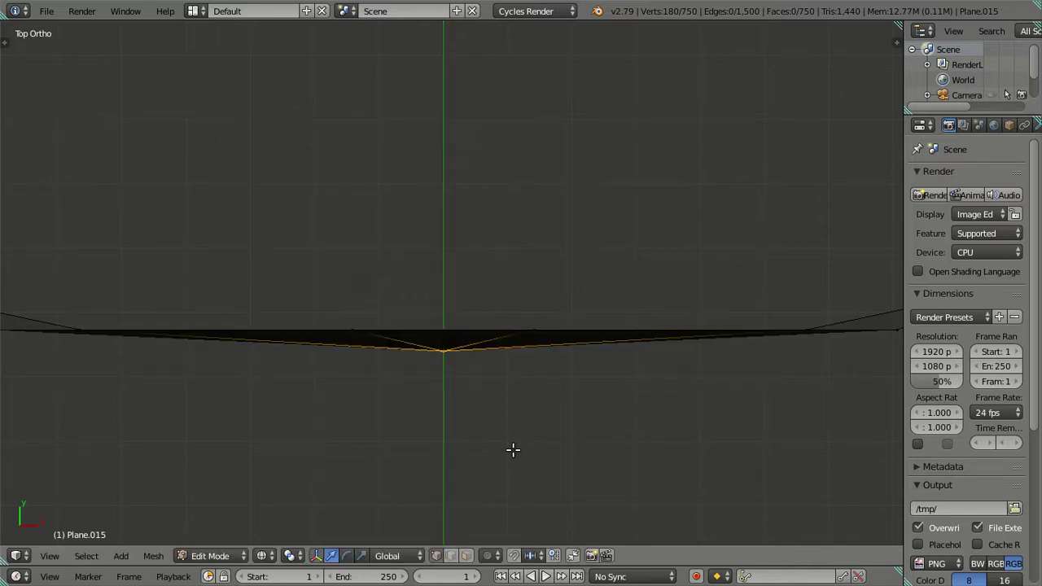
scroll(513, 449, down, 4)
Step: Scale the ring by 1.01 along X with sx1.01
shift+middle_drag(529, 151, 495, 317)
scroll(735, 318, up, 3)
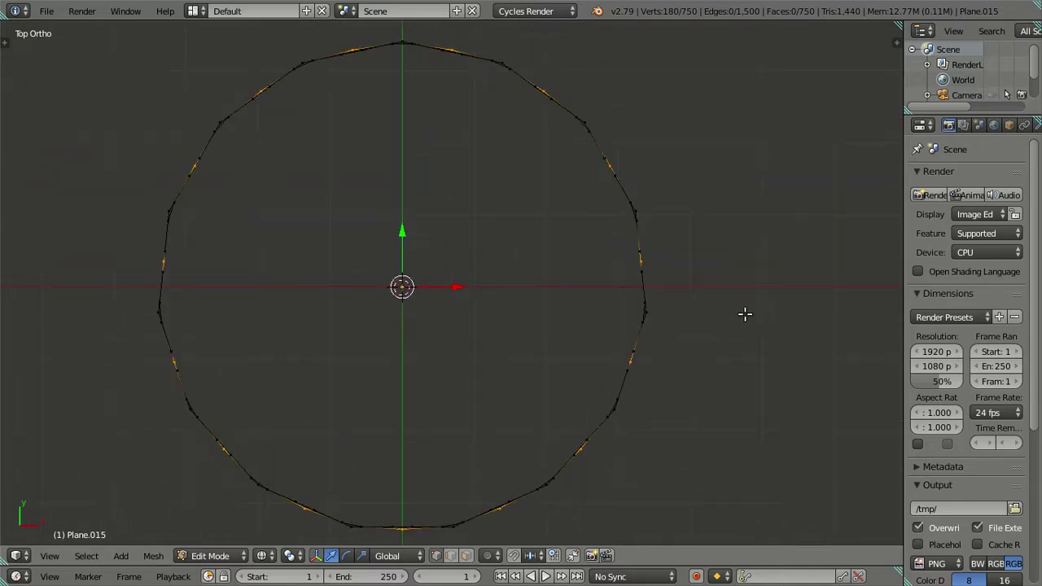
text(sx)
text(1.0)
text(1)
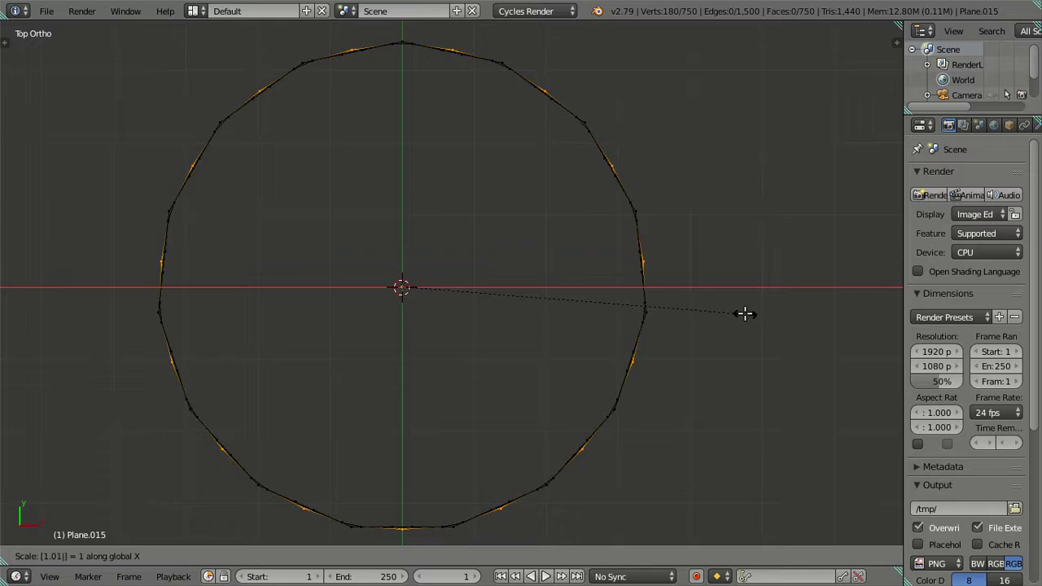
key(Return)
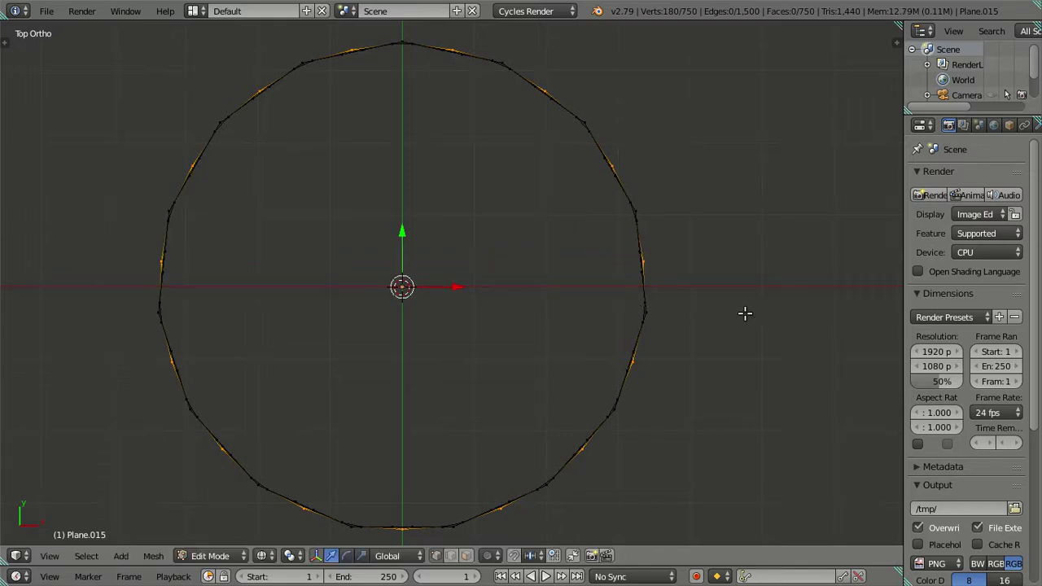
Step: Deselect all, return to Object Mode and orbit to see the cylinder's top opening
mouse_move(496, 406)
middle_down()
mouse_move(456, 346)
mouse_move(453, 296)
middle_up()
mouse_move(491, 314)
middle_down()
mouse_move(535, 337)
mouse_move(570, 304)
middle_up()
key(a)
key(Tab)
scroll(465, 322, down, 3)
mouse_move(466, 329)
middle_down()
mouse_move(460, 339)
mouse_move(619, 347)
mouse_move(755, 342)
mouse_move(746, 314)
mouse_move(668, 292)
mouse_move(423, 298)
mouse_move(486, 318)
mouse_move(521, 349)
mouse_move(575, 349)
middle_up()
Step: Frame the cylinder in front view and browse its existing materials
scroll(550, 371, up, 1)
key(KP_1)
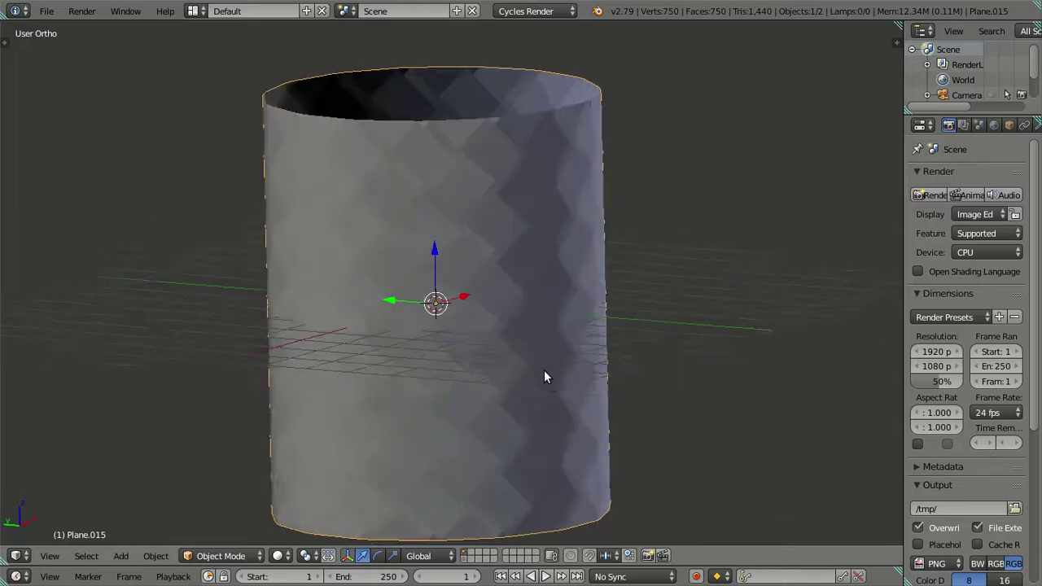
shift+middle_drag(516, 411, 581, 300)
scroll(526, 373, up, 3)
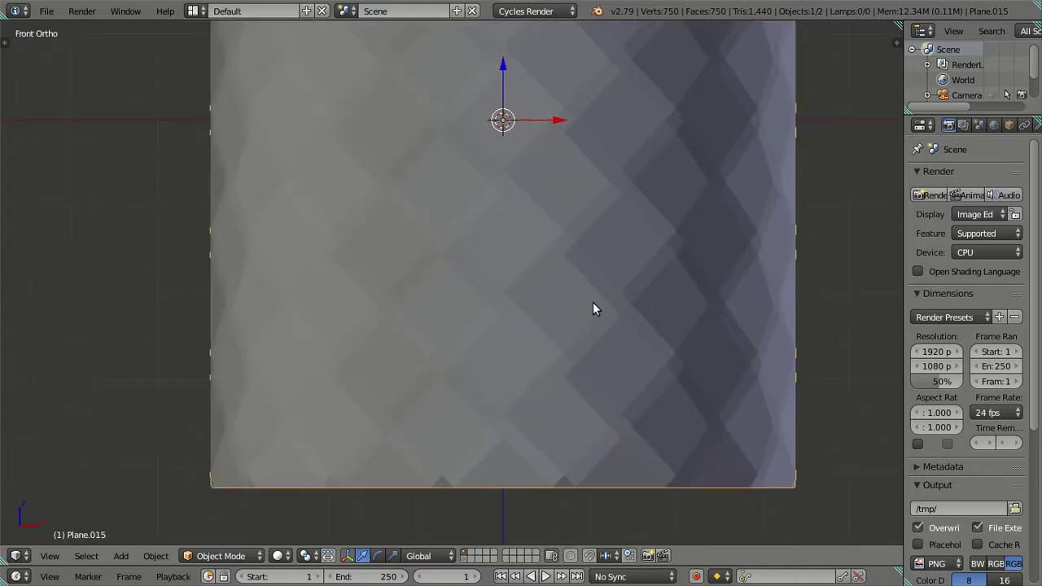
scroll(569, 287, down, 3)
scroll(996, 131, down, 2)
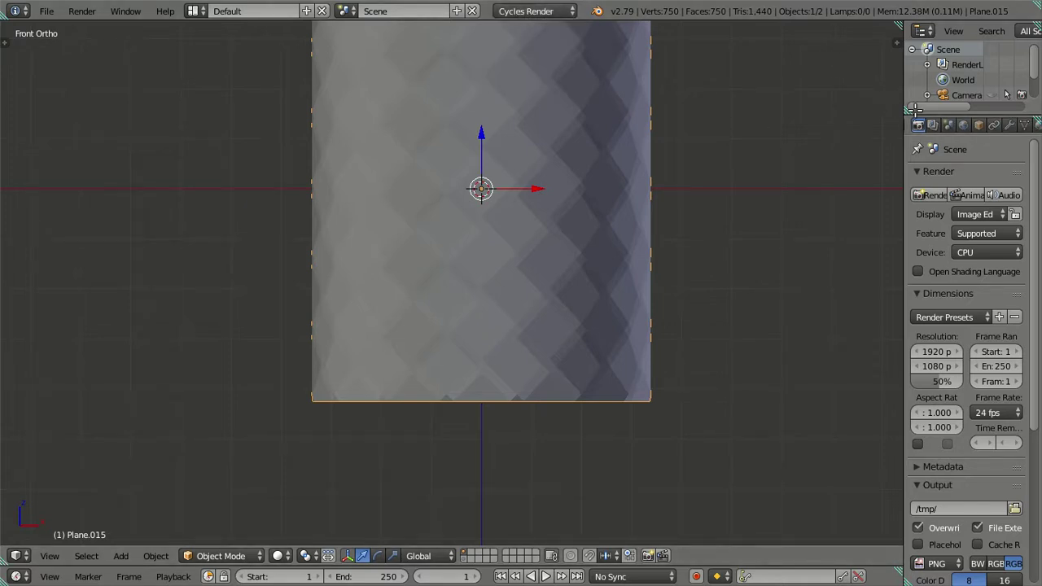
scroll(1013, 133, down, 2)
click(1008, 126)
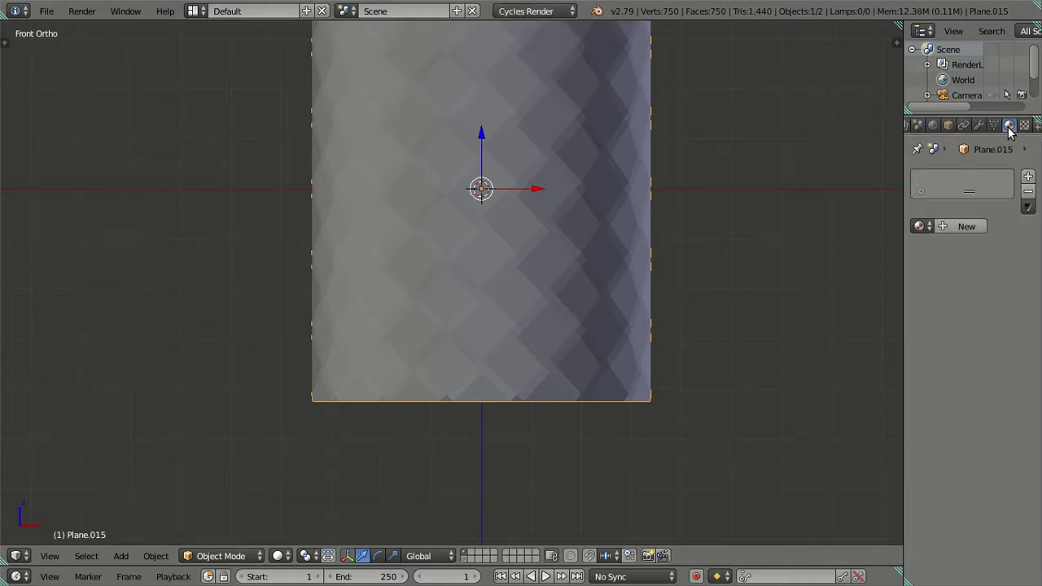
click(920, 226)
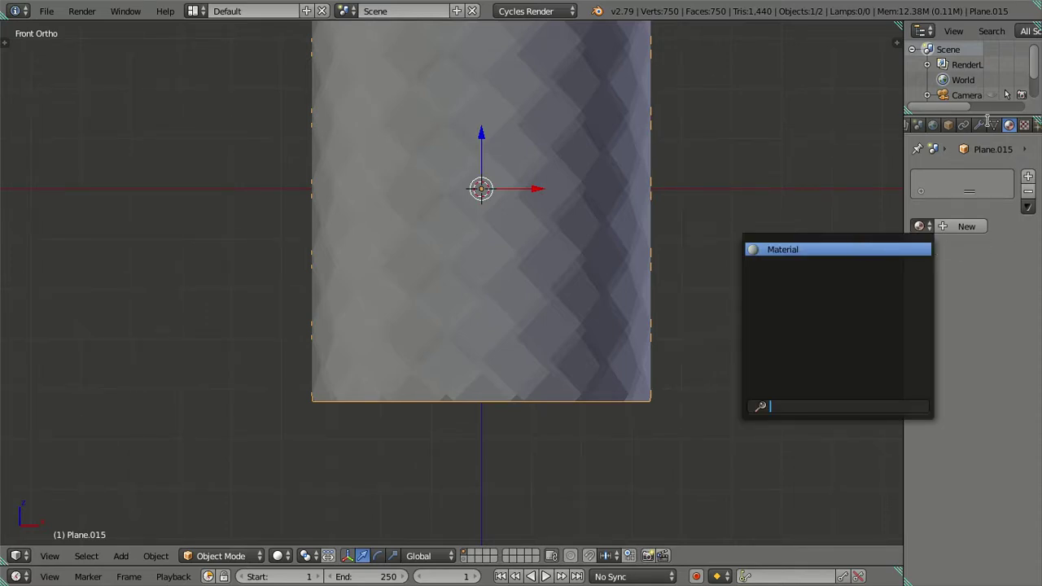
Step: Add a Subdivision Surface modifier and drop its viewport level to 0
click(979, 124)
click(952, 177)
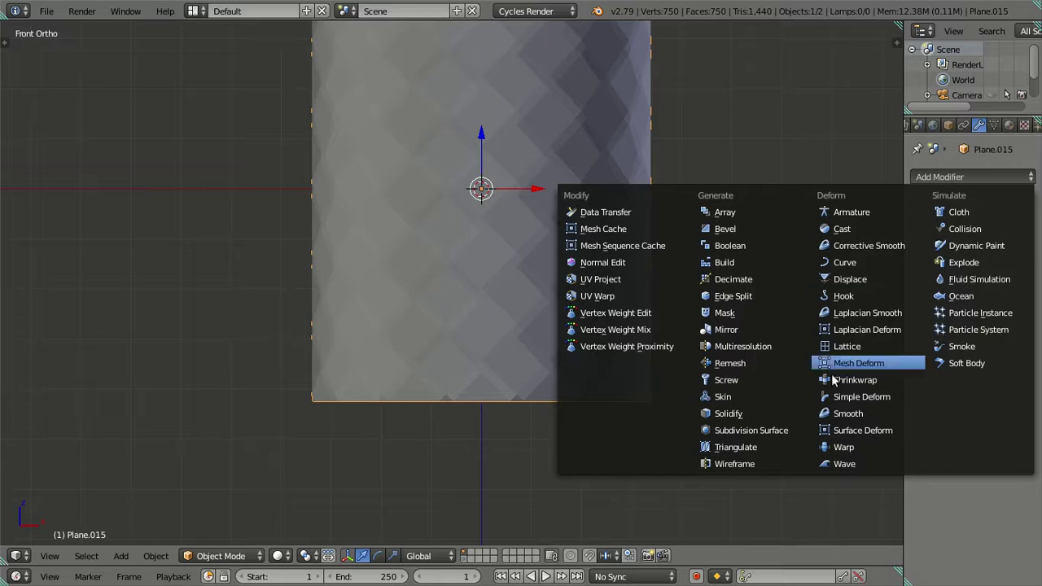
click(790, 430)
mouse_move(556, 212)
shift+middle_down()
mouse_move(516, 304)
mouse_move(521, 288)
shift+middle_up()
key(ctrl+0)
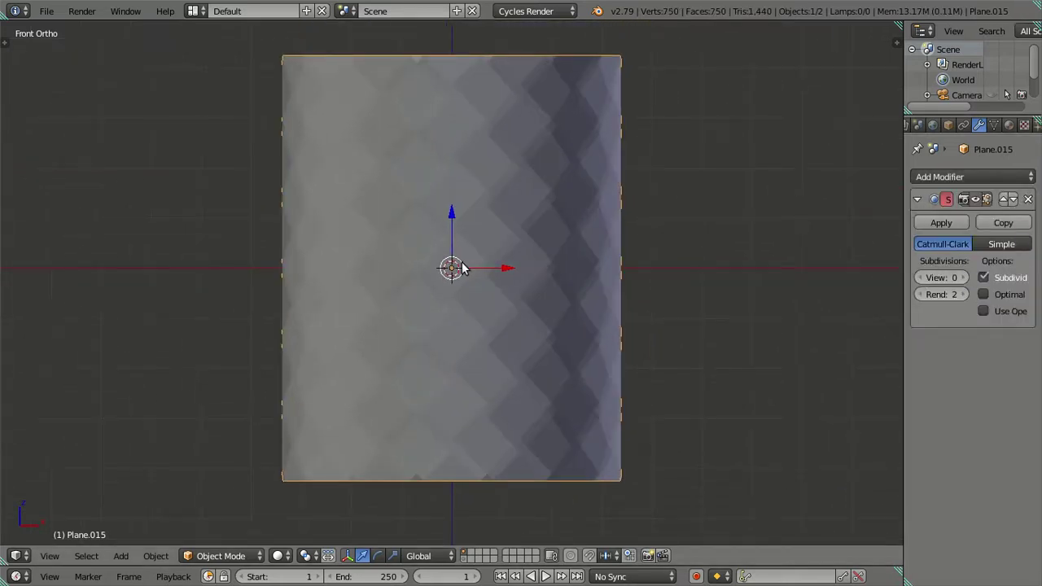
middle_drag(459, 268, 515, 264)
Step: Enter Edit Mode in face select mode and select all the cylinder's faces
key(Tab)
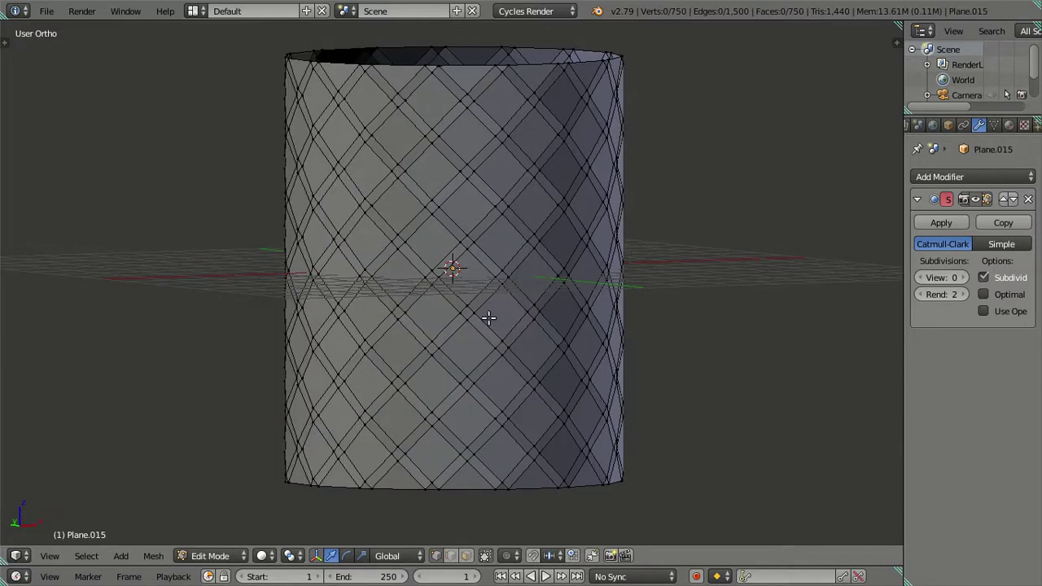
click(470, 556)
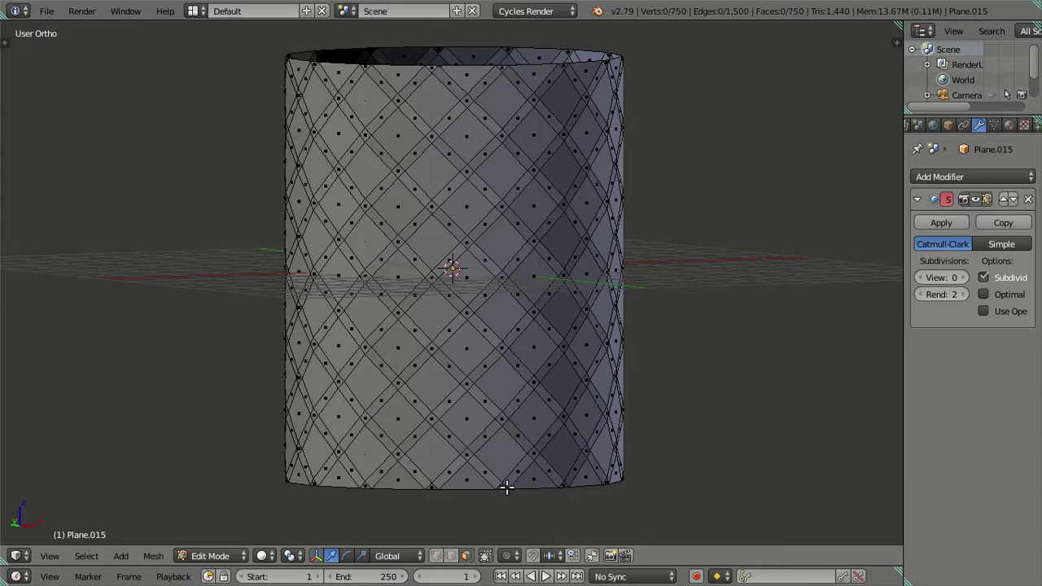
key(a)
key(a)
middle_drag(627, 360, 586, 326)
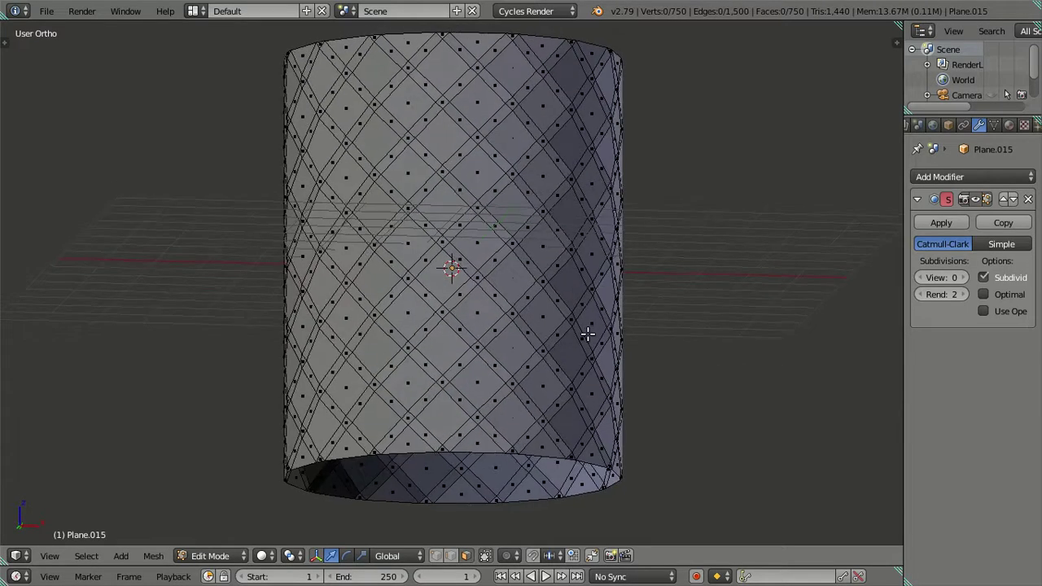
key(a)
scroll(468, 308, up, 1)
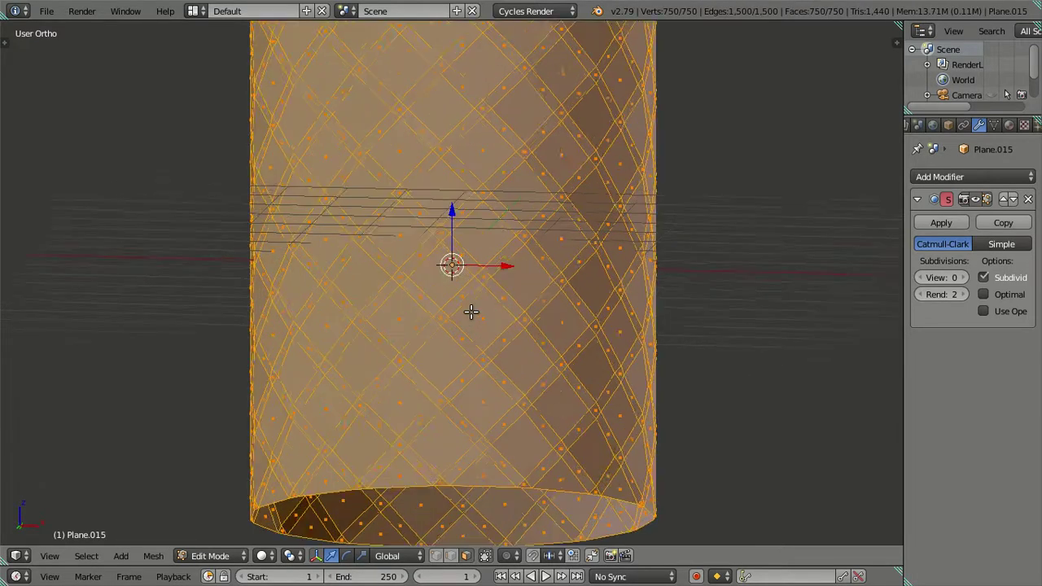
scroll(463, 318, up, 1)
Step: Deselect fifteen diagonal face loops on the visible front of the cylinder
alt+shift+right_click(441, 320)
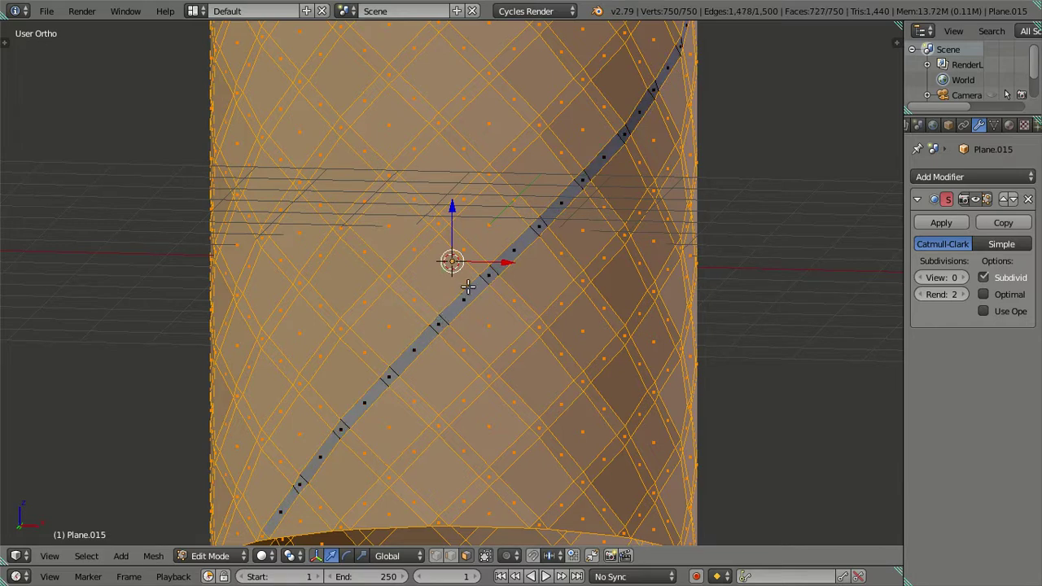
alt+shift+right_click(394, 270)
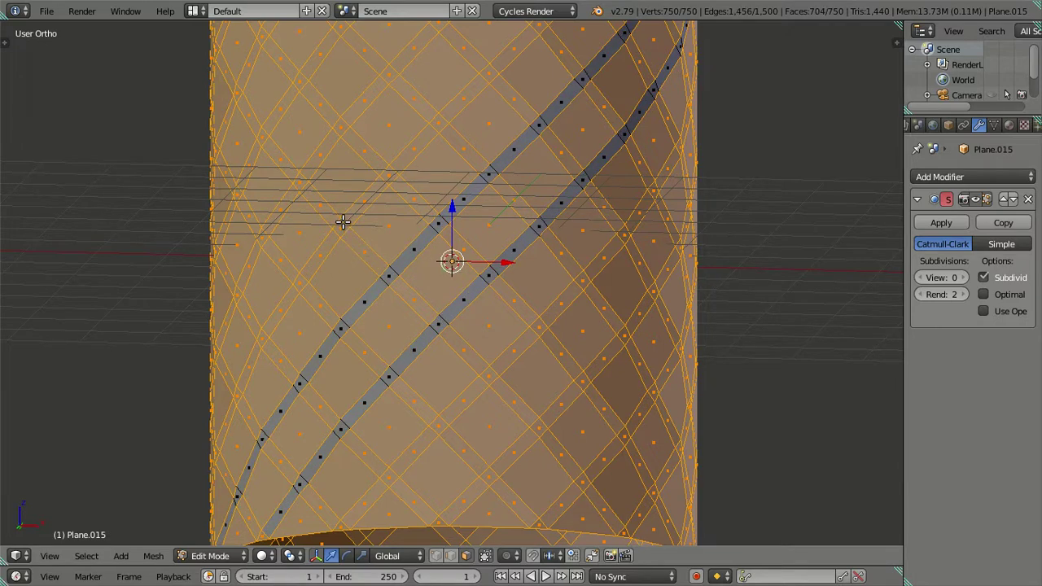
alt+shift+right_click(343, 221)
alt+shift+right_click(301, 175)
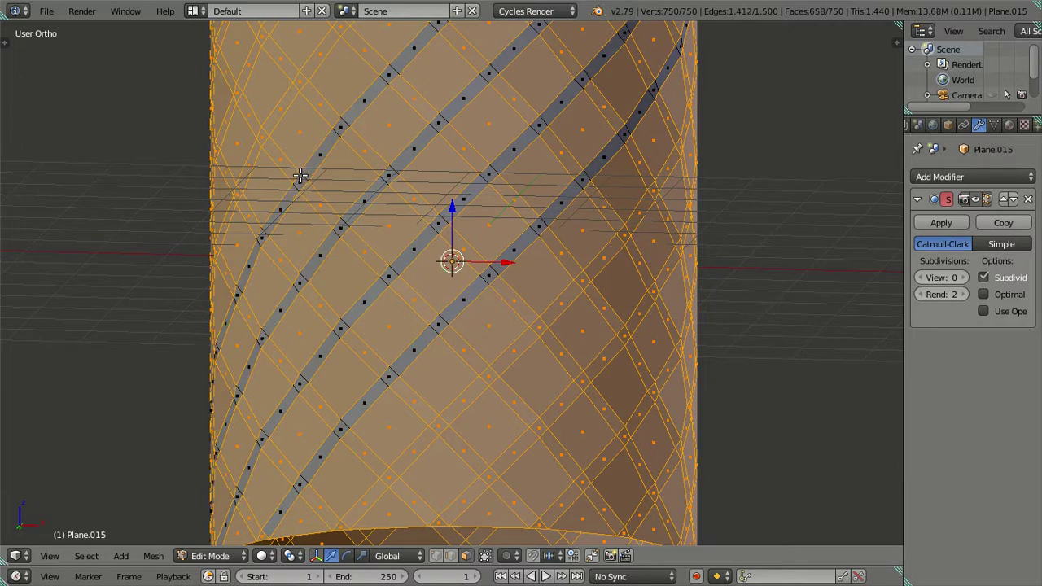
alt+shift+right_click(261, 129)
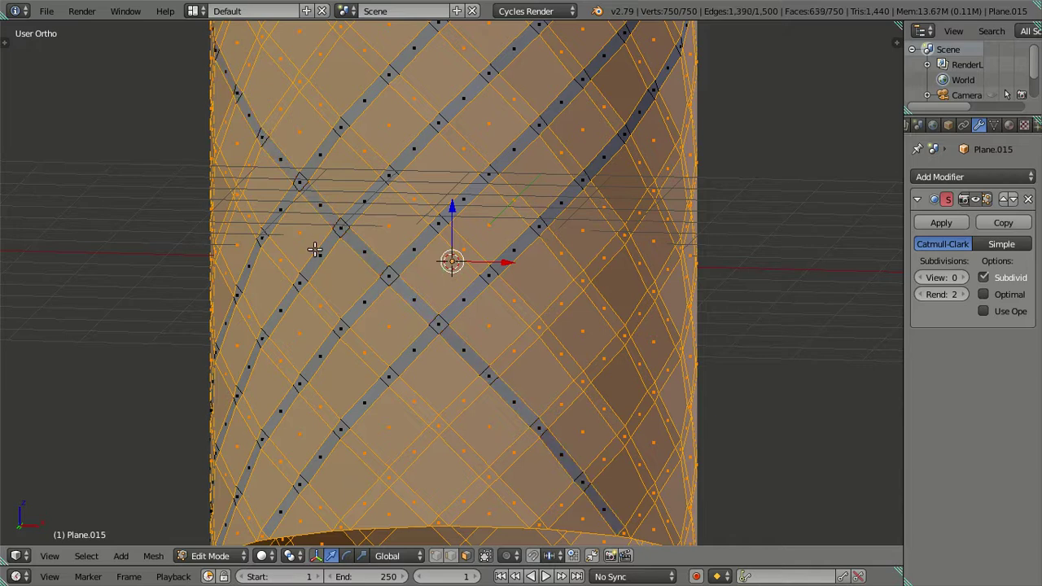
alt+shift+right_click(440, 420)
alt+shift+right_click(436, 419)
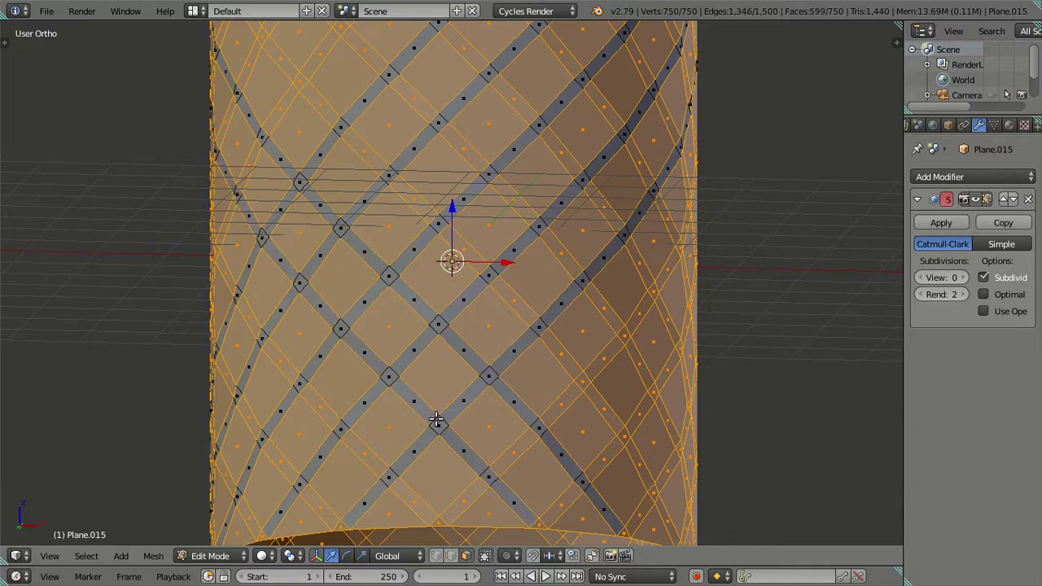
alt+shift+right_click(533, 317)
alt+shift+right_click(576, 273)
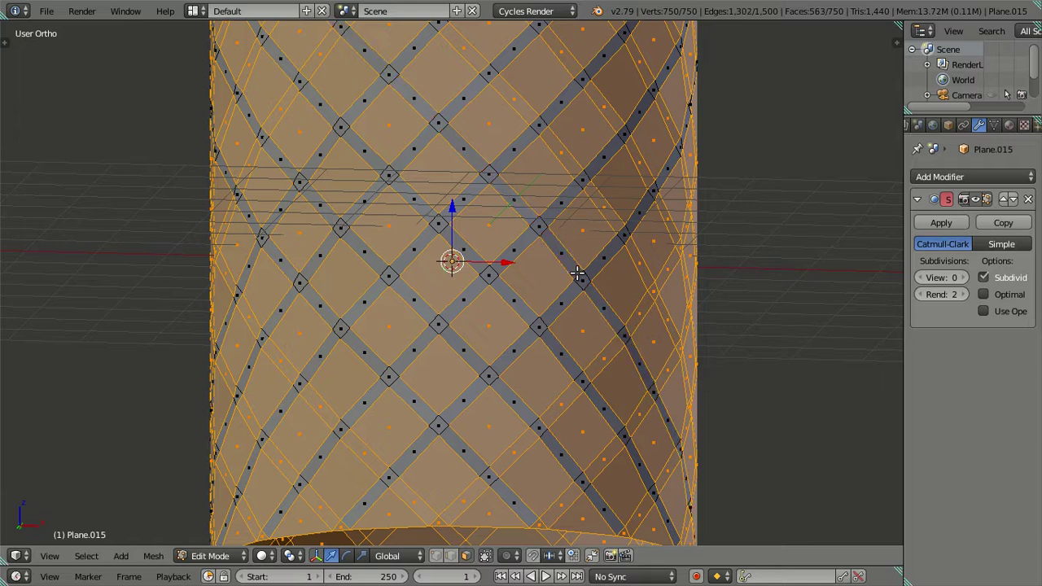
alt+shift+right_click(623, 228)
alt+shift+right_click(650, 184)
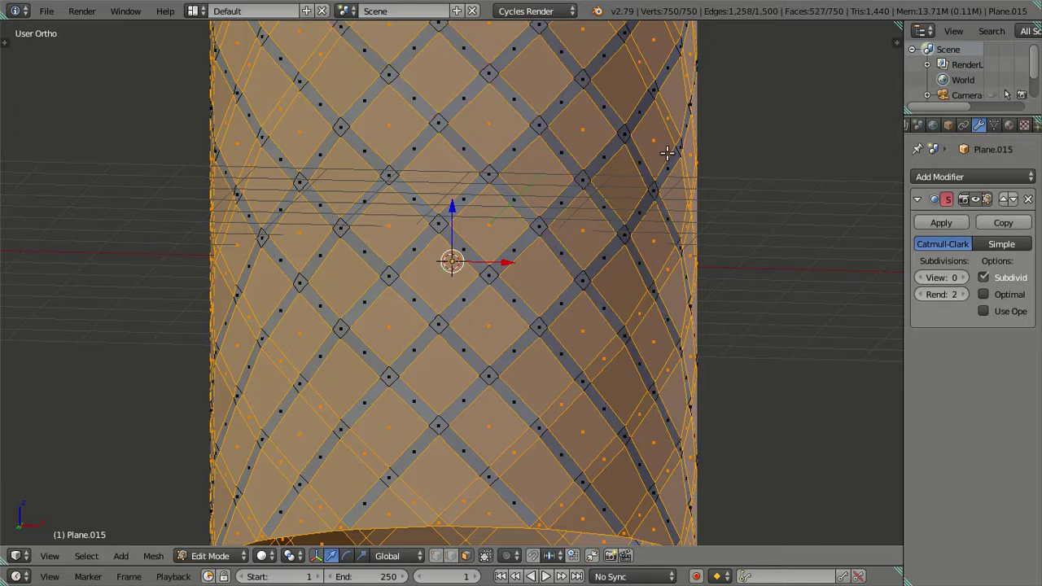
alt+shift+right_click(677, 140)
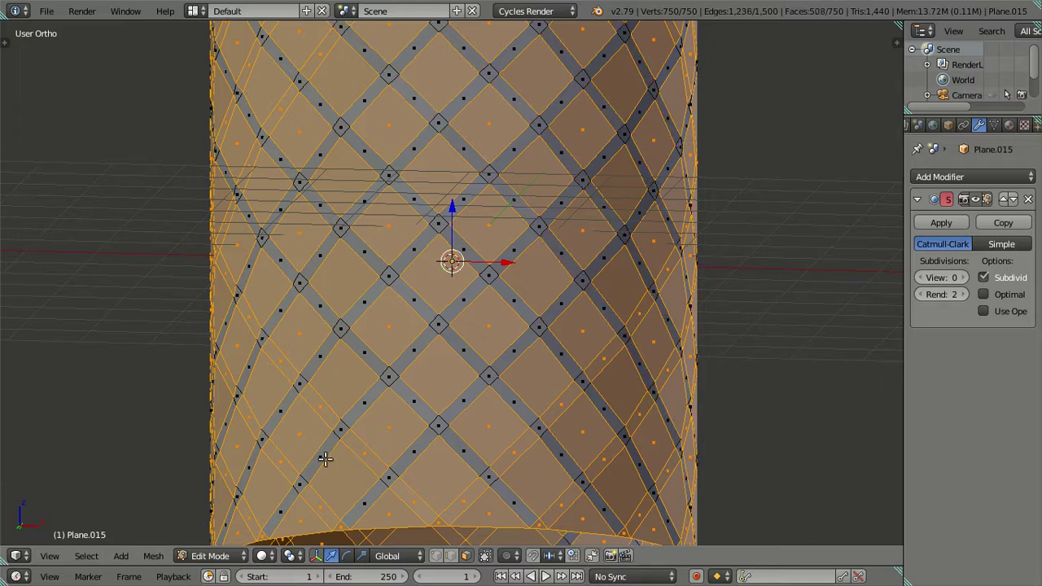
alt+shift+right_click(336, 426)
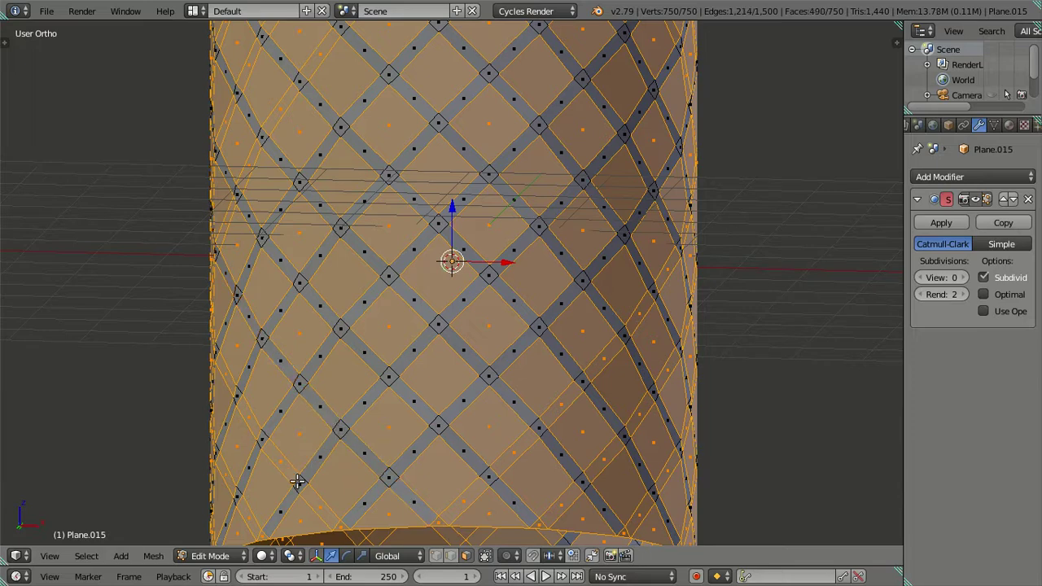
alt+shift+right_click(291, 488)
alt+shift+right_click(258, 531)
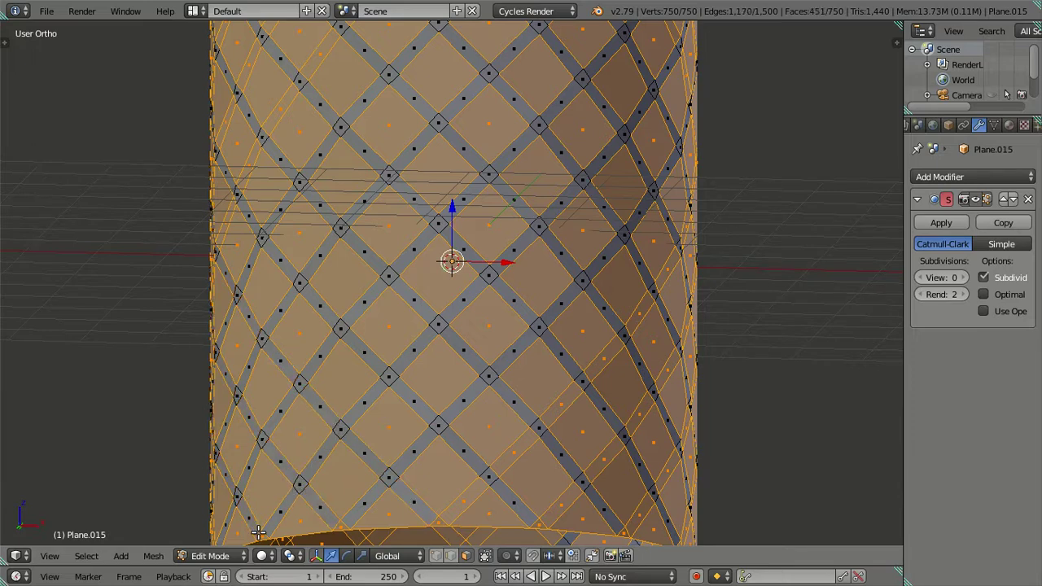
Step: On another side, deselect eleven more diagonal strips running in both directions
mouse_move(305, 464)
middle_down()
mouse_move(521, 448)
mouse_move(577, 459)
middle_up()
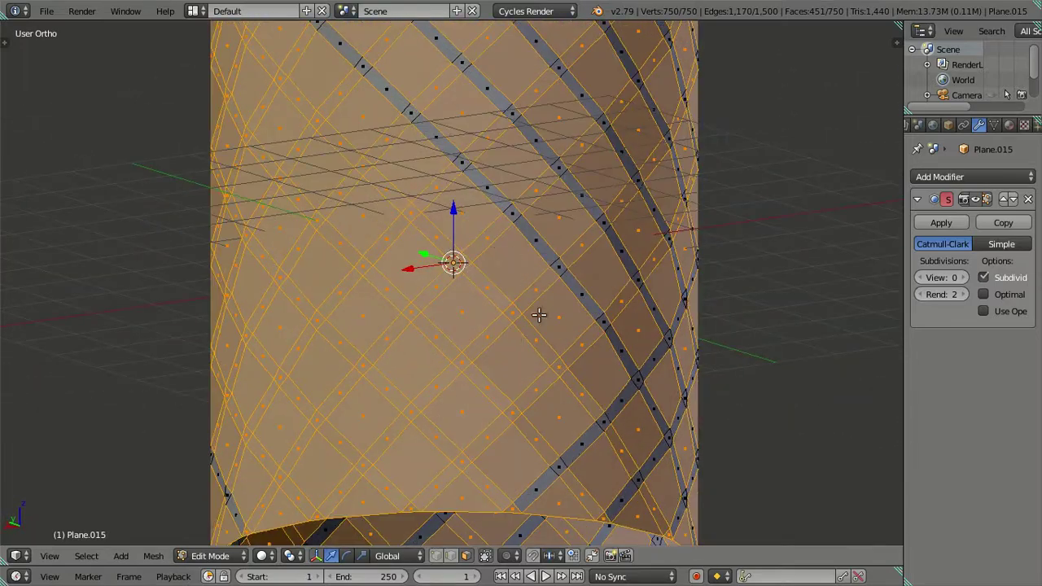
alt+shift+right_click(555, 359)
alt+shift+right_click(497, 416)
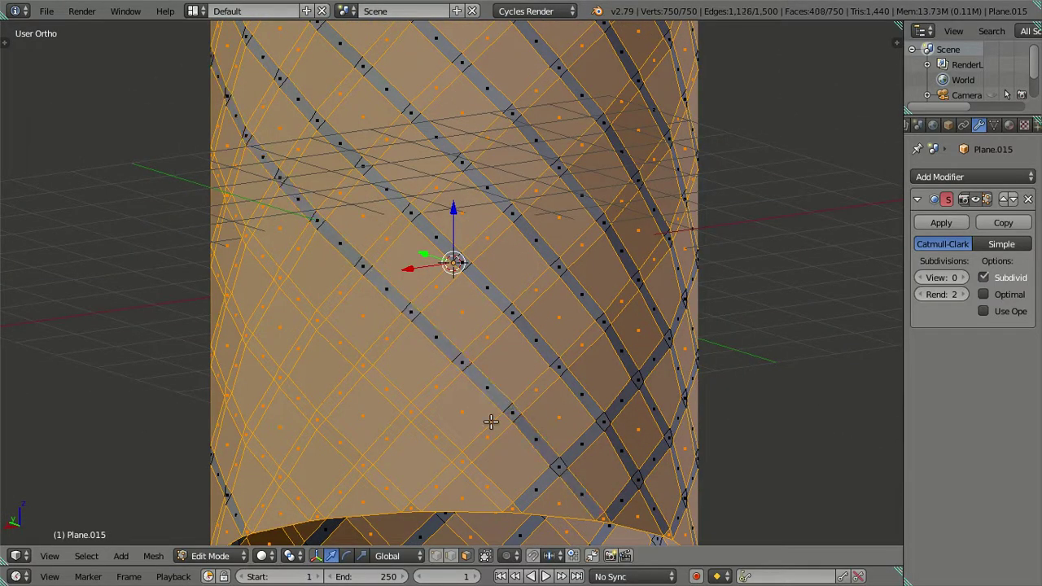
alt+shift+right_click(409, 455)
alt+shift+right_click(367, 470)
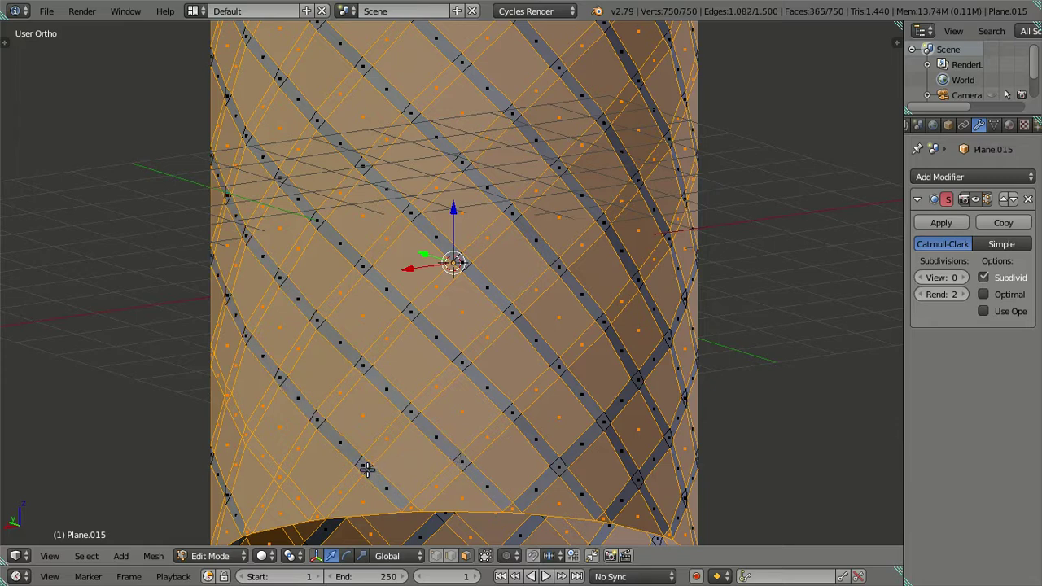
alt+shift+right_click(284, 482)
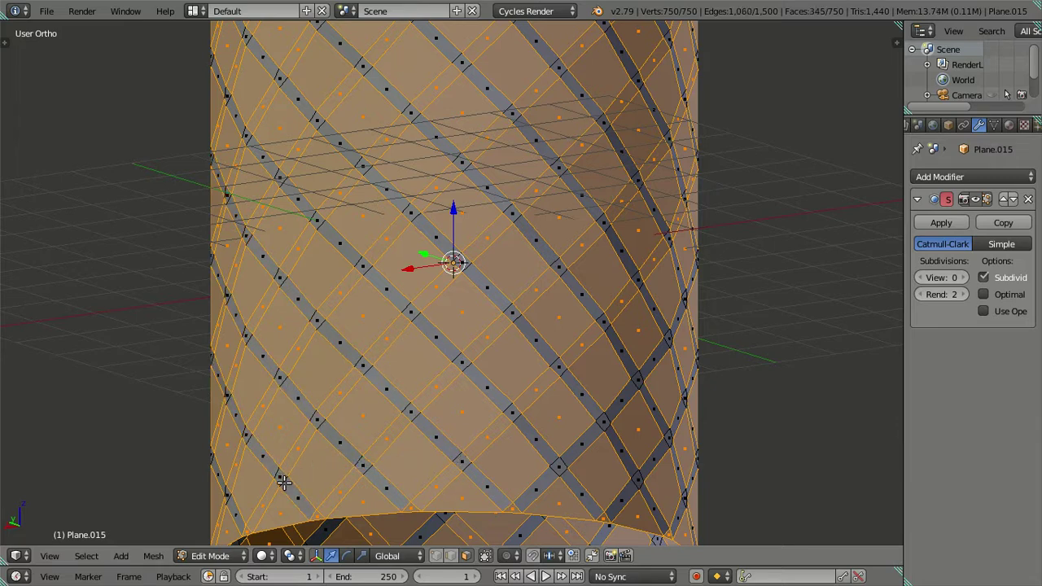
alt+shift+right_click(320, 415)
alt+shift+right_click(416, 409)
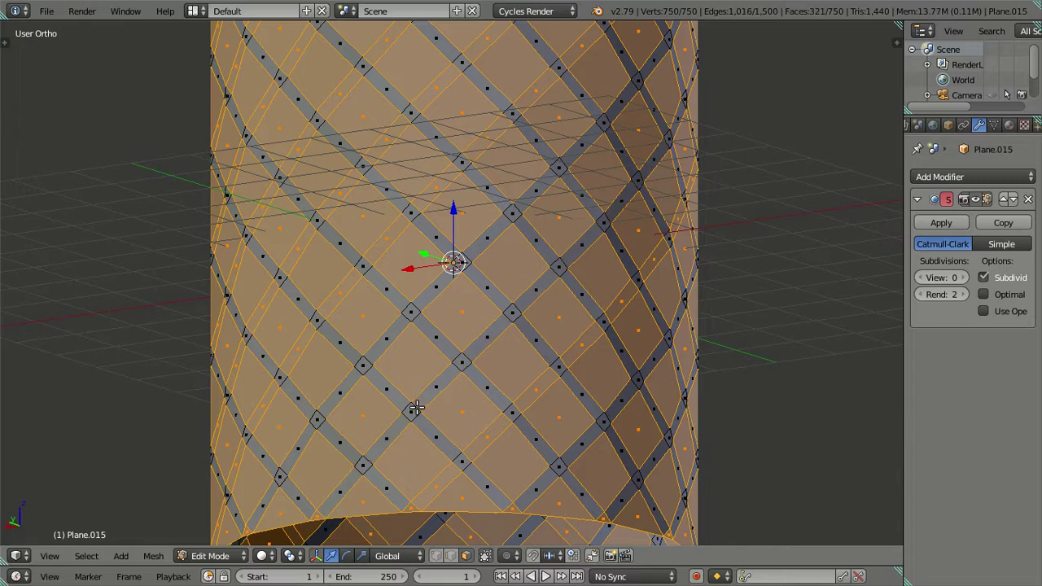
alt+shift+right_click(516, 407)
alt+shift+right_click(366, 261)
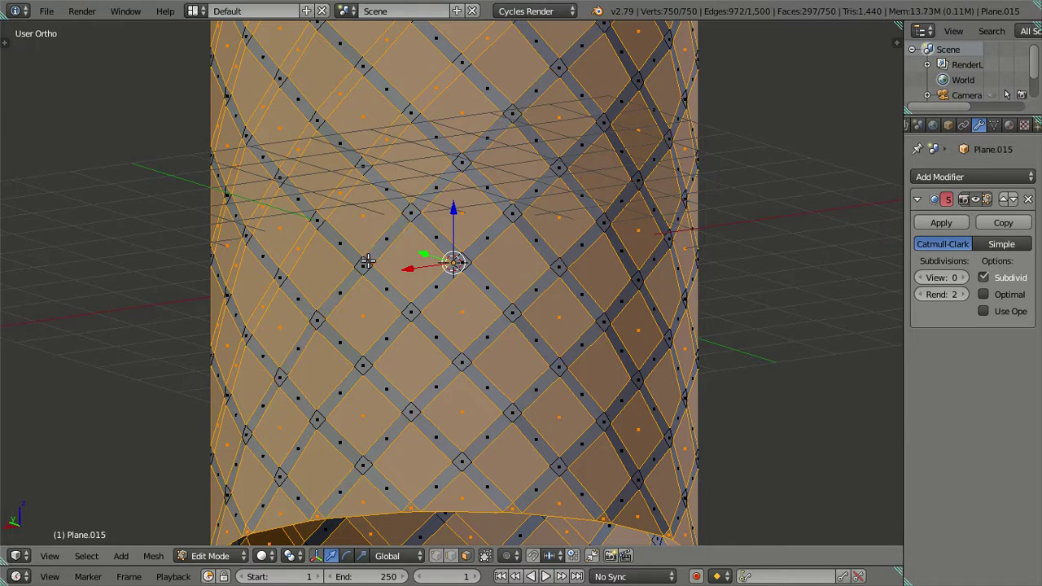
alt+shift+right_click(316, 208)
alt+shift+right_click(280, 169)
Step: From a level side view, deselect the last four up-right strips
mouse_move(280, 169)
middle_down()
mouse_move(366, 198)
mouse_move(440, 352)
middle_up()
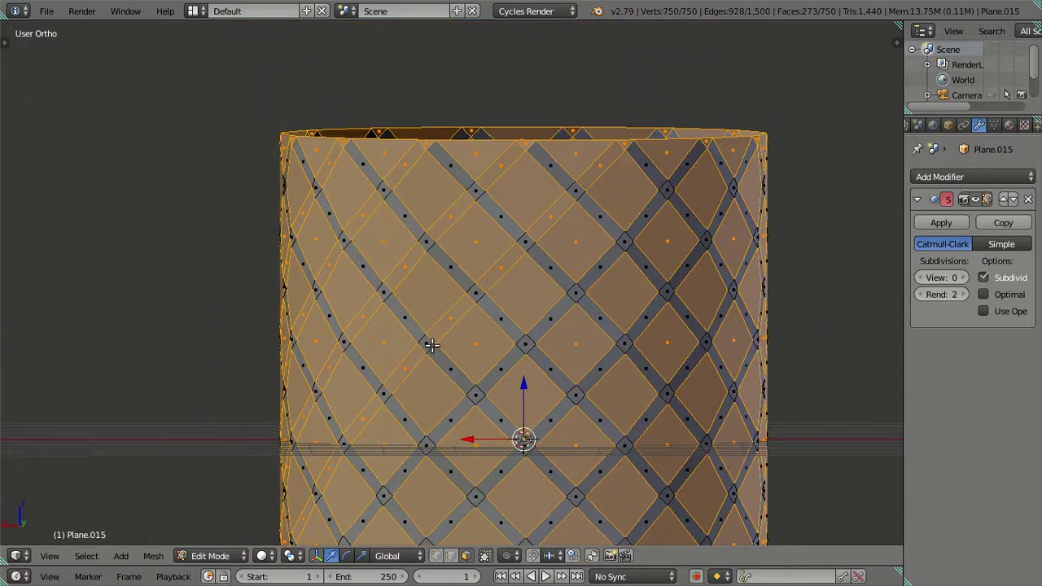
alt+shift+right_click(429, 341)
alt+shift+right_click(388, 285)
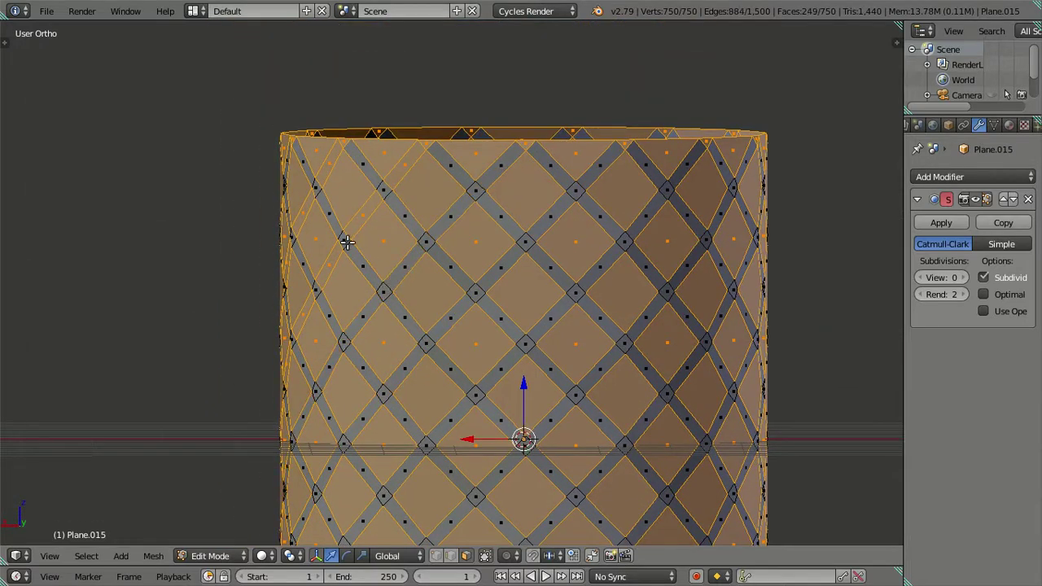
alt+shift+right_click(346, 235)
alt+shift+right_click(319, 183)
mouse_move(321, 233)
middle_down()
mouse_move(484, 213)
mouse_move(506, 280)
middle_up()
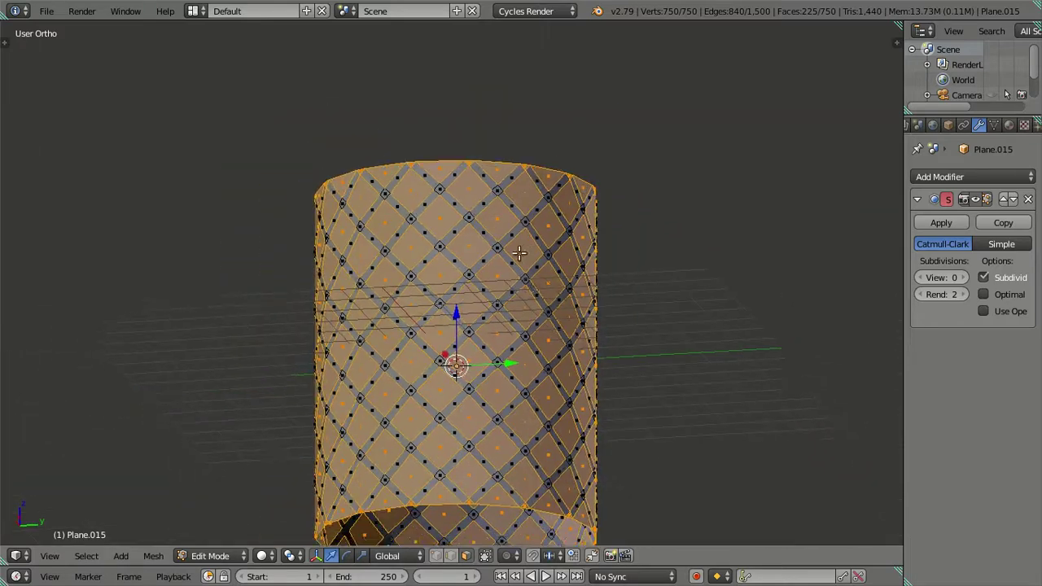
Step: In front wireframe view, circle-deselect the partial faces along the bottom edge
key(KP_1)
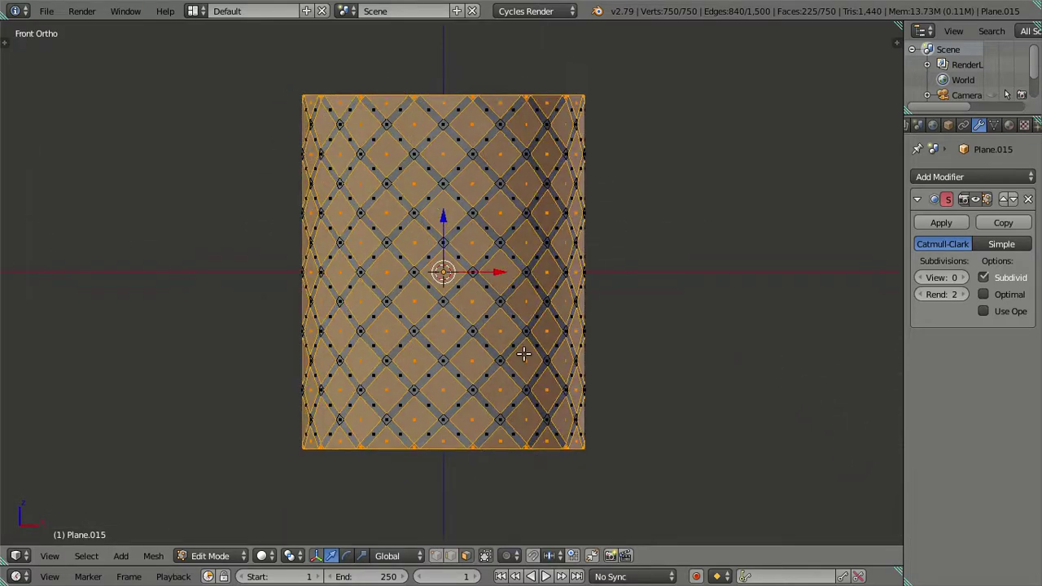
scroll(526, 349, up, 2)
scroll(521, 366, up, 1)
key(z)
scroll(494, 276, up, 1)
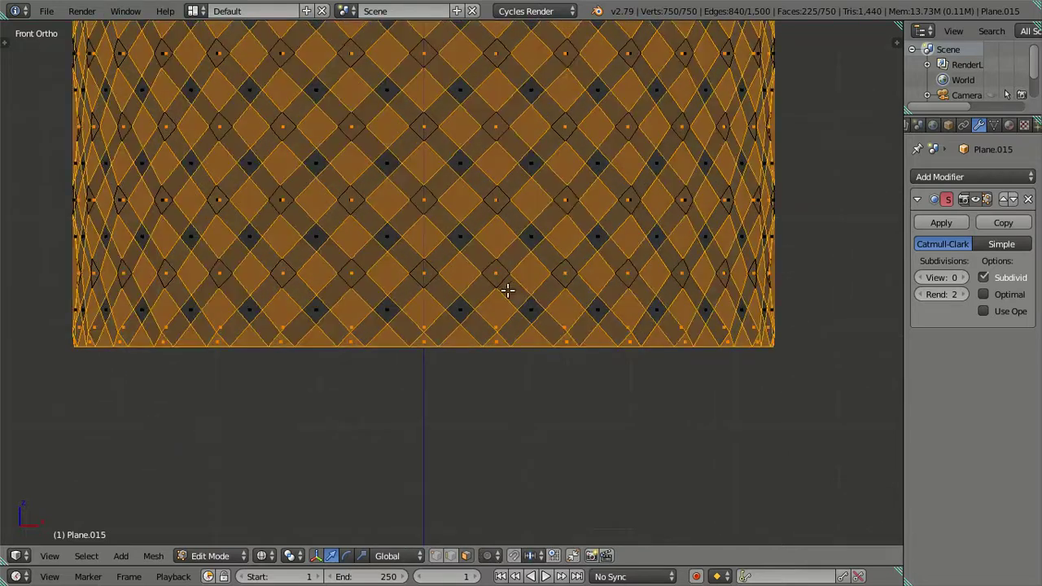
key(c)
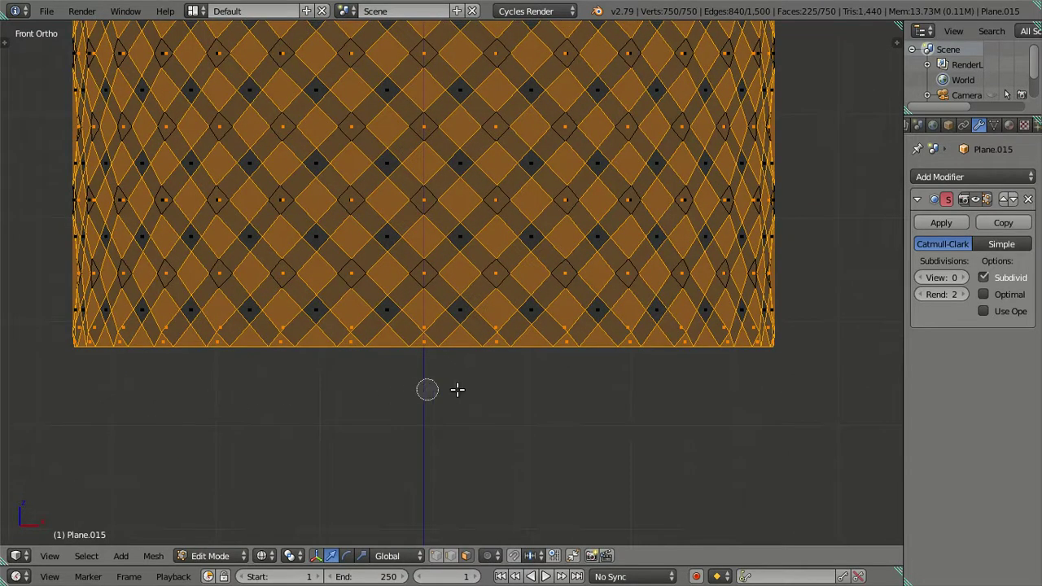
middle_drag(773, 348, 69, 347)
Step: Circle-deselect the partial faces along the top edge
scroll(477, 354, down, 3)
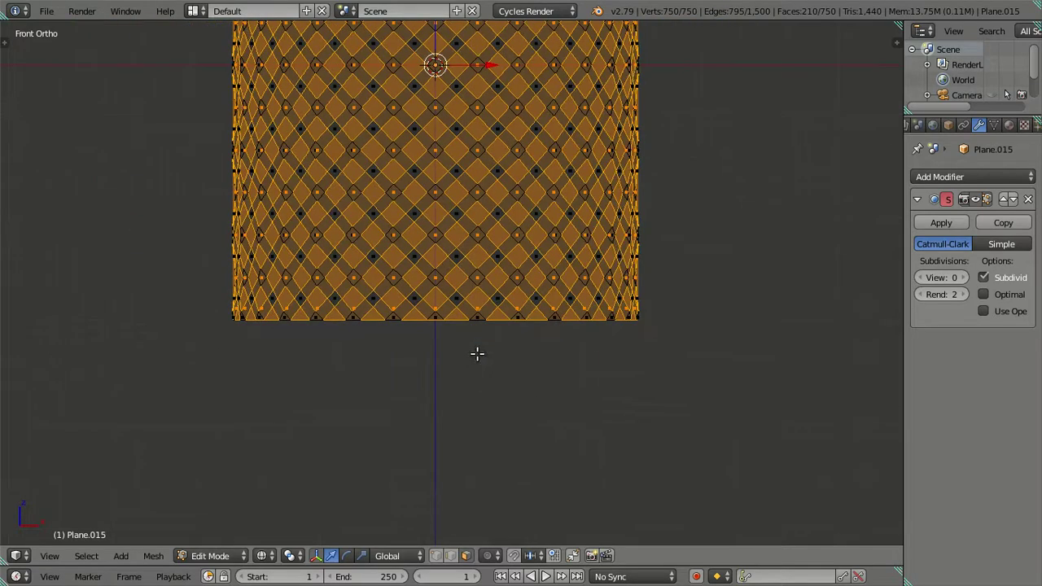
shift+scroll(477, 353, up, 3)
shift+scroll(516, 344, up, 2)
scroll(515, 345, up, 3)
ctrl+scroll(570, 321, up, 2)
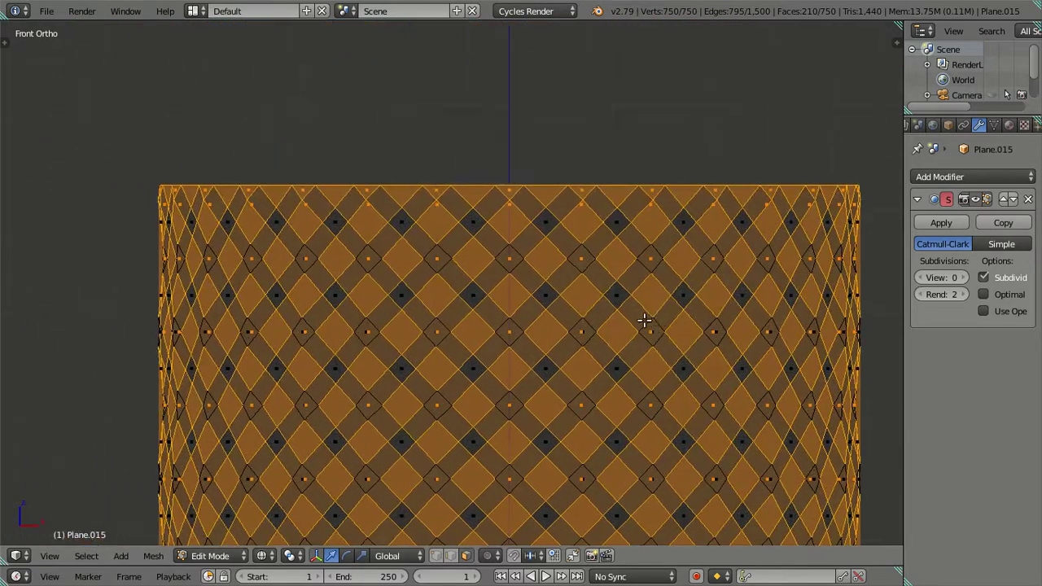
scroll(664, 314, up, 1)
ctrl+scroll(679, 307, down, 1)
scroll(757, 173, up, 2)
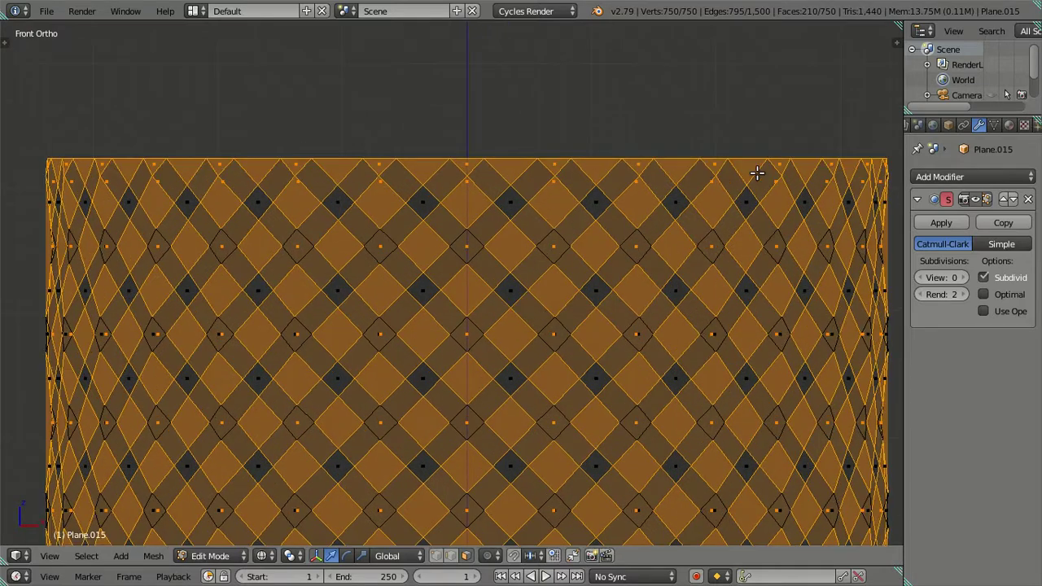
key(c)
middle_drag(46, 156, 880, 157)
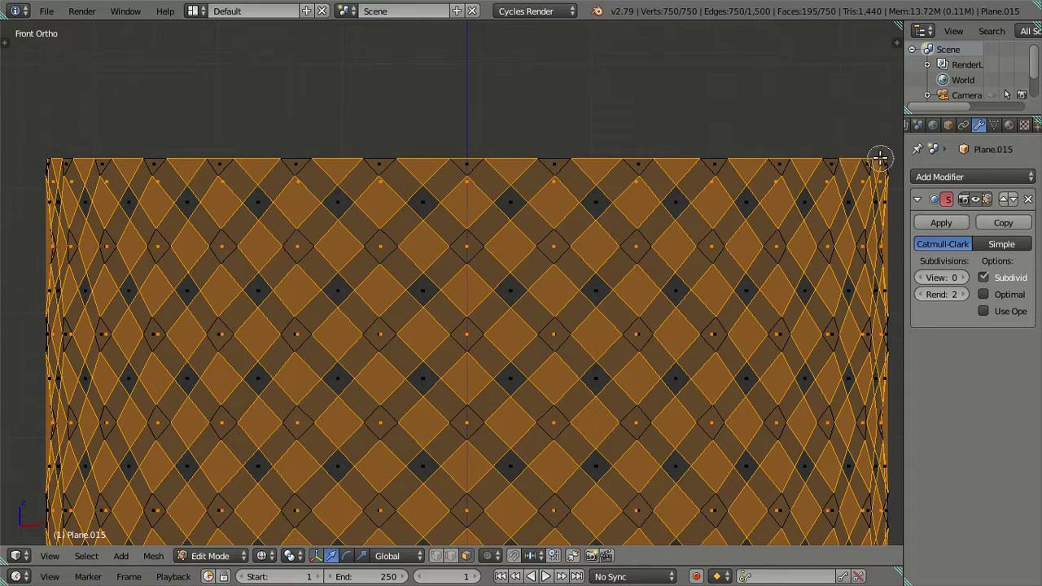
right_click(879, 157)
Step: Orbit above the cylinder to check the 195 selected diamond panels
scroll(730, 166, down, 2)
scroll(639, 217, down, 2)
scroll(640, 305, down, 4)
shift+scroll(598, 261, down, 3)
mouse_move(597, 262)
middle_down()
mouse_move(459, 335)
mouse_move(442, 328)
mouse_move(544, 305)
mouse_move(642, 359)
mouse_move(534, 342)
middle_up()
scroll(461, 339, up, 2)
scroll(638, 327, up, 2)
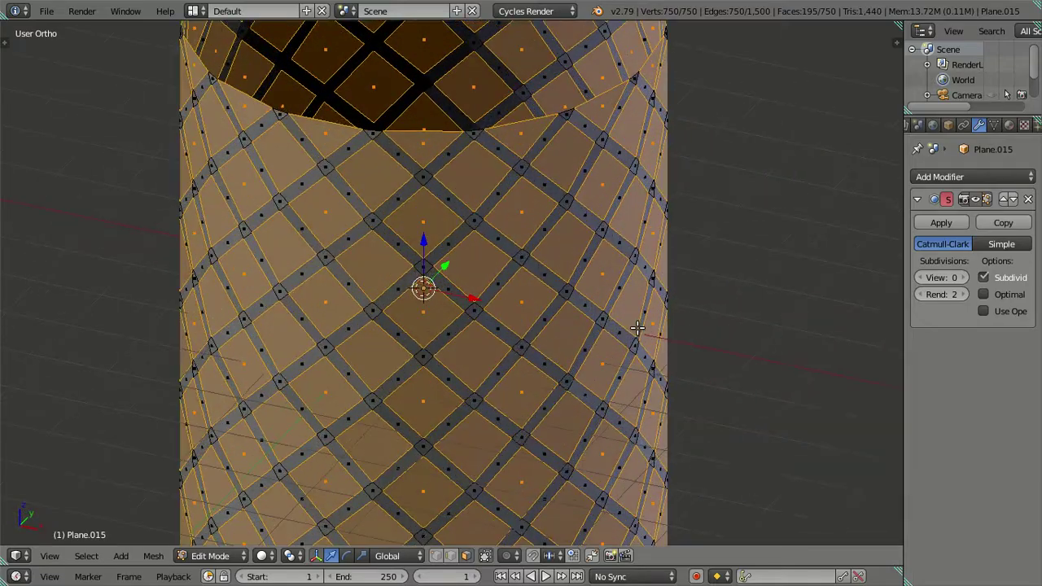
Step: Extrude the diamond panels in place and scale them 0.98 along X
scroll(639, 326, up, 1)
middle_drag(642, 323, 701, 337)
key(e)
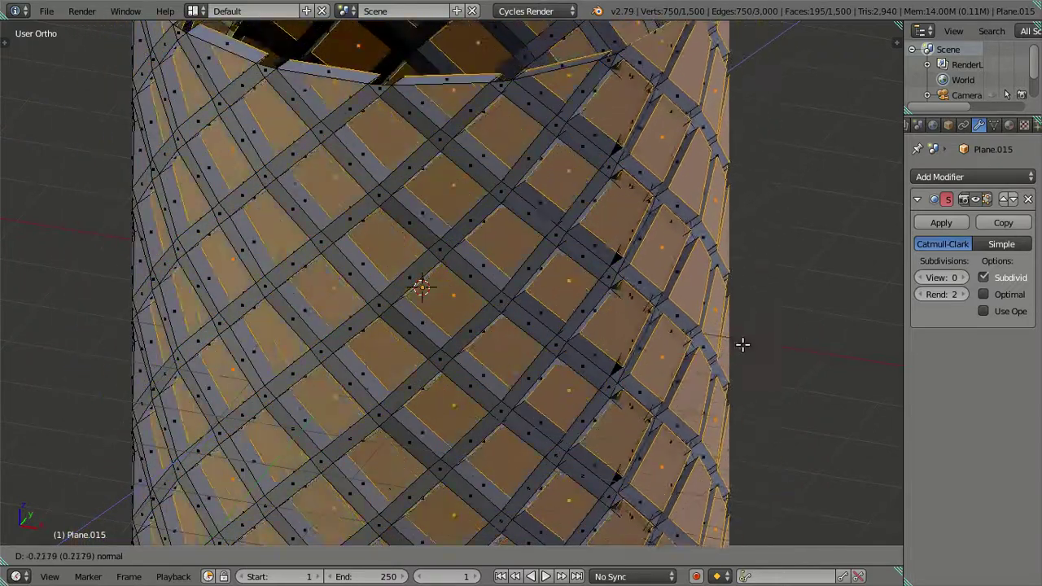
key(s)
key(x)
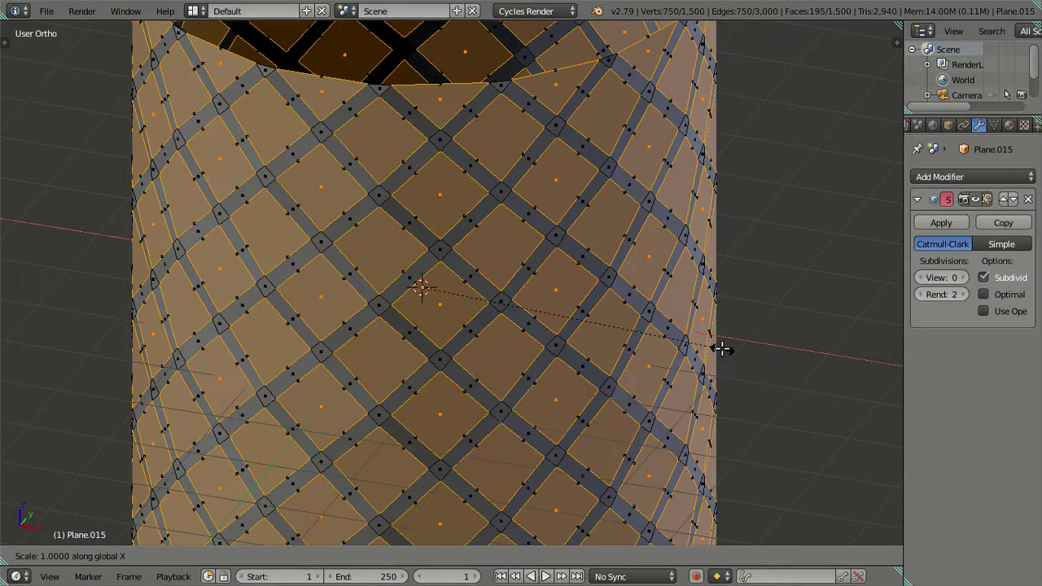
text(.98)
key(Return)
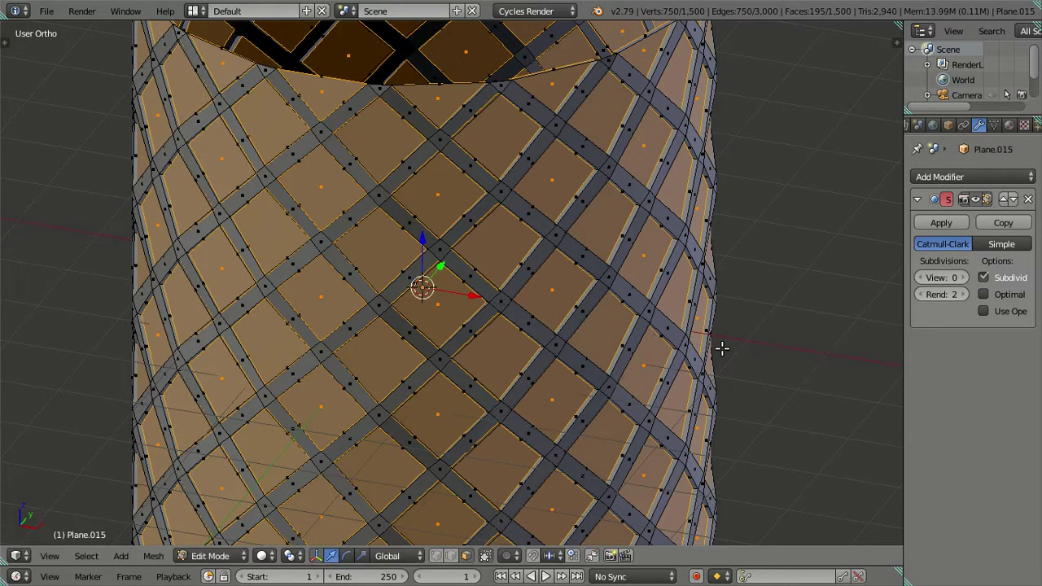
Step: Scale the new panels 0.98 along Y and check the resize values
text(sy)
text(.98)
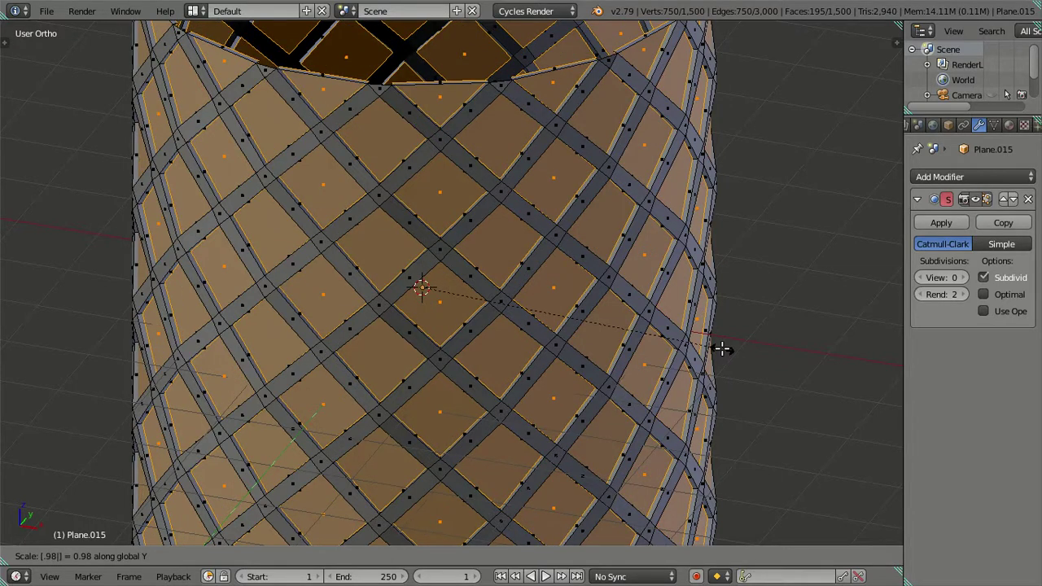
key(Return)
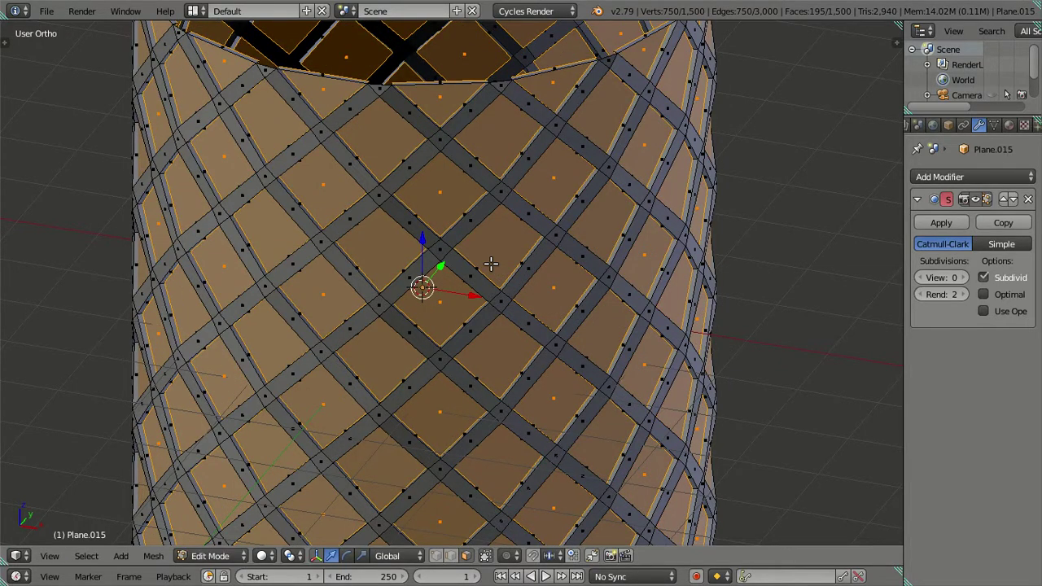
key(t)
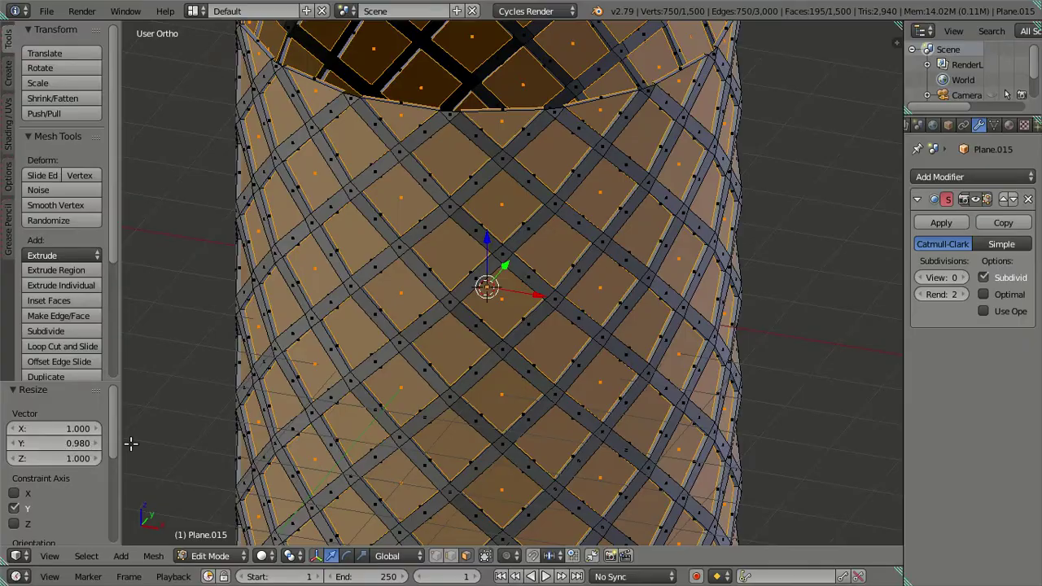
key(t)
scroll(534, 262, down, 3)
mouse_move(534, 262)
middle_down()
mouse_move(564, 323)
mouse_move(600, 332)
mouse_move(635, 310)
mouse_move(684, 203)
mouse_move(530, 233)
mouse_move(515, 261)
mouse_move(507, 211)
middle_up()
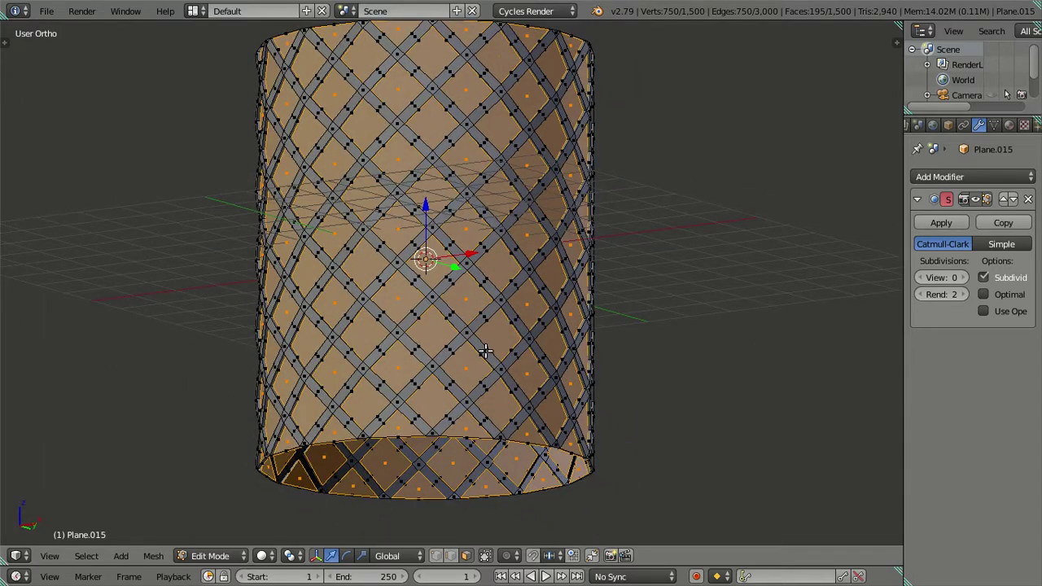
Step: Zoom and orbit to inspect the vase's bottom and top openings
scroll(503, 380, up, 2)
scroll(481, 361, up, 2)
mouse_move(481, 361)
middle_down()
mouse_move(493, 276)
mouse_move(510, 305)
mouse_move(479, 343)
middle_up()
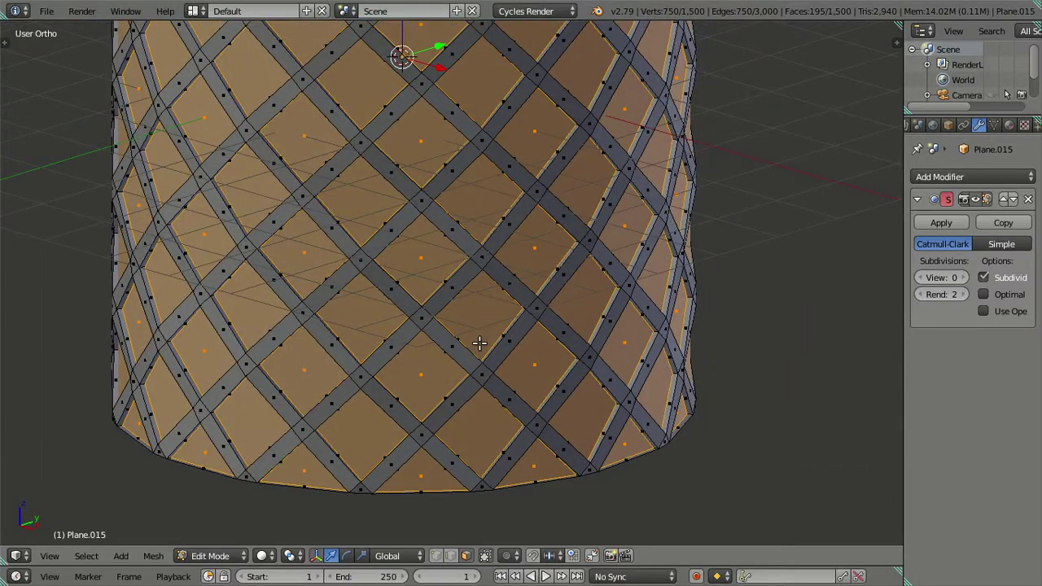
scroll(479, 343, down, 1)
scroll(477, 344, down, 1)
scroll(470, 341, down, 2)
mouse_move(472, 295)
middle_down()
mouse_move(502, 401)
mouse_move(413, 360)
middle_up()
scroll(502, 401, up, 1)
Step: Deselect all, abandon a trial loop cut, and preview the vase at viewport subdivision 2
key(a)
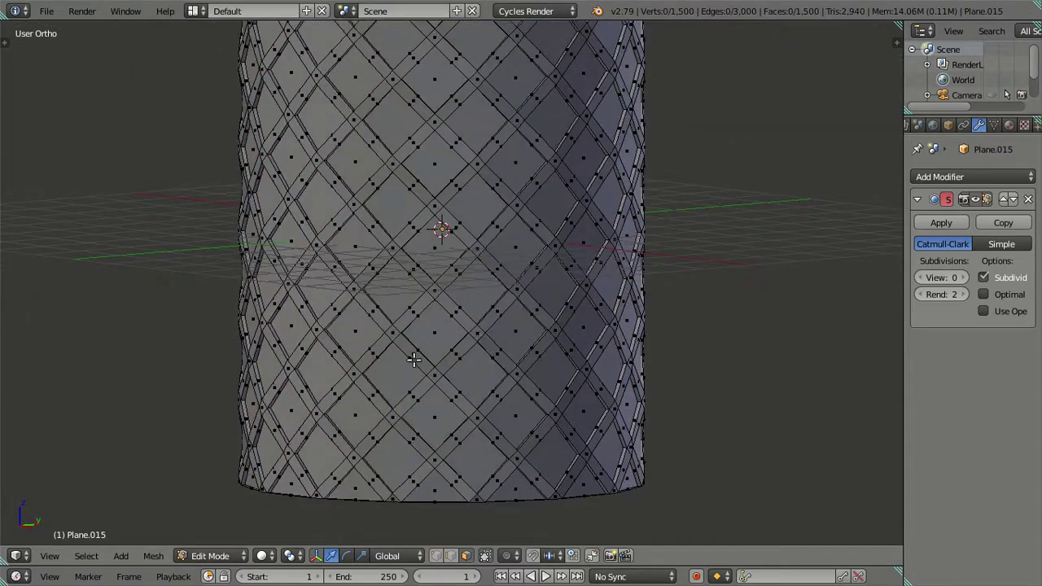
key(ctrl+r)
scroll(409, 364, up, 1)
key(Escape)
key(Tab)
drag(936, 277, 953, 278)
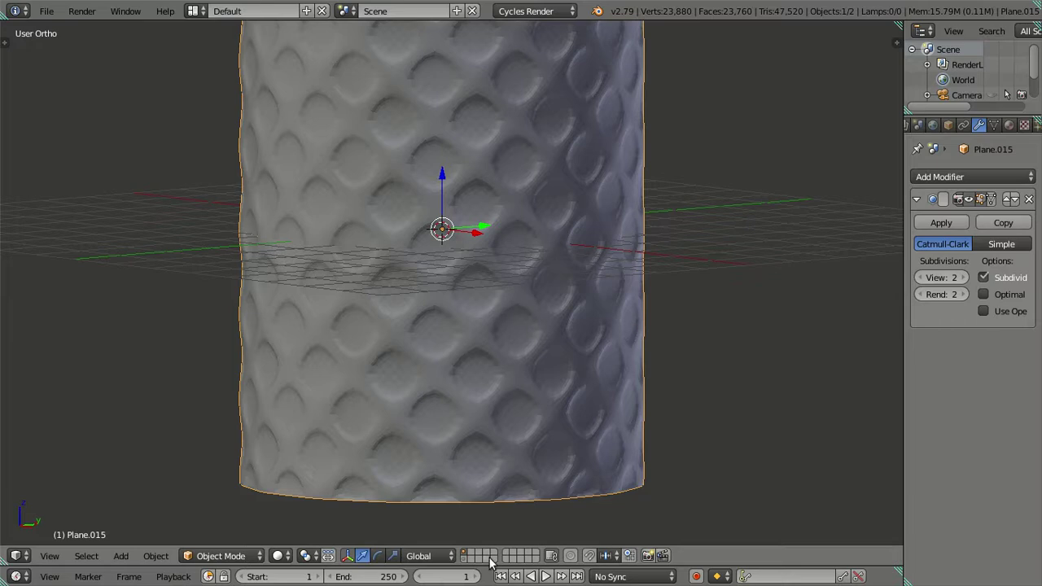
key(Tab)
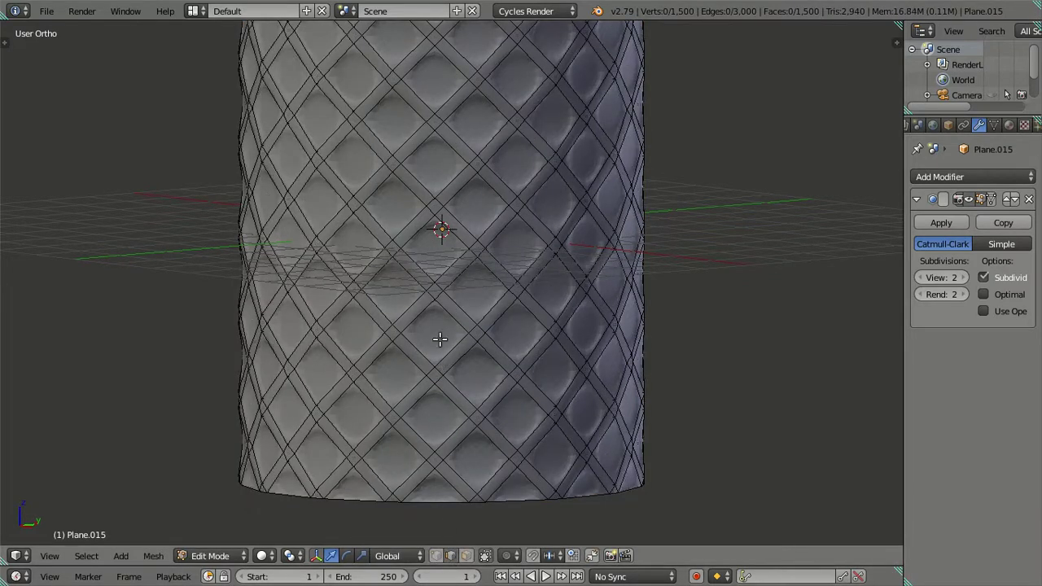
Step: Add two-loop cuts along the first diagonal lattice strips
key(ctrl+r)
scroll(444, 311, up, 1)
click(444, 311)
key(ctrl+r)
click(413, 275)
key(ctrl+r)
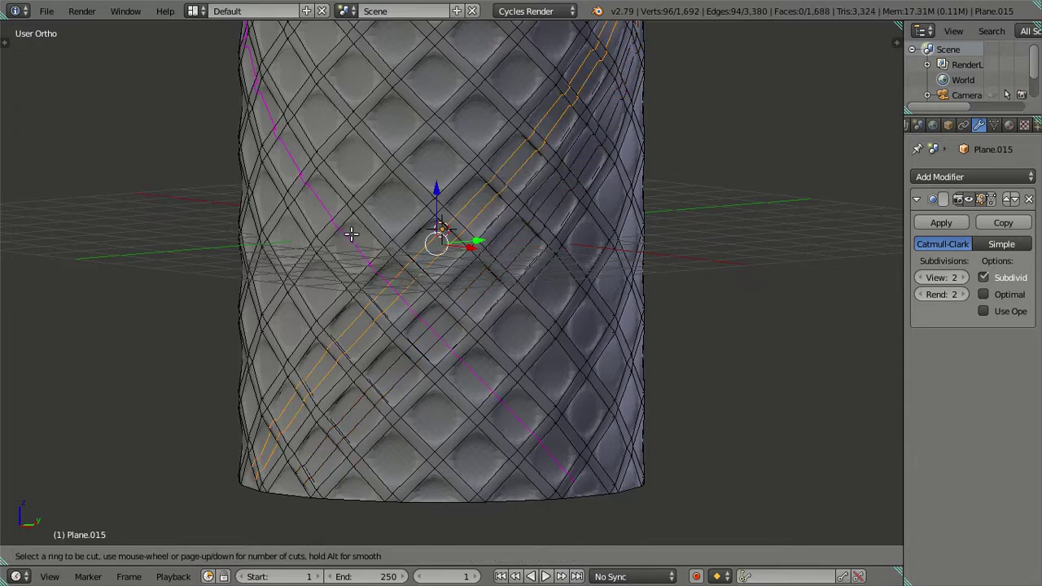
click(365, 228)
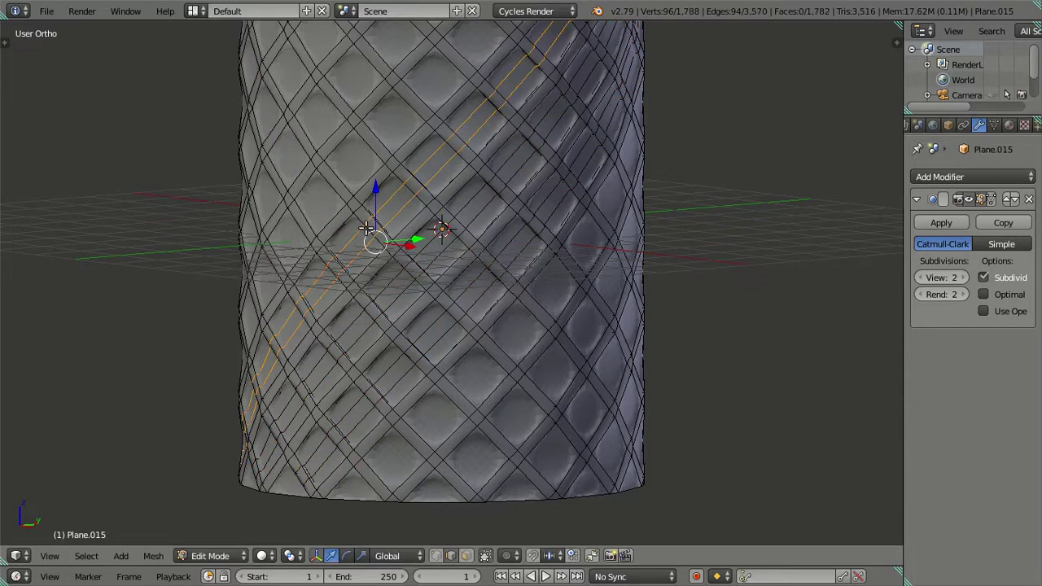
Step: Add more two-loop cuts on the lower-right strips, sliding the last loops rightward
key(ctrl+r)
scroll(482, 350, up, 1)
click(481, 350)
key(ctrl+r)
scroll(522, 397, up, 1)
click(525, 398)
key(ctrl+r)
scroll(568, 435, up, 1)
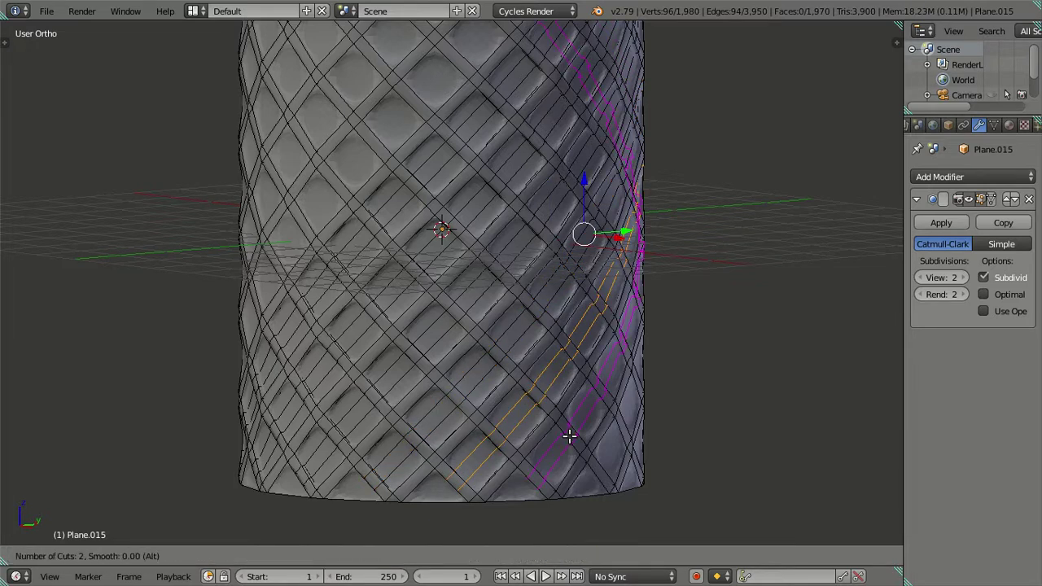
drag(568, 435, 442, 277)
Step: Cut paired edge loops along the left-side strips and the strips near the vase top
key(ctrl+r)
click(332, 175)
key(ctrl+r)
click(302, 135)
mouse_move(318, 158)
shift+middle_down()
mouse_move(402, 366)
mouse_move(425, 323)
shift+middle_up()
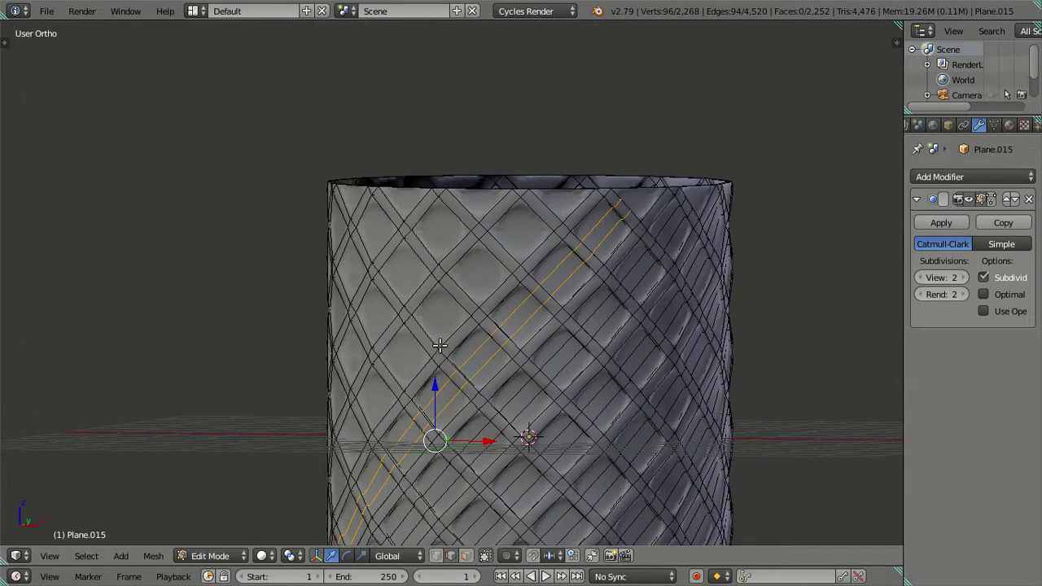
key(ctrl+r)
click(423, 332)
click(415, 324)
key(ctrl+r)
click(396, 302)
click(385, 287)
middle_drag(385, 287, 581, 302)
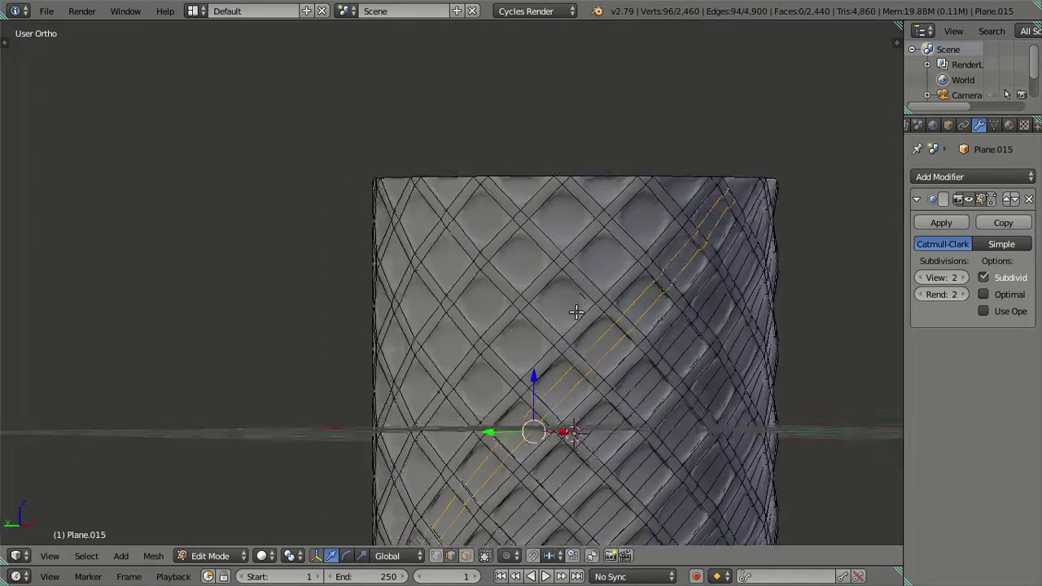
Step: Add two-loop cuts on the strips on the far side of the vase
key(ctrl+r)
click(558, 359)
click(558, 360)
key(ctrl+r)
scroll(530, 325, up, 1)
click(529, 325)
click(530, 325)
key(ctrl+r)
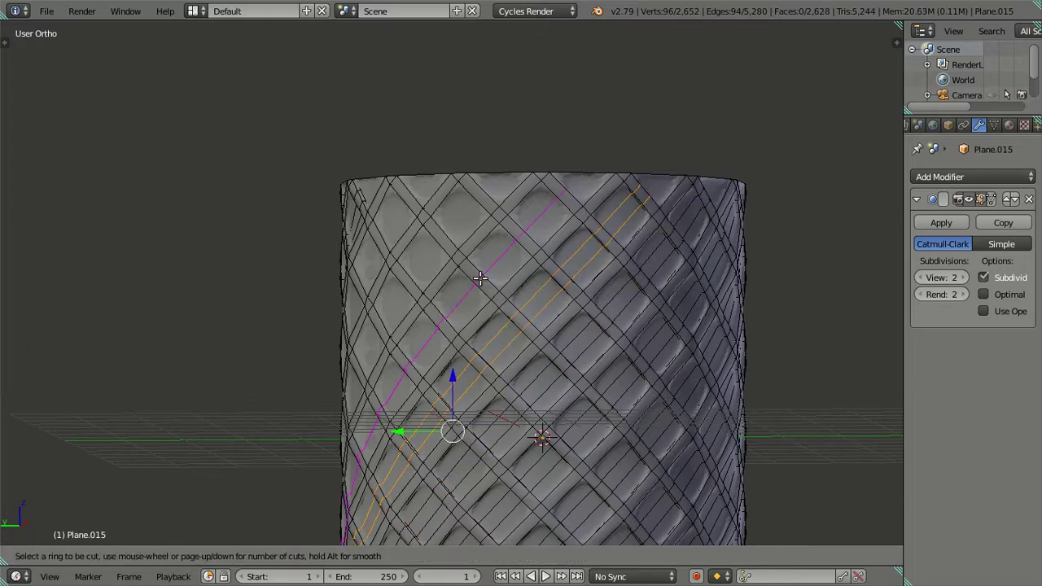
click(478, 277)
click(479, 277)
mouse_move(478, 278)
middle_down()
mouse_move(493, 481)
mouse_move(618, 416)
mouse_move(339, 391)
middle_up()
Step: Add loop cuts on the remaining strips in this view, then restart the loop cut
key(ctrl+r)
click(341, 392)
click(342, 392)
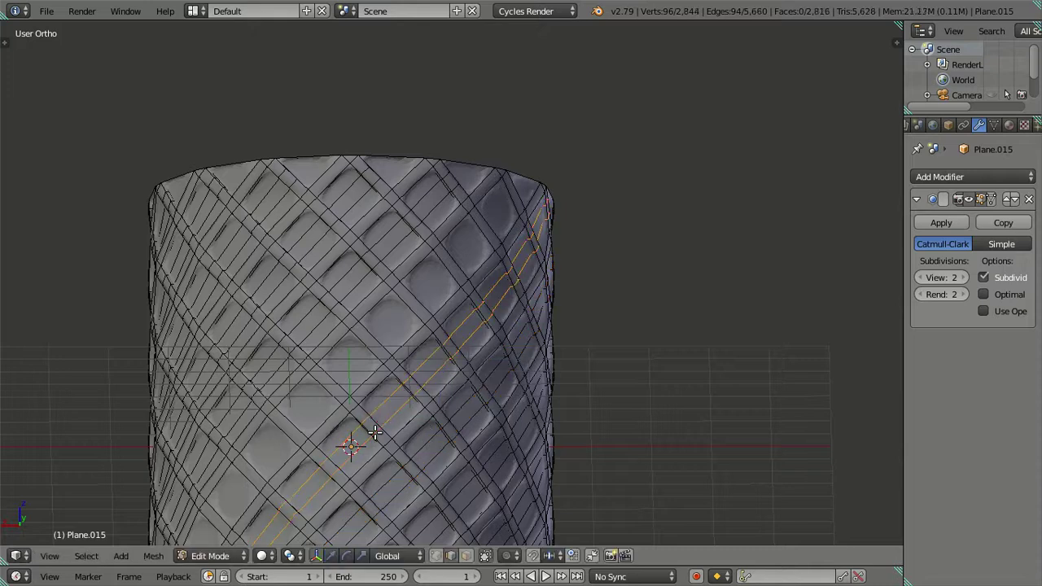
key(ctrl+r)
click(331, 385)
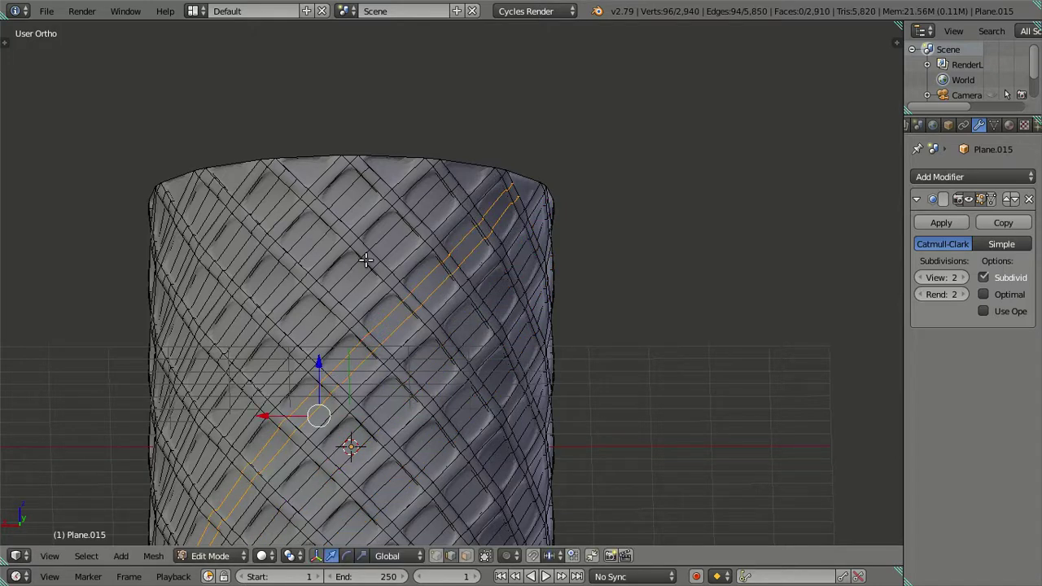
key(ctrl+r)
click(424, 199)
click(383, 214)
key(ctrl+r)
key(Escape)
key(ctrl+r)
Step: Place centred two-loop cuts on the next two diagonal strips
click(321, 251)
right_click(322, 251)
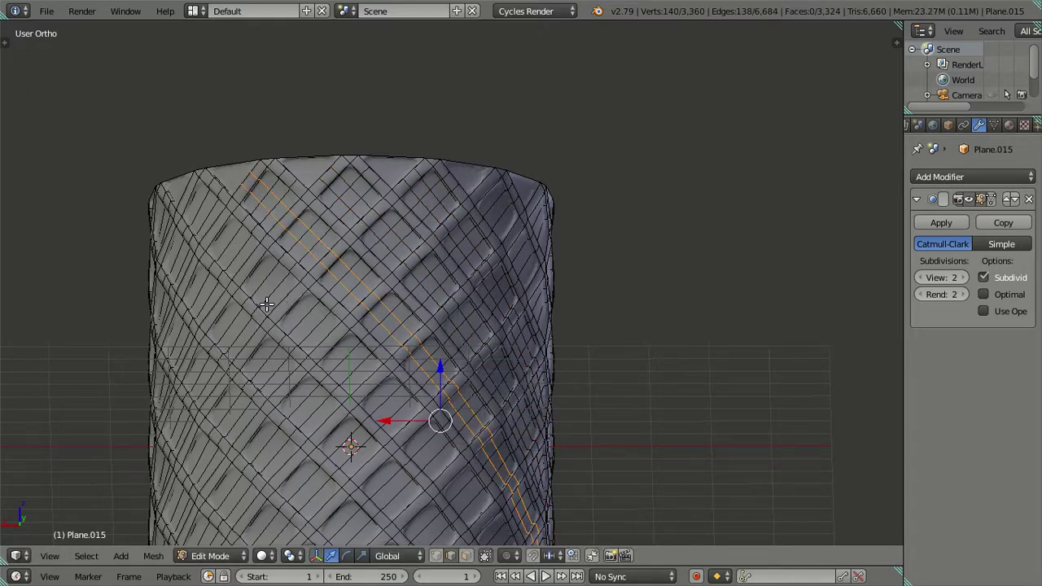
key(ctrl+r)
key(Escape)
key(ctrl+r)
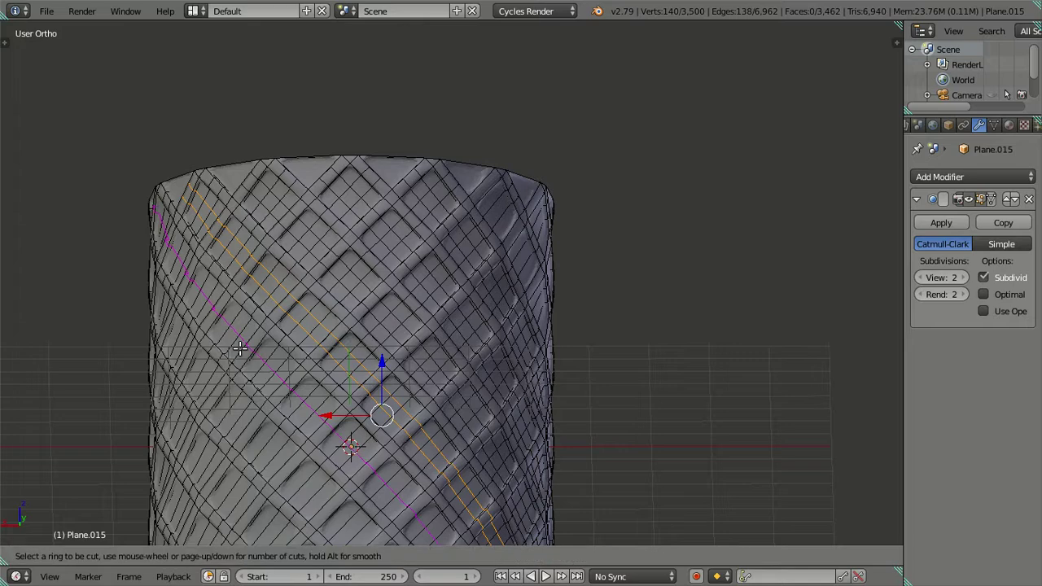
click(241, 347)
right_click(242, 348)
mouse_move(242, 347)
middle_down()
mouse_move(399, 326)
mouse_move(393, 317)
middle_up()
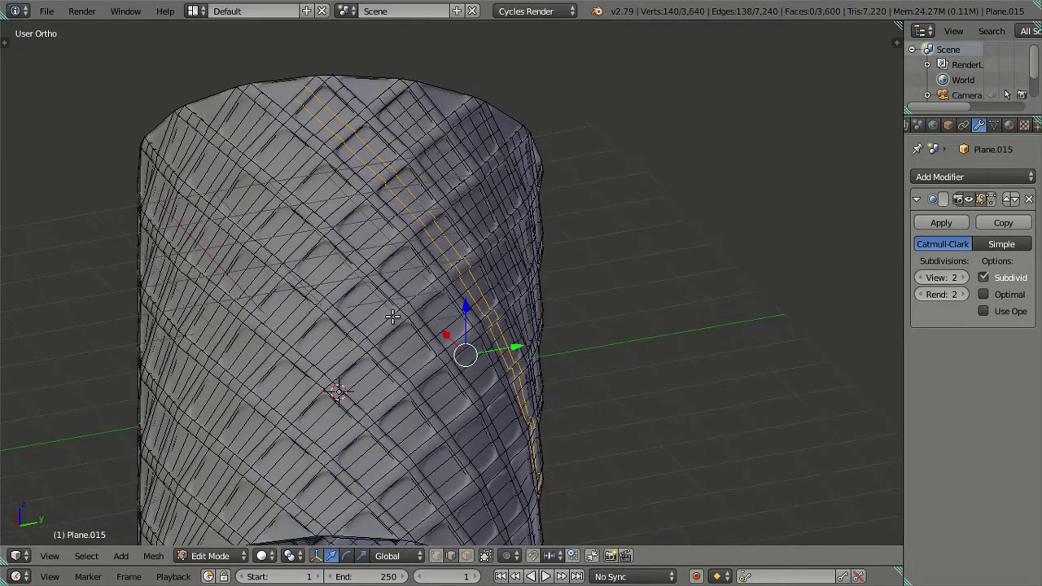
Step: Add three more centred two-loop cuts on opposite-diagonal strips
key(ctrl+r)
key(Escape)
key(ctrl+r)
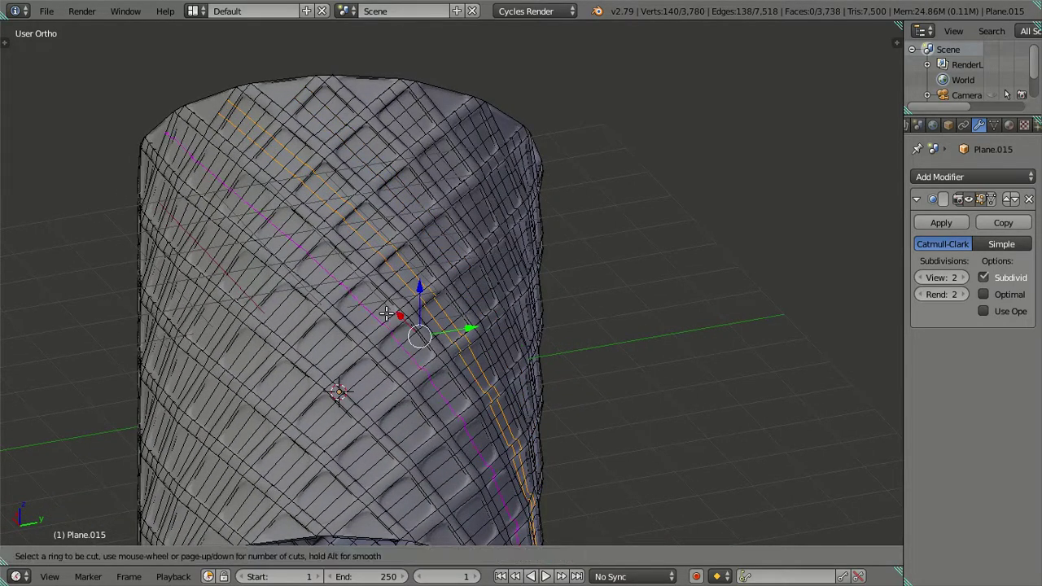
click(381, 322)
right_click(380, 322)
key(ctrl+r)
click(321, 389)
right_click(319, 389)
key(ctrl+r)
click(319, 389)
right_click(319, 389)
middle_drag(319, 389, 472, 345)
Step: Centre two-loop cuts on three more strips across the cylinder
key(ctrl+r)
click(474, 334)
right_click(470, 341)
key(ctrl+r)
click(368, 387)
right_click(368, 387)
key(ctrl+r)
click(387, 348)
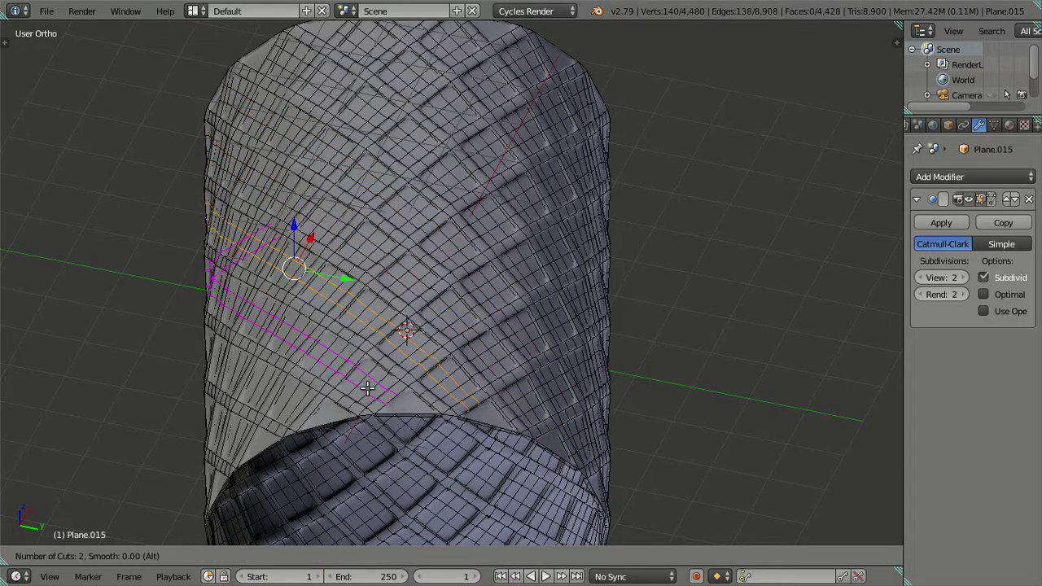
right_click(388, 347)
mouse_move(388, 347)
middle_down()
mouse_move(516, 350)
mouse_move(555, 314)
middle_up()
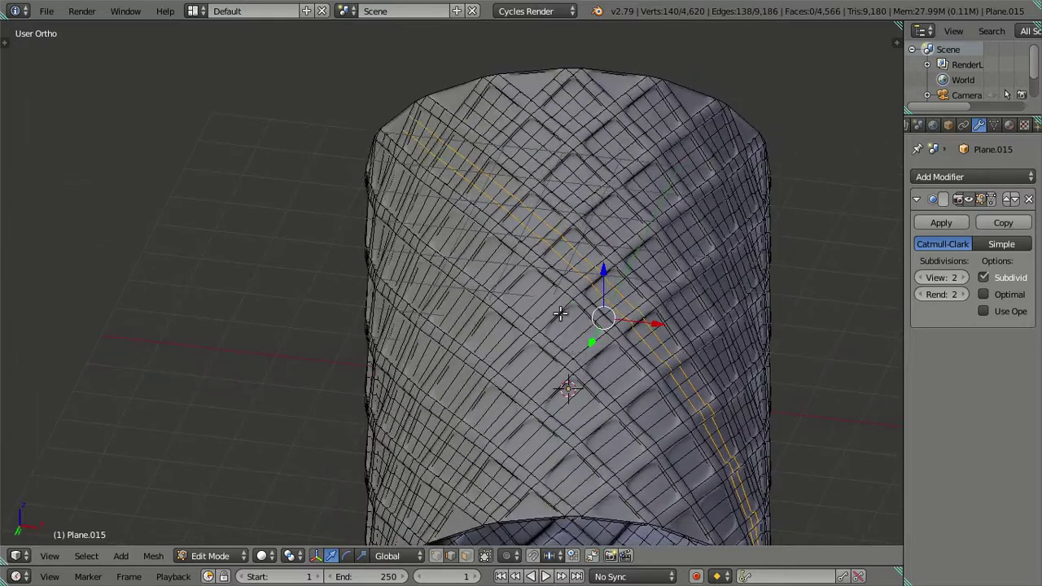
Step: Finish the last two centred two-loop cuts, inspect the lattice, and deselect everything
key(ctrl+r)
scroll(554, 314, up, 1)
click(554, 315)
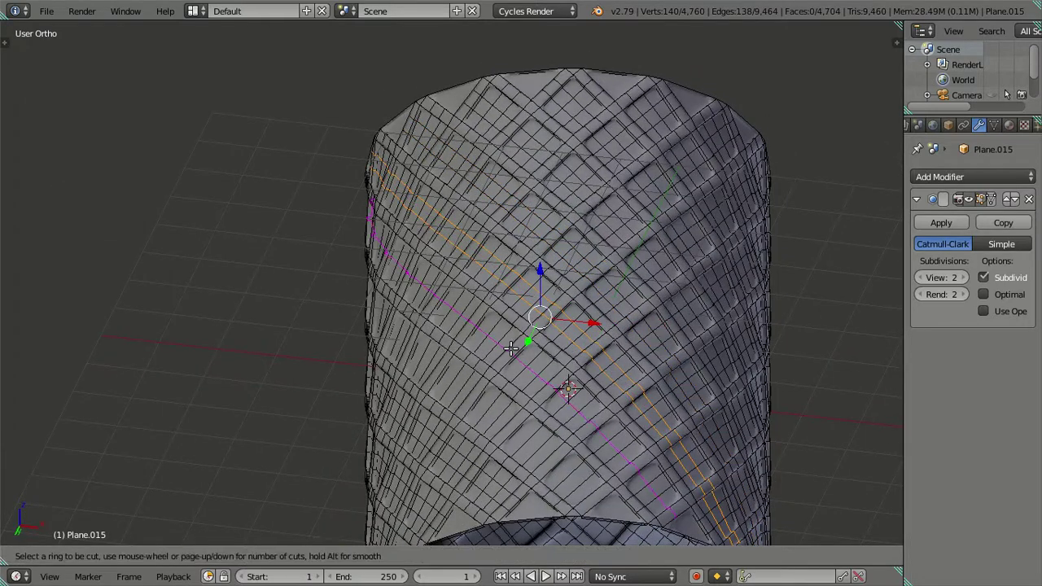
right_click(476, 373)
key(ctrl+r)
scroll(457, 391, up, 1)
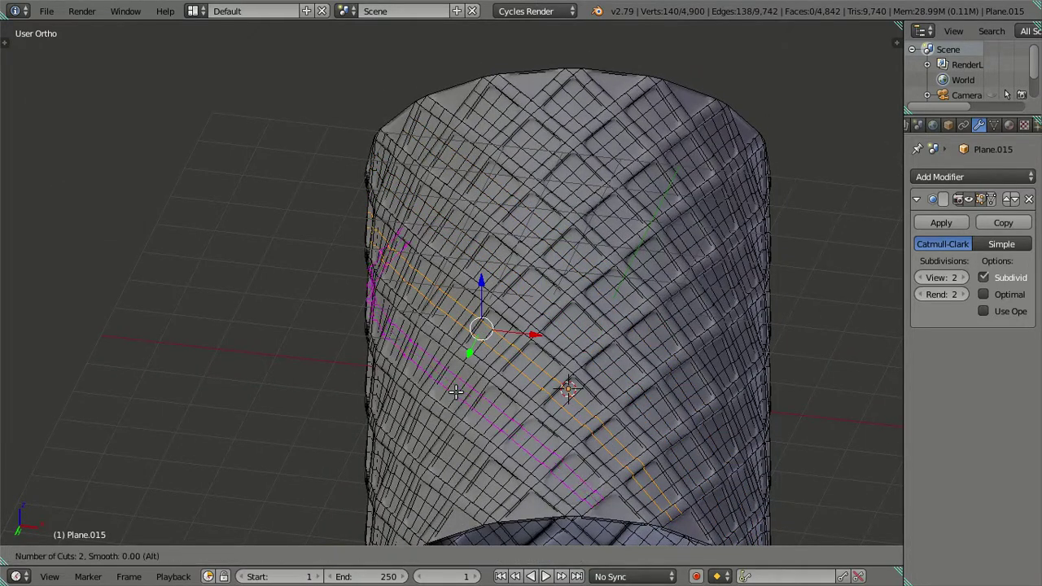
click(460, 391)
right_click(464, 391)
mouse_move(506, 392)
middle_down()
mouse_move(558, 430)
mouse_move(543, 251)
mouse_move(474, 309)
mouse_move(340, 331)
middle_up()
key(a)
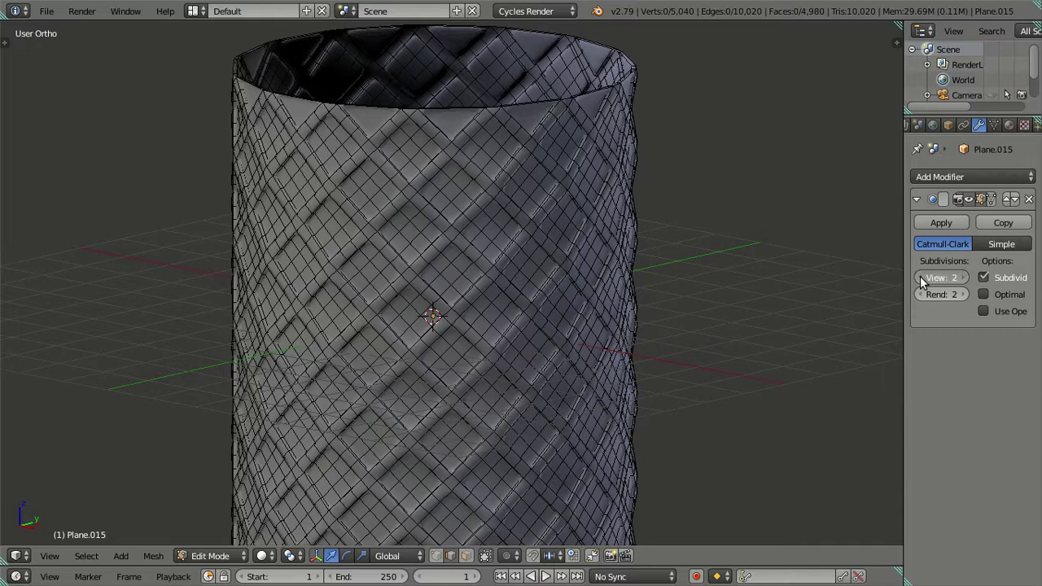
Step: Set the Subdivision Surface viewport level to 0 and save over the file
drag(930, 278, 768, 255)
key(Tab)
mouse_move(541, 336)
middle_down()
mouse_move(543, 255)
mouse_move(575, 231)
mouse_move(554, 156)
middle_up()
mouse_move(565, 325)
middle_down()
mouse_move(542, 383)
mouse_move(559, 382)
middle_up()
key(ctrl+s)
click(580, 358)
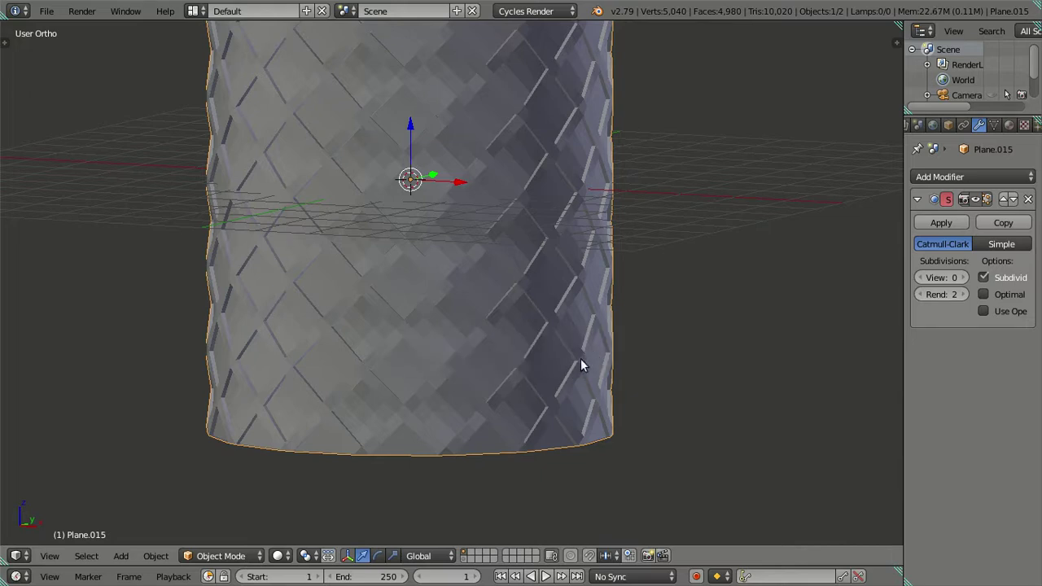
Step: Return to front view and re-enter Edit Mode, looking up at the bottom edge
key(KP_1)
shift+middle_drag(599, 354, 565, 267)
scroll(565, 276, up, 2)
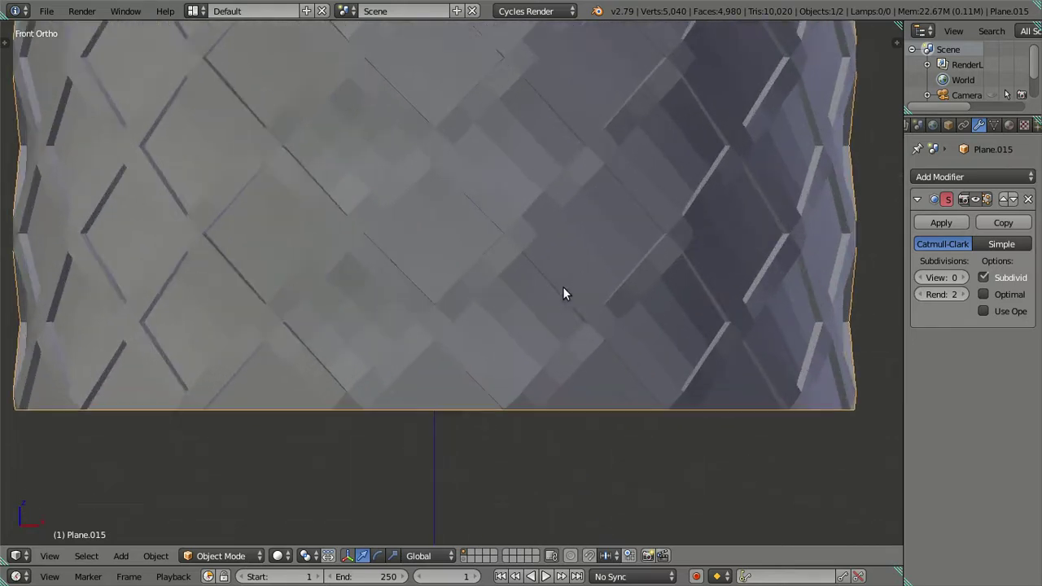
key(Tab)
mouse_move(607, 422)
middle_down()
mouse_move(609, 442)
mouse_move(602, 418)
mouse_move(542, 382)
mouse_move(574, 421)
mouse_move(560, 374)
mouse_move(578, 395)
mouse_move(633, 388)
mouse_move(494, 264)
mouse_move(613, 336)
middle_up()
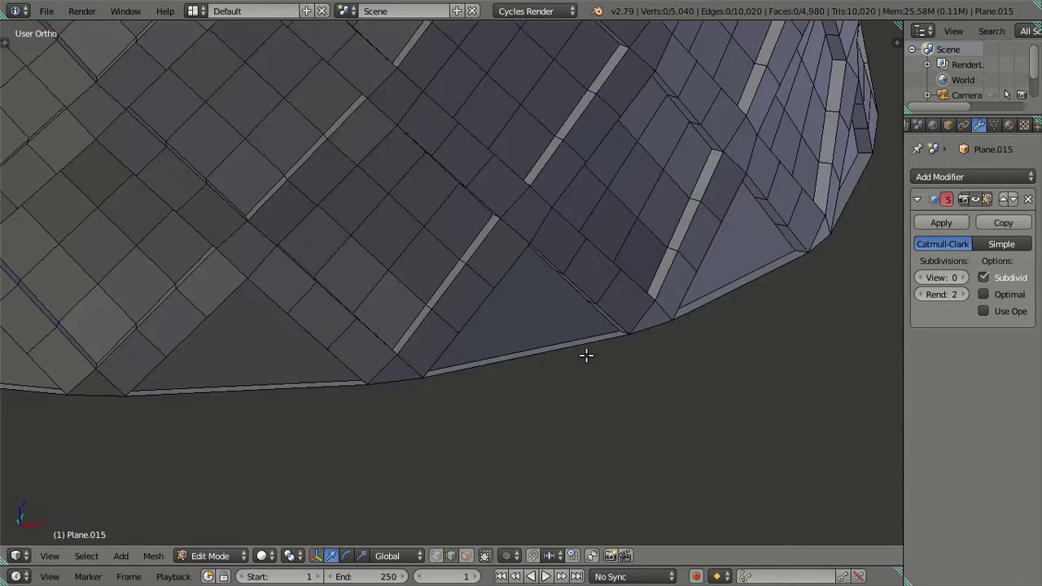
Step: Select the vase's bottom edge loop and extrude it downward into a new band
alt+right_click(587, 352)
key(KP_1)
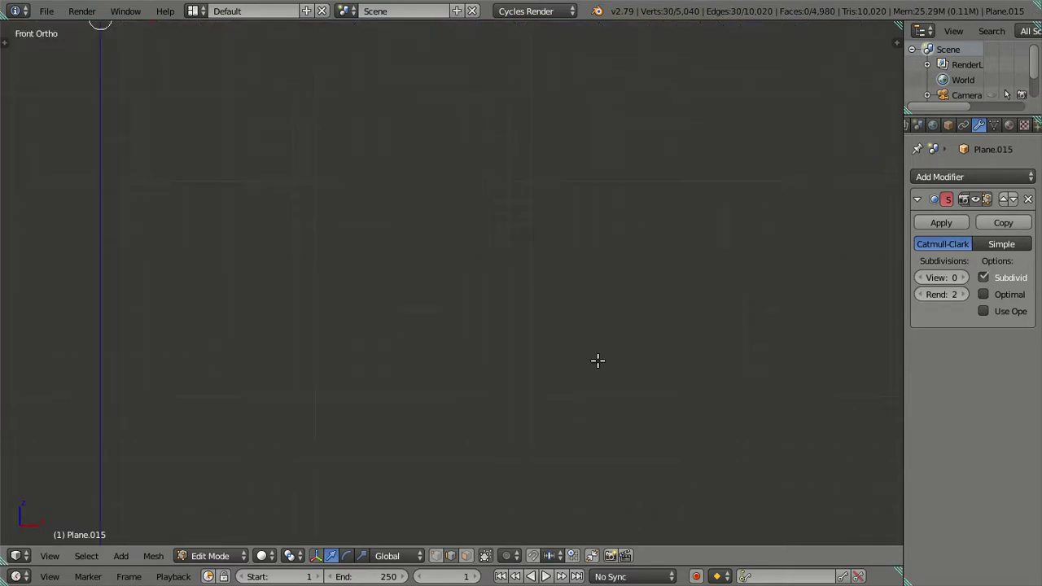
shift+middle_drag(539, 269, 659, 324)
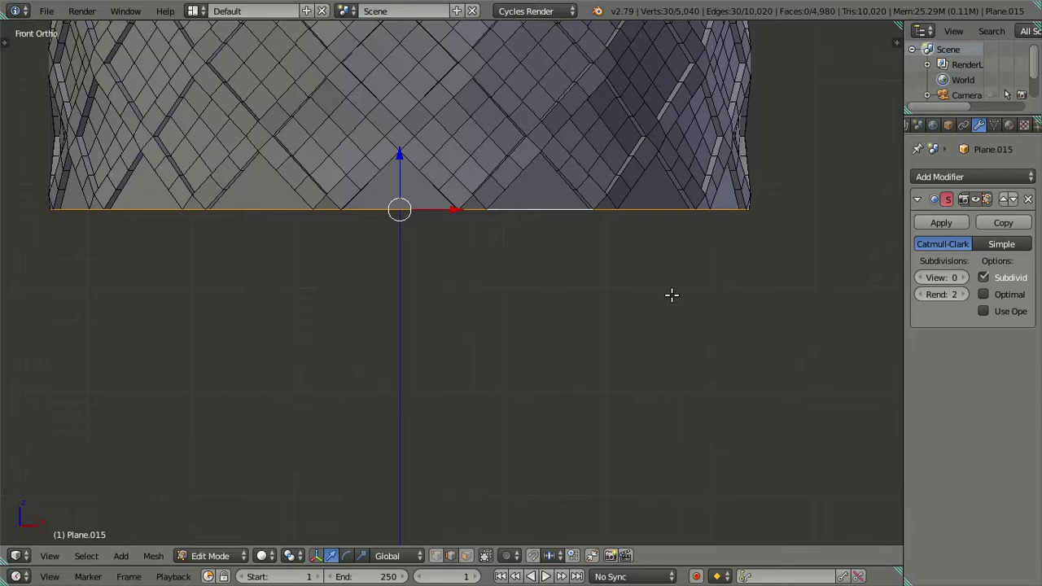
key(n)
ctrl+scroll(545, 263, up, 1)
ctrl+scroll(558, 269, up, 1)
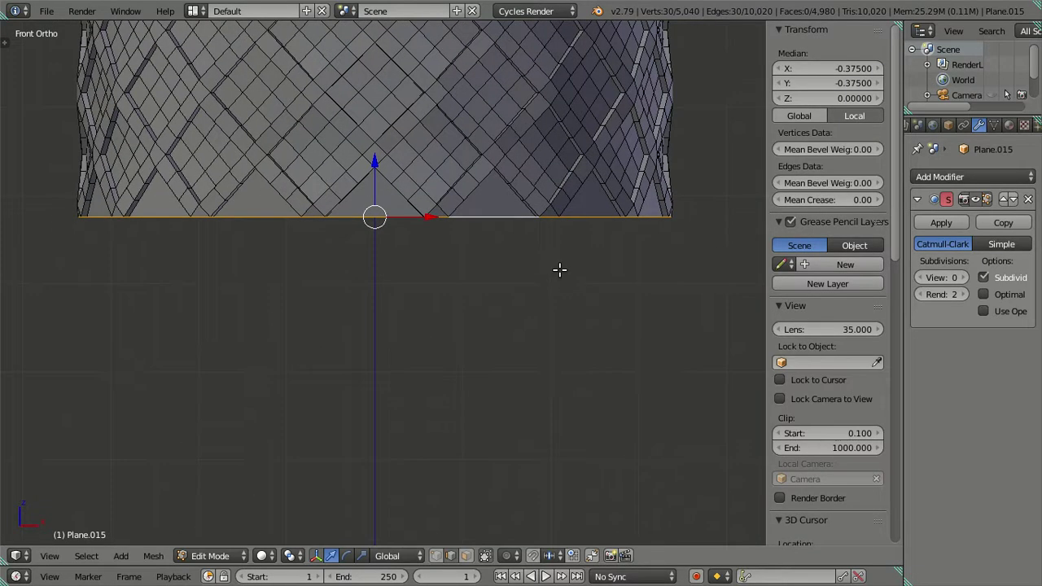
scroll(559, 270, up, 1)
scroll(553, 270, down, 1)
key(e)
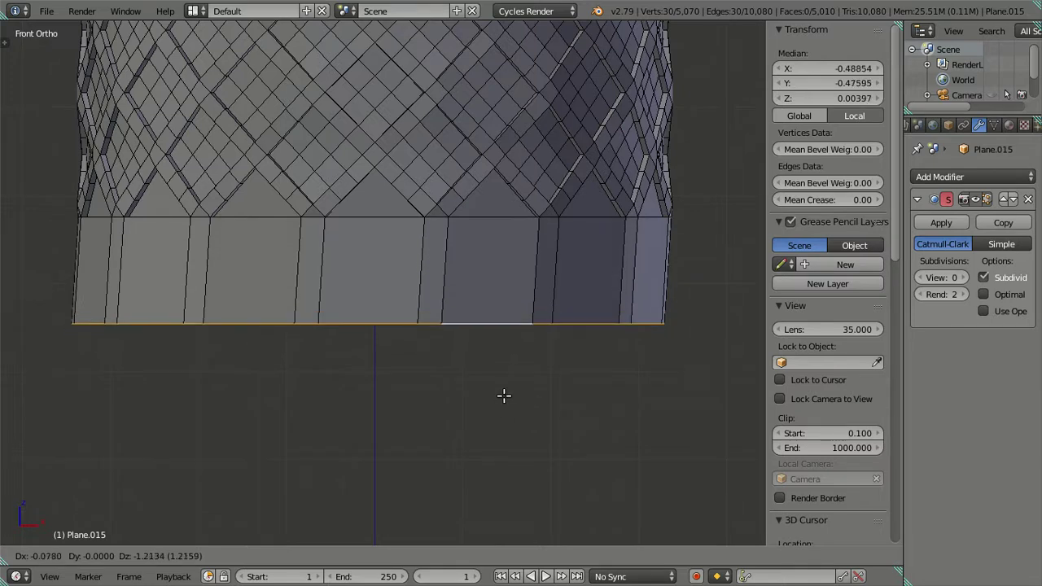
key(Escape)
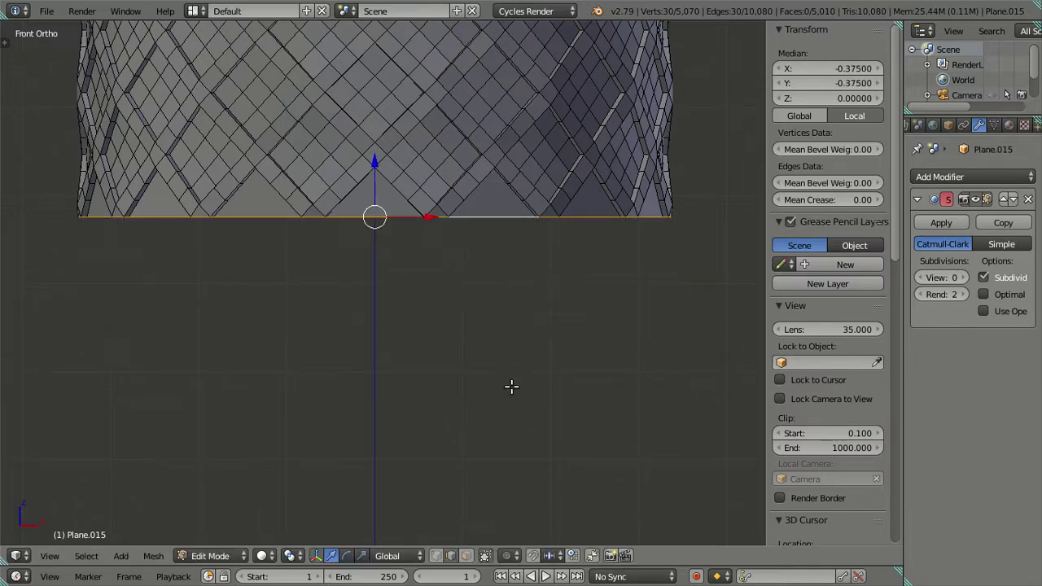
key(e)
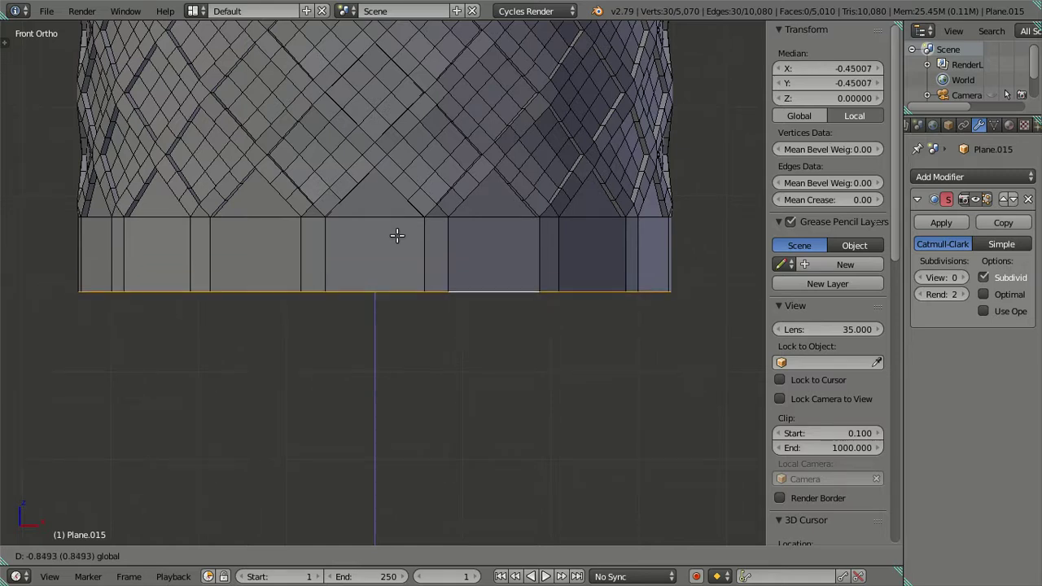
click(396, 236)
Step: Set the bottom ring's median X and Y to -0.45 each
click(811, 69)
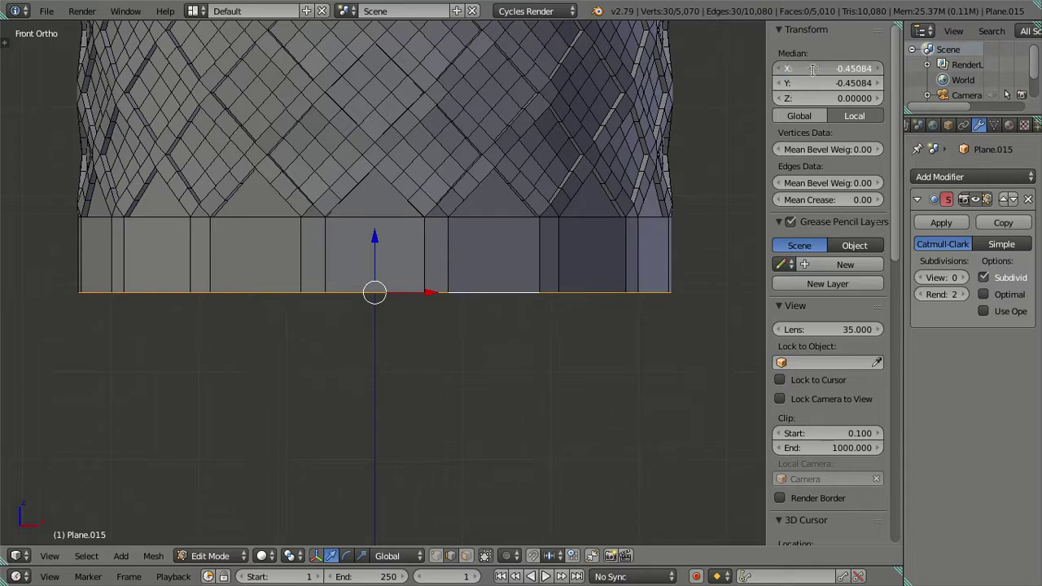
text(-)
key(Return)
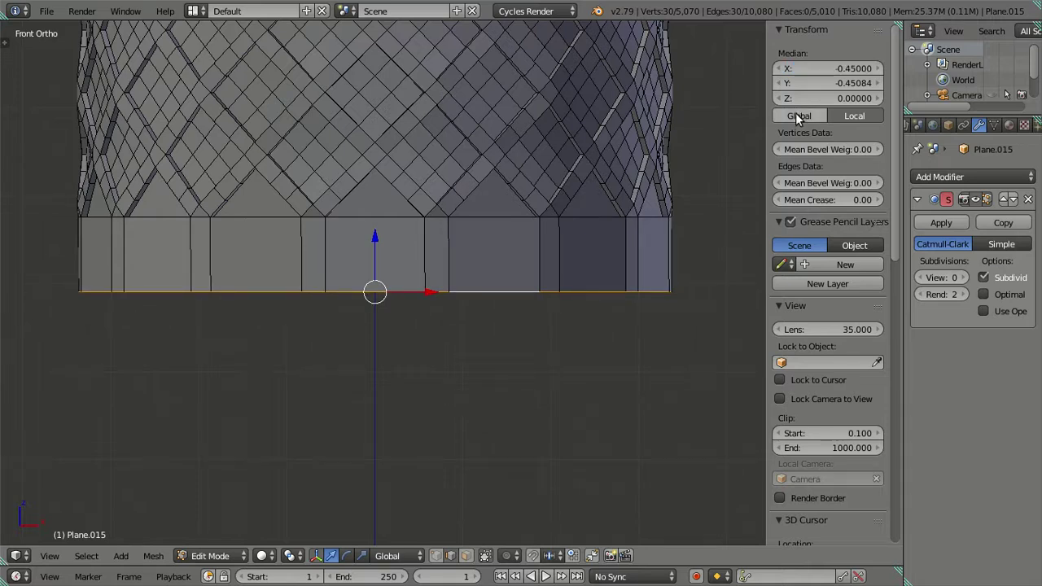
click(809, 84)
text(-)
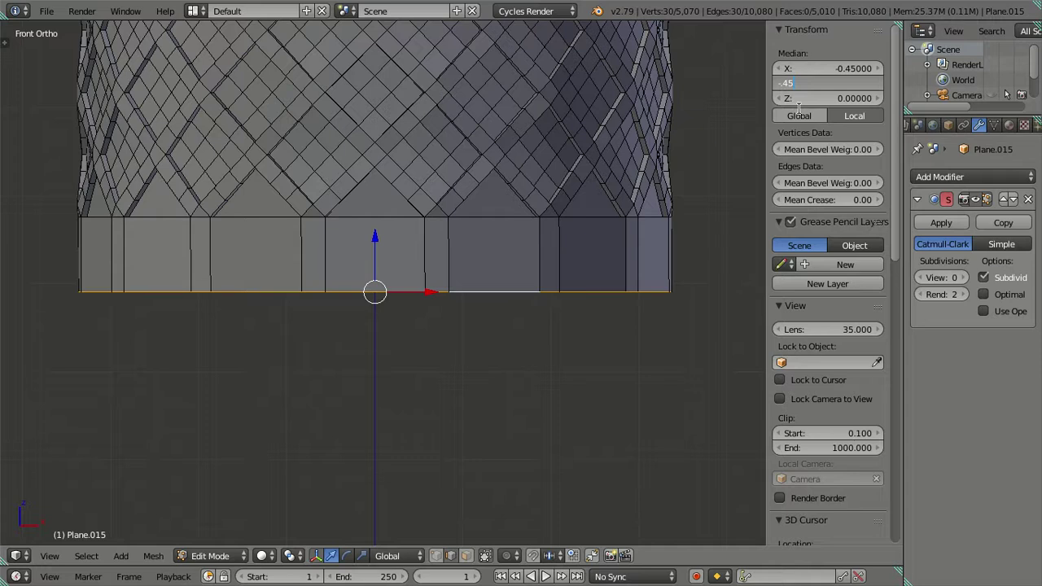
key(Return)
mouse_move(545, 284)
middle_down()
mouse_move(570, 334)
mouse_move(651, 353)
middle_up()
Step: Close the vase bottom with two inward-scaled extruded rings and a central filled face
key(e)
key(s)
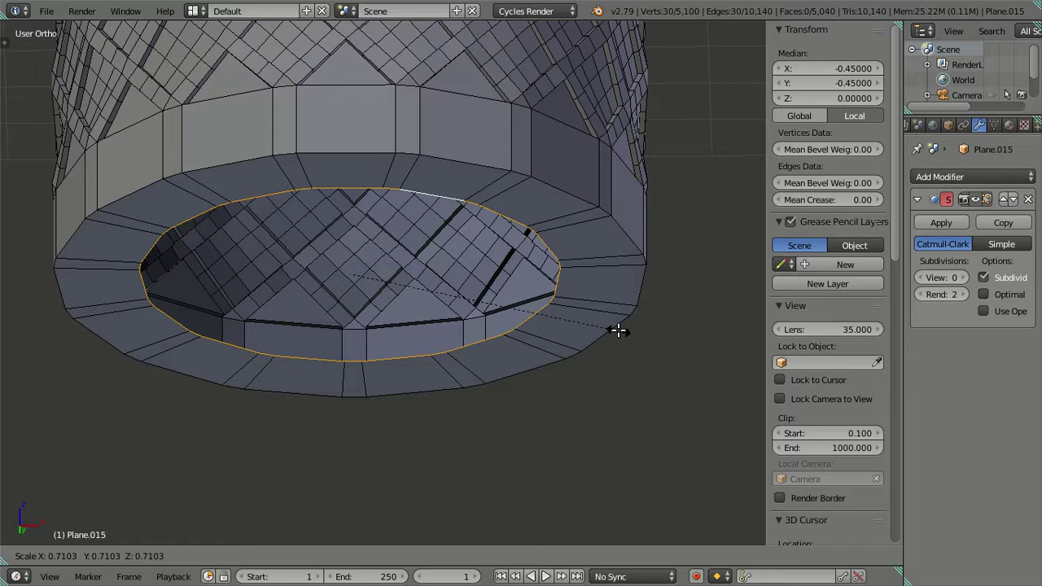
click(618, 330)
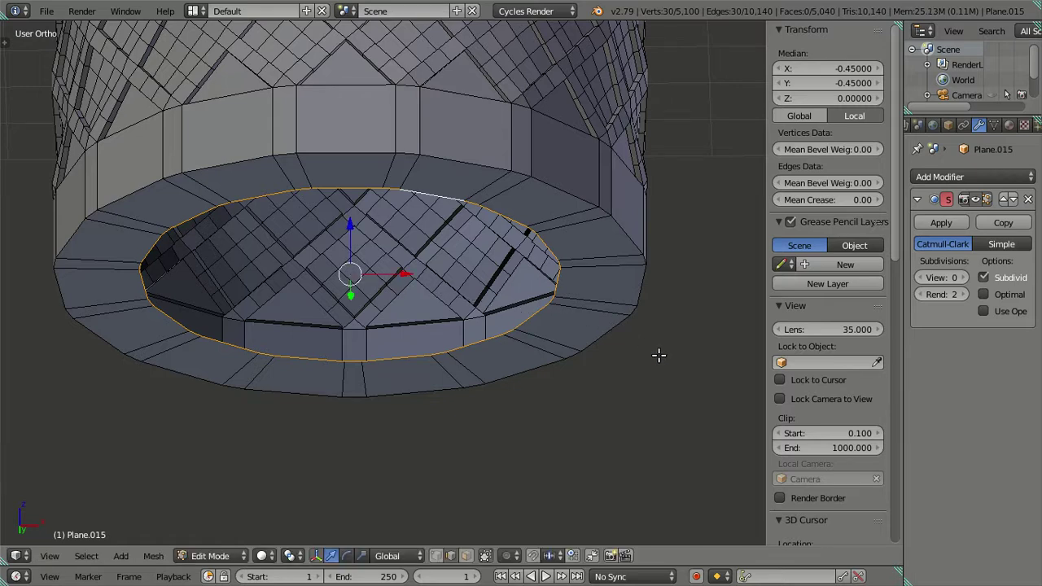
key(e)
key(s)
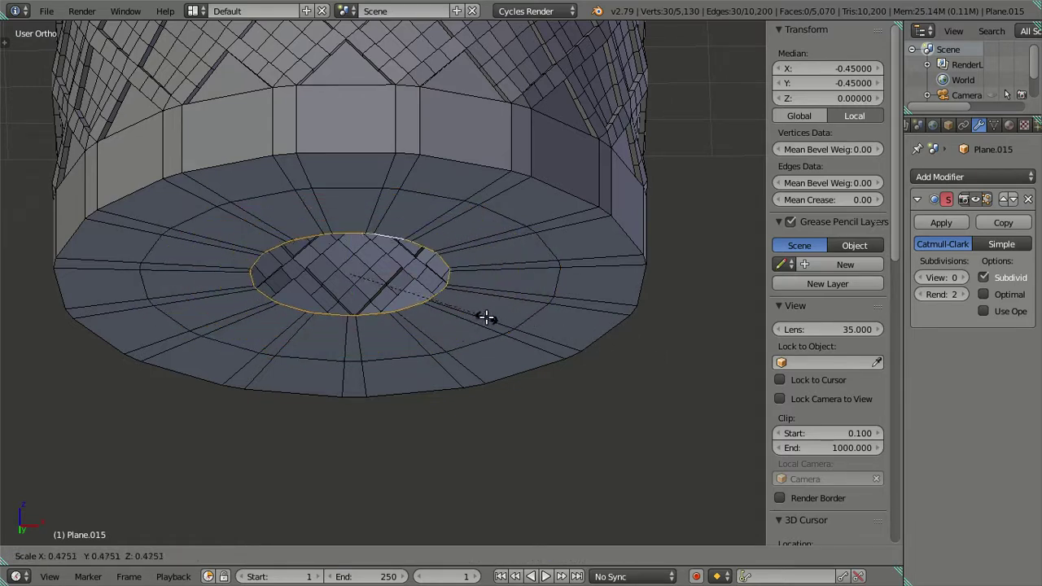
click(489, 319)
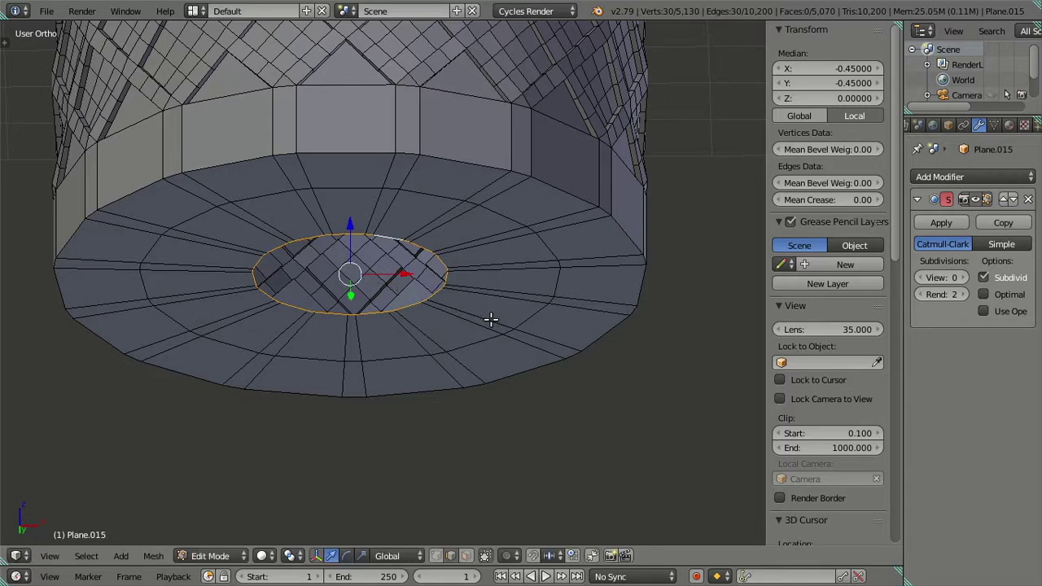
key(f)
key(a)
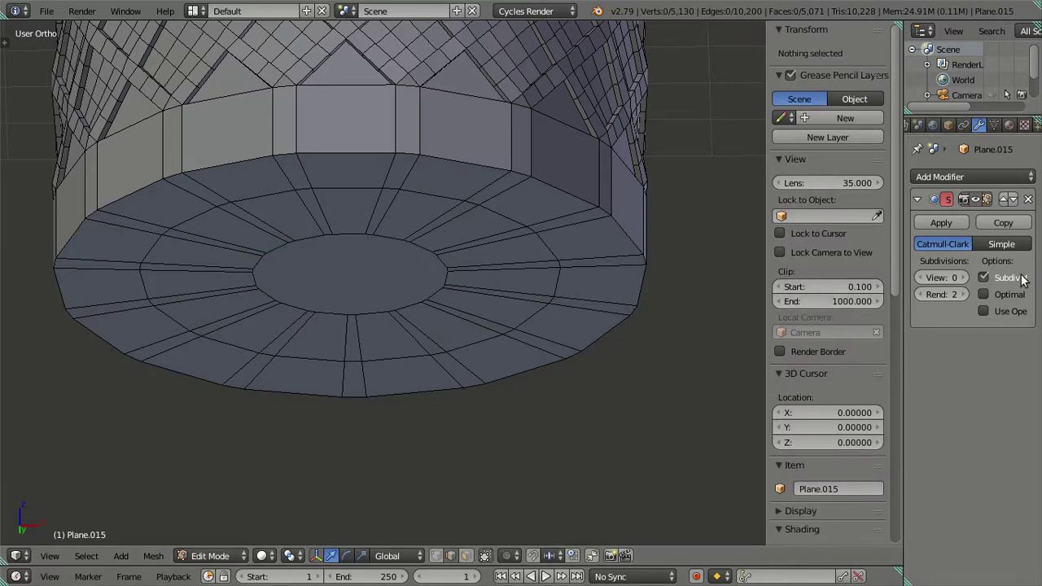
Step: Raise the subdivision preview level to 2 and check the smoothed base in Object Mode
click(963, 278)
key(ctrl+2)
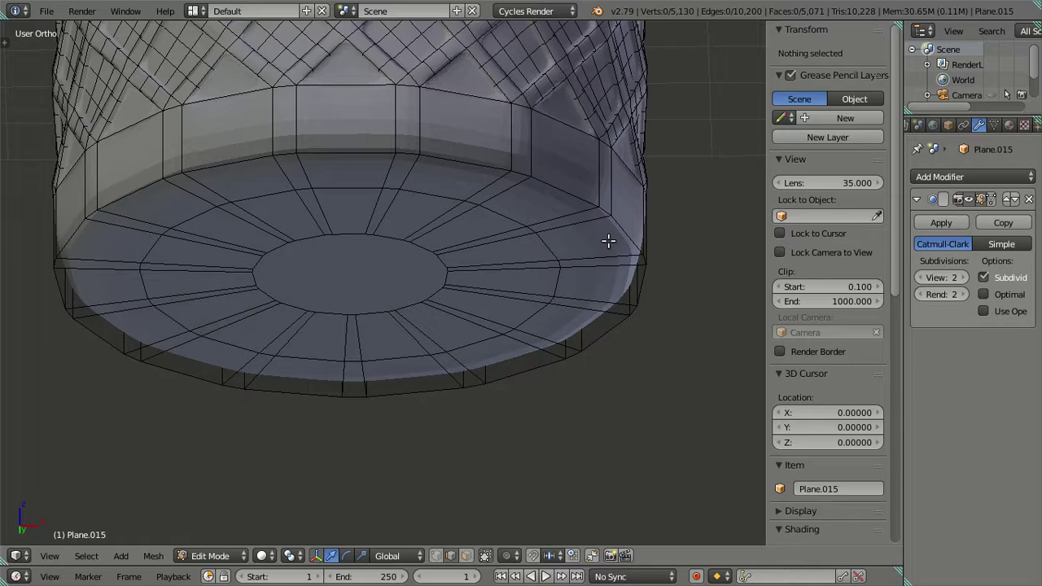
mouse_move(533, 233)
middle_down()
mouse_move(522, 255)
mouse_move(500, 216)
middle_up()
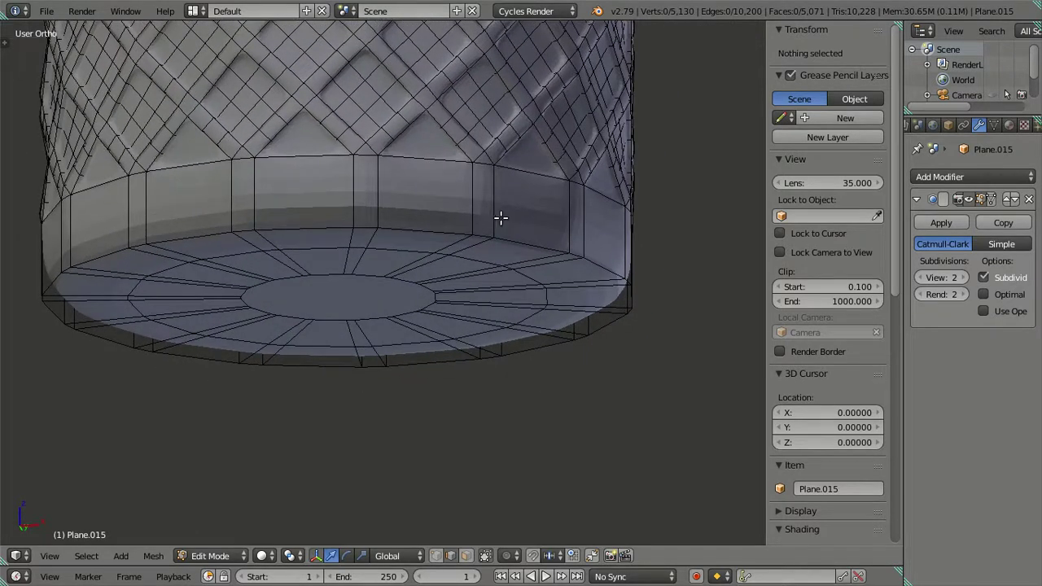
key(Tab)
scroll(498, 214, down, 2)
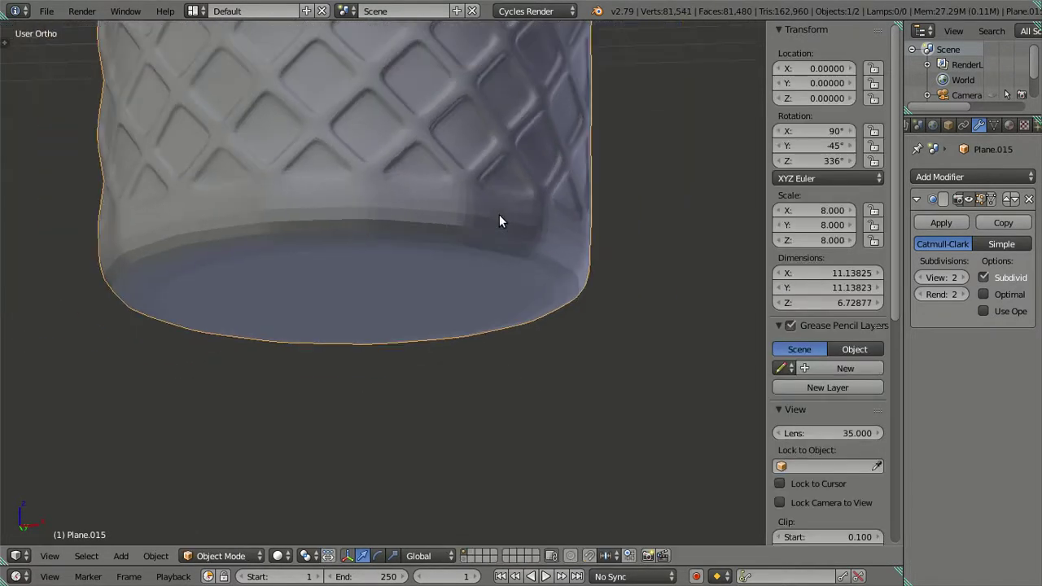
key(Tab)
key(Tab)
key(Tab)
scroll(456, 211, up, 2)
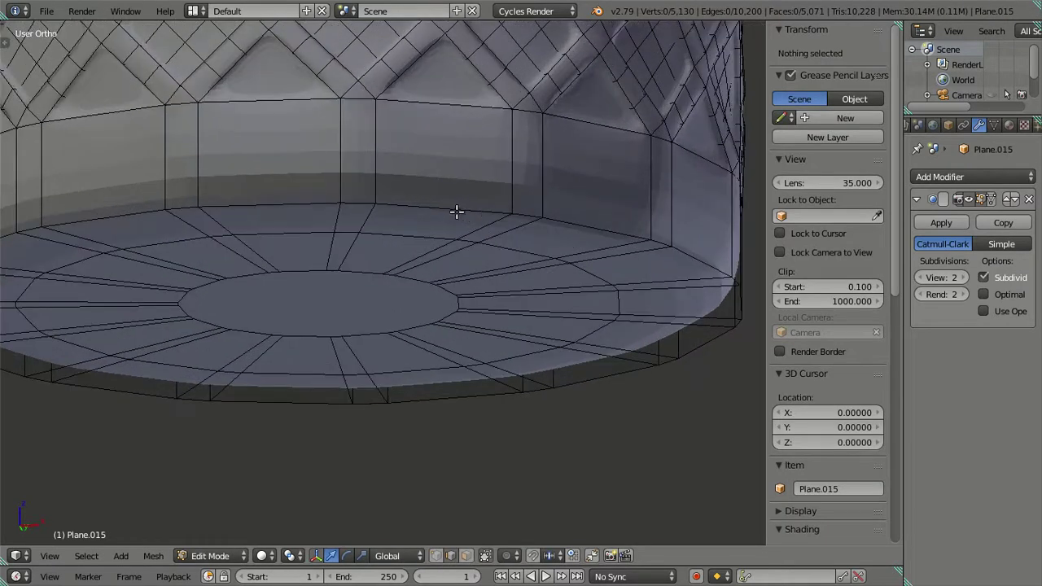
key(ctrl+r)
Step: Add two trial loop cuts around the base, then dissolve both edge loops again
click(493, 170)
right_click(493, 170)
alt+shift+click(468, 173)
alt+shift+click(485, 178)
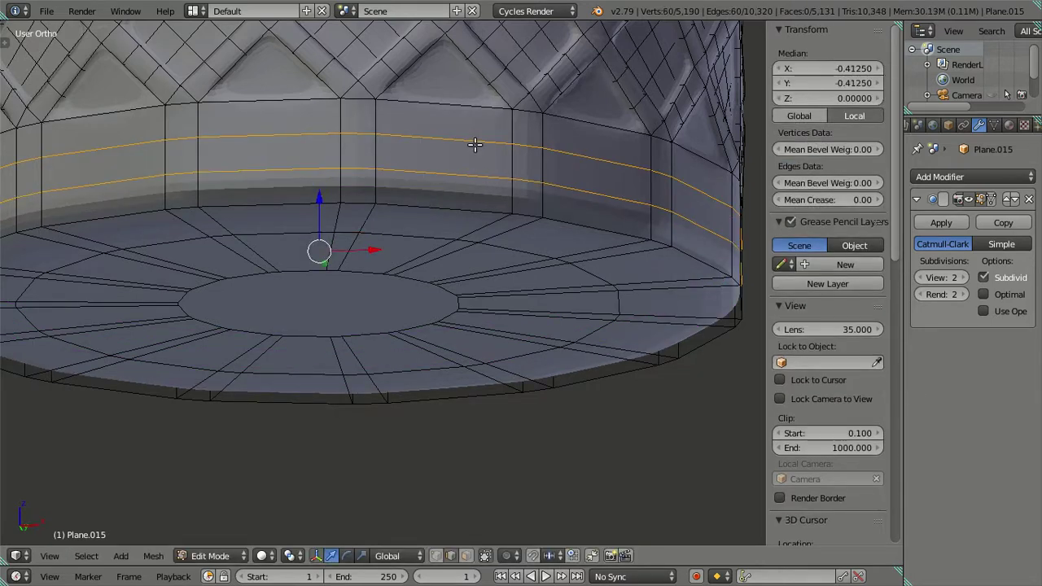
key(x)
click(569, 172)
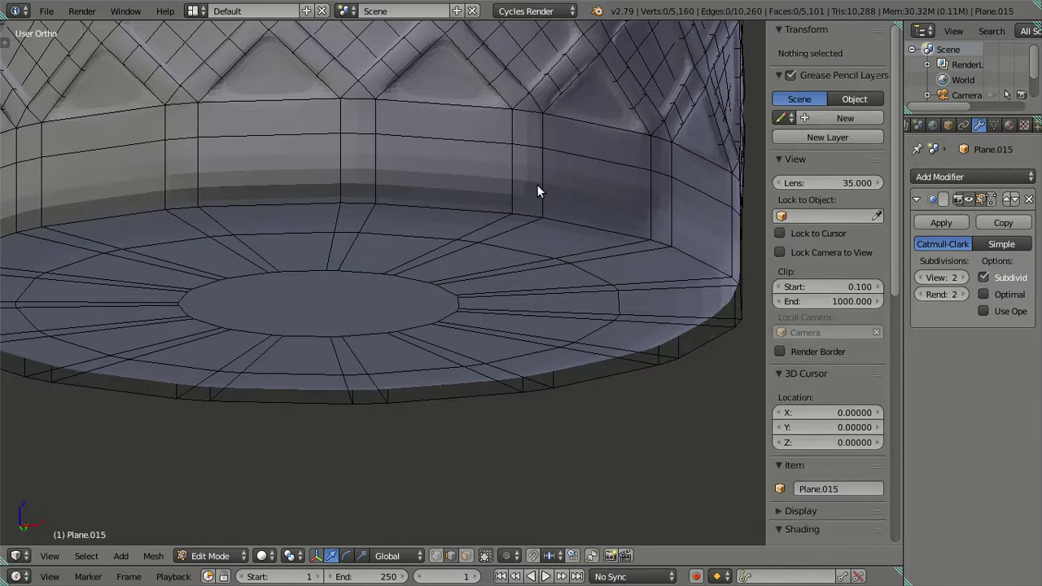
key(Tab)
key(Tab)
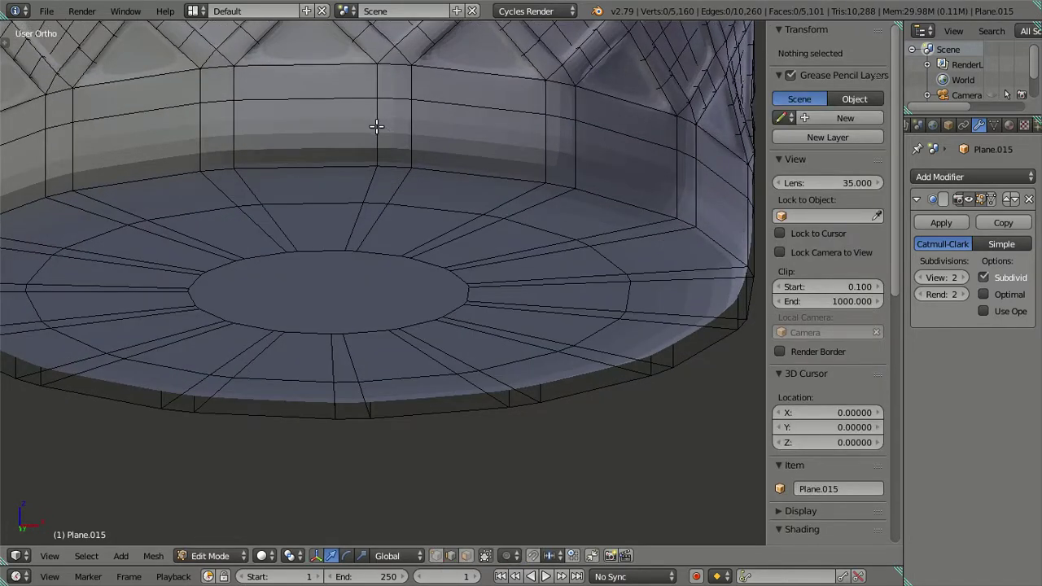
Step: Select every other radial edge loop around the vase base
alt+right_click(376, 126)
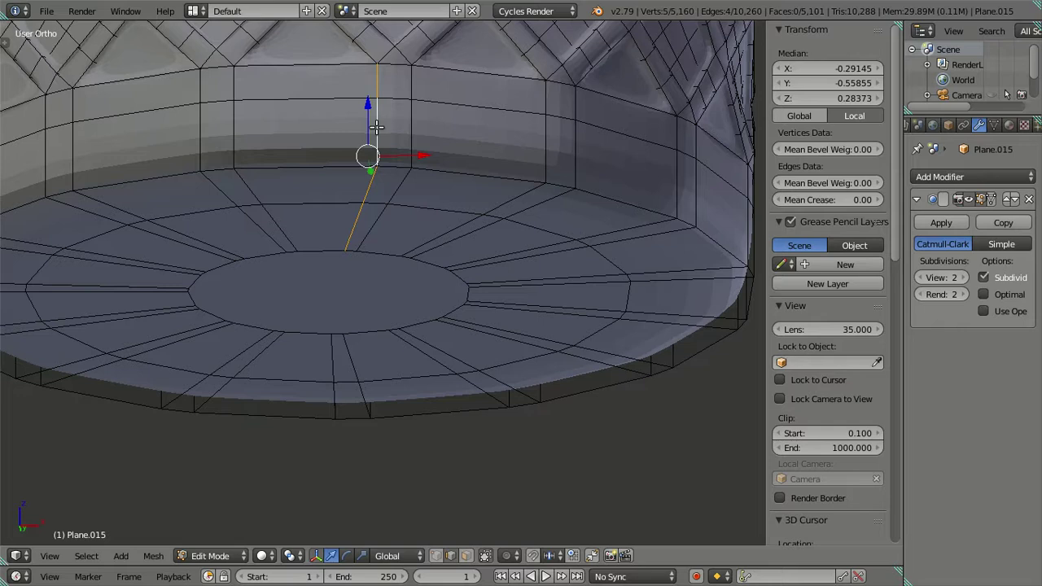
alt+shift+right_click(198, 136)
alt+shift+right_click(73, 207)
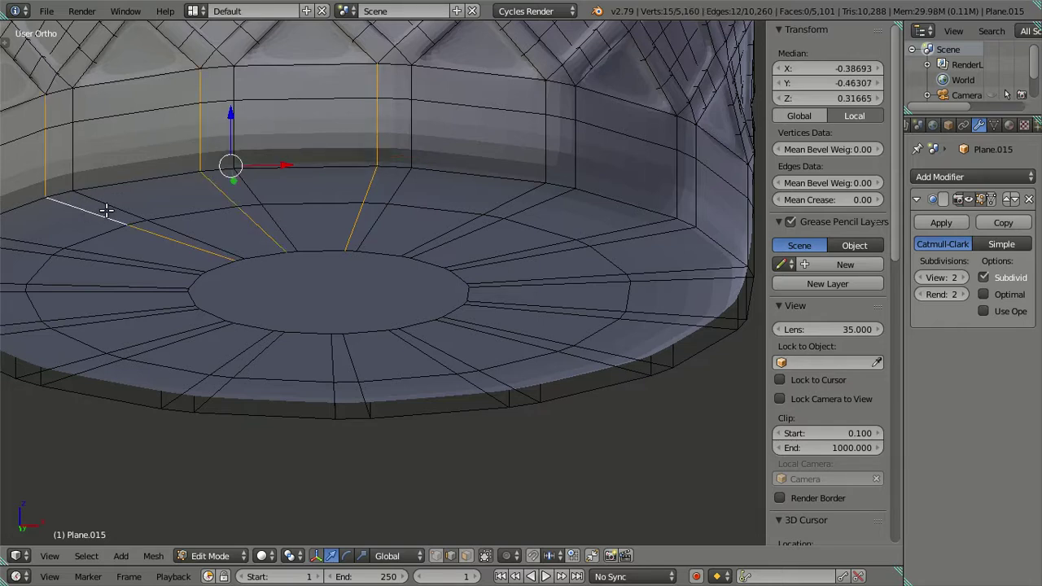
middle_drag(104, 209, 202, 171)
scroll(203, 171, down, 3)
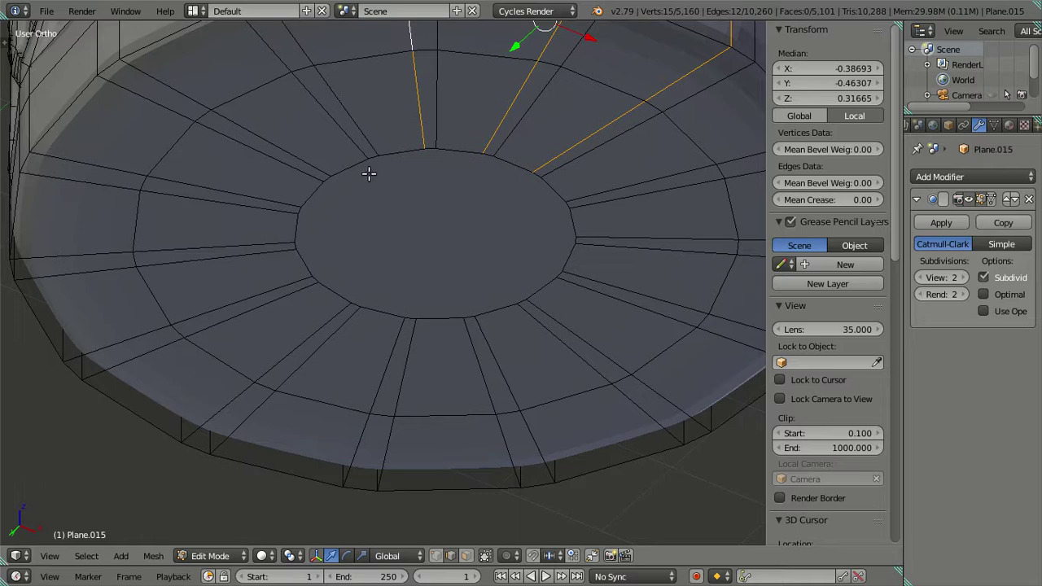
scroll(367, 171, up, 3)
alt+shift+right_click(272, 161)
alt+shift+right_click(199, 204)
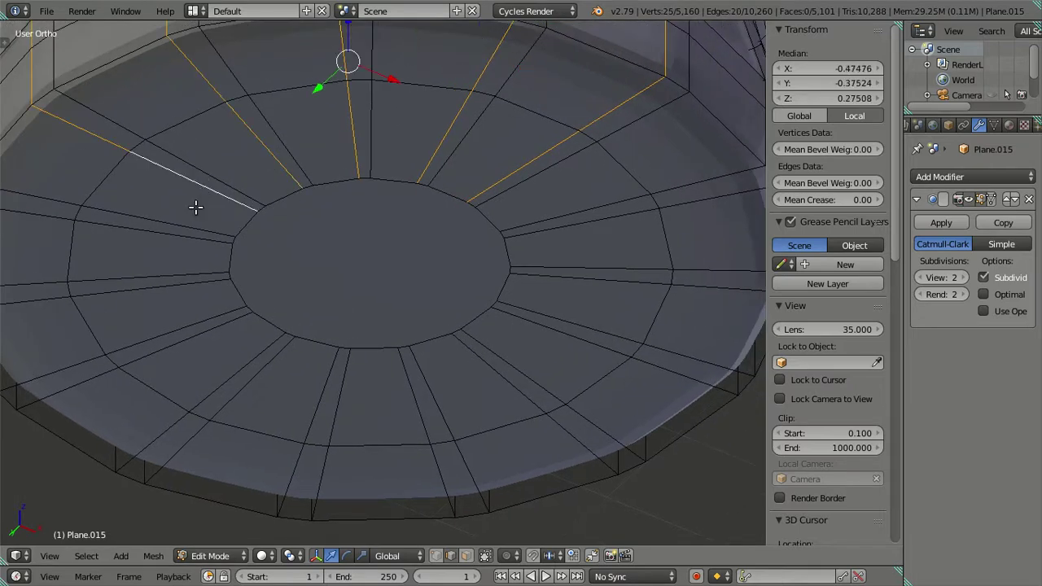
alt+shift+right_click(190, 238)
alt+shift+right_click(195, 282)
alt+shift+right_click(220, 326)
alt+shift+right_click(270, 367)
alt+shift+right_click(351, 388)
alt+shift+right_click(434, 386)
alt+shift+right_click(520, 358)
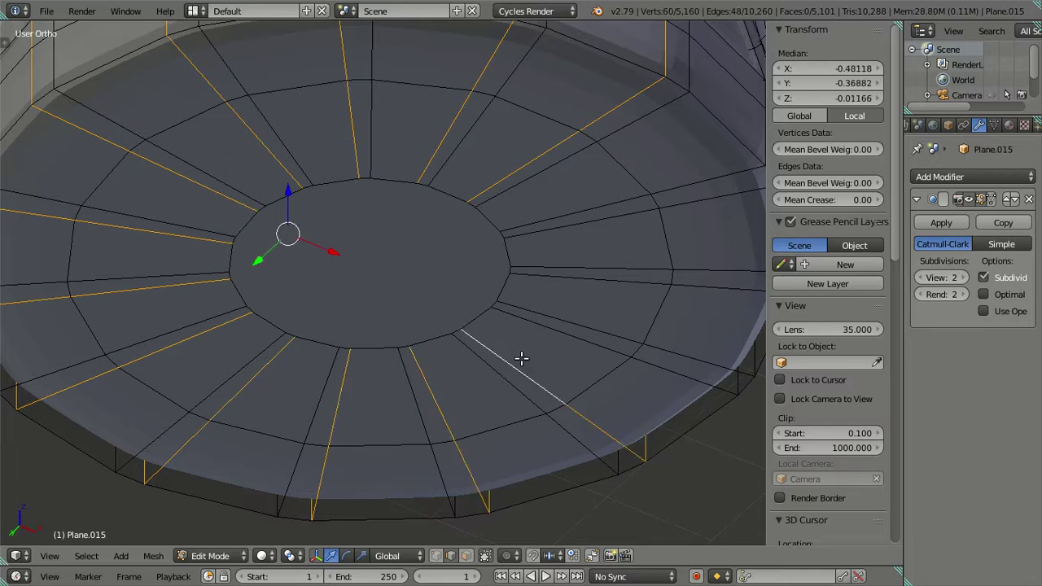
alt+shift+right_click(563, 310)
alt+shift+right_click(573, 257)
alt+shift+right_click(573, 216)
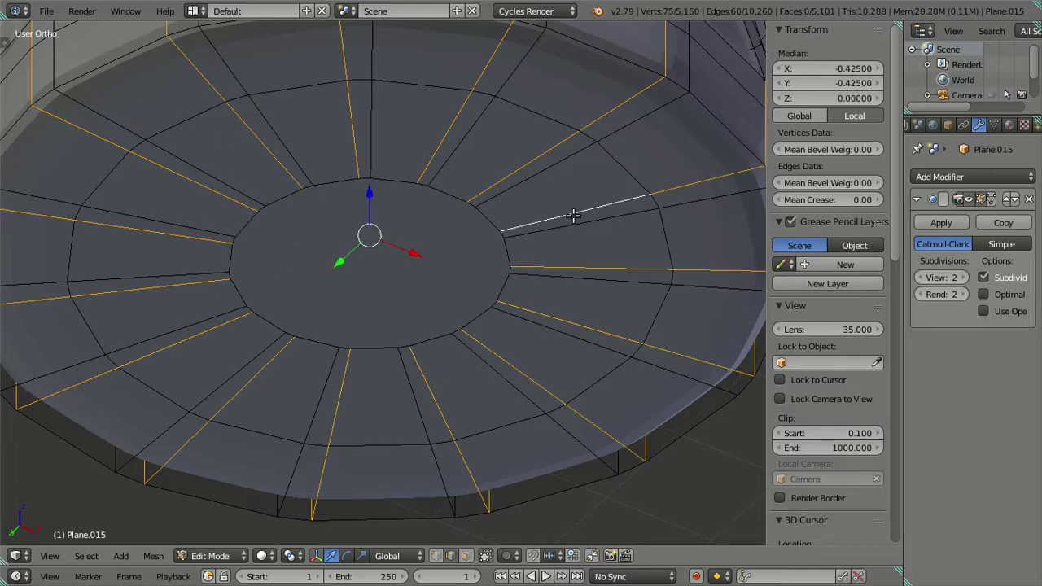
scroll(413, 257, down, 1)
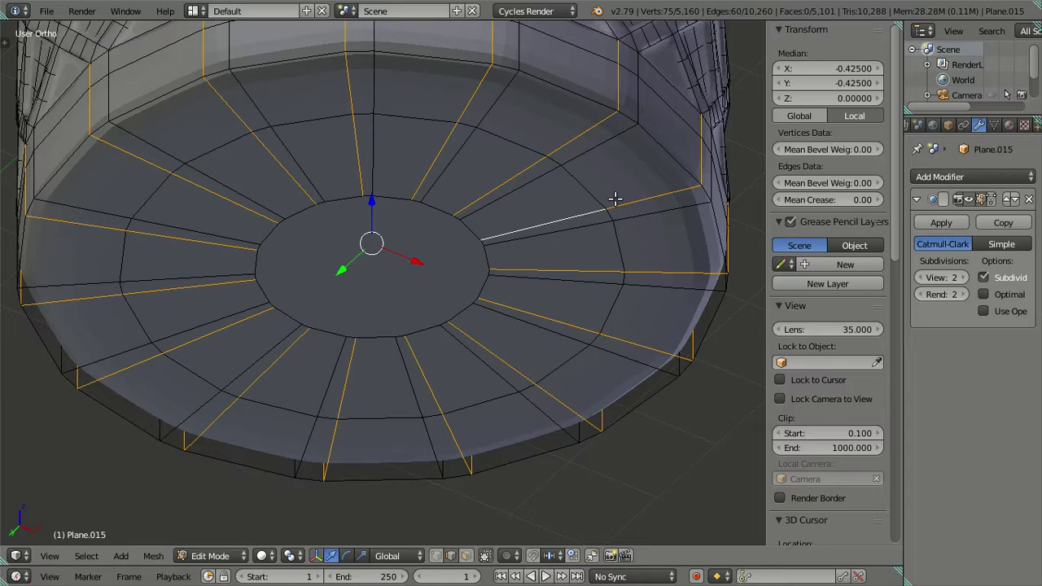
scroll(557, 234, down, 1)
shift+scroll(545, 212, up, 1)
Step: Circle-brush stray vertices out of the loop selection in front wireframe view
key(KP_8)
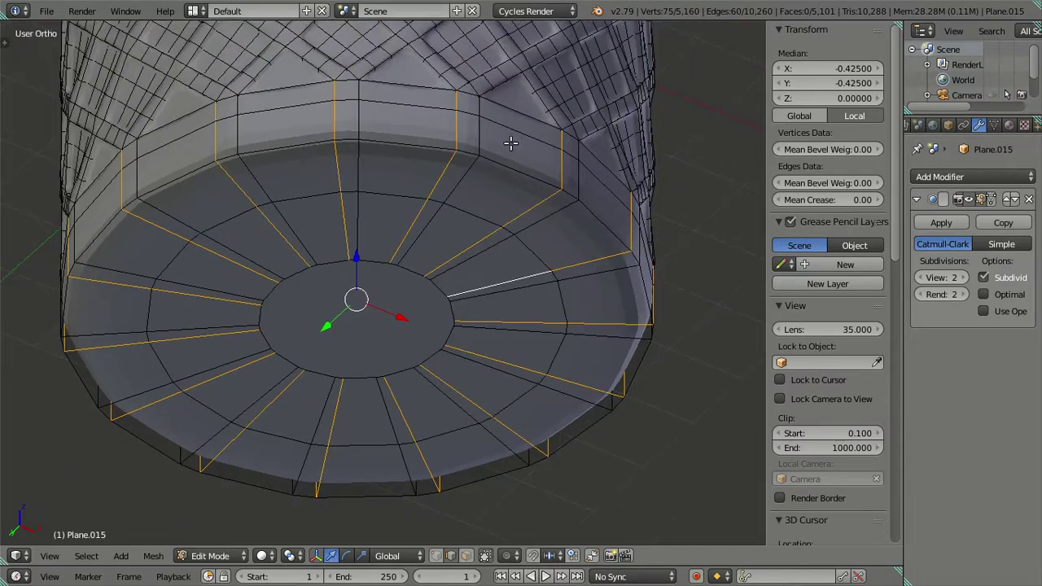
key(KP_8)
key(KP_8)
key(KP_8)
shift+middle_drag(536, 235, 544, 225)
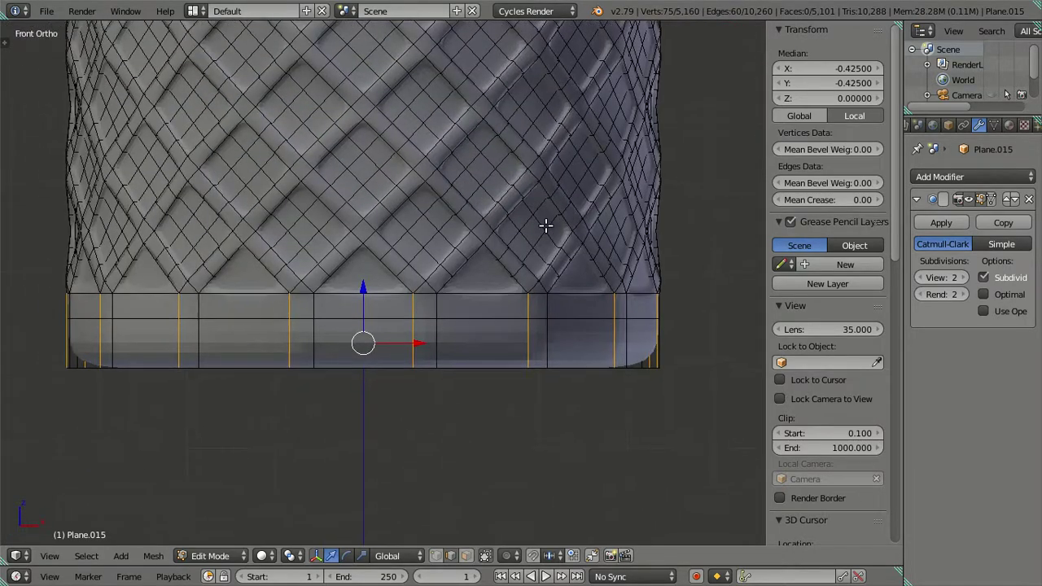
key(z)
key(c)
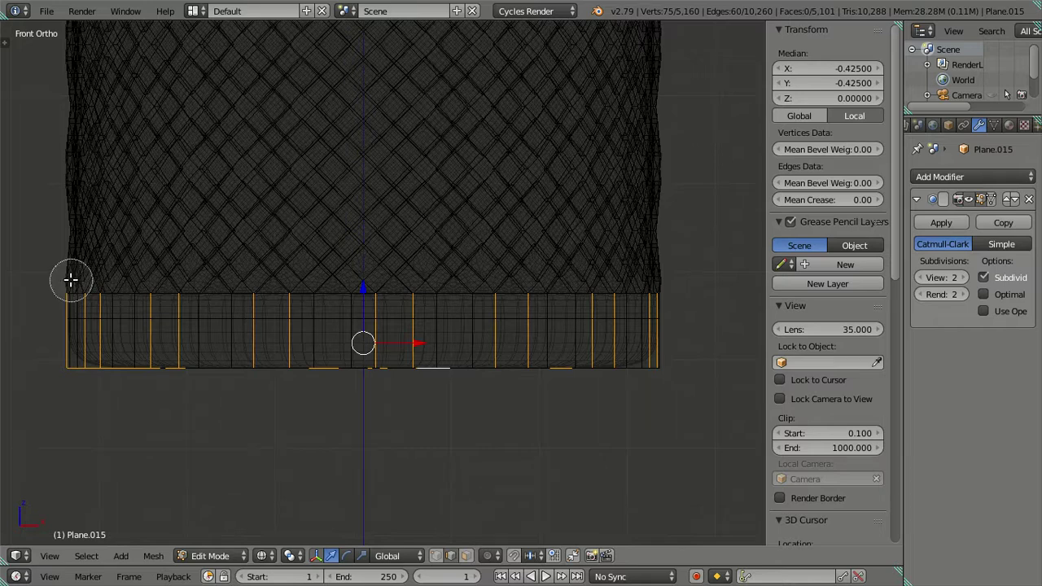
middle_drag(63, 279, 645, 279)
right_click(602, 337)
mouse_move(602, 337)
middle_down()
mouse_move(540, 276)
mouse_move(537, 260)
middle_up()
key(z)
mouse_move(451, 306)
middle_down()
mouse_move(448, 288)
mouse_move(466, 275)
middle_up()
key(t)
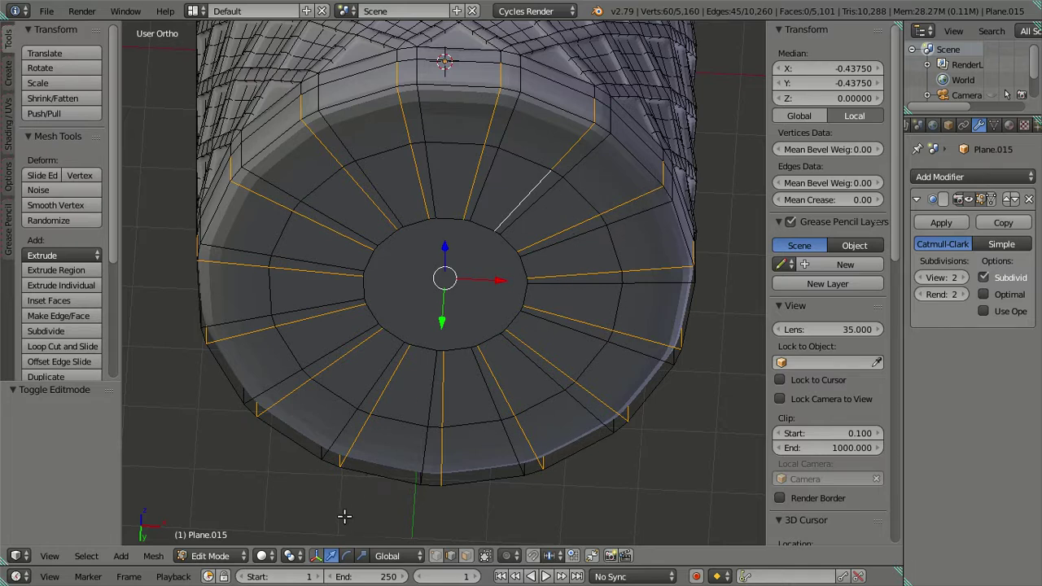
Step: Rotate the selected base edge loops -3° around the Z axis
key(r)
key(z)
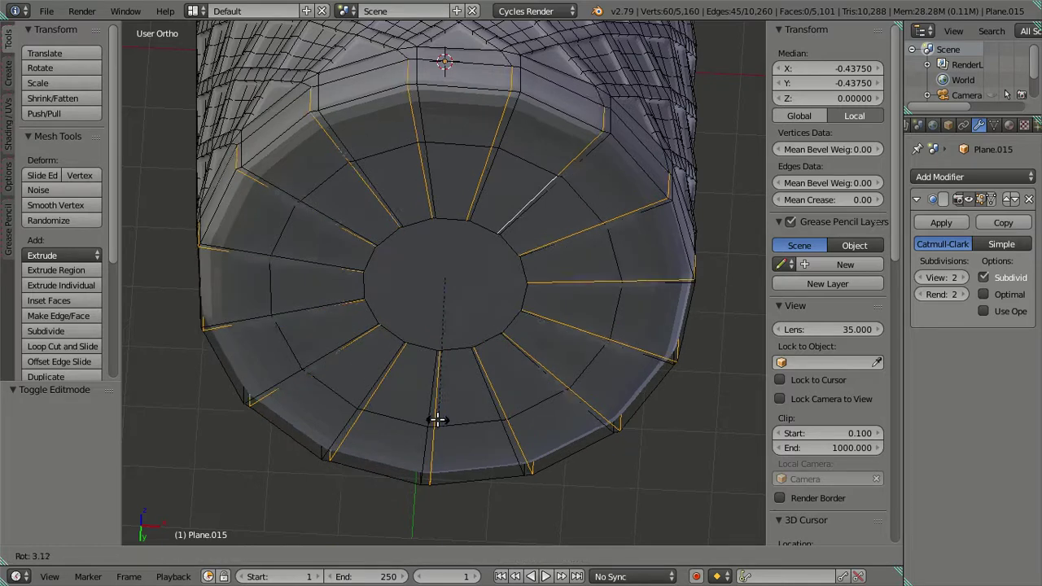
text(3)
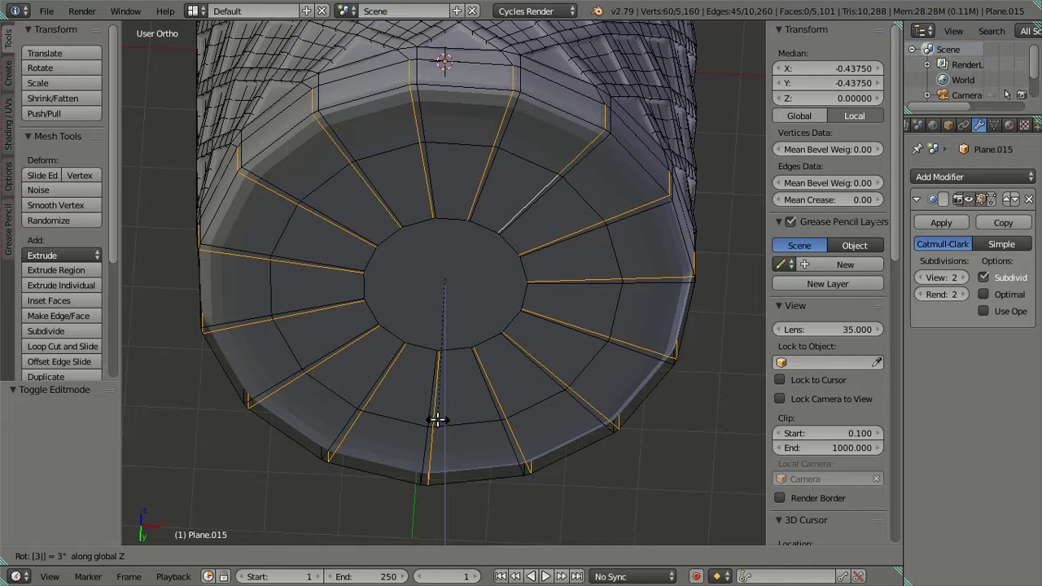
key(Return)
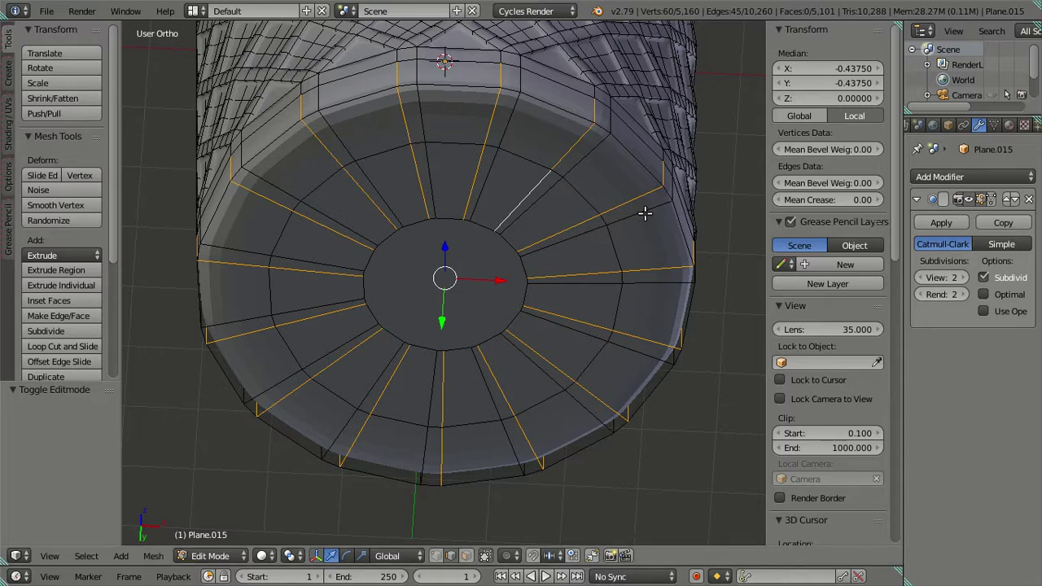
key(r)
key(z)
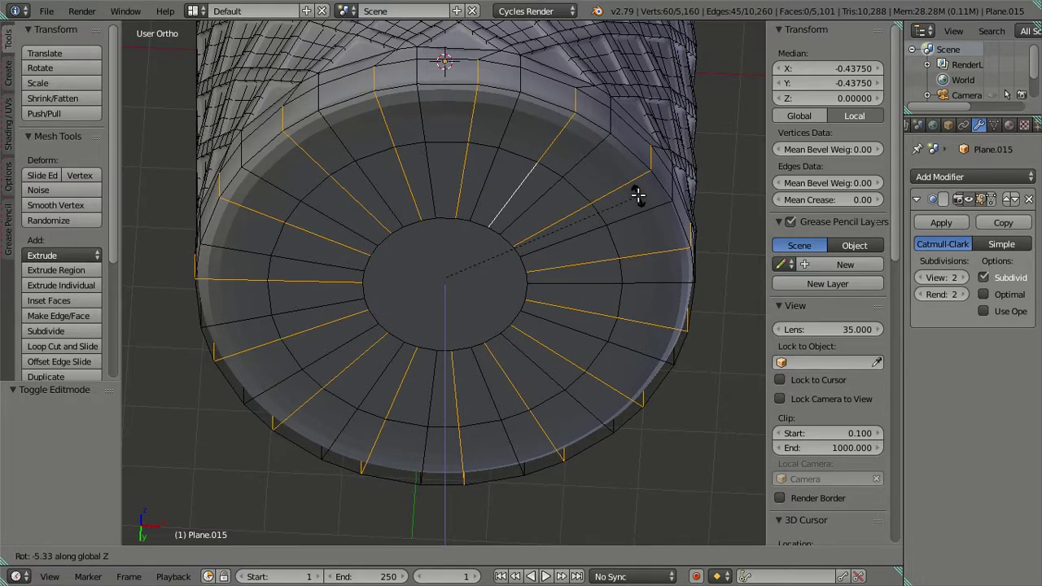
text(-3)
key(Return)
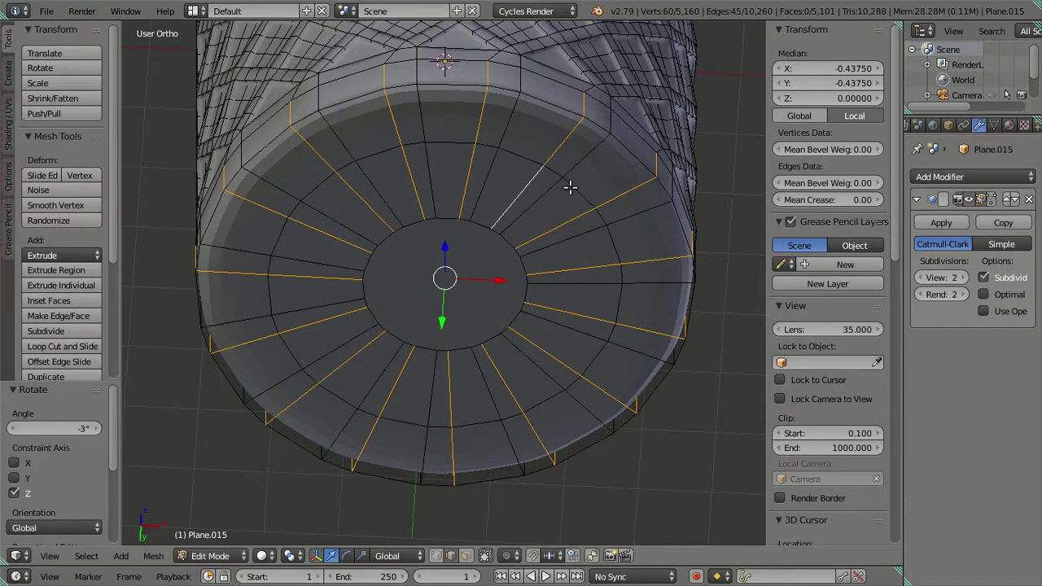
Step: Select the other alternating set of radial edge loops around the base
key(a)
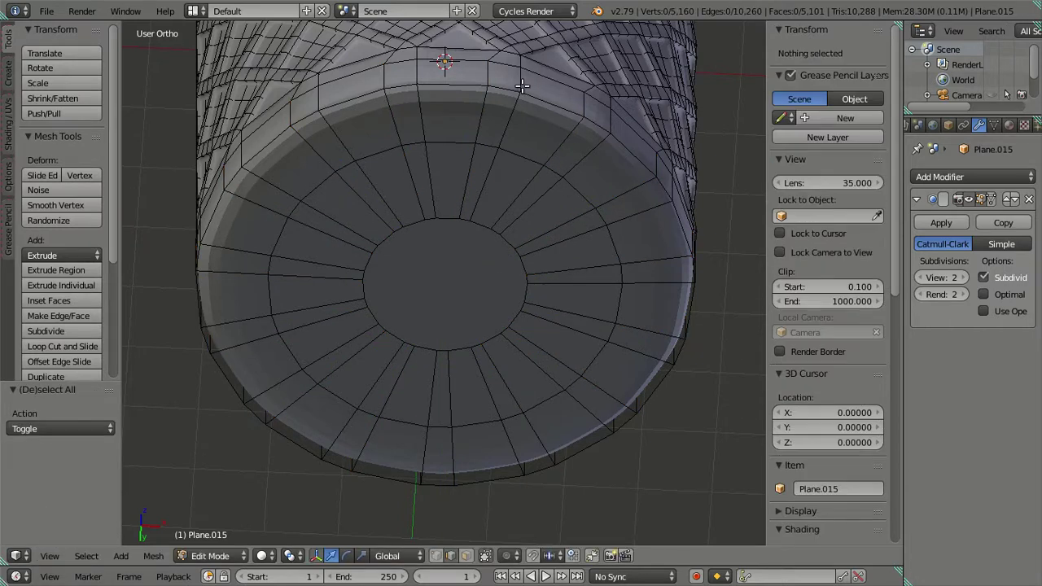
alt+right_click(527, 202)
alt+shift+right_click(561, 237)
alt+shift+right_click(574, 284)
alt+shift+right_click(567, 327)
alt+shift+right_click(533, 364)
alt+shift+right_click(494, 392)
alt+shift+right_click(426, 397)
alt+shift+right_click(360, 358)
alt+shift+right_click(338, 335)
alt+shift+right_click(320, 309)
alt+shift+right_click(307, 257)
alt+shift+right_click(341, 213)
alt+shift+right_click(376, 191)
alt+shift+right_click(433, 169)
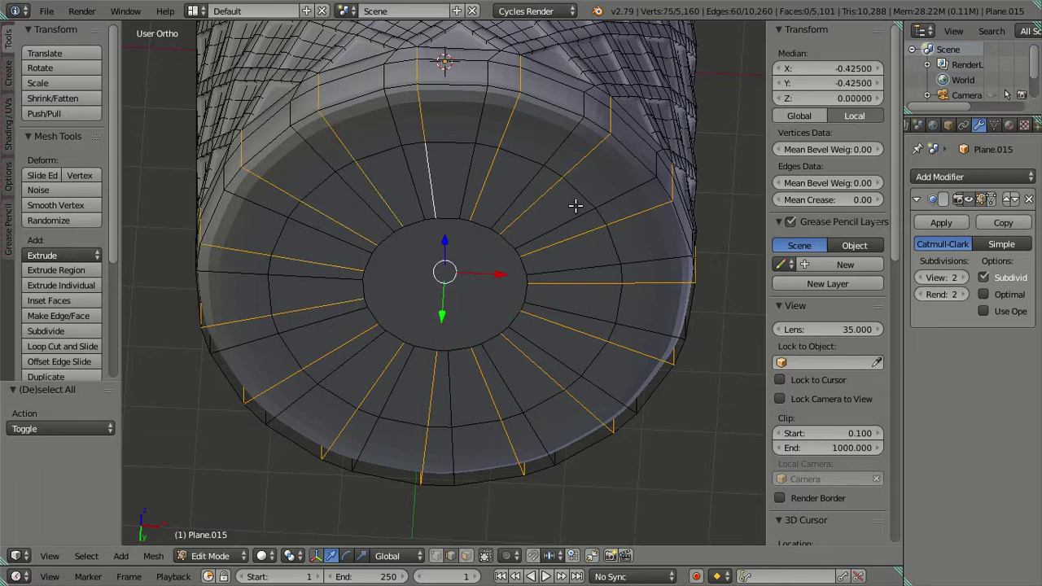
Step: Remove stray vertices from the selection with circle select in front wireframe view
key(KP_1)
key(z)
key(c)
middle_drag(209, 263, 204, 263)
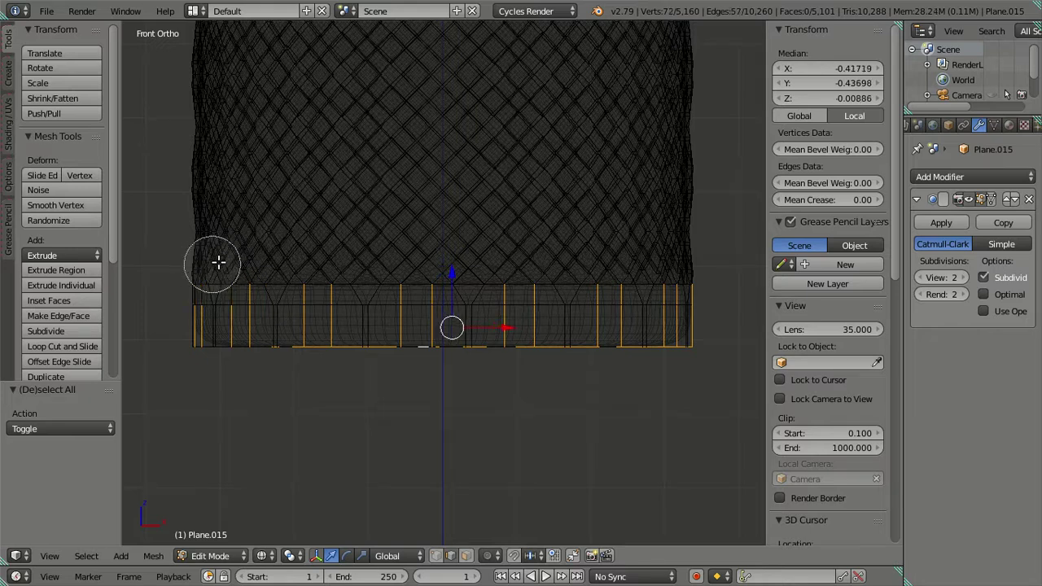
middle_drag(272, 258, 660, 258)
middle_click(675, 259)
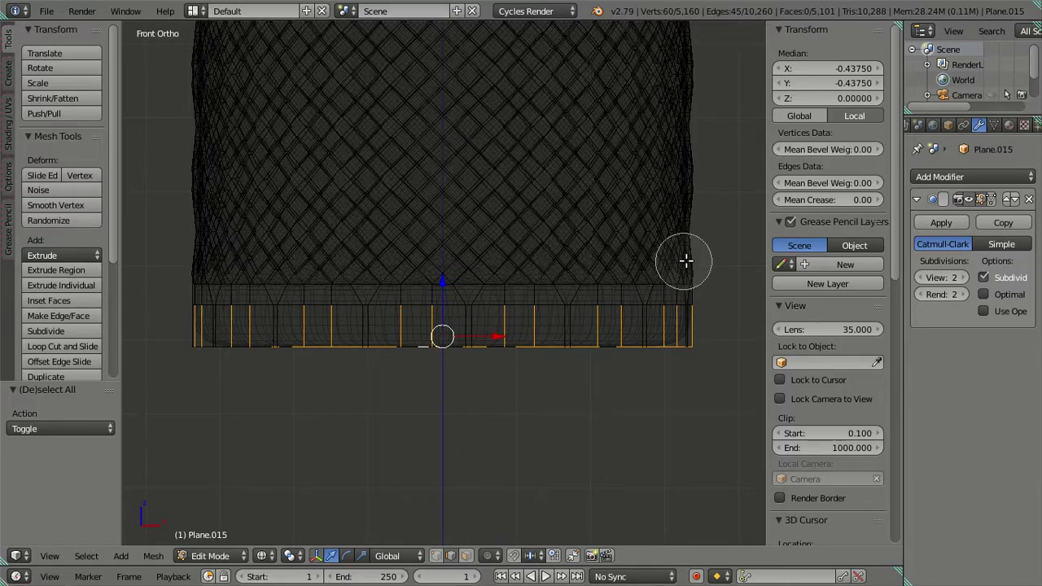
key(Escape)
middle_drag(597, 453, 585, 310)
key(z)
middle_drag(570, 237, 563, 263)
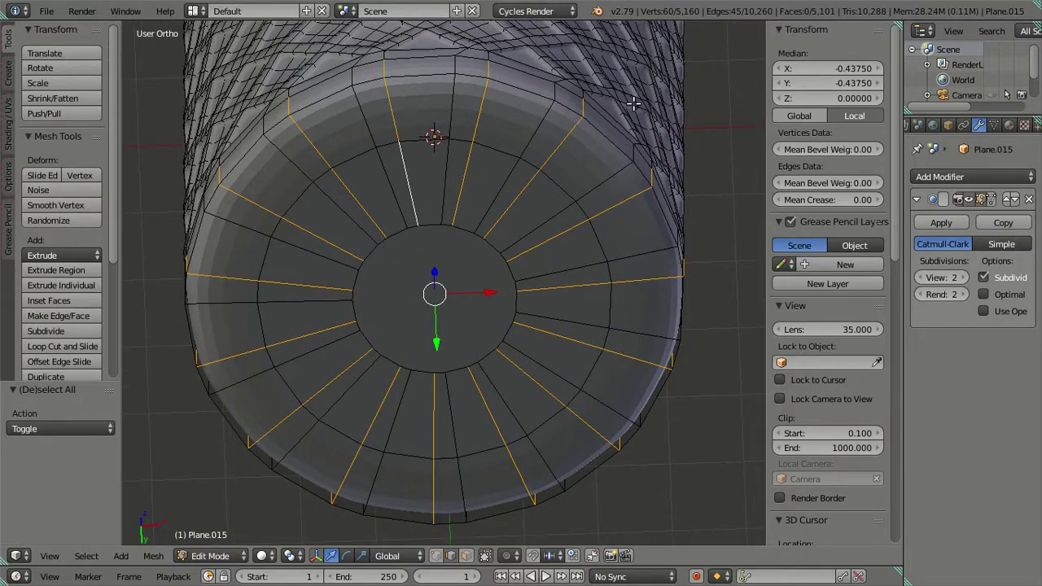
Step: Rotate the selected edge loops +3° around the Z axis
key(r)
key(z)
key(3)
key(Return)
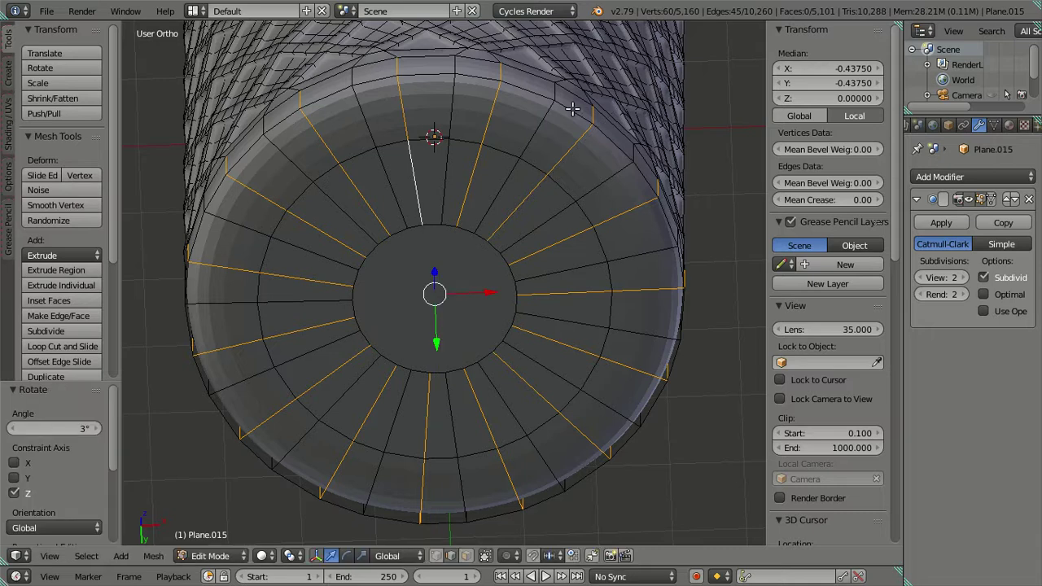
Step: Deselect all and inspect the vase from the front in Object Mode
key(a)
scroll(476, 122, down, 3)
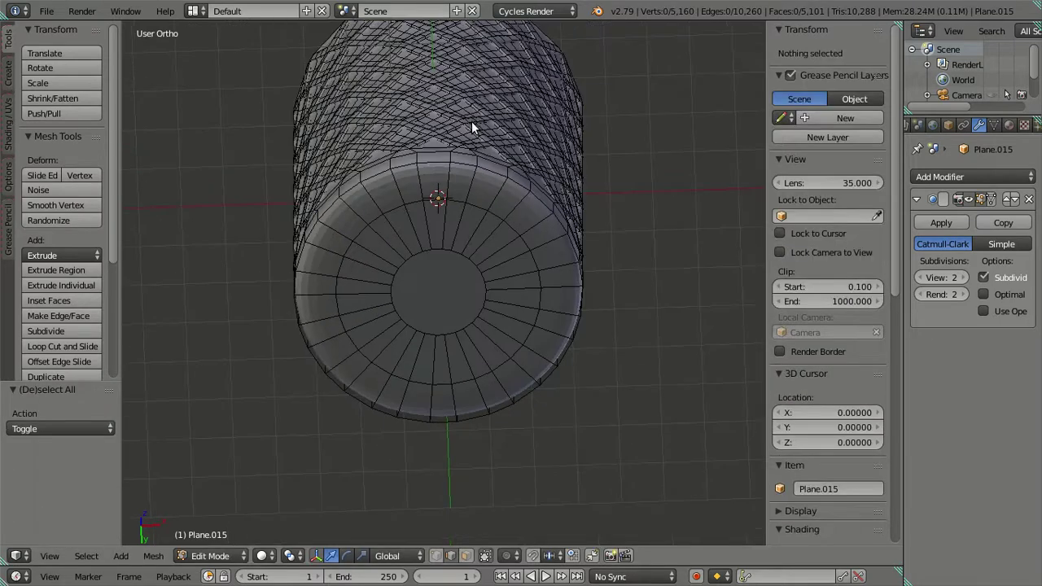
key(Tab)
mouse_move(471, 259)
middle_down()
mouse_move(460, 180)
mouse_move(435, 296)
mouse_move(413, 139)
middle_up()
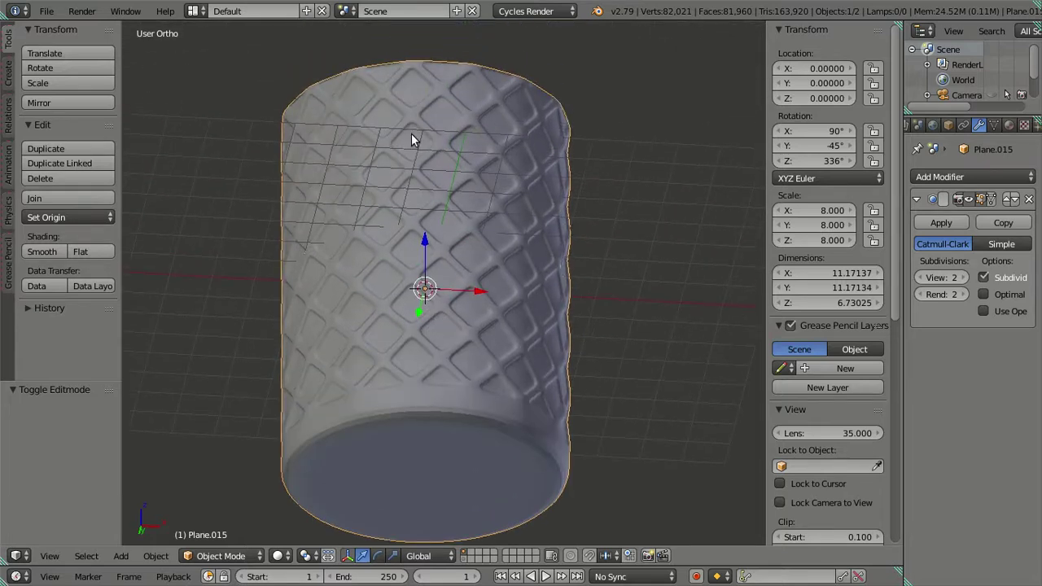
key(KP_1)
scroll(399, 236, up, 2)
scroll(424, 232, up, 1)
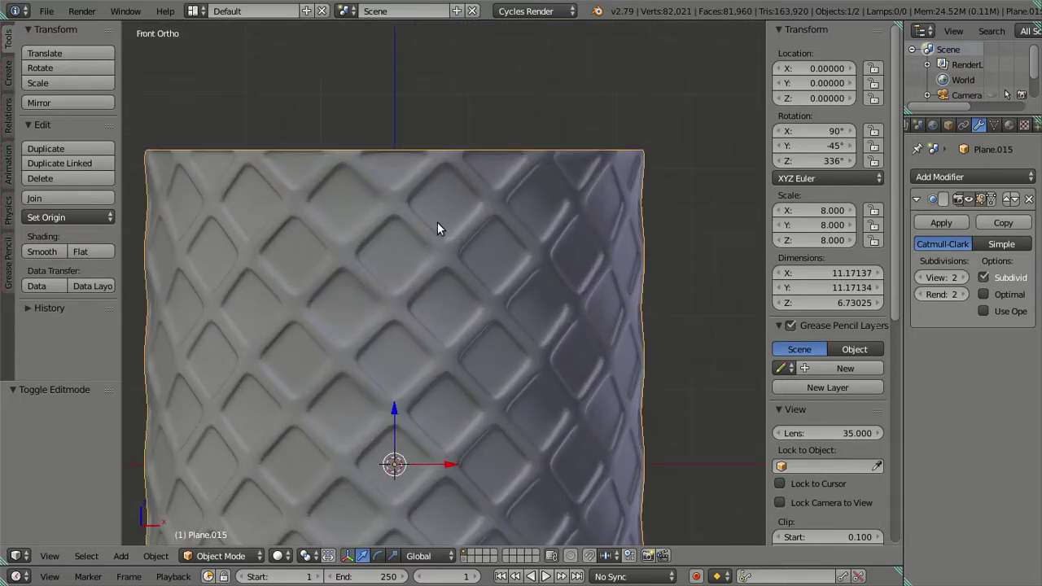
scroll(431, 215, up, 1)
Step: Back in Edit Mode, lower the Subsurf modifier's View level
key(Tab)
scroll(448, 203, down, 1)
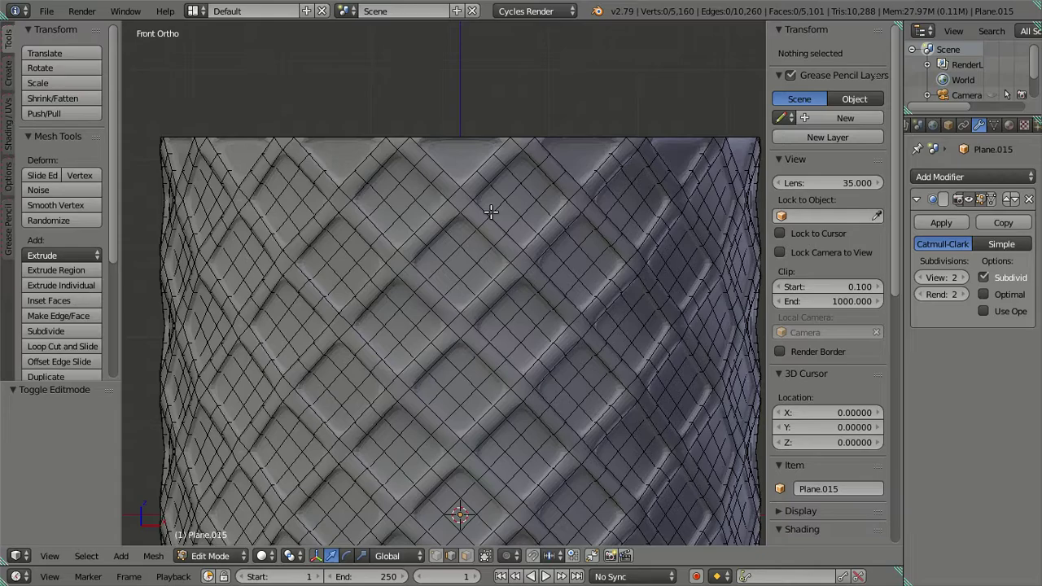
mouse_move(488, 211)
middle_down()
mouse_move(448, 182)
mouse_move(496, 252)
middle_up()
scroll(448, 182, up, 2)
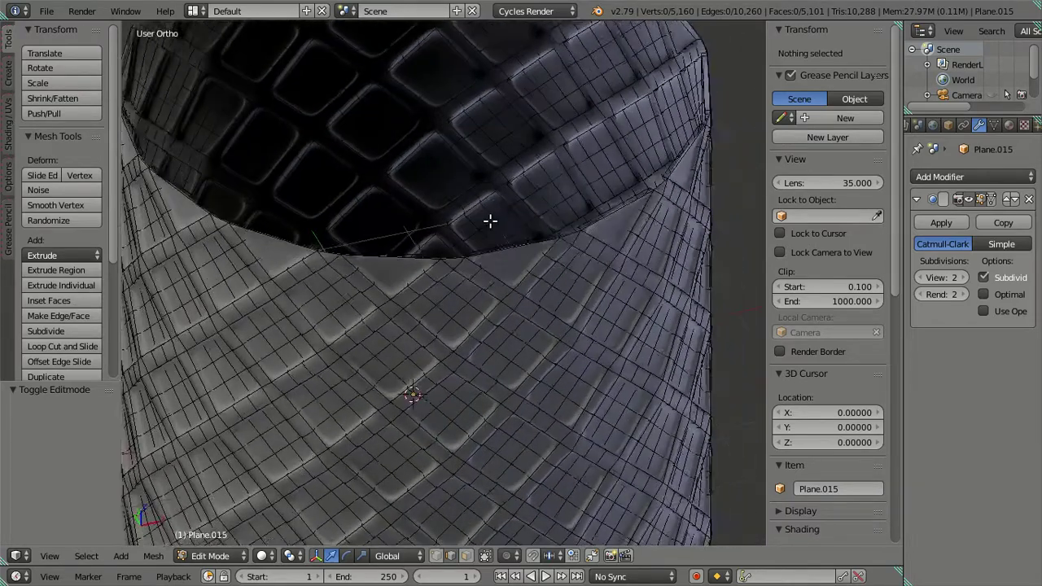
scroll(505, 258, up, 2)
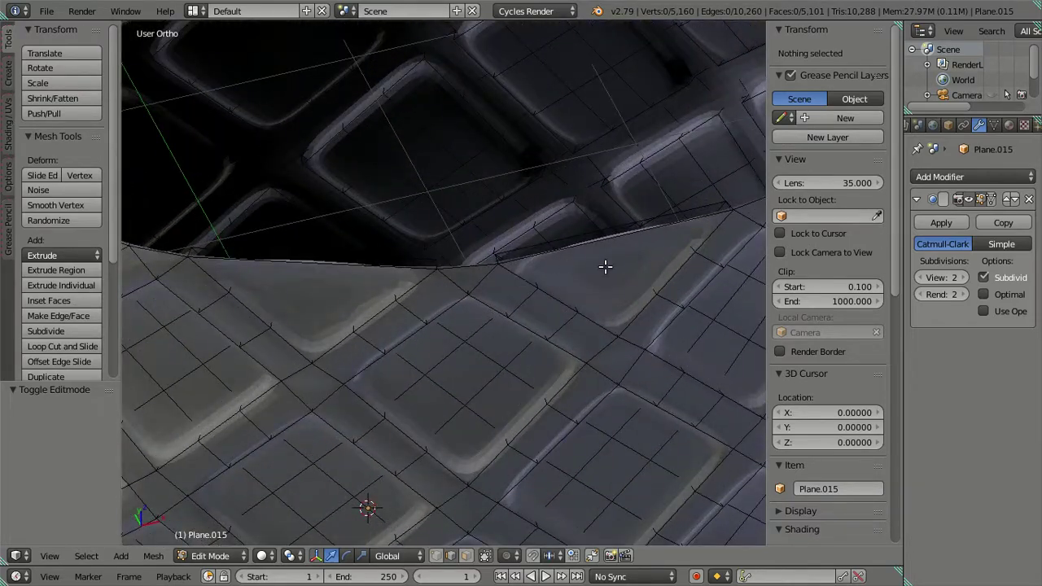
click(918, 277)
Step: Bring the subdivision View level to 0 and select the top rim edge loop
click(918, 278)
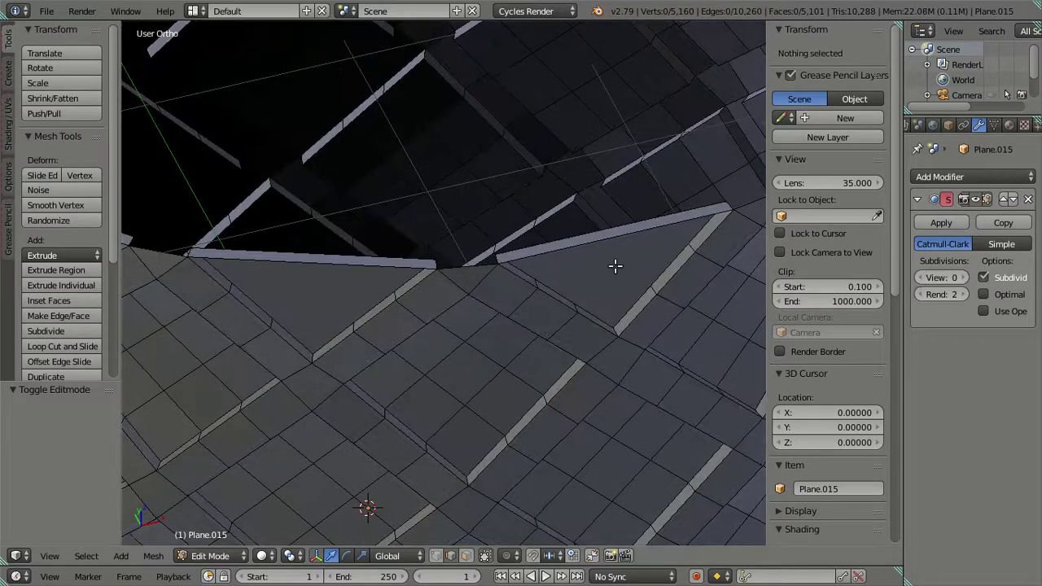
key(a)
key(a)
alt+right_click(399, 276)
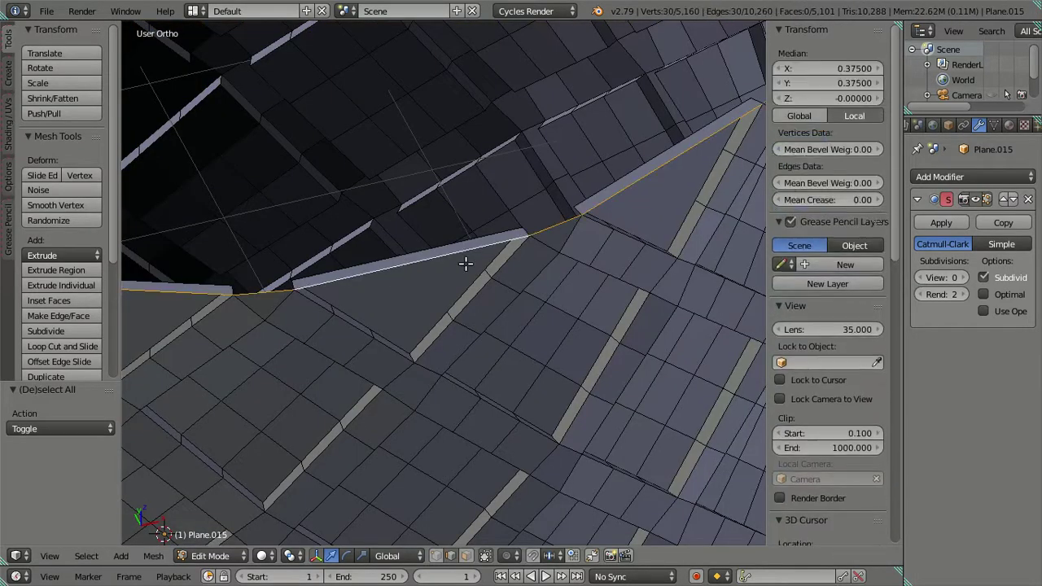
scroll(399, 281, down, 3)
scroll(469, 293, down, 2)
middle_drag(470, 293, 479, 280)
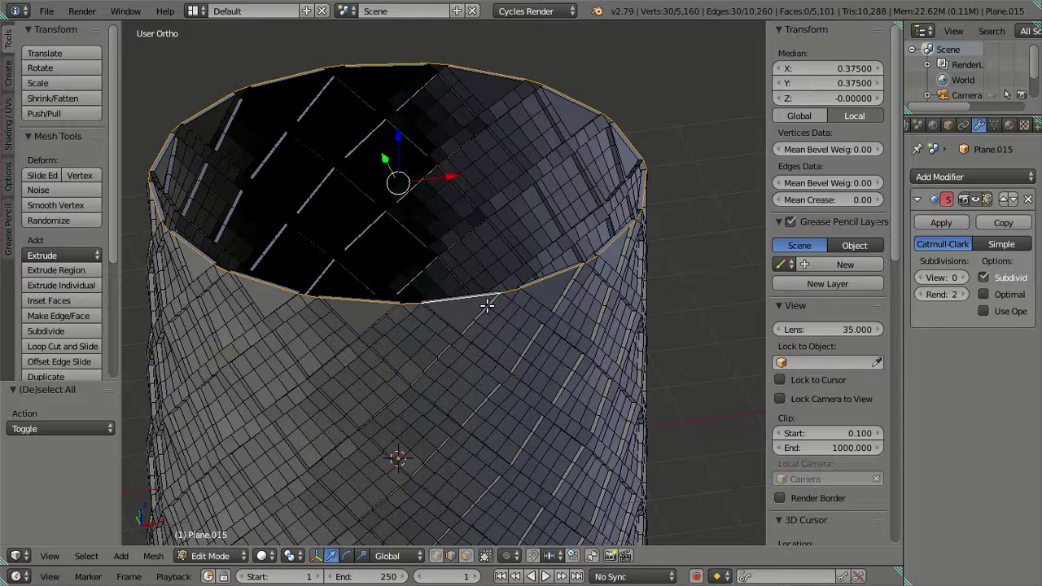
key(KP_1)
scroll(497, 265, down, 1)
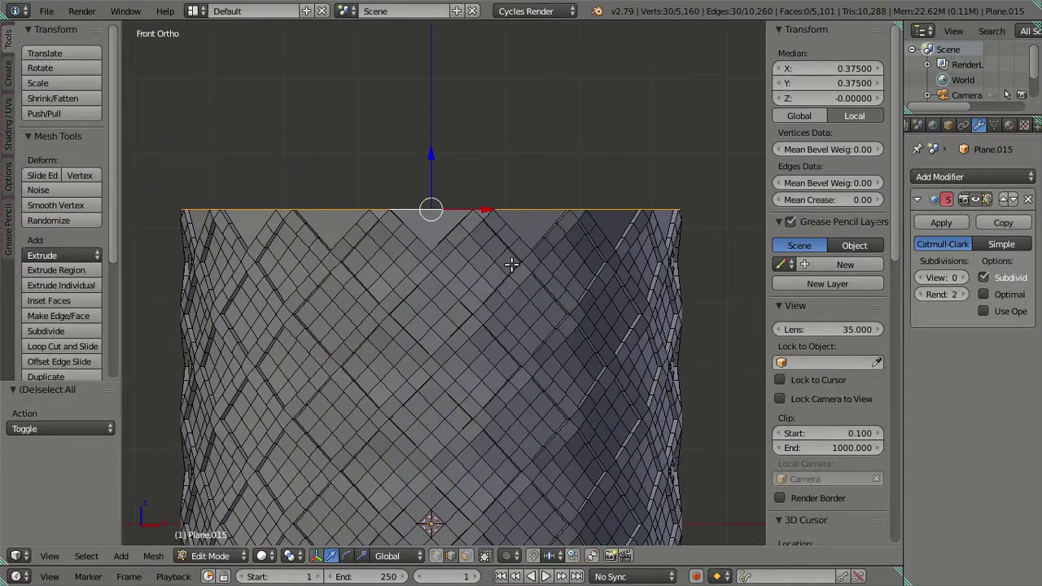
scroll(513, 265, down, 1)
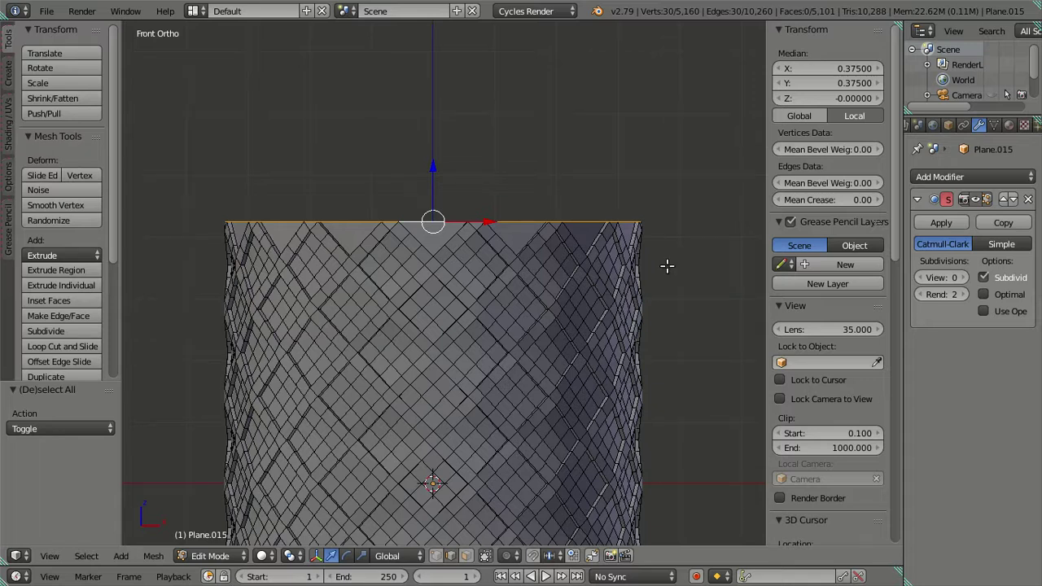
Step: Extrude the top rim, scale it slightly outward, and raise it 0.222 on Z
key(e)
key(s)
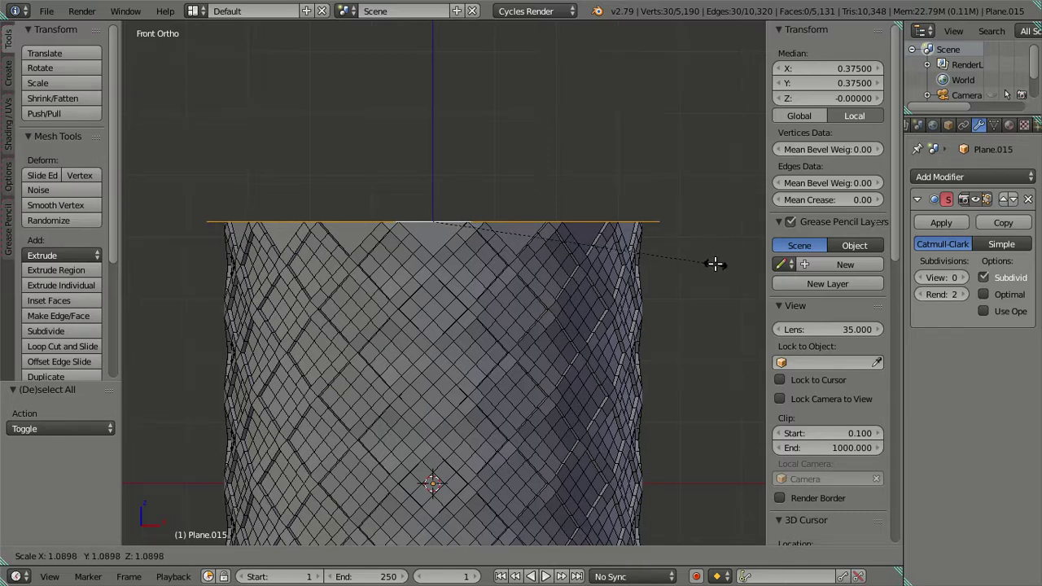
click(710, 263)
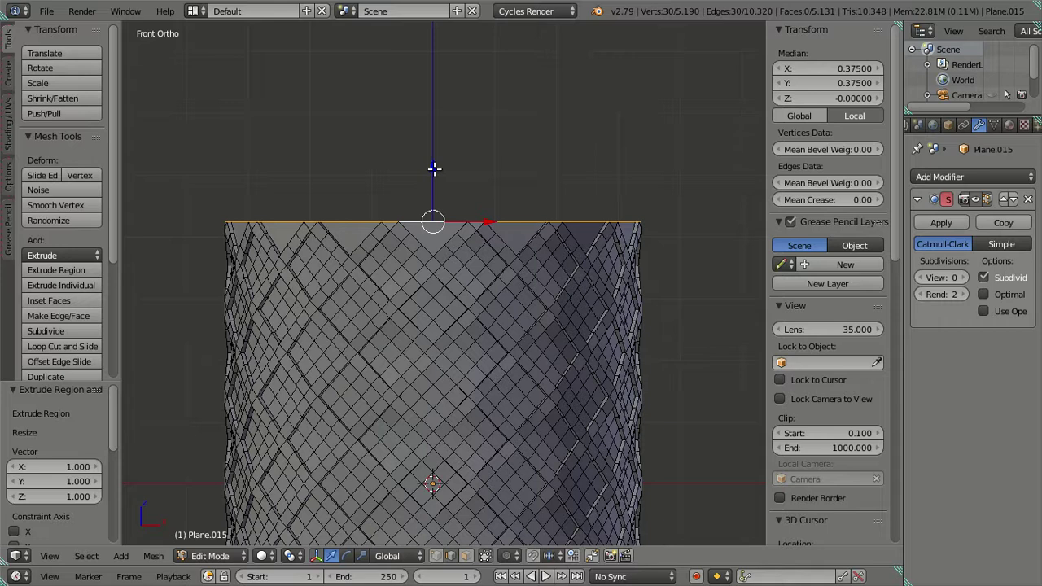
drag(434, 169, 430, 162)
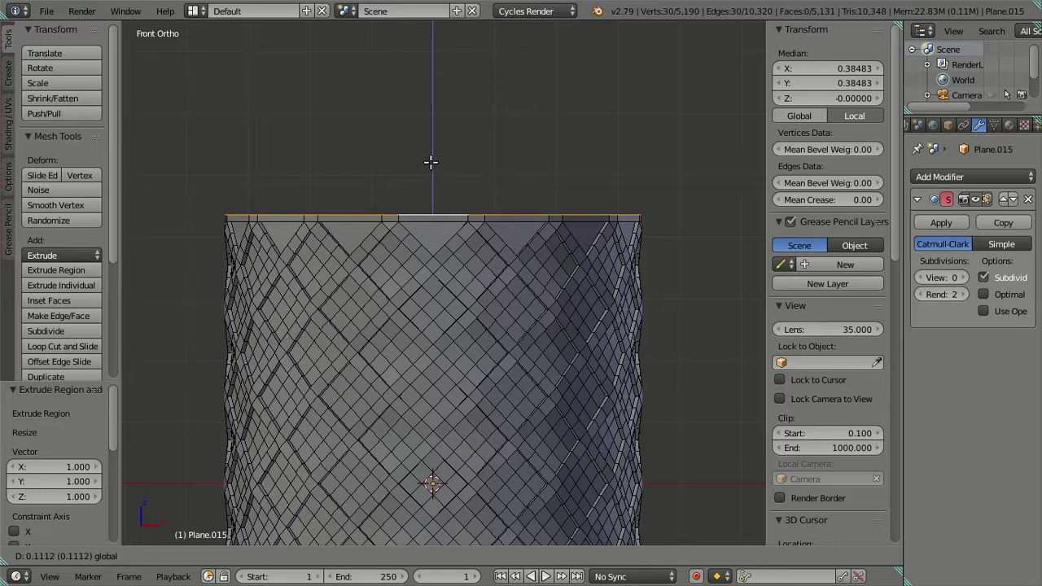
drag(431, 162, 429, 158)
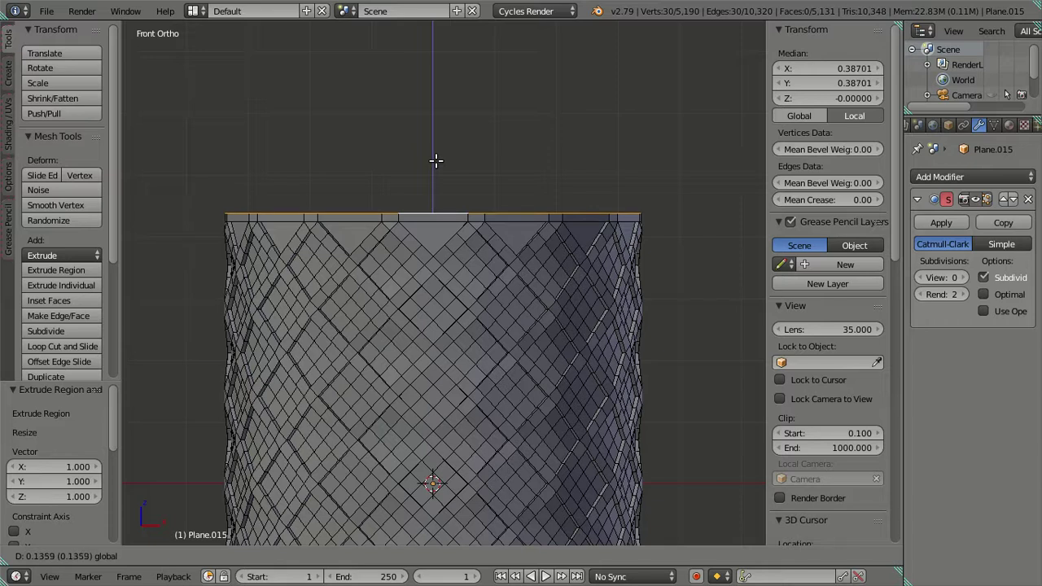
mouse_move(429, 158)
mouse_down()
mouse_move(440, 165)
mouse_move(433, 156)
mouse_up()
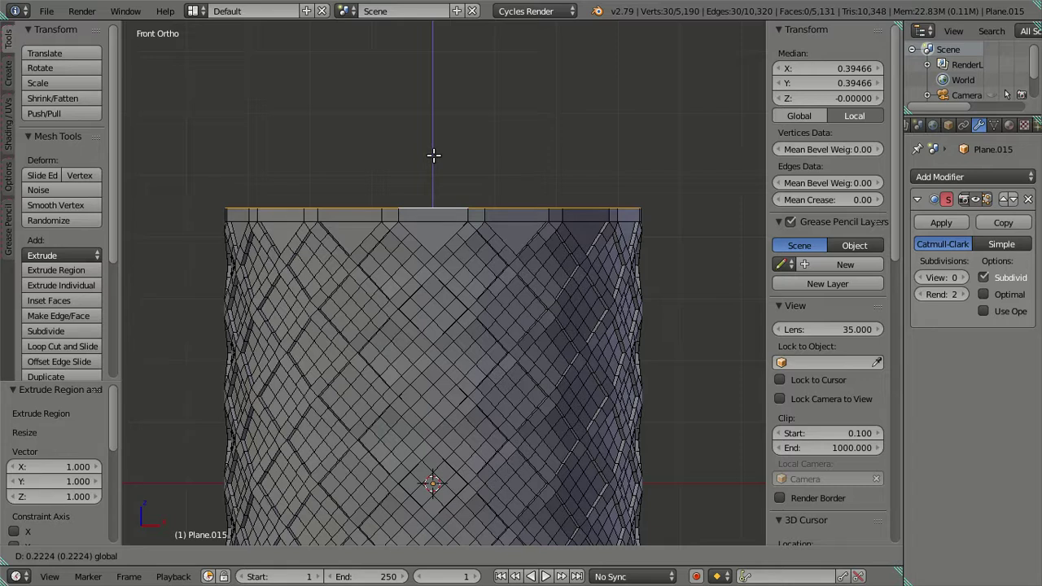
click(433, 156)
Step: Set the new rim's Median X and Y to 0.39 in the N-panel
scroll(433, 155, down, 4)
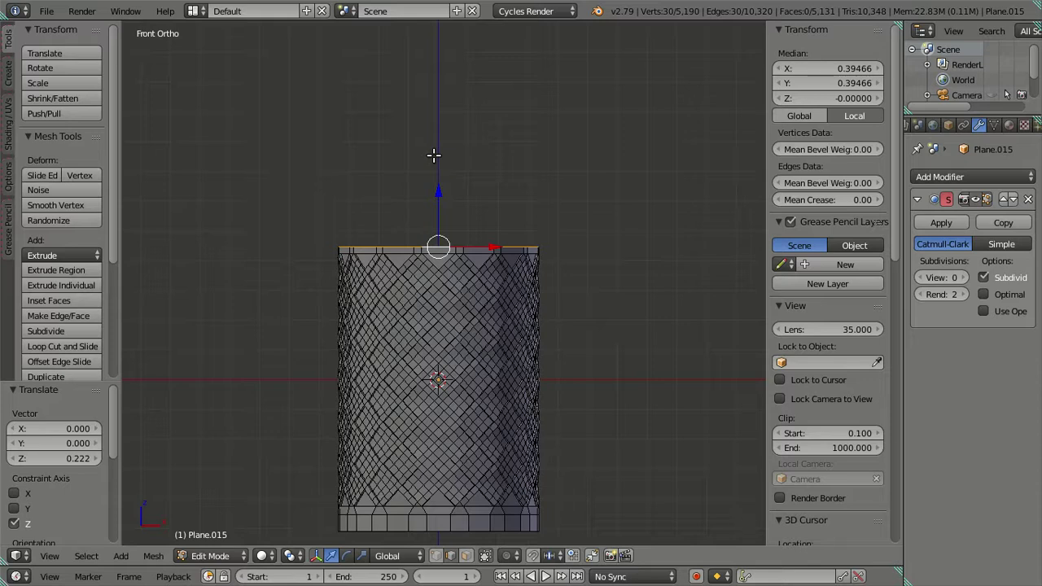
scroll(456, 179, up, 3)
click(843, 69)
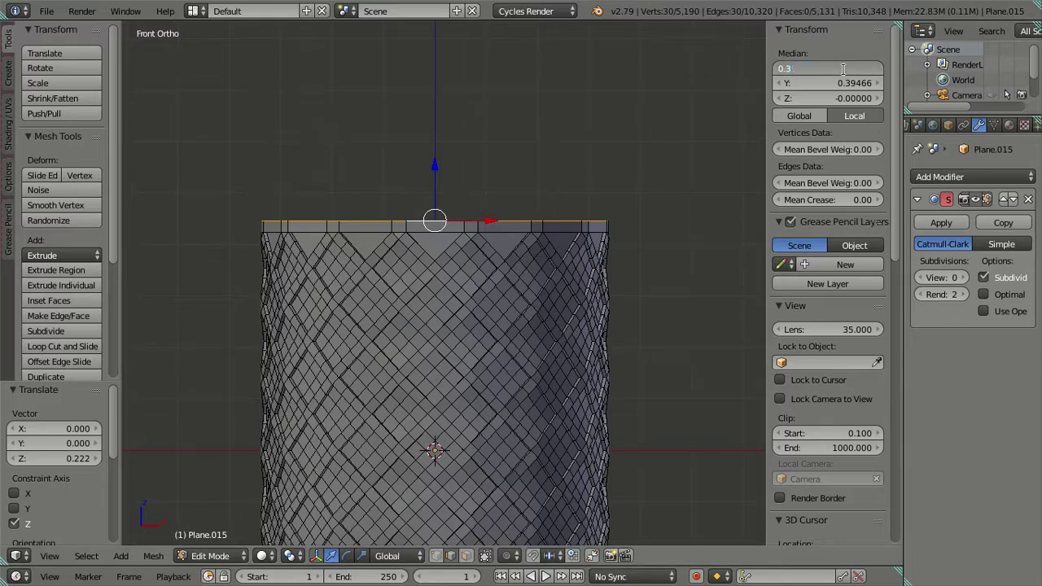
key(Return)
click(841, 83)
text(0.39)
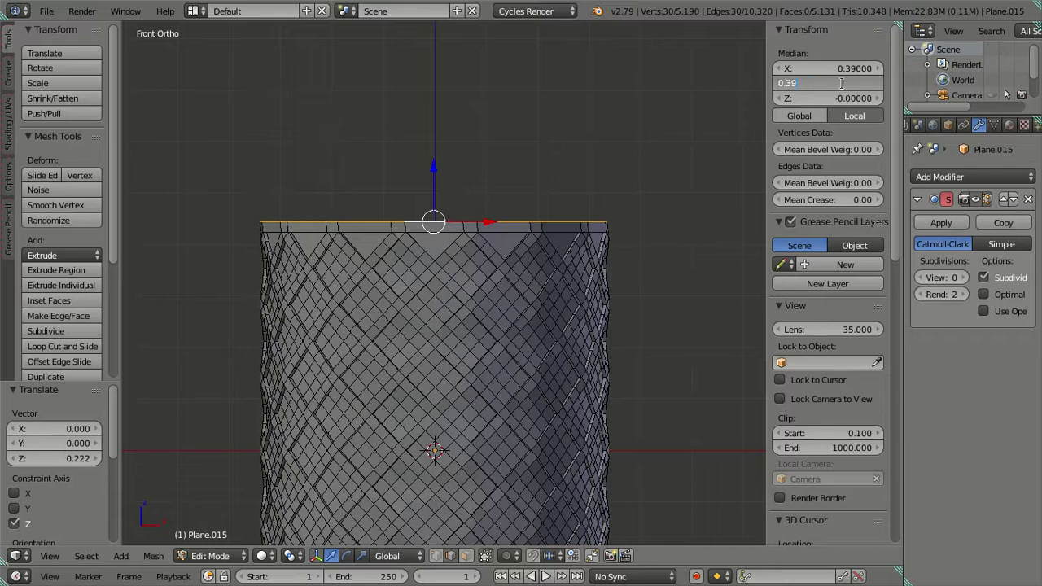
key(Return)
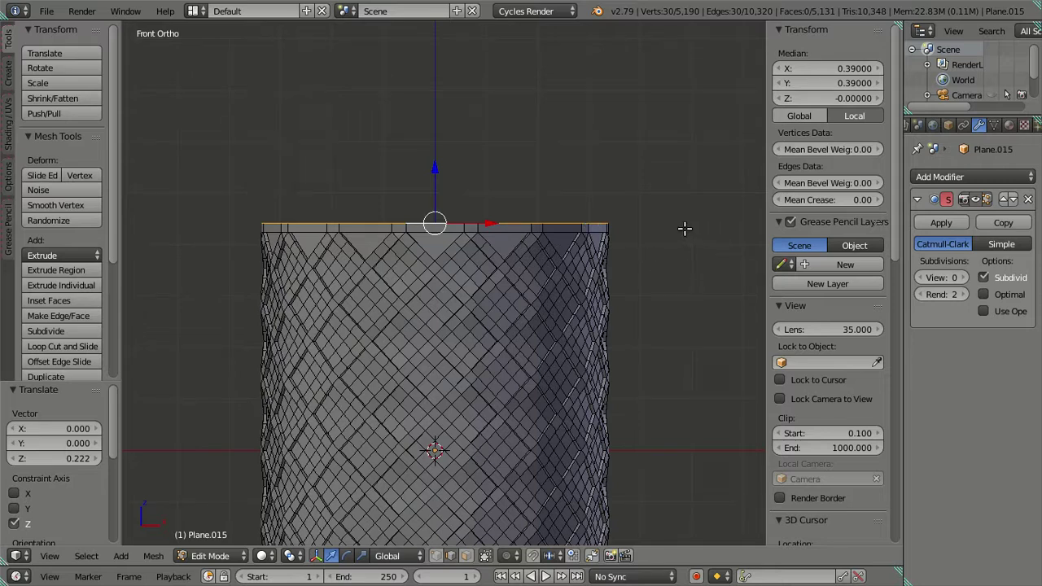
Step: Extrude the top rim ring and widen it by 1.1
key(e)
key(s)
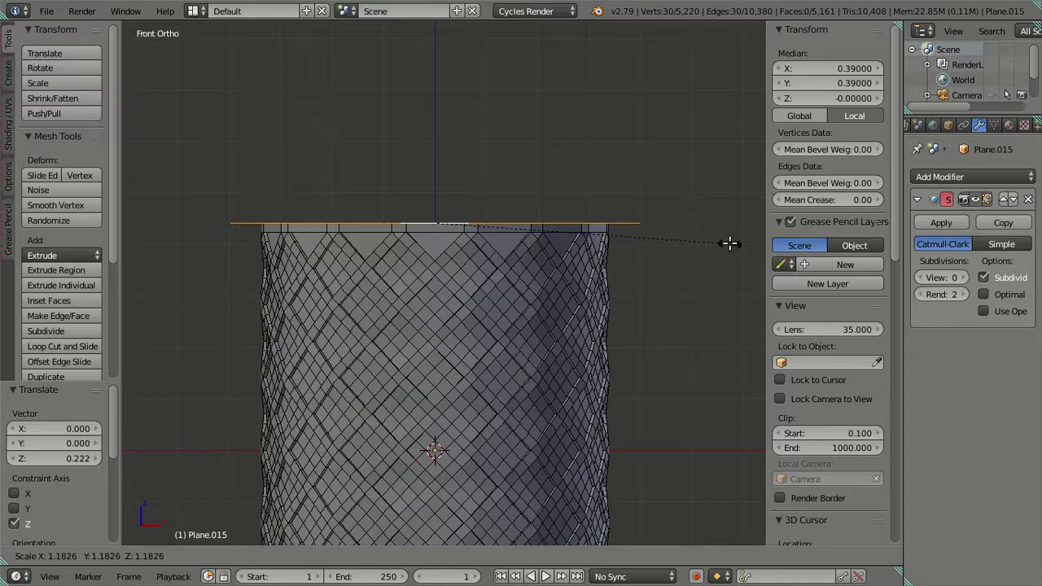
text(1)
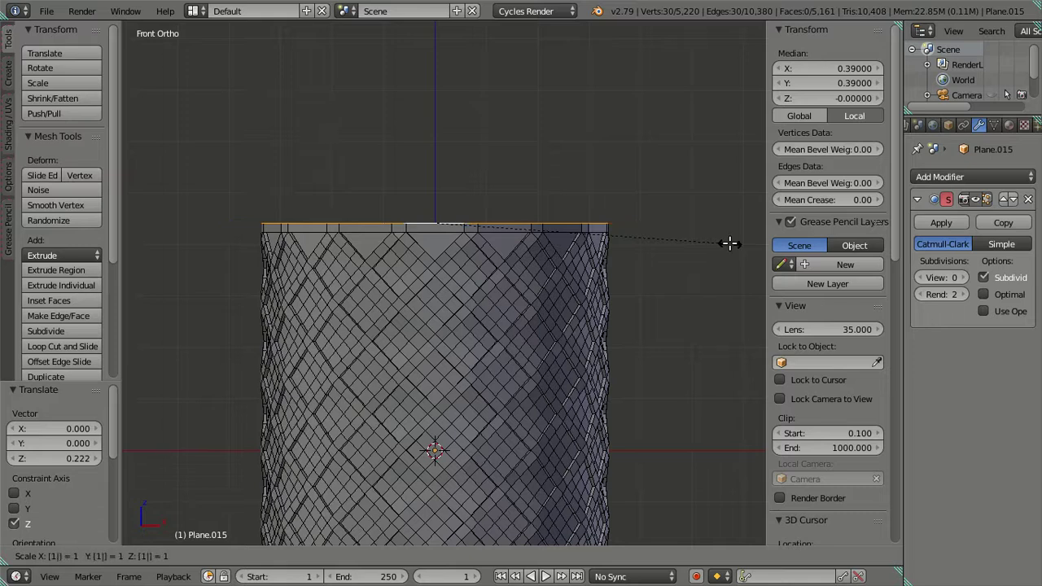
text(.1)
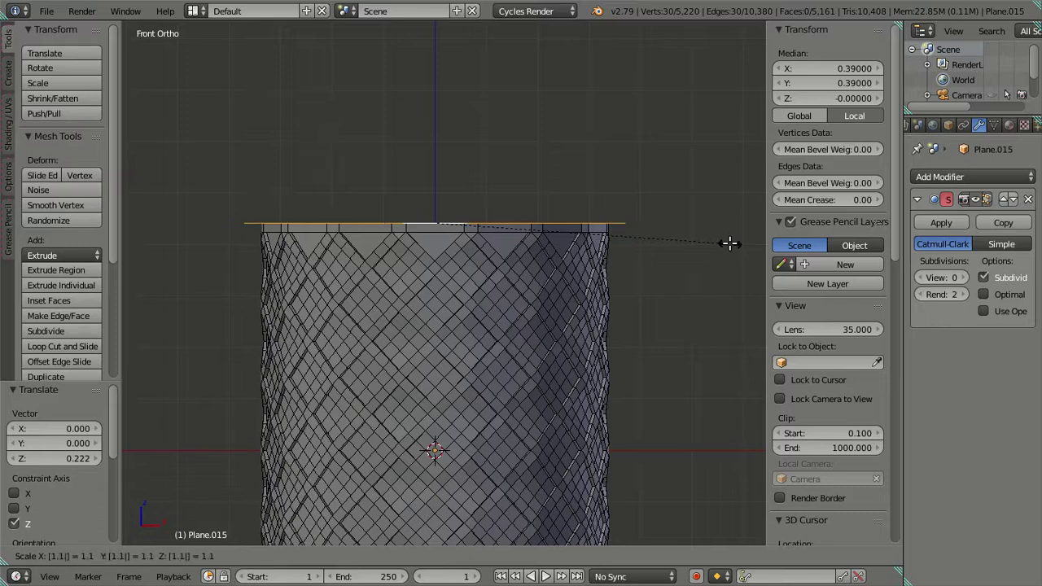
key(Return)
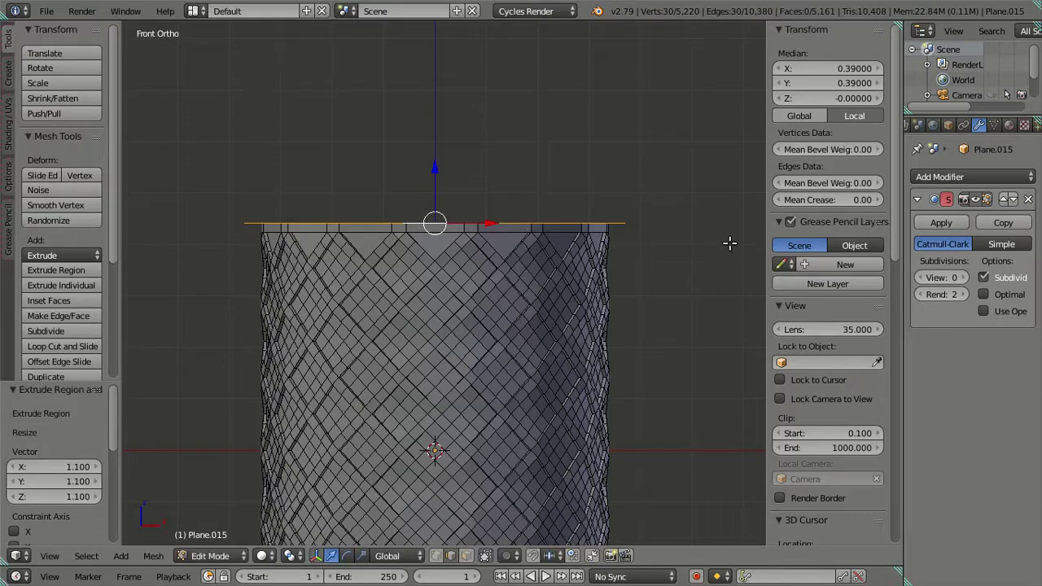
mouse_move(688, 252)
middle_down()
mouse_move(670, 316)
mouse_move(658, 295)
middle_up()
key(KP_1)
Step: Extrude another ring, raise it into a short band, and set its median X and Y to 0.45
key(e)
key(Escape)
drag(437, 168, 438, 139)
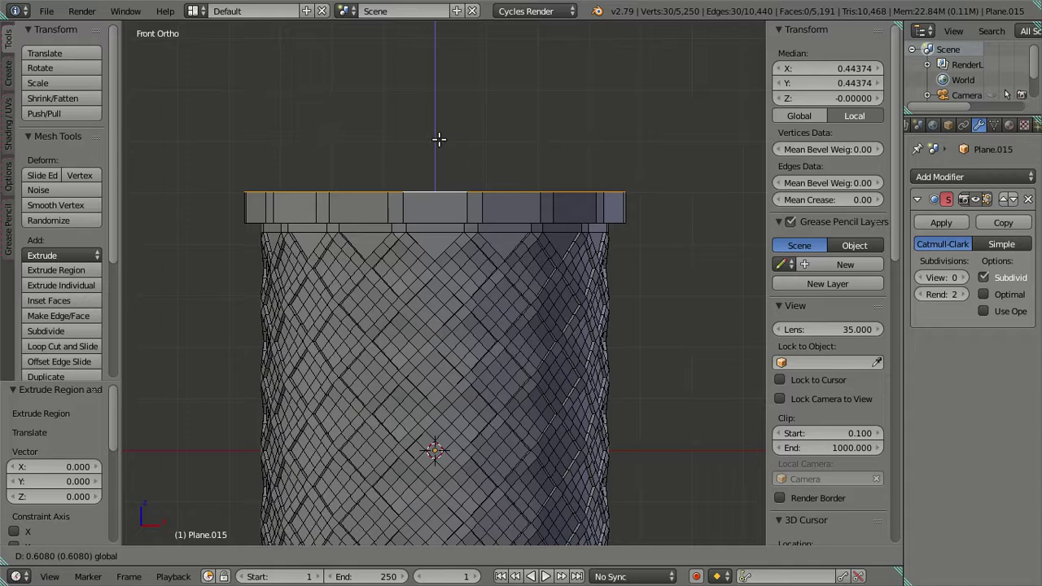
drag(438, 139, 437, 135)
click(828, 68)
click(834, 66)
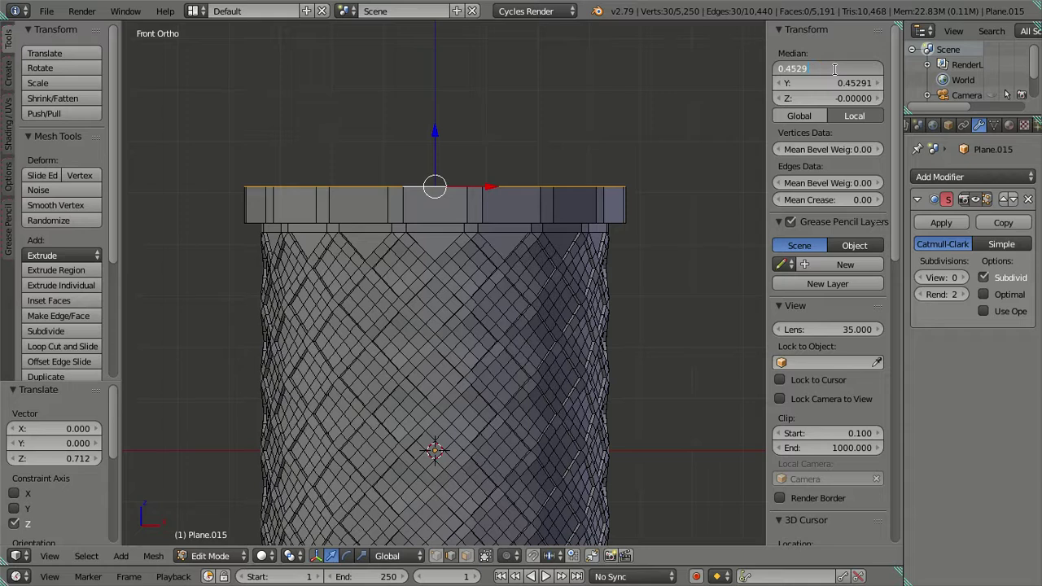
key(Return)
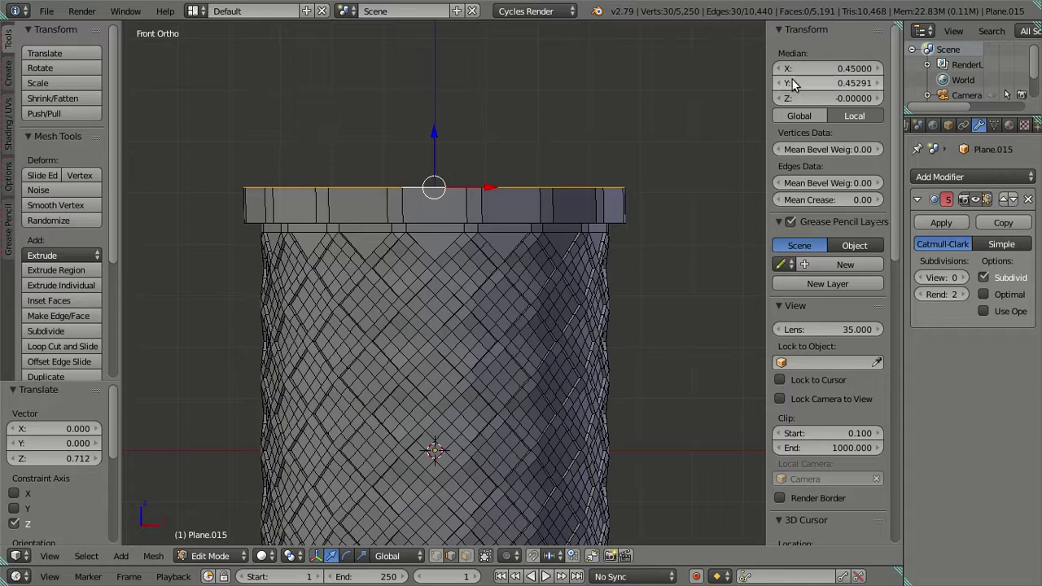
click(852, 79)
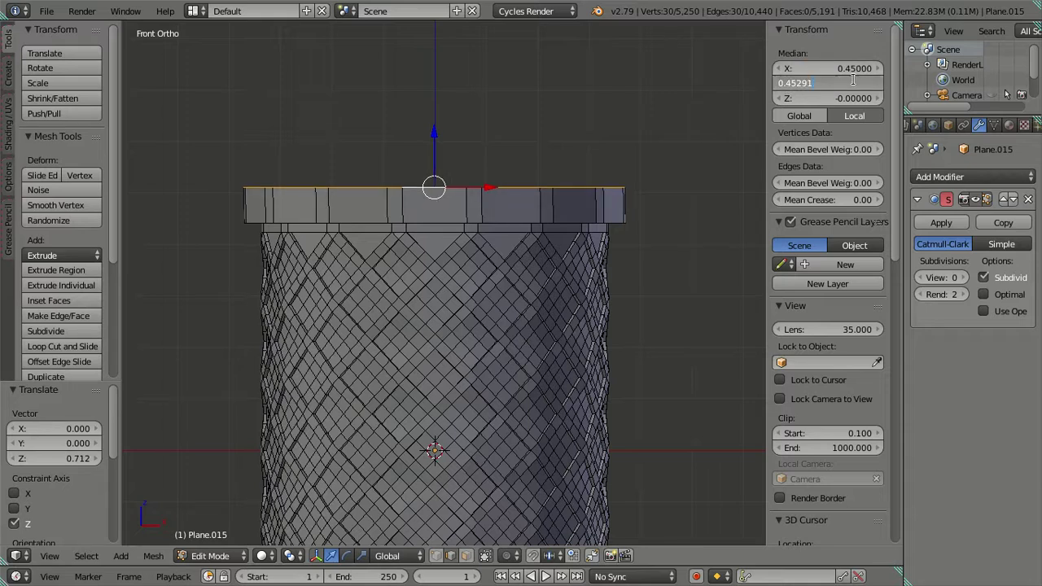
text(0.45)
key(Return)
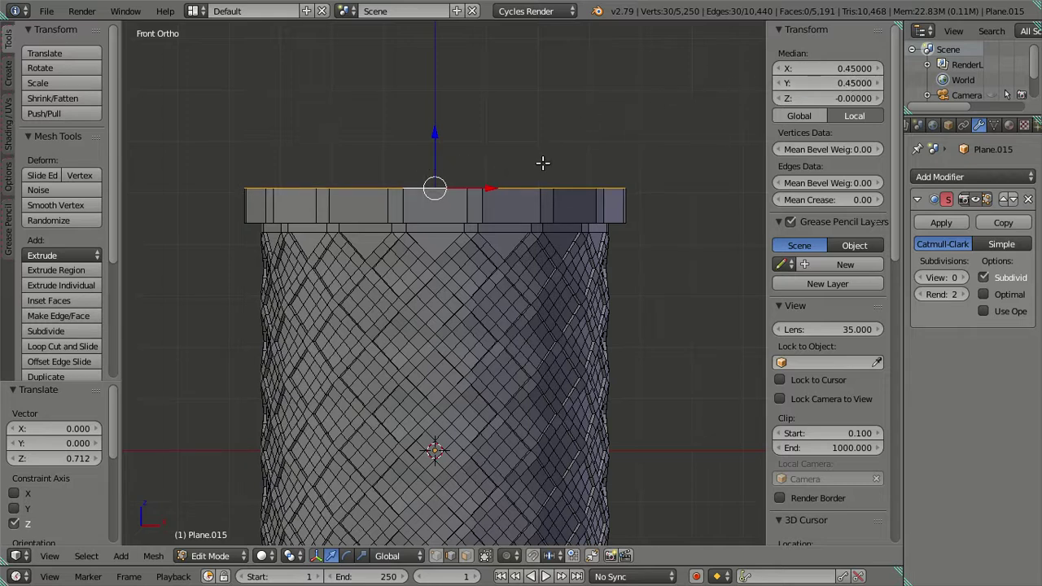
shift+middle_drag(543, 163, 546, 198)
Step: Extrude a lip ring 1.3 times wider, raise it, and set viewport subdivision to 2
key(s)
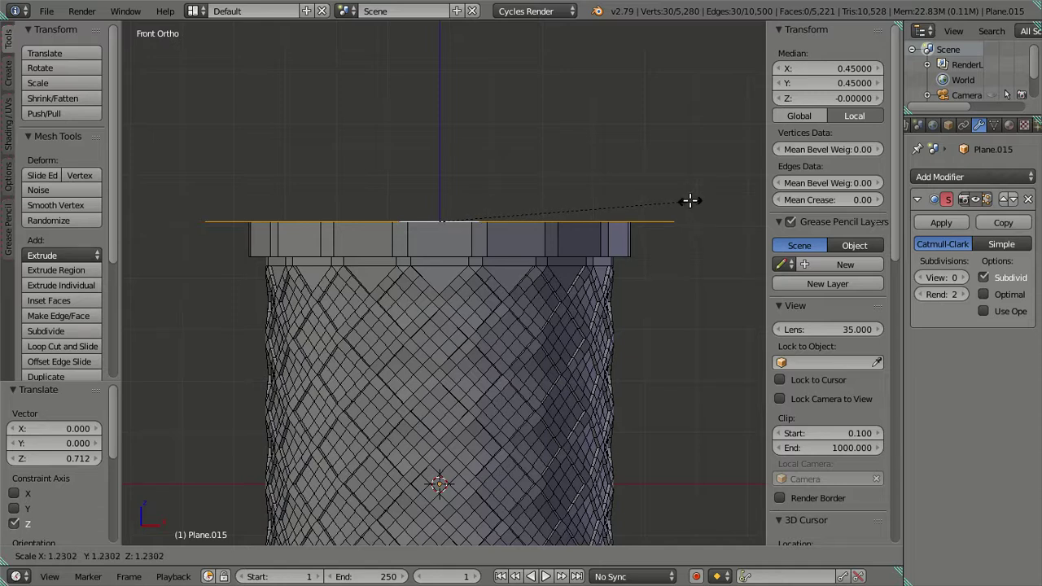
text(1.3)
key(Return)
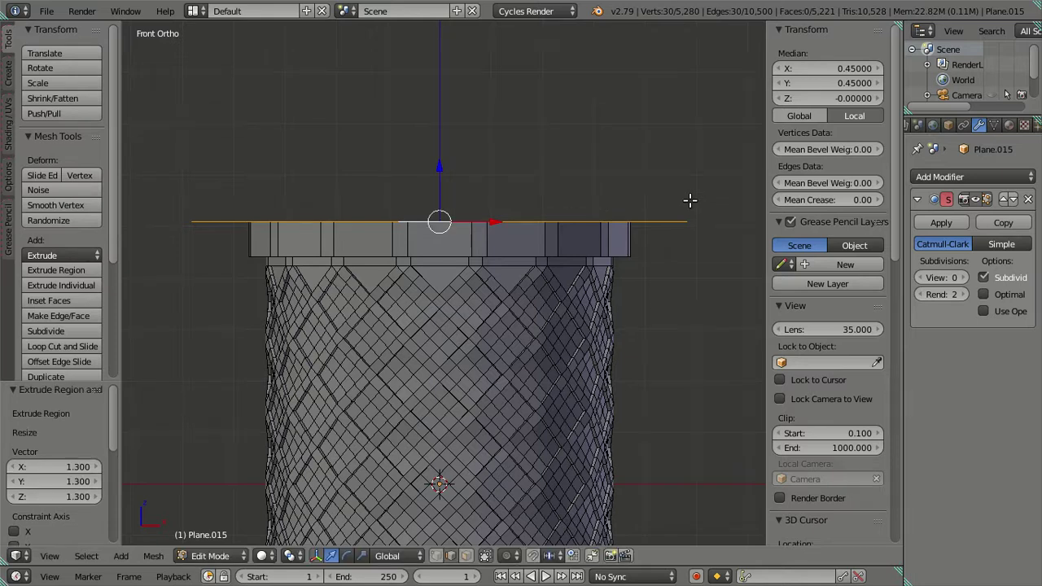
drag(441, 167, 437, 129)
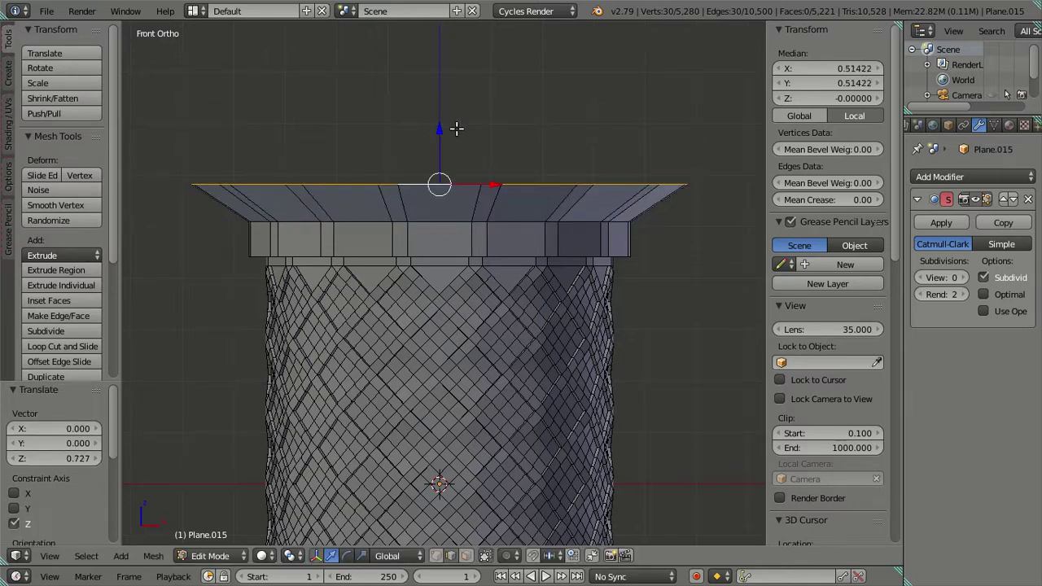
click(967, 277)
click(966, 277)
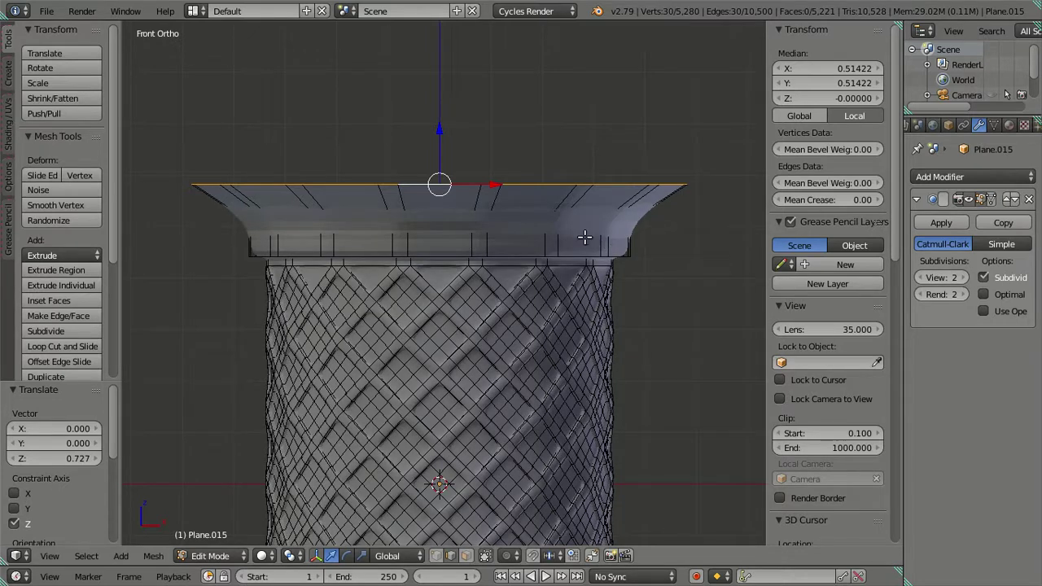
Step: Loop-cut an edge loop near the top of the rim band and nudge it into place
scroll(585, 236, up, 1)
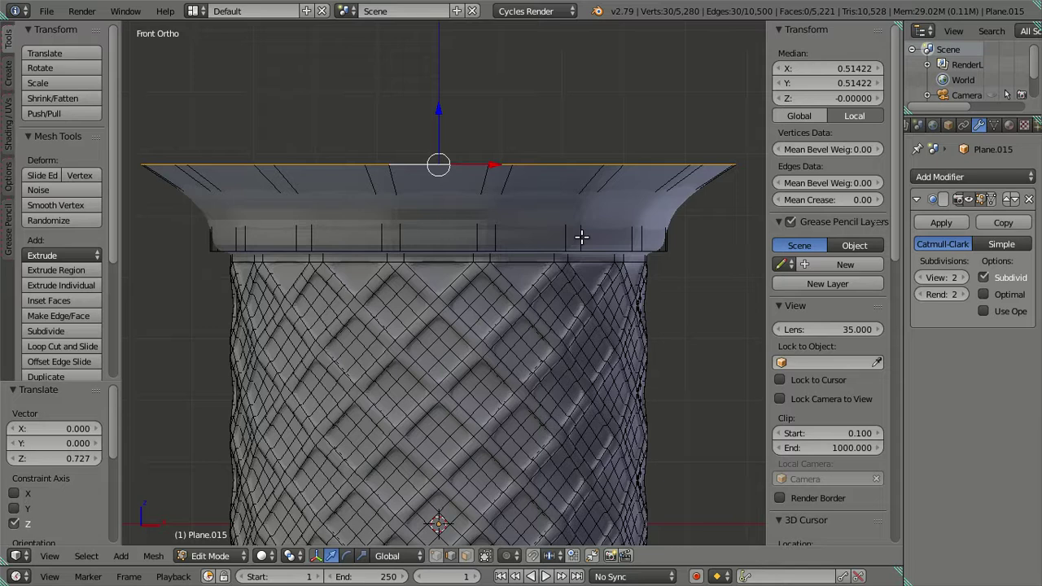
key(ctrl+r)
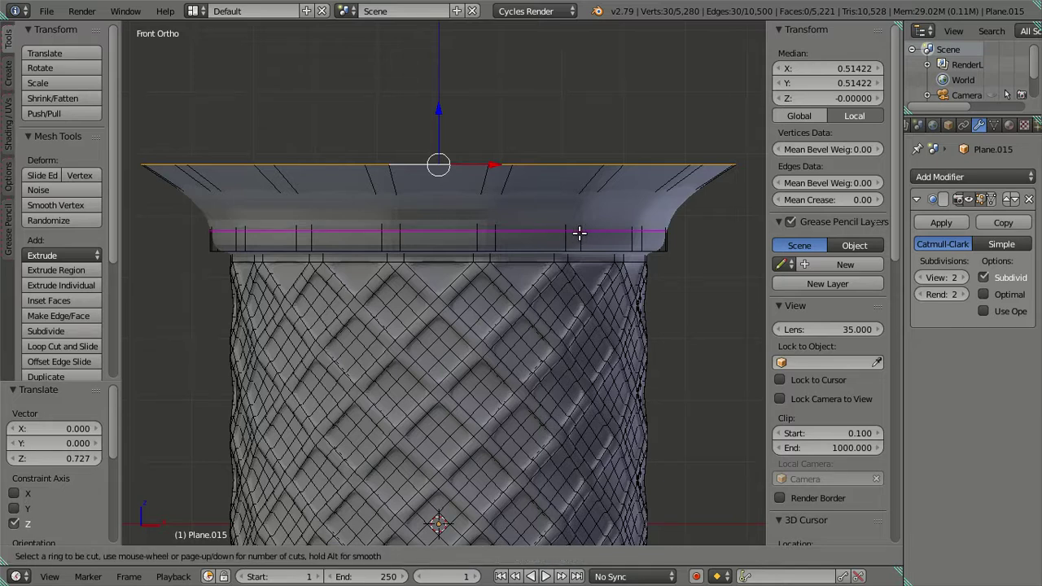
click(579, 233)
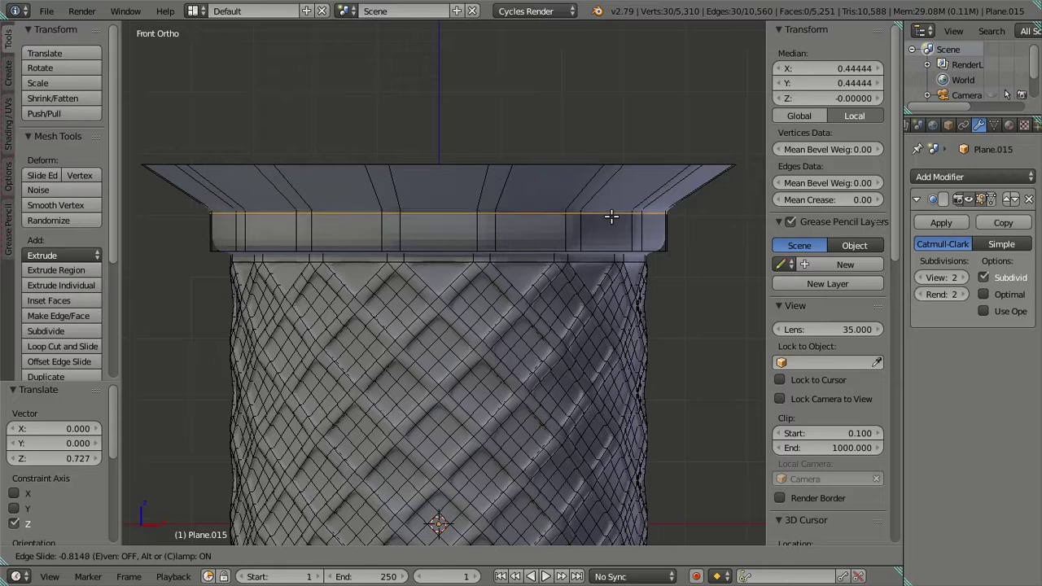
click(611, 215)
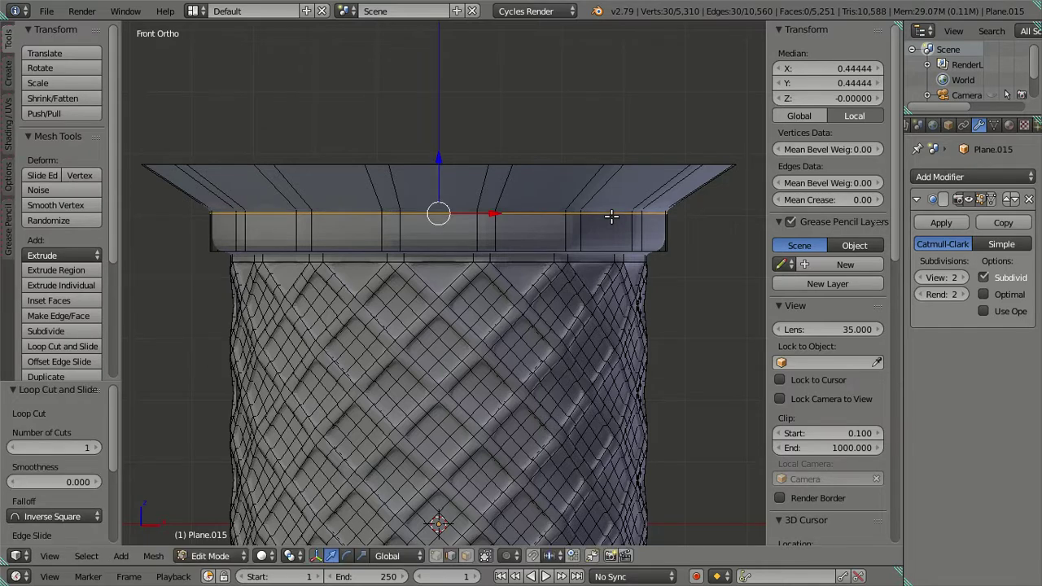
click(437, 159)
right_click(437, 163)
drag(438, 158, 445, 162)
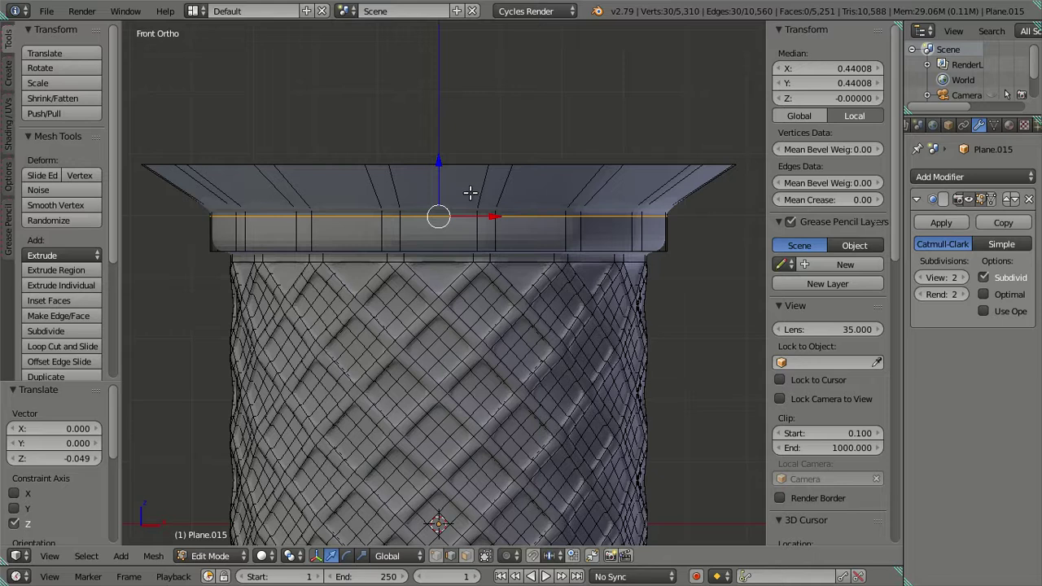
scroll(521, 198, down, 2)
scroll(521, 197, down, 1)
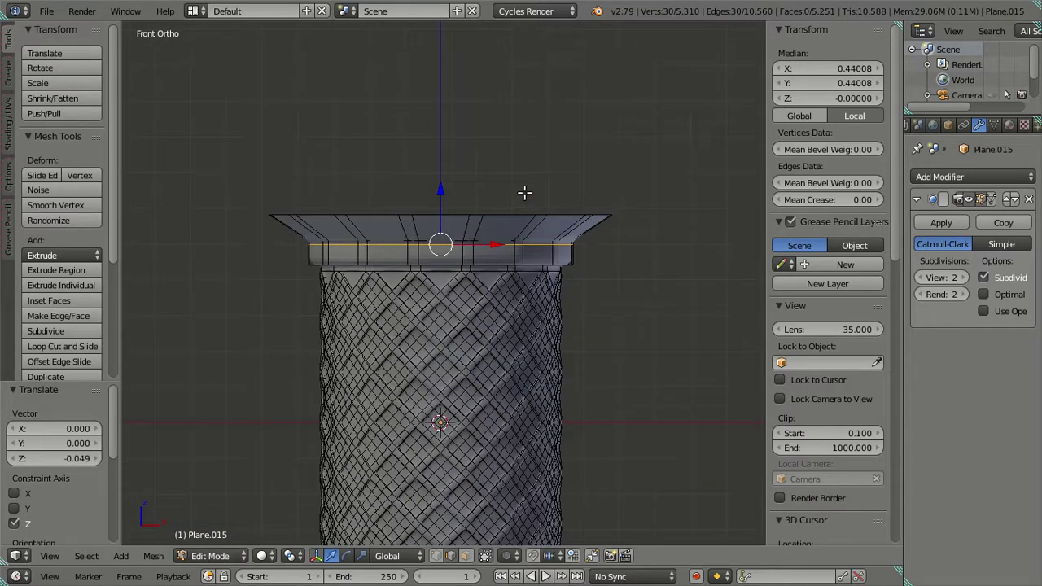
Step: Lower the flared lip's top loop slightly, then extrude a cup wall straight up on Z
key(a)
alt+right_click(444, 216)
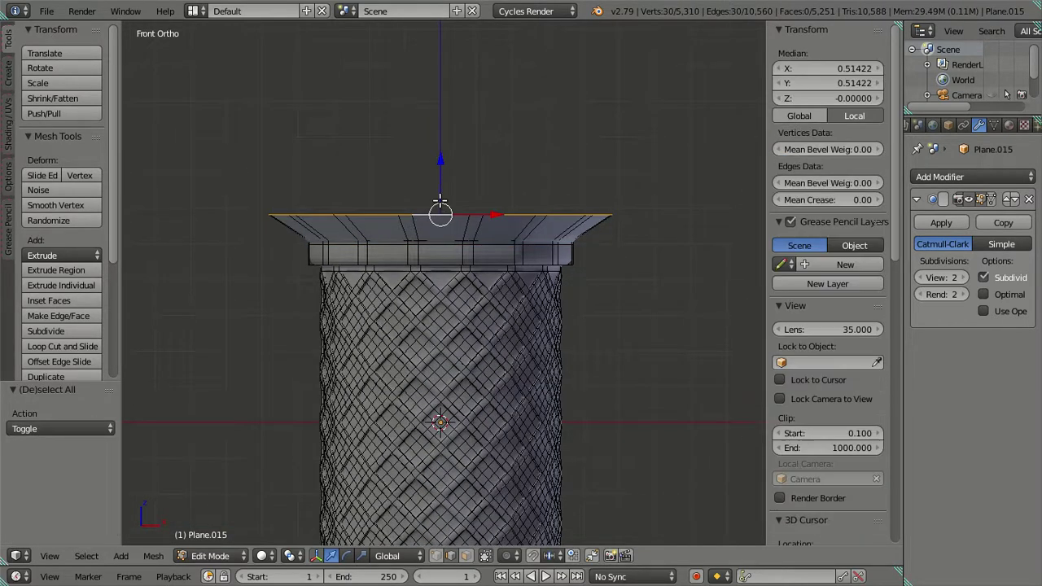
drag(439, 167, 445, 174)
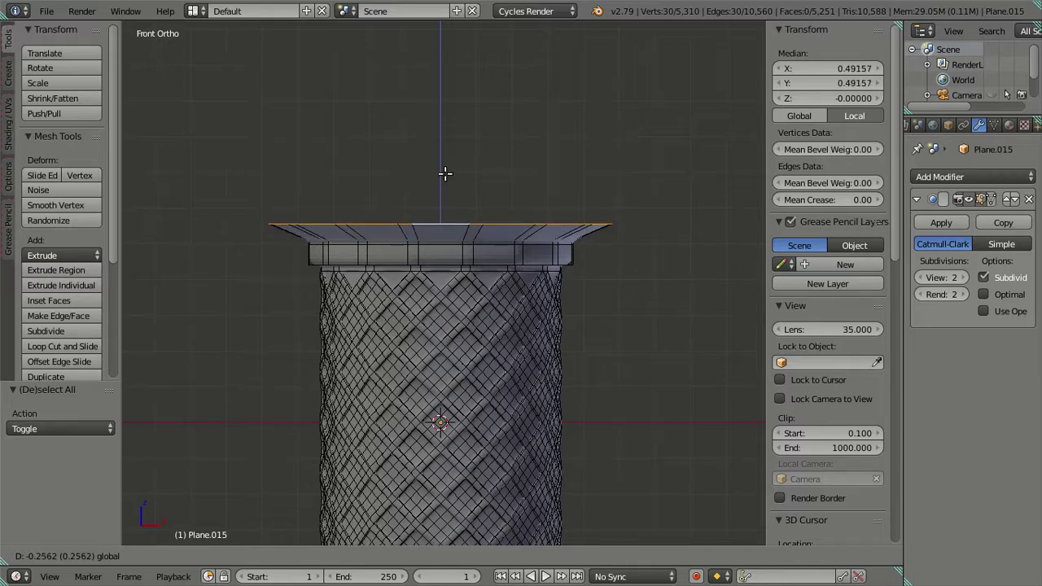
click(446, 174)
key(e)
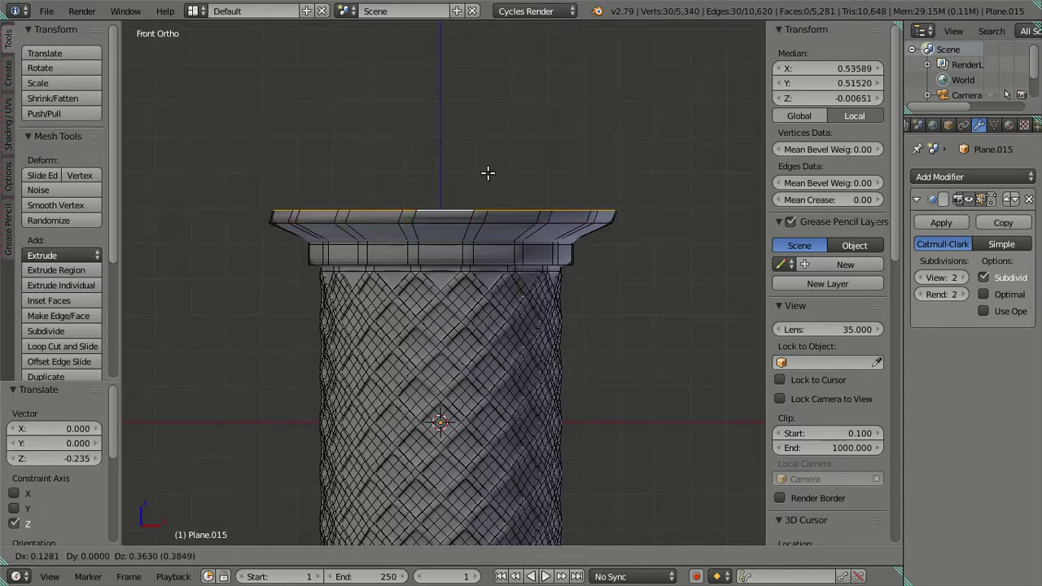
right_click(444, 168)
key(g)
key(z)
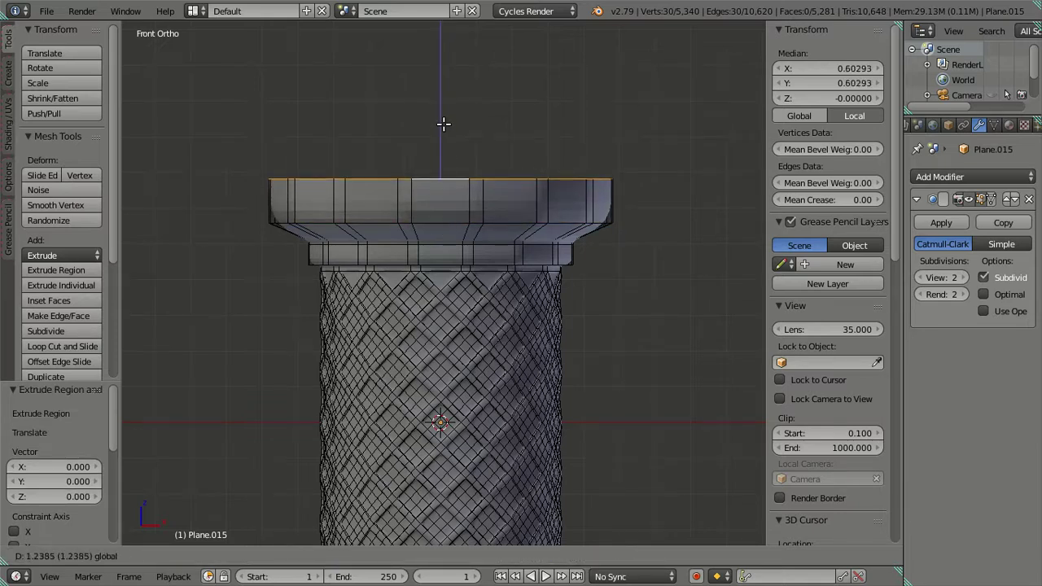
click(443, 123)
Step: Set the cup wall's top ring median X and Y to 0.6
click(814, 68)
key(BackSpace)
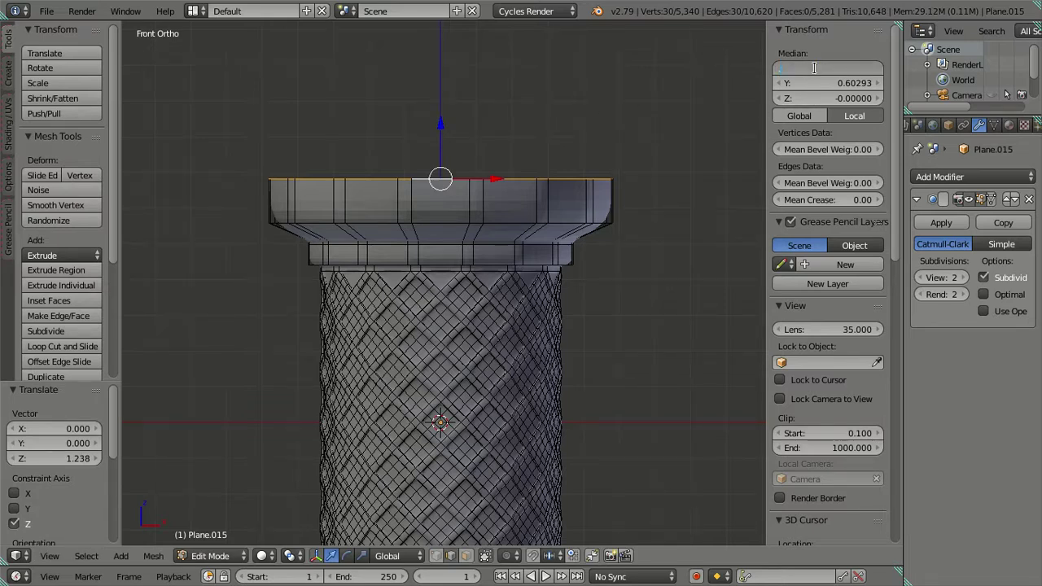
text(.6)
key(Return)
click(835, 82)
key(BackSpace)
key(Return)
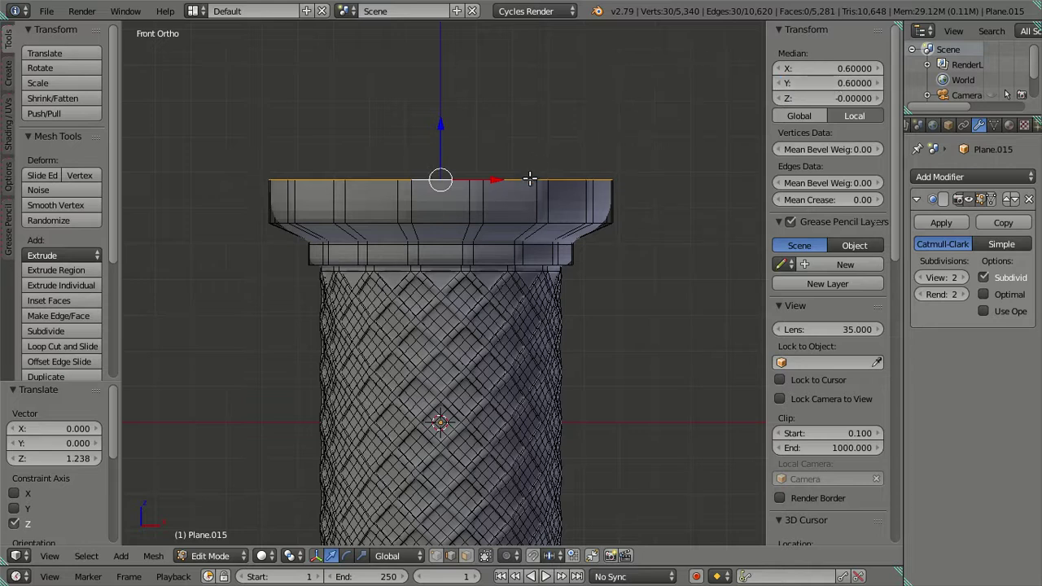
Step: Widen the top ring by 1.05 and extrude another ring in place
key(s)
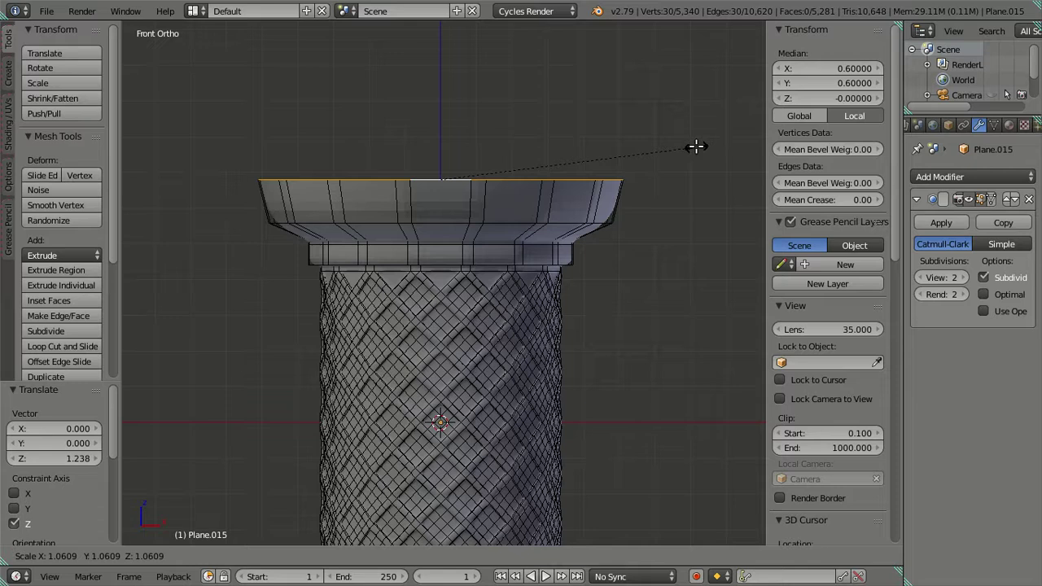
text(1.05)
key(Return)
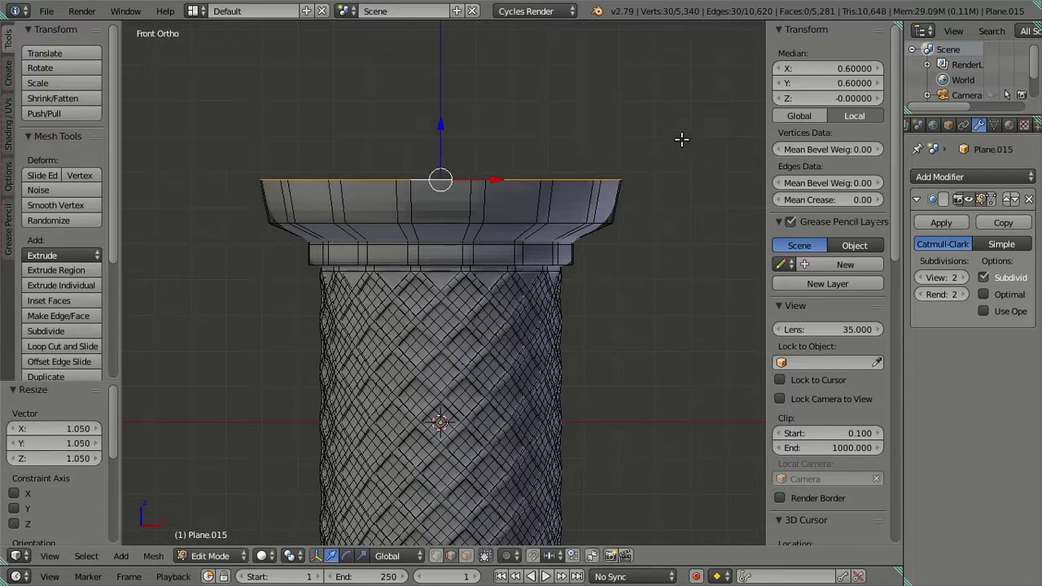
key(e)
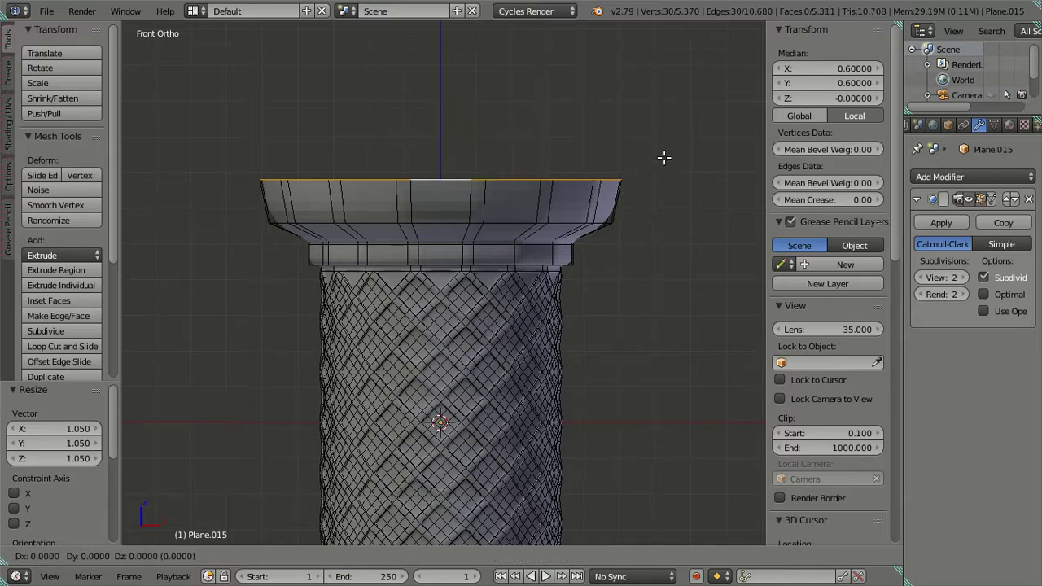
key(Escape)
Step: Raise the new top ring on Z to the cup's full height
key(g)
key(z)
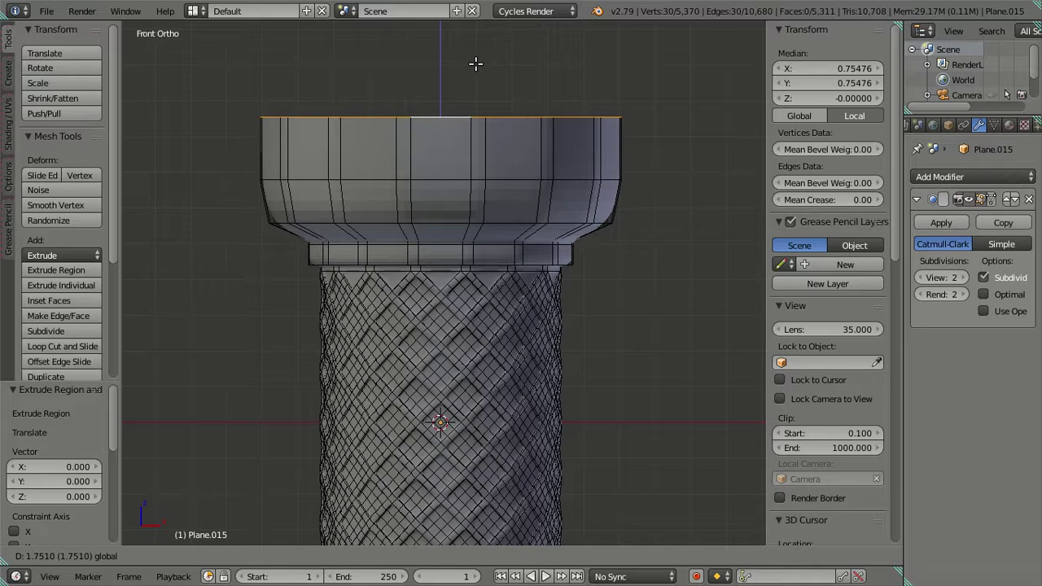
click(476, 62)
scroll(450, 132, down, 3)
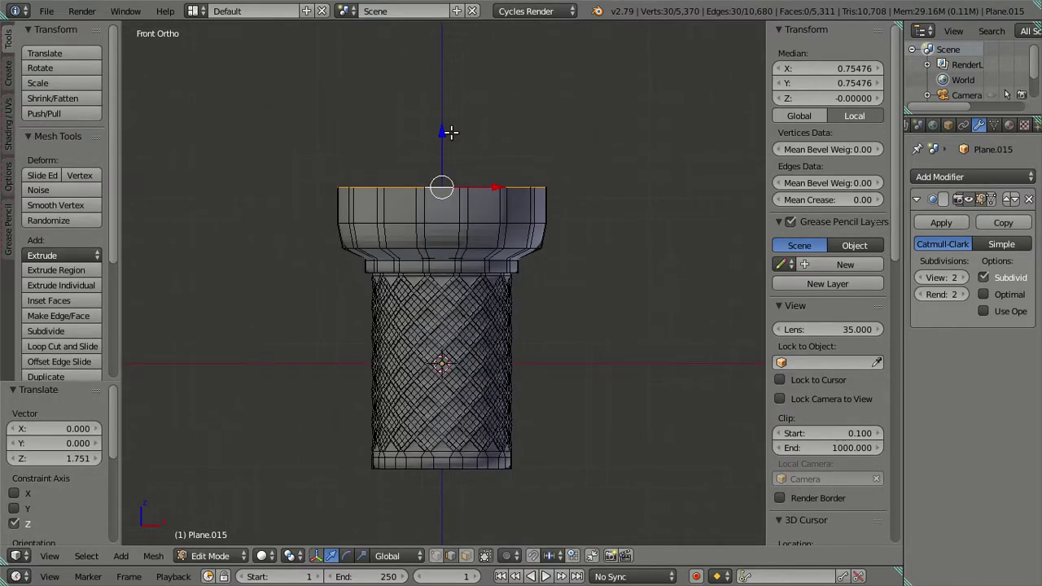
scroll(450, 132, up, 2)
scroll(450, 131, up, 1)
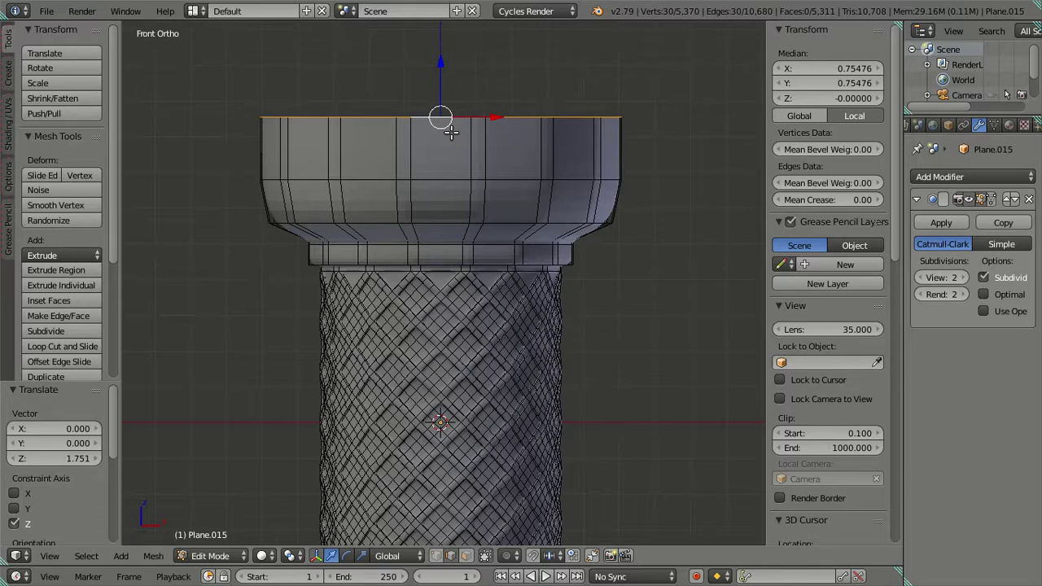
drag(443, 59, 445, 46)
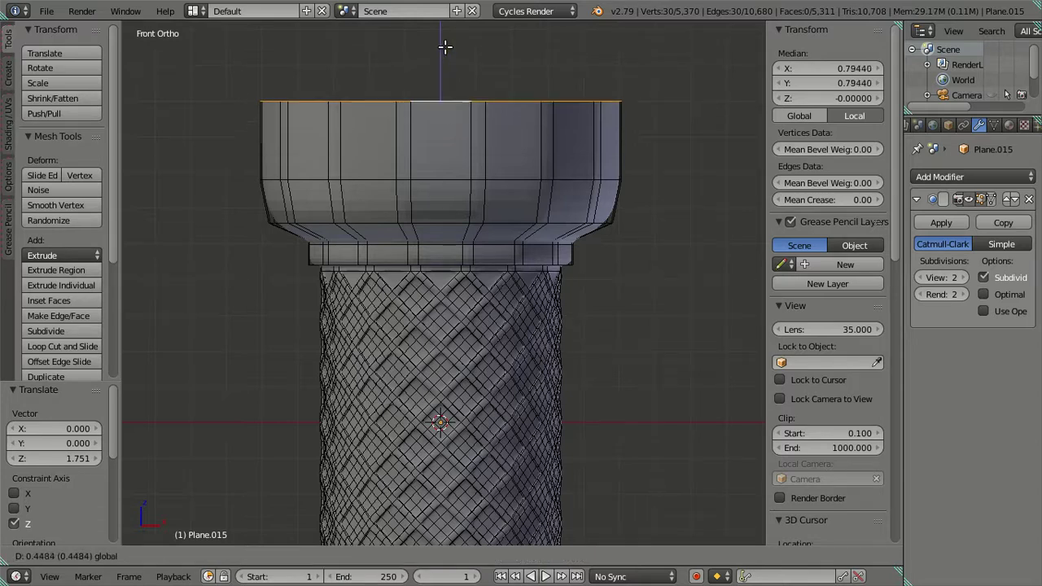
Step: Set the rim's median X and Y to 0.8
click(834, 68)
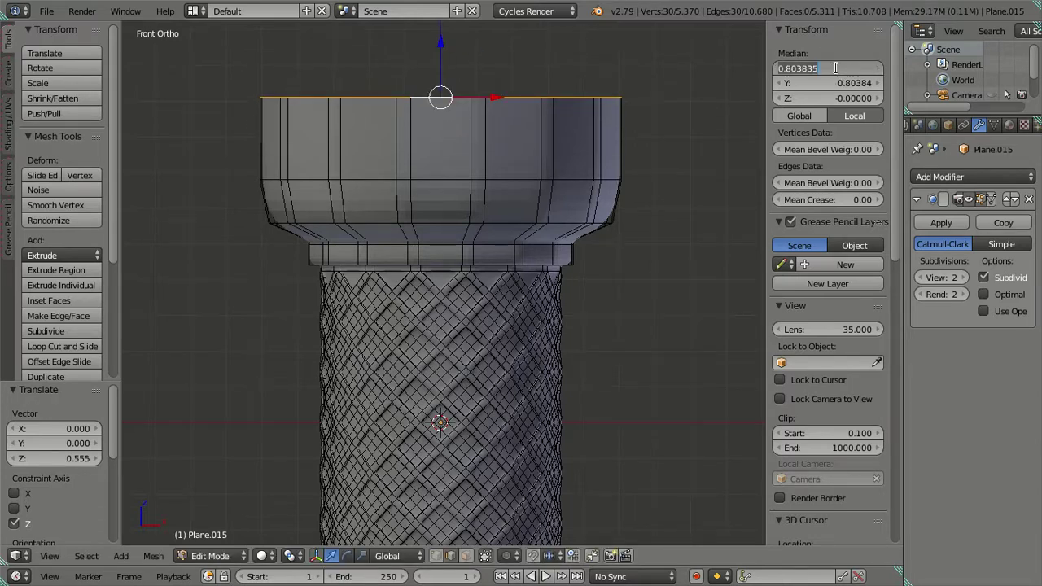
key(BackSpace)
text(.8)
key(Return)
click(843, 84)
key(BackSpace)
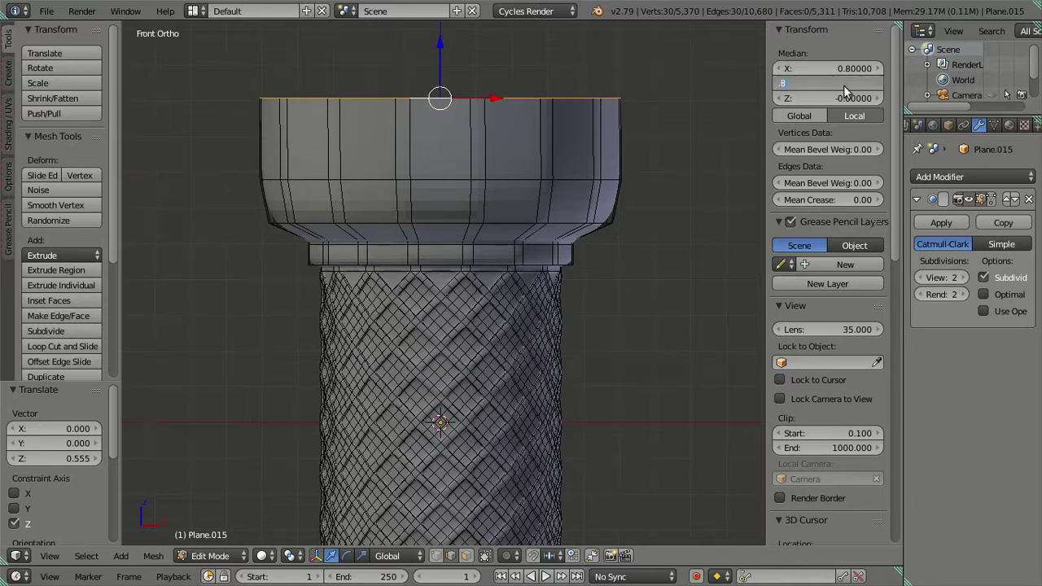
key(Return)
Step: Widen the rim by exactly 1.05 and reselect the top rim edge loop
key(s)
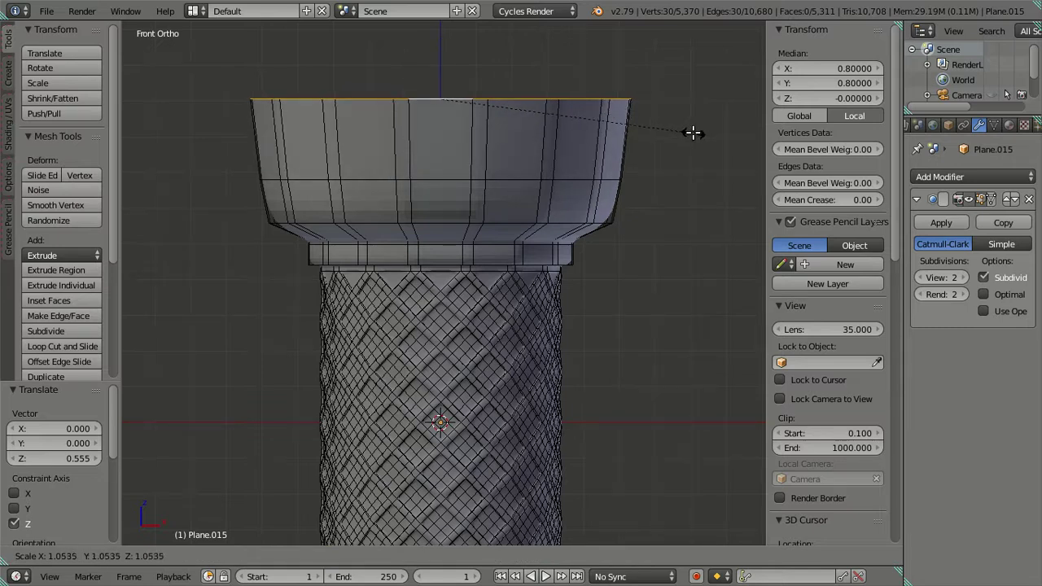
click(693, 133)
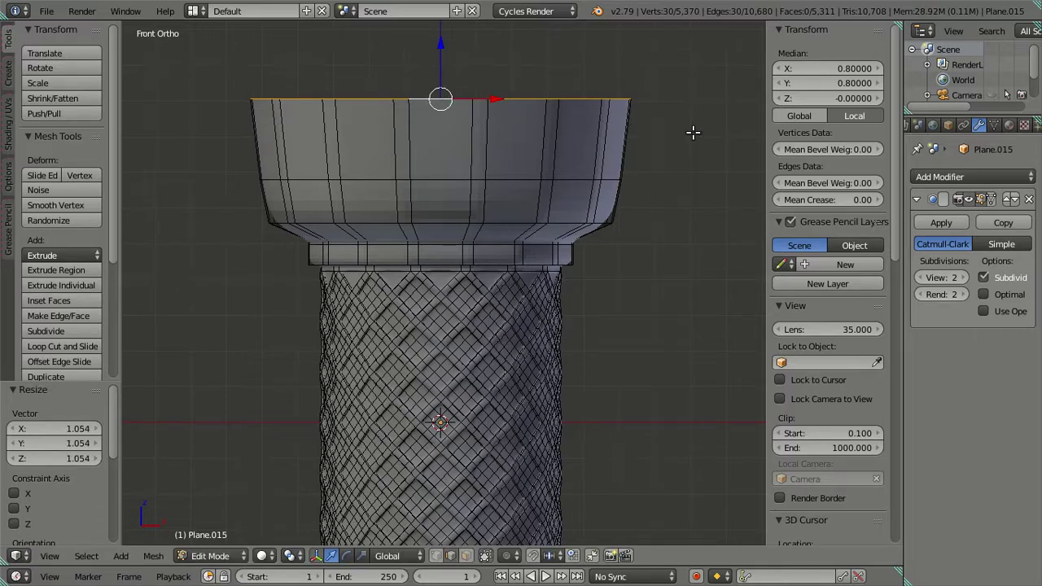
key(ctrl+z)
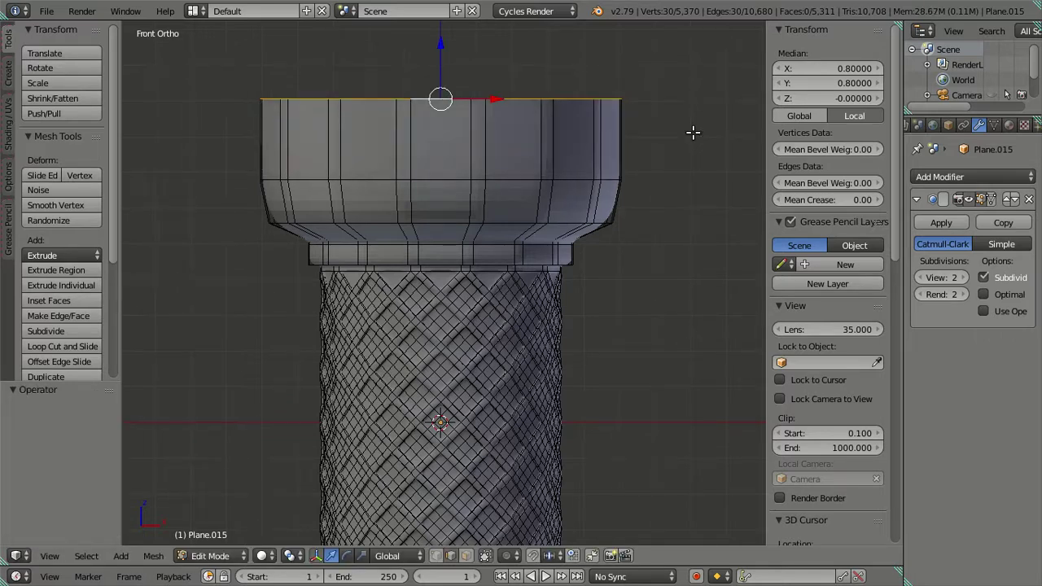
text(s)
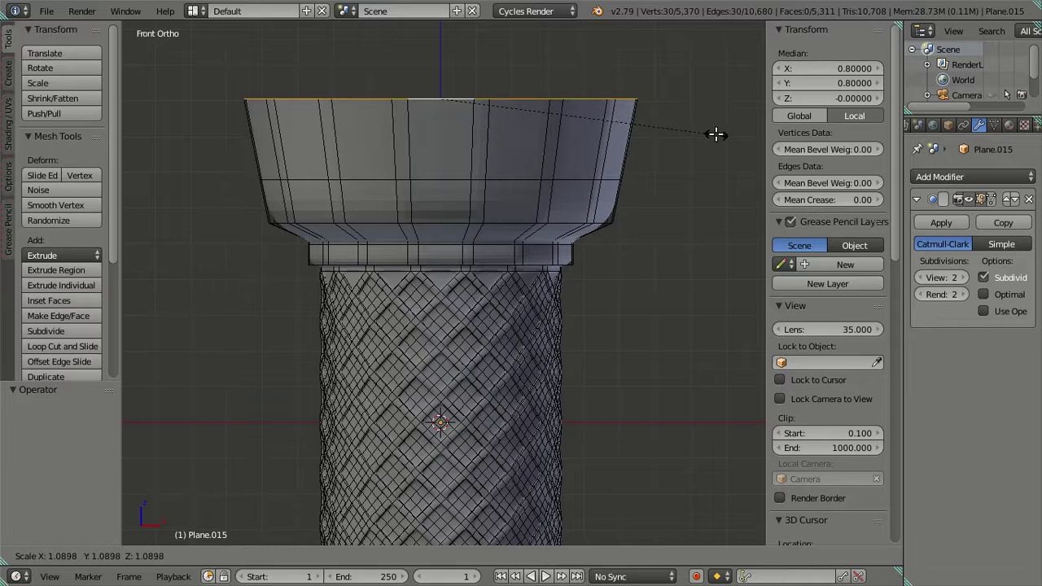
text(1.05)
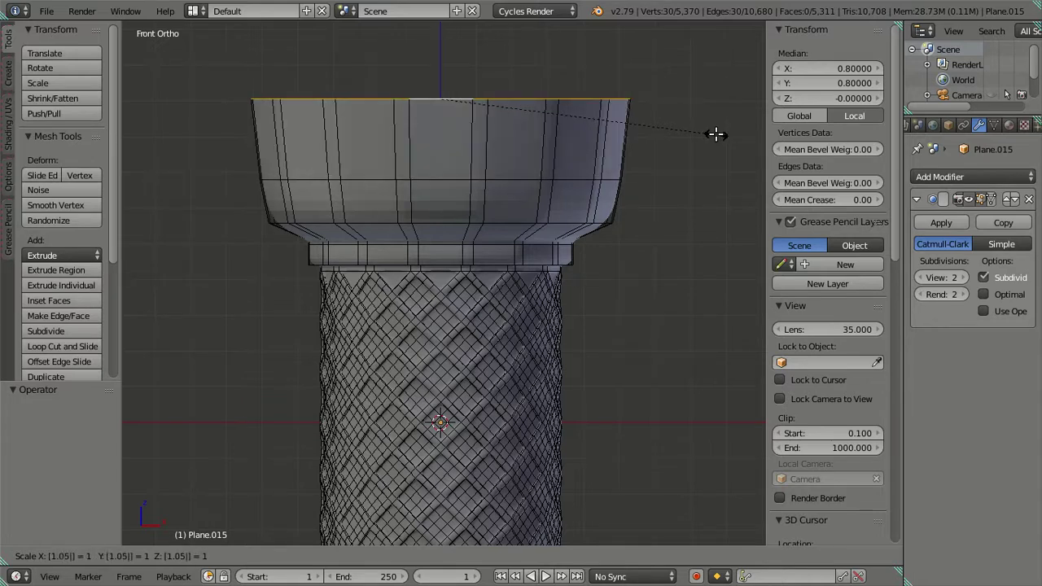
key(Return)
key(a)
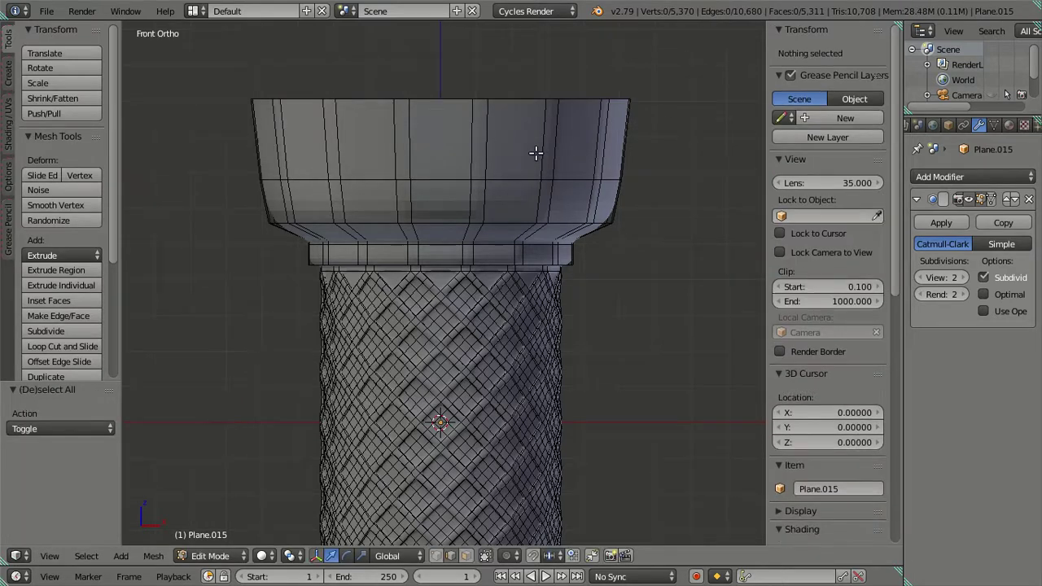
mouse_move(532, 147)
middle_down()
mouse_move(540, 183)
mouse_move(558, 181)
mouse_move(477, 116)
middle_up()
alt+right_click(460, 117)
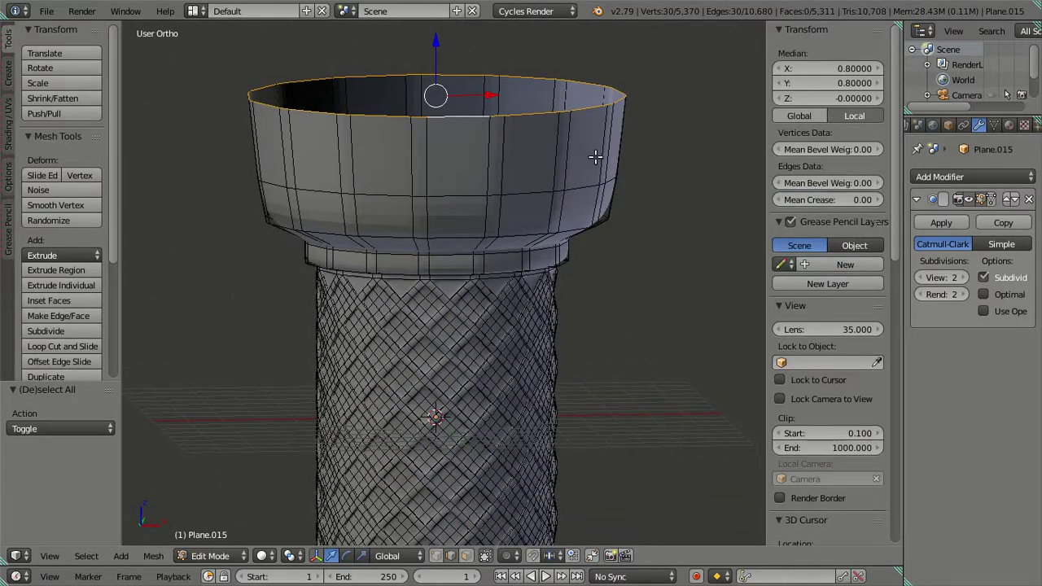
key(KP_1)
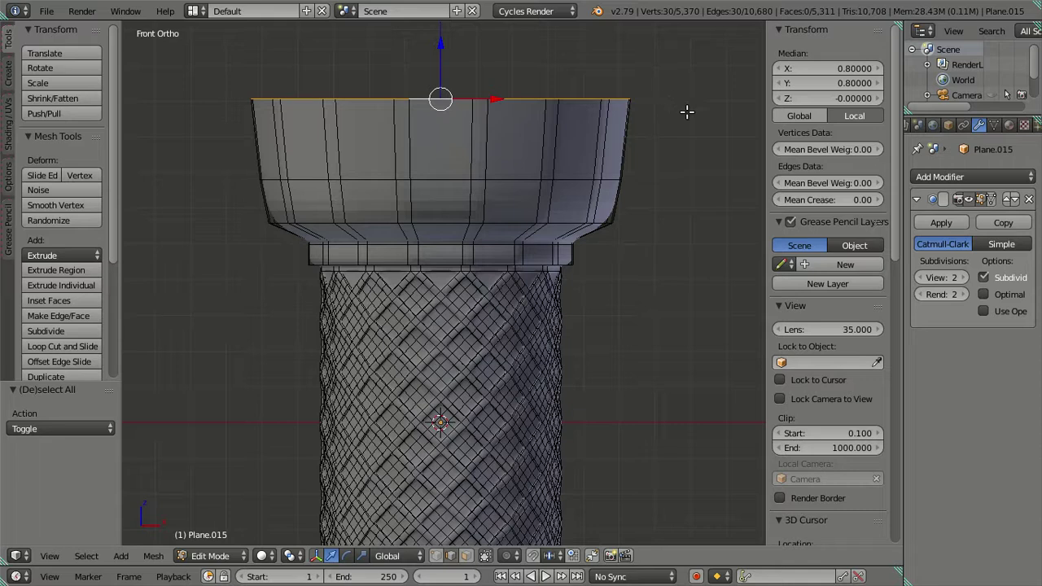
Step: Widen the rim loop by 1.05, then extrude a new loop and raise it to Z 0.577
key(s)
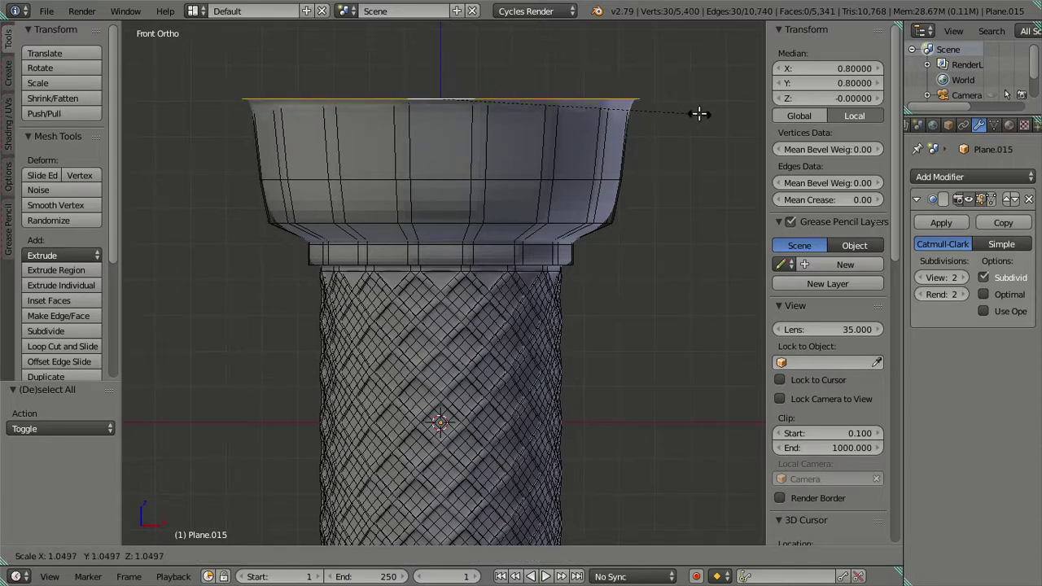
click(698, 114)
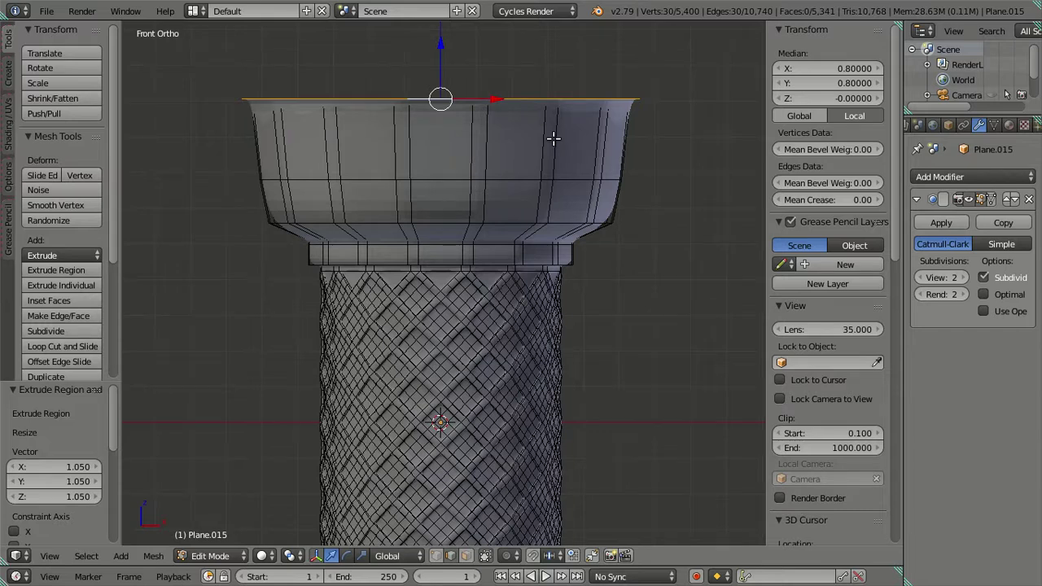
key(e)
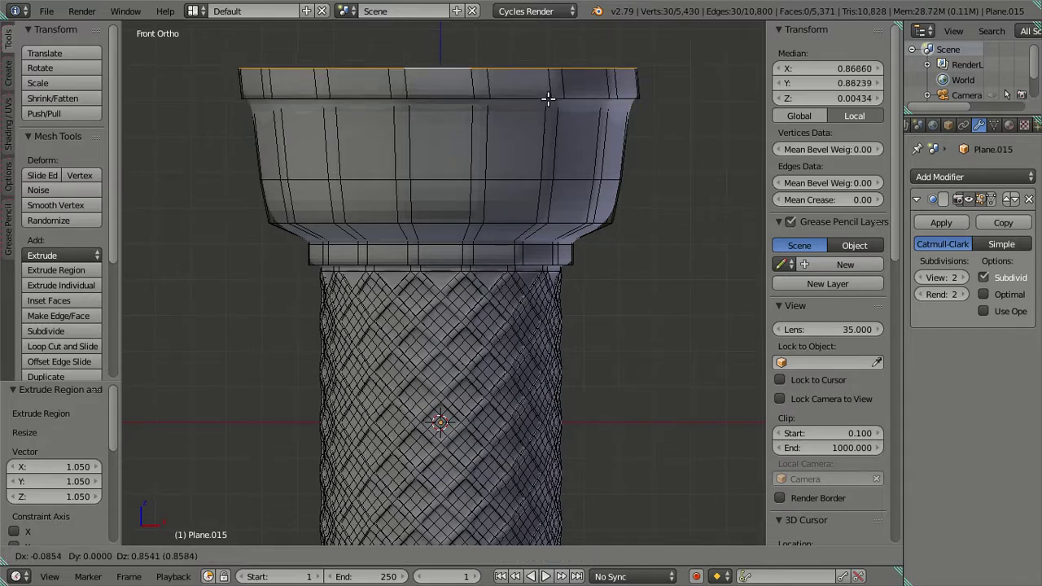
key(Escape)
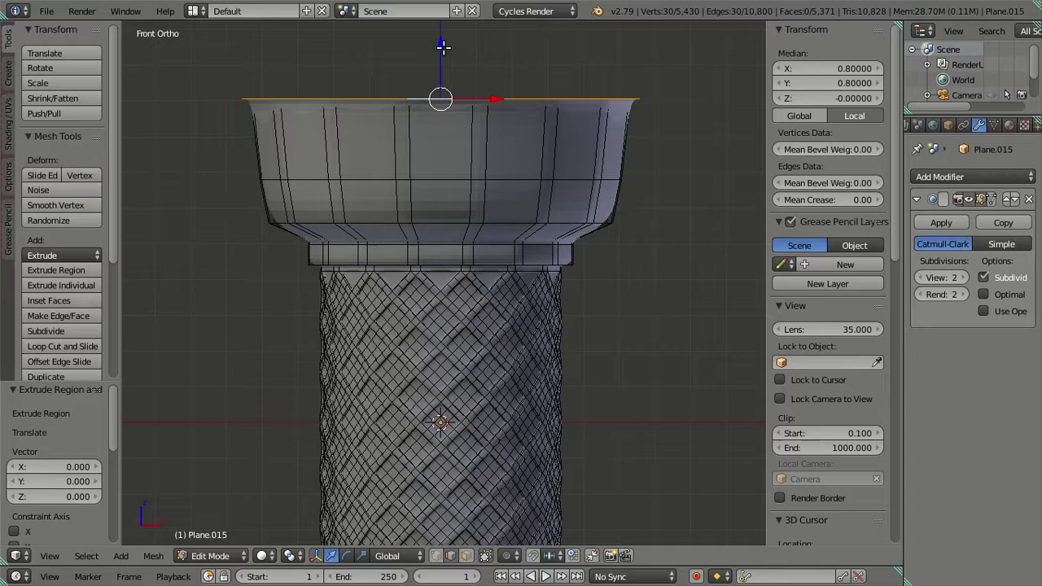
drag(442, 43, 449, 536)
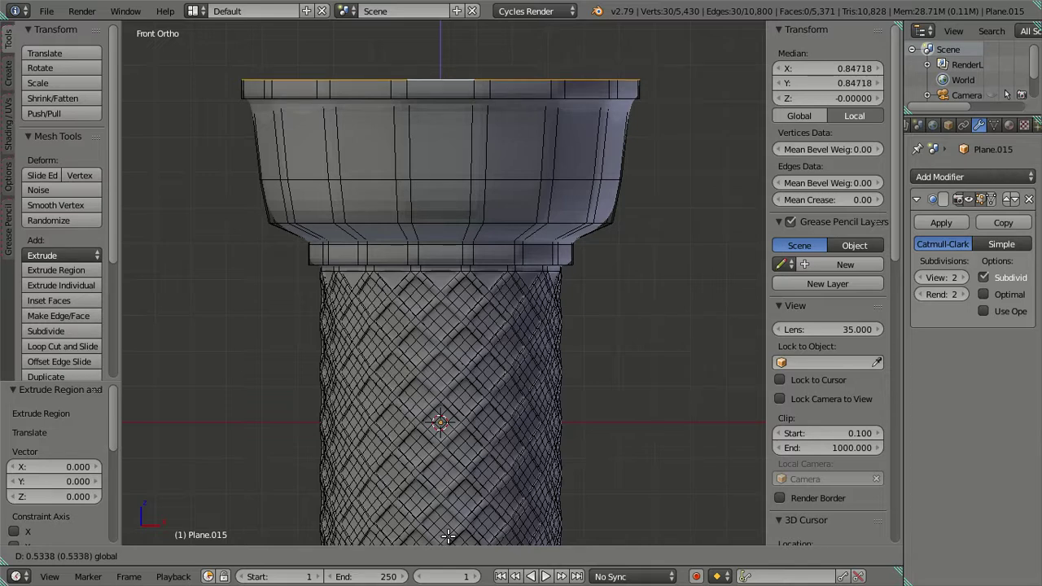
drag(448, 535, 451, 534)
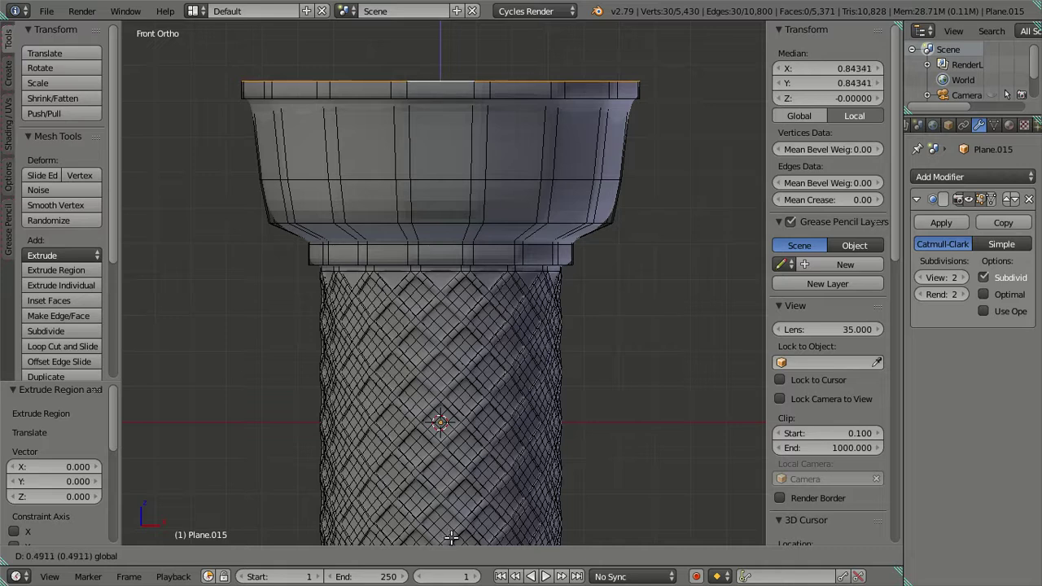
click(451, 534)
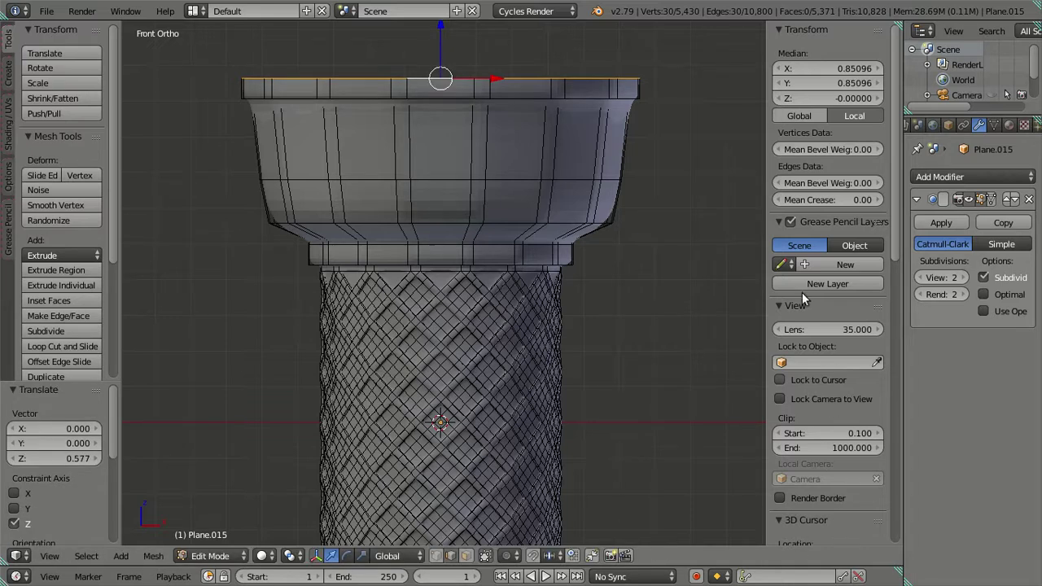
Step: Set the raised rim's median X and Y to 0.85
click(819, 83)
key(BackSpace)
key(Return)
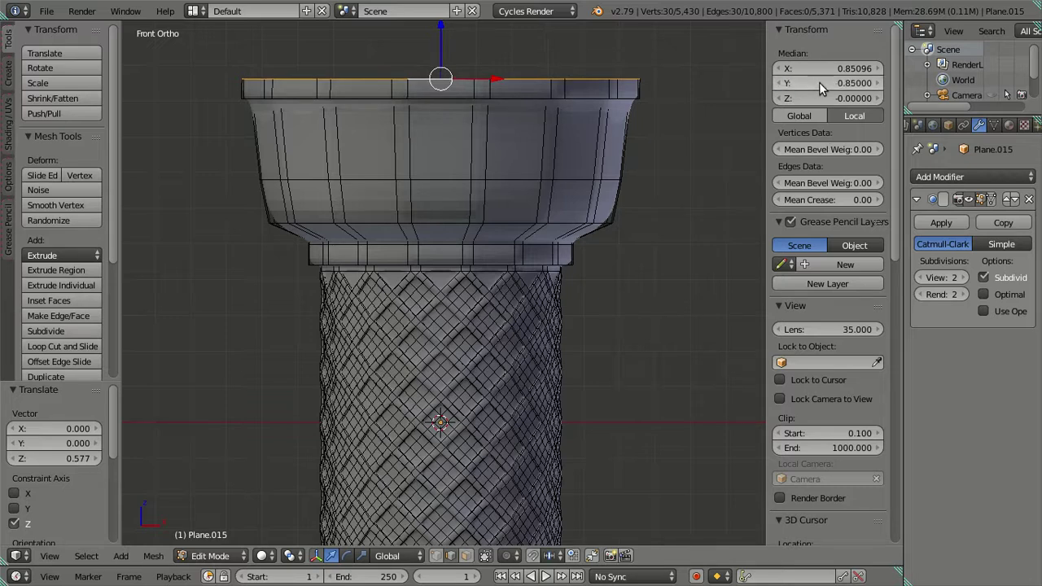
click(827, 69)
key(BackSpace)
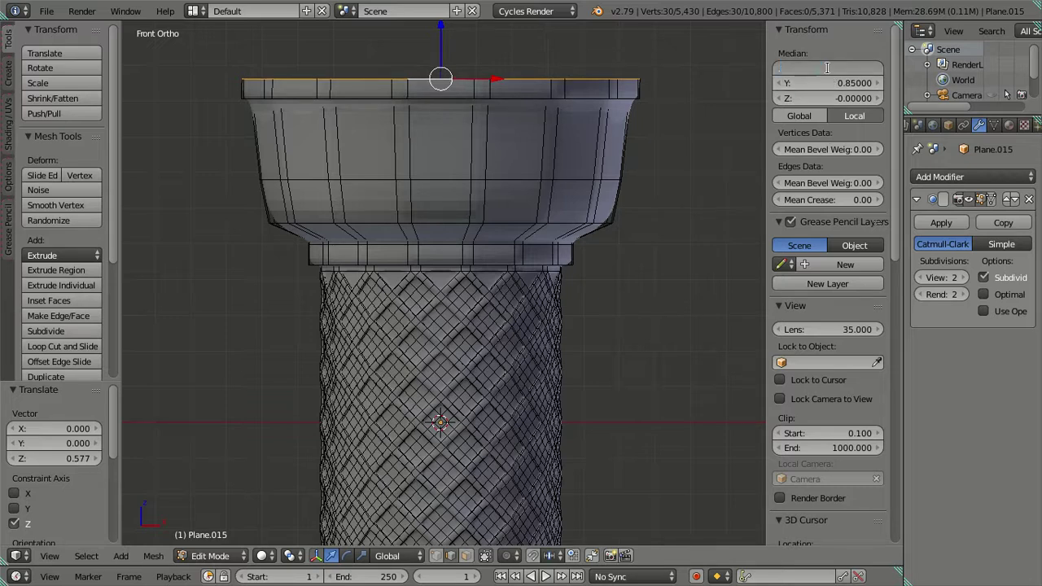
text(.85)
key(Return)
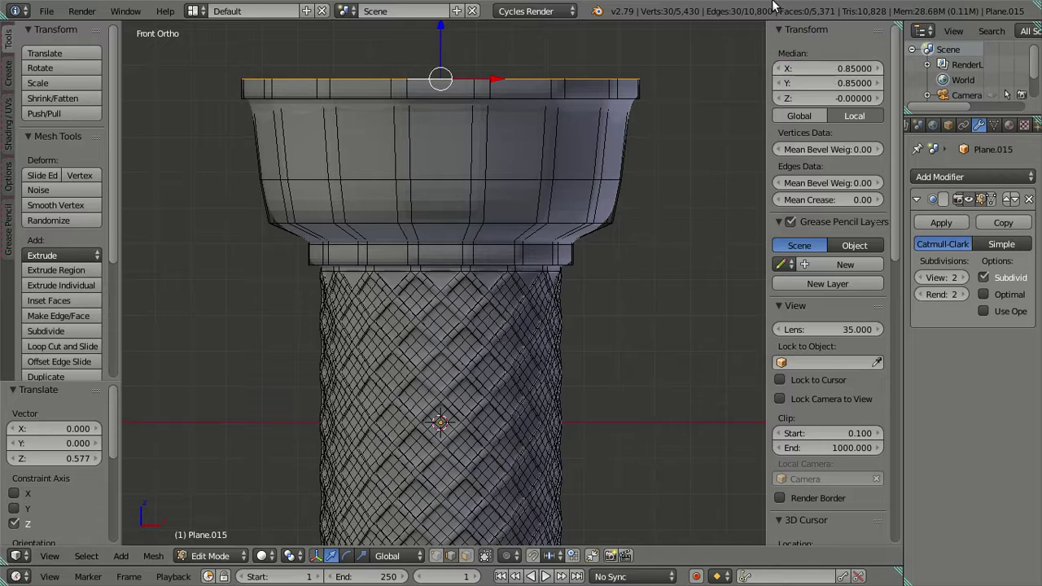
Step: Add a loop cut just below the lip and reselect the top rim edge loop
key(ctrl+r)
click(556, 134)
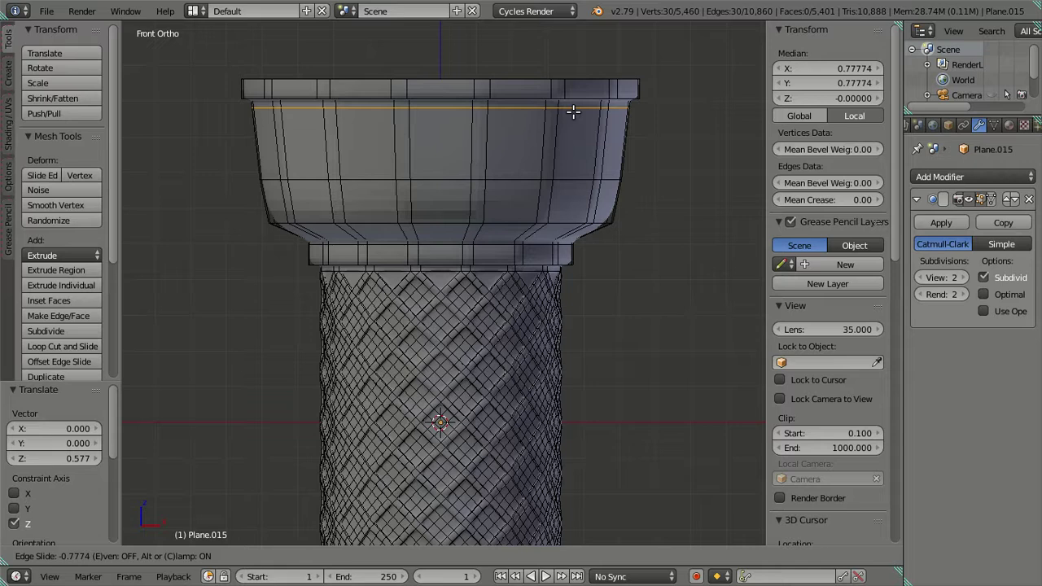
click(572, 108)
mouse_move(547, 101)
middle_down()
mouse_move(523, 147)
mouse_move(511, 146)
mouse_move(551, 174)
mouse_move(534, 155)
middle_up()
key(a)
alt+right_click(530, 146)
key(a)
alt+right_click(539, 149)
key(s)
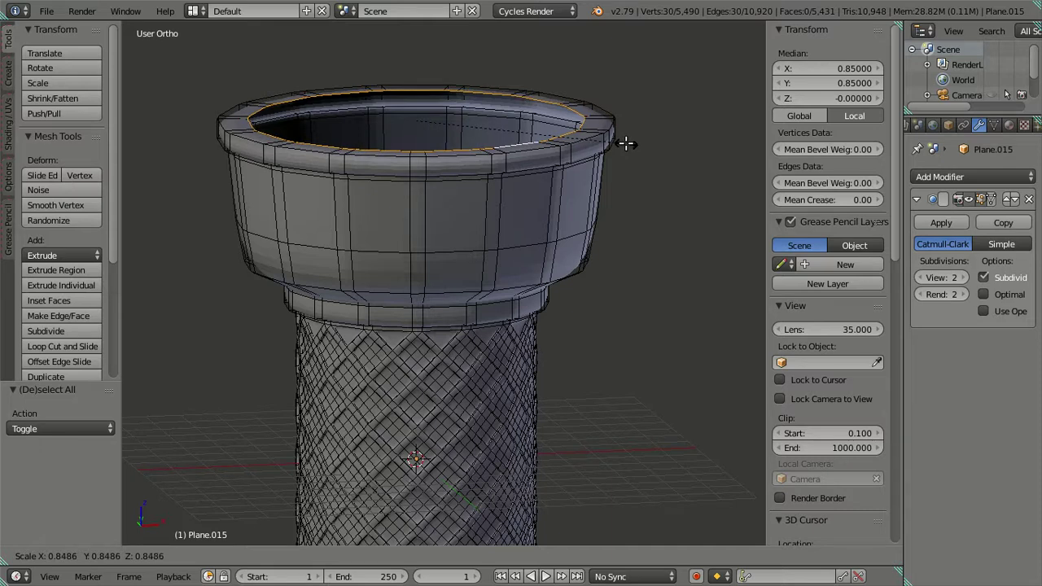
Step: Shrink the rim loop inward to 0.858, lower it into the cup, and shrink it slightly more
click(626, 142)
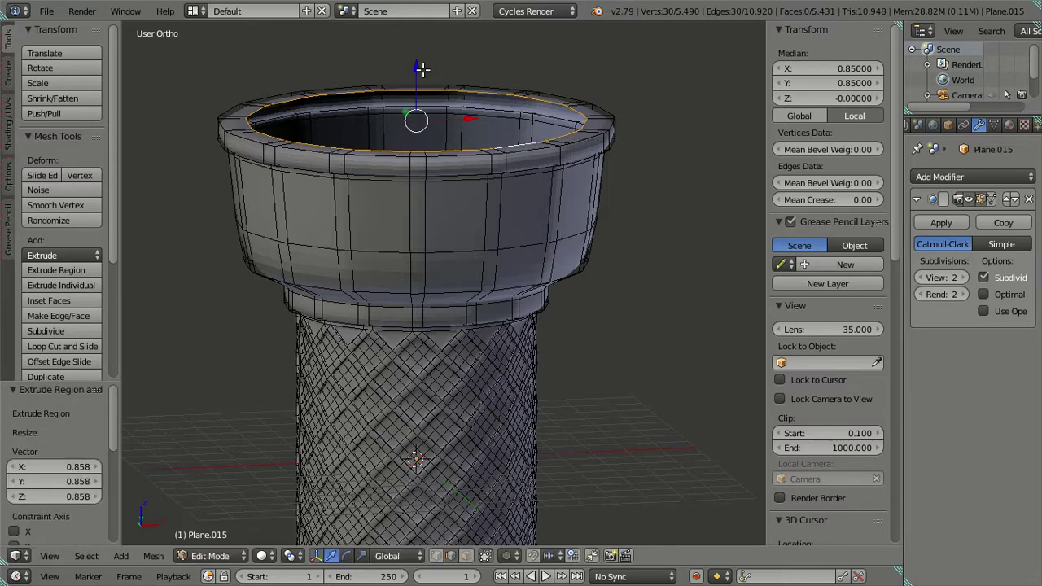
drag(420, 68, 429, 78)
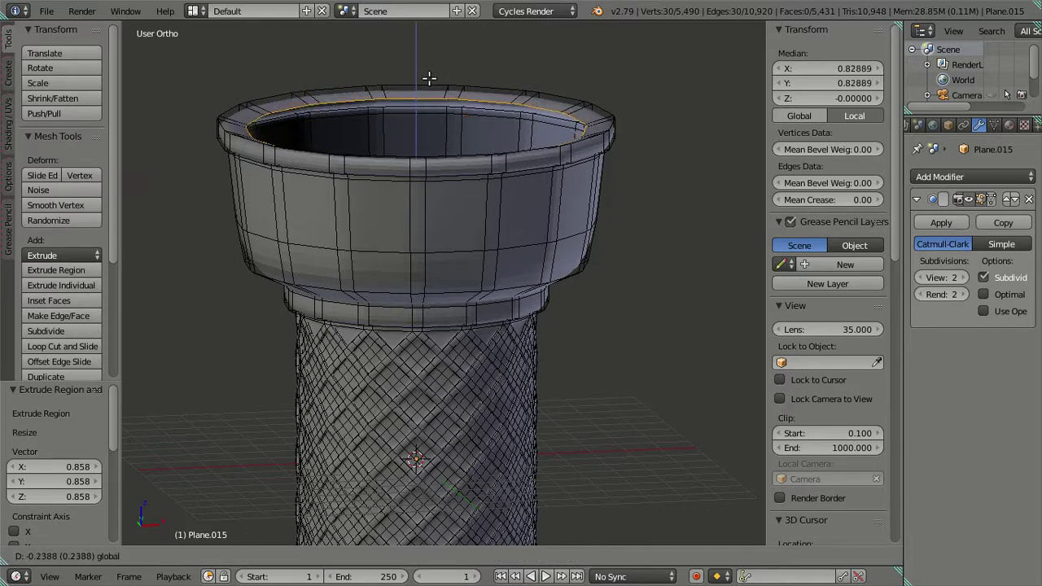
drag(429, 78, 476, 100)
mouse_move(485, 121)
middle_down()
mouse_move(495, 168)
mouse_move(527, 201)
middle_up()
scroll(527, 201, up, 2)
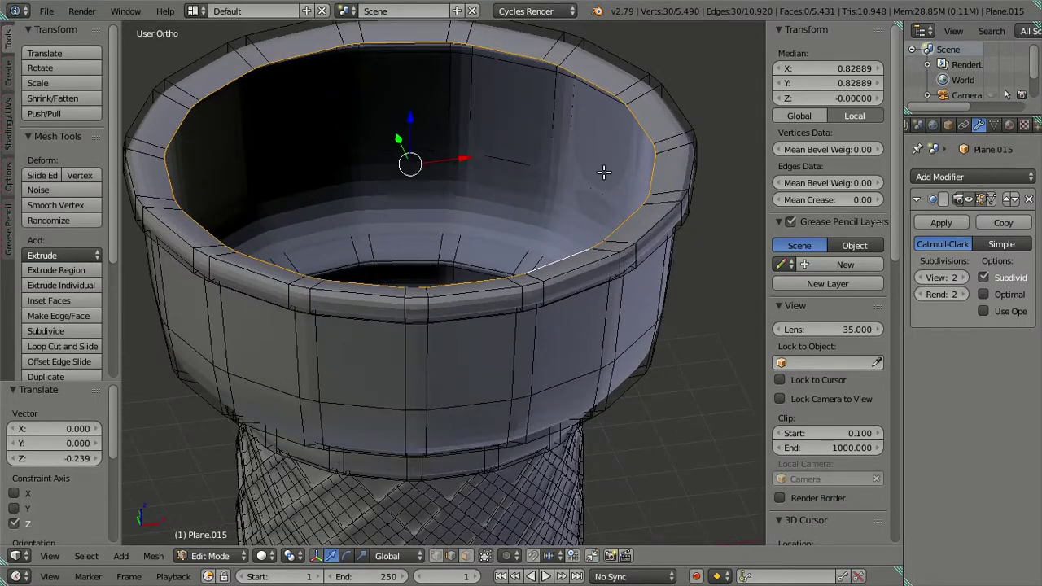
mouse_move(678, 193)
middle_down()
mouse_move(646, 229)
mouse_move(656, 210)
middle_up()
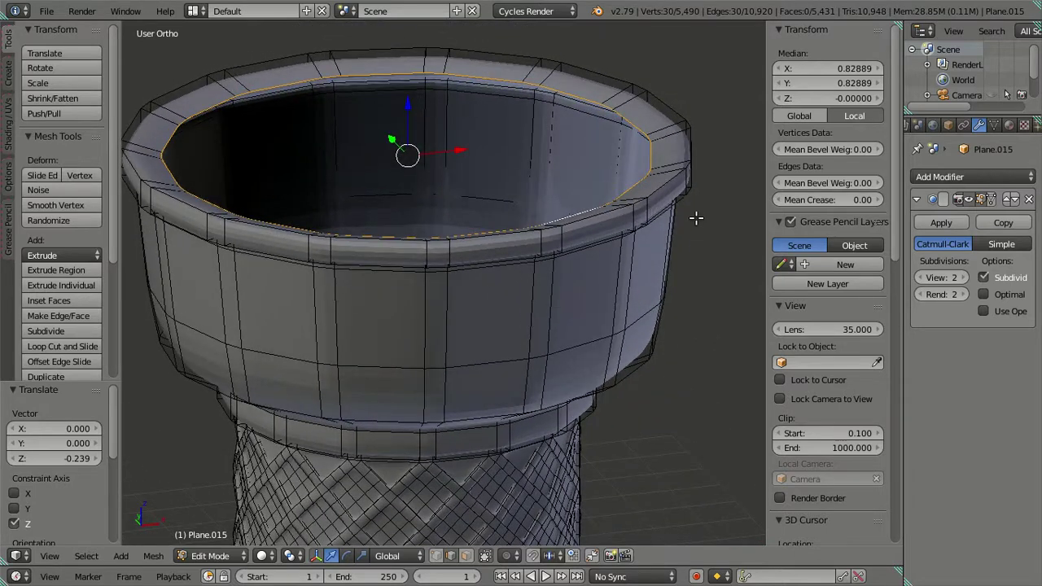
key(s)
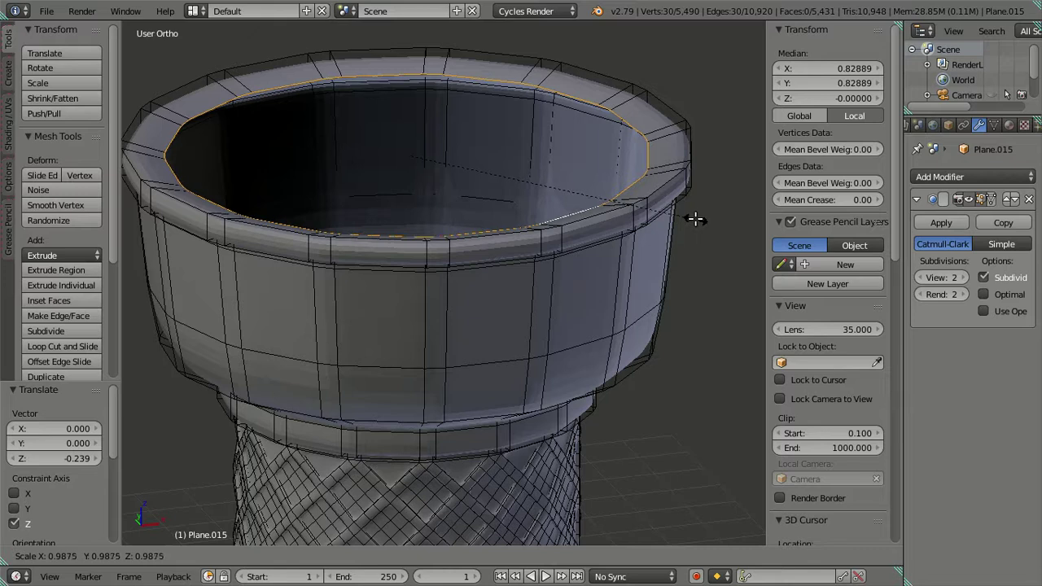
click(682, 216)
Step: Extrude the inner loop down into the bowl, then extrude and shrink another loop inward
key(e)
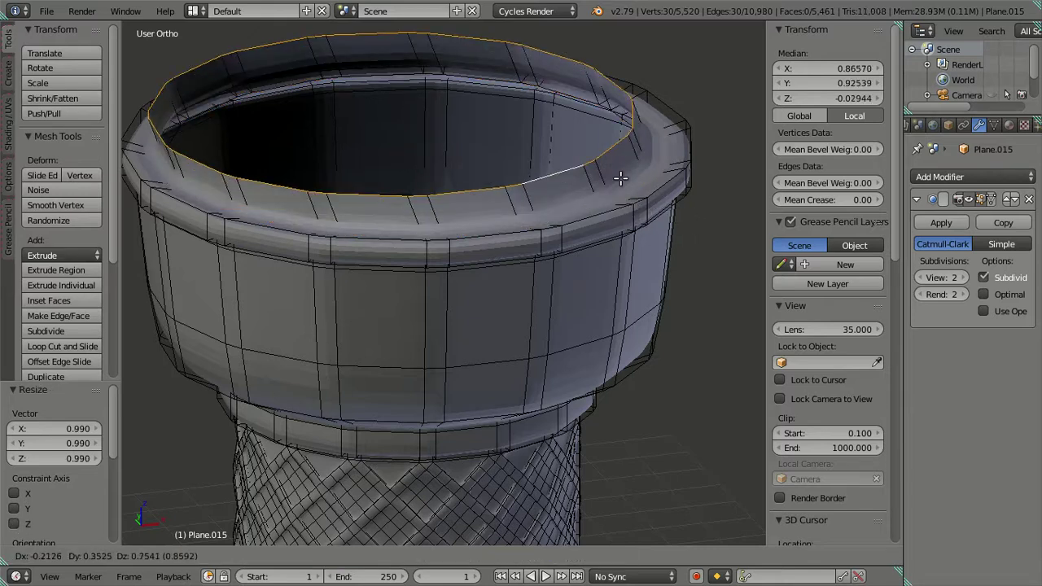
right_click(533, 158)
key(g)
key(z)
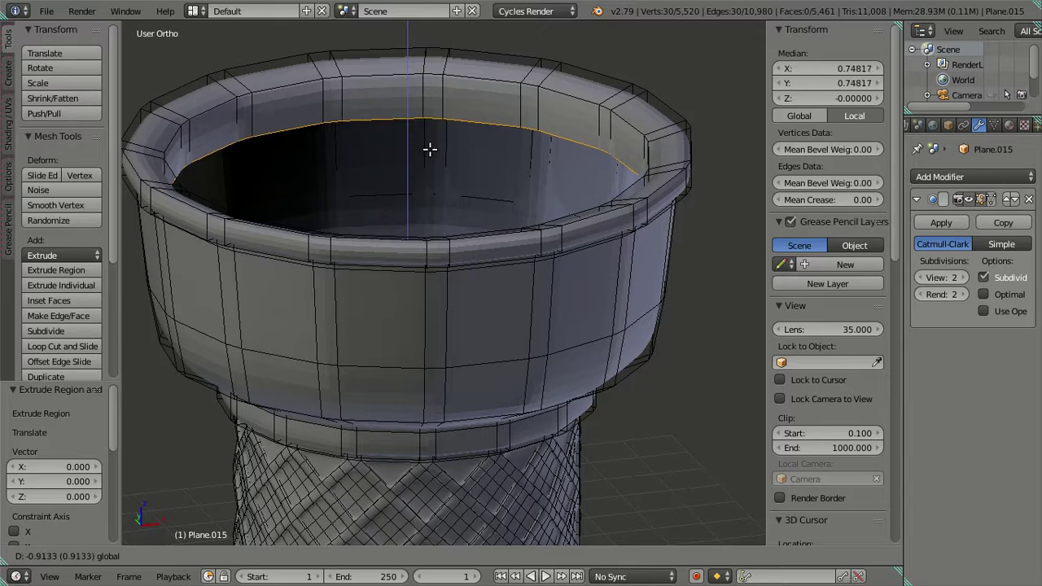
click(430, 151)
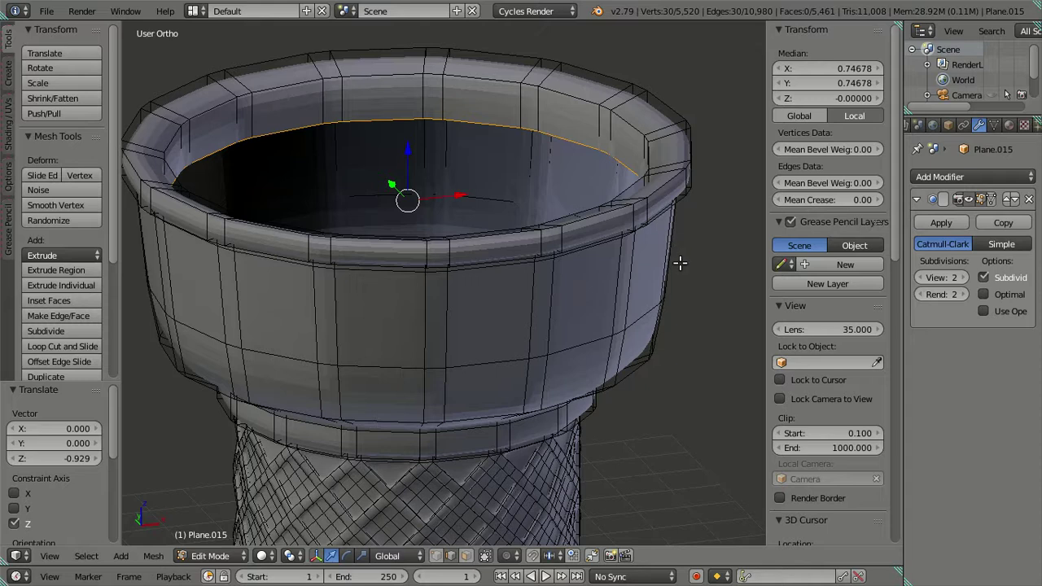
key(e)
key(s)
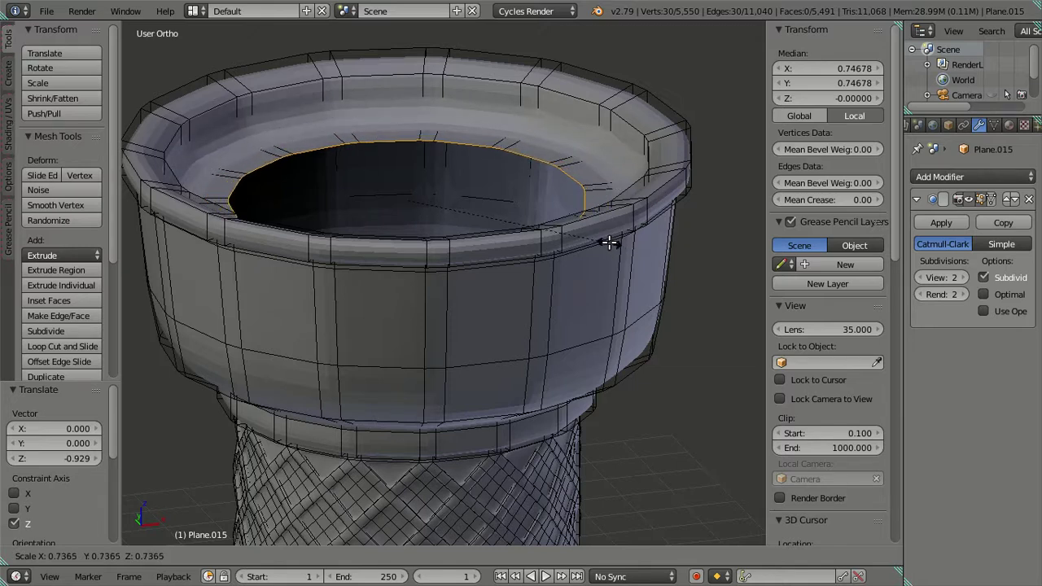
click(609, 242)
Step: Add an edge loop on the rim and lower the inner rim loop along Z
key(ctrl+r)
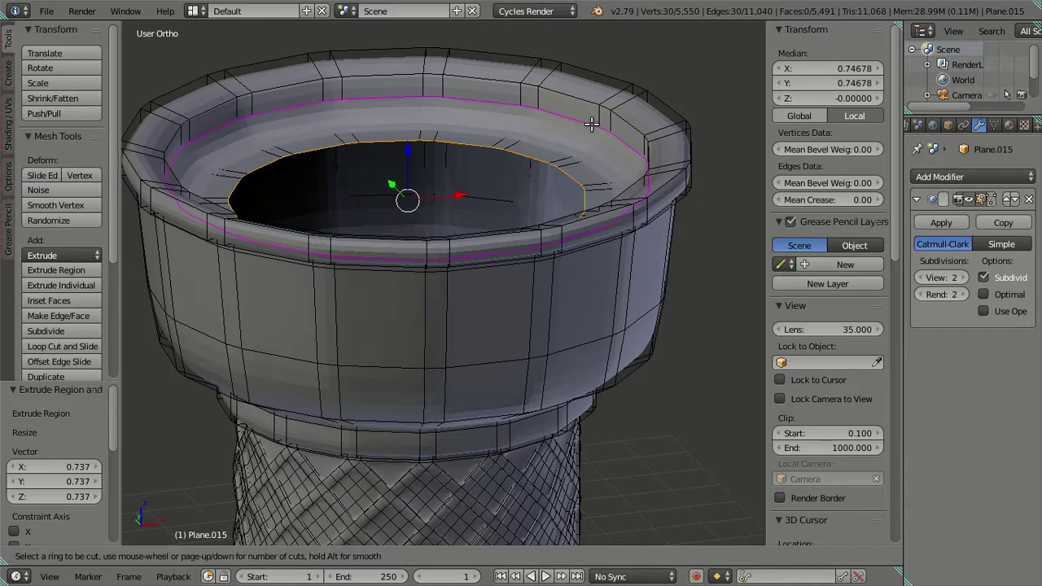
click(592, 123)
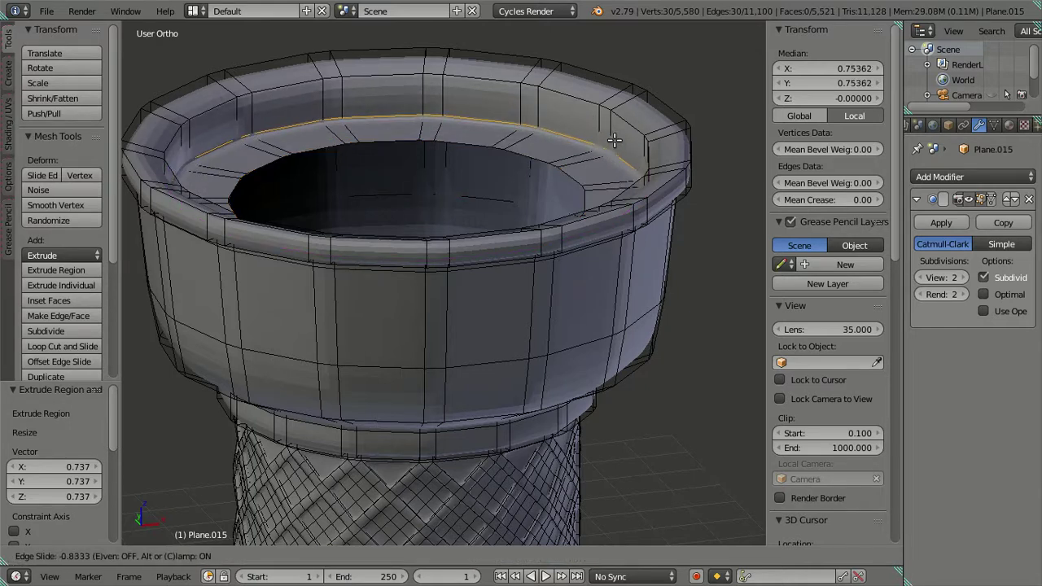
click(590, 148)
key(a)
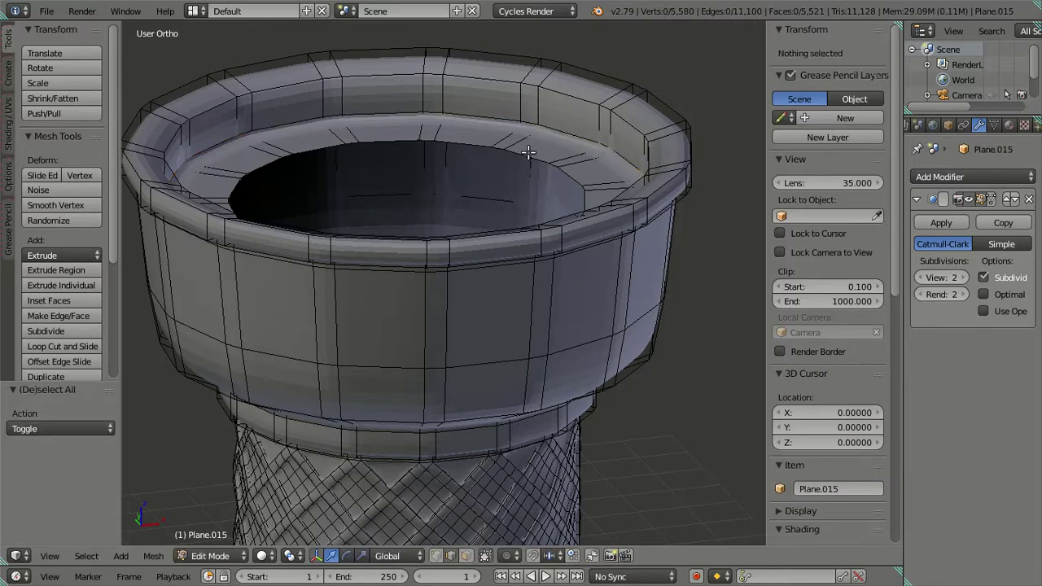
alt+right_click(458, 152)
key(g)
key(z)
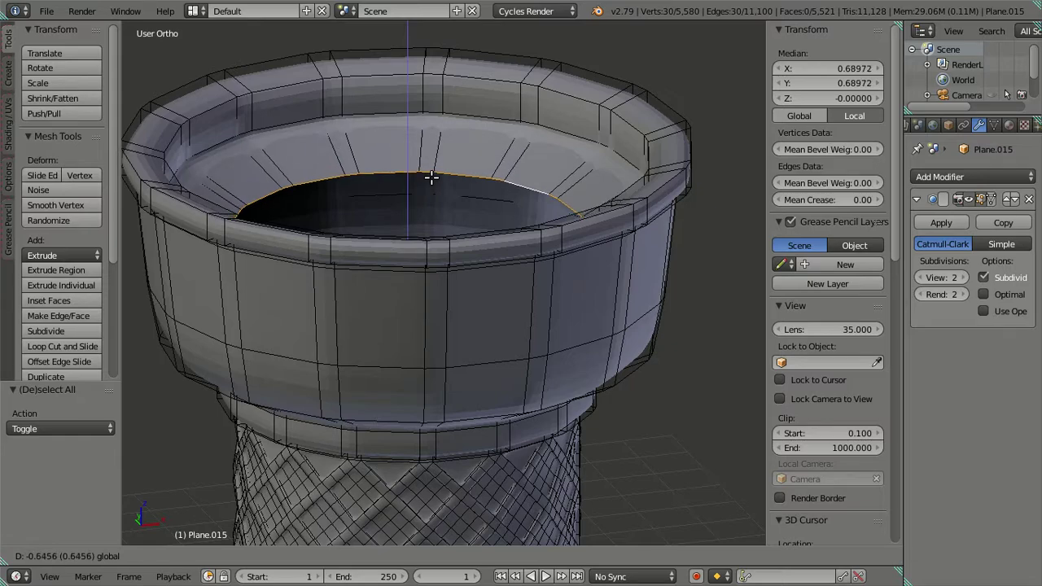
click(432, 177)
Step: Enlarge the inner rim loop slightly and extrude a new ring down into the cup
mouse_move(458, 179)
middle_down()
mouse_move(602, 246)
mouse_move(628, 213)
mouse_move(503, 191)
mouse_move(481, 198)
mouse_move(505, 321)
mouse_move(488, 233)
mouse_move(493, 179)
middle_up()
key(s)
click(634, 210)
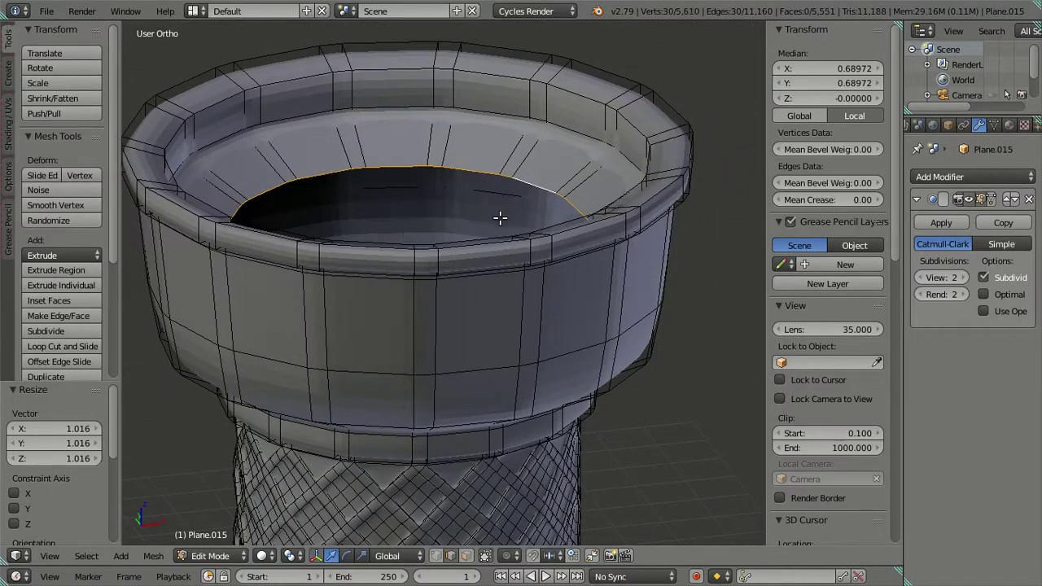
key(e)
key(Escape)
key(g)
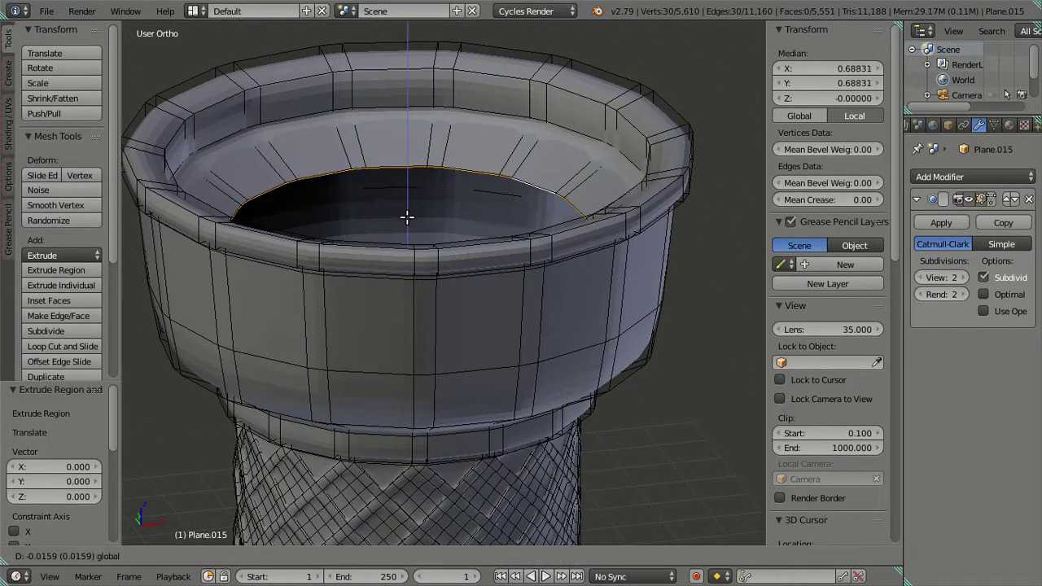
key(z)
click(413, 237)
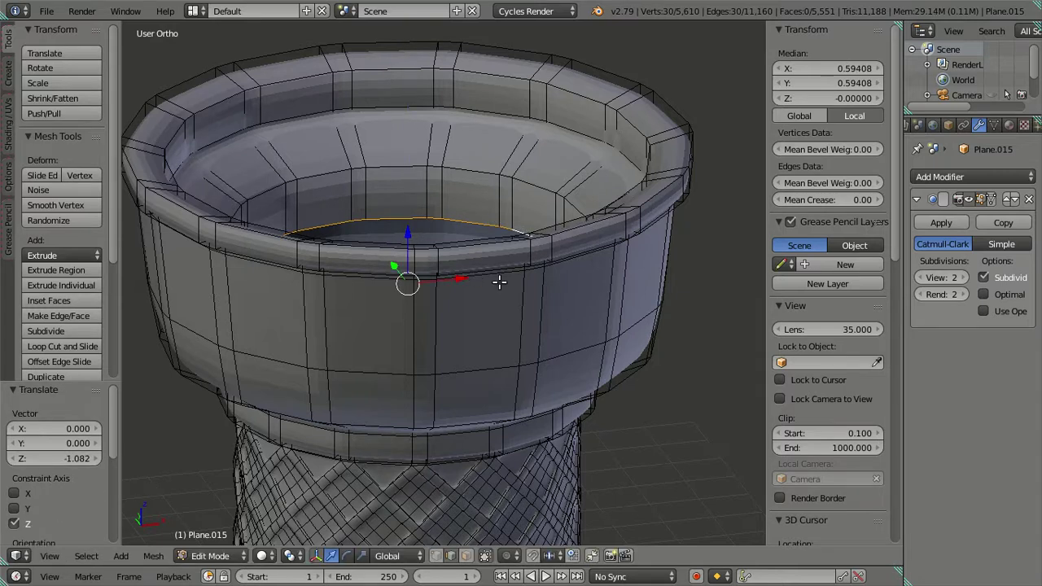
Step: Switch to front wireframe view and set viewport subdivision to 0
key(KP_1)
key(z)
click(921, 277)
click(922, 278)
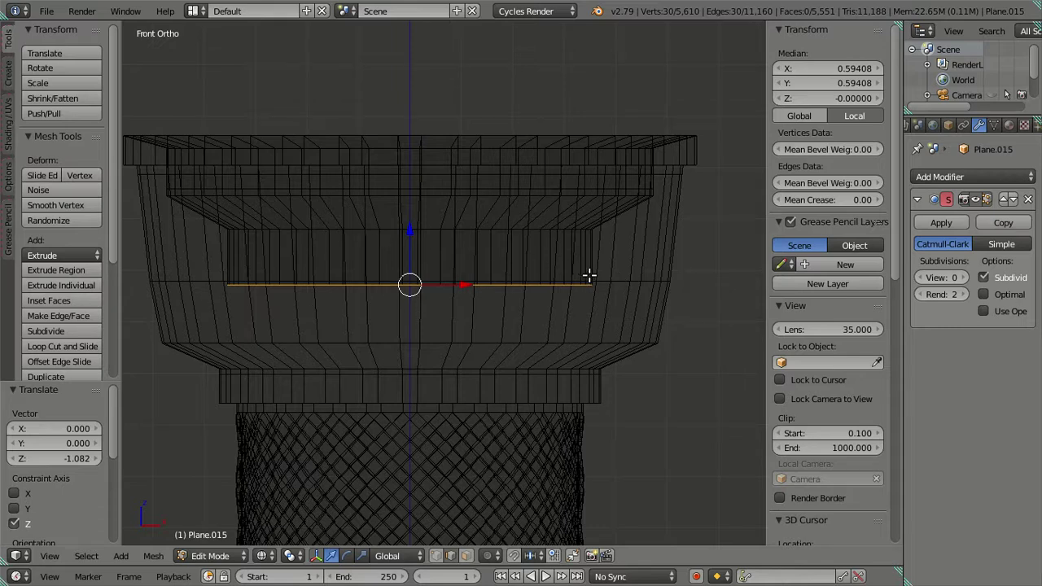
Step: Snap the inner wall's edge loop to the height of the matching outer wall loop
right_click(618, 279)
drag(632, 230, 631, 248)
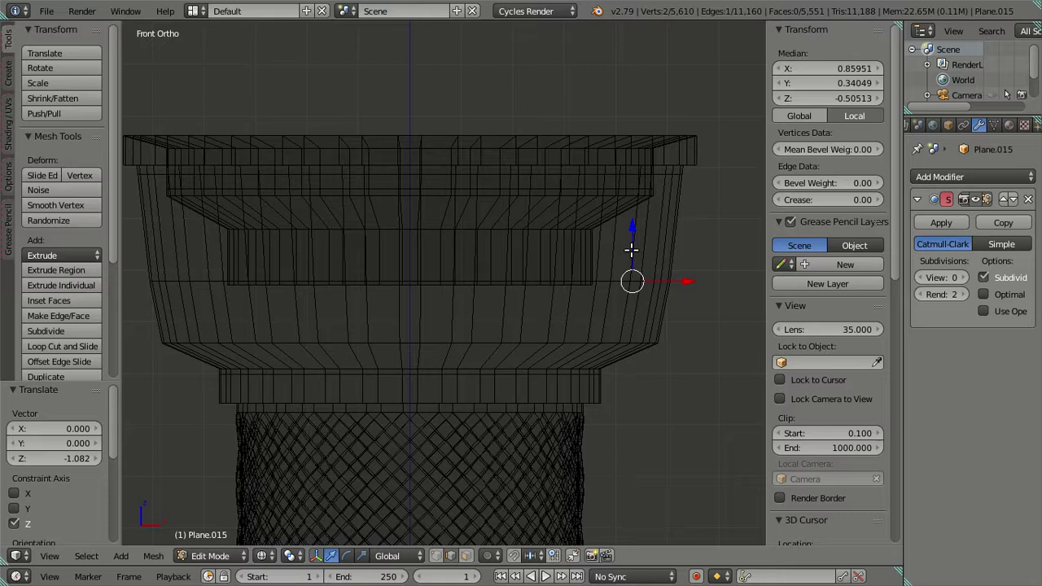
key(ctrl+z)
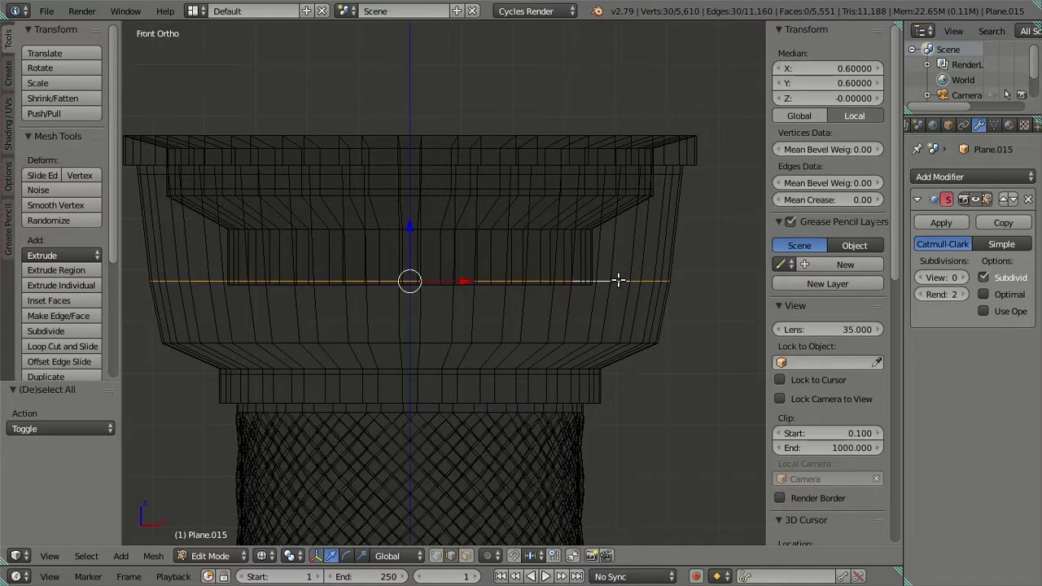
key(shift+s)
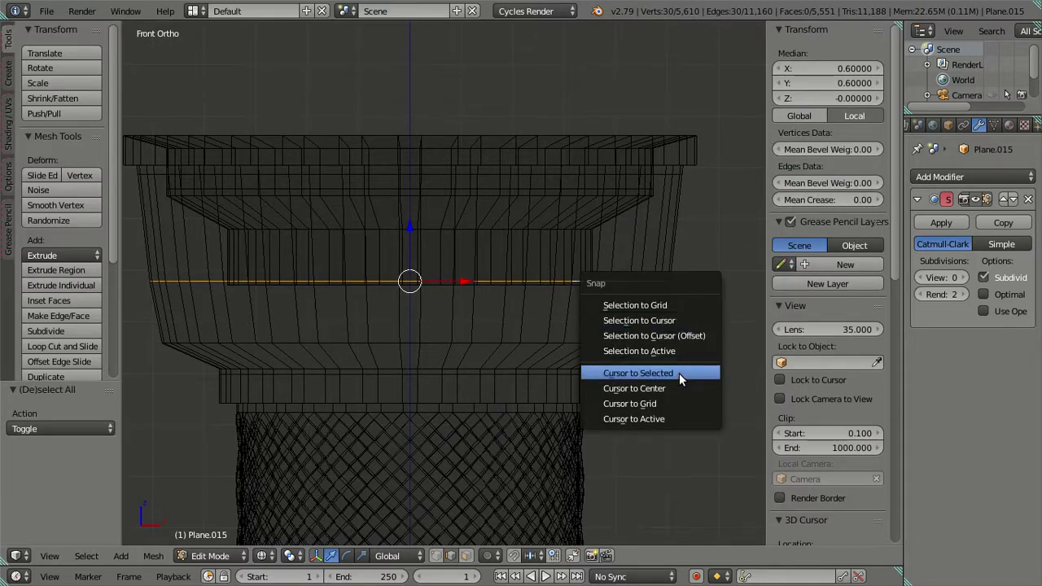
click(678, 373)
key(a)
key(ctrl+z)
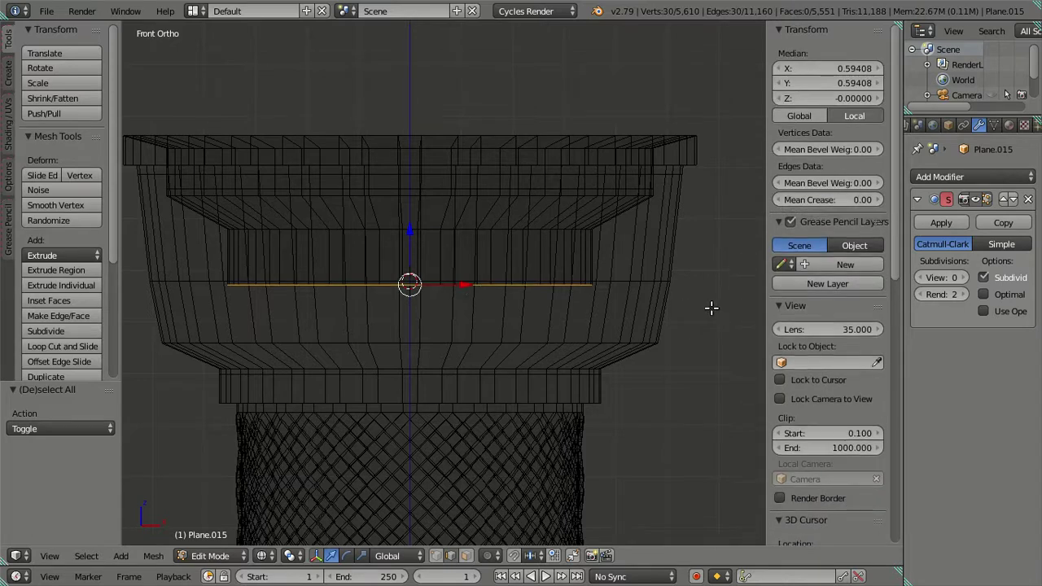
key(shift+s)
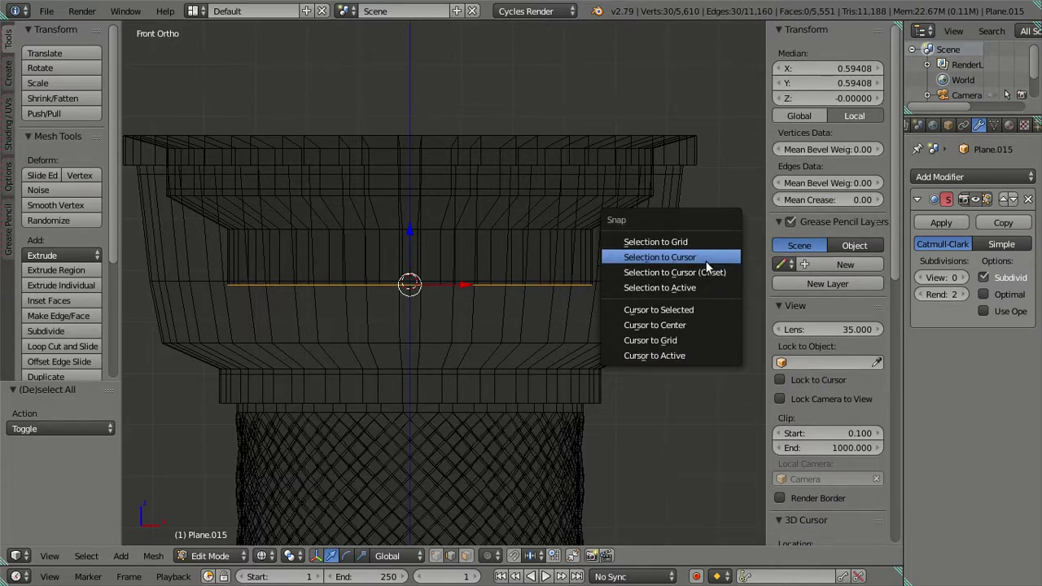
click(710, 272)
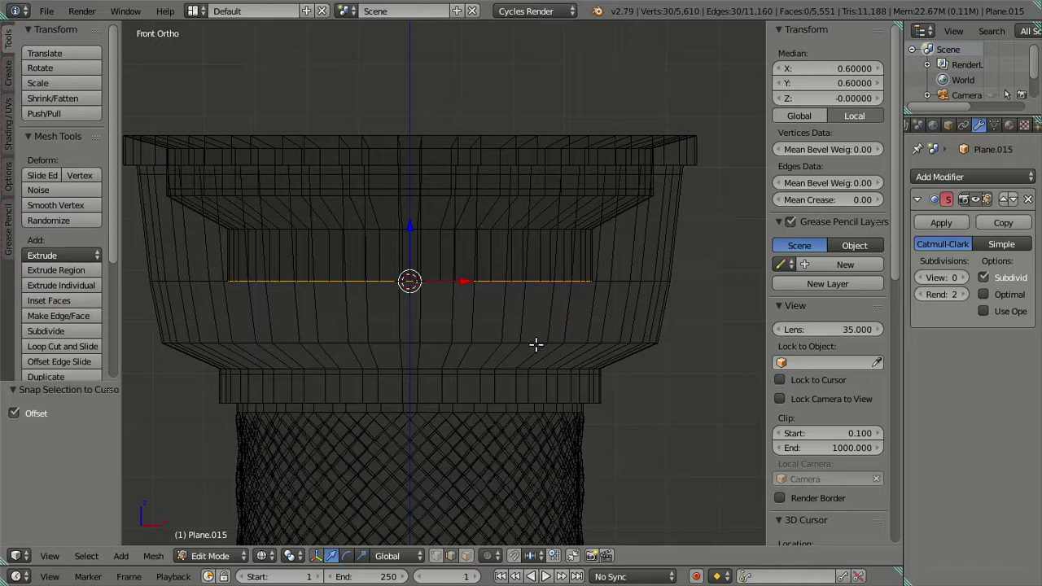
Step: Place the 3D cursor at the centre of the lower outer edge loop
key(a)
alt+right_click(586, 342)
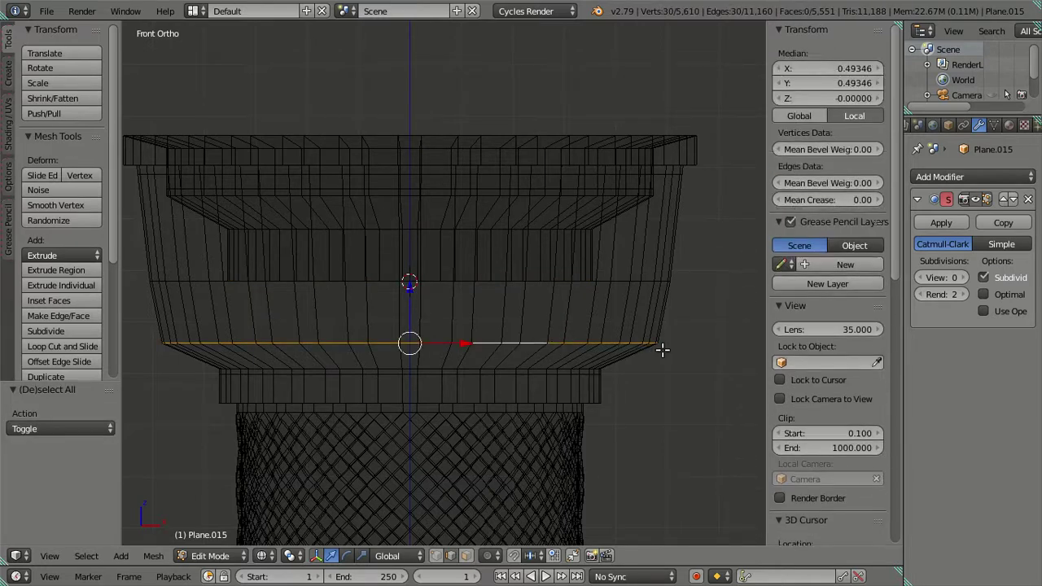
key(shift+s)
click(649, 388)
key(a)
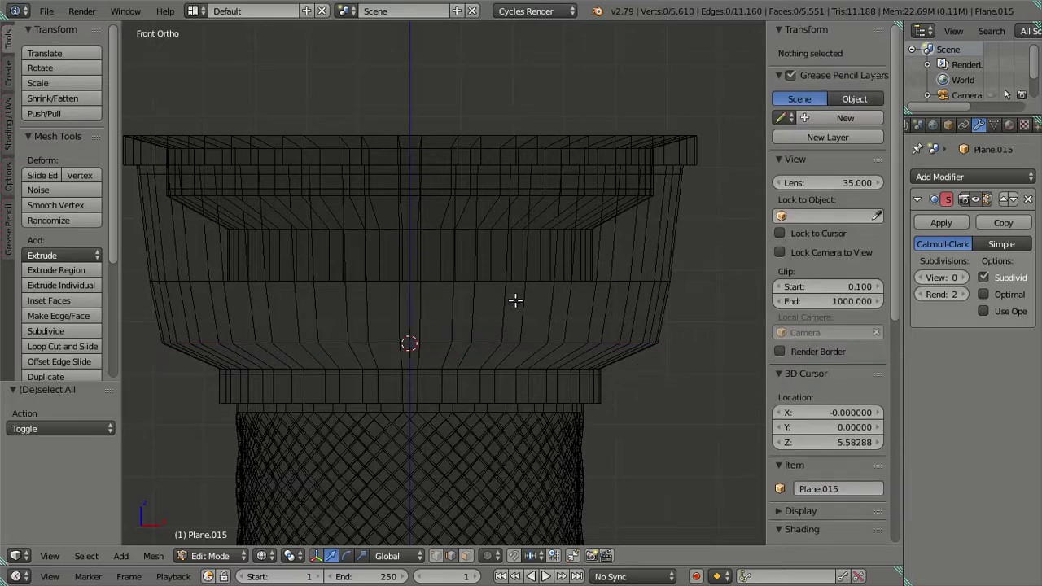
Step: Select the inner wall's bottom edge loop from a tilted view
key(KP_8)
alt+right_click(539, 288)
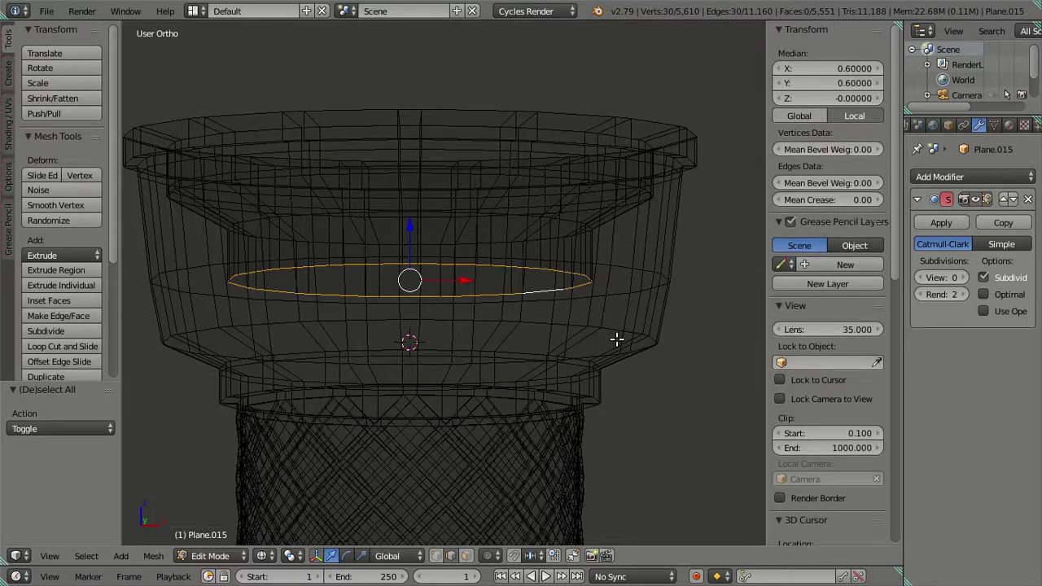
key(KP_1)
key(g)
key(Escape)
Step: Extrude the inner bottom loop down, snap it to the cursor at 0.493, and narrow it inward
key(e)
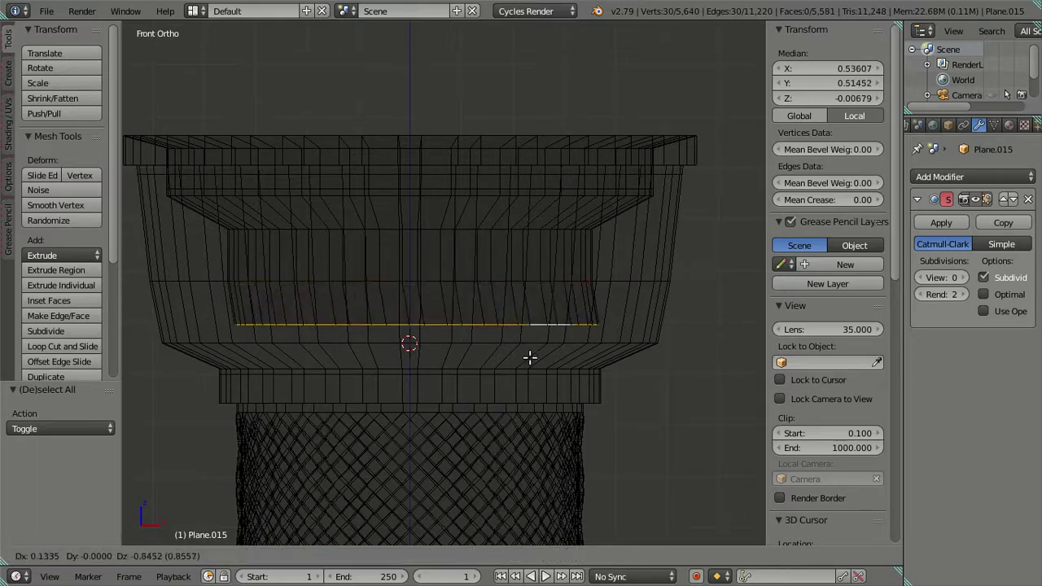
key(Escape)
key(g)
key(z)
click(525, 239)
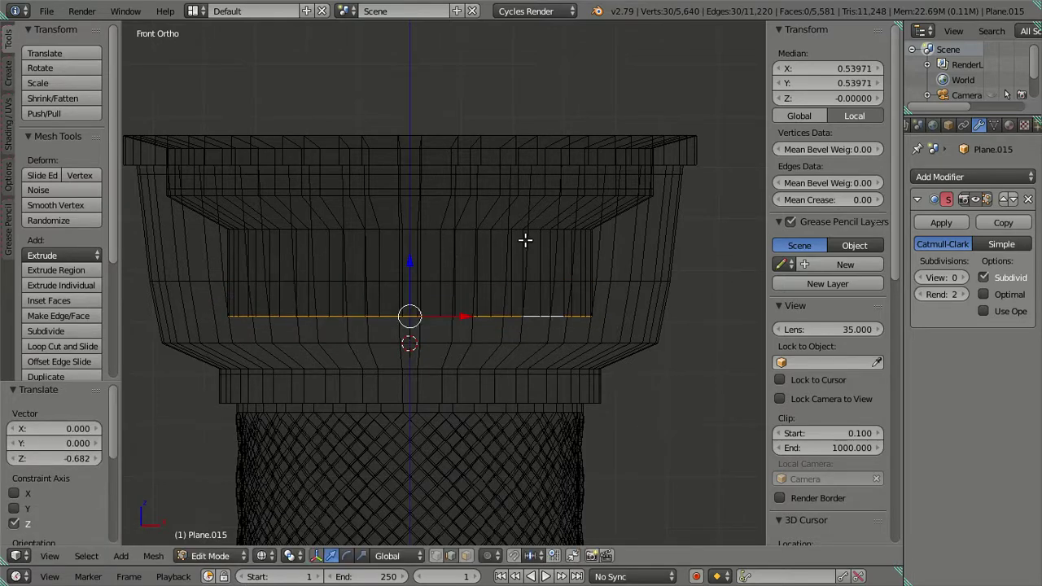
key(shift+s)
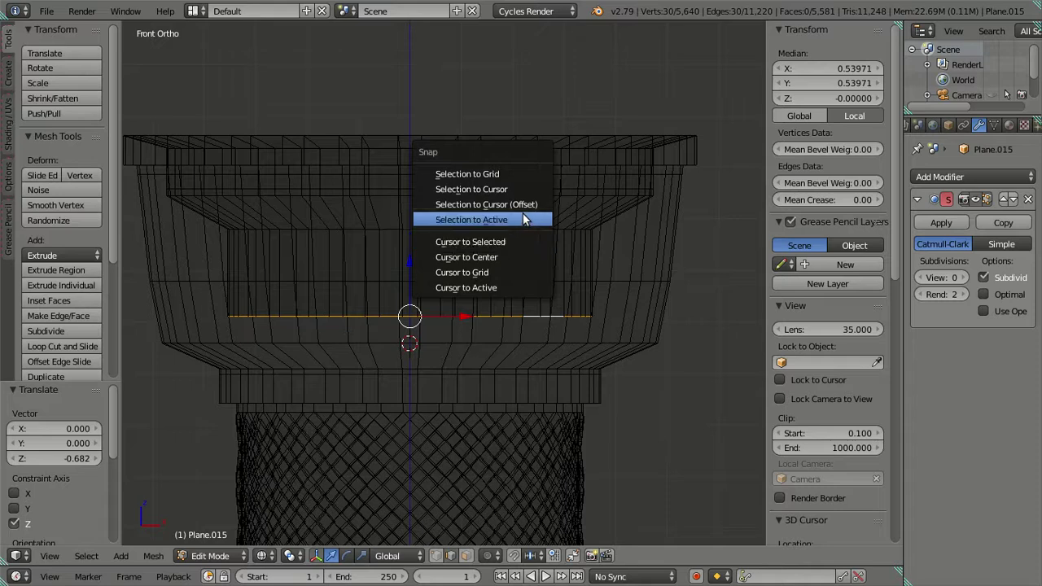
click(522, 204)
key(s)
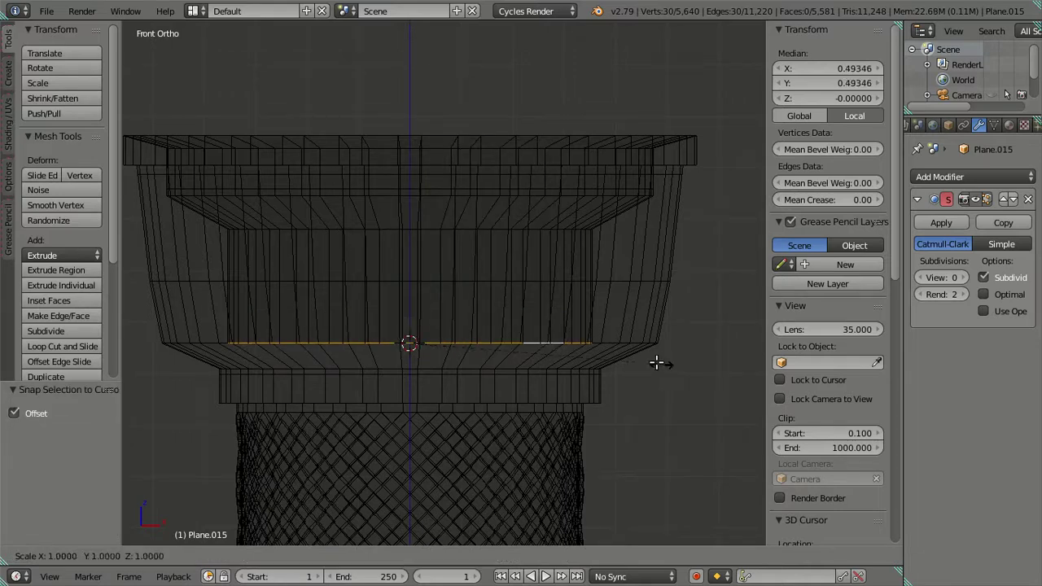
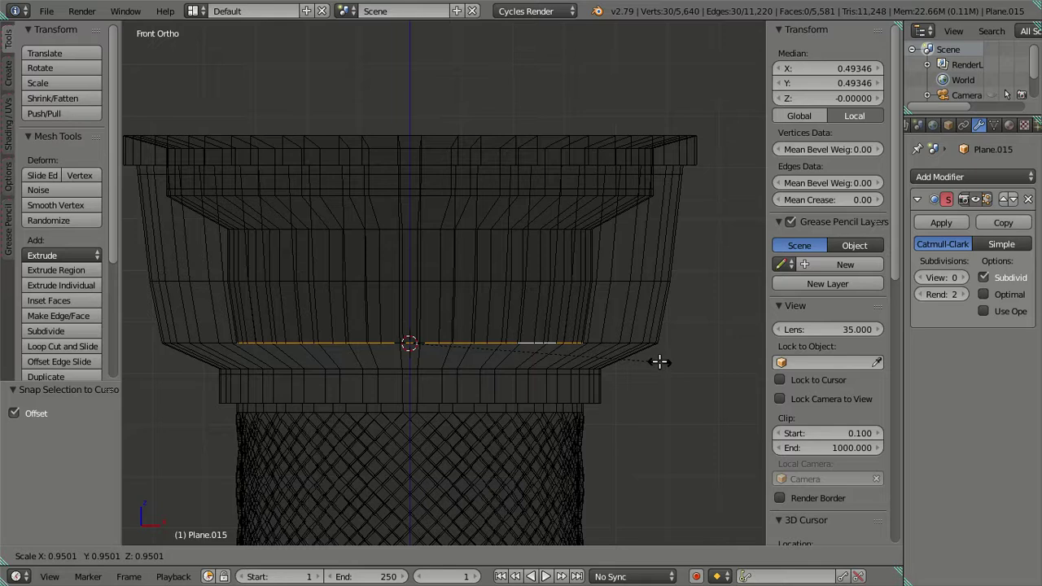
Step: Confirm the previous loop shrink and place the 3D cursor at the collar's top edge loop
click(648, 358)
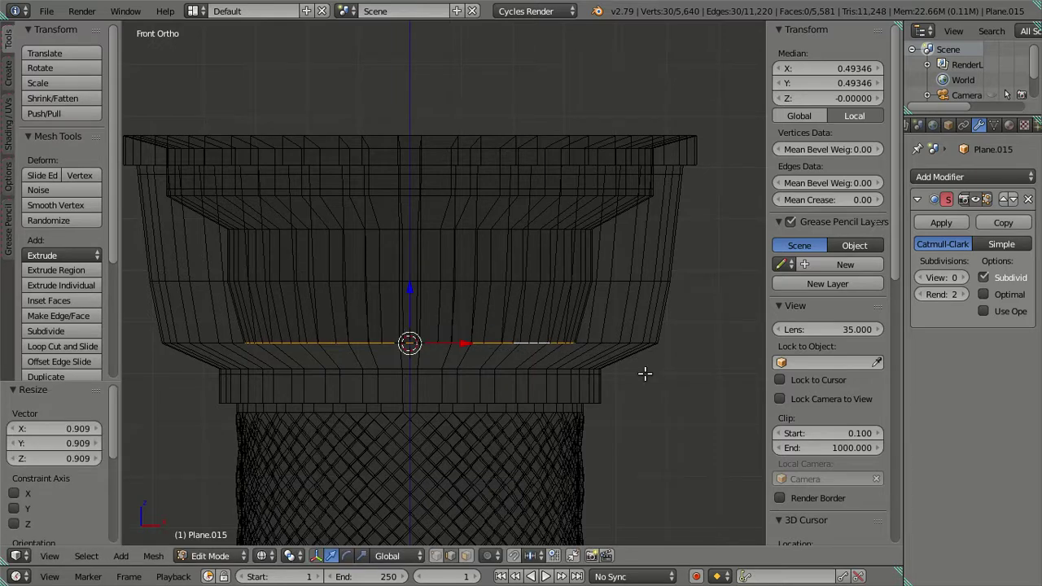
key(a)
alt+right_click(507, 368)
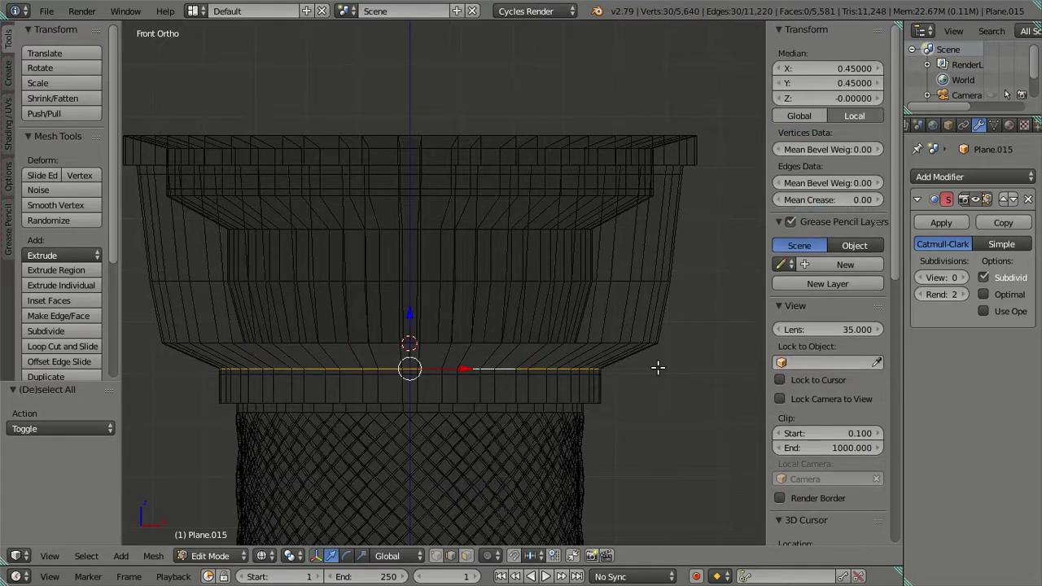
key(shift+s)
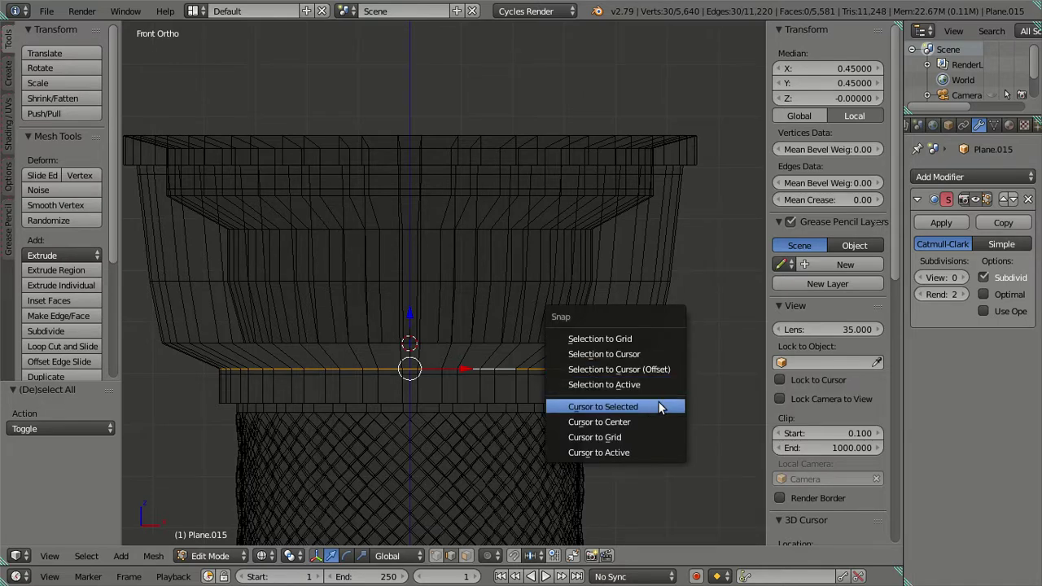
click(655, 406)
key(a)
middle_drag(653, 394, 633, 389)
Step: Extrude the loop beneath the bowl, snap it to the cursor, and shrink it to 0.808
alt+right_click(527, 358)
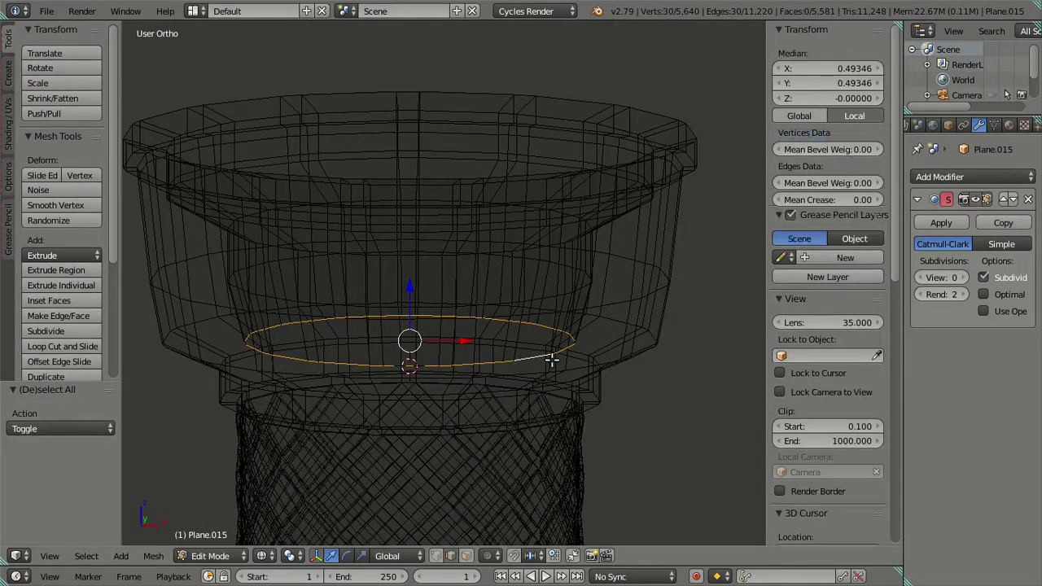
key(KP_1)
key(e)
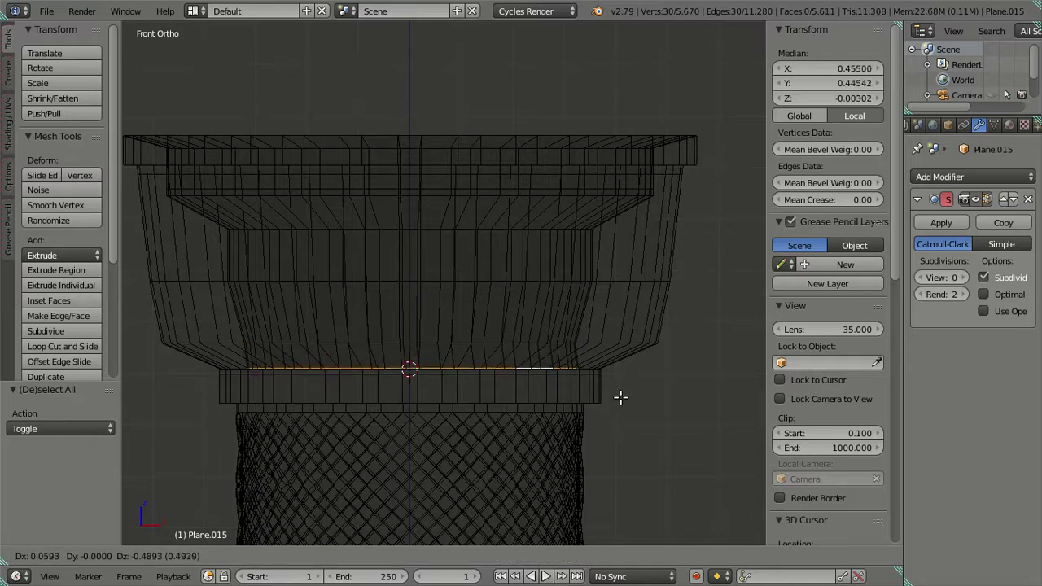
right_click(641, 376)
key(shift+s)
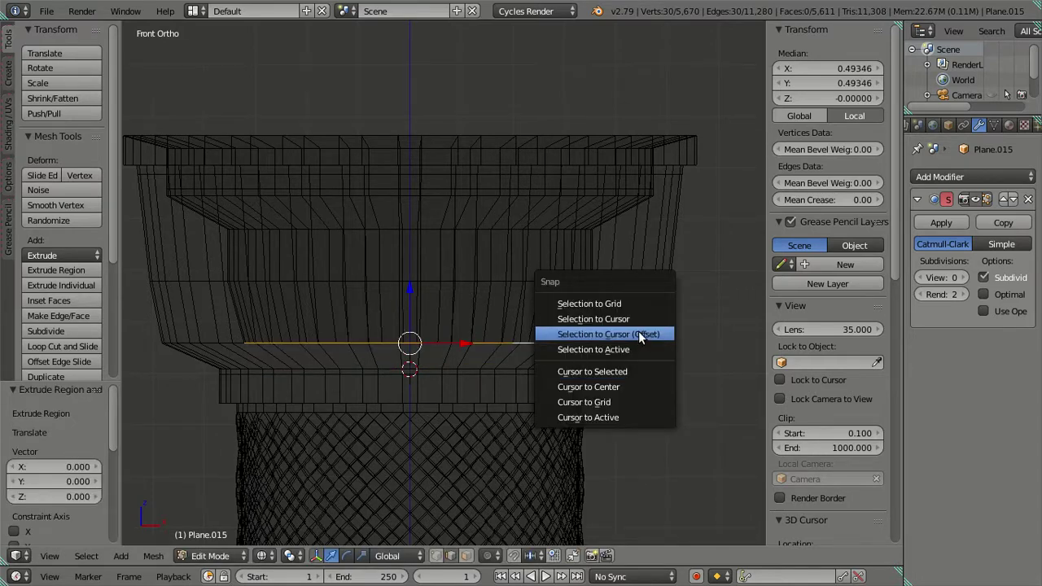
click(638, 330)
key(s)
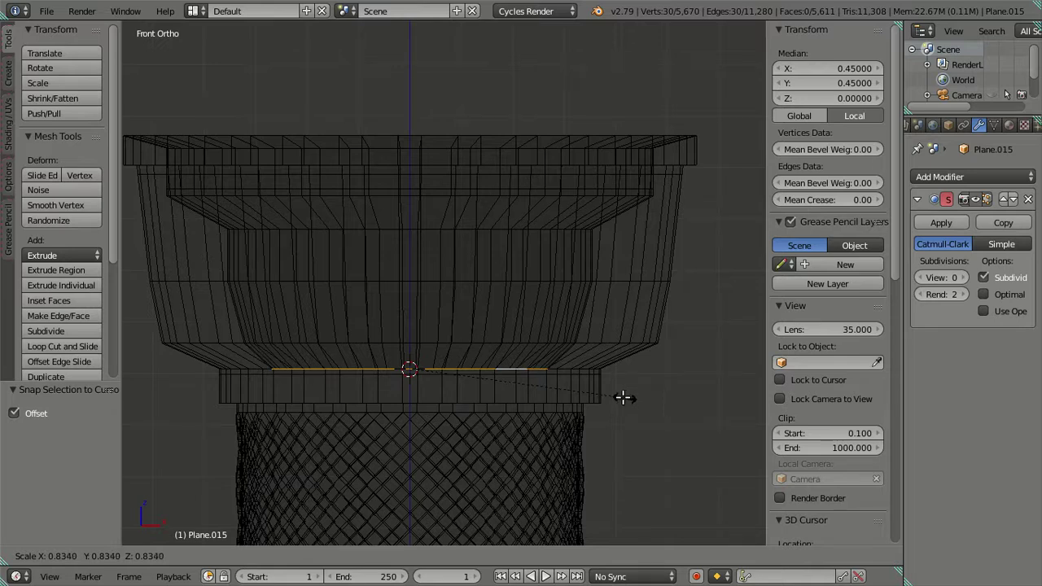
click(619, 398)
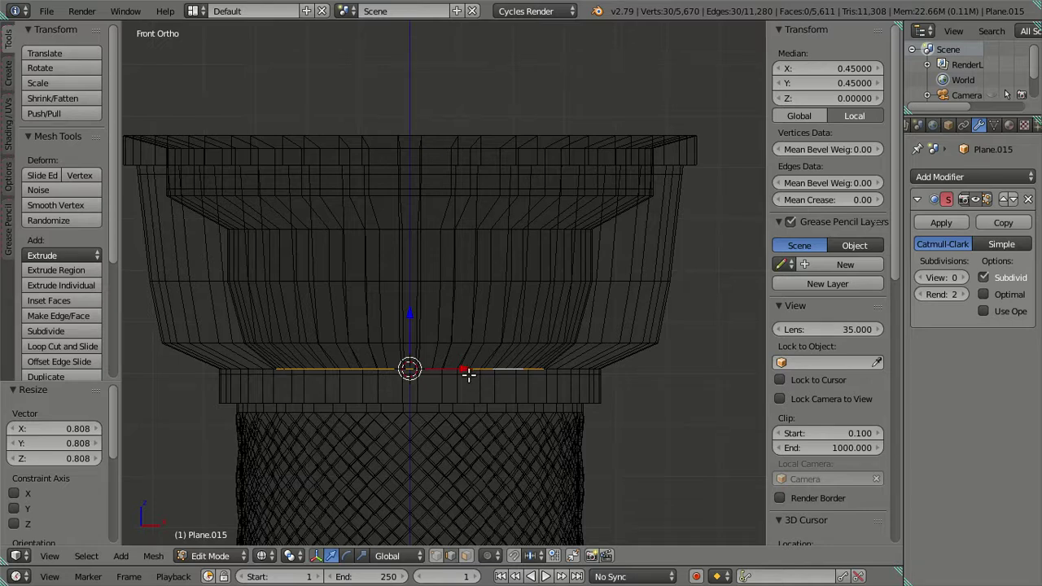
Step: Re-place the 3D cursor at the collar's top loop and snap the loop to it
key(a)
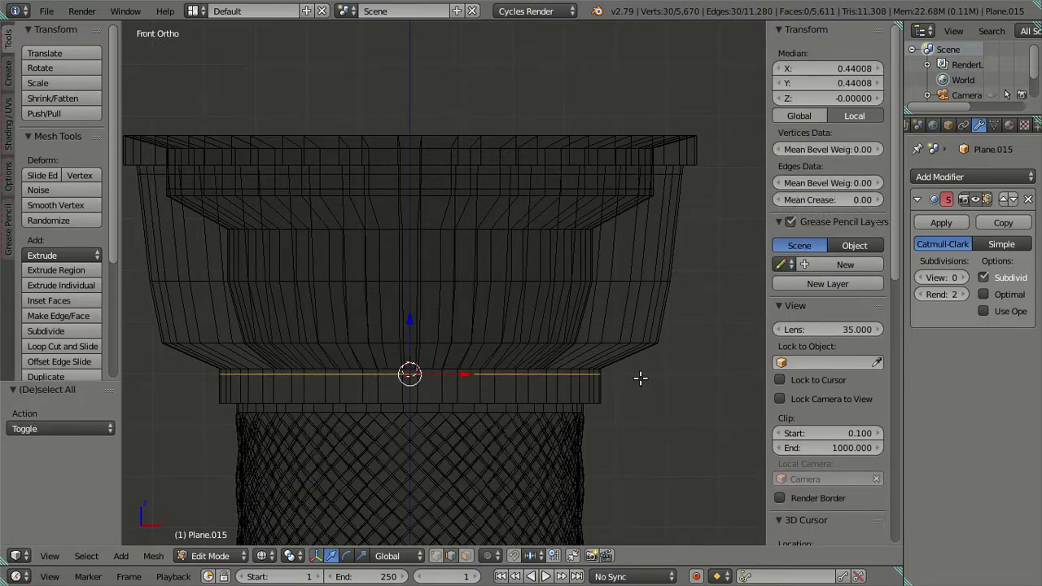
mouse_move(601, 377)
middle_down()
mouse_move(579, 390)
mouse_move(569, 381)
mouse_move(589, 380)
middle_up()
key(shift+s)
click(614, 411)
key(a)
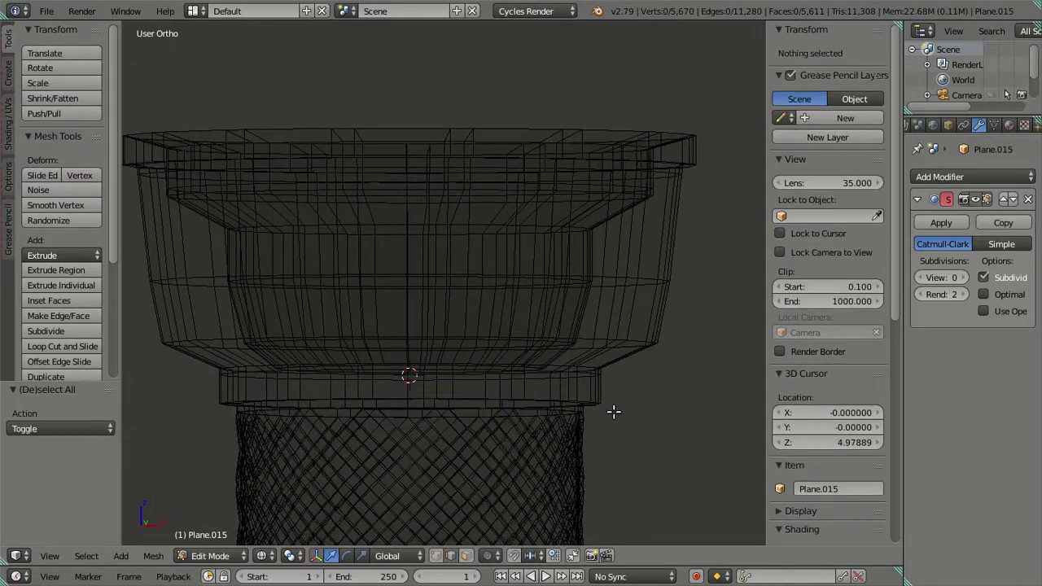
key(ctrl+z)
key(ctrl+z)
key(ctrl+z)
key(shift+s)
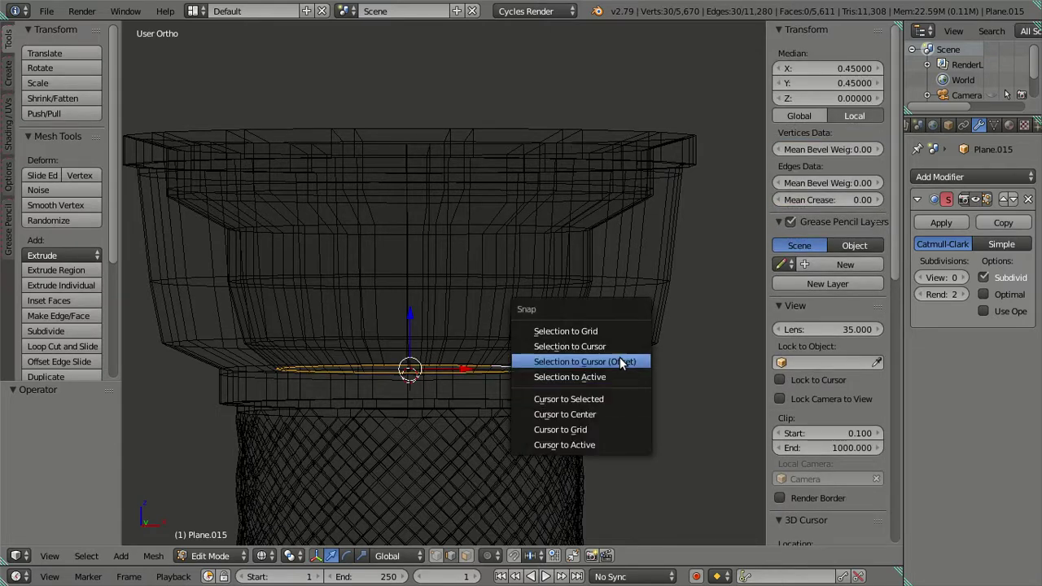
click(617, 361)
key(KP_1)
Step: Frame the cup body and switch to solid shading to locate the base band
scroll(545, 386, down, 3)
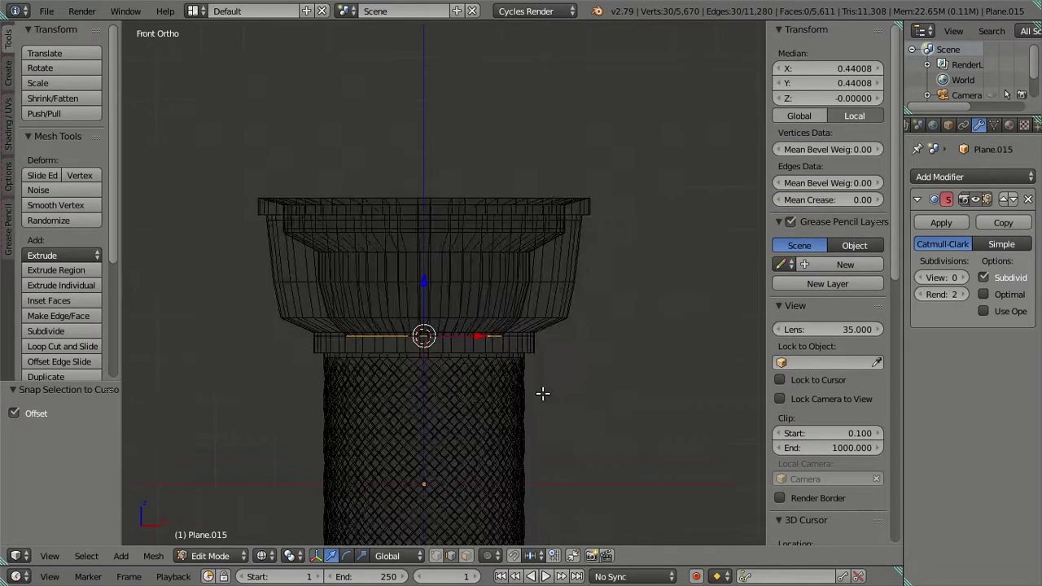
shift+middle_drag(542, 390, 497, 223)
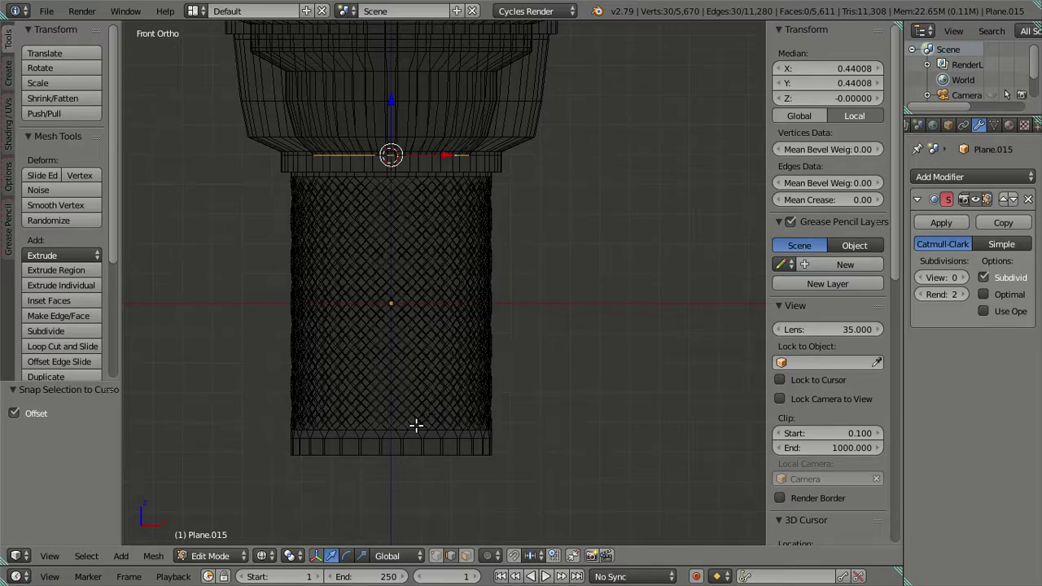
scroll(417, 443, up, 1)
scroll(426, 458, up, 1)
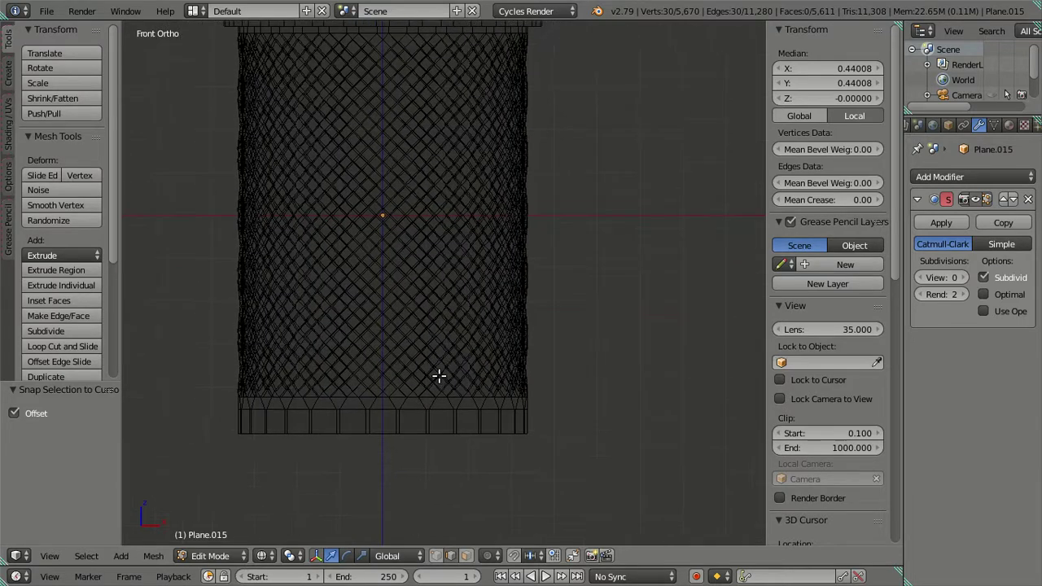
key(a)
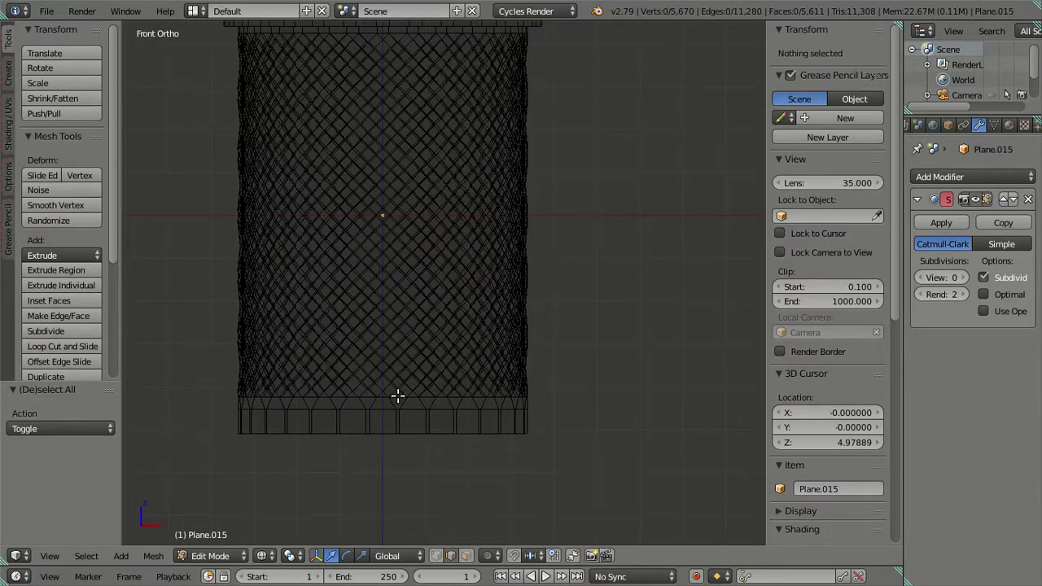
right_click(398, 396)
mouse_move(395, 409)
middle_down()
mouse_move(410, 484)
mouse_move(437, 448)
mouse_move(456, 459)
mouse_move(461, 307)
middle_up()
key(z)
scroll(460, 342, up, 2)
key(a)
Step: Select the base edge loop and place the 3D cursor on it
key(a)
key(a)
right_click(522, 417)
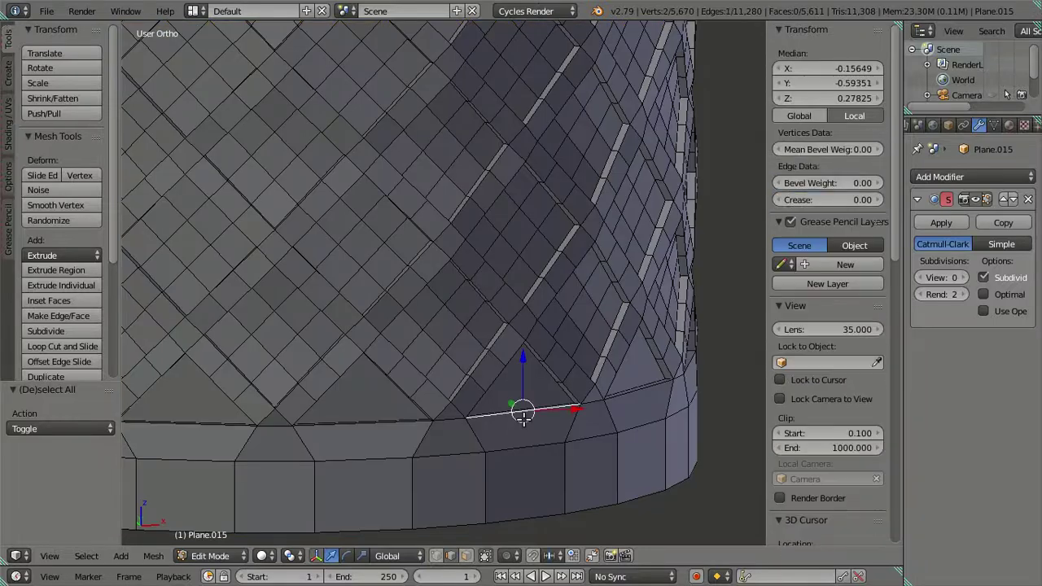
key(a)
scroll(522, 417, down, 2)
alt+right_click(350, 458)
scroll(349, 459, down, 3)
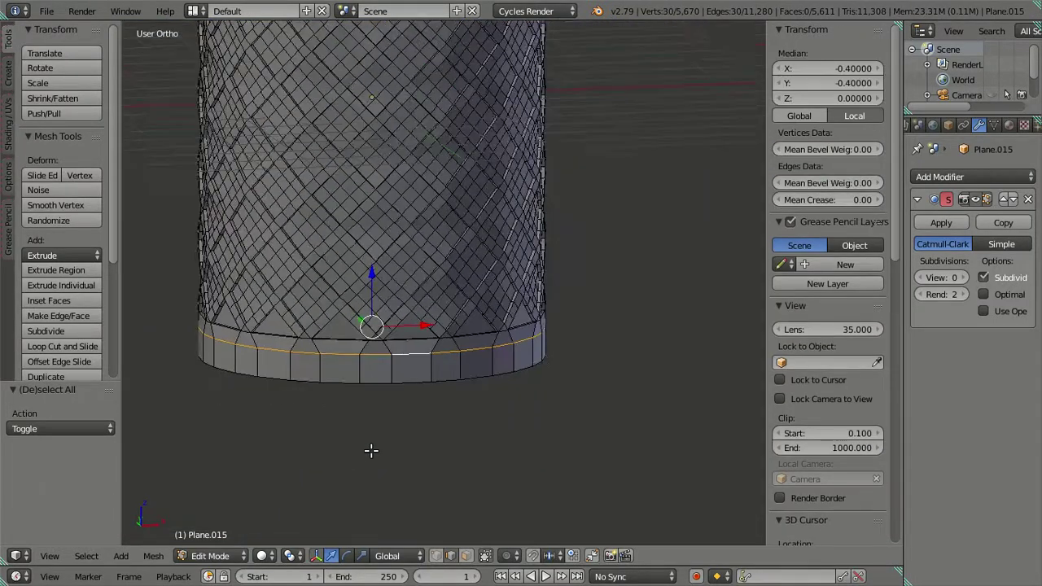
key(shift+s)
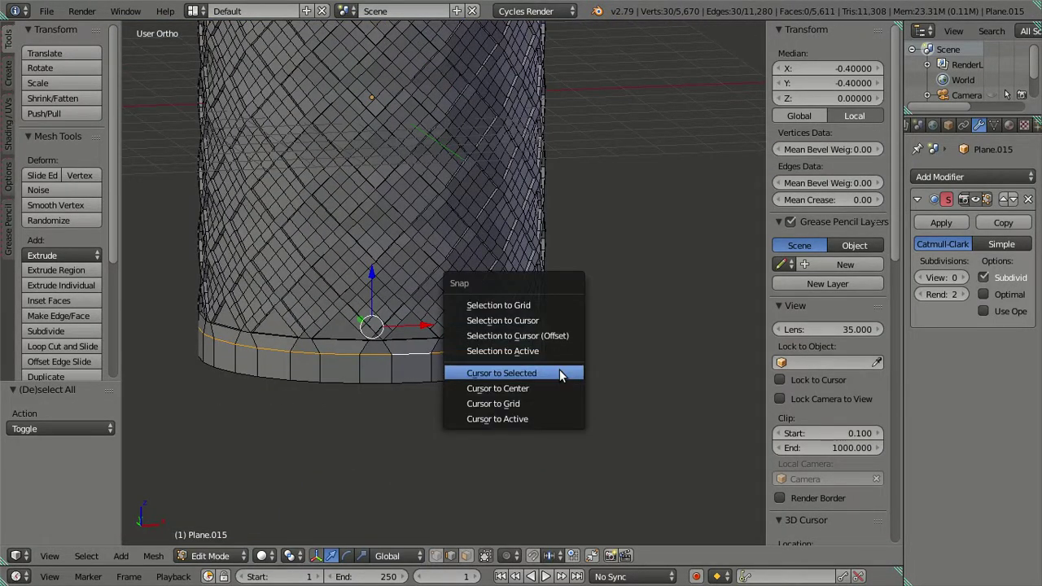
click(499, 432)
key(a)
Step: Return to front wireframe view and select the collar's inner edge loop
shift+middle_drag(497, 332, 488, 377)
scroll(493, 378, up, 2)
key(KP_1)
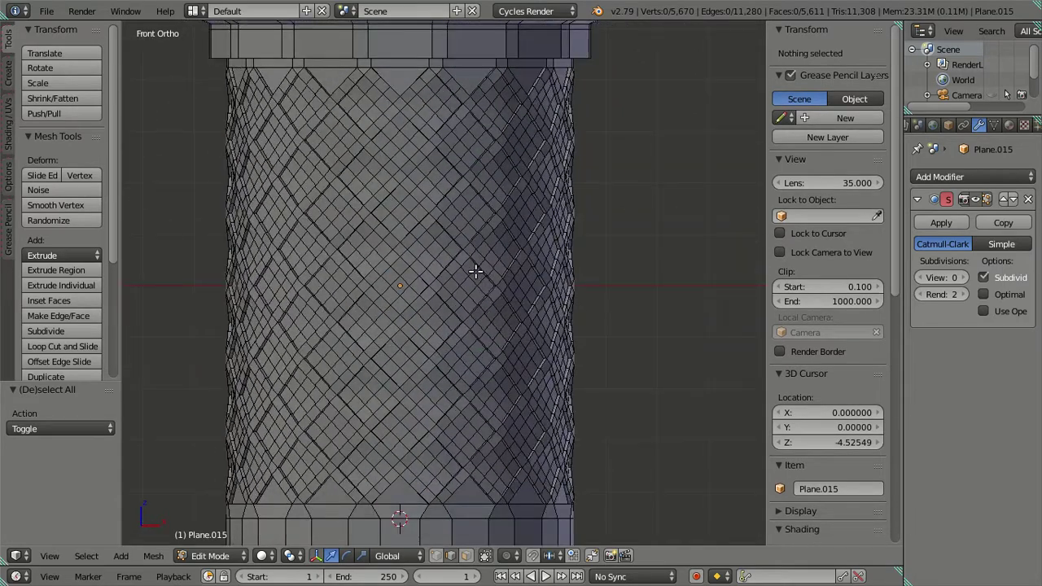
key(z)
scroll(448, 309, down, 2)
middle_drag(448, 309, 433, 259)
scroll(433, 260, up, 1)
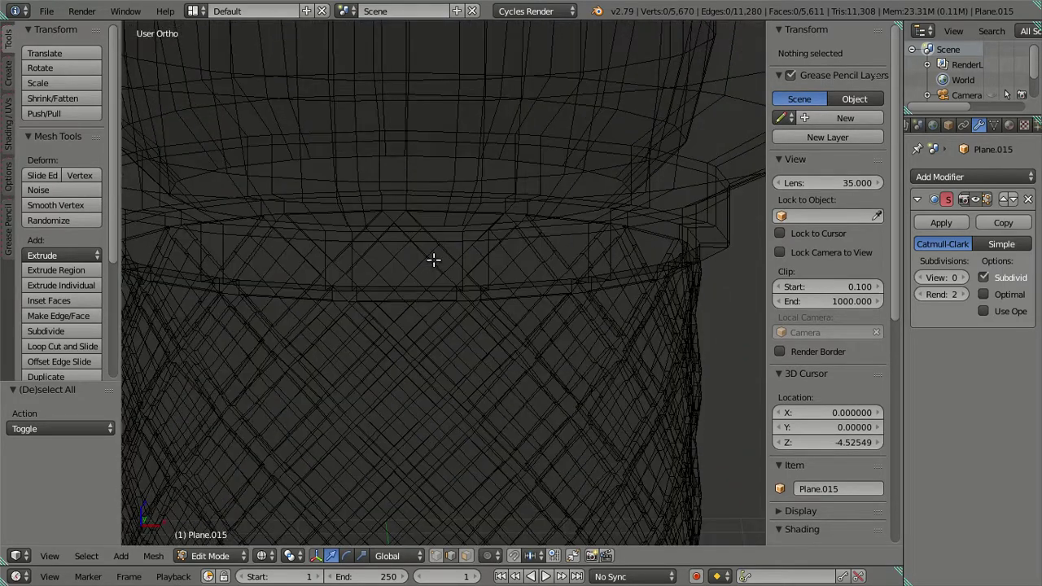
alt+right_click(575, 213)
middle_drag(581, 249, 561, 239)
key(KP_1)
scroll(551, 242, down, 2)
mouse_move(530, 306)
shift+middle_down()
mouse_move(510, 201)
mouse_move(500, 234)
shift+middle_up()
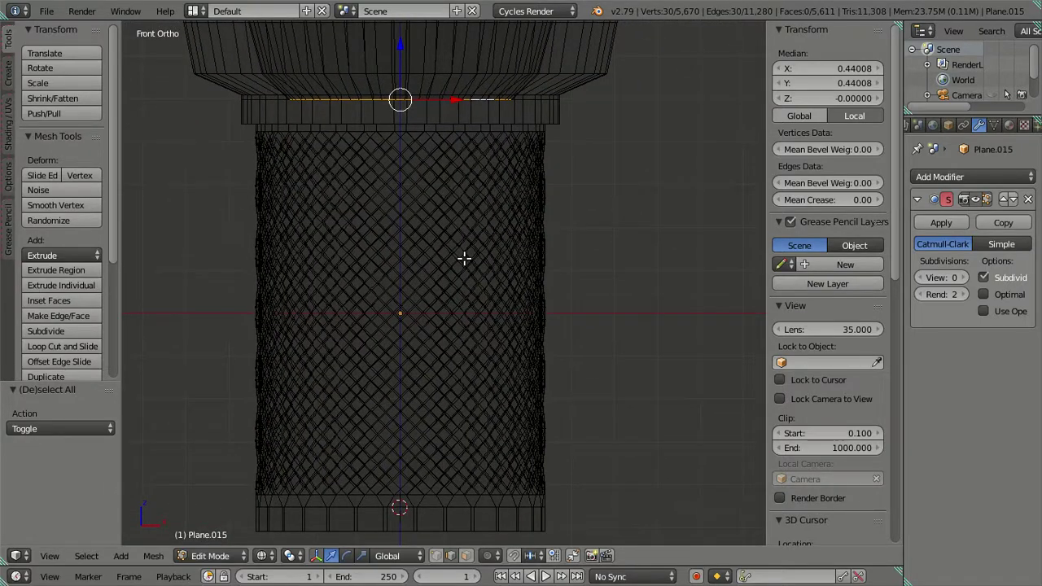
Step: Duplicate the collar loop, snap it down to the base cursor, and begin moving it along Z
key(g)
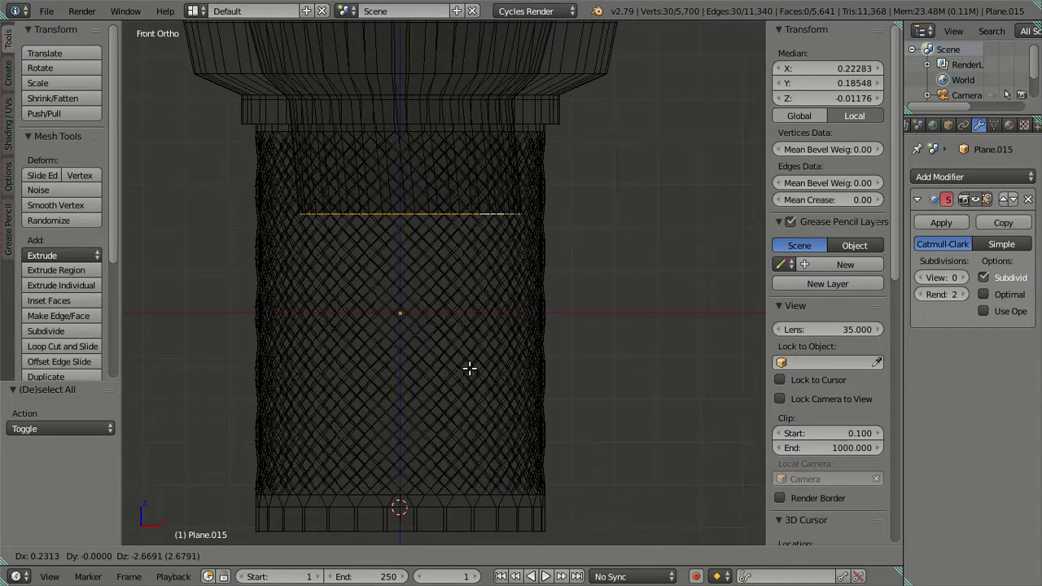
right_click(469, 367)
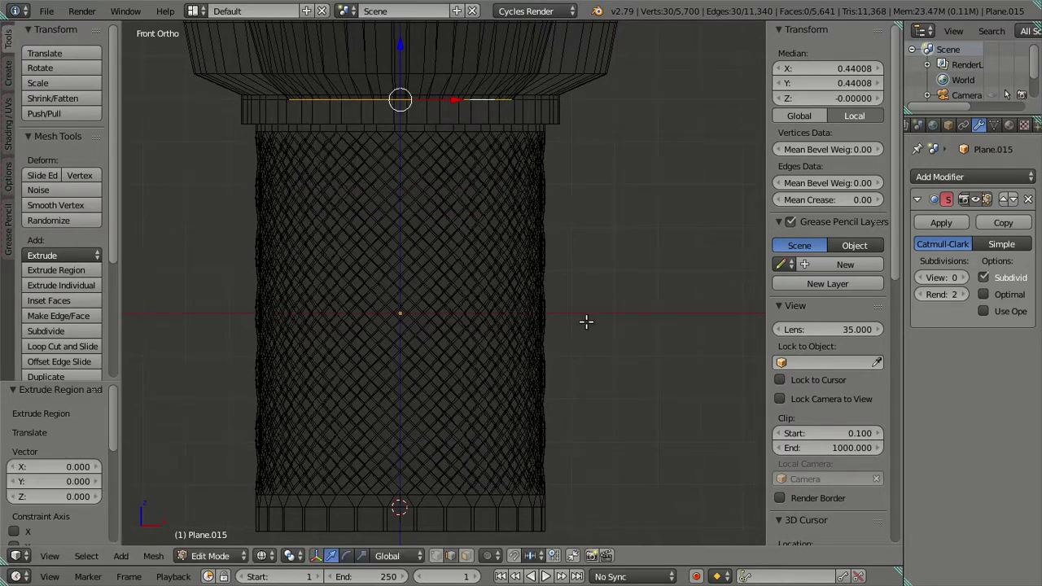
key(shift+s)
click(607, 274)
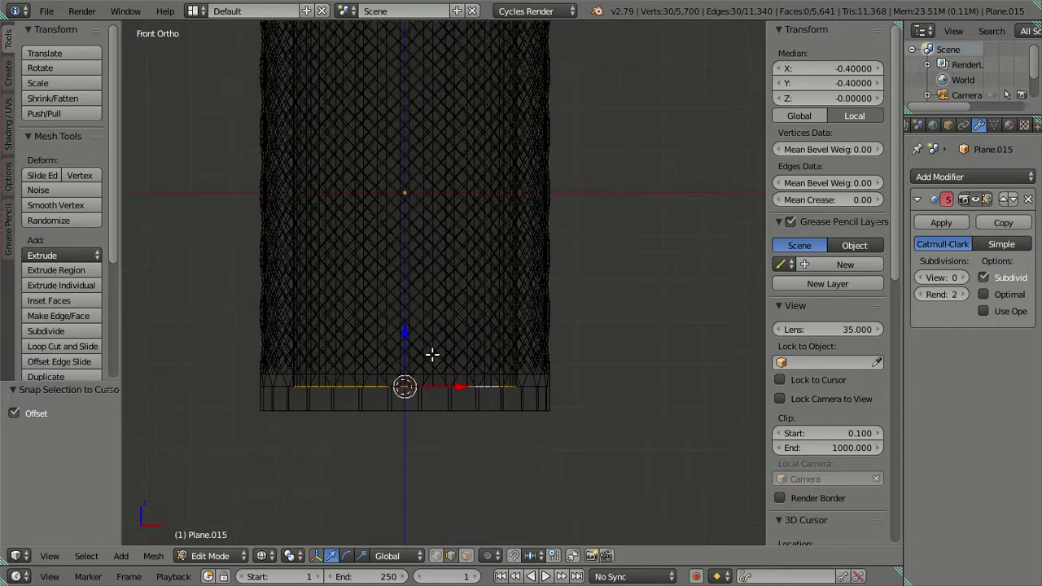
mouse_move(425, 475)
shift+middle_down()
mouse_move(421, 342)
mouse_move(448, 332)
shift+middle_up()
scroll(421, 342, up, 3)
key(g)
key(z)
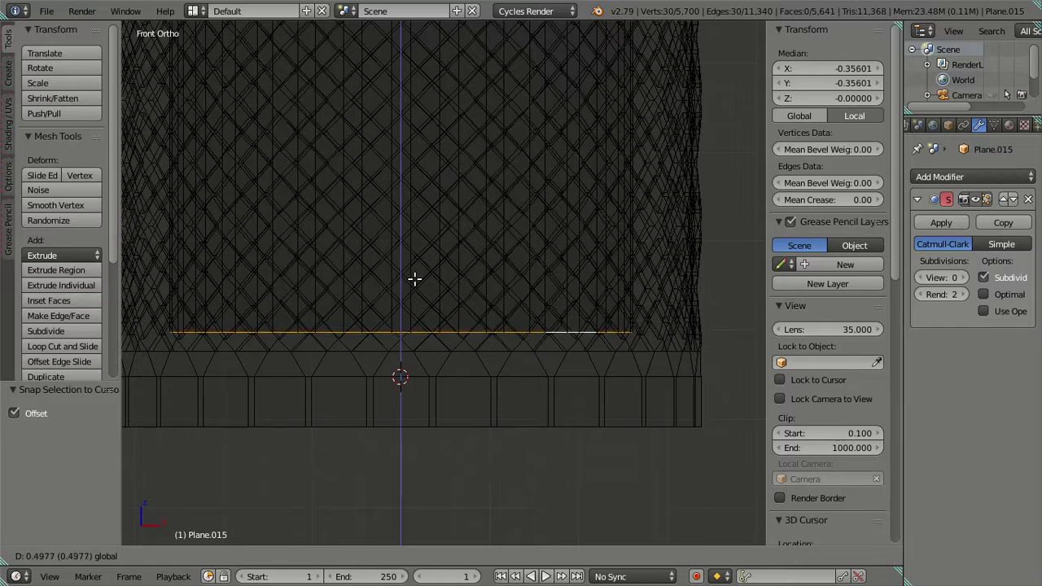
Step: Raise the loop about 0.5 on Z, then extrude a copy snapped to the cursor
click(414, 279)
key(e)
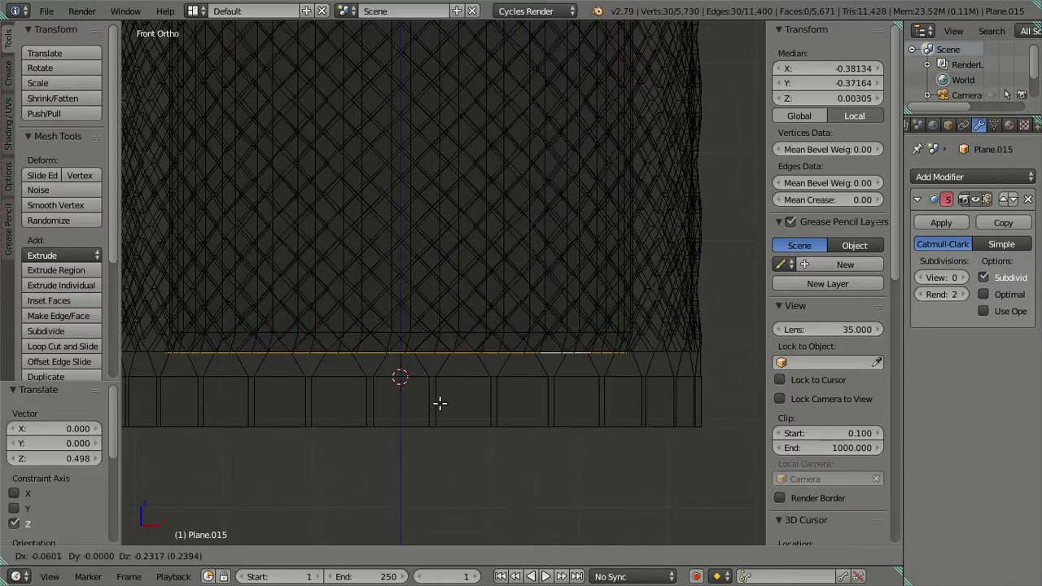
right_click(449, 409)
key(shift+s)
click(527, 398)
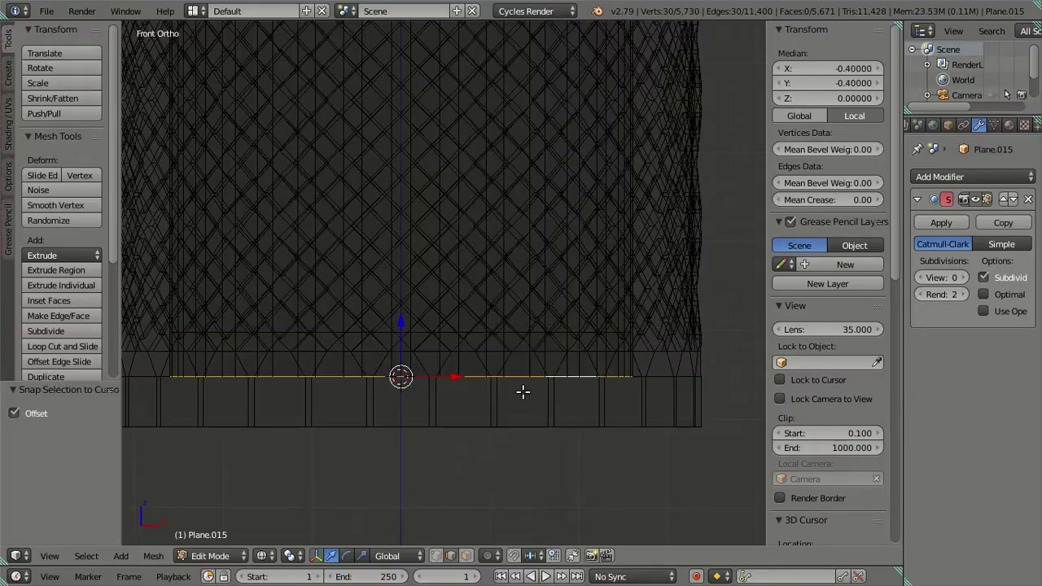
Step: In solid shading, extrude the inner loop and shrink it to 0.813
mouse_move(604, 404)
middle_down()
mouse_move(477, 353)
mouse_move(520, 358)
middle_up()
key(z)
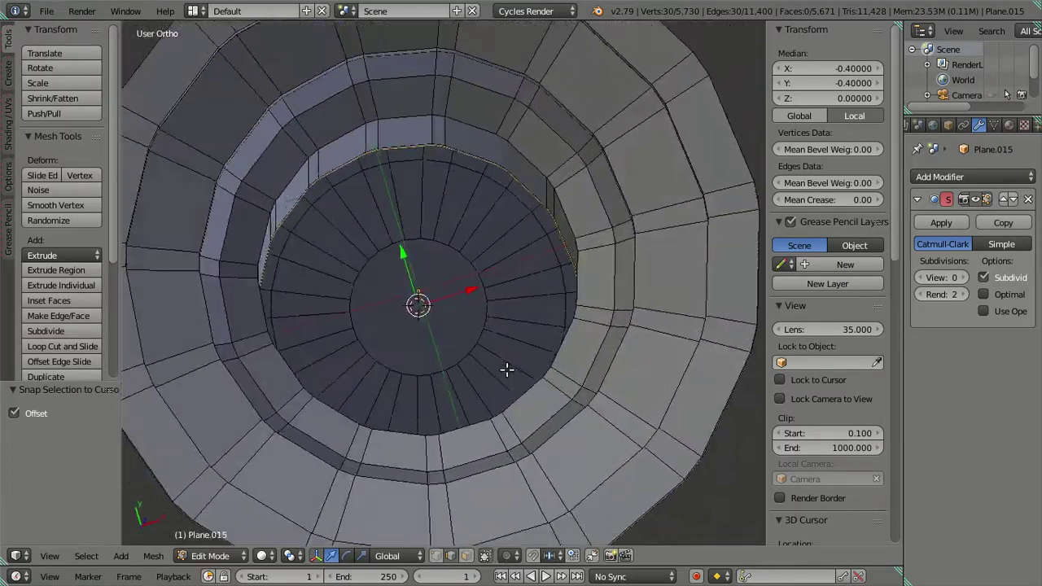
key(e)
key(s)
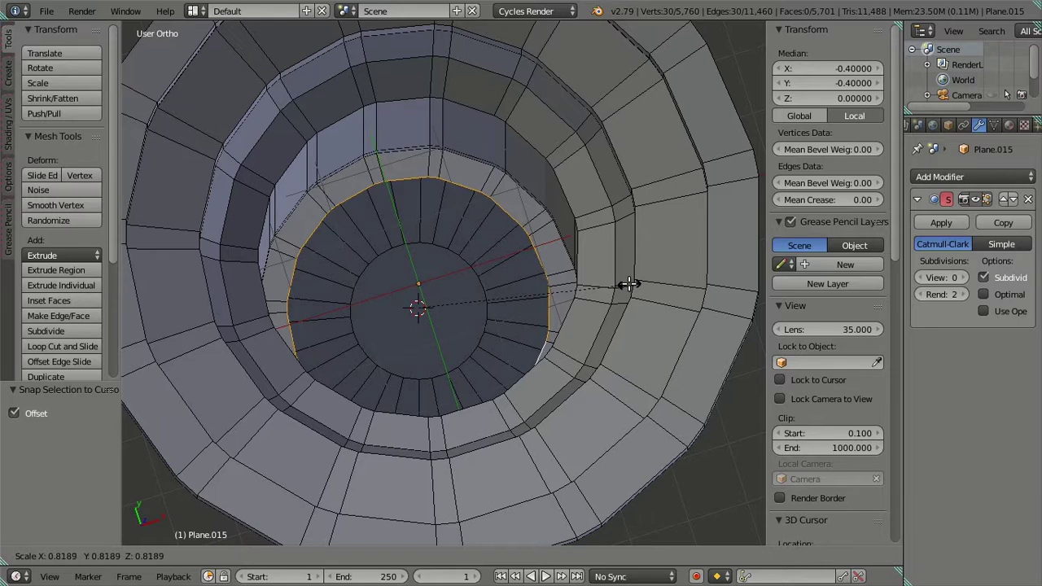
click(627, 282)
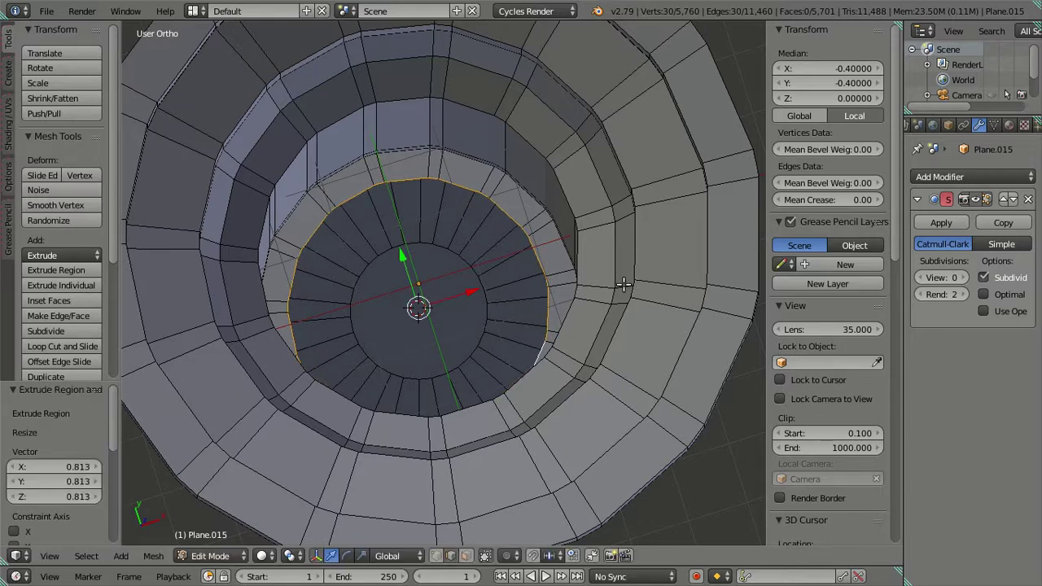
Step: From top view, extrude another ring and shrink it to 0.522, then deselect all
key(KP_7)
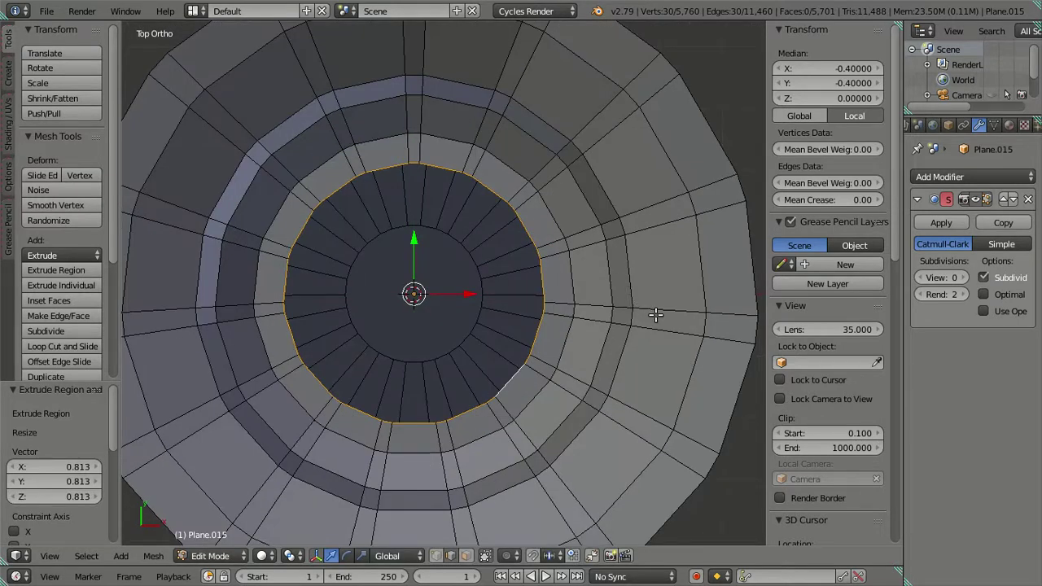
key(e)
key(s)
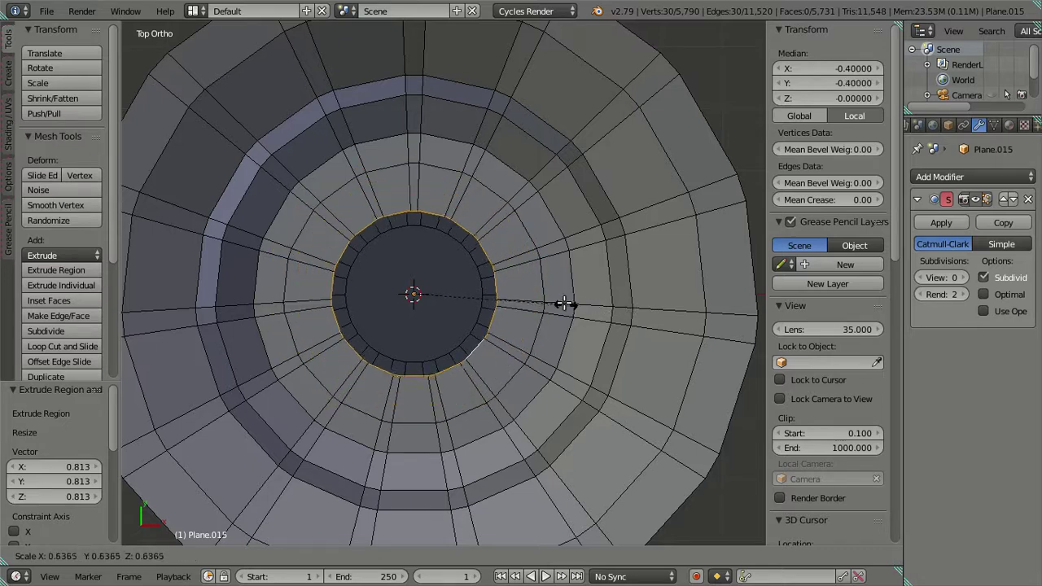
click(543, 299)
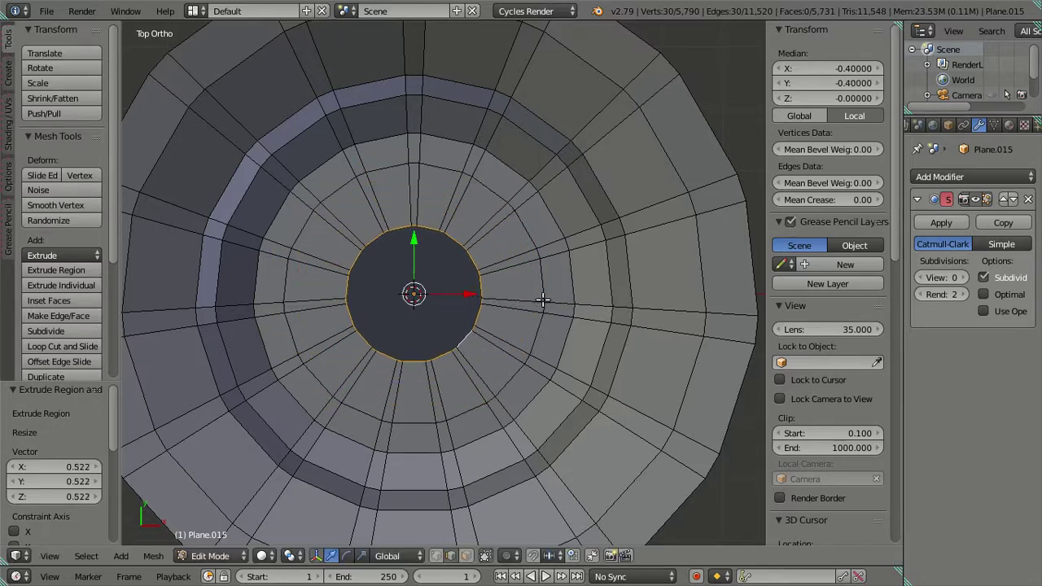
key(a)
mouse_move(541, 299)
middle_down()
mouse_move(532, 302)
mouse_move(549, 247)
middle_up()
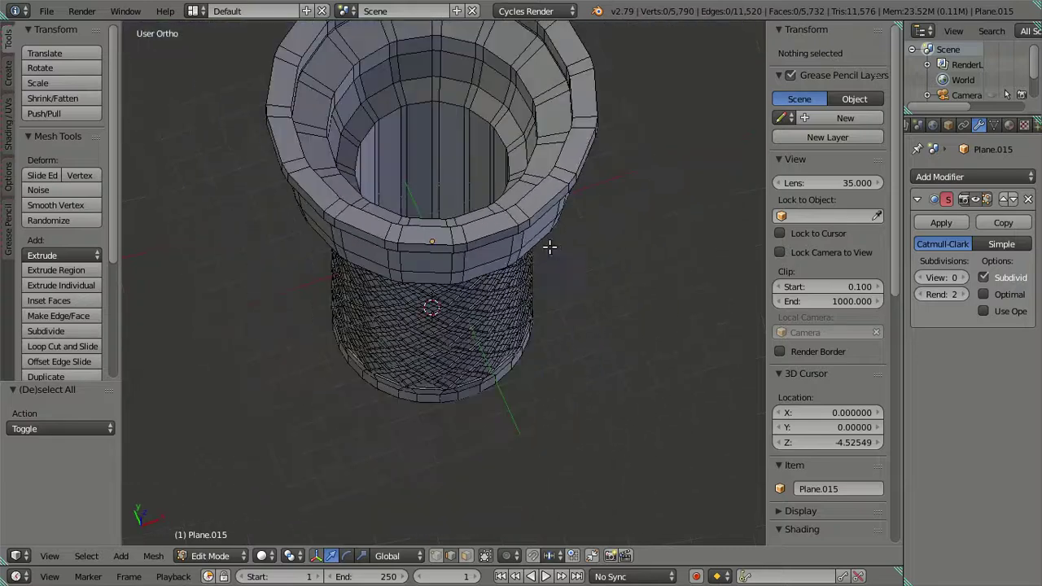
Step: Preview the cup at Subdivision viewport level 2, then reset the level to 0 in Edit Mode
mouse_move(510, 210)
middle_down()
mouse_move(556, 83)
mouse_move(533, 181)
mouse_move(547, 187)
middle_up()
middle_drag(538, 118, 544, 195)
drag(960, 276, 968, 276)
mouse_move(529, 326)
middle_down()
mouse_move(544, 349)
mouse_move(527, 304)
mouse_move(440, 297)
mouse_move(414, 326)
mouse_move(475, 356)
middle_up()
key(Tab)
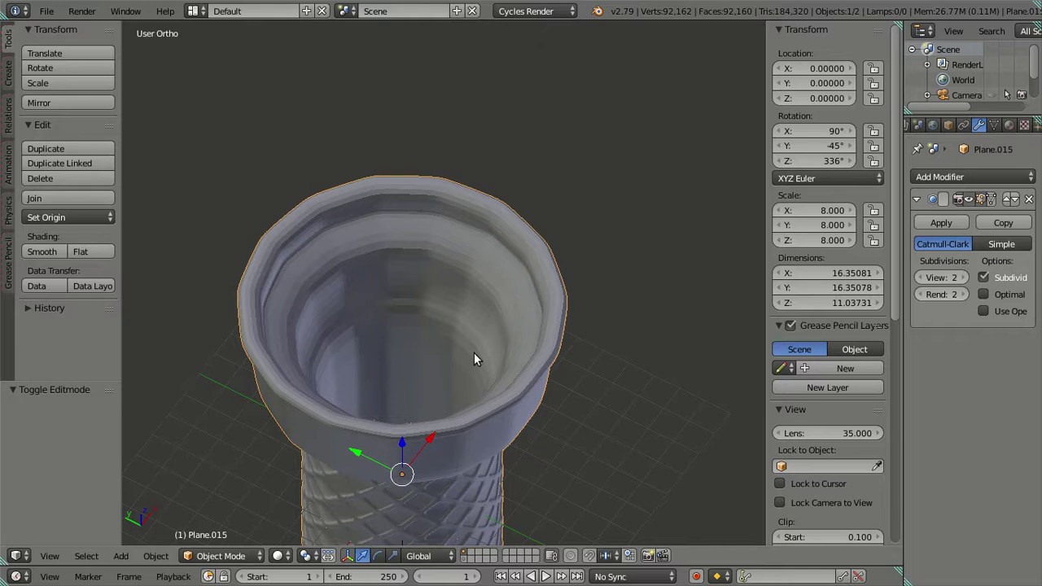
click(919, 277)
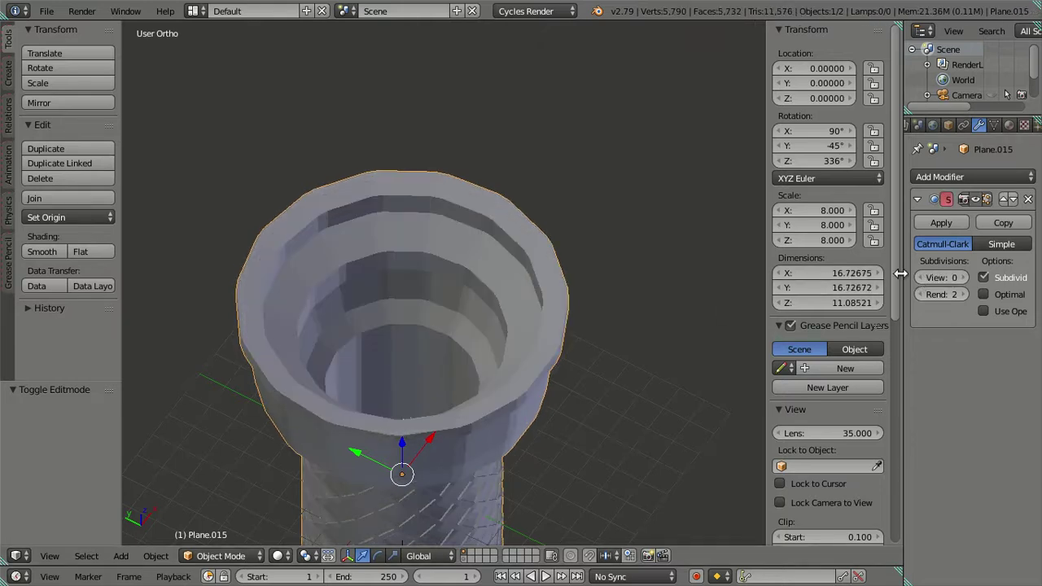
click(919, 278)
key(Tab)
Step: Save the file, overwriting it, and centre the cup in top view
key(ctrl+s)
click(546, 279)
mouse_move(545, 281)
middle_down()
mouse_move(560, 261)
mouse_move(504, 293)
middle_up()
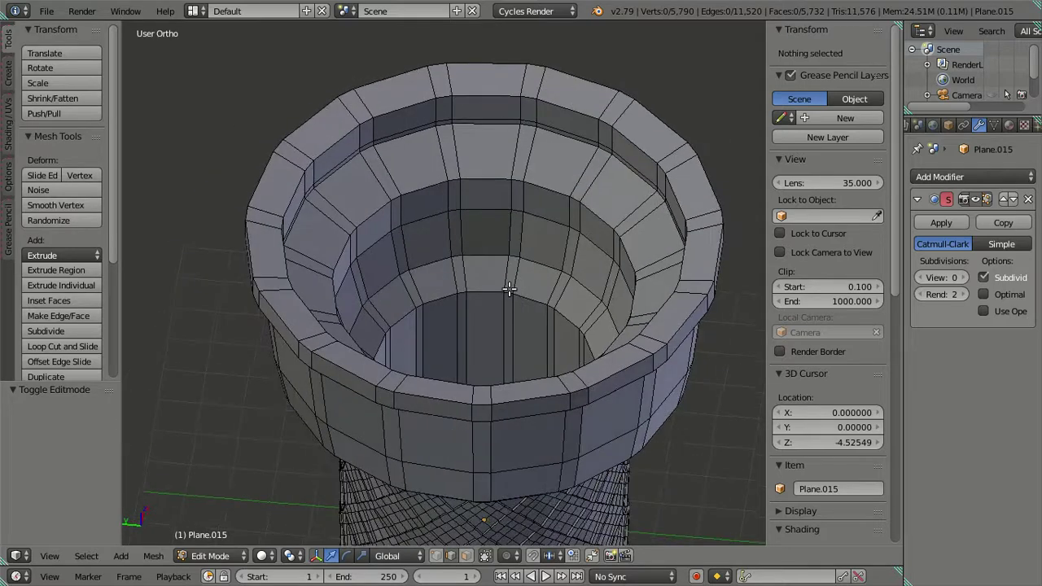
scroll(564, 250, down, 2)
key(KP_7)
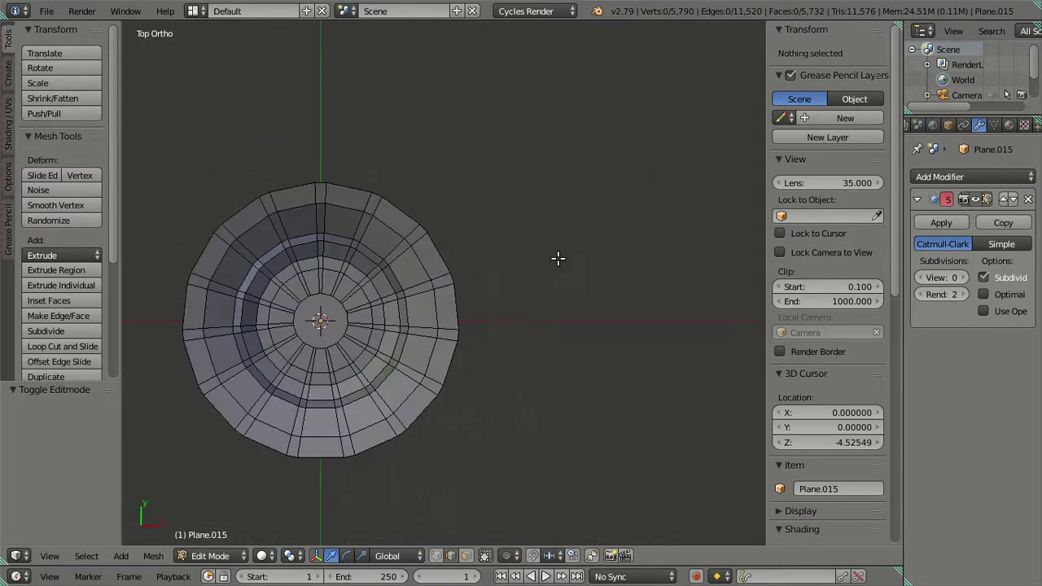
scroll(504, 307, up, 3)
shift+middle_drag(505, 307, 601, 283)
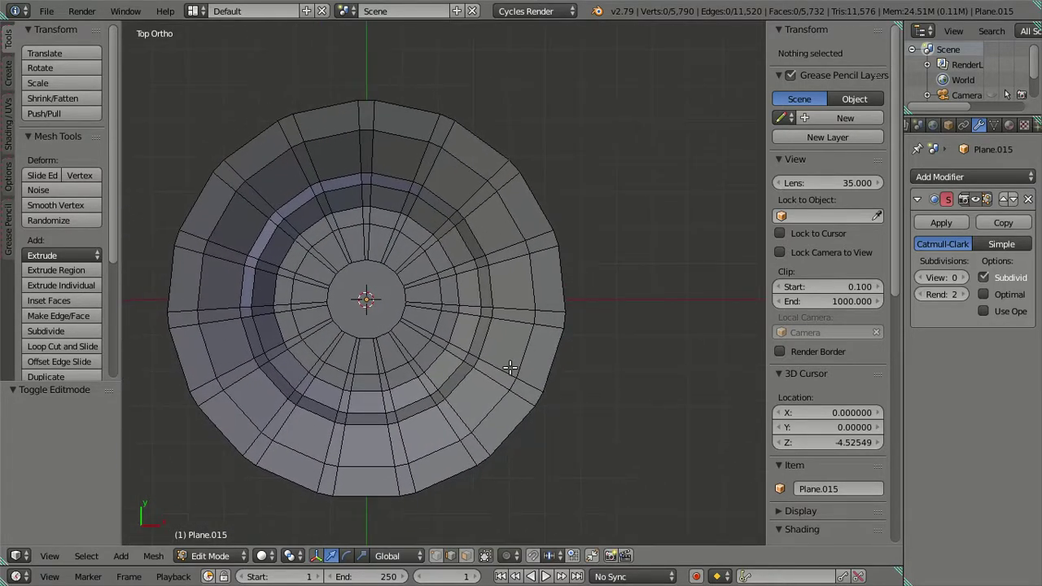
Step: In top view, select all fifteen radial edge loops around the cup
key(a)
key(a)
alt+click(391, 440)
alt+shift+click(315, 437)
alt+shift+click(273, 409)
alt+shift+click(231, 358)
alt+shift+click(218, 297)
alt+shift+click(226, 241)
alt+shift+click(267, 191)
alt+shift+click(317, 152)
alt+shift+click(378, 156)
alt+shift+click(438, 172)
alt+shift+click(480, 210)
alt+shift+click(511, 268)
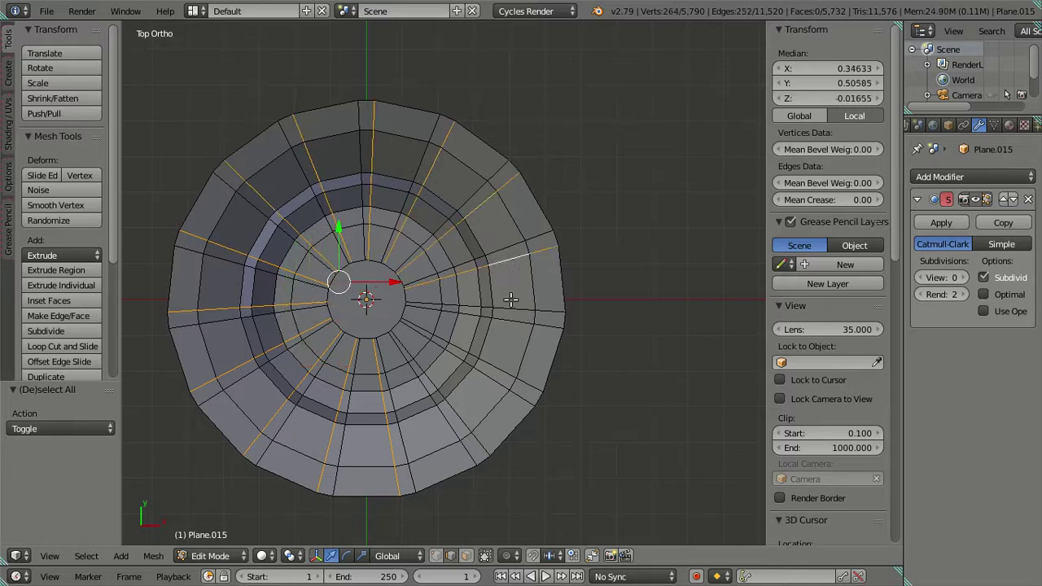
alt+shift+click(508, 322)
alt+shift+click(489, 379)
alt+shift+click(449, 420)
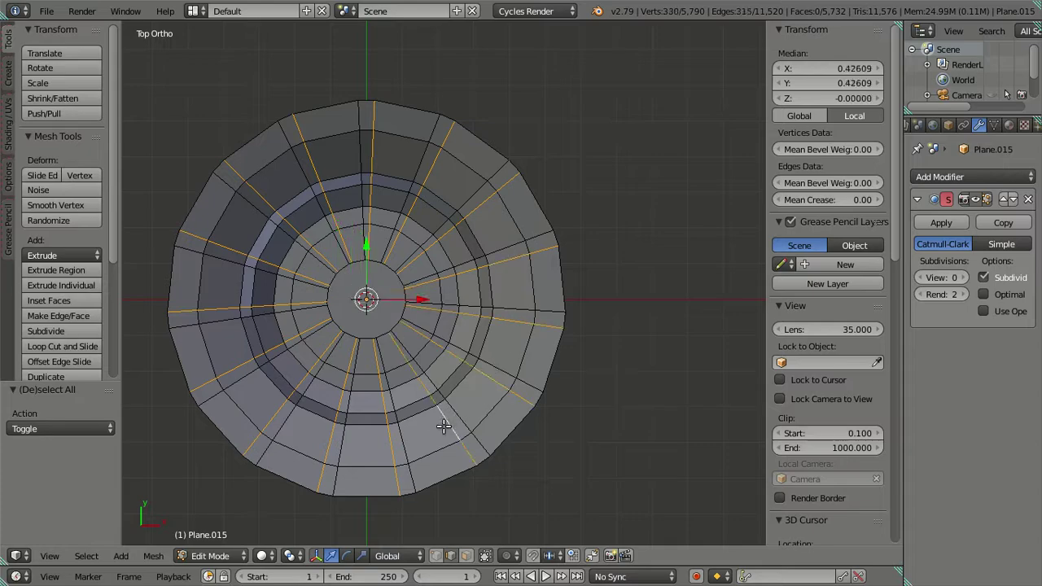
Step: Orbit the cup from below and above to check the radial loop selection
middle_drag(438, 433, 430, 452)
middle_drag(444, 458, 430, 157)
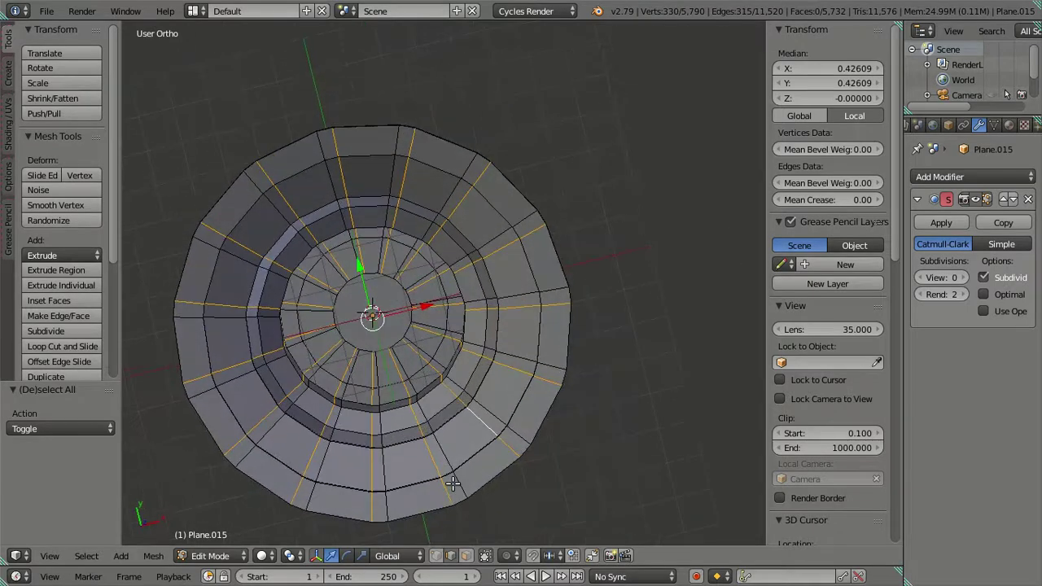
scroll(430, 157, up, 1)
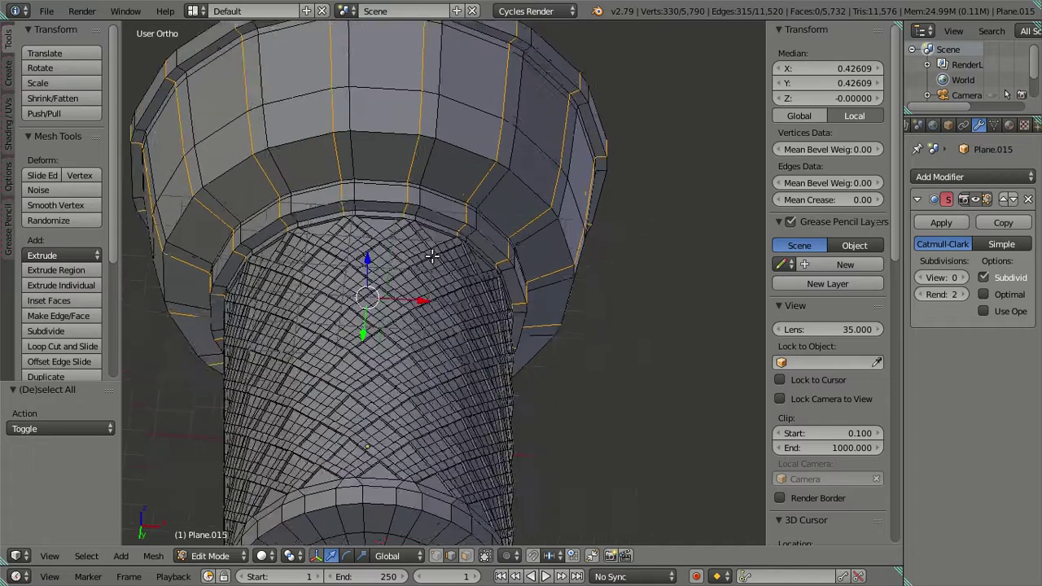
scroll(423, 187, up, 3)
scroll(417, 219, up, 2)
scroll(415, 227, up, 1)
scroll(421, 224, up, 2)
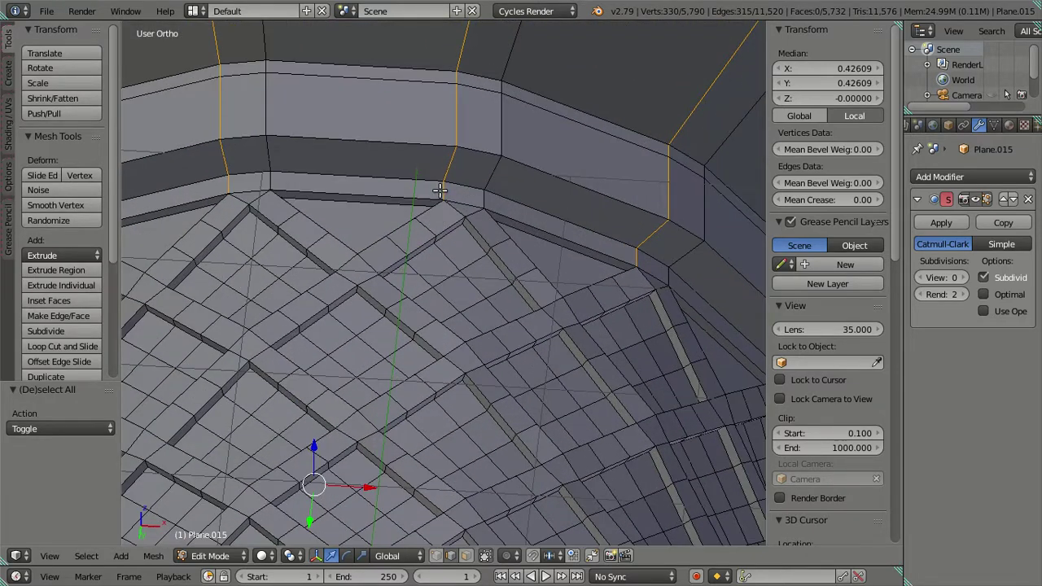
ctrl+alt+shift+right_click(484, 195)
alt+shift+right_click(485, 195)
scroll(480, 212, down, 3)
scroll(472, 232, down, 3)
scroll(465, 249, down, 2)
mouse_move(465, 249)
middle_down()
mouse_move(502, 274)
mouse_move(625, 269)
mouse_move(610, 287)
mouse_move(647, 296)
mouse_move(608, 272)
middle_up()
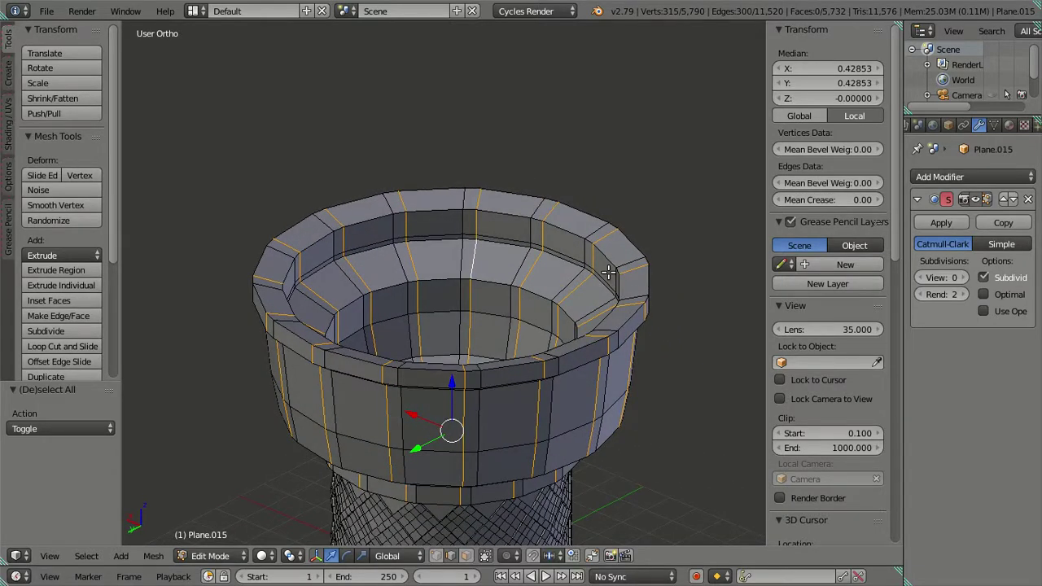
mouse_move(608, 271)
middle_down()
mouse_move(578, 293)
mouse_move(659, 286)
mouse_move(567, 305)
mouse_move(551, 232)
mouse_move(565, 251)
middle_up()
scroll(539, 327, up, 2)
Step: Add a single horizontal loop cut around the inner wall of the bowl
scroll(574, 240, up, 2)
key(a)
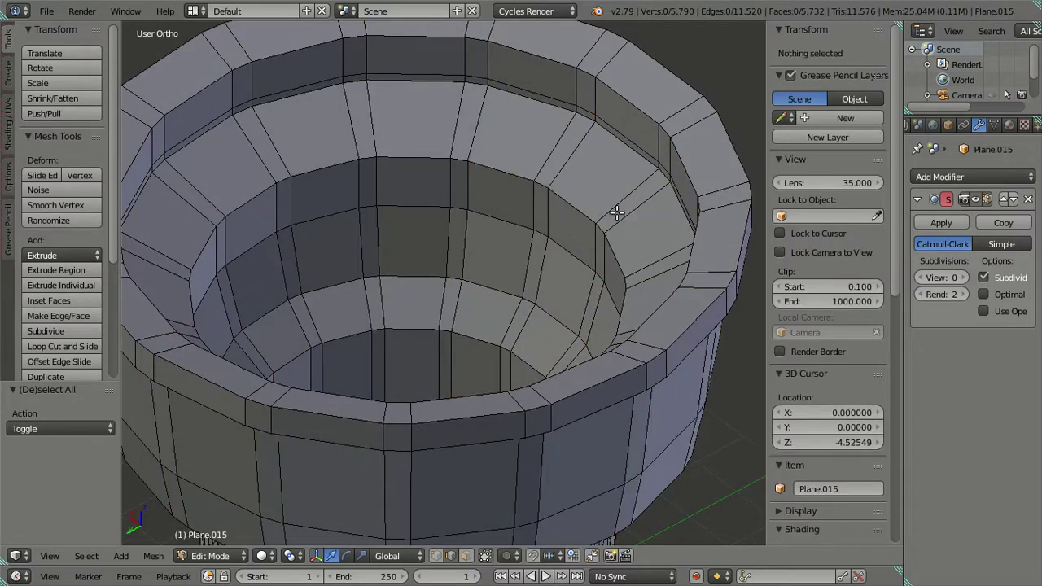
key(ctrl+r)
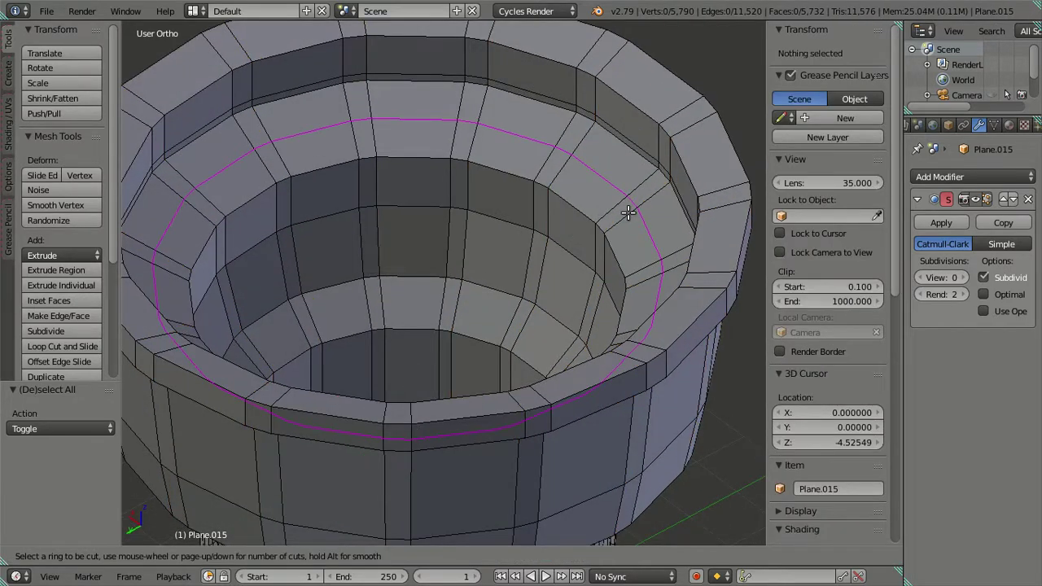
click(627, 213)
click(571, 241)
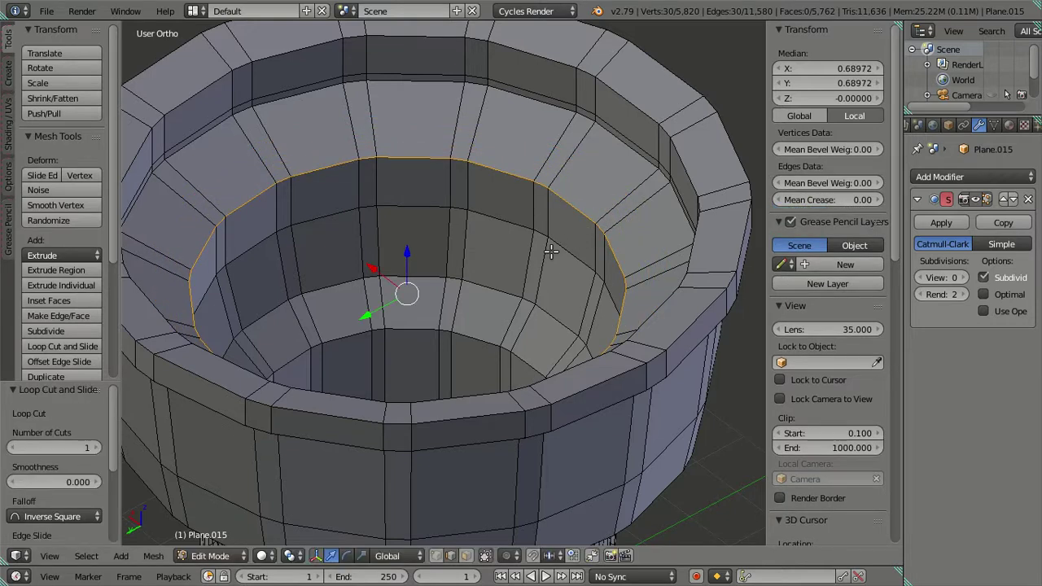
key(a)
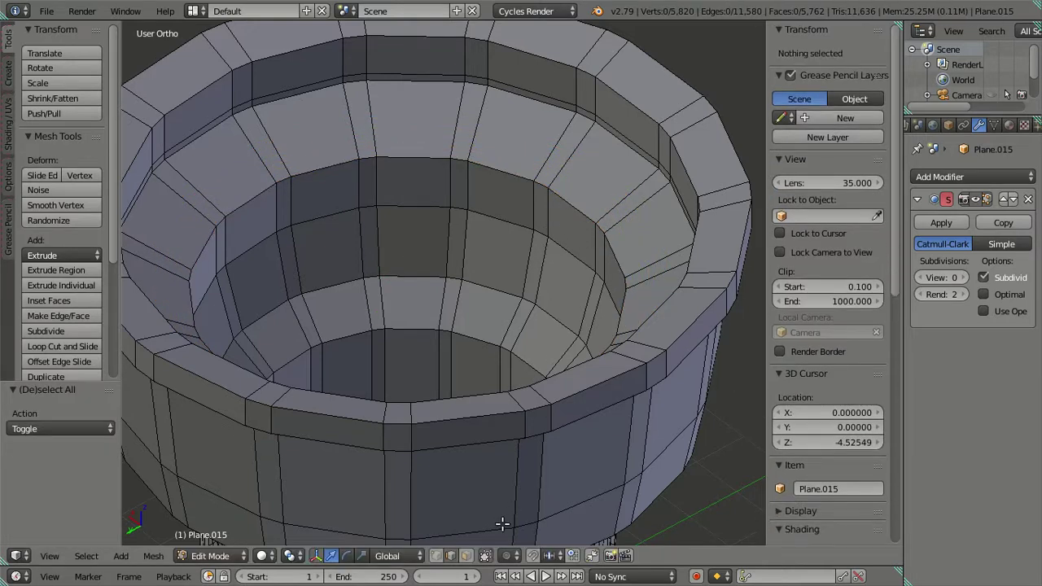
Step: In face select mode, select the successive face rings inside the cup's bowl
click(465, 555)
alt+click(546, 234)
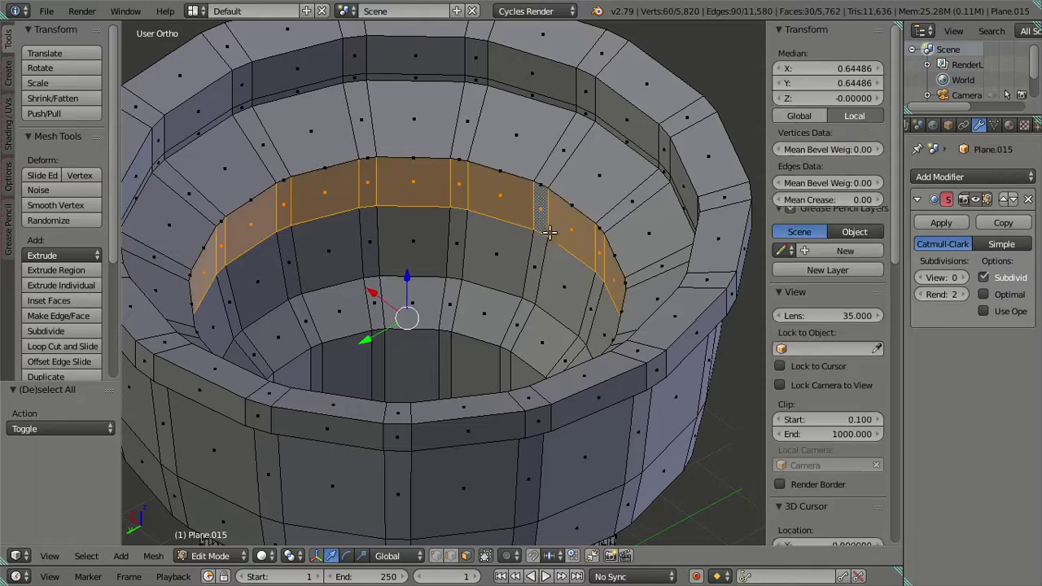
alt+shift+click(527, 287)
alt+shift+click(511, 326)
alt+shift+click(454, 348)
middle_drag(454, 348, 450, 382)
scroll(449, 381, up, 1)
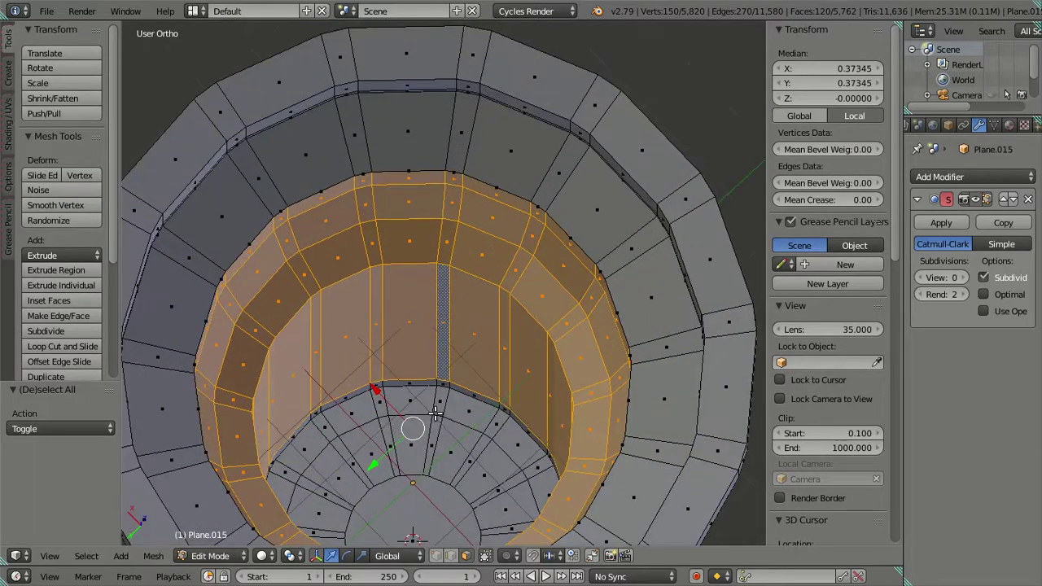
scroll(456, 326, up, 4)
scroll(467, 251, up, 4)
alt+shift+click(499, 225)
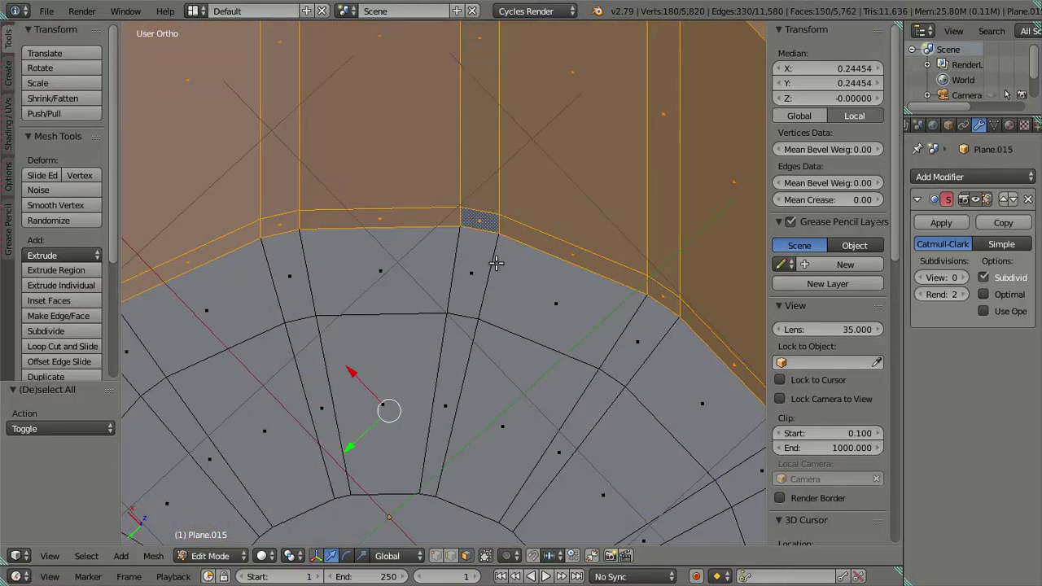
alt+shift+click(494, 270)
scroll(468, 338, down, 3)
scroll(471, 301, down, 4)
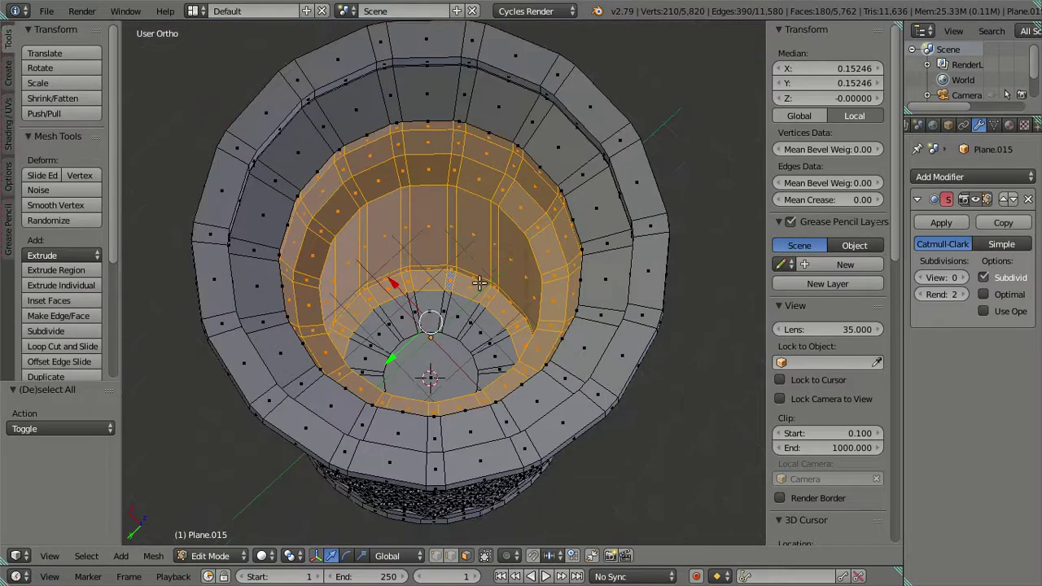
scroll(472, 263, down, 1)
Step: Add the bowl's floor ring and floor face, then centre the selection in top view
mouse_move(496, 261)
middle_down()
mouse_move(502, 274)
mouse_move(477, 325)
middle_up()
scroll(448, 342, up, 2)
scroll(436, 260, up, 2)
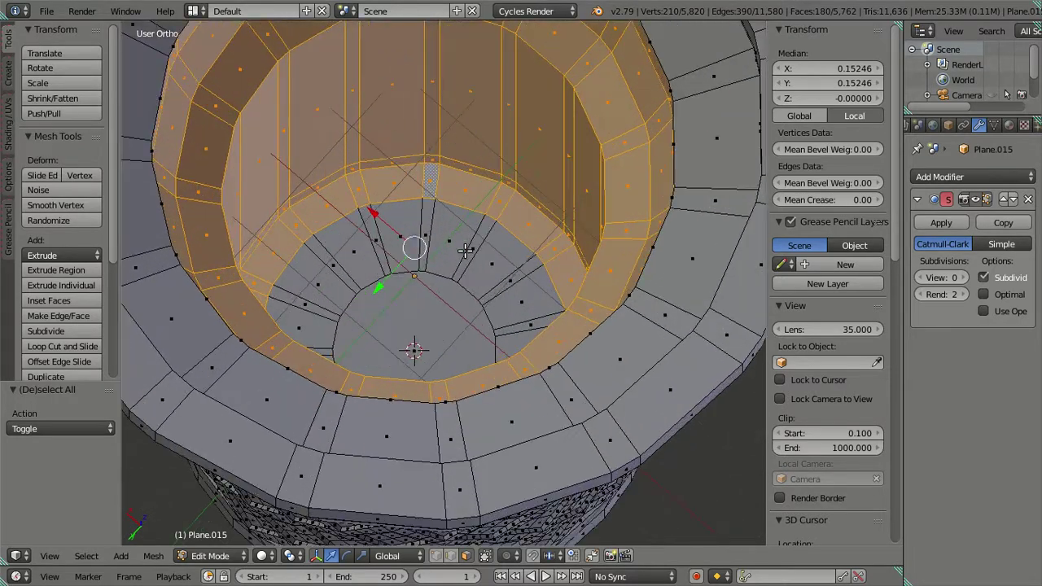
scroll(430, 228, up, 1)
alt+shift+click(431, 221)
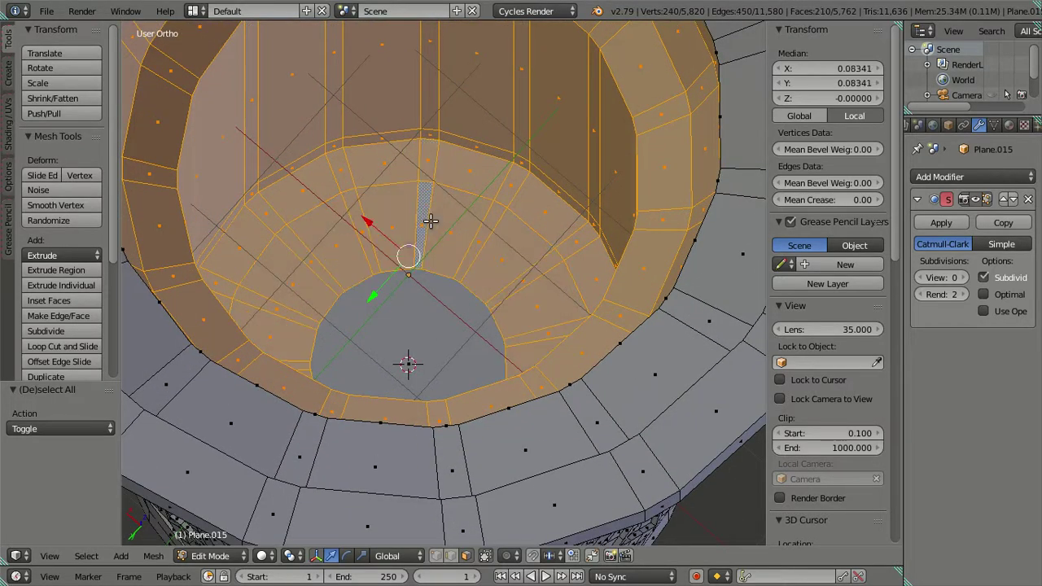
shift+click(430, 298)
scroll(431, 297, down, 4)
middle_drag(442, 272, 517, 286)
scroll(521, 287, up, 2)
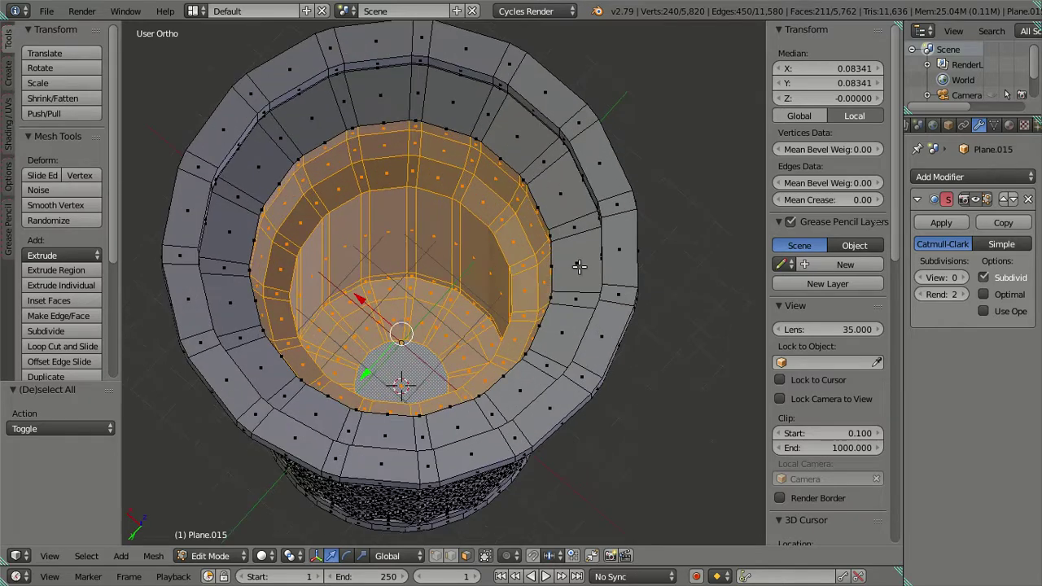
key(KP_7)
scroll(529, 269, up, 2)
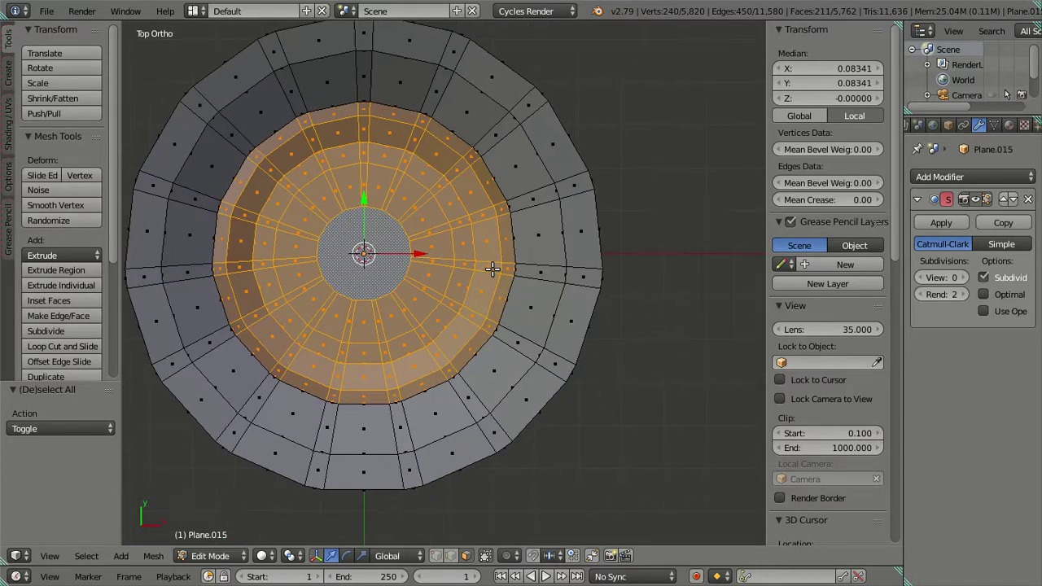
scroll(509, 273, up, 1)
shift+middle_drag(517, 275, 574, 284)
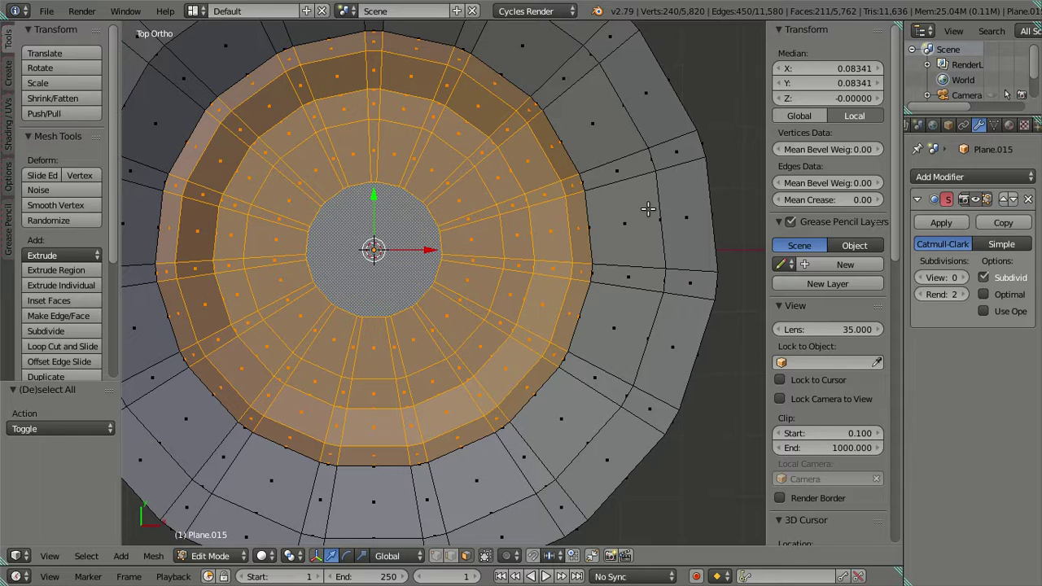
Step: Scale the selected inner rings to 0.95 along X, then 0.95 along Y
key(s)
key(x)
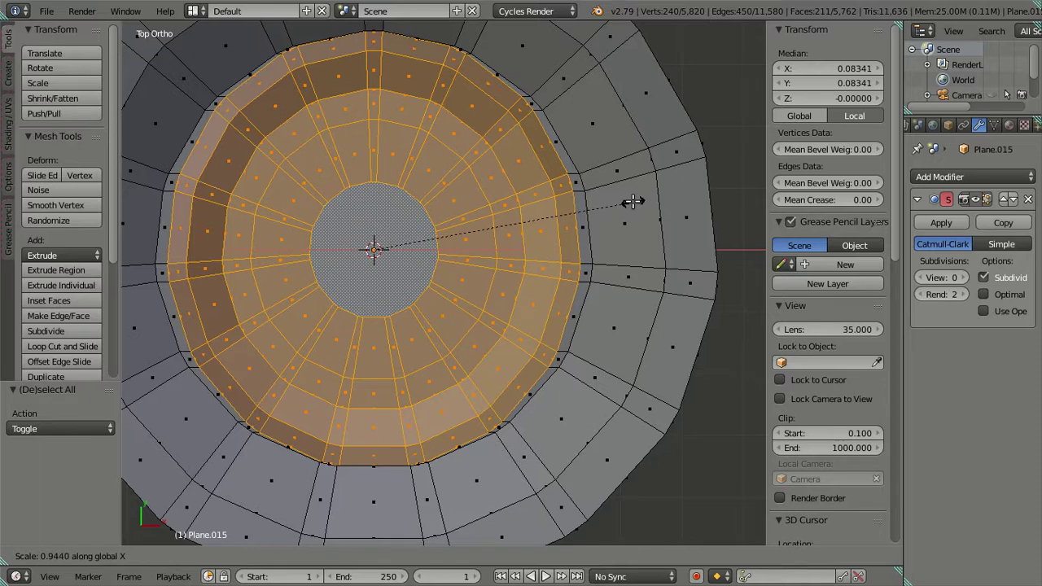
text(.96)
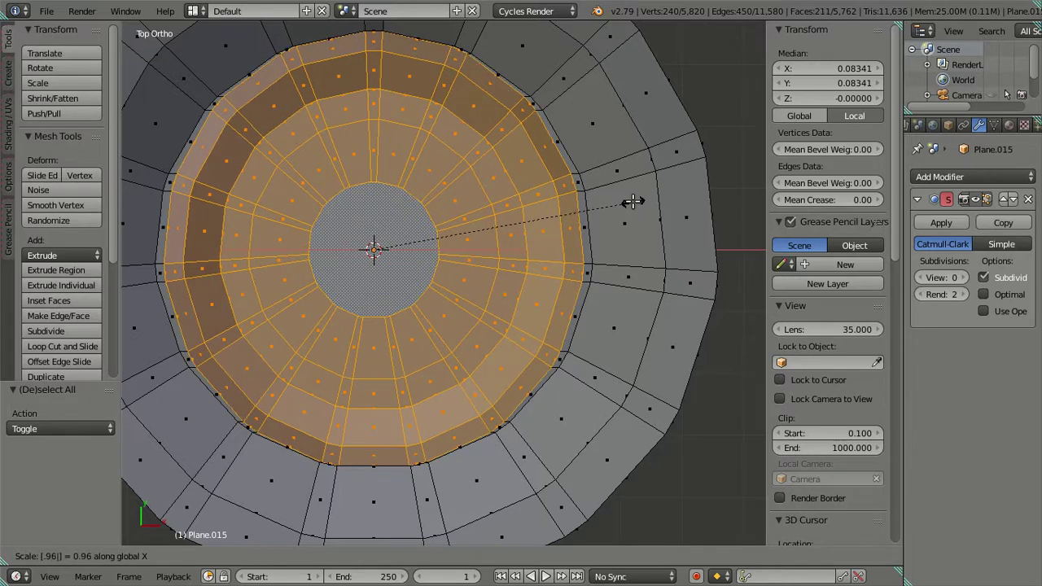
key(BackSpace)
text(5)
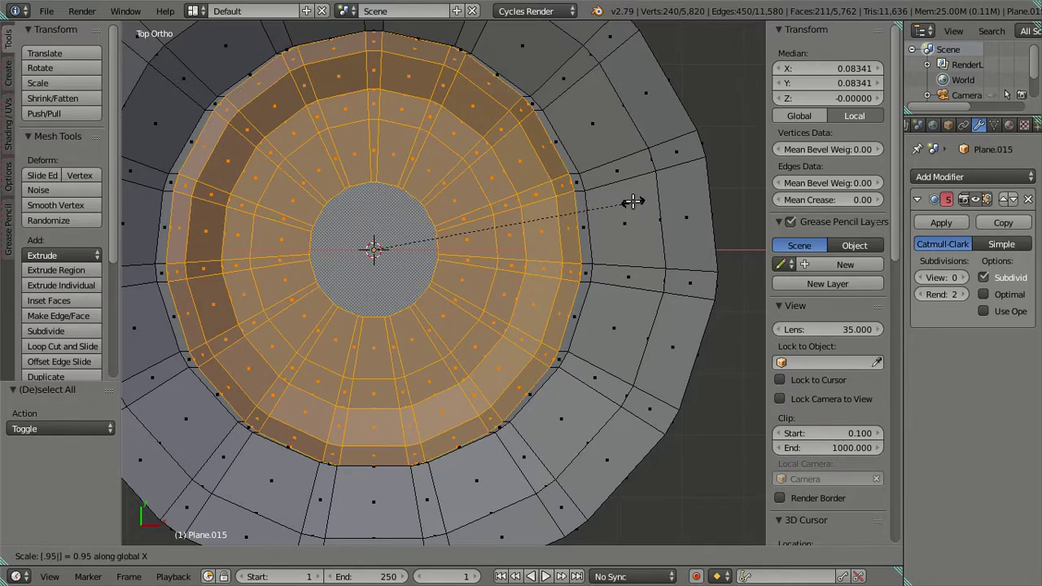
key(Return)
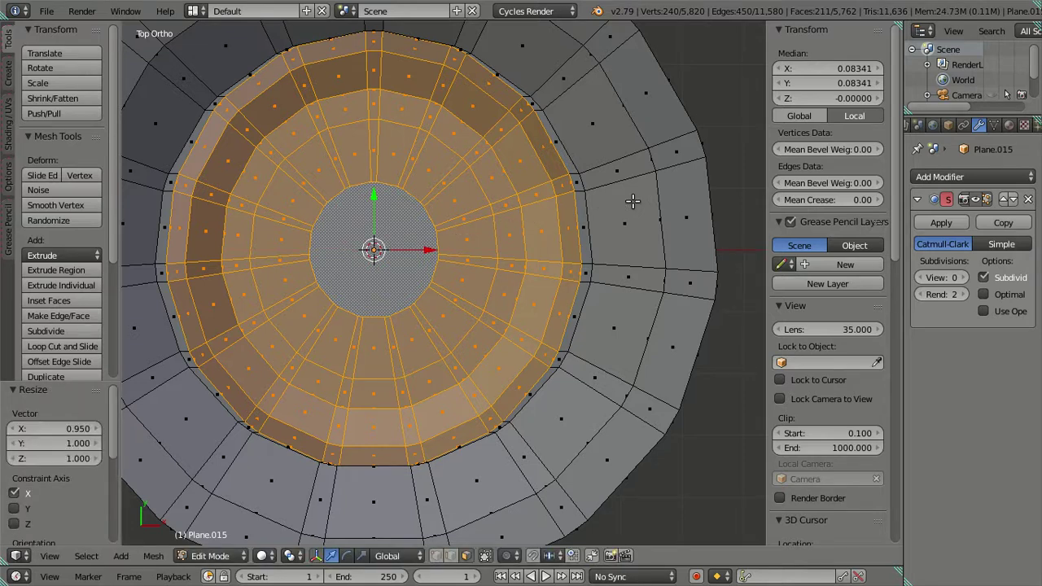
text(sy)
text(.)
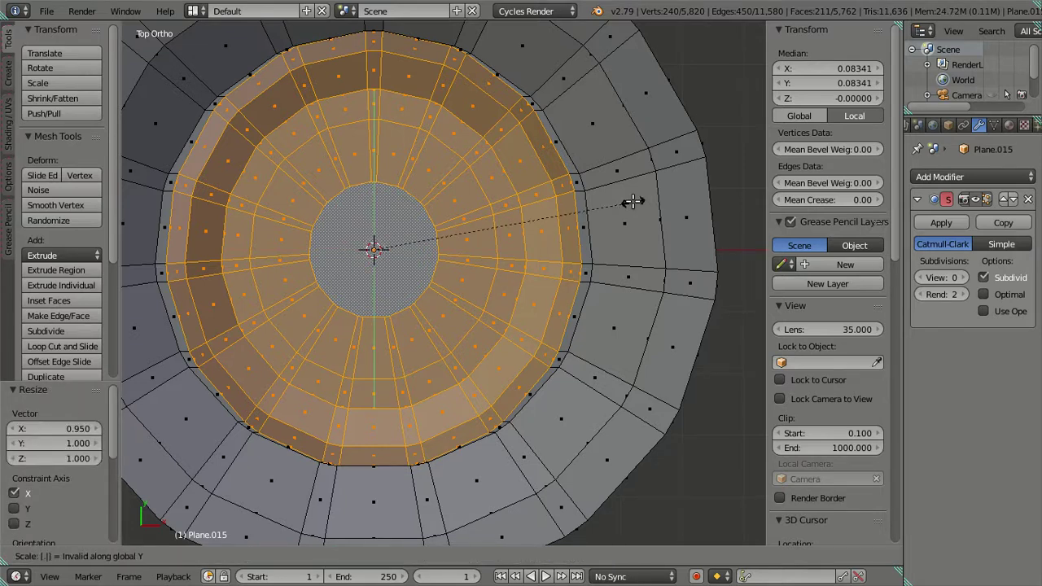
text(95)
key(Return)
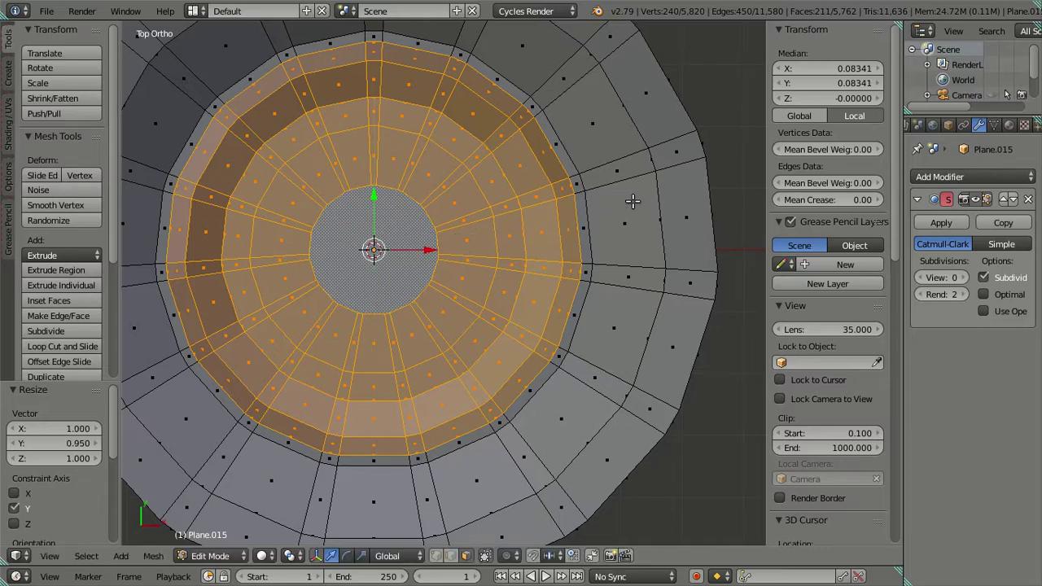
Step: Deselect all, switch to edge select mode and view the cup from the top
key(a)
middle_drag(552, 331, 562, 354)
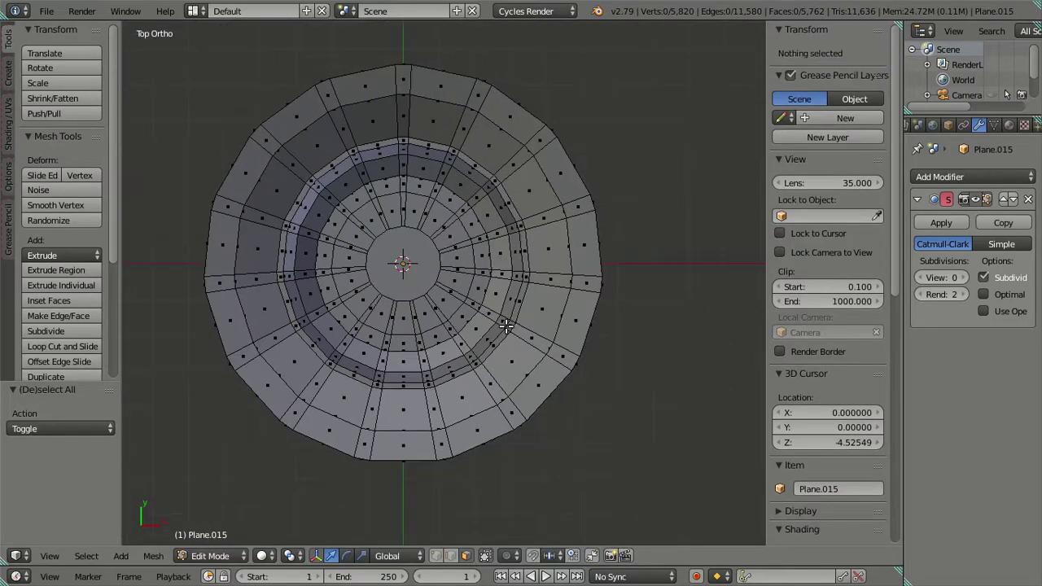
mouse_move(478, 397)
middle_down()
mouse_move(481, 344)
mouse_move(616, 399)
mouse_move(637, 349)
mouse_move(622, 342)
middle_up()
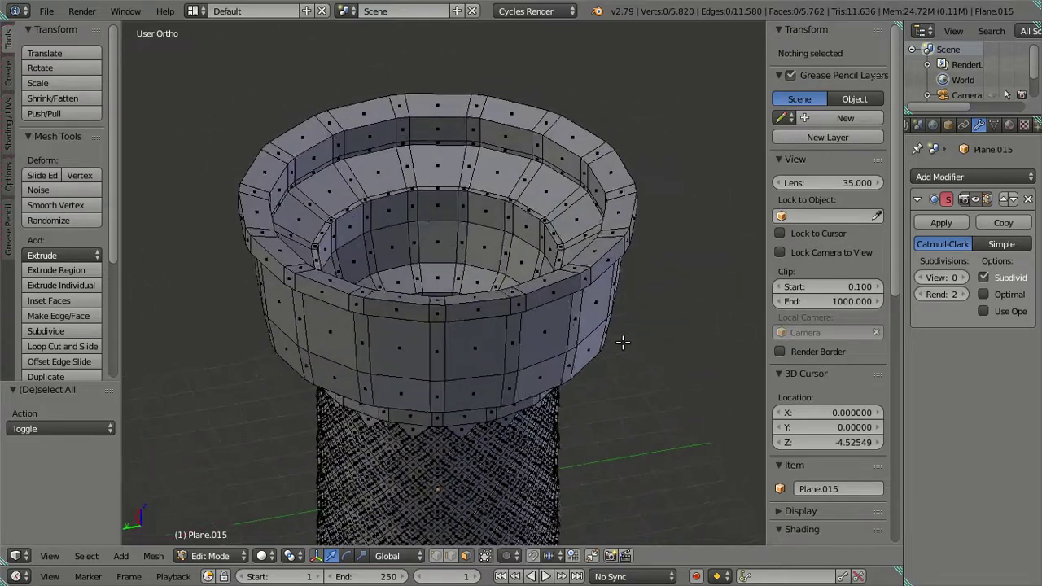
click(450, 555)
scroll(440, 537, up, 2)
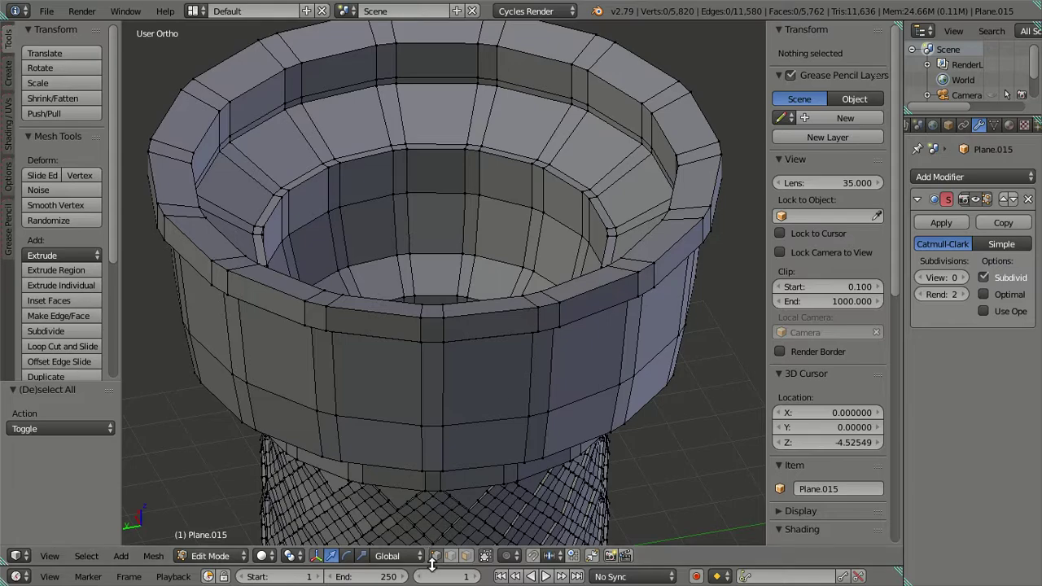
mouse_move(464, 474)
middle_down()
mouse_move(477, 361)
mouse_move(533, 254)
mouse_move(677, 316)
mouse_move(668, 263)
middle_up()
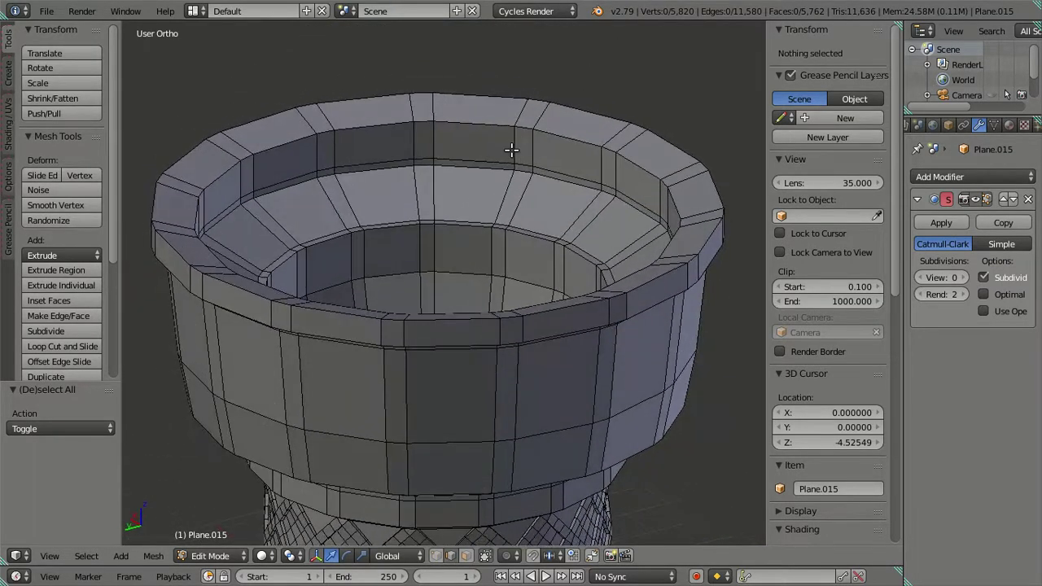
middle_drag(541, 166, 454, 205)
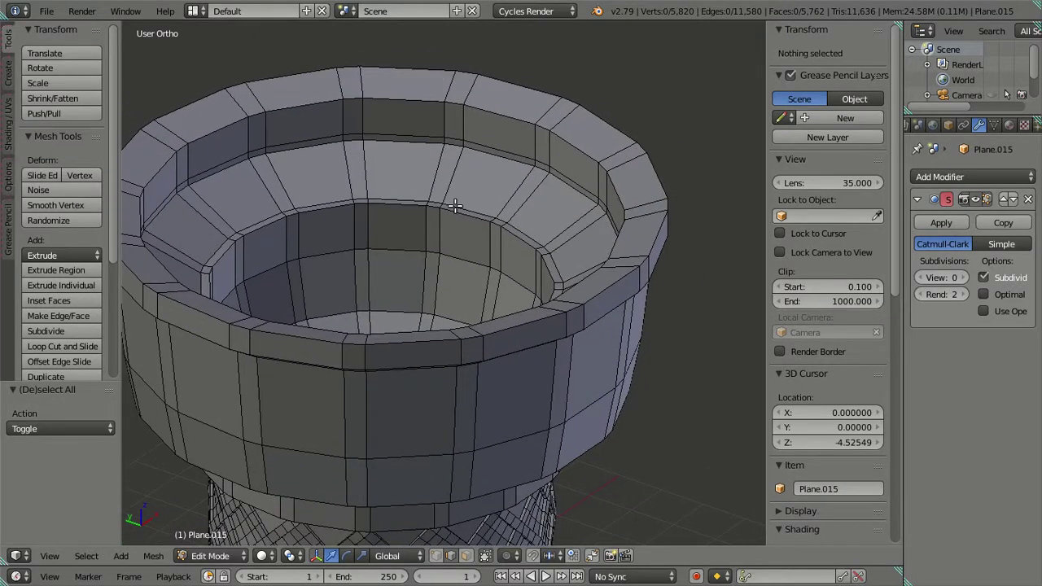
key(KP_7)
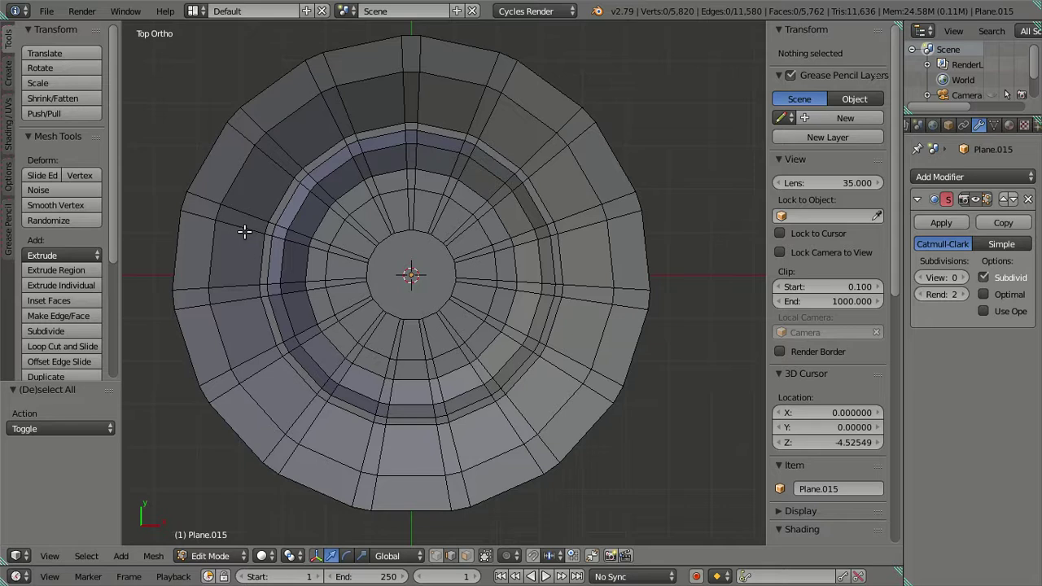
Step: Loop-select every other radial edge loop all the way around the cup, 14 loops in total
alt+right_click(245, 232)
alt+shift+right_click(330, 121)
alt+shift+right_click(404, 95)
alt+shift+right_click(476, 109)
alt+shift+right_click(533, 153)
alt+shift+right_click(572, 216)
alt+shift+right_click(590, 283)
alt+shift+right_click(566, 353)
alt+shift+right_click(524, 411)
alt+shift+right_click(453, 446)
alt+shift+right_click(396, 452)
alt+shift+right_click(314, 425)
alt+shift+right_click(265, 370)
alt+shift+right_click(227, 301)
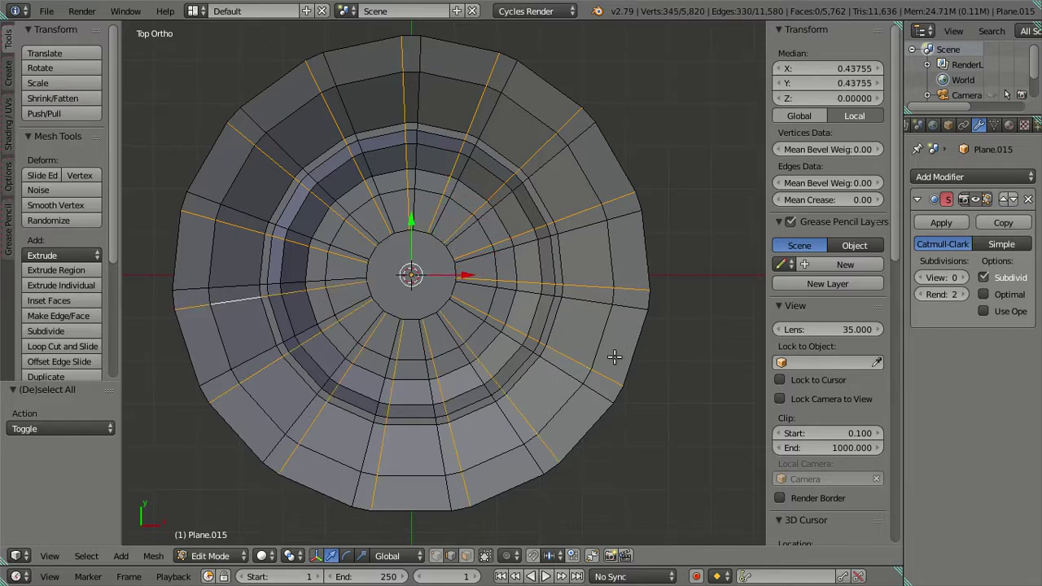
Step: Check the selected loops in perspective and undo the stray extra loop
middle_drag(563, 392, 633, 252)
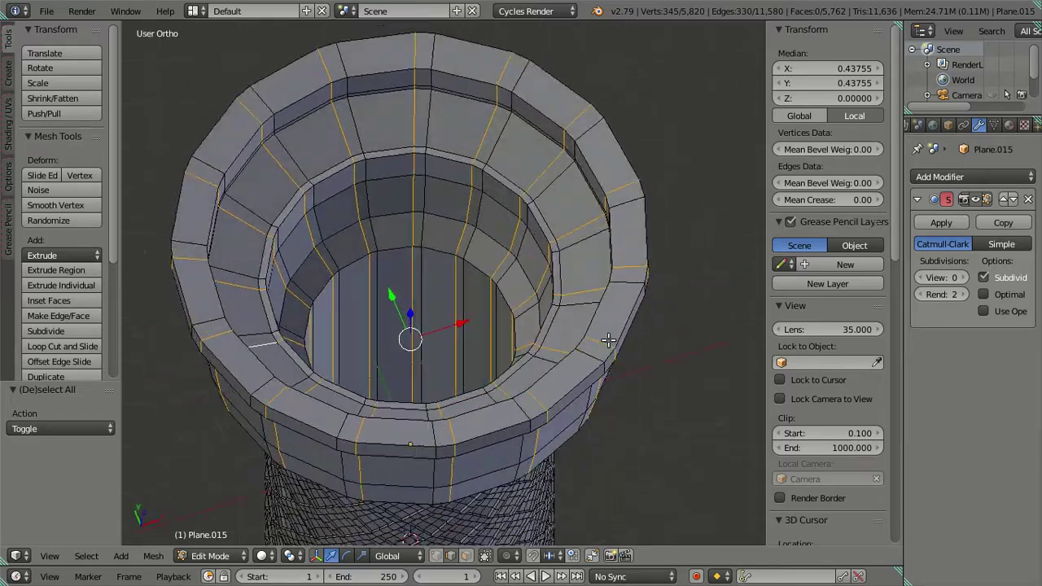
scroll(379, 228, up, 3)
scroll(379, 228, up, 3)
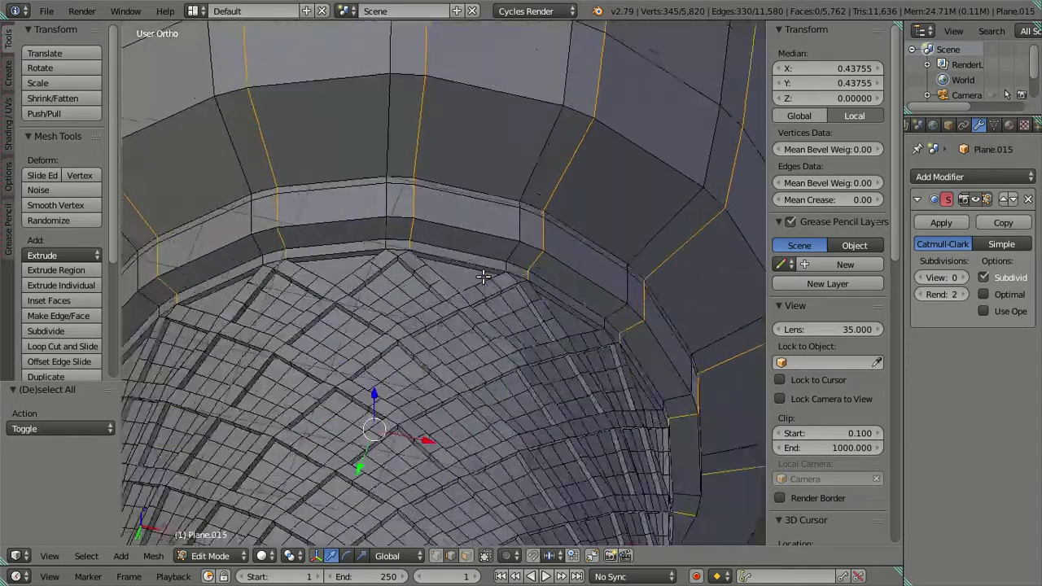
scroll(380, 227, up, 3)
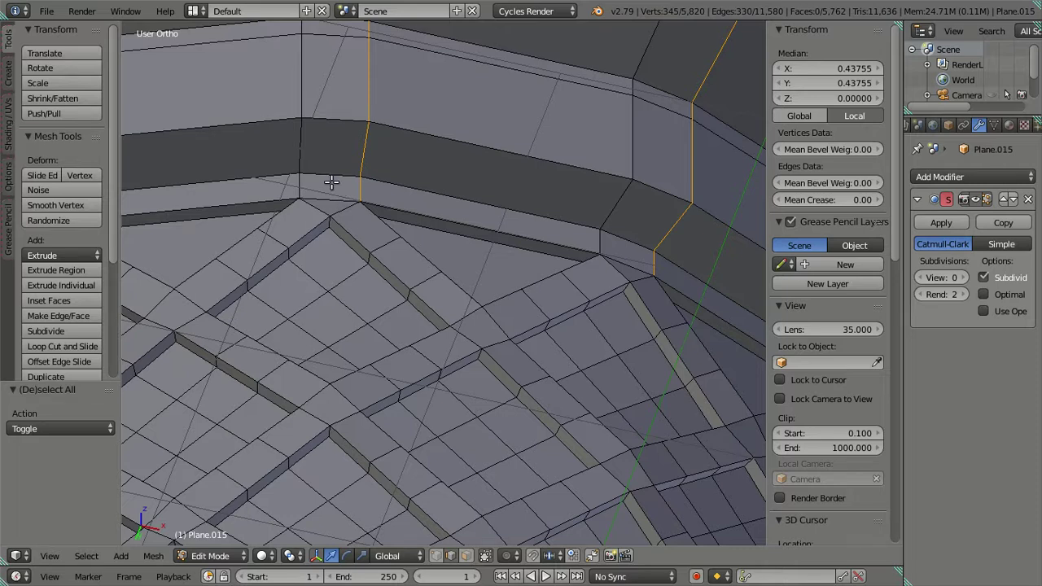
key(ctrl+z)
scroll(304, 187, down, 3)
scroll(376, 212, down, 2)
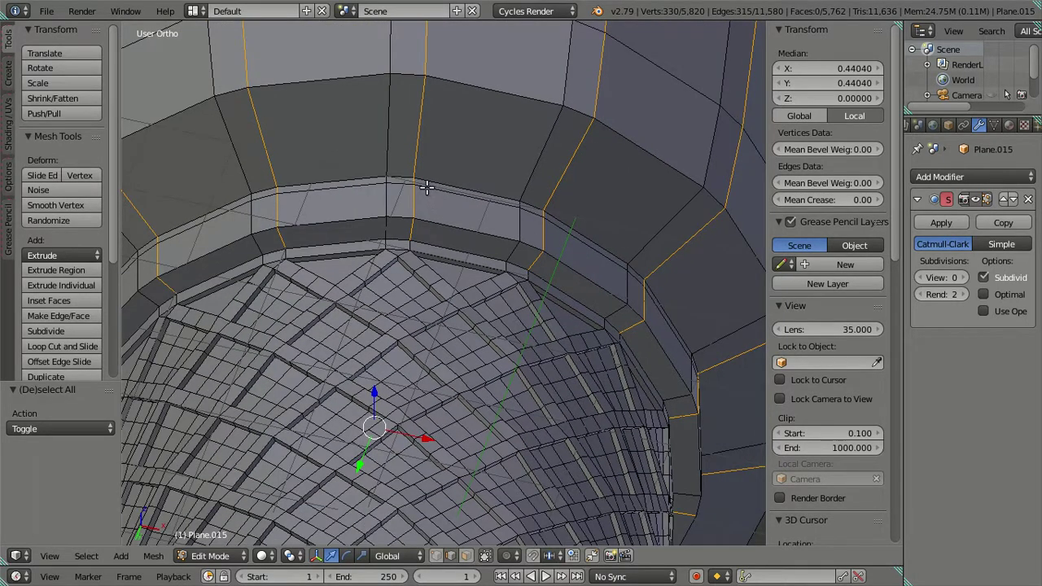
scroll(427, 187, down, 3)
scroll(400, 225, down, 2)
middle_drag(442, 226, 506, 338)
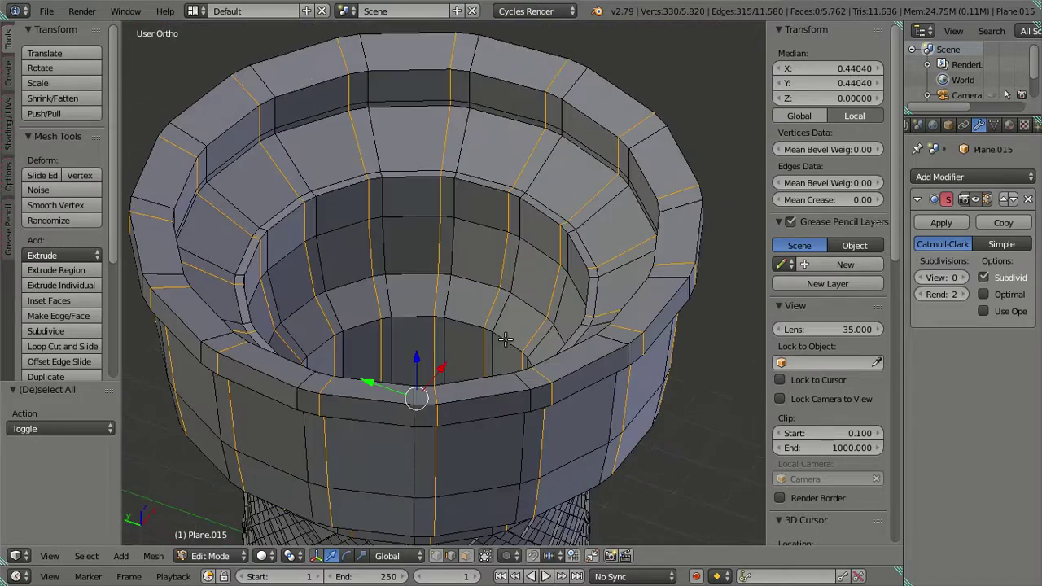
Step: Twist the selected loops 3° about Z and inspect the rim up close
key(r)
key(z)
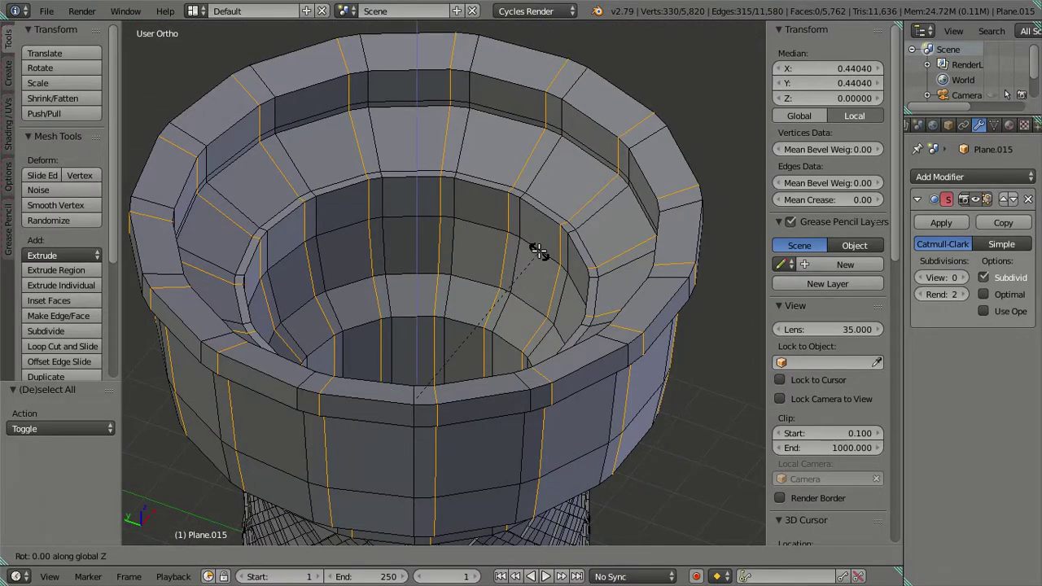
key(3)
key(Return)
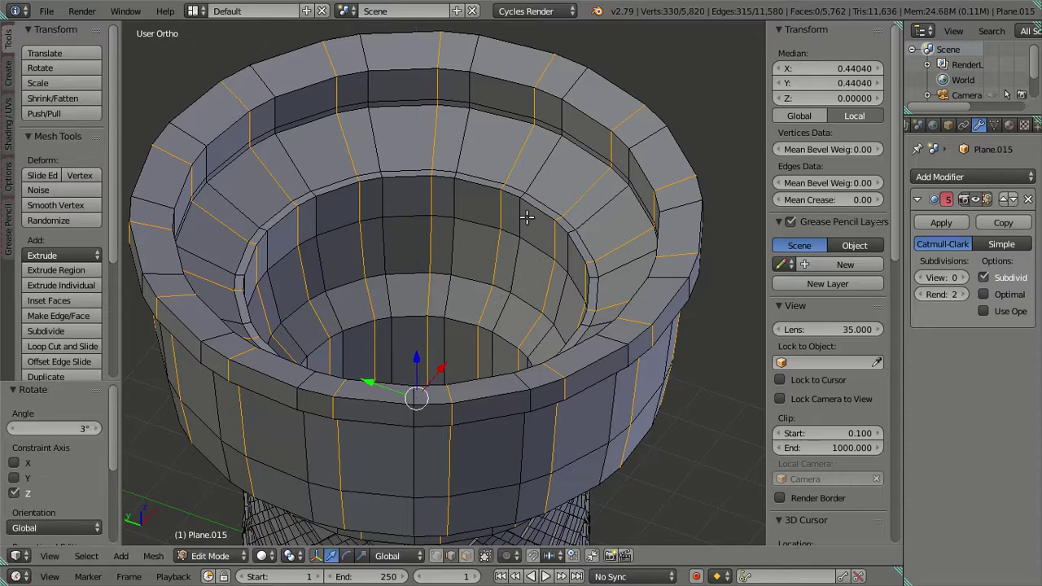
middle_drag(518, 245, 681, 239)
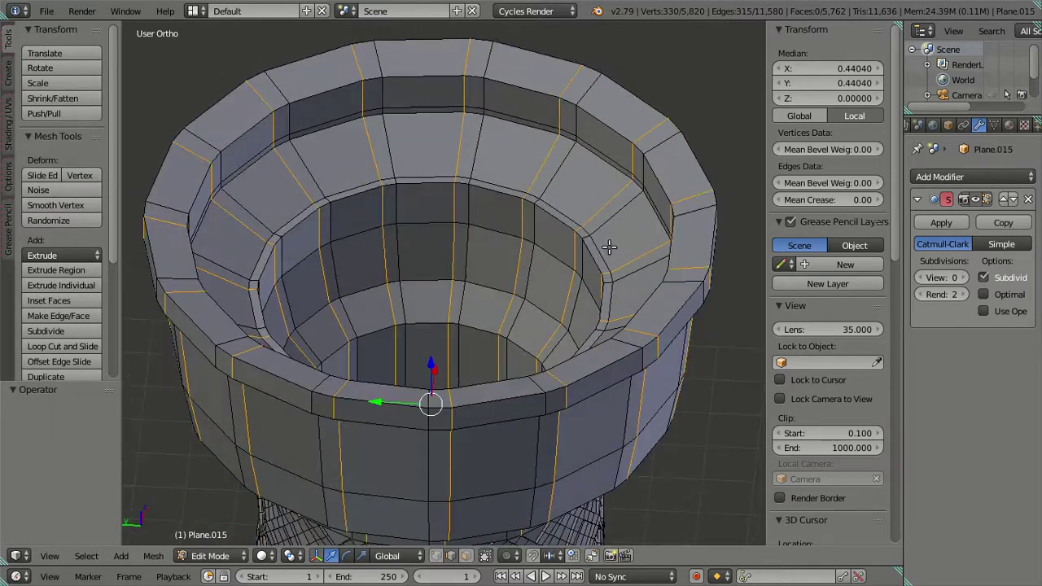
scroll(638, 195, up, 2)
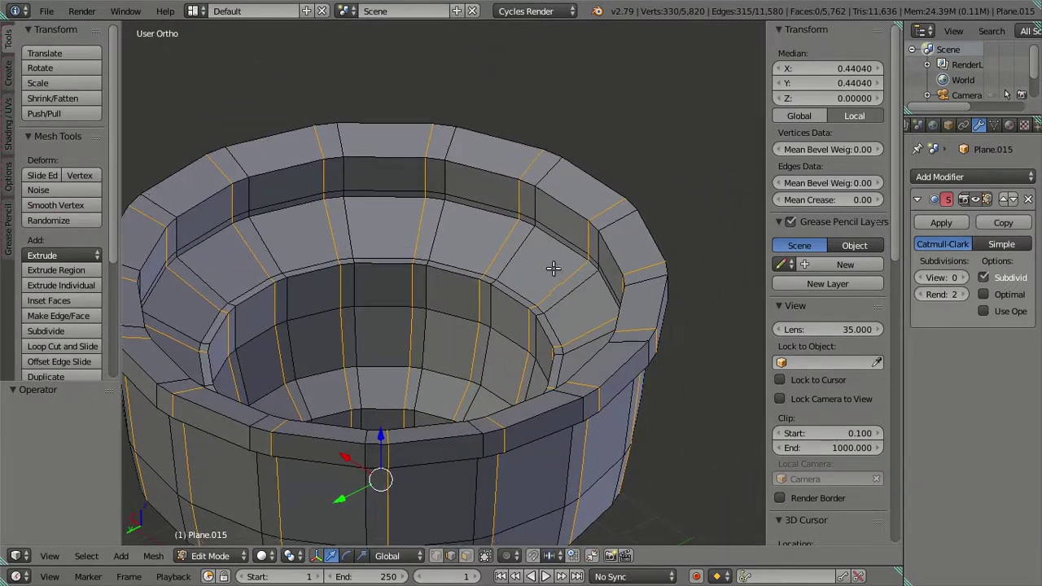
scroll(540, 267, up, 1)
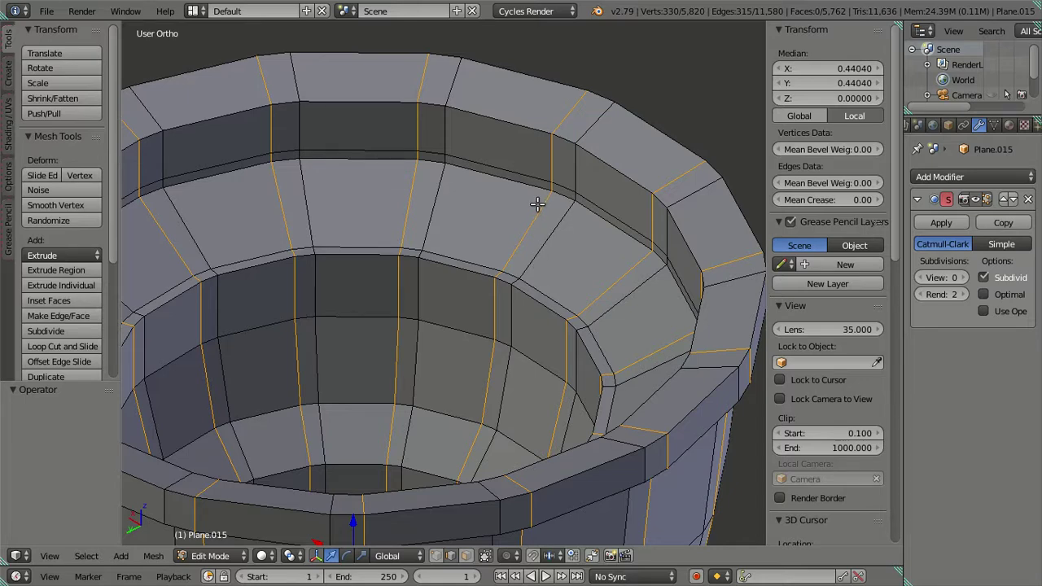
scroll(537, 204, up, 1)
scroll(546, 192, up, 1)
scroll(542, 240, up, 2)
scroll(569, 235, up, 2)
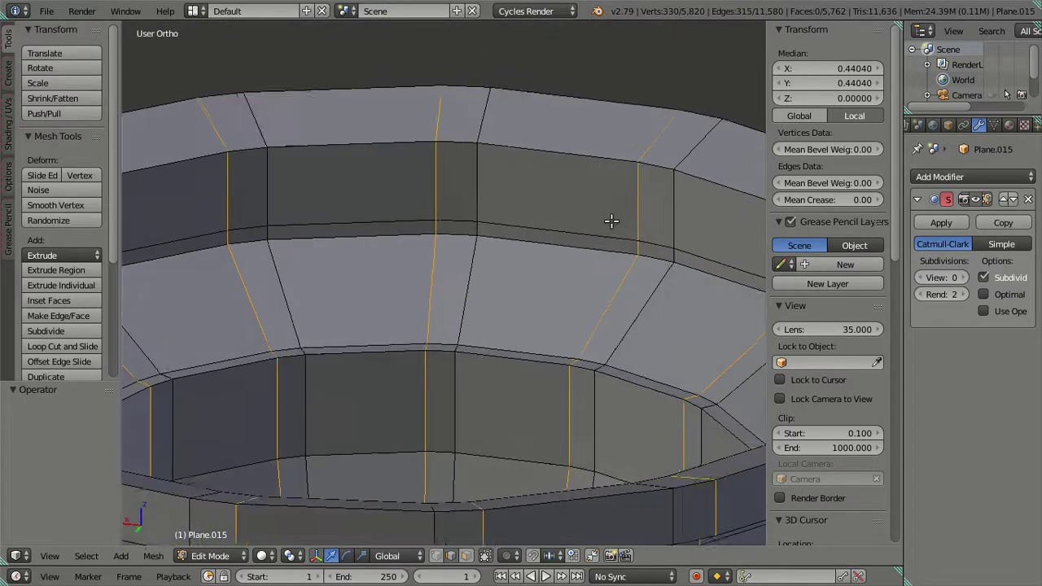
middle_drag(611, 220, 558, 223)
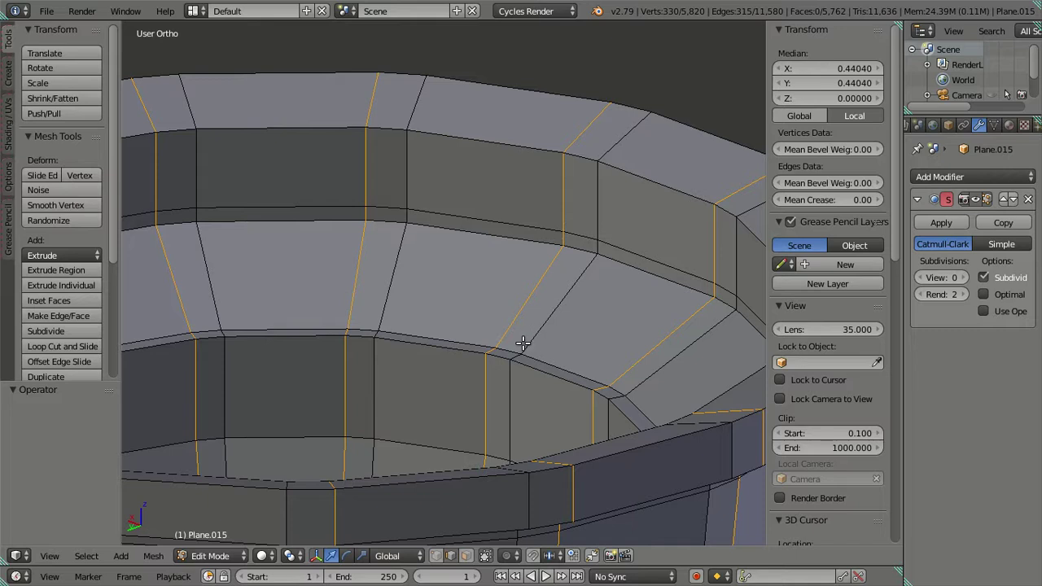
scroll(522, 343, up, 1)
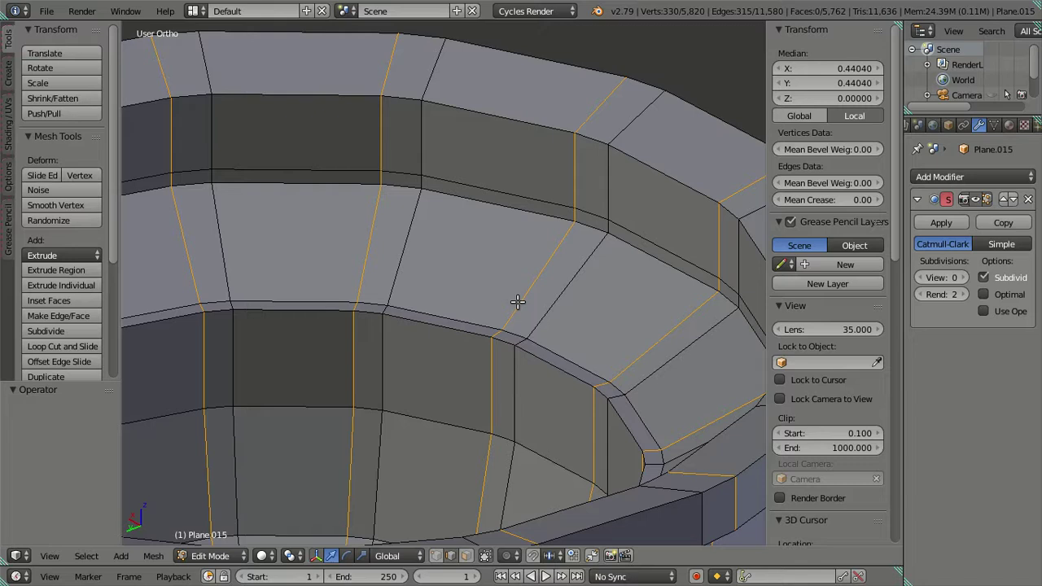
Step: Drop the diagonal loops and an edge ring from the selection, then twist again 3° about Z
ctrl+alt+shift+click(517, 302)
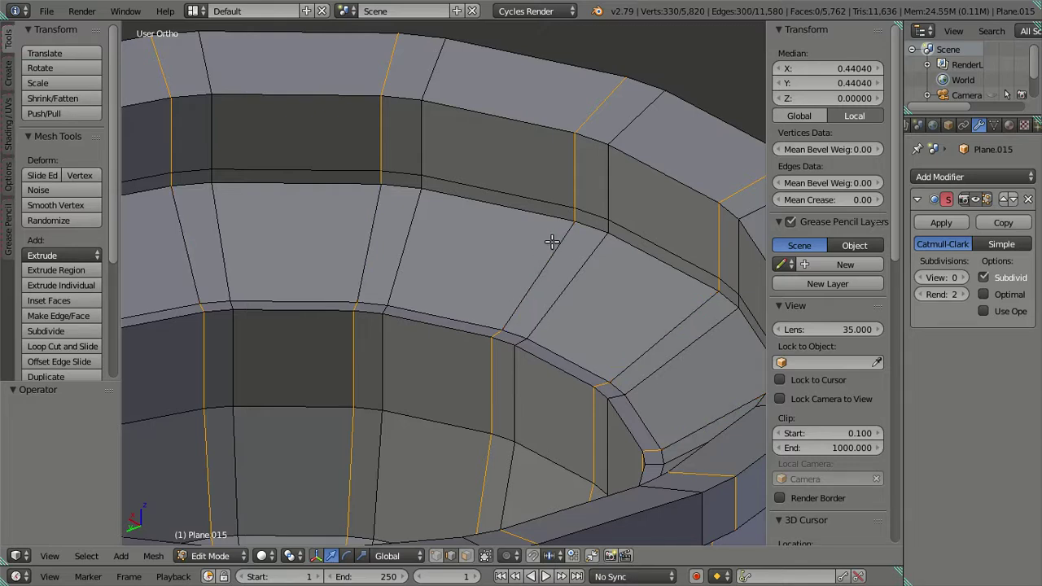
ctrl+alt+shift+click(574, 213)
middle_drag(474, 290, 497, 315)
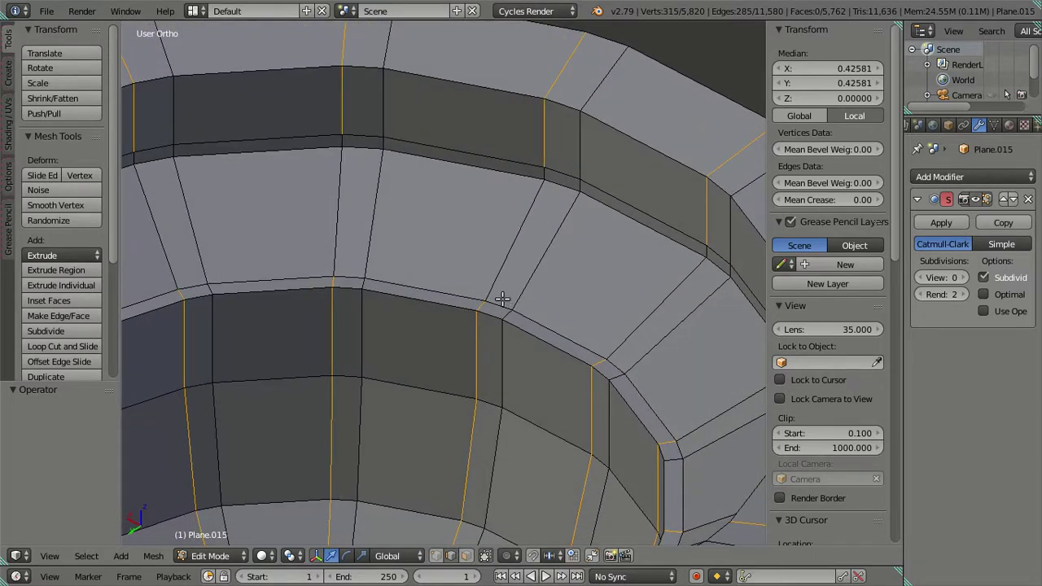
ctrl+alt+shift+click(482, 305)
scroll(487, 303, down, 2)
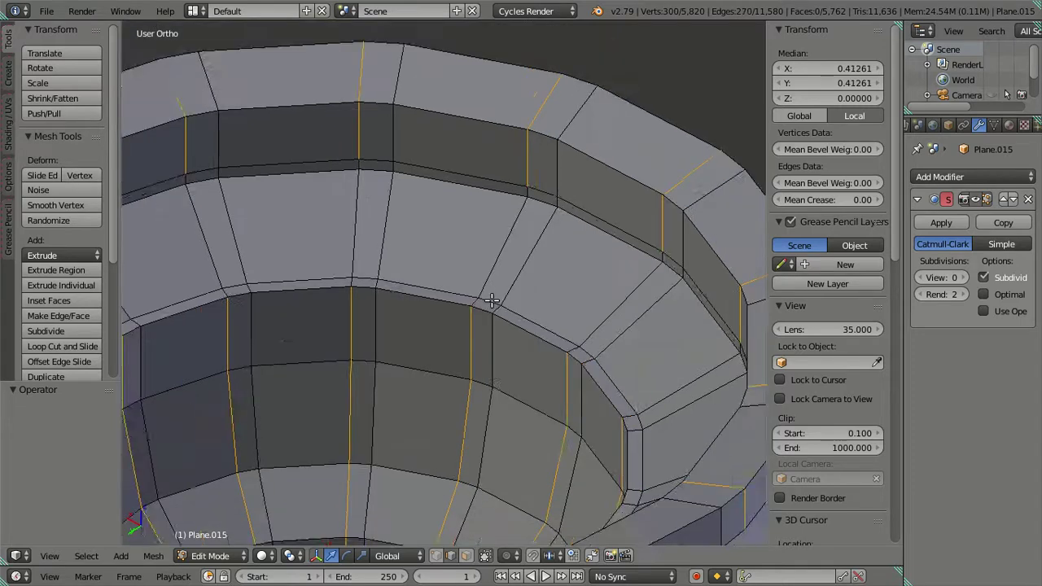
scroll(521, 303, down, 2)
text(rz3)
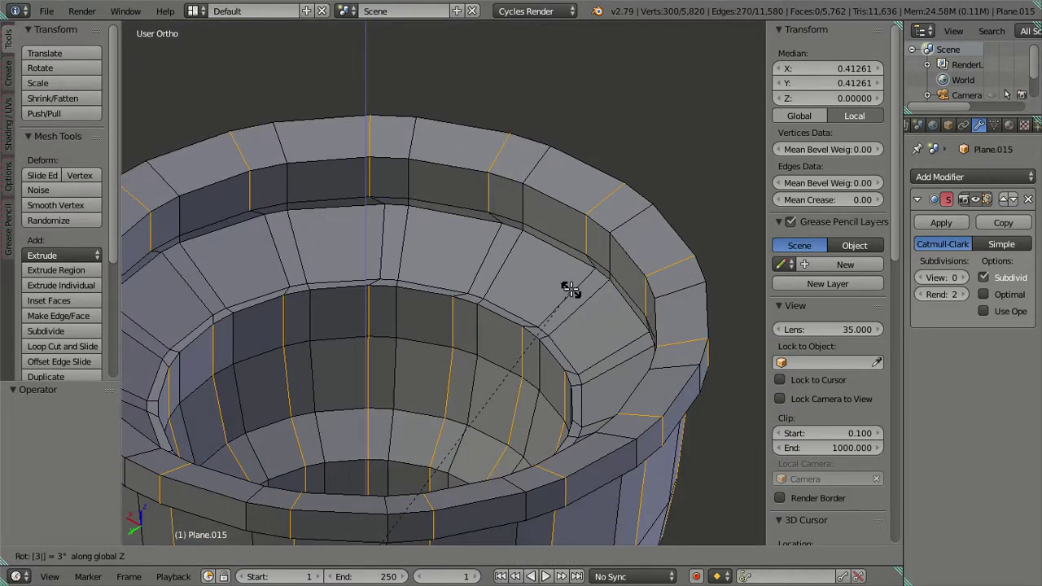
key(Return)
Step: Return to top view and deselect the whole mesh
key(KP_7)
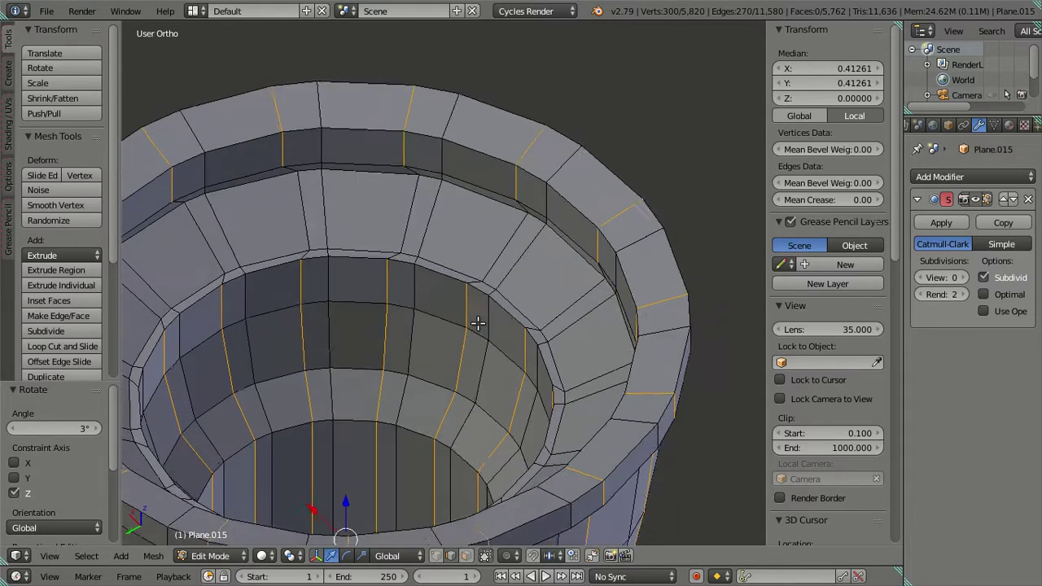
scroll(485, 294, down, 2)
scroll(484, 295, down, 1)
scroll(483, 293, up, 1)
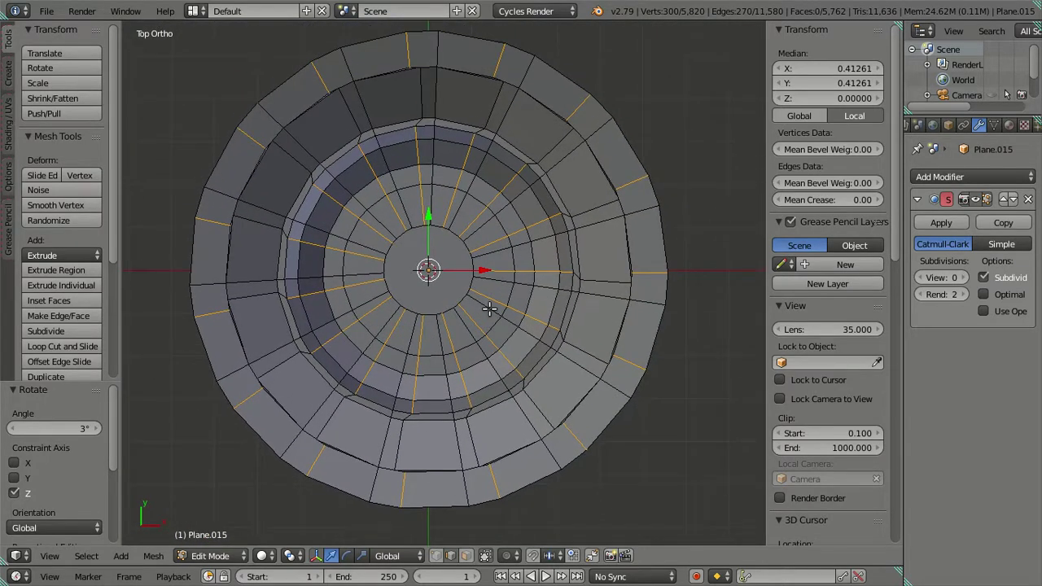
key(a)
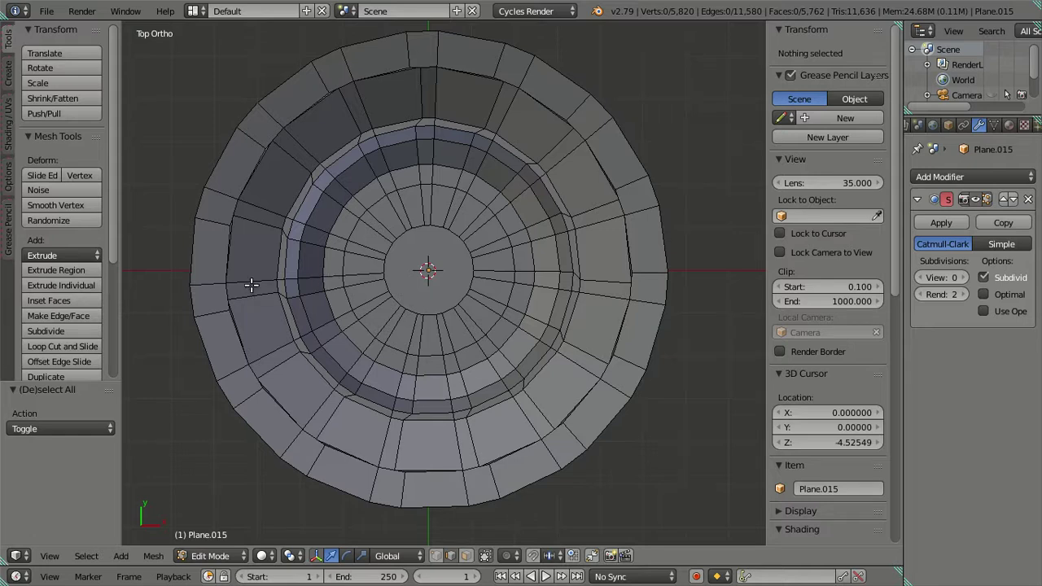
Step: Reselect 15 radial edge loops going around the cup
alt+right_click(262, 281)
alt+shift+right_click(269, 208)
alt+shift+right_click(302, 143)
alt+shift+right_click(377, 104)
alt+shift+right_click(429, 101)
alt+shift+right_click(511, 113)
alt+shift+right_click(568, 166)
alt+shift+right_click(594, 224)
alt+shift+right_click(615, 298)
alt+shift+right_click(564, 371)
alt+shift+right_click(525, 420)
alt+shift+right_click(460, 437)
alt+shift+right_click(381, 438)
alt+shift+right_click(315, 405)
alt+shift+right_click(273, 340)
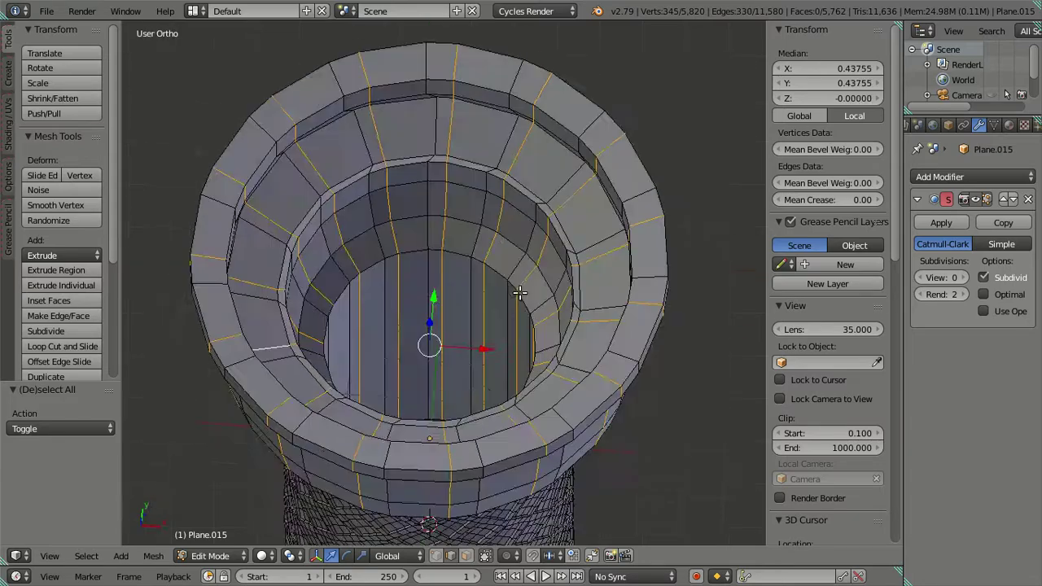
Step: Remove the stray horizontal loop and the diagonal rim loop from the selection
middle_drag(565, 409, 440, 171)
scroll(440, 187, up, 2)
scroll(442, 236, up, 1)
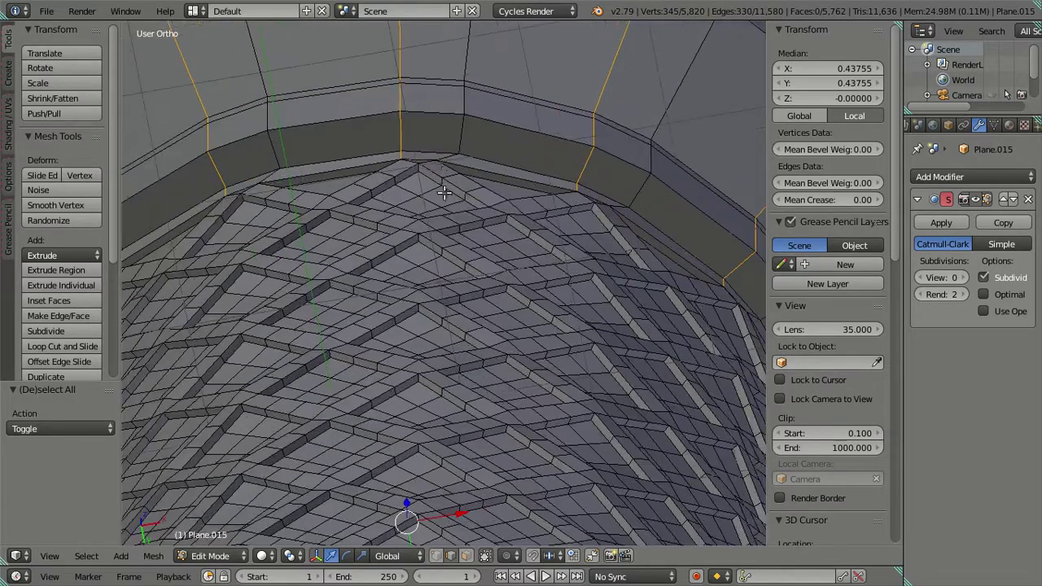
scroll(442, 268, up, 1)
scroll(441, 277, up, 1)
scroll(488, 285, up, 1)
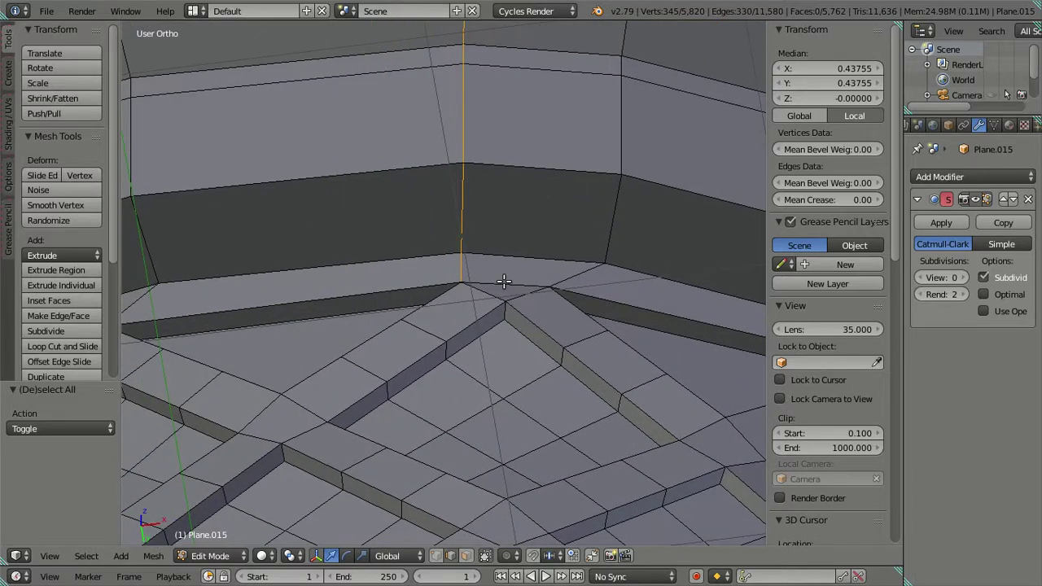
alt+shift+right_click(463, 265)
alt+shift+right_click(463, 265)
scroll(463, 265, down, 2)
scroll(463, 265, down, 2)
scroll(561, 273, down, 1)
mouse_move(497, 225)
middle_down()
mouse_move(500, 268)
mouse_move(551, 372)
mouse_move(627, 390)
middle_up()
scroll(616, 280, up, 3)
scroll(616, 280, up, 2)
scroll(479, 339, up, 2)
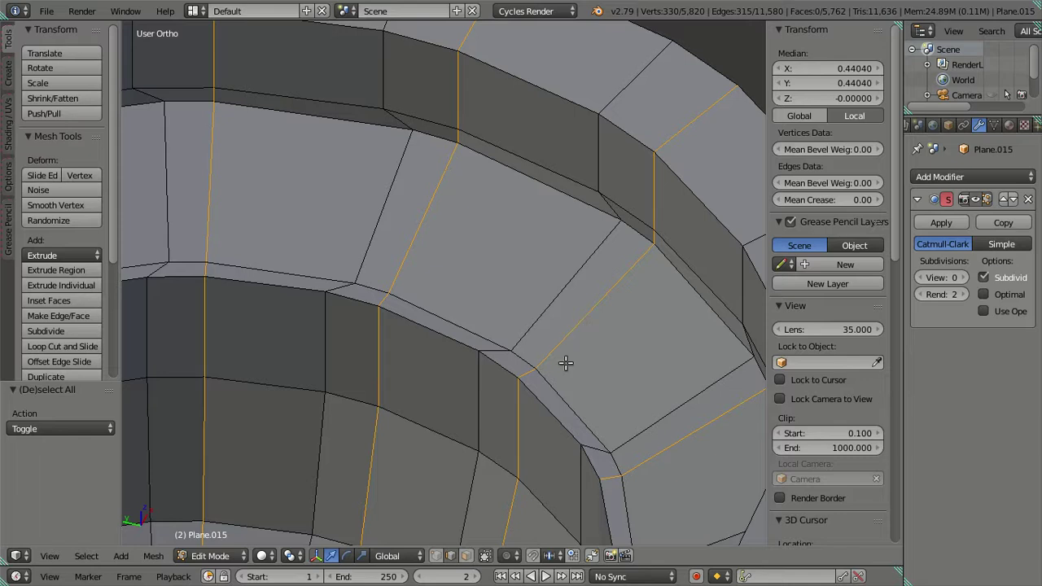
alt+shift+right_click(580, 327)
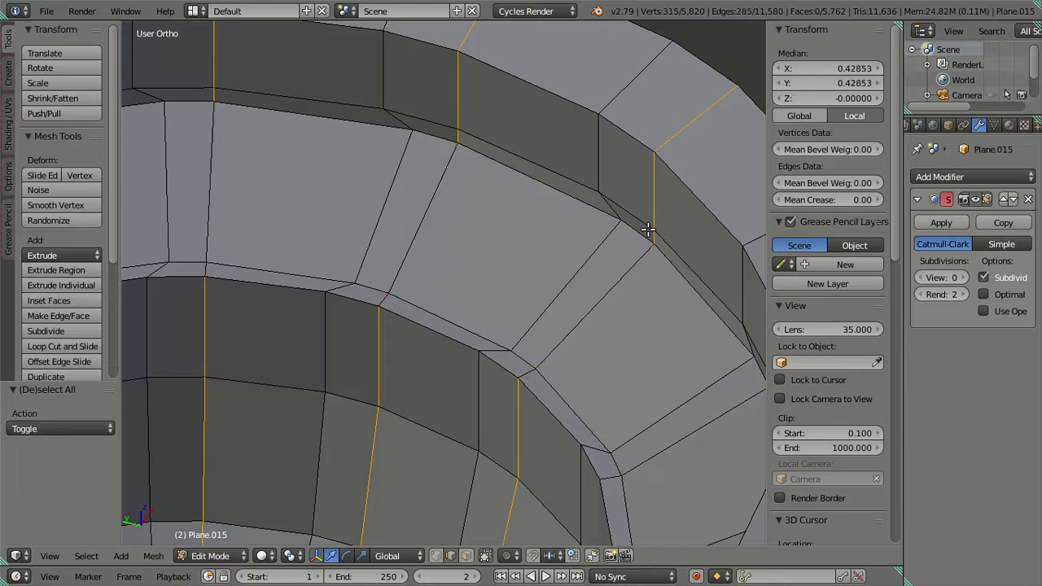
scroll(604, 279, down, 4)
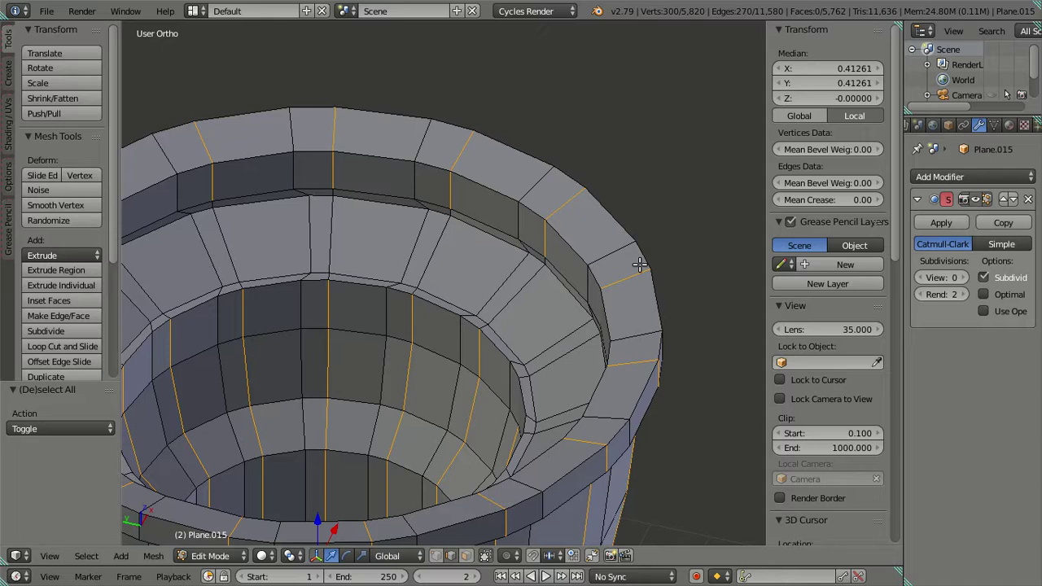
Step: Rotate the selected rim edges -3° about Z and view the rim from the side
key(r)
text(z)
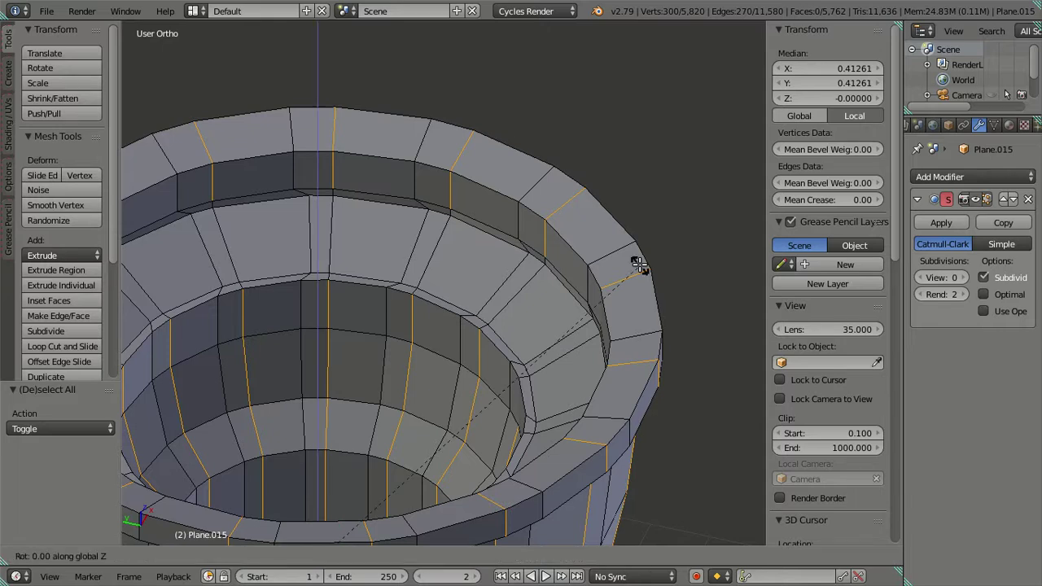
text(-3)
key(Return)
middle_drag(414, 204, 620, 239)
scroll(574, 298, up, 2)
scroll(574, 298, up, 2)
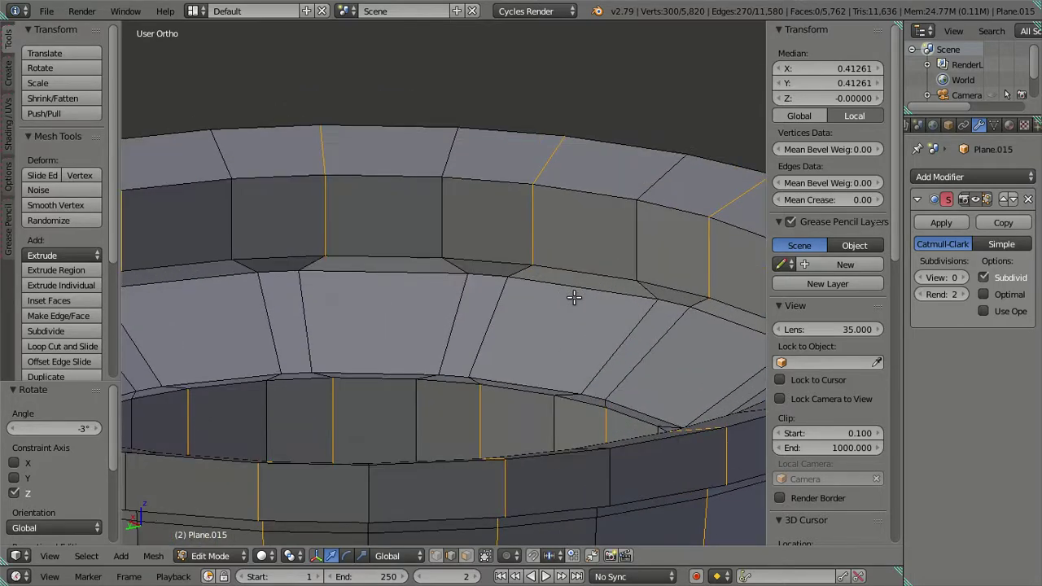
Step: Select the horizontal edge loop around the rim and dissolve it
key(a)
alt+right_click(586, 272)
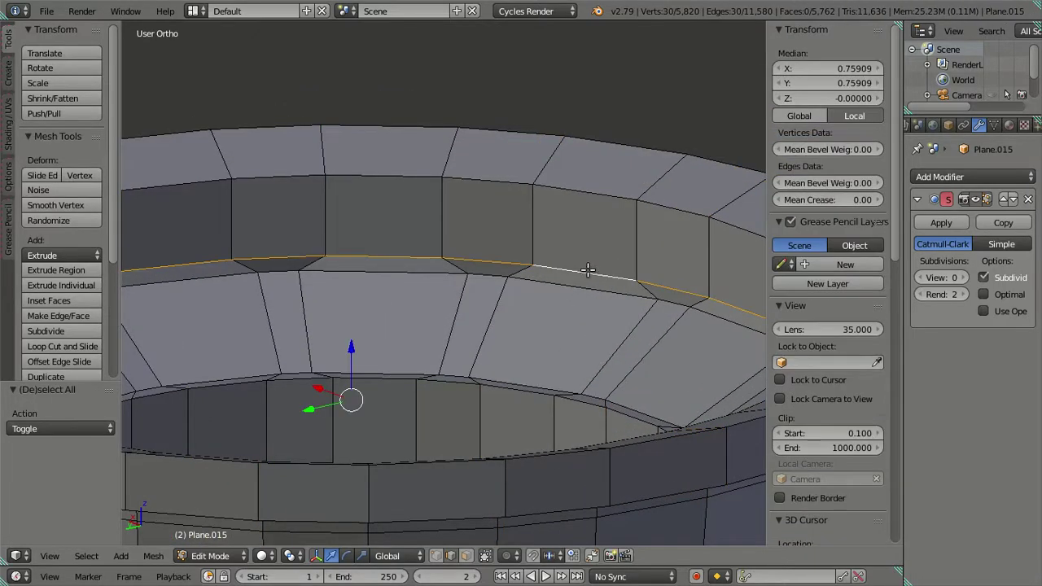
key(x)
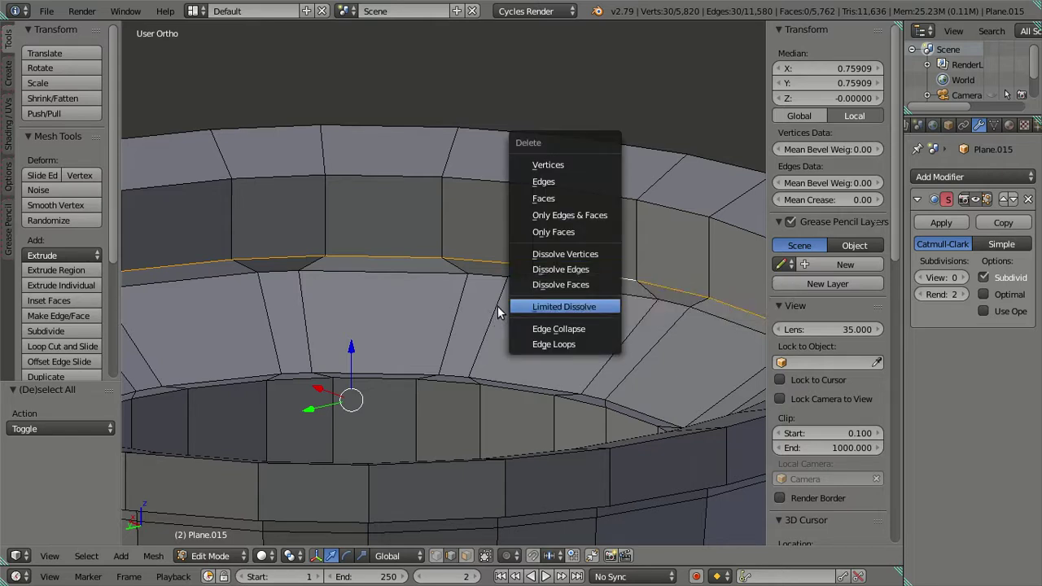
key(x)
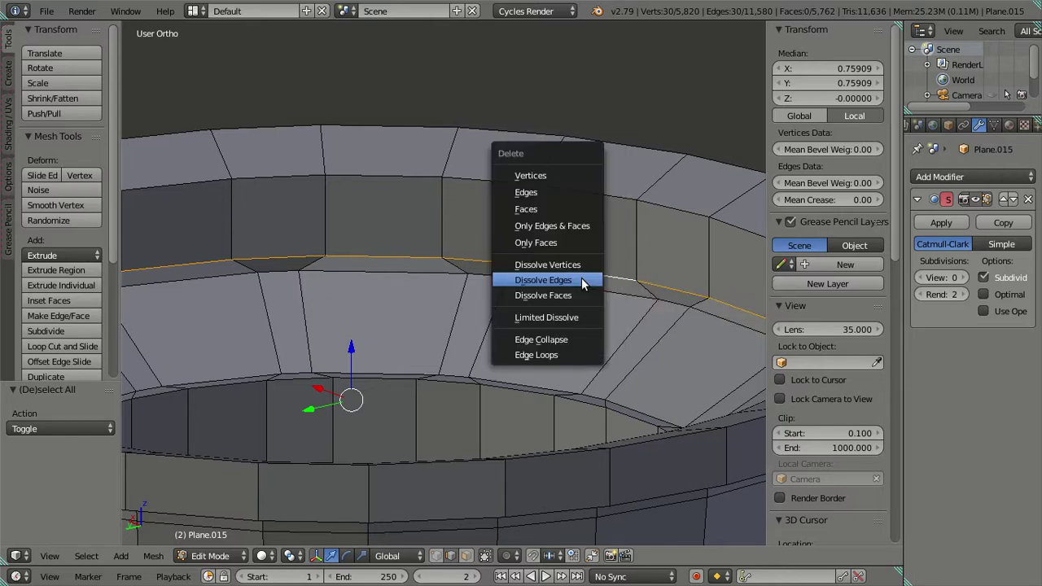
click(581, 277)
mouse_move(581, 277)
middle_down()
mouse_move(540, 312)
mouse_move(638, 262)
middle_up()
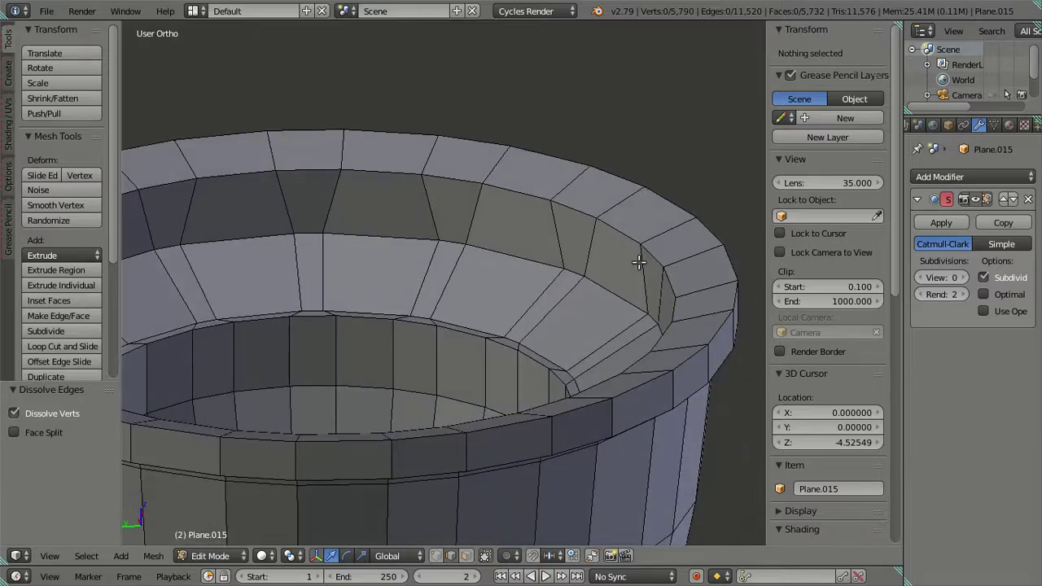
Step: Cut two new loops around the rim, then dissolve one of them
key(ctrl+r)
scroll(682, 244, up, 1)
click(684, 244)
right_click(685, 242)
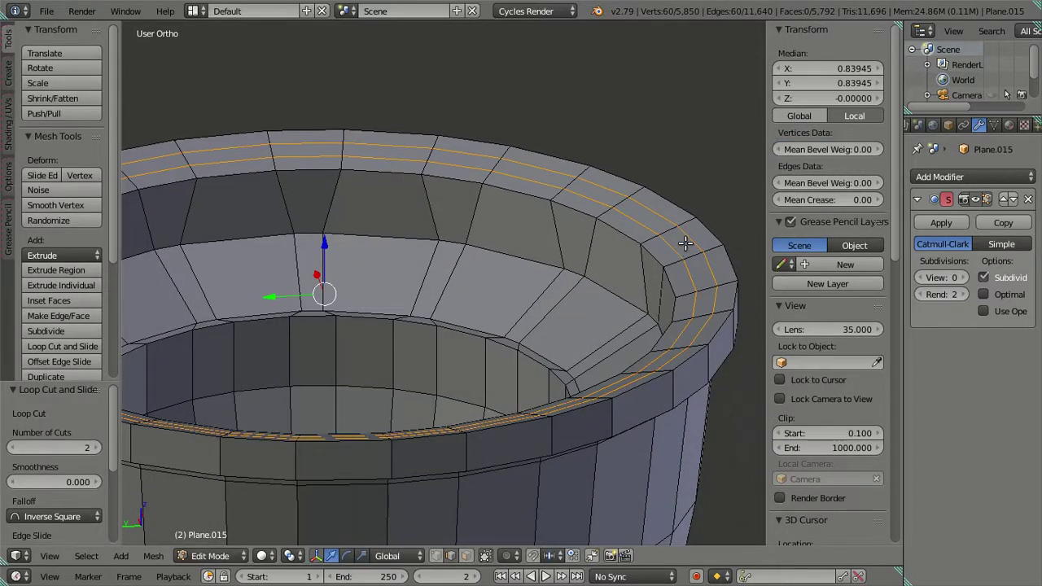
alt+right_click(674, 249)
key(x)
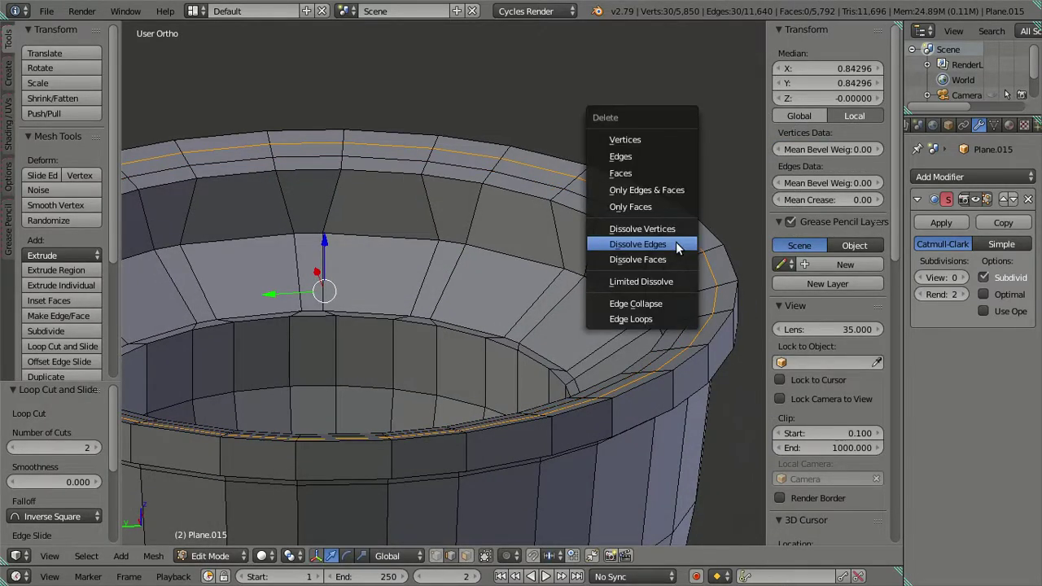
click(675, 242)
middle_drag(647, 265, 661, 259)
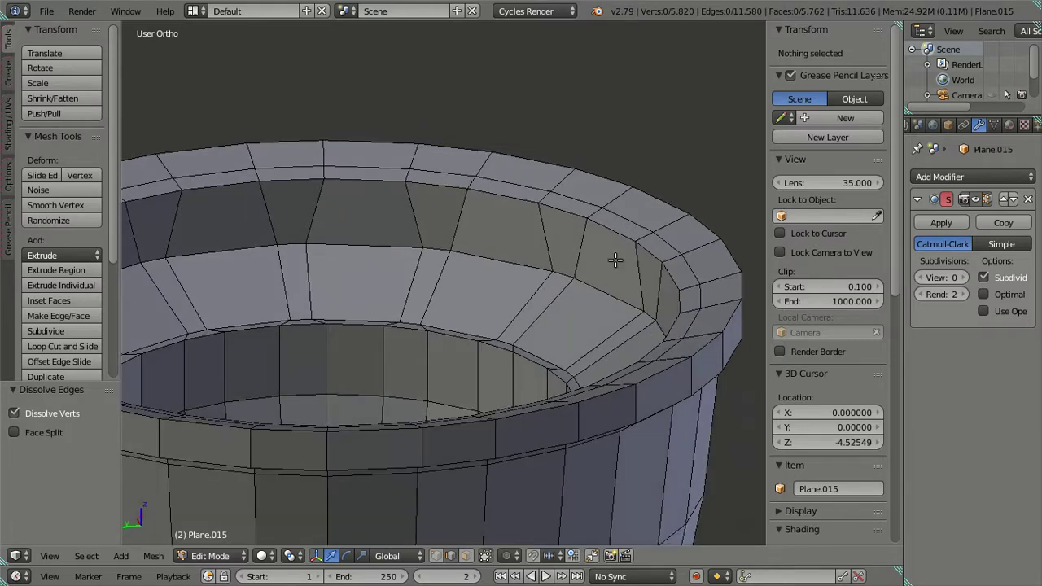
Step: Add an edge loop close to the lip and another on the inner wall
key(ctrl+r)
click(616, 244)
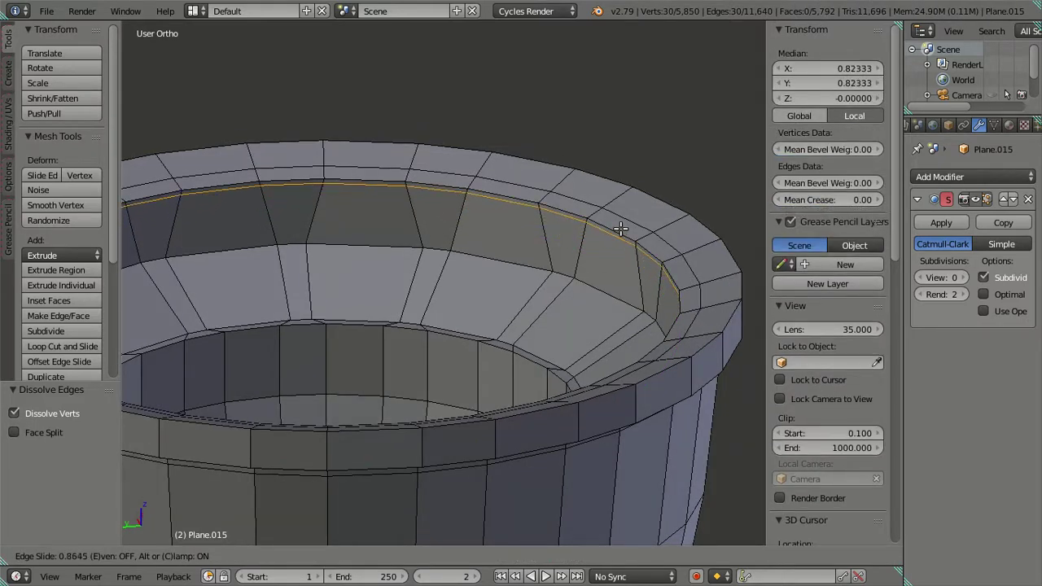
click(621, 248)
mouse_move(604, 299)
middle_down()
mouse_move(697, 302)
mouse_move(522, 370)
middle_up()
key(ctrl+r)
click(525, 359)
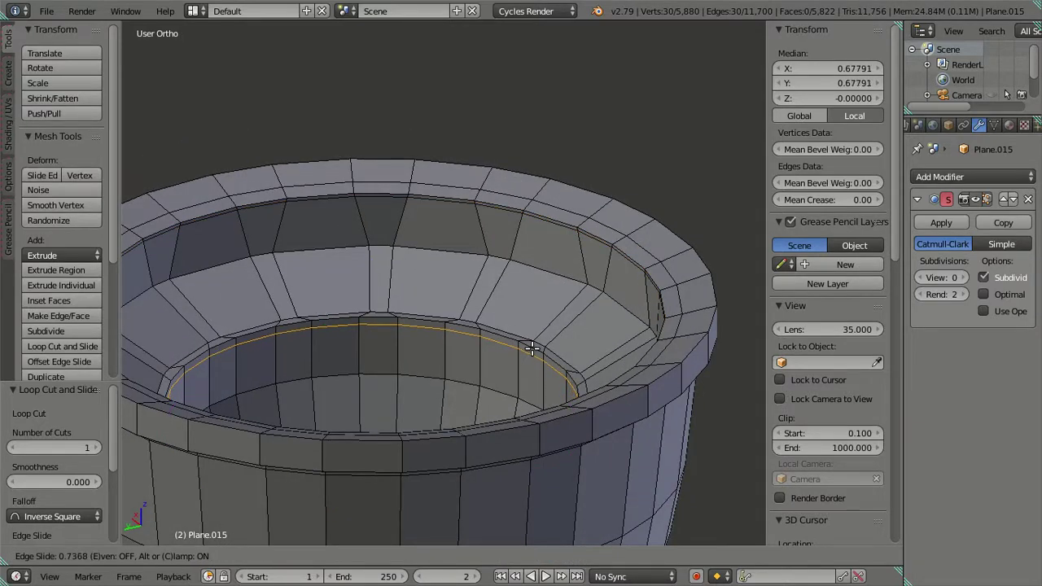
click(530, 348)
Step: Add one more edge loop to the cup at its default position, then deselect all
scroll(521, 366, up, 2)
scroll(535, 372, up, 3)
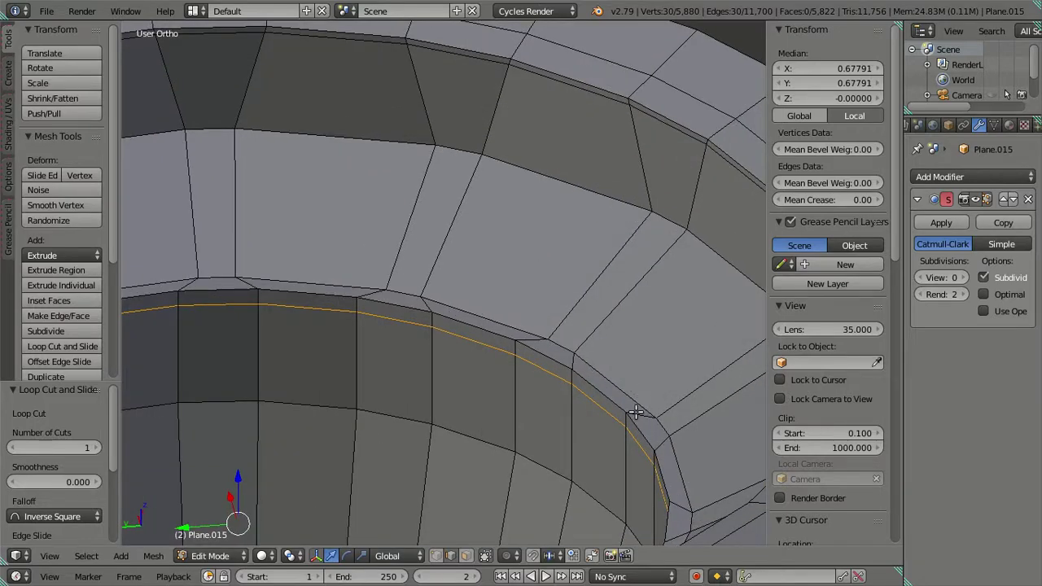
key(ctrl+r)
click(632, 411)
right_click(632, 411)
scroll(616, 410, down, 3)
scroll(569, 390, down, 2)
key(a)
Step: Raise the 30-vertex rim-top edge loop about 0.037 units
mouse_move(546, 374)
middle_down()
mouse_move(501, 362)
mouse_move(531, 323)
middle_up()
alt+right_click(629, 260)
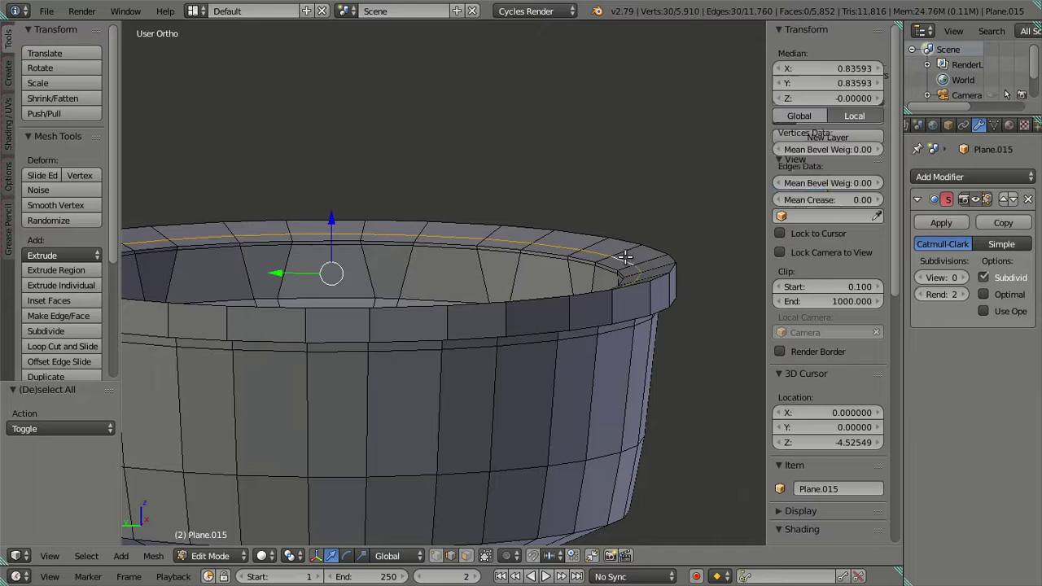
drag(330, 220, 367, 220)
key(a)
mouse_move(367, 220)
middle_down()
mouse_move(466, 252)
mouse_move(476, 242)
mouse_move(507, 252)
middle_up()
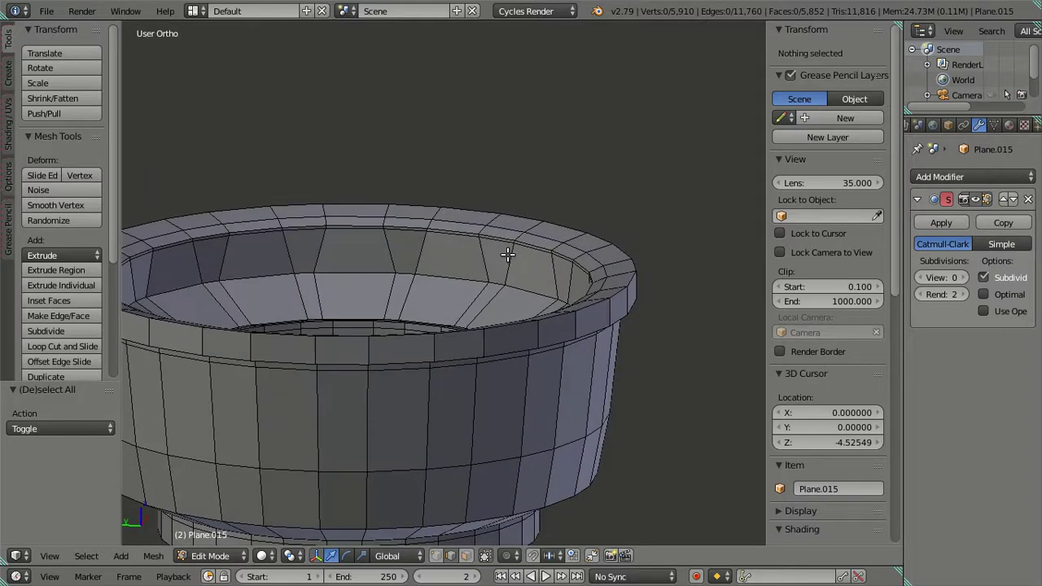
Step: Preview the cup at viewport subdivision level 2, then set it back to 0
click(962, 279)
click(961, 279)
key(Tab)
mouse_move(427, 319)
middle_down()
mouse_move(476, 329)
mouse_move(504, 378)
mouse_move(500, 320)
mouse_move(489, 311)
mouse_move(460, 321)
mouse_move(500, 281)
middle_up()
scroll(472, 317, down, 3)
scroll(442, 353, down, 1)
mouse_move(442, 353)
middle_down()
mouse_move(443, 310)
mouse_move(446, 322)
middle_up()
click(921, 277)
click(920, 278)
middle_drag(547, 300, 458, 525)
scroll(525, 366, up, 3)
Step: In top view, select fifteen alternating faces around the inner ring
key(Tab)
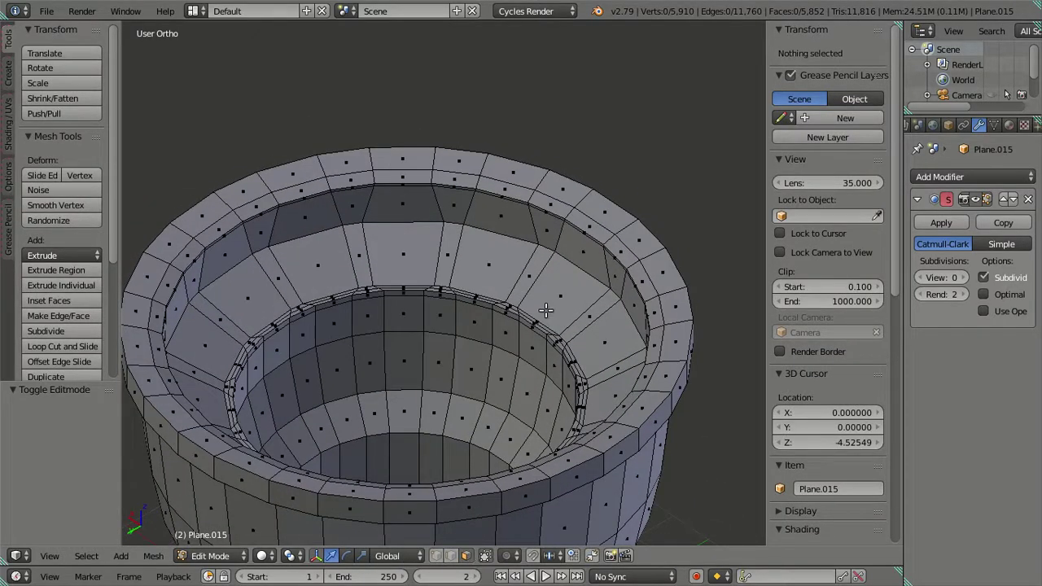
scroll(545, 309, down, 3)
key(KP_7)
scroll(546, 325, up, 2)
scroll(550, 356, up, 2)
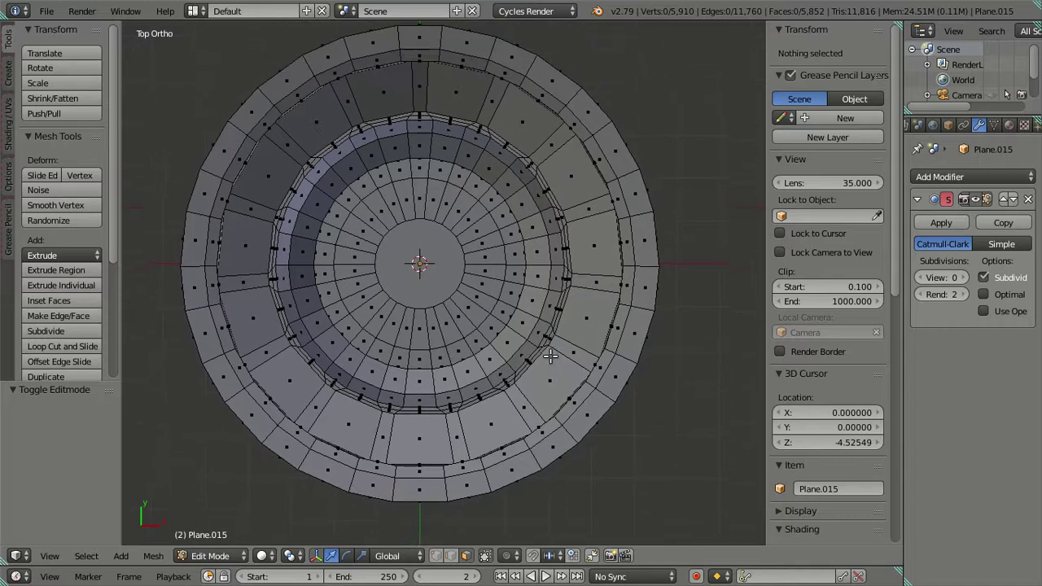
click(453, 97)
shift+click(506, 110)
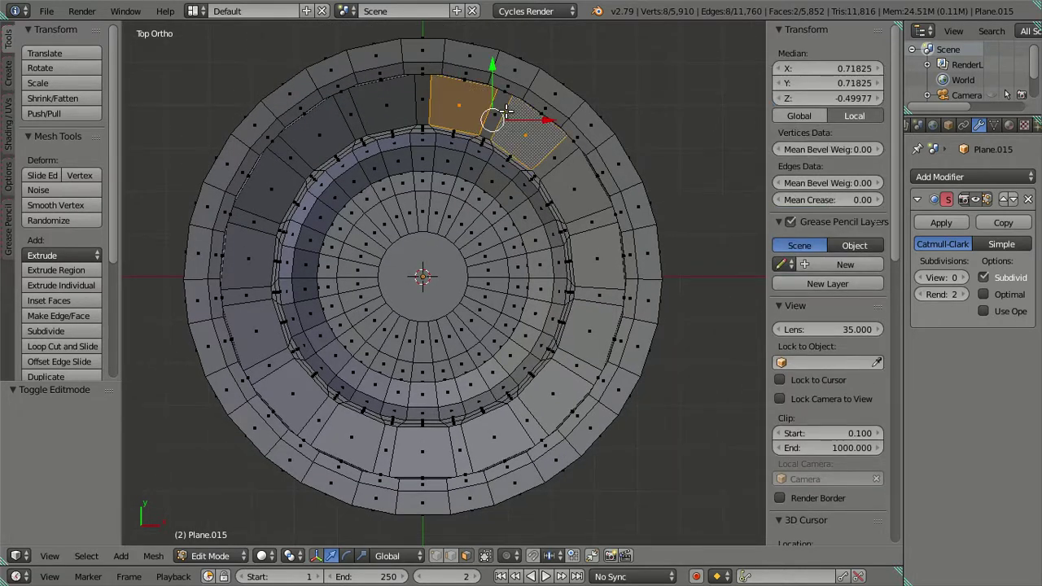
shift+click(569, 194)
shift+click(589, 258)
shift+click(588, 336)
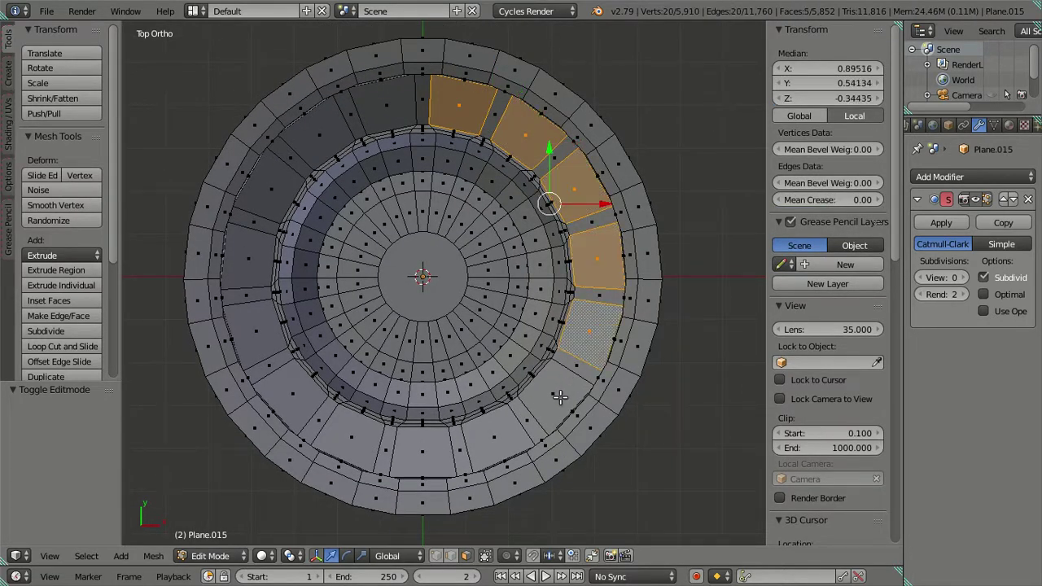
shift+click(558, 396)
shift+click(495, 435)
shift+click(424, 450)
shift+click(334, 421)
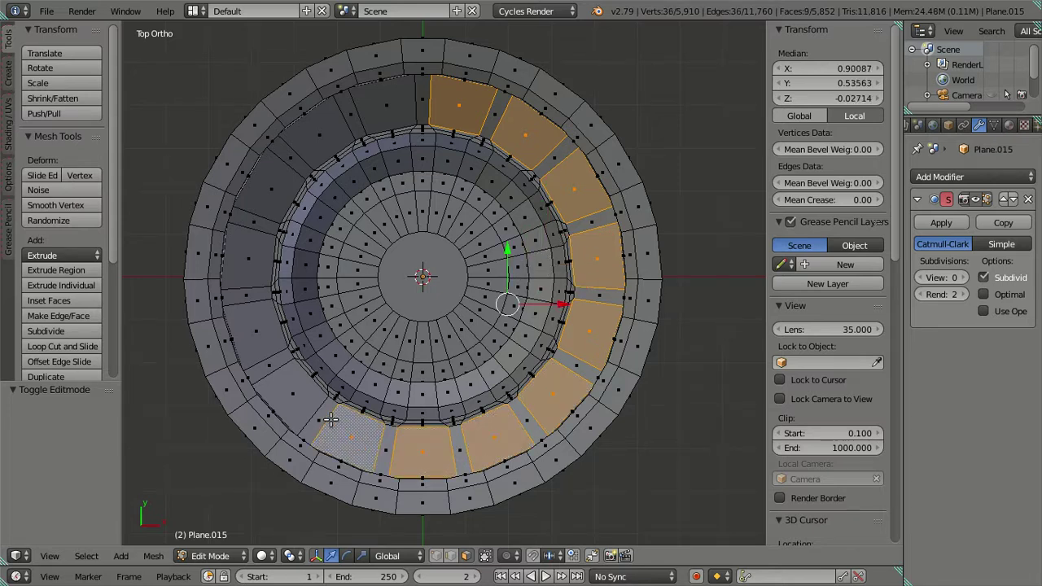
shift+click(283, 384)
shift+click(249, 339)
shift+click(234, 265)
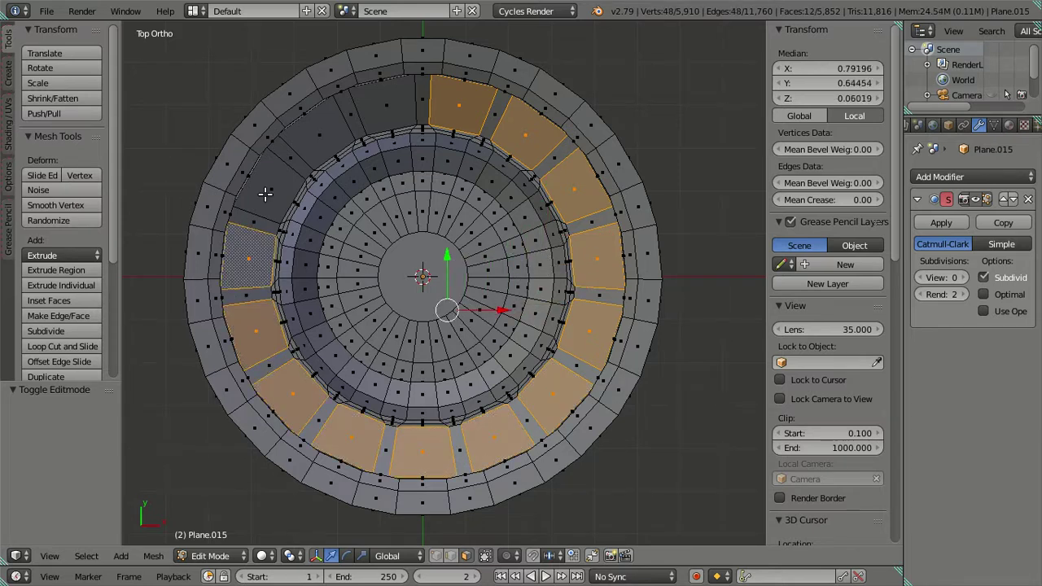
shift+click(268, 194)
shift+click(312, 126)
shift+click(401, 109)
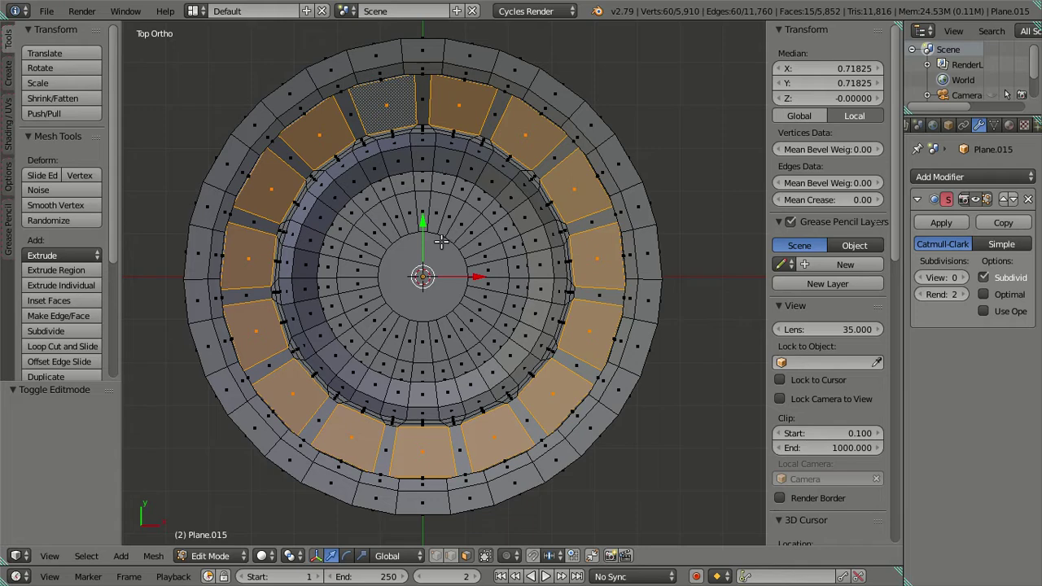
middle_drag(440, 241, 444, 500)
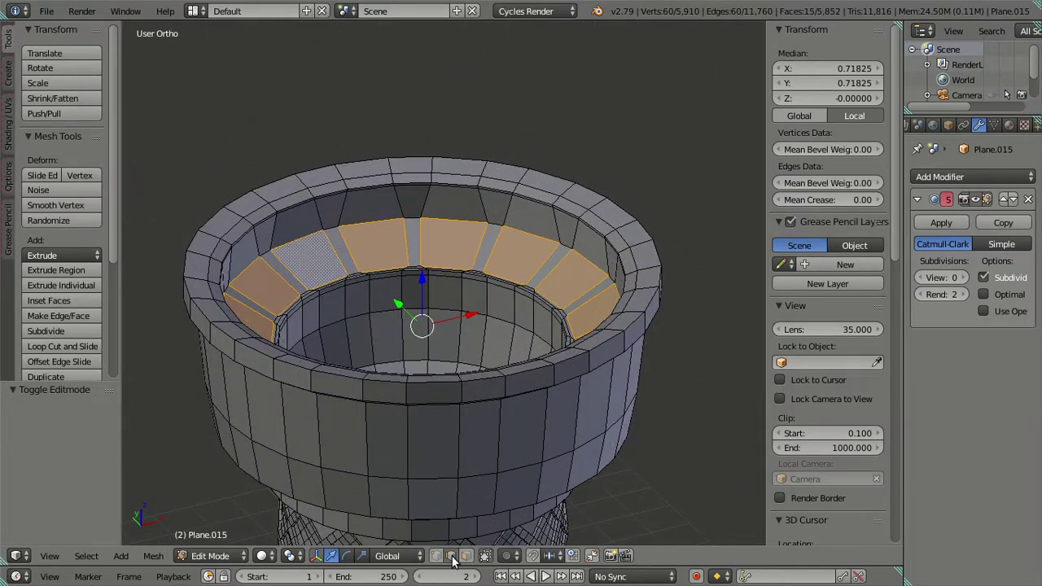
Step: In front wireframe view, extrude the ring faces and push them slightly down
key(KP_1)
scroll(562, 418, up, 2)
scroll(564, 409, down, 2)
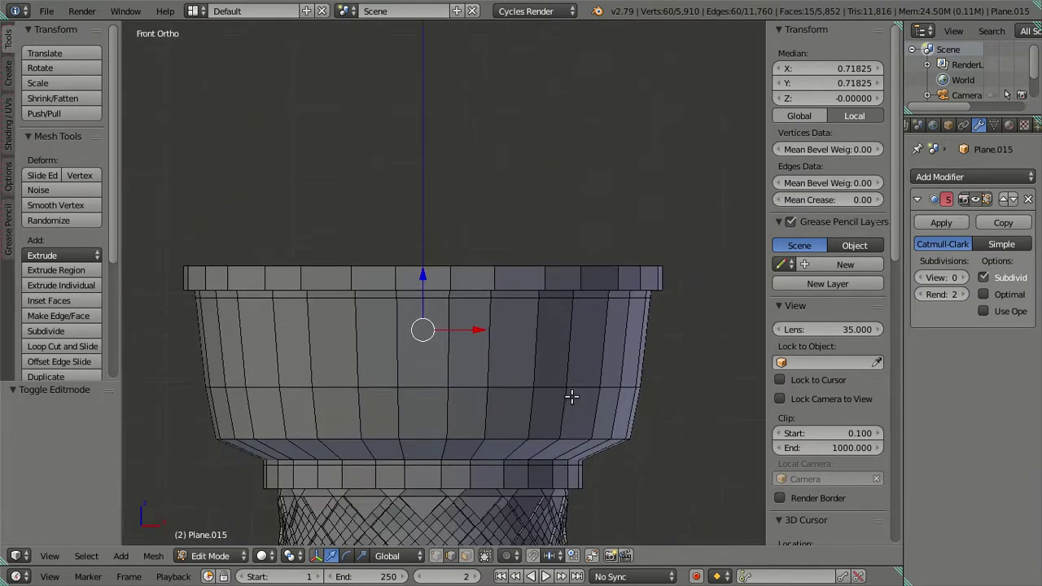
key(z)
key(e)
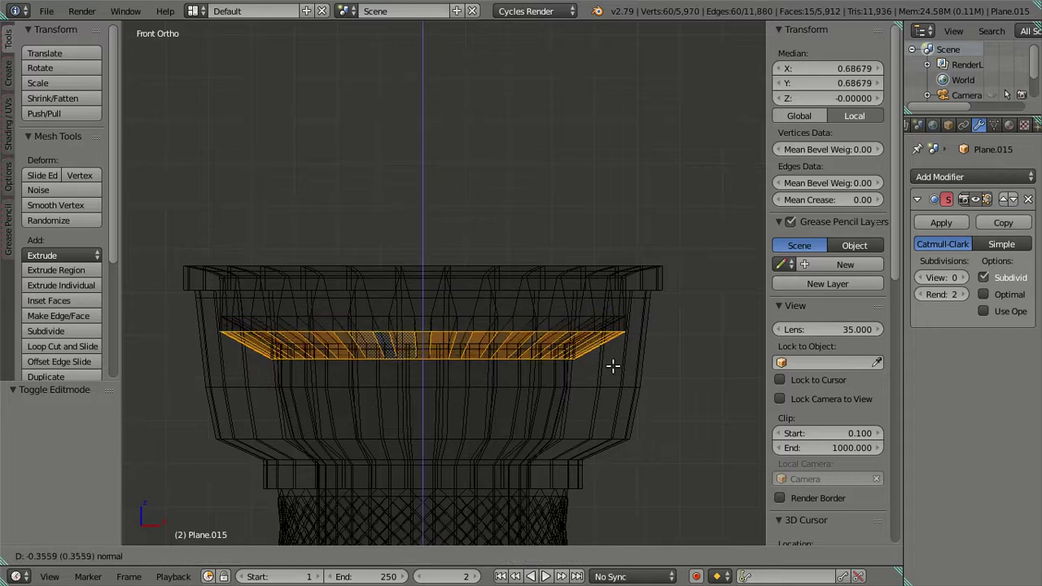
right_click(457, 268)
key(g)
key(z)
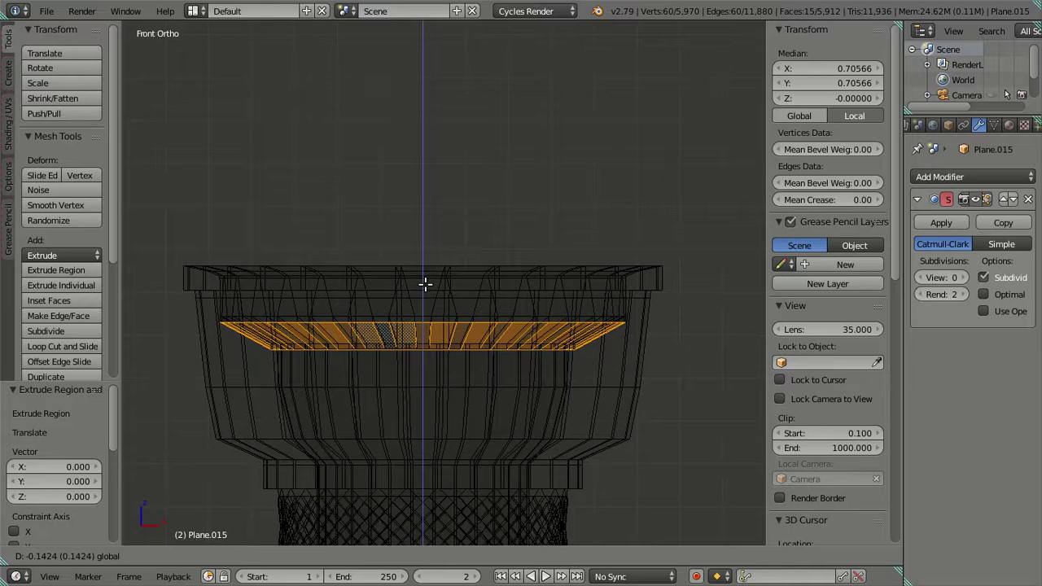
click(424, 284)
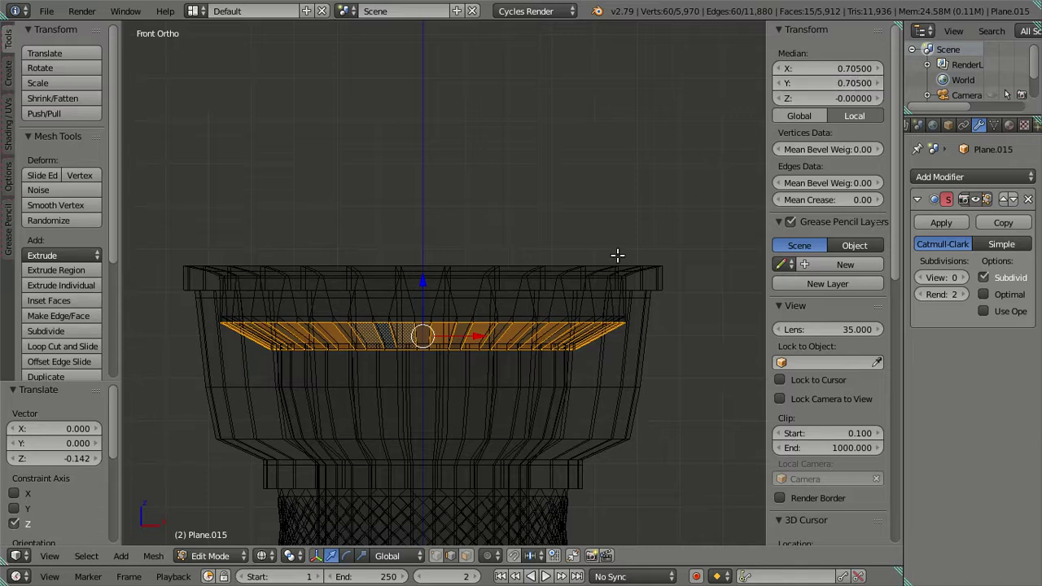
Step: Extrude the ring faces again and push them deeper into the cup
key(e)
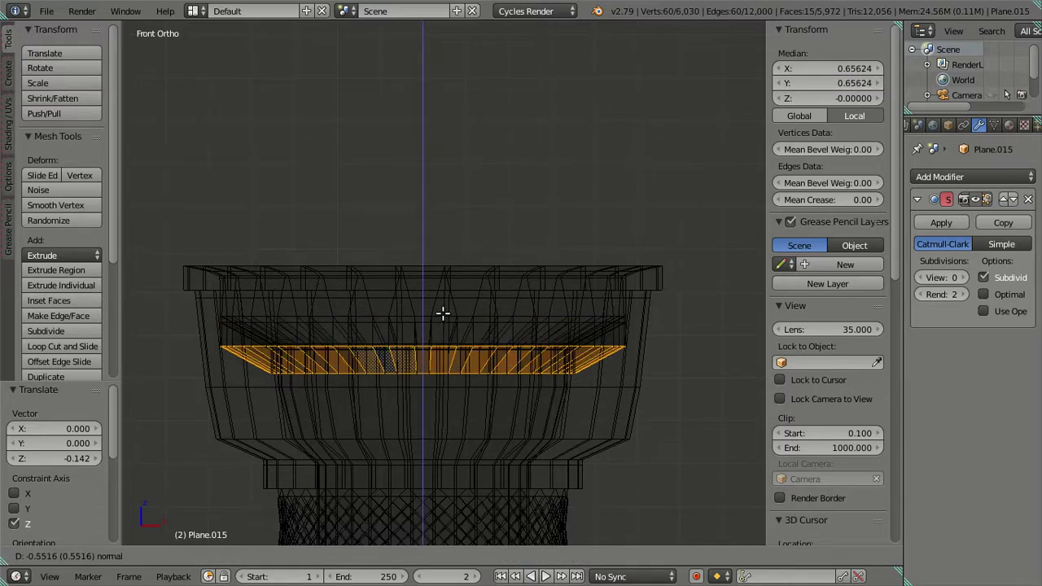
right_click(441, 311)
drag(424, 284, 433, 350)
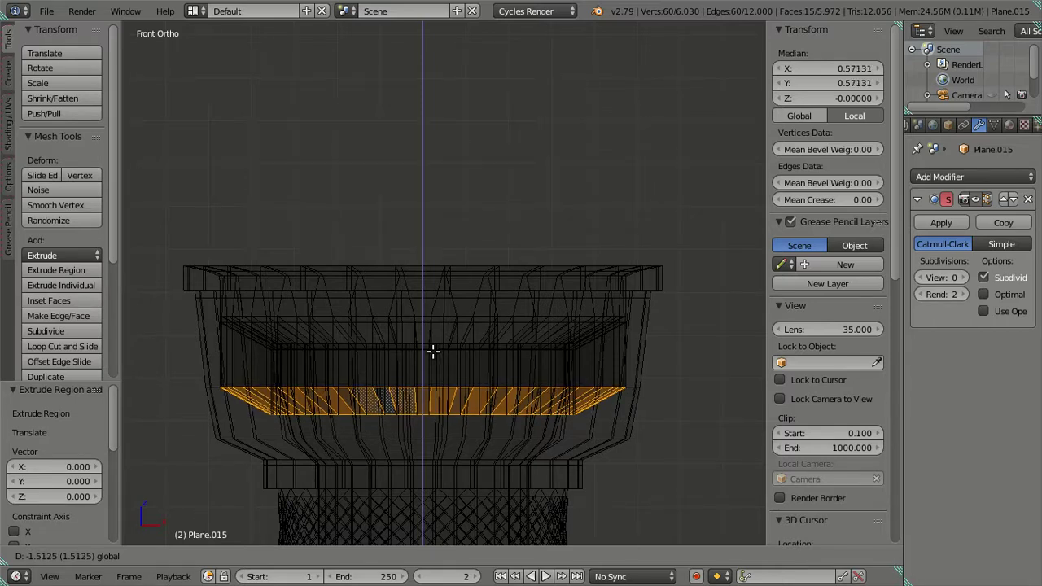
drag(433, 350, 431, 375)
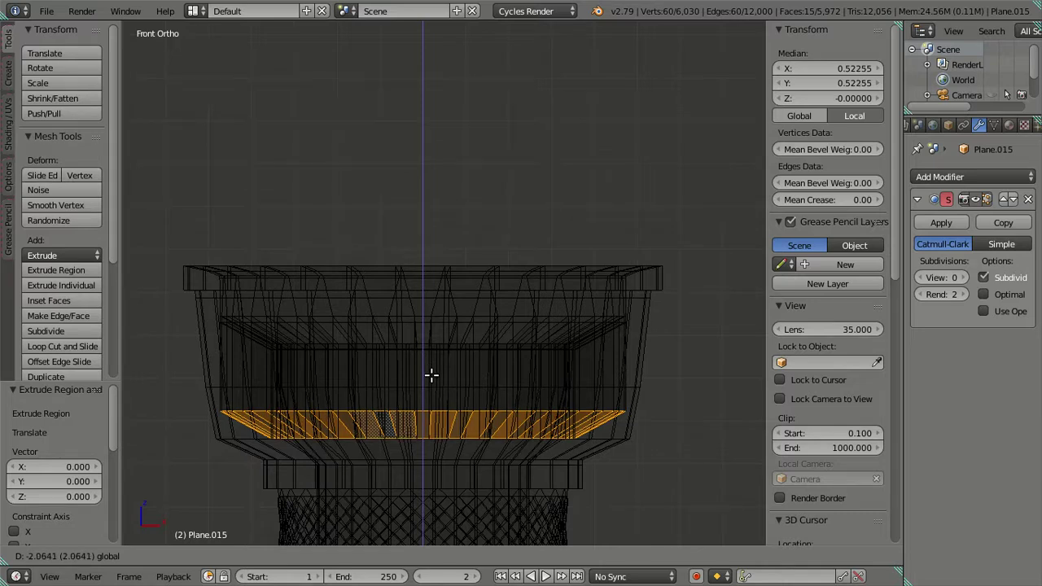
click(431, 375)
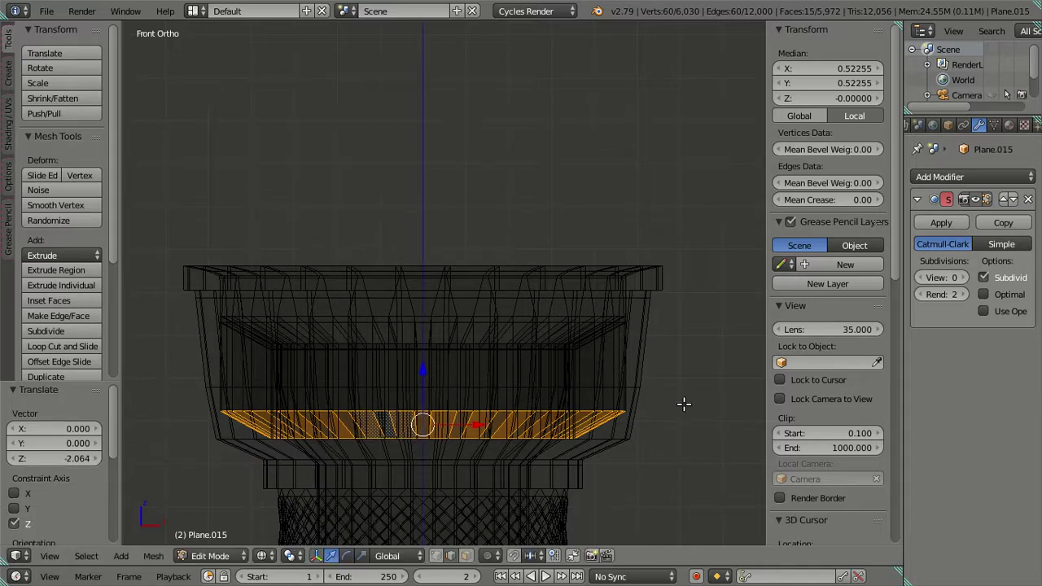
Step: Scale the ring to 0.98 and raise it 0.142 along Z
key(s)
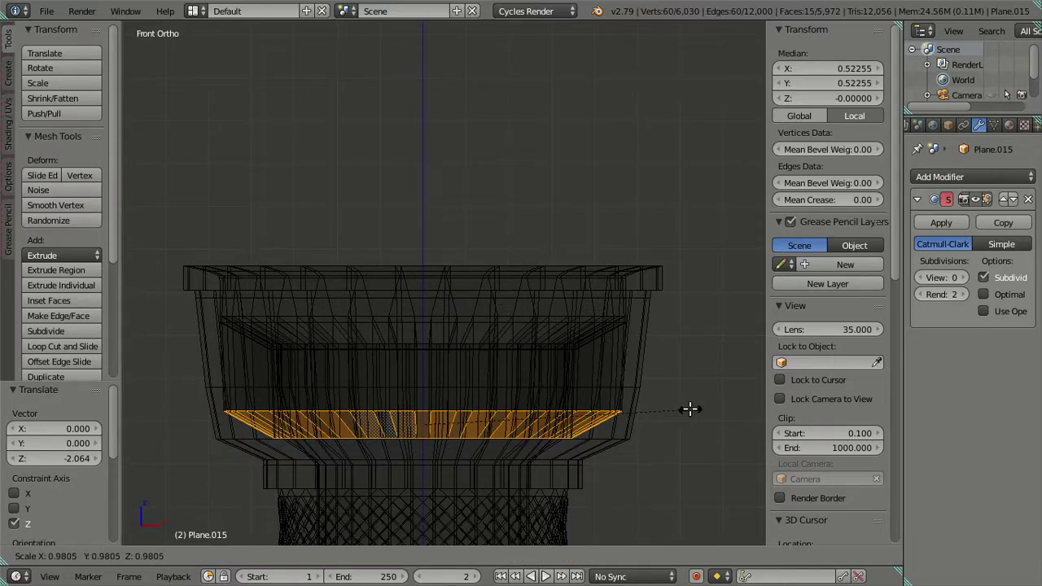
click(689, 408)
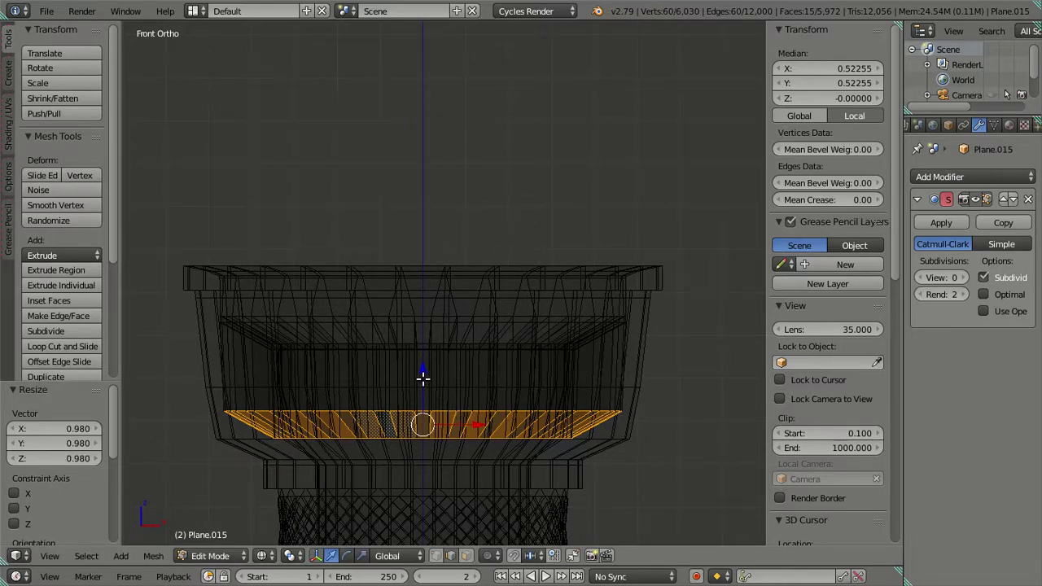
key(g)
key(z)
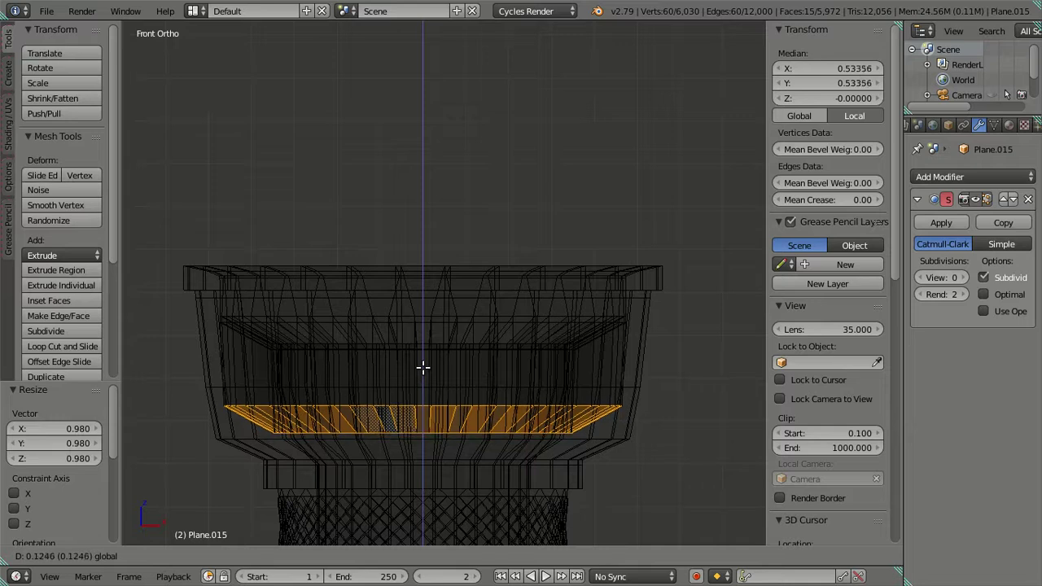
click(422, 367)
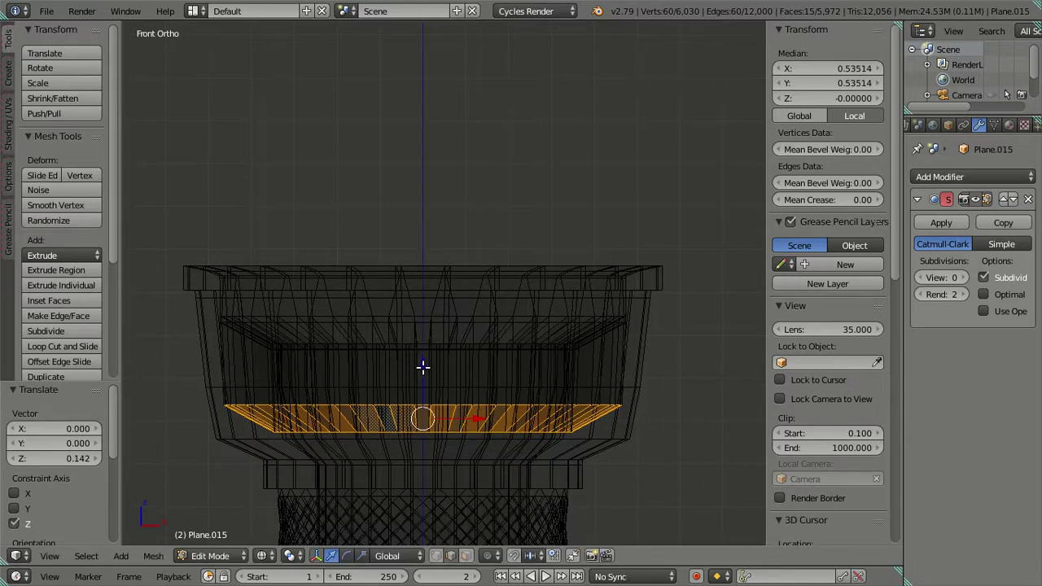
Step: Extrude the ring and lower it 0.160, then deselect and return to solid shading
key(e)
right_click(540, 373)
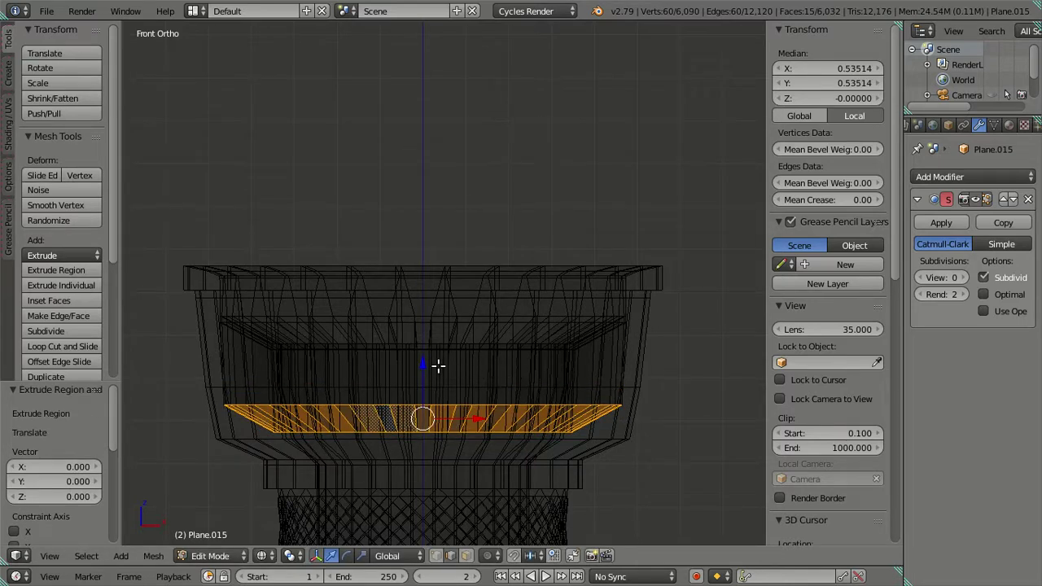
key(g)
key(z)
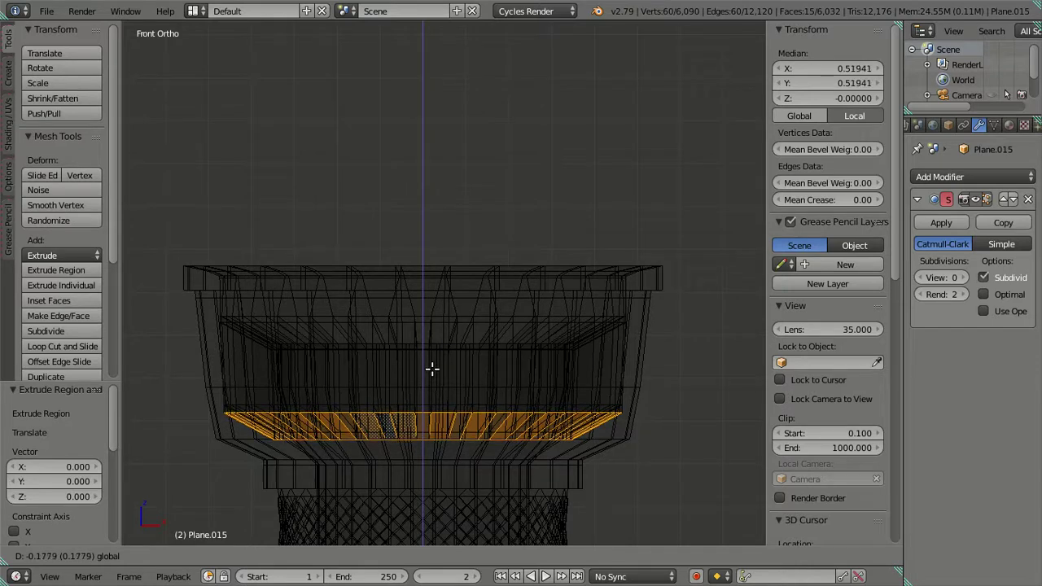
click(432, 367)
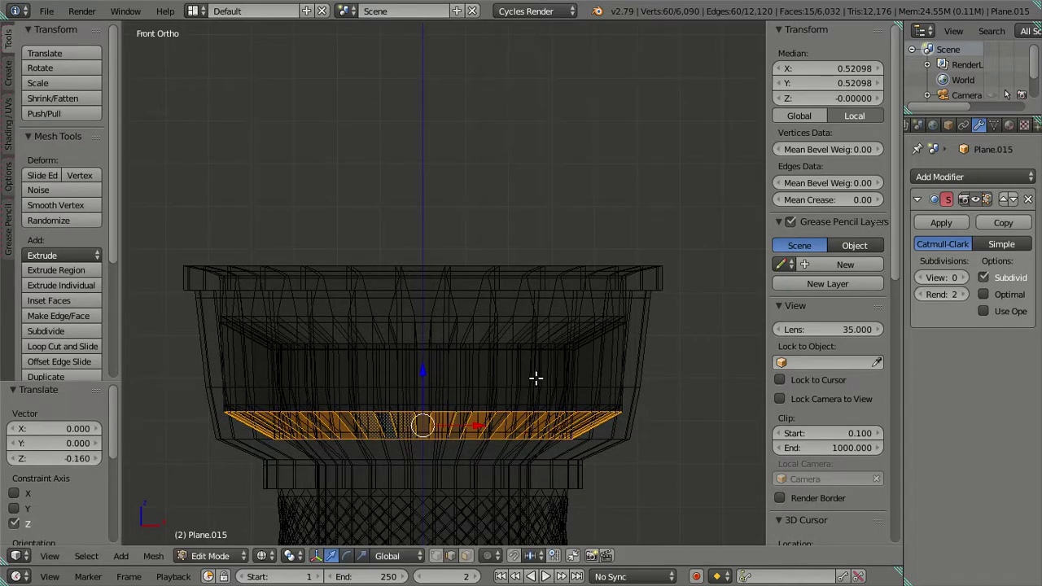
key(a)
key(z)
mouse_move(536, 377)
middle_down()
mouse_move(598, 487)
mouse_move(599, 435)
mouse_move(621, 474)
mouse_move(544, 323)
middle_up()
Step: Add four loop cuts through the spokes without sliding them
scroll(544, 324, up, 2)
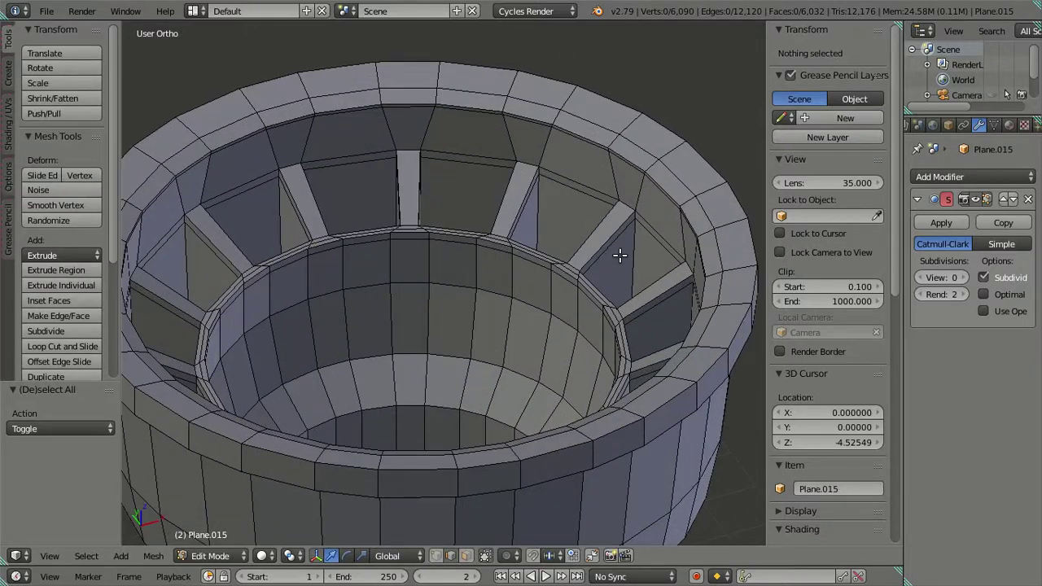
key(ctrl+r)
scroll(618, 255, up, 1)
scroll(618, 255, up, 1)
scroll(618, 255, up, 1)
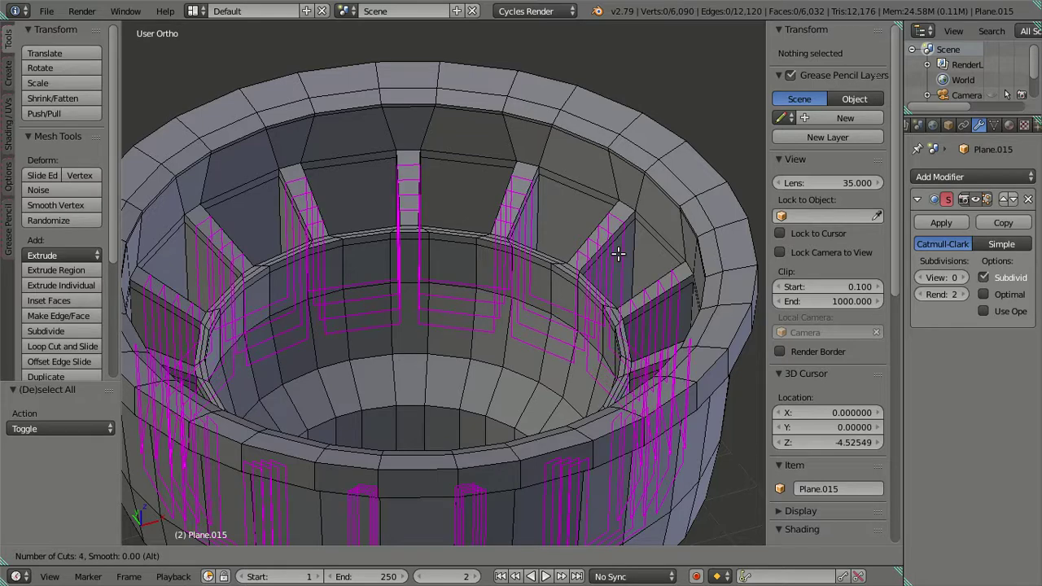
click(618, 254)
right_click(622, 260)
Step: Dissolve the selected spoke edges and view the whole bowl
scroll(628, 272, up, 2)
scroll(638, 269, up, 1)
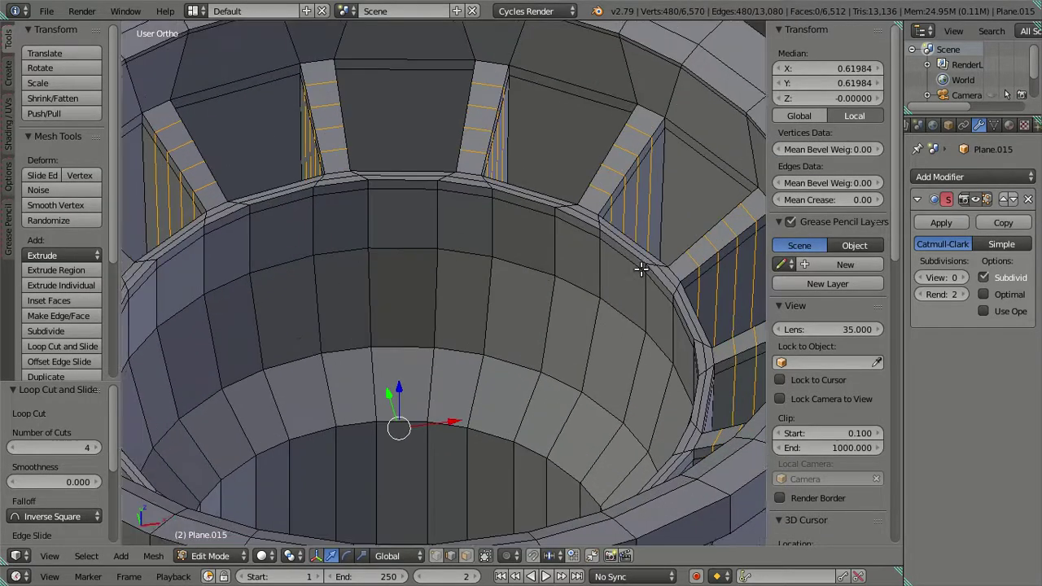
middle_drag(642, 269, 570, 293)
scroll(529, 309, up, 2)
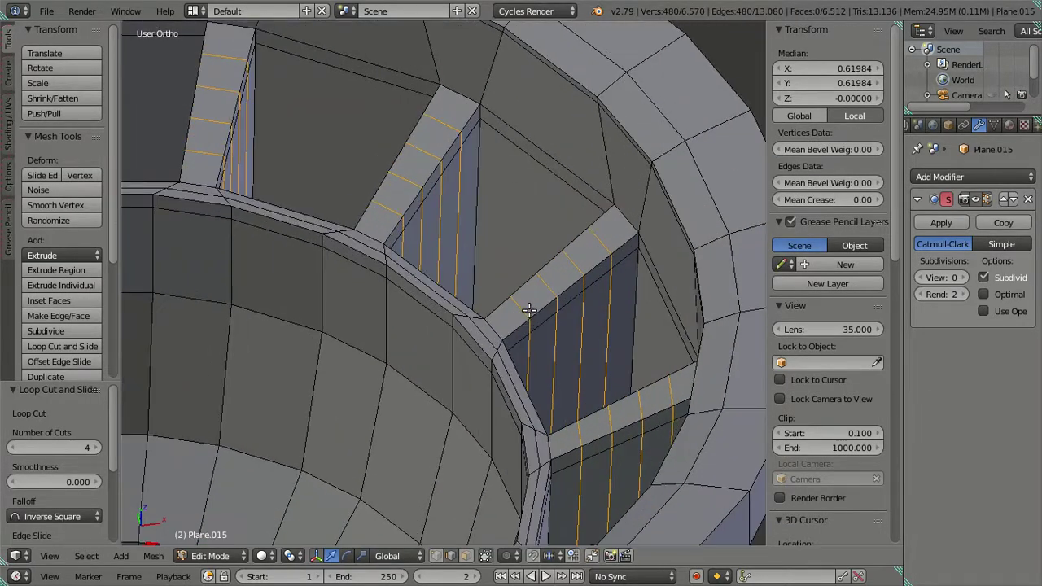
key(x)
click(605, 237)
scroll(565, 239, down, 5)
mouse_move(456, 276)
middle_down()
mouse_move(496, 282)
mouse_move(553, 259)
middle_up()
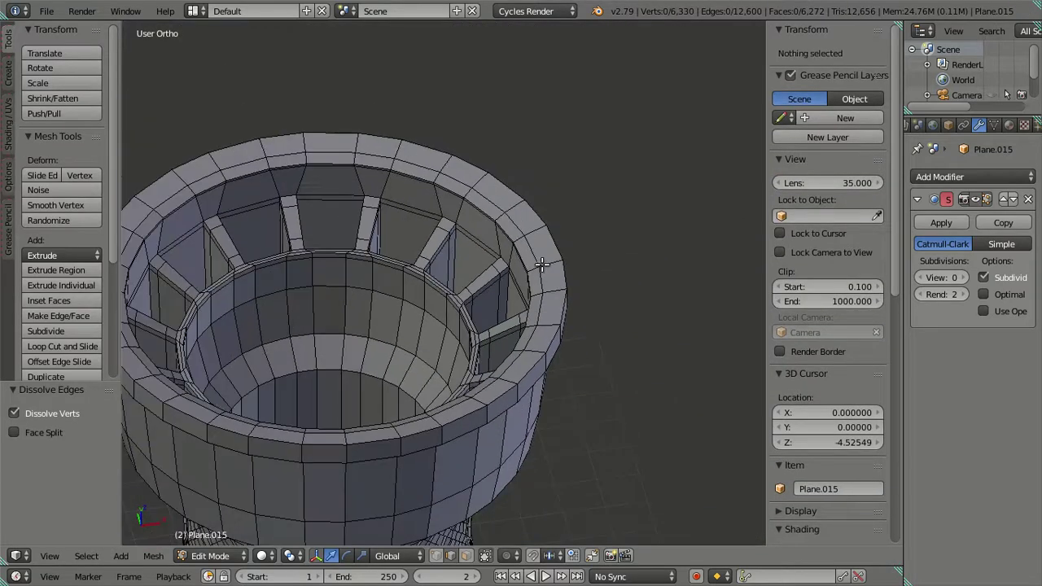
scroll(553, 259, up, 1)
Step: Preview the cup smoothed at subdivision level 2 and inspect the bowl
key(Tab)
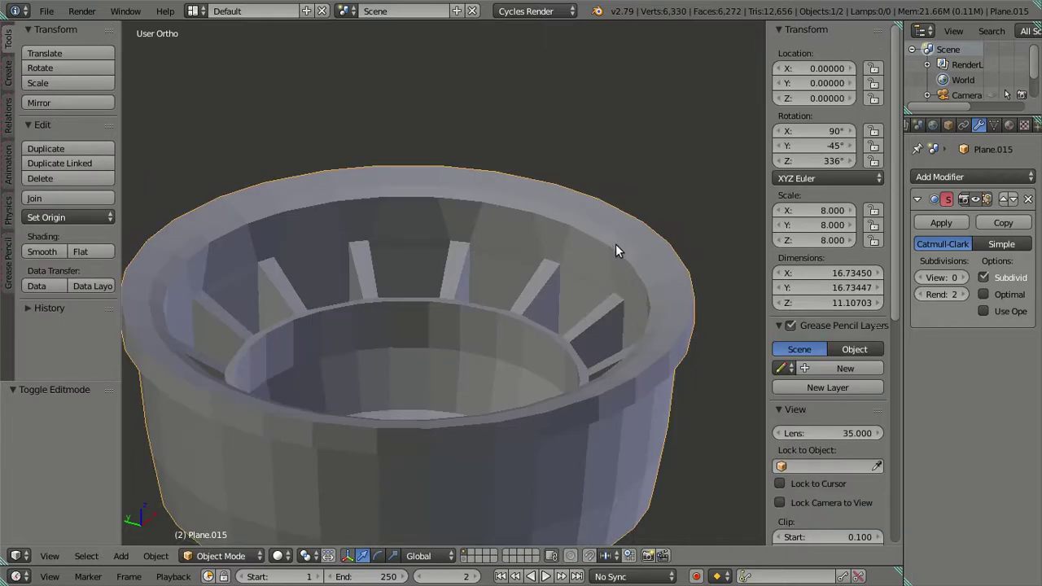
click(964, 278)
key(ctrl+2)
mouse_move(585, 309)
middle_down()
mouse_move(534, 375)
mouse_move(580, 374)
mouse_move(512, 356)
mouse_move(591, 394)
mouse_move(651, 342)
mouse_move(692, 329)
middle_up()
key(Tab)
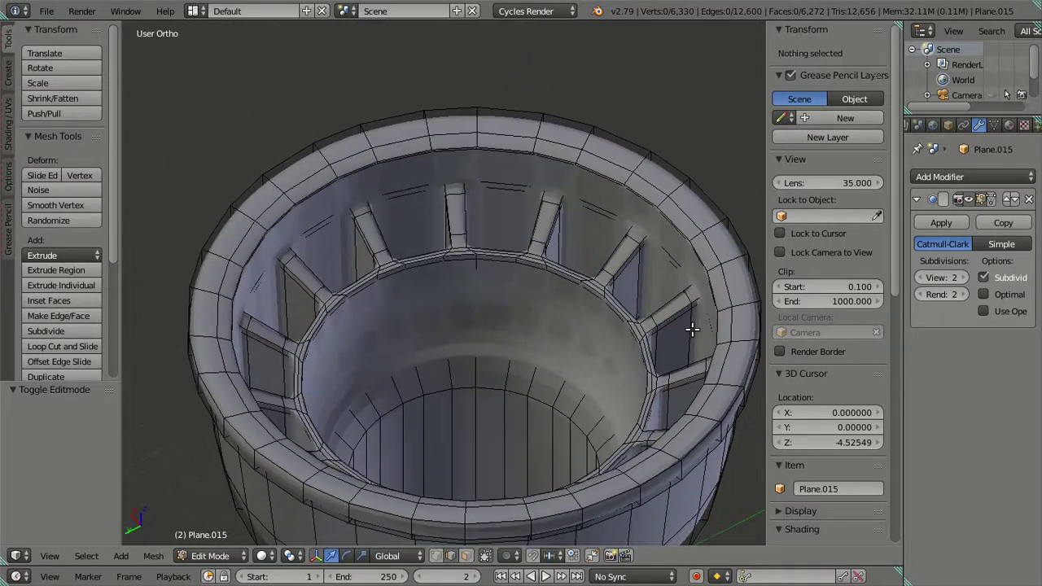
mouse_move(613, 315)
middle_down()
mouse_move(646, 353)
mouse_move(628, 283)
mouse_move(622, 305)
mouse_move(564, 276)
mouse_move(535, 290)
mouse_move(542, 368)
mouse_move(635, 356)
mouse_move(659, 322)
mouse_move(624, 247)
mouse_move(550, 256)
mouse_move(555, 410)
mouse_move(593, 355)
mouse_move(593, 313)
mouse_move(534, 327)
mouse_move(493, 305)
mouse_move(487, 331)
mouse_move(546, 393)
mouse_move(589, 317)
mouse_move(653, 306)
mouse_move(700, 331)
mouse_move(669, 343)
mouse_move(601, 317)
middle_up()
scroll(535, 290, down, 2)
scroll(535, 291, down, 2)
scroll(529, 301, down, 2)
Step: Return to Edit Mode with the viewport subdivision level set back to 0
key(Tab)
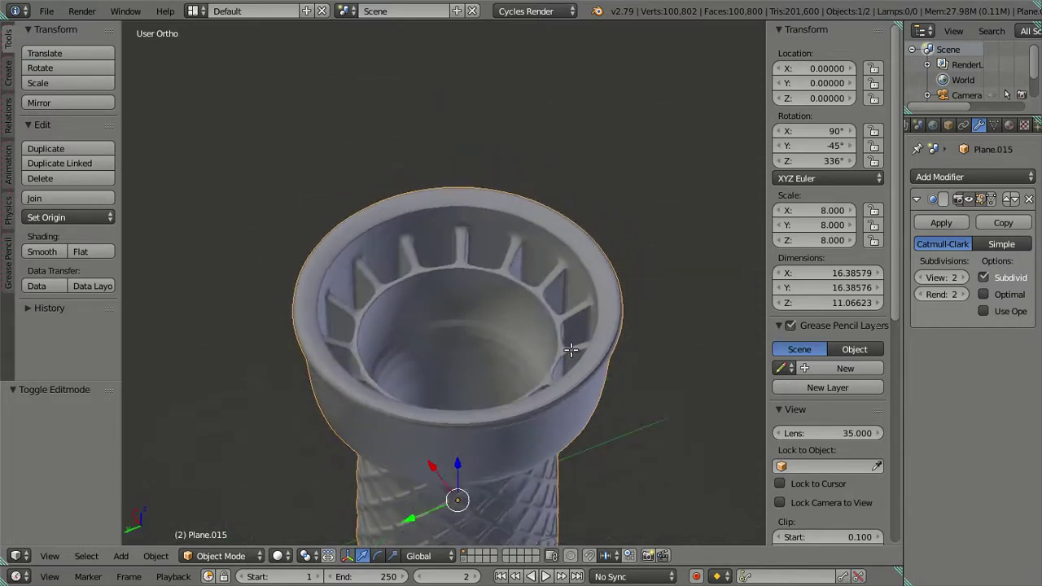
key(Tab)
scroll(565, 358, up, 3)
scroll(565, 358, up, 1)
click(920, 278)
click(920, 278)
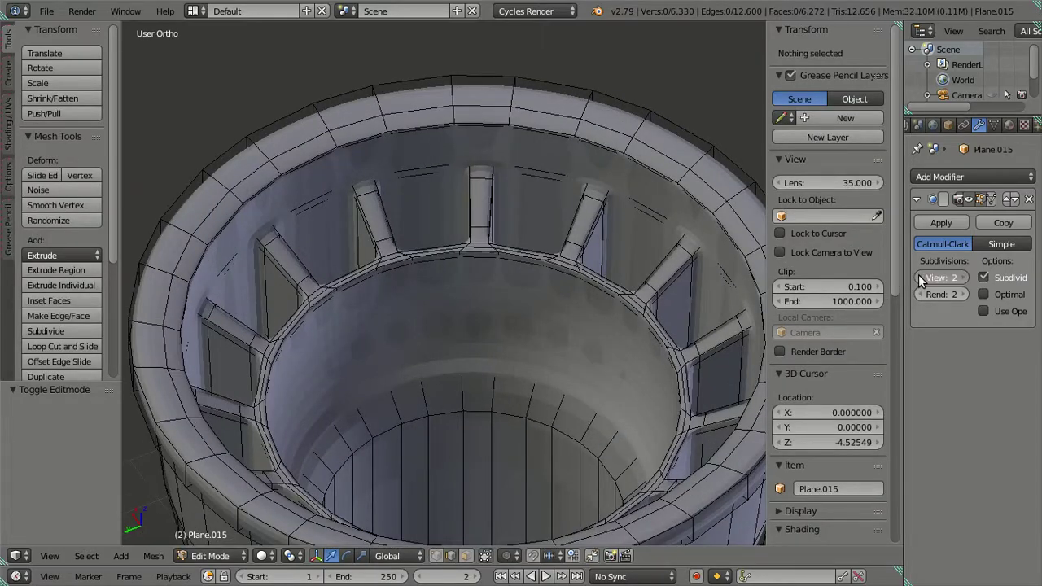
scroll(526, 400, down, 3)
scroll(525, 400, down, 2)
mouse_move(526, 400)
middle_down()
mouse_move(499, 326)
mouse_move(514, 320)
mouse_move(487, 290)
mouse_move(367, 288)
mouse_move(439, 281)
mouse_move(476, 236)
mouse_move(489, 255)
mouse_move(477, 318)
mouse_move(605, 342)
mouse_move(632, 304)
mouse_move(644, 349)
mouse_move(569, 334)
middle_up()
scroll(491, 328, up, 2)
scroll(500, 326, up, 2)
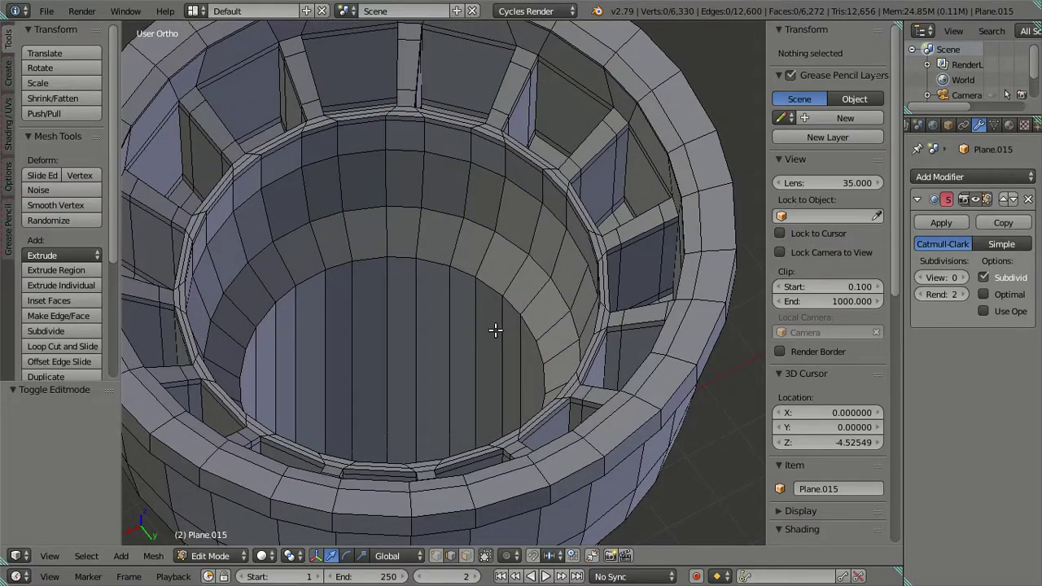
Step: Add a sliding loop cut around the inner cylinder wall
key(ctrl+r)
click(497, 324)
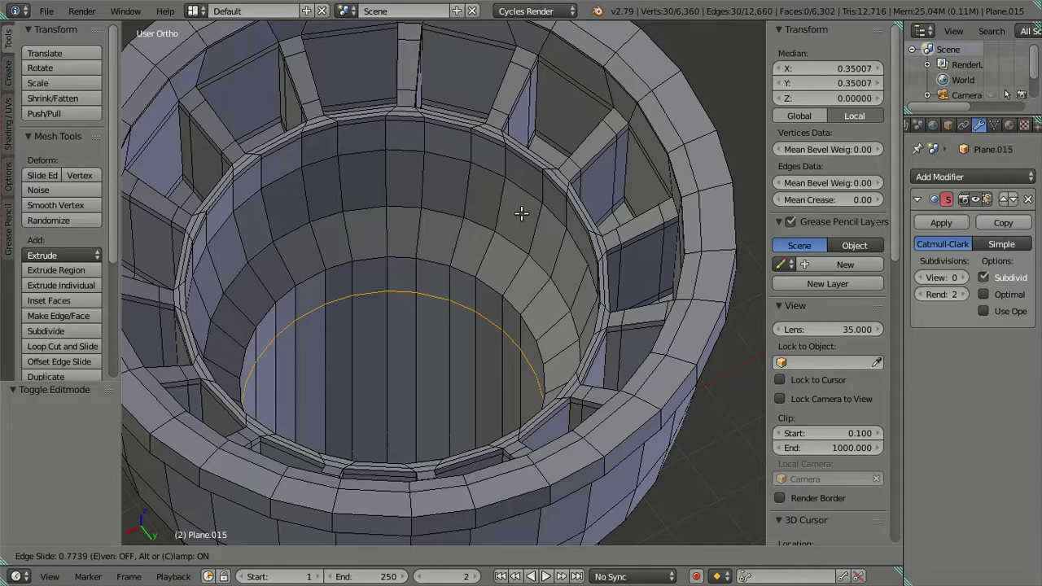
click(524, 224)
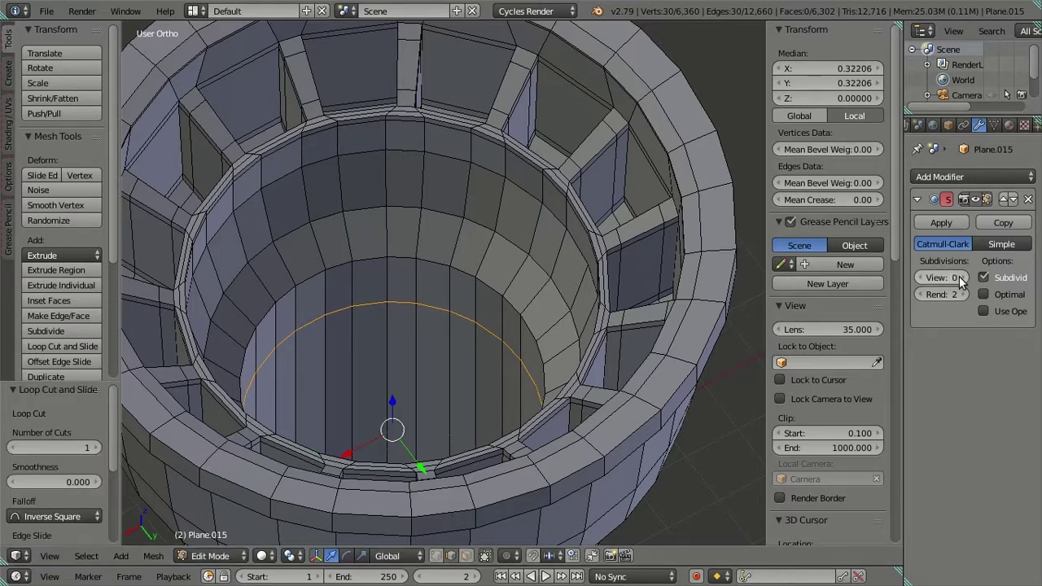
Step: Preview the cup at subdivision level 2 in Object Mode, then reset it to 0
double_click(961, 277)
key(Tab)
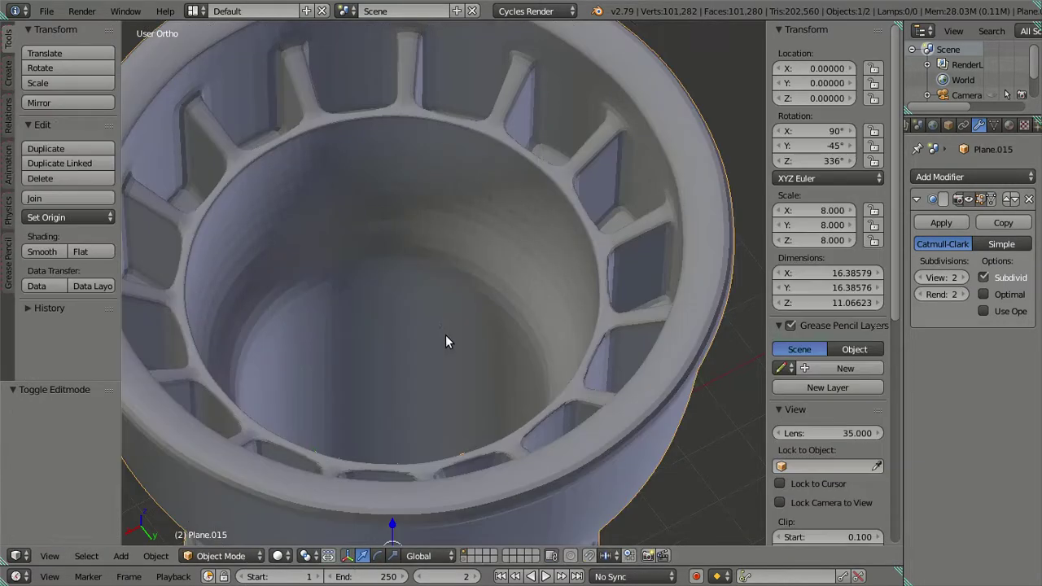
scroll(445, 334, down, 2)
scroll(430, 320, up, 1)
mouse_move(465, 369)
middle_down()
mouse_move(492, 421)
mouse_move(339, 365)
mouse_move(304, 300)
mouse_move(366, 277)
mouse_move(466, 305)
mouse_move(569, 308)
middle_up()
click(920, 281)
click(920, 281)
scroll(513, 260, down, 3)
mouse_move(513, 259)
middle_down()
mouse_move(515, 304)
mouse_move(458, 246)
mouse_move(493, 228)
middle_up()
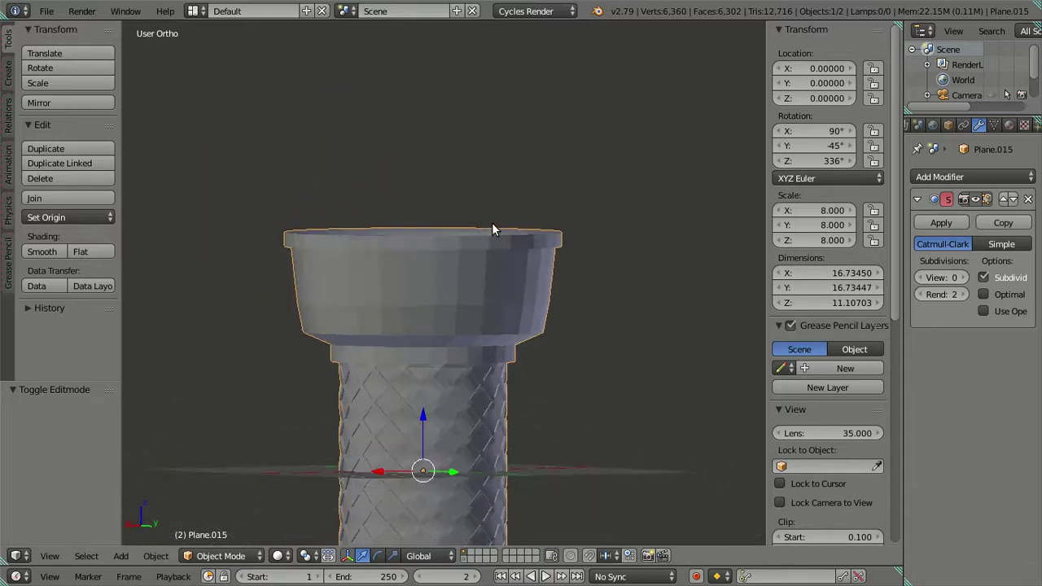
Step: Enter Edit Mode on the cup from the front view with everything deselected
key(KP_1)
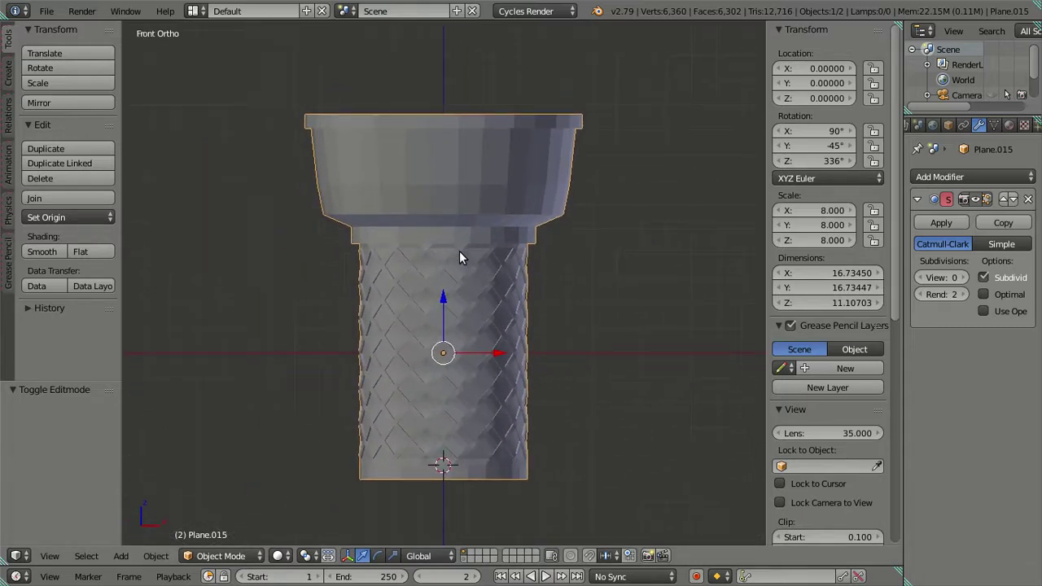
shift+middle_drag(359, 223, 384, 248)
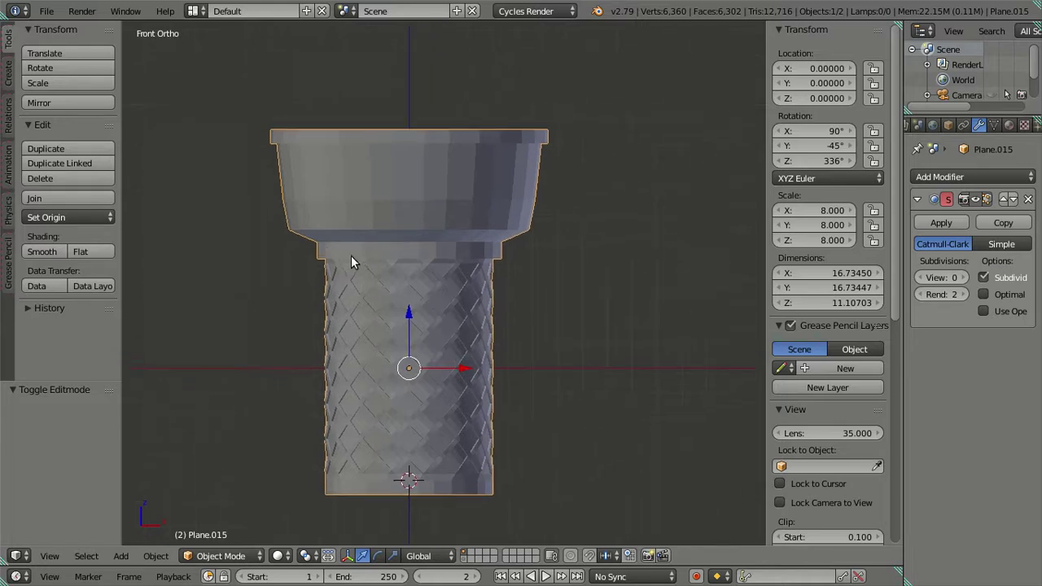
key(Tab)
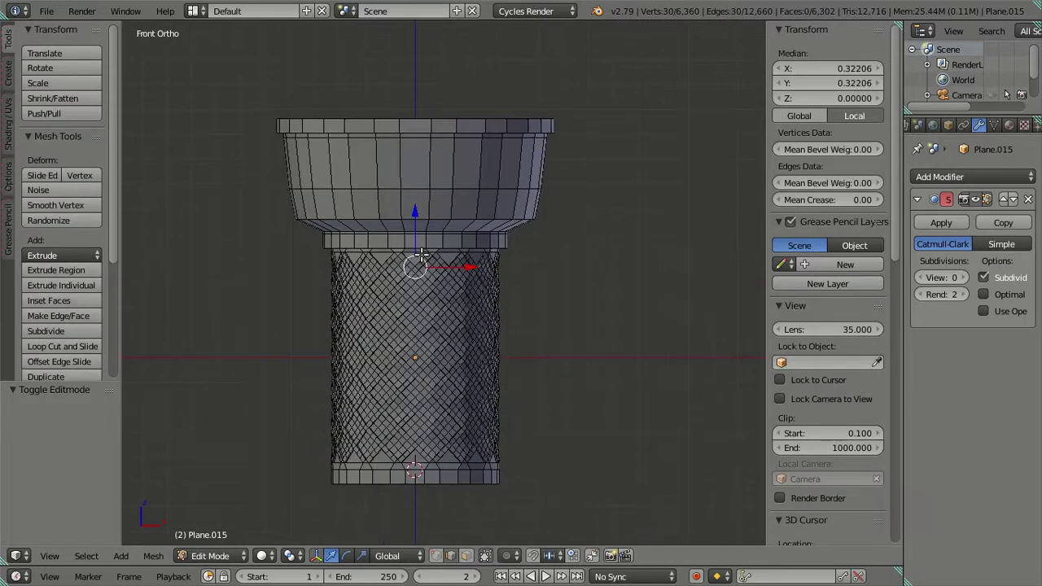
key(z)
key(a)
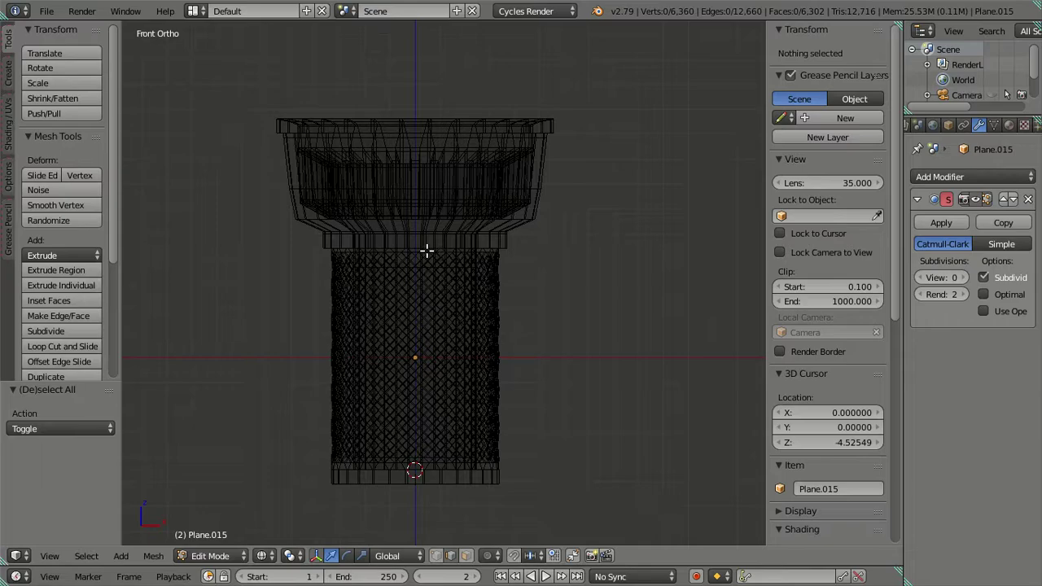
Step: Orbit and zoom in on the cup in solid shading, then switch to face select mode
scroll(396, 240, up, 2)
middle_drag(395, 239, 446, 249)
key(z)
scroll(446, 249, up, 2)
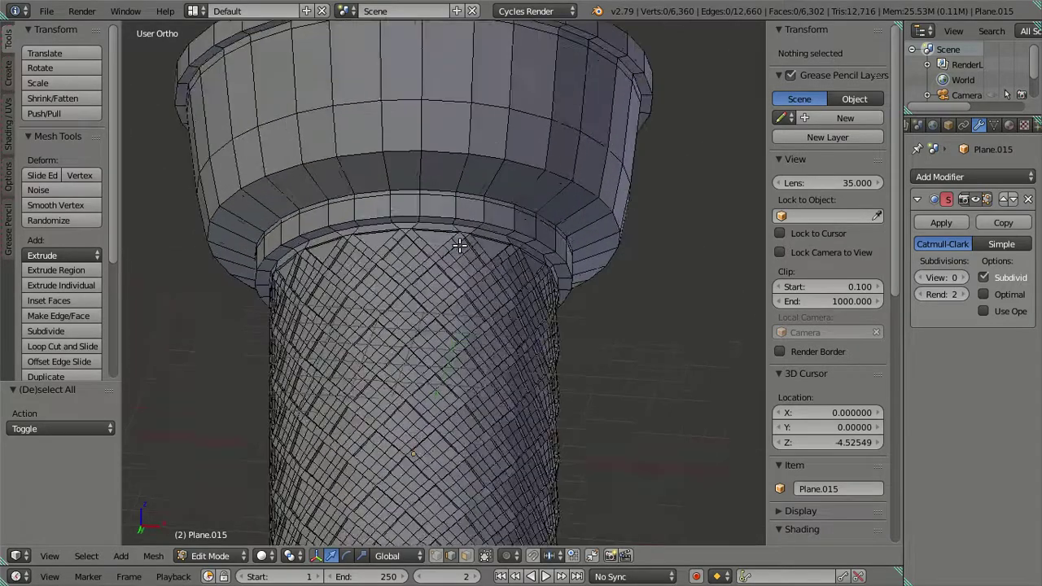
scroll(446, 249, up, 2)
scroll(458, 245, up, 2)
scroll(456, 326, up, 2)
scroll(431, 344, up, 1)
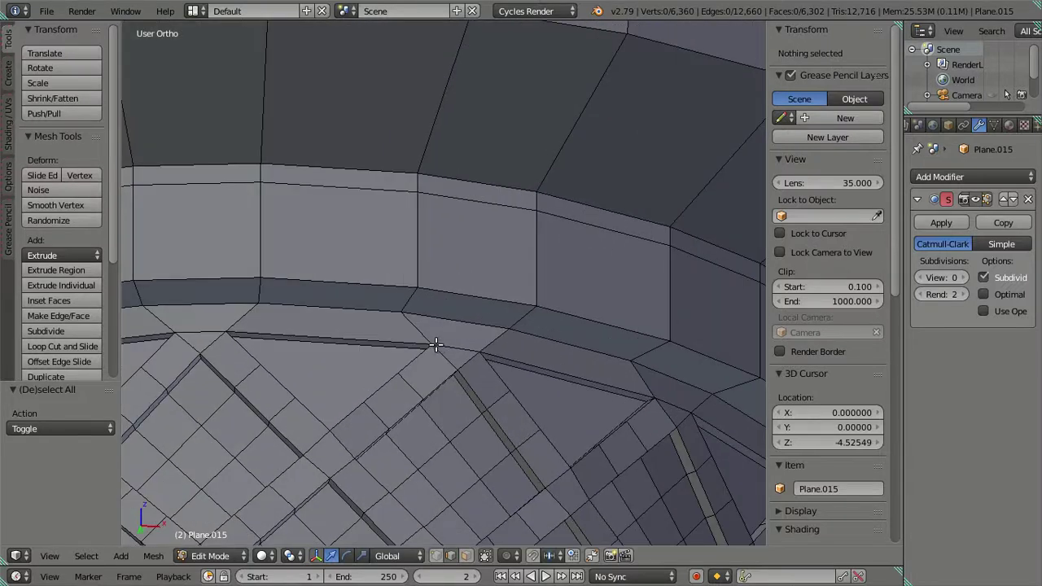
click(470, 556)
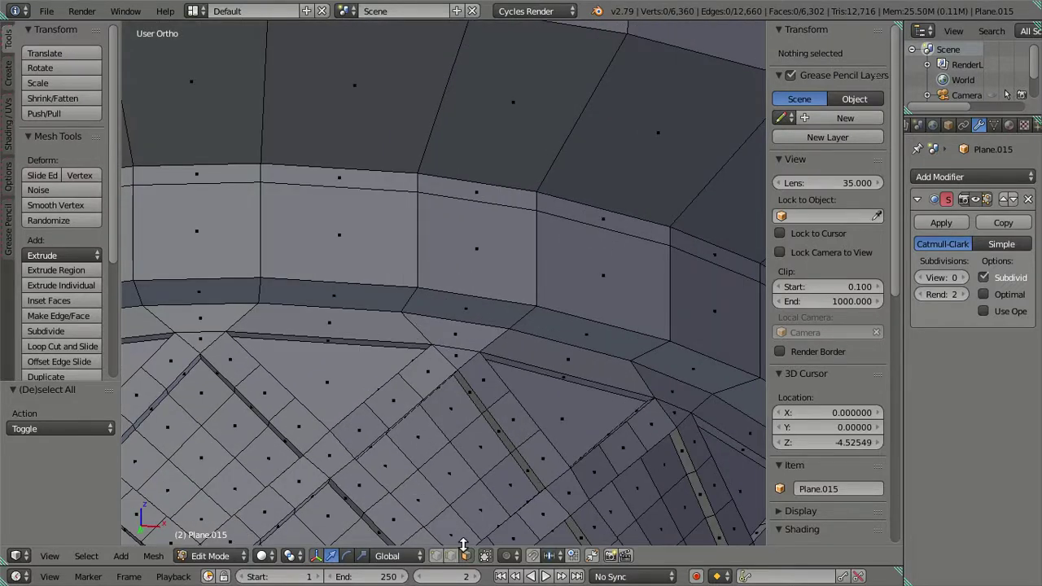
Step: Select a first set of stacked face loops starting from the base band
alt+click(416, 324)
scroll(413, 297, down, 2)
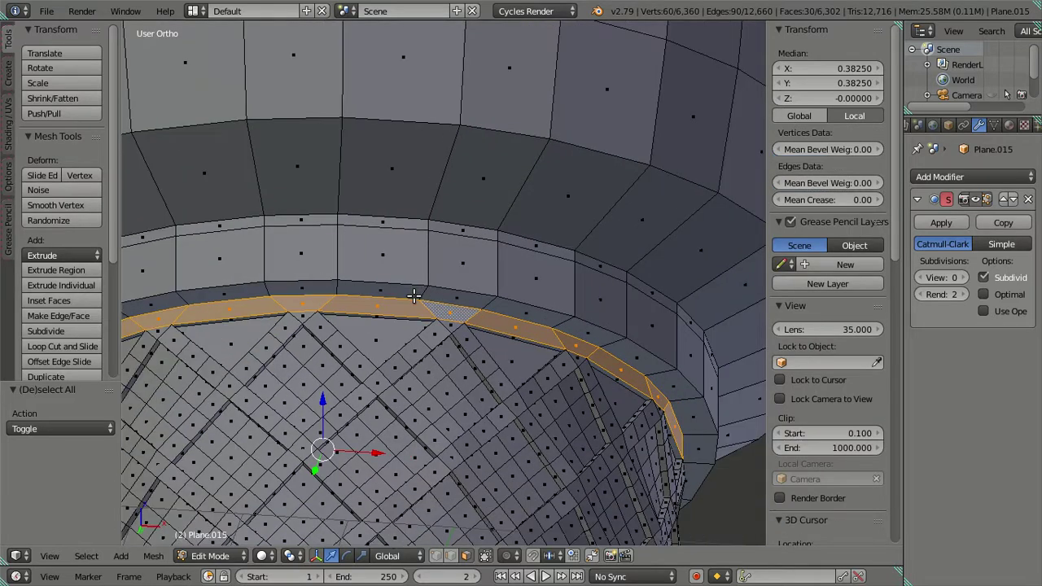
alt+shift+click(426, 290)
alt+shift+click(421, 263)
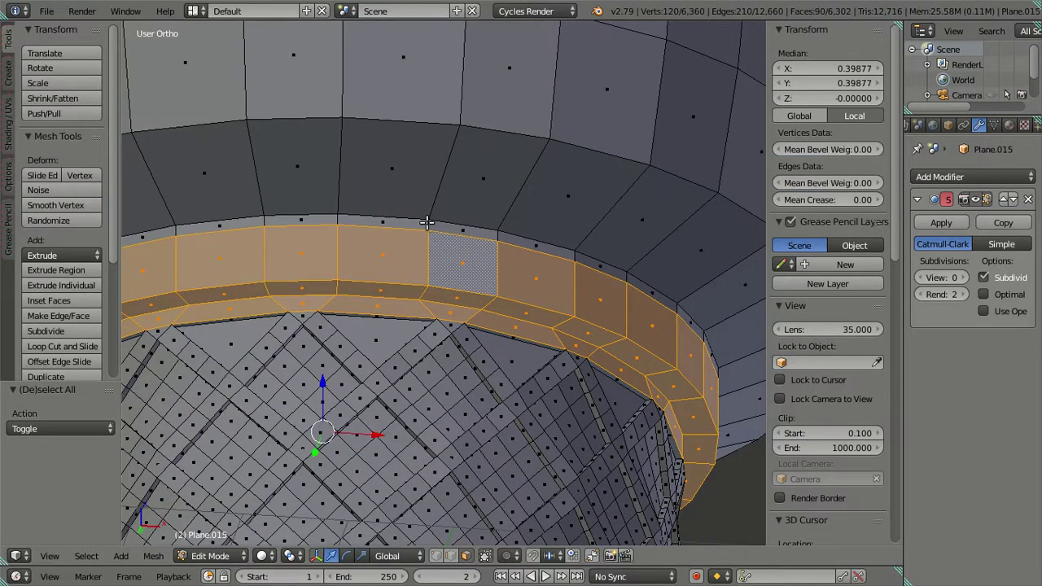
alt+shift+click(427, 228)
alt+shift+click(435, 192)
shift+scroll(433, 190, down, 1)
scroll(434, 190, down, 3)
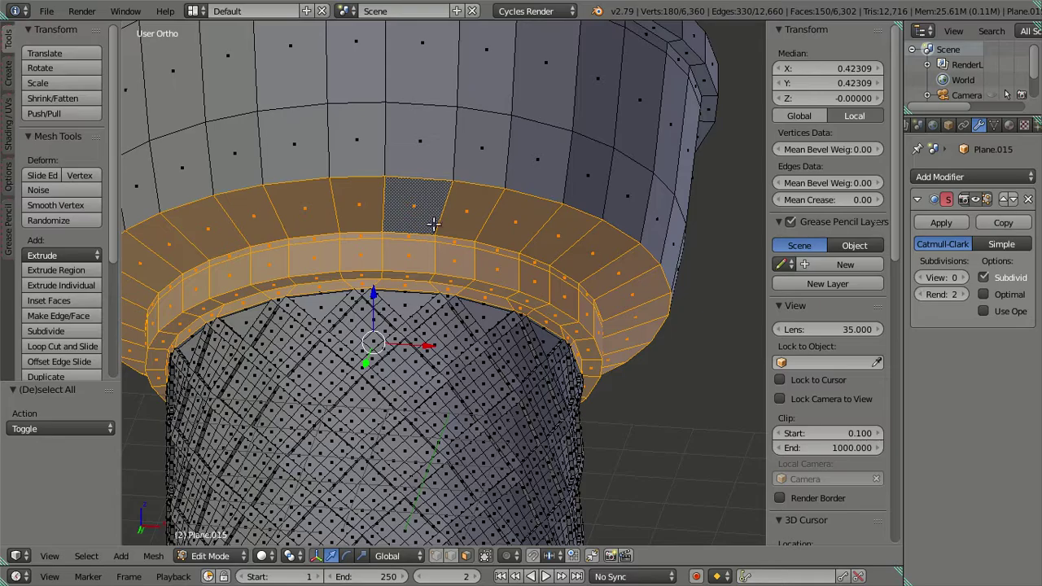
shift+scroll(433, 265, up, 1)
middle_drag(433, 272, 416, 264)
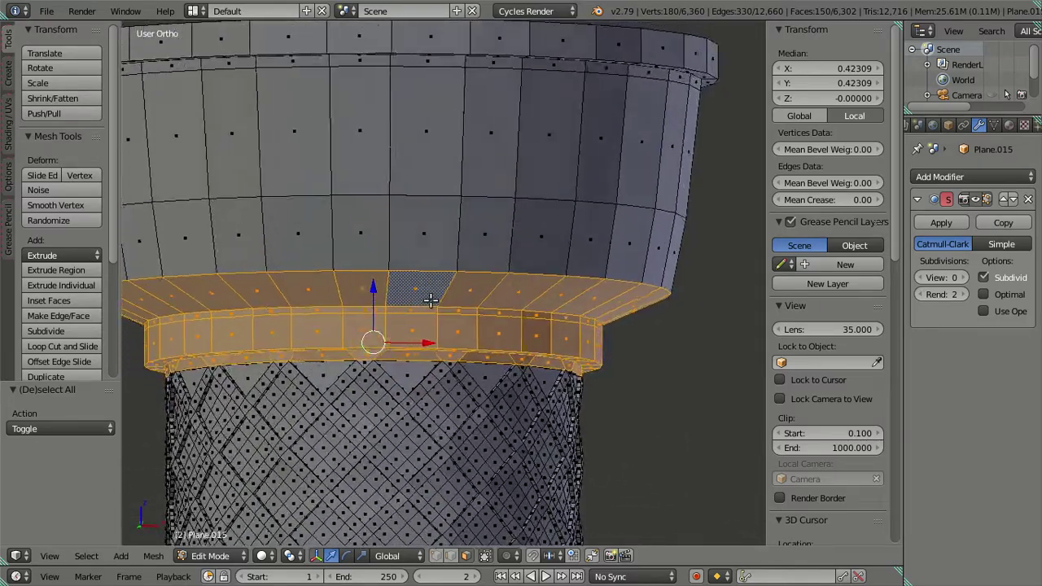
scroll(416, 265, up, 1)
scroll(416, 264, up, 3)
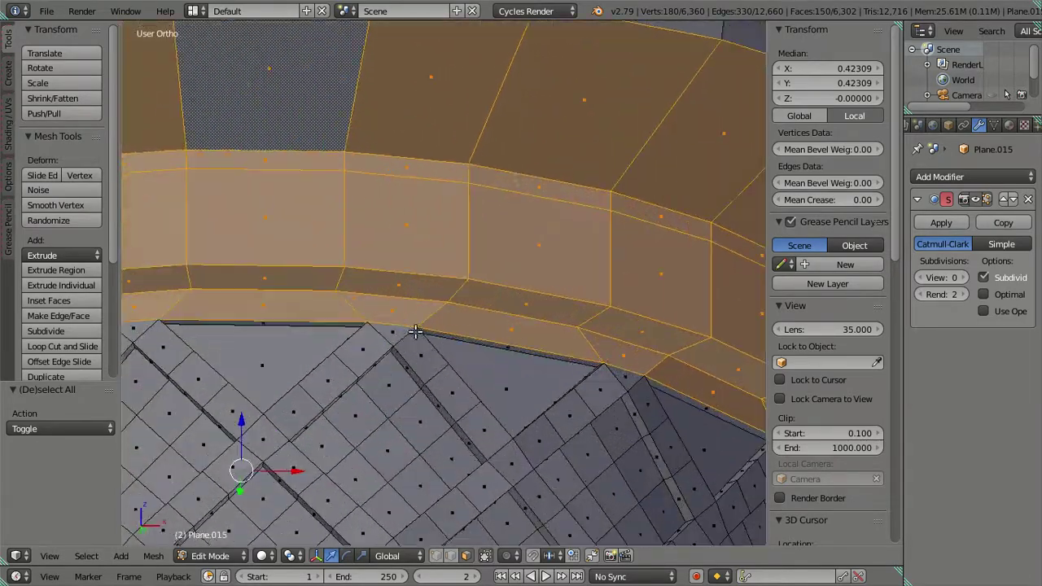
Step: Redo the selection as face loops up the rim band, ending in front view
key(a)
alt+click(340, 257)
alt+shift+click(341, 169)
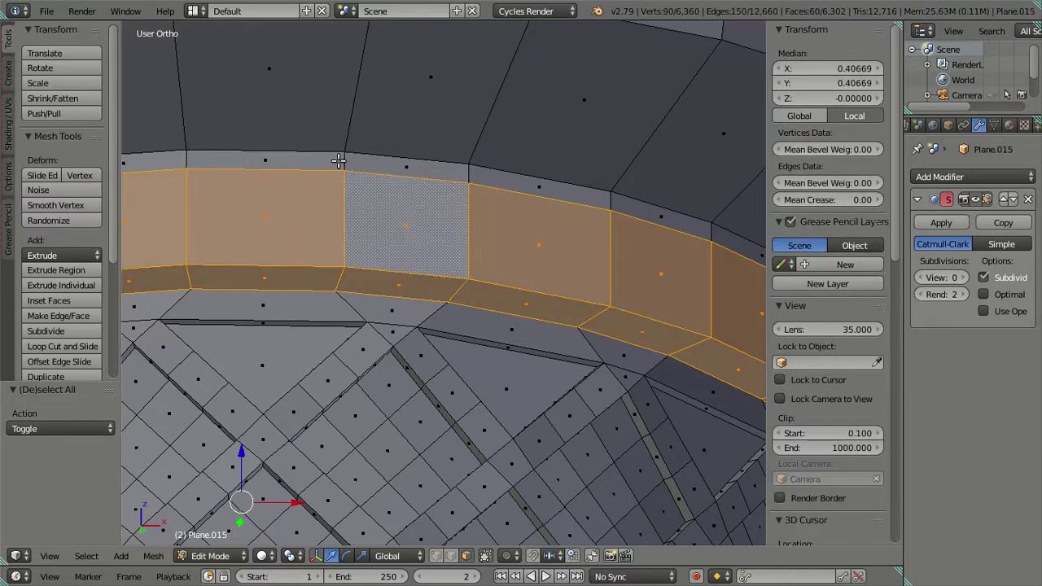
alt+shift+click(354, 121)
middle_drag(353, 121, 347, 143)
scroll(348, 143, down, 3)
alt+shift+click(424, 162)
alt+shift+click(452, 176)
middle_drag(468, 174, 469, 193)
key(KP_1)
scroll(472, 344, up, 2)
Step: Frame the cup top in front view and box-select the whole upper section
scroll(472, 345, up, 2)
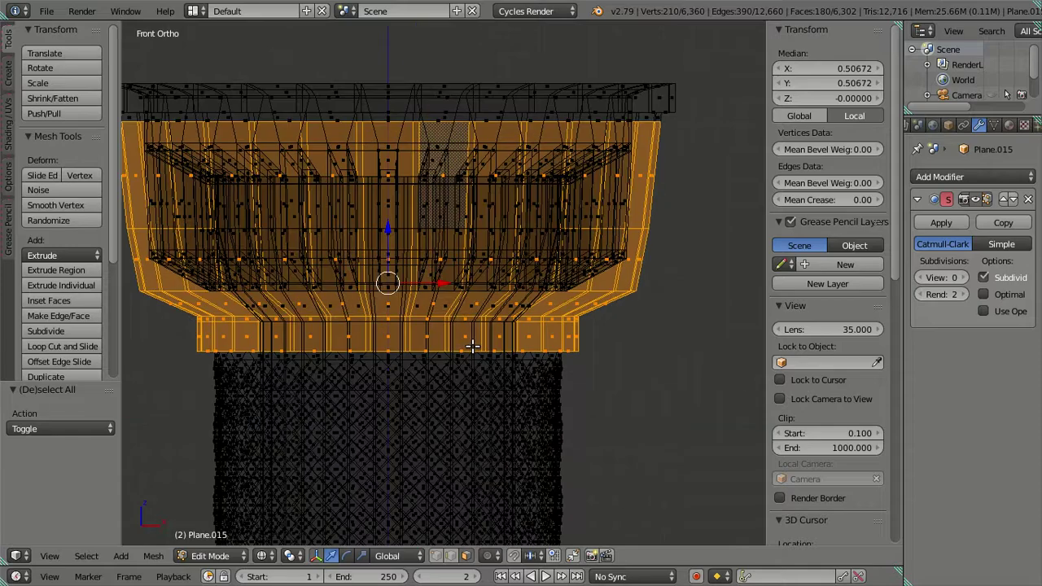
scroll(472, 350, up, 2)
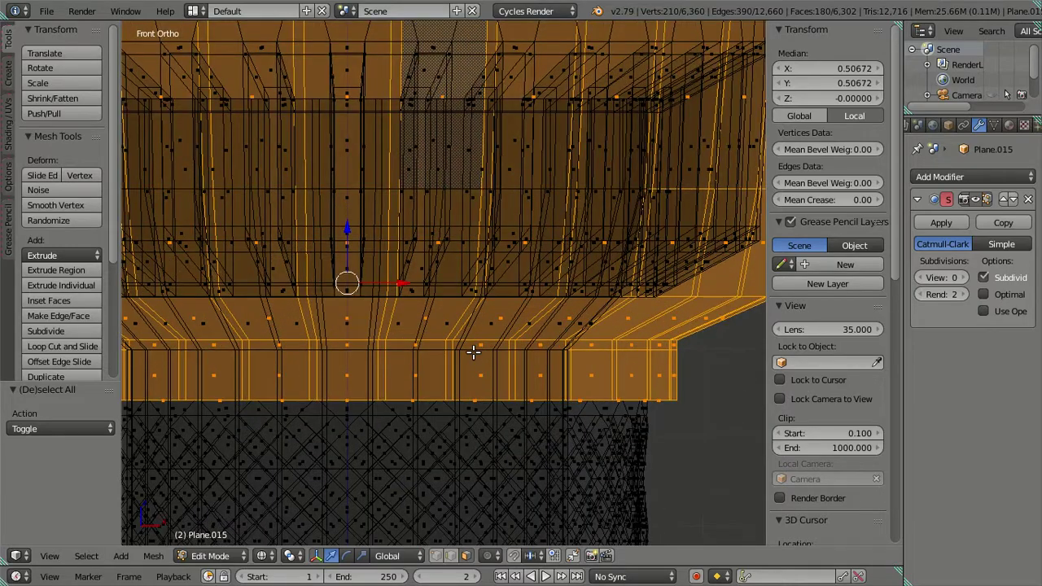
mouse_move(476, 437)
middle_down()
mouse_move(458, 356)
mouse_move(453, 388)
mouse_move(476, 399)
mouse_move(496, 437)
mouse_move(479, 374)
mouse_move(431, 330)
mouse_move(400, 330)
mouse_move(421, 332)
middle_up()
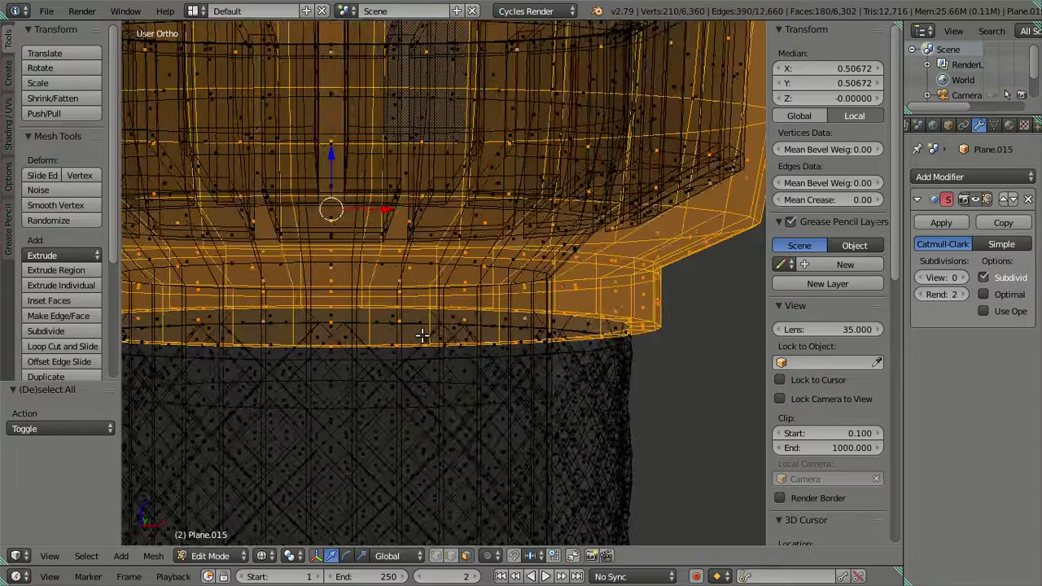
scroll(493, 328, down, 3)
middle_drag(494, 328, 533, 353)
key(KP_1)
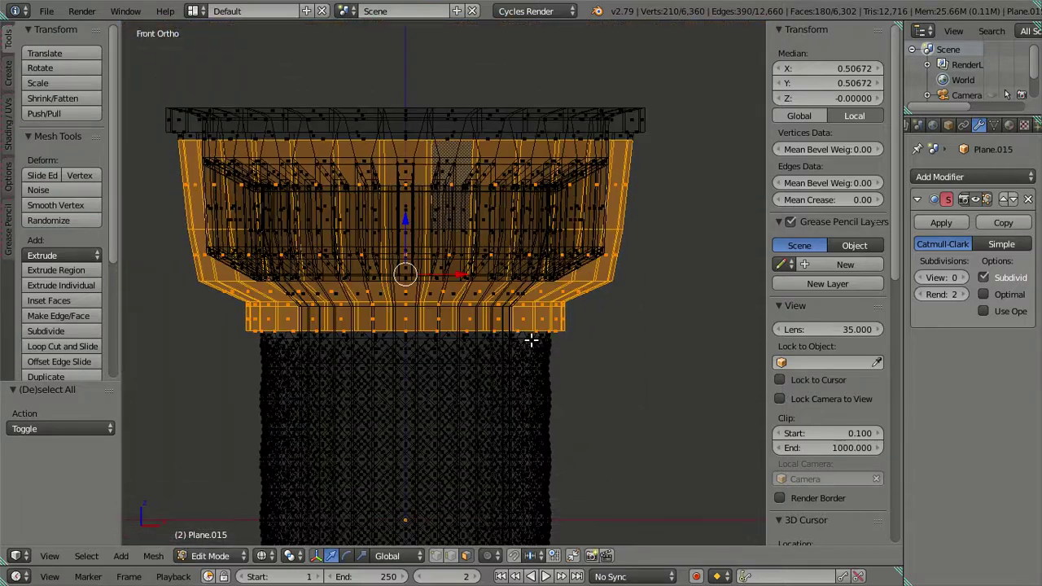
scroll(441, 507, down, 3)
shift+middle_drag(442, 388, 453, 422)
scroll(452, 422, up, 4)
scroll(364, 308, down, 1)
key(b)
drag(150, 127, 691, 379)
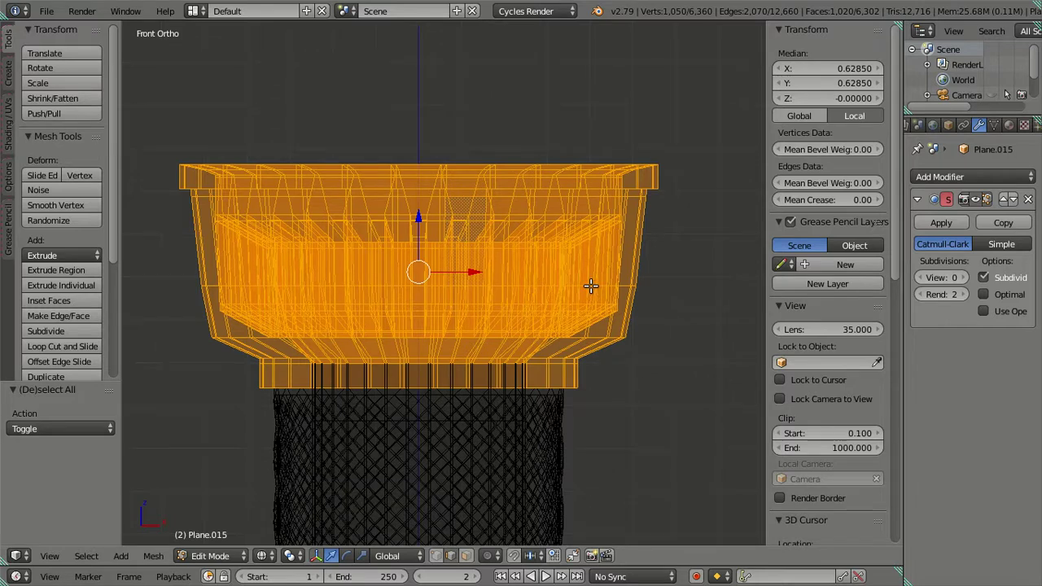
Step: Hide the N and T side panels and turn on proportional editing
scroll(595, 289, down, 3)
shift+middle_drag(589, 366, 582, 262)
scroll(582, 258, down, 1)
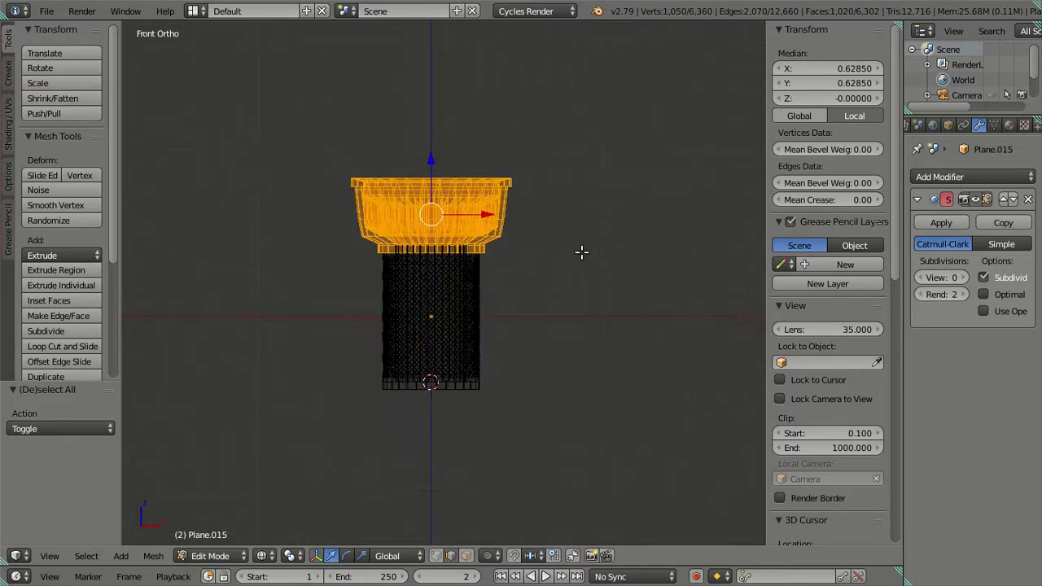
key(n)
key(t)
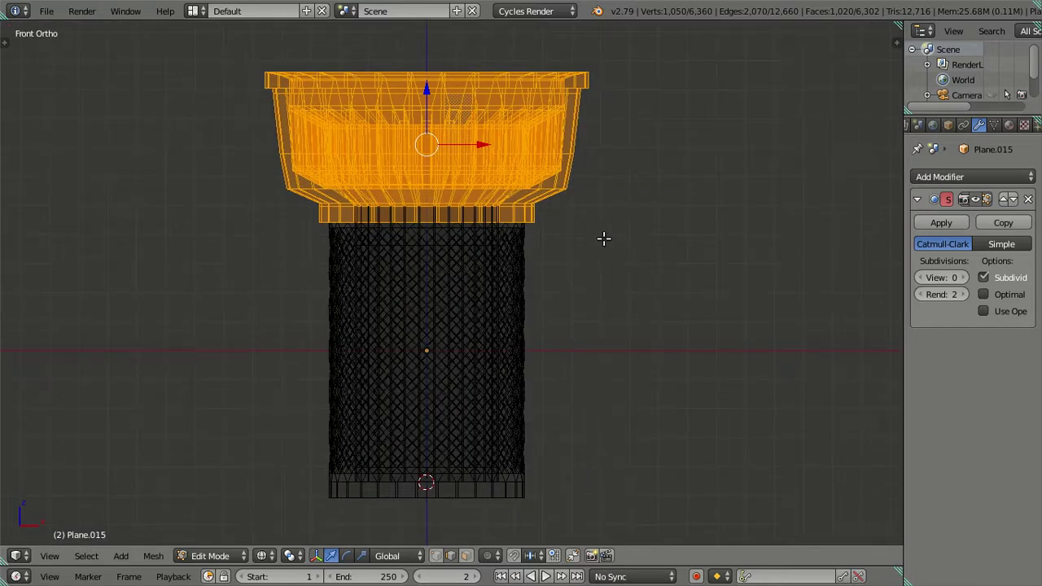
key(o)
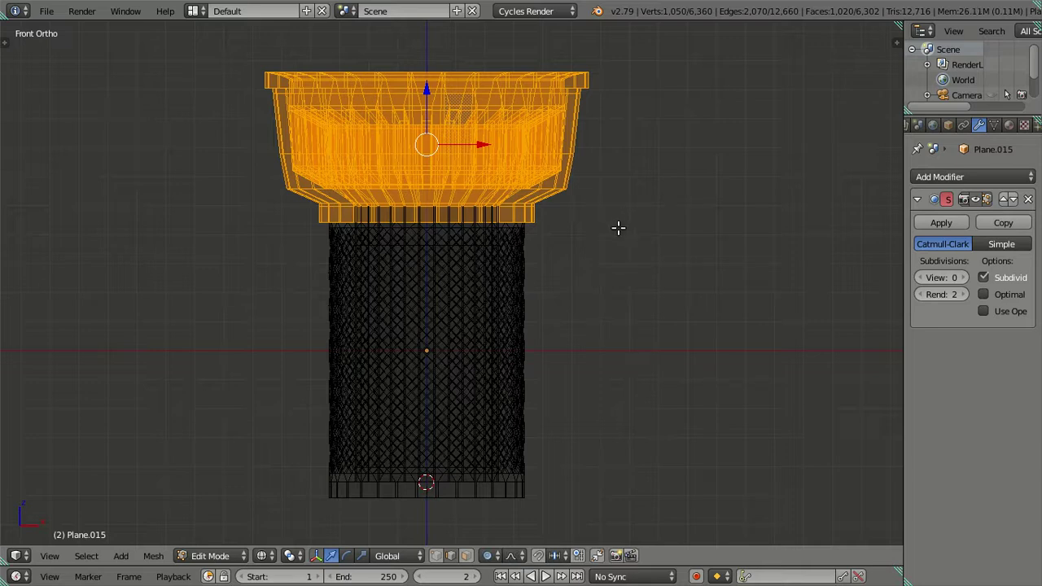
Step: Scale the upper section by 1.15, tuning the proportional falloff radius with the wheel
key(s)
scroll(617, 228, down, 9)
scroll(617, 229, down, 8)
scroll(618, 228, down, 7)
scroll(617, 228, down, 1)
scroll(618, 229, up, 1)
scroll(618, 228, up, 1)
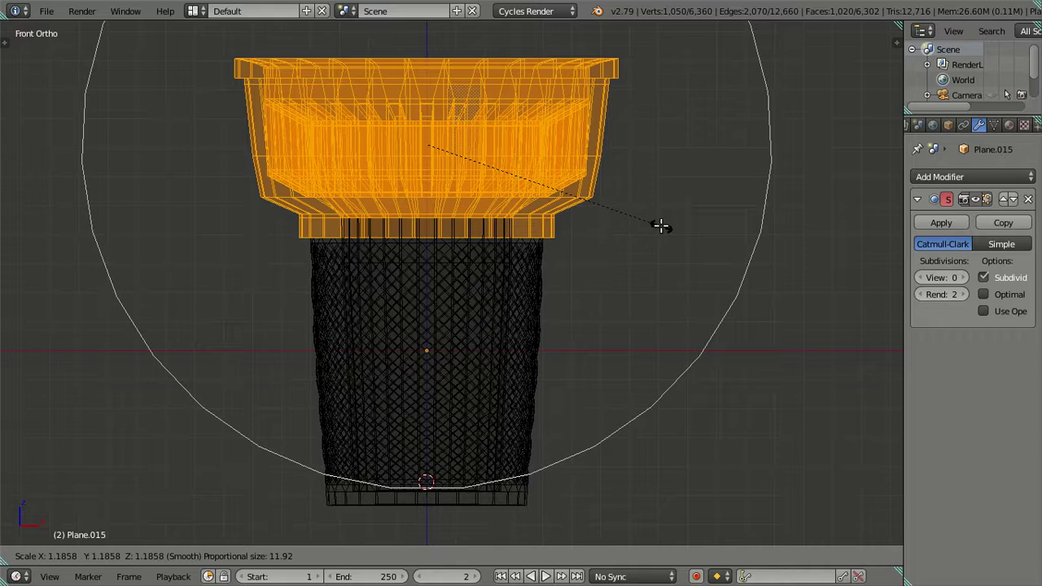
scroll(629, 220, down, 1)
scroll(629, 219, up, 1)
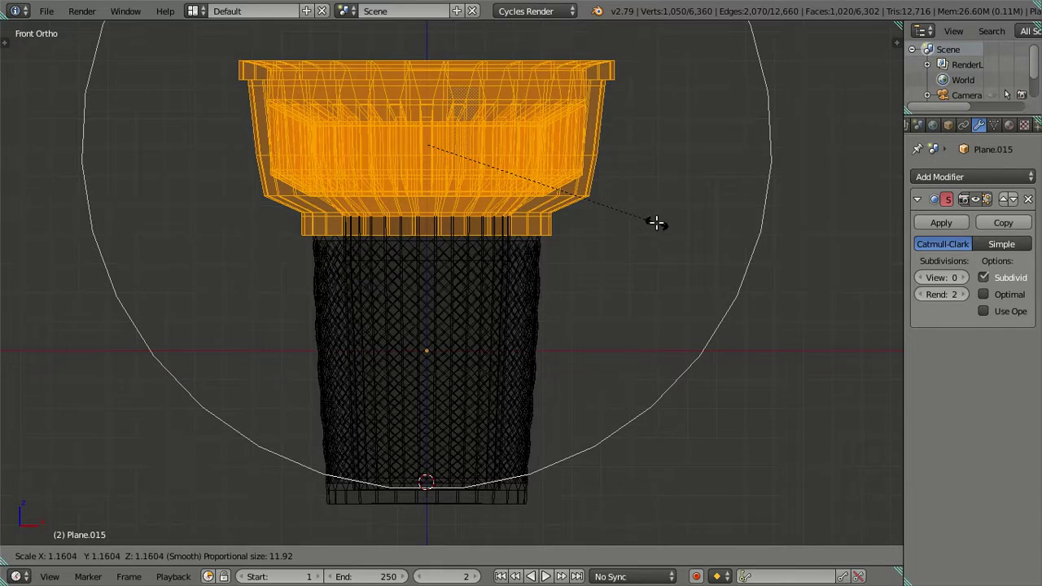
text(1.)
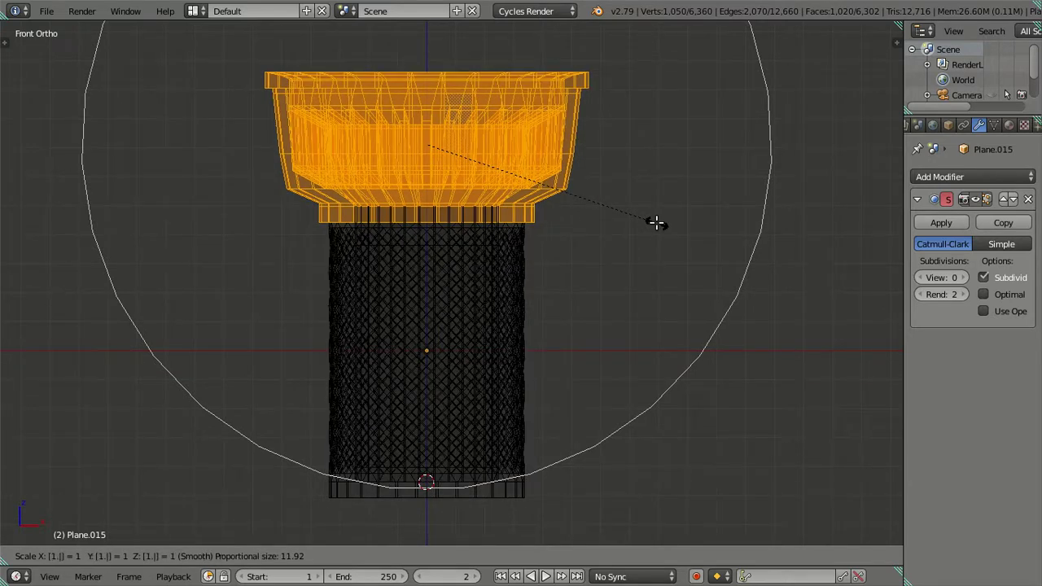
text(15)
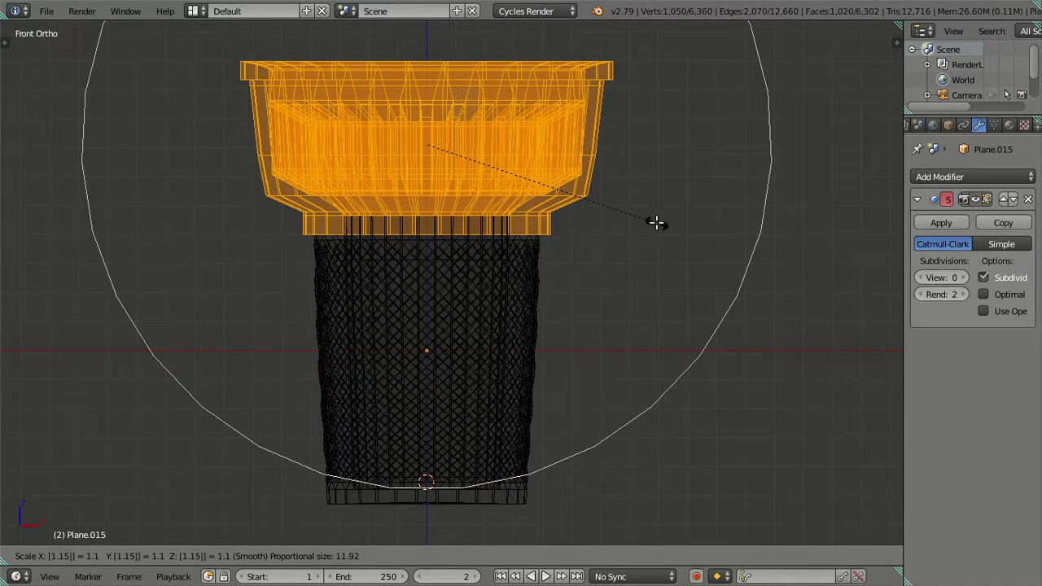
key(Return)
Step: Turn proportional editing off, deselect all, restore the tool shelf and return to Object Mode
key(z)
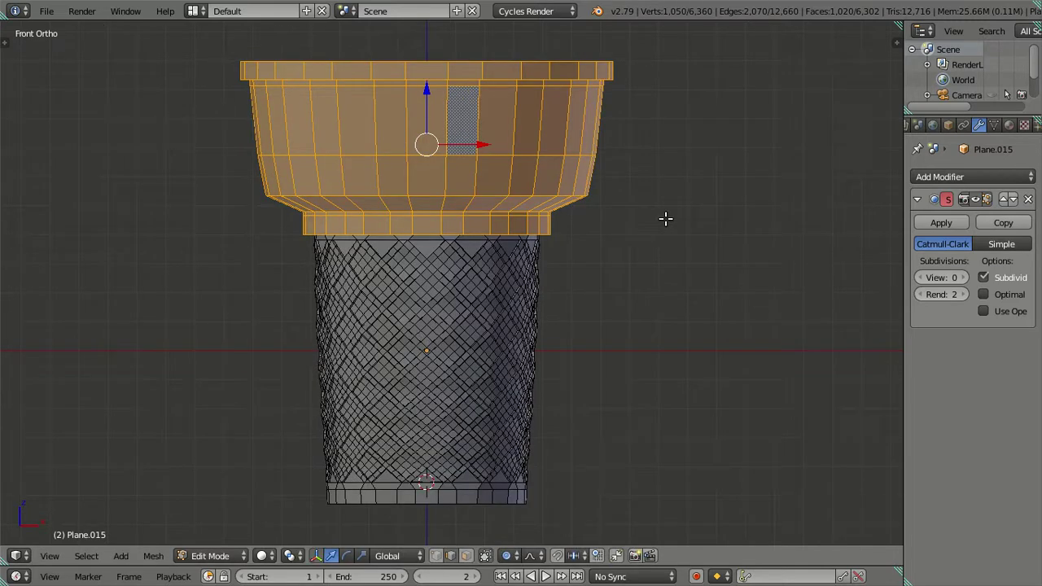
key(o)
scroll(507, 233, down, 3)
key(a)
mouse_move(496, 240)
middle_down()
mouse_move(519, 281)
mouse_move(558, 242)
mouse_move(525, 297)
middle_up()
scroll(533, 272, up, 2)
key(t)
key(Tab)
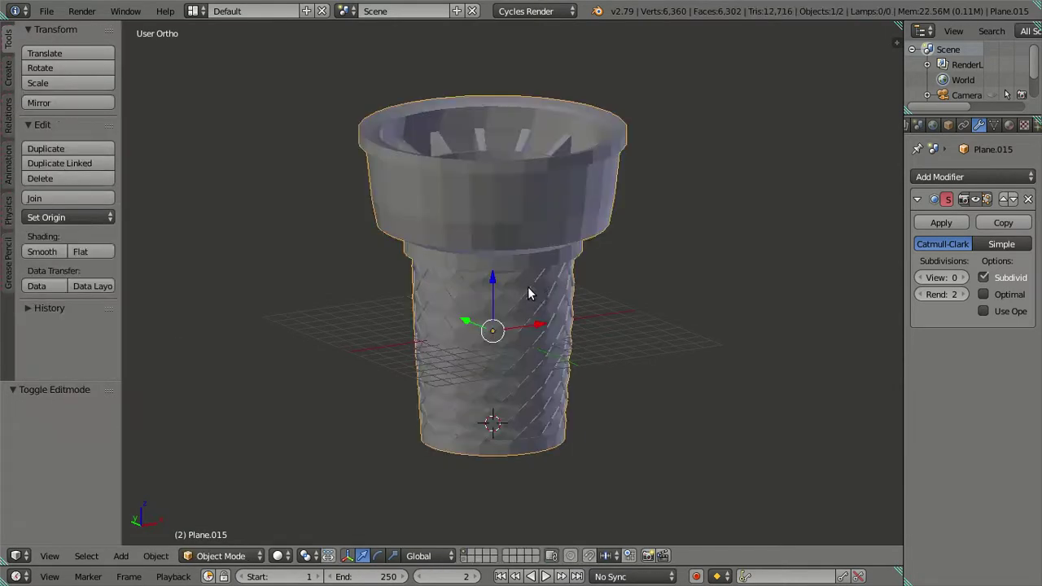
Step: Shade the cup smooth and set the Subsurf viewport subdivisions to 2
click(42, 251)
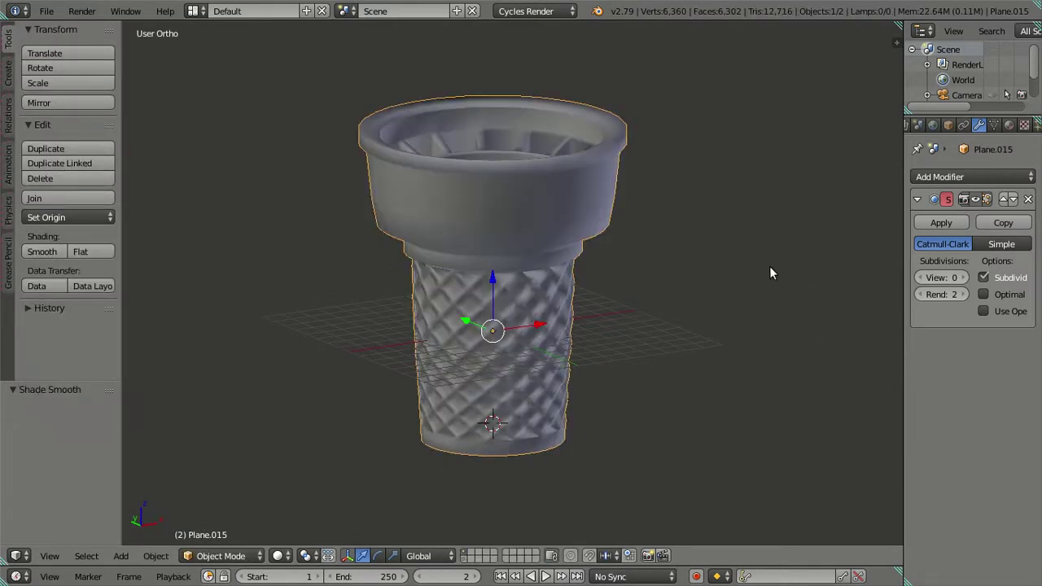
click(964, 278)
click(964, 277)
mouse_move(622, 299)
middle_down()
mouse_move(600, 241)
mouse_move(548, 222)
mouse_move(559, 326)
mouse_move(542, 381)
mouse_move(640, 243)
mouse_move(681, 253)
mouse_move(598, 257)
mouse_move(475, 300)
mouse_move(490, 338)
mouse_move(479, 215)
middle_up()
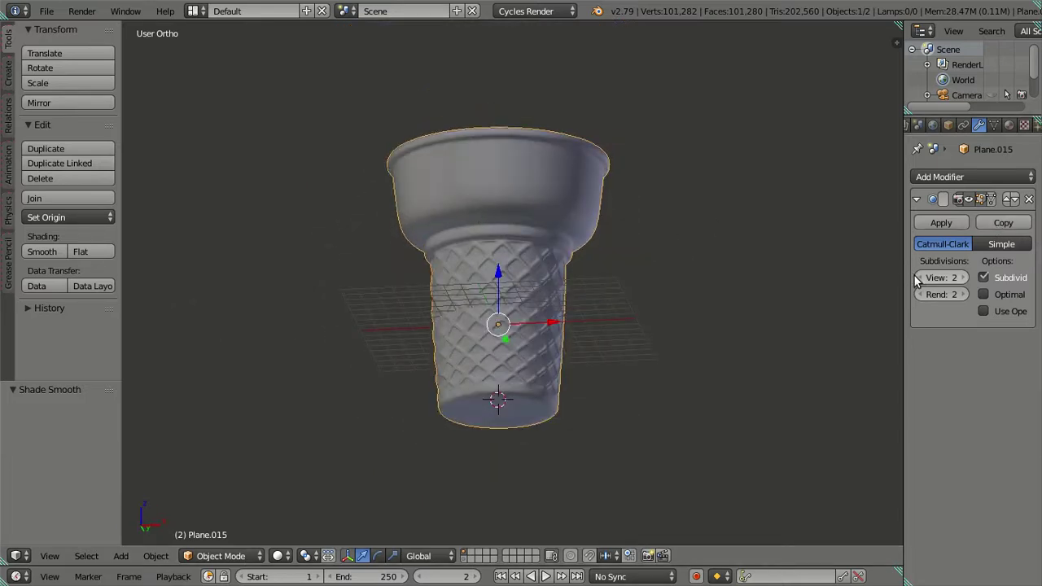
key(KP_1)
scroll(634, 353, up, 3)
mouse_move(592, 364)
shift+middle_down()
mouse_move(532, 249)
mouse_move(698, 260)
shift+middle_up()
scroll(532, 248, up, 3)
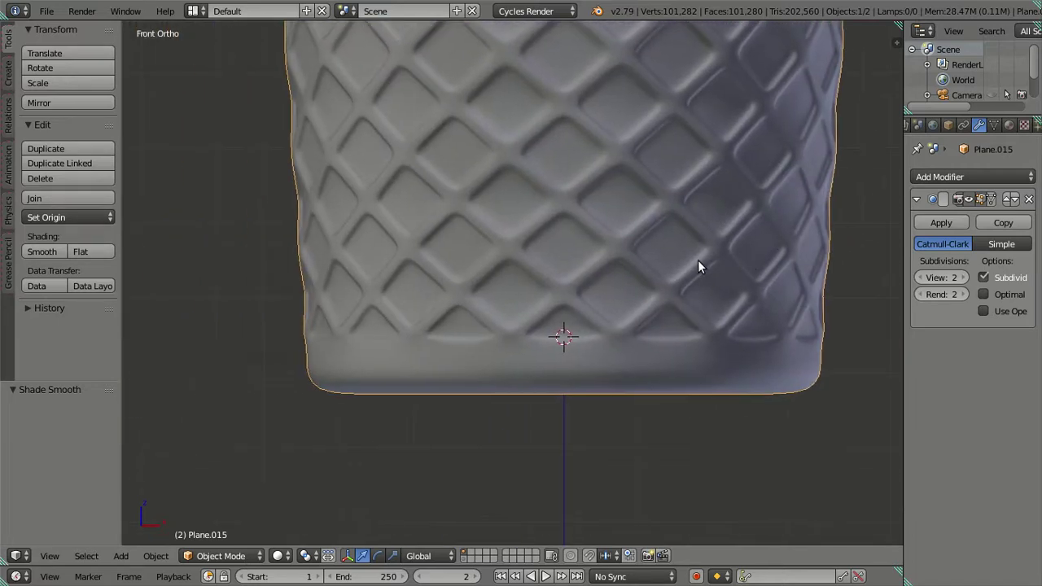
Step: Reset the Subsurf viewport subdivisions to 0 and shade the cup flat
click(920, 278)
click(920, 278)
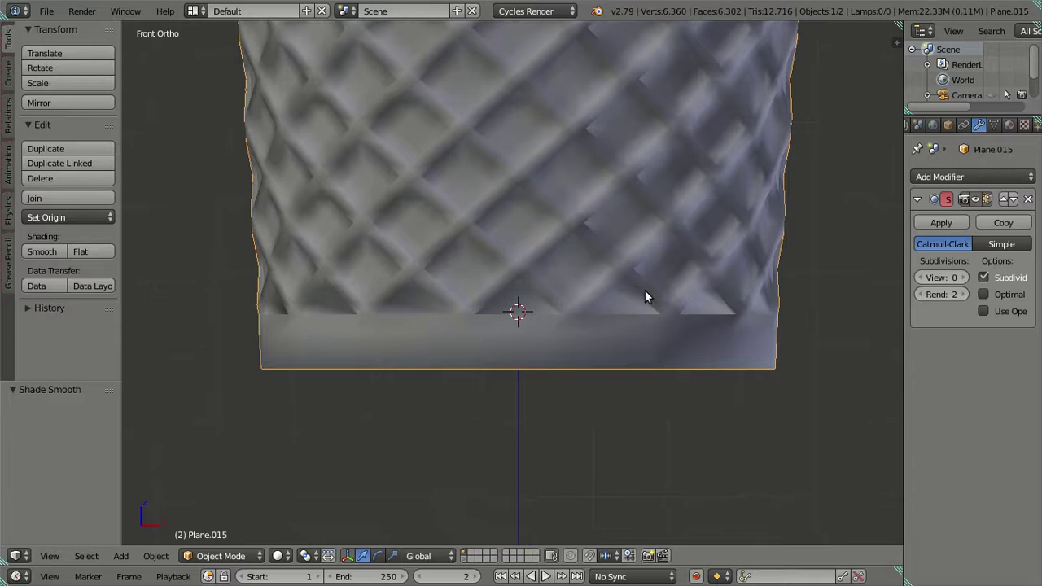
key(z)
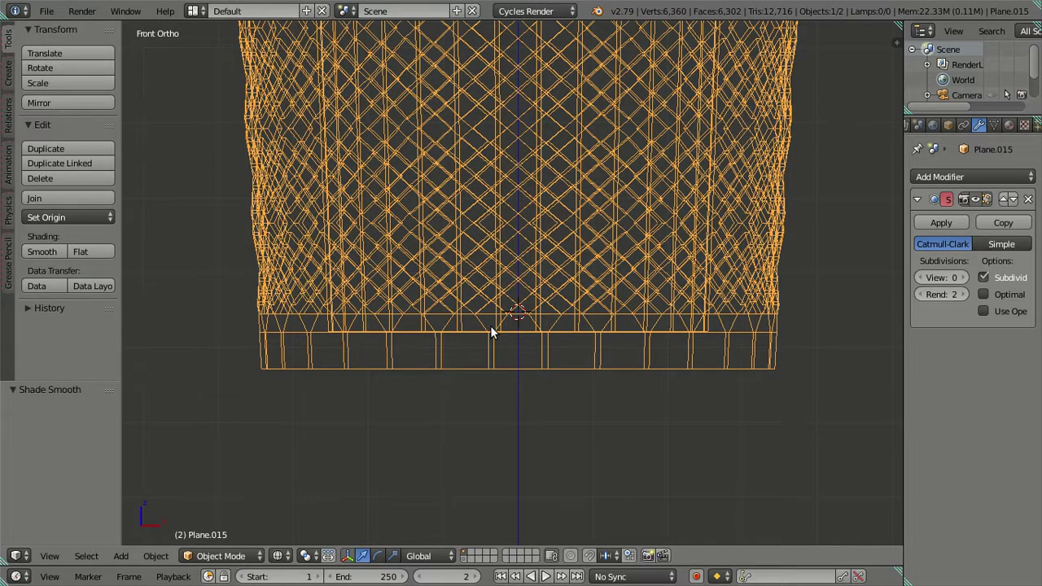
key(z)
click(90, 252)
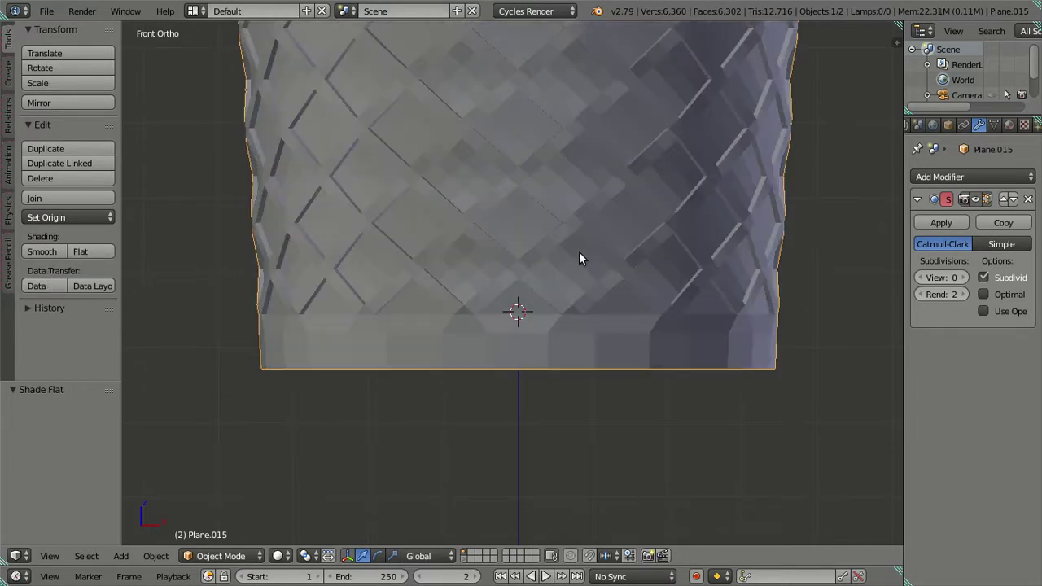
scroll(535, 290, up, 1)
Step: Enter Edit Mode and orbit in wireframe to inspect the inner ring from above
key(Tab)
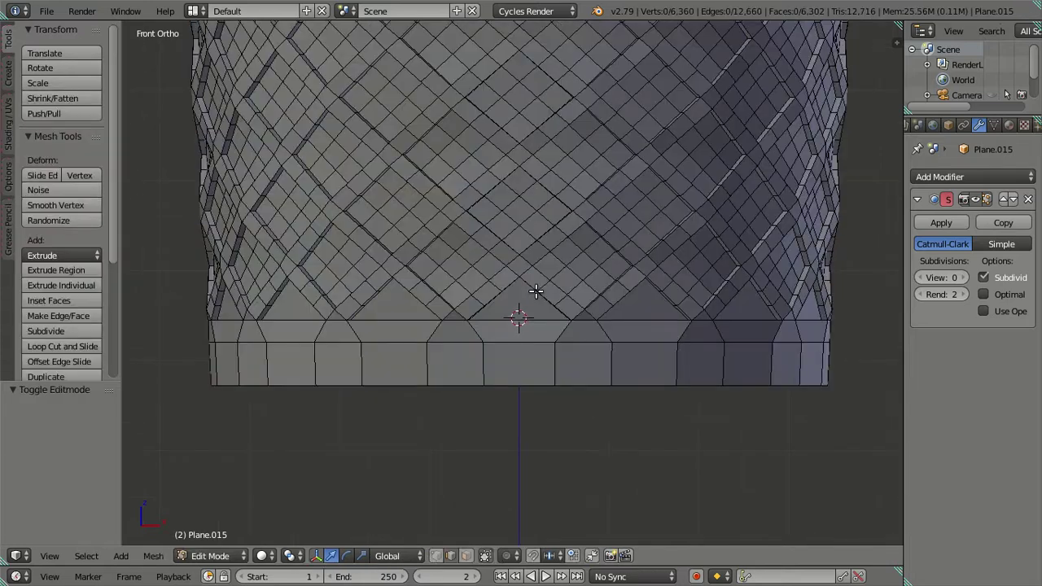
key(z)
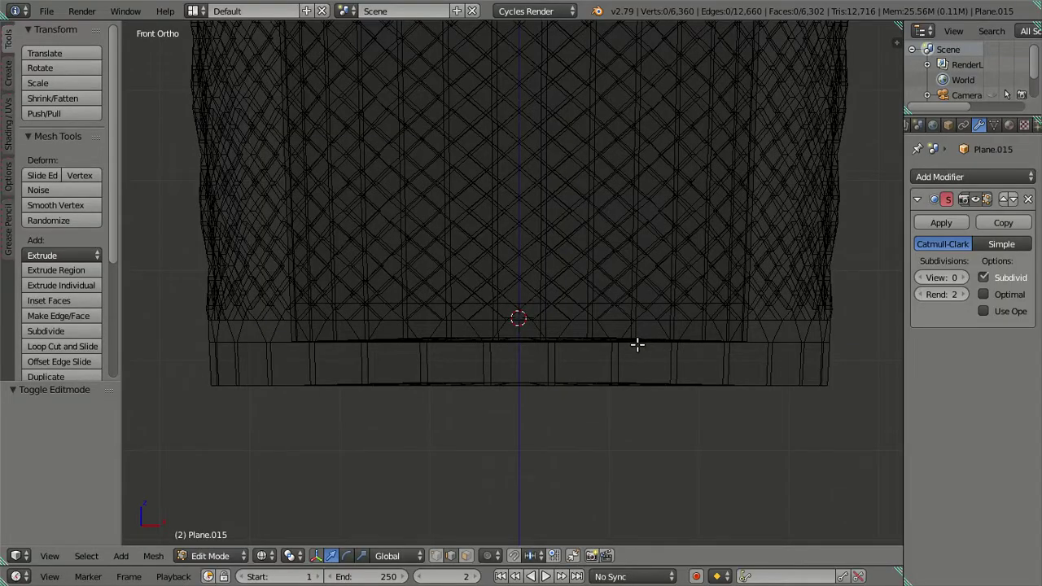
scroll(637, 345, up, 1)
mouse_move(643, 356)
middle_down()
mouse_move(656, 366)
mouse_move(669, 436)
mouse_move(642, 372)
mouse_move(632, 374)
mouse_move(648, 393)
mouse_move(654, 516)
middle_up()
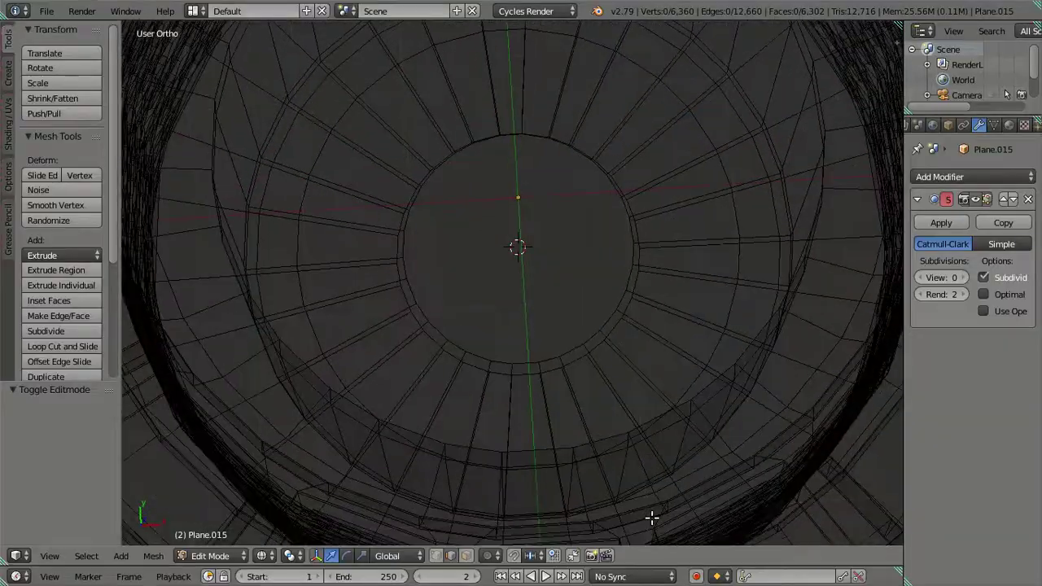
key(z)
mouse_move(604, 379)
middle_down()
mouse_move(653, 372)
mouse_move(675, 225)
middle_up()
Step: Select two edge loops at the cup's base band and view them front-on in wireframe
key(a)
key(a)
right_click(554, 192)
alt+shift+right_click(649, 77)
middle_drag(649, 76, 645, 211)
key(KP_1)
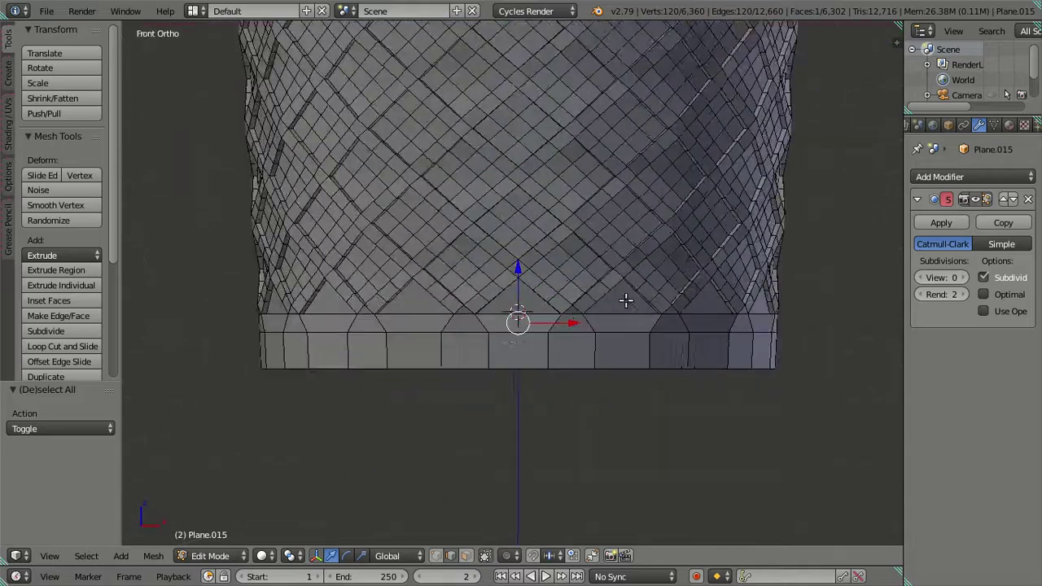
key(z)
Step: Raise the two base loops about 0.26 units, then deselect and return to solid shading
drag(529, 302, 541, 262)
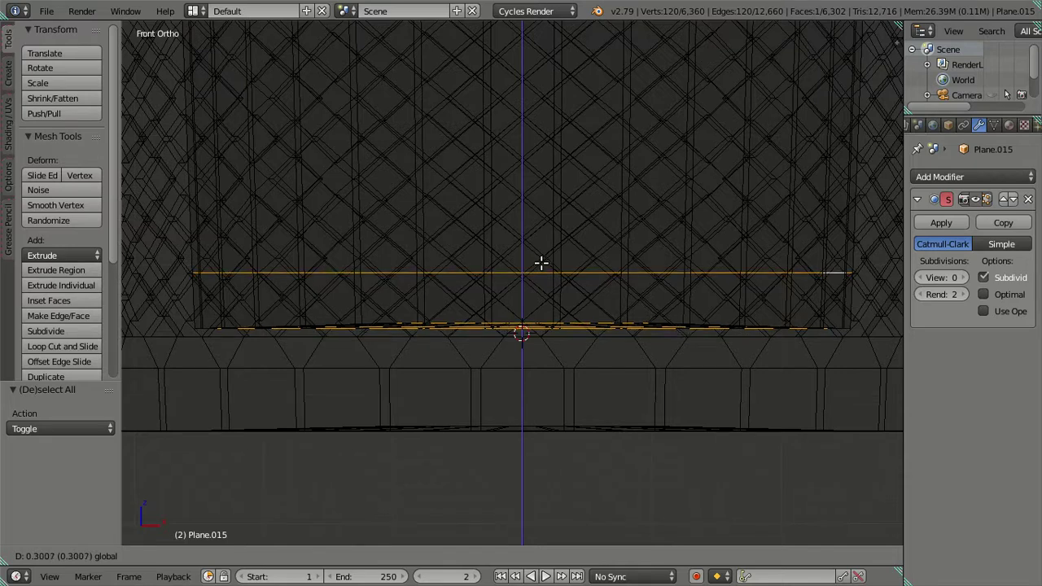
drag(541, 262, 550, 268)
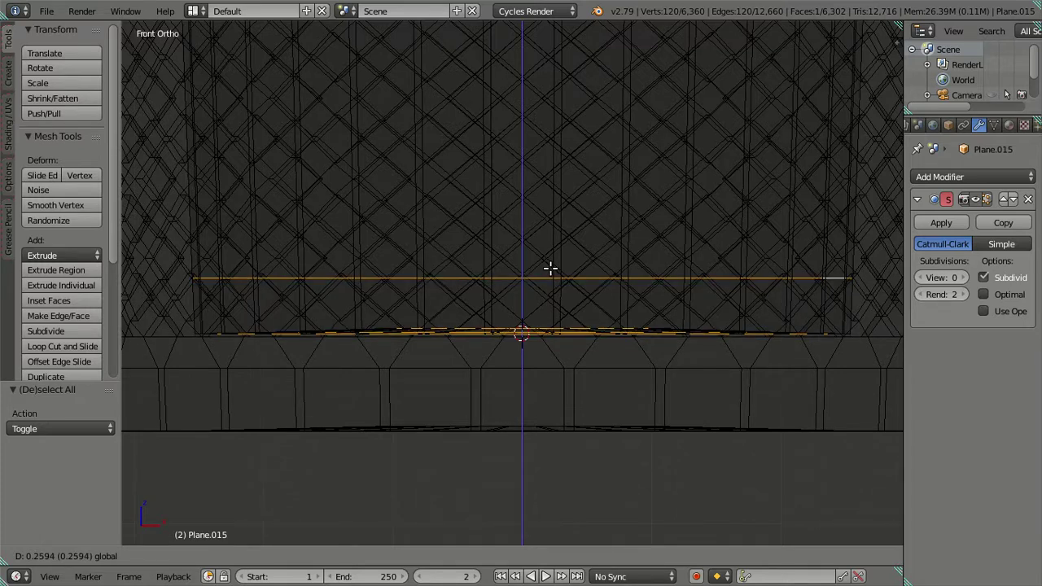
click(550, 268)
key(a)
scroll(500, 277, down, 2)
scroll(494, 334, up, 1)
middle_drag(496, 344, 521, 361)
key(z)
scroll(602, 397, up, 3)
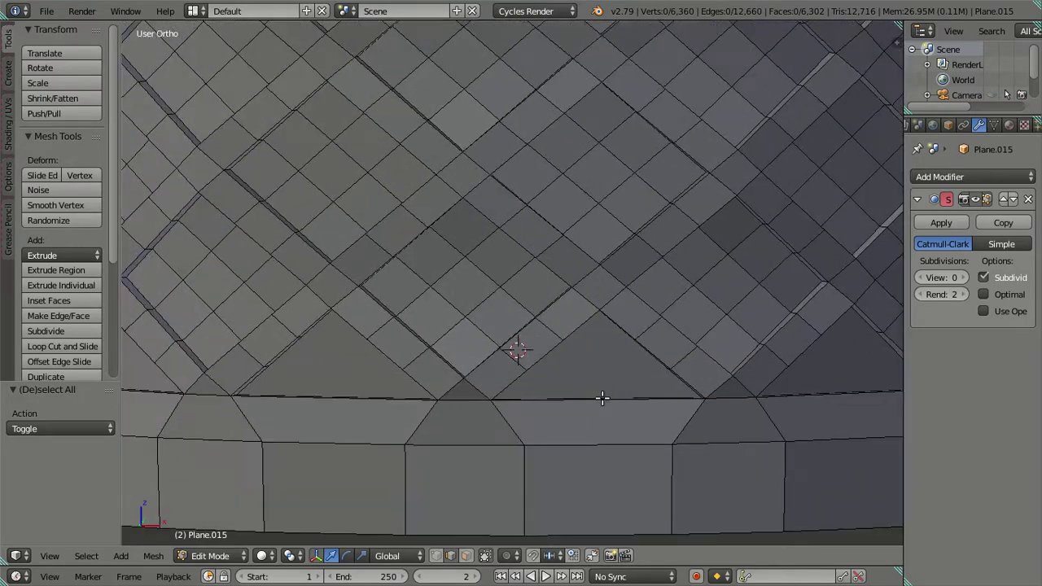
scroll(602, 397, down, 2)
scroll(504, 249, up, 2)
scroll(437, 286, up, 4)
right_click(286, 255)
key(a)
right_click(457, 261)
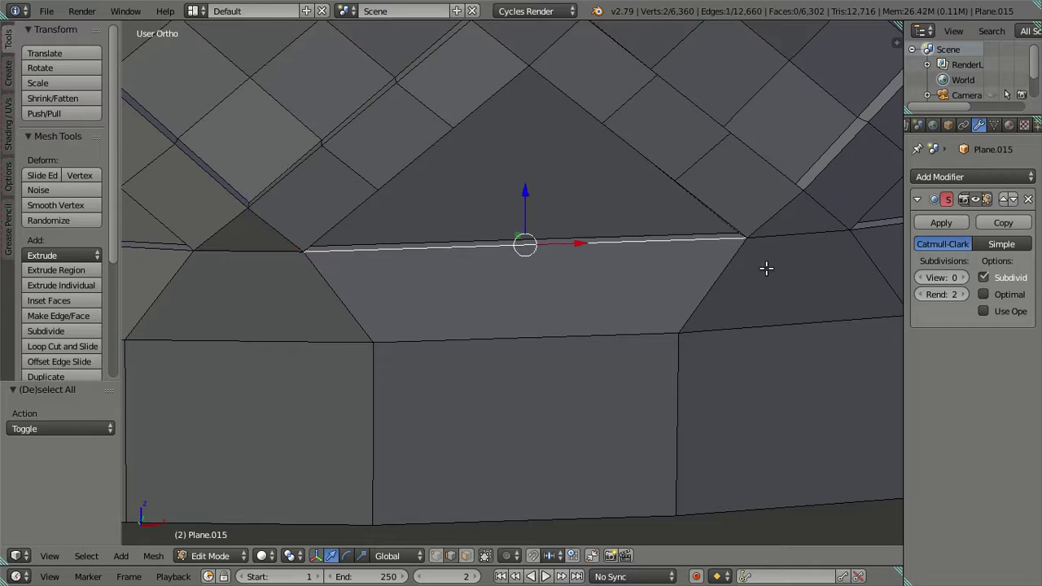
scroll(765, 257, down, 2)
right_click(698, 248)
key(g)
key(z)
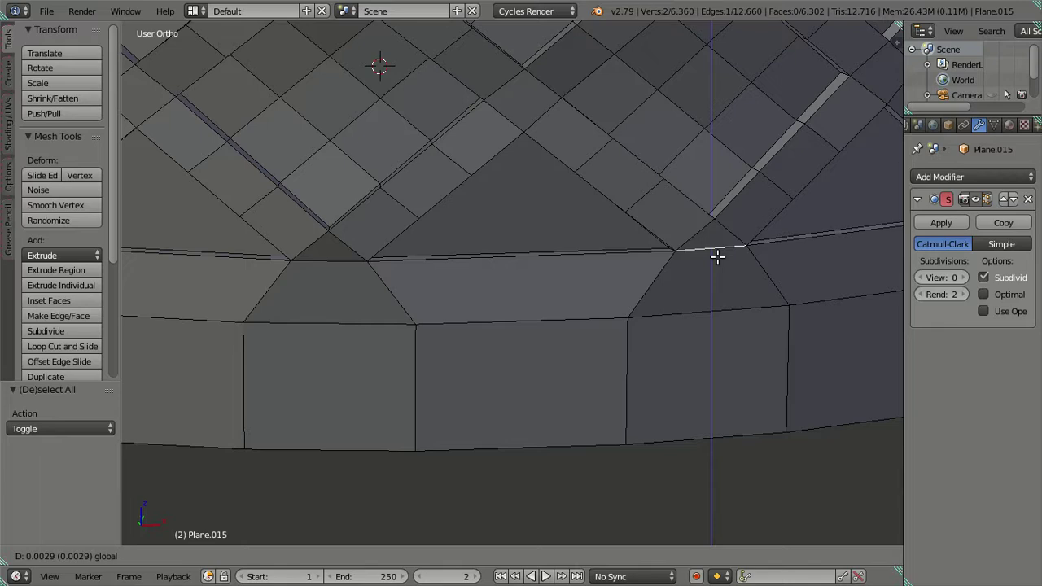
right_click(721, 176)
key(a)
click(466, 555)
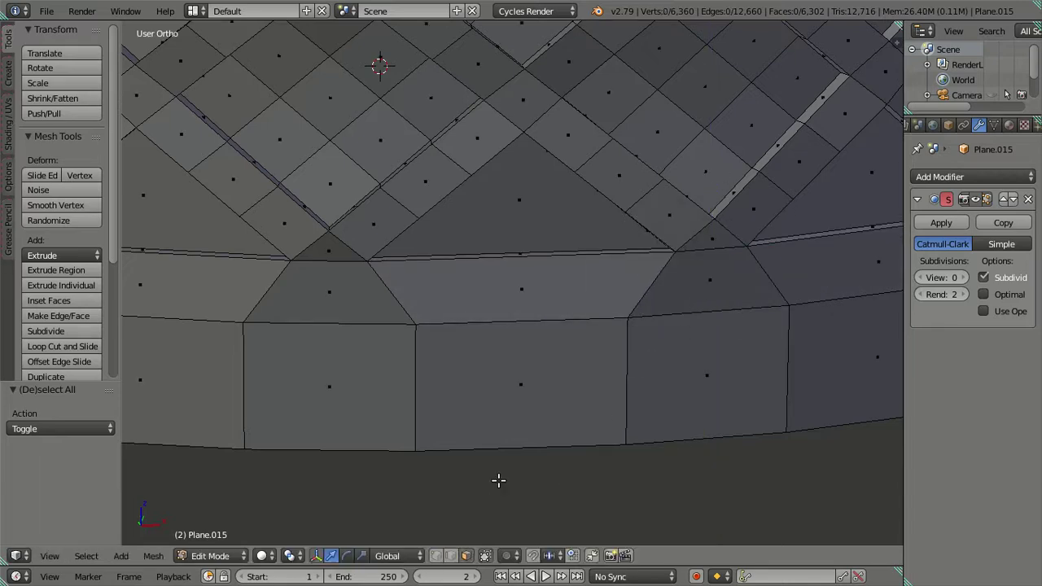
alt+right_click(632, 310)
scroll(614, 323, down, 3)
scroll(618, 340, down, 3)
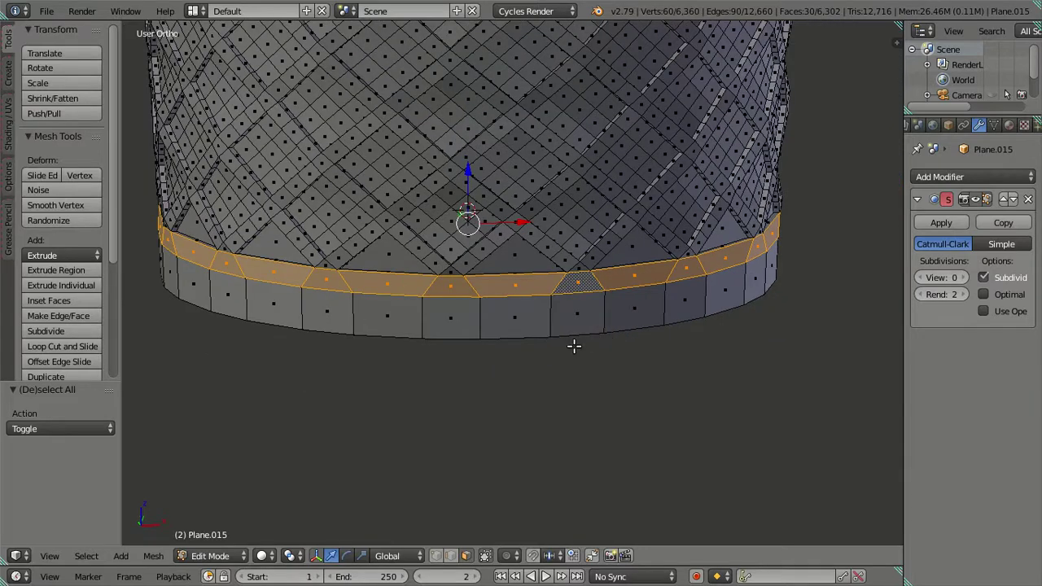
scroll(567, 331, up, 3)
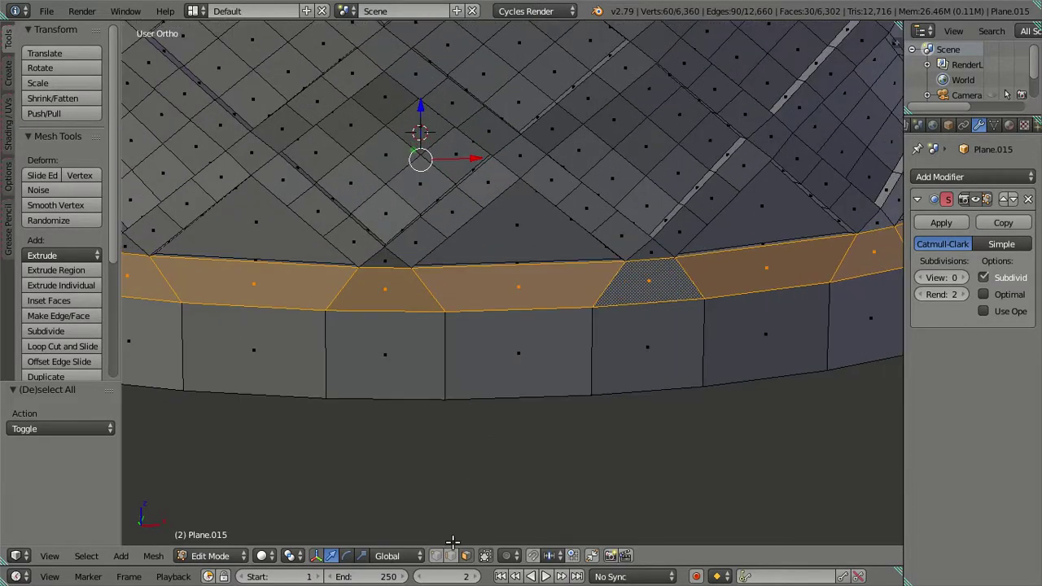
scroll(642, 305, up, 2)
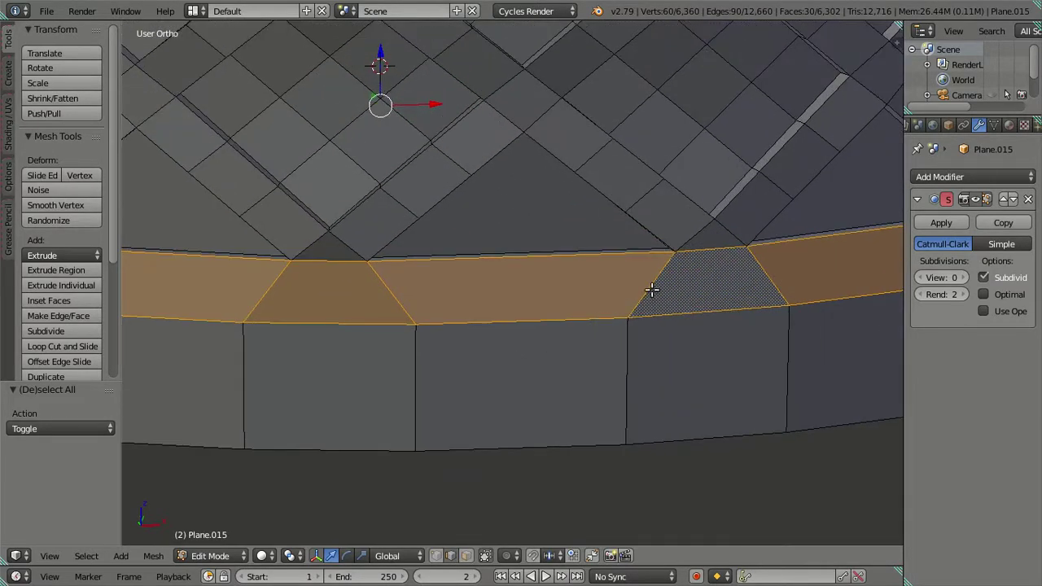
alt+click(595, 316)
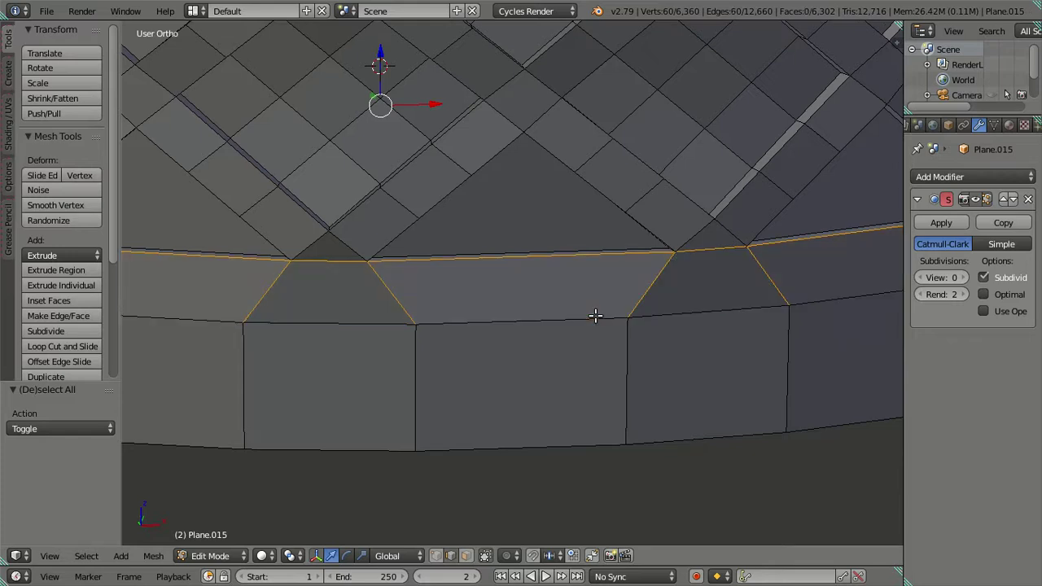
alt+click(643, 287)
scroll(590, 311, down, 1)
scroll(614, 323, down, 1)
scroll(641, 366, down, 1)
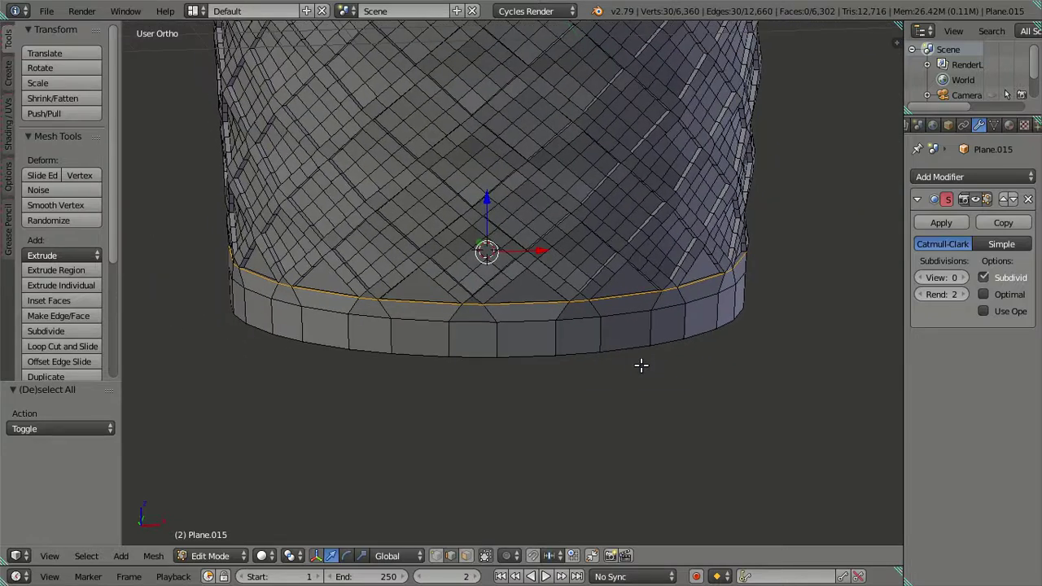
shift+scroll(636, 366, up, 1)
Step: Box-select the base band in front wireframe view and extrude it in place
key(ctrl+z)
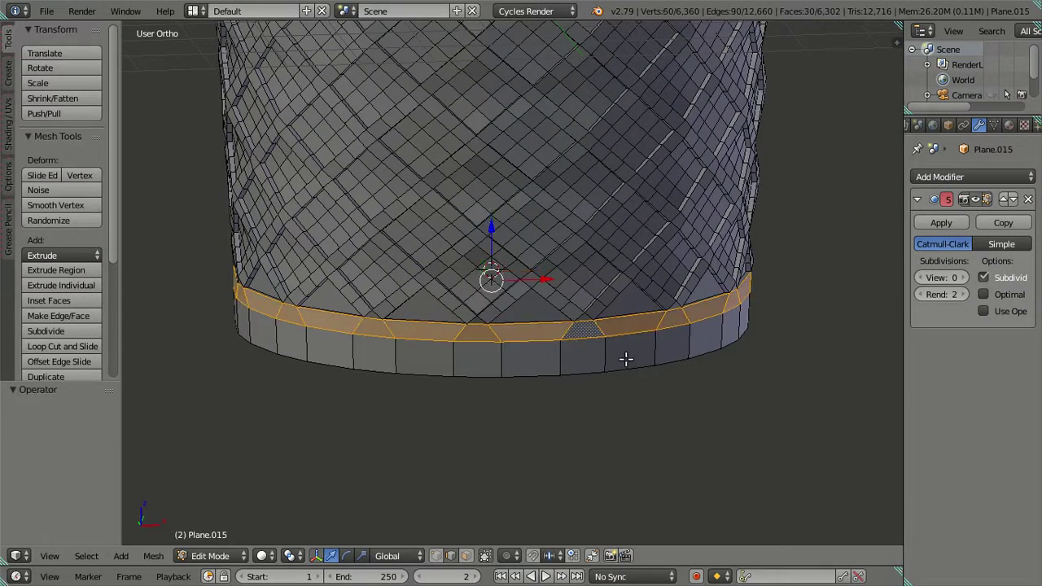
scroll(567, 383, up, 1)
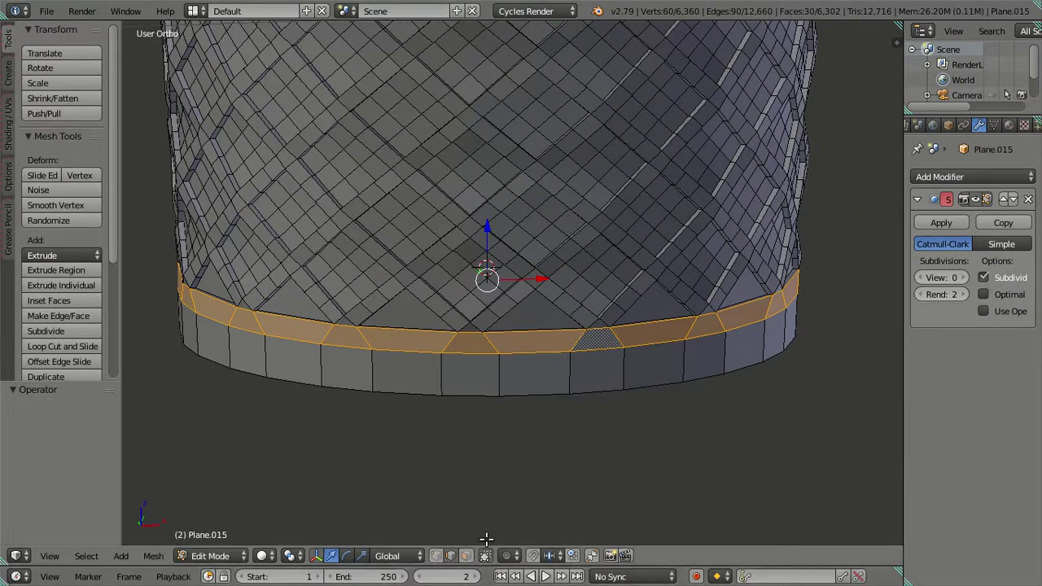
key(KP_1)
key(z)
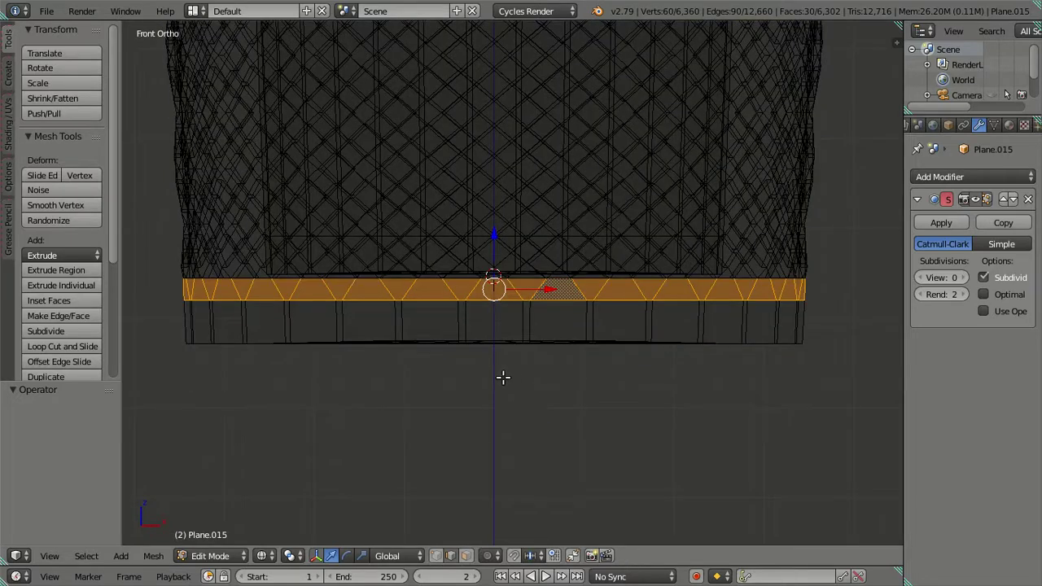
key(b)
drag(165, 294, 842, 396)
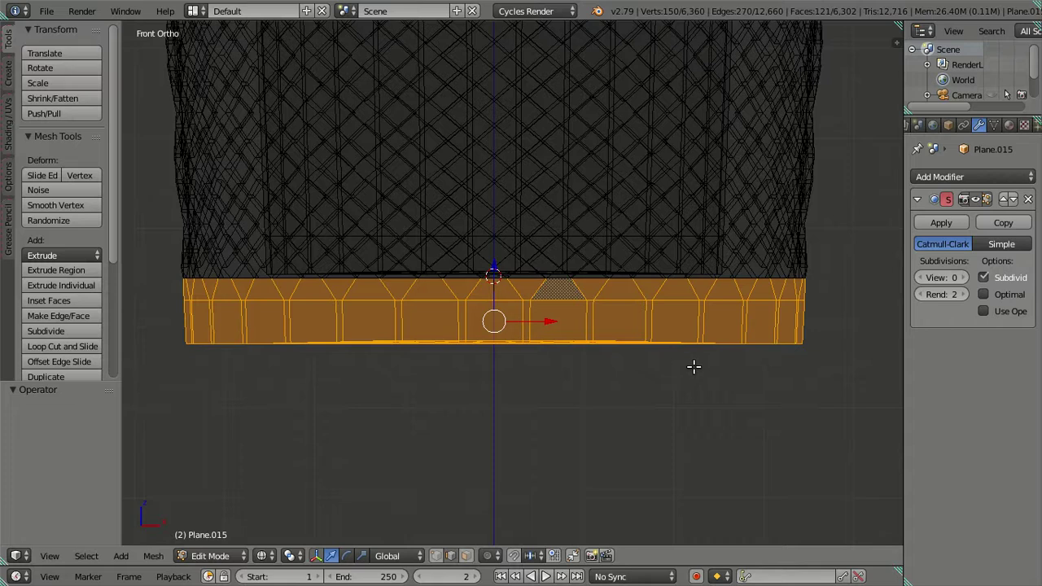
key(e)
right_click(576, 399)
Step: Move the extruded base band 0.103 units down along Z
key(n)
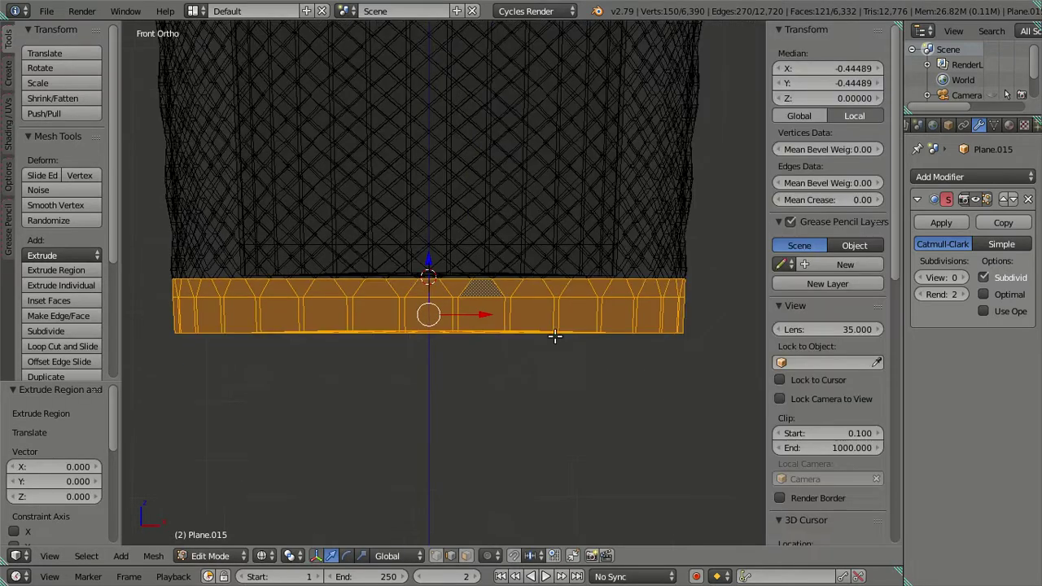
key(g)
key(z)
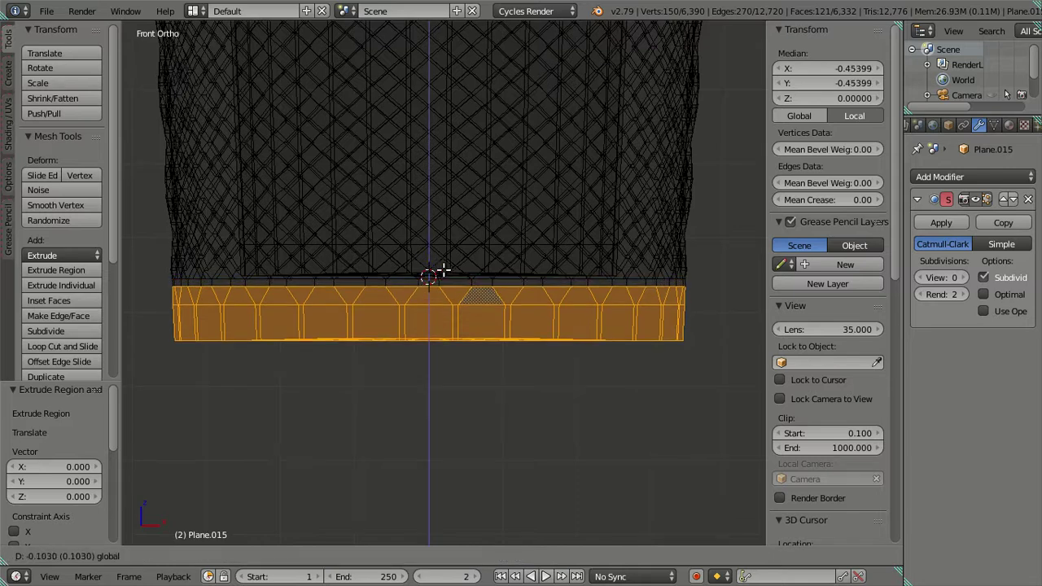
click(442, 269)
Step: Set the band's Median X and Y to -0.45 and return to solid shading
click(851, 69)
click(861, 69)
text(-0.45)
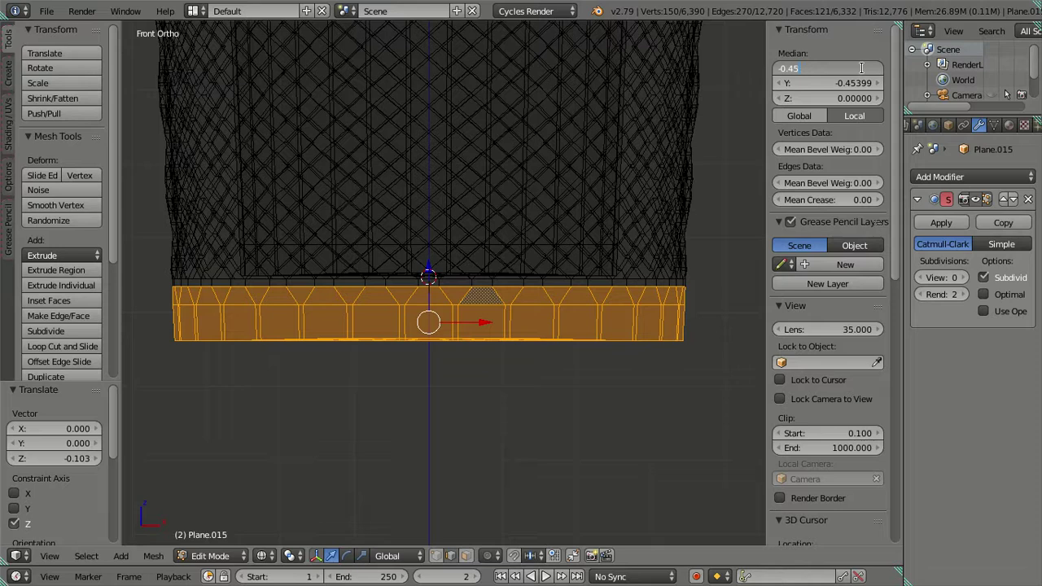
key(Return)
click(847, 82)
click(853, 82)
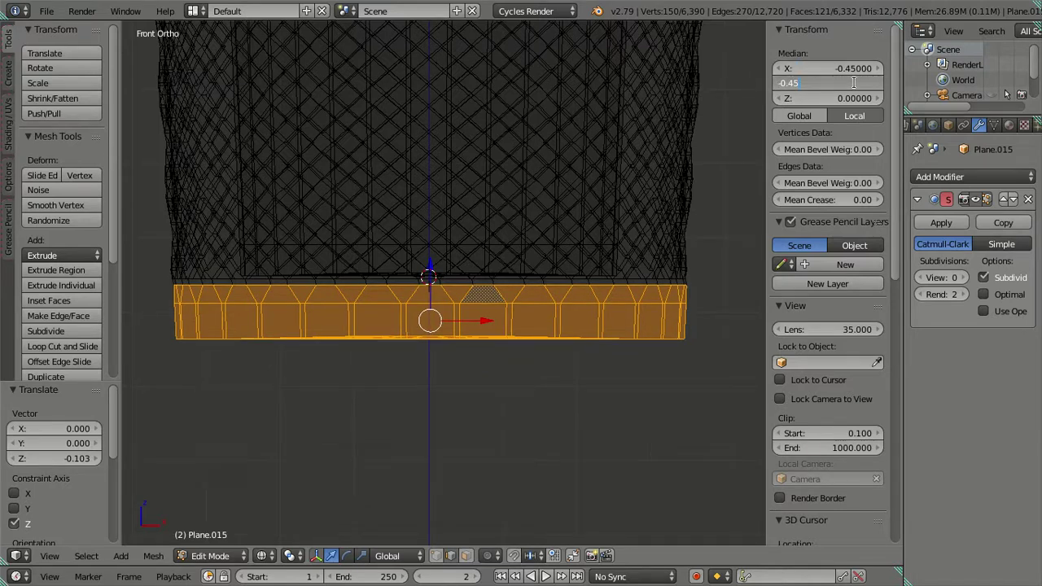
key(Return)
key(z)
mouse_move(564, 377)
middle_down()
mouse_move(535, 374)
mouse_move(523, 349)
mouse_move(590, 347)
mouse_move(513, 356)
mouse_move(640, 361)
mouse_move(551, 363)
middle_up()
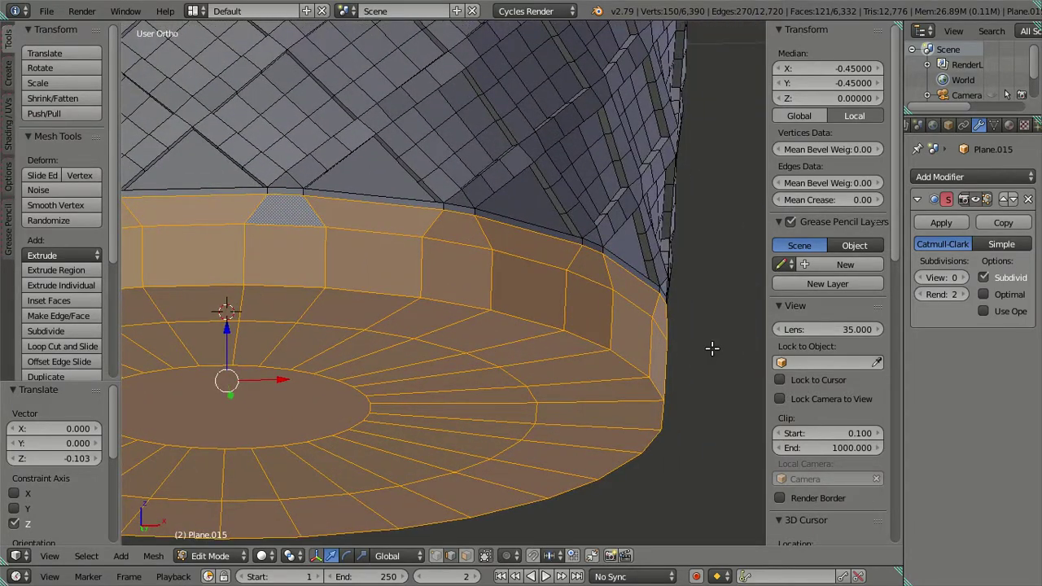
Step: Try a slight X-axis scale on the base, then undo the extra base extrusion
key(s)
key(x)
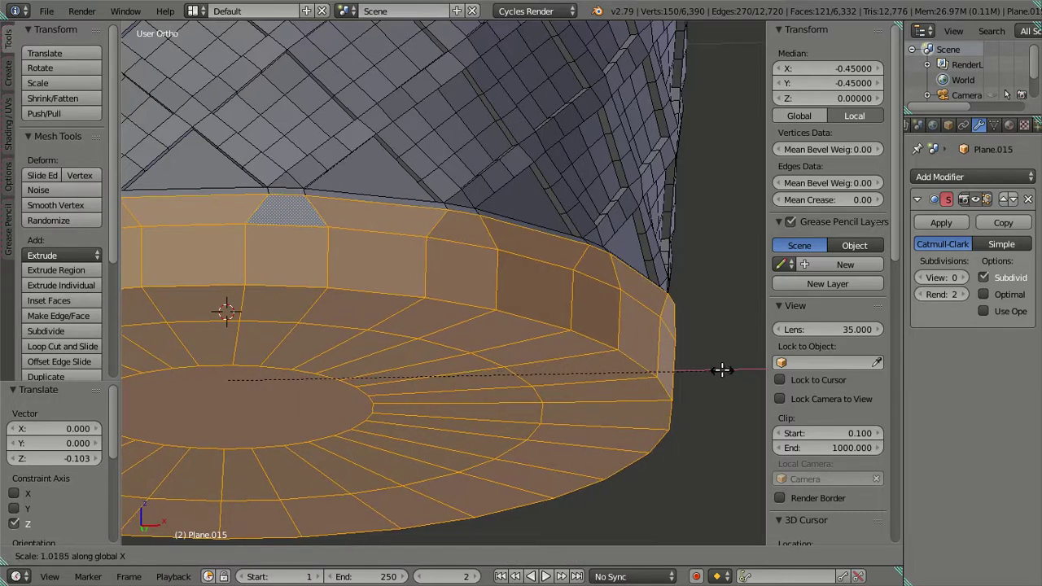
click(698, 363)
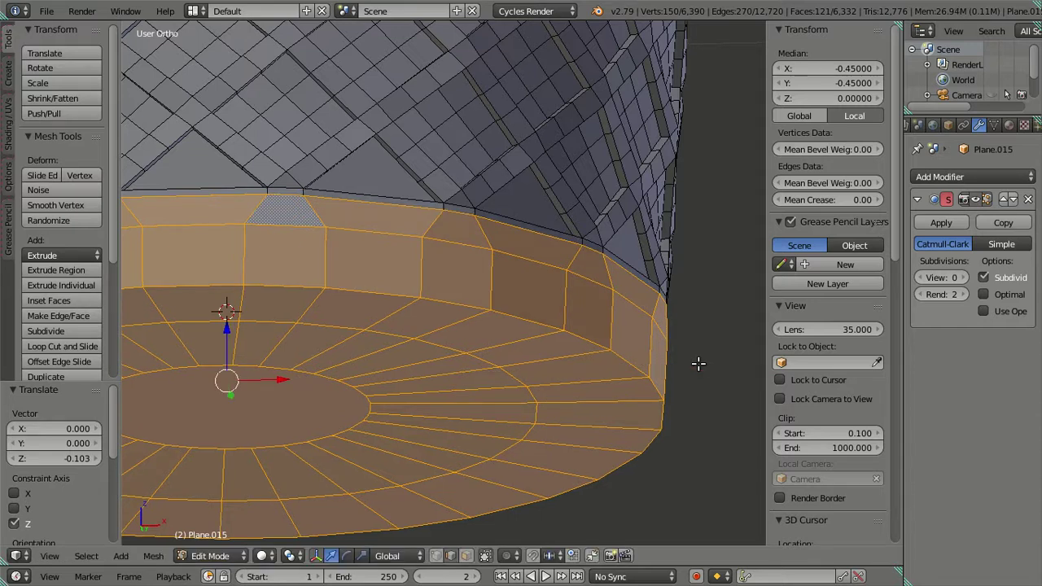
key(ctrl+z)
key(ctrl+z)
key(ctrl+z)
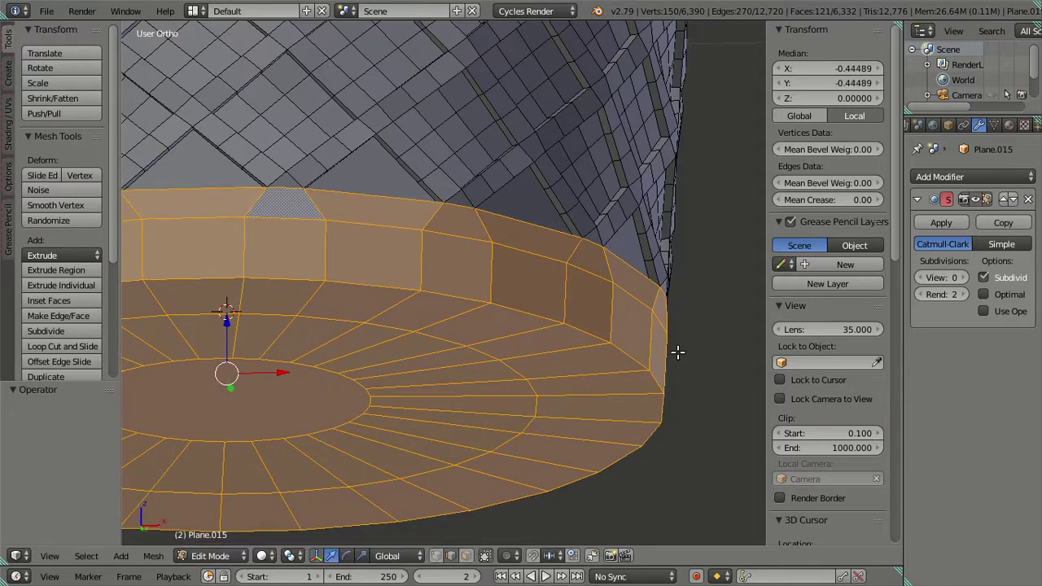
Step: Scale the base band and bottom disc to 0.98 along X
key(s)
right_click(664, 347)
text(sx)
text(.98)
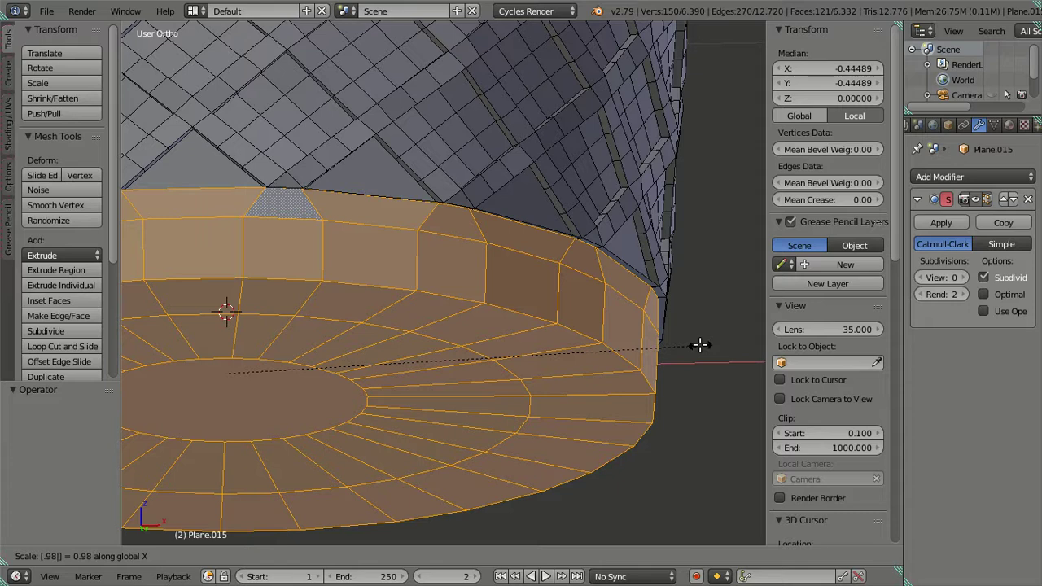
click(700, 345)
Step: Inspect the base selection with cancelled test moves, then view it from the front
mouse_move(488, 192)
middle_down()
mouse_move(545, 235)
mouse_move(628, 212)
middle_up()
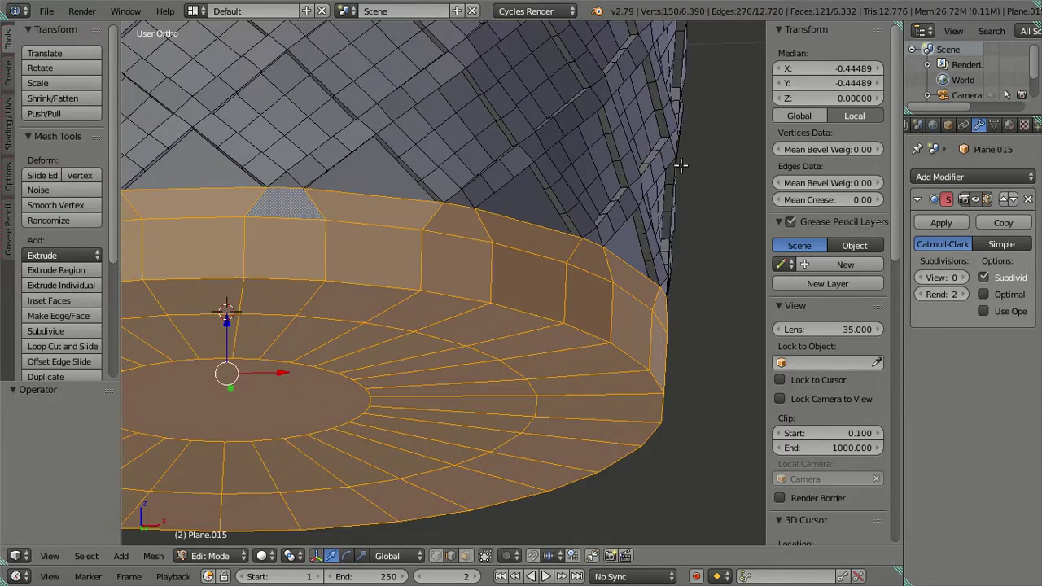
key(ctrl+KP_Subtract)
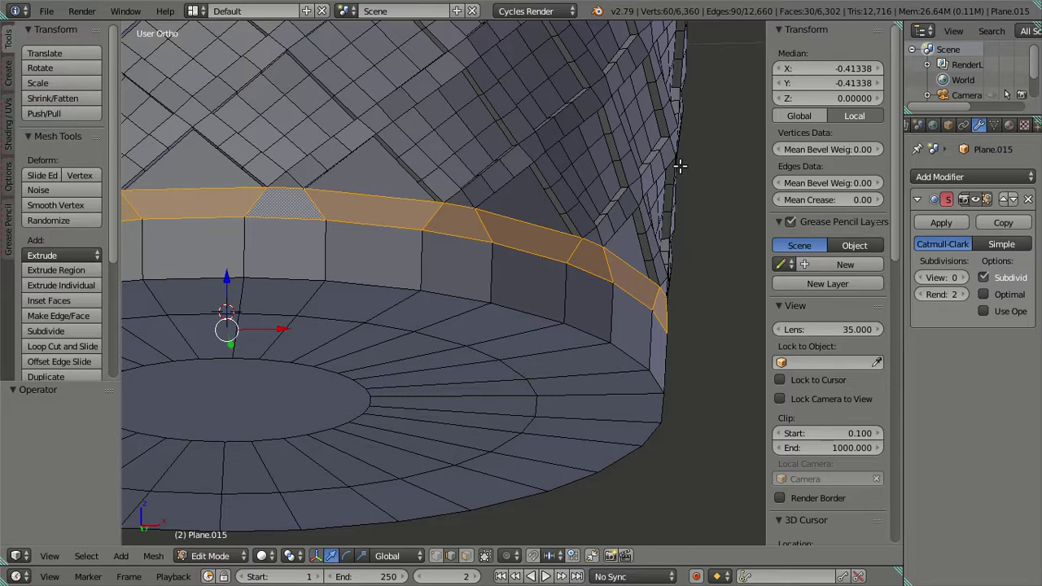
key(ctrl+KP_Add)
key(g)
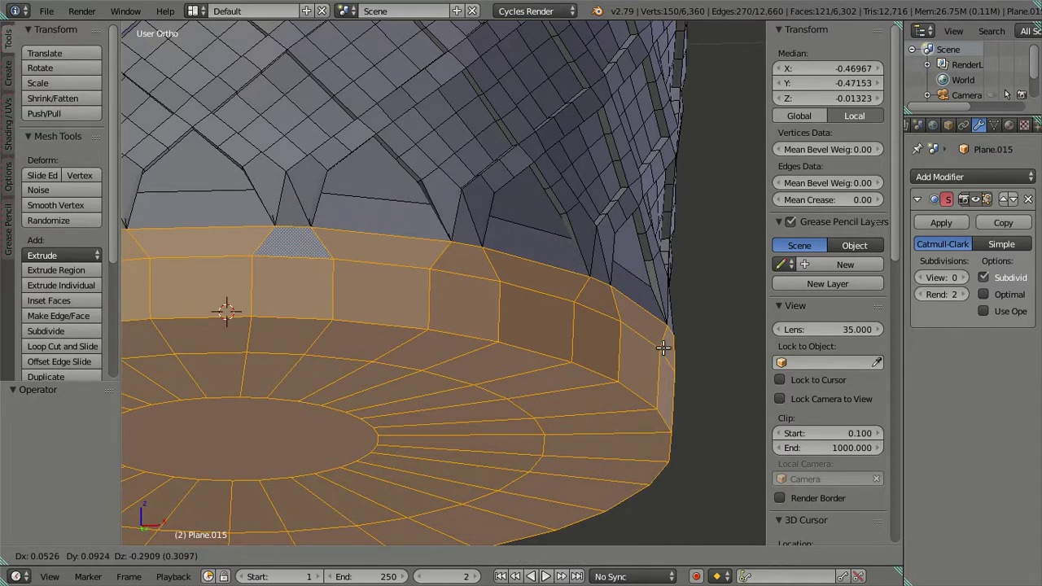
right_click(595, 287)
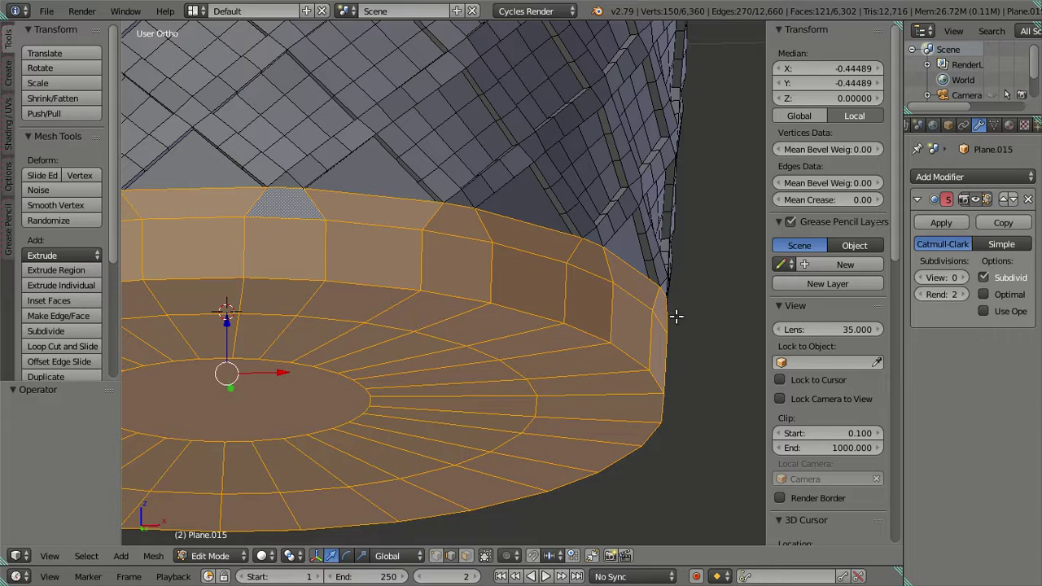
key(g)
right_click(638, 324)
key(KP_1)
shift+middle_drag(516, 301, 577, 304)
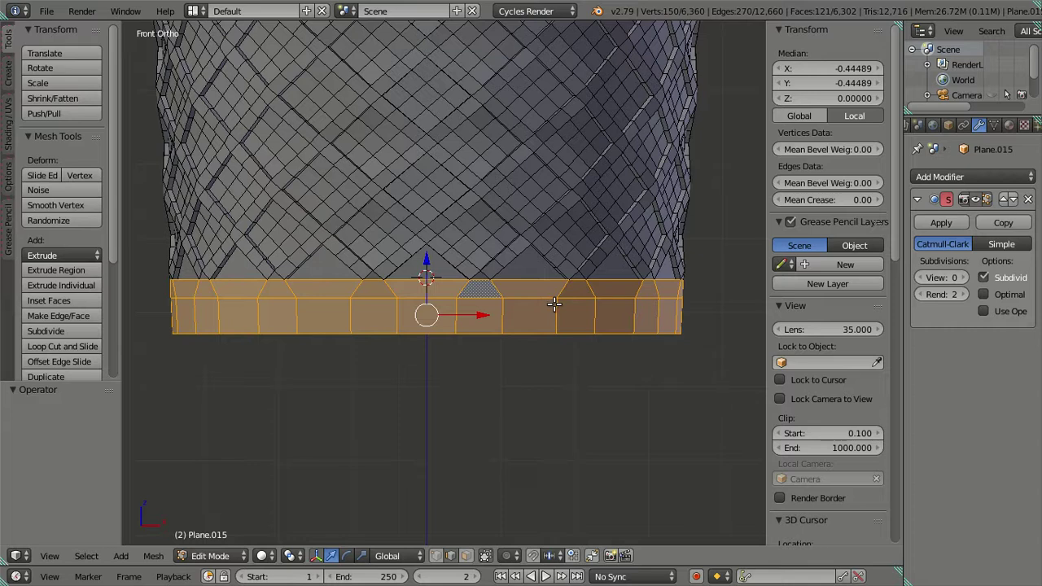
key(e)
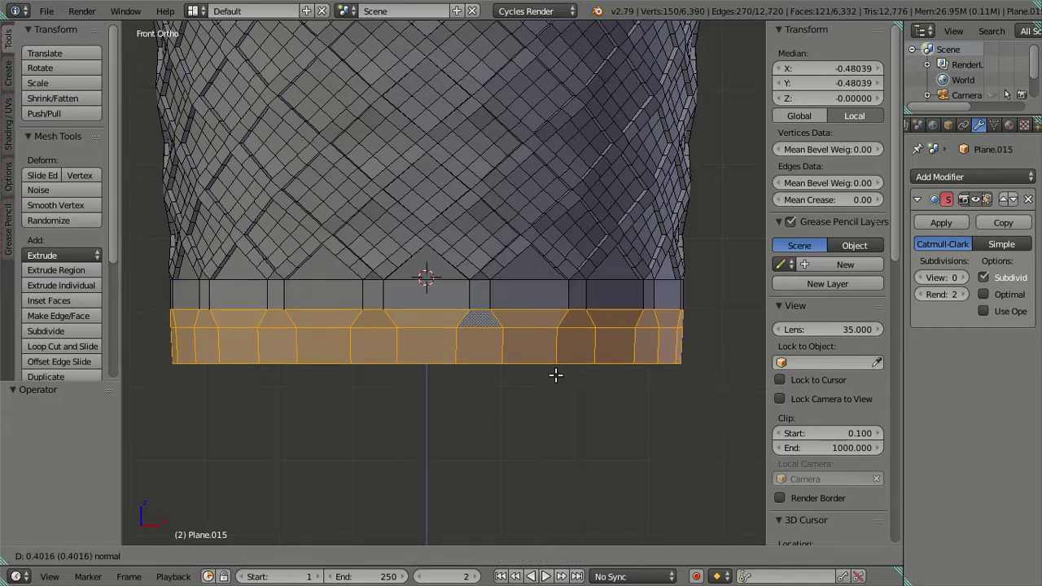
right_click(555, 375)
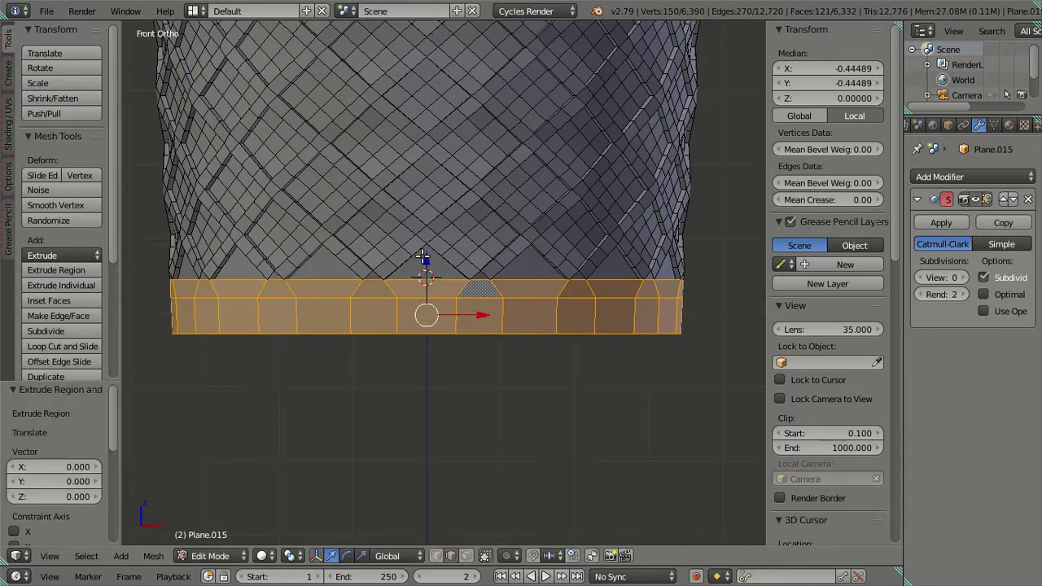
key(g)
click(427, 263)
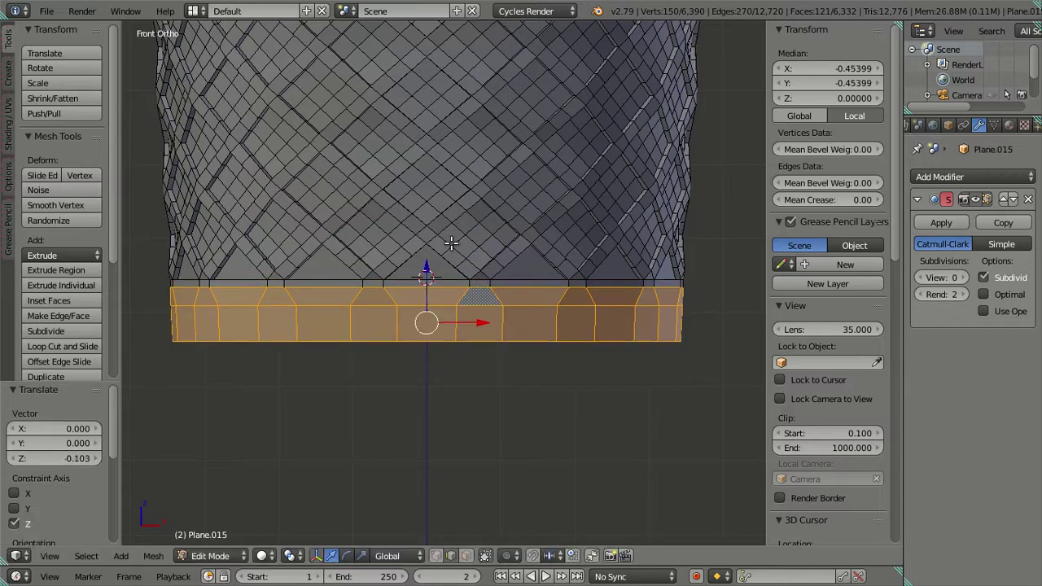
click(852, 68)
text(-0.45)
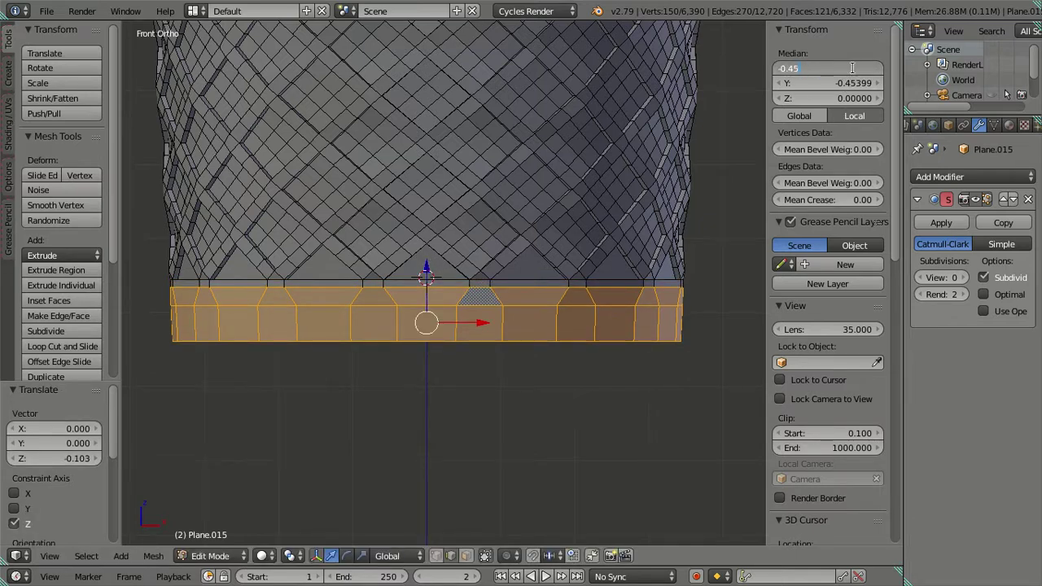
key(Return)
click(860, 83)
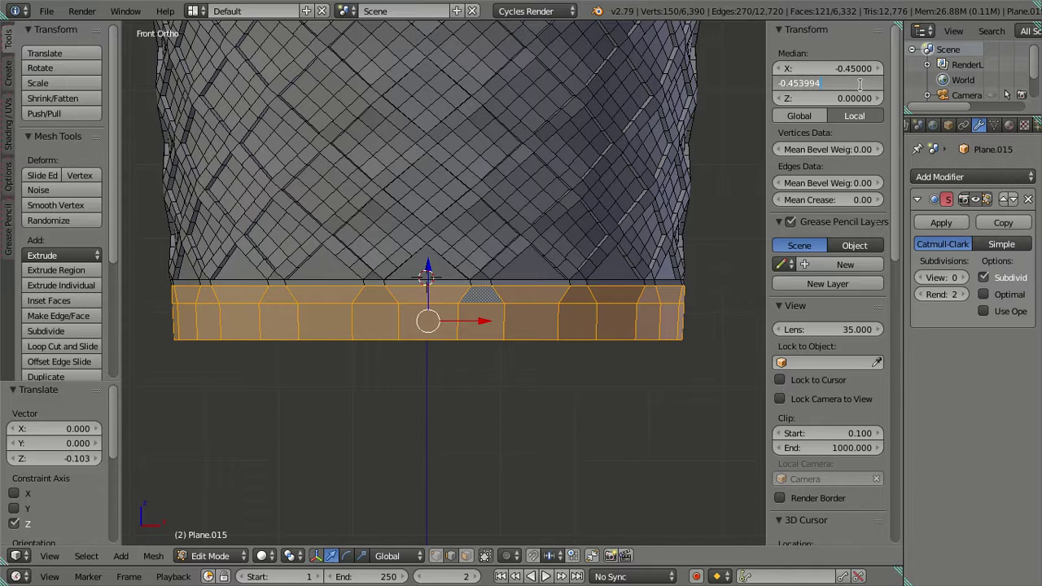
key(Return)
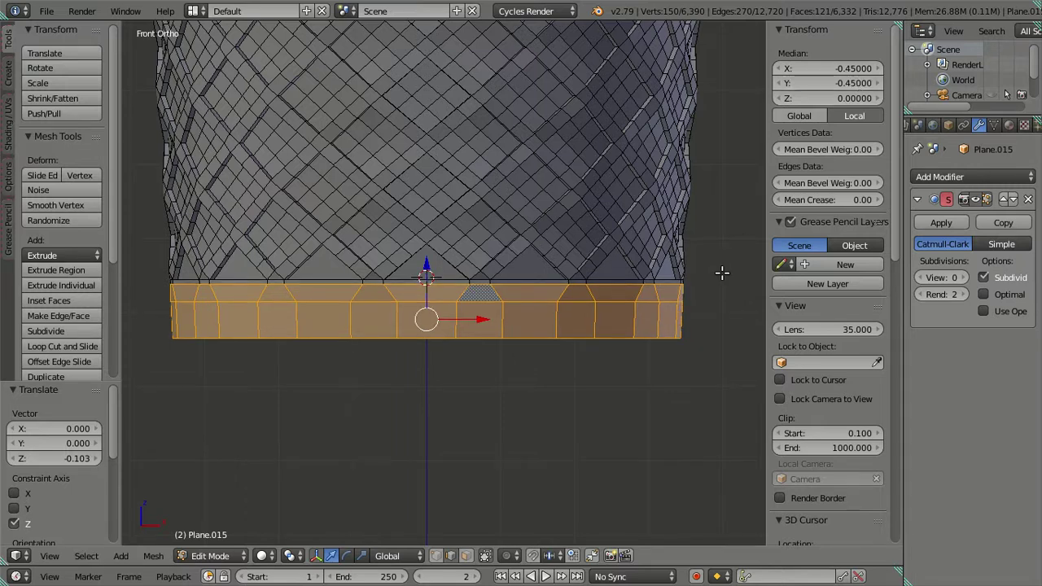
scroll(722, 274, up, 1)
scroll(699, 329, down, 1)
scroll(462, 309, up, 1)
scroll(461, 306, up, 2)
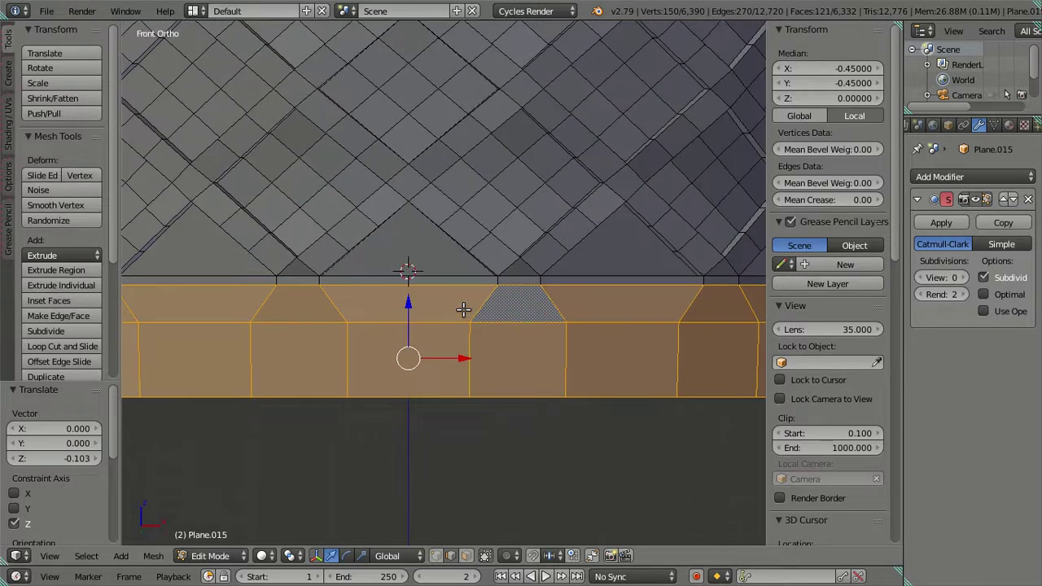
scroll(459, 302, up, 2)
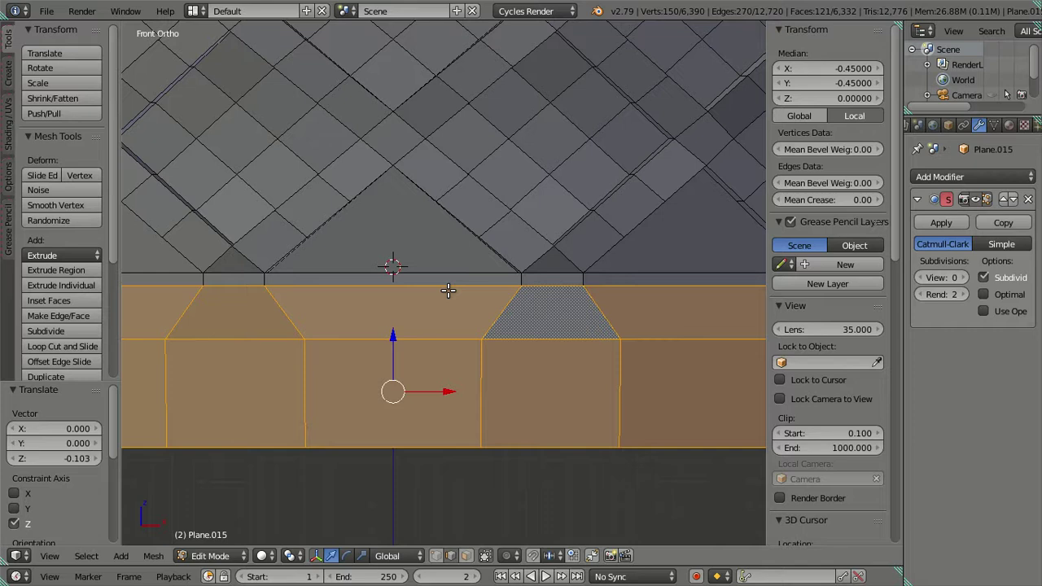
key(ctrl+z)
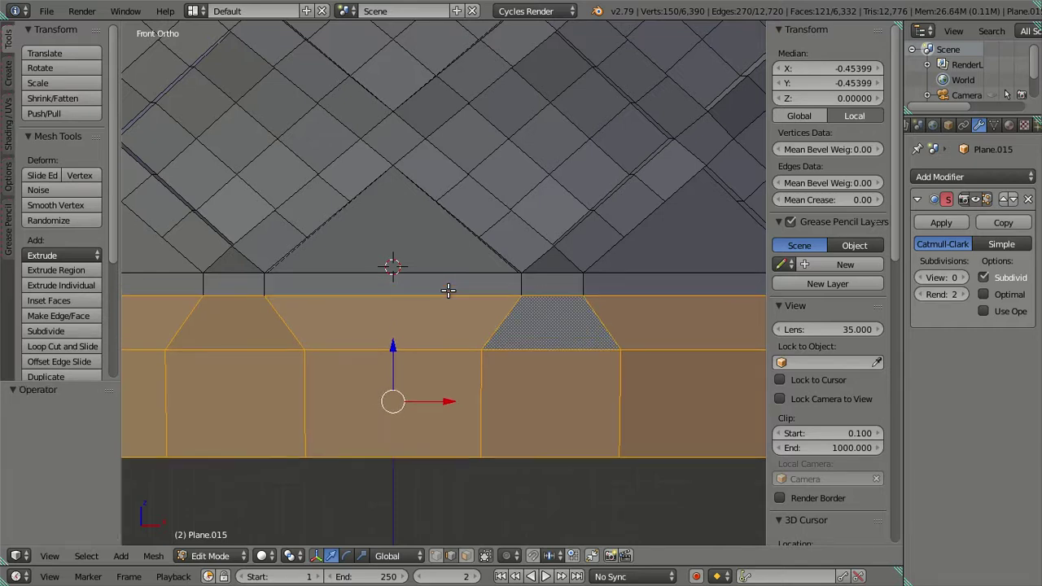
key(ctrl+z)
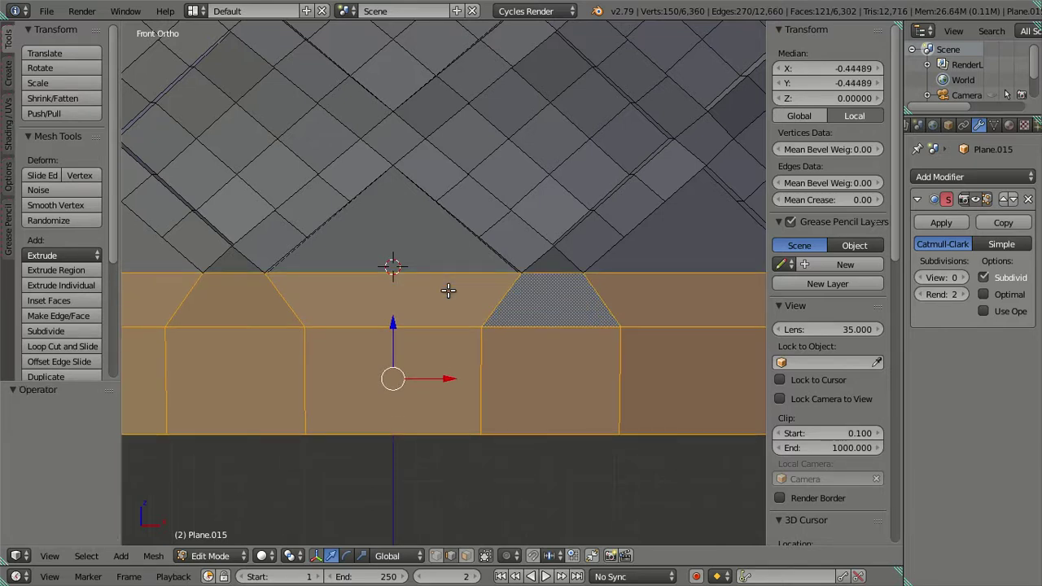
key(ctrl+z)
key(ctrl+z)
key(ctrl+z)
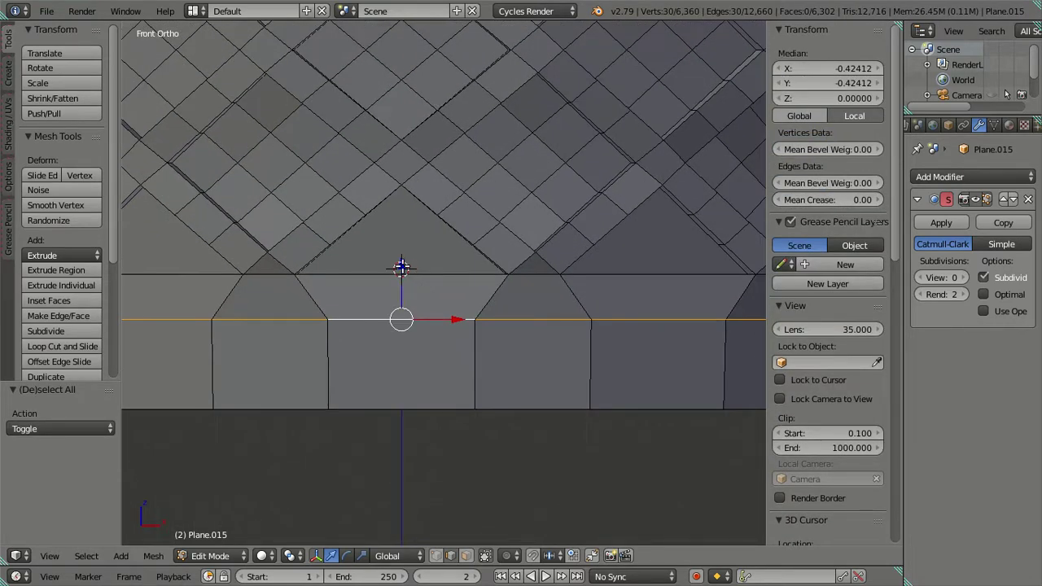
Step: Raise the edge loop above the base band slightly along Z
drag(401, 267, 406, 248)
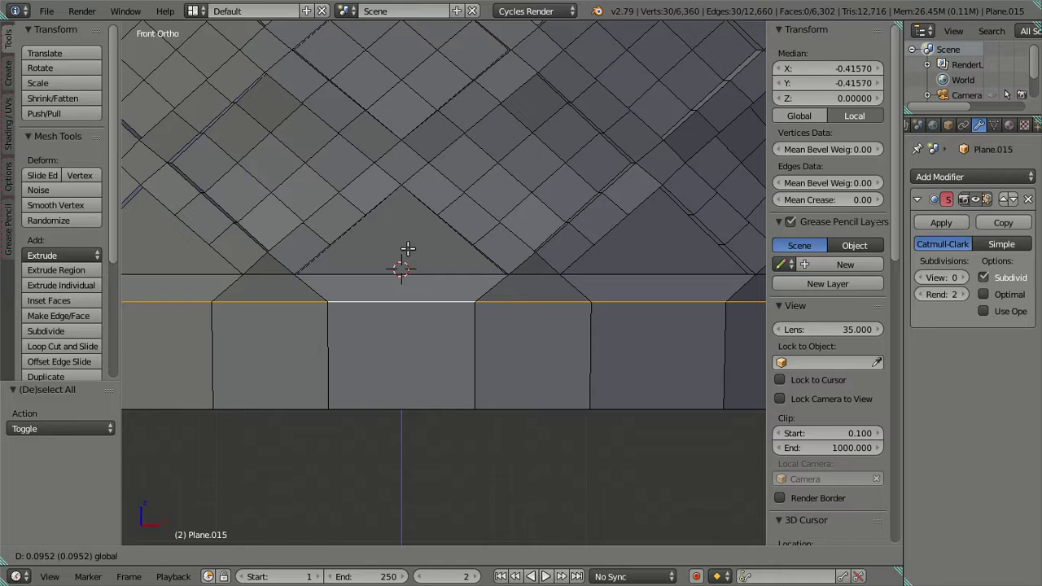
drag(407, 248, 412, 252)
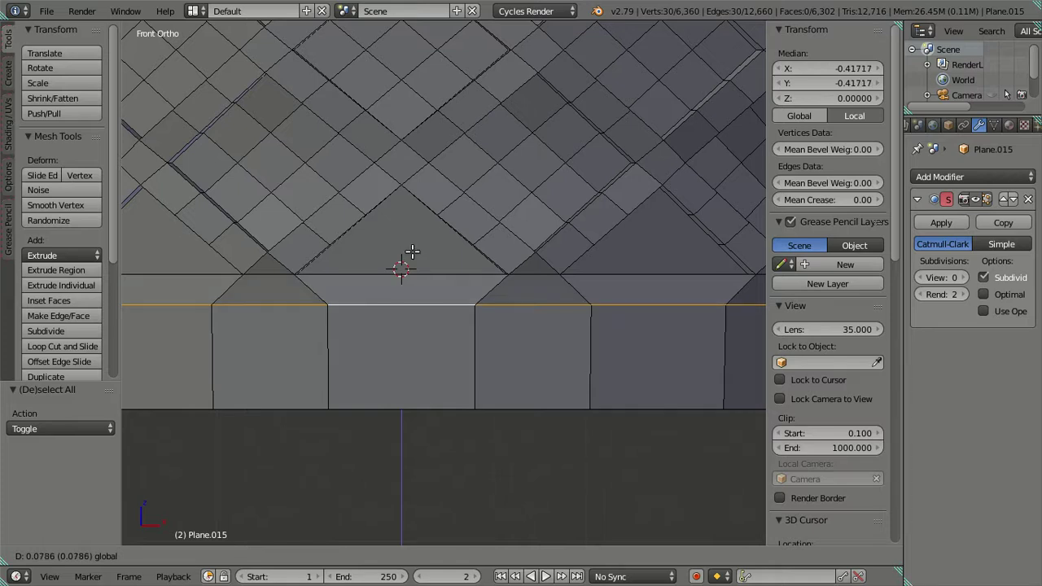
click(412, 252)
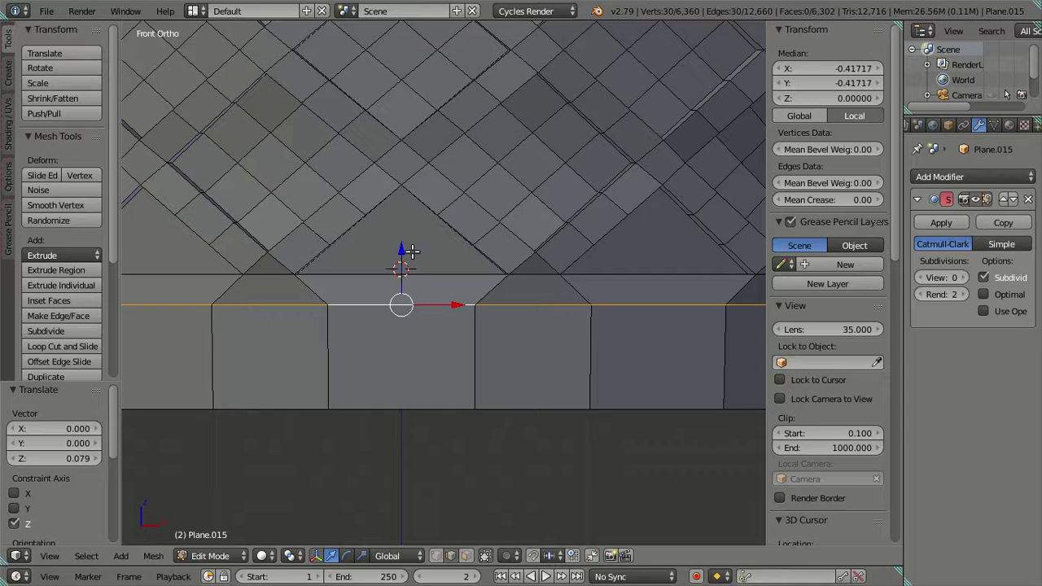
scroll(412, 253, down, 4)
scroll(412, 252, down, 2)
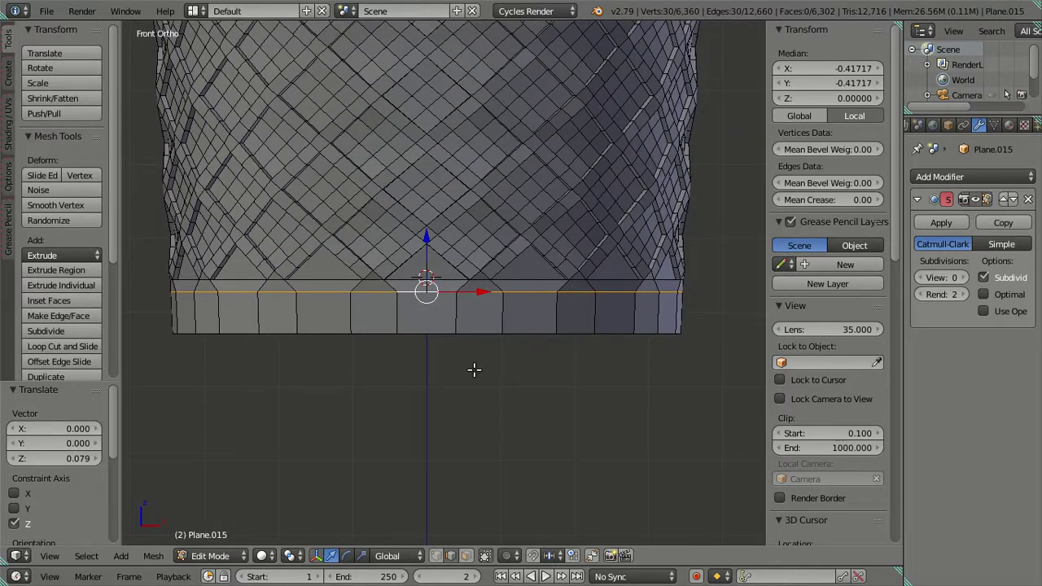
Step: In wireframe, box-select the bottom band and extrude its faces in place
key(z)
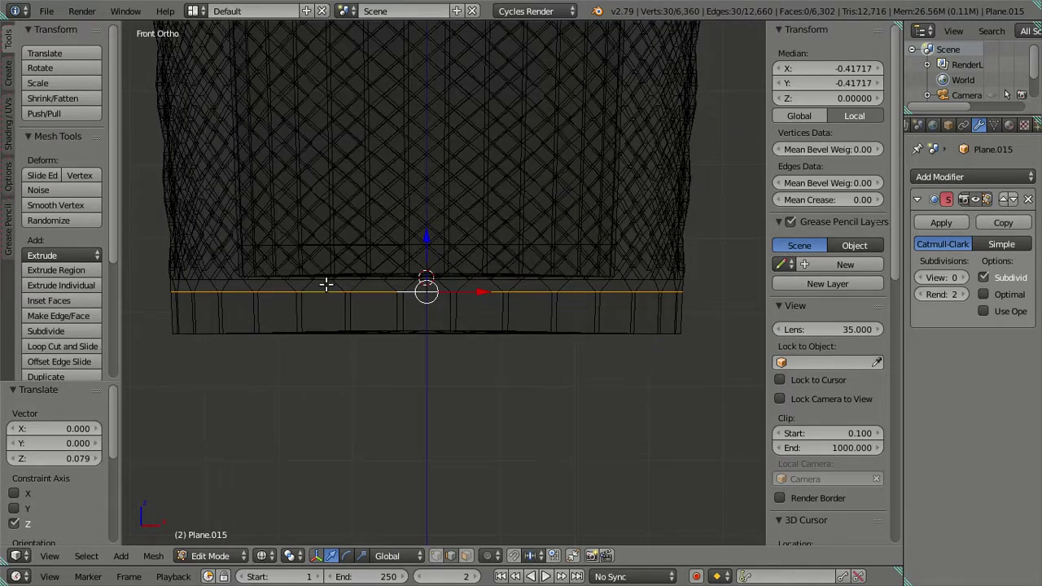
key(b)
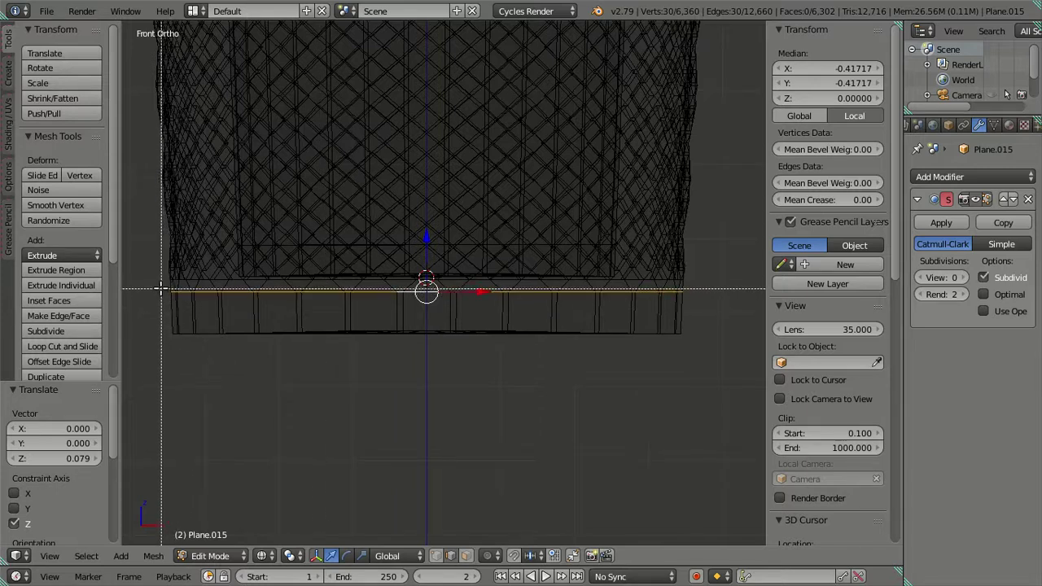
drag(156, 284, 700, 362)
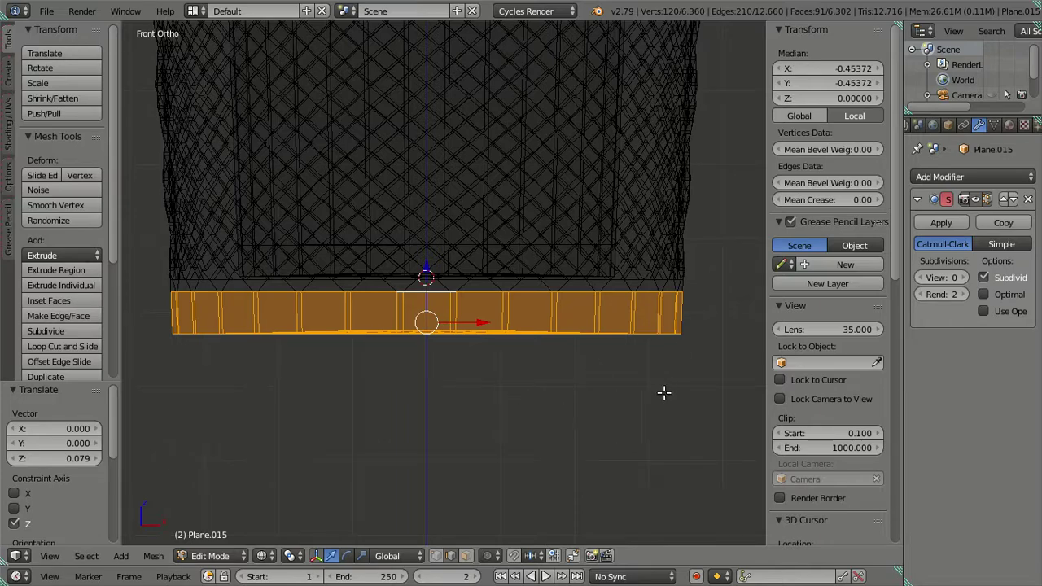
key(e)
right_click(674, 445)
Step: Shrink the extruded base faces to 0.98 along X and 0.98 along Y
mouse_move(674, 398)
middle_down()
mouse_move(635, 337)
mouse_move(479, 356)
mouse_move(581, 337)
middle_up()
scroll(479, 356, up, 3)
scroll(479, 355, up, 3)
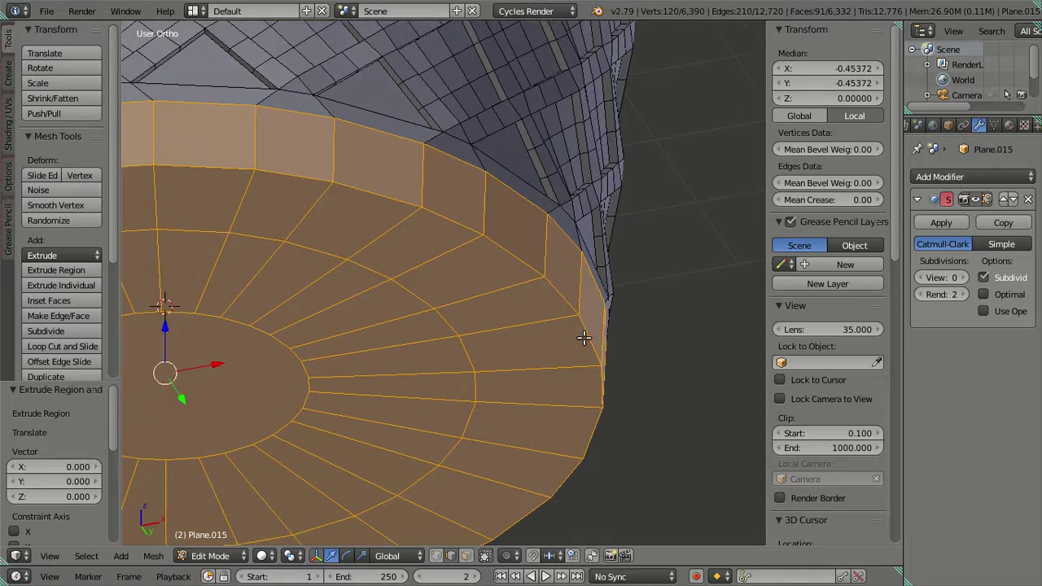
key(s)
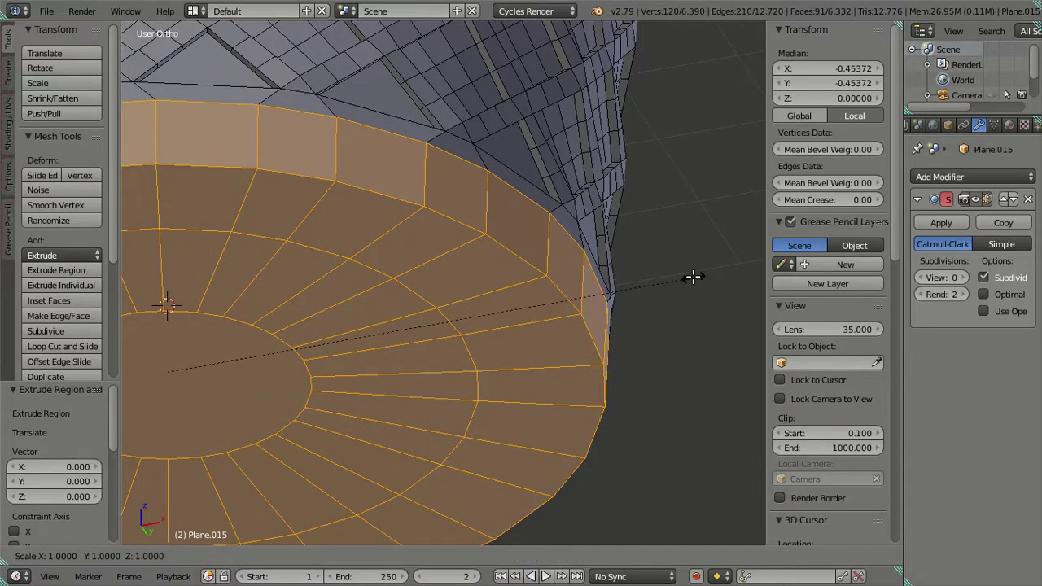
text(x)
text(.98)
key(Return)
text(sy.98)
key(Return)
Step: Deselect all faces and return to Object Mode
scroll(690, 276, down, 4)
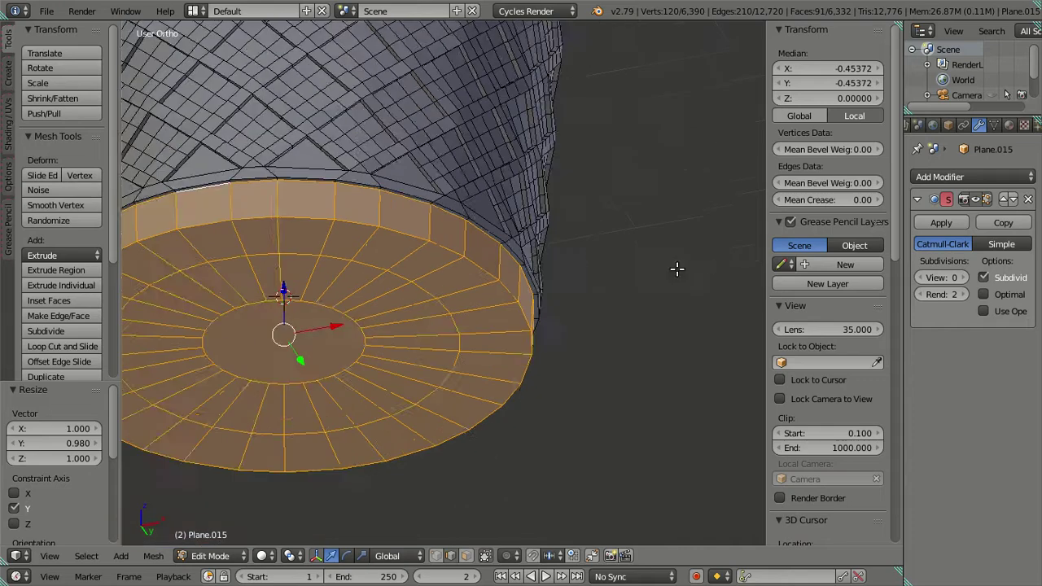
scroll(395, 243, down, 2)
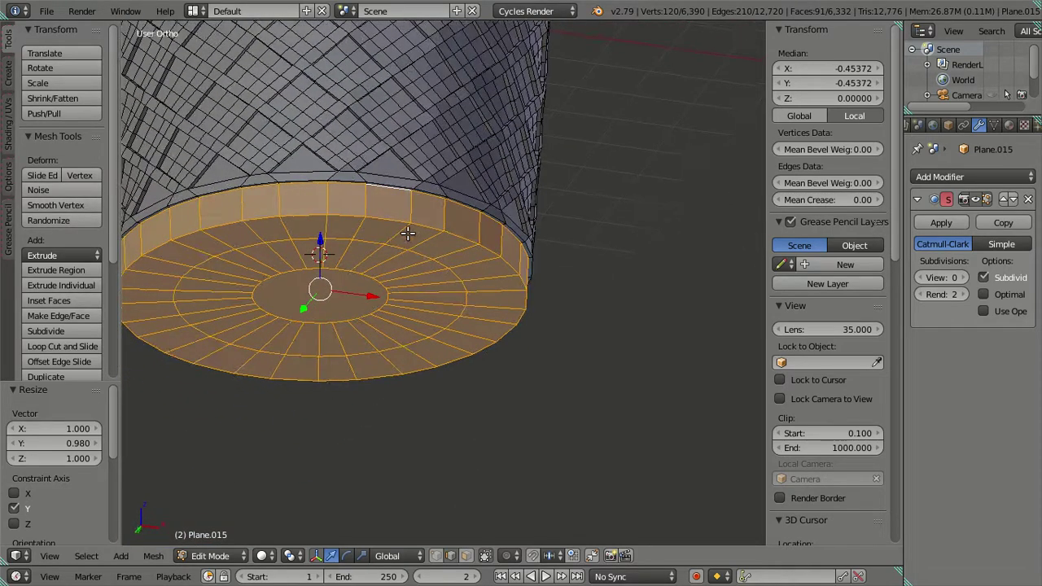
key(a)
key(Tab)
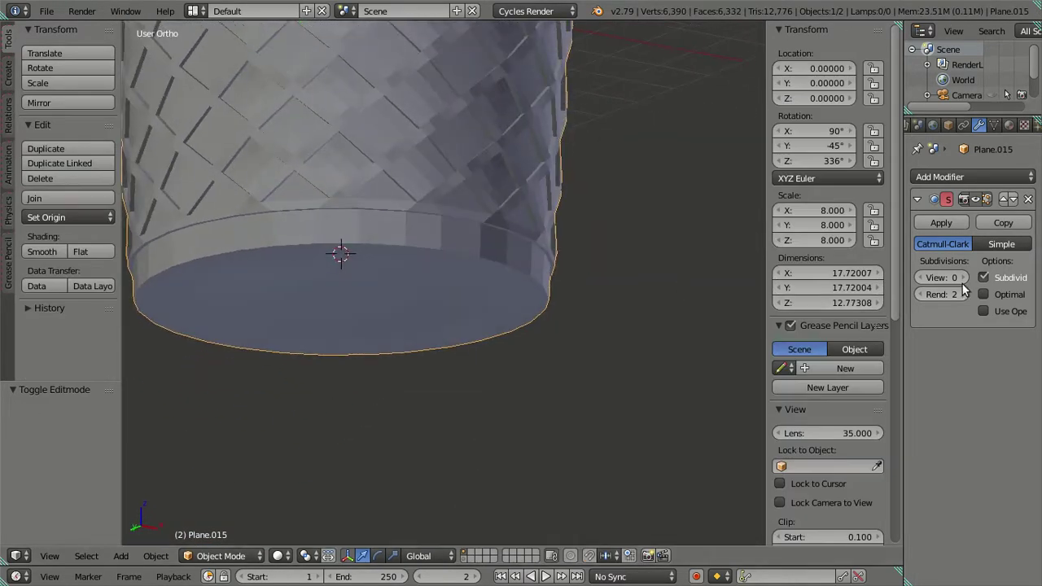
Step: Set the Subdivision Surface viewport level to 2 and view the cup from the front
click(964, 278)
click(965, 278)
mouse_move(607, 320)
middle_down()
mouse_move(516, 302)
mouse_move(587, 319)
mouse_move(588, 331)
mouse_move(533, 338)
middle_up()
key(KP_1)
scroll(532, 331, up, 3)
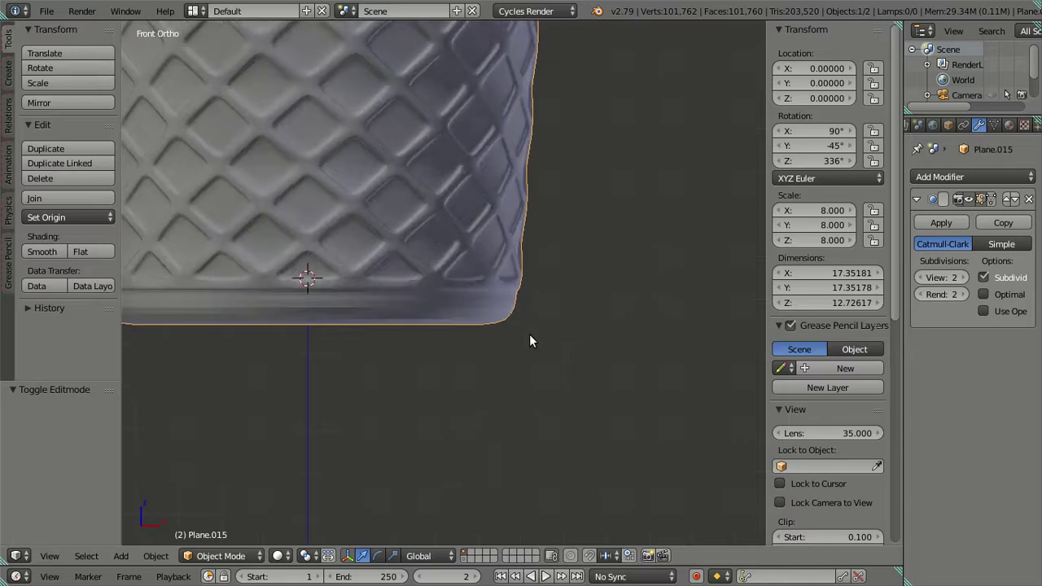
shift+middle_drag(423, 280, 541, 277)
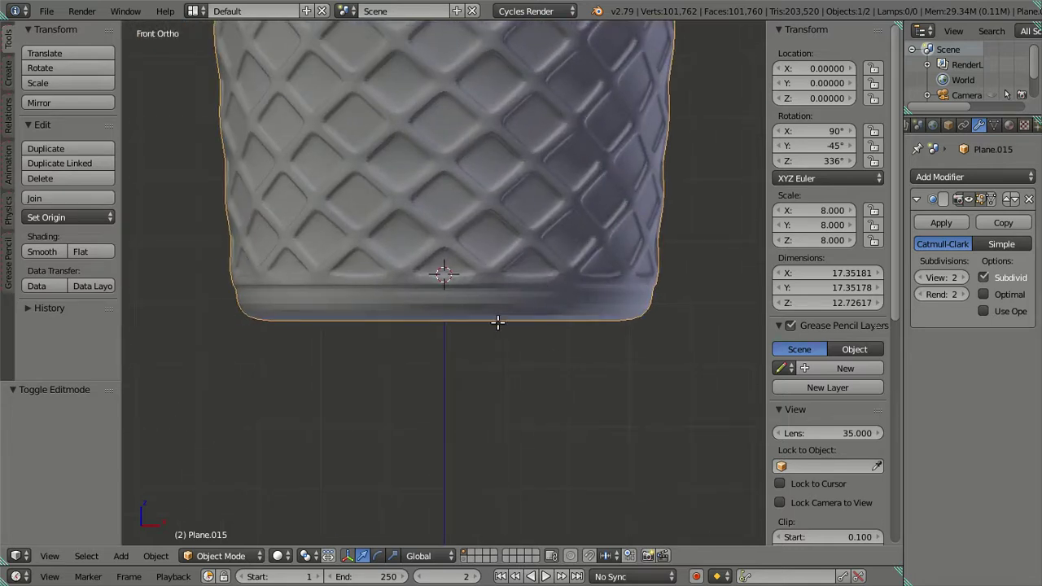
Step: Add a centred loop cut through the base band, then deselect and exit Edit Mode
key(Tab)
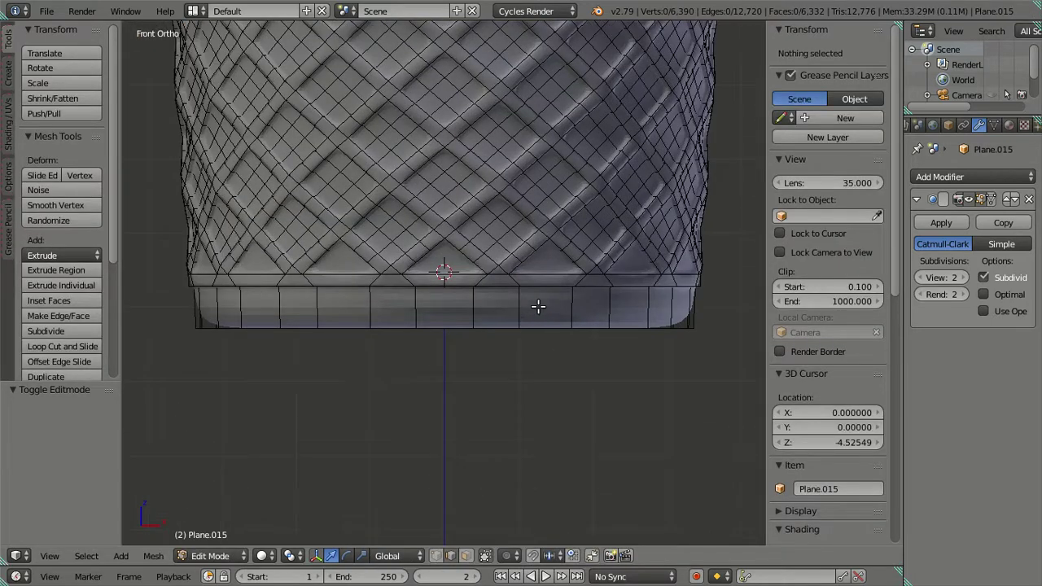
key(ctrl+r)
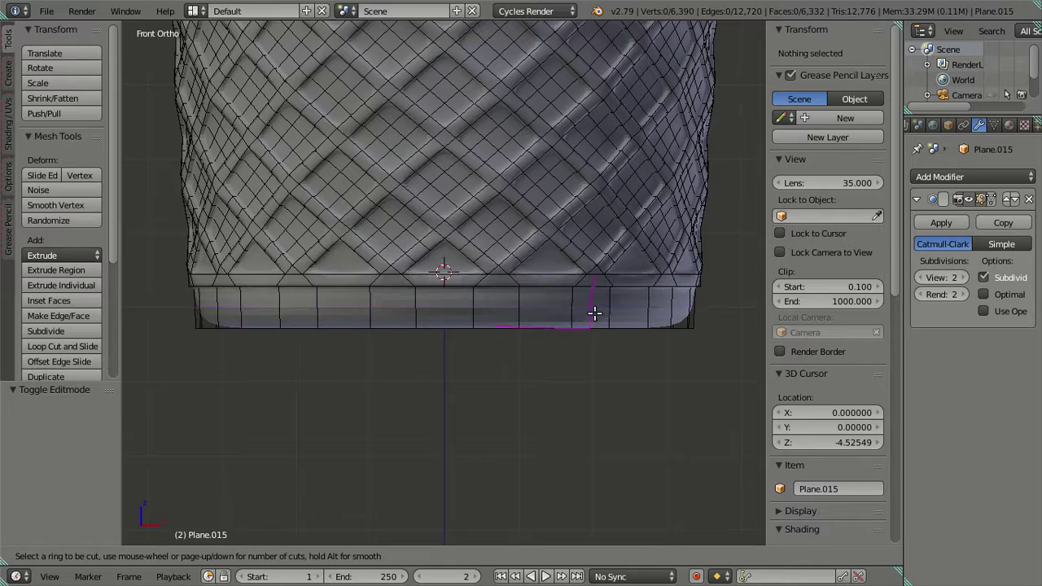
scroll(583, 302, up, 1)
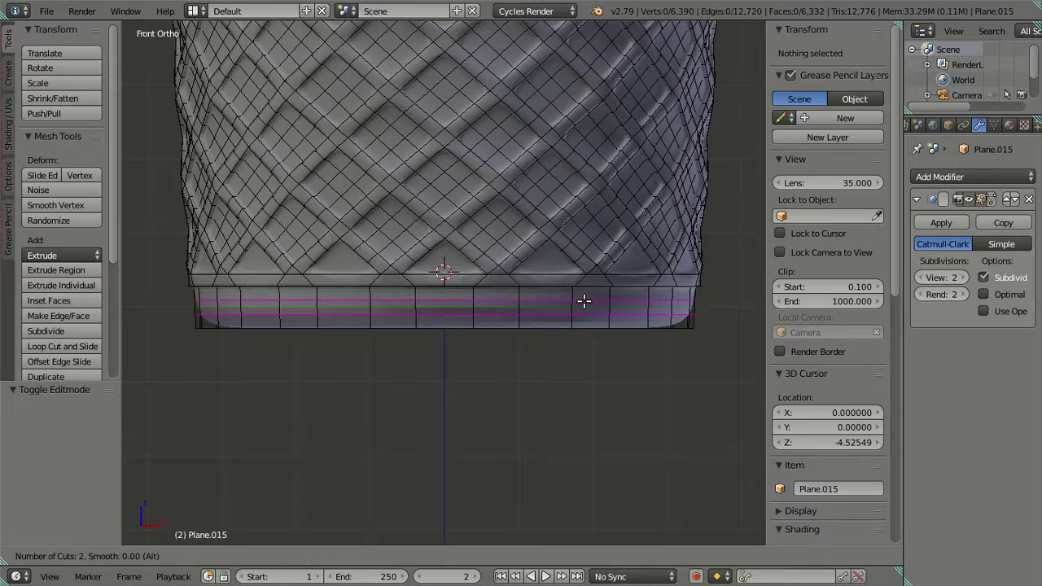
scroll(584, 302, down, 1)
click(584, 302)
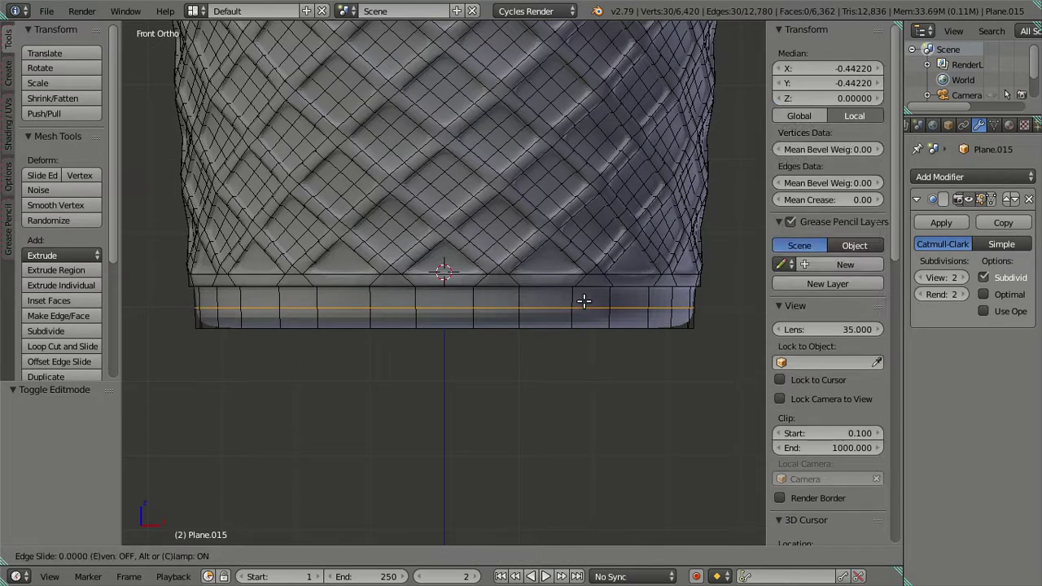
right_click(584, 302)
key(a)
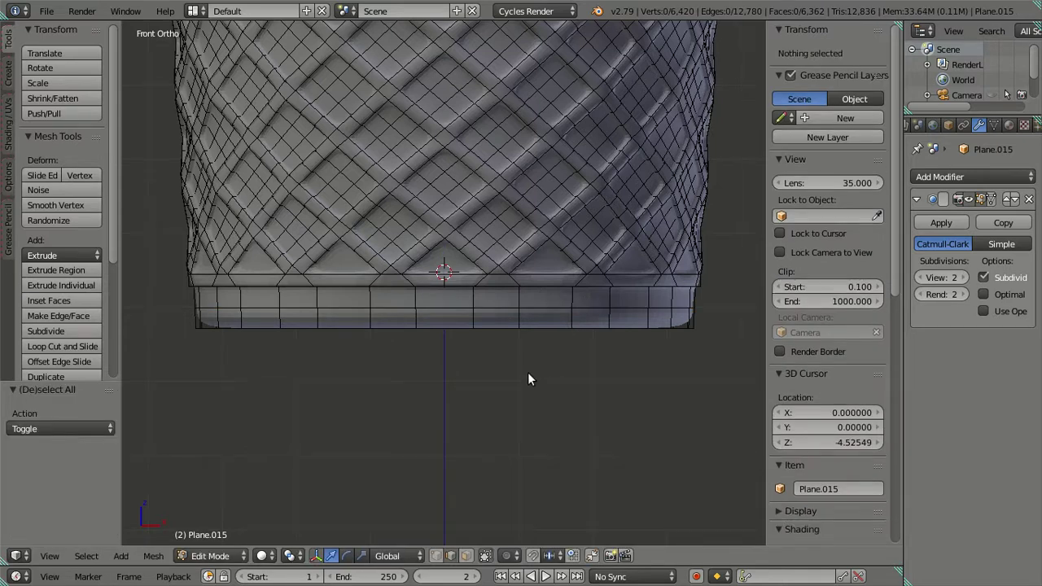
key(Tab)
mouse_move(497, 367)
middle_down()
mouse_move(442, 339)
mouse_move(494, 274)
mouse_move(537, 260)
mouse_move(592, 263)
mouse_move(489, 296)
middle_up()
Step: Zoom to the upper band and add a loop cut just above the diamond lattice
scroll(509, 295, up, 3)
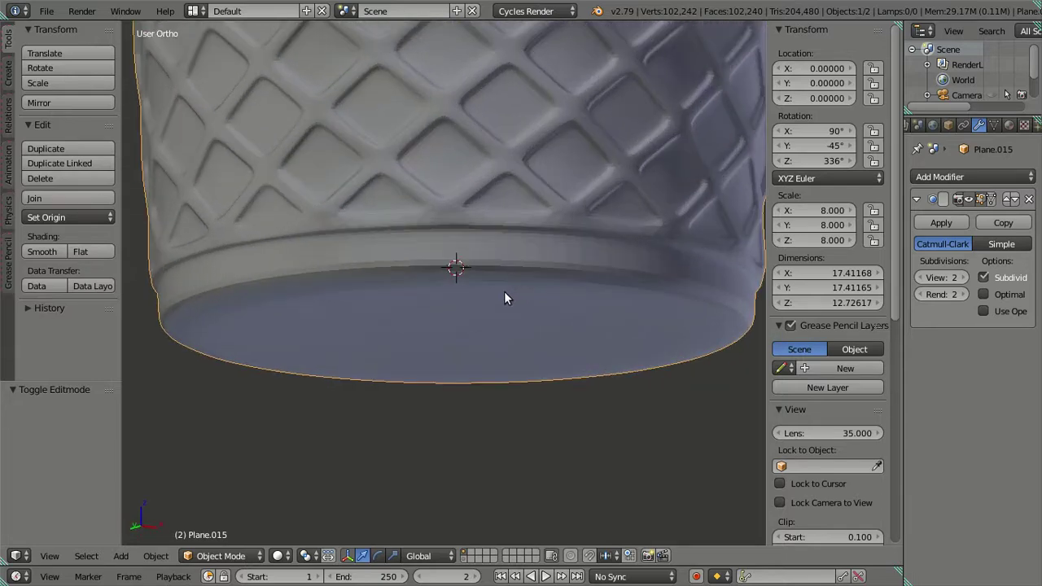
scroll(488, 298, down, 1)
scroll(464, 297, down, 4)
scroll(460, 309, down, 3)
scroll(456, 326, down, 1)
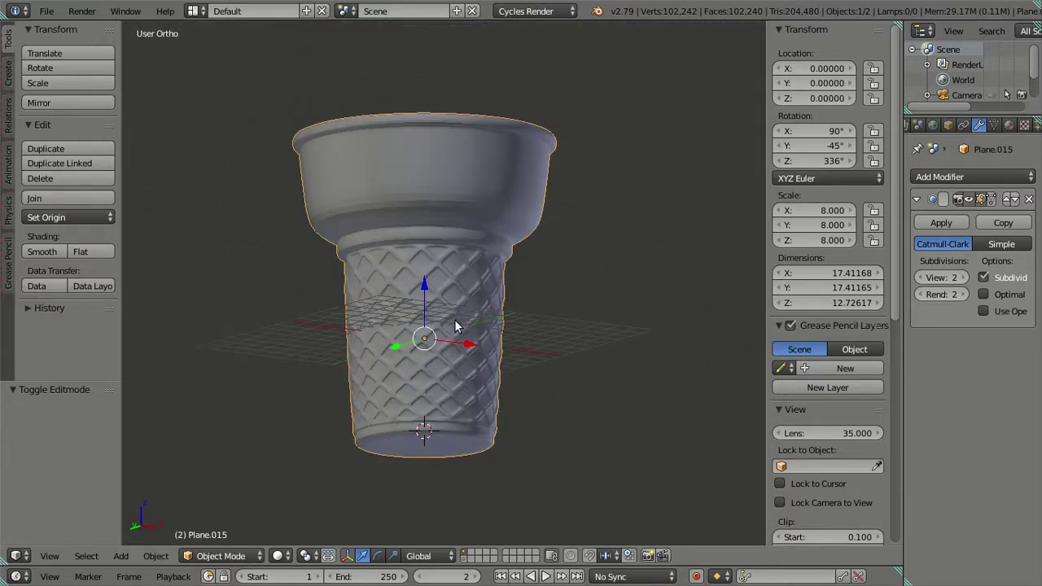
scroll(448, 297, up, 4)
mouse_move(435, 263)
middle_down()
mouse_move(508, 259)
mouse_move(461, 350)
middle_up()
scroll(508, 259, up, 2)
scroll(458, 358, up, 2)
scroll(454, 370, up, 2)
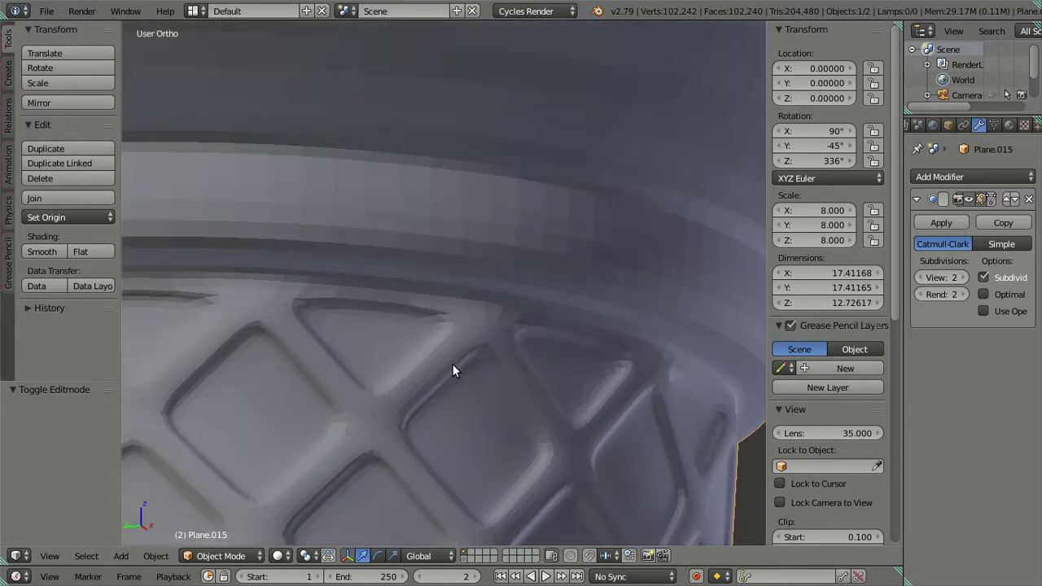
key(Tab)
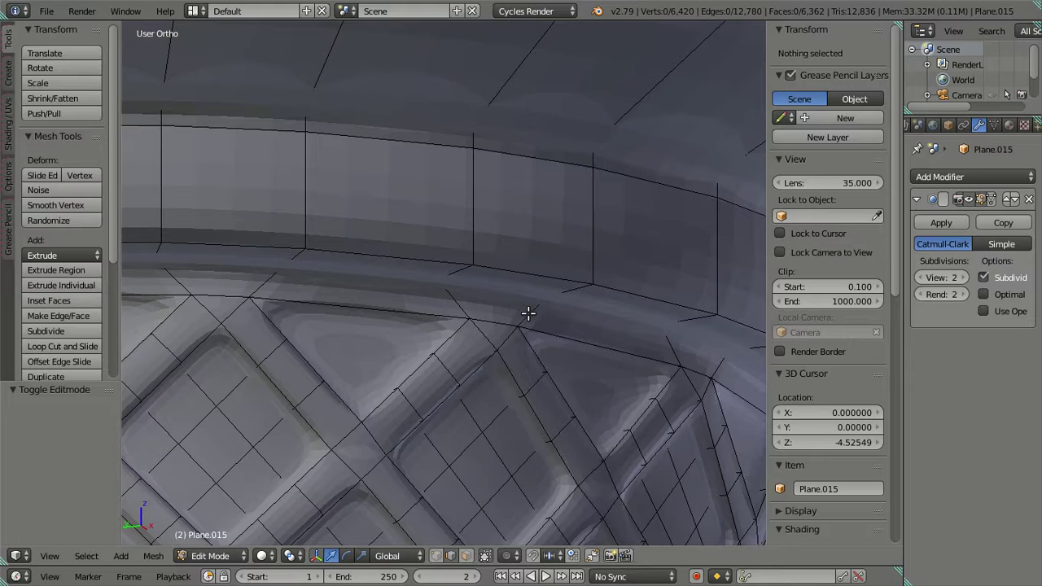
key(ctrl+r)
click(528, 313)
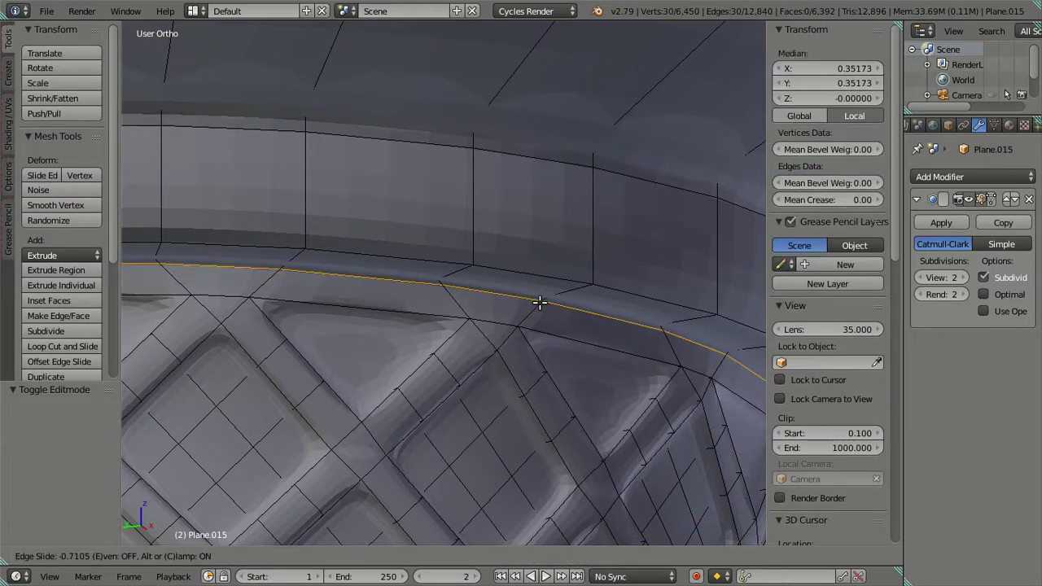
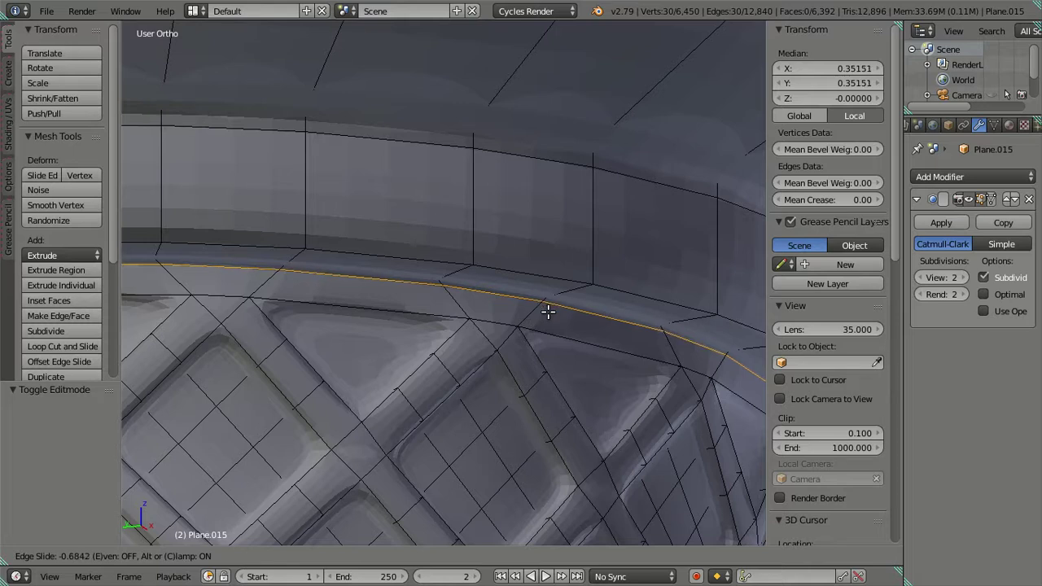
Step: Confirm the edge slide on the cone's lower band and return to Object Mode
click(548, 312)
scroll(547, 312, down, 4)
scroll(529, 326, down, 2)
scroll(525, 341, down, 2)
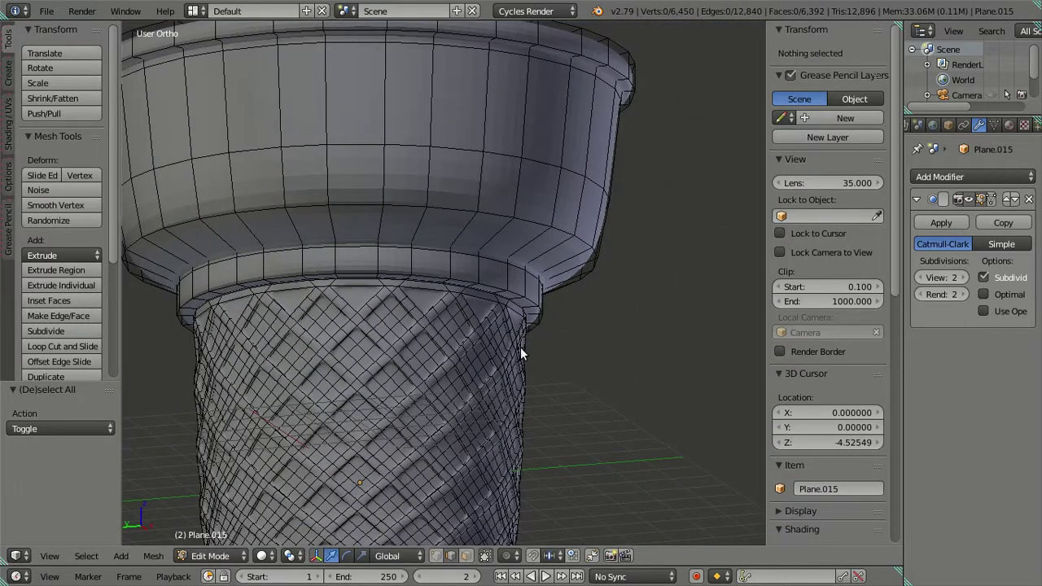
key(Tab)
Step: Orbit the view to inspect the underside of the cone's base
scroll(511, 367, down, 2)
middle_drag(485, 395, 506, 231)
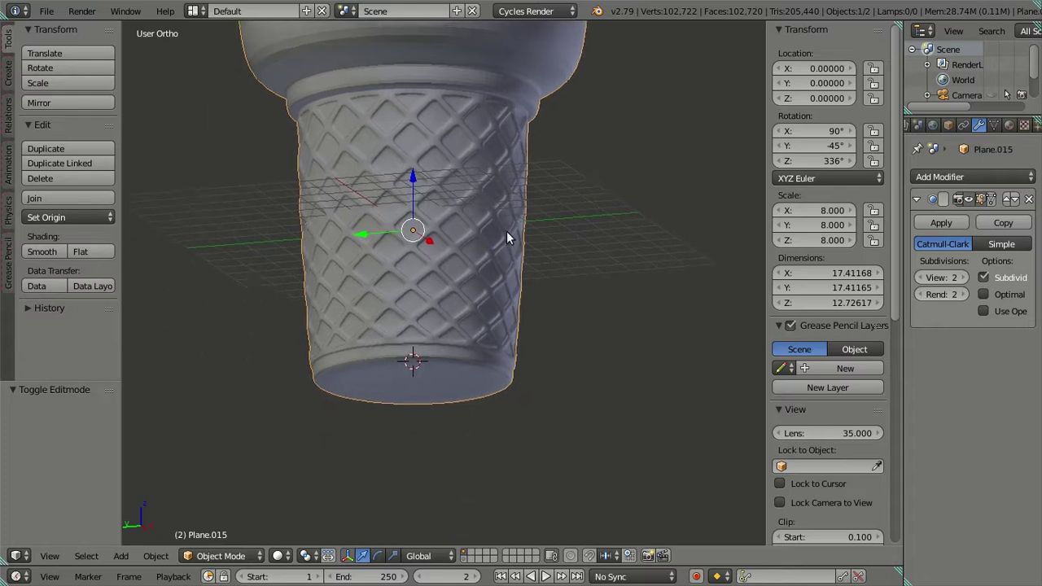
scroll(488, 277, up, 3)
scroll(476, 319, up, 2)
mouse_move(491, 372)
middle_down()
mouse_move(454, 237)
mouse_move(453, 274)
mouse_move(443, 253)
middle_up()
scroll(449, 275, down, 3)
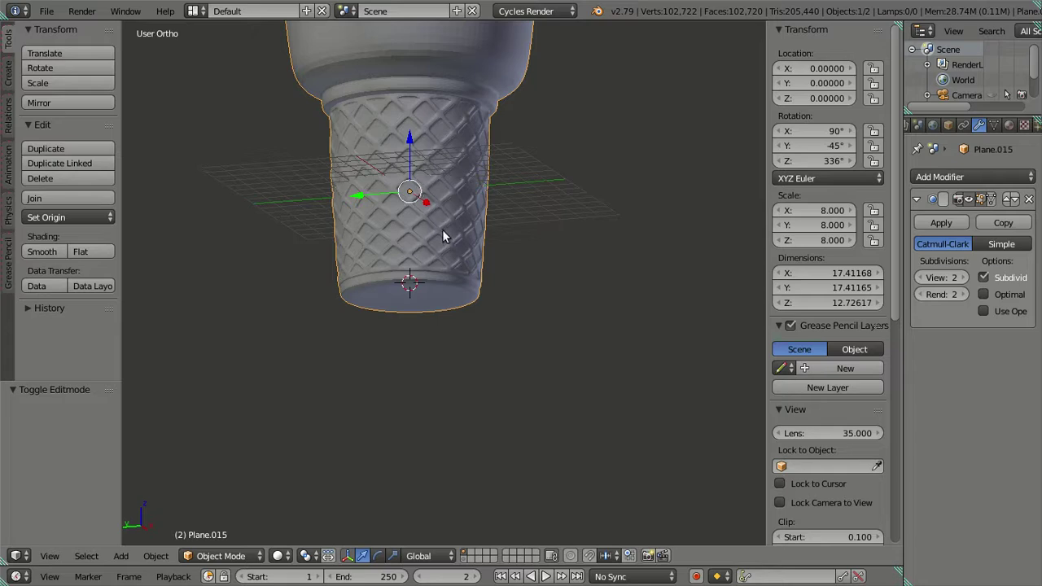
scroll(442, 272, up, 2)
scroll(444, 272, up, 1)
middle_drag(443, 273, 464, 279)
scroll(488, 319, up, 3)
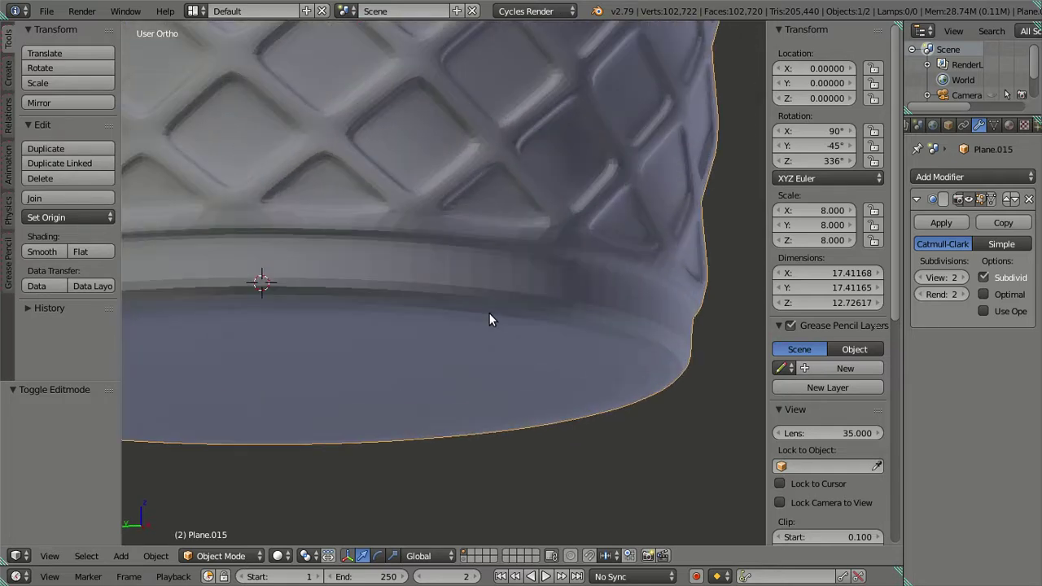
Step: Return to Edit Mode and frame the cone's base rim wall
key(Tab)
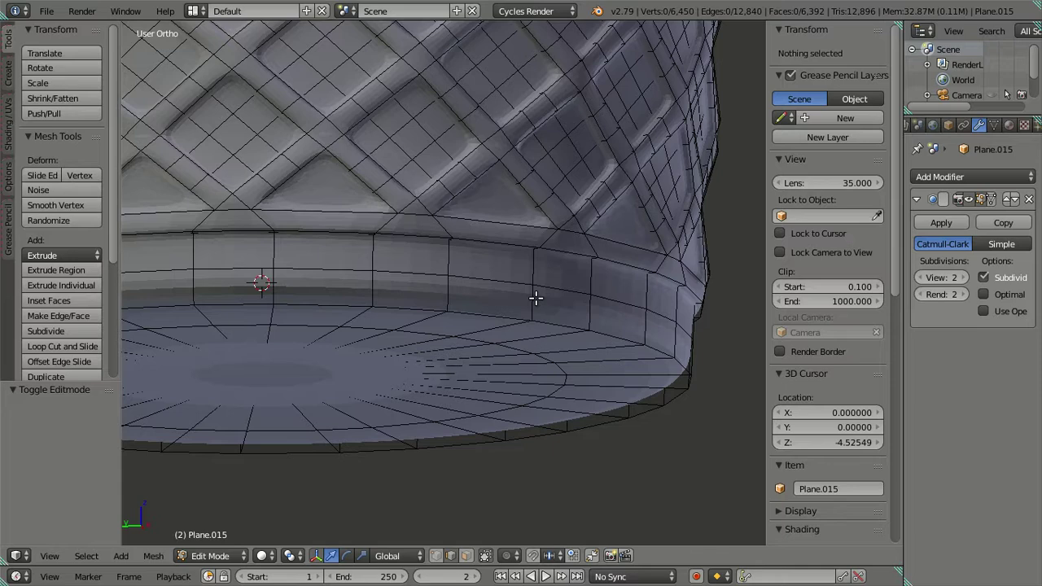
scroll(534, 295, down, 3)
scroll(533, 293, down, 4)
mouse_move(474, 170)
shift+middle_down()
mouse_move(472, 251)
mouse_move(469, 237)
shift+middle_up()
scroll(478, 260, up, 2)
scroll(488, 288, up, 2)
scroll(477, 361, up, 2)
scroll(476, 168, up, 2)
scroll(467, 242, up, 2)
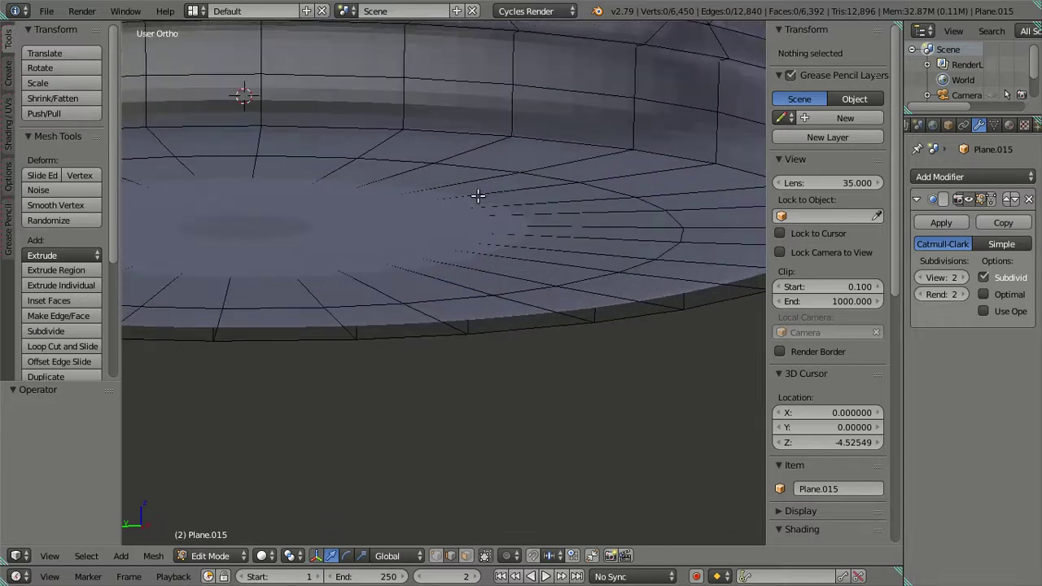
shift+middle_drag(477, 195, 481, 232)
Step: Dissolve a horizontal edge loop on the base rim wall
key(a)
key(a)
alt+right_click(592, 187)
key(x)
click(596, 188)
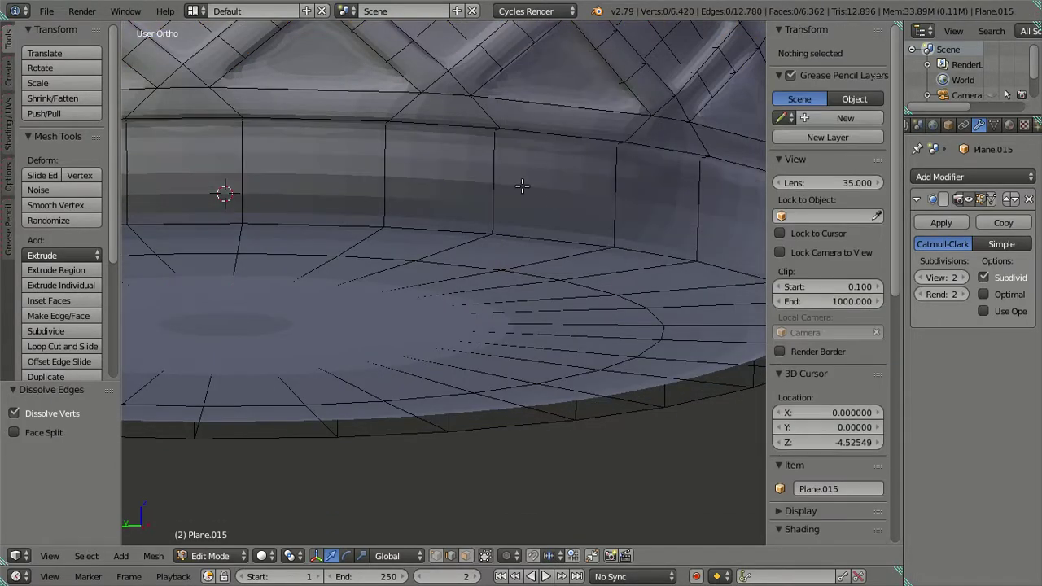
Step: Cut a new unslid loop on the rim wall, dissolve it, and leave Edit Mode
key(ctrl+r)
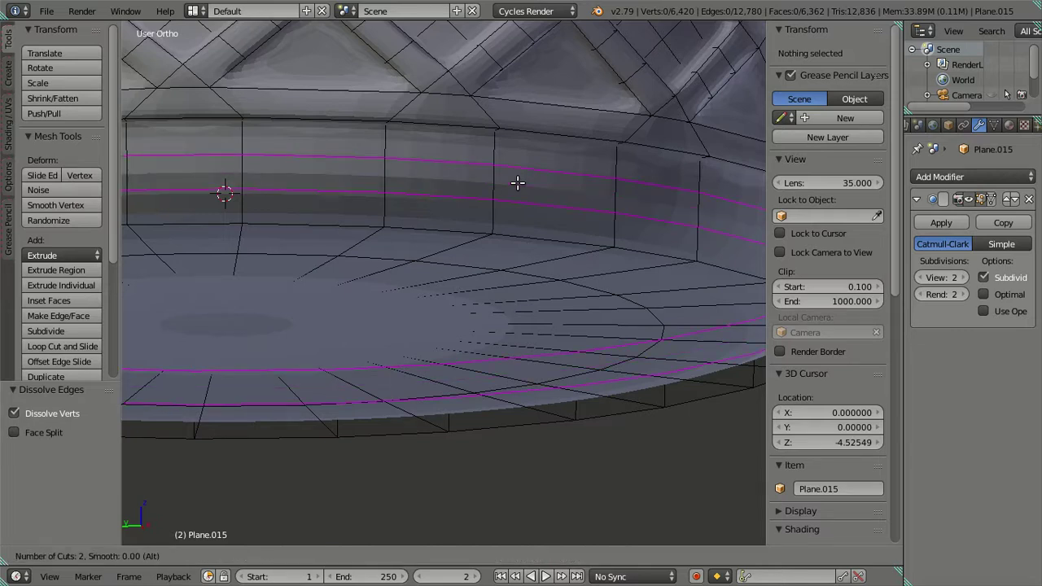
click(518, 183)
right_click(518, 183)
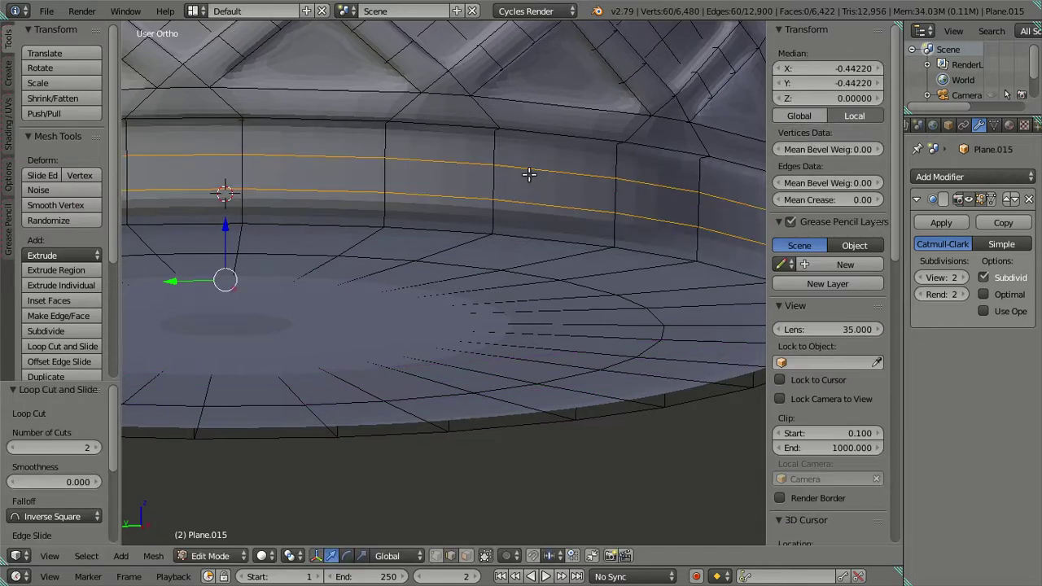
key(x)
click(573, 253)
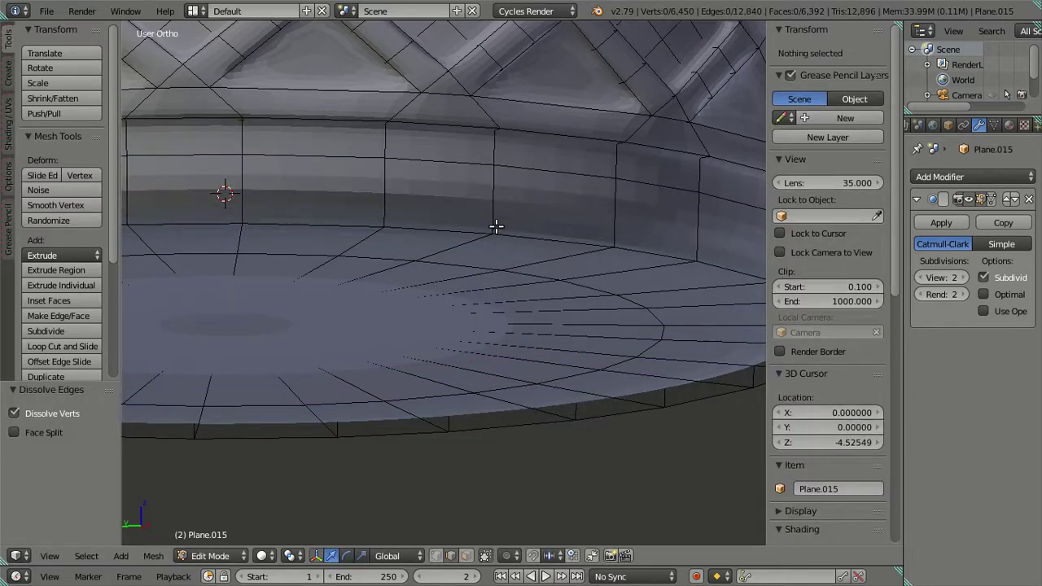
scroll(497, 230, down, 4)
scroll(497, 233, down, 2)
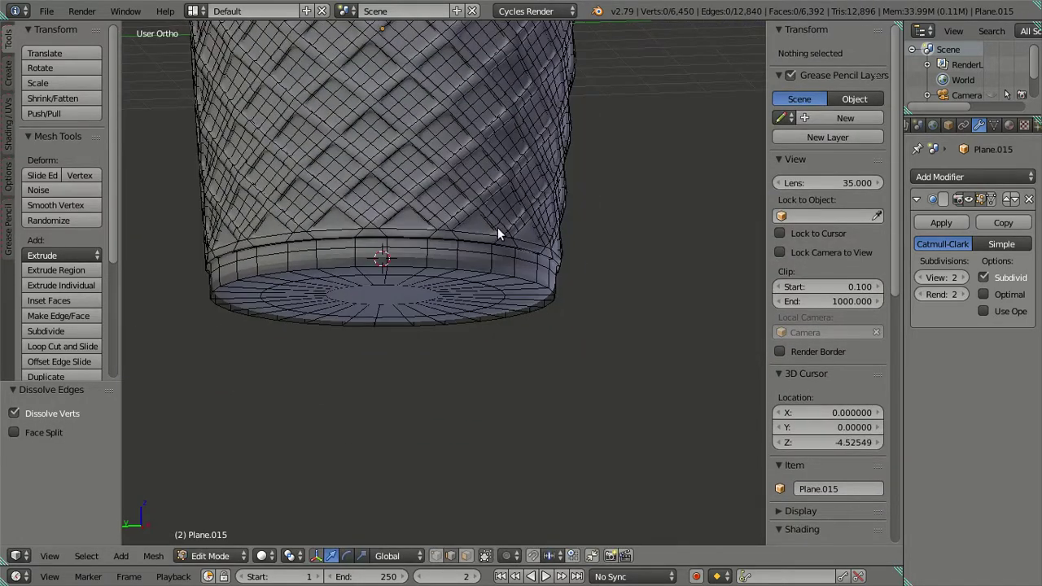
key(Tab)
Step: Apply smooth shading to the wafer cup and view it from below
scroll(517, 263, down, 1)
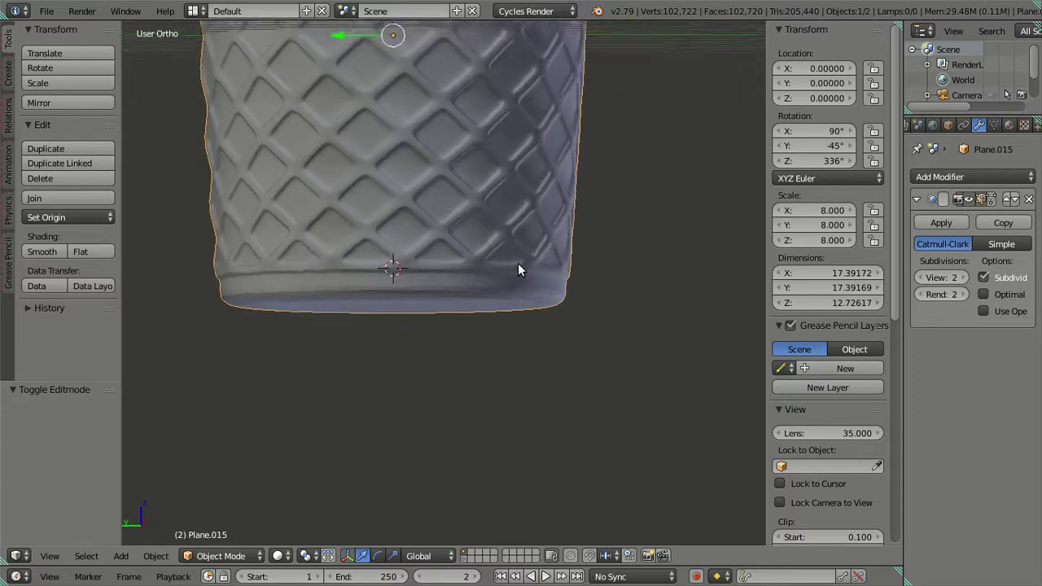
scroll(486, 246, down, 3)
scroll(480, 358, down, 2)
shift+scroll(488, 358, up, 3)
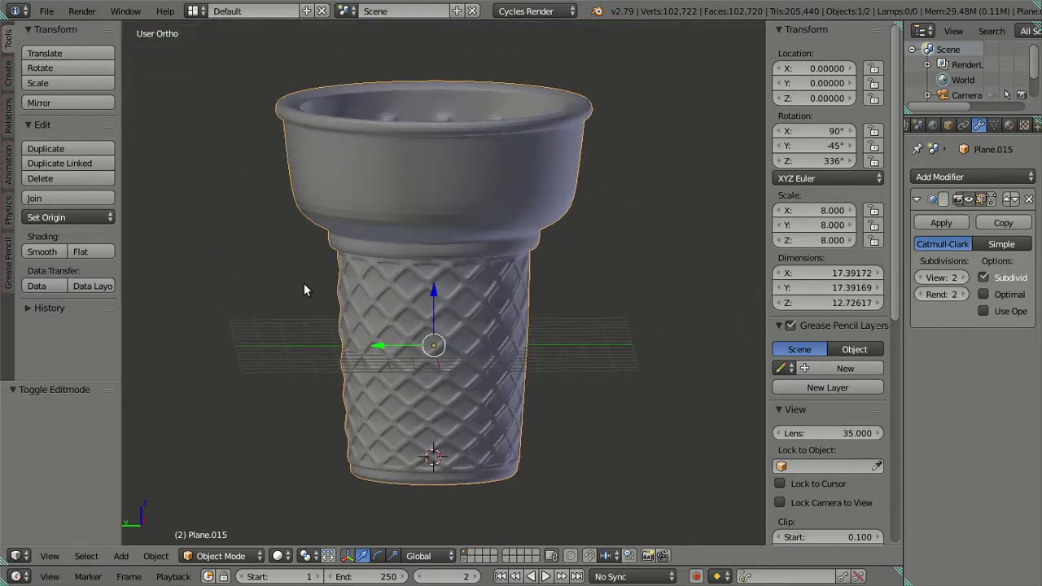
click(42, 252)
mouse_move(391, 514)
middle_down()
mouse_move(489, 263)
mouse_move(553, 315)
mouse_move(533, 297)
mouse_move(505, 380)
mouse_move(488, 395)
mouse_move(382, 414)
mouse_move(405, 361)
mouse_move(350, 276)
mouse_move(158, 196)
mouse_move(405, 276)
mouse_move(454, 322)
mouse_move(492, 260)
mouse_move(474, 208)
mouse_move(495, 253)
middle_up()
key(a)
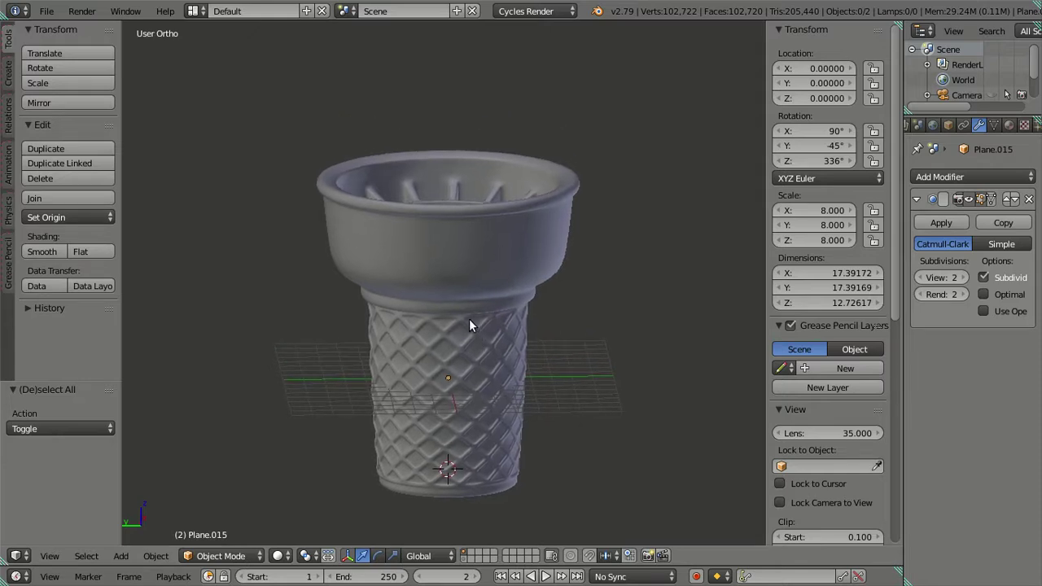
Step: Check the cup from front orthographic view, then orbit to see the interior ribs
key(KP_1)
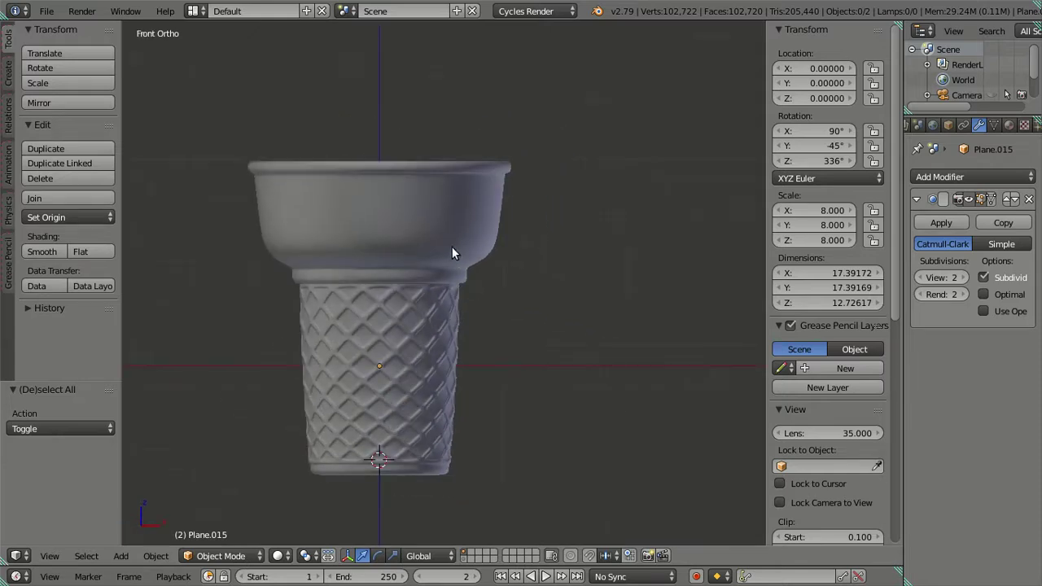
scroll(432, 213, up, 2)
mouse_move(461, 258)
middle_down()
mouse_move(488, 272)
mouse_move(510, 333)
mouse_move(535, 199)
middle_up()
scroll(535, 358, up, 2)
scroll(542, 353, up, 3)
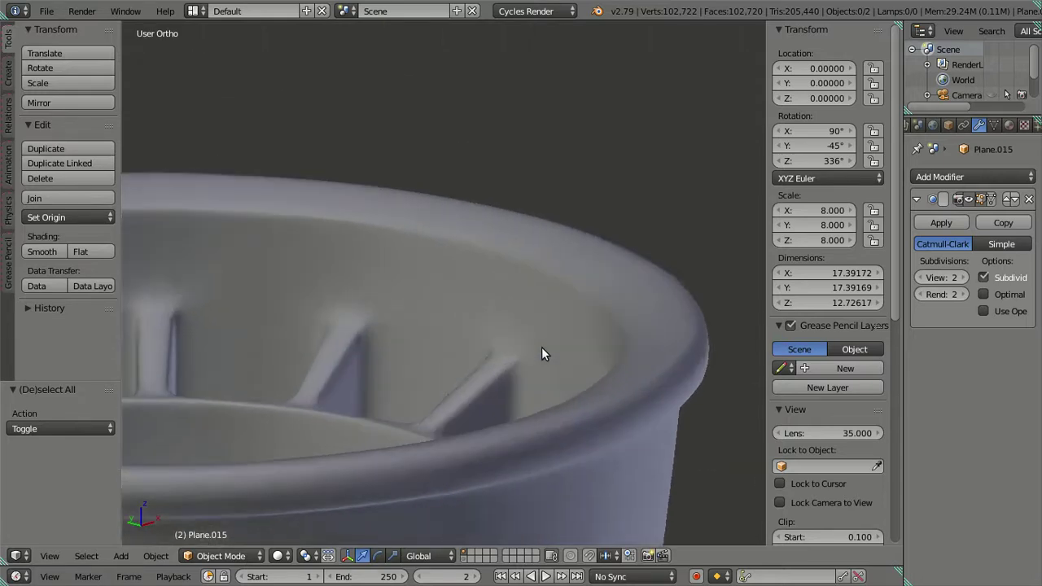
scroll(570, 304, up, 3)
Step: Add an unslid edge loop around the bowl's rim in Edit Mode
key(Tab)
key(ctrl+r)
click(605, 246)
right_click(606, 246)
key(a)
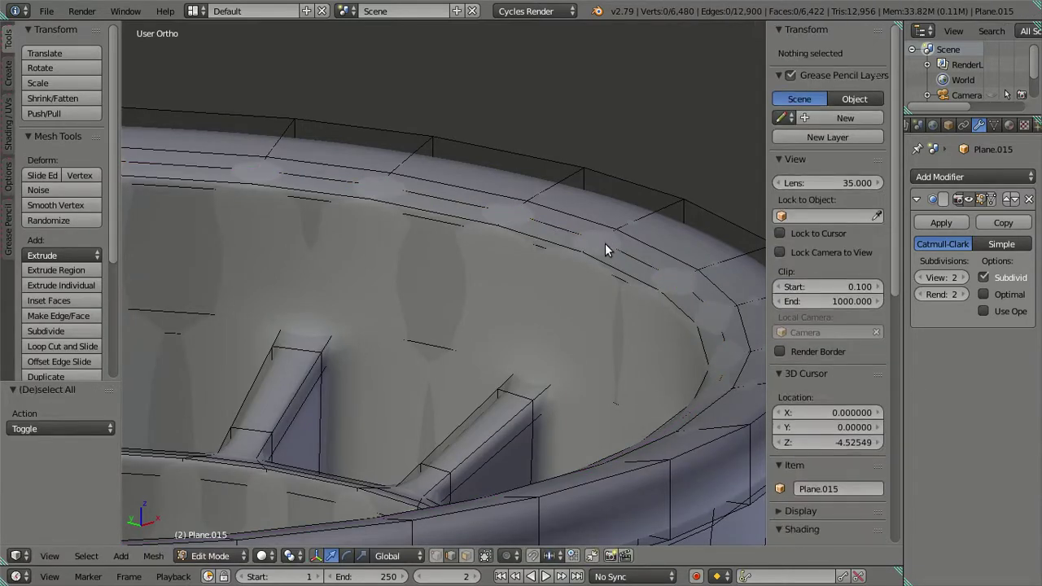
key(Tab)
Step: Orbit around the cup to review the new rim loop from above and the side
scroll(586, 277, down, 3)
mouse_move(568, 304)
middle_down()
mouse_move(564, 375)
mouse_move(489, 304)
mouse_move(489, 290)
middle_up()
scroll(537, 375, up, 3)
scroll(489, 290, down, 2)
scroll(561, 256, up, 1)
mouse_move(561, 256)
middle_down()
mouse_move(542, 259)
mouse_move(573, 245)
mouse_move(571, 233)
mouse_move(604, 263)
mouse_move(607, 312)
mouse_move(632, 338)
mouse_move(538, 307)
mouse_move(546, 336)
middle_up()
Step: Snap the 3D cursor to the centre of the bowl's inner rim loop
key(Tab)
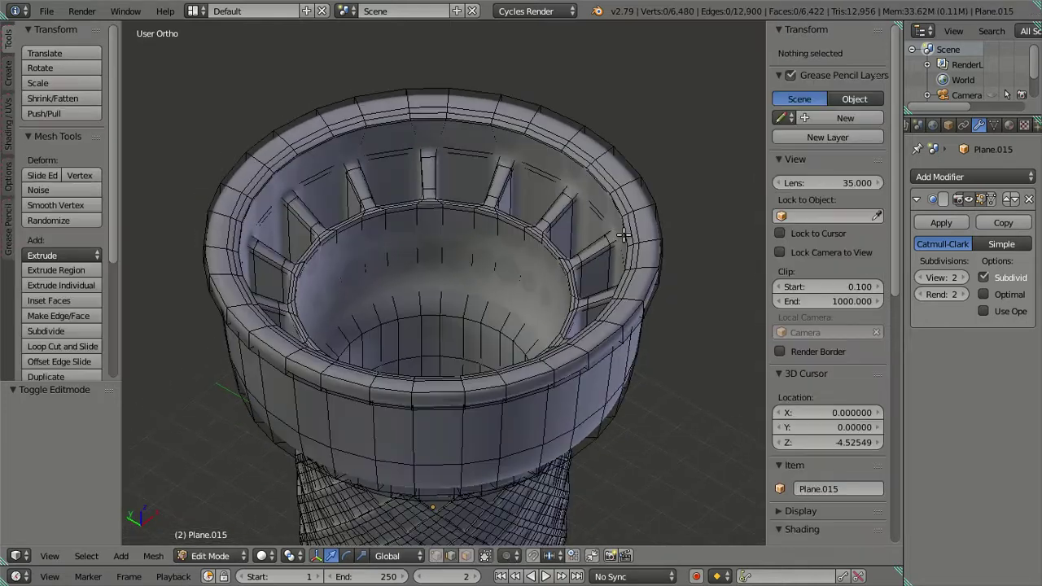
key(a)
key(a)
alt+right_click(618, 205)
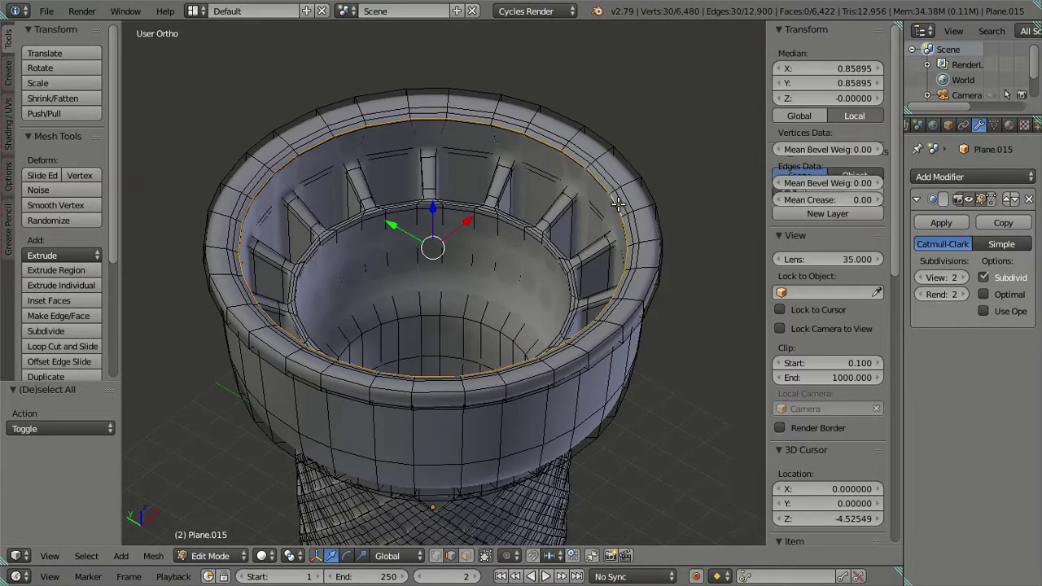
key(shift+s)
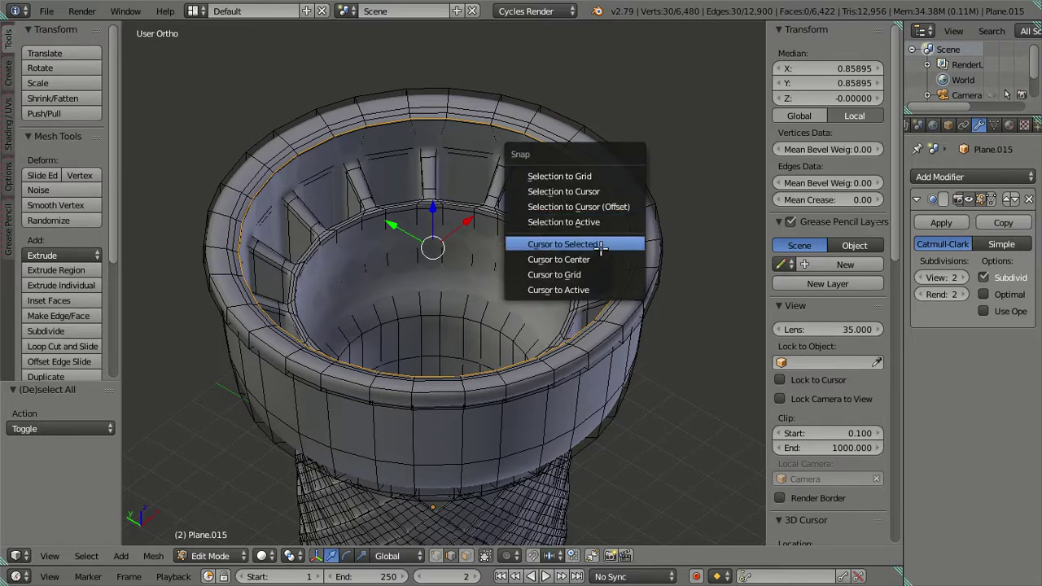
click(600, 246)
key(a)
key(Tab)
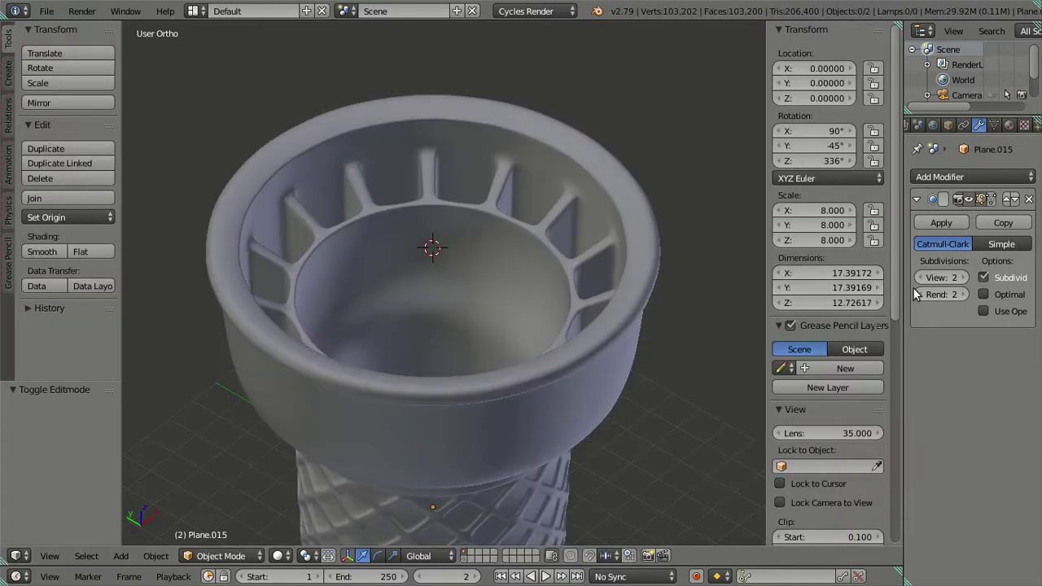
Step: Set the Subdivision Surface viewport level to 1 and reframe the cone
click(917, 277)
click(917, 277)
scroll(582, 335, down, 3)
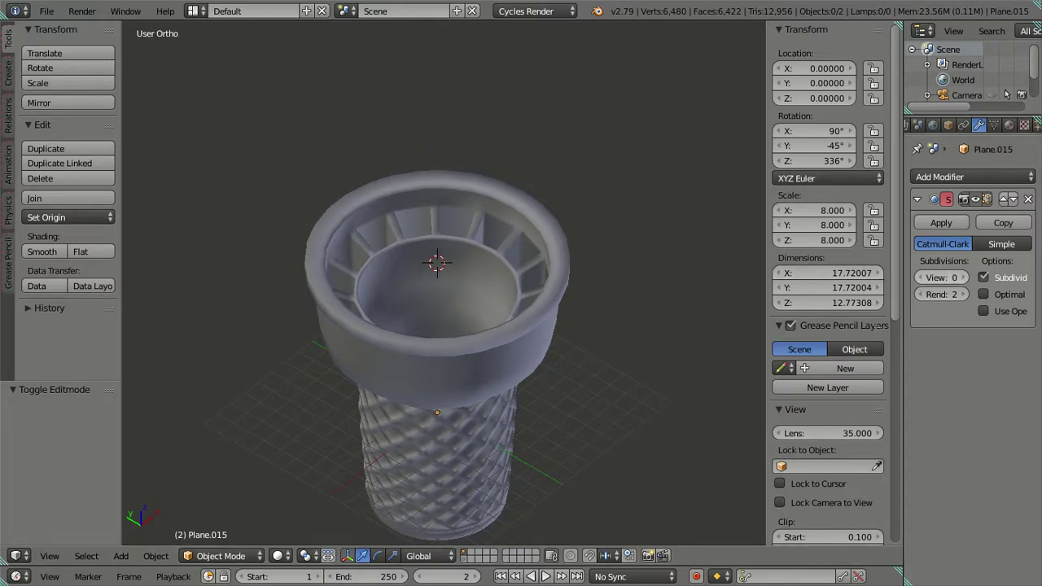
click(962, 278)
middle_drag(625, 348, 607, 314)
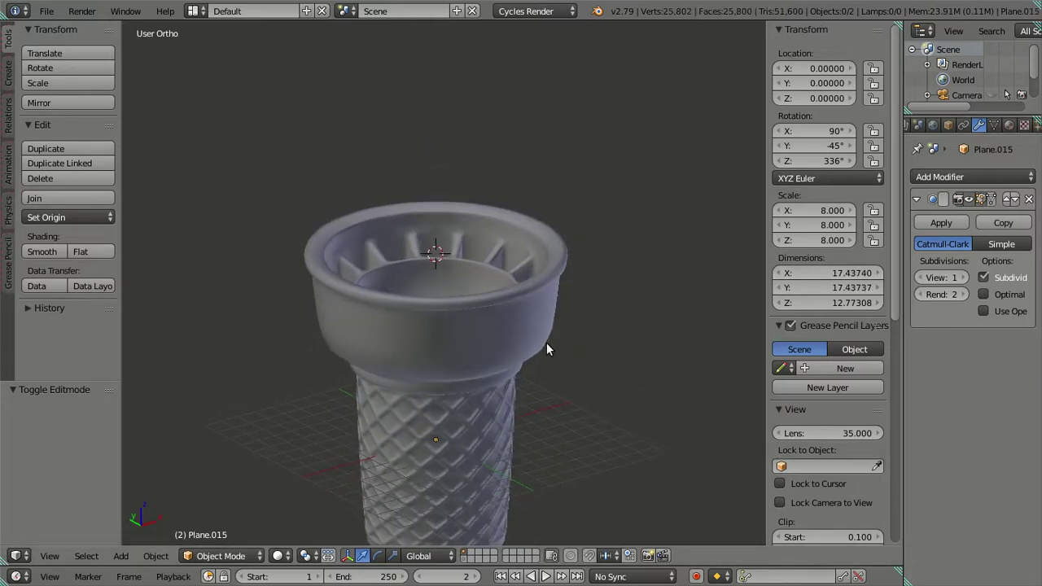
middle_drag(546, 345, 512, 254)
shift+middle_drag(518, 215, 542, 275)
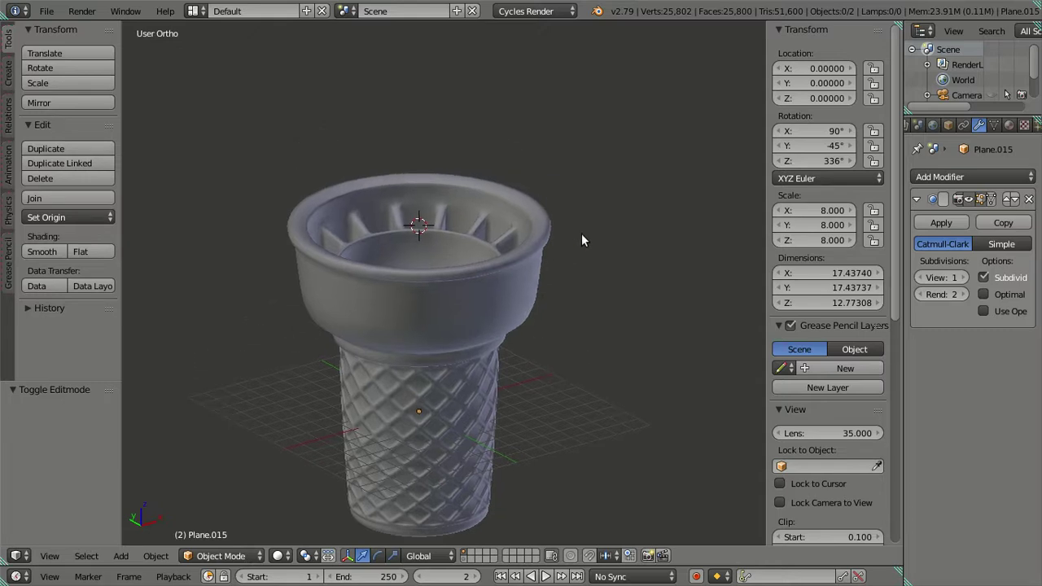
key(shift+a)
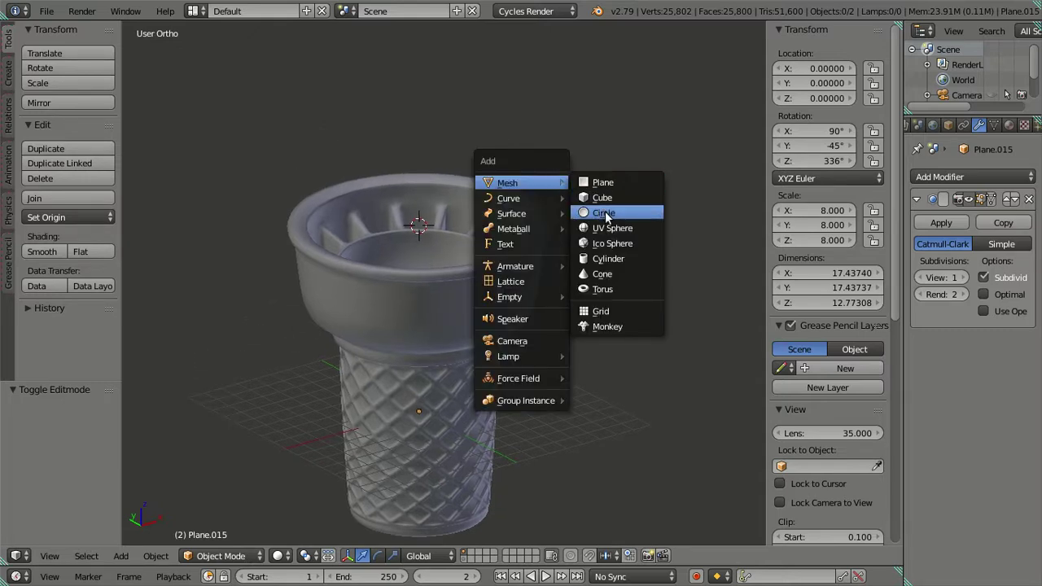
Step: Add a 12-vertex circle mesh at the 3D cursor inside the bowl
click(604, 215)
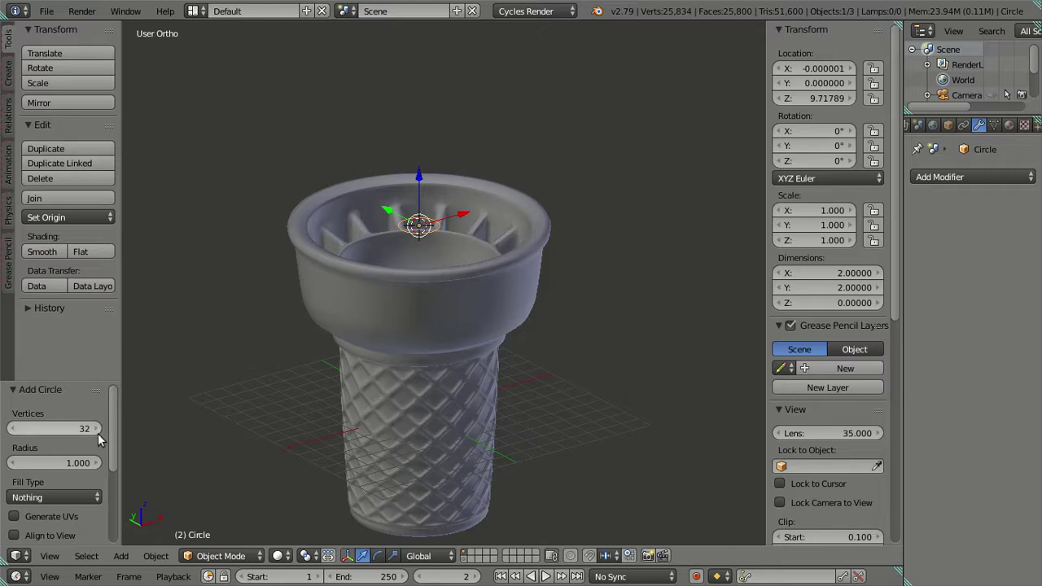
click(65, 429)
text(12)
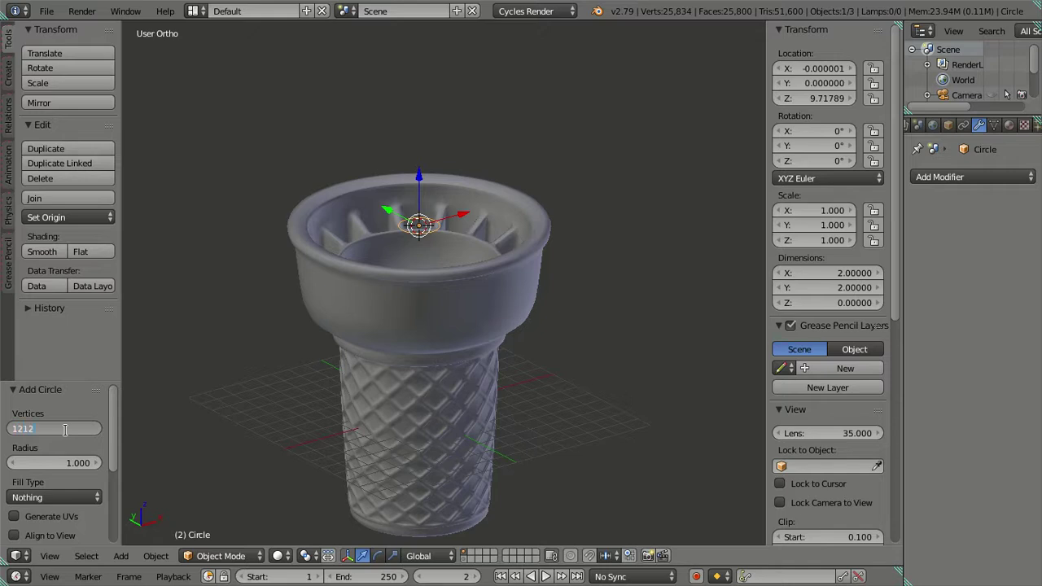
key(Return)
scroll(379, 261, up, 3)
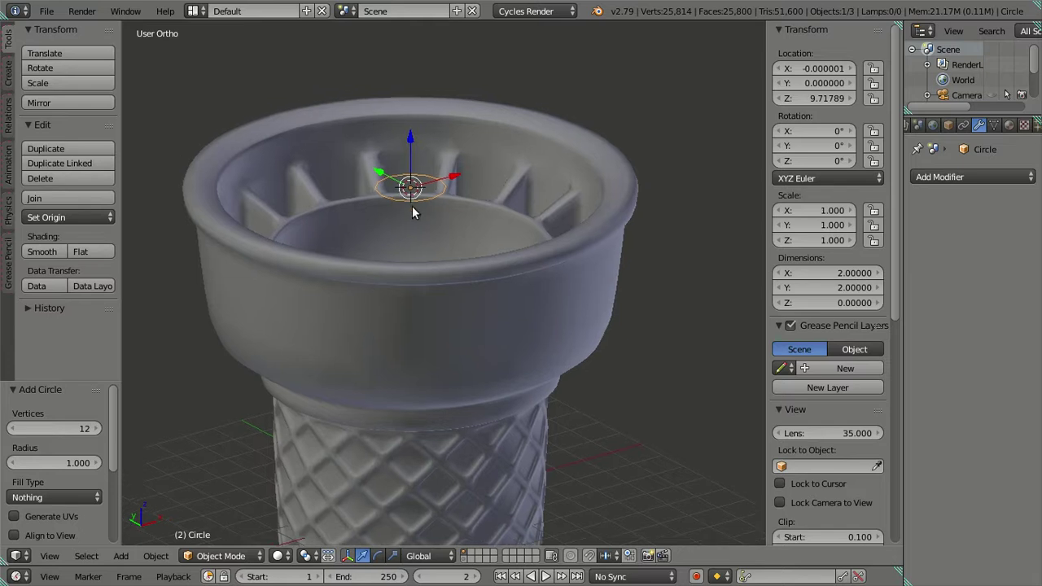
scroll(435, 257, up, 2)
middle_drag(434, 257, 480, 275)
Step: Edit the circle from top view with its vertex selection cleared
key(Tab)
scroll(480, 271, up, 3)
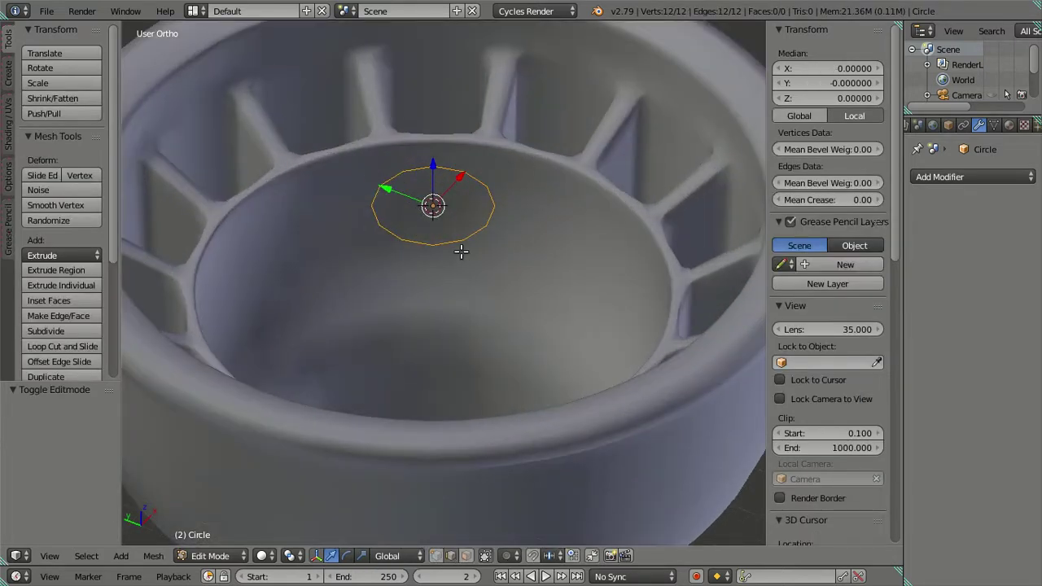
scroll(508, 290, up, 1)
scroll(544, 379, up, 2)
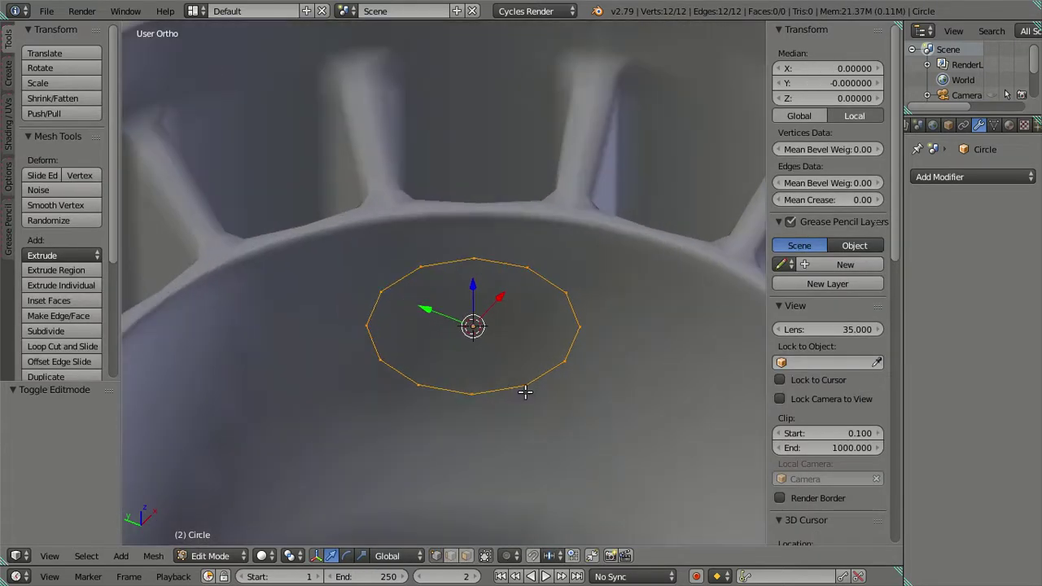
key(KP_7)
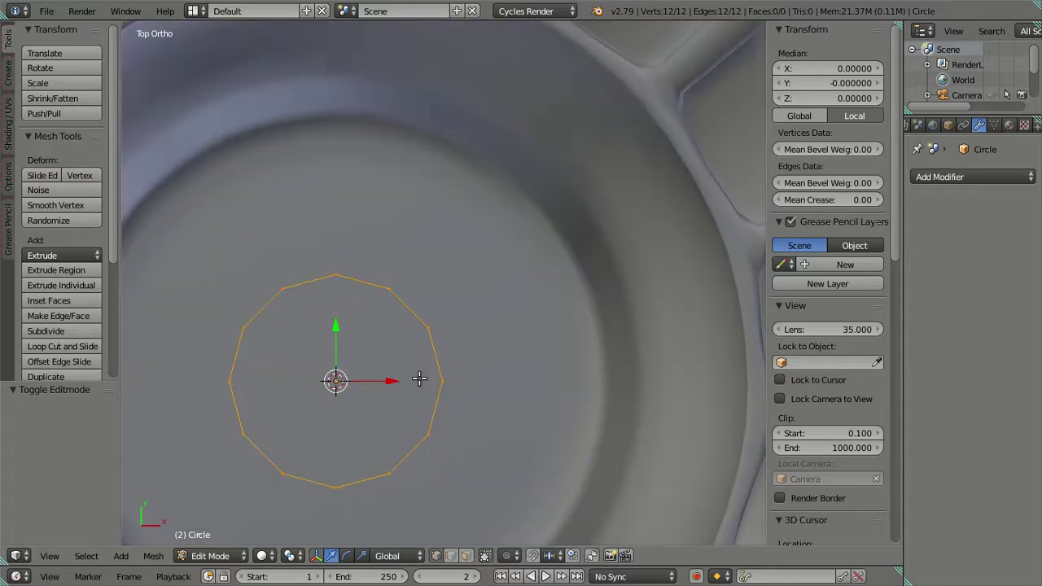
key(a)
Step: Scale six alternate circle vertices inward to 0.614, forming a six-pointed star
right_click(282, 473)
shift+right_click(230, 378)
shift+right_click(280, 290)
shift+right_click(391, 291)
shift+right_click(444, 377)
shift+right_click(394, 474)
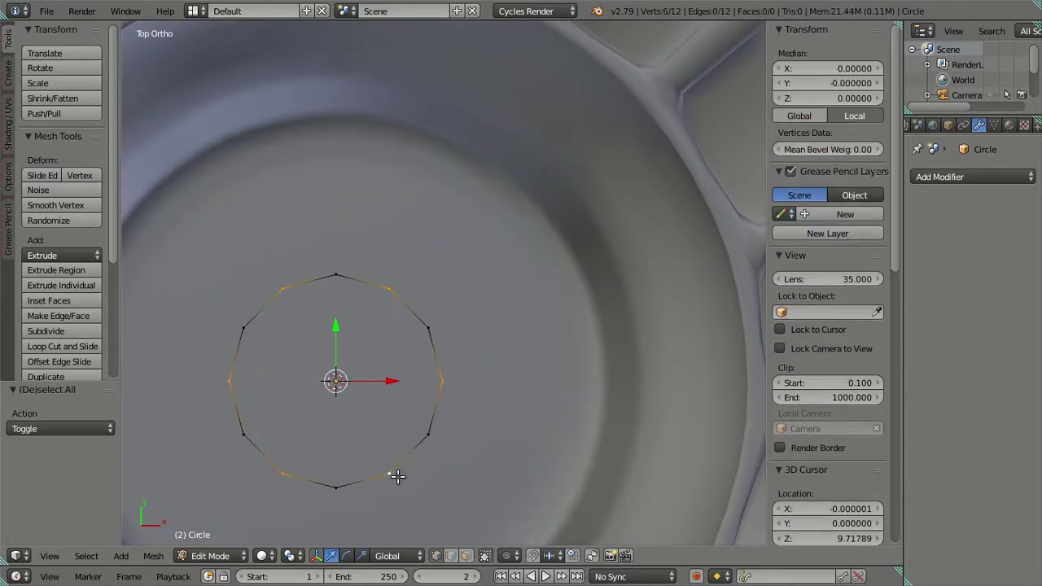
key(s)
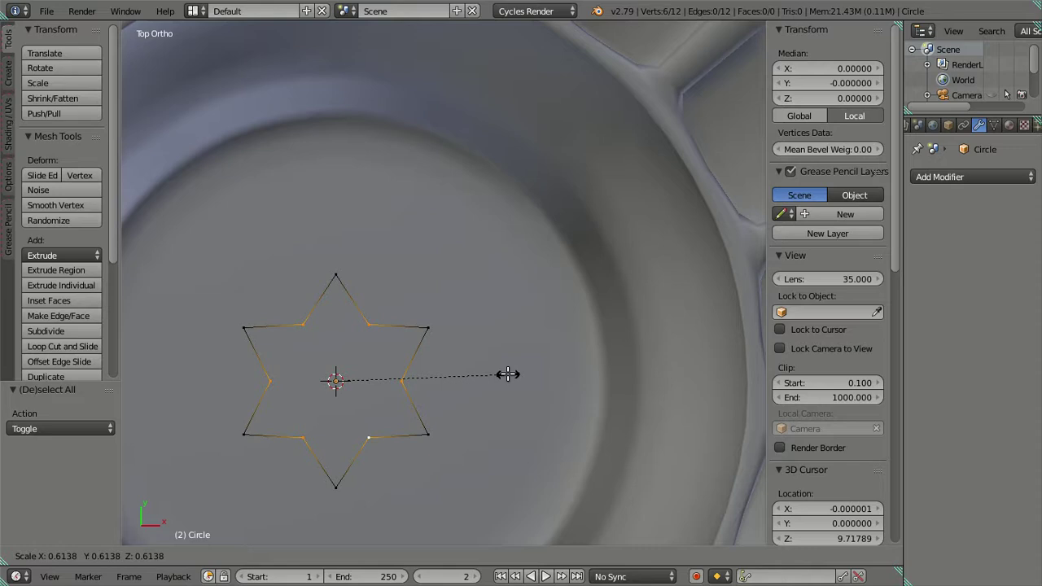
click(507, 374)
Step: Select all the star's vertices and view it straight from above
scroll(477, 377, down, 3)
scroll(493, 391, down, 2)
mouse_move(493, 390)
middle_down()
mouse_move(458, 309)
mouse_move(465, 298)
middle_up()
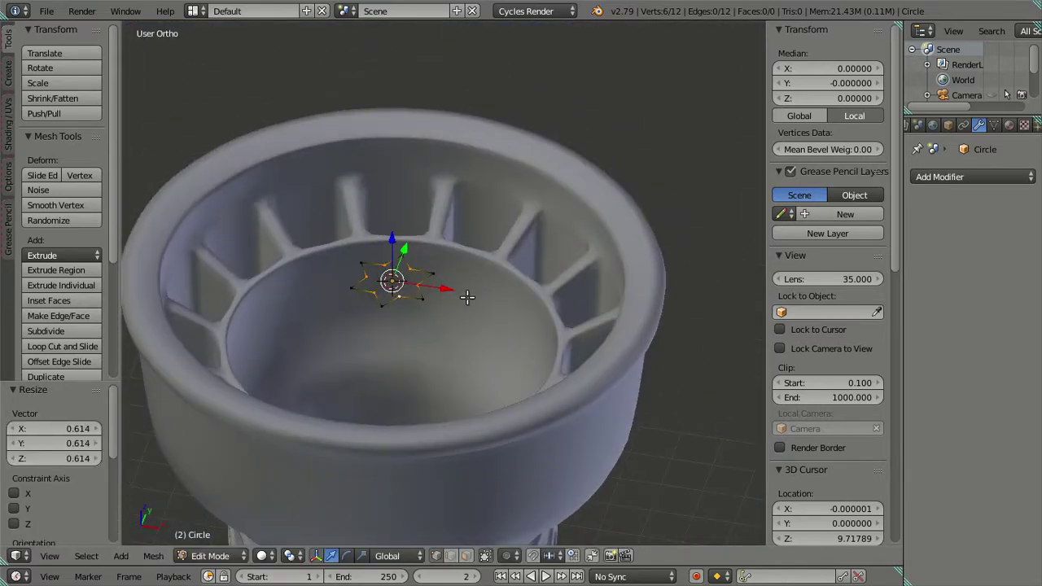
key(a)
key(a)
scroll(470, 309, down, 2)
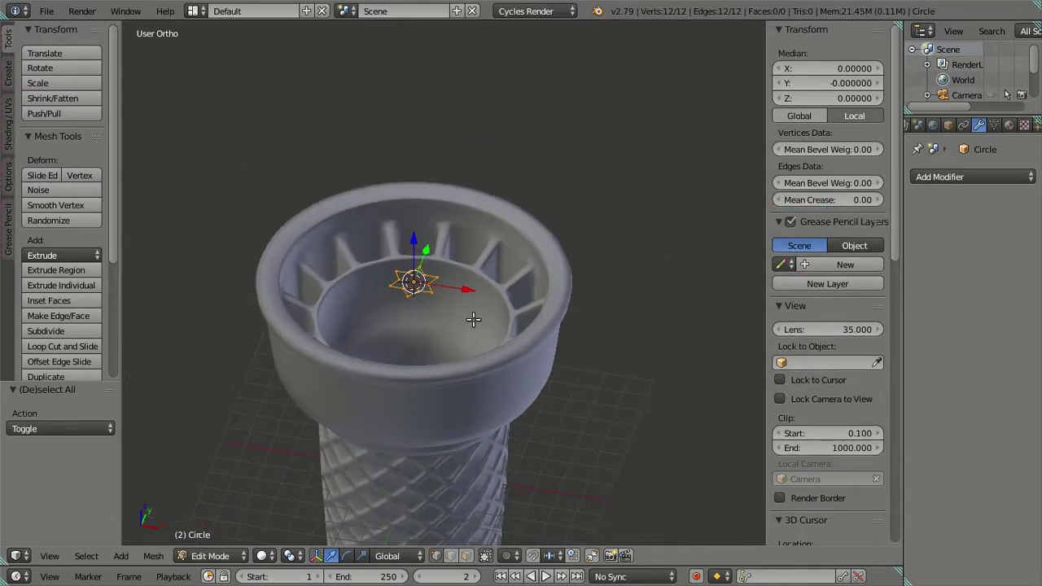
key(KP_7)
Step: Shift the star outline toward the bowl rim, enlarge it, and bring it back near the bowl centre
drag(483, 306, 584, 306)
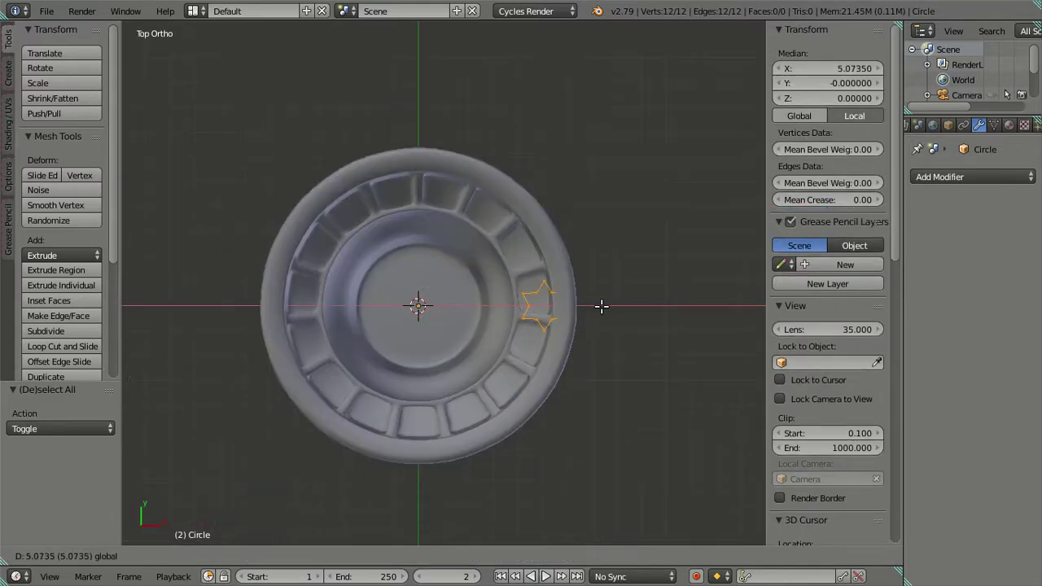
click(577, 306)
key(s)
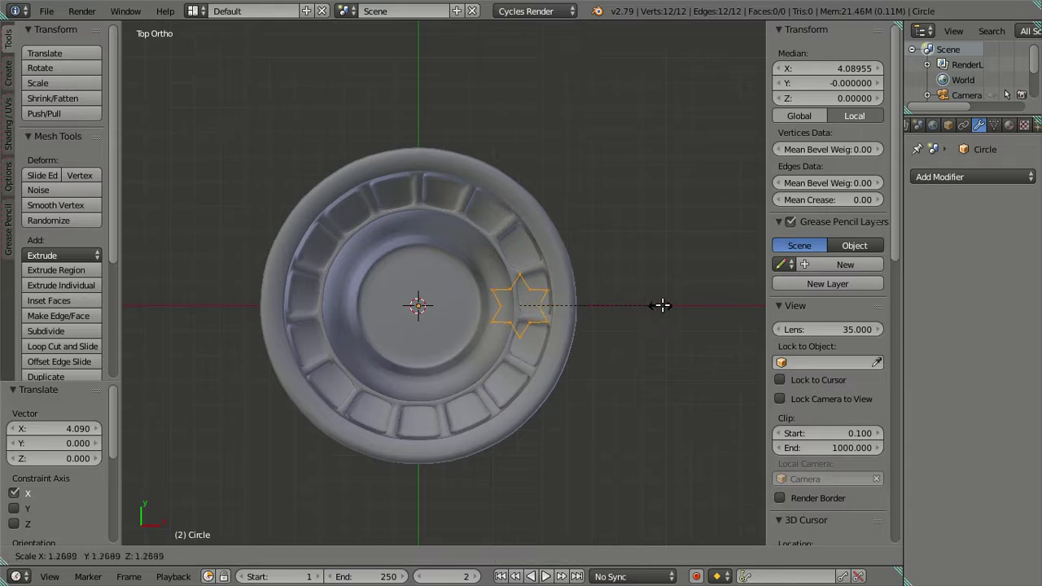
key(Escape)
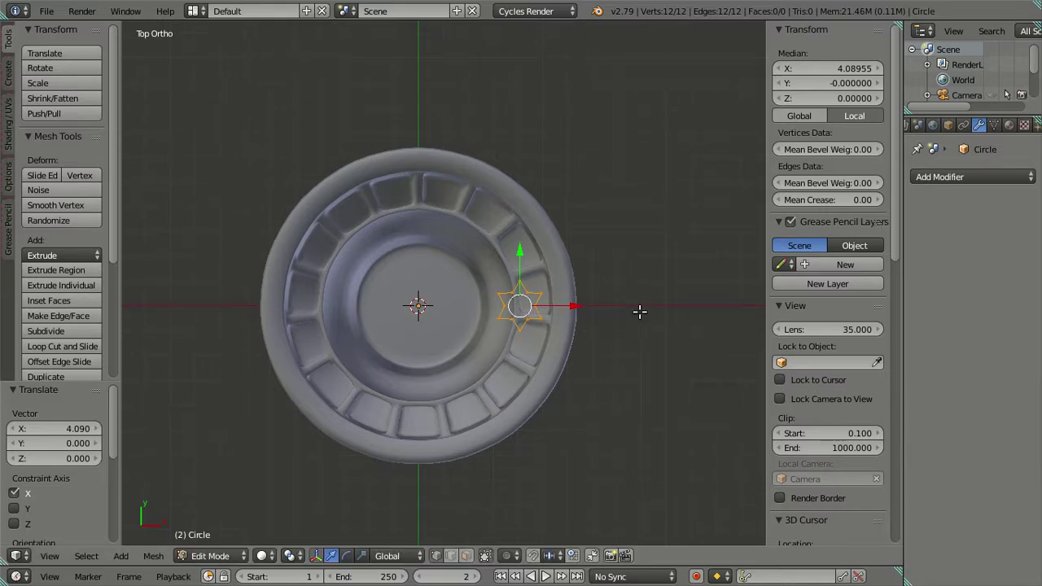
mouse_move(577, 306)
mouse_down()
mouse_move(546, 307)
mouse_move(570, 304)
mouse_up()
key(s)
click(690, 320)
middle_drag(574, 302, 433, 216)
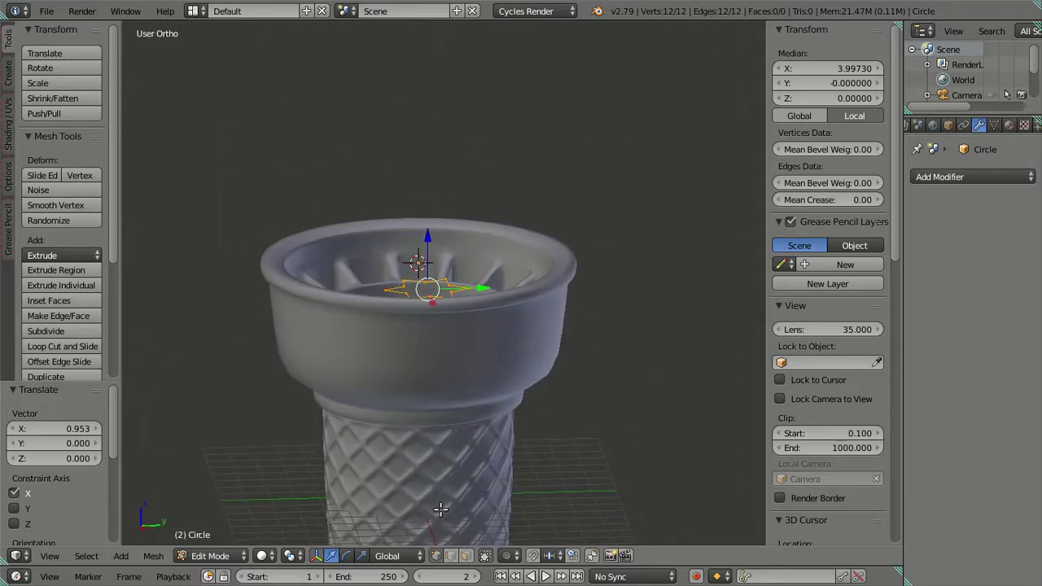
scroll(449, 344, up, 3)
scroll(493, 321, up, 2)
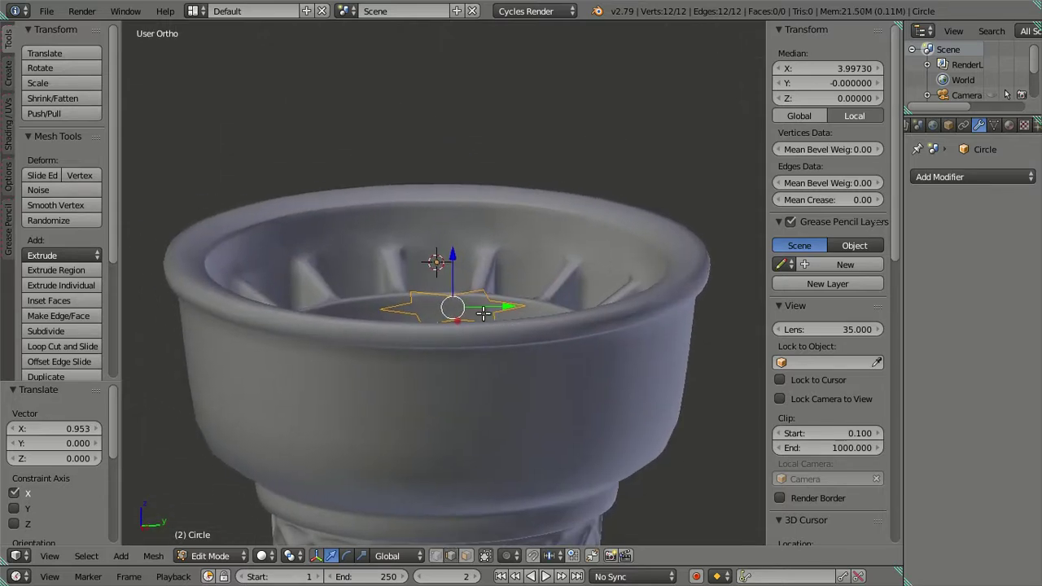
Step: Extrude a flat star copy, raise it above the bowl, tilt it -23.5°, shift it along Y, and enlarge it
key(e)
right_click(488, 251)
drag(451, 259, 446, 222)
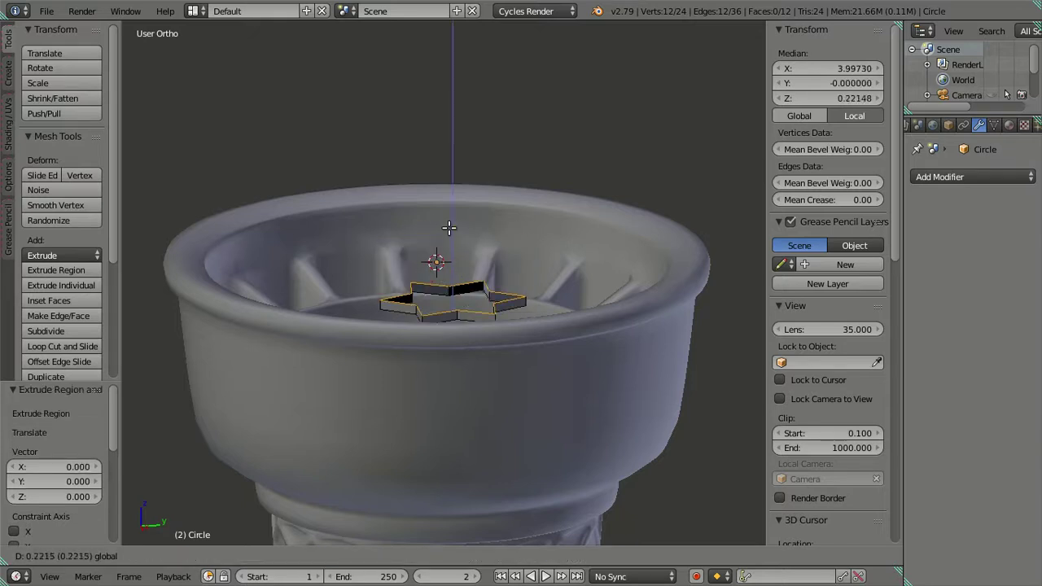
key(KP_3)
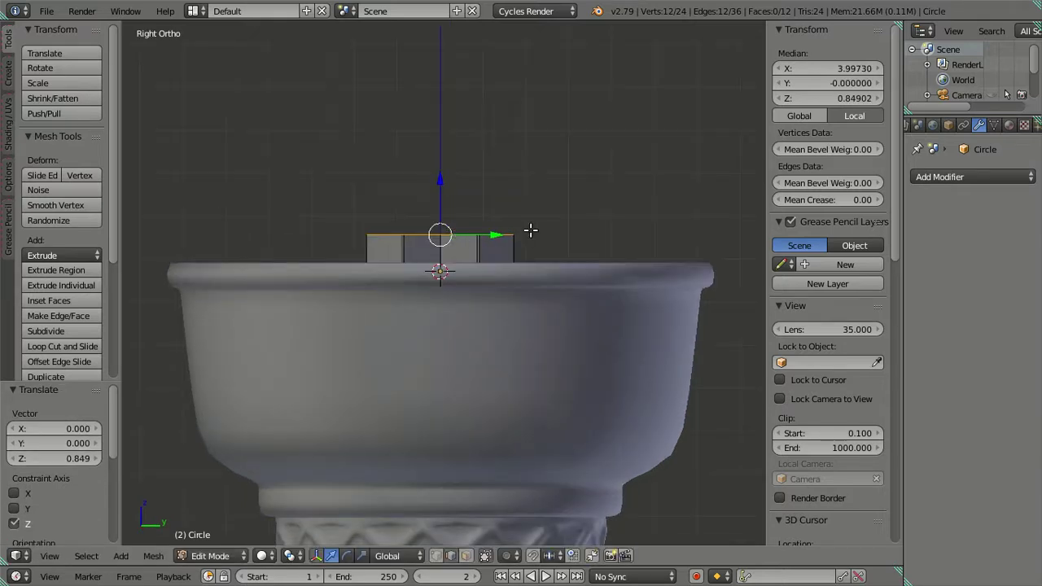
key(r)
click(479, 247)
key(g)
key(y)
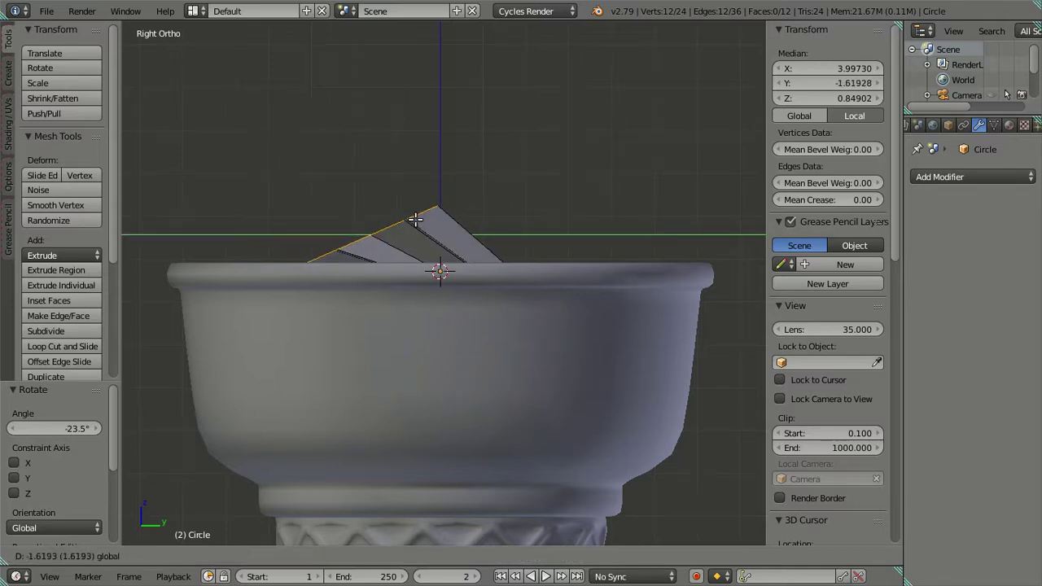
click(415, 219)
key(s)
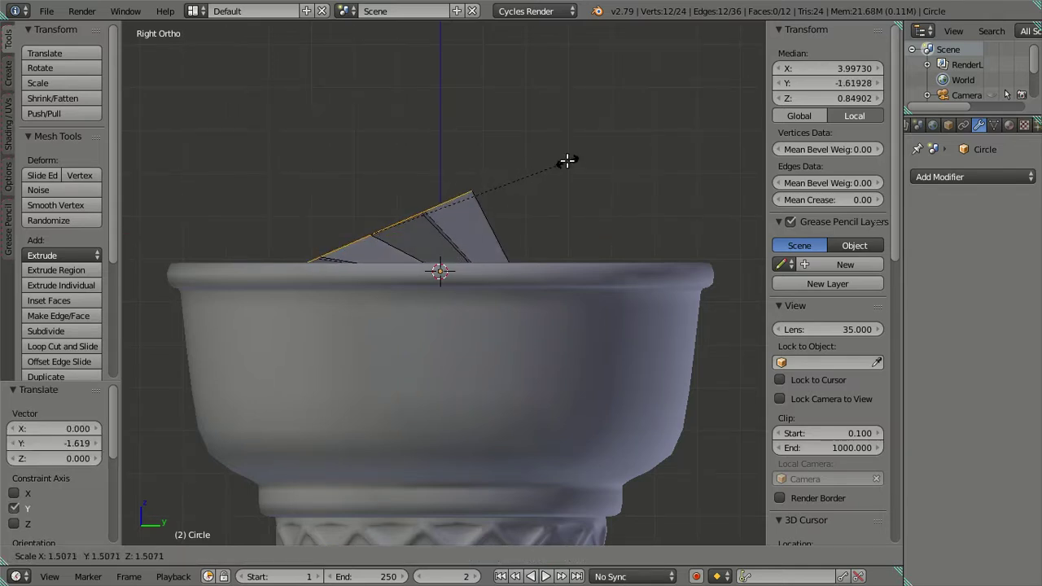
click(575, 160)
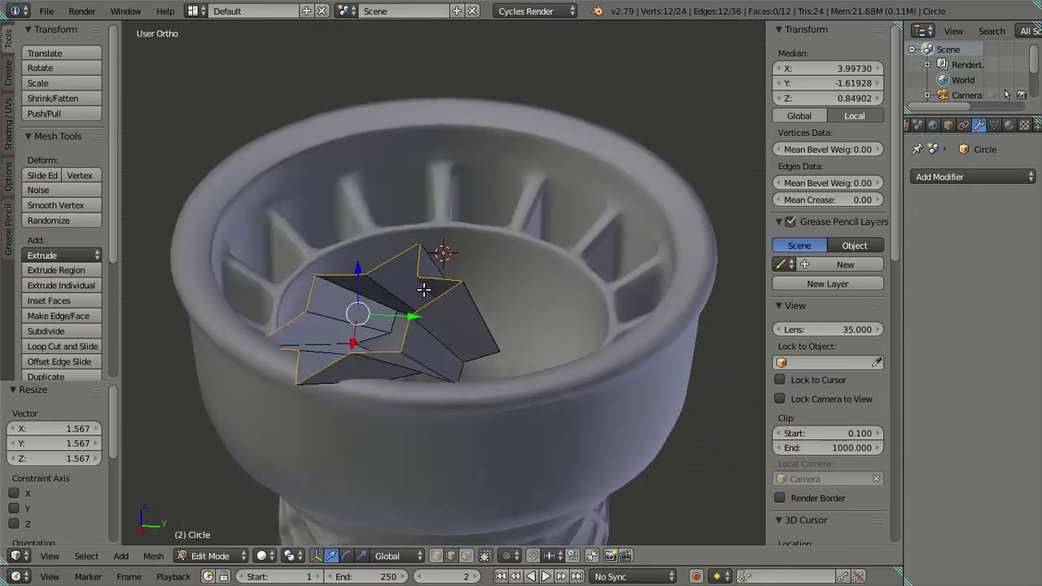
Step: Reposition the star copy along the Y and X axes over the bowl
middle_drag(433, 220, 407, 321)
key(g)
key(y)
click(294, 362)
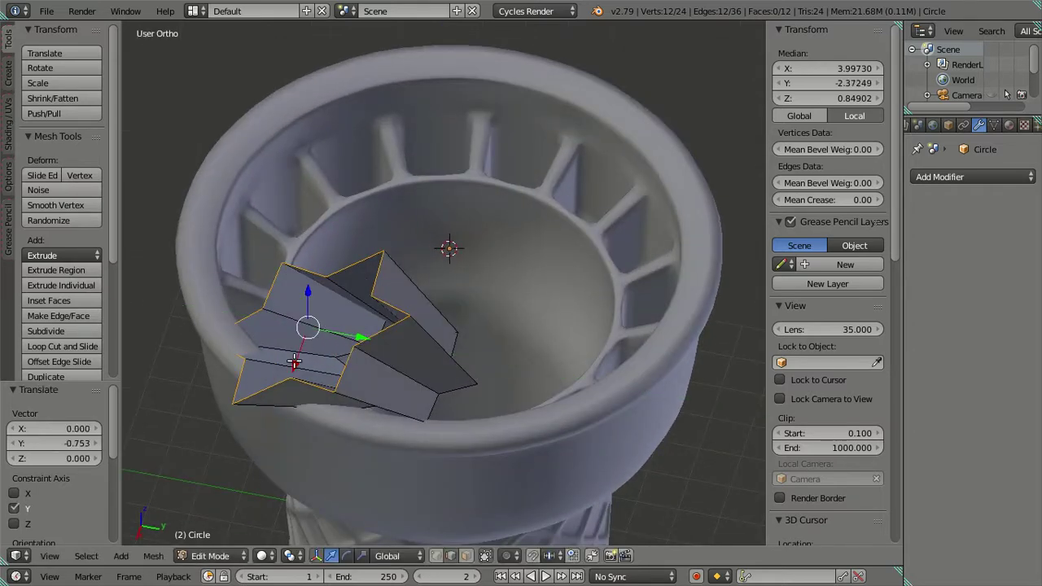
key(g)
key(x)
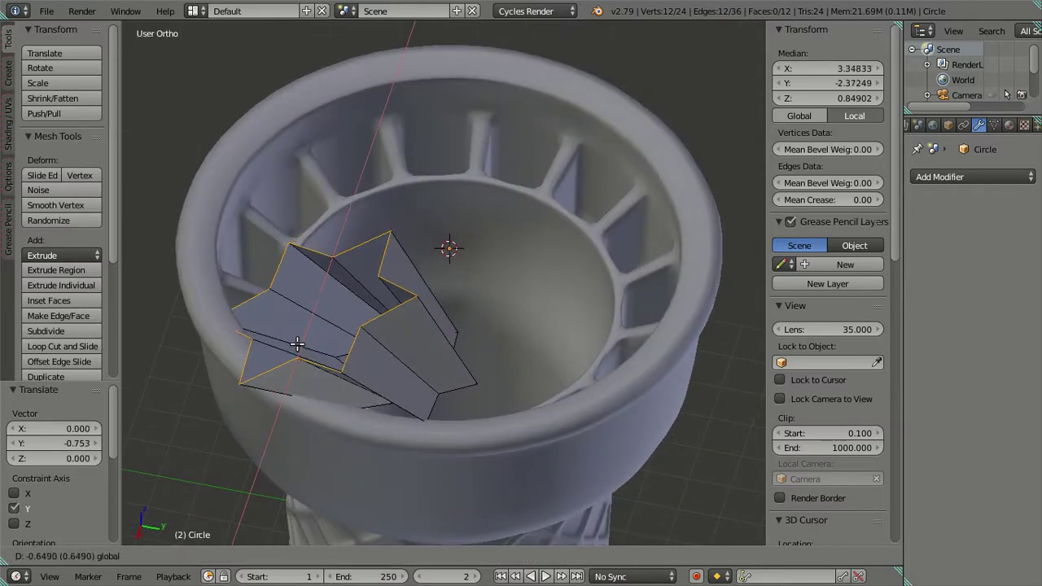
click(323, 336)
mouse_move(323, 337)
middle_down()
mouse_move(367, 259)
mouse_move(460, 239)
middle_up()
key(KP_3)
Step: Extrude a new swirl segment, move it along Y, raise it, and tilt it -43.2°
key(e)
right_click(453, 216)
key(g)
key(y)
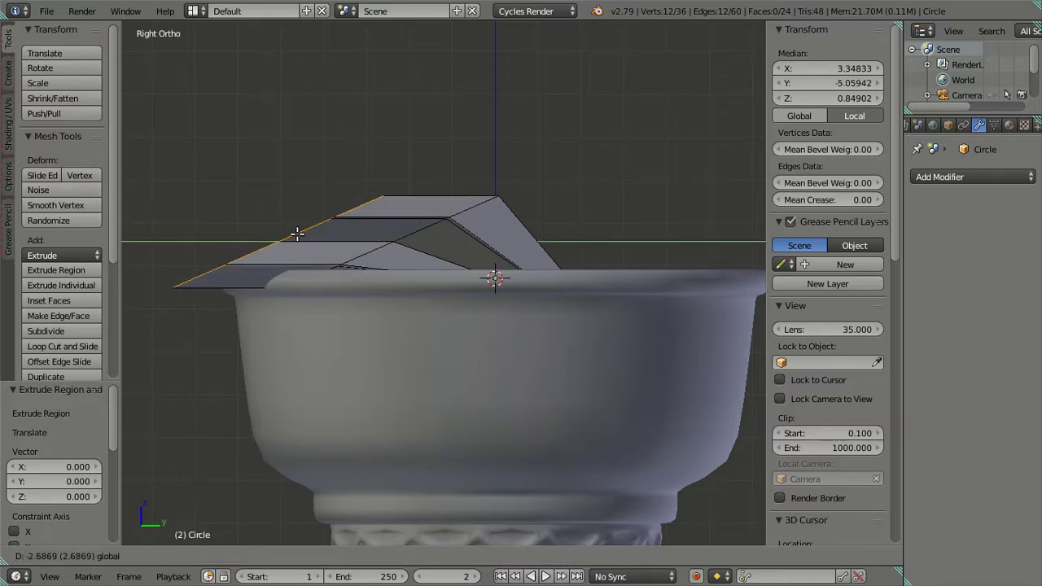
click(297, 234)
drag(277, 188, 294, 145)
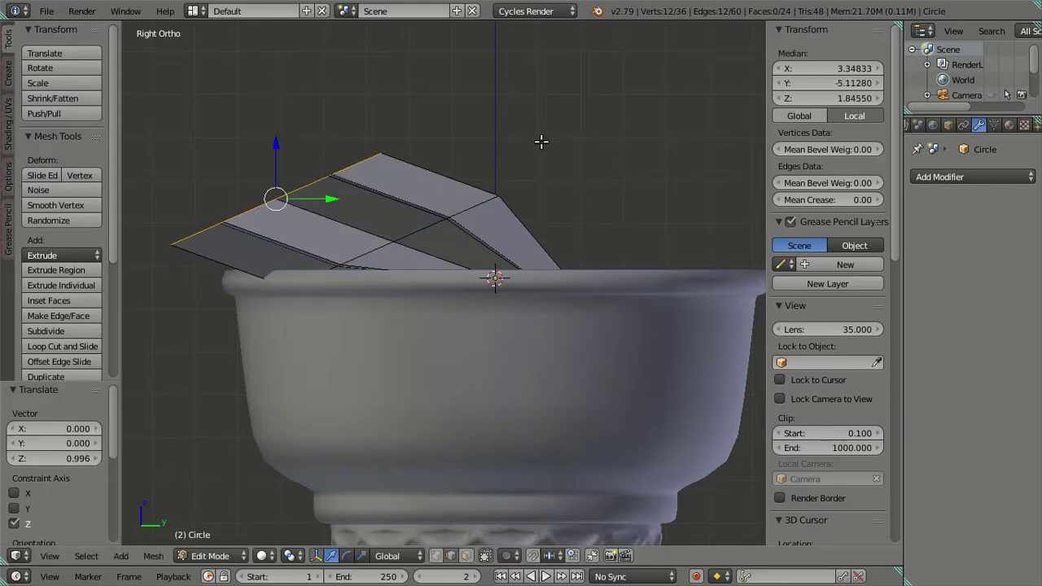
key(r)
click(368, 64)
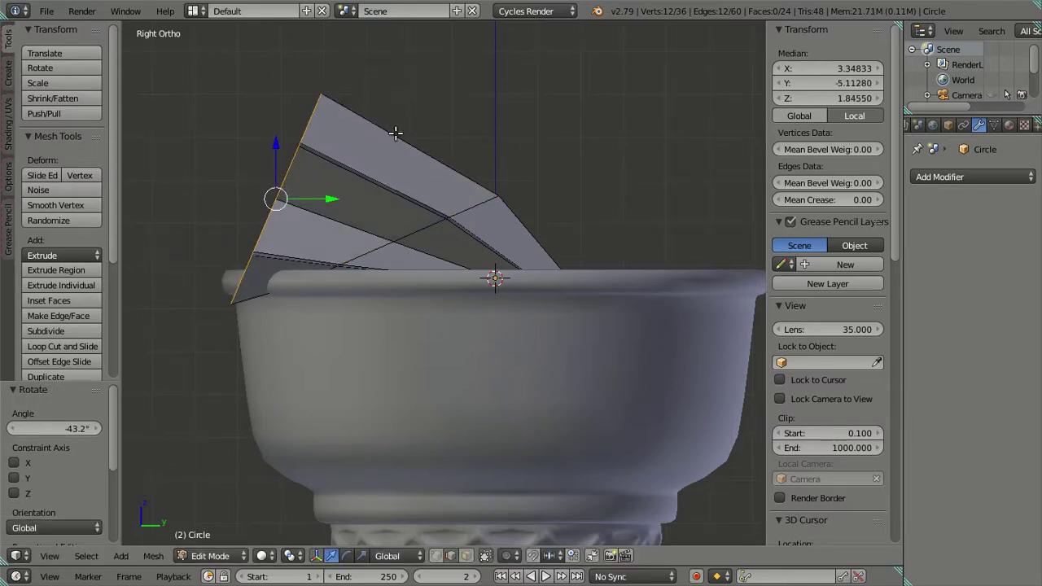
drag(344, 203, 337, 205)
middle_drag(337, 205, 416, 345)
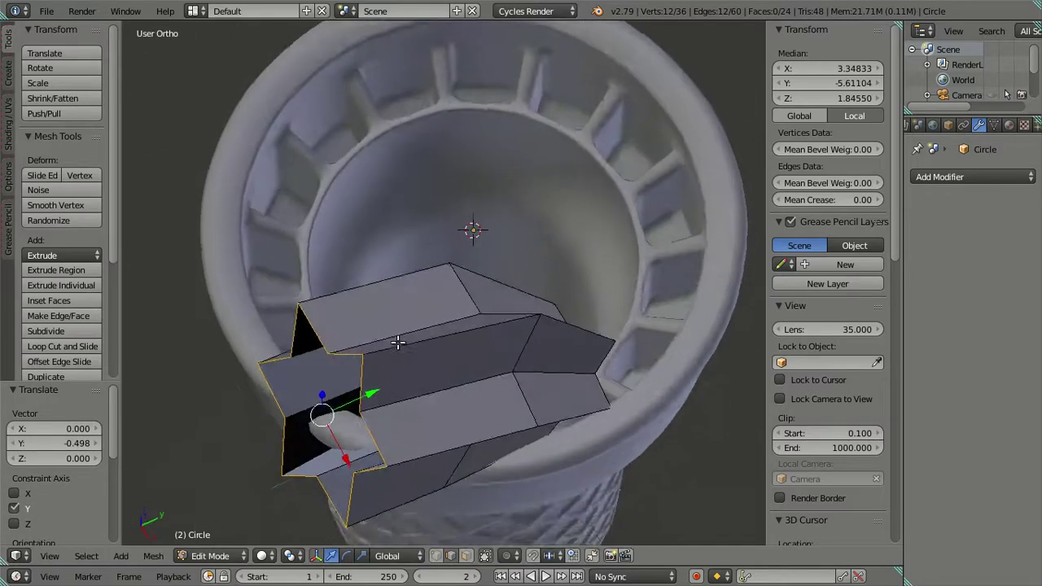
key(KP_7)
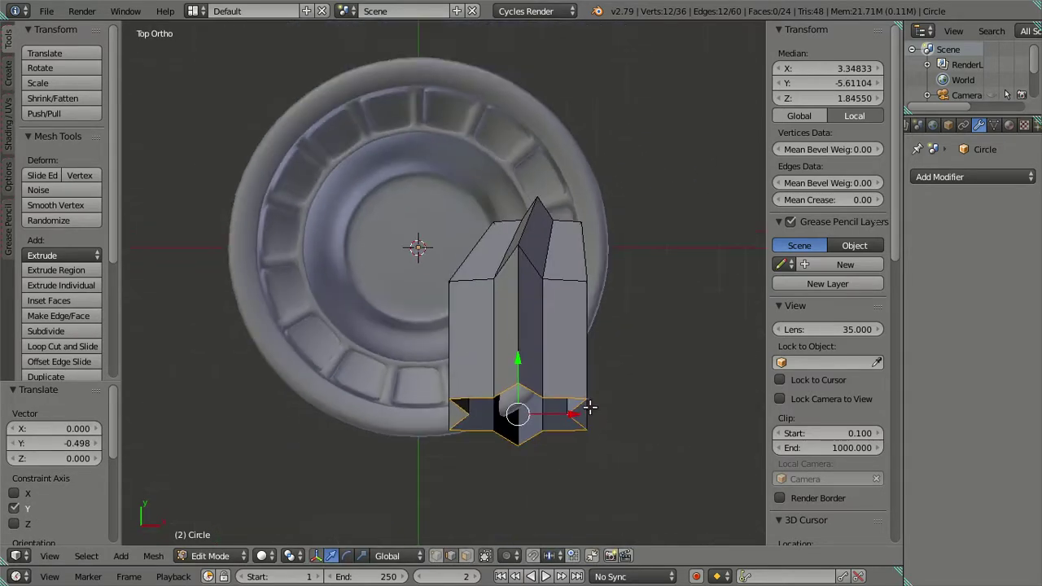
Step: Turn the end segment 48.5°, shift it along X and into place, then rotate it 25.4°
key(r)
click(547, 461)
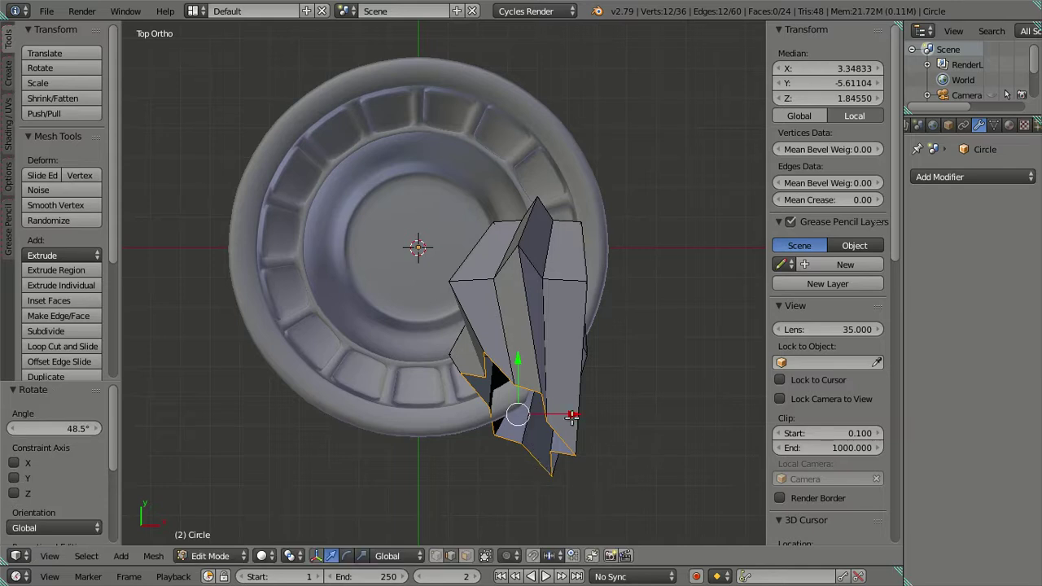
key(g)
key(x)
click(470, 398)
key(g)
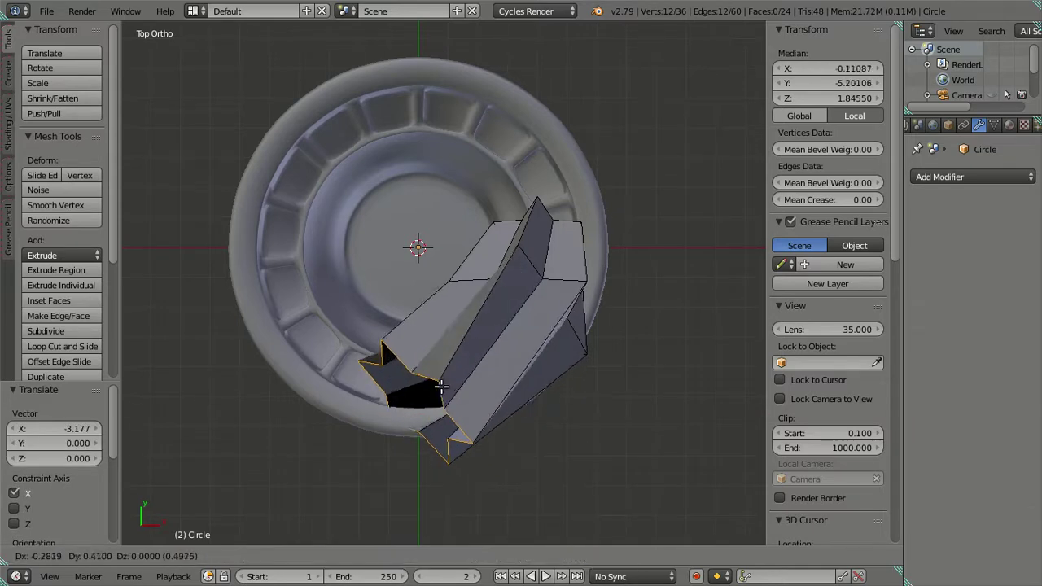
click(444, 369)
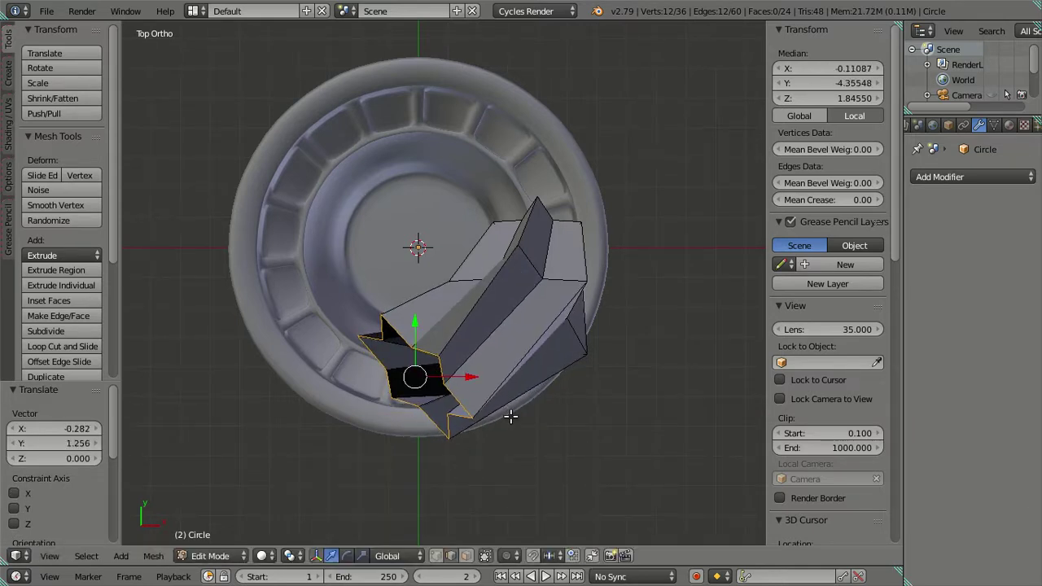
key(r)
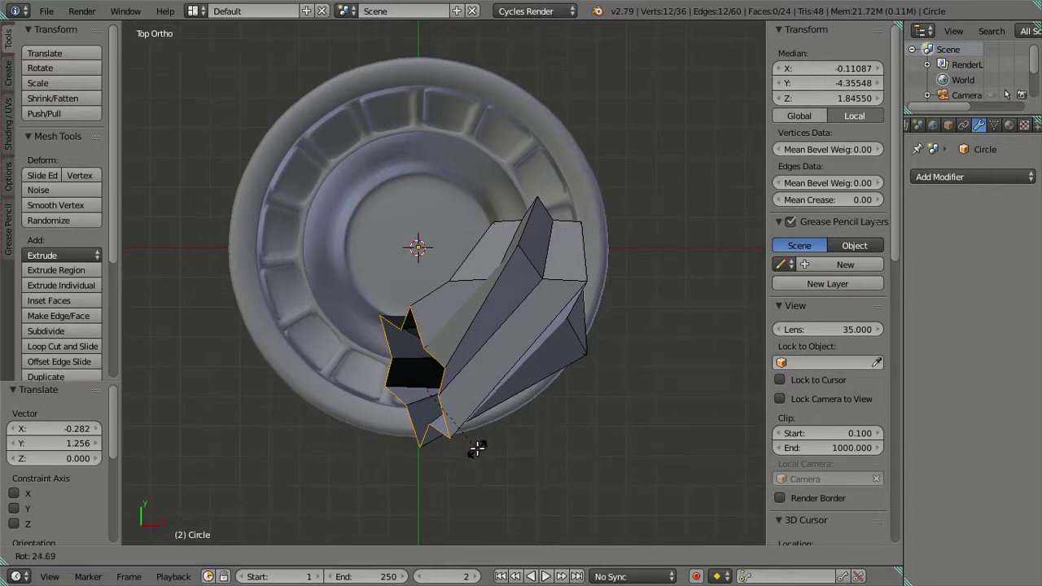
click(476, 447)
Step: Rotate an earlier edge loop of the swirl
key(a)
alt+right_click(602, 320)
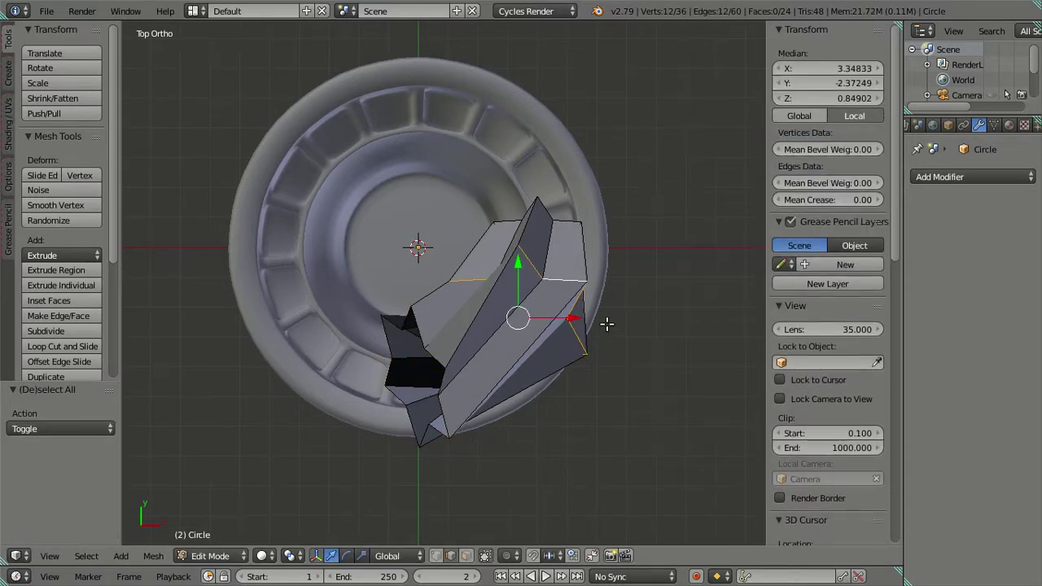
key(r)
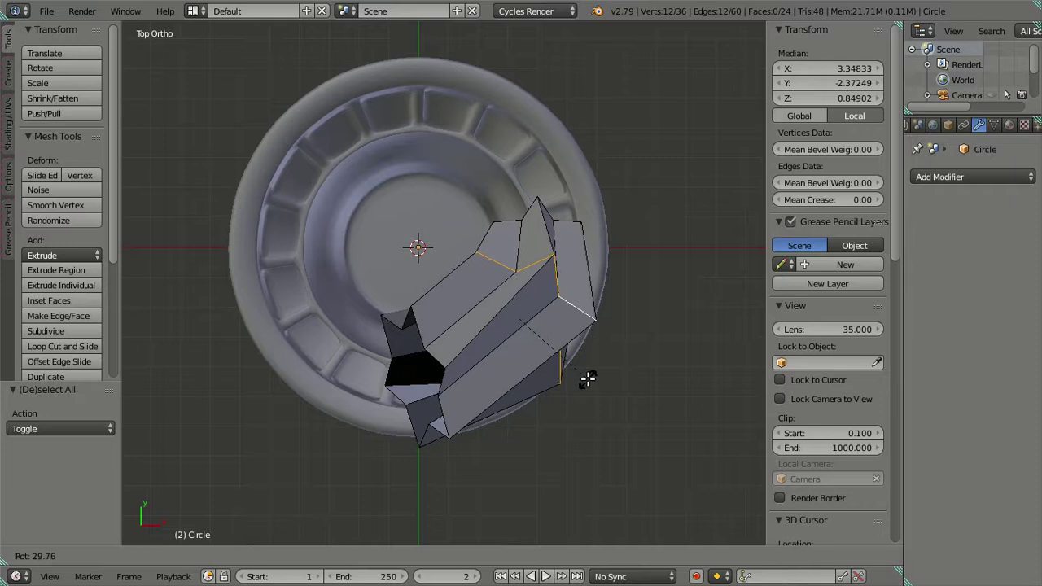
click(587, 379)
Step: Turn the lower-left piece's end loop about 8° and scale it up about 1.4
key(a)
alt+right_click(450, 332)
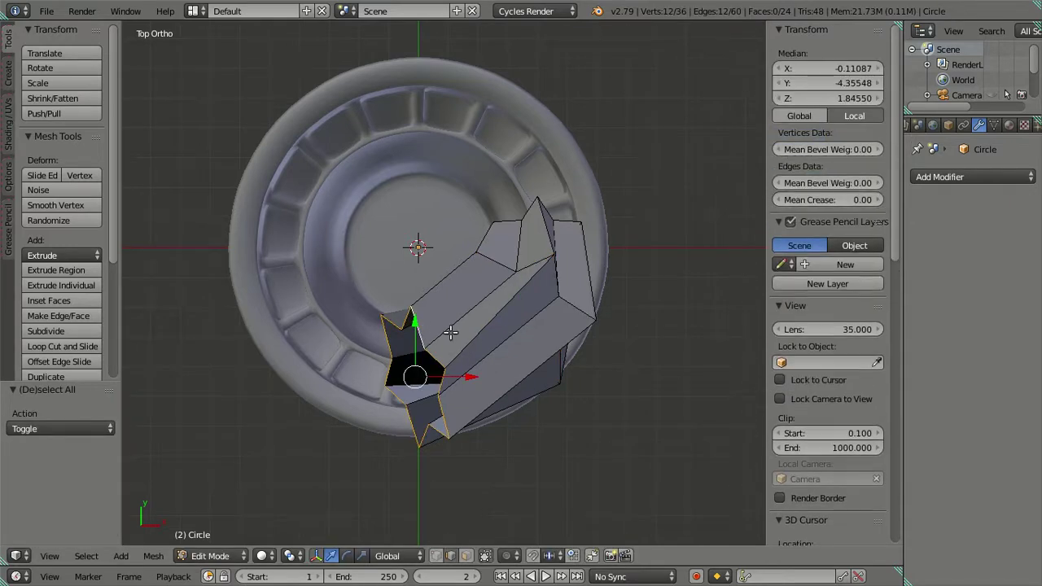
key(r)
click(491, 376)
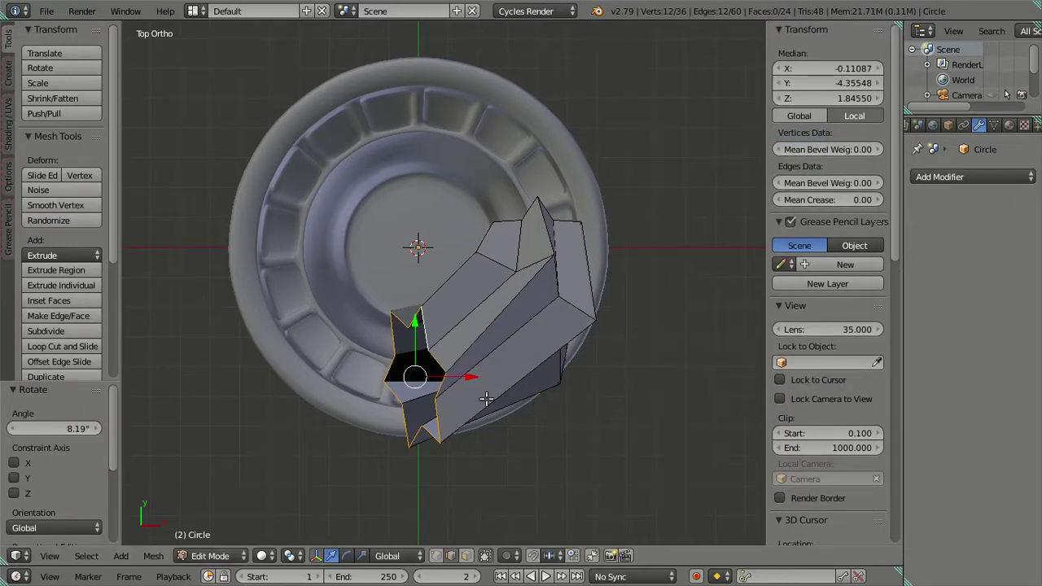
key(s)
click(518, 411)
mouse_move(518, 411)
middle_down()
mouse_move(367, 250)
mouse_move(478, 303)
middle_up()
Step: Extrude a new section from the swirl's end loop to the left along X
key(a)
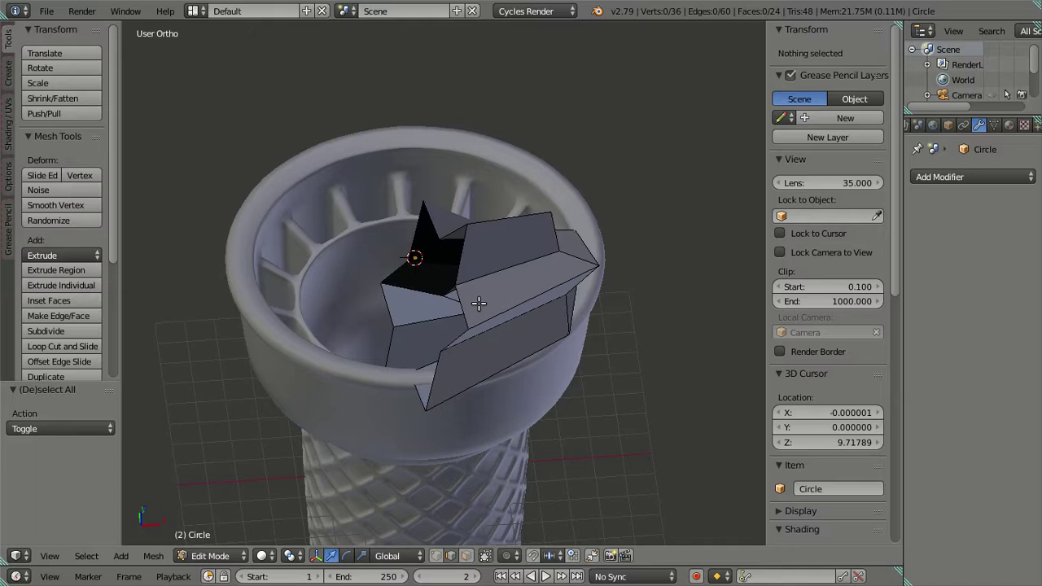
alt+right_click(479, 303)
key(KP_1)
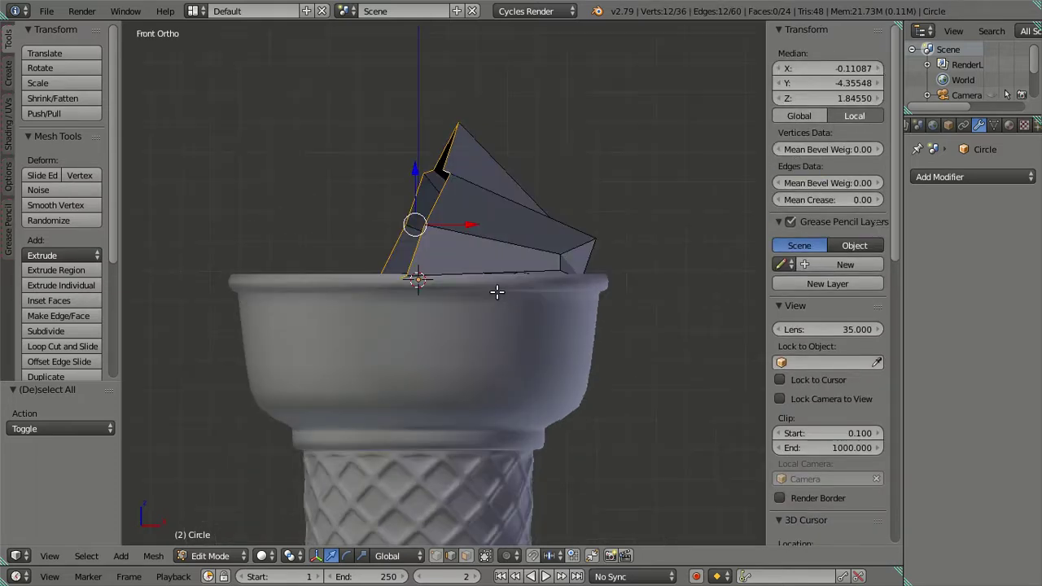
key(e)
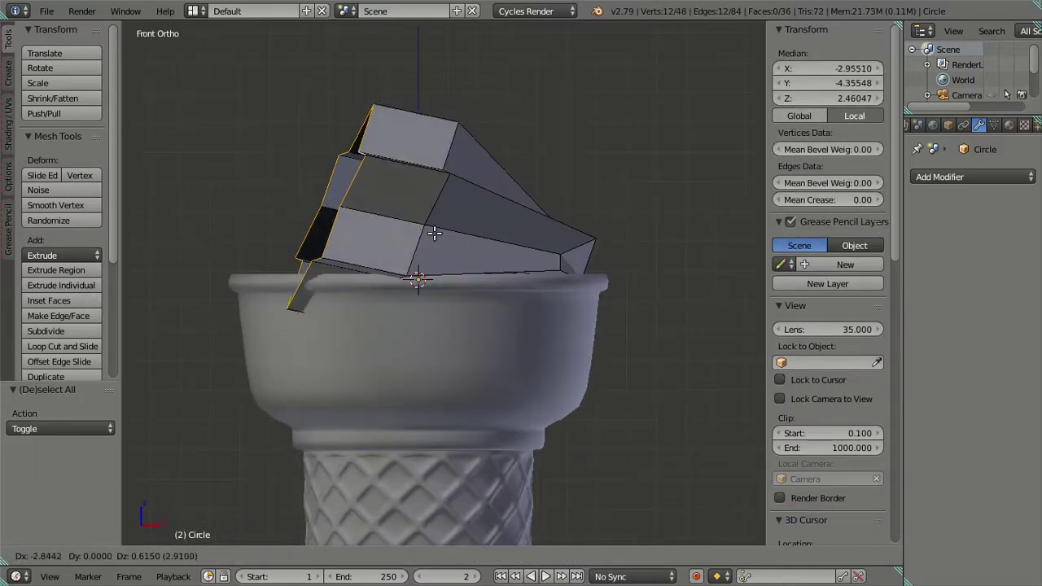
key(x)
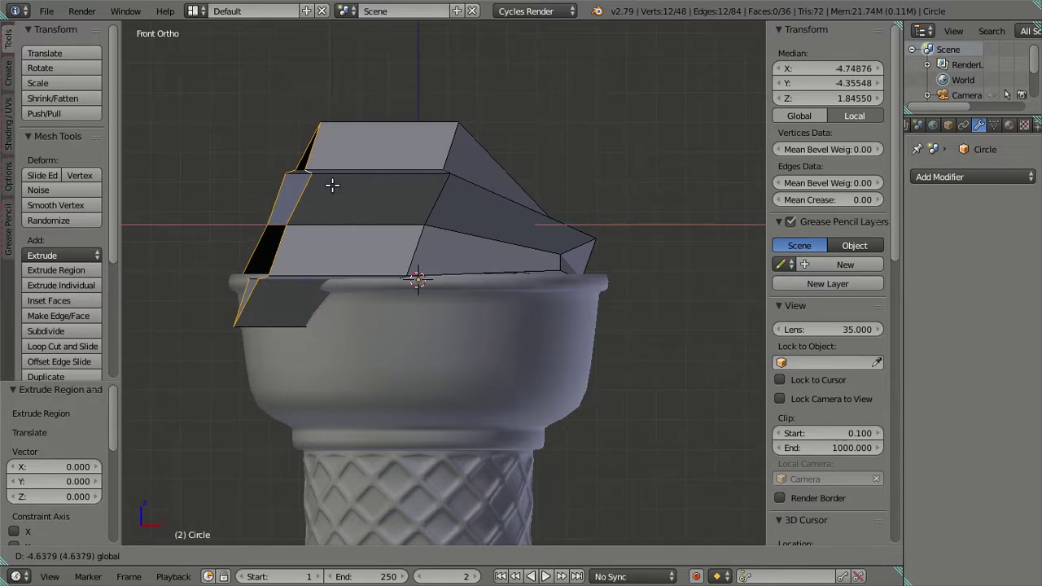
click(332, 185)
drag(280, 172, 296, 162)
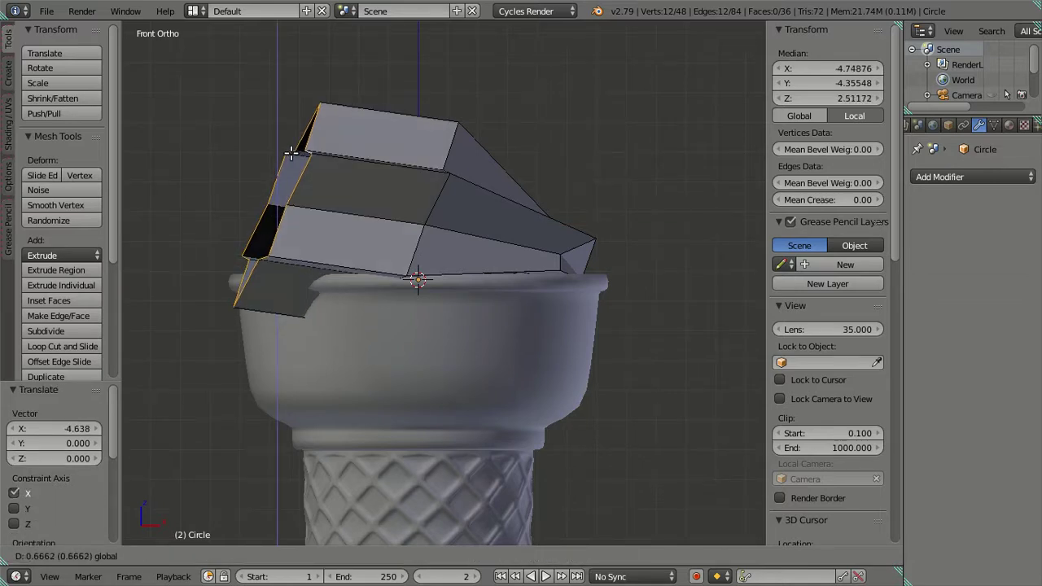
right_click(298, 163)
drag(345, 223, 332, 226)
Step: Rotate the new loop 45°, move it up-left along the rim, and rotate it another 19.5°
key(KP_7)
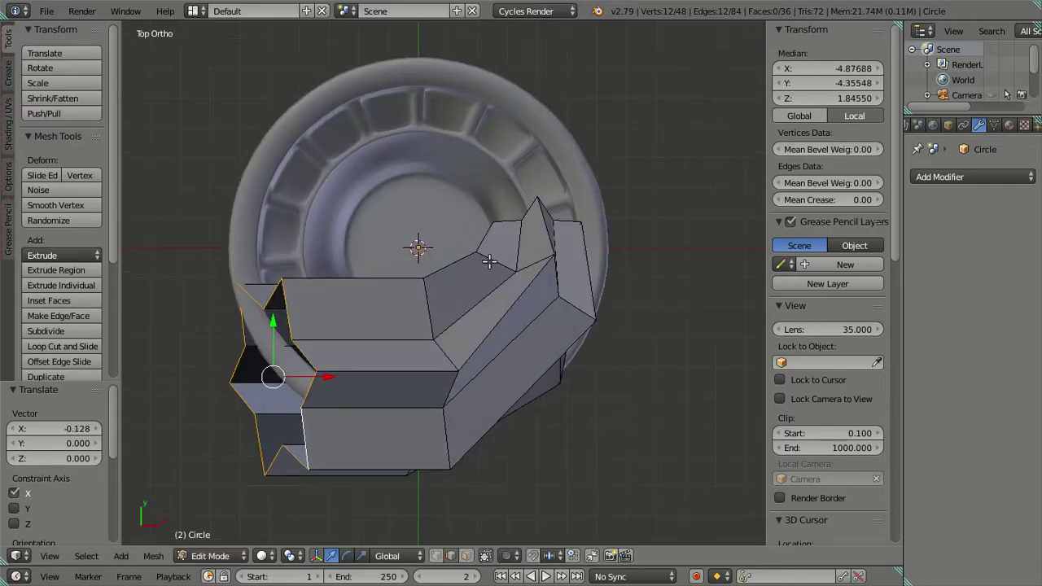
key(r)
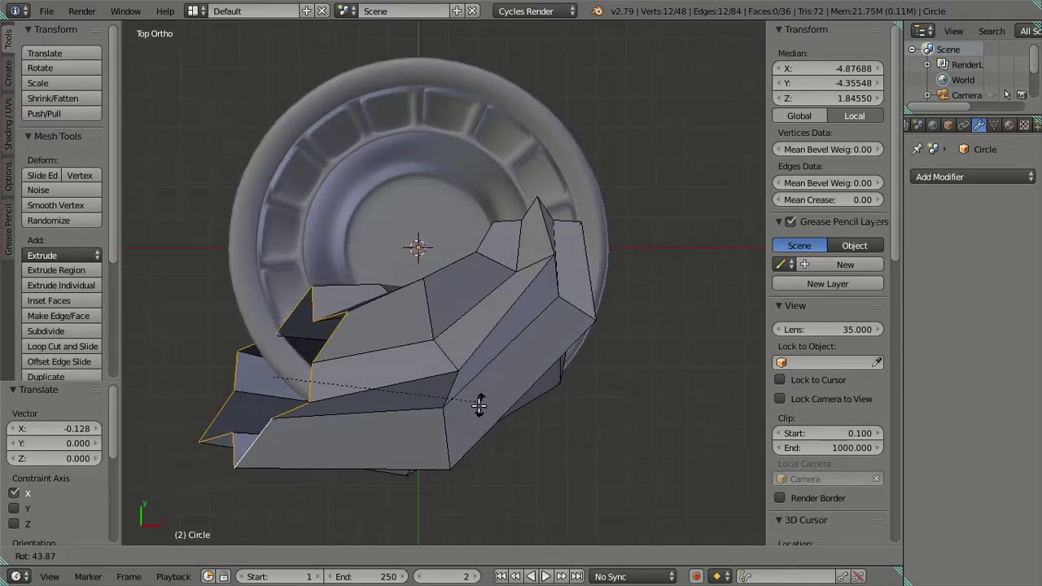
ctrl+click(479, 404)
key(g)
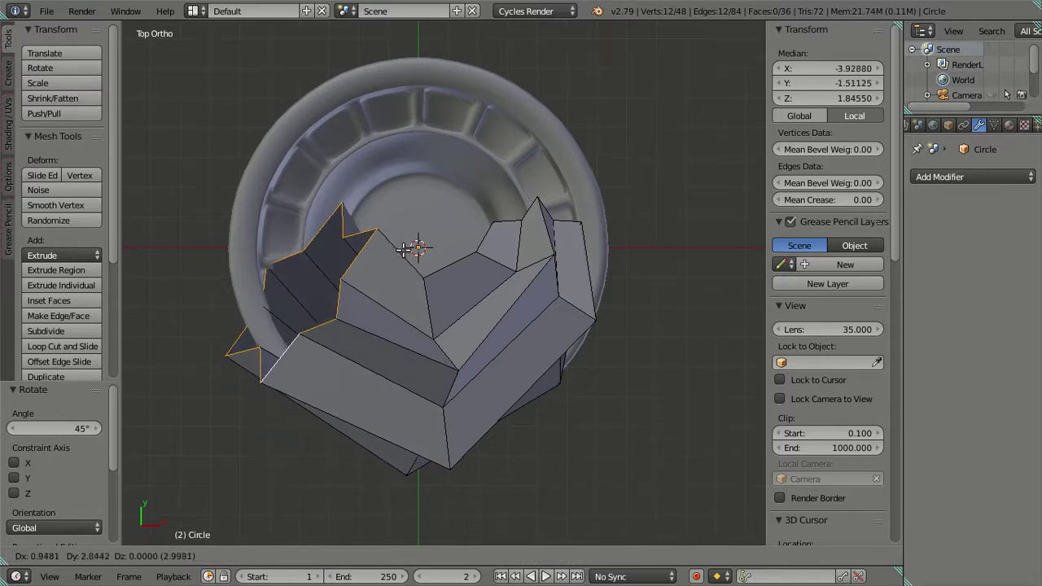
click(404, 251)
key(r)
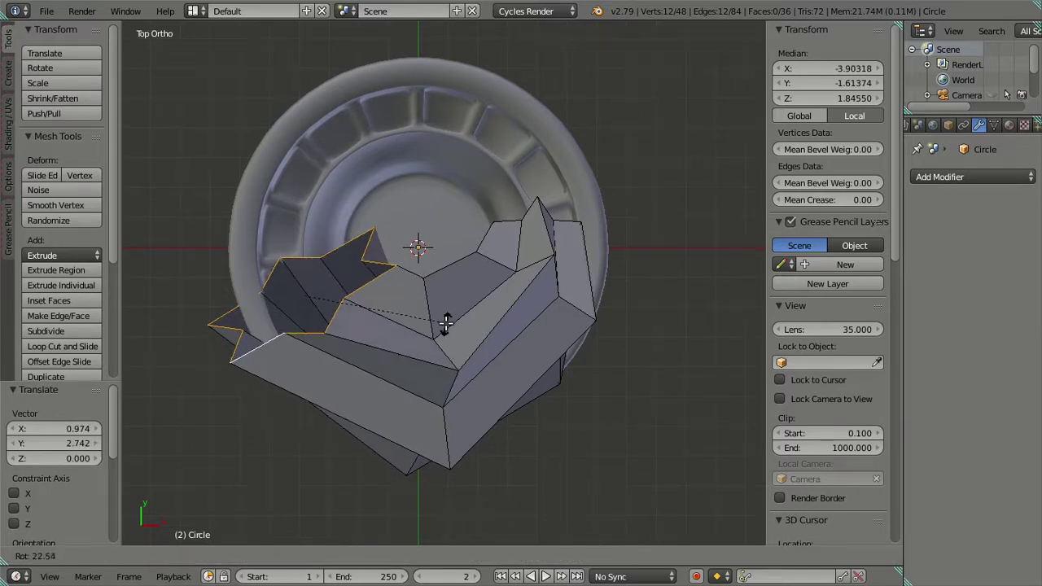
click(448, 315)
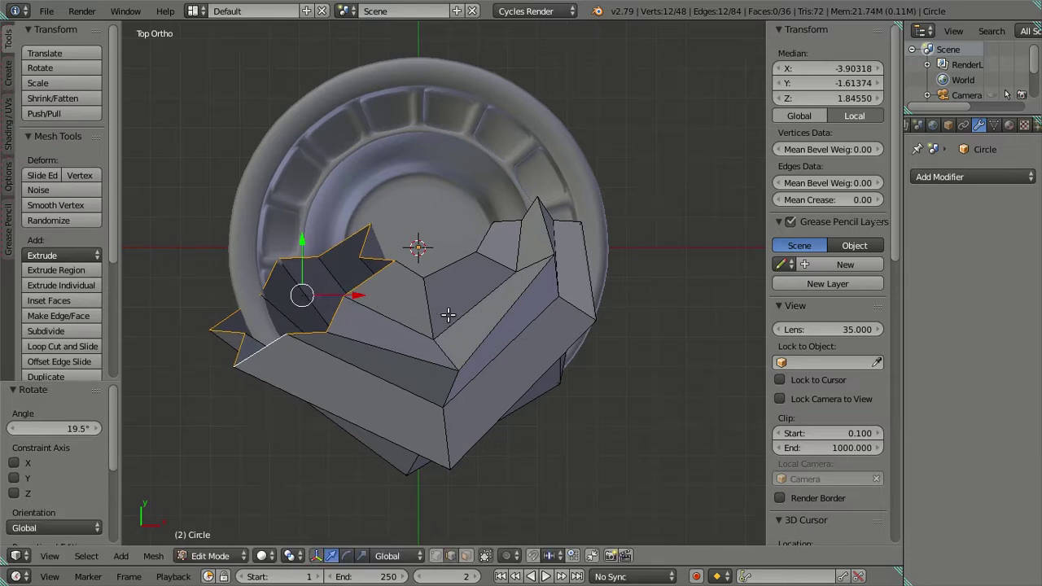
Step: Extrude a second section, move it up around the rim, rotate it 52°, and shift it right and down
key(e)
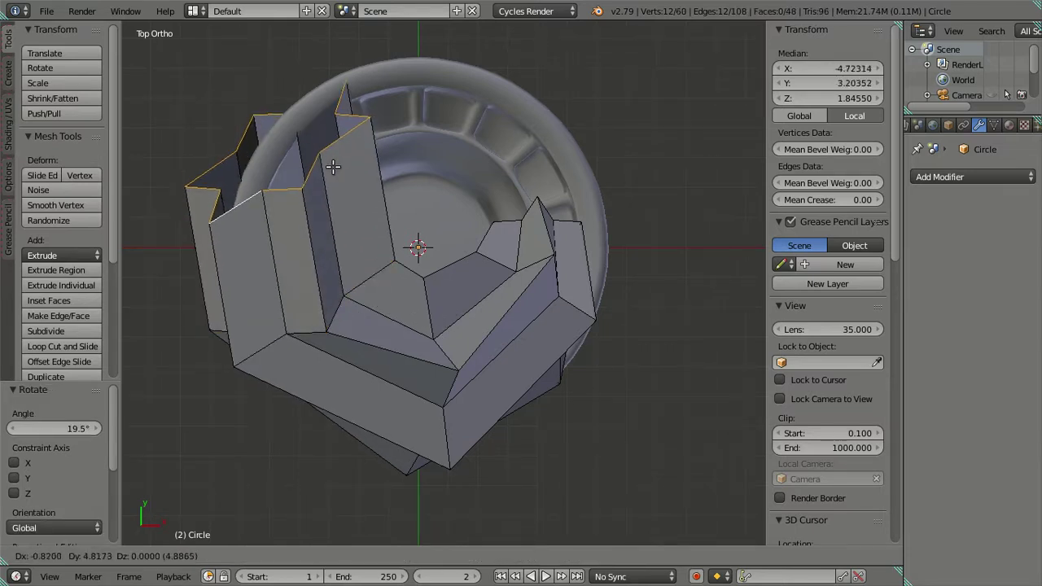
right_click(319, 195)
key(g)
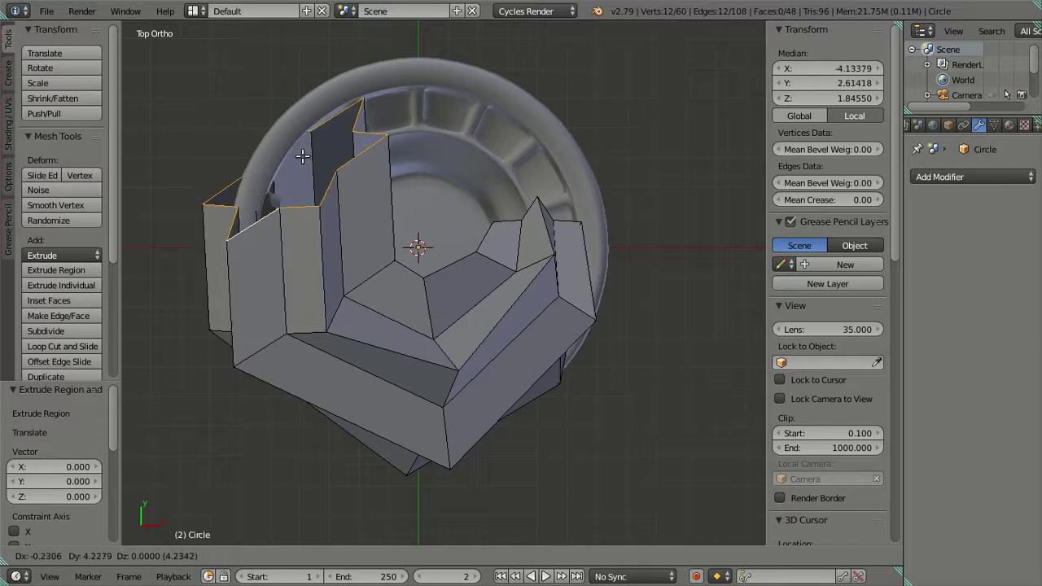
click(302, 153)
key(r)
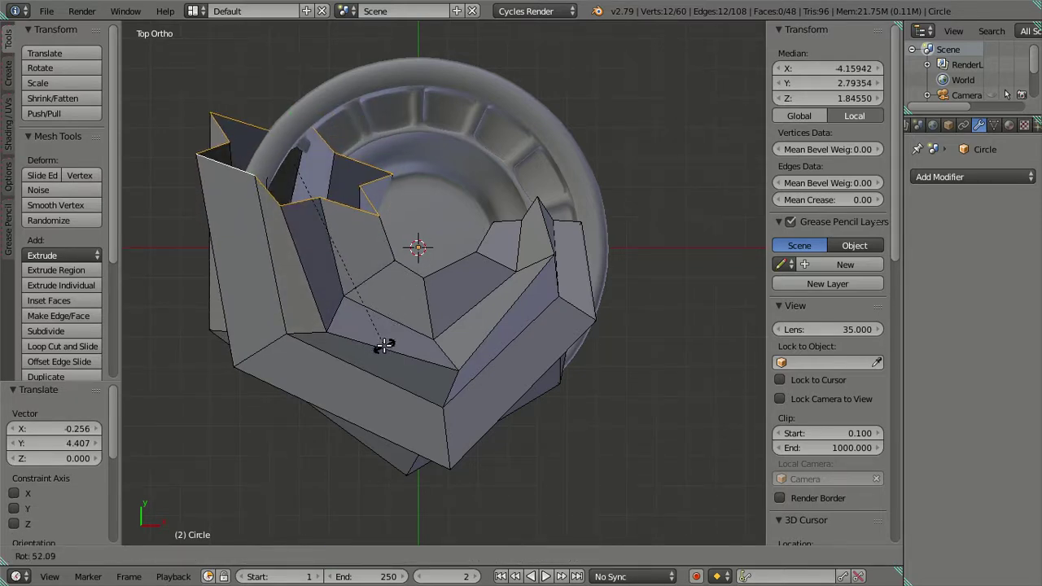
click(382, 345)
key(g)
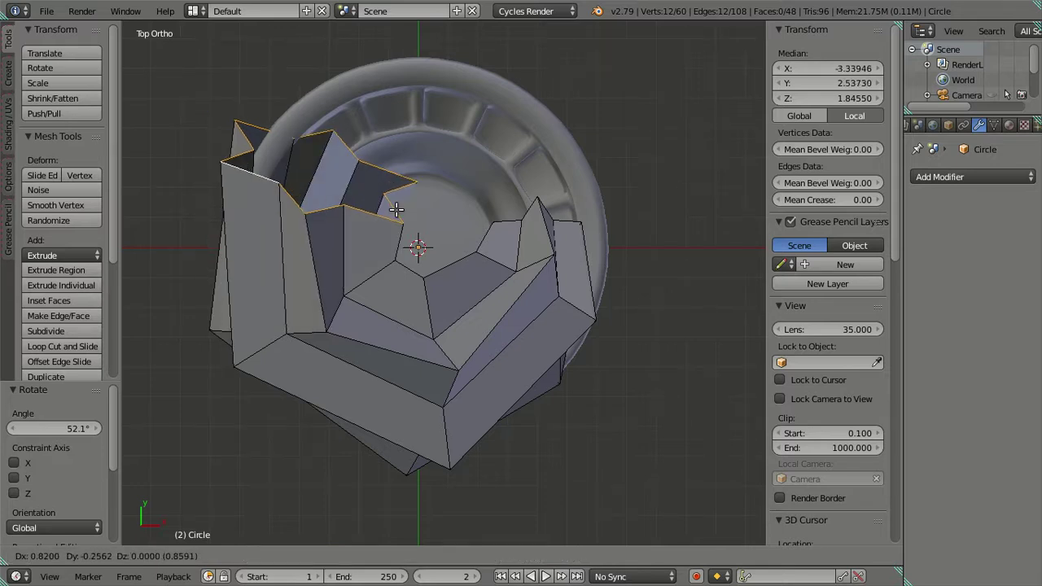
click(395, 210)
Step: Extrude a third section toward the back, rotate it 68°, and lower it slightly
key(e)
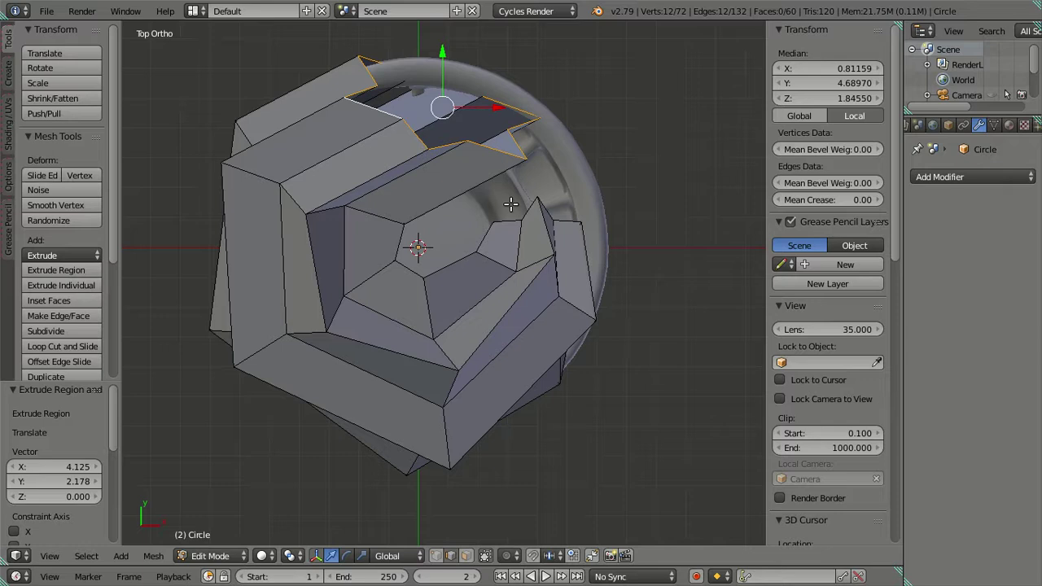
key(r)
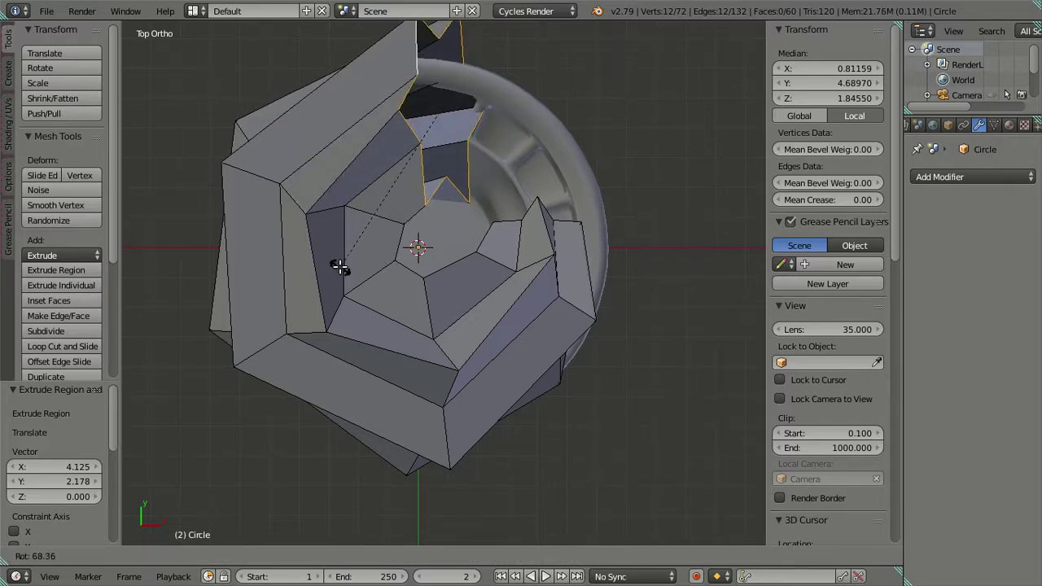
click(340, 268)
key(g)
click(446, 169)
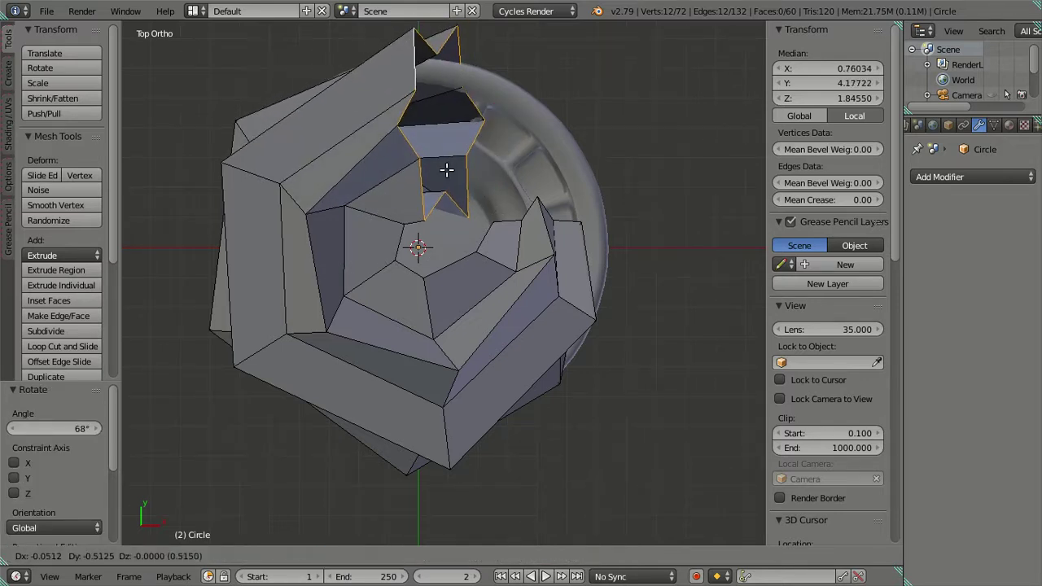
middle_drag(468, 215, 483, 67)
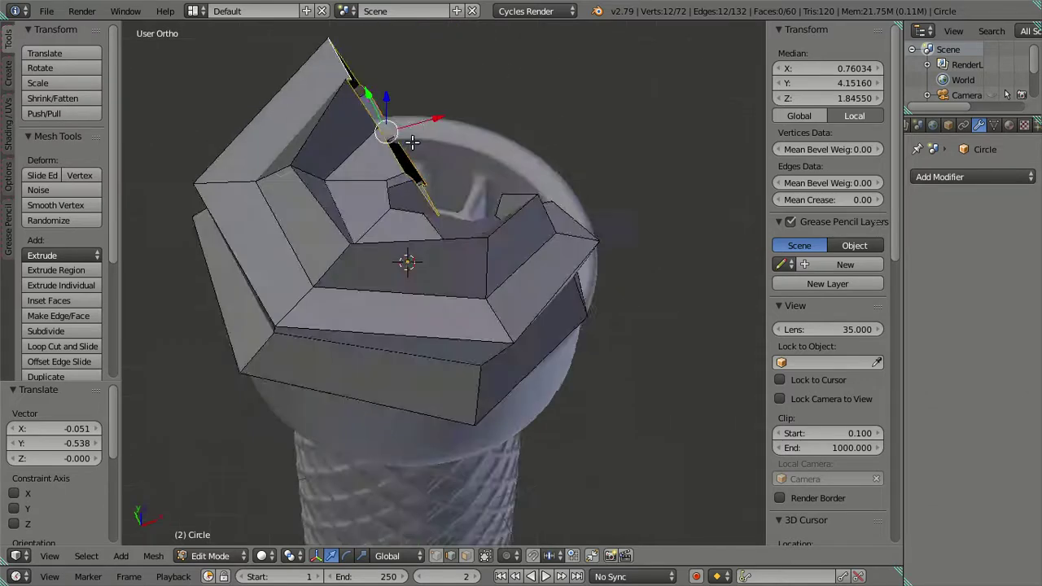
Step: Tilt a vertical edge loop of the swirl by -30.1°
key(KP_3)
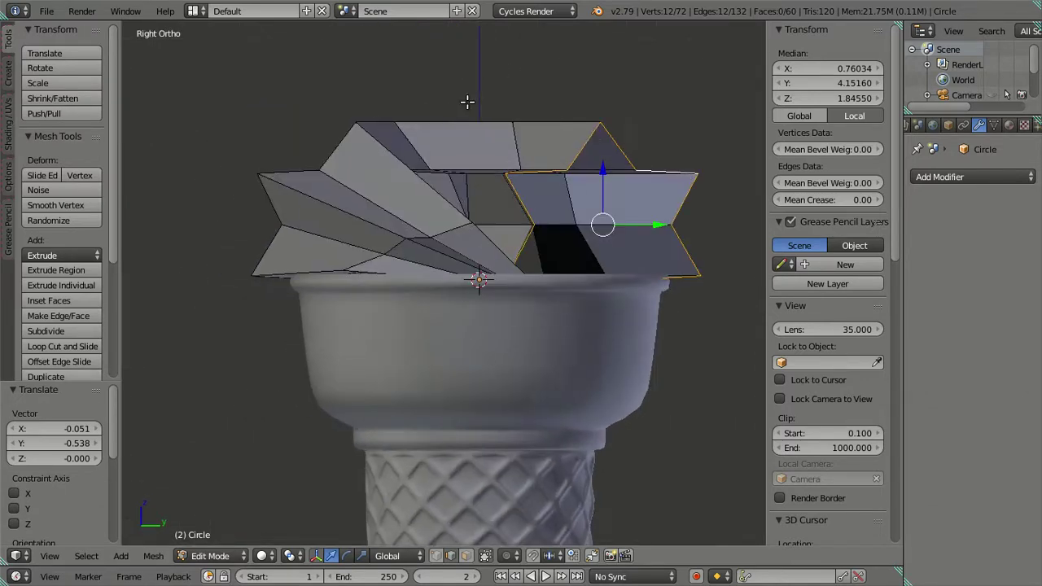
key(ctrl+KP_3)
key(a)
right_click(318, 203)
key(r)
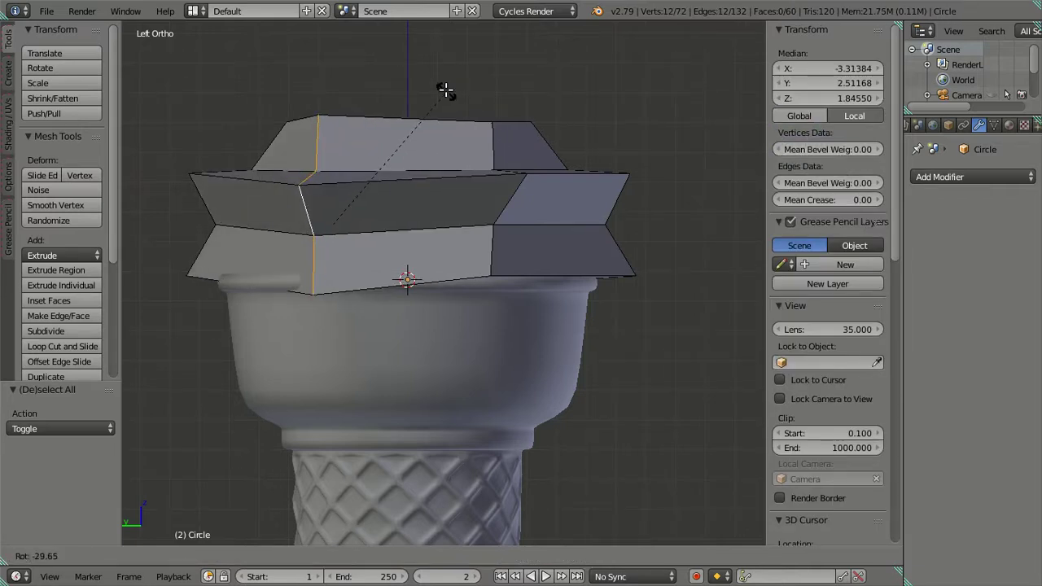
click(445, 88)
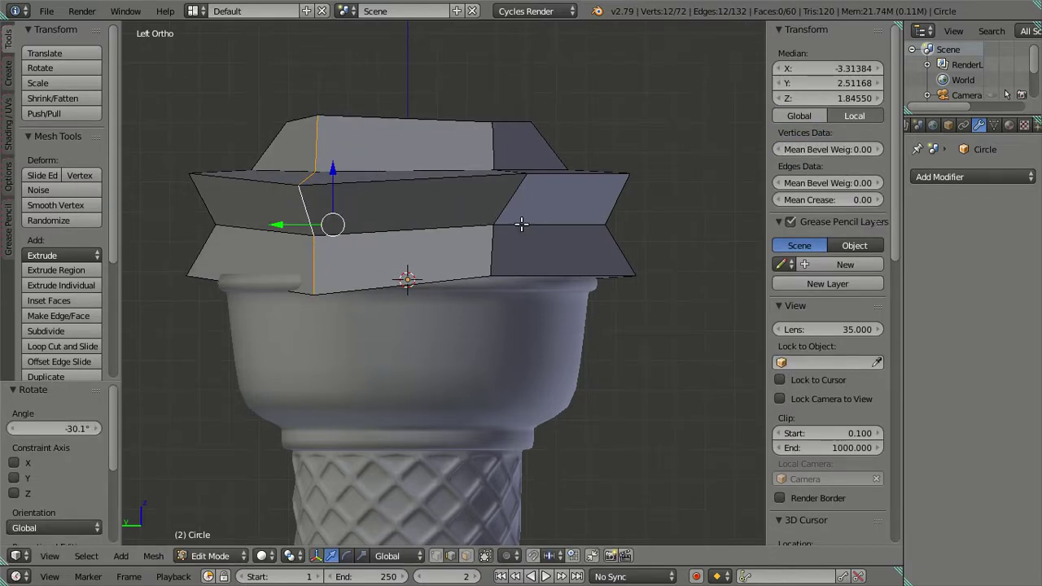
key(KP_1)
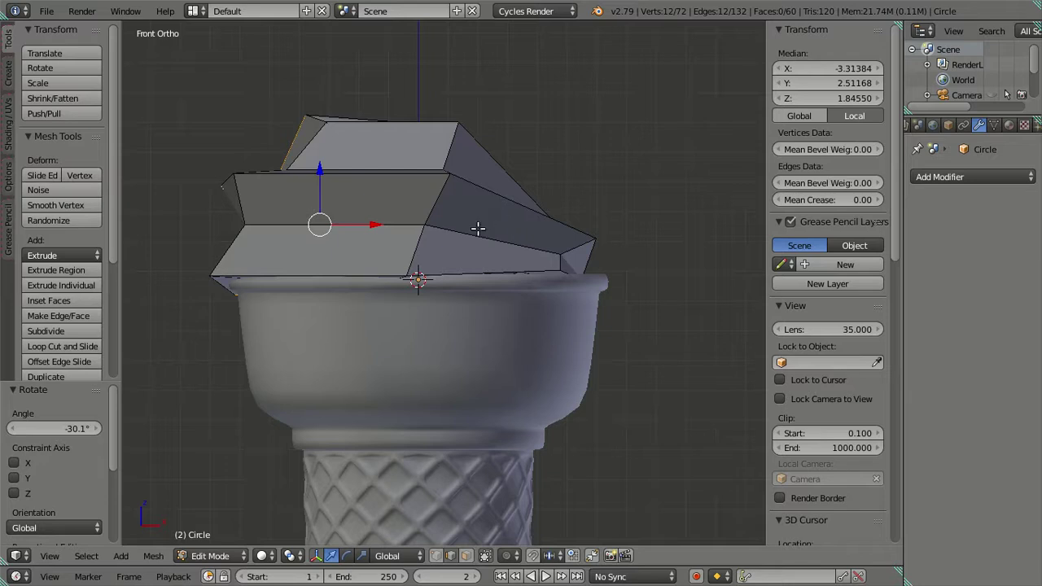
key(ctrl+KP_3)
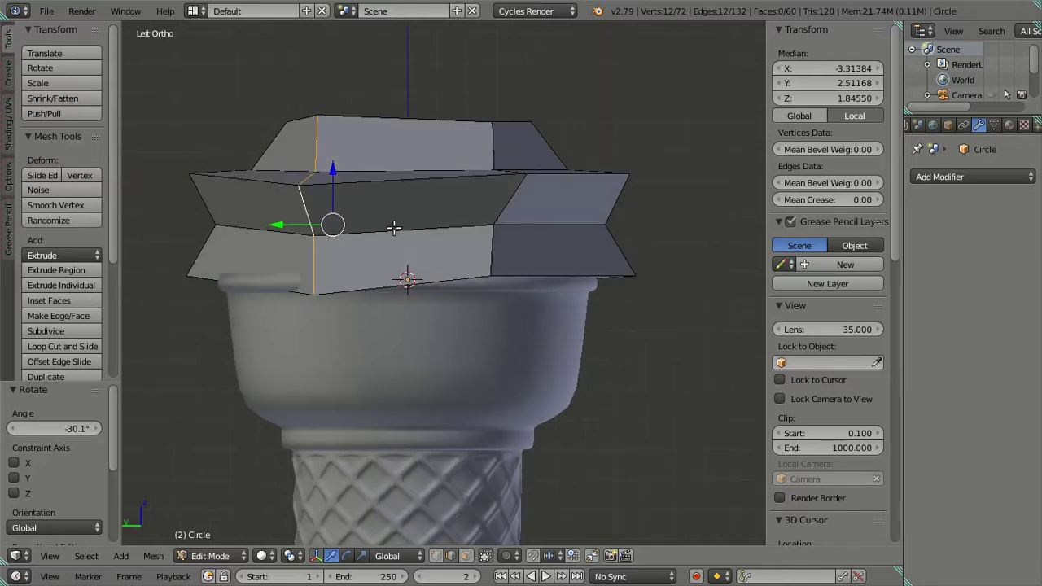
middle_drag(494, 241, 416, 244)
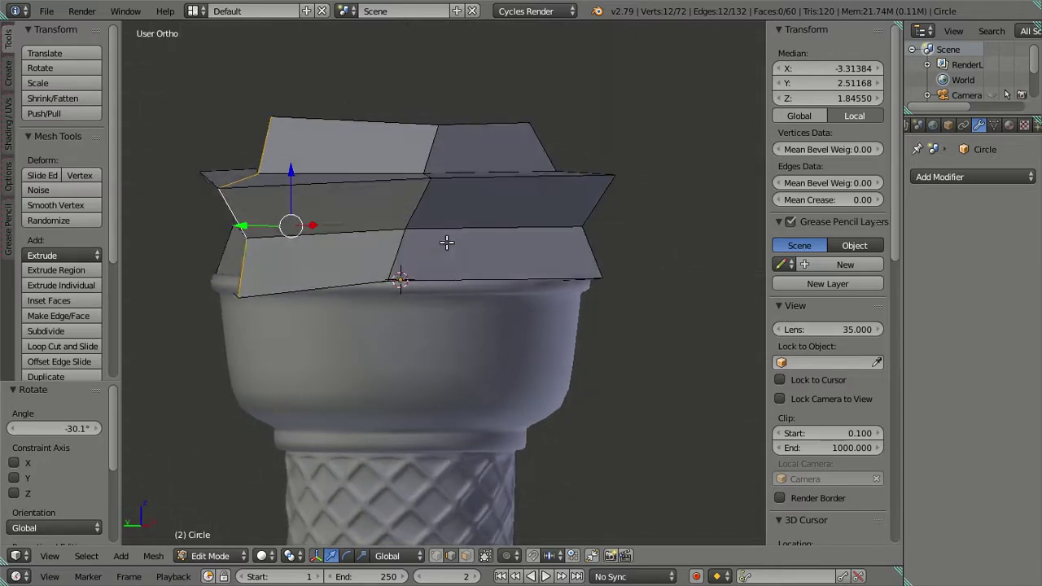
Step: Try rotating a single vertical edge of the swirl, then undo the change
key(a)
right_click(381, 241)
key(r)
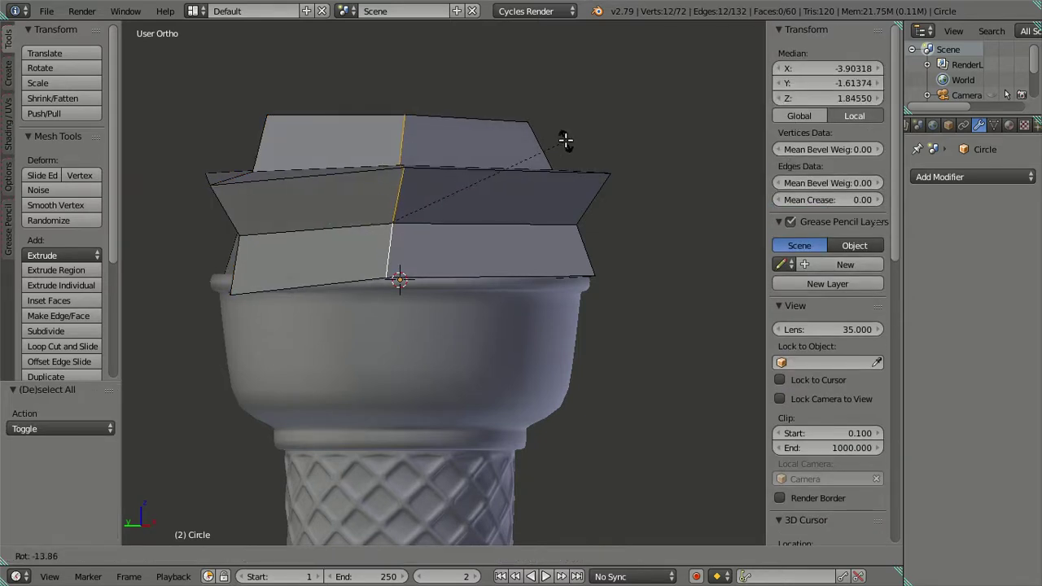
click(578, 153)
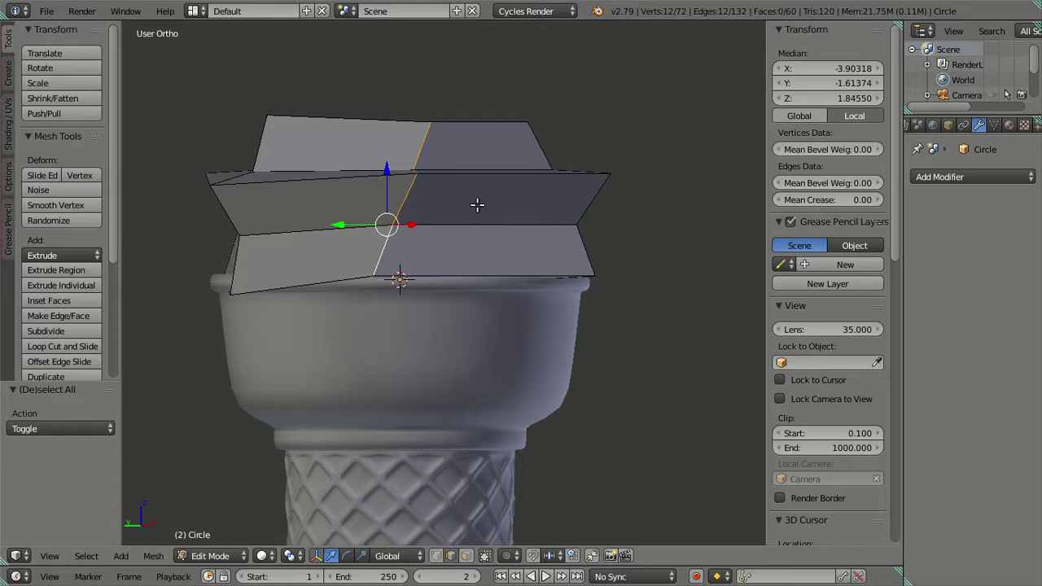
key(ctrl+z)
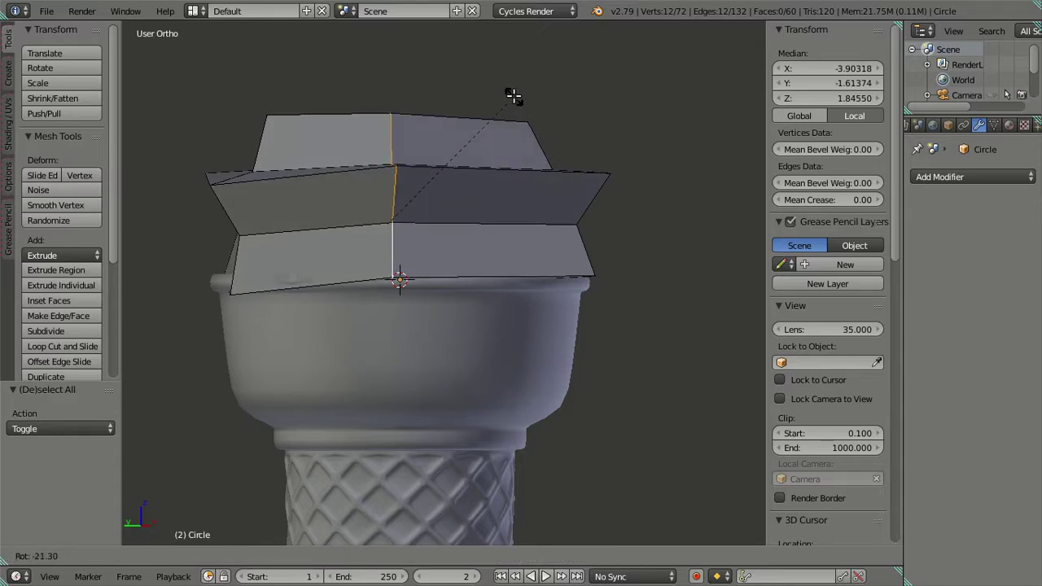
key(ctrl+z)
key(ctrl+z)
mouse_move(395, 211)
middle_down()
mouse_move(600, 192)
mouse_move(618, 262)
mouse_move(643, 242)
mouse_move(609, 214)
mouse_move(437, 241)
middle_up()
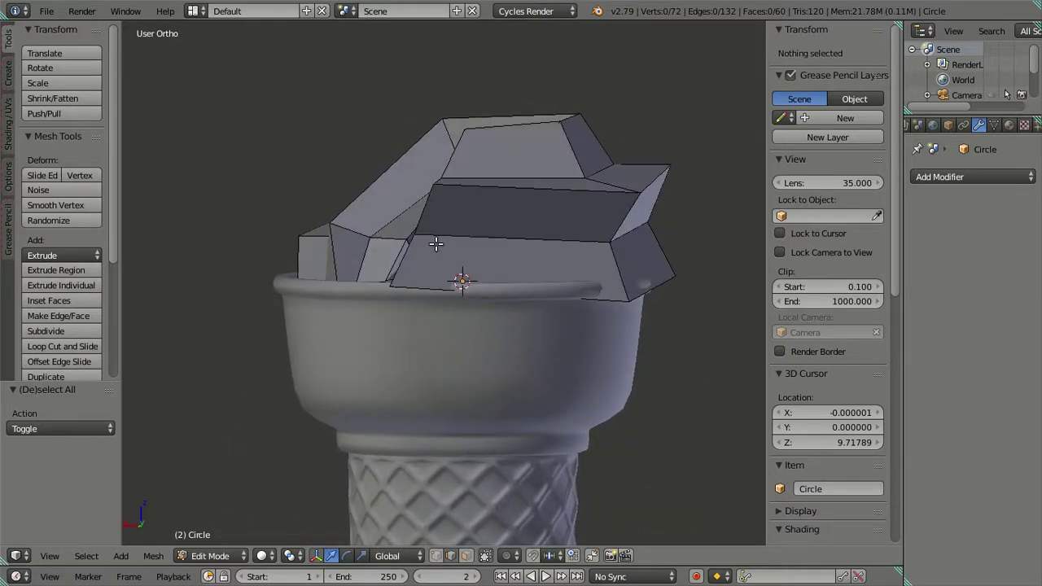
key(ctrl+KP_3)
key(KP_3)
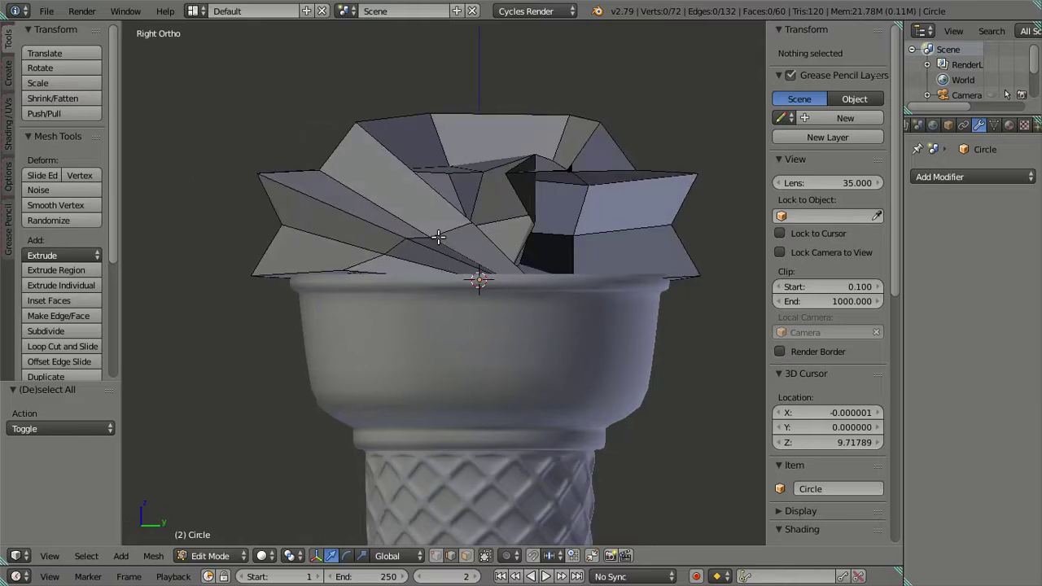
key(ctrl+KP_1)
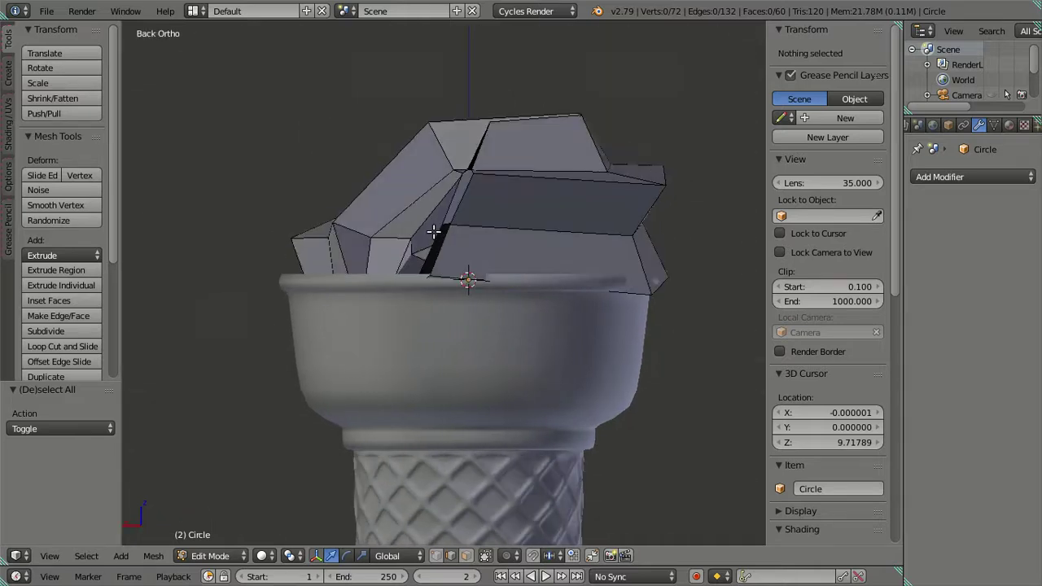
Step: Tilt the swirl's end loop, extrude it into a segment, rotate it 47°, and reposition it
alt+right_click(459, 204)
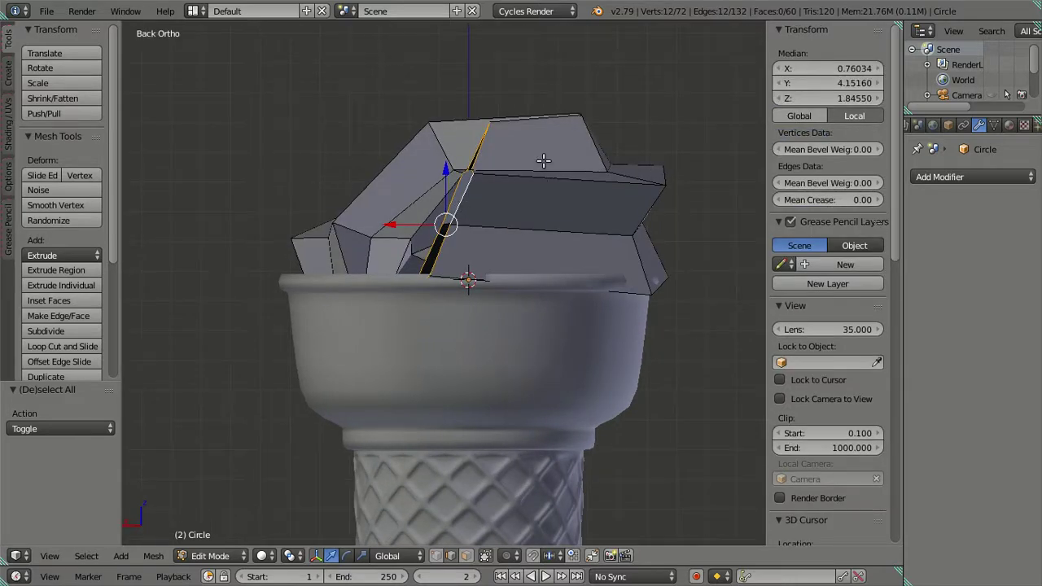
key(r)
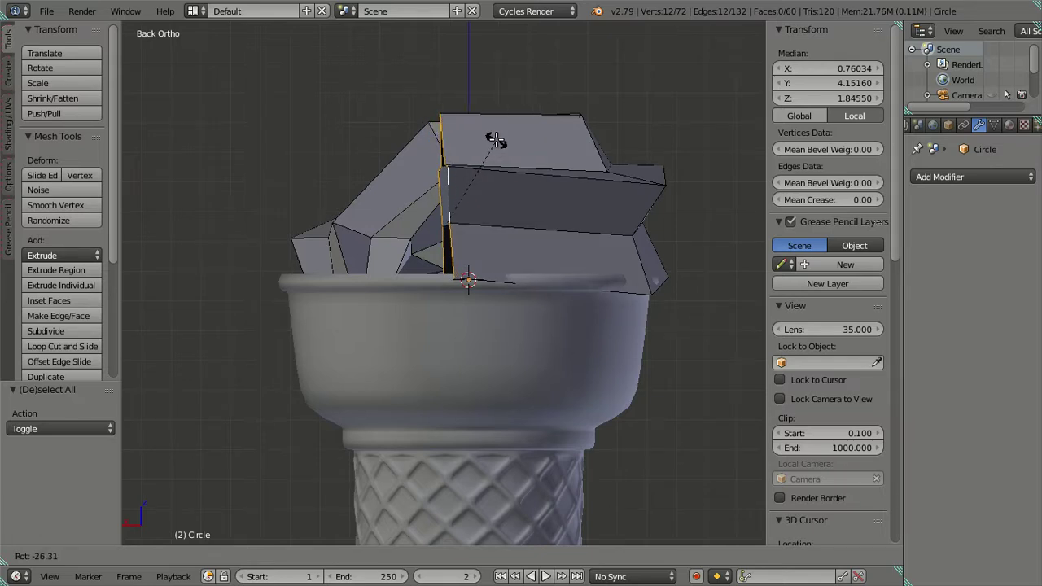
click(501, 191)
key(e)
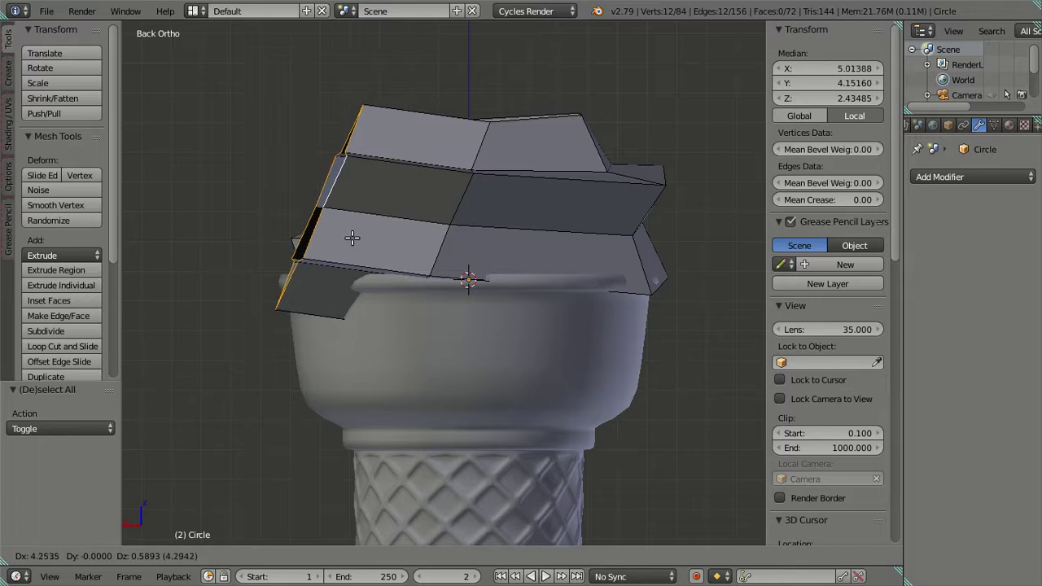
click(325, 227)
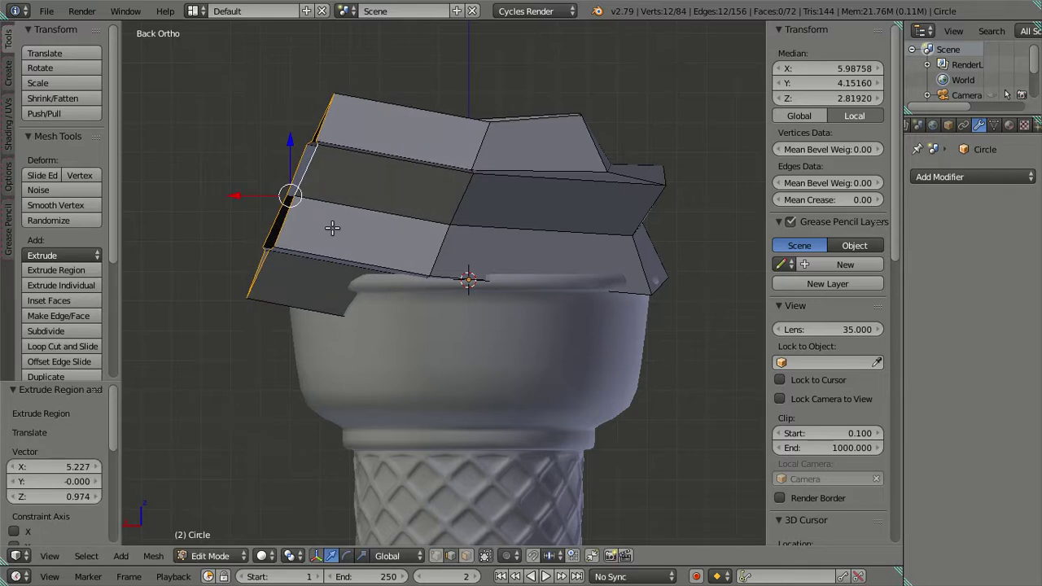
key(KP_7)
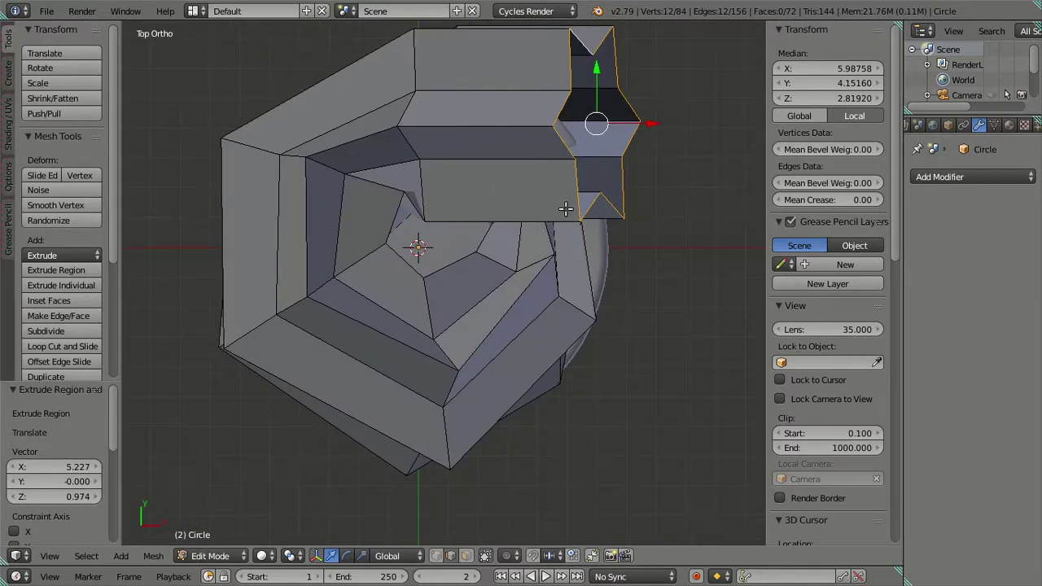
key(r)
click(402, 227)
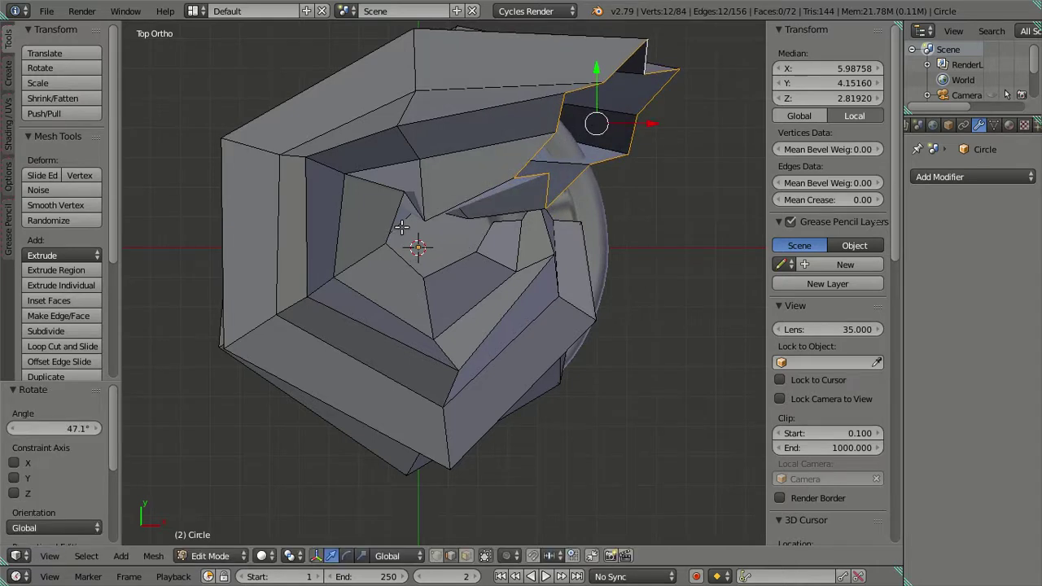
key(g)
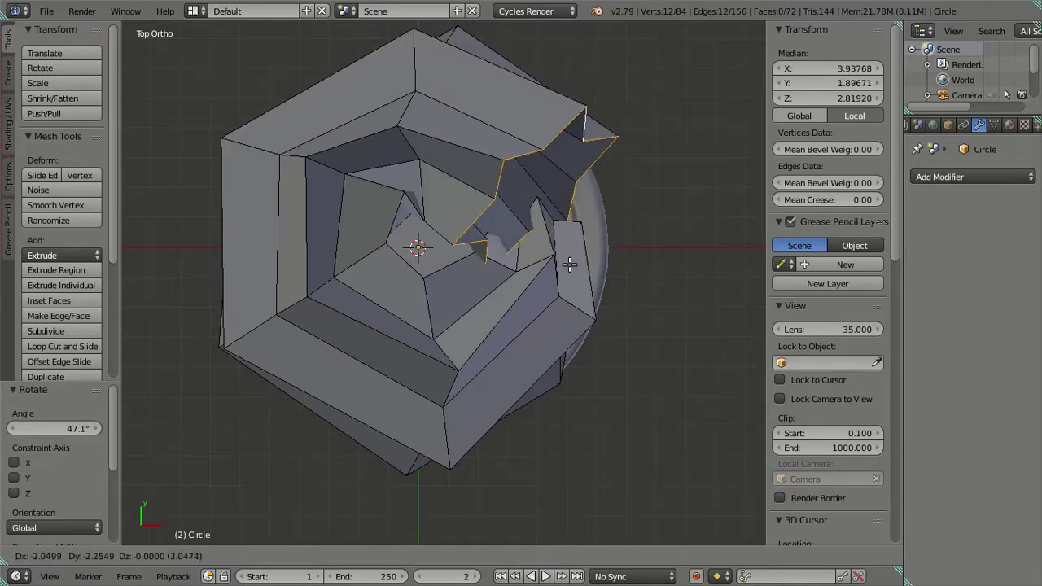
click(577, 259)
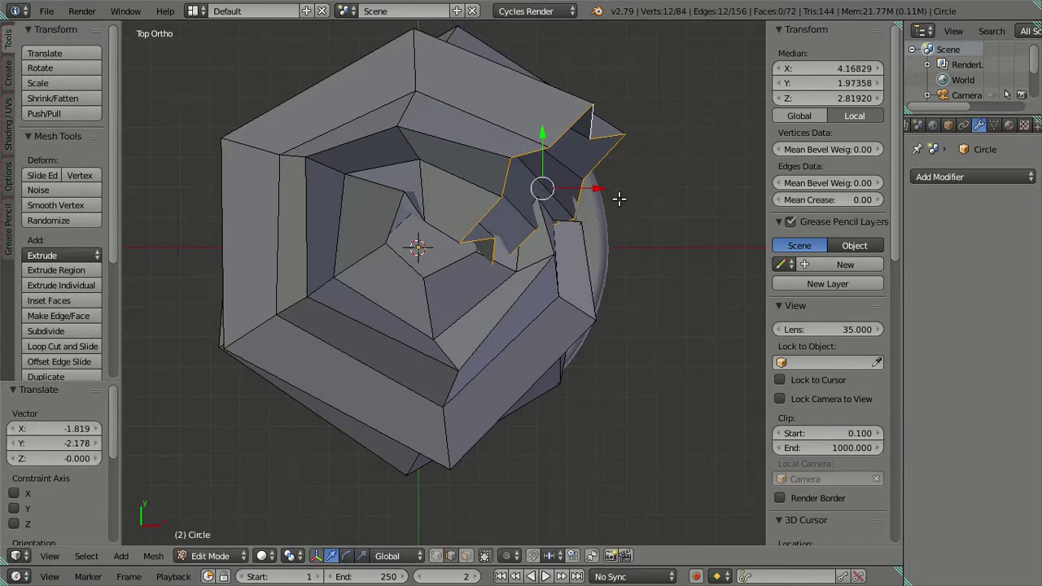
Step: Extrude another segment turned about 71° and shift its end loop inward toward the bowl centre
key(e)
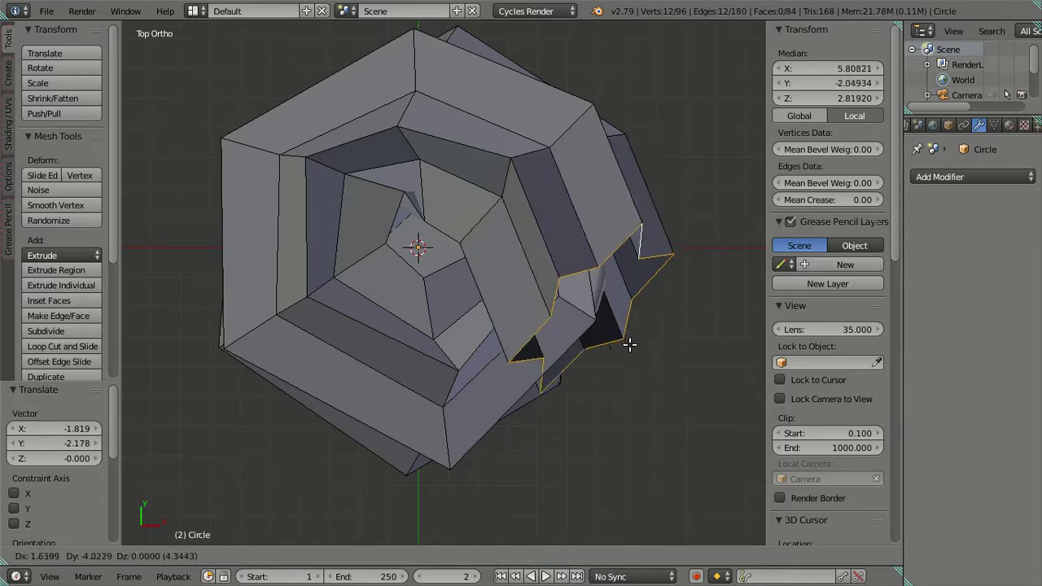
click(607, 321)
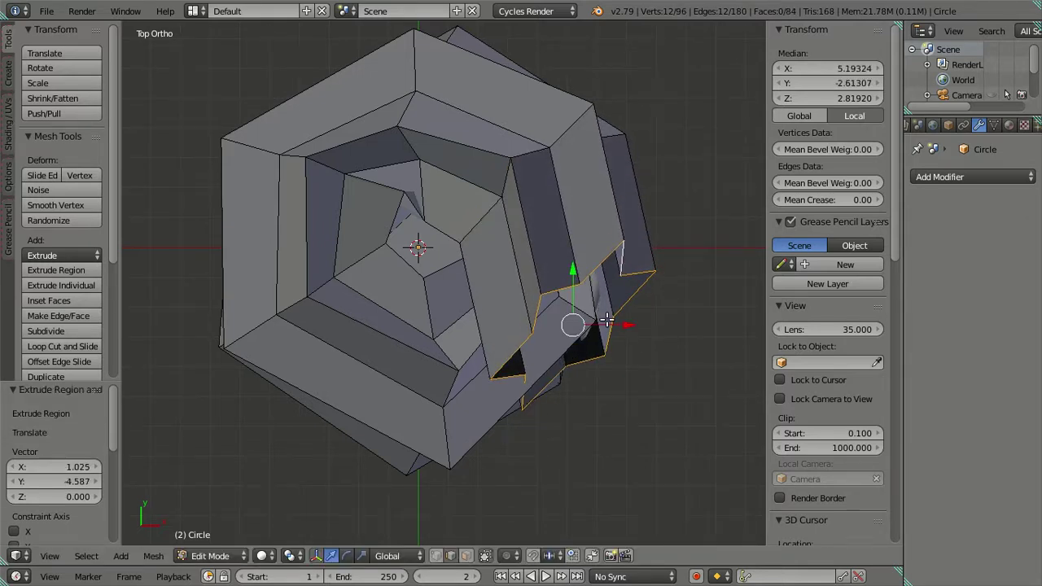
key(s)
click(688, 414)
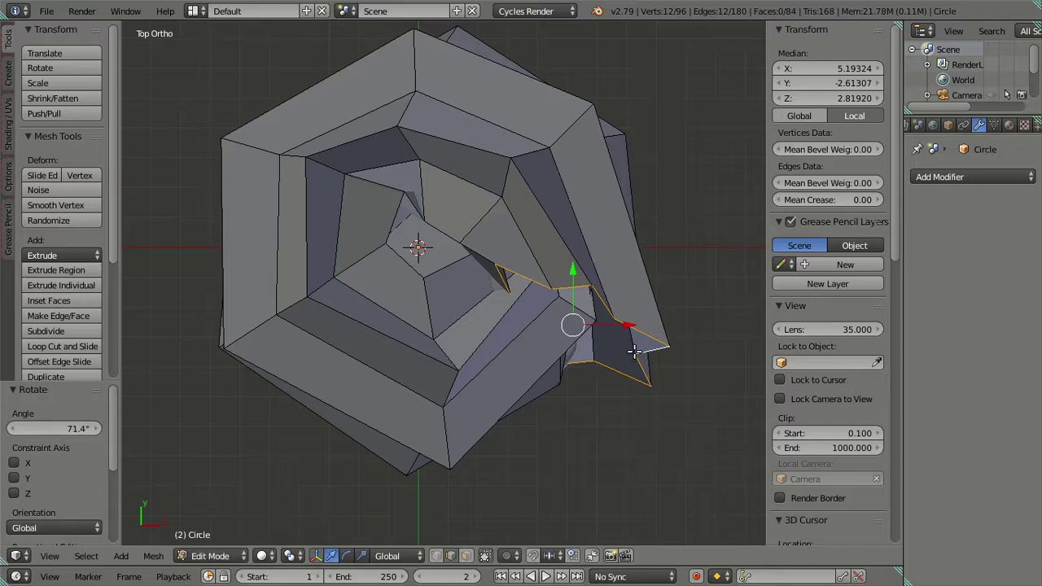
key(f)
key(ctrl+z)
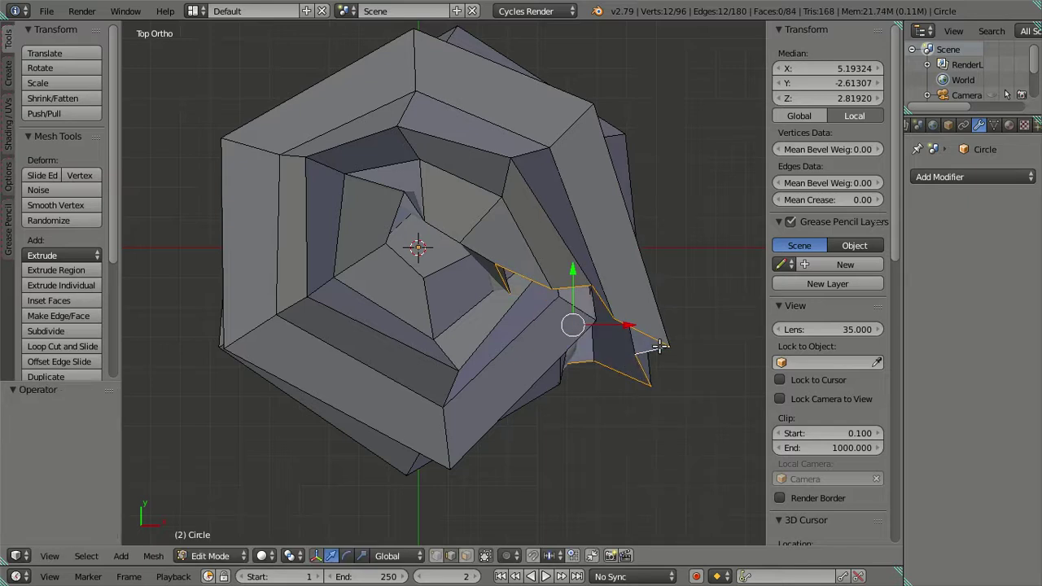
key(g)
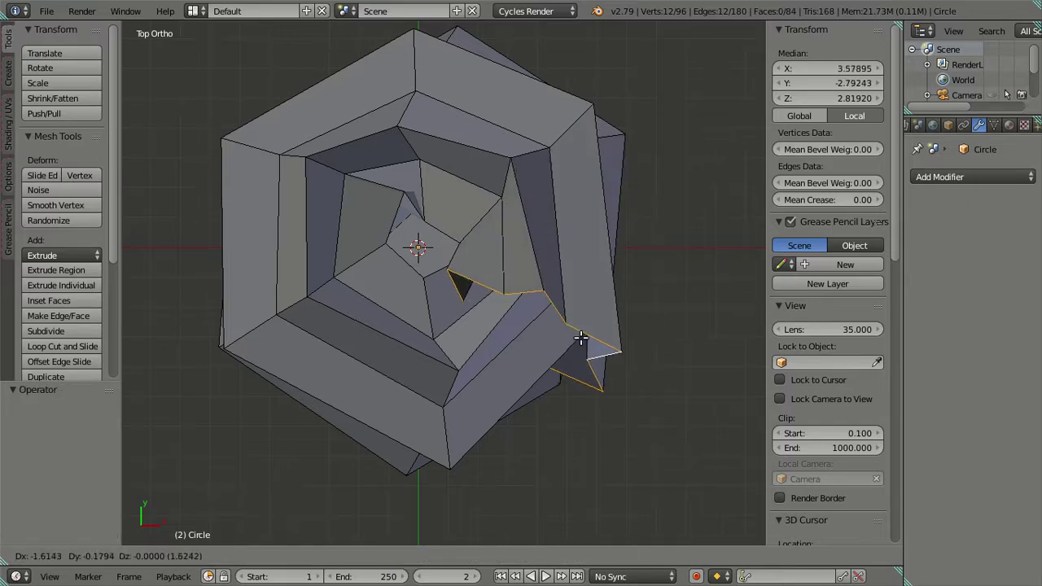
click(569, 342)
mouse_move(569, 342)
middle_down()
mouse_move(421, 171)
mouse_move(393, 200)
middle_up()
Step: Lower two selected edge loops along Z, then lower the new segment's loop too
alt+shift+right_click(447, 168)
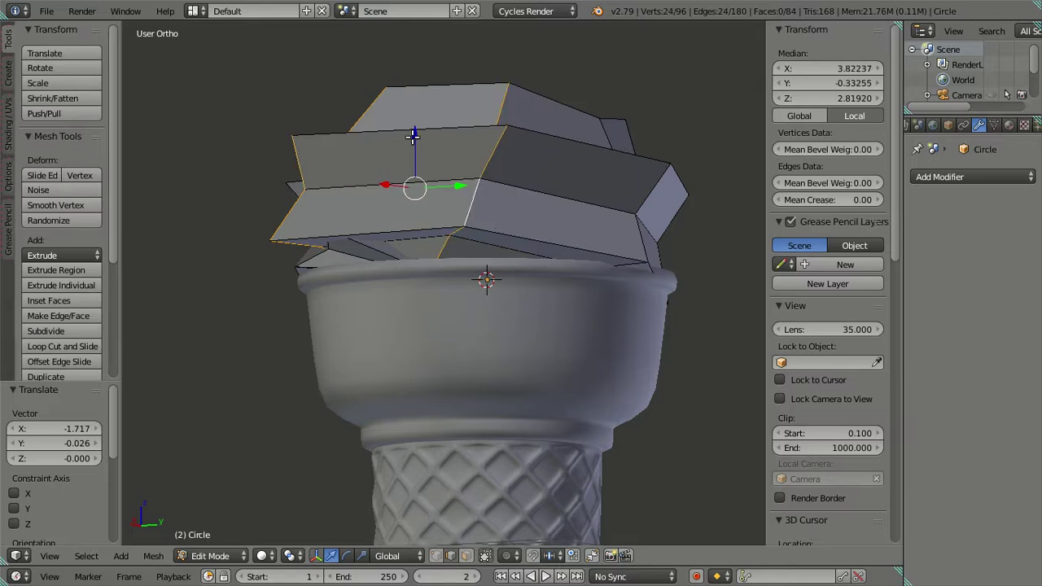
key(g)
key(z)
click(414, 179)
middle_drag(414, 179, 570, 198)
key(a)
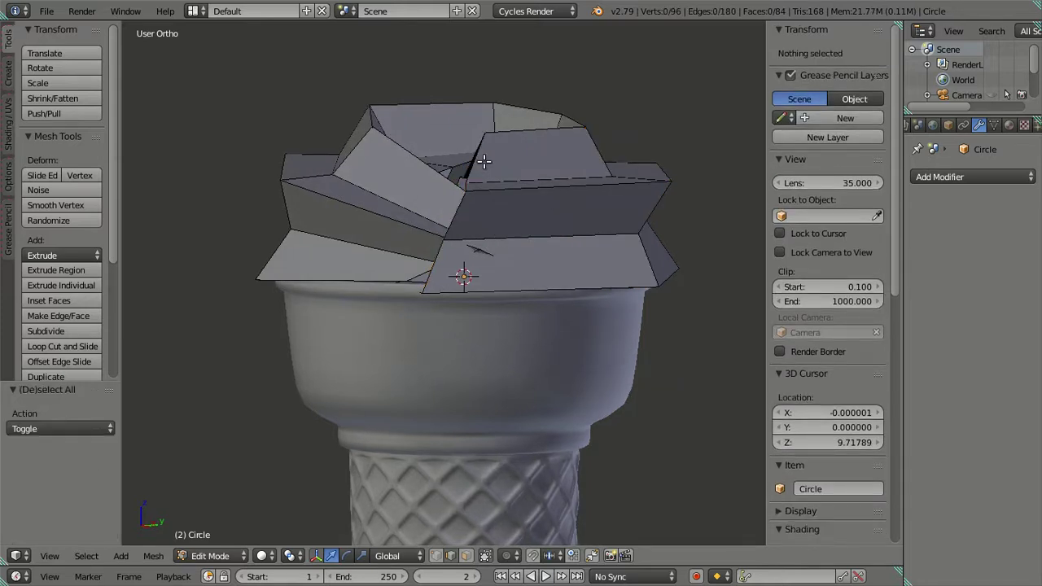
alt+right_click(483, 162)
key(g)
key(z)
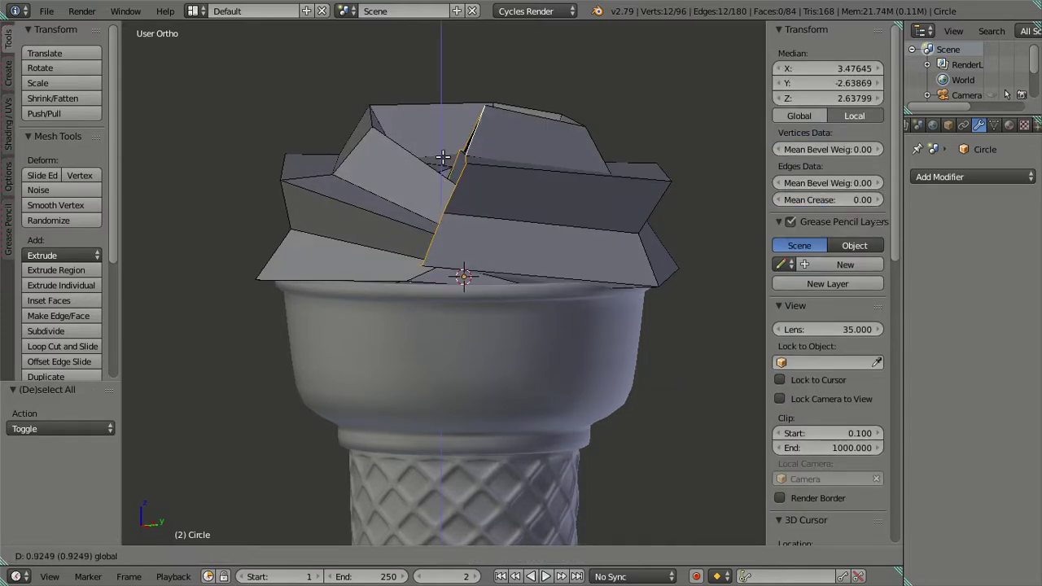
click(447, 168)
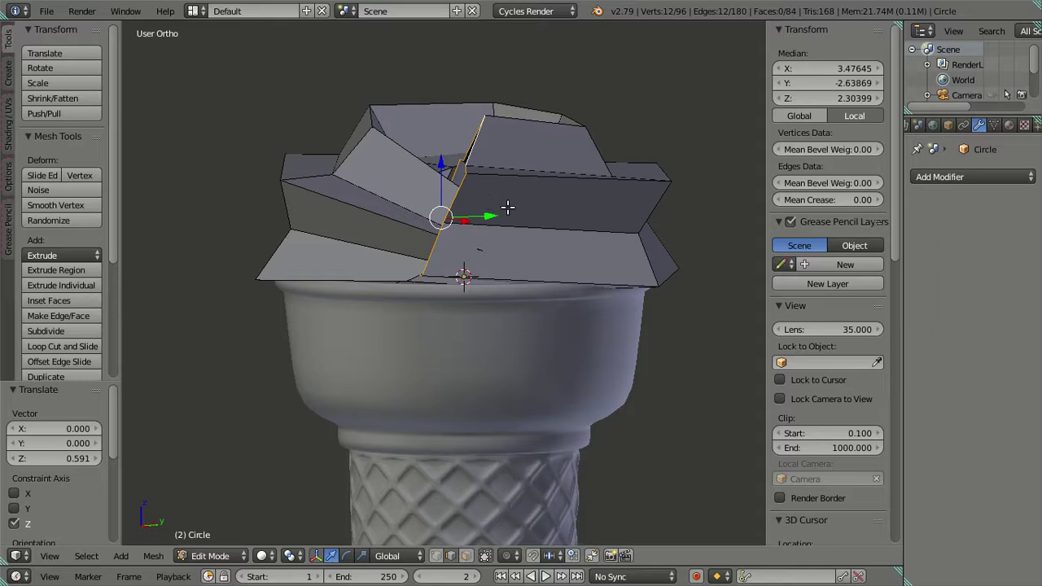
Step: From top view, extrude a new swirl segment, enlarge its end loop and rotate it 52.5°
key(KP_7)
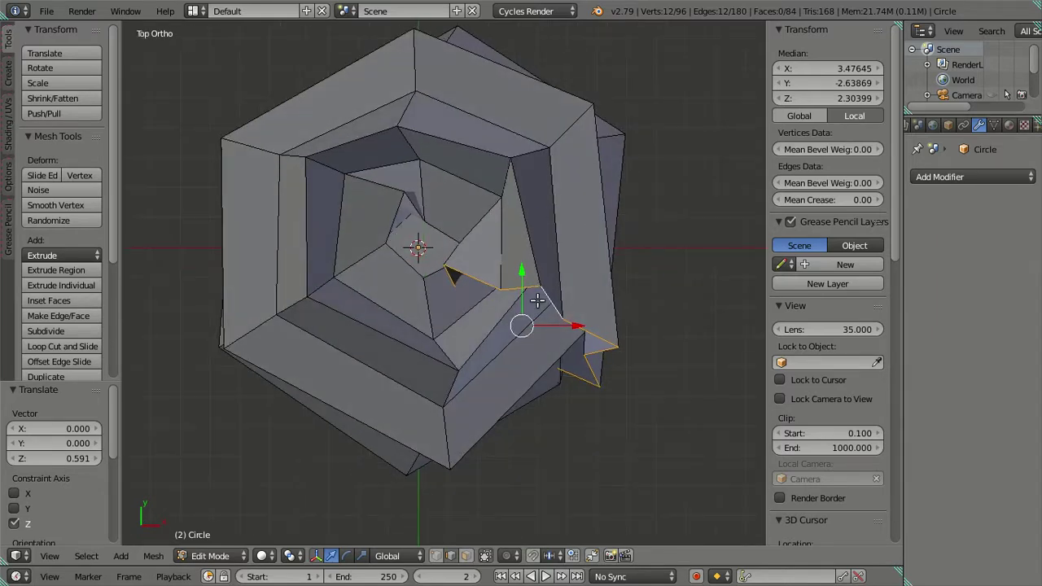
key(e)
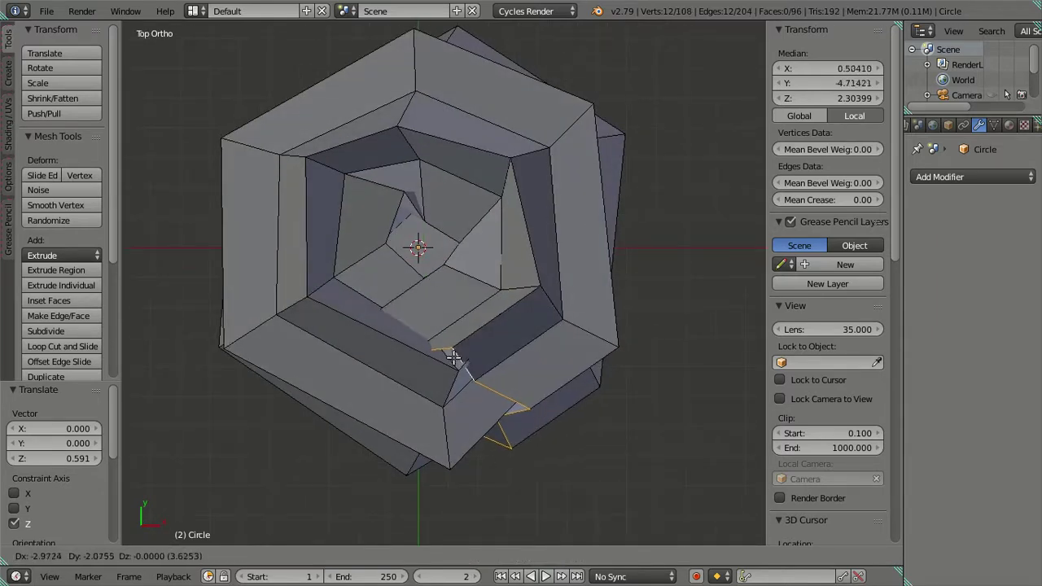
click(425, 356)
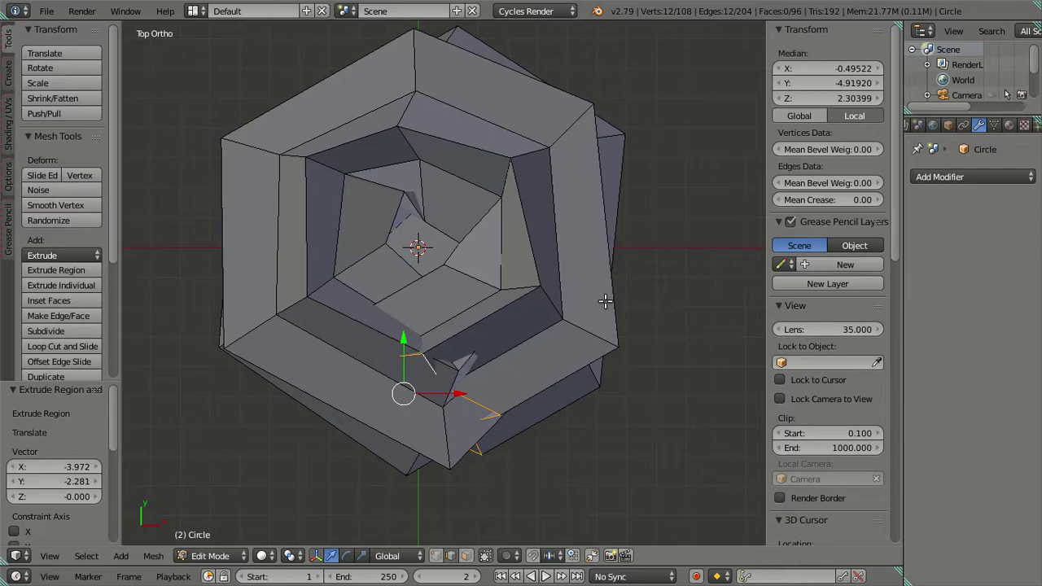
key(s)
click(639, 309)
key(r)
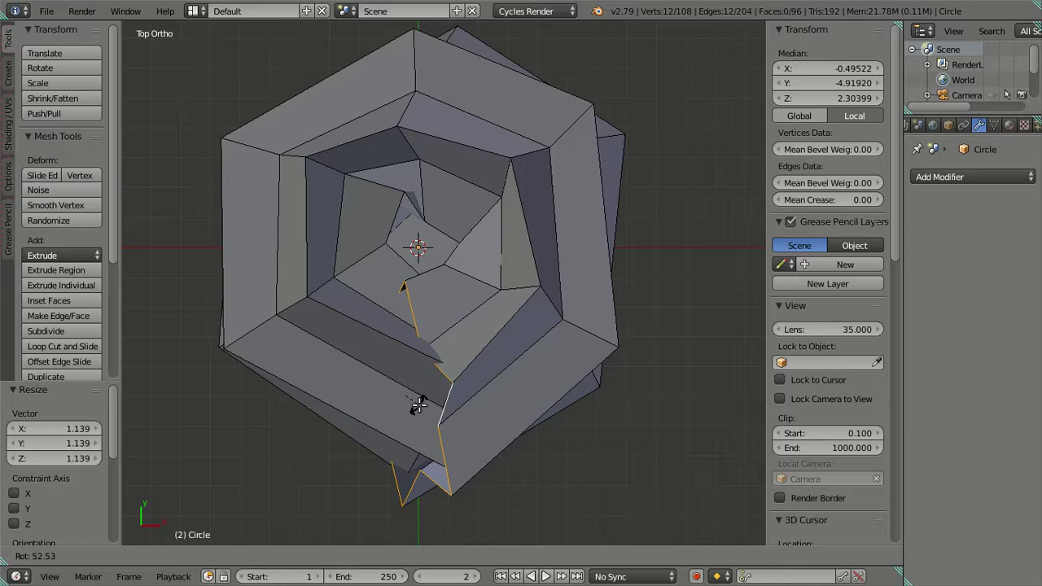
click(418, 404)
Step: Raise the new segment's end loop along Z and shrink it to 0.85
middle_drag(399, 391, 383, 209)
key(g)
key(z)
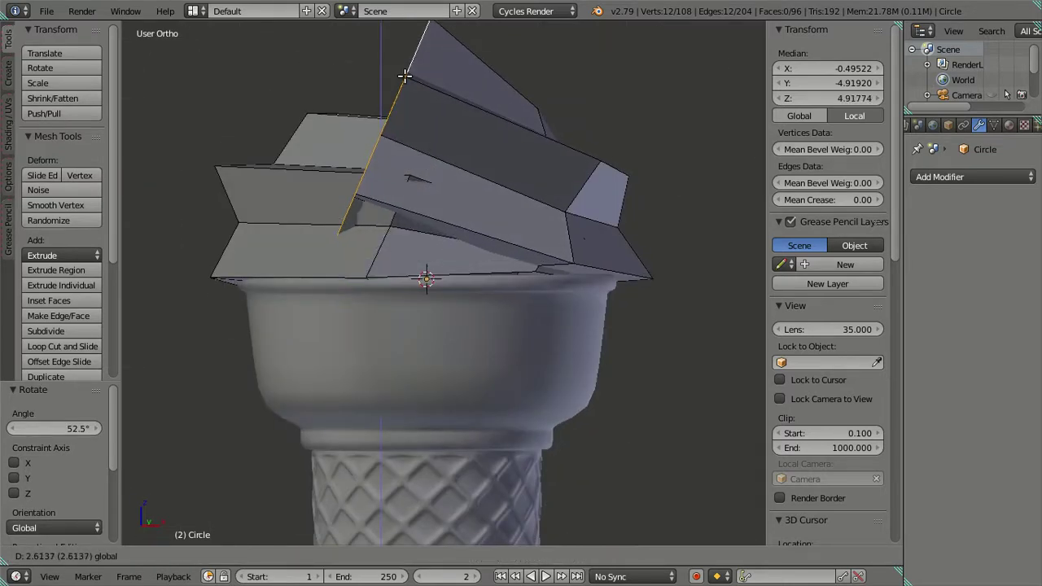
click(407, 72)
middle_drag(407, 73, 480, 166)
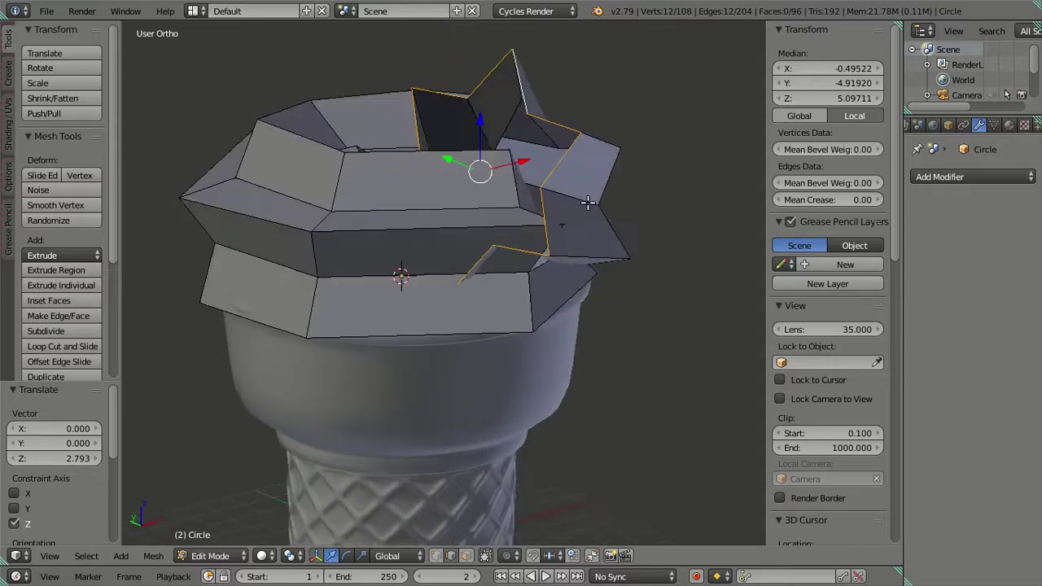
key(s)
click(605, 191)
Step: Shift the end loop 1.094 along Y and raise the top piece 0.641
mouse_move(558, 195)
middle_down()
mouse_move(435, 250)
mouse_move(376, 220)
middle_up()
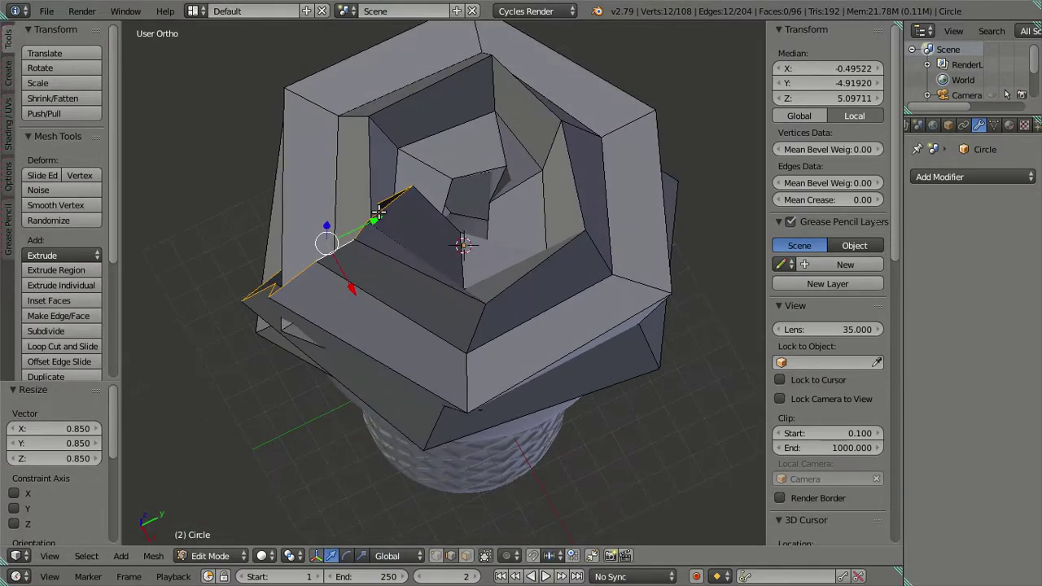
drag(378, 212, 413, 204)
mouse_move(413, 204)
middle_down()
mouse_move(451, 120)
mouse_move(453, 162)
mouse_move(611, 155)
mouse_move(581, 181)
mouse_move(493, 149)
mouse_move(480, 122)
middle_up()
drag(394, 77, 410, 51)
middle_drag(409, 51, 427, 146)
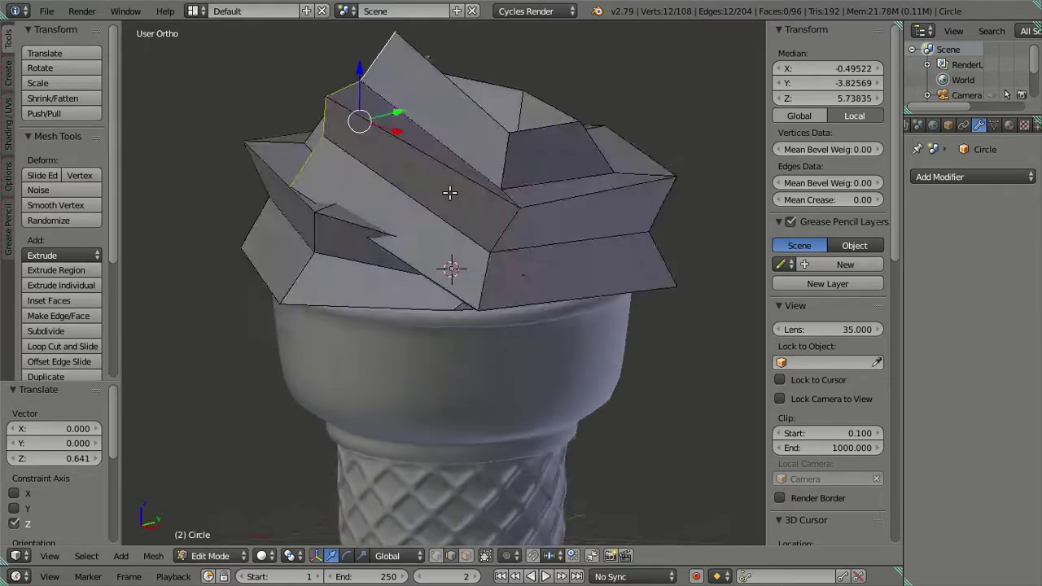
Step: Raise the vertical edge loop below the top, then select the upper left loop
key(a)
alt+right_click(420, 136)
drag(411, 164, 417, 153)
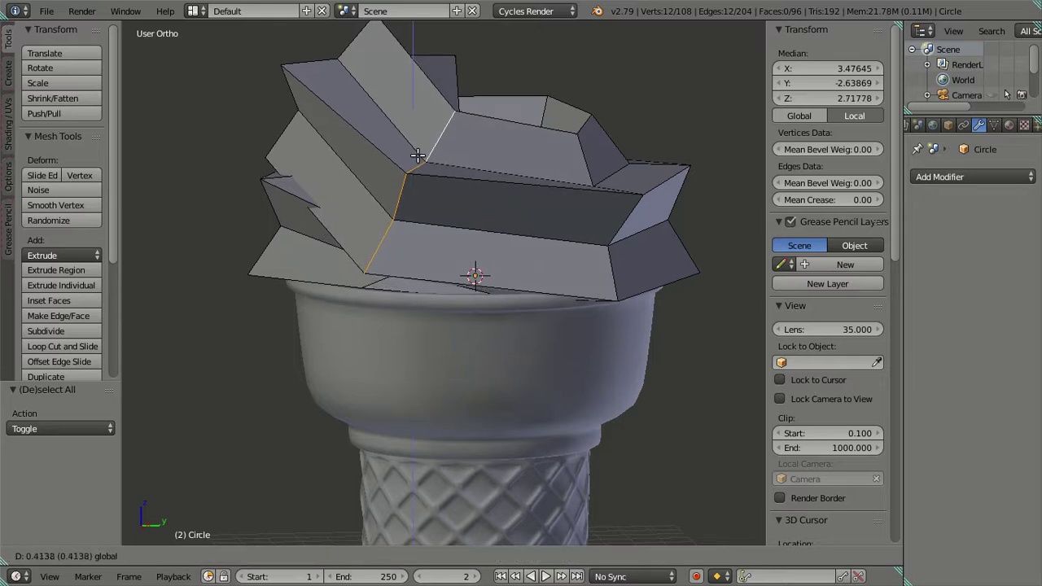
middle_drag(417, 153, 521, 130)
key(a)
alt+right_click(346, 129)
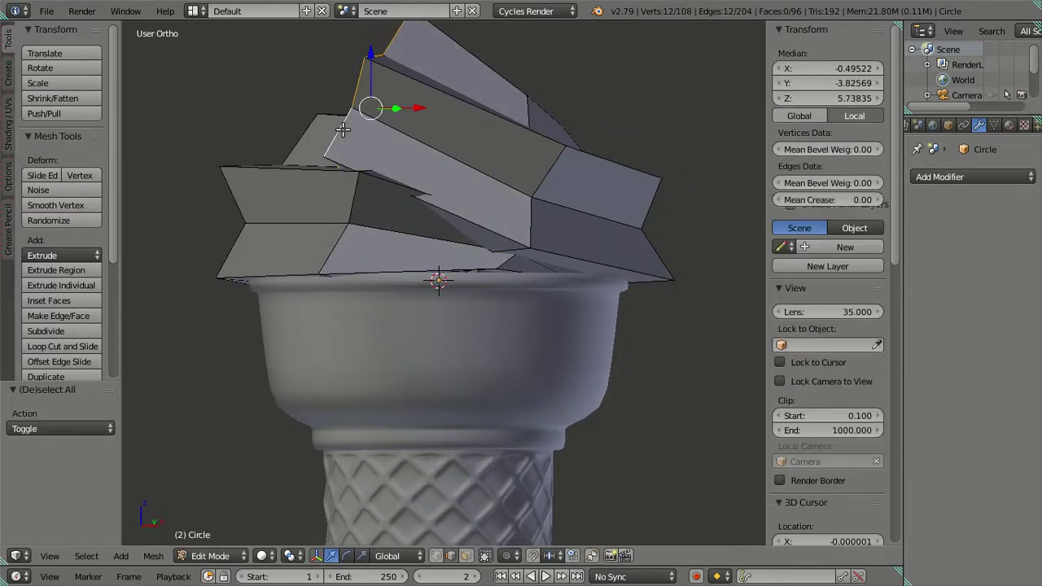
Step: Move the selected loop along Z and extrude another swirl section from it
key(g)
key(z)
click(372, 74)
middle_drag(374, 81, 477, 155)
key(e)
click(347, 153)
Step: In top view, curve the section around the centre: move and rotate 77.9°, then shift 0.948 in X and turn 7.27°
key(KP_7)
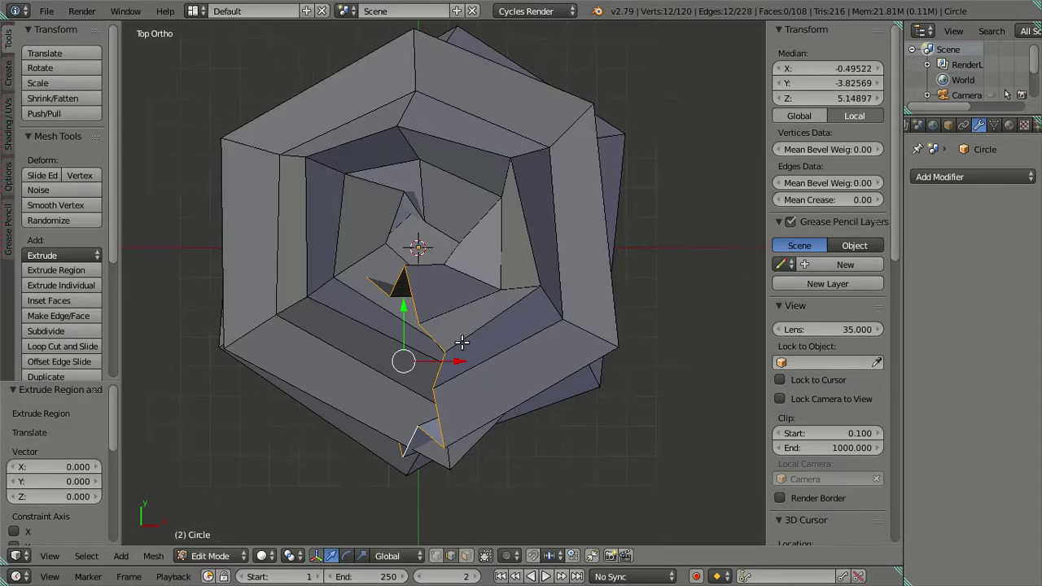
key(g)
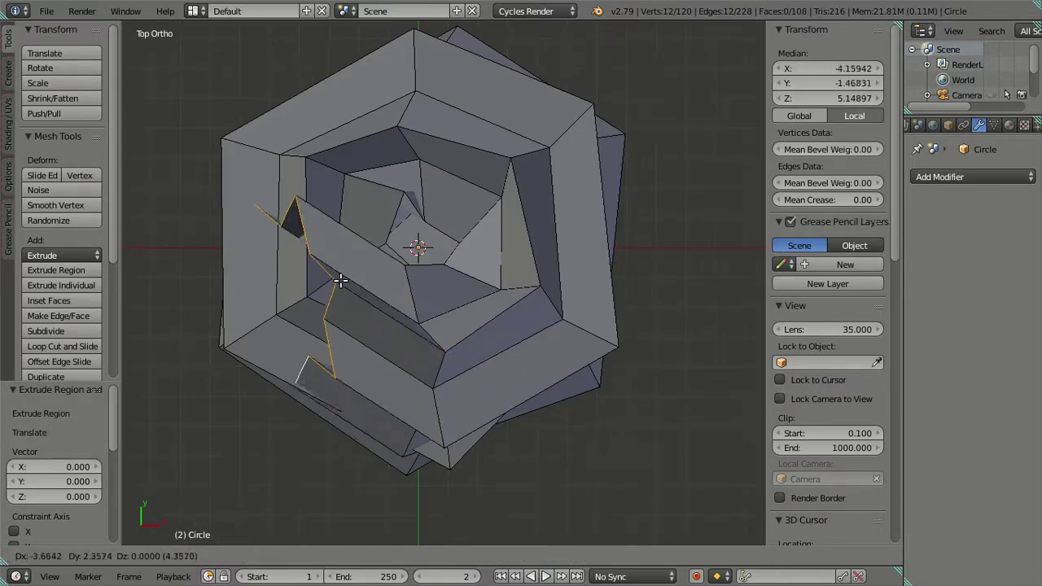
click(428, 208)
key(r)
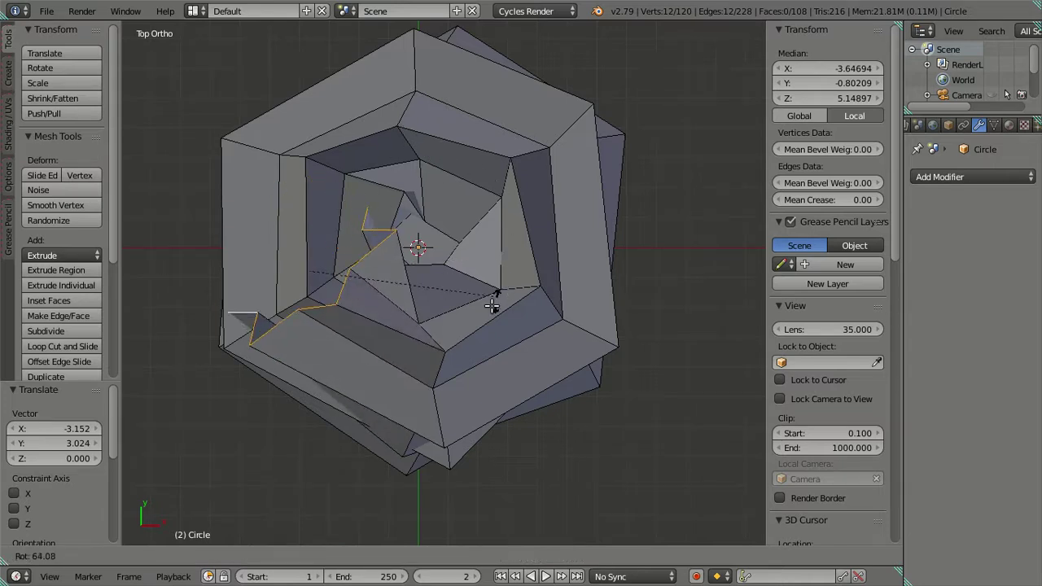
click(435, 320)
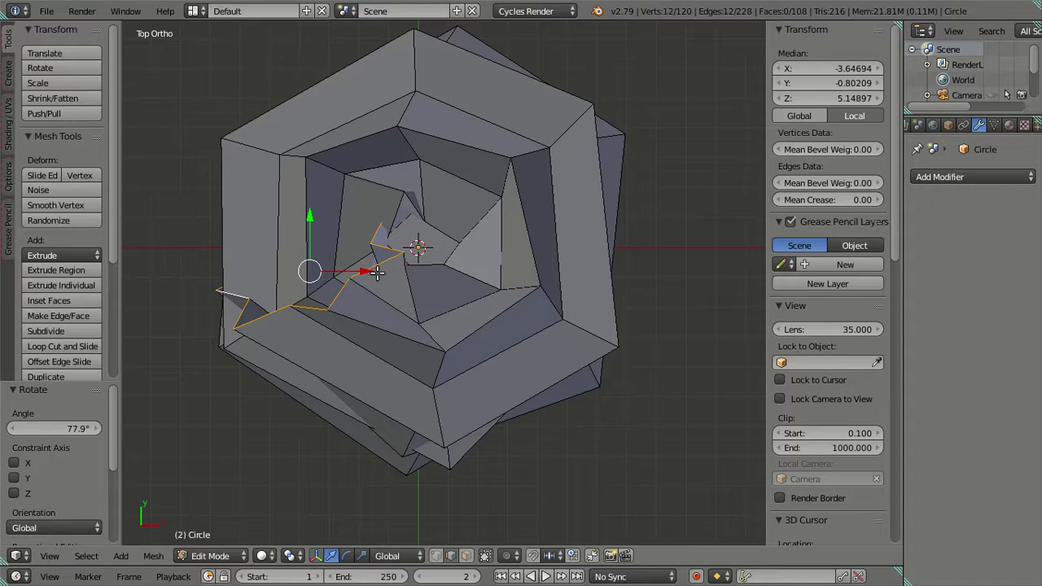
key(g)
click(455, 277)
key(r)
click(486, 307)
Step: In Left view, raise the extruded loop 1.051 units to form the peak
mouse_move(436, 320)
middle_down()
mouse_move(443, 229)
mouse_move(520, 155)
middle_up()
key(KP_3)
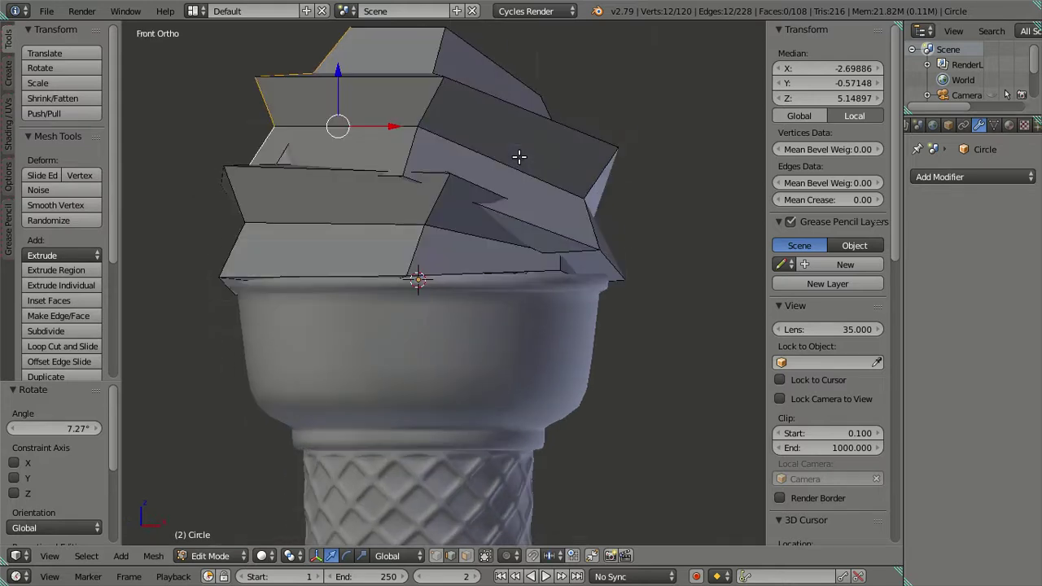
key(ctrl+KP_3)
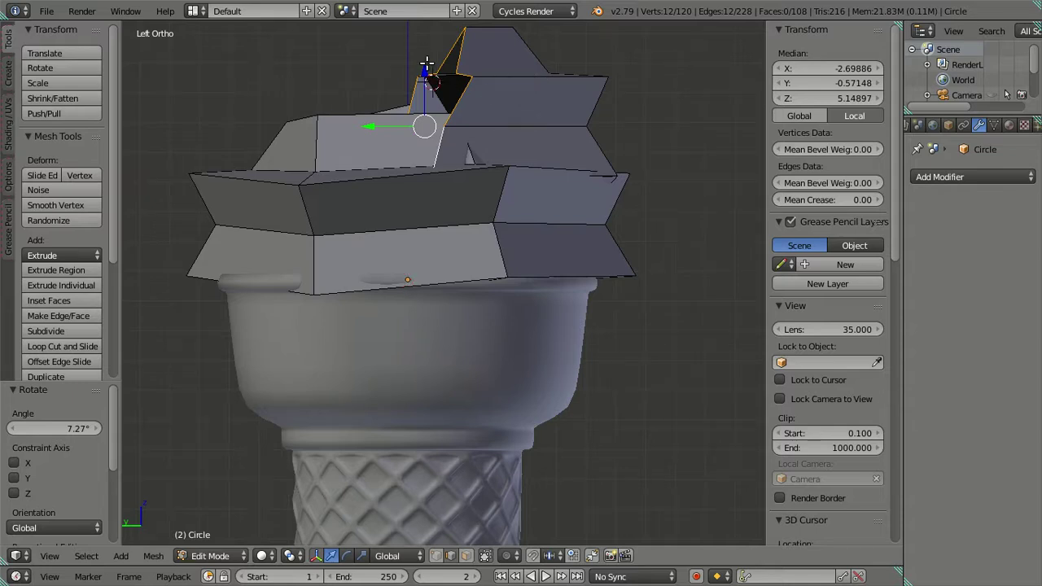
drag(424, 74, 421, 45)
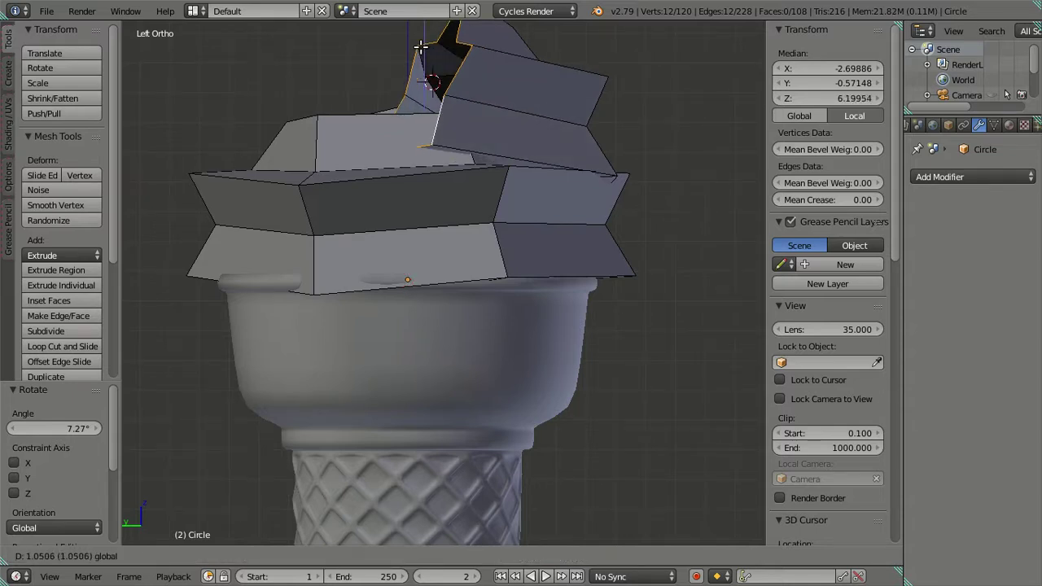
shift+middle_drag(454, 103, 455, 161)
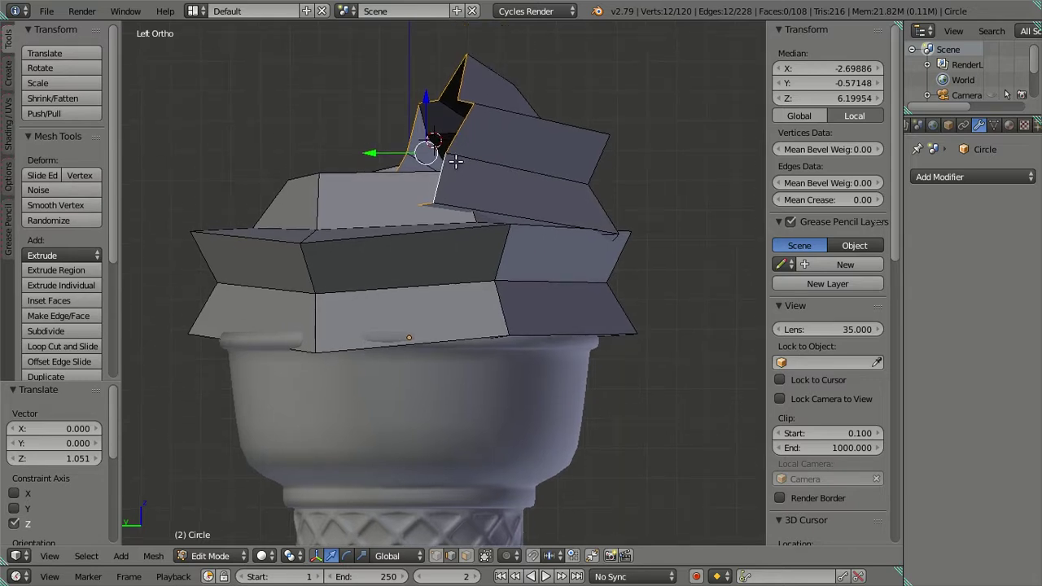
Step: Extrude a star-shaped section, rotate it about 67°, move it and shrink to about 0.71
key(e)
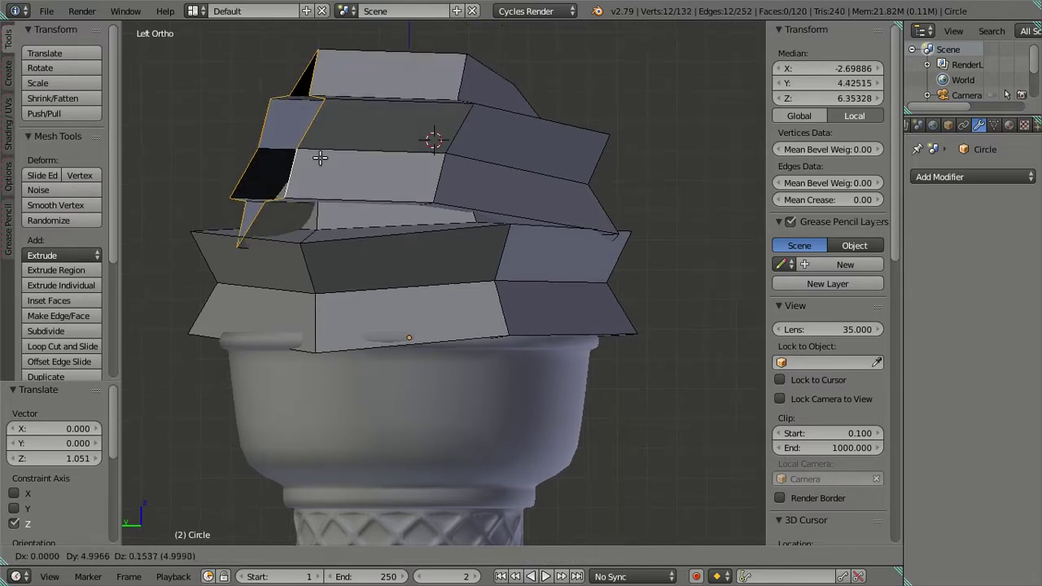
click(315, 157)
key(KP_7)
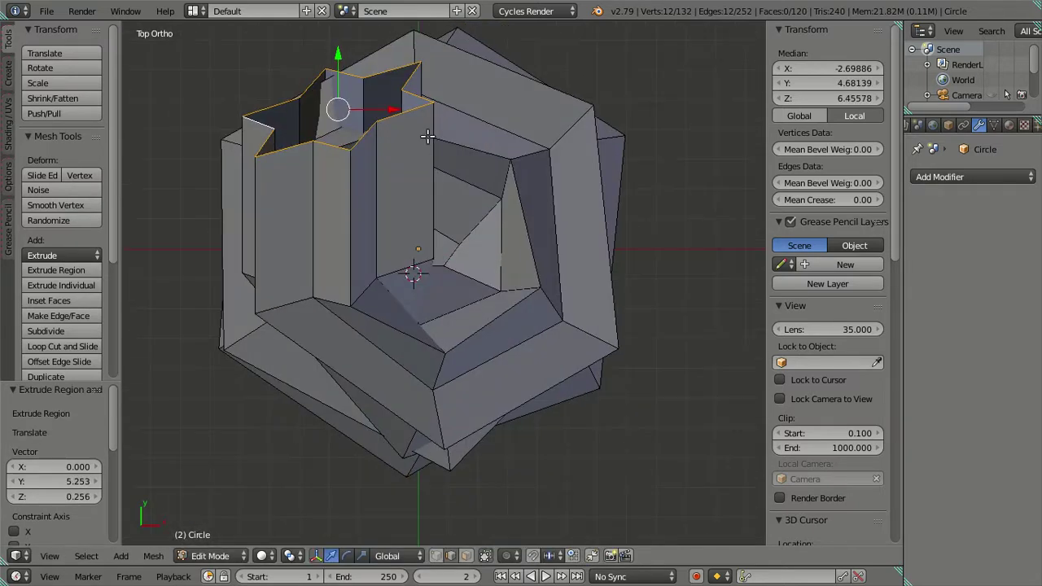
key(r)
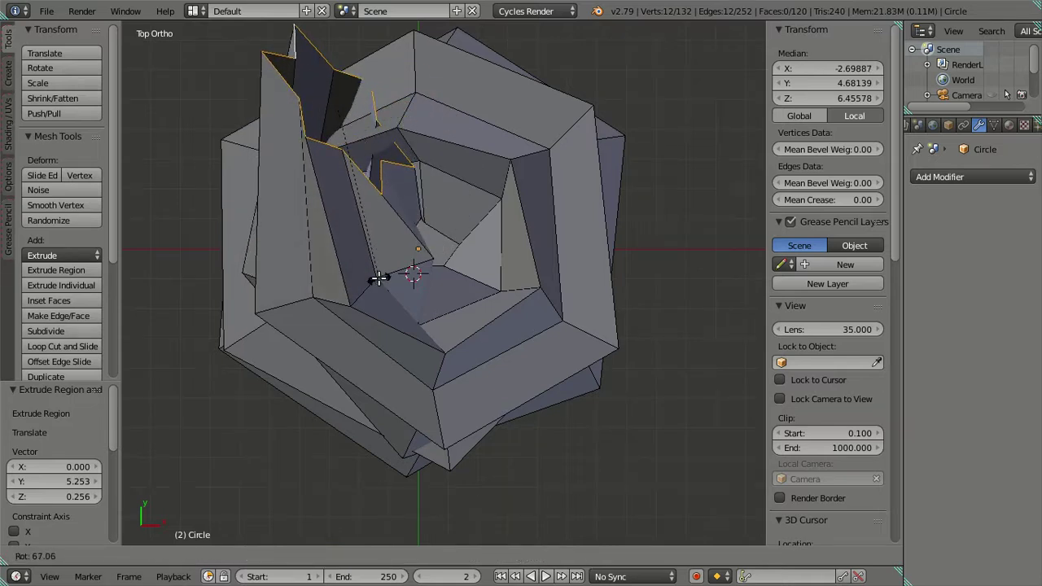
click(367, 191)
key(g)
click(439, 233)
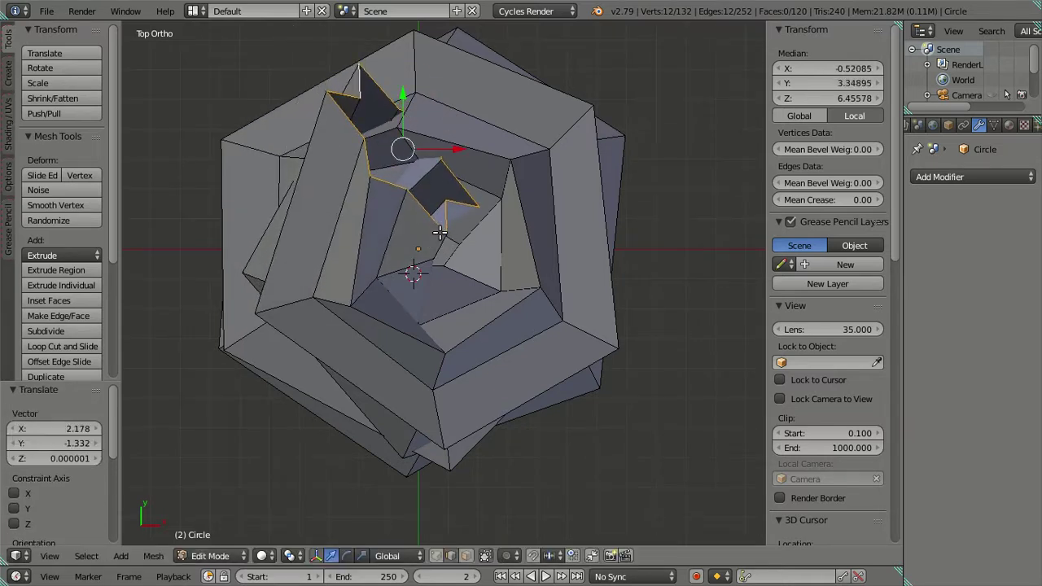
key(s)
click(484, 242)
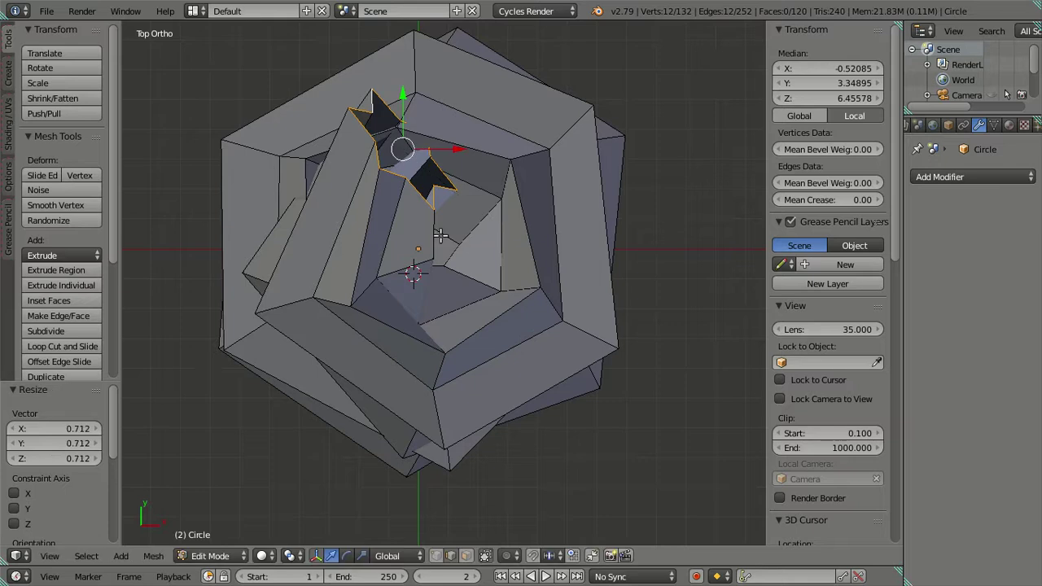
Step: Rescale the top section and raise it along Z
mouse_move(437, 242)
middle_down()
mouse_move(465, 158)
mouse_move(643, 81)
mouse_move(703, 87)
middle_up()
key(s)
click(447, 140)
key(s)
click(401, 122)
key(g)
key(z)
click(394, 102)
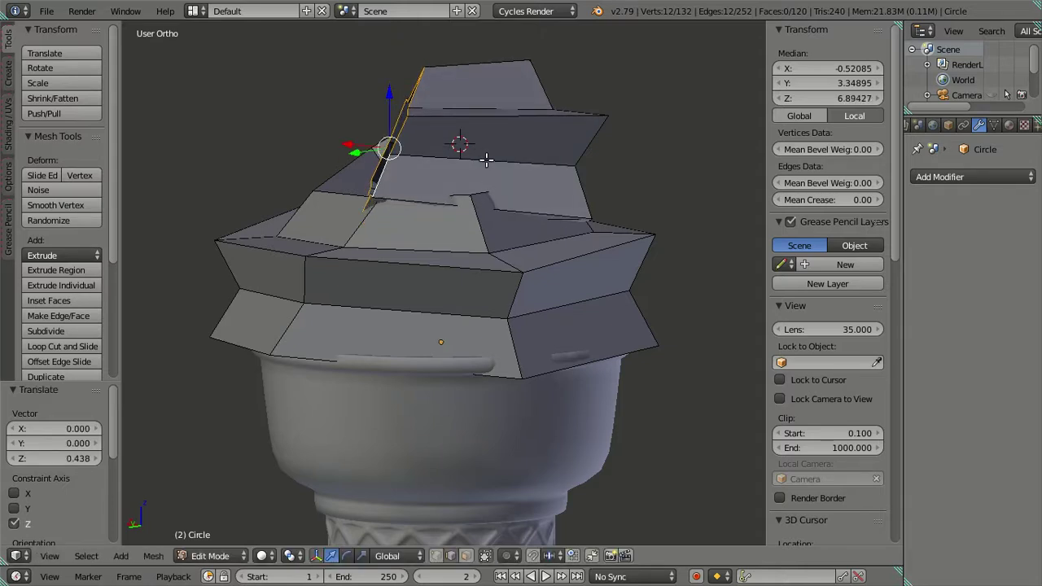
Step: Extrude another section, shrink it to about 0.71, rotate it about 40° and move it toward the centre
key(e)
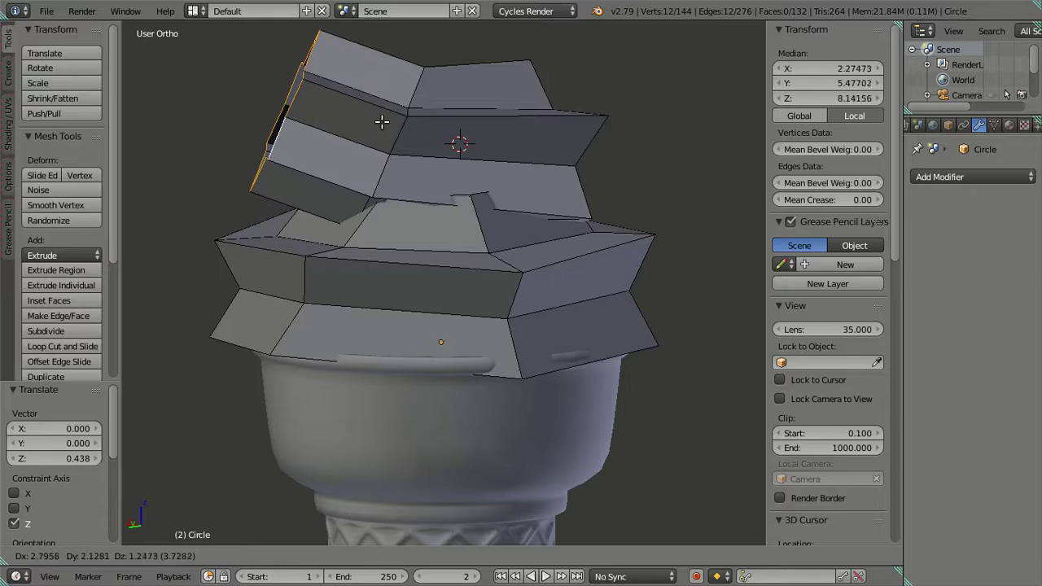
click(387, 111)
key(s)
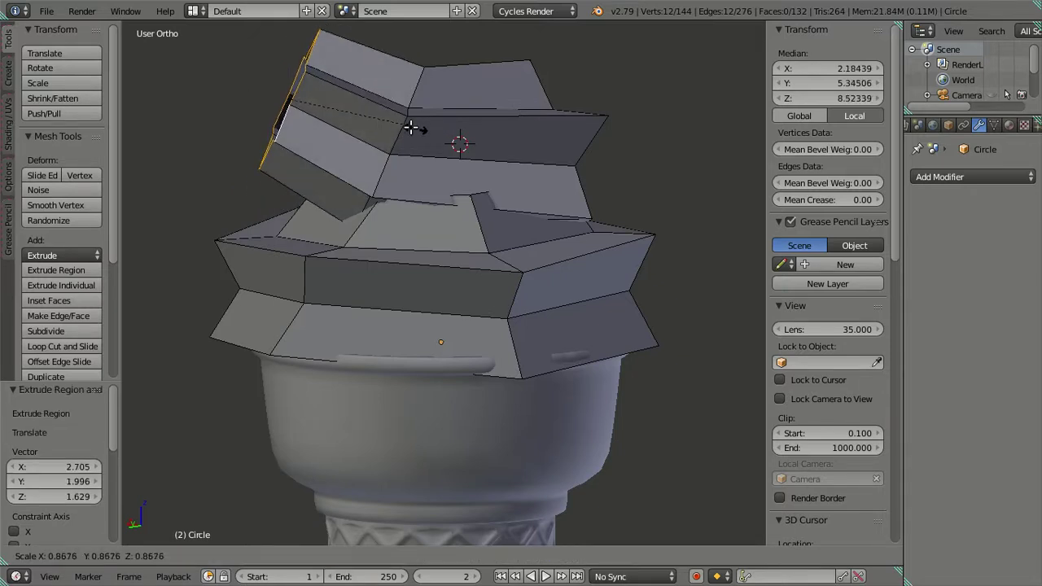
click(407, 126)
middle_drag(403, 130, 389, 223)
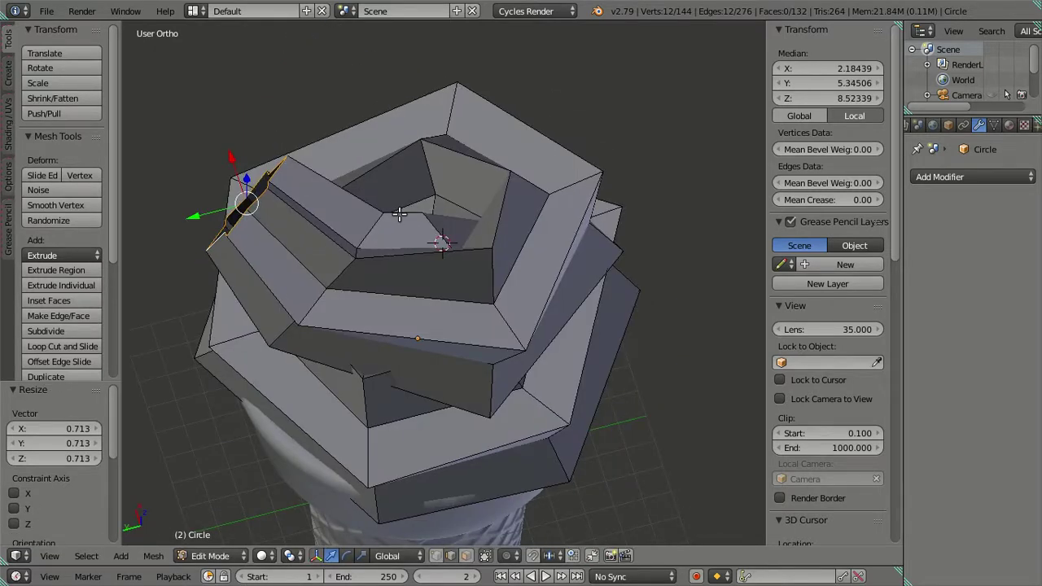
key(KP_7)
key(r)
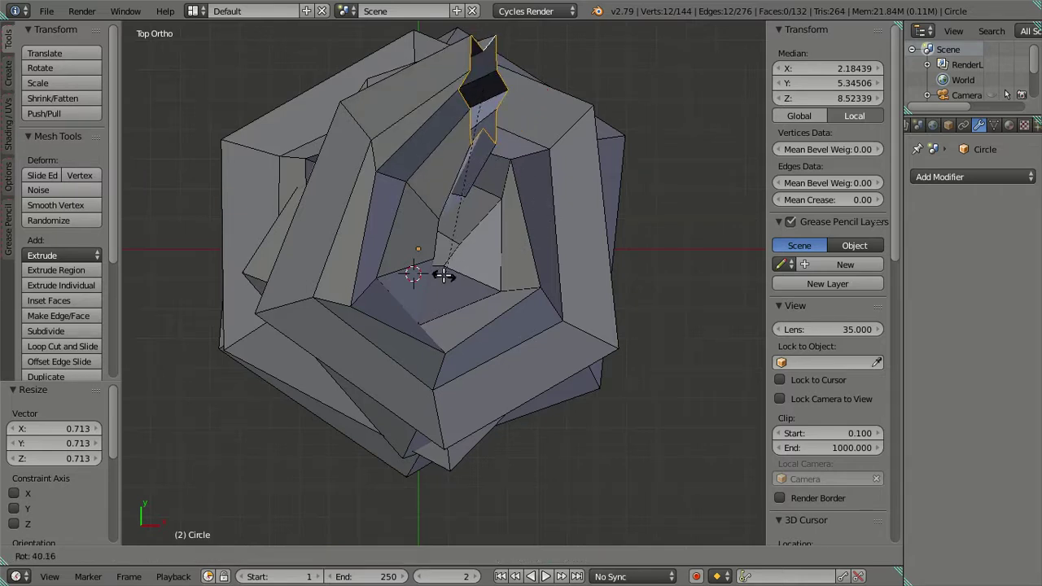
click(464, 42)
drag(485, 43, 490, 107)
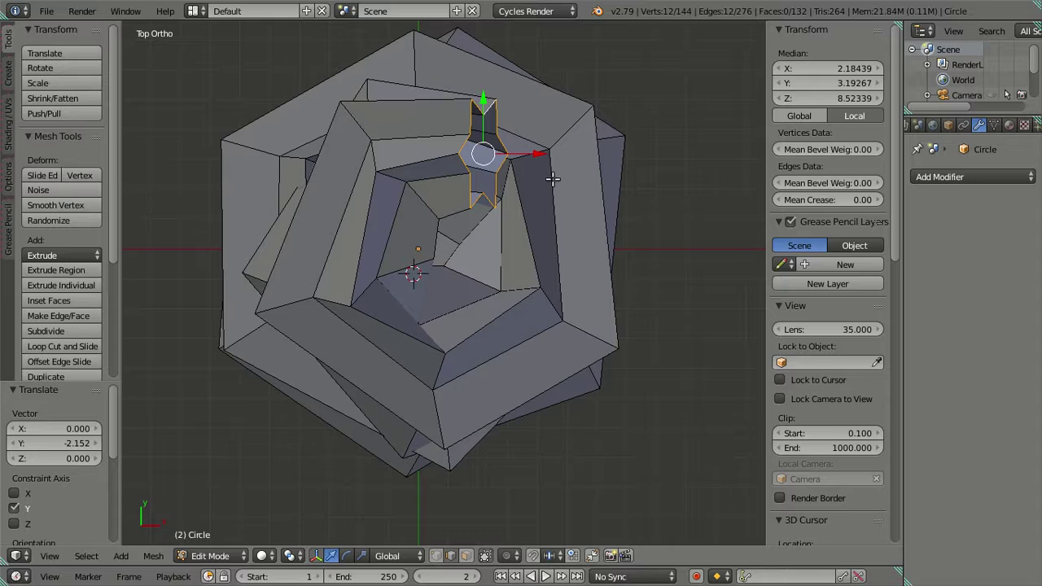
Step: Extrude a section toward the lower right, adjust its rotation, and move it along Y and X
key(e)
click(618, 260)
key(r)
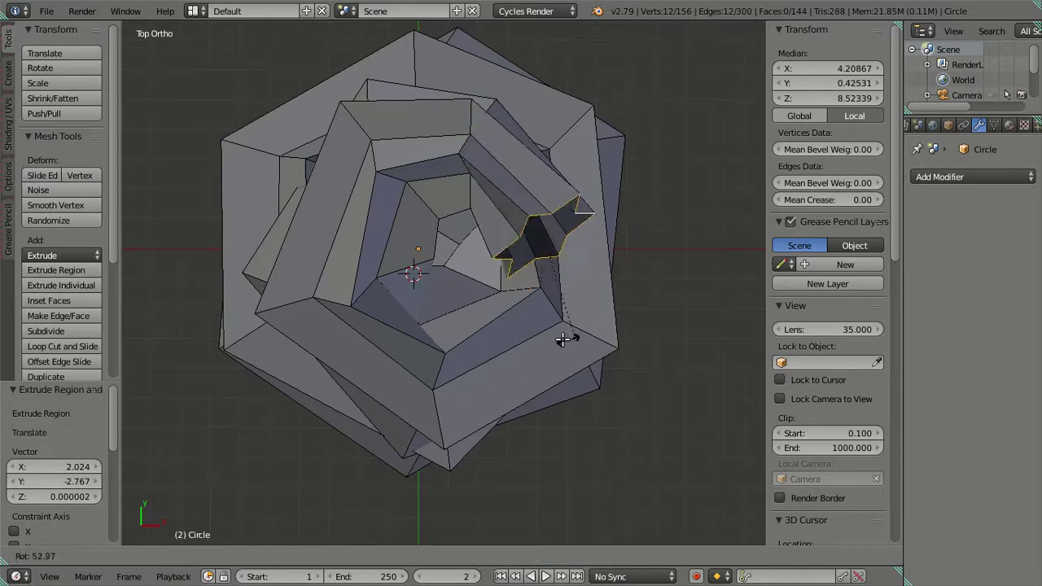
click(556, 319)
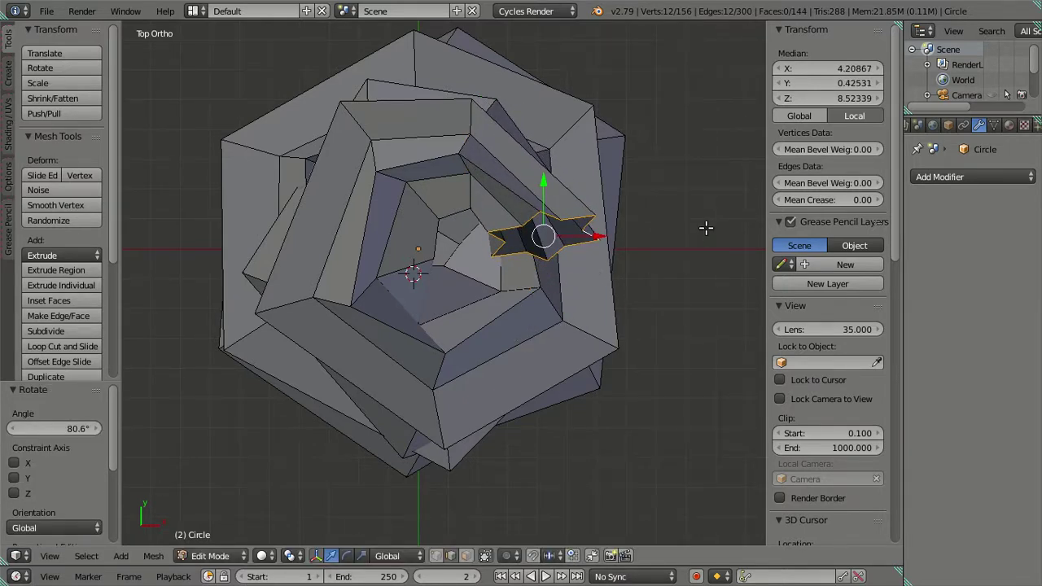
key(r)
click(670, 165)
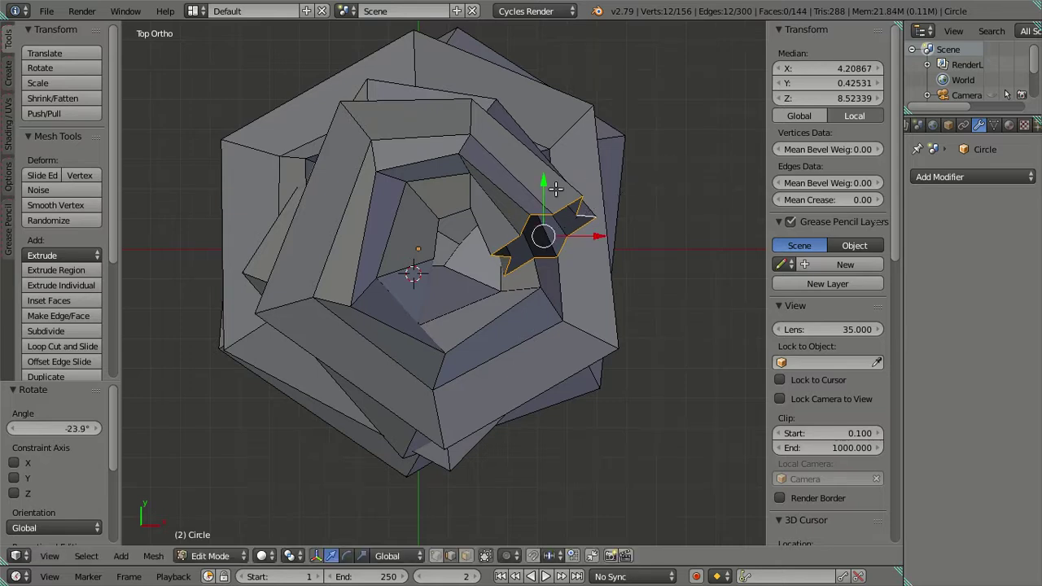
key(g)
key(y)
click(533, 162)
key(g)
key(x)
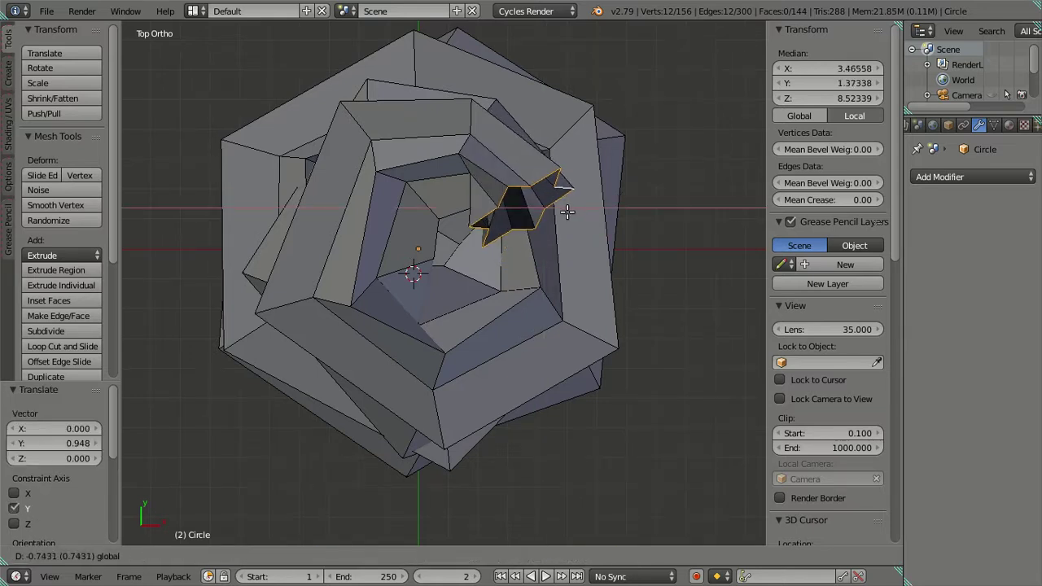
click(564, 214)
Step: Move a swirl edge loop along Y and X, then nudge the star-shaped loop sideways
key(a)
alt+right_click(468, 124)
key(g)
key(y)
click(498, 125)
key(g)
key(x)
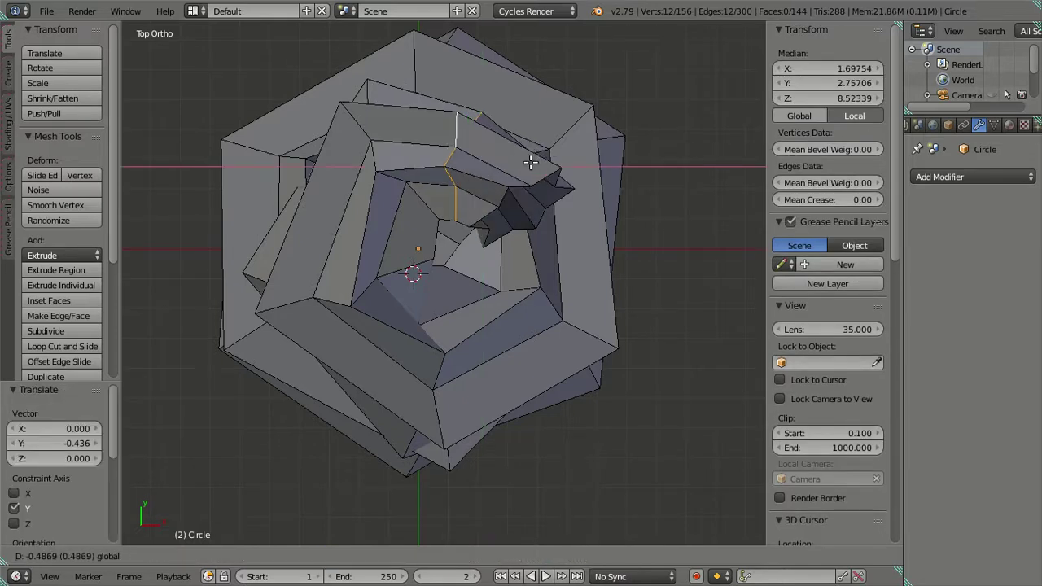
click(530, 163)
key(a)
alt+right_click(488, 216)
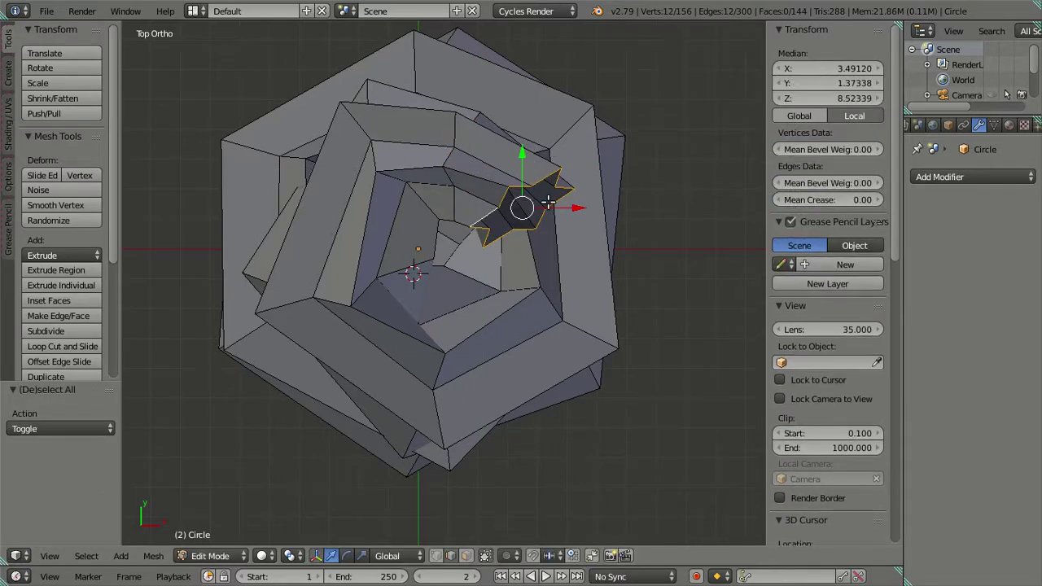
click(560, 210)
Step: Lower another swirl edge loop about 1.39 units along Z
middle_drag(559, 210, 265, 146)
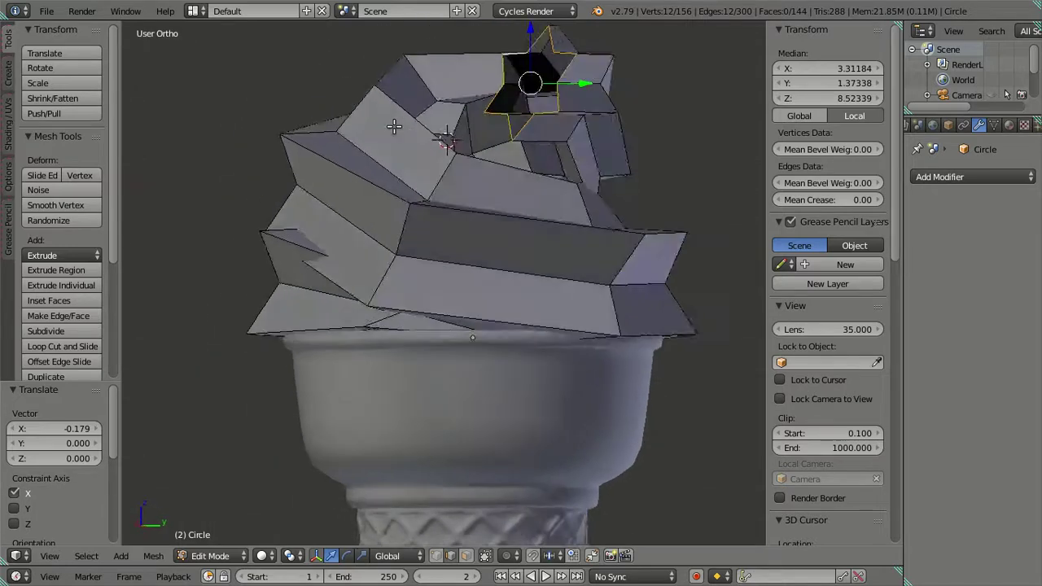
mouse_move(460, 140)
middle_down()
mouse_move(413, 156)
mouse_move(485, 193)
middle_up()
key(a)
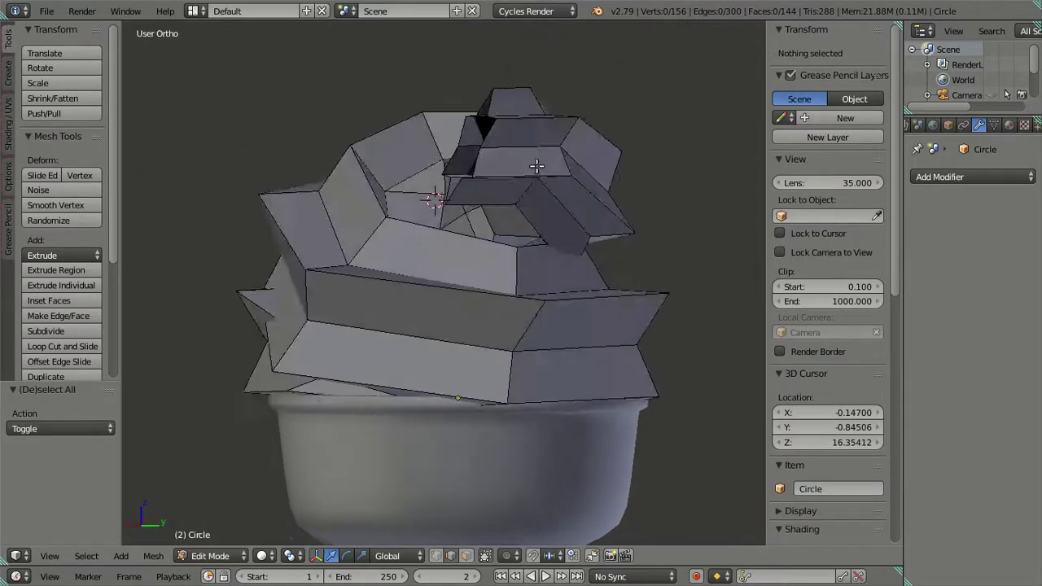
alt+right_click(485, 193)
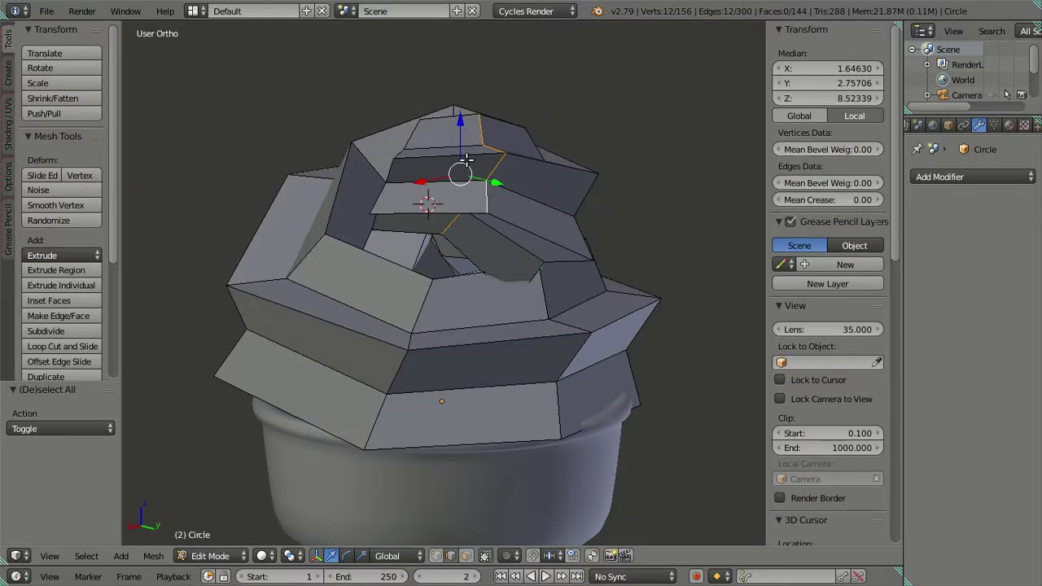
key(g)
key(z)
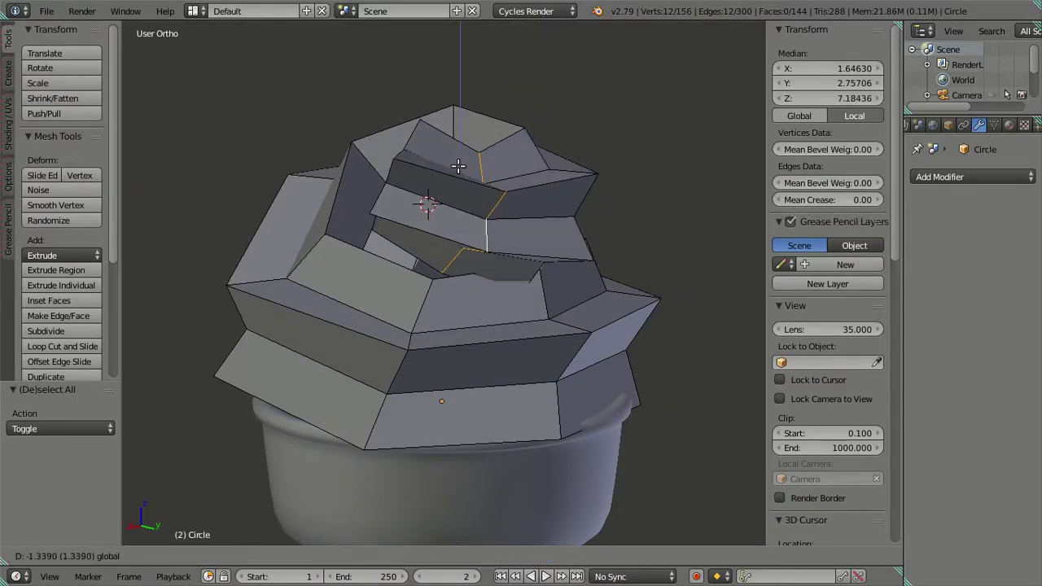
click(458, 167)
Step: Nudge an edge on the top ridge, then lower an upper edge loop by 0.540
mouse_move(458, 167)
middle_down()
mouse_move(342, 158)
mouse_move(372, 181)
mouse_move(497, 198)
mouse_move(453, 169)
middle_up()
key(a)
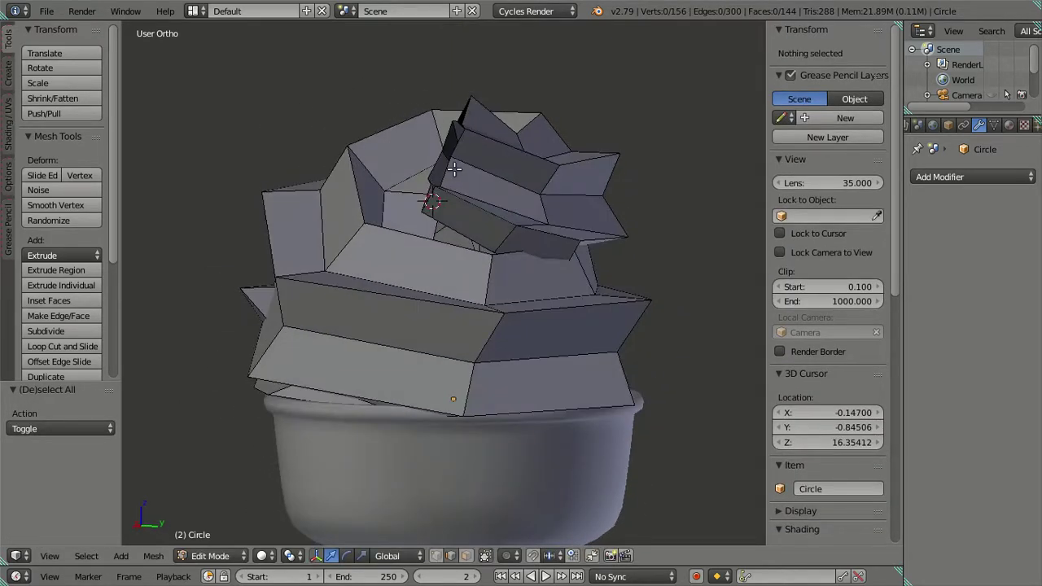
right_click(450, 167)
key(g)
click(450, 172)
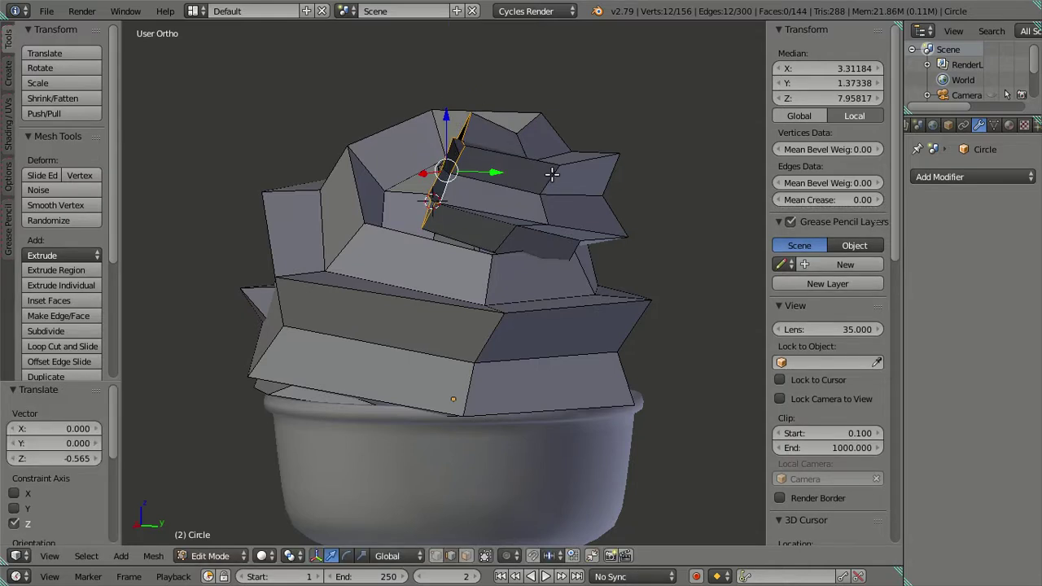
key(a)
alt+right_click(549, 210)
key(g)
key(z)
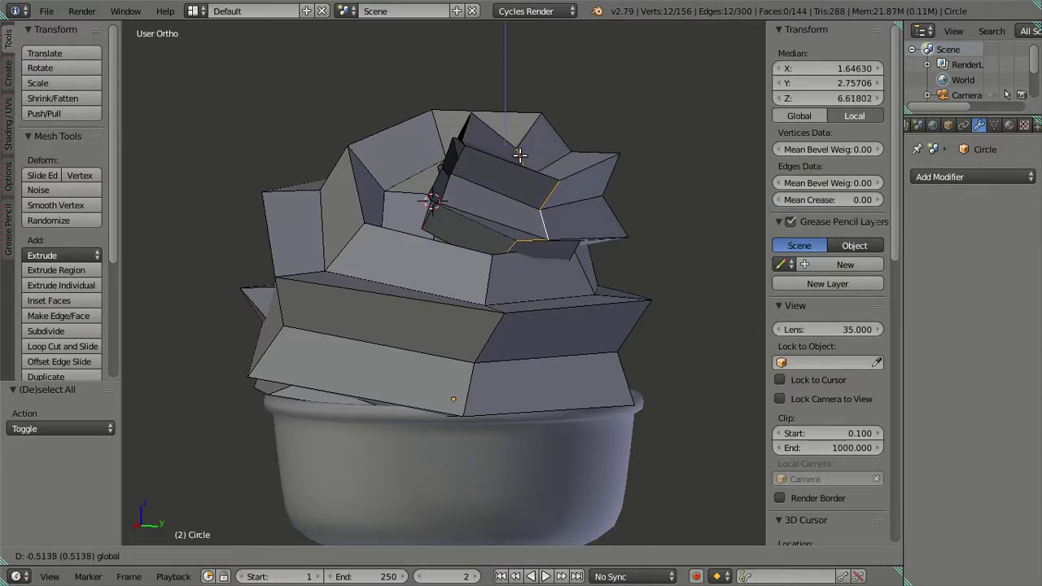
click(474, 222)
Step: Scale the upper loop up by 1.301, raise it along Z, then select the star-shaped top loop
mouse_move(475, 222)
middle_down()
mouse_move(331, 213)
mouse_move(351, 193)
middle_up()
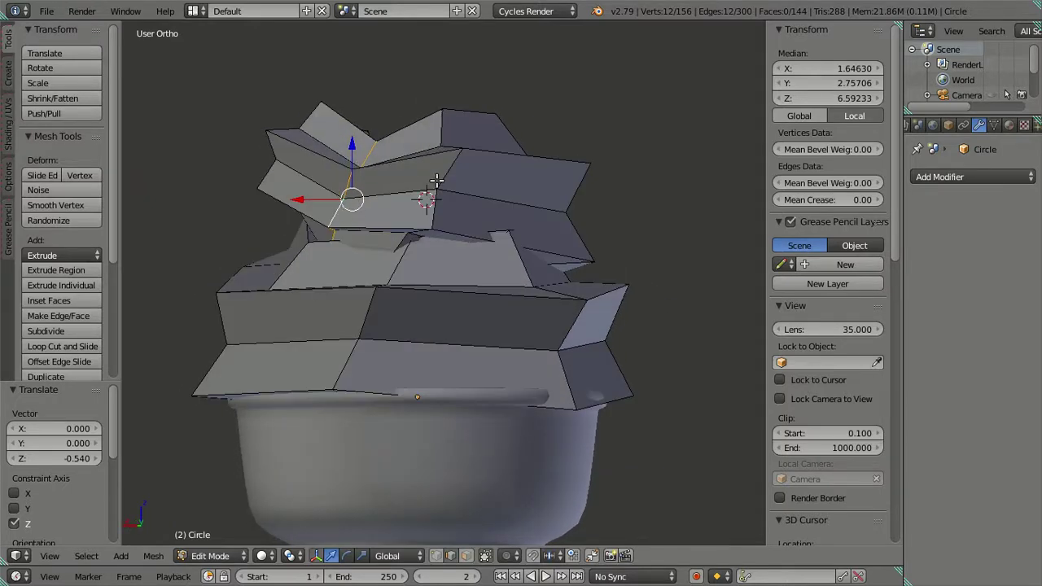
key(s)
click(460, 145)
key(g)
key(z)
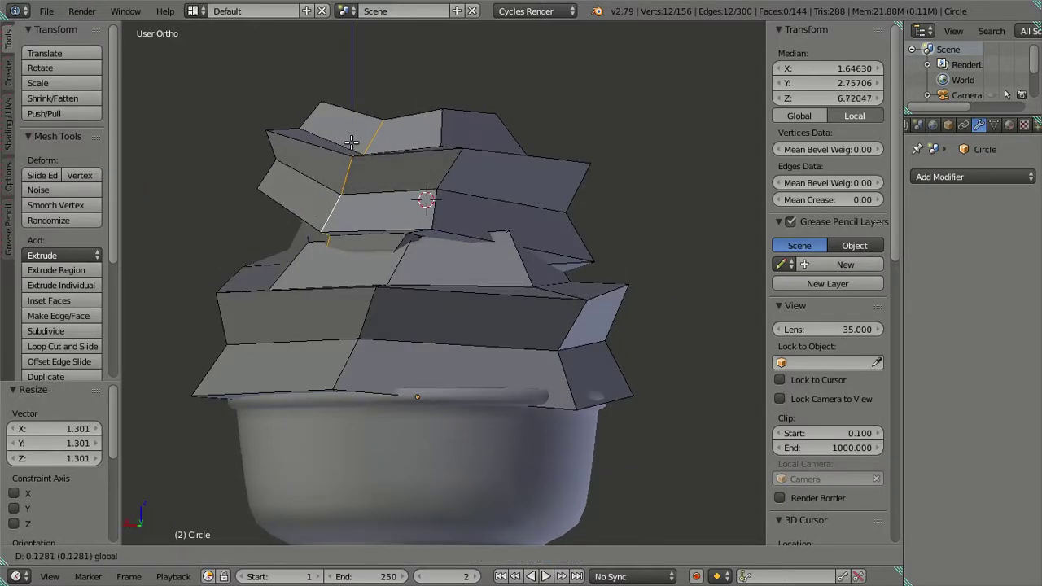
click(423, 166)
mouse_move(424, 167)
middle_down()
mouse_move(545, 193)
mouse_move(578, 264)
middle_up()
key(a)
alt+right_click(549, 216)
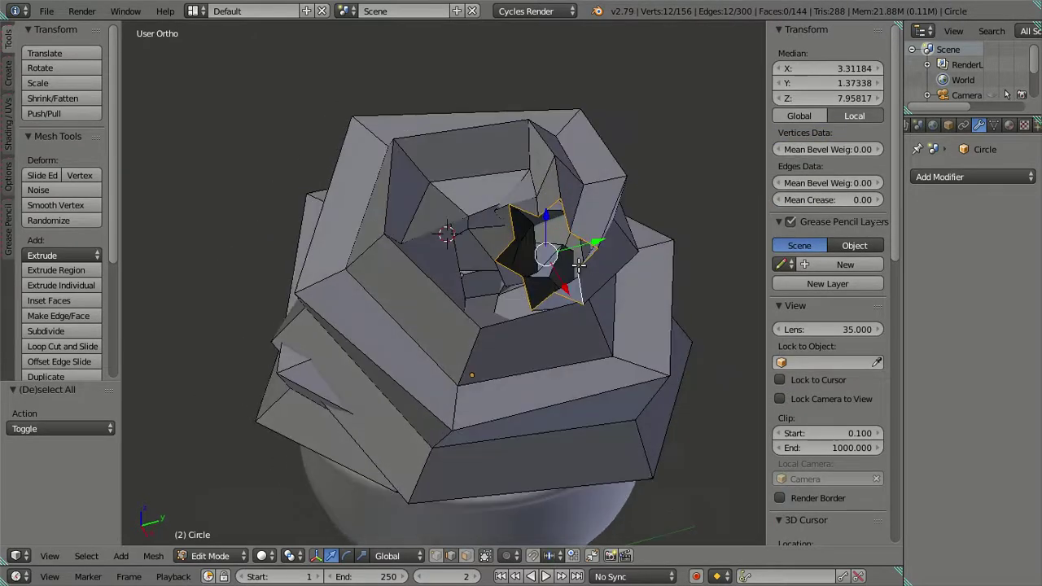
Step: From top view, extrude the star loop into a new ring, twist it, and shift it along Y and X
key(KP_7)
key(e)
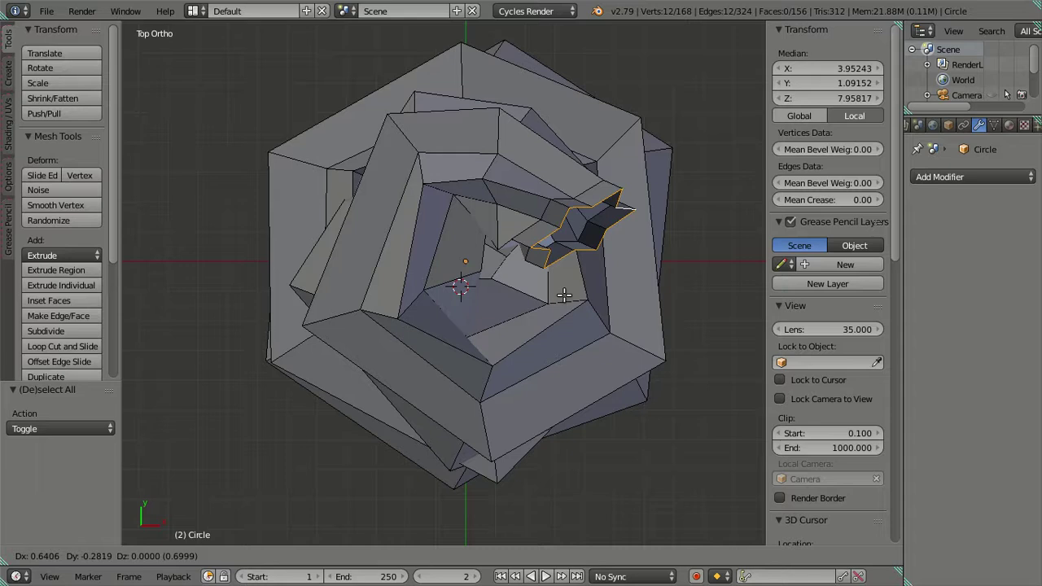
click(578, 319)
key(r)
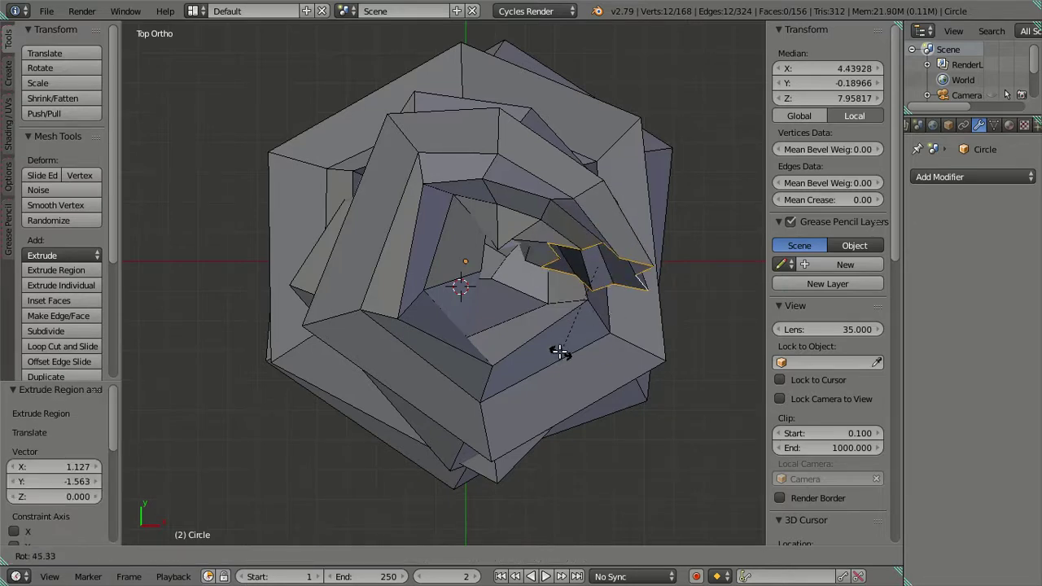
click(560, 352)
drag(644, 271, 623, 271)
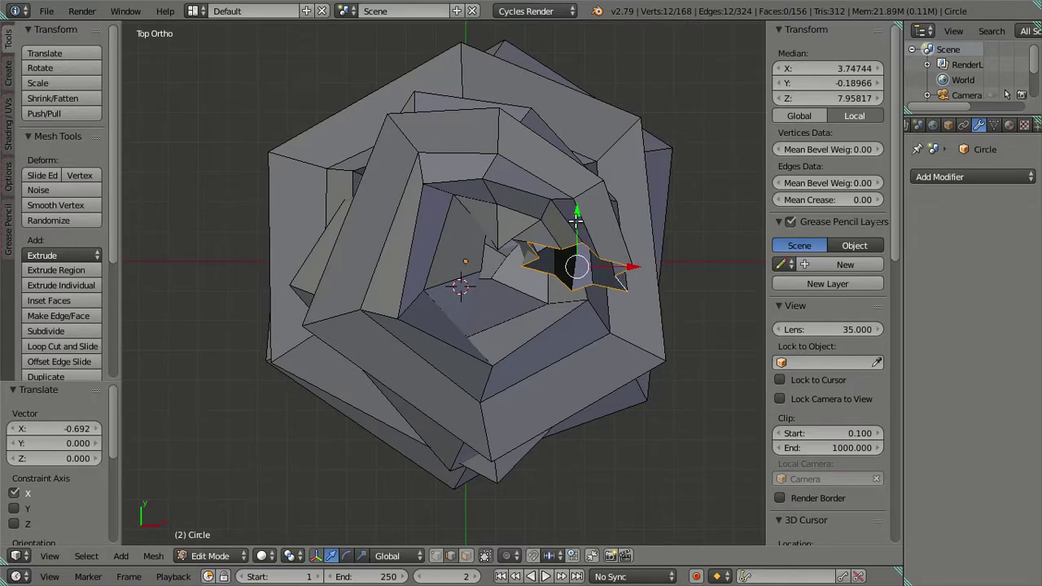
key(g)
key(y)
click(621, 257)
key(g)
key(x)
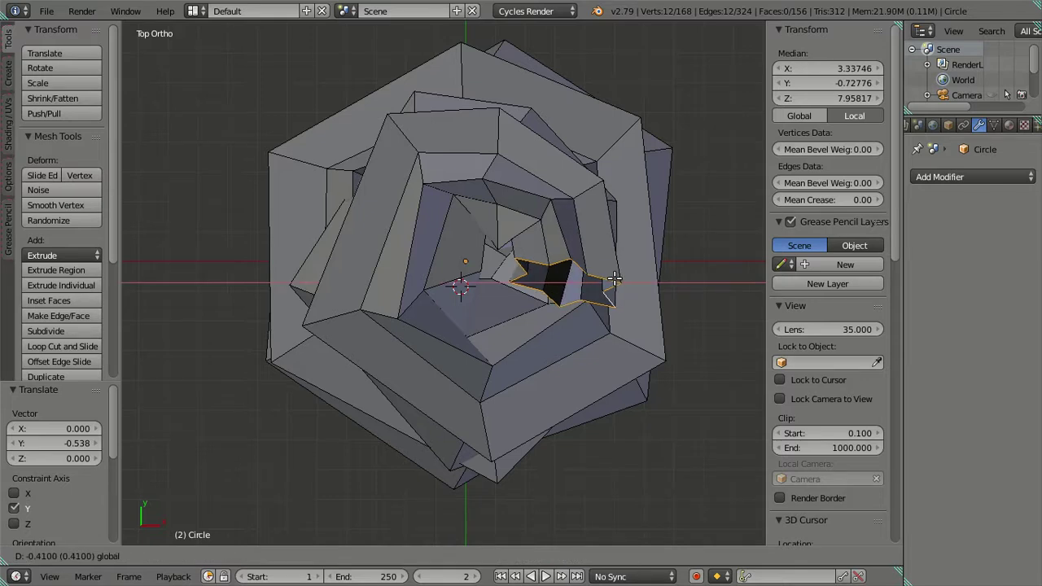
click(612, 277)
Step: Raise a lower swirl edge loop slightly and lift the top star loop higher
middle_drag(611, 277, 419, 161)
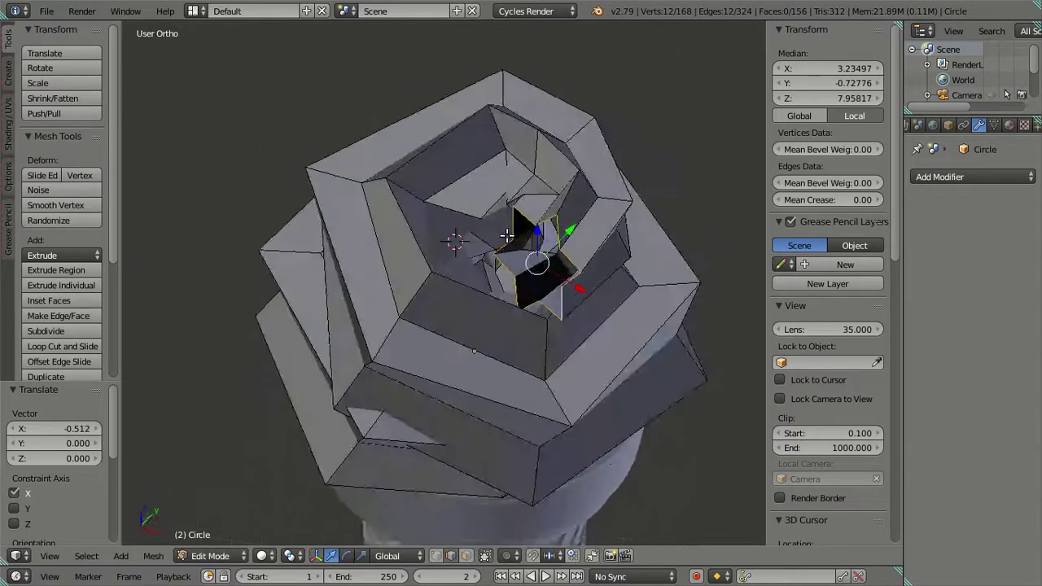
middle_drag(533, 218, 435, 200)
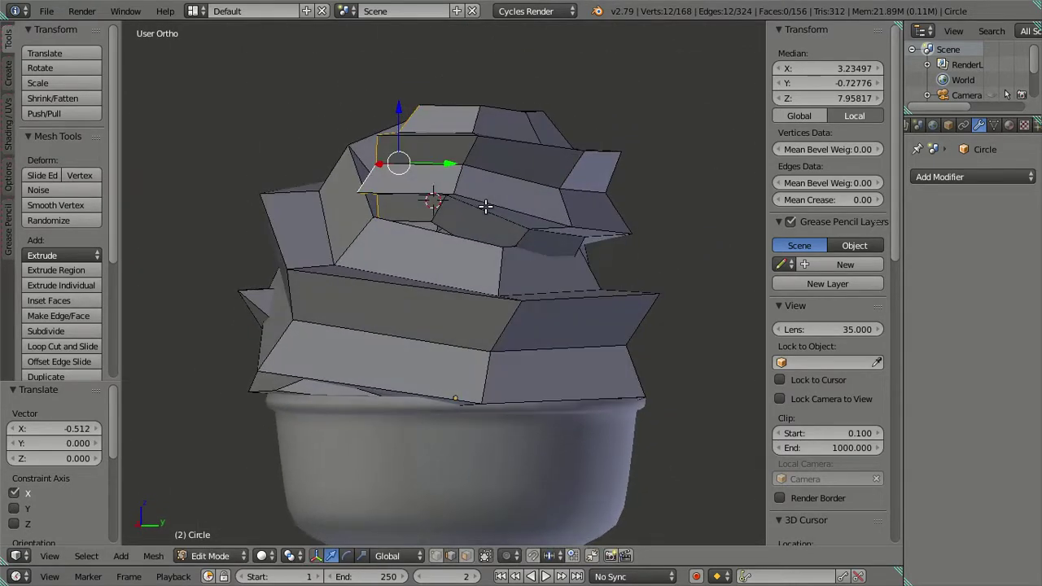
key(a)
alt+right_click(447, 170)
drag(455, 113, 456, 117)
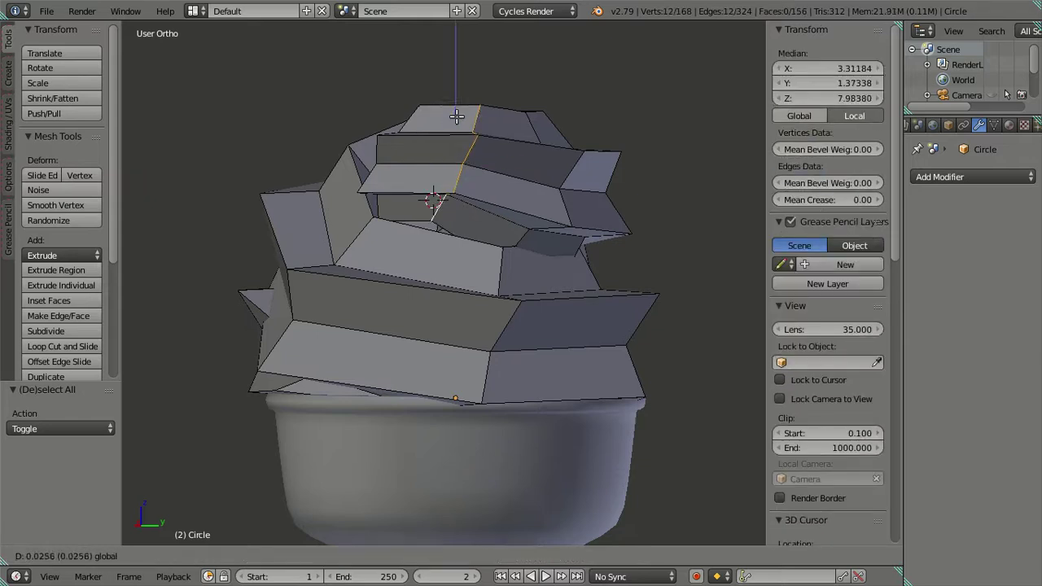
click(459, 122)
key(a)
alt+right_click(395, 116)
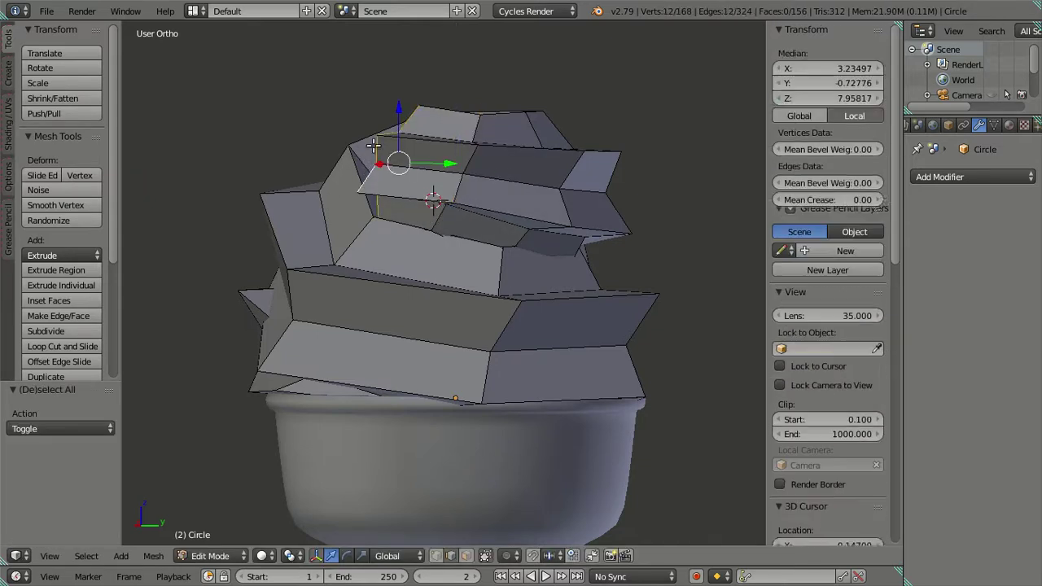
drag(395, 116, 418, 93)
click(417, 103)
mouse_move(418, 103)
middle_down()
mouse_move(445, 179)
mouse_move(430, 202)
mouse_move(467, 193)
mouse_move(516, 209)
mouse_move(624, 158)
mouse_move(535, 167)
mouse_move(525, 187)
middle_up()
Step: Extrude another off-centre ring, shrink it to 0.711, twist it 41.4° and raise it
key(KP_7)
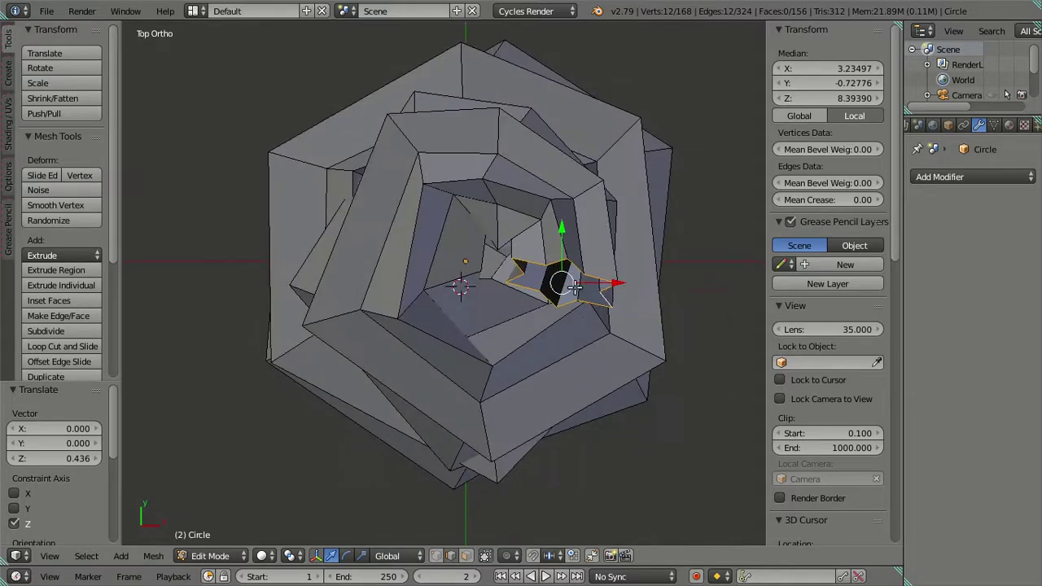
key(e)
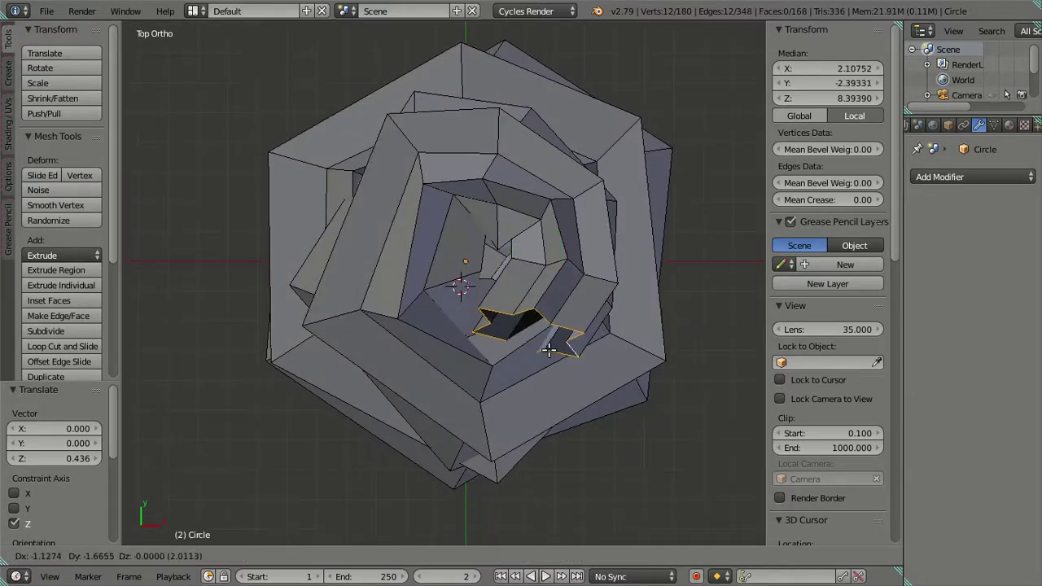
click(545, 351)
key(s)
click(595, 359)
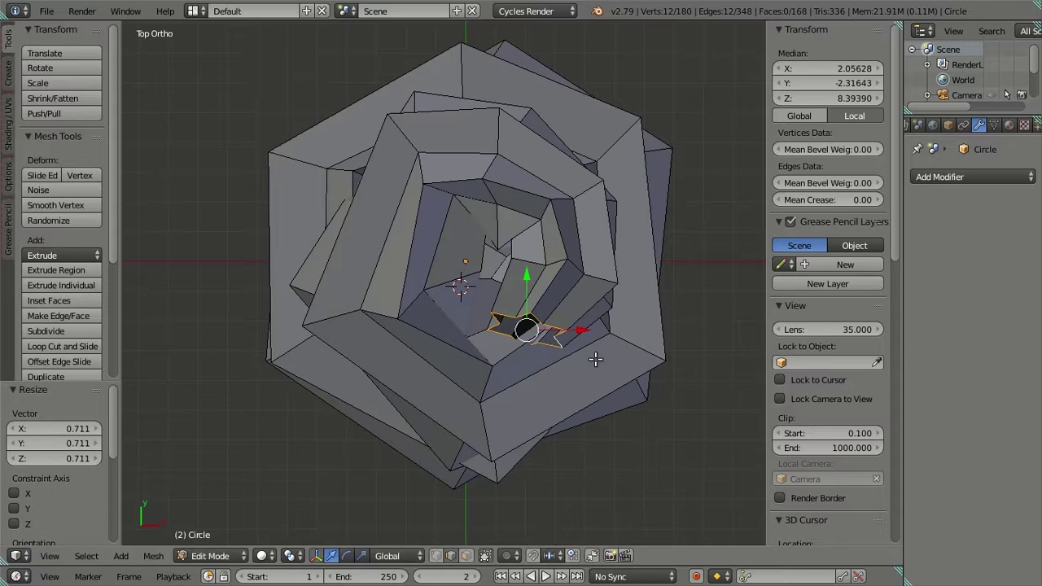
key(r)
click(560, 387)
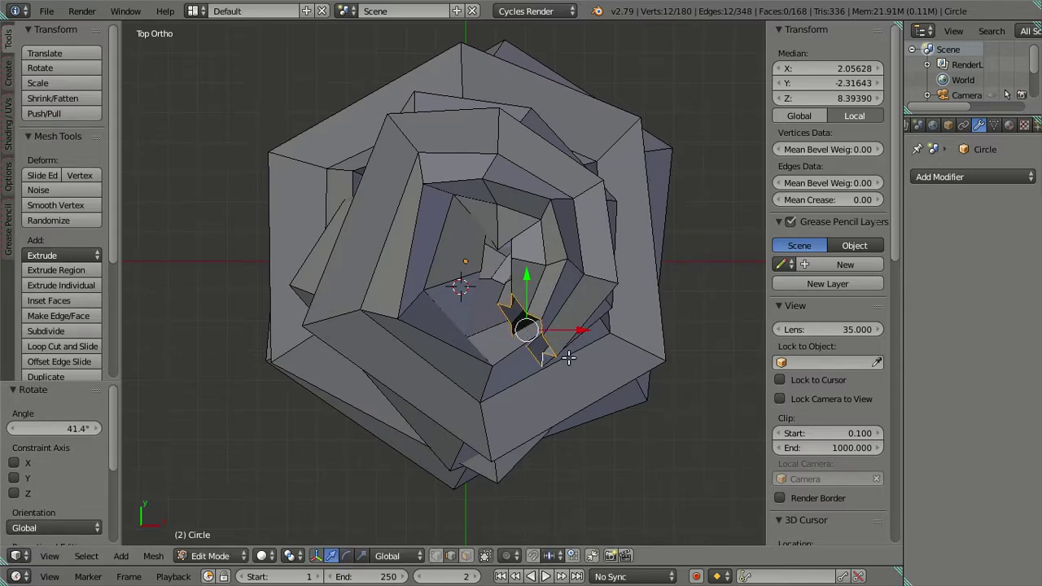
middle_drag(560, 366, 444, 194)
drag(455, 110, 454, 96)
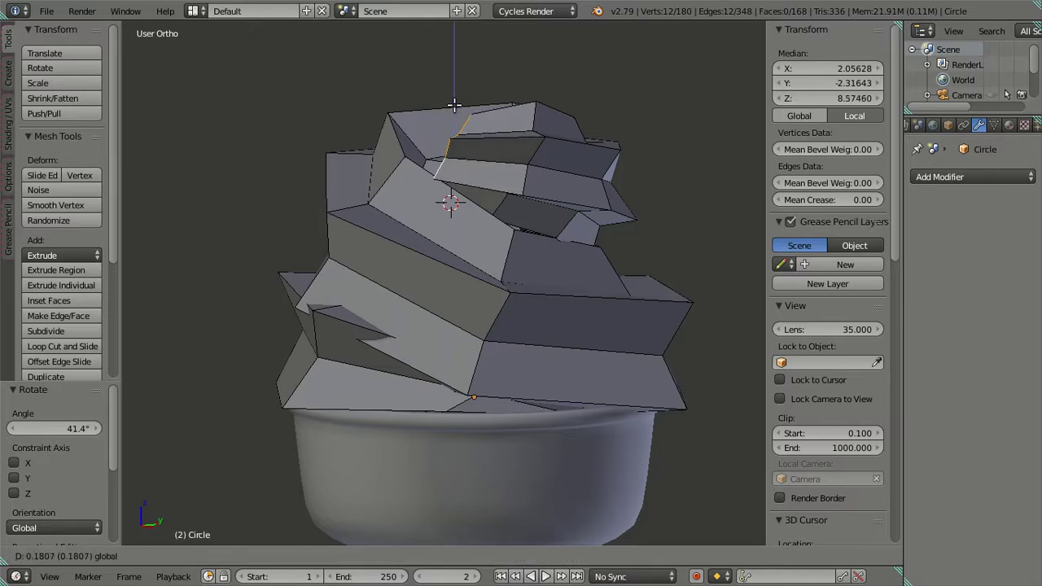
mouse_move(459, 144)
middle_down()
mouse_move(555, 214)
mouse_move(572, 269)
middle_up()
Step: Extrude a further ring, twist it 76°, shrink it to about half and lift it 0.627
key(KP_7)
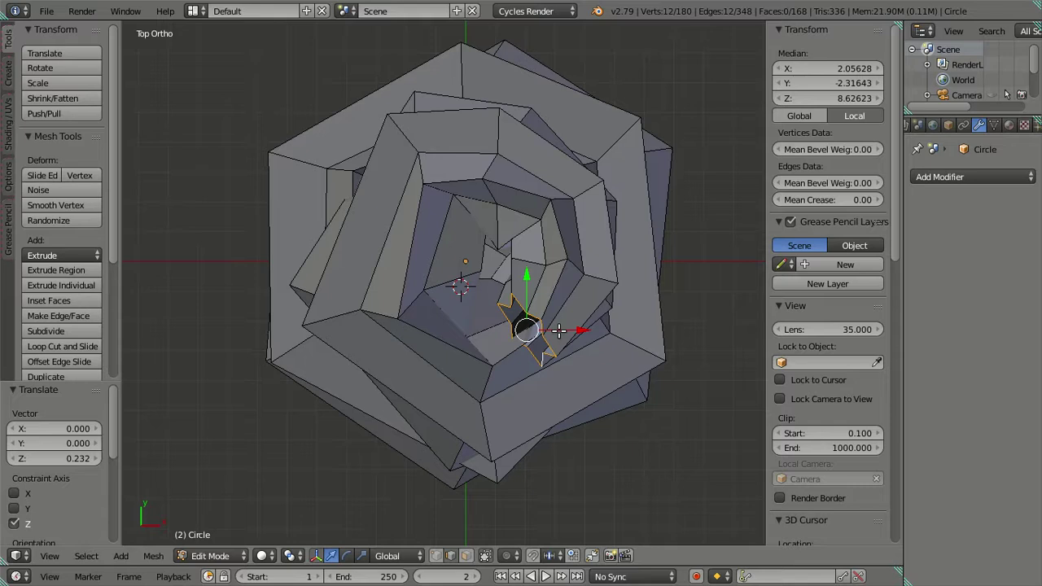
key(e)
click(510, 310)
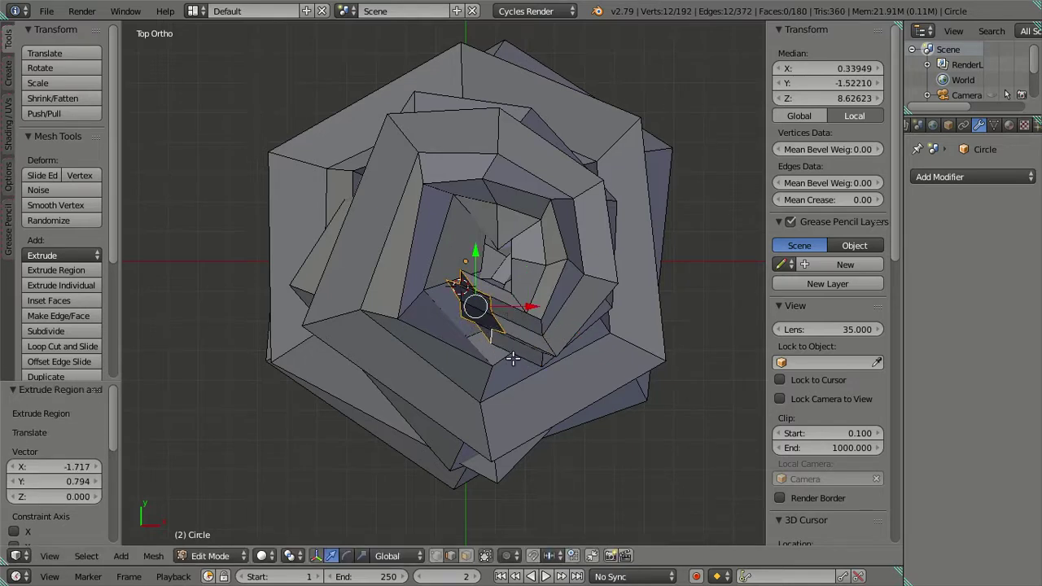
key(r)
click(406, 351)
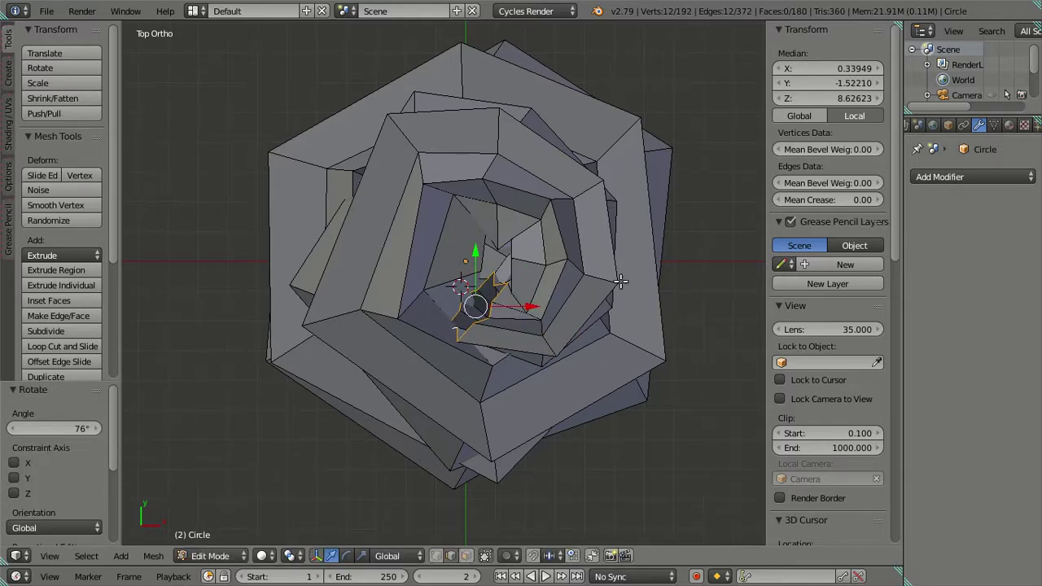
key(s)
click(553, 283)
mouse_move(553, 283)
middle_down()
mouse_move(558, 167)
mouse_move(543, 147)
middle_up()
drag(494, 100, 484, 79)
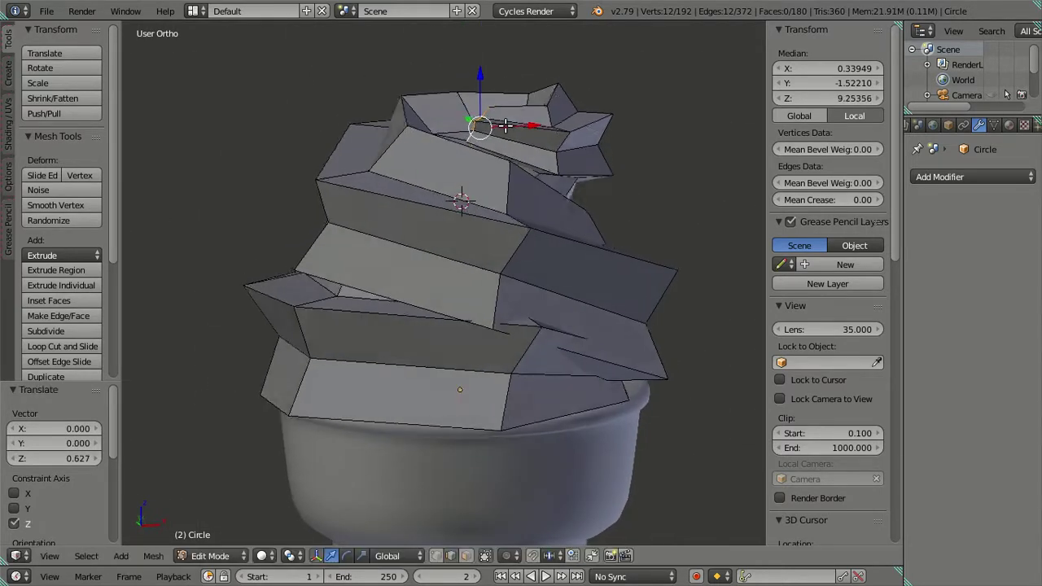
middle_drag(484, 79, 562, 131)
Step: Extrude the top ring, shrink to 0.751, twist 23.6°, raise it, and shift 0.514 along X
key(e)
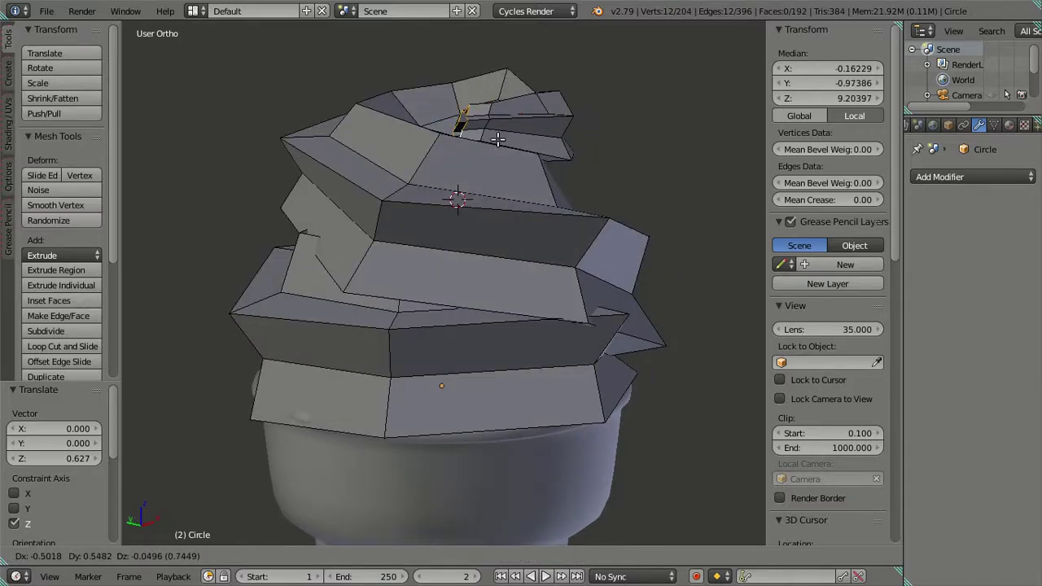
click(476, 128)
key(s)
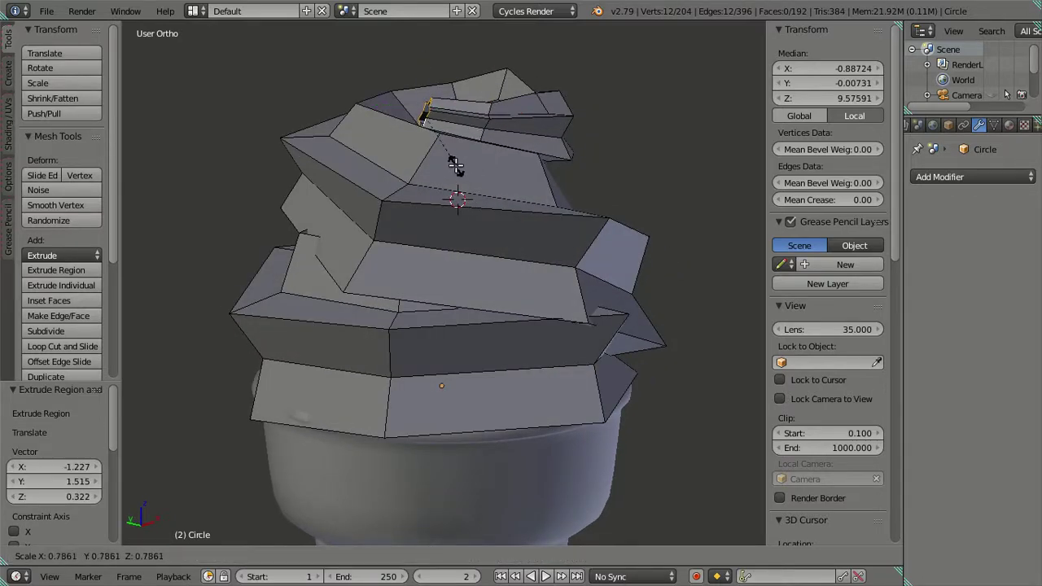
click(454, 161)
middle_drag(507, 161, 482, 136)
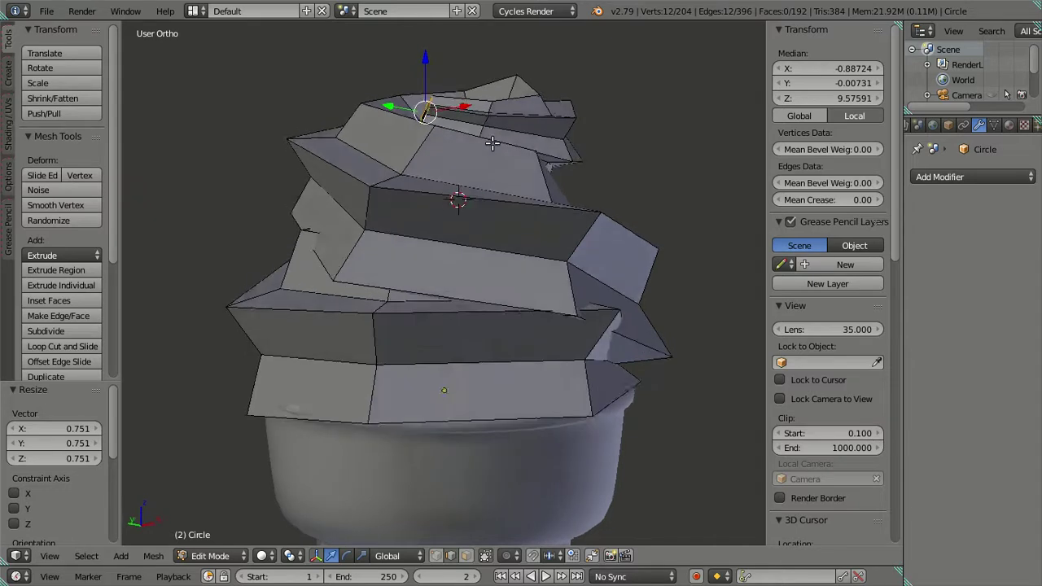
key(r)
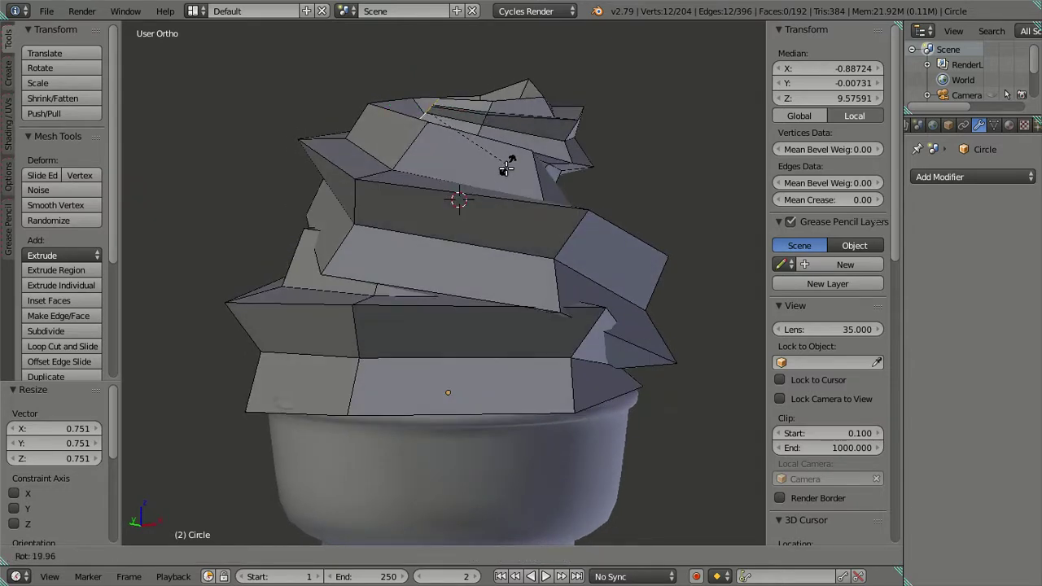
click(505, 164)
drag(429, 57, 471, 85)
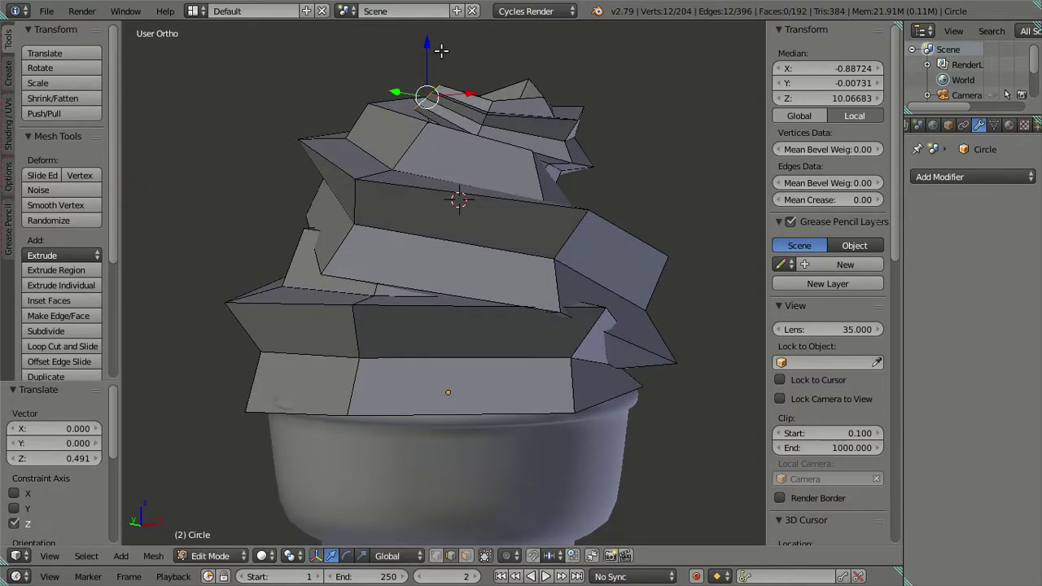
click(477, 84)
shift+middle_drag(439, 133, 436, 166)
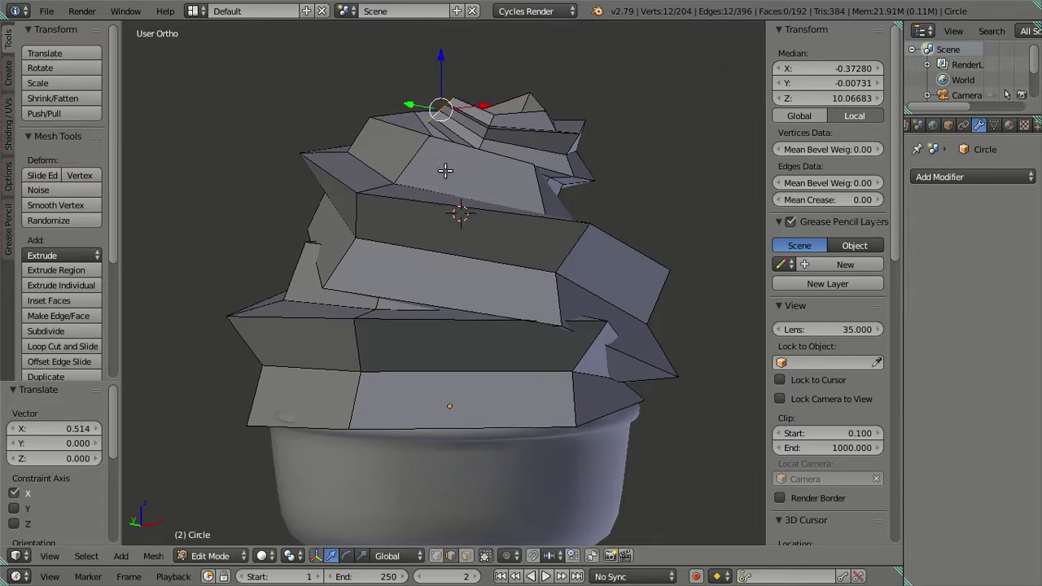
Step: Extrude the swirl's top face into a new section, tilt it and shrink it
key(e)
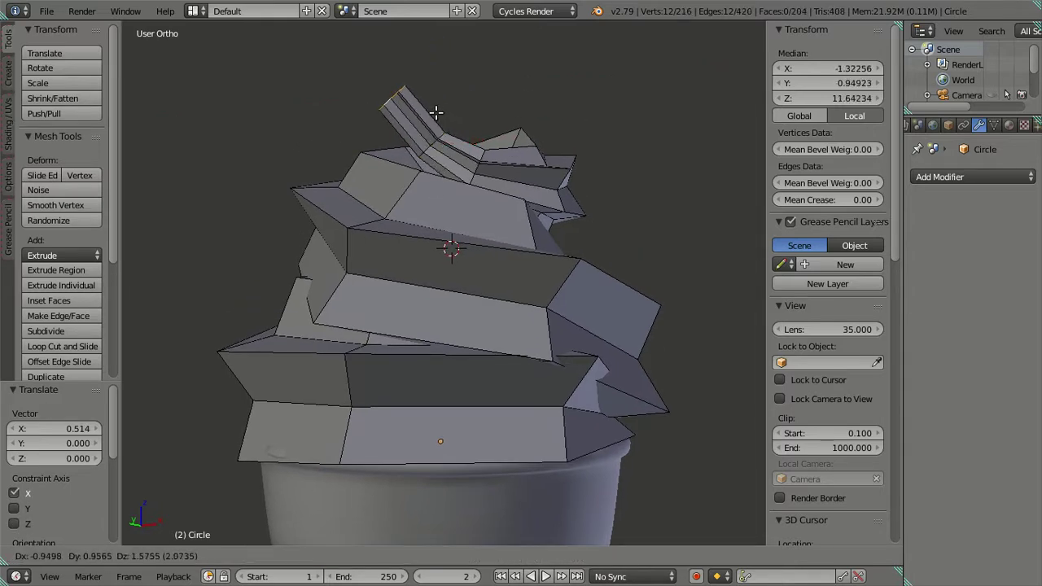
click(462, 105)
key(r)
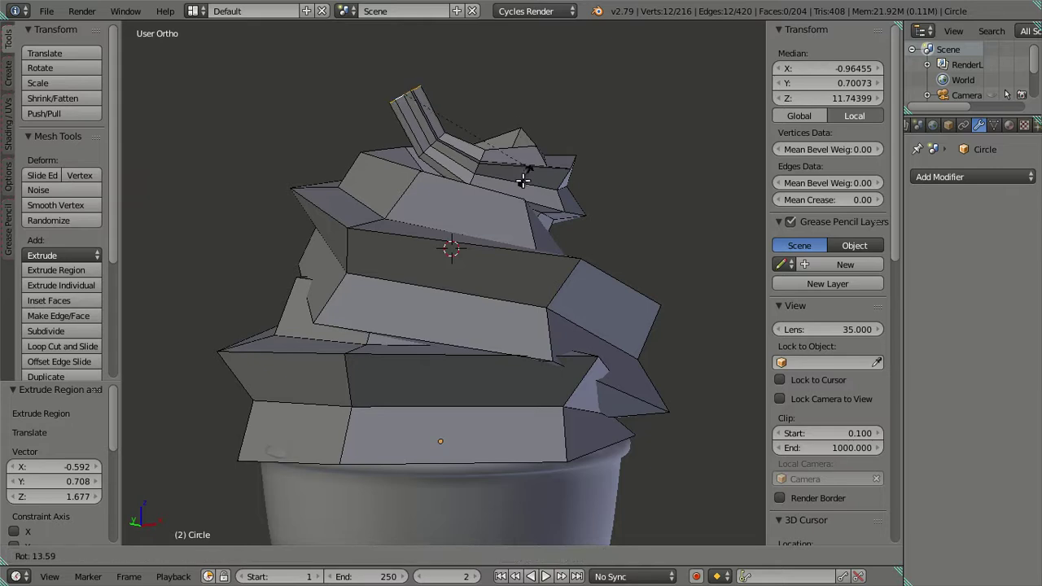
click(497, 221)
key(s)
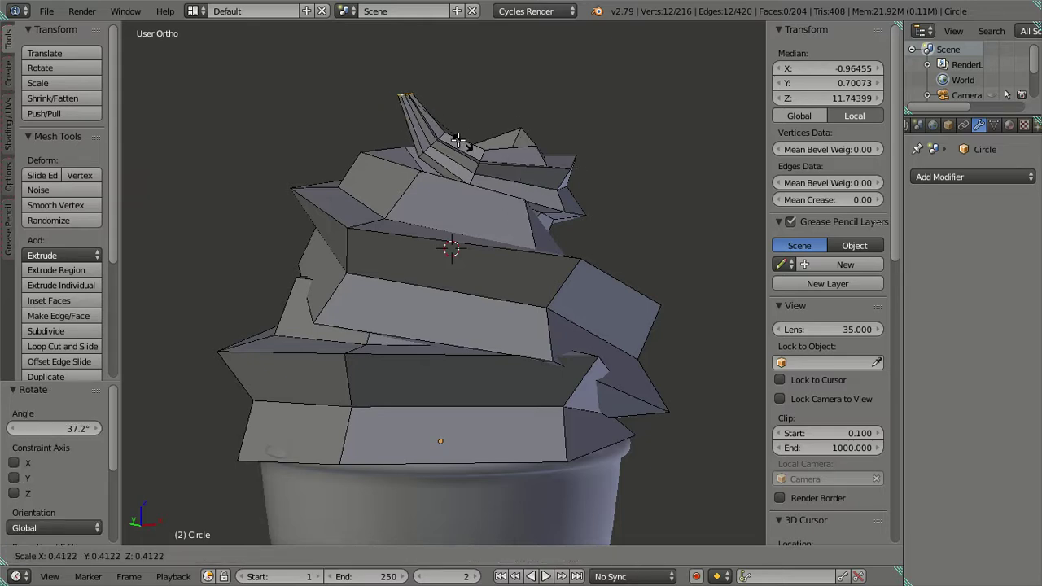
click(460, 132)
mouse_move(468, 130)
middle_down()
mouse_move(712, 173)
mouse_move(716, 253)
mouse_move(535, 298)
mouse_move(438, 232)
mouse_move(298, 212)
mouse_move(284, 186)
mouse_move(425, 168)
mouse_move(476, 130)
mouse_move(474, 213)
middle_up()
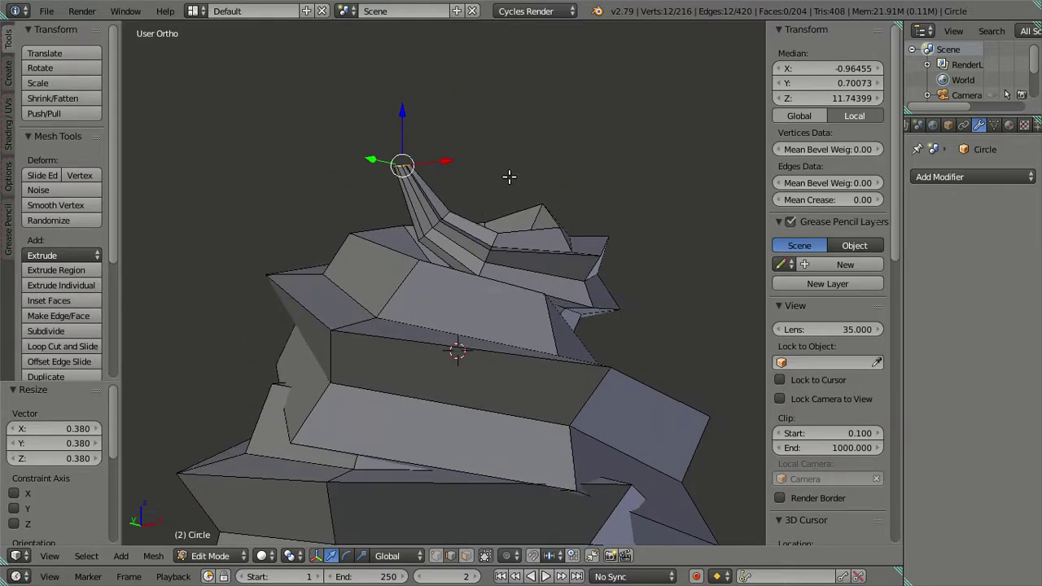
Step: Extrude the top face upward again, taper it, lower the tip and shrink it further
key(e)
click(511, 126)
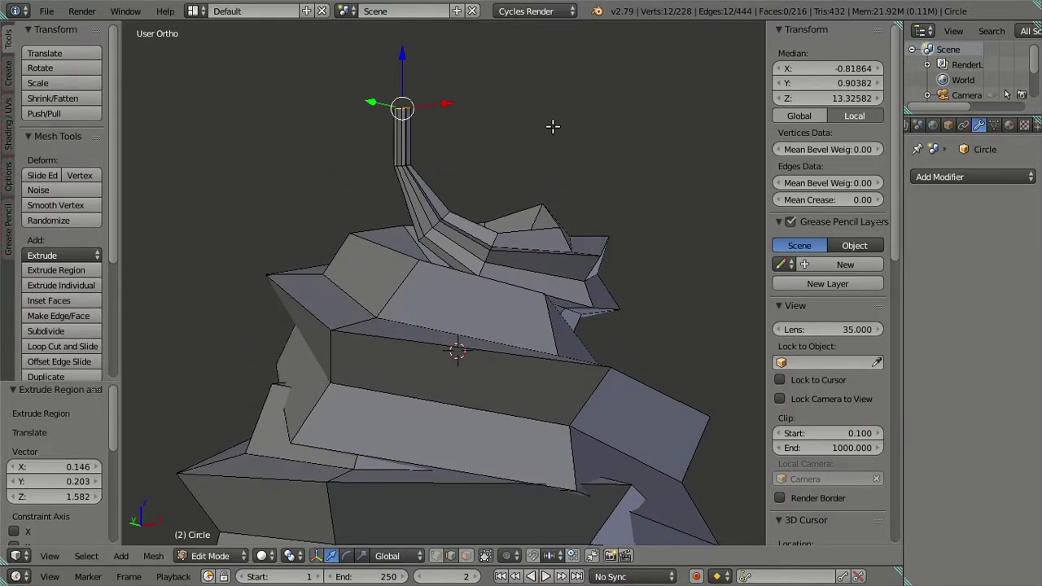
key(s)
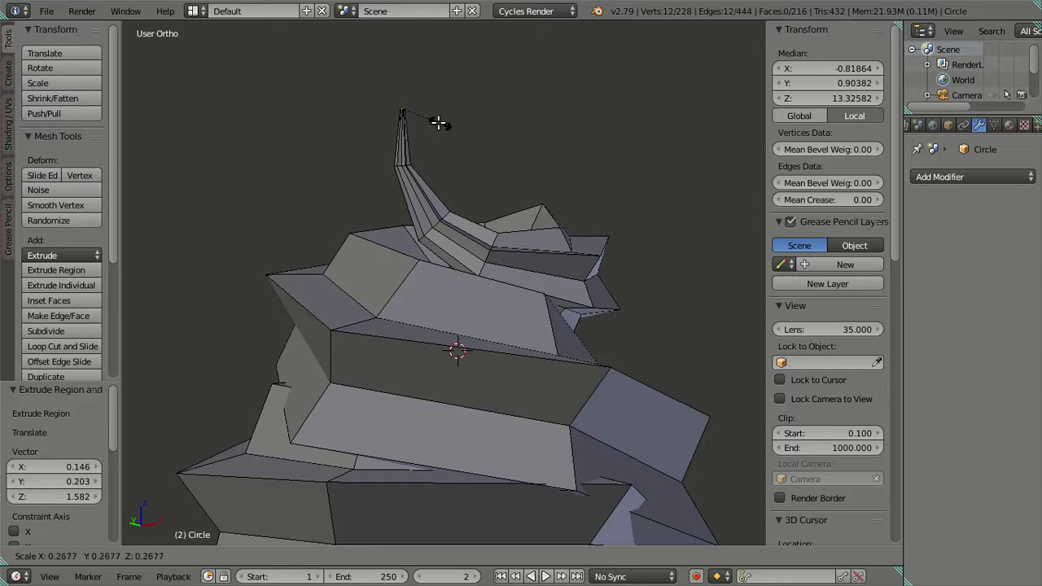
click(438, 122)
scroll(415, 98, up, 2)
scroll(449, 267, down, 1)
shift+middle_drag(449, 268, 435, 209)
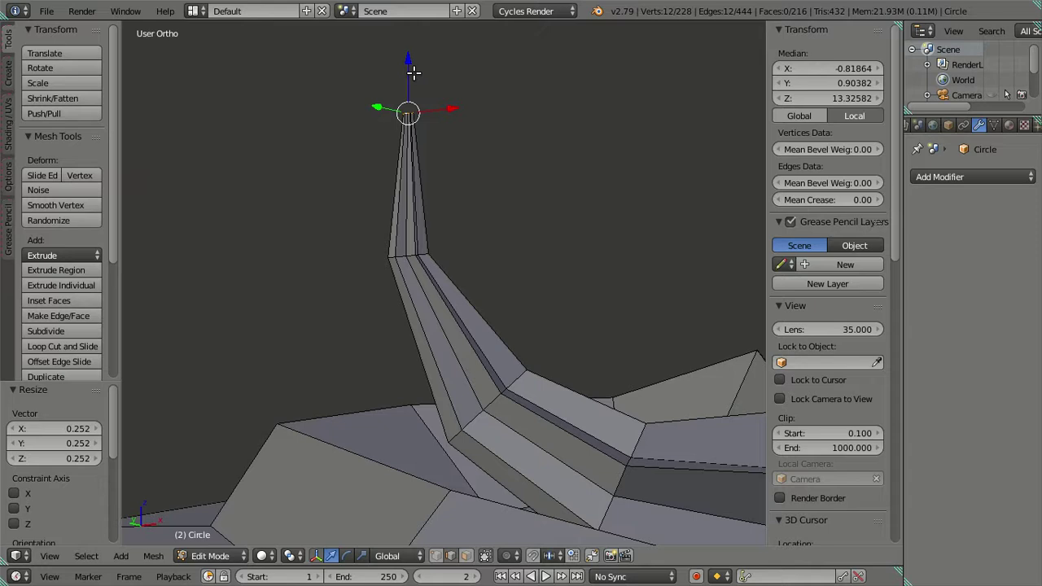
drag(409, 60, 410, 113)
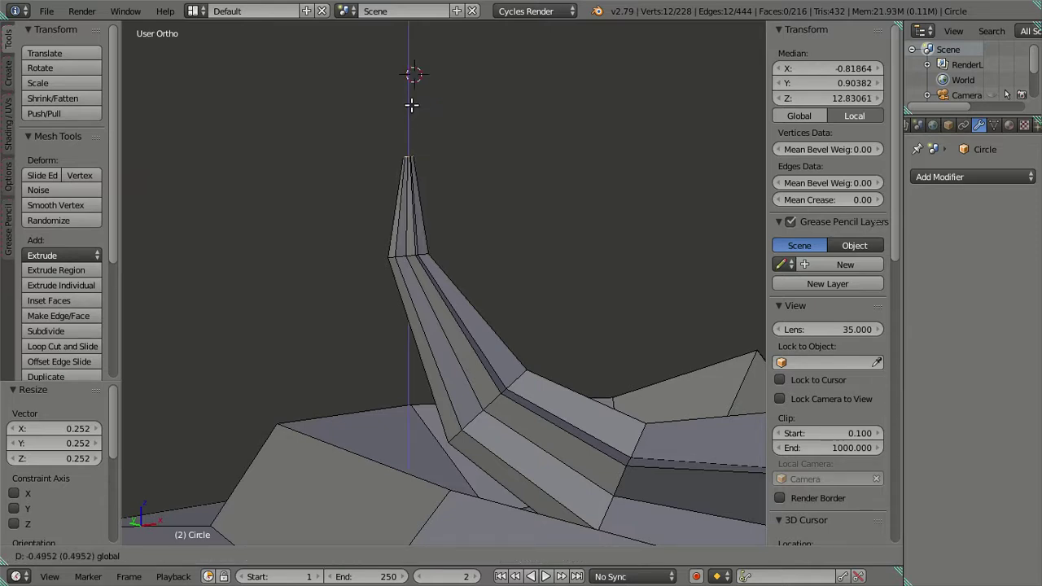
click(411, 104)
key(s)
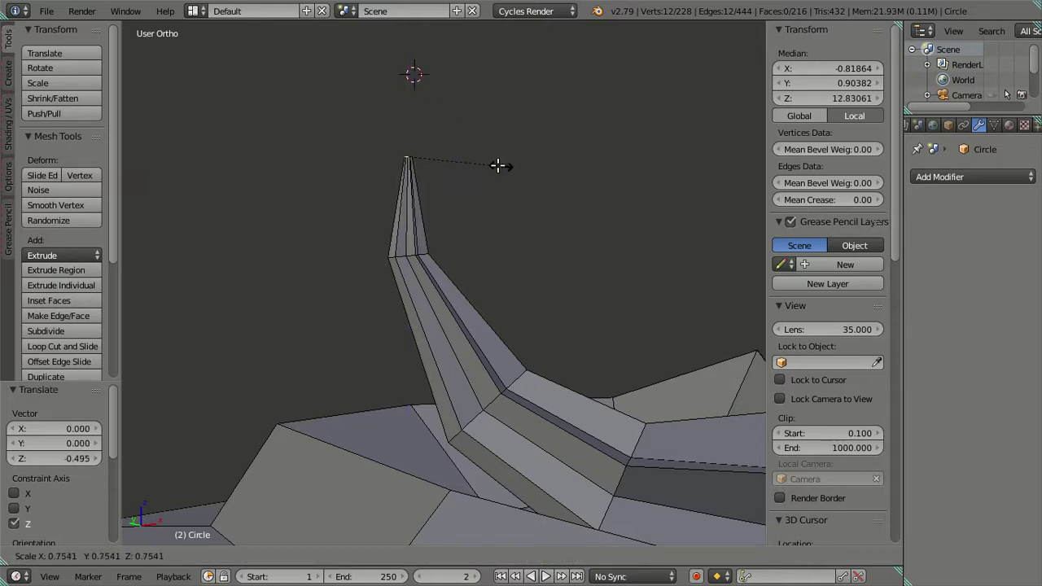
click(477, 162)
Step: Select the spike's tip vertices in wireframe and move them sideways along X from top view
key(a)
mouse_move(477, 179)
middle_down()
mouse_move(456, 209)
mouse_move(522, 314)
mouse_move(574, 360)
mouse_move(507, 356)
mouse_move(415, 321)
mouse_move(441, 264)
mouse_move(430, 235)
middle_up()
key(z)
drag(373, 150, 414, 205)
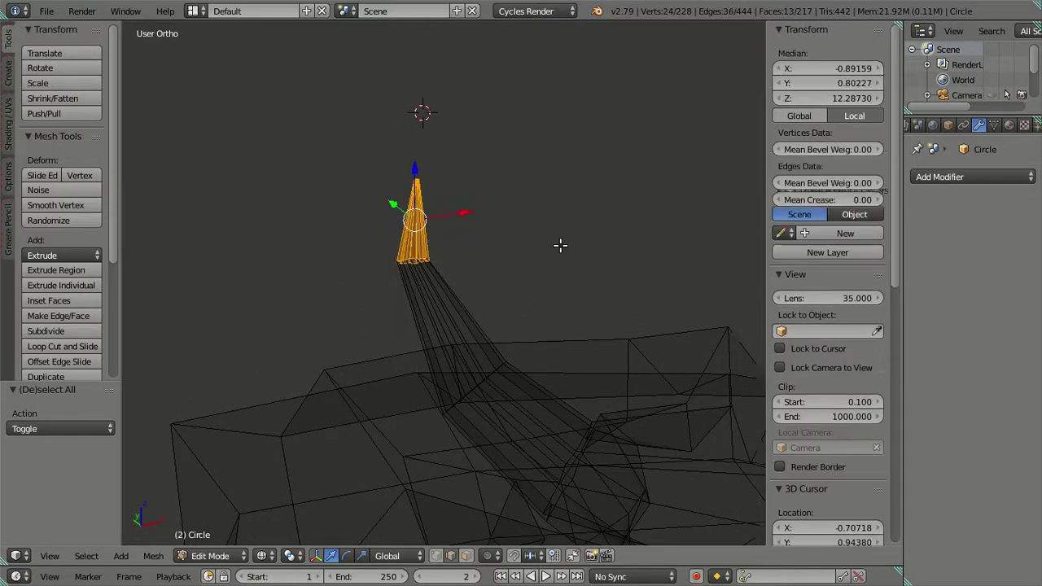
key(z)
scroll(560, 368, up, 3)
mouse_move(539, 246)
middle_down()
mouse_move(560, 369)
mouse_move(577, 365)
middle_up()
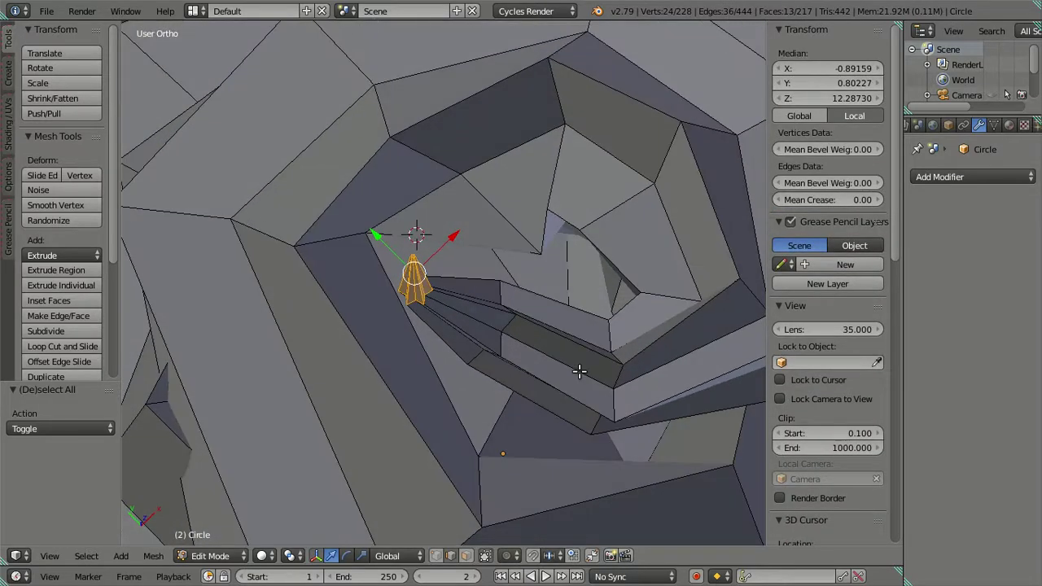
key(KP_7)
key(g)
key(x)
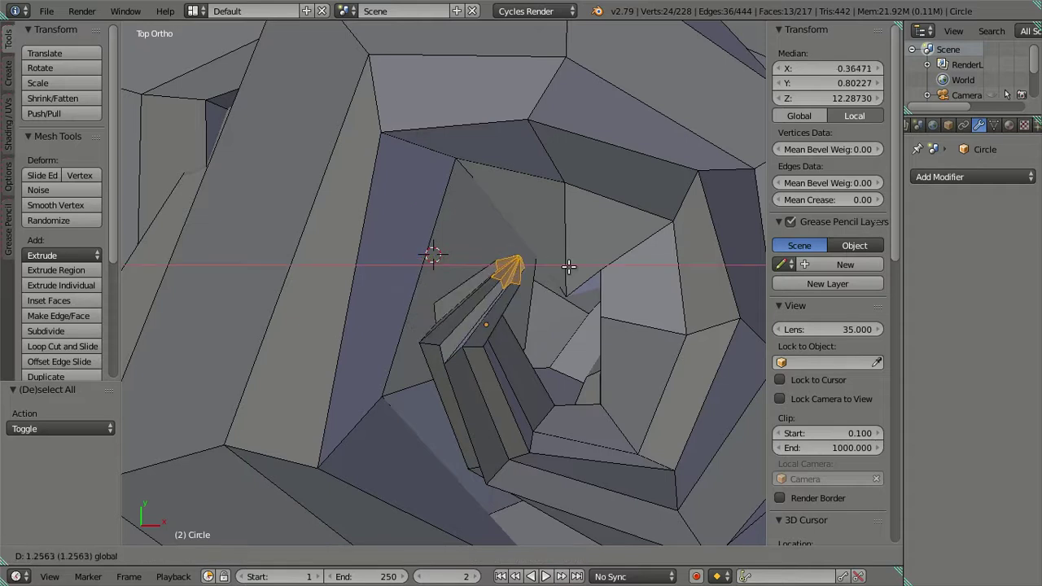
click(622, 297)
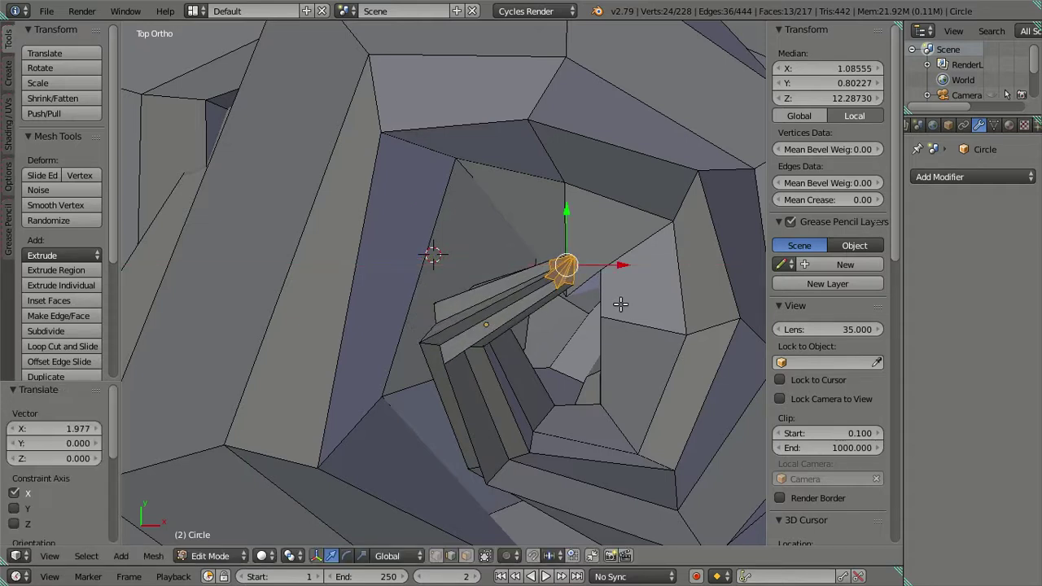
middle_drag(527, 340, 476, 343)
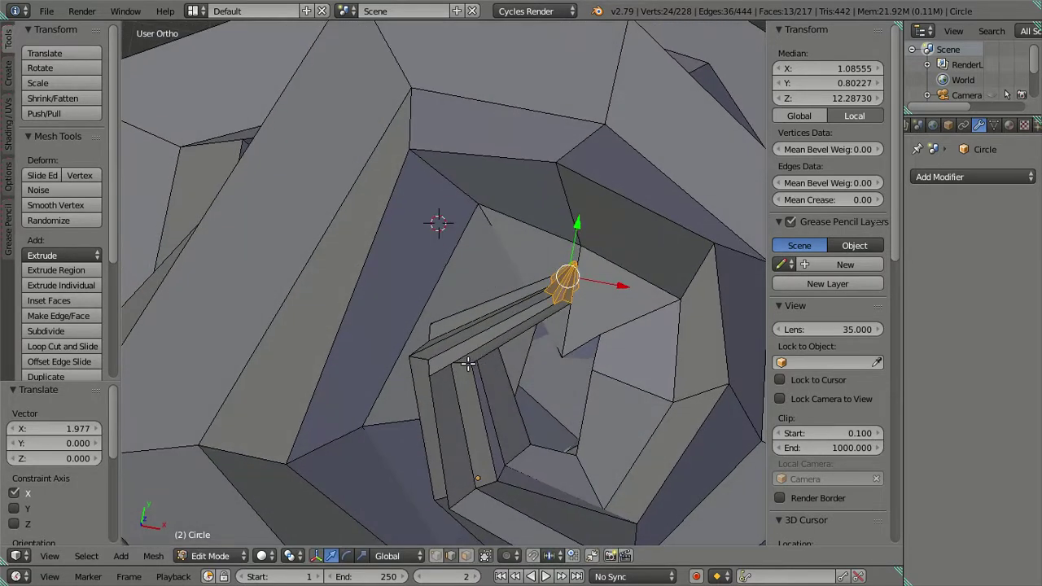
Step: Move one ring of the spike along X, undo it, and shift the ring along Y instead
key(a)
alt+right_click(468, 363)
key(g)
key(x)
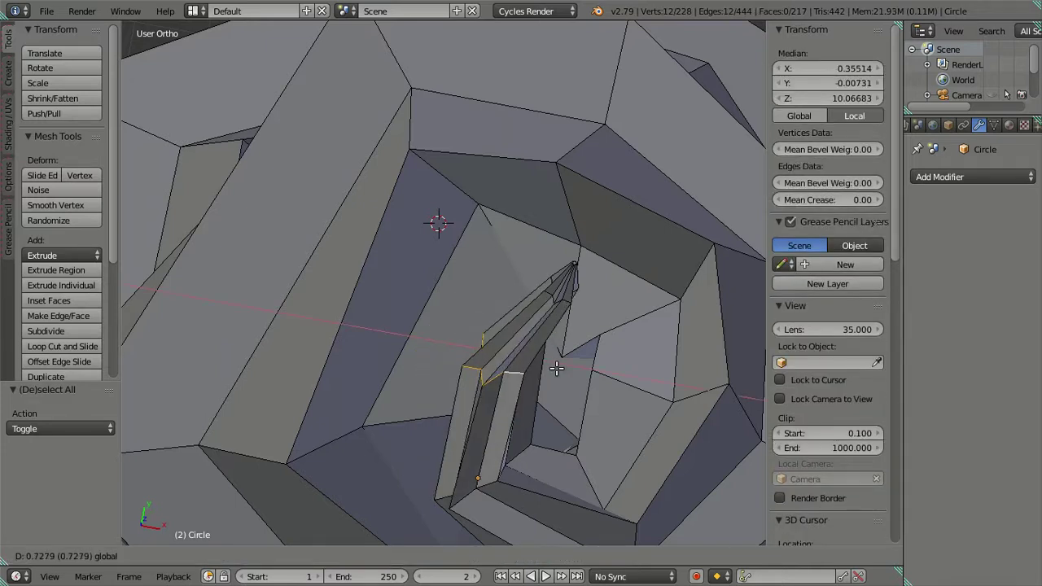
click(556, 368)
middle_drag(490, 443, 416, 278)
key(ctrl+z)
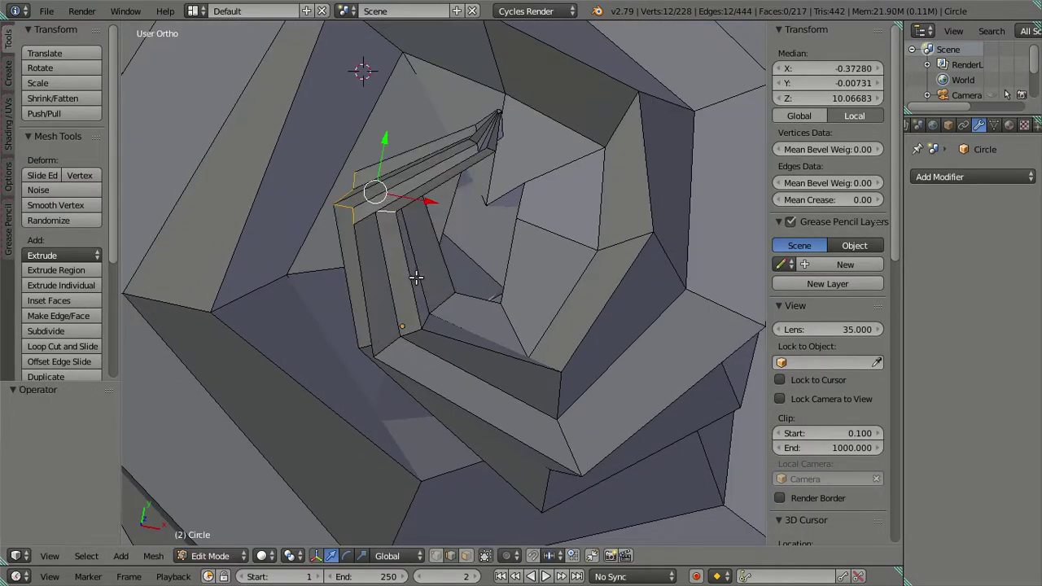
mouse_move(387, 160)
mouse_down()
mouse_move(418, 130)
mouse_move(444, 230)
mouse_up()
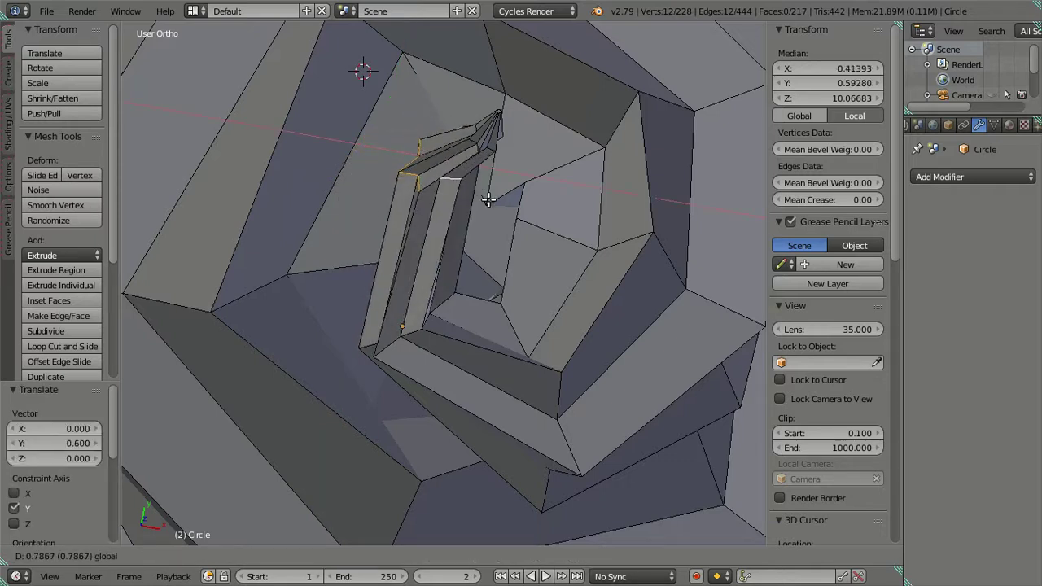
Step: Try adding and sliding an extra edge loop across the spike, then undo it
key(a)
key(ctrl+r)
click(432, 240)
right_click(432, 241)
drag(476, 252, 430, 259)
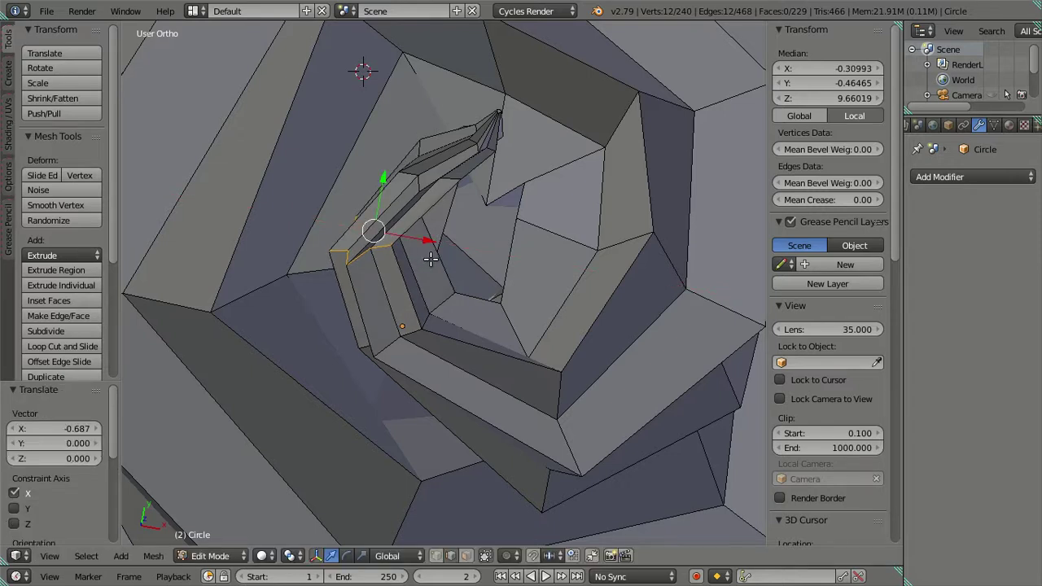
key(KP_7)
mouse_move(461, 273)
middle_down()
mouse_move(460, 138)
mouse_move(532, 177)
mouse_move(326, 274)
mouse_move(393, 291)
mouse_move(524, 362)
mouse_move(507, 339)
middle_up()
key(ctrl+z)
key(ctrl+z)
key(ctrl+z)
key(ctrl+z)
key(ctrl+z)
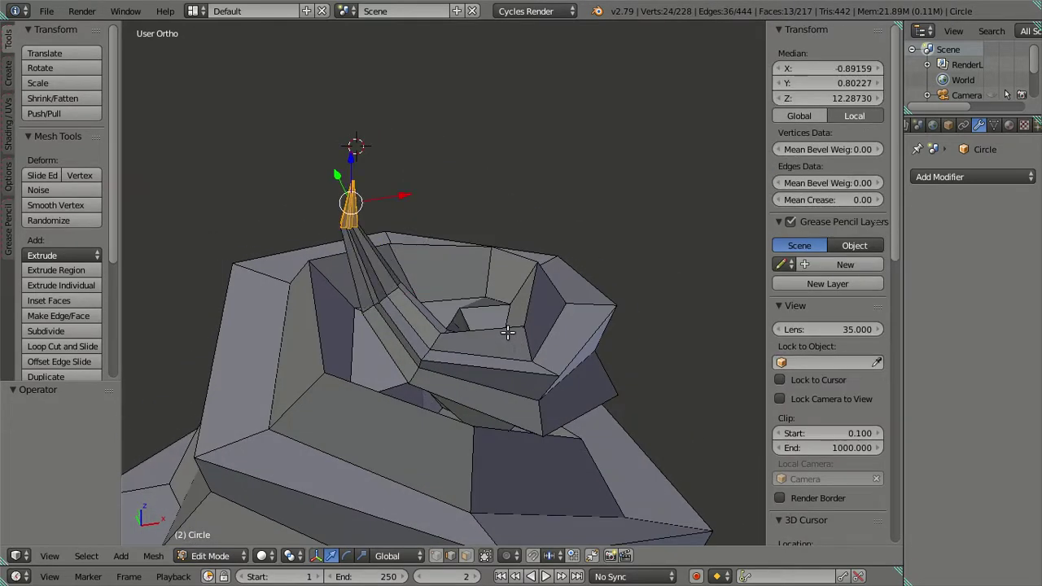
mouse_move(448, 317)
middle_down()
mouse_move(418, 304)
mouse_move(374, 321)
mouse_move(361, 349)
mouse_move(445, 269)
middle_up()
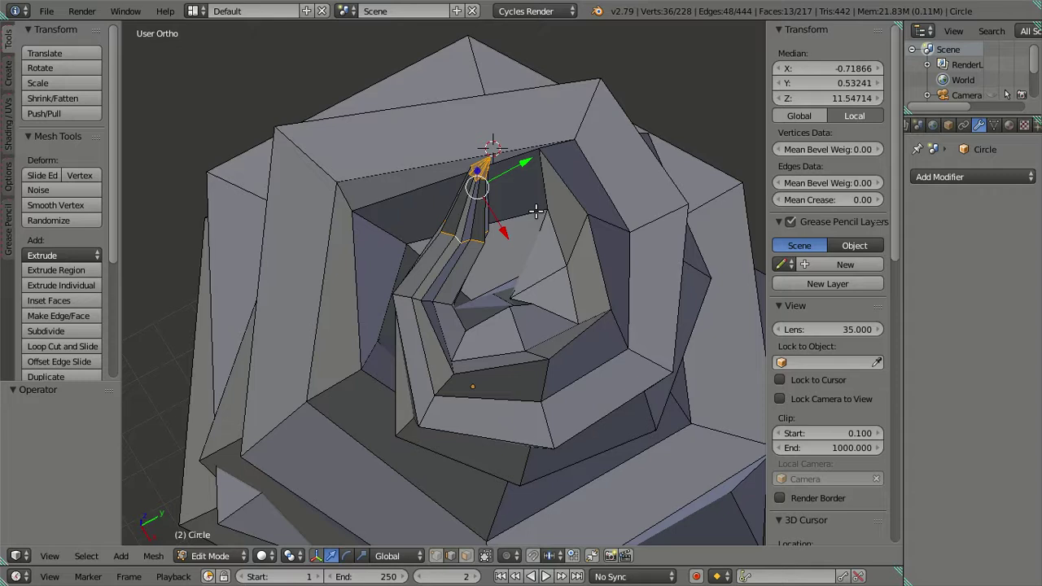
Step: Nudge the spike tip about 0.33 along X and reposition a swirl edge loop from top view
drag(508, 230, 527, 253)
key(a)
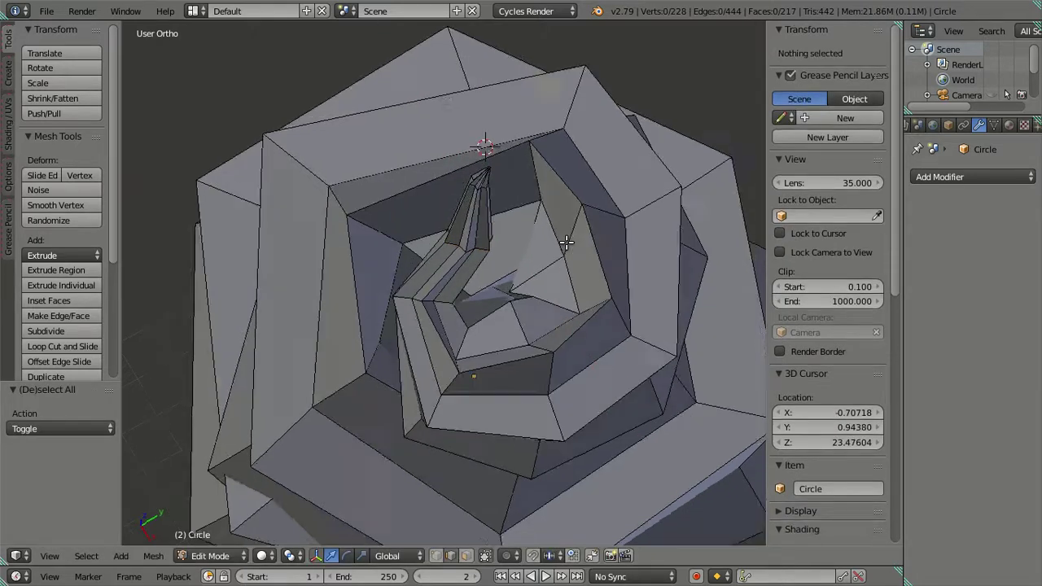
key(KP_7)
key(alt+Home)
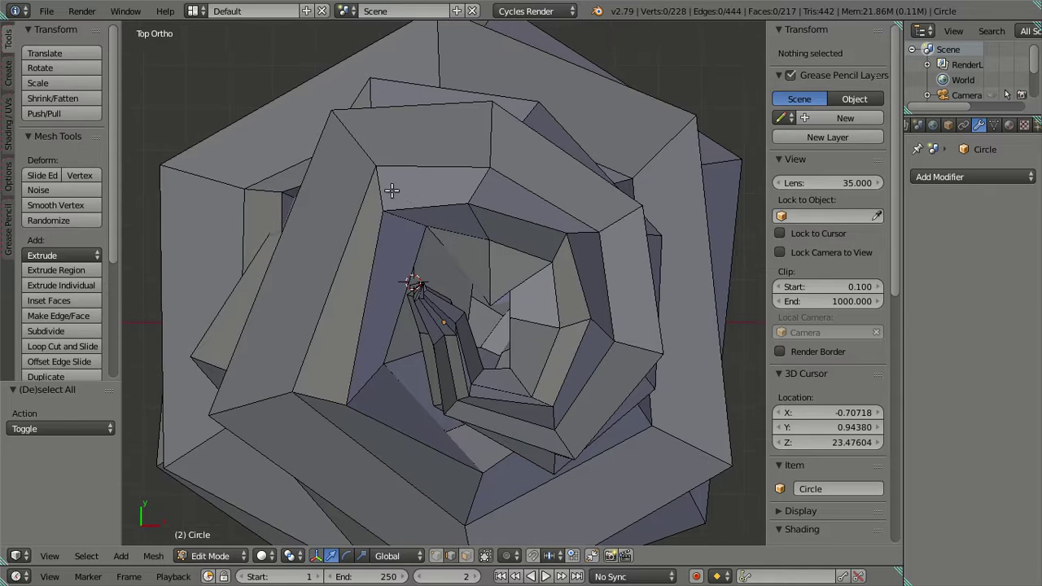
alt+right_click(397, 195)
key(g)
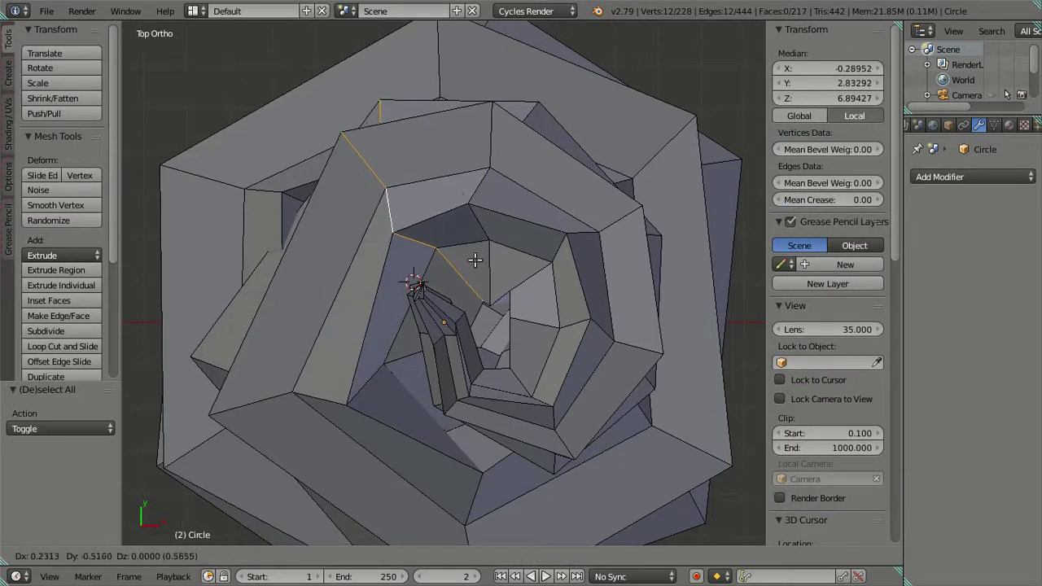
click(475, 263)
key(a)
mouse_move(504, 302)
middle_down()
mouse_move(458, 214)
mouse_move(362, 204)
mouse_move(254, 168)
mouse_move(133, 168)
middle_up()
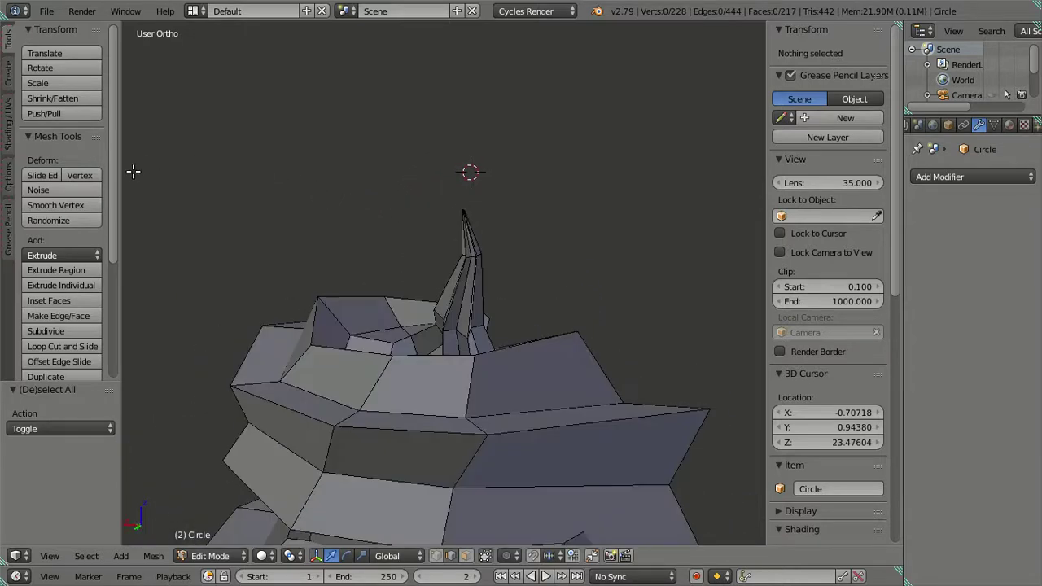
Step: In Object Mode, add a Subdivision Surface modifier to the swirl
scroll(369, 240, down, 4)
scroll(369, 240, down, 3)
mouse_move(382, 277)
middle_down()
mouse_move(393, 310)
mouse_move(377, 317)
middle_up()
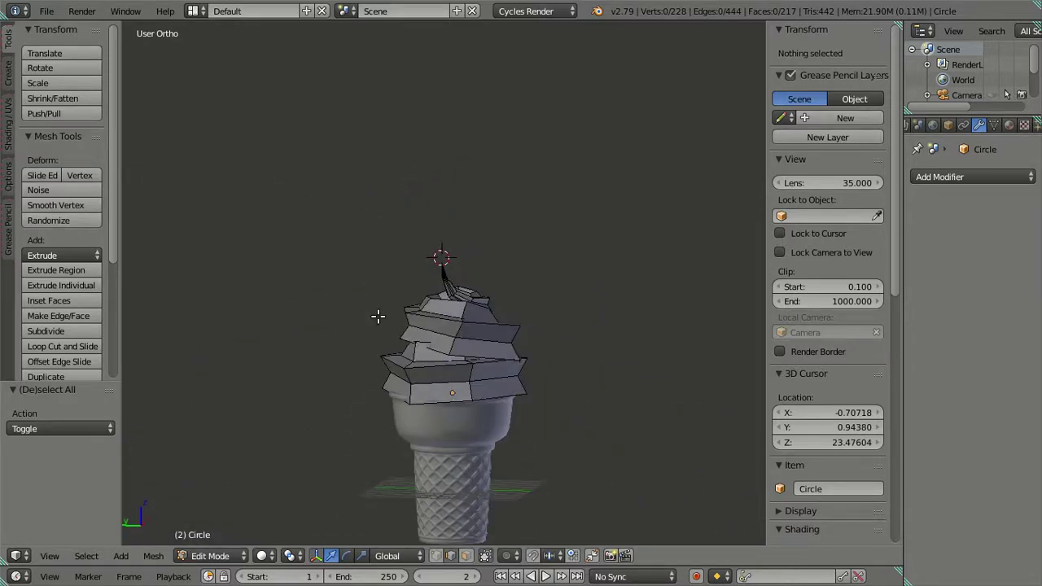
key(Tab)
click(959, 177)
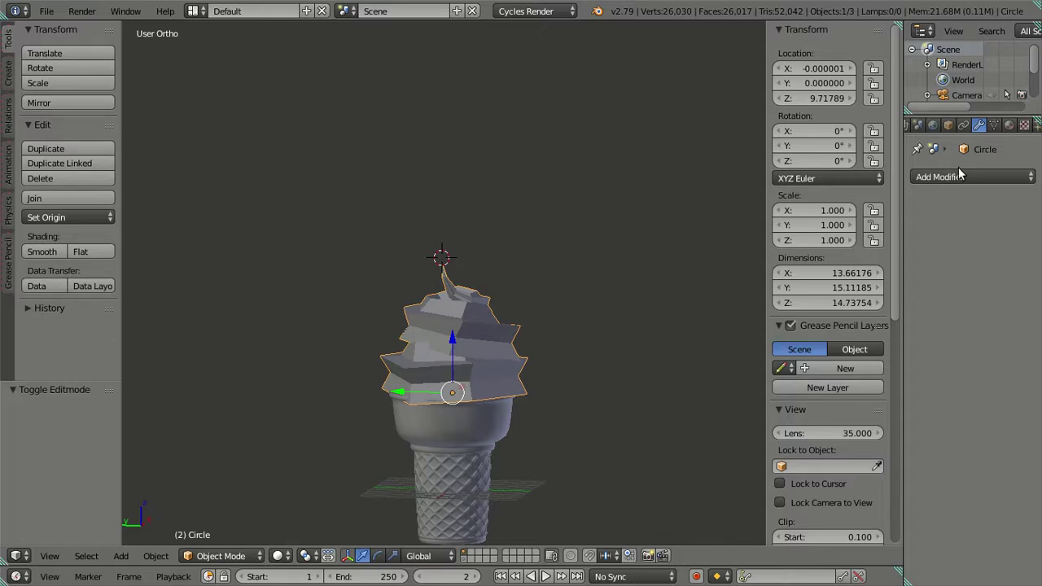
click(769, 426)
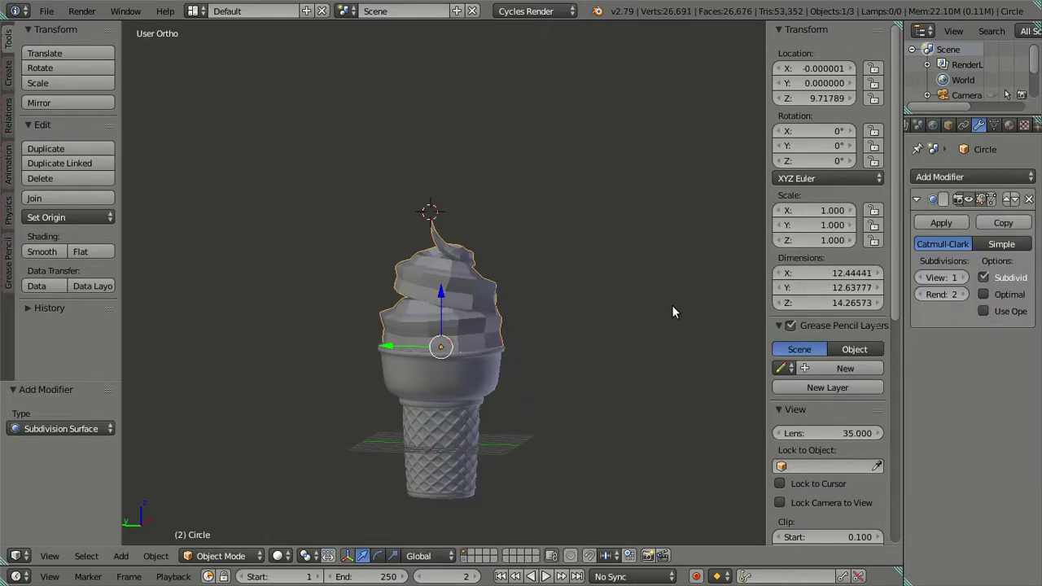
scroll(652, 229, up, 2)
scroll(652, 228, up, 1)
mouse_move(564, 261)
middle_down()
mouse_move(520, 299)
mouse_move(481, 300)
mouse_move(514, 285)
middle_up()
Step: Enlarge the swirl to 1.210, change viewport subdivision, then shrink it slightly and raise it above the bowl
key(s)
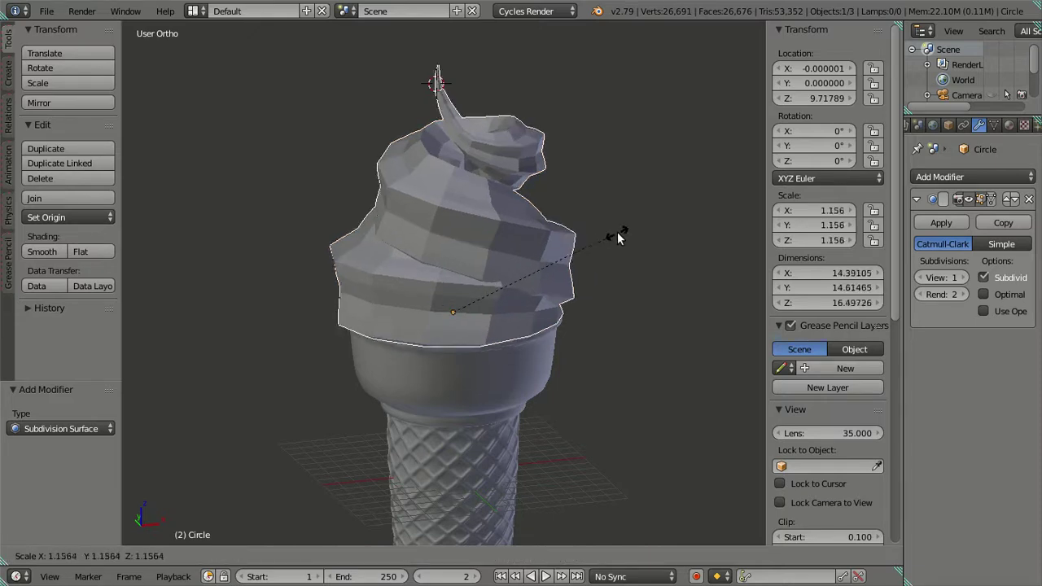
click(622, 232)
mouse_move(628, 286)
middle_down()
mouse_move(523, 233)
mouse_move(456, 256)
mouse_move(493, 244)
mouse_move(521, 215)
mouse_move(442, 240)
mouse_move(440, 263)
mouse_move(565, 263)
mouse_move(578, 232)
mouse_move(510, 240)
mouse_move(420, 201)
mouse_move(377, 222)
middle_up()
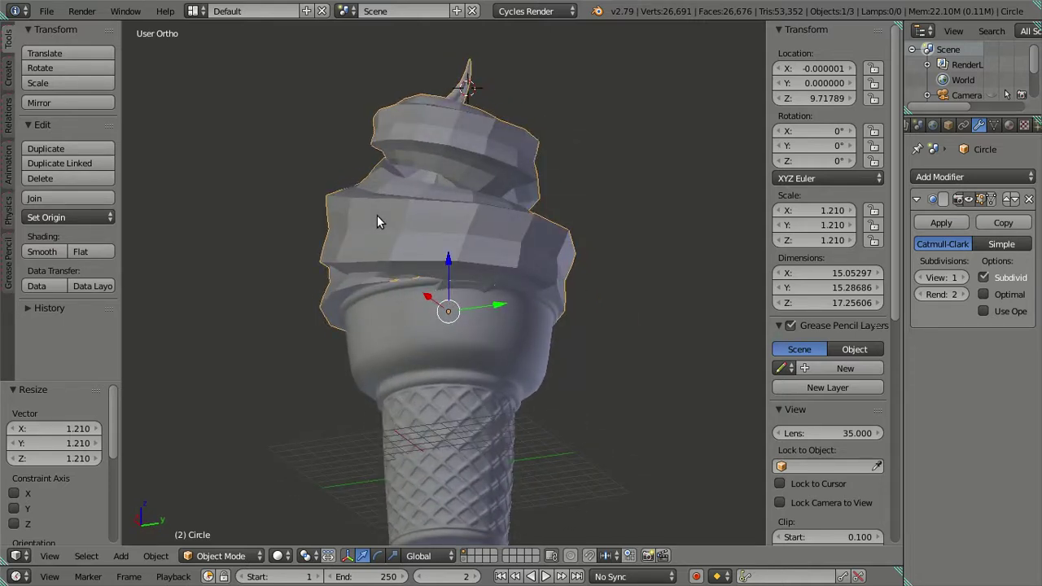
click(960, 277)
mouse_move(676, 307)
middle_down()
mouse_move(564, 308)
mouse_move(530, 280)
mouse_move(608, 319)
middle_up()
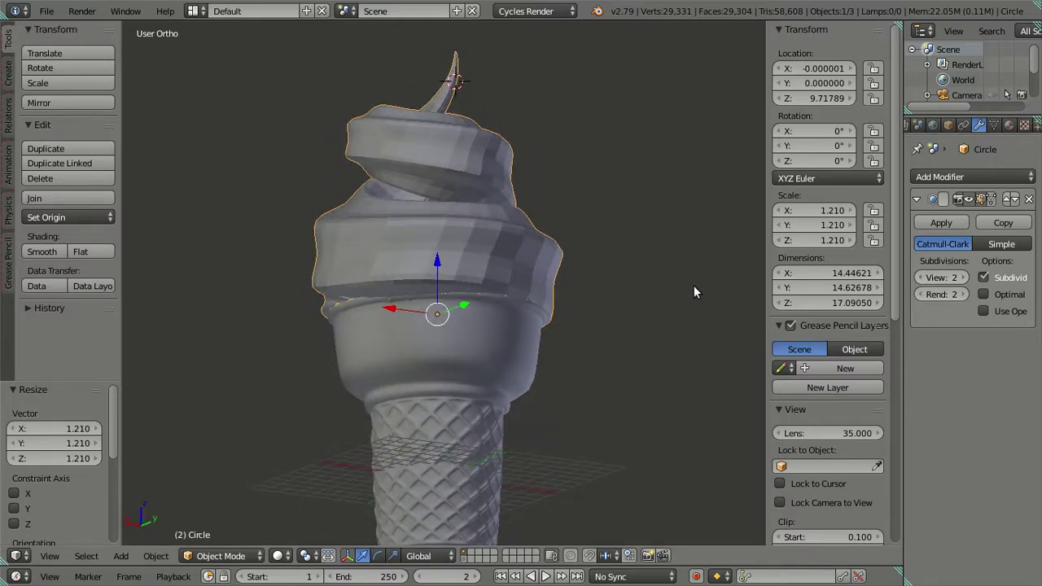
key(s)
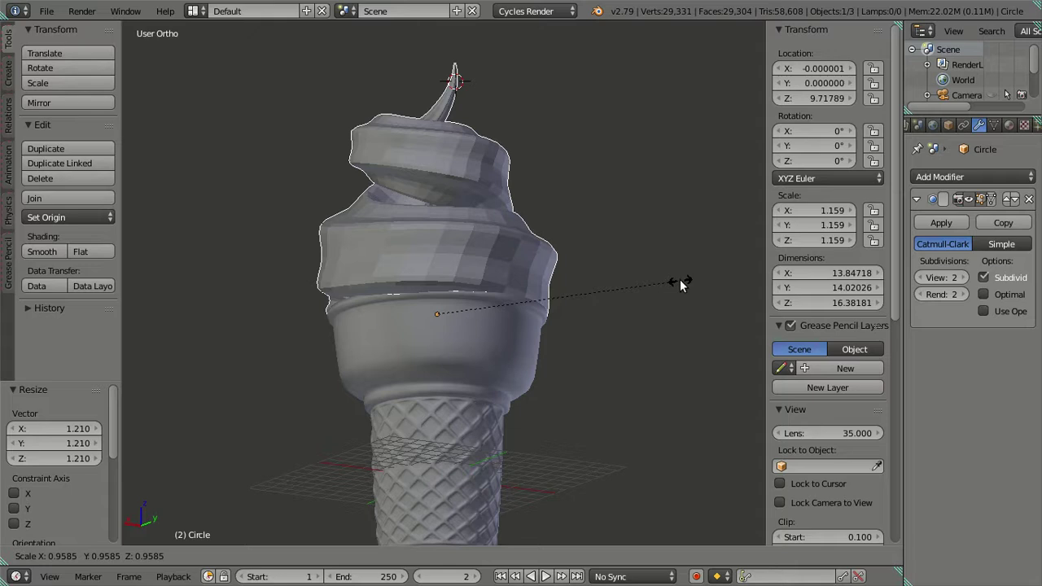
click(680, 279)
mouse_move(679, 279)
middle_down()
mouse_move(477, 304)
mouse_move(411, 300)
mouse_move(478, 251)
middle_up()
drag(437, 262, 436, 258)
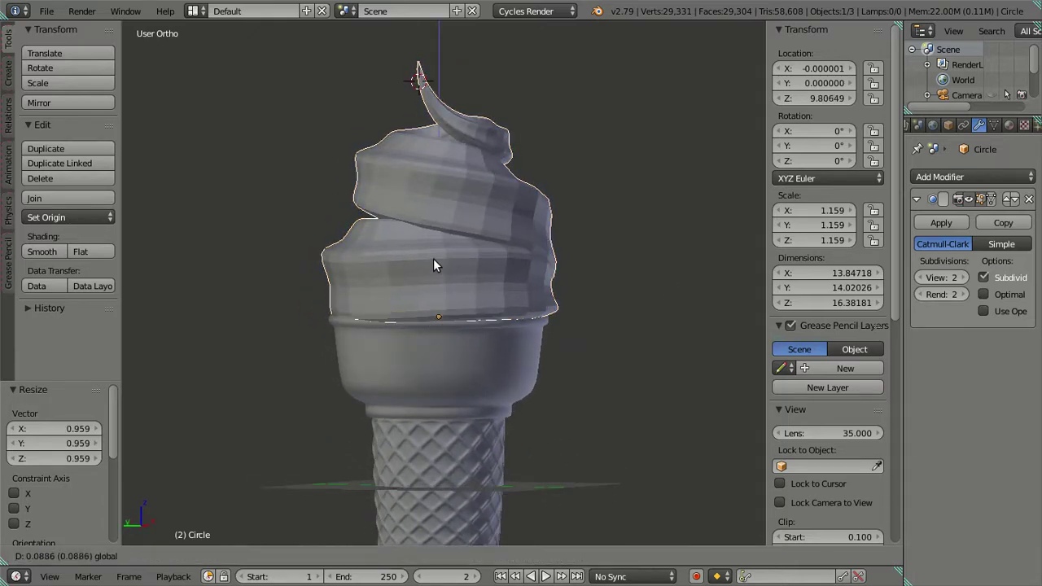
click(435, 257)
middle_drag(562, 262, 355, 266)
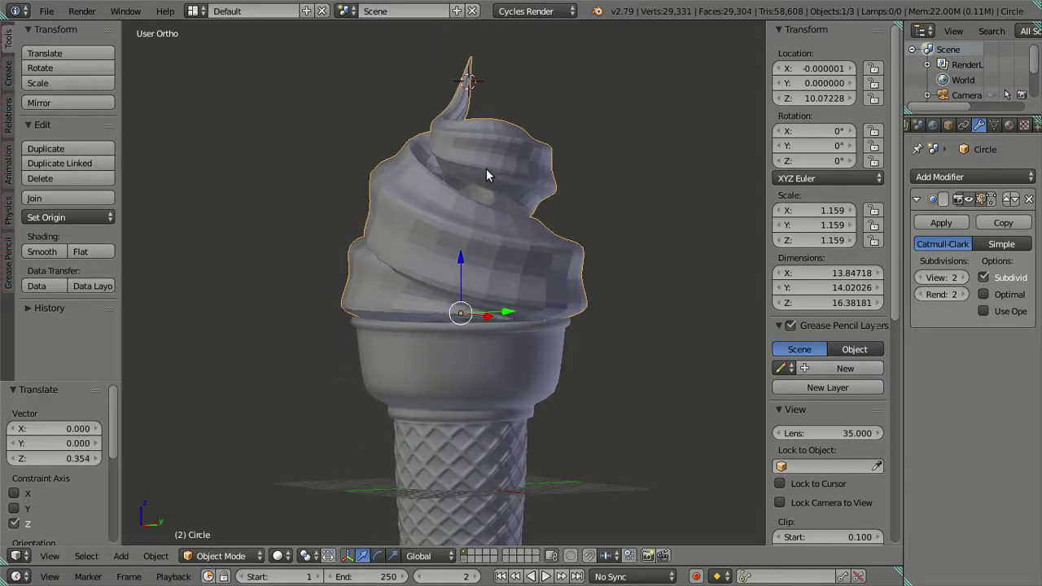
Step: Return to Edit Mode on the swirl and view it closer from above
key(Tab)
middle_drag(486, 168, 431, 194)
scroll(440, 193, up, 3)
middle_drag(453, 148, 460, 195)
Step: Set the swirl's viewport subdivision to 0 and orbit to a tilted view of it
click(924, 278)
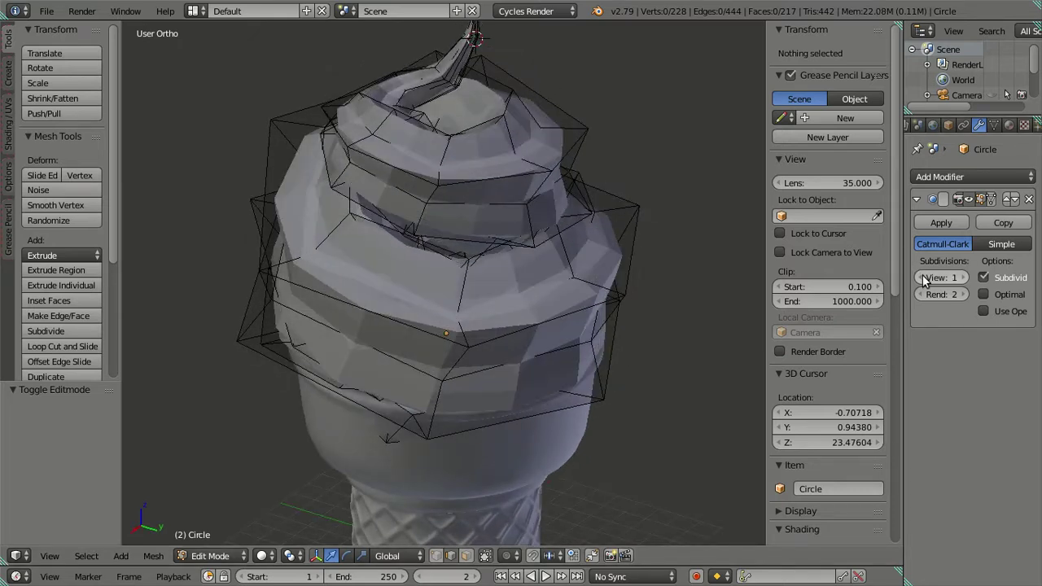
mouse_move(620, 344)
middle_down()
mouse_move(542, 291)
mouse_move(448, 267)
mouse_move(404, 269)
middle_up()
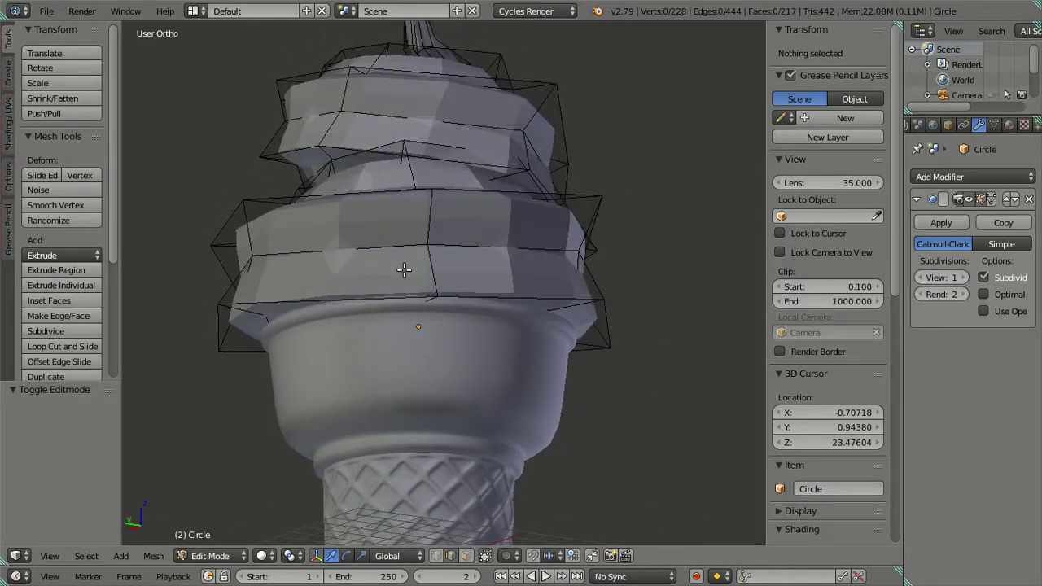
middle_drag(716, 309, 335, 314)
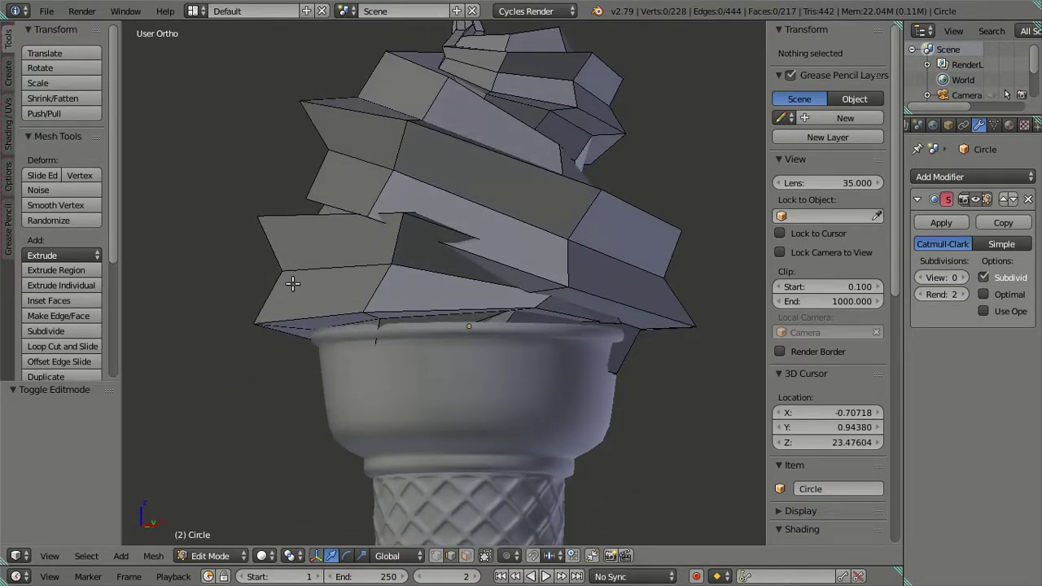
mouse_move(418, 296)
middle_down()
mouse_move(326, 291)
mouse_move(399, 293)
middle_up()
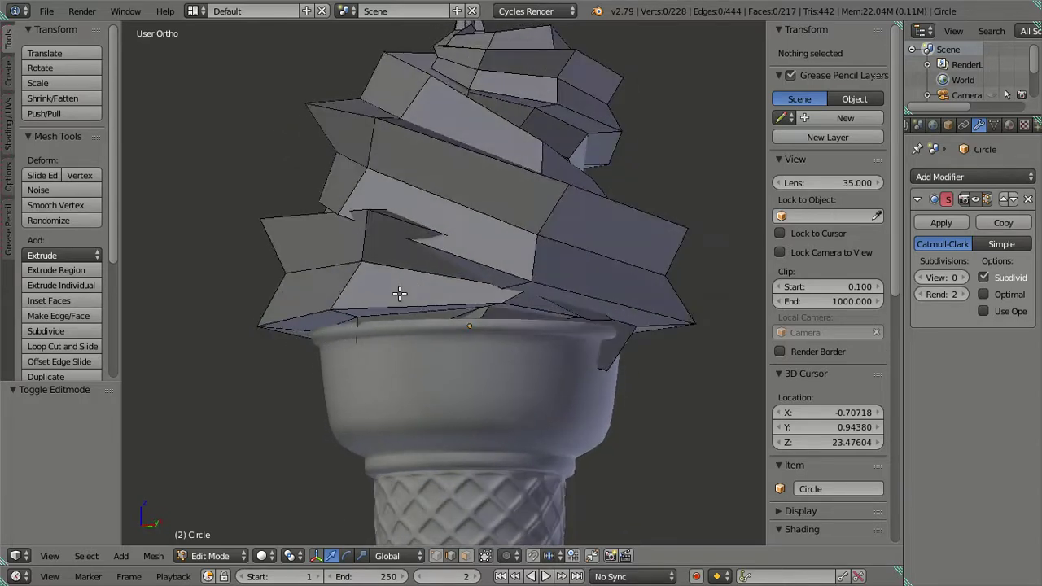
Step: Try rotating and X-scaling a swirl edge loop, then cancel and undo back to the regular shape
alt+right_click(351, 277)
key(r)
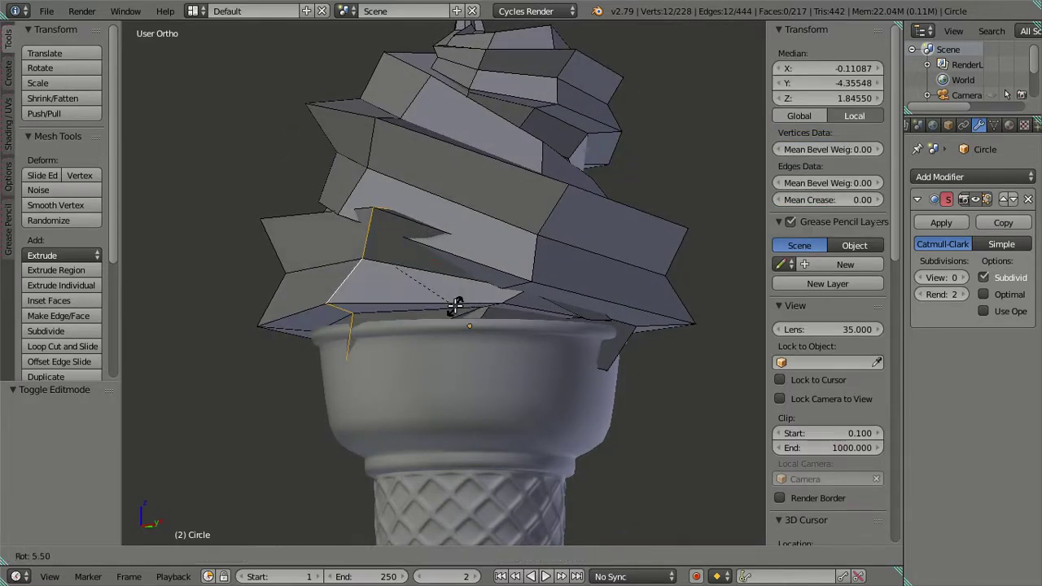
click(450, 308)
key(s)
key(x)
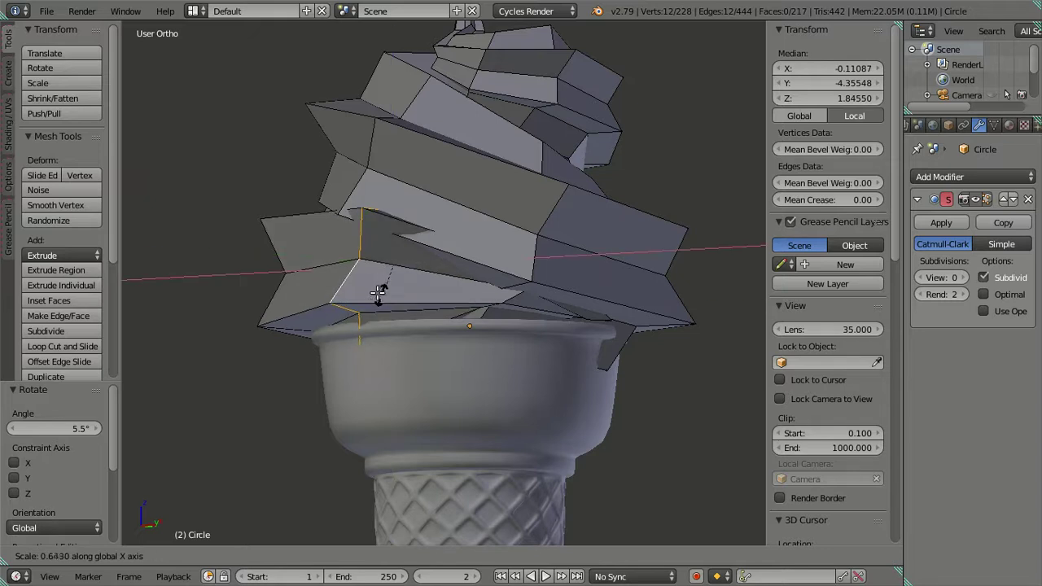
key(Escape)
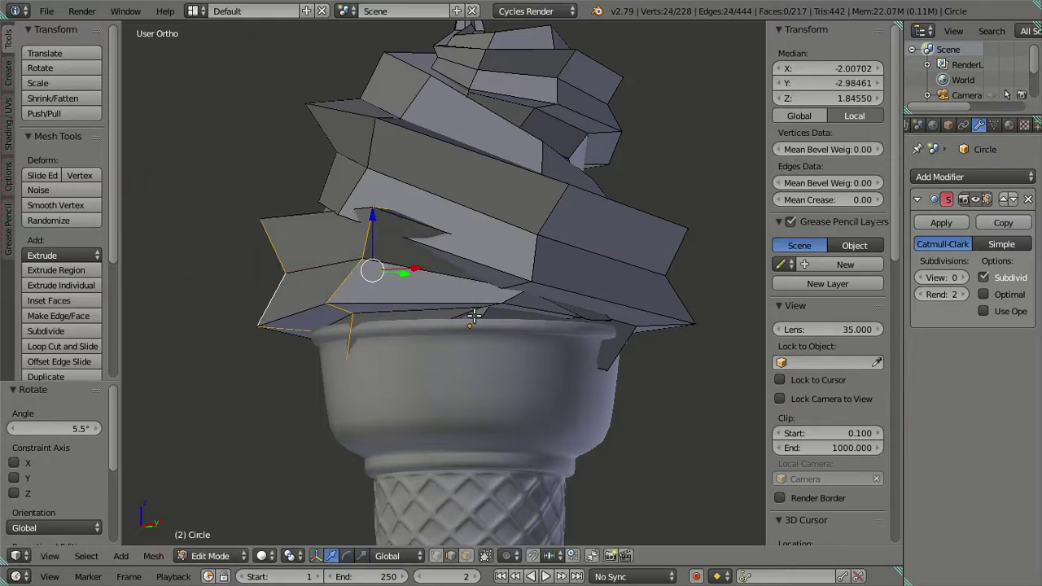
key(r)
key(Escape)
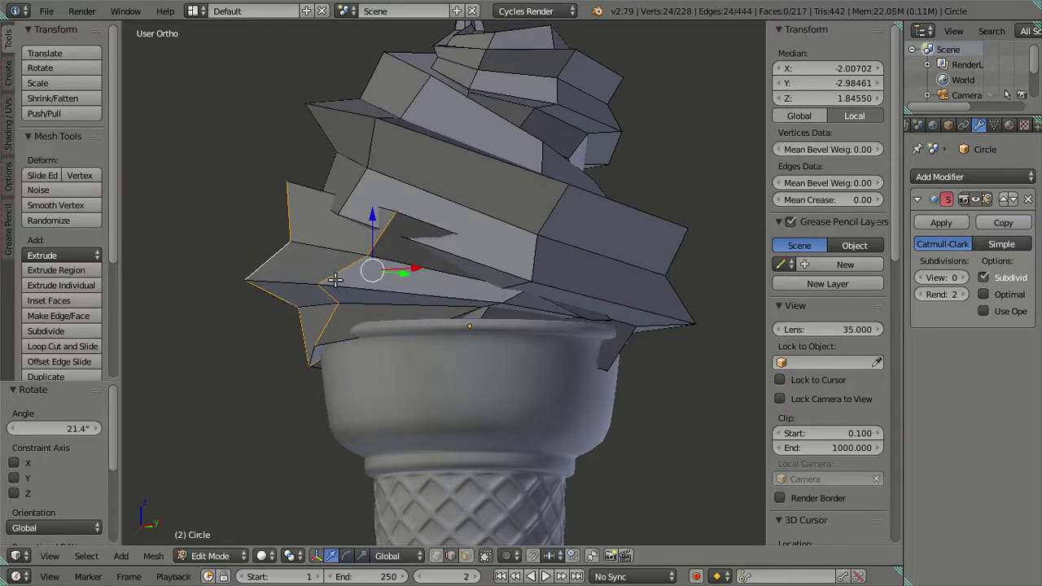
key(ctrl+z)
key(ctrl+z)
key(ctrl+z)
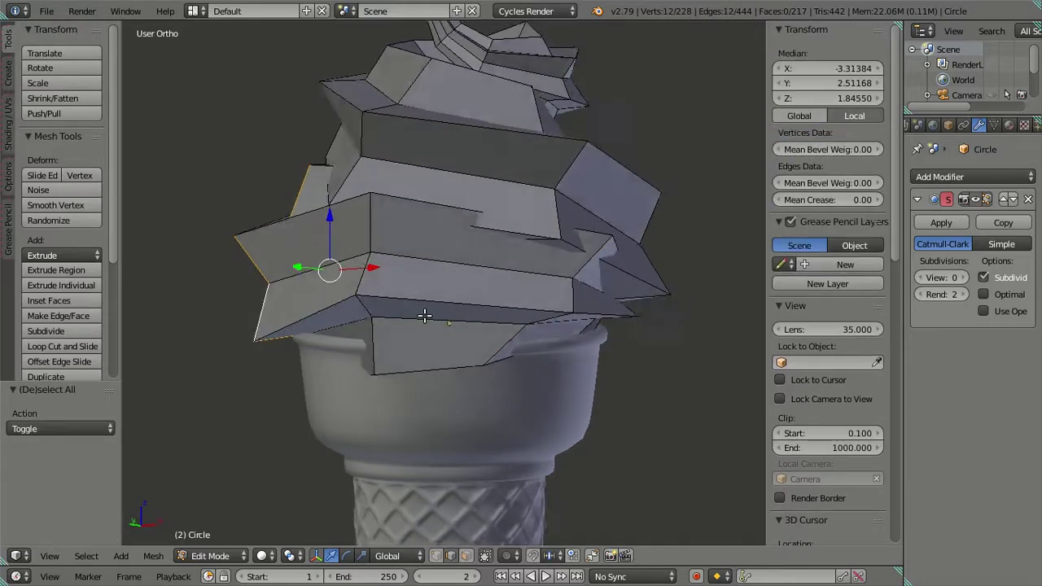
key(r)
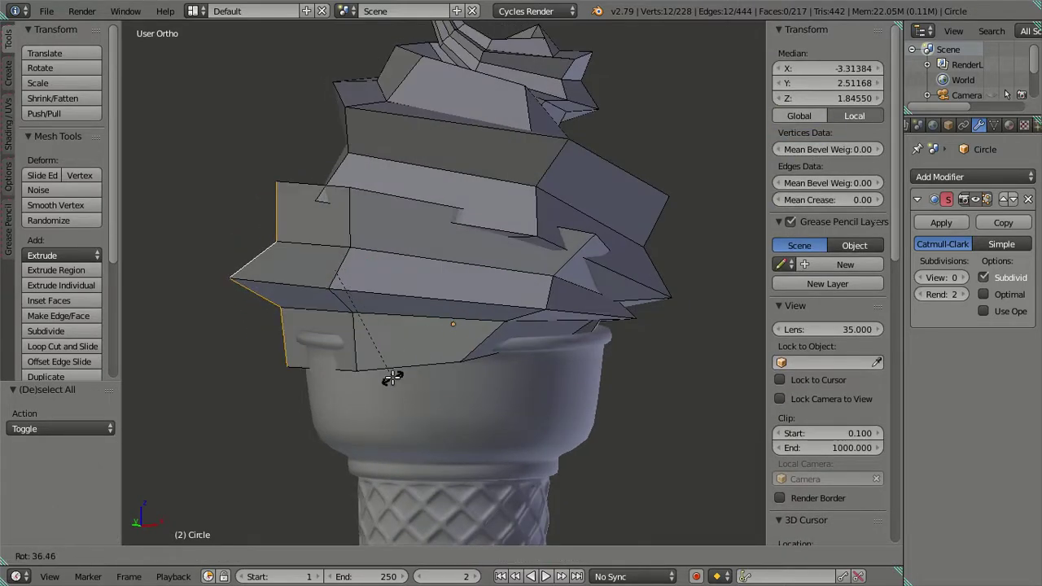
key(Escape)
Step: Rotate a star-shaped swirl edge loop, checking it in wireframe, to twist the ridges
mouse_move(391, 298)
middle_down()
mouse_move(484, 302)
mouse_move(233, 281)
middle_up()
key(a)
alt+right_click(249, 285)
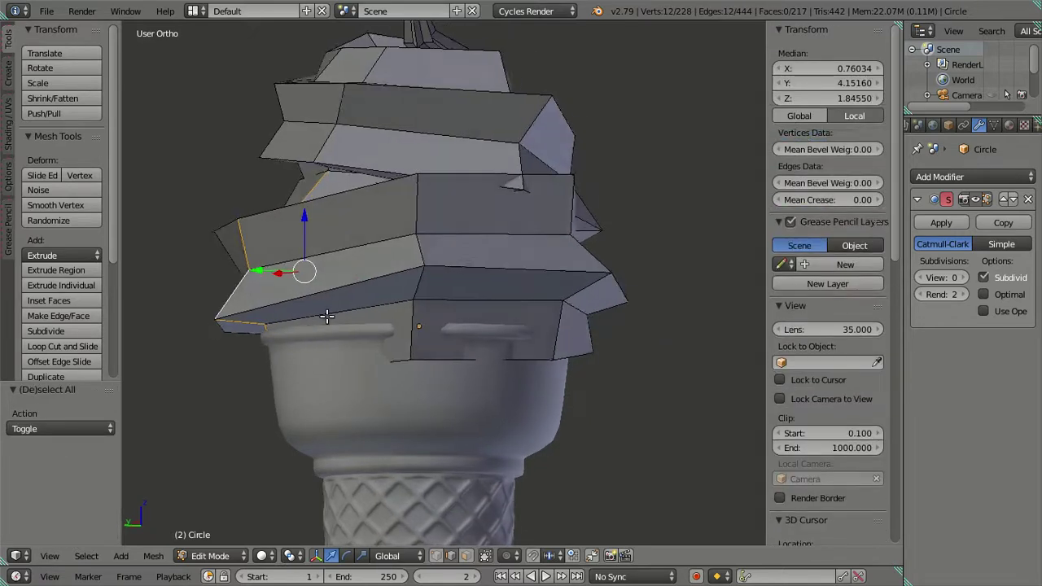
key(z)
key(r)
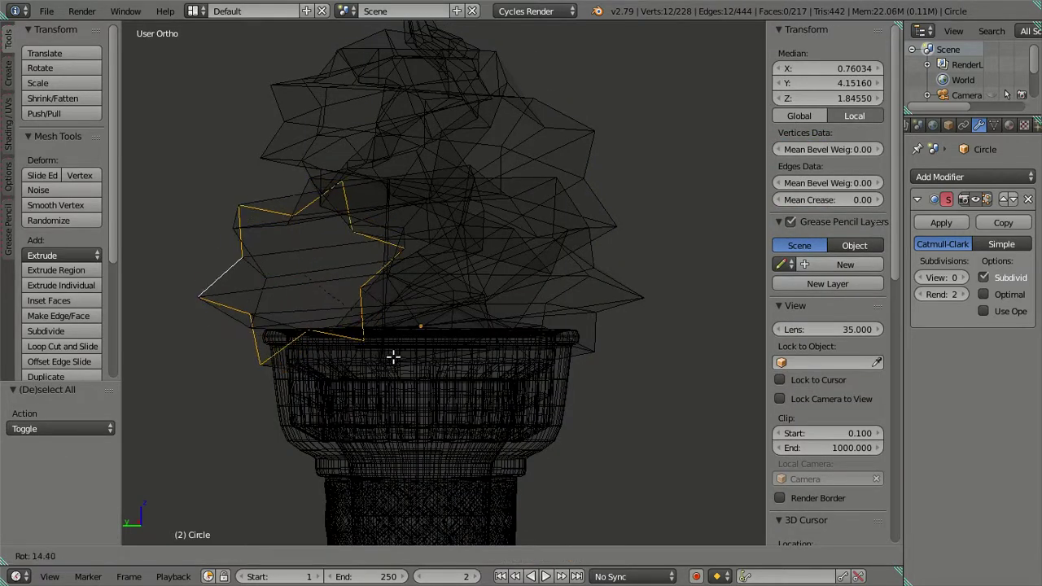
click(386, 362)
key(z)
middle_drag(375, 306, 478, 303)
middle_drag(296, 271, 295, 291)
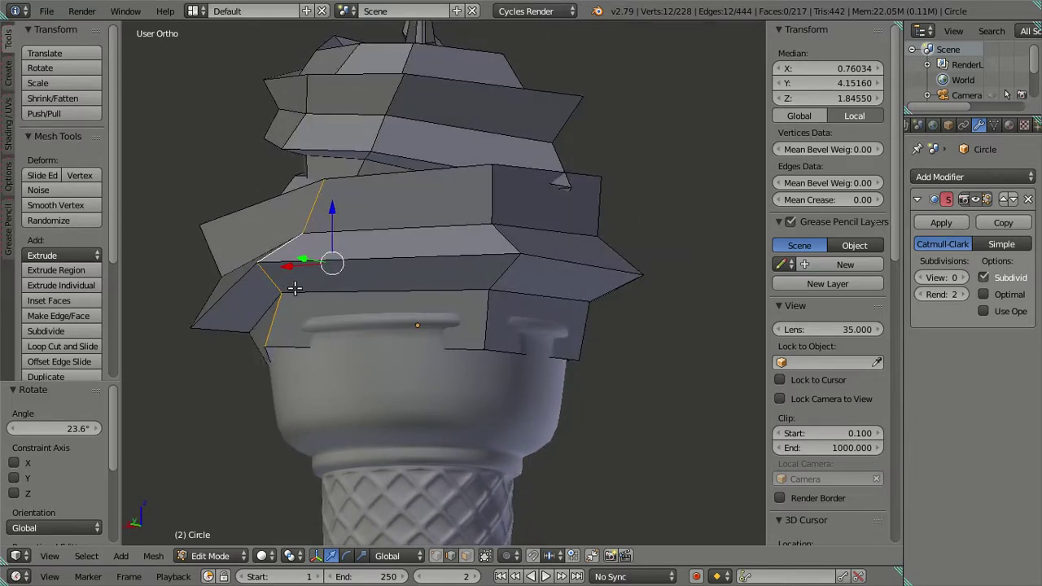
Step: Attempt to extrude a left edge loop, then cancel and undo the extrusion
key(a)
alt+right_click(208, 279)
key(e)
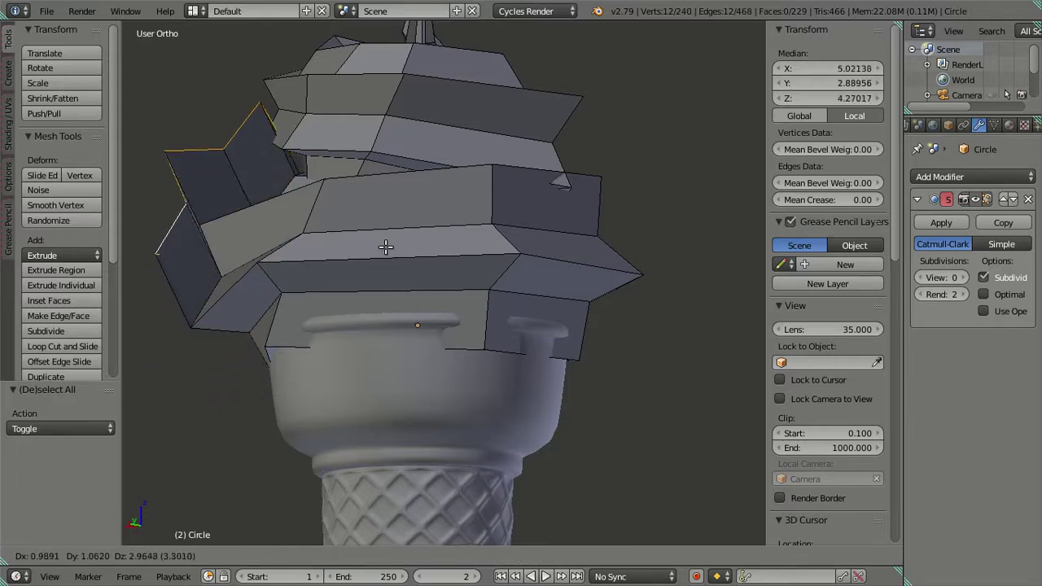
key(Escape)
key(ctrl+z)
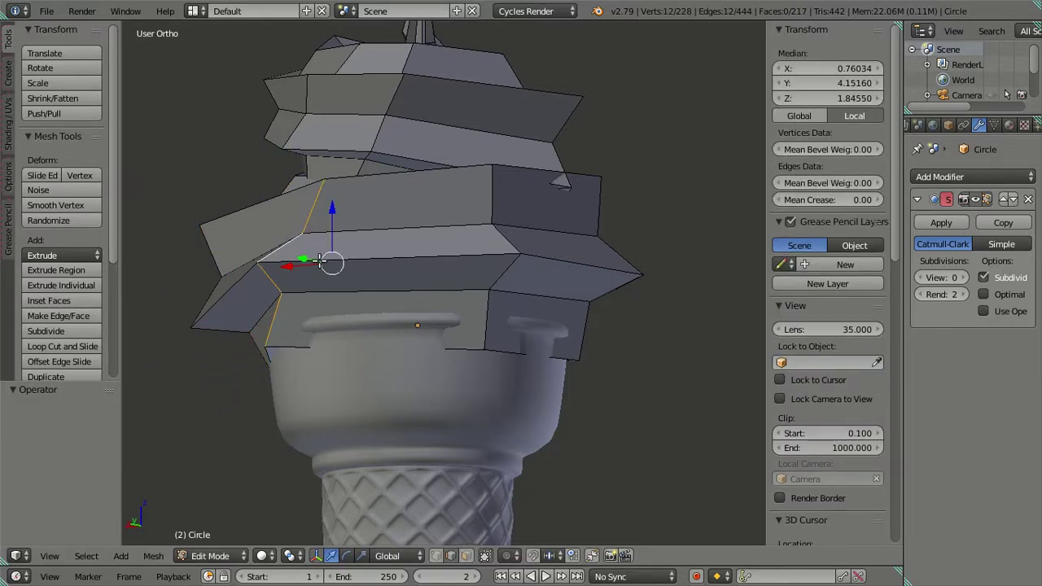
key(a)
Step: Rotate two lower swirl loops (45.1° and 71.9°) so points flare over the bowl rim
alt+right_click(216, 286)
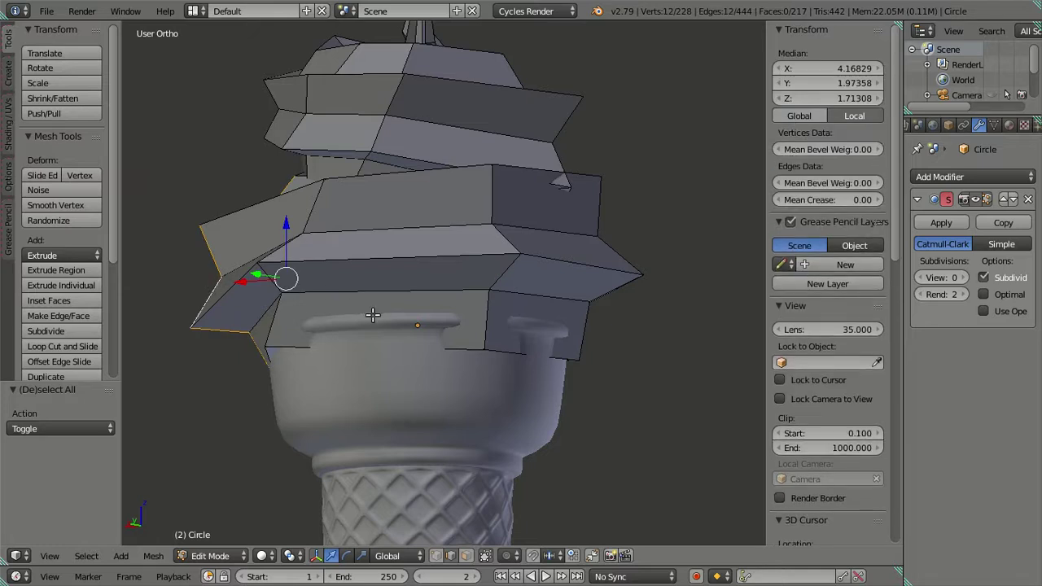
key(r)
click(329, 366)
mouse_move(330, 366)
middle_down()
mouse_move(416, 272)
mouse_move(365, 274)
middle_up()
key(a)
alt+right_click(248, 265)
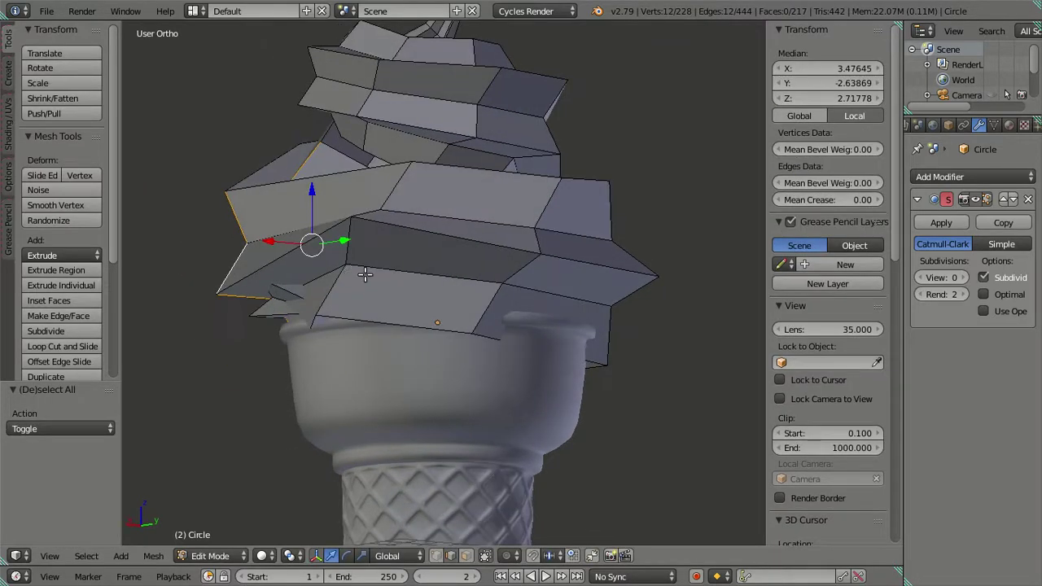
key(r)
click(296, 335)
mouse_move(296, 335)
middle_down()
mouse_move(422, 283)
mouse_move(379, 249)
mouse_move(333, 269)
mouse_move(344, 209)
middle_up()
key(a)
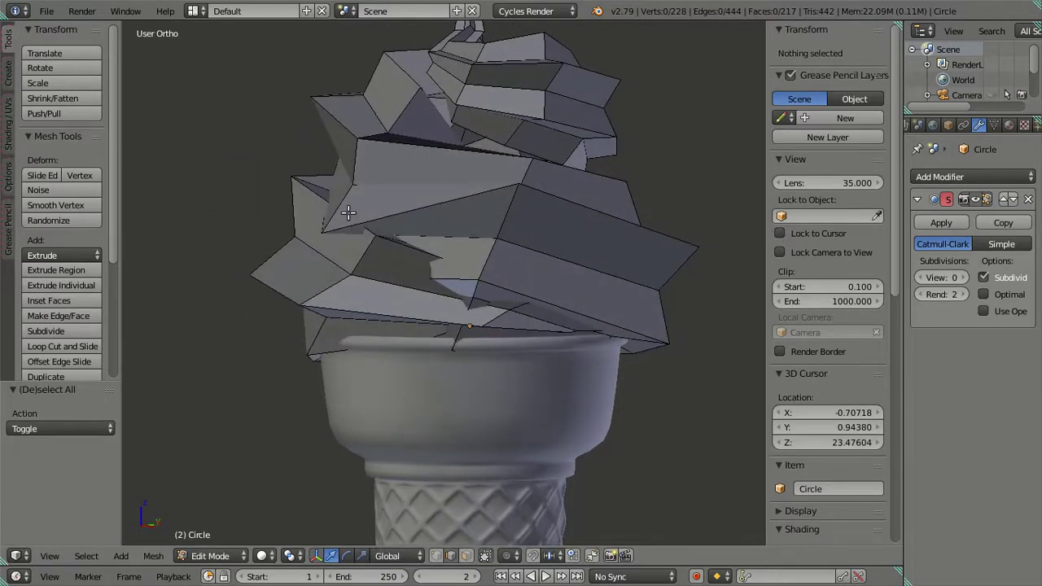
alt+right_click(344, 209)
middle_drag(407, 267, 355, 235)
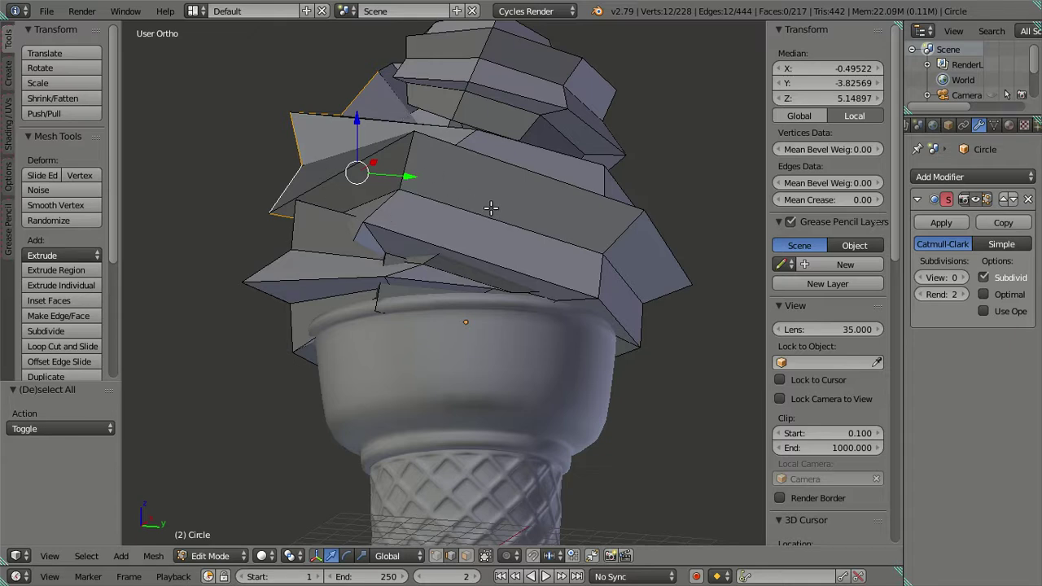
Step: Rotate the current swirl loop, then rotate an edge loop on the swirl's left side
key(r)
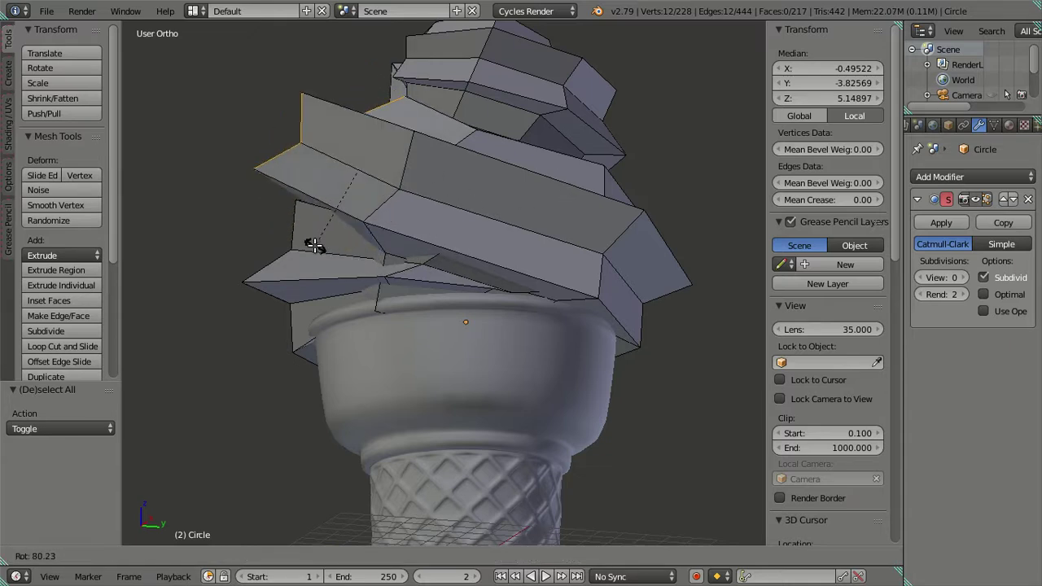
click(323, 258)
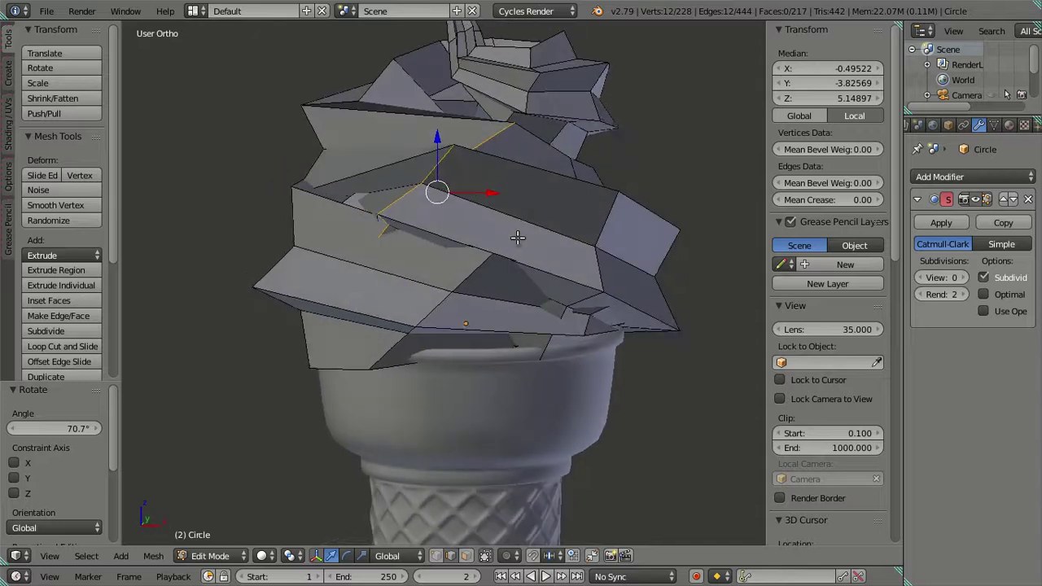
key(a)
alt+right_click(323, 137)
middle_drag(324, 137, 571, 212)
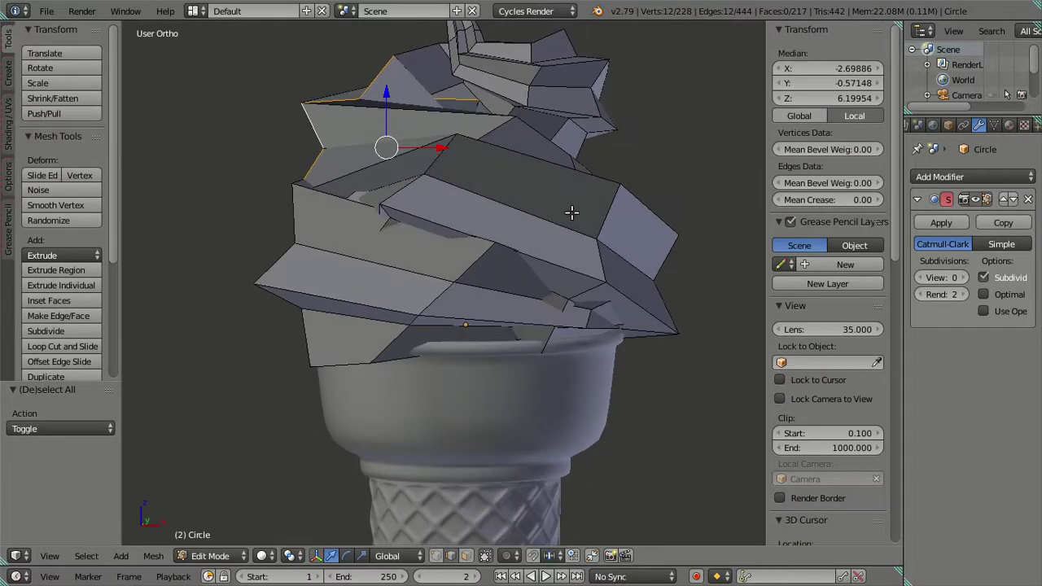
key(r)
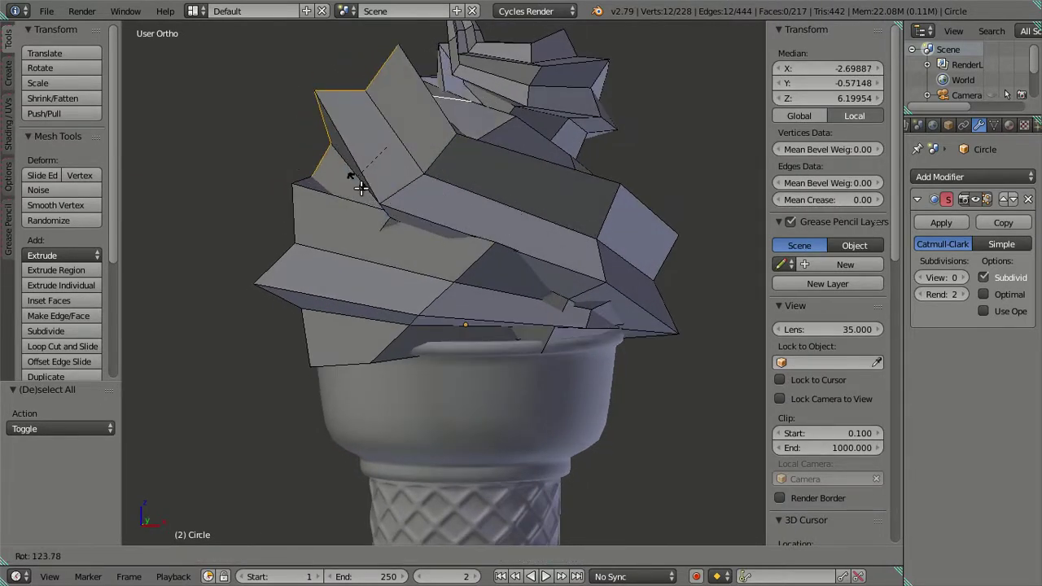
click(367, 191)
mouse_move(366, 191)
middle_down()
mouse_move(439, 212)
mouse_move(526, 202)
mouse_move(432, 170)
mouse_move(430, 144)
mouse_move(413, 147)
middle_up()
key(a)
Step: Rotate two upper-left edge loops of the swirl, the first by about 97°
alt+right_click(306, 112)
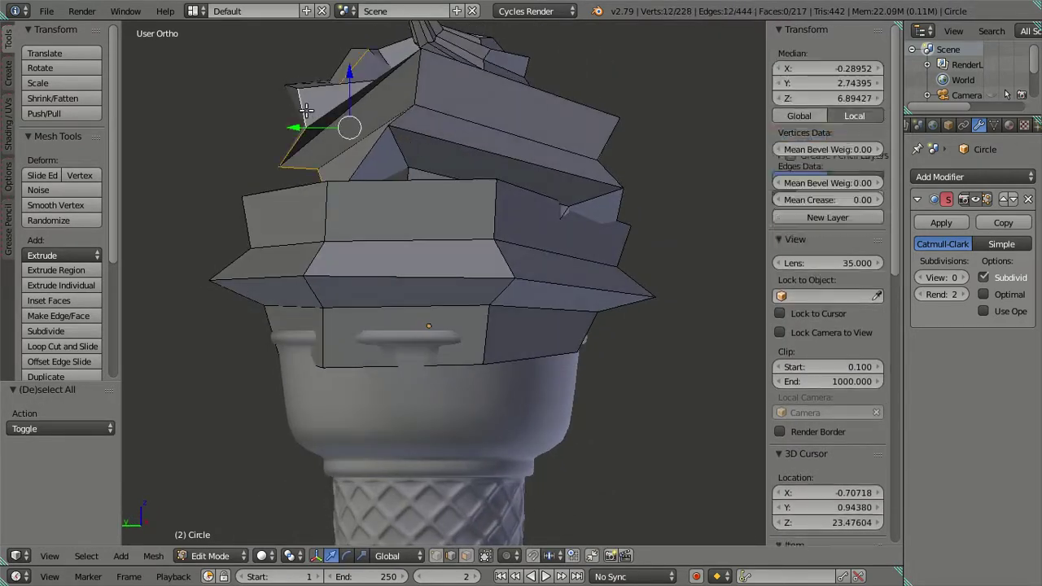
key(r)
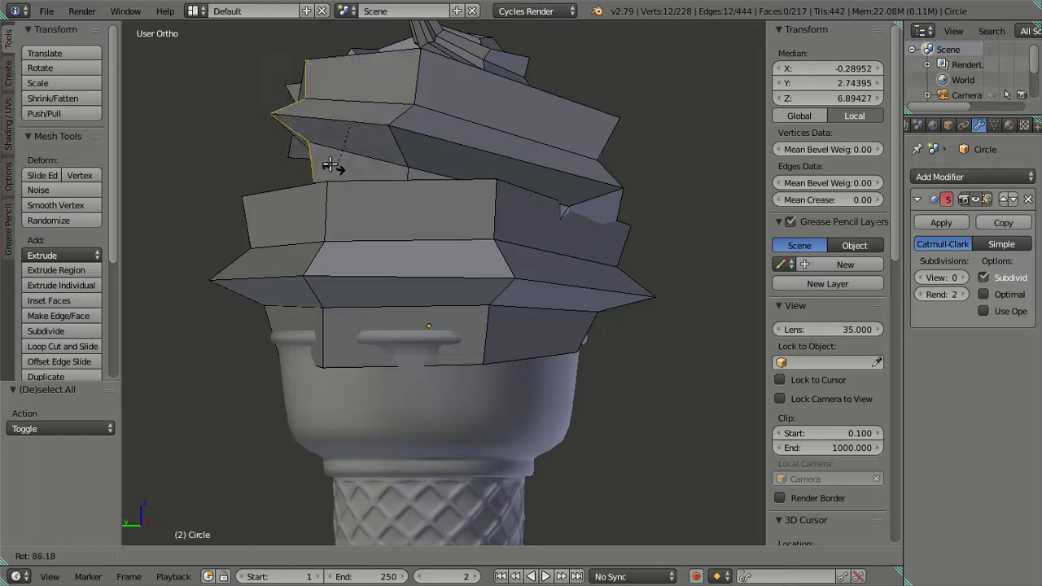
click(329, 162)
key(a)
mouse_move(346, 164)
middle_down()
mouse_move(372, 181)
mouse_move(456, 196)
mouse_move(415, 187)
mouse_move(378, 223)
mouse_move(418, 228)
mouse_move(344, 186)
mouse_move(336, 208)
mouse_move(328, 171)
middle_up()
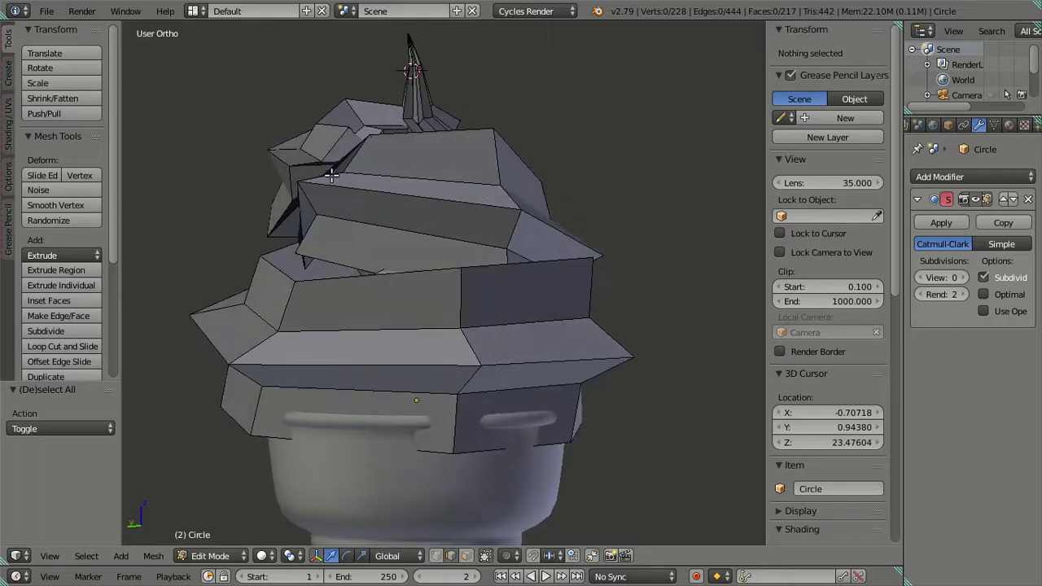
alt+right_click(326, 175)
middle_drag(472, 232, 418, 223)
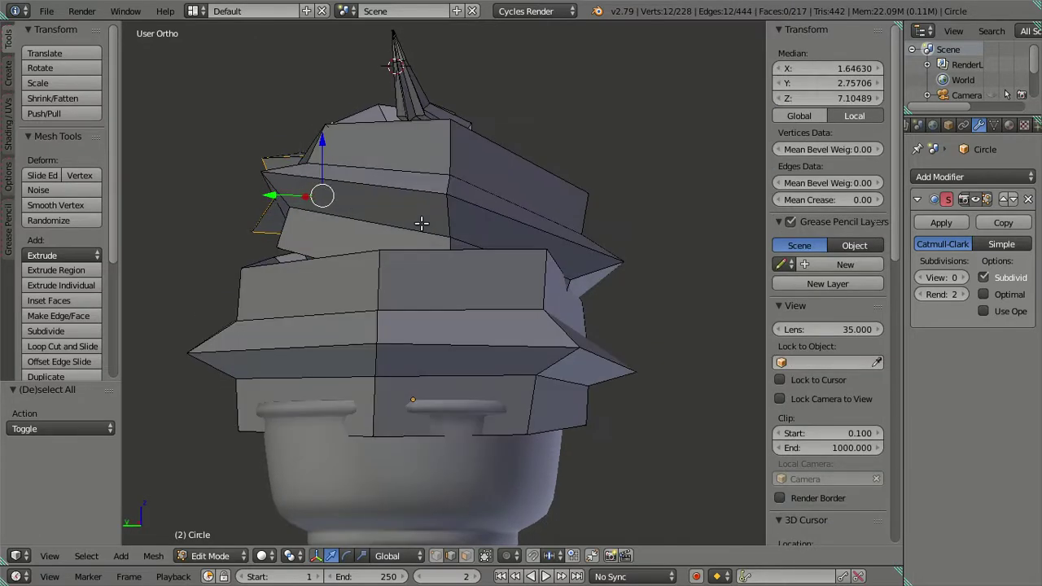
key(r)
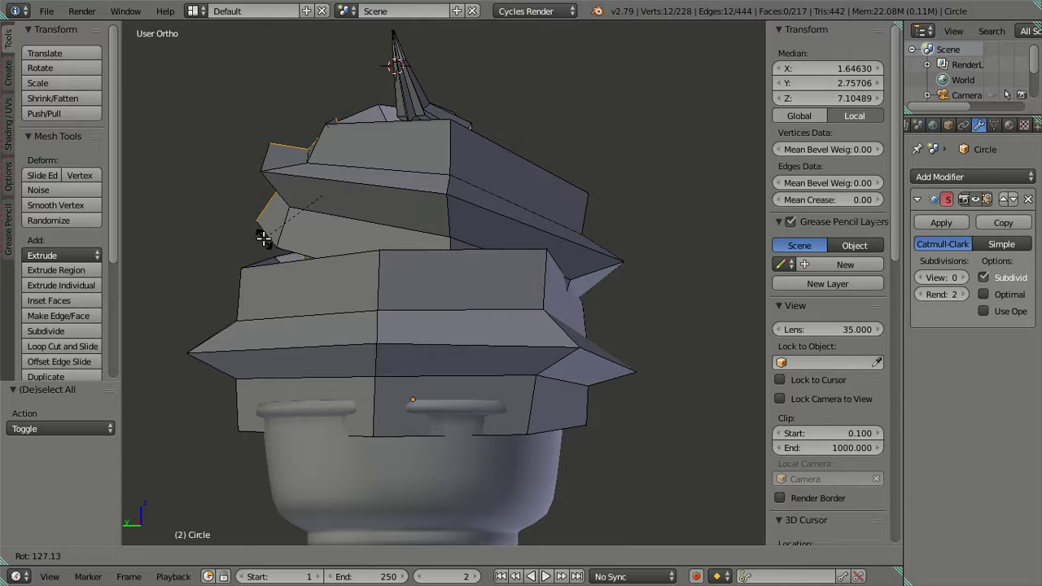
click(268, 239)
mouse_move(321, 195)
middle_down()
mouse_move(409, 214)
mouse_move(359, 282)
mouse_move(281, 232)
mouse_move(336, 264)
middle_up()
key(a)
Step: Rotate another edge loop about 150° and a star-shaped loop near the top
alt+click(270, 219)
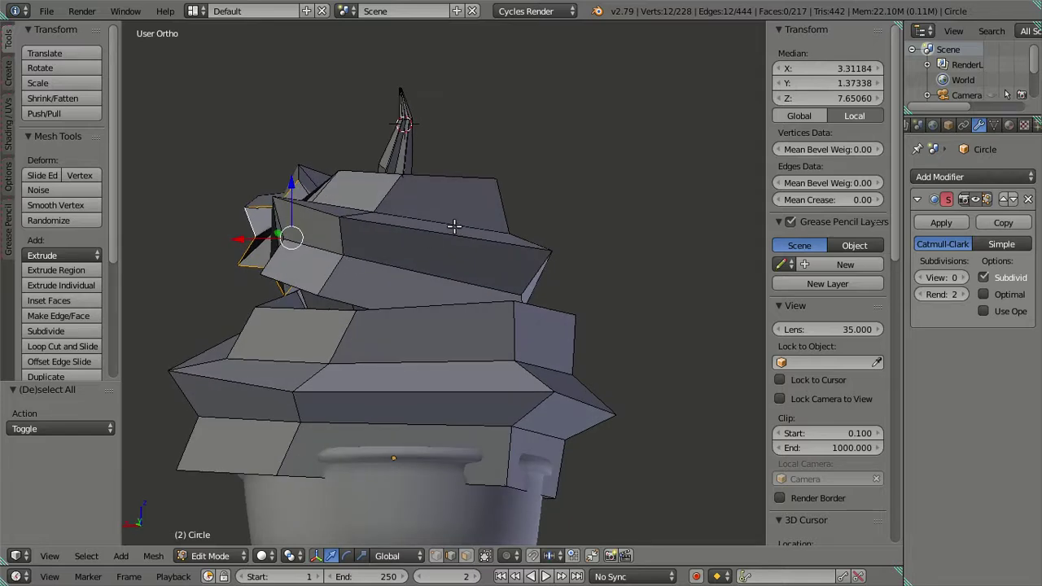
key(r)
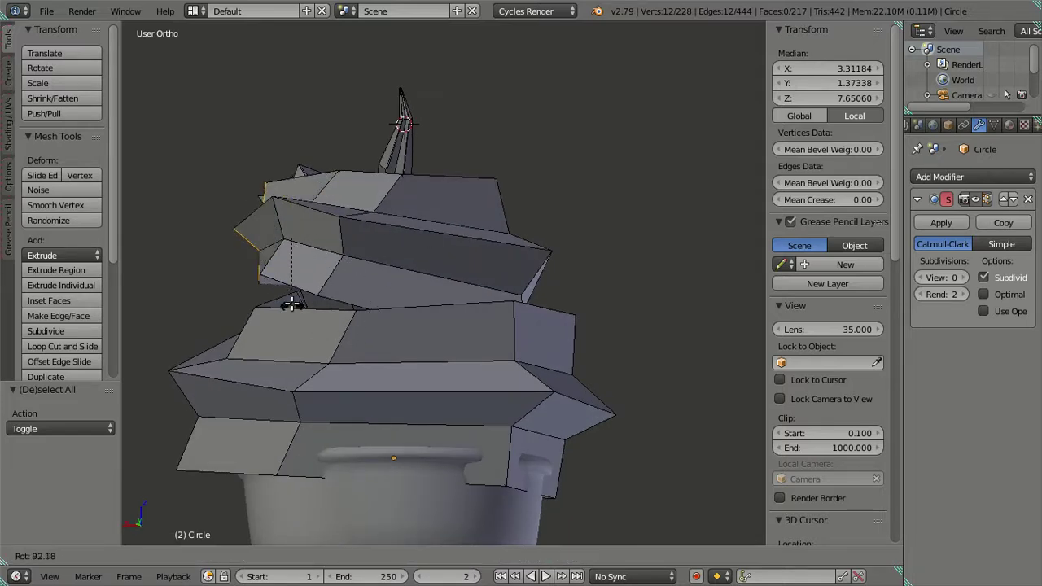
click(259, 255)
mouse_move(281, 263)
middle_down()
mouse_move(407, 291)
mouse_move(428, 275)
mouse_move(327, 231)
mouse_move(437, 269)
middle_up()
key(a)
alt+right_click(317, 227)
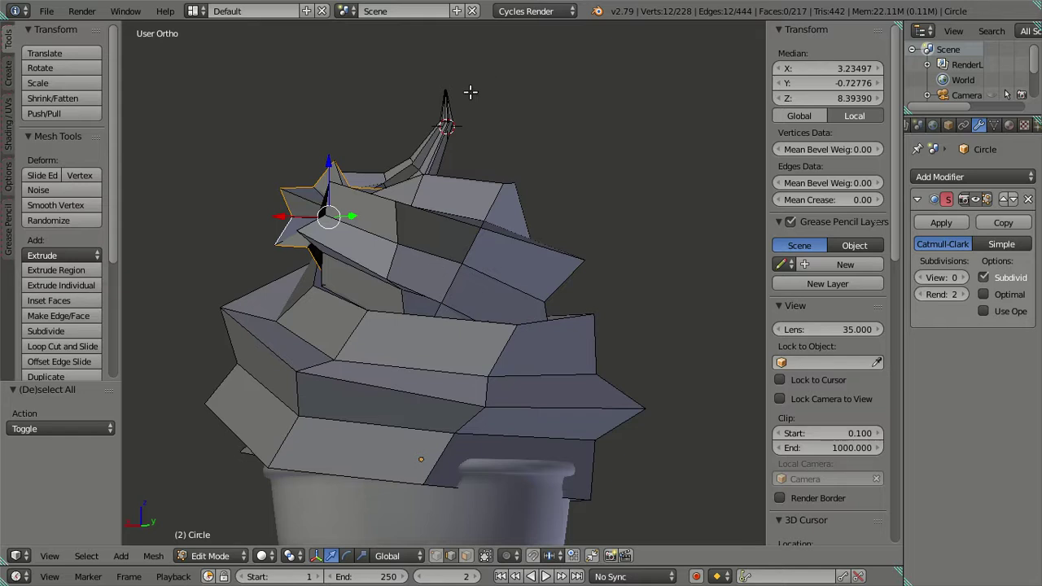
key(r)
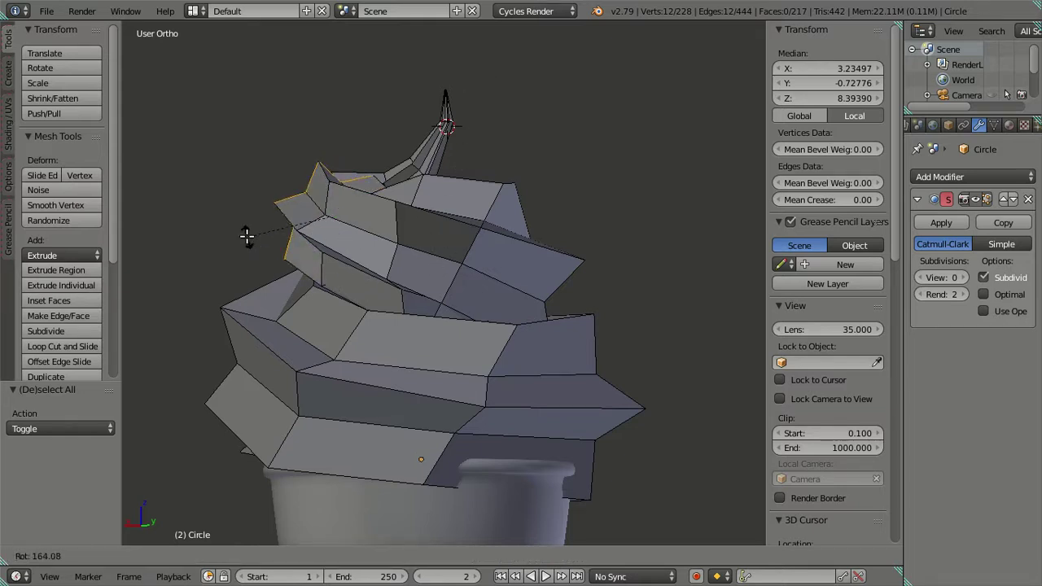
click(302, 218)
middle_drag(302, 218, 472, 240)
key(a)
Step: Rotate a second star-shaped loop near the swirl's tip
alt+right_click(417, 215)
middle_drag(417, 215, 530, 248)
key(r)
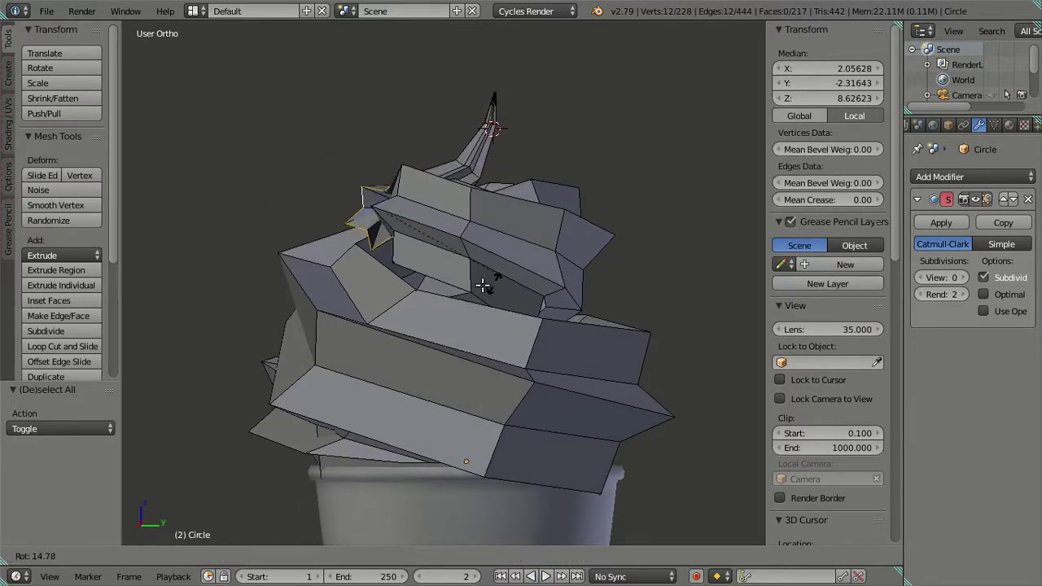
click(302, 199)
mouse_move(303, 199)
middle_down()
mouse_move(518, 231)
mouse_move(359, 266)
mouse_move(310, 229)
middle_up()
key(a)
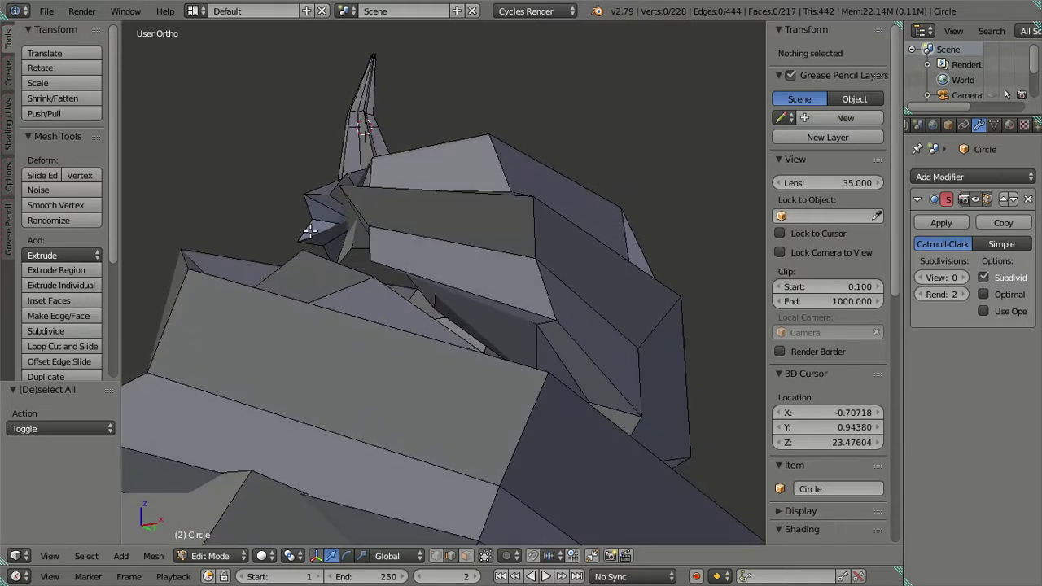
Step: Rotate the star loop beside the spike about 195° and the spike's star face about -165°
alt+right_click(310, 230)
key(r)
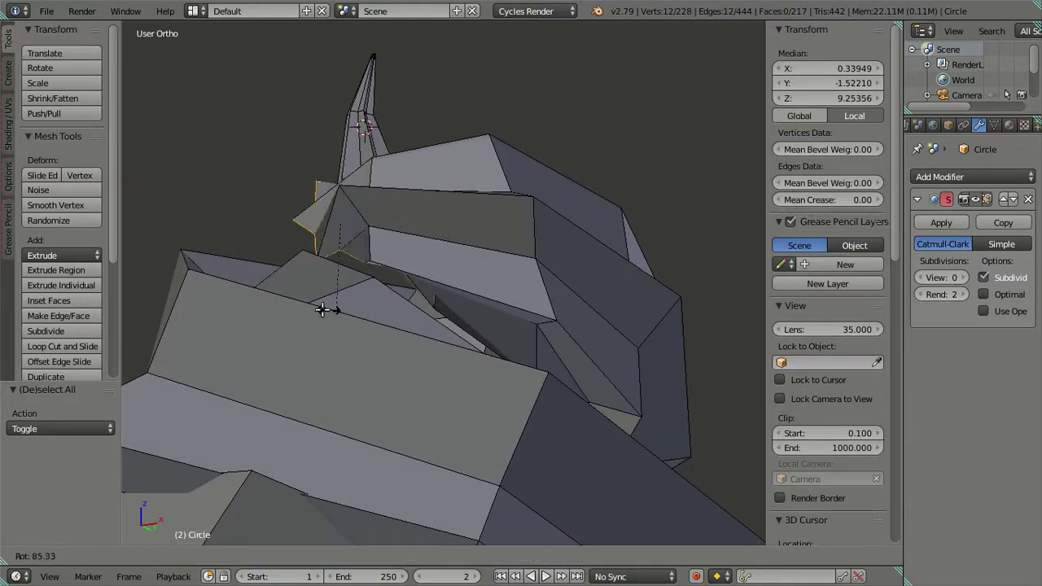
click(269, 191)
mouse_move(360, 204)
middle_down()
mouse_move(391, 246)
mouse_move(394, 210)
mouse_move(710, 377)
mouse_move(672, 371)
middle_up()
key(a)
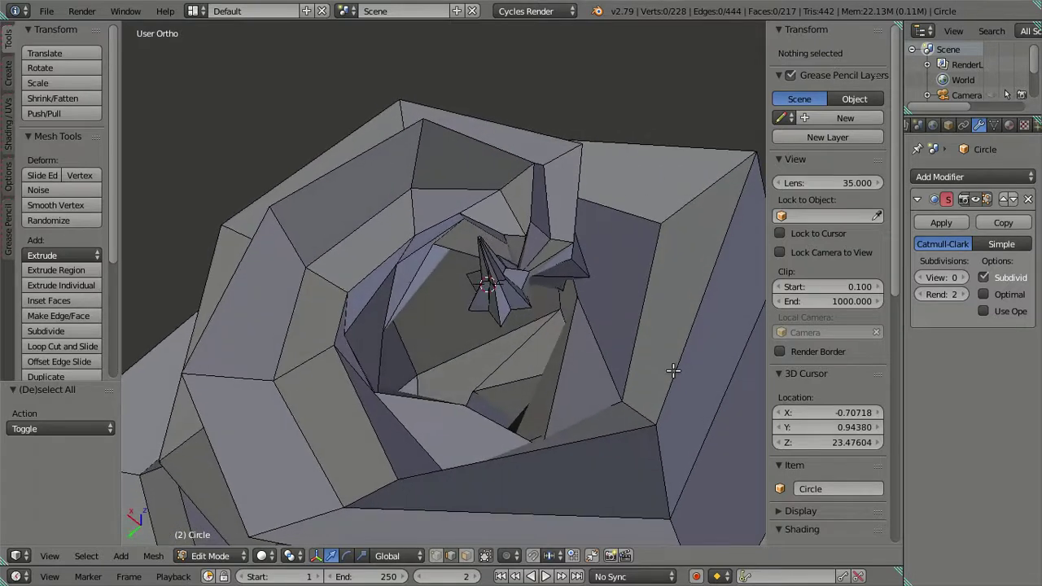
right_click(524, 315)
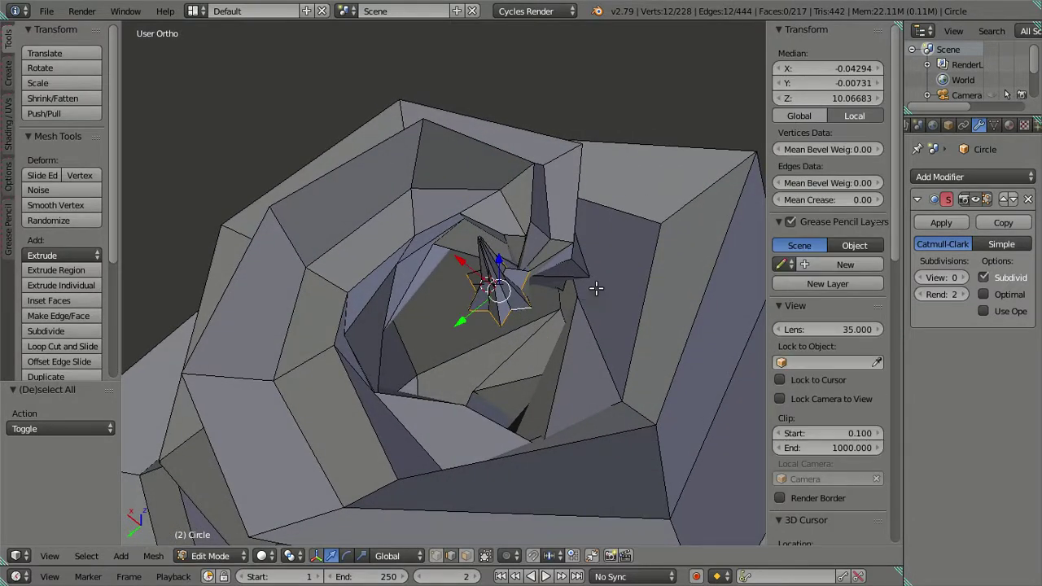
key(r)
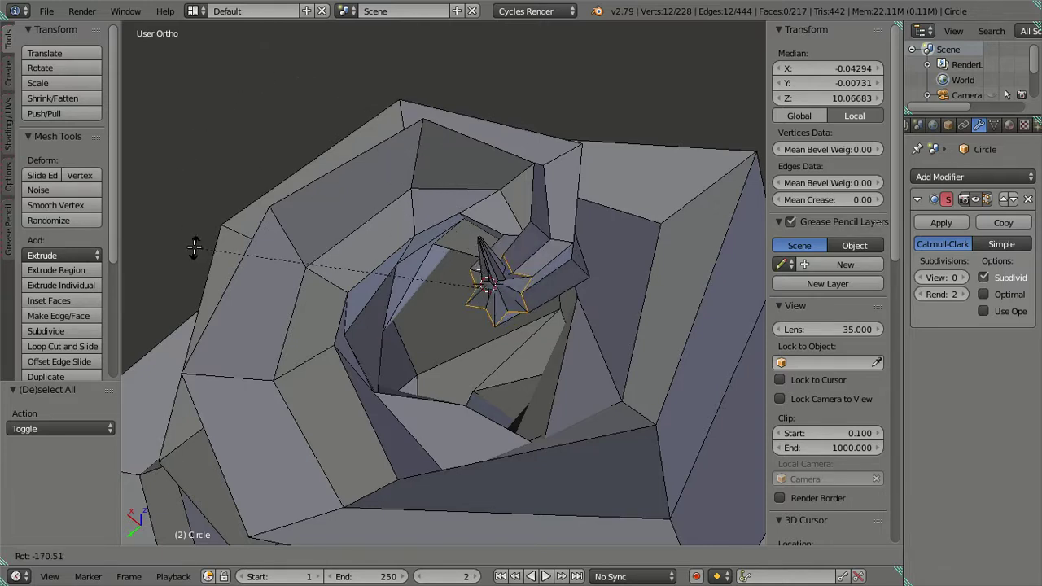
click(208, 220)
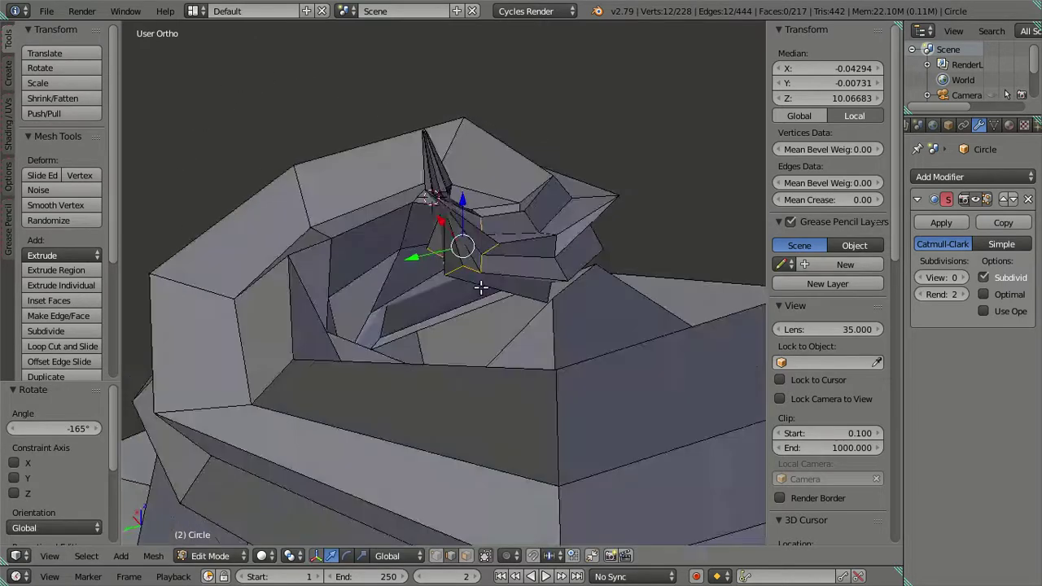
middle_drag(208, 220, 318, 265)
key(a)
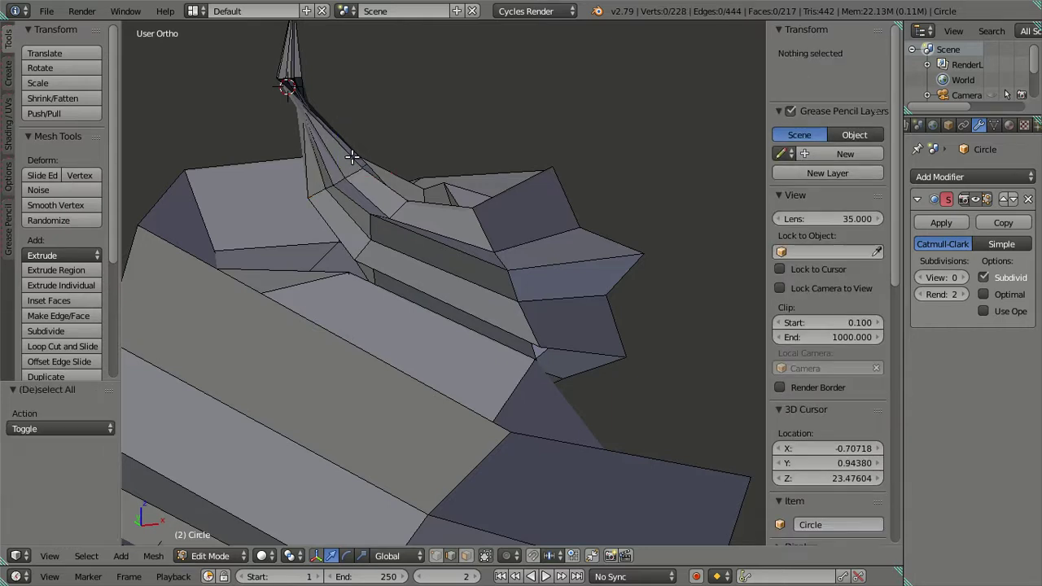
mouse_move(376, 231)
middle_down()
mouse_move(407, 300)
mouse_move(465, 310)
middle_up()
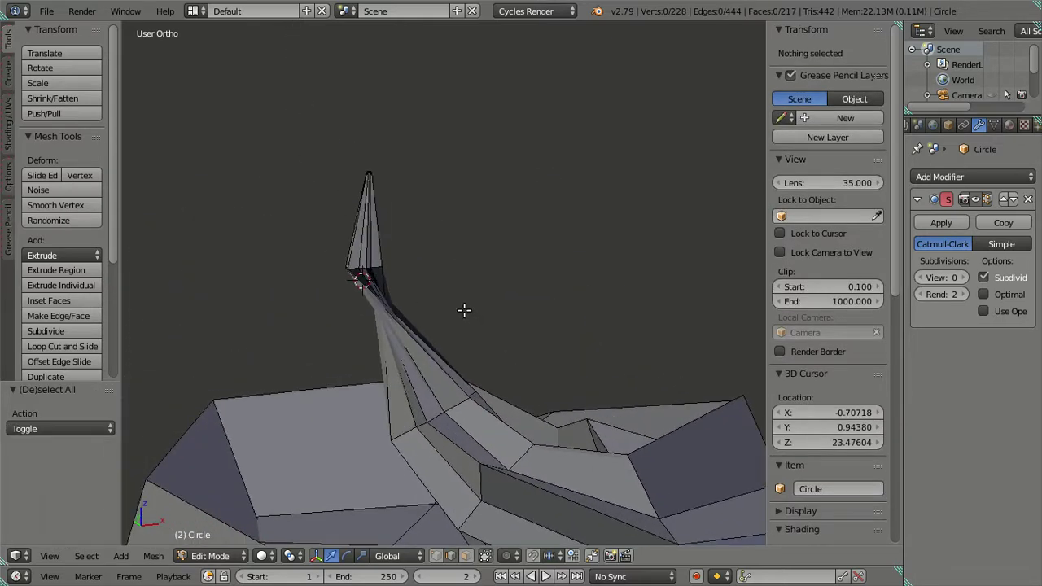
Step: Box-select the spike tip in wireframe, rotate it, then view the swirl from top
key(z)
key(b)
drag(331, 128, 402, 261)
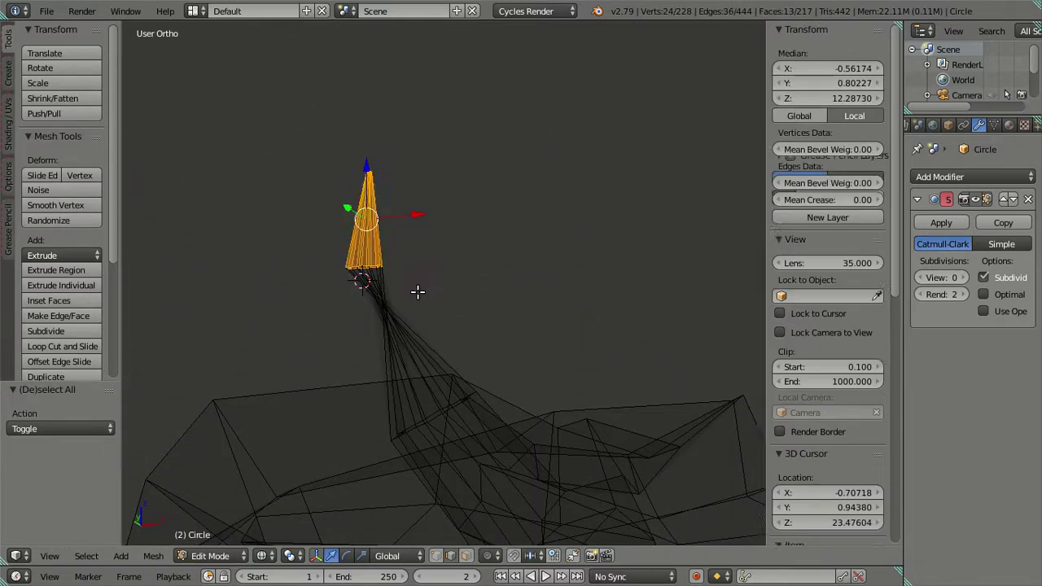
key(z)
mouse_move(400, 302)
middle_down()
mouse_move(380, 412)
mouse_move(407, 449)
mouse_move(398, 465)
middle_up()
key(r)
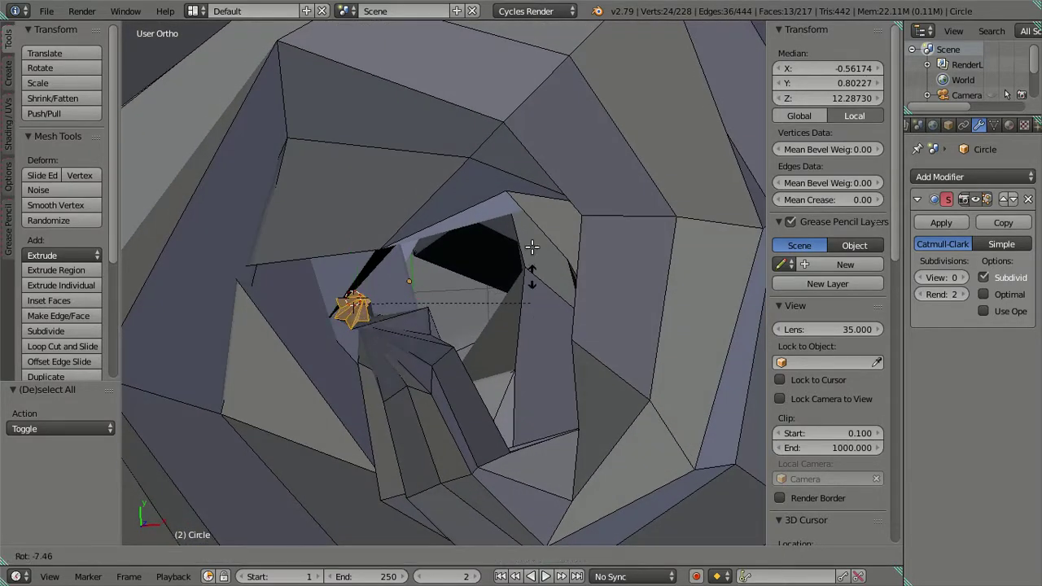
click(291, 263)
key(a)
mouse_move(461, 402)
middle_down()
mouse_move(581, 395)
mouse_move(358, 340)
mouse_move(291, 397)
mouse_move(309, 449)
mouse_move(349, 334)
mouse_move(391, 290)
mouse_move(437, 297)
mouse_move(321, 340)
middle_up()
key(KP_7)
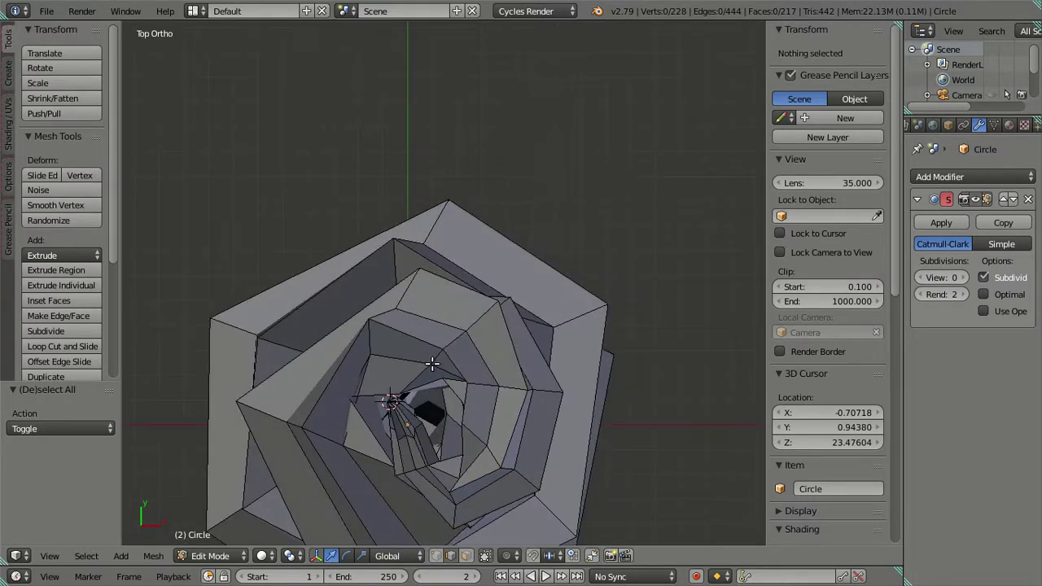
Step: Rotate a swirl edge loop about -59° and shift it sideways
scroll(388, 139, down, 3)
alt+right_click(400, 141)
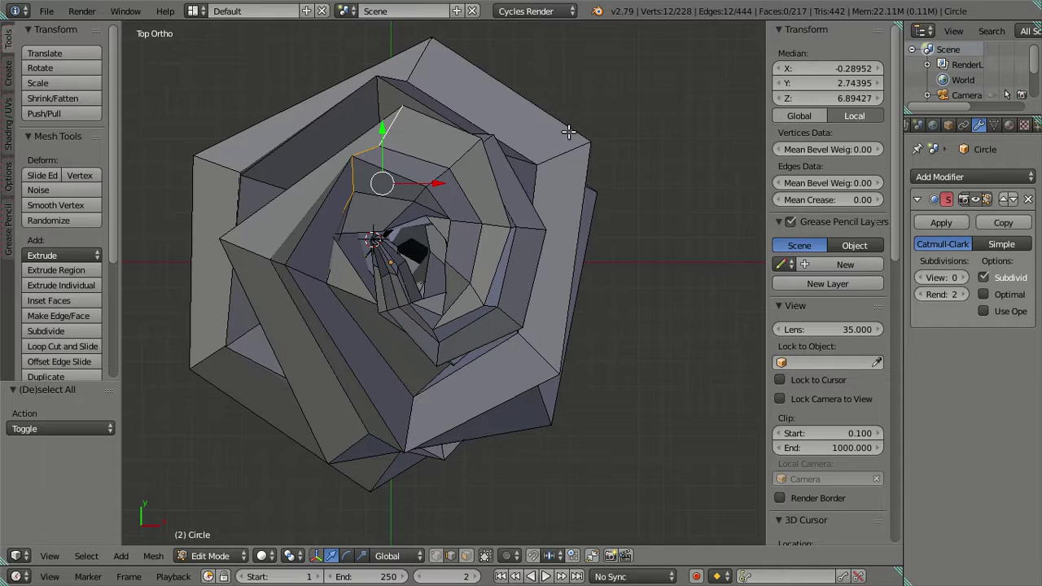
key(r)
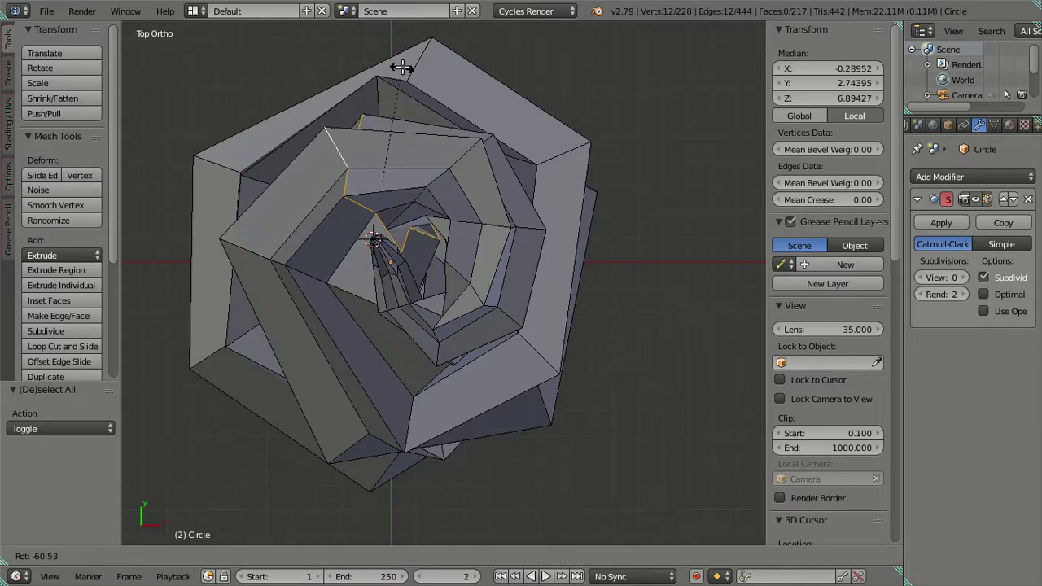
click(402, 70)
key(g)
click(431, 206)
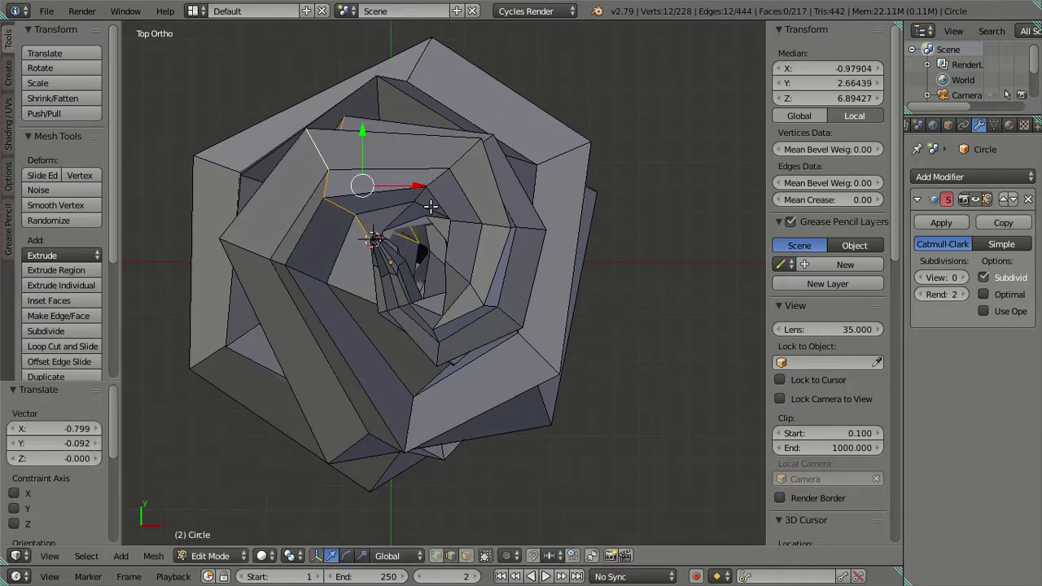
key(a)
alt+right_click(489, 143)
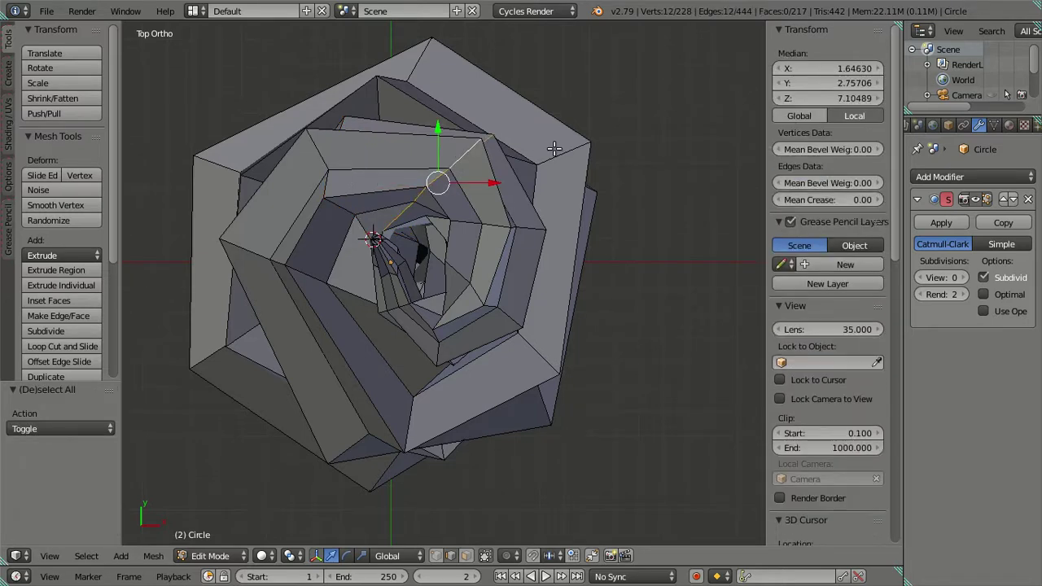
key(t)
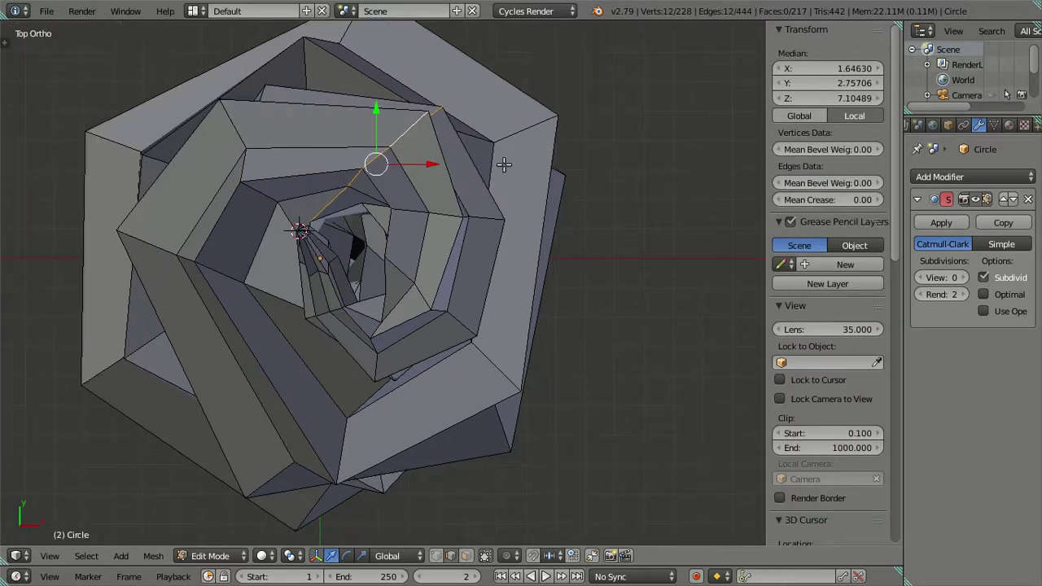
key(t)
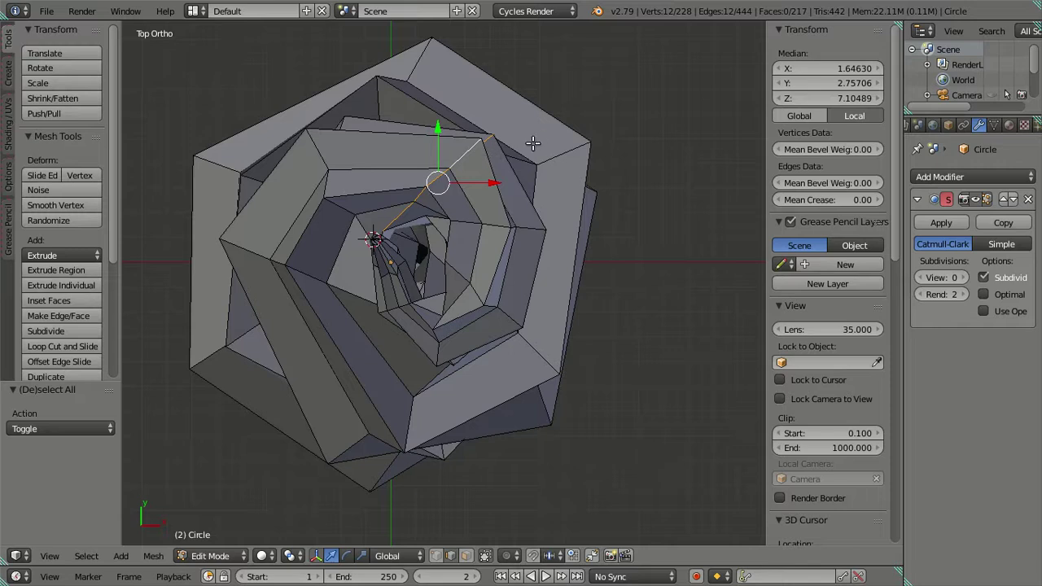
key(a)
Step: Rotate two inner edge loops to twist the swirl's centre
alt+right_click(513, 194)
key(a)
alt+right_click(526, 231)
key(r)
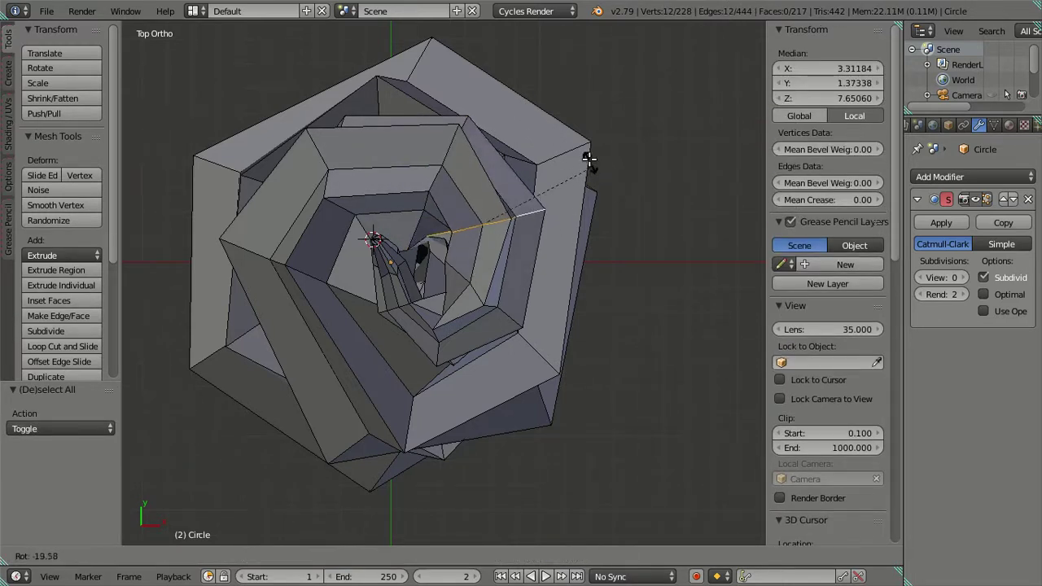
click(584, 147)
key(a)
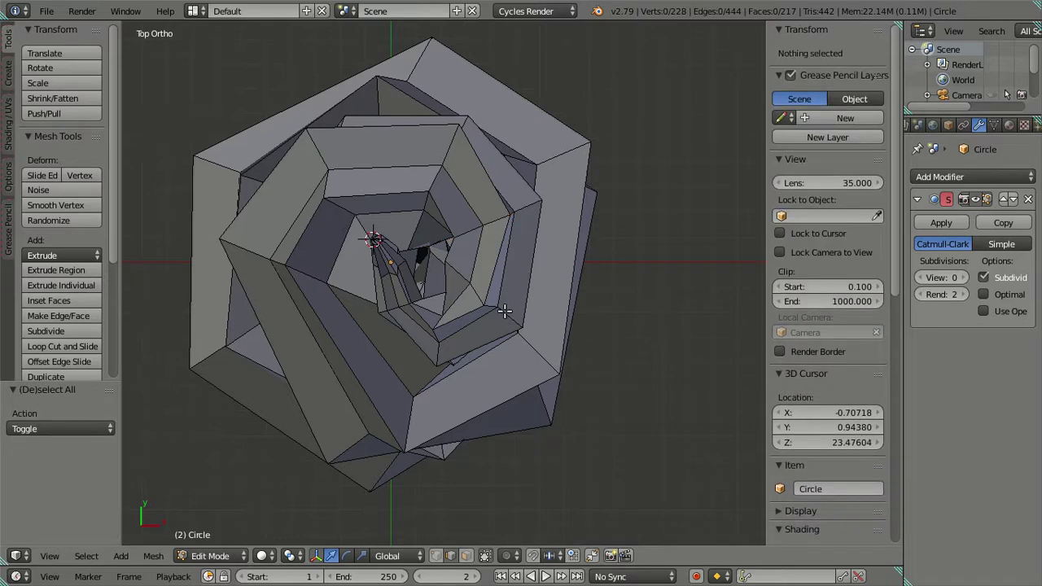
alt+right_click(498, 303)
key(r)
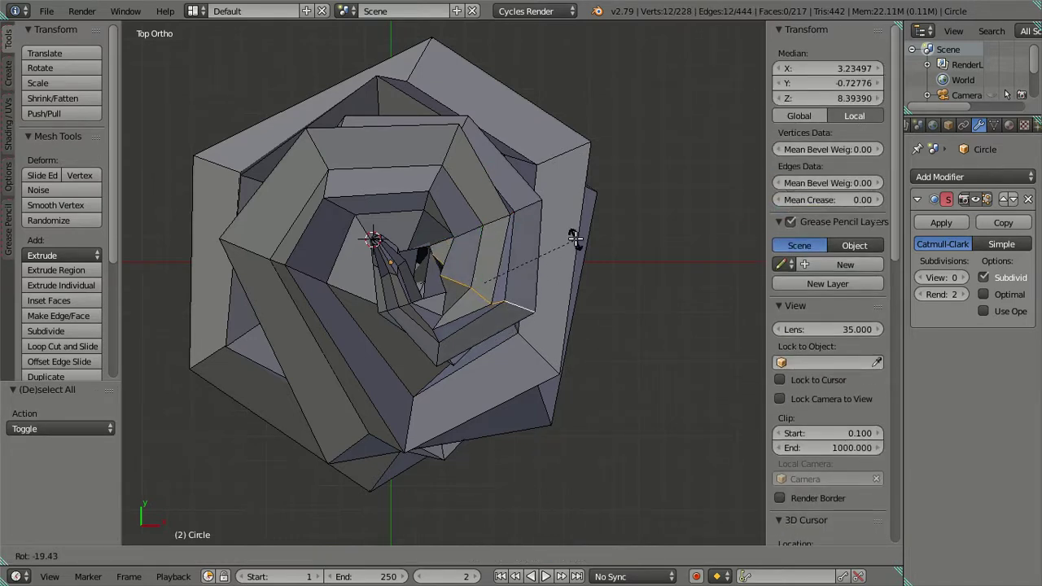
click(574, 237)
Step: Rotate one more edge loop further out on the swirl
key(a)
alt+right_click(440, 358)
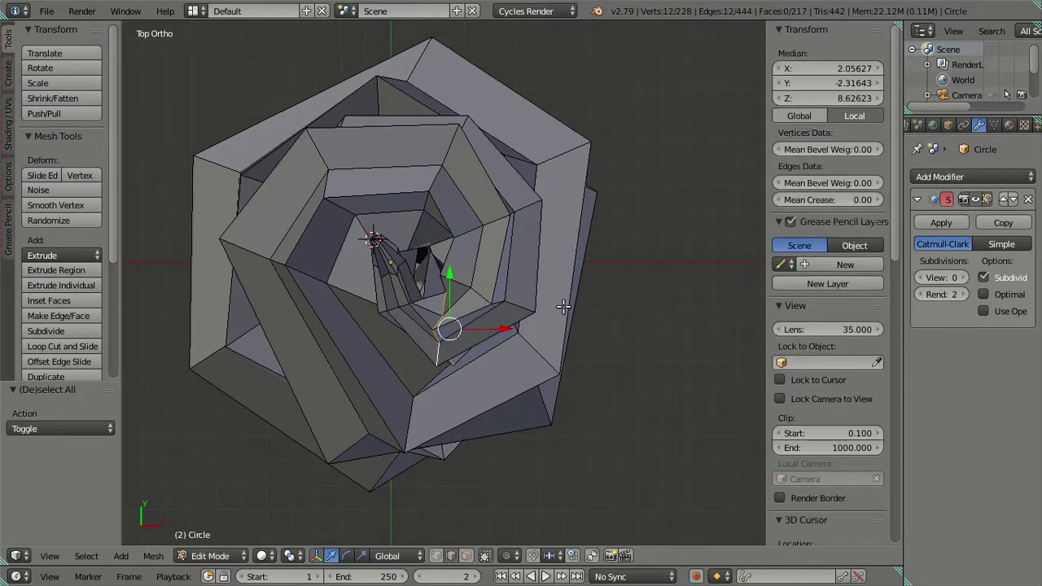
key(t)
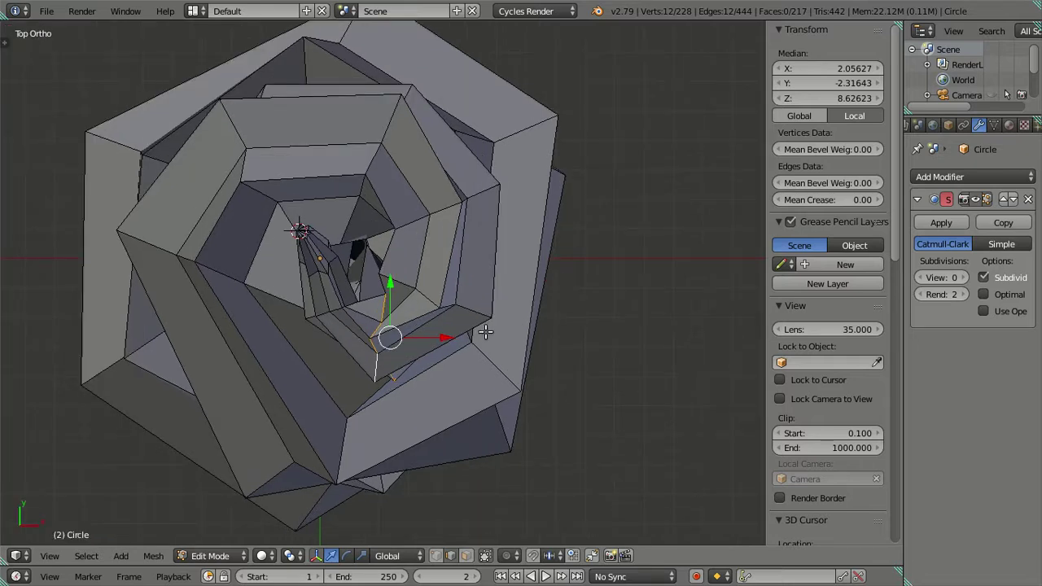
key(t)
key(r)
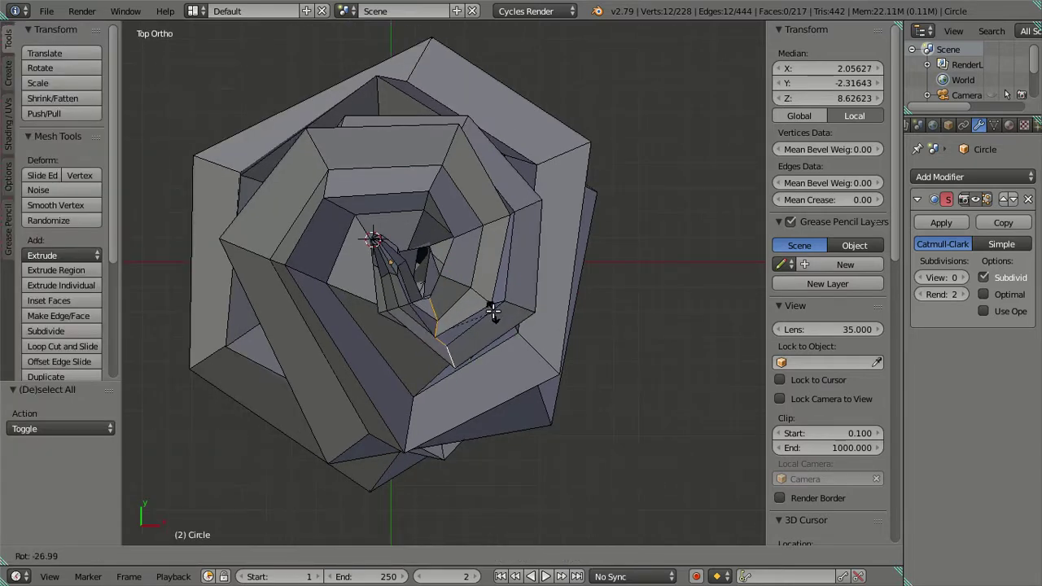
click(493, 311)
key(a)
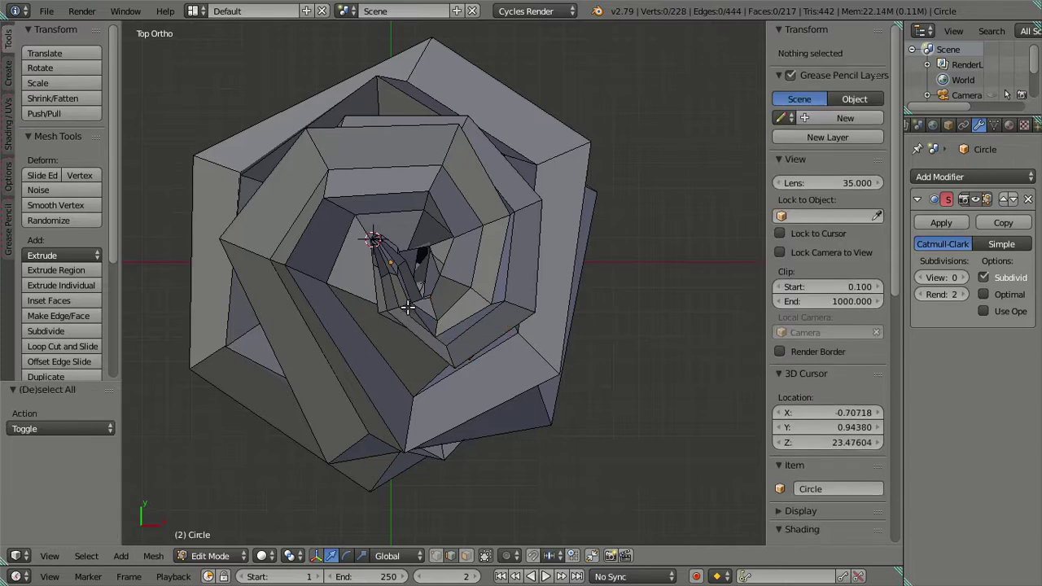
Step: Move the centre loop down-left, rotate it -21.1°, and enlarge it
alt+right_click(405, 305)
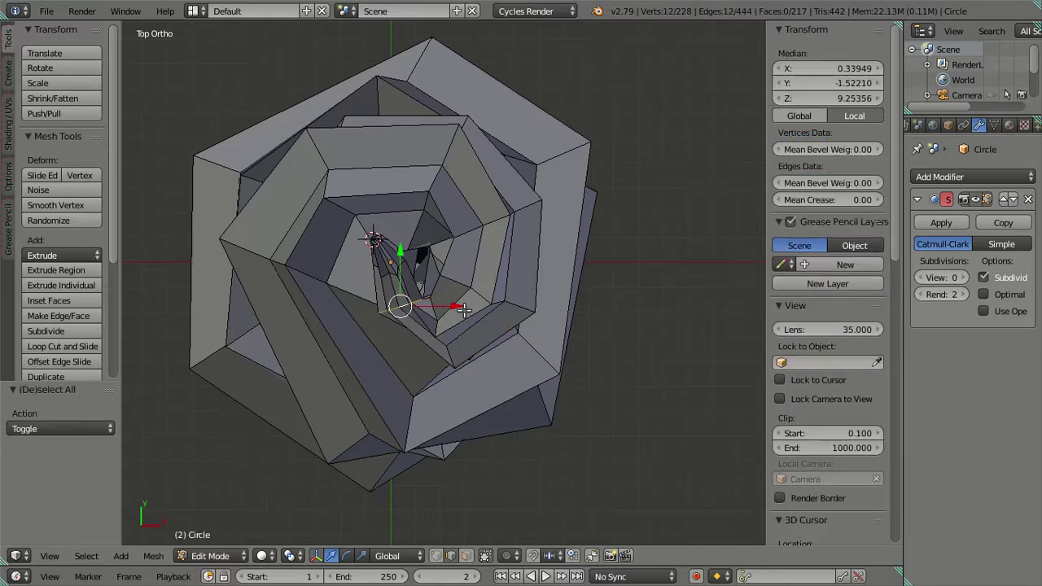
key(g)
click(439, 323)
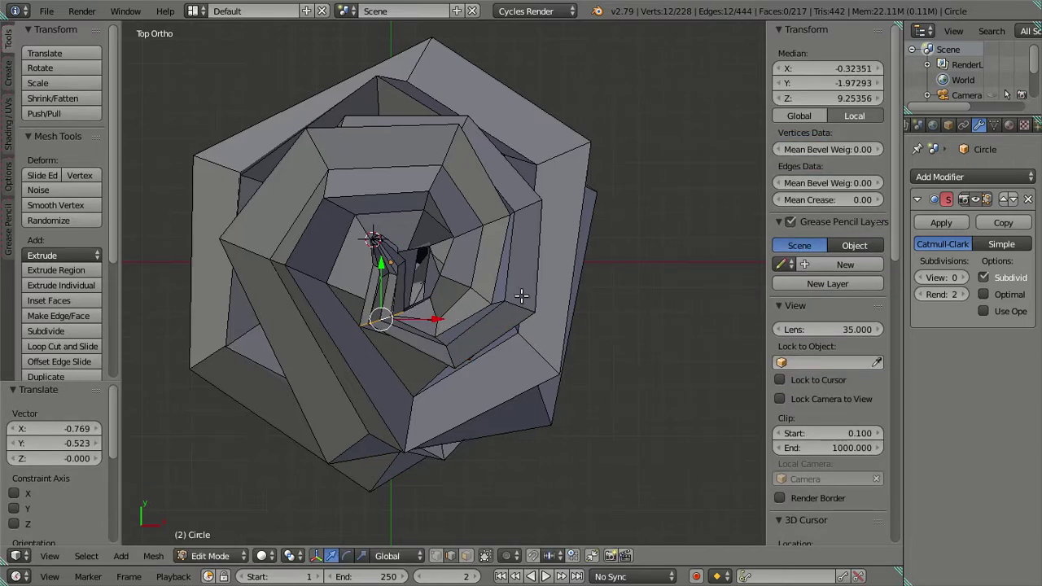
key(r)
click(494, 252)
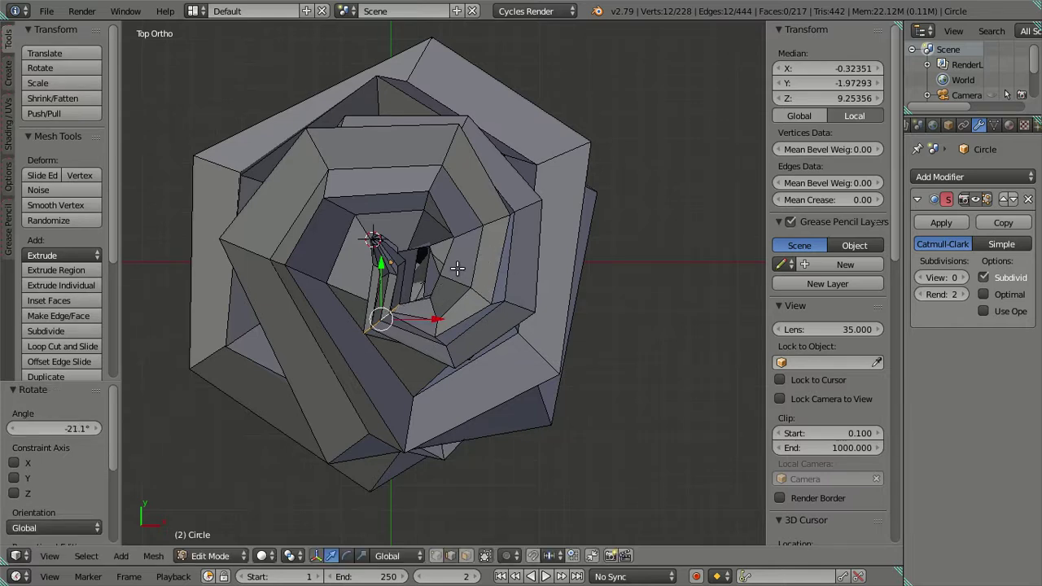
key(s)
click(485, 212)
key(a)
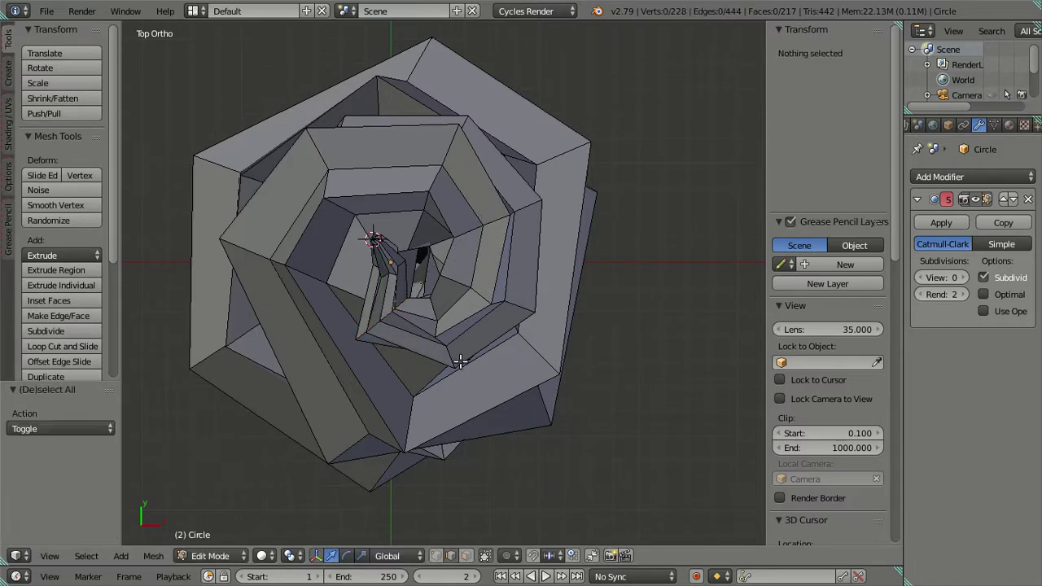
Step: Scale up the next 12-vertex loop and select the open loop near the centre
alt+right_click(456, 358)
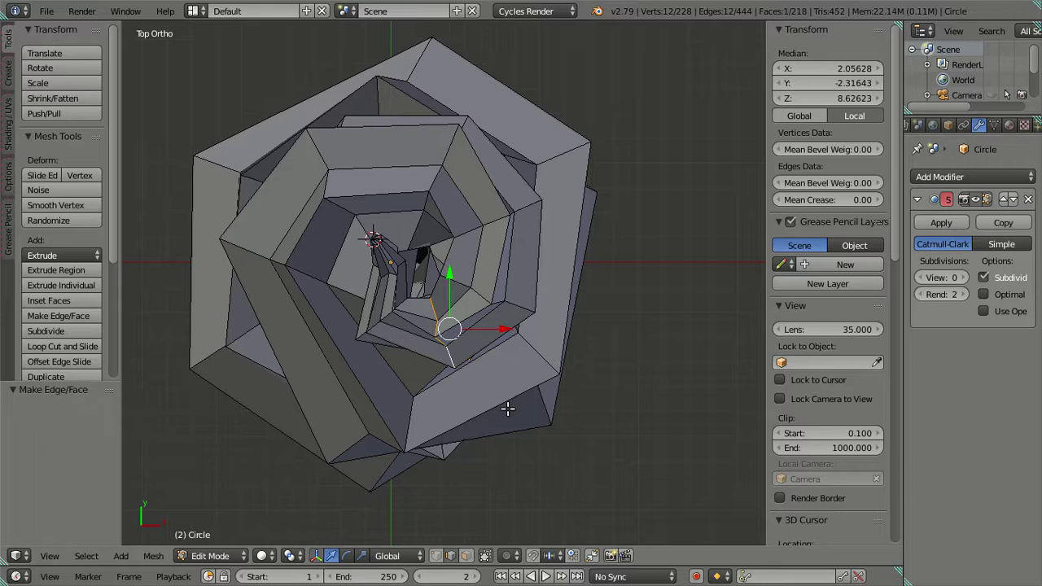
key(s)
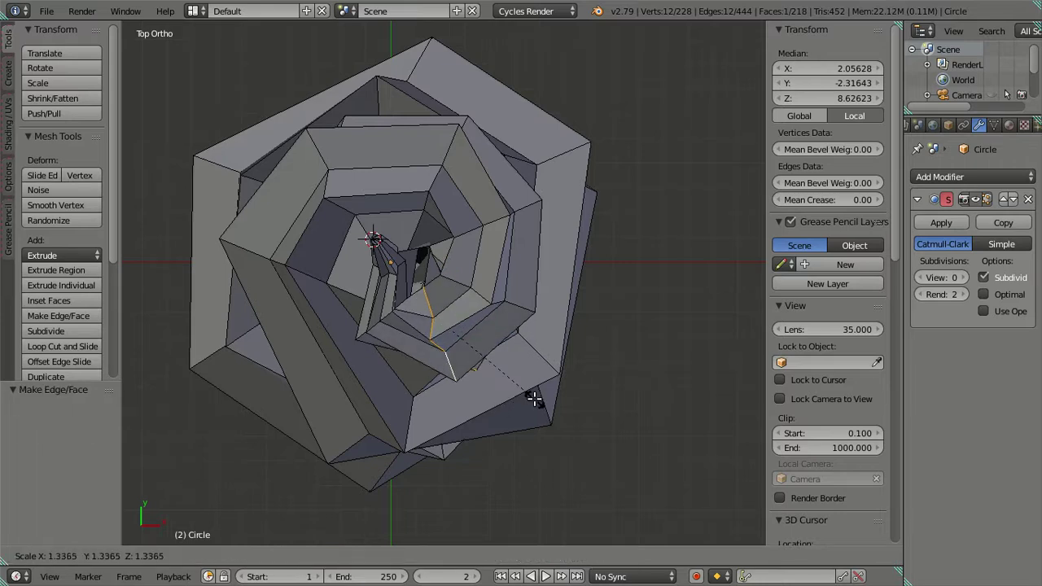
click(533, 398)
key(a)
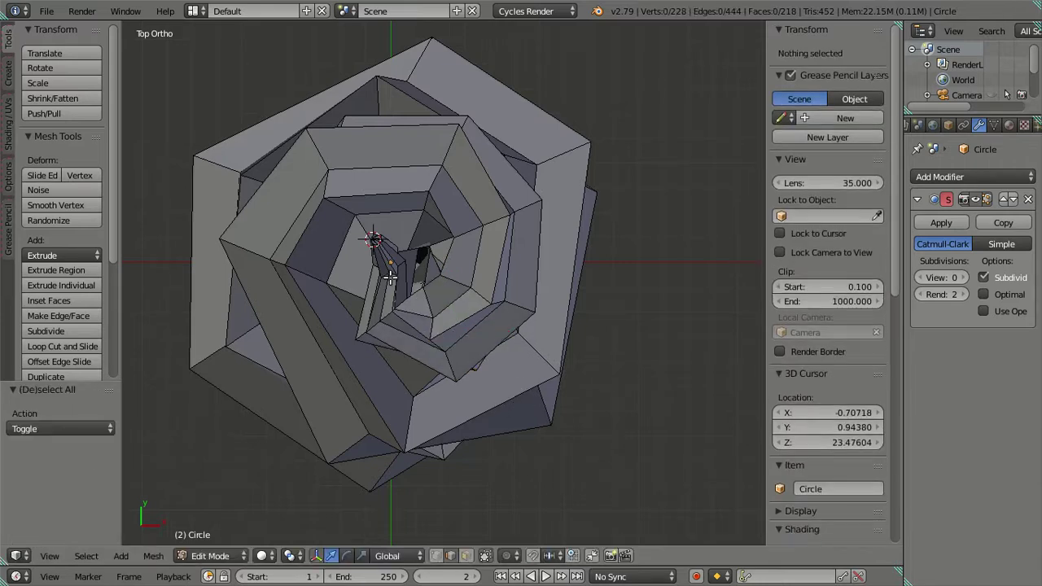
alt+right_click(384, 274)
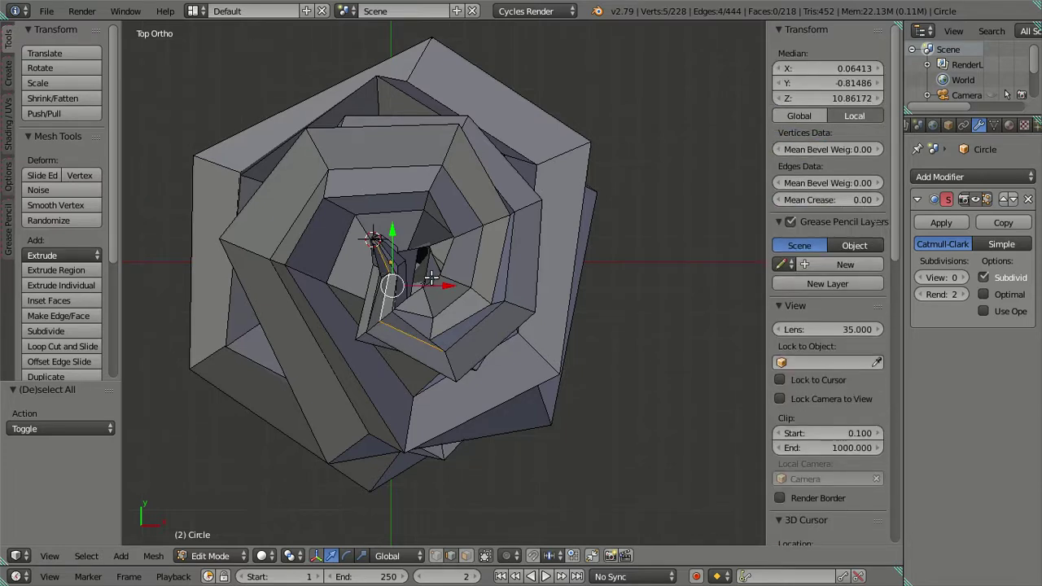
middle_drag(431, 278, 455, 244)
Step: Shift the spike's 12-vertex loop along X and raise it along Z
key(a)
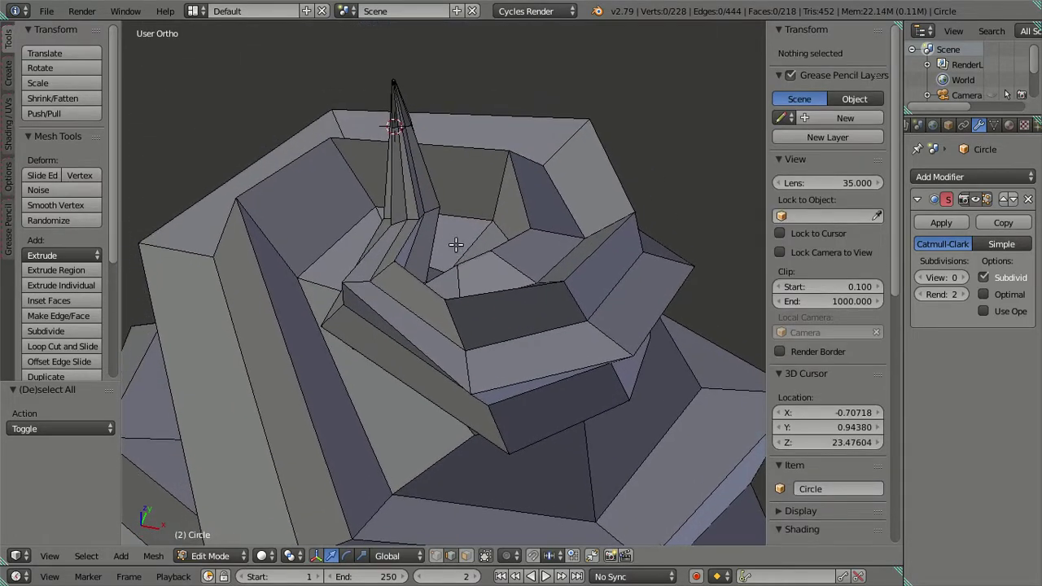
alt+right_click(431, 210)
key(g)
key(x)
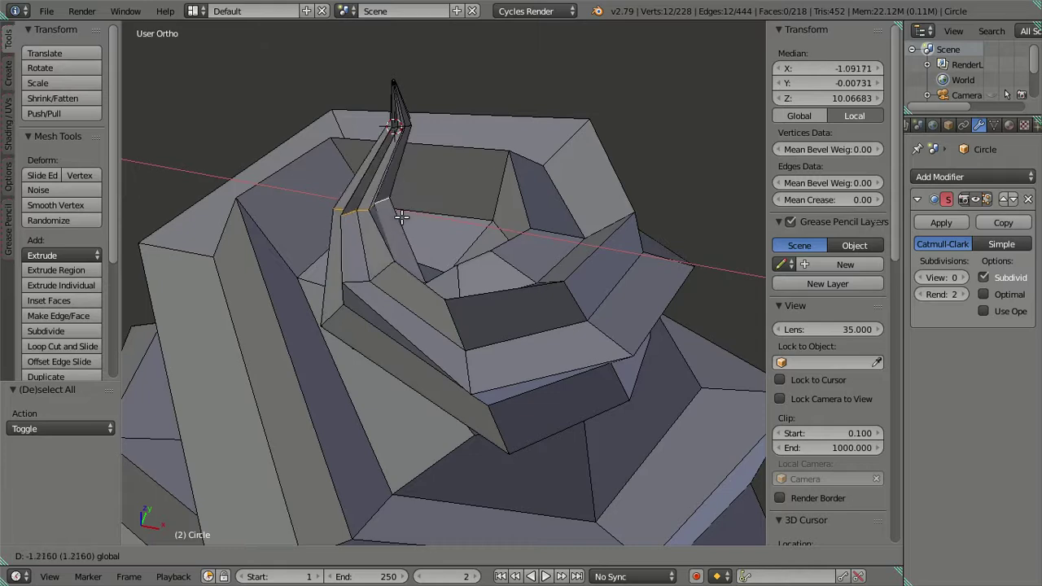
click(403, 218)
mouse_move(432, 243)
middle_down()
mouse_move(553, 186)
mouse_move(453, 165)
middle_up()
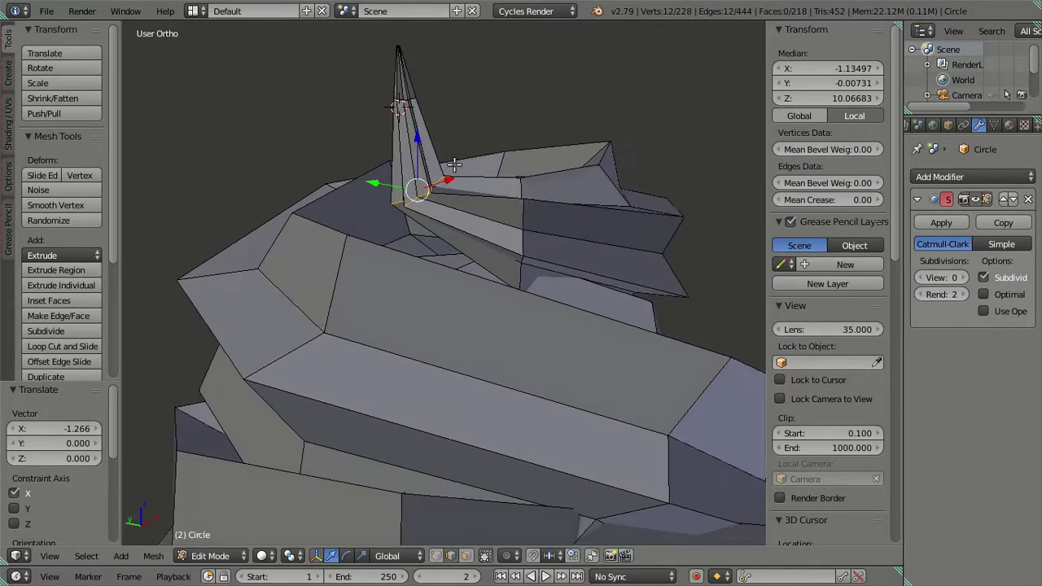
drag(416, 145, 429, 126)
click(434, 120)
key(a)
mouse_move(434, 119)
middle_down()
mouse_move(554, 204)
mouse_move(414, 344)
mouse_move(371, 243)
mouse_move(434, 150)
mouse_move(434, 275)
middle_up()
scroll(434, 150, up, 1)
Step: Shift the spike-tip vertices along X and preview the swirl at subdivision level 2
key(z)
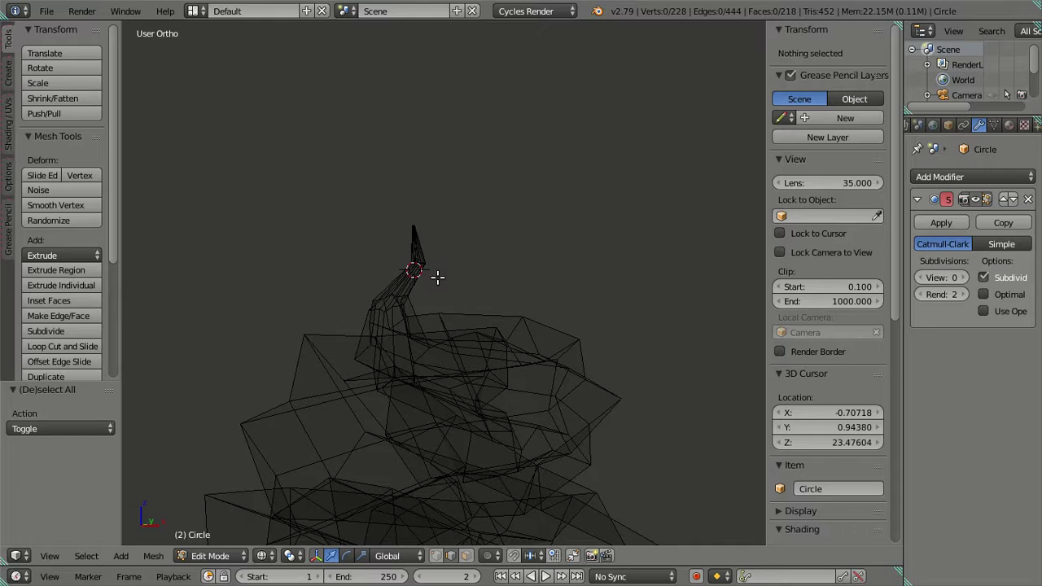
key(b)
drag(383, 199, 437, 245)
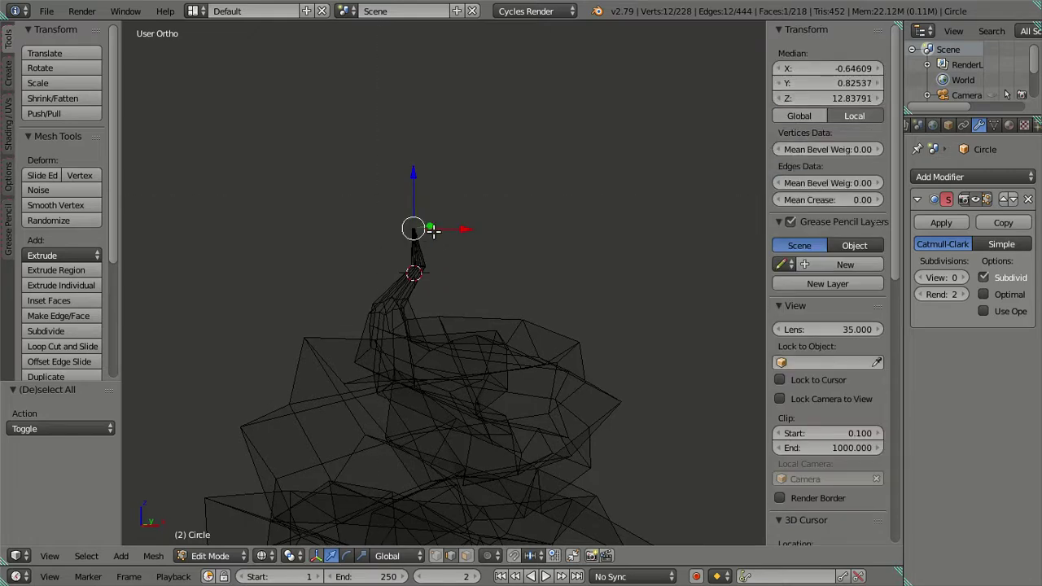
key(g)
key(x)
click(485, 230)
key(a)
key(z)
mouse_move(453, 298)
middle_down()
mouse_move(477, 298)
mouse_move(586, 399)
mouse_move(484, 472)
mouse_move(386, 479)
mouse_move(395, 486)
mouse_move(359, 384)
mouse_move(255, 261)
mouse_move(188, 284)
mouse_move(146, 318)
mouse_move(693, 332)
mouse_move(761, 293)
middle_up()
key(ctrl+2)
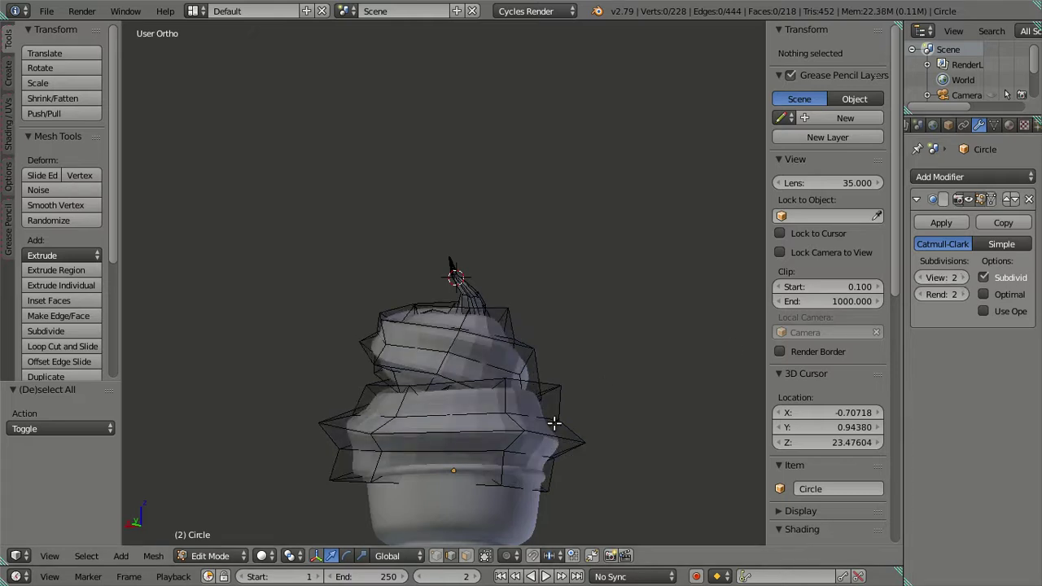
Step: Preview the smoothed swirl, then extrude an upper edge loop straight up
key(Tab)
mouse_move(453, 372)
middle_down()
mouse_move(590, 420)
mouse_move(664, 397)
mouse_move(570, 404)
mouse_move(530, 387)
mouse_move(477, 263)
mouse_move(370, 262)
mouse_move(333, 305)
mouse_move(341, 287)
mouse_move(390, 304)
mouse_move(455, 276)
middle_up()
key(Tab)
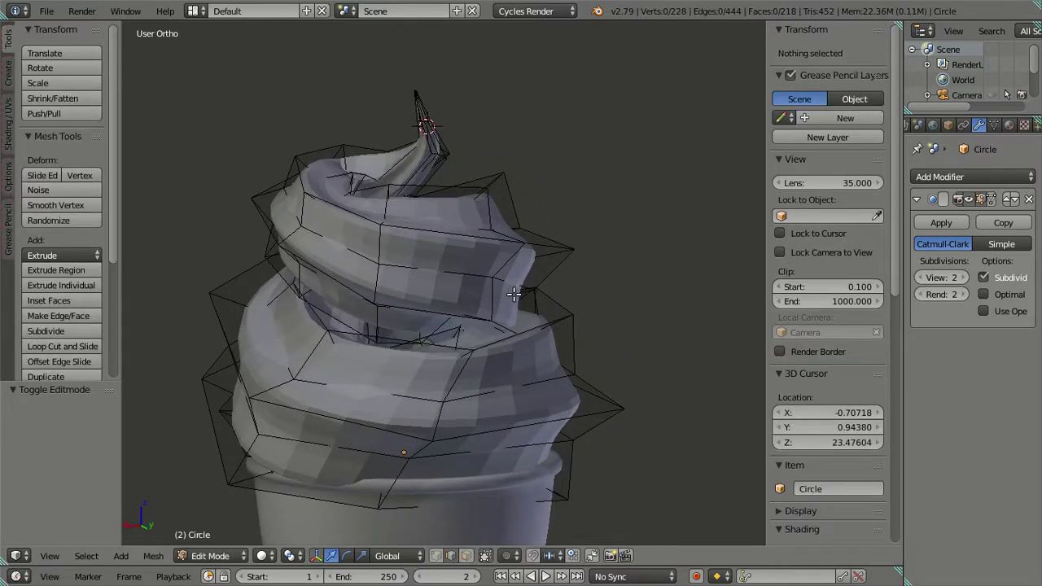
alt+right_click(493, 296)
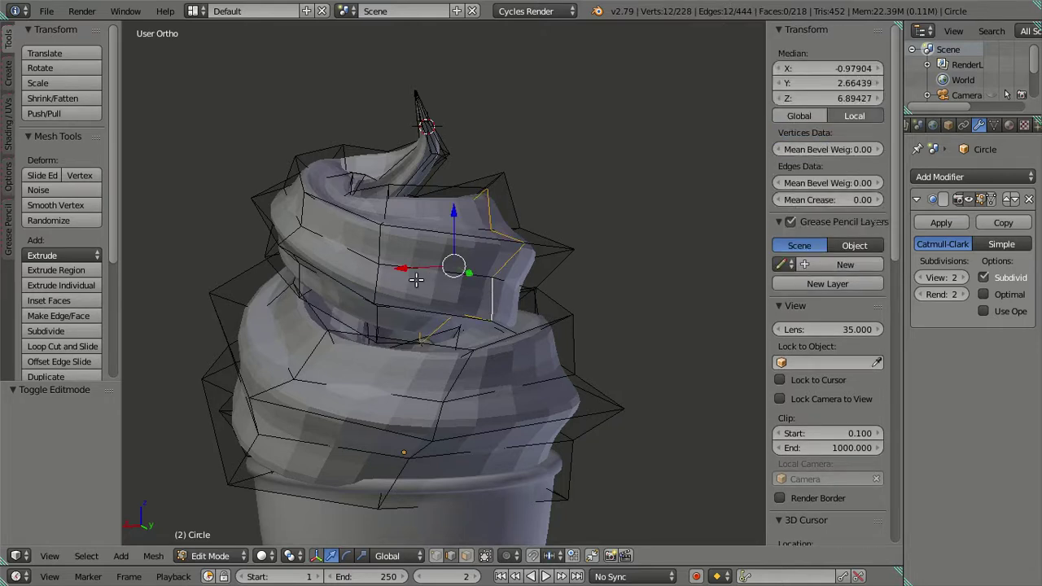
key(e)
key(z)
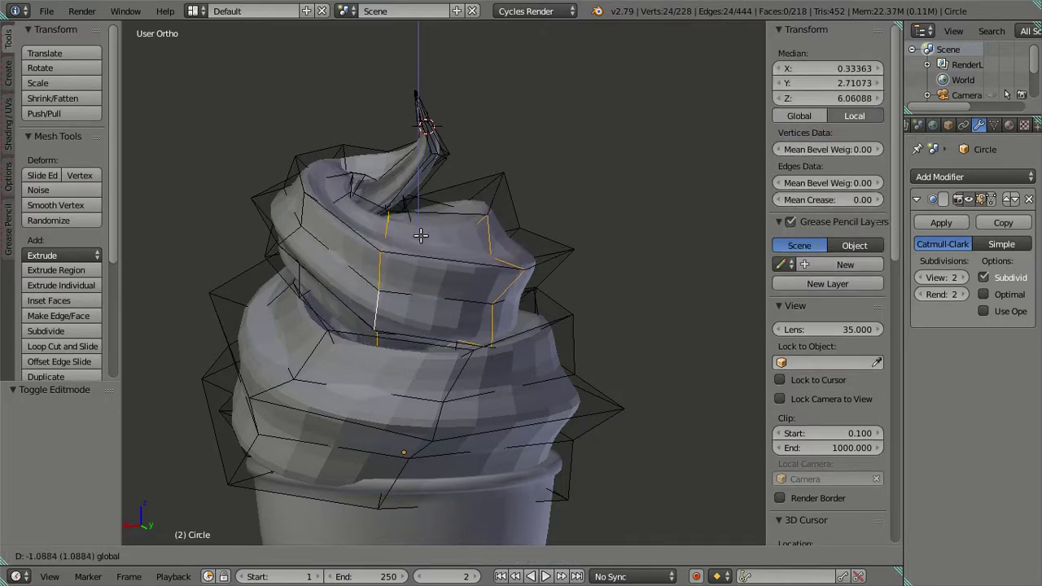
click(421, 236)
Step: Lower two upper edge loops of the swirl vertically along Z
middle_drag(420, 235, 377, 288)
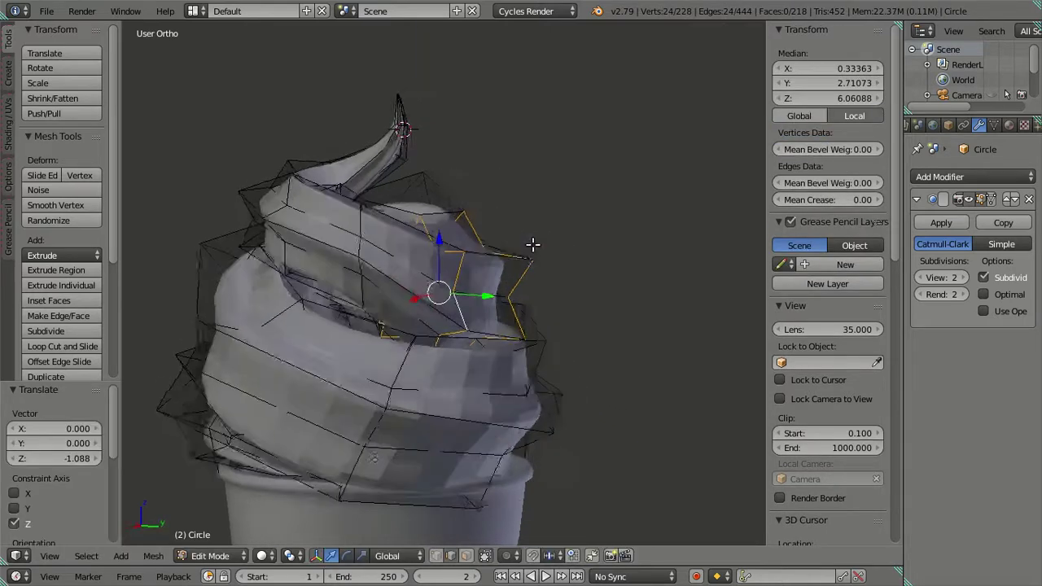
key(a)
alt+right_click(376, 287)
key(g)
key(z)
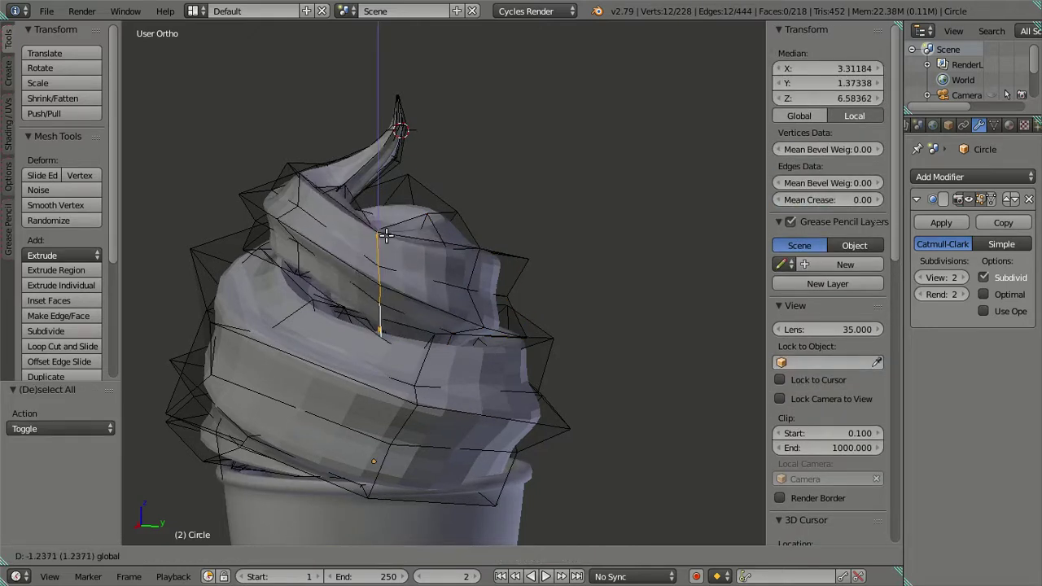
click(338, 259)
key(a)
middle_drag(338, 259, 368, 262)
alt+right_click(351, 257)
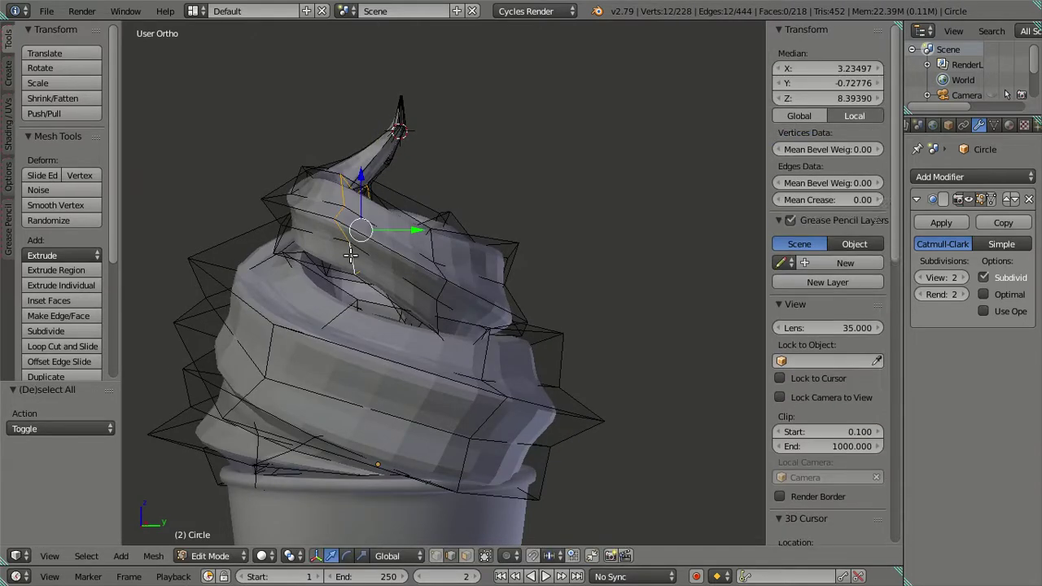
key(g)
key(z)
click(358, 216)
Step: Twist the selected upper swirl ring by about 33.7°
mouse_move(358, 216)
middle_down()
mouse_move(483, 296)
mouse_move(569, 296)
mouse_move(546, 302)
middle_up()
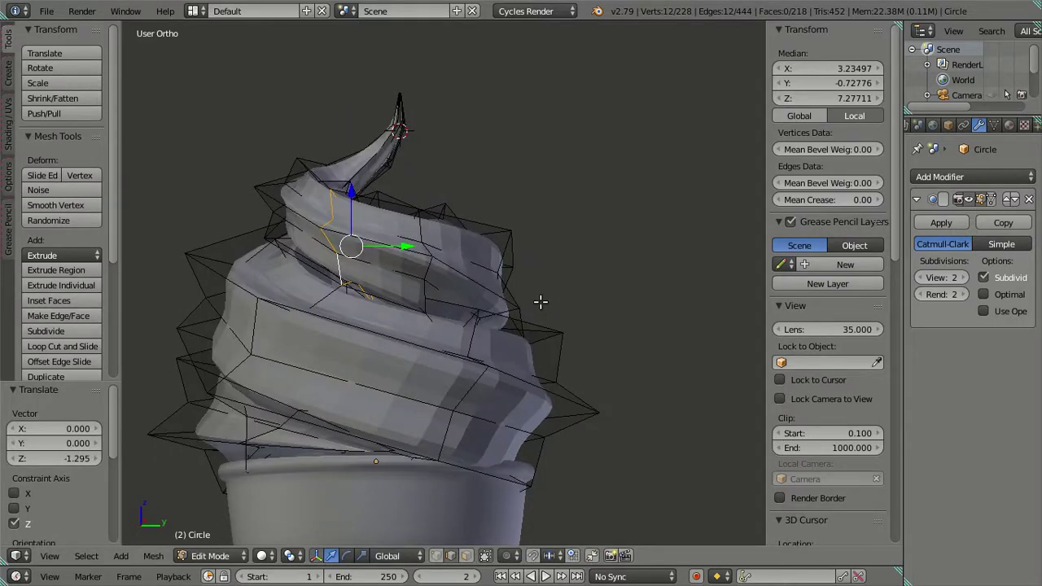
key(r)
click(432, 325)
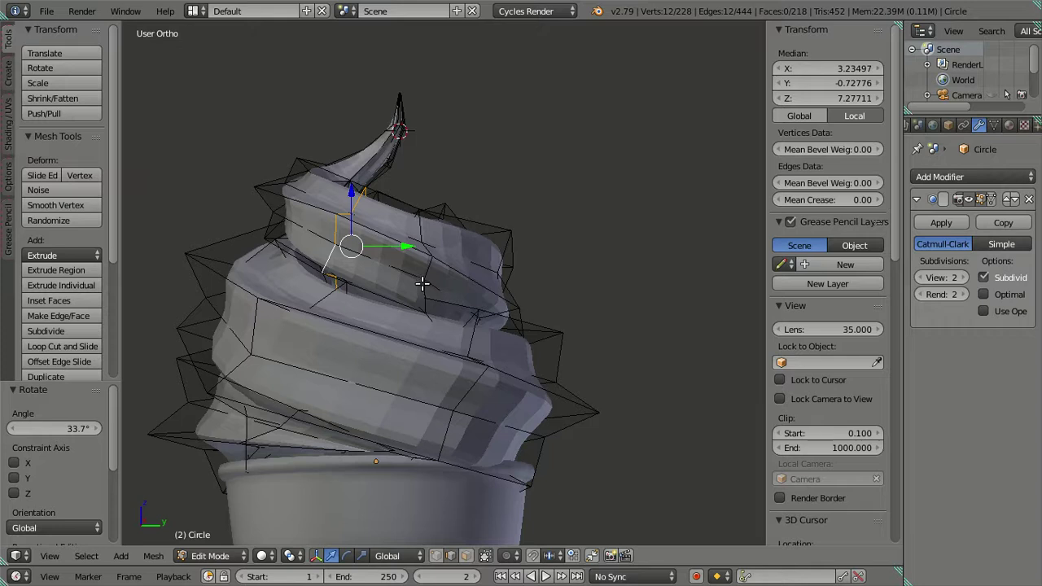
key(a)
alt+right_click(419, 236)
middle_drag(418, 236, 471, 293)
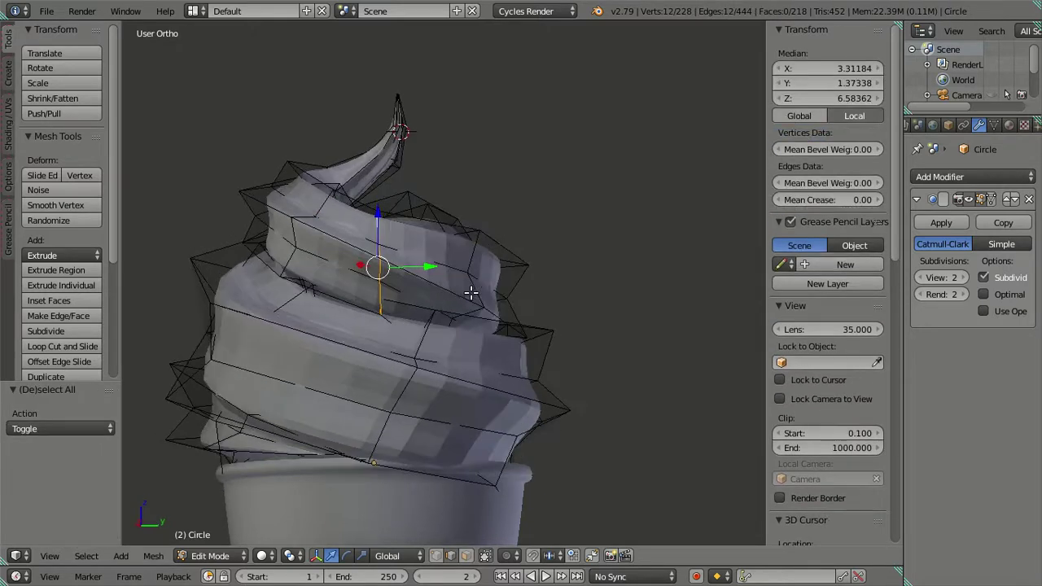
Step: Inspect individual edges on the upper swirl from several sides
key(a)
mouse_move(549, 370)
middle_down()
mouse_move(451, 360)
mouse_move(490, 383)
mouse_move(607, 374)
middle_up()
middle_drag(284, 263, 472, 316)
right_click(476, 258)
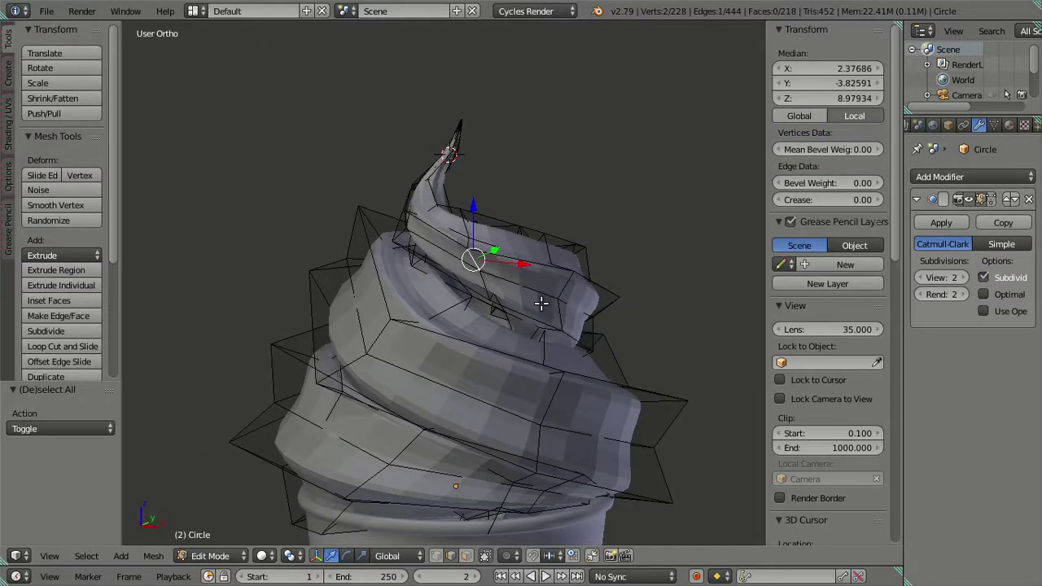
key(a)
right_click(493, 280)
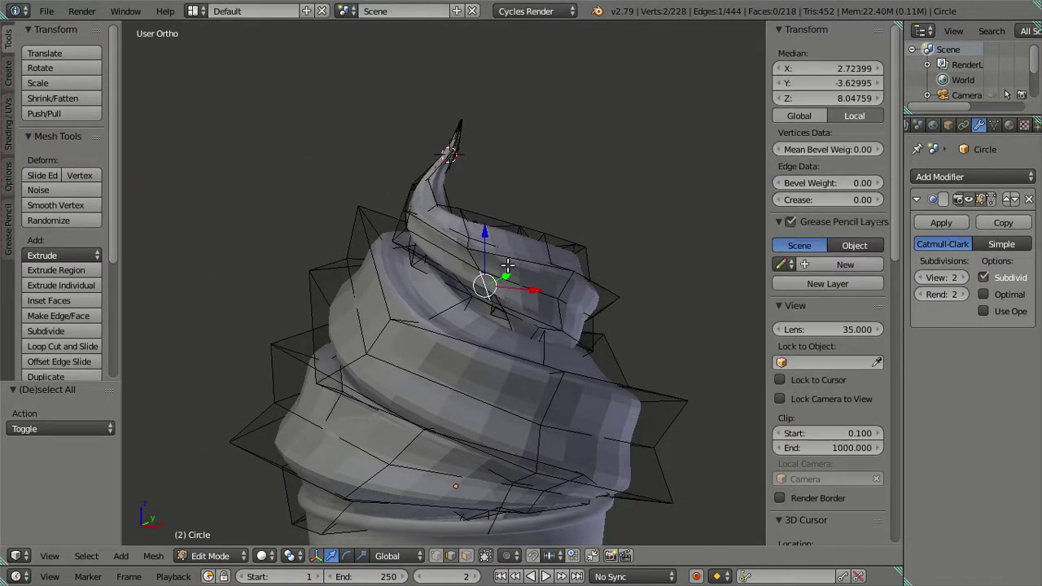
key(a)
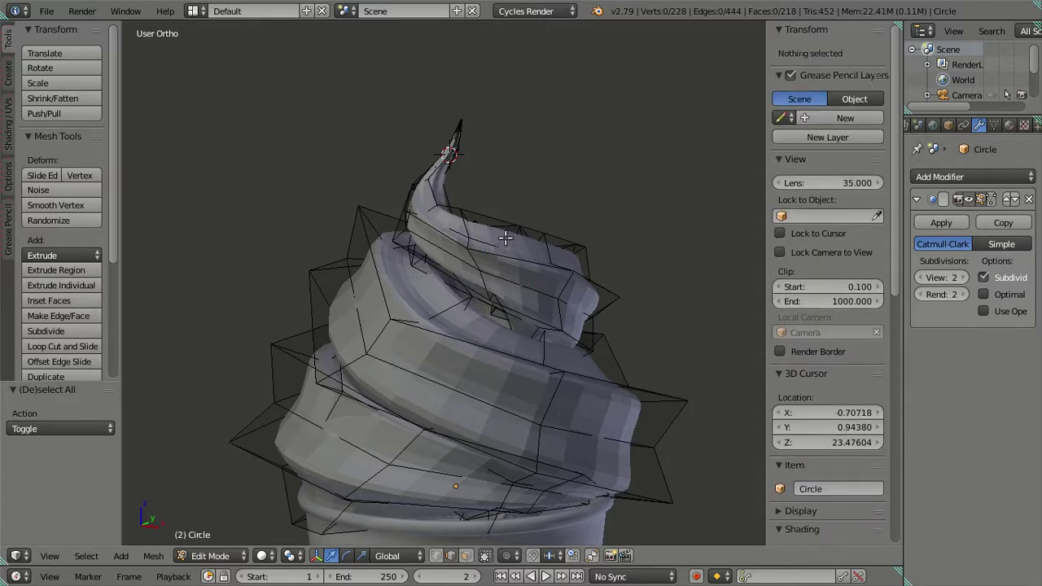
right_click(469, 226)
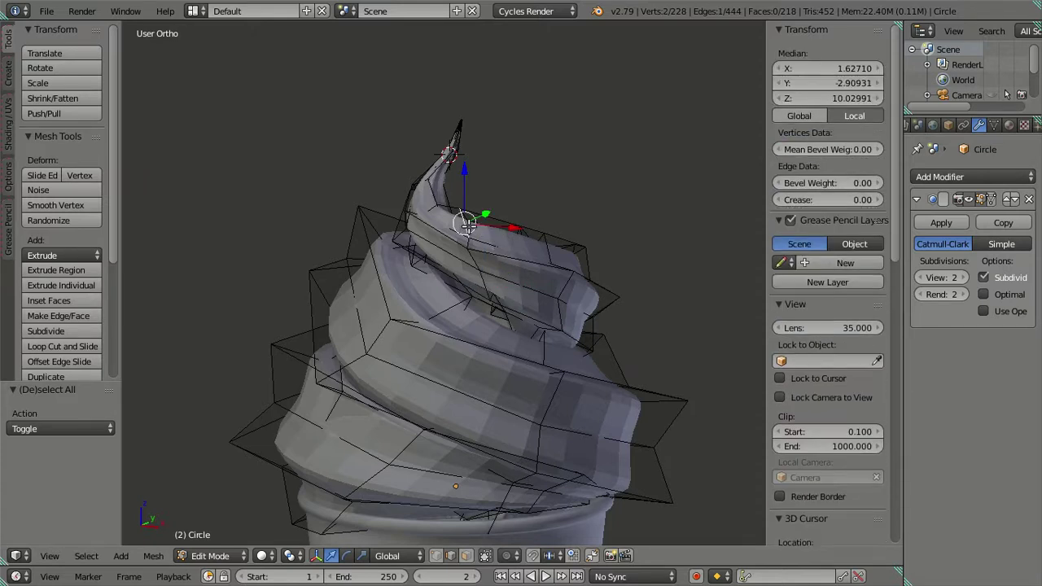
Step: Inspect edges on the top of the swirl from above
middle_drag(504, 281, 500, 262)
key(a)
right_click(500, 262)
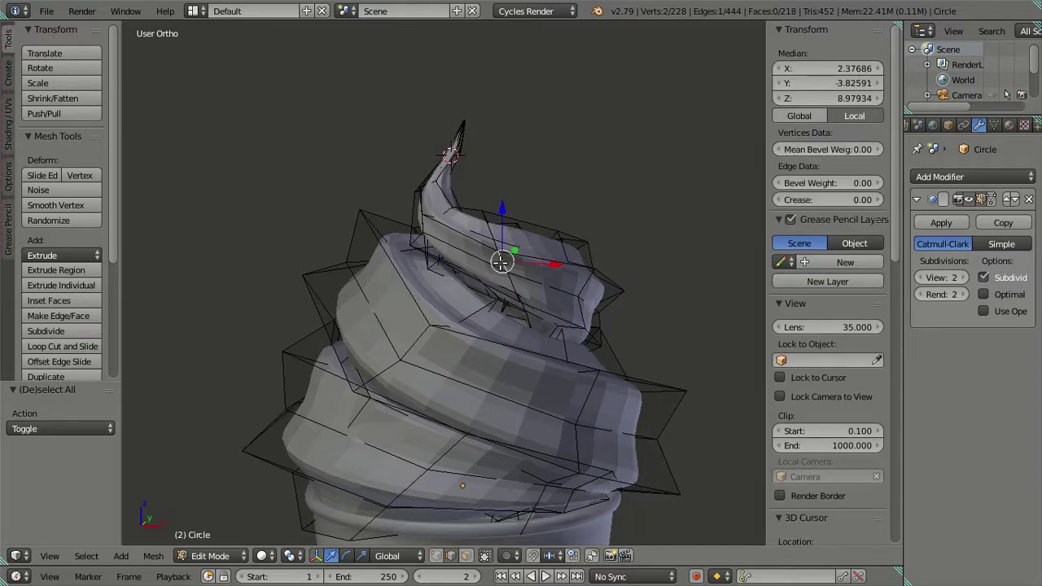
key(a)
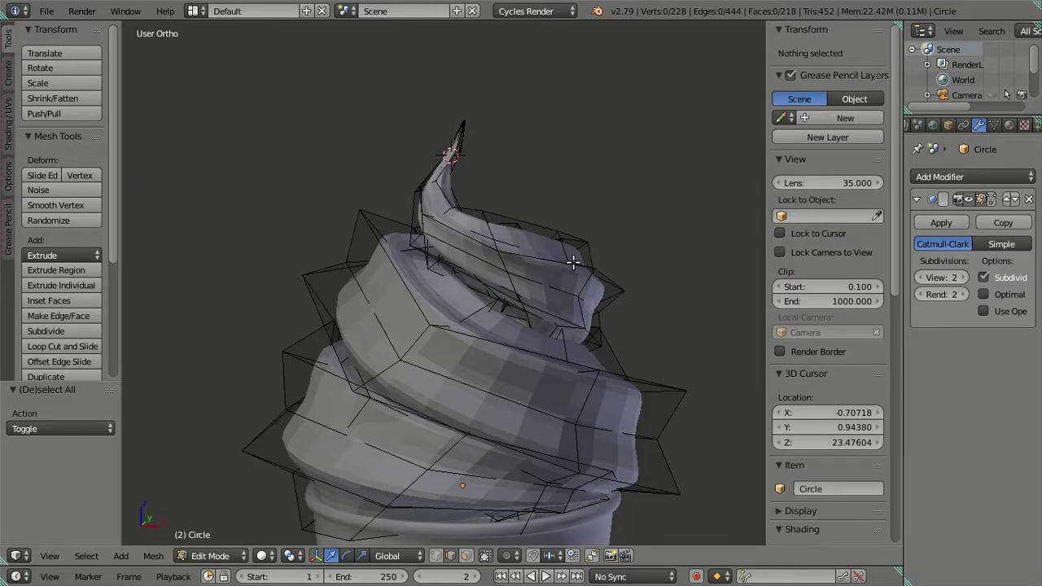
scroll(573, 262, up, 2)
middle_drag(573, 262, 532, 301)
right_click(480, 281)
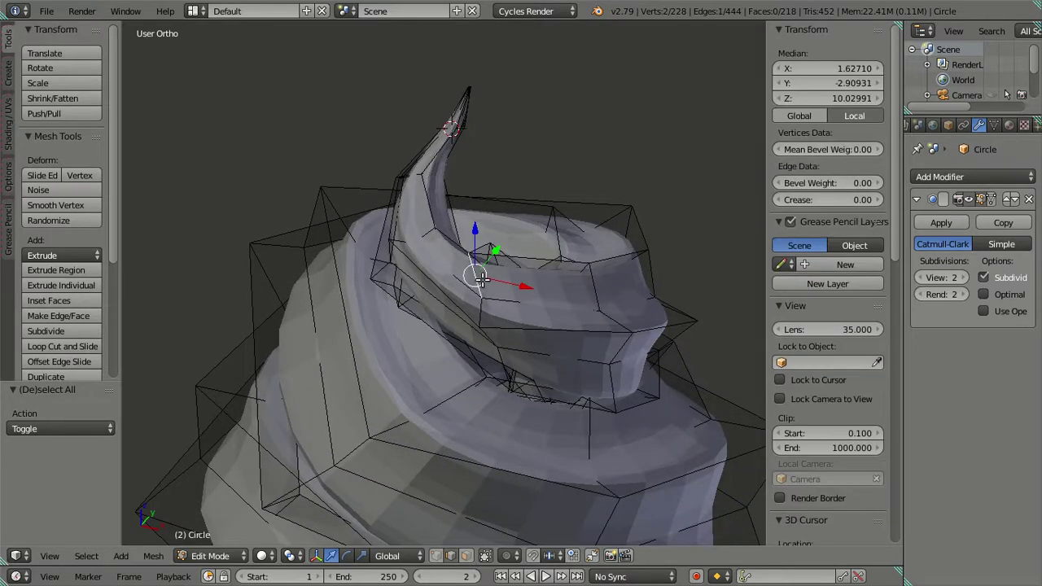
scroll(490, 290, down, 1)
scroll(495, 291, up, 1)
Step: Check the swirl in wireframe, then set viewport subdivision level to 0
key(alt)
text(Z)
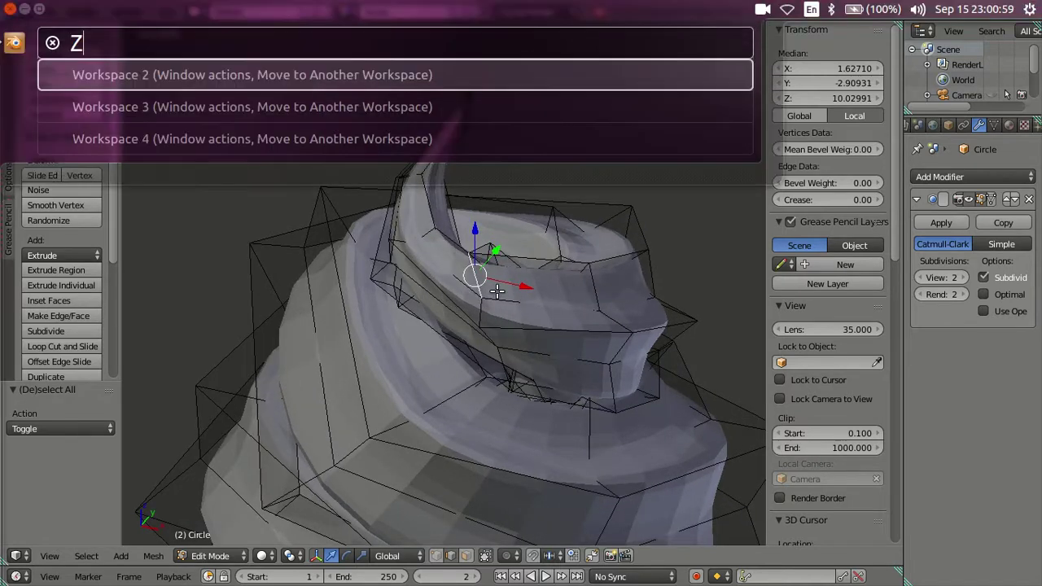
key(Escape)
mouse_move(496, 294)
middle_down()
mouse_move(444, 265)
mouse_move(542, 263)
middle_up()
key(z)
key(z)
key(a)
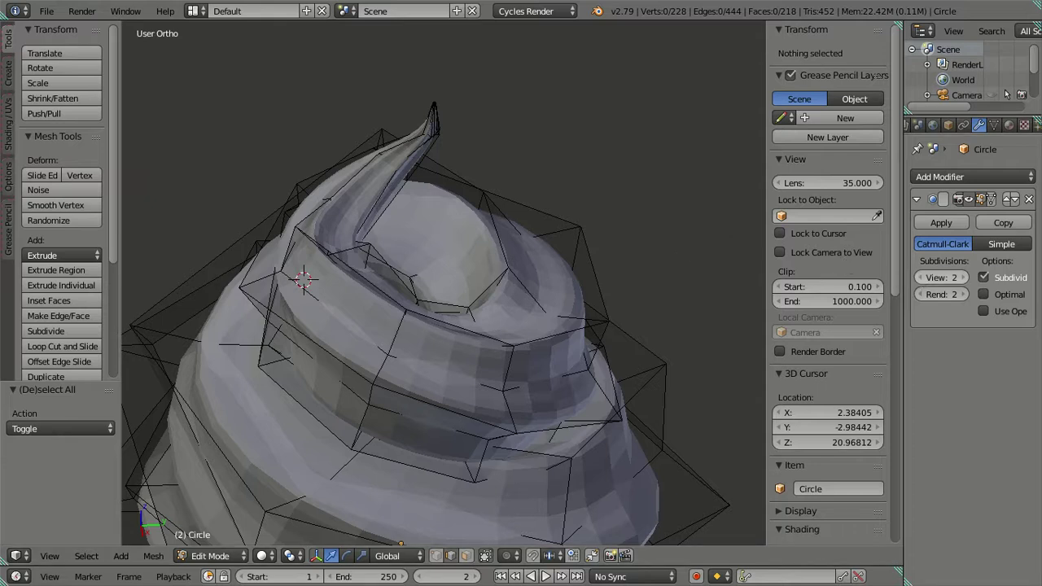
key(ctrl+0)
middle_drag(448, 295, 582, 279)
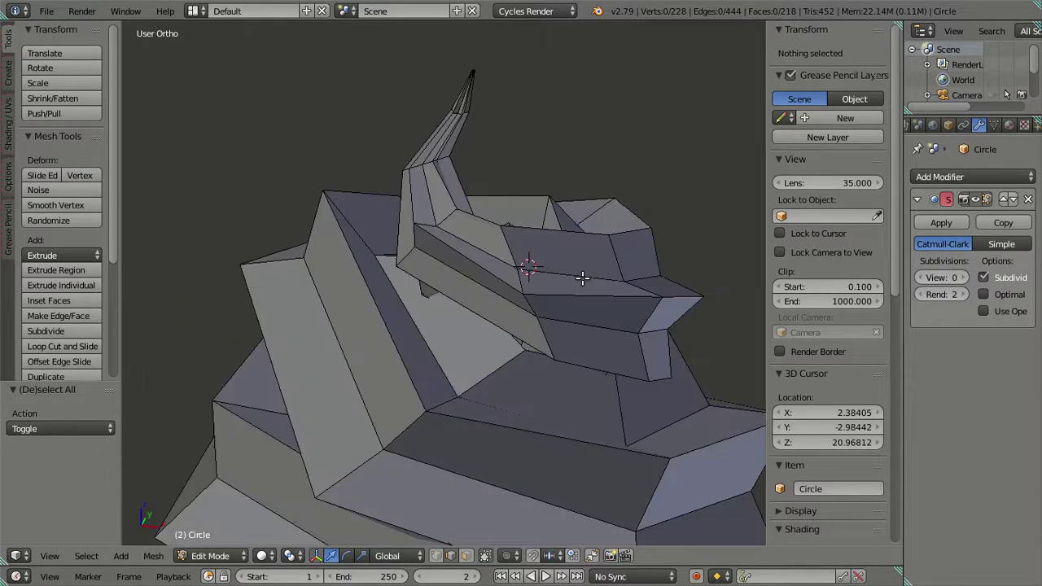
Step: Try picking edges on the swirl's top block, then clear the selection
right_click(509, 247)
shift+right_click(508, 247)
right_click(508, 248)
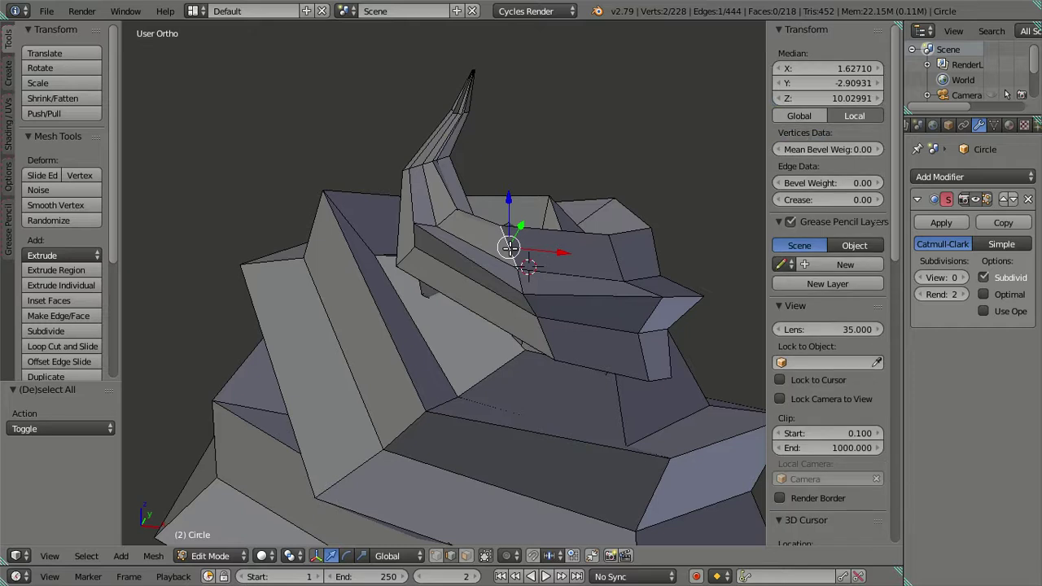
right_click(511, 273)
right_click(511, 273)
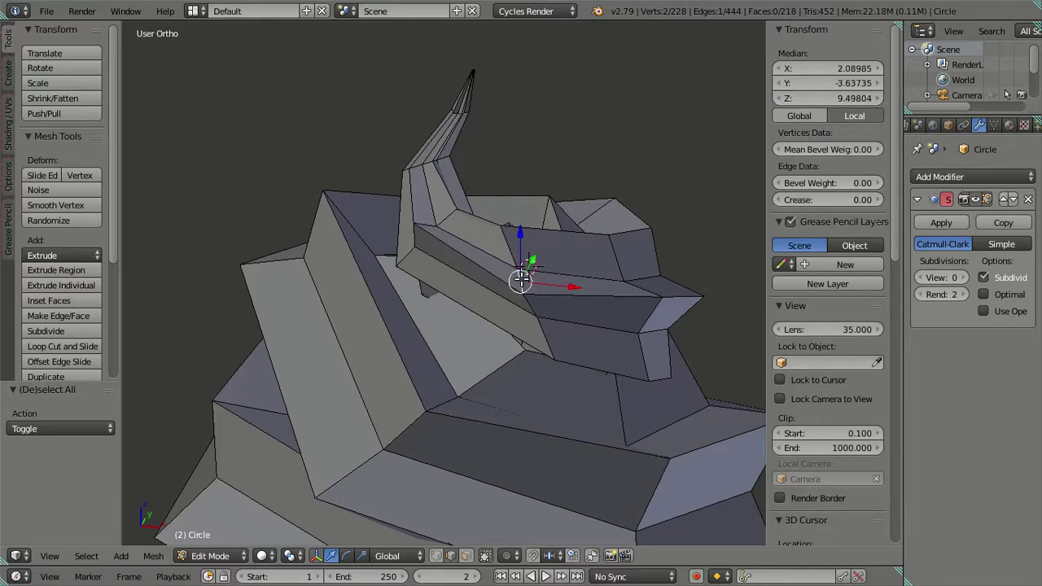
key(a)
scroll(502, 271, down, 3)
middle_drag(502, 272, 524, 281)
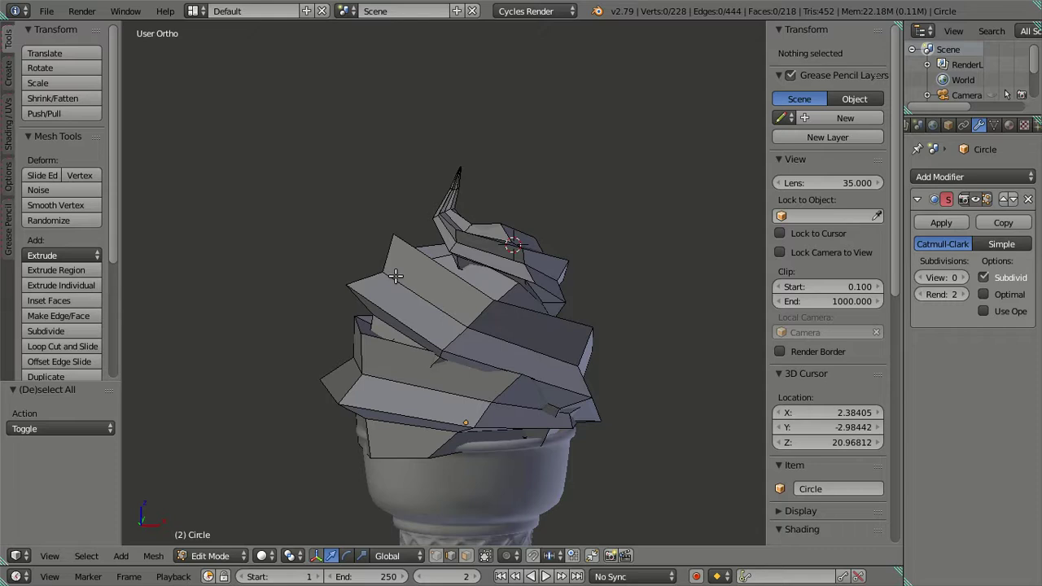
Step: Inspect the swirl's top ring and protruding block from higher angles
alt+right_click(452, 246)
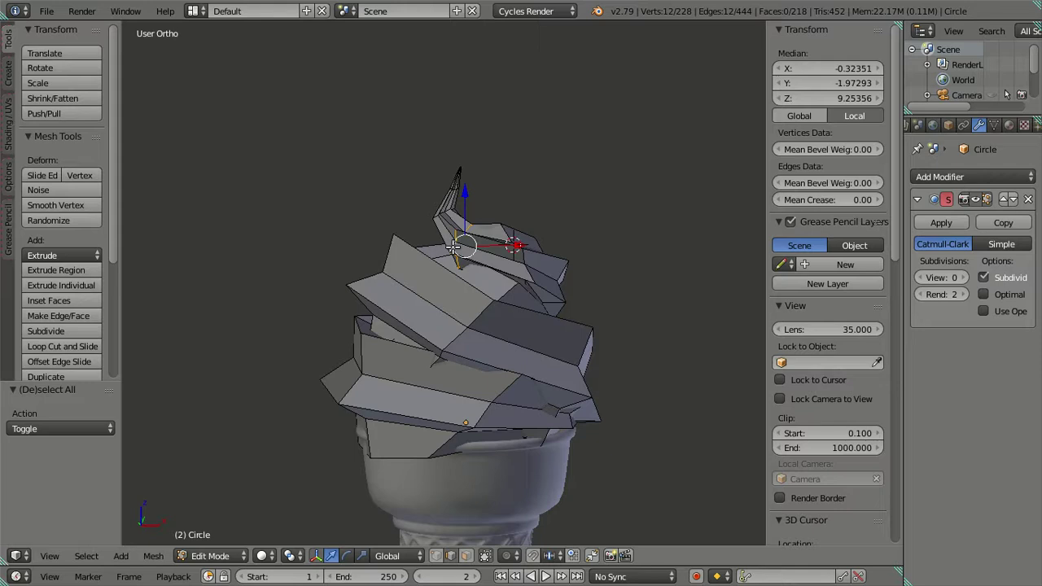
middle_drag(486, 268, 513, 281)
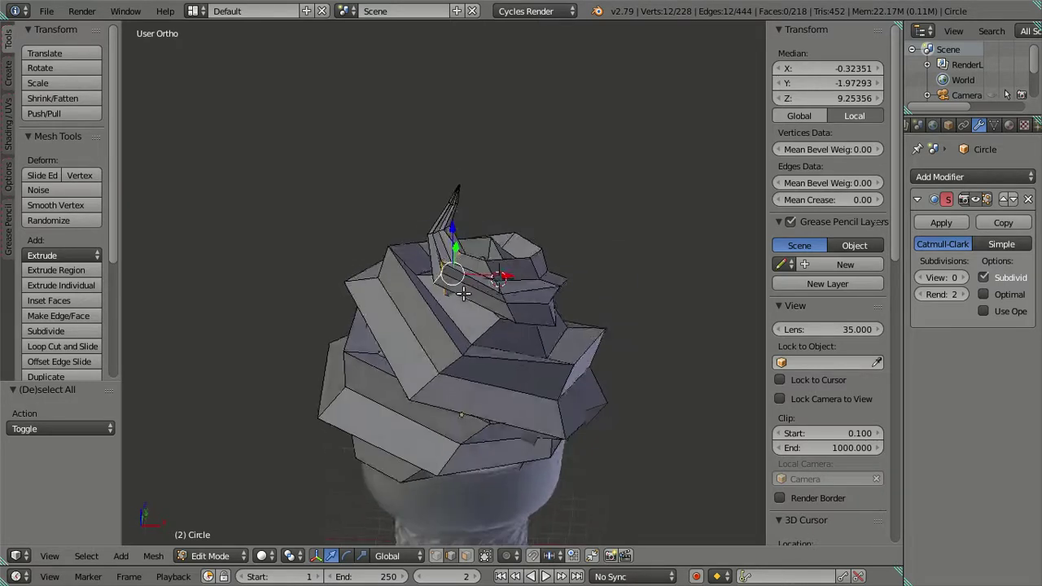
right_click(515, 293)
mouse_move(516, 295)
middle_down()
mouse_move(424, 310)
mouse_move(489, 268)
middle_up()
scroll(514, 237, up, 8)
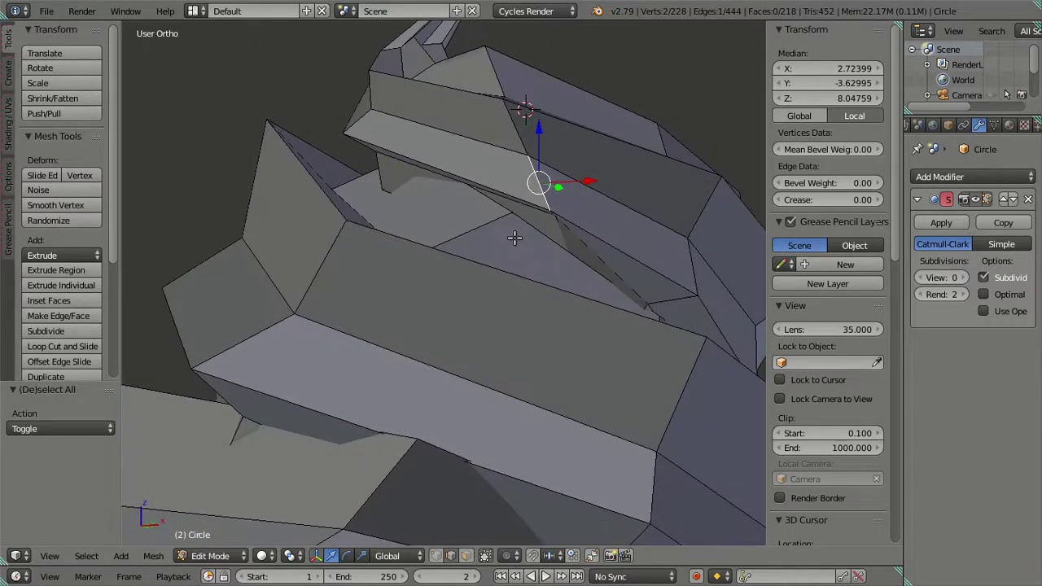
scroll(533, 182, down, 5)
middle_drag(507, 209, 446, 282)
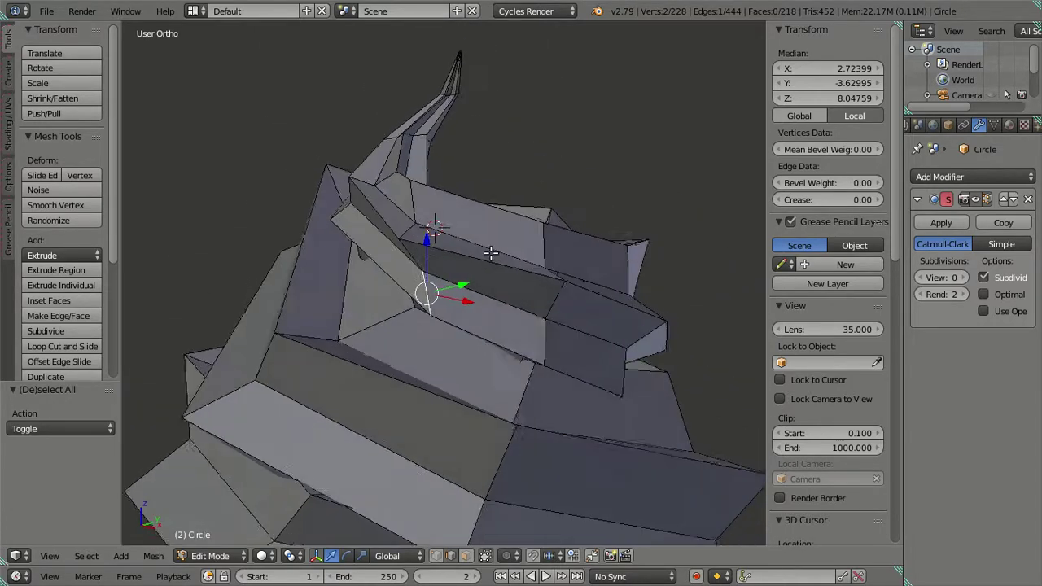
scroll(365, 290, up, 3)
middle_drag(361, 290, 453, 291)
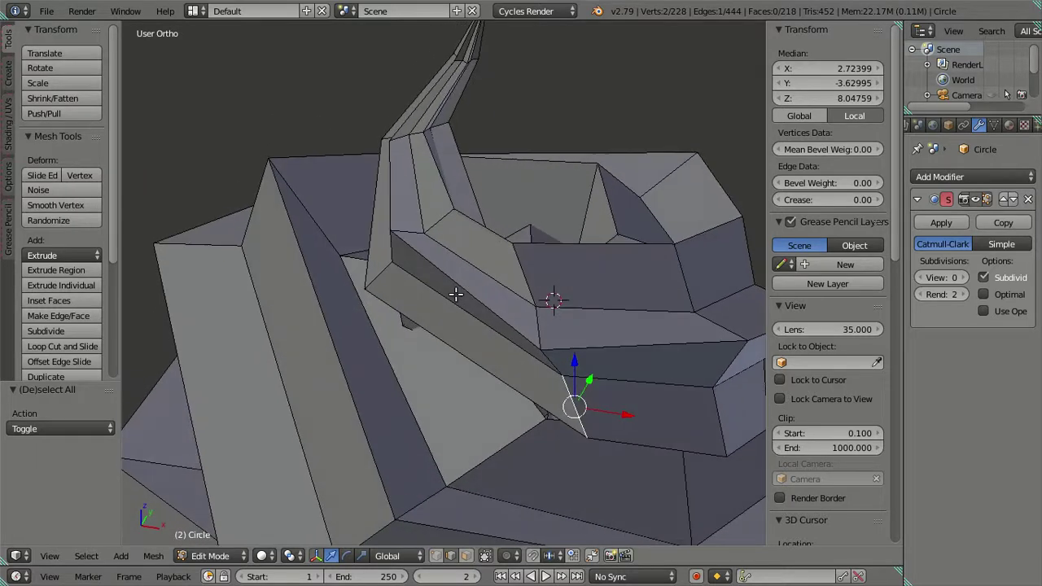
Step: In face select mode, pick a face of the protruding block and rotate it about 30°
click(464, 556)
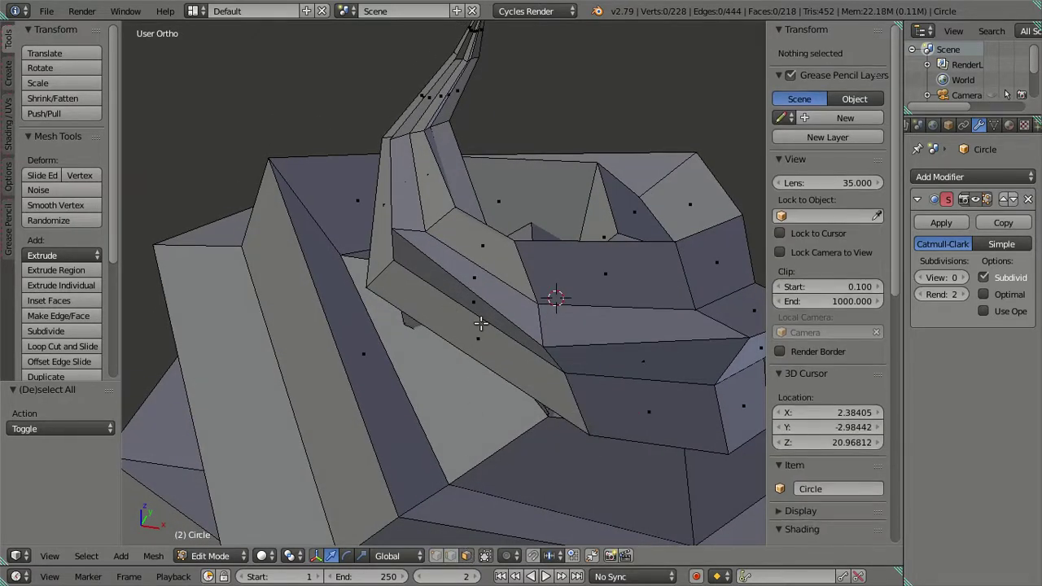
key(l)
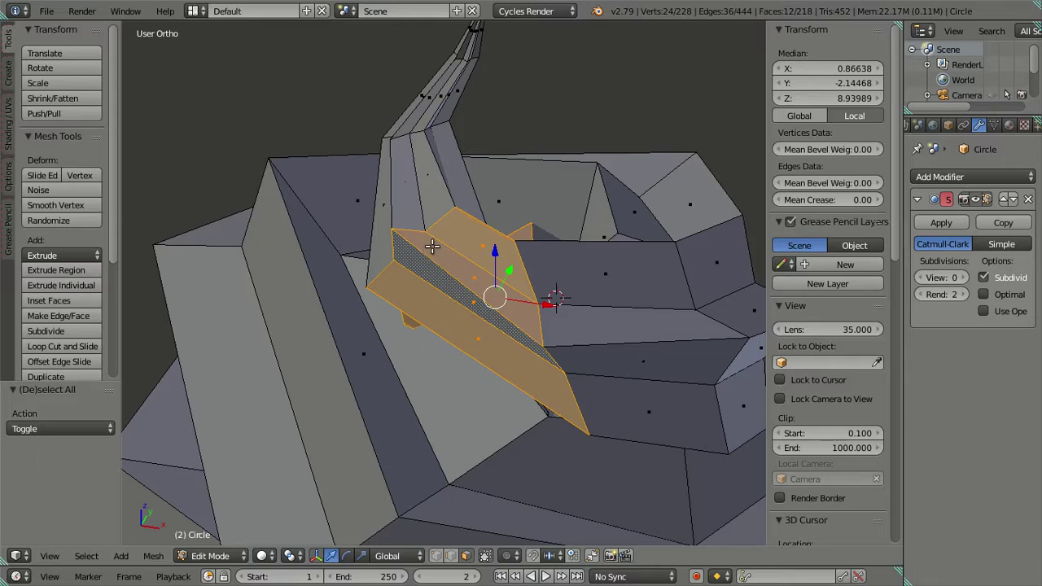
click(463, 288)
click(431, 218)
scroll(539, 252, down, 2)
key(KP_3)
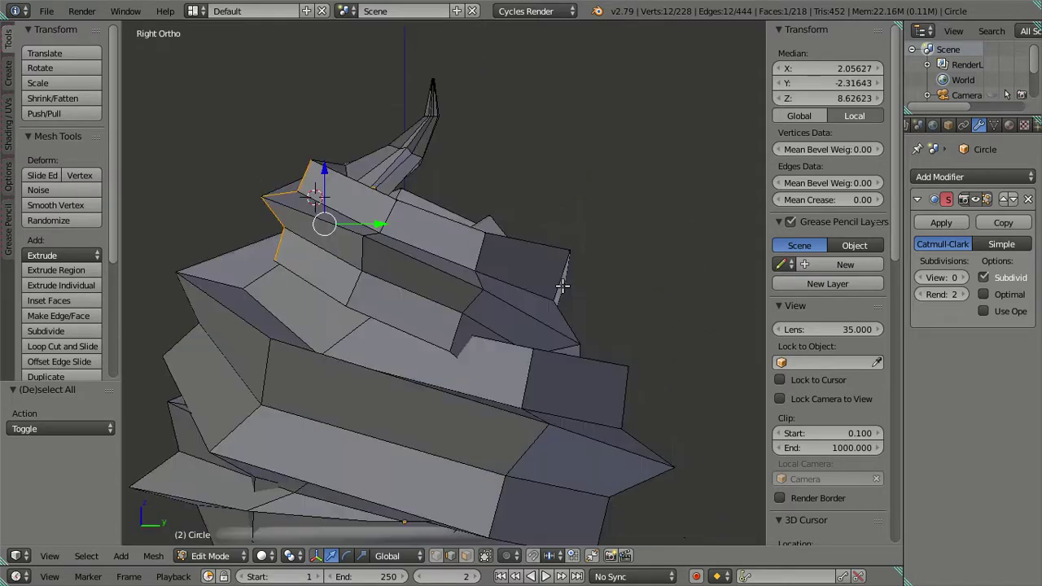
key(KP_1)
key(r)
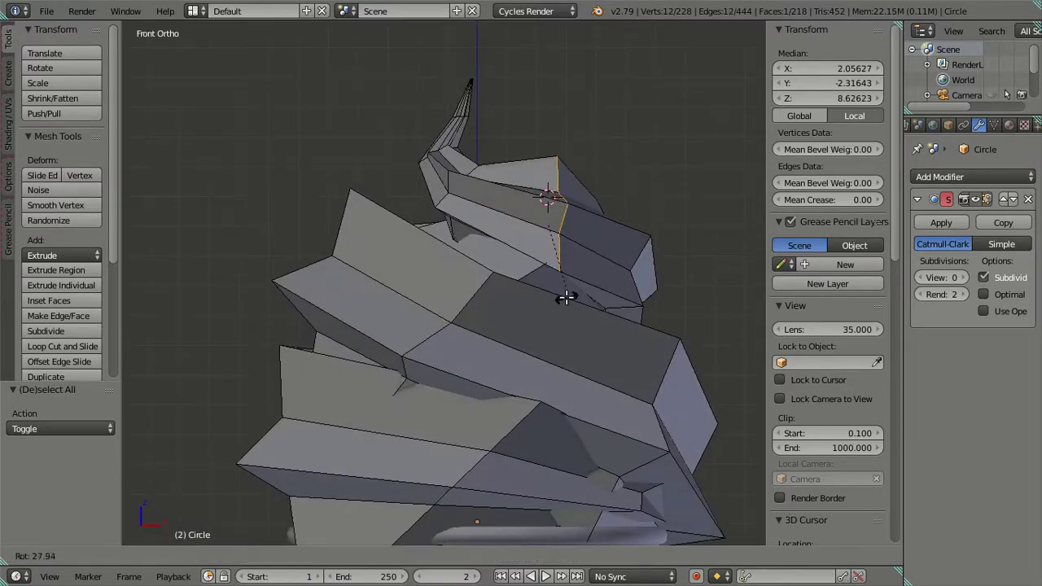
click(566, 298)
Step: Nudge the selected face along X and clear the selection
middle_drag(565, 298, 656, 419)
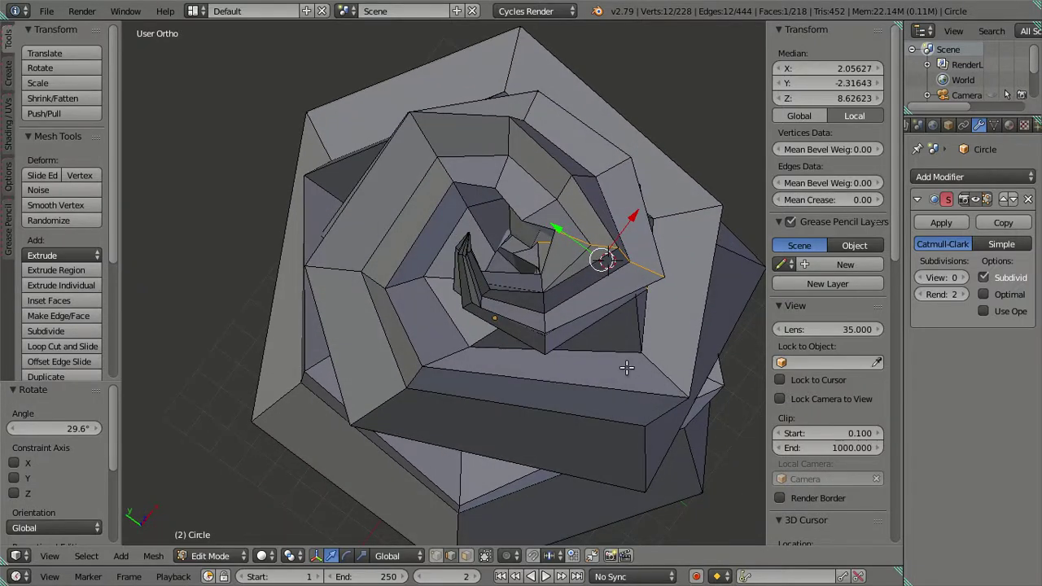
middle_drag(606, 293, 569, 318)
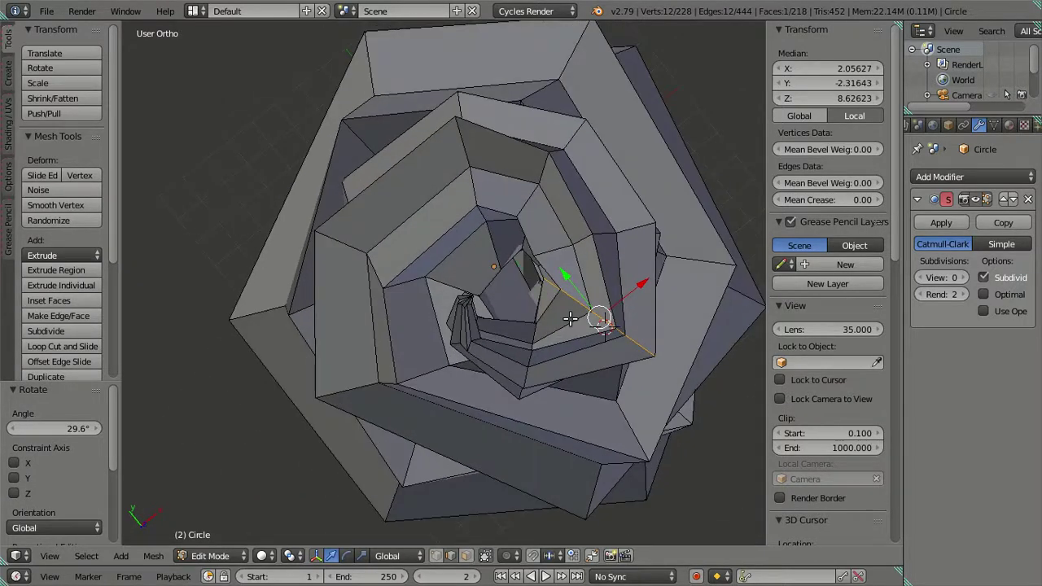
drag(638, 283, 619, 303)
key(a)
mouse_move(549, 332)
middle_down()
mouse_move(513, 291)
mouse_move(522, 279)
mouse_move(371, 295)
mouse_move(286, 344)
mouse_move(282, 309)
middle_up()
scroll(522, 279, down, 4)
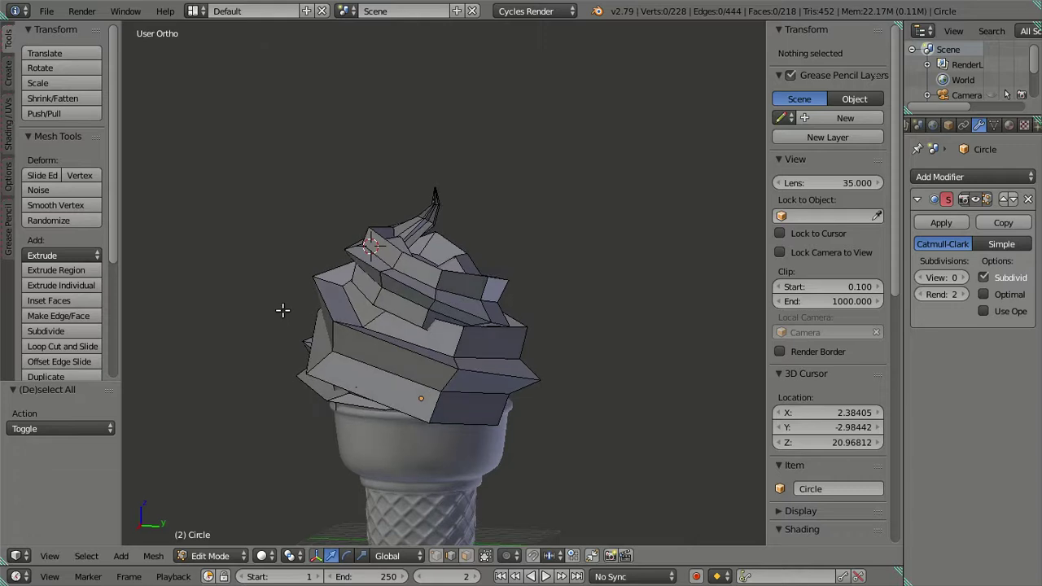
Step: Restore viewport subdivision to level 2 and view the smoothed swirl in Object Mode
click(967, 278)
click(967, 278)
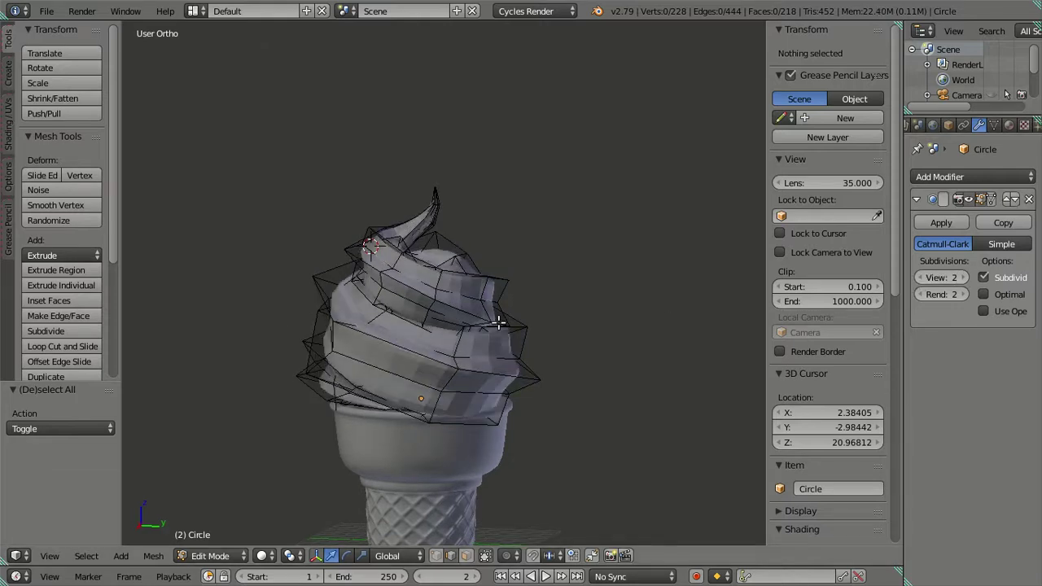
key(a)
key(Tab)
mouse_move(580, 312)
middle_down()
mouse_move(382, 280)
mouse_move(424, 290)
mouse_move(446, 384)
mouse_move(476, 404)
middle_up()
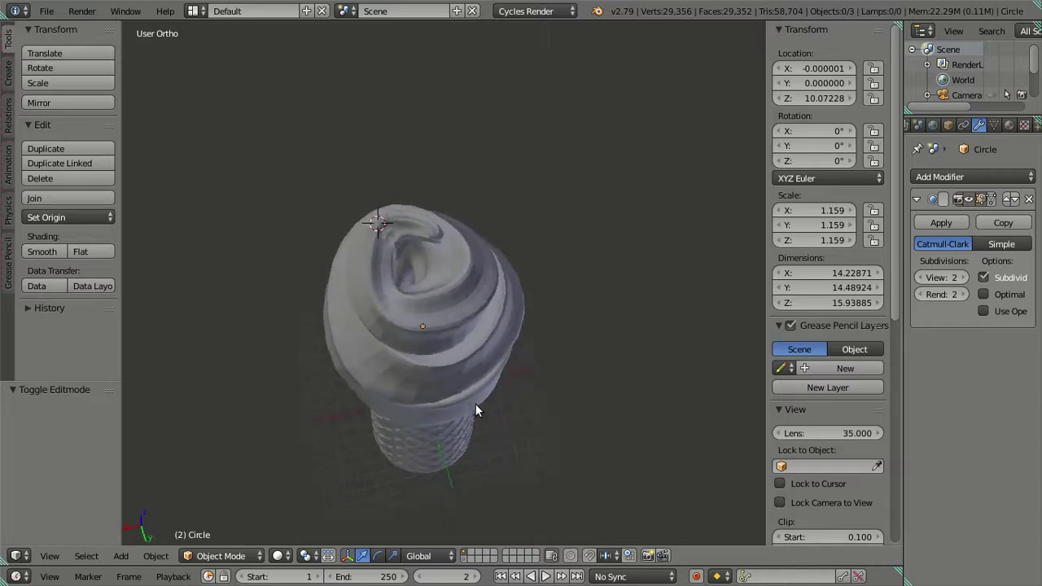
scroll(412, 310, up, 3)
shift+middle_drag(374, 242, 538, 376)
Step: Select the swirl object and enter Edit Mode with all vertices deselected
key(Tab)
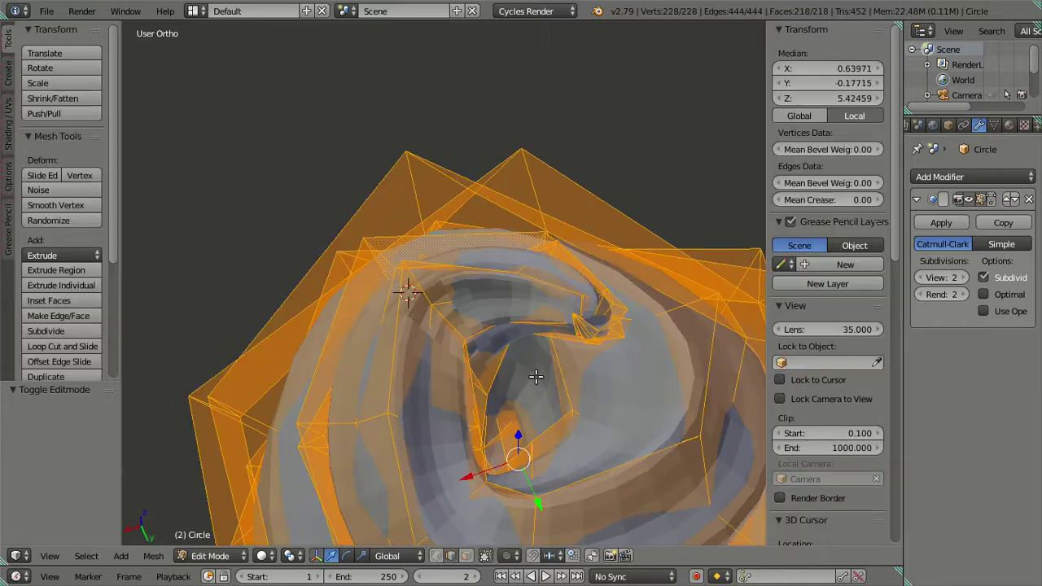
scroll(538, 376, up, 2)
key(Tab)
key(Tab)
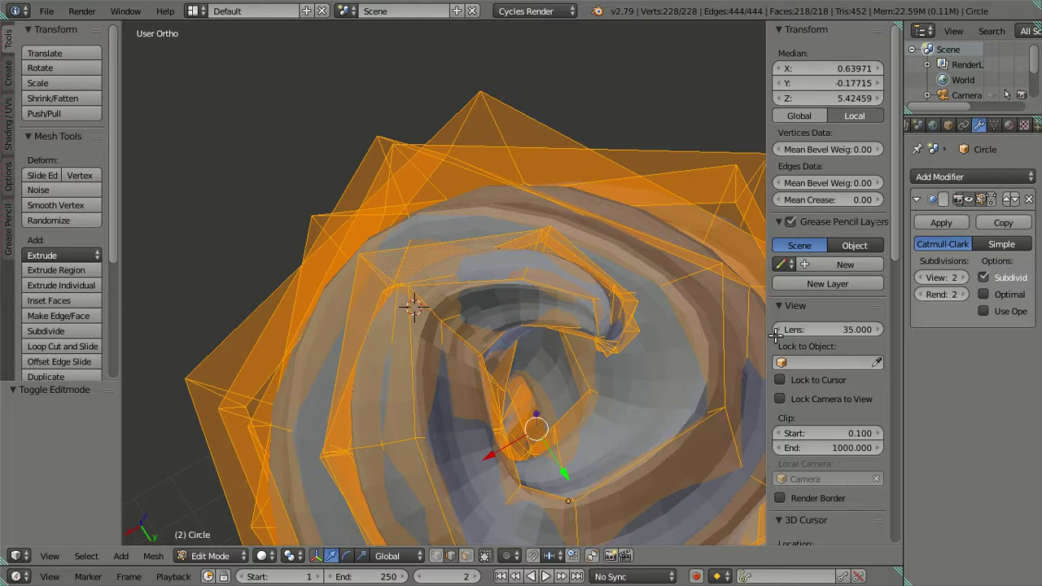
key(Tab)
scroll(475, 335, down, 3)
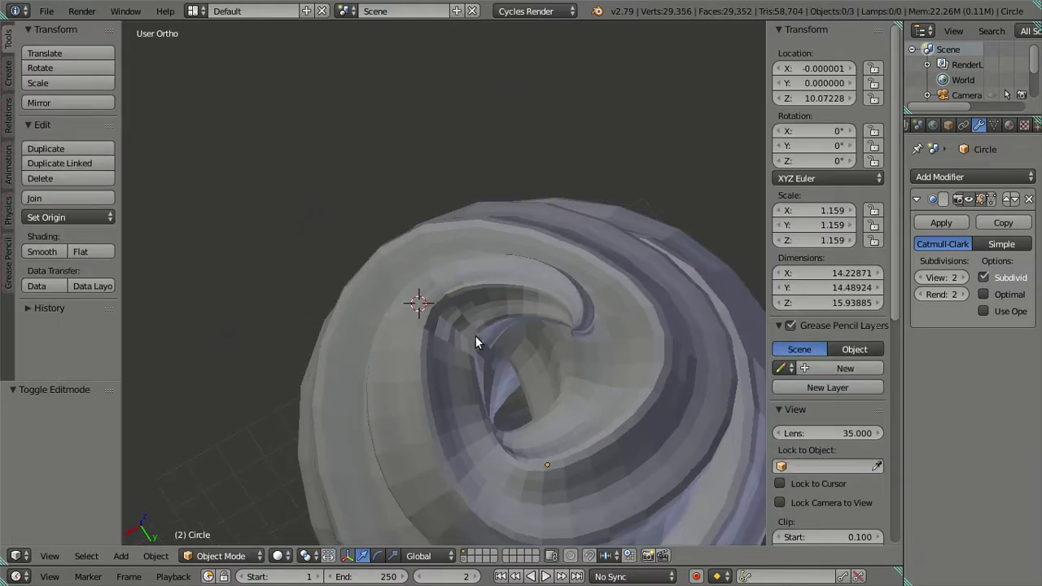
middle_drag(462, 332, 423, 342)
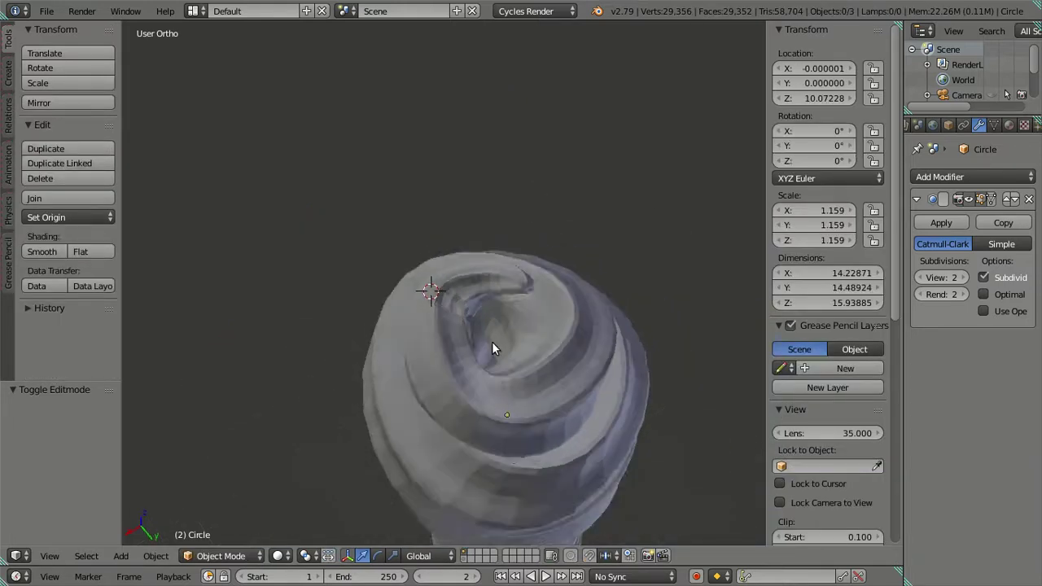
right_click(423, 342)
key(Tab)
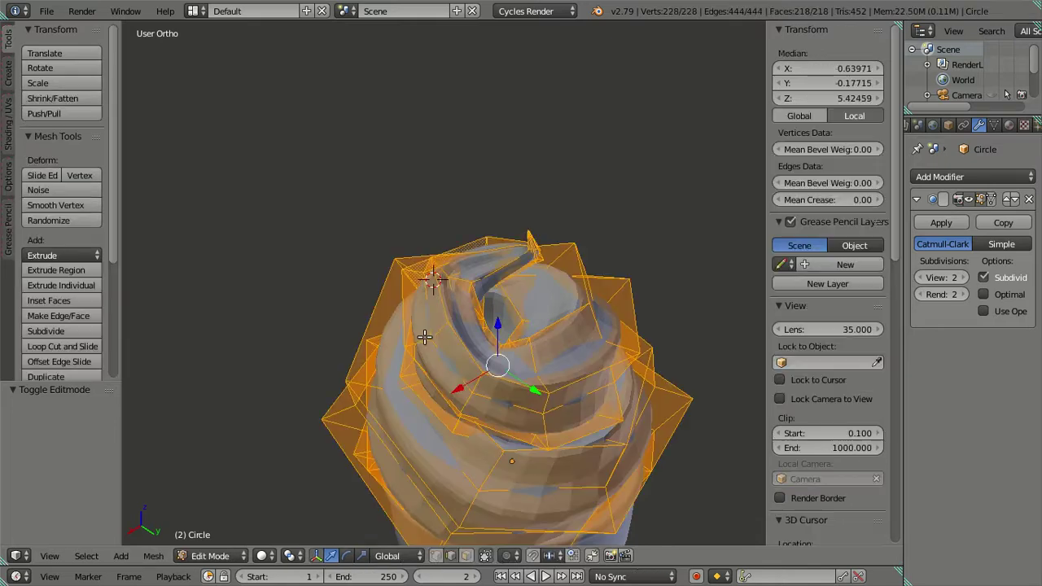
key(a)
Step: Select the star-shaped vertex loop near the swirl's tip
scroll(404, 329, up, 3)
mouse_move(399, 404)
middle_down()
mouse_move(405, 330)
mouse_move(521, 276)
middle_up()
right_click(423, 314)
key(a)
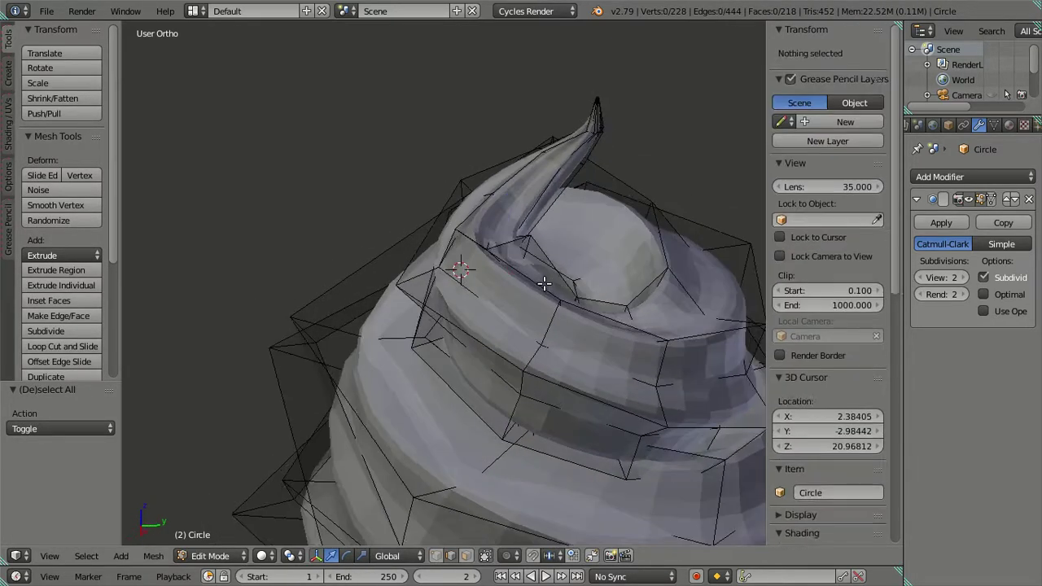
right_click(537, 252)
key(a)
key(a)
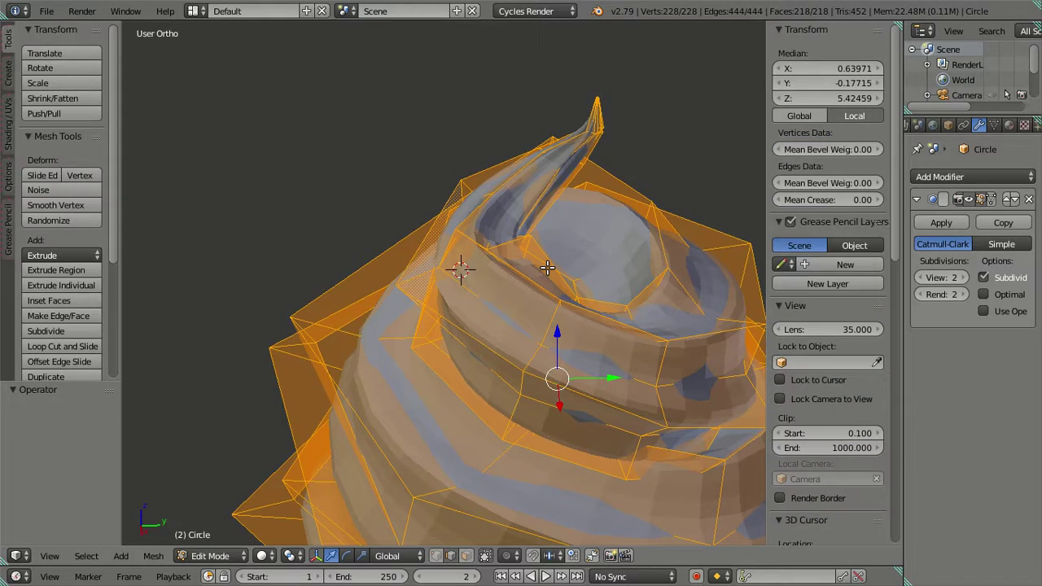
key(a)
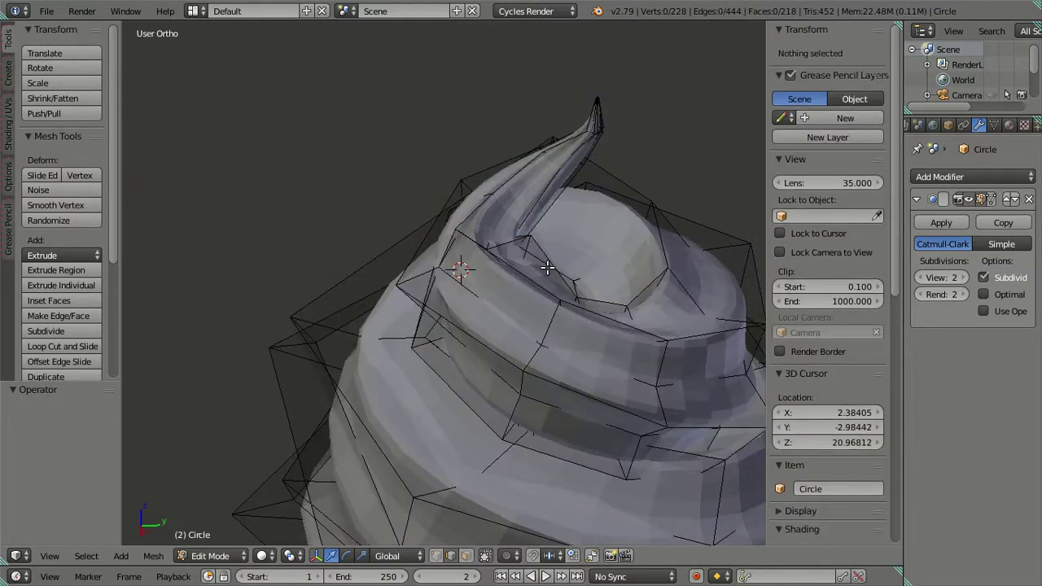
alt+right_click(546, 267)
middle_drag(536, 272, 700, 259)
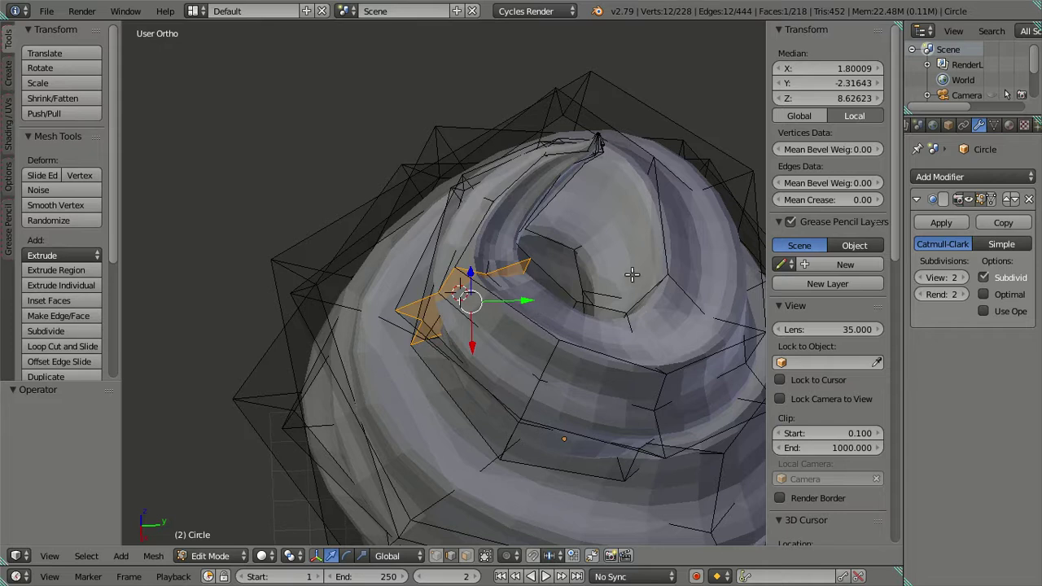
Step: In Top view, add a second loop and box-select the horn-tip faces
key(KP_7)
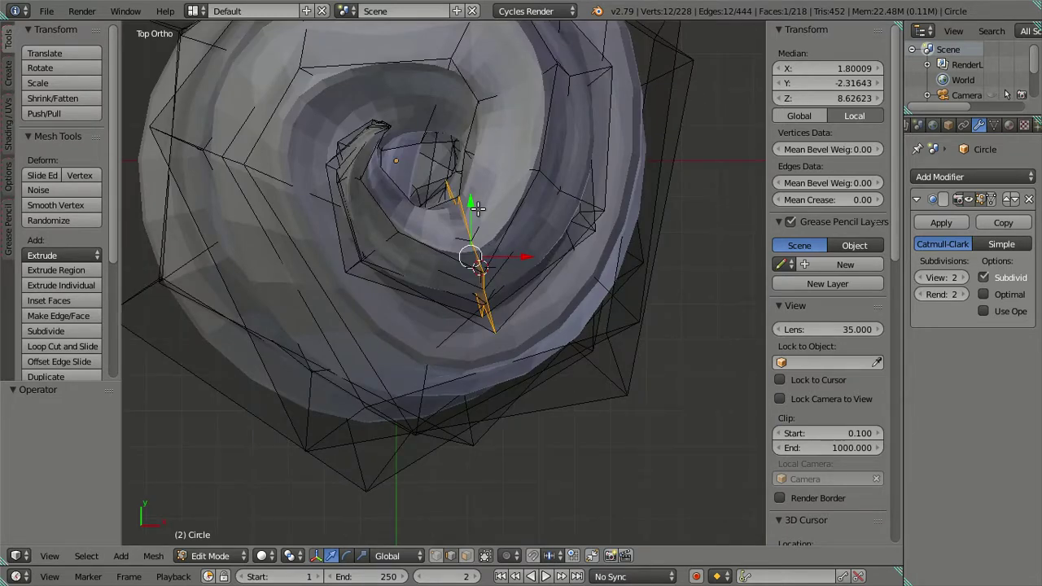
alt+shift+right_click(391, 238)
middle_drag(434, 235, 414, 94)
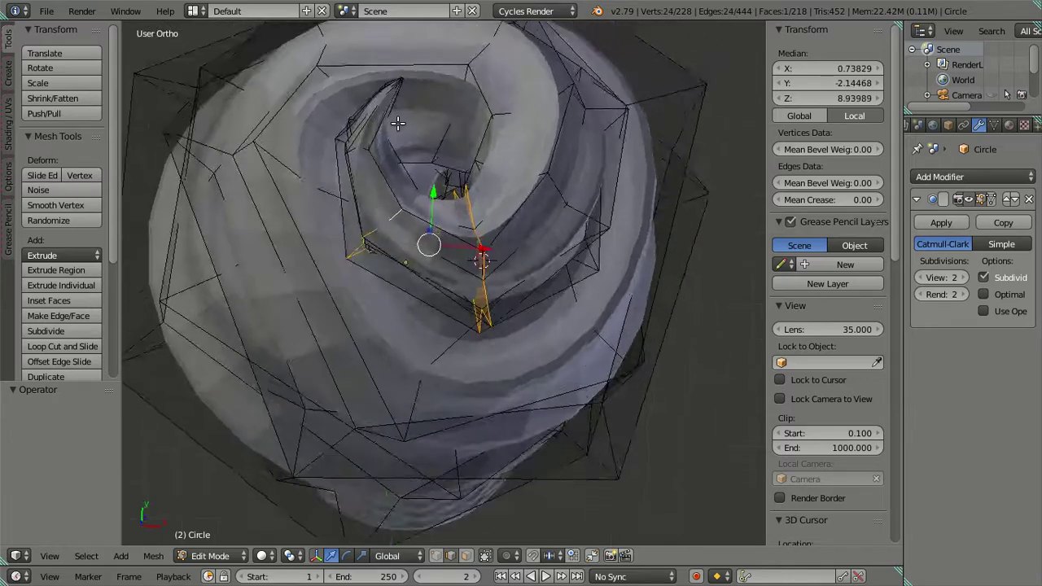
key(b)
drag(382, 47, 495, 176)
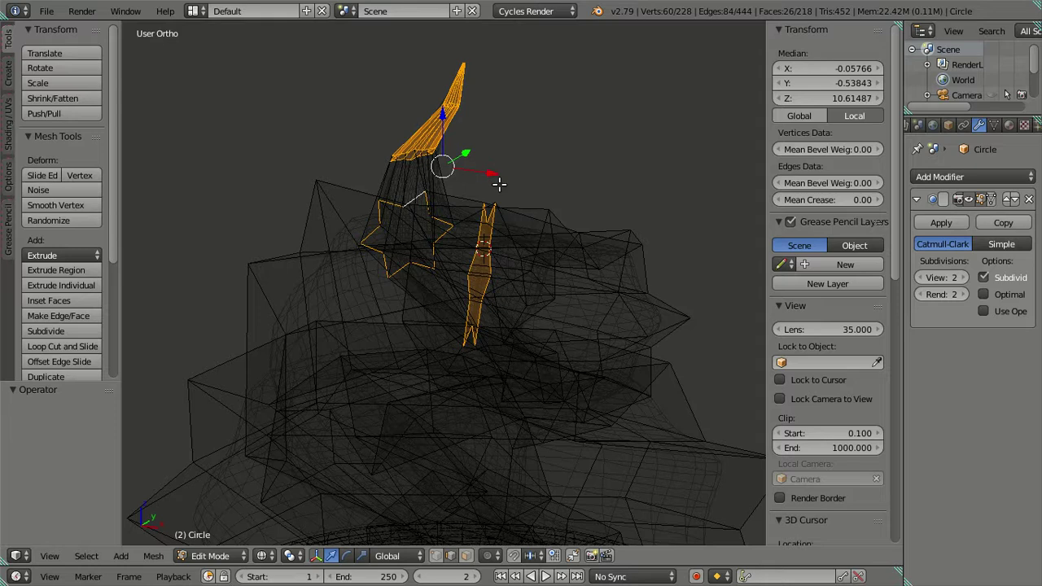
Step: Move the selected swirl tip sideways in Top view, then clear the selection
key(z)
key(KP_7)
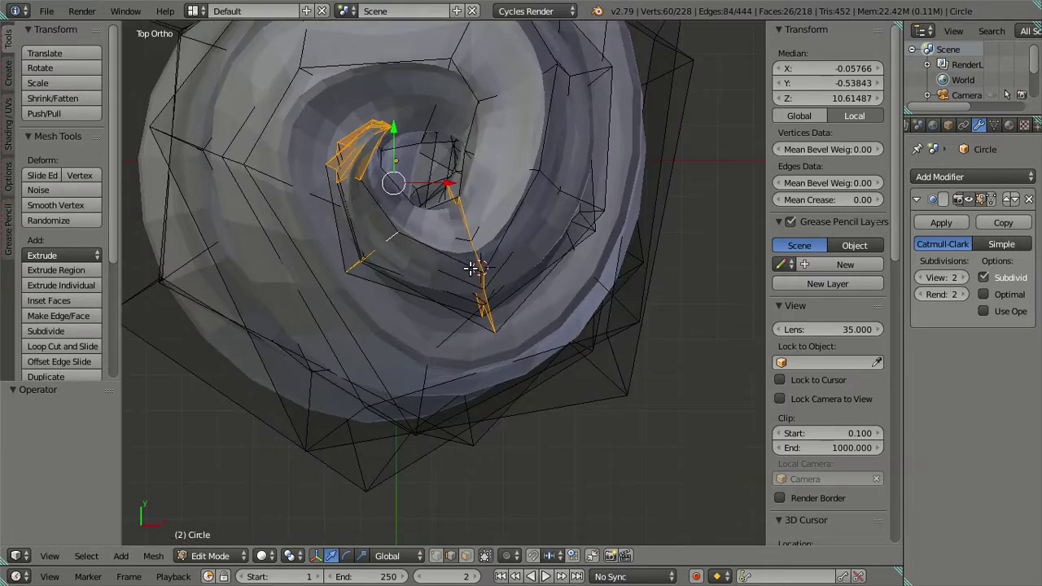
key(g)
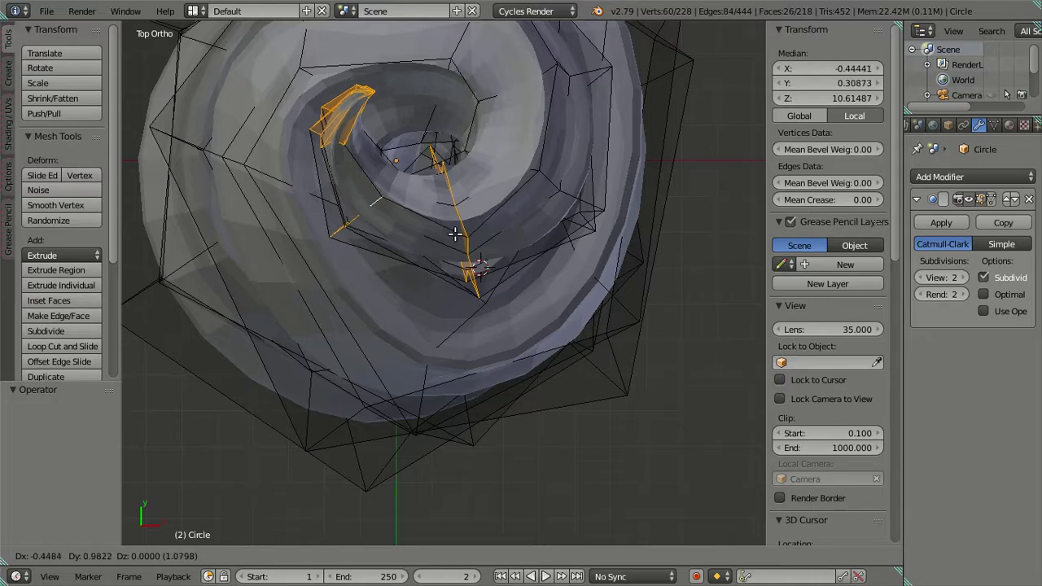
click(455, 233)
key(z)
middle_drag(551, 319, 467, 207)
key(z)
key(a)
Step: Lower an upper edge loop 0.32 along Z and set viewport subdivision to 0
mouse_move(542, 249)
middle_down()
mouse_move(569, 294)
mouse_move(602, 276)
mouse_move(494, 267)
middle_up()
alt+right_click(494, 267)
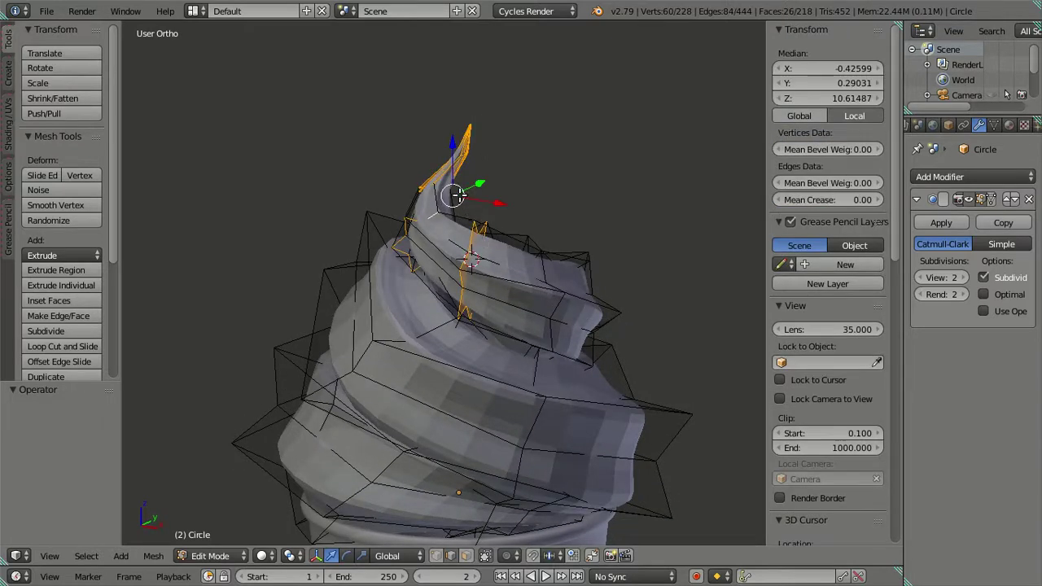
drag(452, 151, 457, 160)
mouse_move(458, 160)
middle_down()
mouse_move(564, 358)
mouse_move(614, 276)
mouse_move(616, 388)
mouse_move(605, 365)
mouse_move(656, 346)
middle_up()
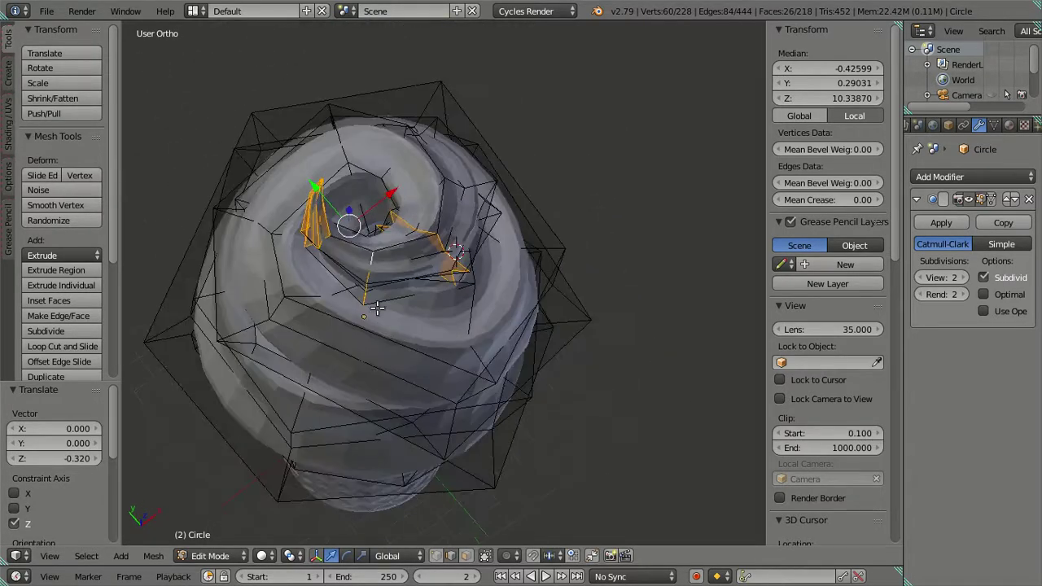
scroll(377, 308, up, 3)
shift+right_click(437, 209)
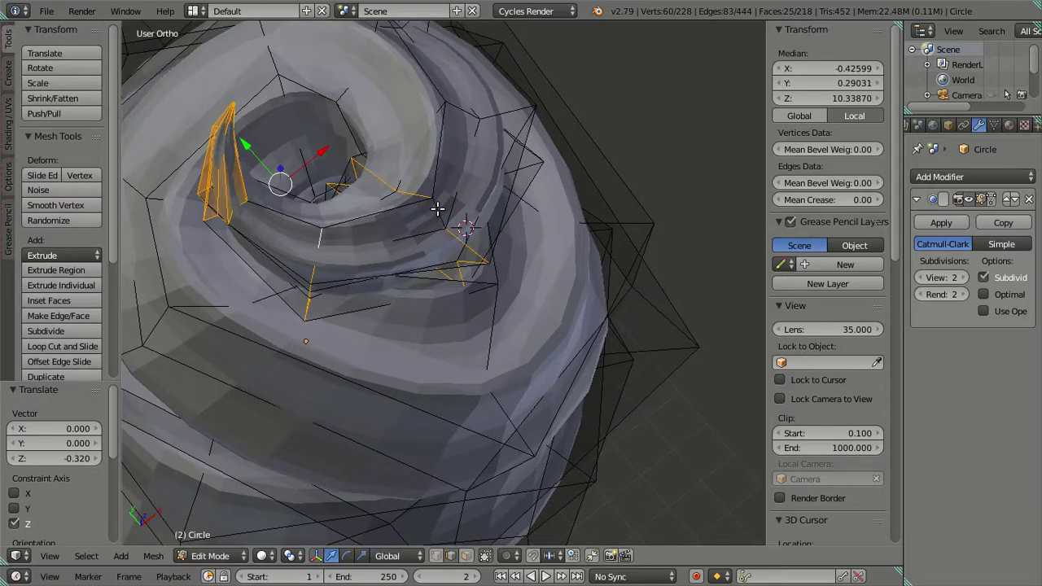
mouse_move(476, 256)
middle_down()
mouse_move(467, 242)
mouse_move(477, 225)
mouse_move(456, 215)
middle_up()
scroll(444, 389, up, 2)
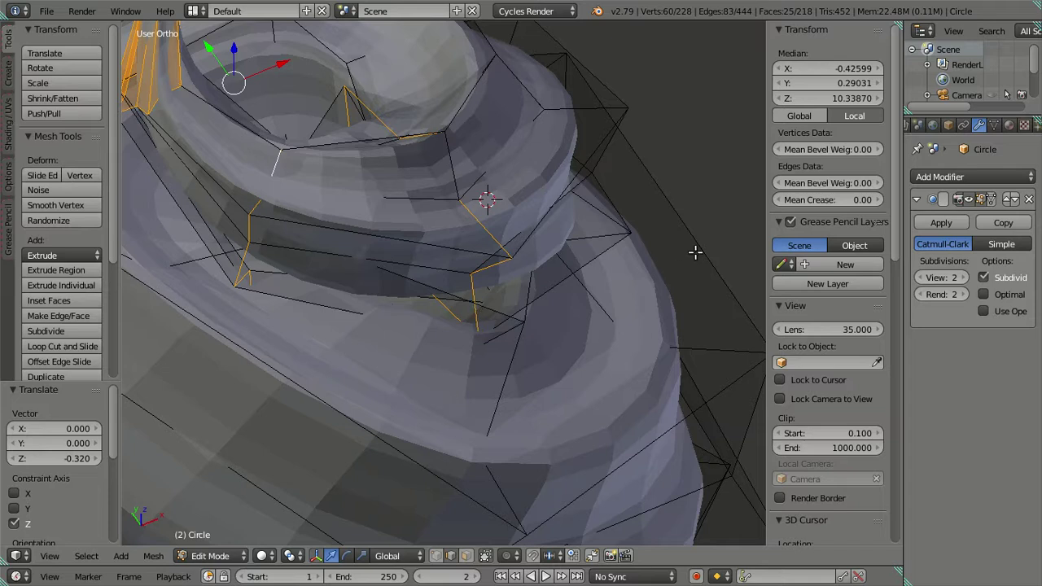
click(941, 277)
Step: Set the subdivision preview level to 0, then delete the star-shaped cap face at the swirl top
text(0)
key(Return)
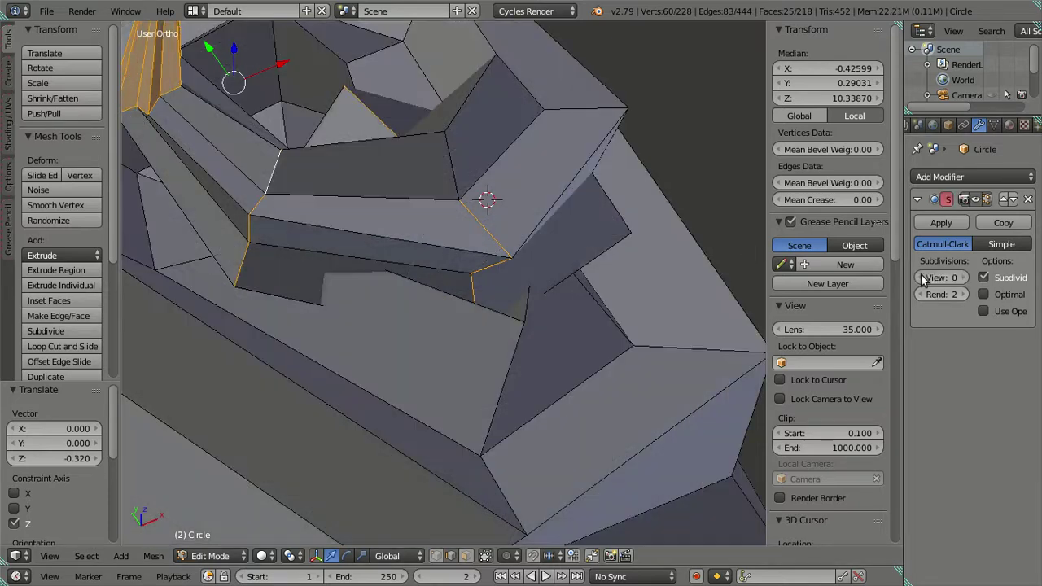
key(z)
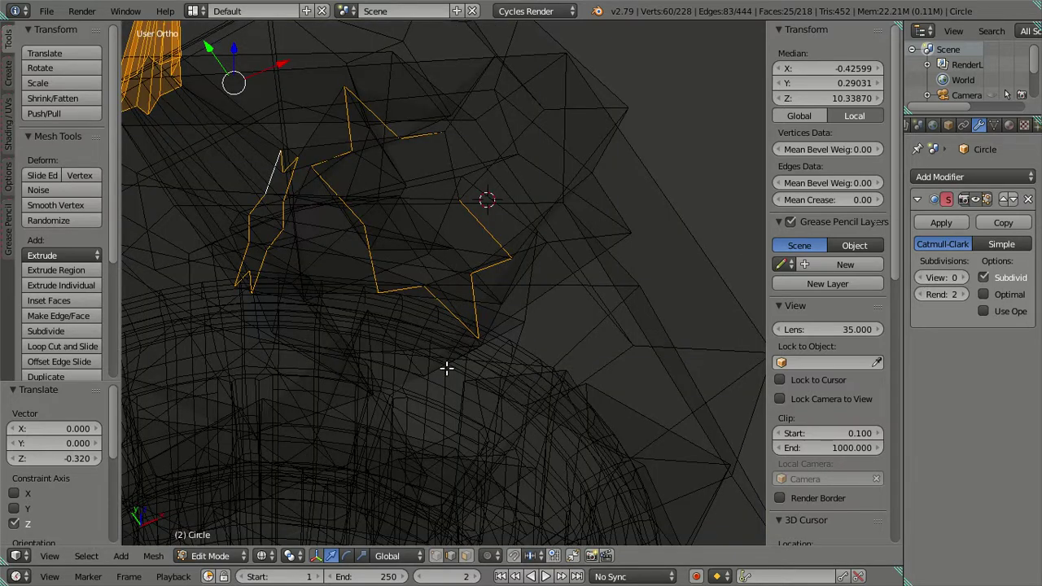
click(467, 555)
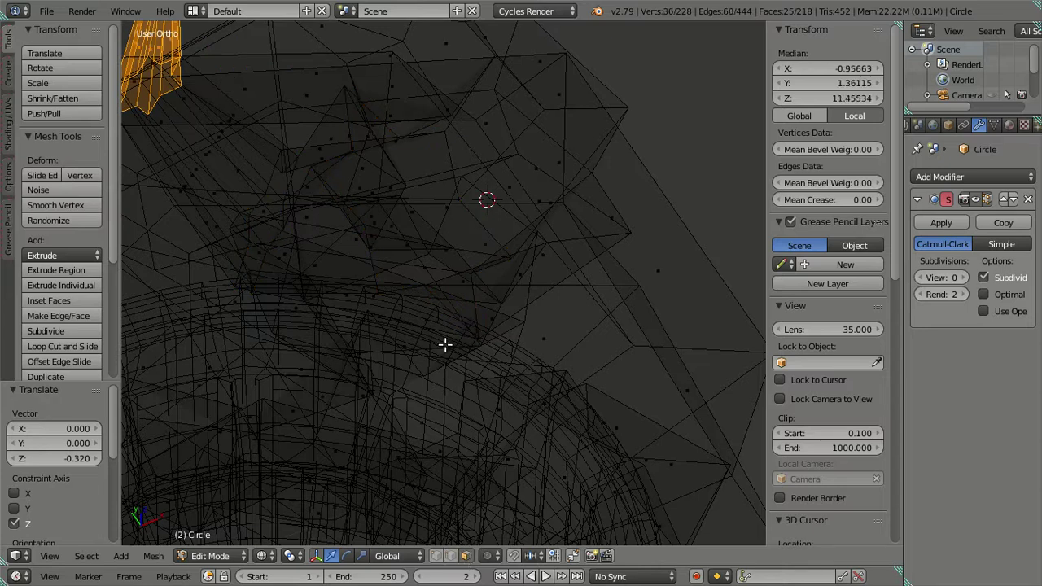
right_click(420, 213)
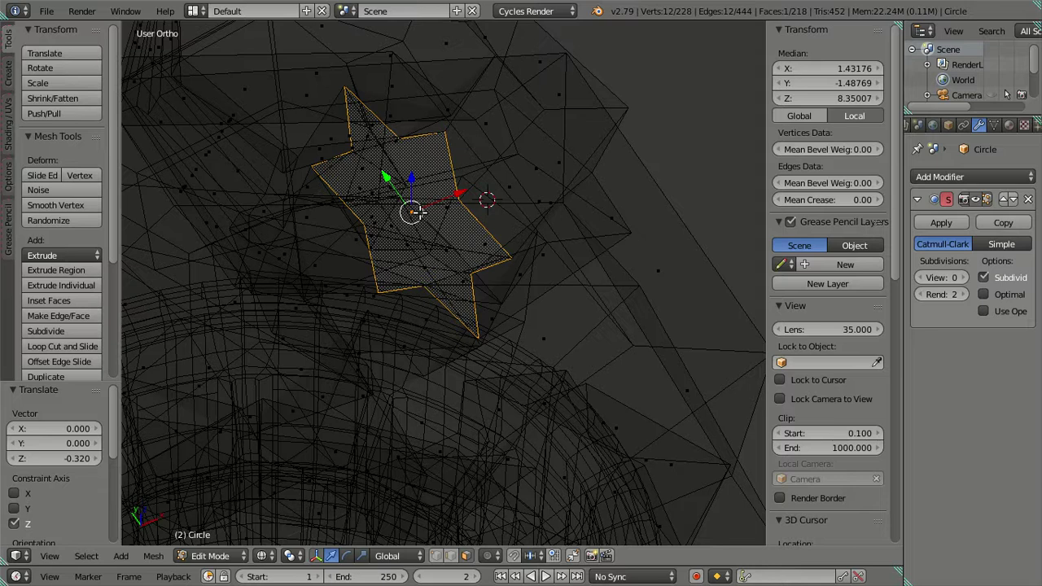
key(x)
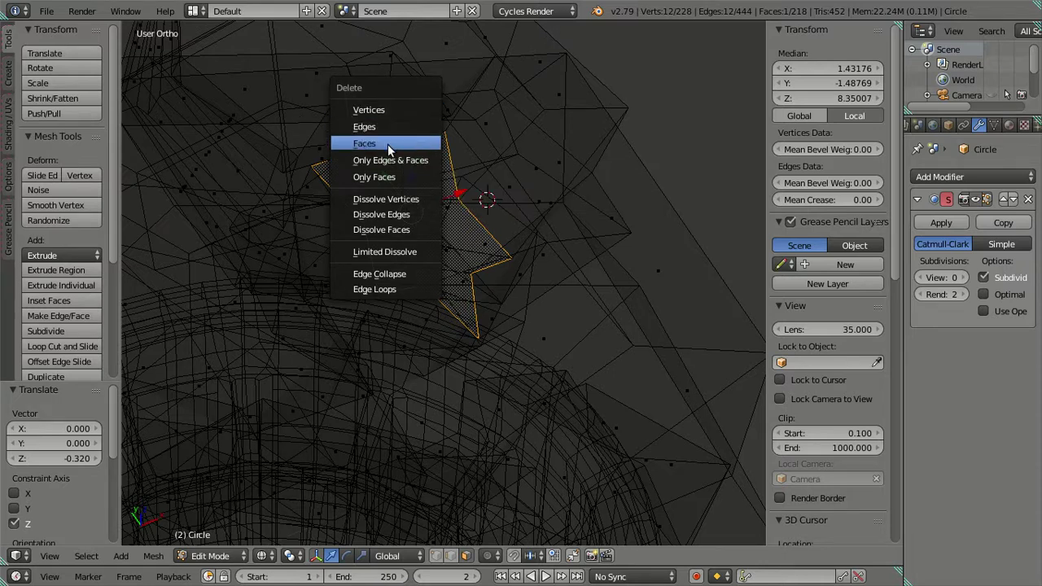
click(387, 144)
Step: Return to solid shading, clear the selection and switch to edge select mode
key(x)
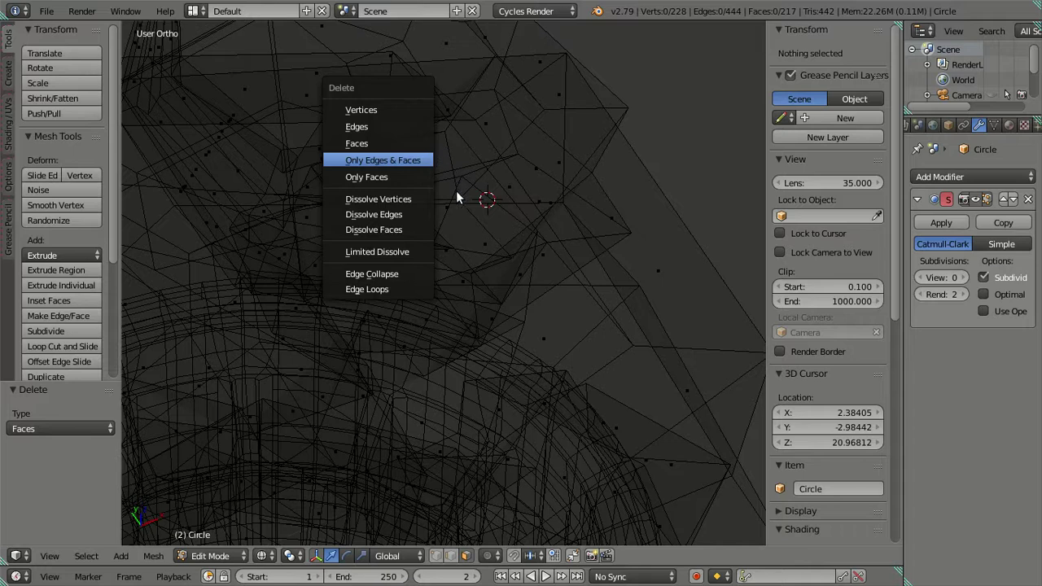
key(Escape)
key(z)
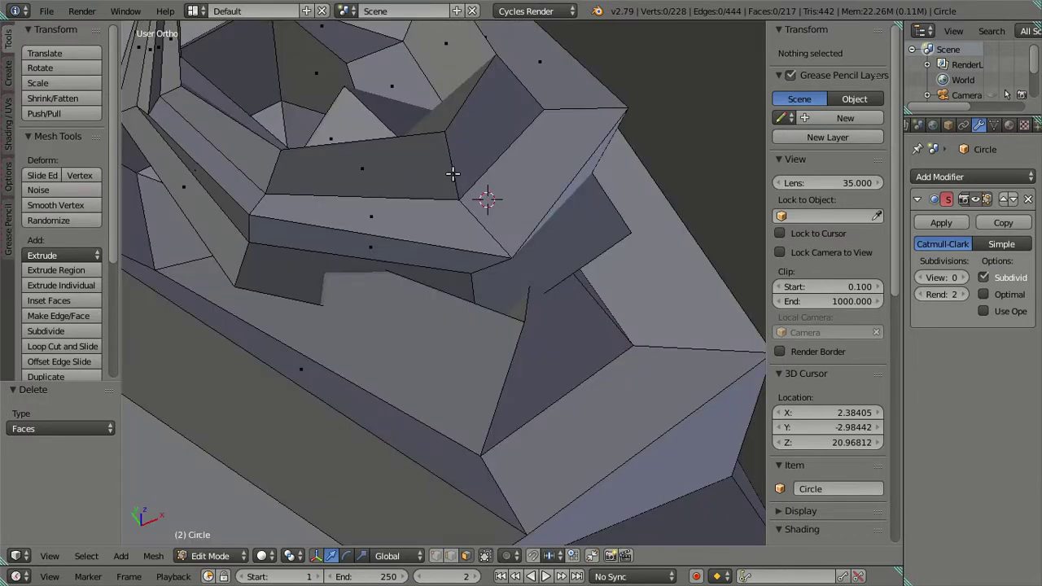
alt+right_click(452, 173)
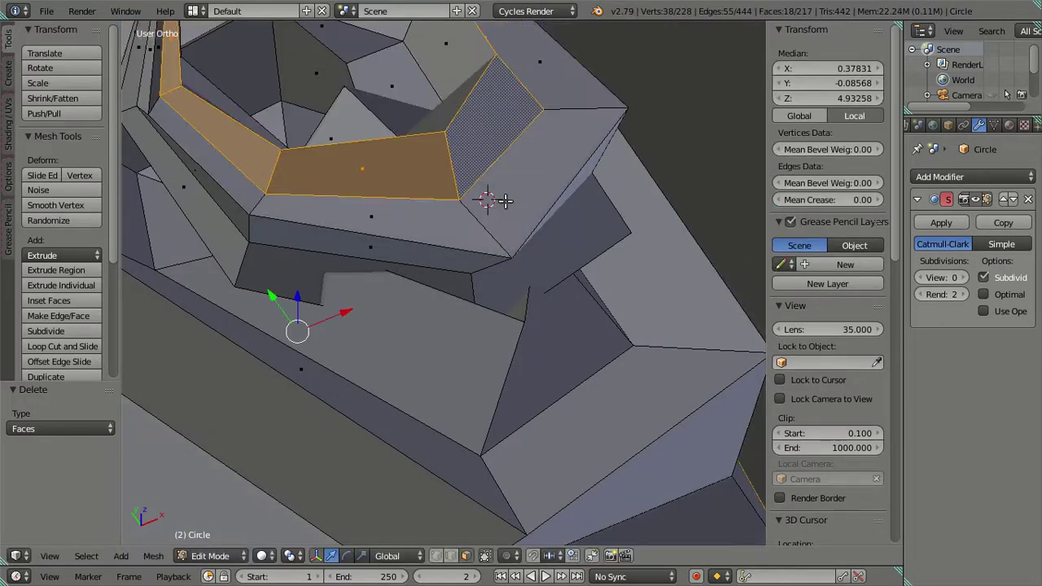
key(a)
click(504, 203)
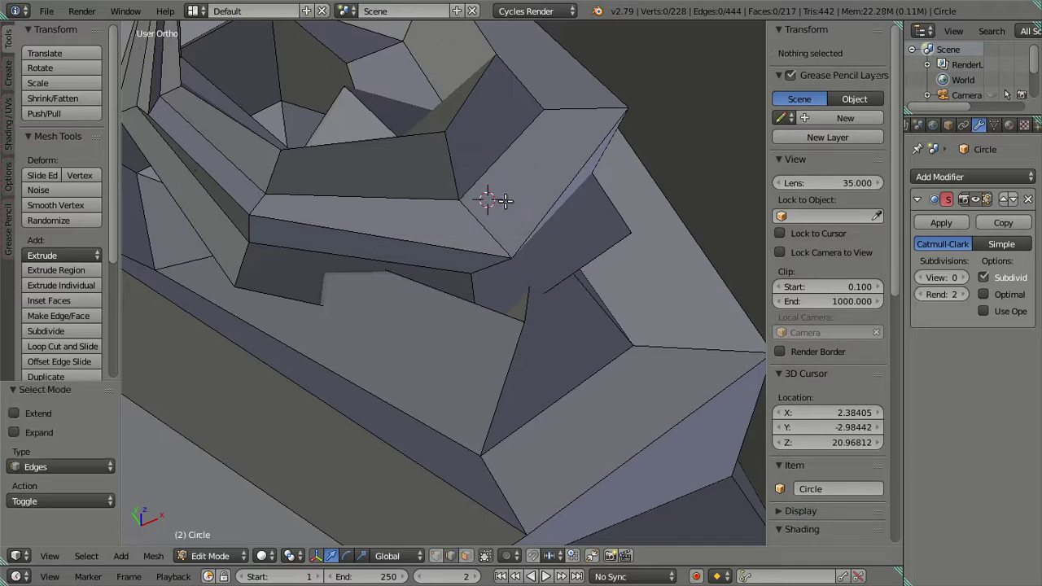
Step: Select the faces of the swirl's tip spike, checking from a top view
alt+right_click(449, 166)
mouse_move(448, 166)
middle_down()
mouse_move(549, 288)
mouse_move(600, 288)
mouse_move(627, 321)
mouse_move(590, 321)
middle_up()
key(a)
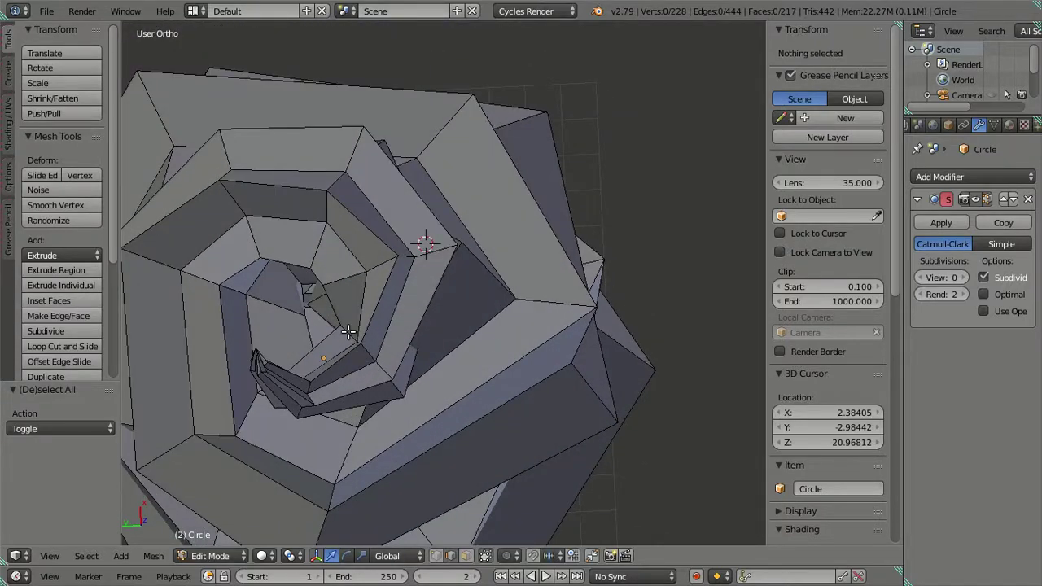
alt+right_click(348, 331)
middle_drag(335, 345, 311, 144)
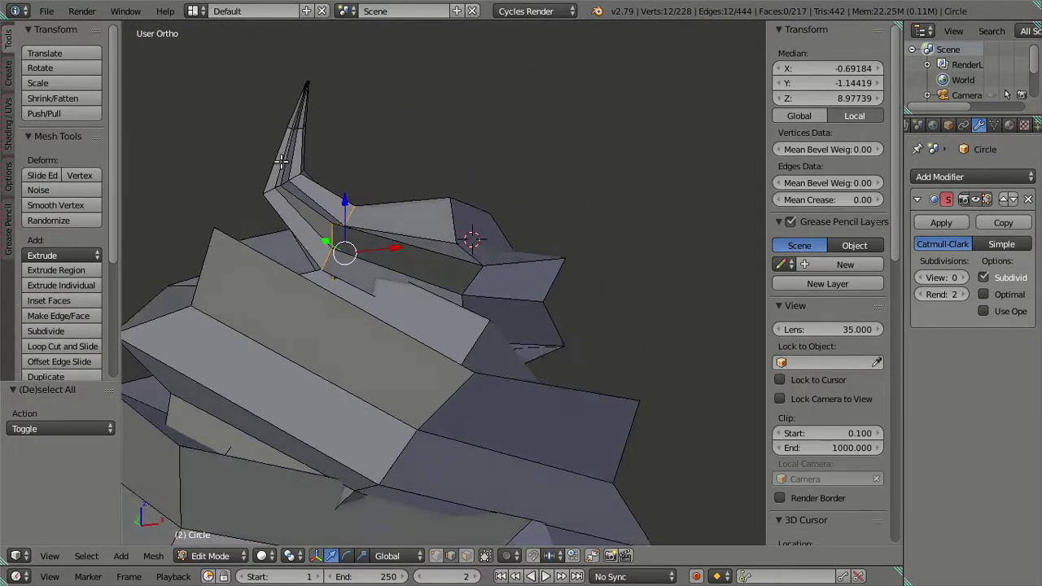
key(z)
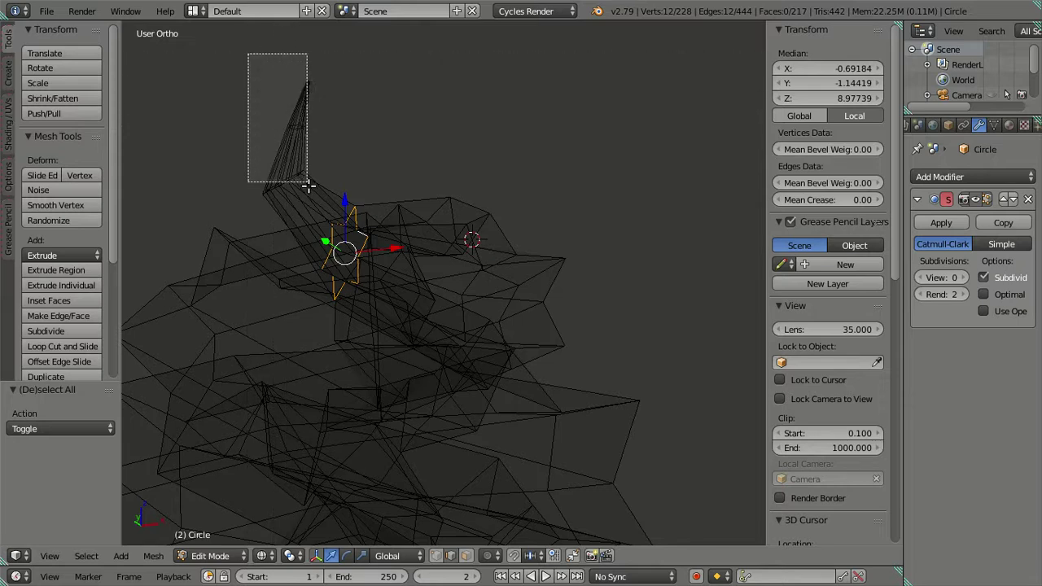
drag(321, 199, 323, 203)
key(KP_7)
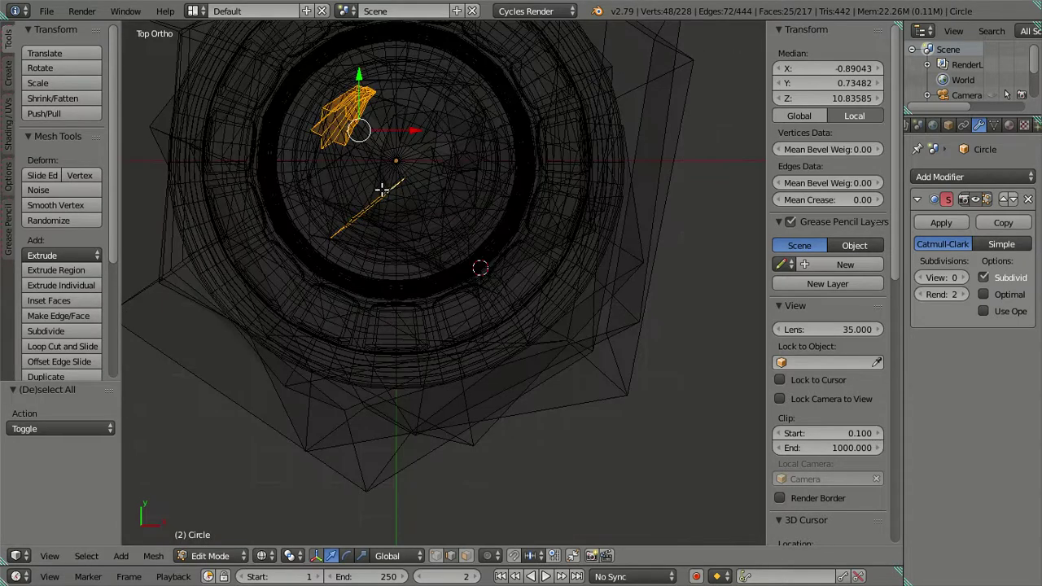
key(z)
Step: Move the tip spike over to a new position in two moves
key(r)
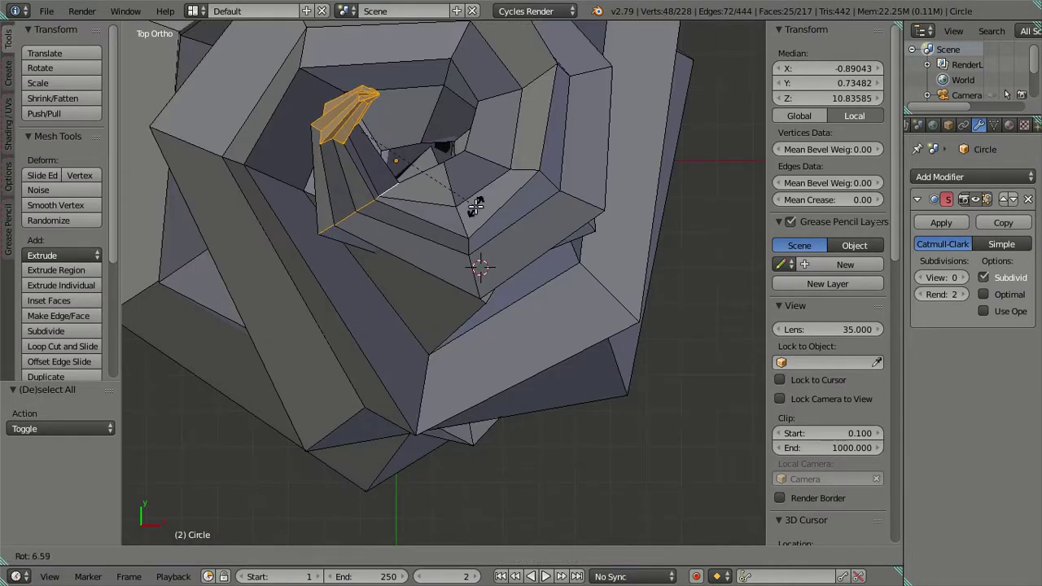
right_click(475, 206)
key(g)
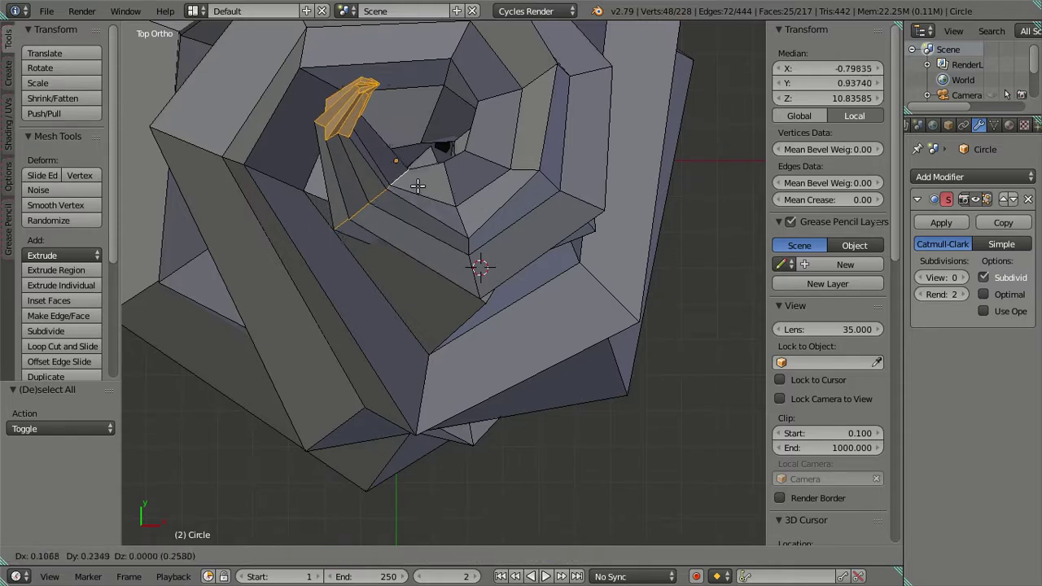
click(423, 174)
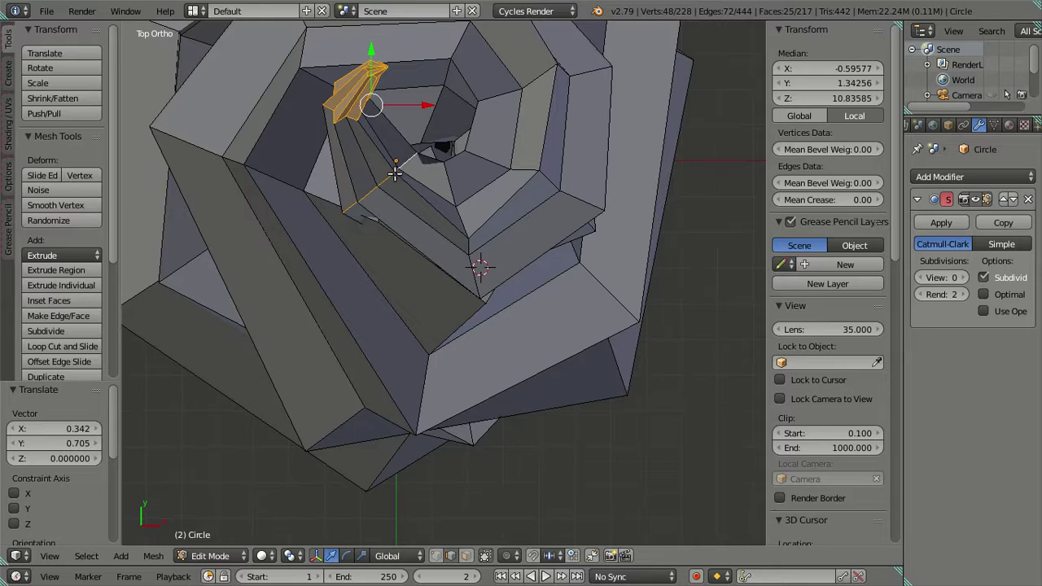
key(g)
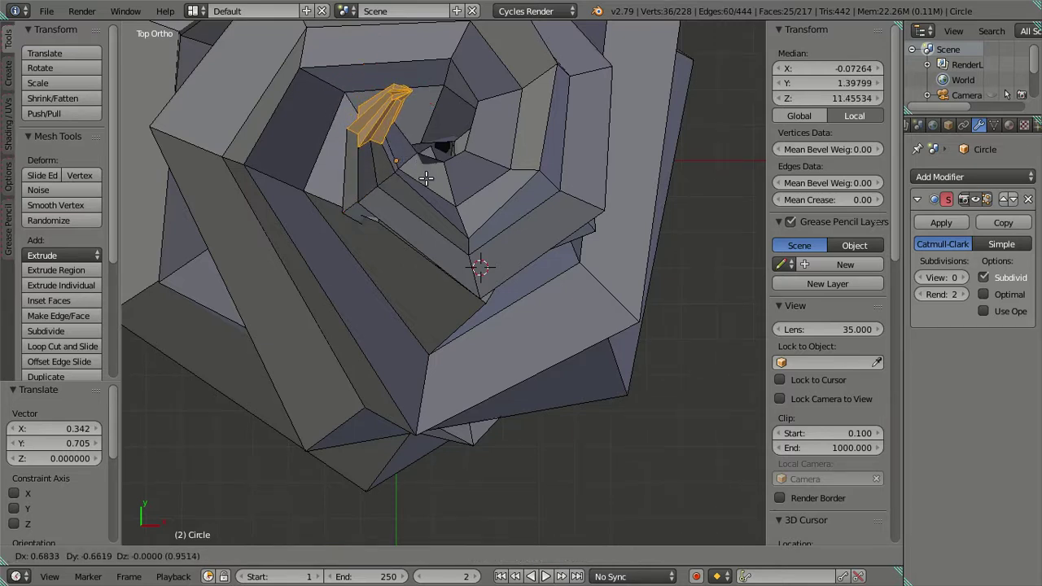
click(426, 177)
mouse_move(426, 177)
middle_down()
mouse_move(460, 123)
mouse_move(472, 277)
mouse_move(523, 335)
mouse_move(509, 217)
mouse_move(328, 260)
mouse_move(728, 297)
mouse_move(749, 224)
mouse_move(203, 305)
mouse_move(240, 214)
middle_up()
Step: Raise the Subdivision Surface viewport level to 2 in Object Mode, then re-enter Edit Mode
key(Tab)
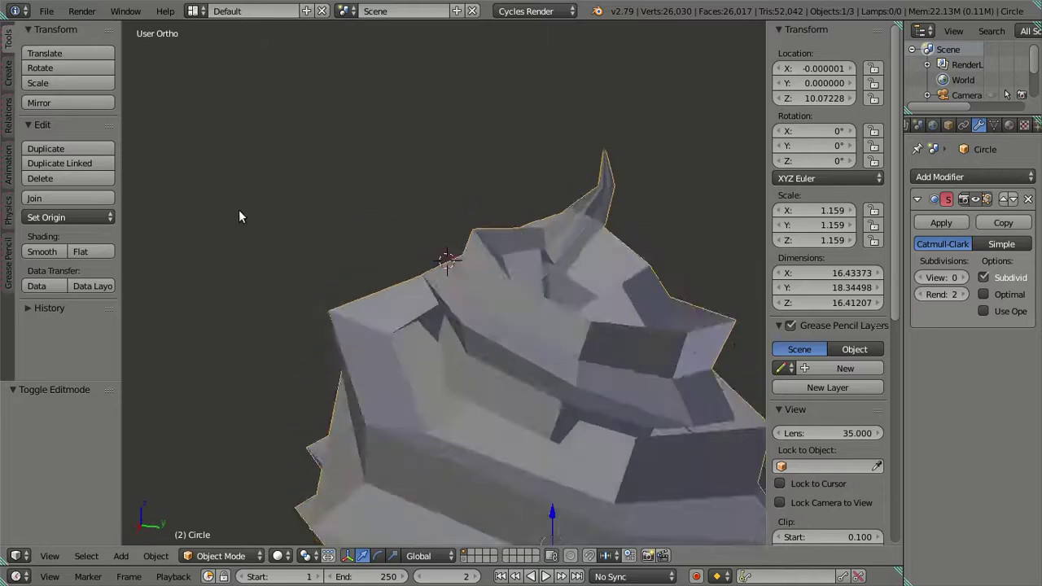
scroll(234, 198, down, 3)
scroll(558, 314, down, 2)
middle_drag(521, 334, 476, 350)
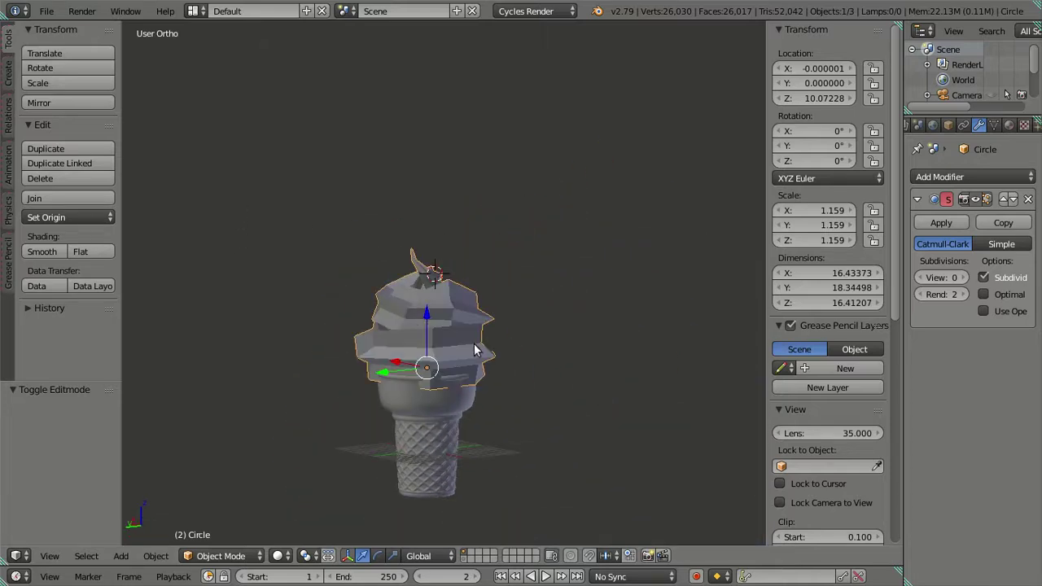
click(963, 277)
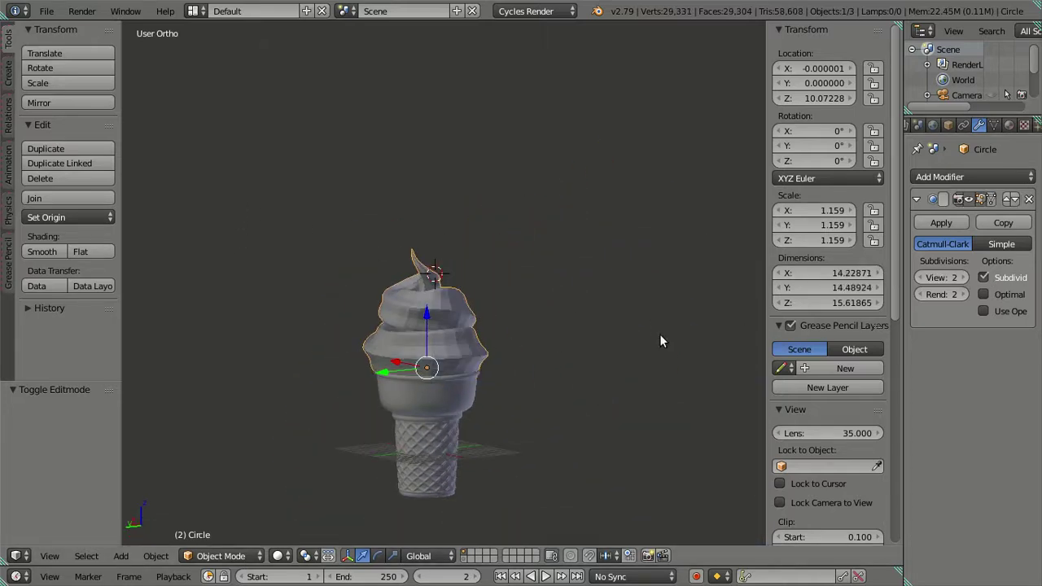
mouse_move(568, 326)
middle_down()
mouse_move(388, 365)
mouse_move(330, 308)
mouse_move(327, 342)
middle_up()
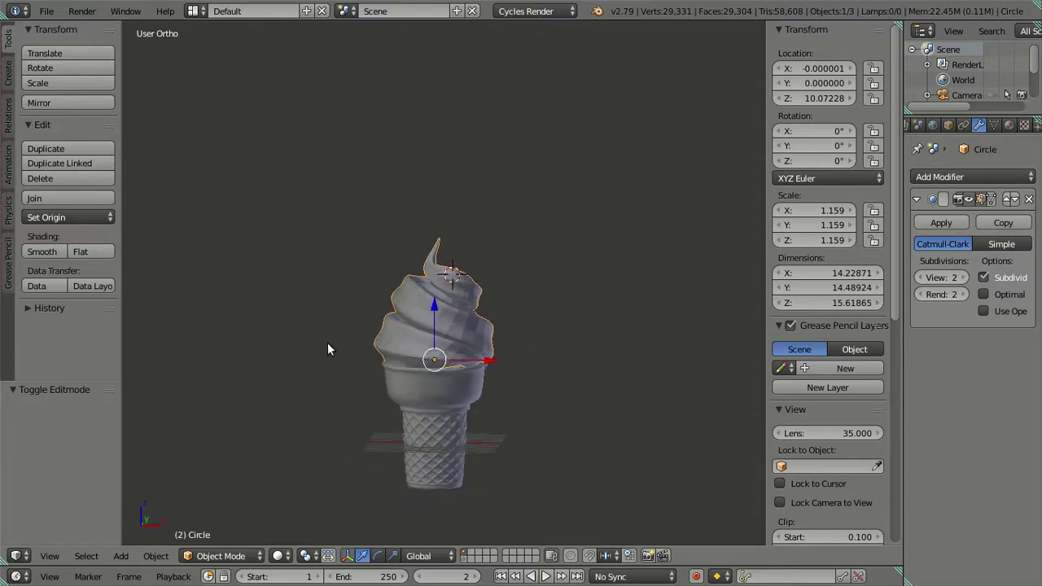
scroll(481, 380, up, 3)
scroll(473, 236, down, 3)
scroll(473, 236, up, 4)
key(Tab)
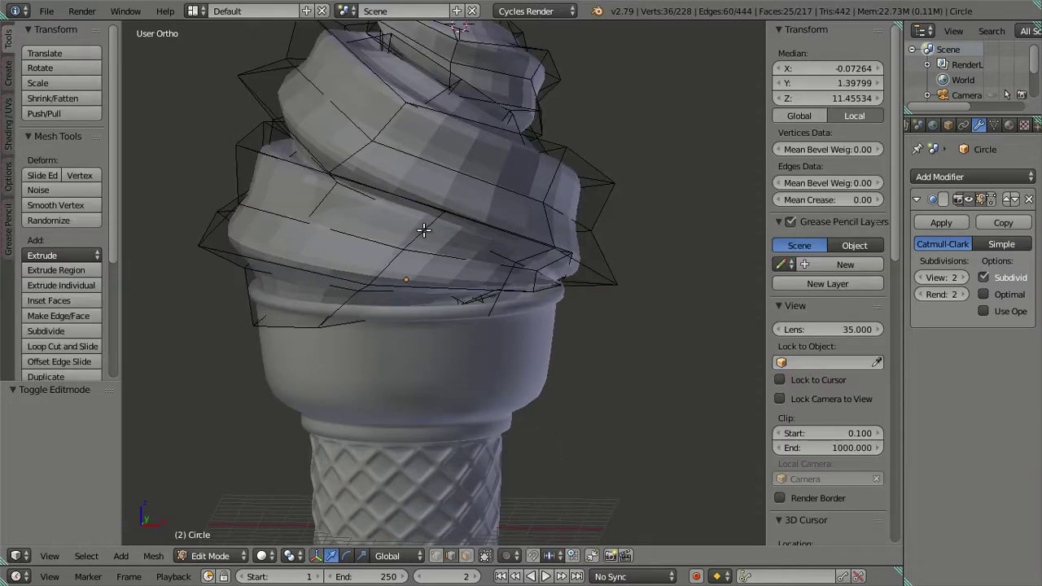
mouse_move(497, 246)
middle_down()
mouse_move(415, 270)
mouse_move(409, 249)
middle_up()
Step: Add two loop cuts through swirl bands, sliding each into place
scroll(414, 270, up, 2)
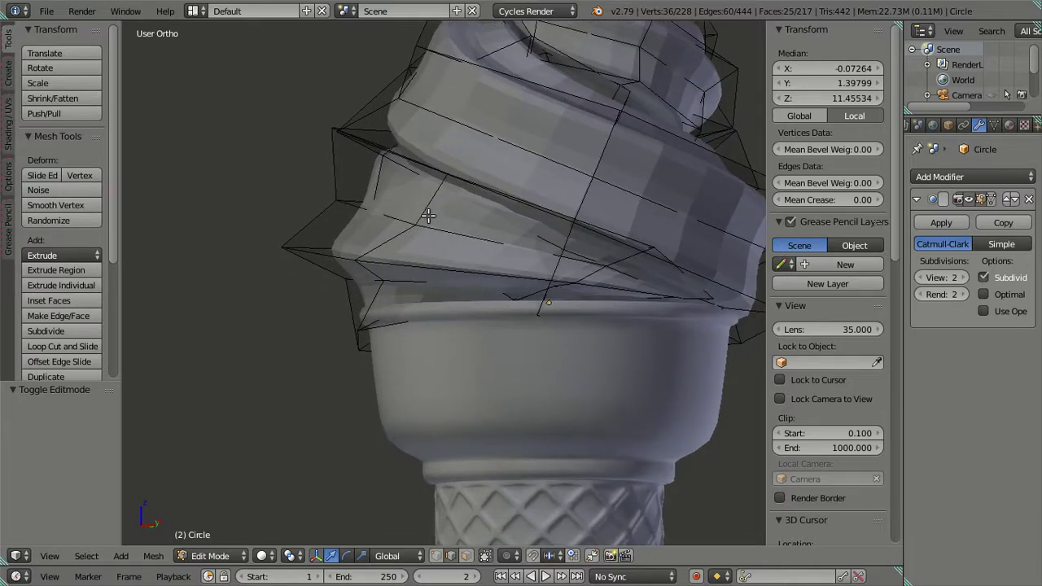
key(ctrl+r)
click(432, 220)
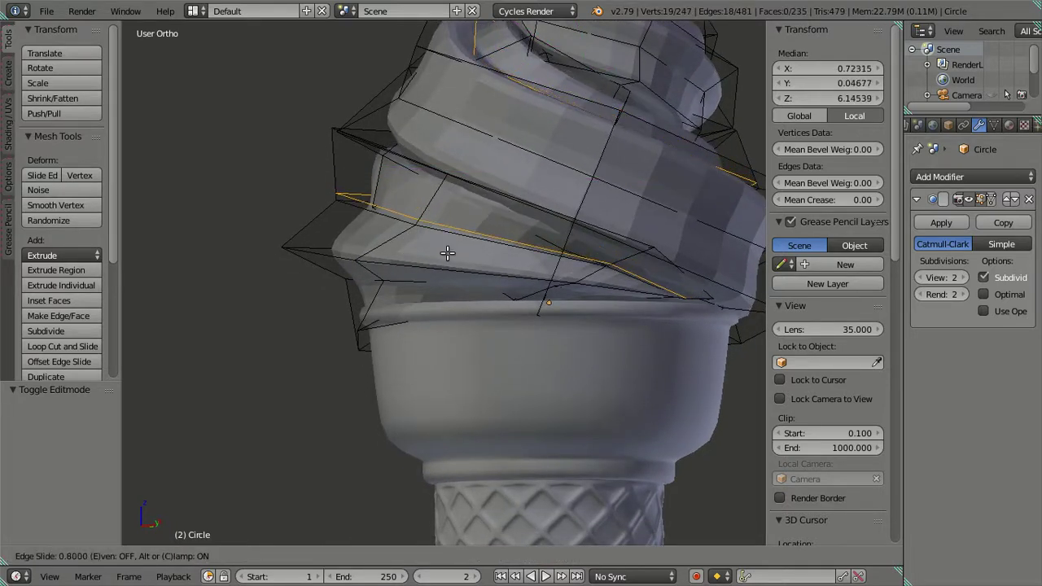
click(446, 253)
mouse_move(447, 253)
middle_down()
mouse_move(377, 248)
mouse_move(452, 244)
middle_up()
key(ctrl+r)
click(466, 256)
click(472, 277)
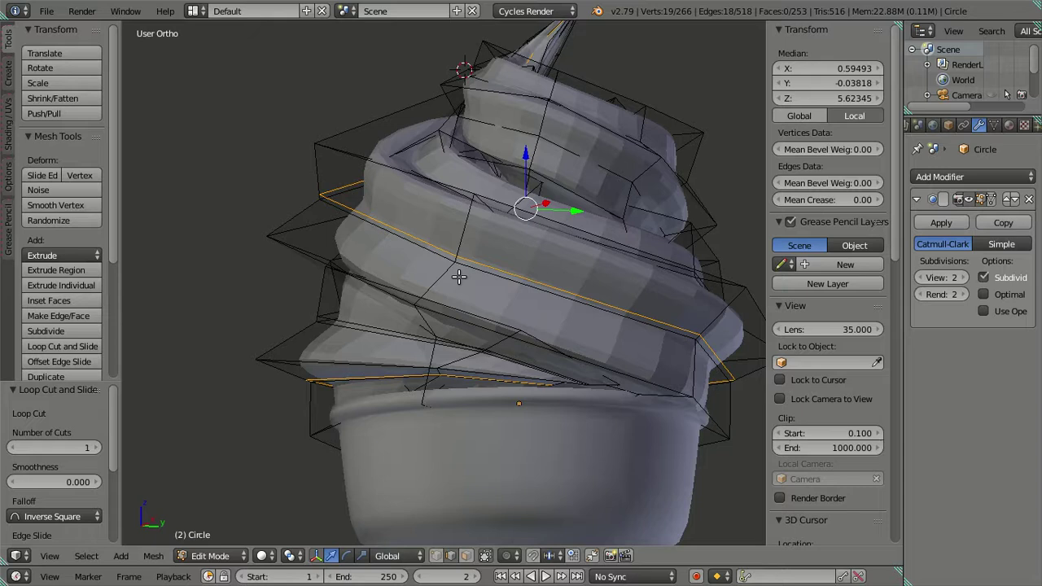
middle_drag(460, 277, 190, 333)
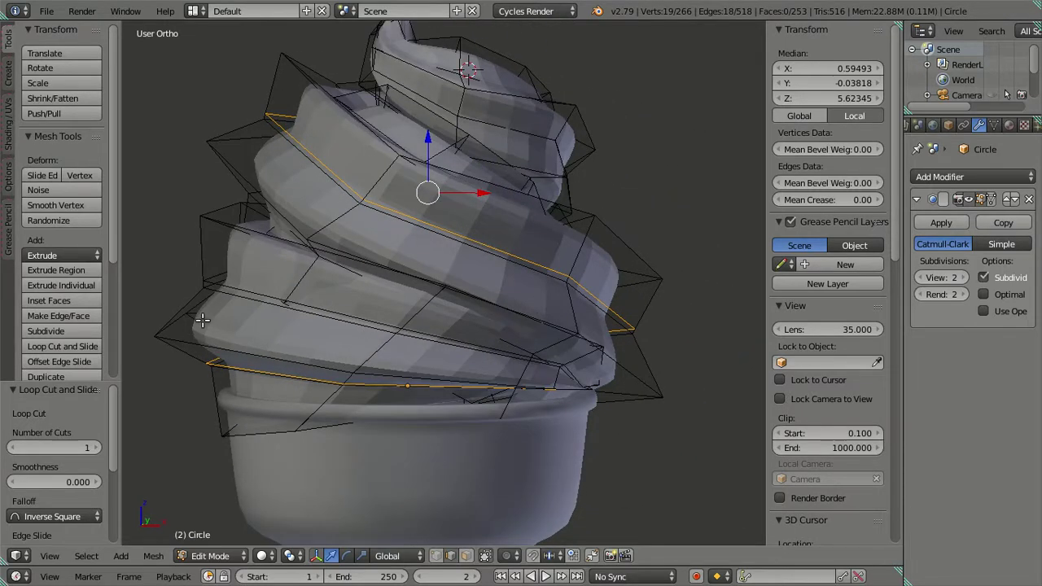
Step: Cut two more edge loops, one along a lower swirl band
key(ctrl+r)
click(201, 320)
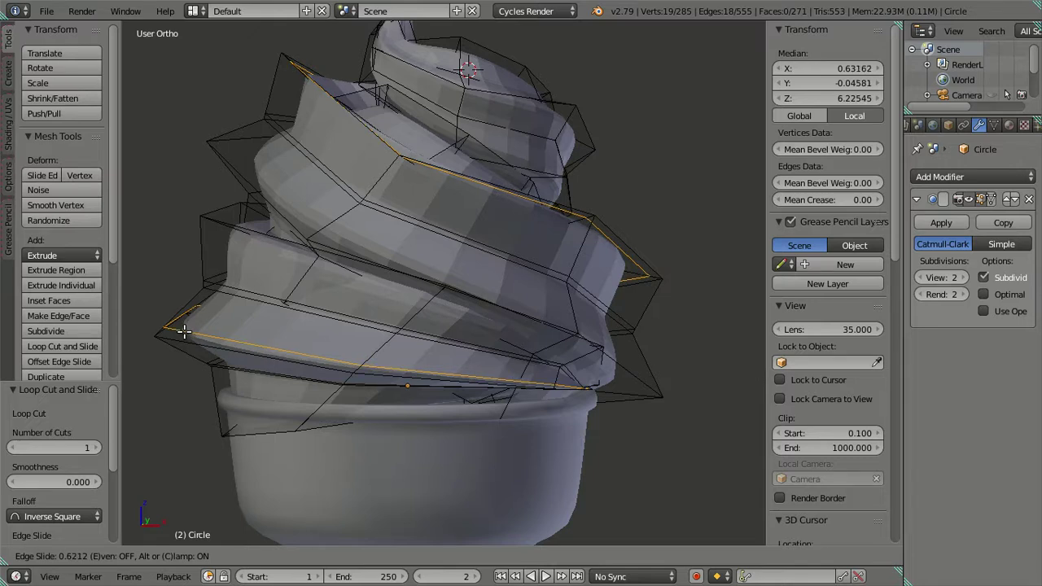
click(184, 331)
middle_drag(425, 214, 268, 226)
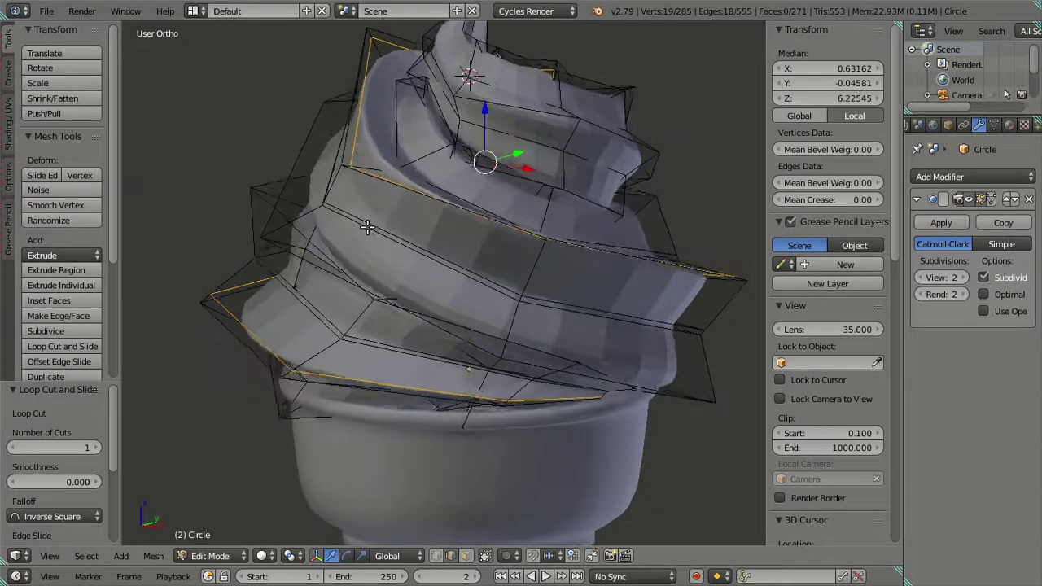
key(ctrl+r)
click(298, 226)
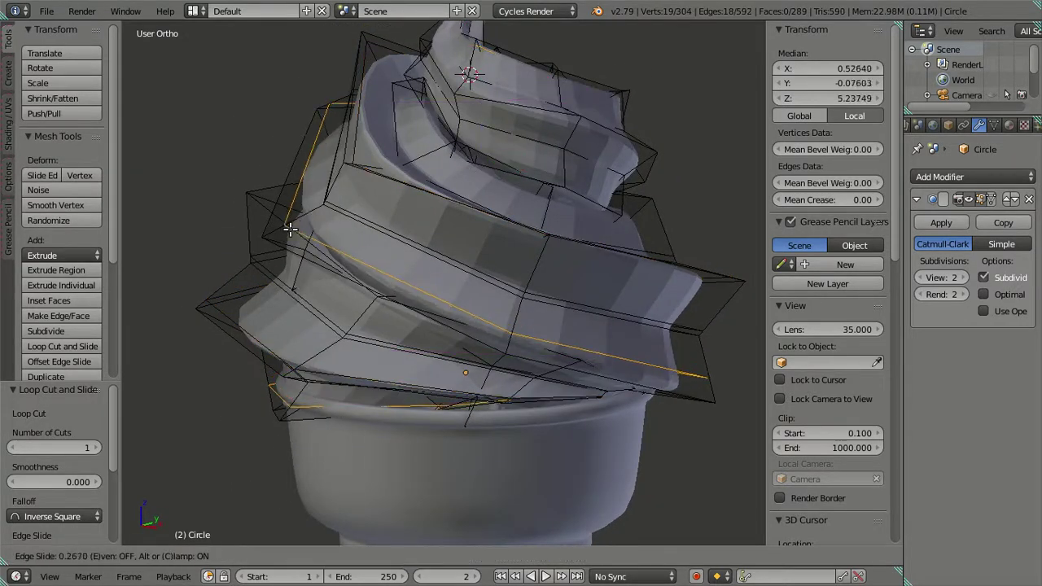
mouse_move(279, 241)
middle_down()
mouse_move(182, 230)
mouse_move(139, 239)
mouse_move(755, 204)
mouse_move(712, 228)
middle_up()
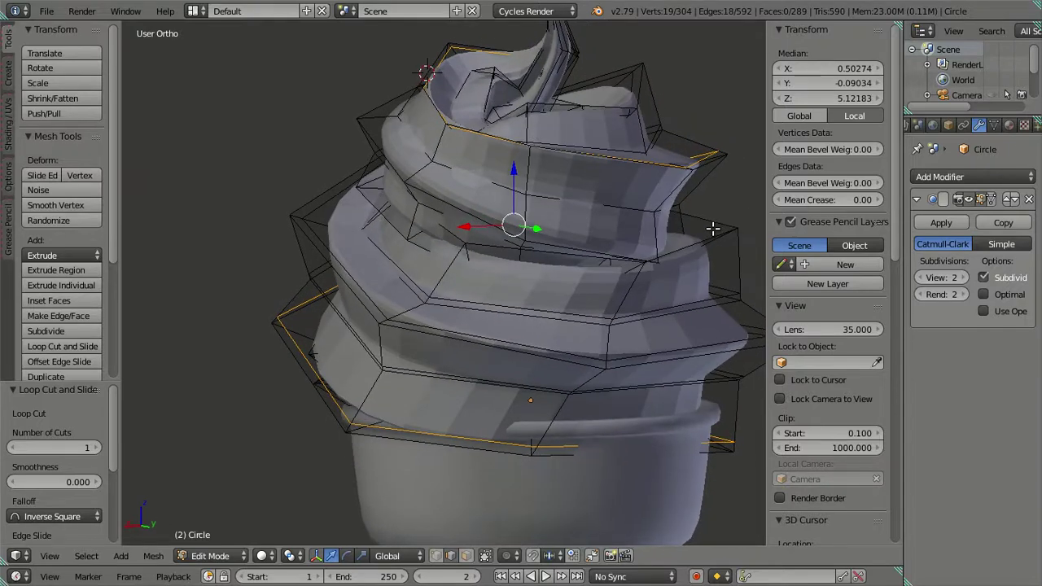
Step: Add a loop cut around the upper swirl band and return to Object Mode
key(ctrl+r)
click(417, 172)
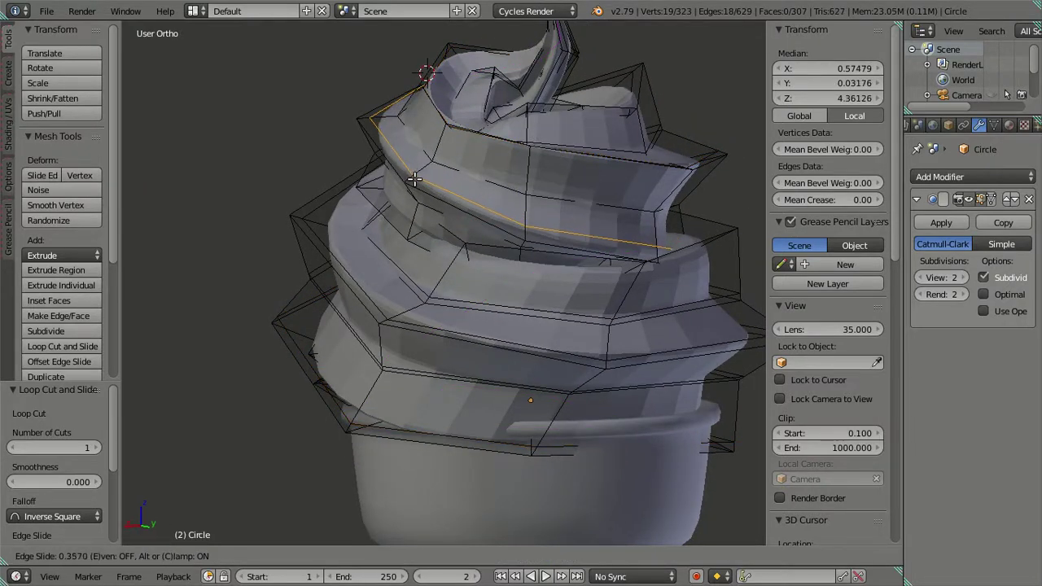
scroll(415, 183, down, 2)
scroll(414, 183, down, 2)
middle_drag(414, 183, 468, 218)
scroll(472, 203, up, 2)
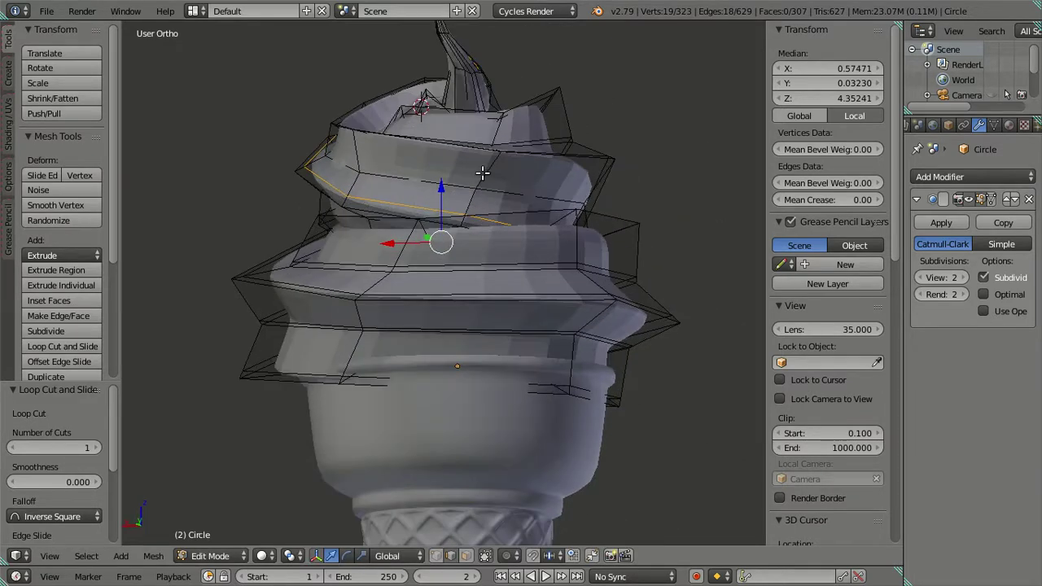
key(ctrl+r)
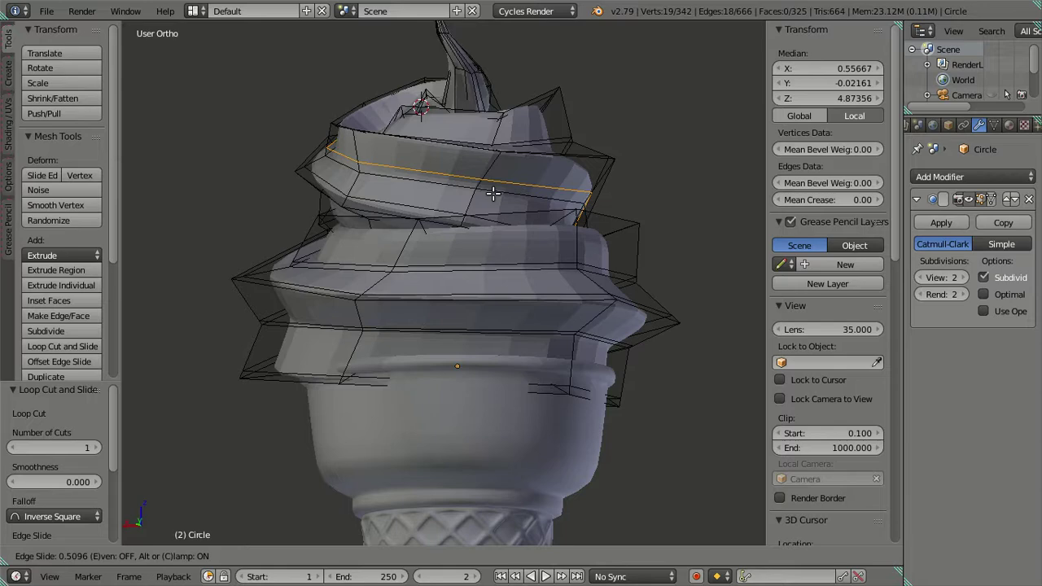
click(494, 196)
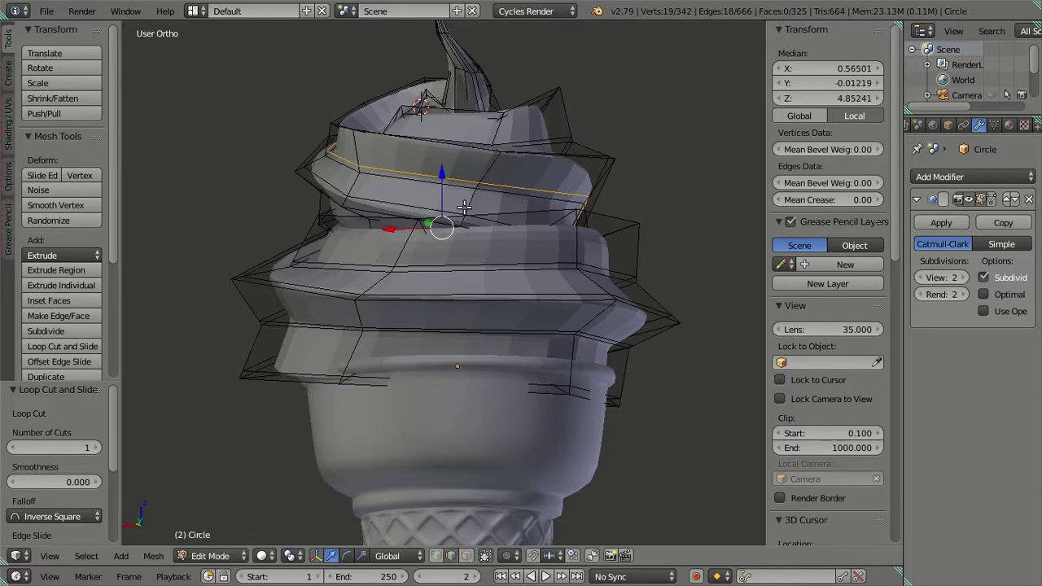
middle_drag(494, 196, 362, 278)
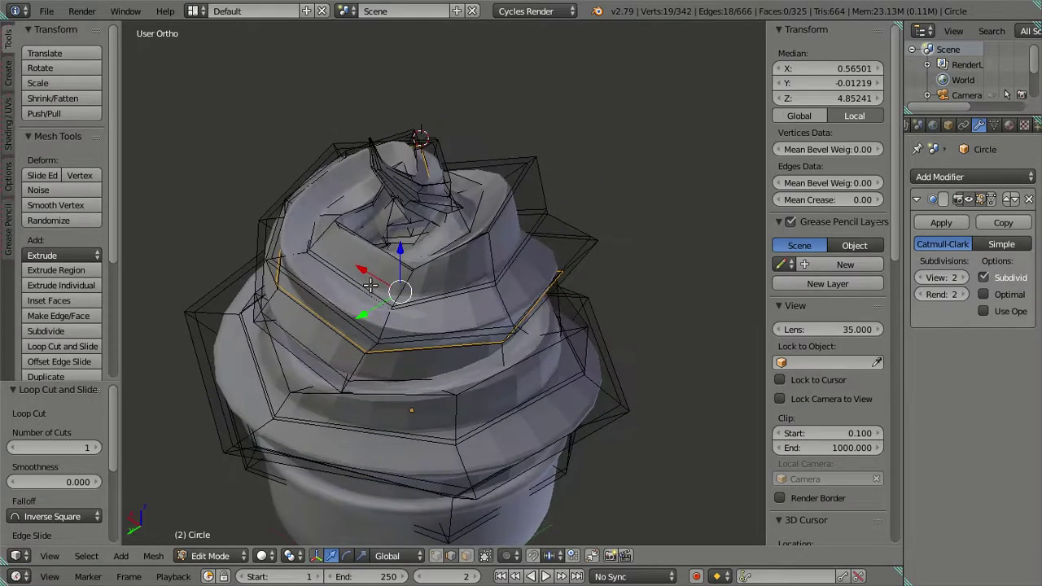
key(Tab)
scroll(362, 277, down, 3)
mouse_move(465, 396)
middle_down()
mouse_move(420, 306)
mouse_move(307, 312)
mouse_move(275, 302)
mouse_move(454, 366)
mouse_move(377, 328)
mouse_move(358, 359)
mouse_move(311, 357)
middle_up()
Step: Adjust the swirl's height along Z with the gizmo arrow
scroll(454, 367, up, 5)
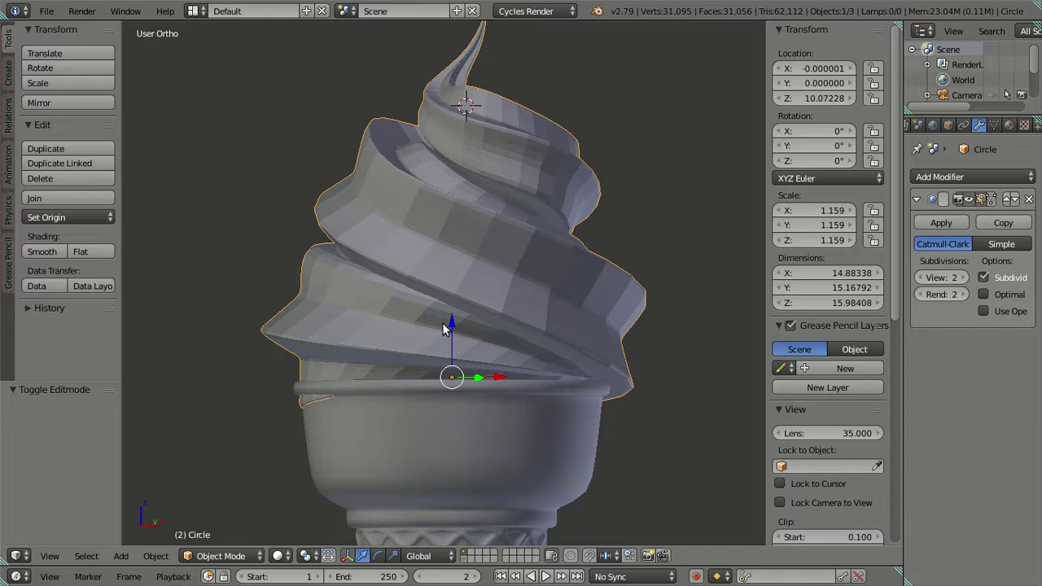
drag(452, 324, 458, 329)
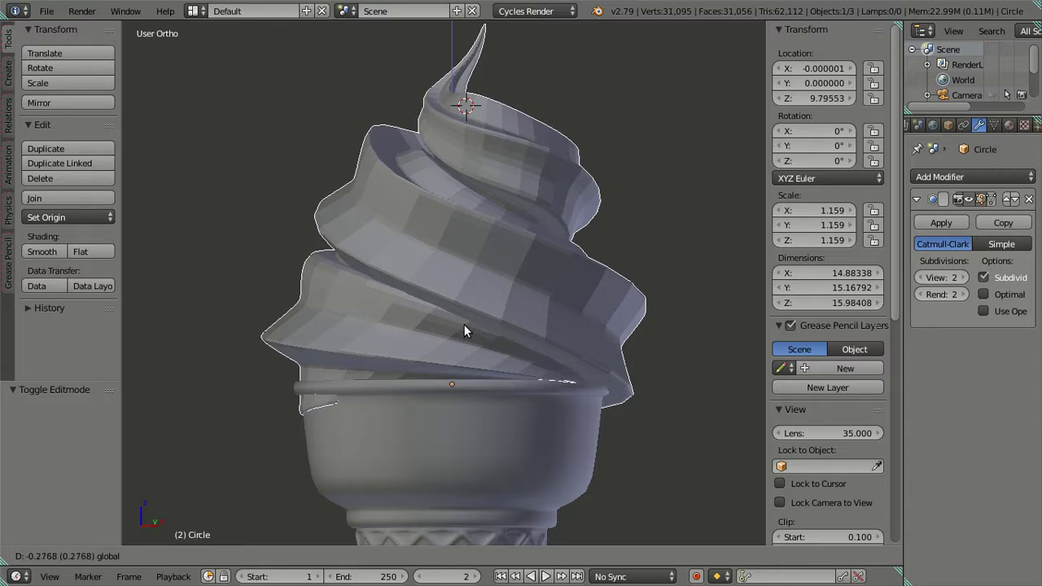
drag(459, 324, 464, 326)
mouse_move(421, 386)
middle_down()
mouse_move(542, 429)
mouse_move(597, 373)
mouse_move(674, 371)
mouse_move(636, 377)
middle_up()
mouse_move(404, 331)
middle_down()
mouse_move(205, 356)
mouse_move(713, 350)
mouse_move(485, 361)
middle_up()
drag(499, 327, 497, 297)
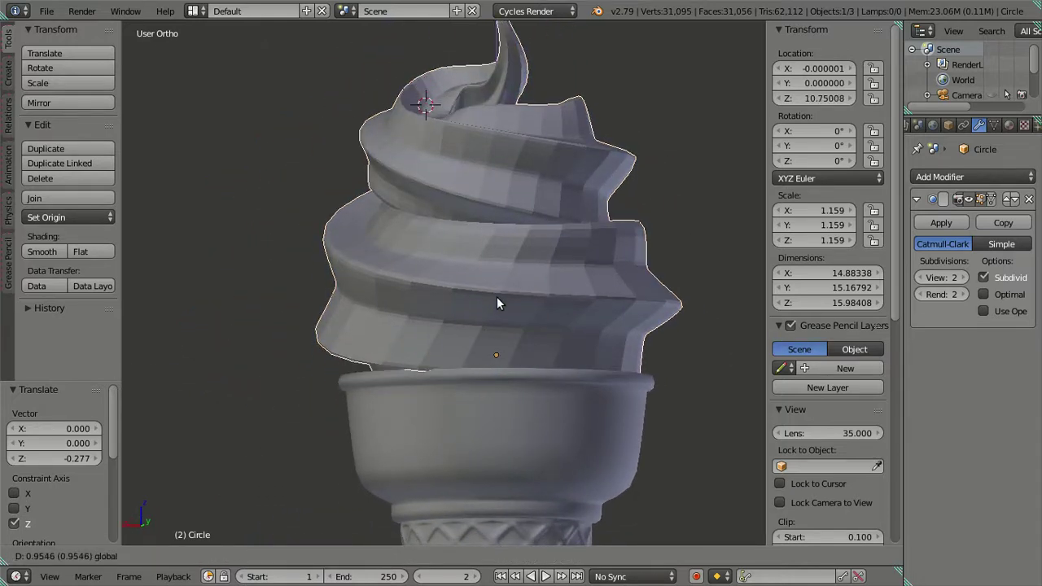
mouse_move(496, 296)
middle_down()
mouse_move(613, 340)
mouse_move(694, 338)
middle_up()
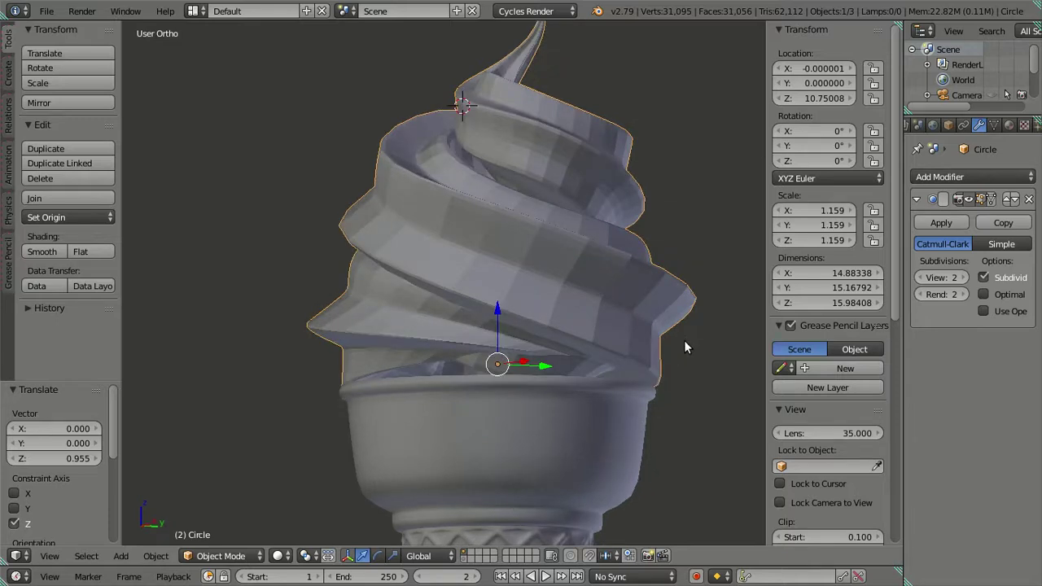
Step: In front view, tilt the swirl -4.26° about Y and lower it to Z 9.43
key(KP_3)
key(KP_1)
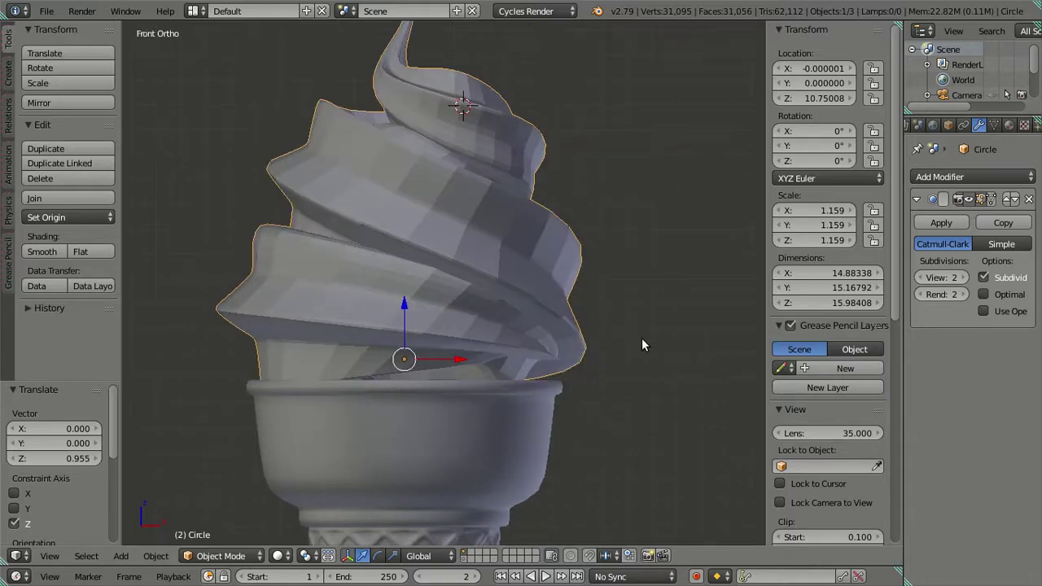
key(r)
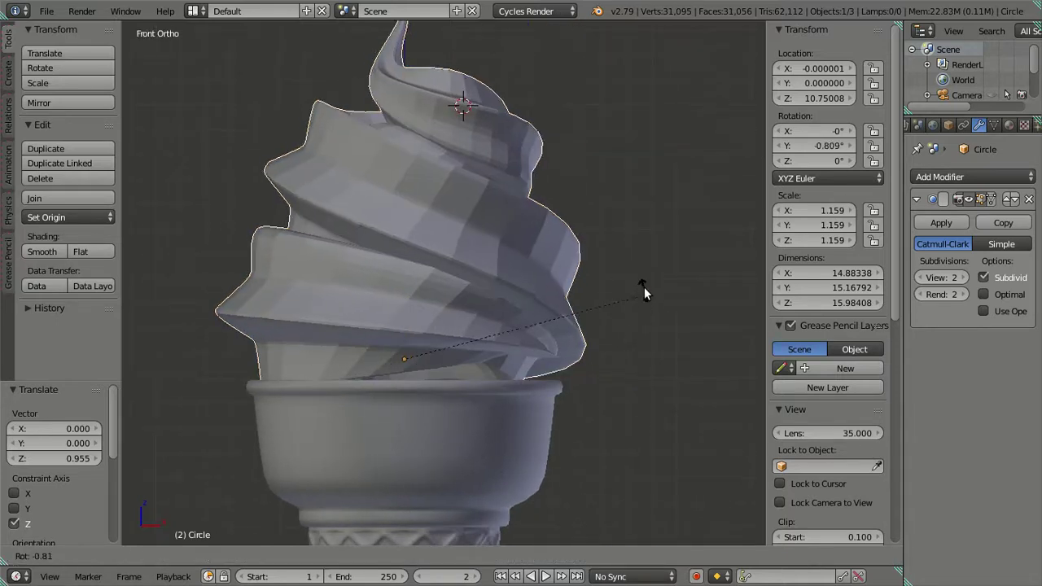
click(623, 279)
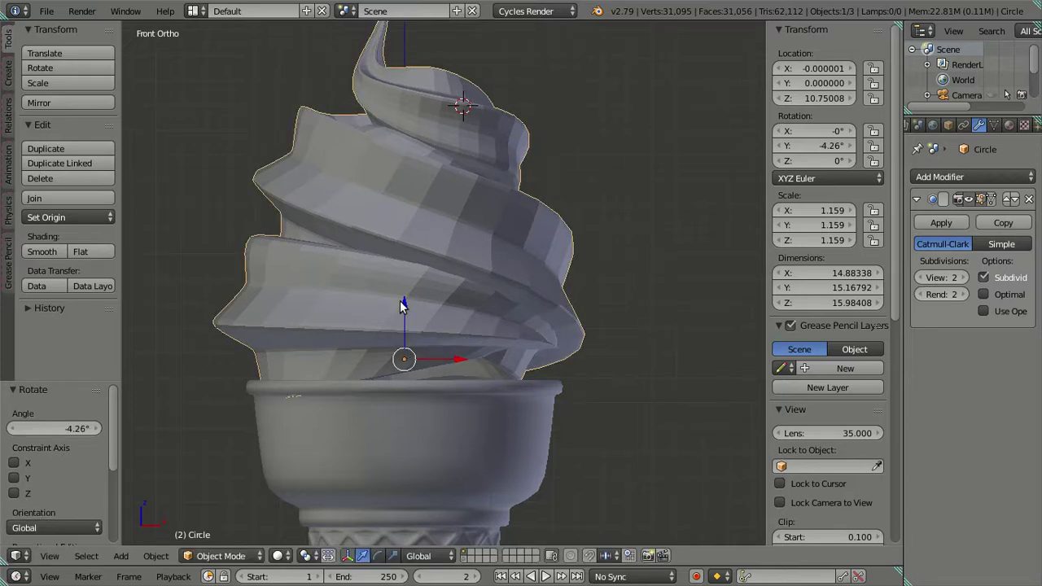
drag(403, 301, 419, 334)
click(418, 335)
mouse_move(418, 334)
middle_down()
mouse_move(746, 321)
mouse_move(297, 320)
mouse_move(291, 309)
mouse_move(435, 343)
middle_up()
Step: In Edit Mode, select a swirl edge loop and move it along X
key(Tab)
mouse_move(361, 455)
shift+middle_down()
mouse_move(399, 332)
mouse_move(342, 476)
mouse_move(358, 336)
mouse_move(414, 302)
shift+middle_up()
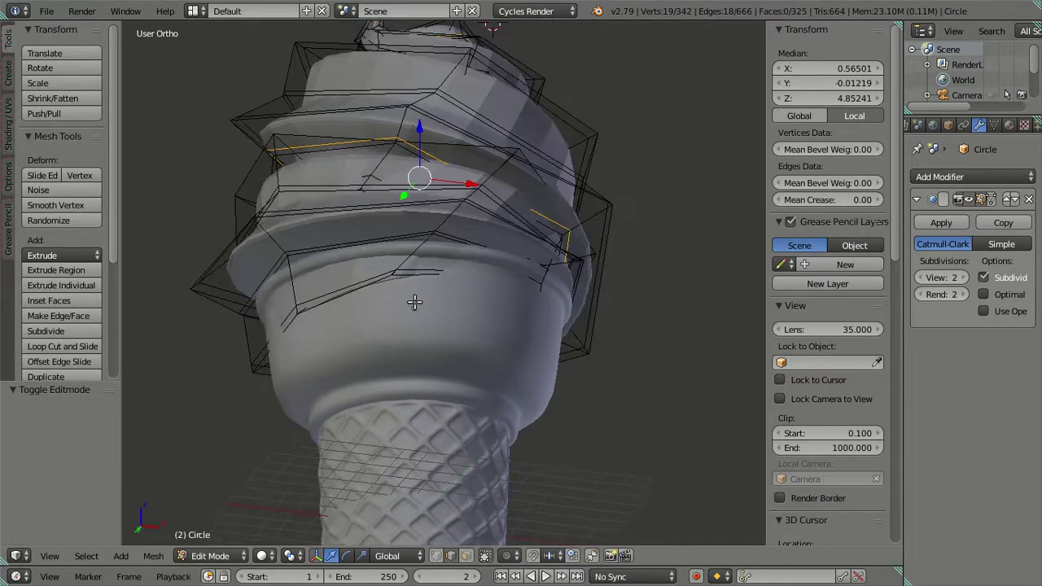
key(a)
alt+click(288, 276)
middle_drag(288, 276, 395, 257)
key(g)
key(x)
click(370, 263)
Step: Shift an edge loop along Y, then clear the selection
key(a)
alt+click(394, 258)
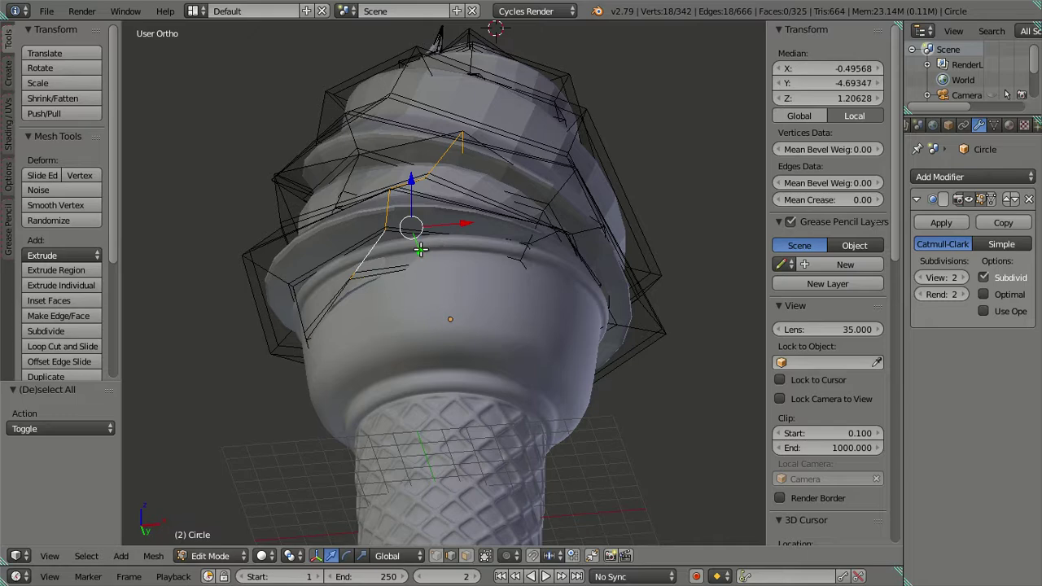
key(g)
key(y)
click(430, 256)
key(a)
mouse_move(372, 268)
middle_down()
mouse_move(522, 265)
mouse_move(548, 253)
middle_up()
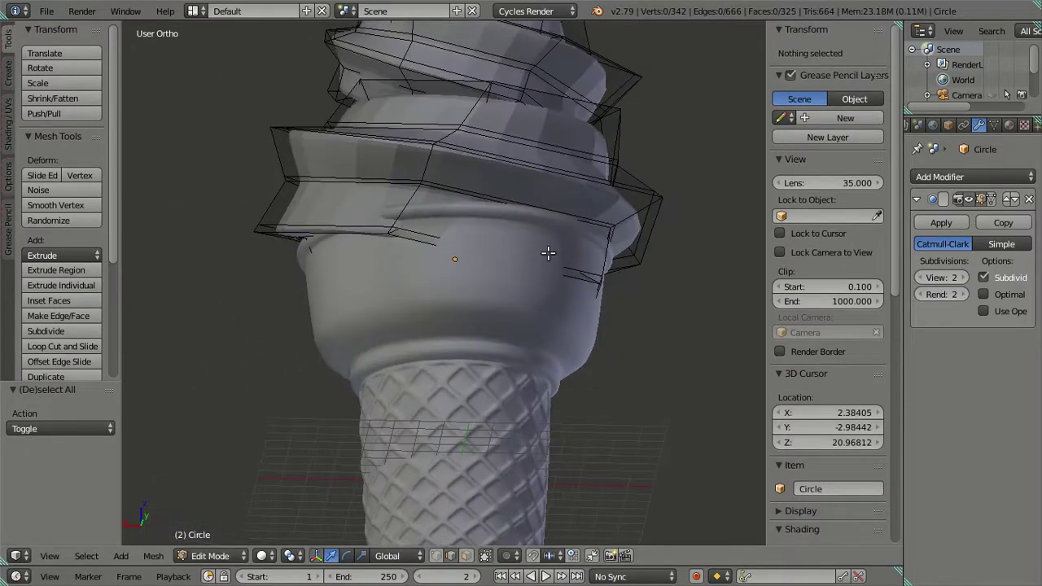
mouse_move(415, 222)
middle_down()
mouse_move(408, 171)
mouse_move(390, 185)
middle_up()
key(a)
key(a)
Step: Slide a vertical edge loop along Y and raise it along Z
alt+right_click(405, 167)
drag(376, 122, 381, 123)
middle_drag(381, 123, 418, 190)
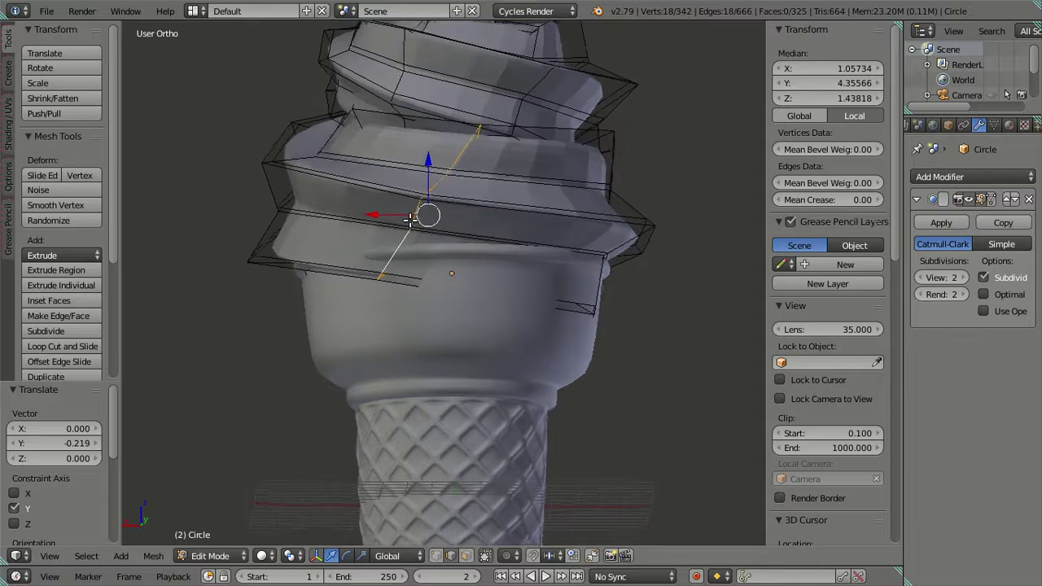
drag(431, 167, 451, 128)
key(a)
mouse_move(488, 203)
middle_down()
mouse_move(507, 228)
mouse_move(509, 177)
middle_up()
Step: Raise another edge loop along Z, undo a further Z move, and exit Edit Mode
alt+right_click(415, 173)
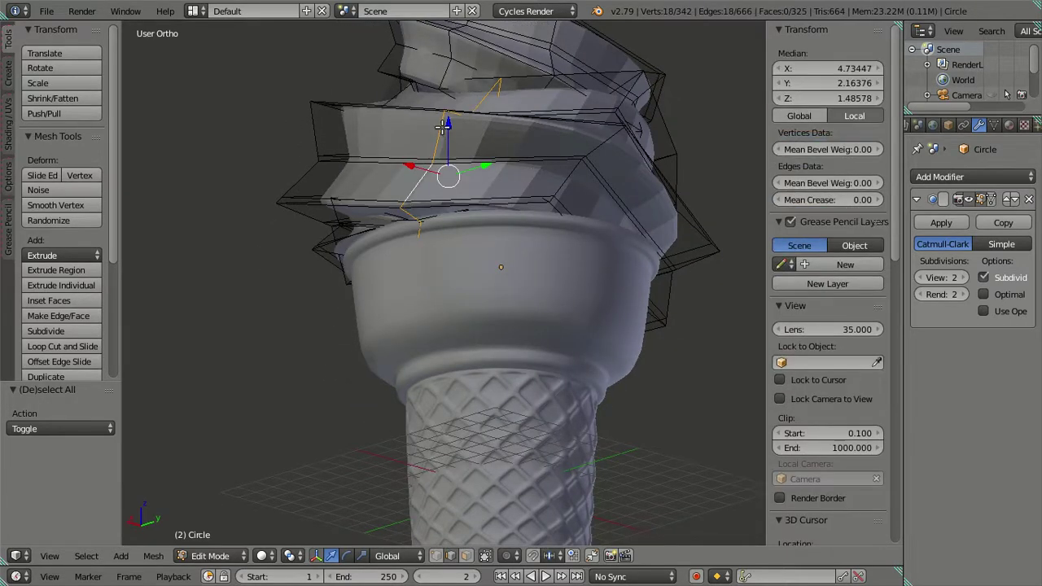
drag(442, 136, 443, 120)
mouse_move(555, 187)
middle_down()
mouse_move(538, 212)
mouse_move(200, 153)
middle_up()
alt+right_click(444, 147)
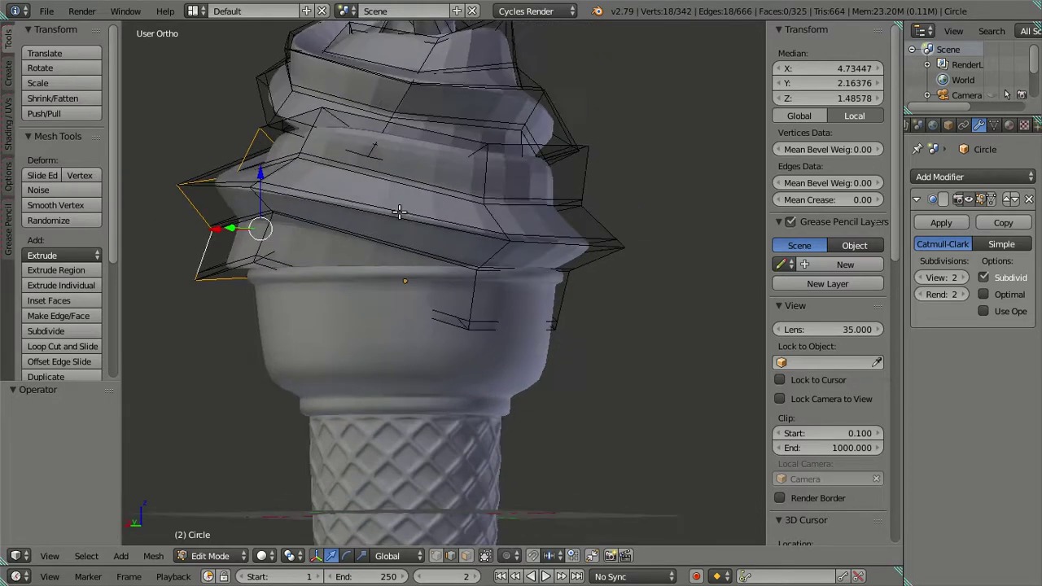
key(a)
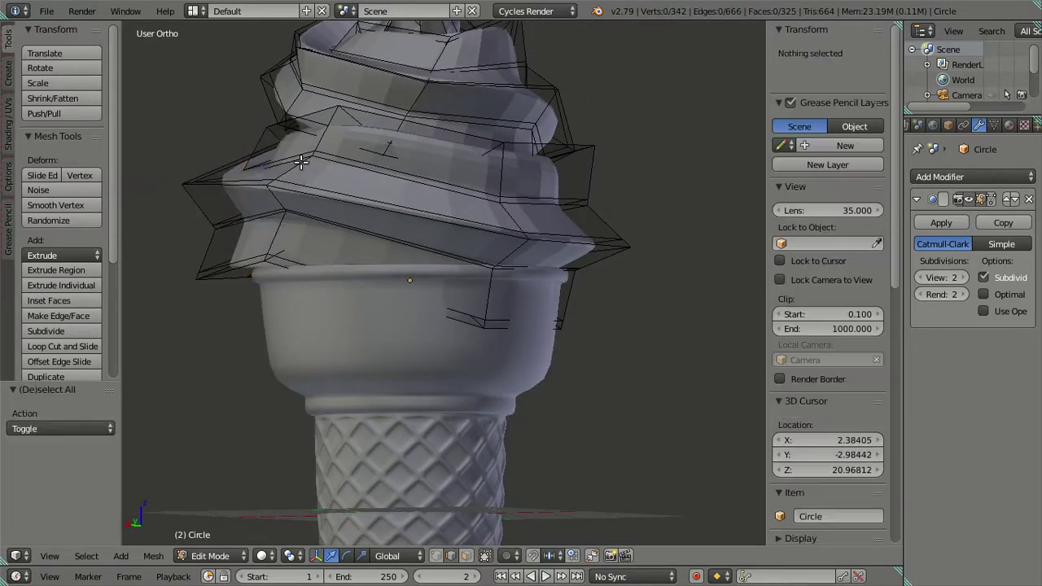
alt+right_click(300, 167)
key(g)
key(z)
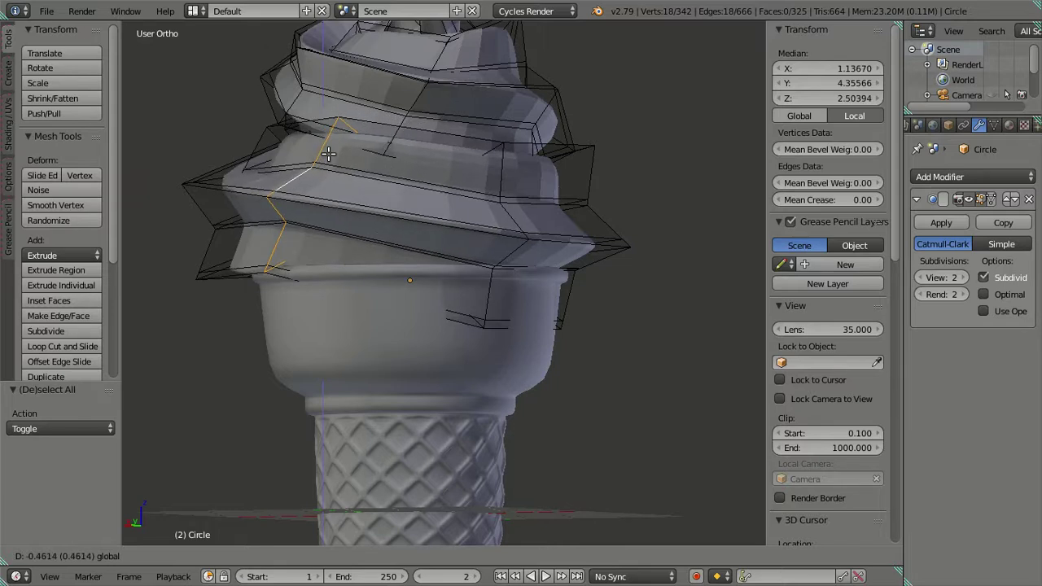
click(328, 153)
key(ctrl+z)
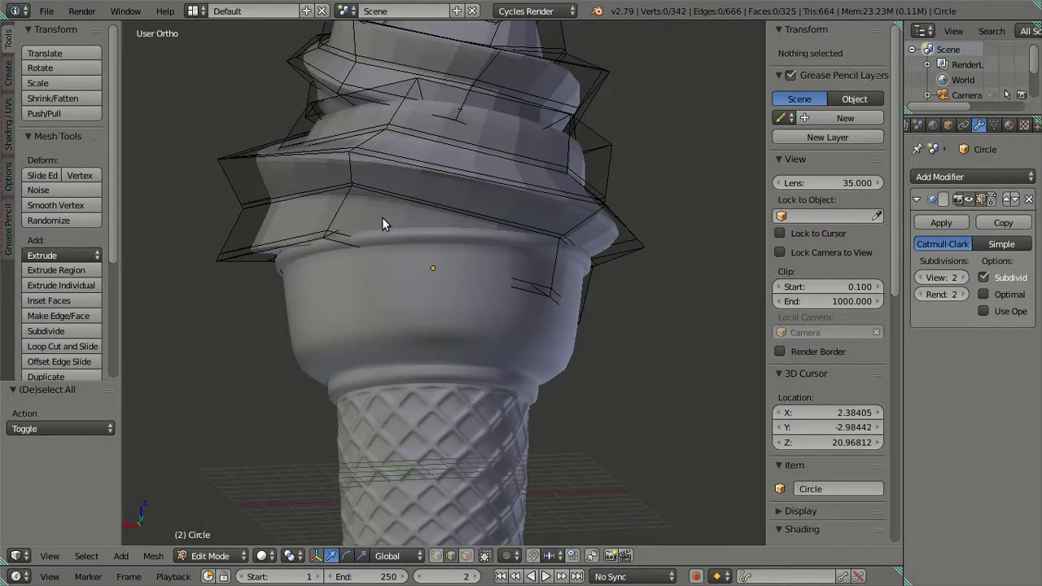
key(Tab)
mouse_move(405, 213)
middle_down()
mouse_move(420, 221)
mouse_move(371, 275)
mouse_move(341, 285)
mouse_move(296, 275)
mouse_move(309, 240)
middle_up()
Step: Add a loop cut around the swirl and slide its edge along Y
key(Tab)
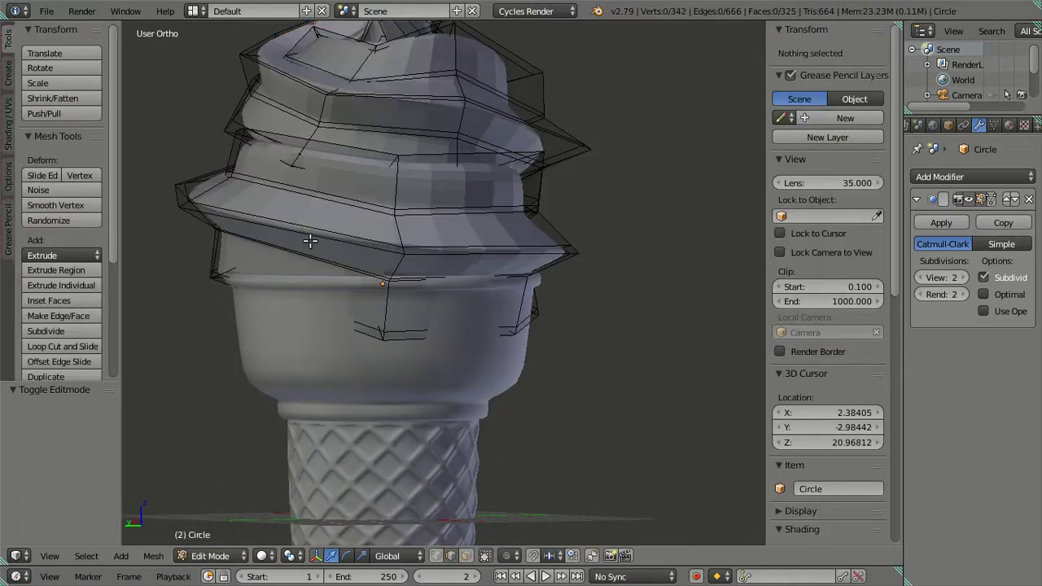
mouse_move(378, 242)
middle_down()
mouse_move(422, 291)
mouse_move(412, 344)
middle_up()
click(412, 293)
right_click(412, 293)
drag(393, 404, 397, 419)
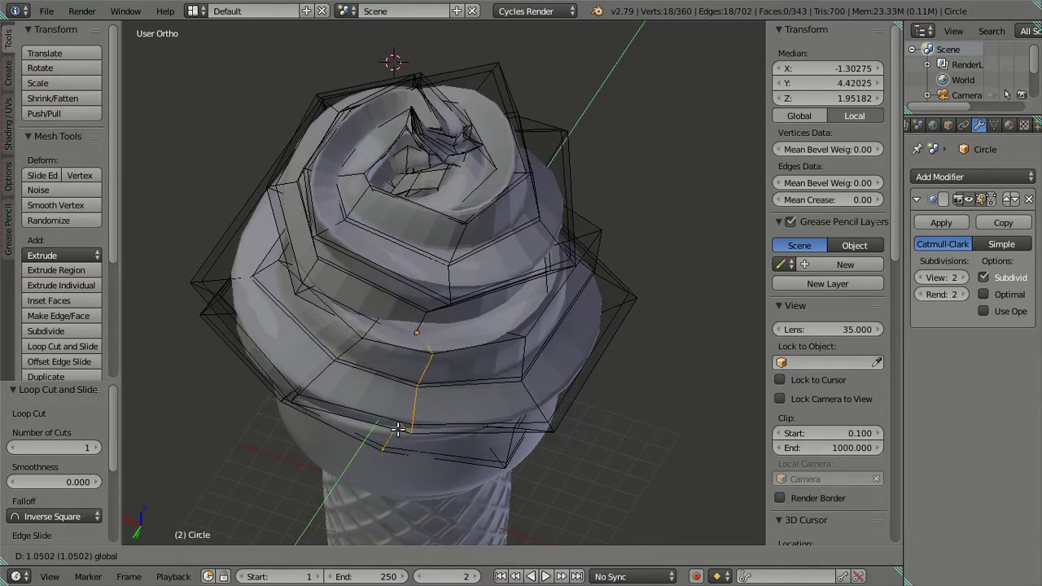
click(397, 429)
mouse_move(397, 429)
middle_down()
mouse_move(432, 325)
mouse_move(426, 309)
middle_up()
key(a)
mouse_move(534, 249)
middle_down()
mouse_move(521, 221)
mouse_move(419, 234)
middle_up()
Step: Nudge a vertical edge loop on the swirl's left side along Y, then return to Object Mode
key(Tab)
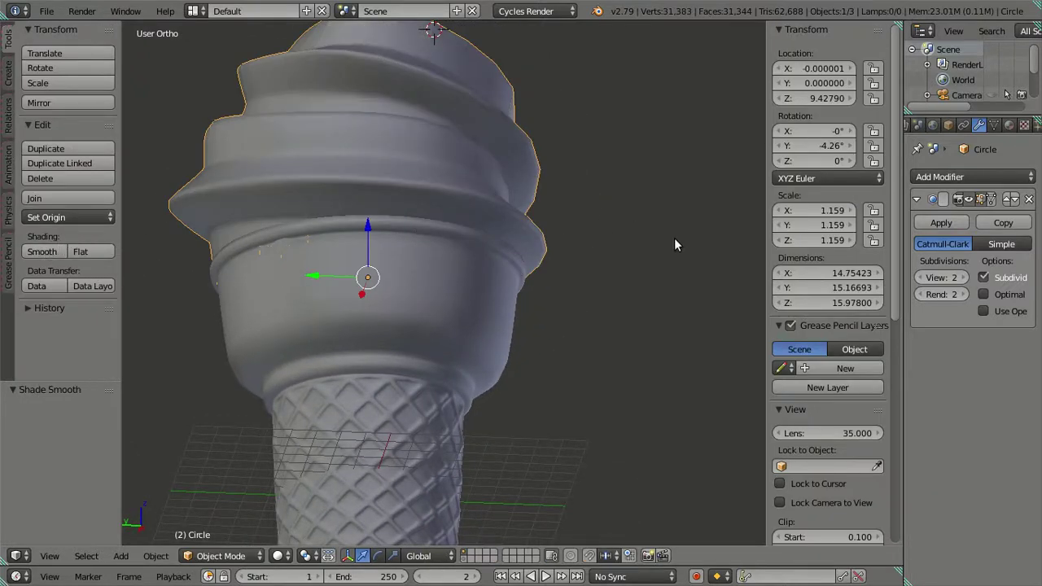
mouse_move(639, 255)
middle_down()
mouse_move(414, 270)
mouse_move(458, 269)
mouse_move(388, 268)
mouse_move(321, 249)
middle_up()
key(Tab)
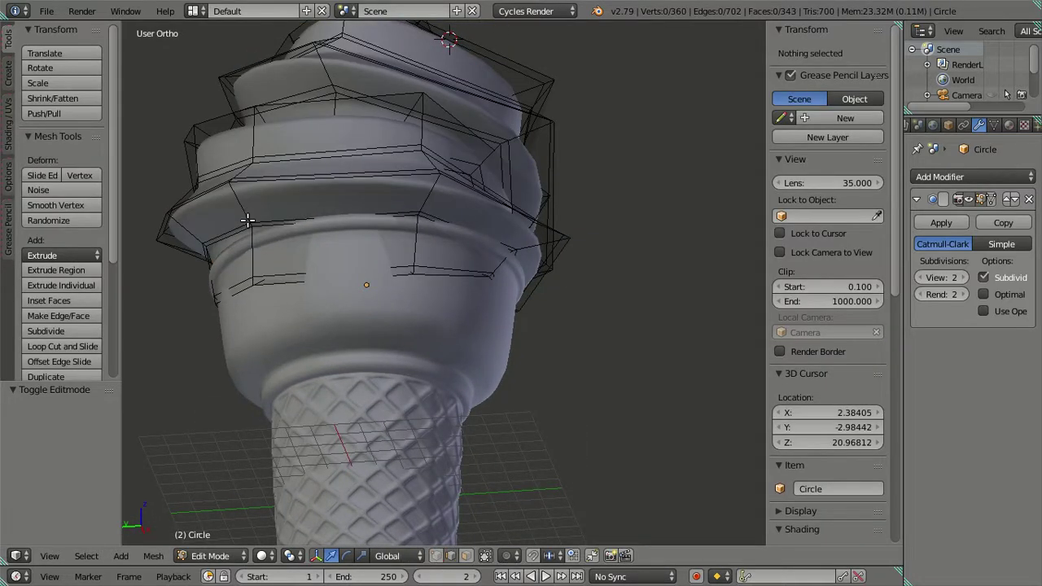
key(a)
key(a)
alt+right_click(232, 222)
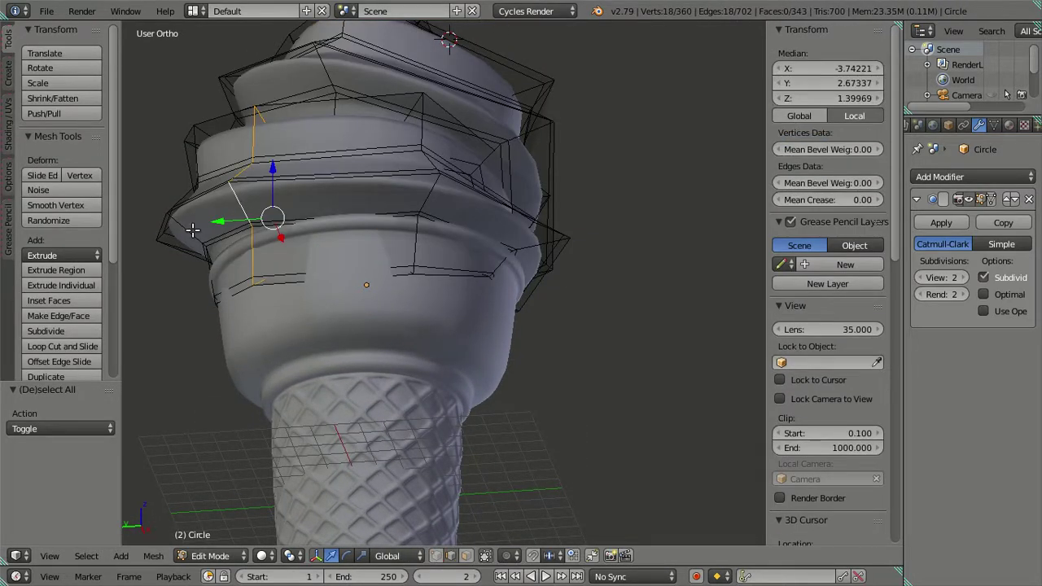
drag(208, 228, 213, 229)
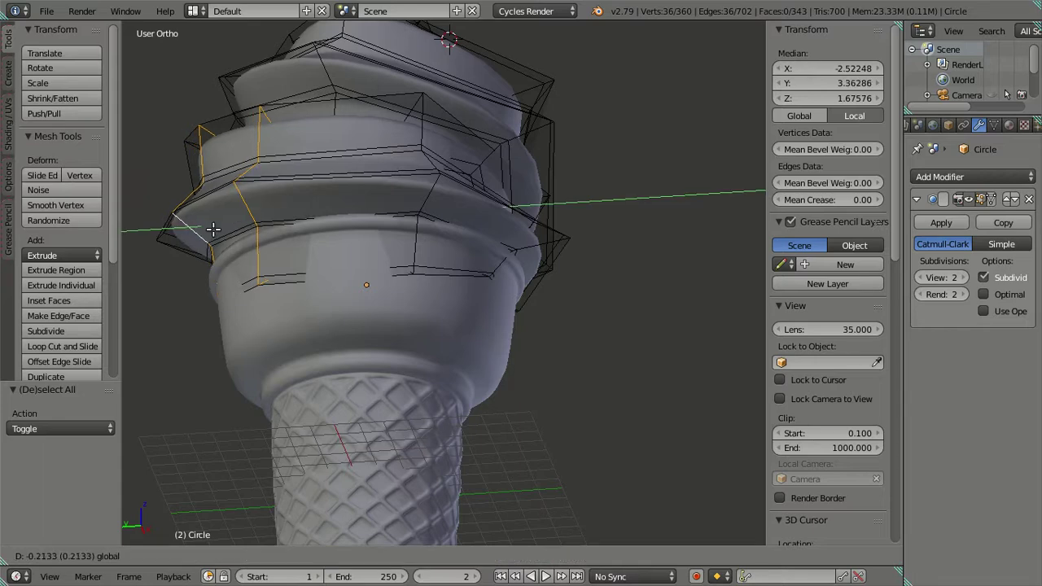
click(213, 229)
mouse_move(244, 240)
middle_down()
mouse_move(402, 252)
mouse_move(493, 295)
mouse_move(465, 307)
mouse_move(228, 262)
mouse_move(356, 220)
mouse_move(362, 342)
mouse_move(426, 372)
mouse_move(522, 201)
mouse_move(535, 224)
middle_up()
key(a)
key(Tab)
key(a)
scroll(536, 224, down, 4)
mouse_move(563, 329)
middle_down()
mouse_move(423, 336)
mouse_move(339, 235)
mouse_move(184, 274)
mouse_move(709, 263)
mouse_move(714, 228)
mouse_move(733, 217)
middle_up()
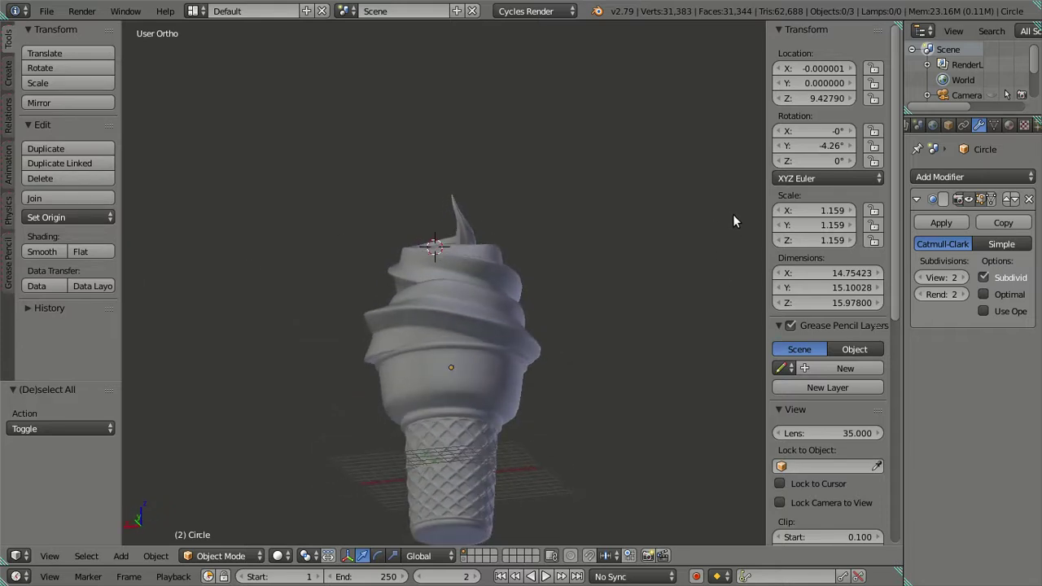
scroll(732, 222, up, 3)
mouse_move(593, 295)
middle_down()
mouse_move(558, 240)
mouse_move(528, 298)
mouse_move(544, 310)
middle_up()
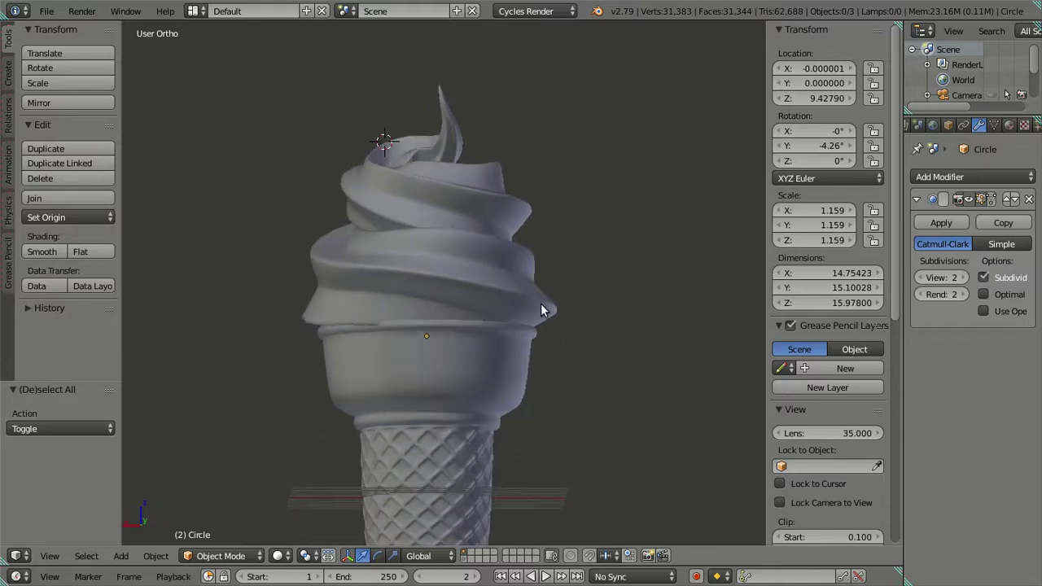
scroll(540, 303, up, 2)
mouse_move(429, 376)
middle_down()
mouse_move(412, 317)
mouse_move(463, 351)
mouse_move(746, 331)
middle_up()
mouse_move(627, 290)
middle_down()
mouse_move(559, 251)
mouse_move(523, 297)
mouse_move(578, 308)
mouse_move(489, 318)
mouse_move(454, 280)
middle_up()
Step: In Edit Mode, select one vertical edge loop of the swirl and raise it along Z
key(Tab)
key(a)
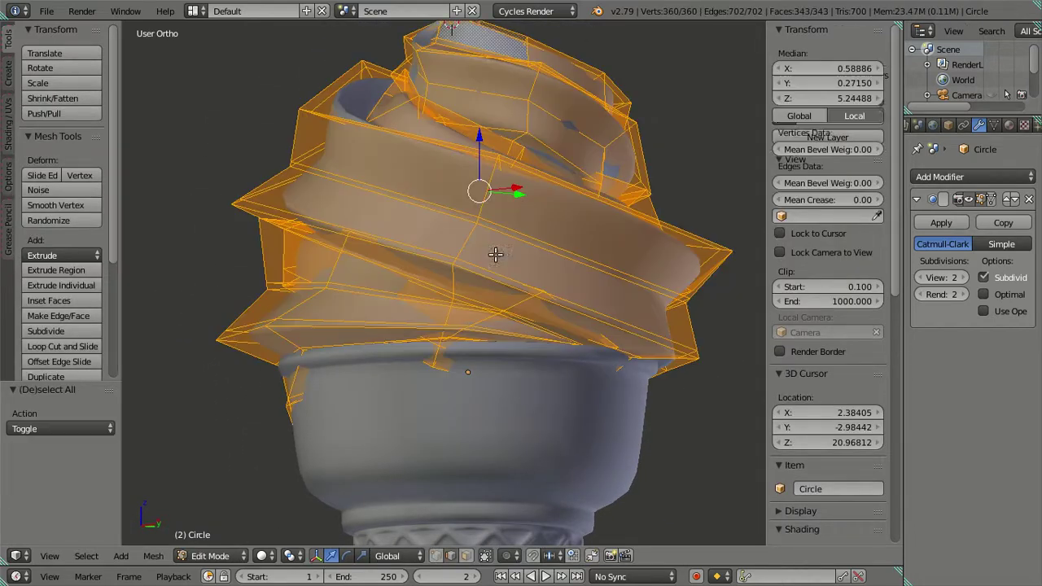
key(a)
alt+right_click(479, 198)
drag(483, 201, 504, 169)
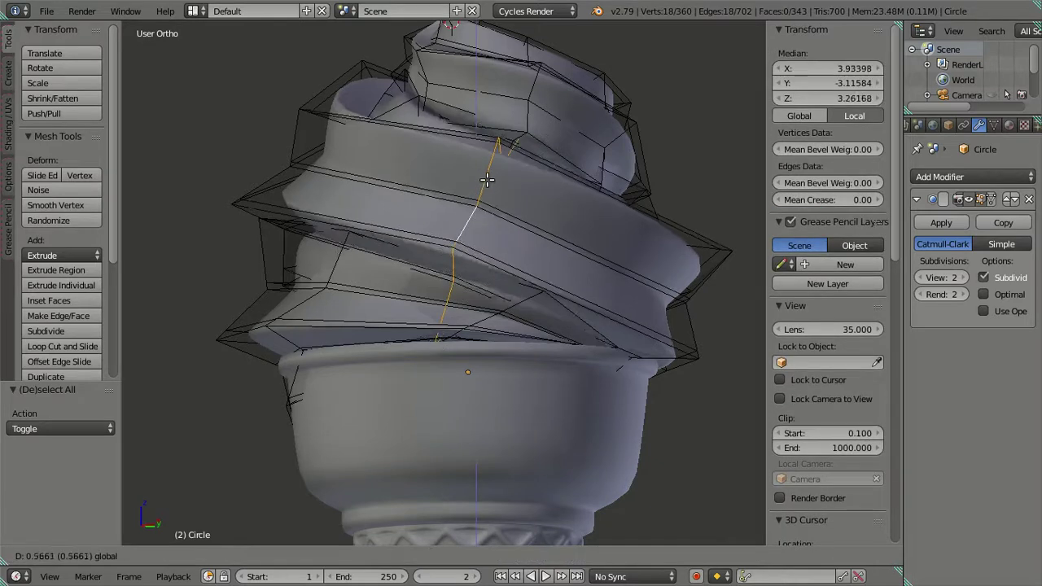
click(503, 169)
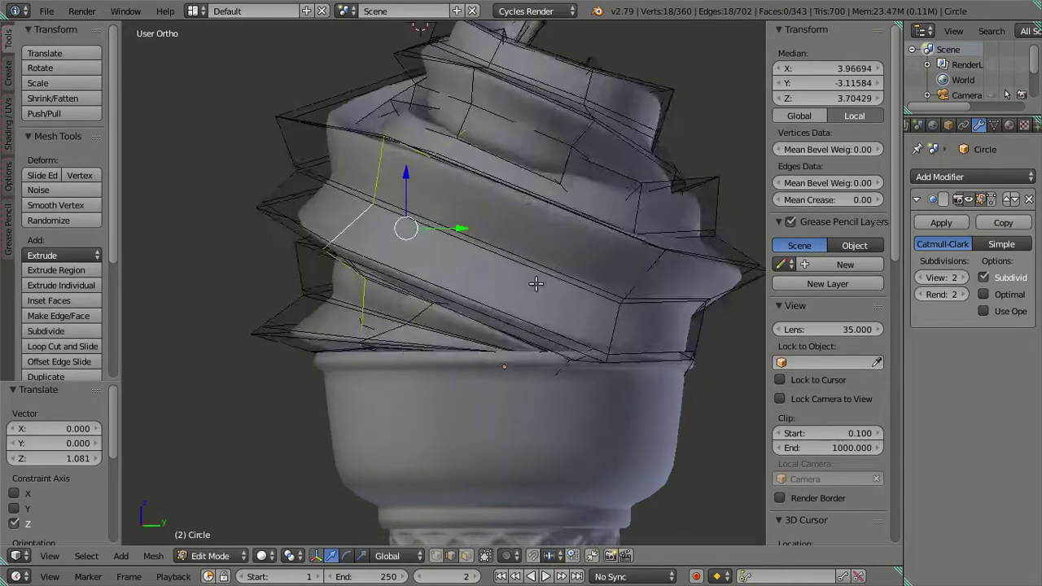
middle_drag(504, 170, 513, 277)
Step: Select two more vertical edge loops and lift them together along Z
key(a)
alt+right_click(513, 276)
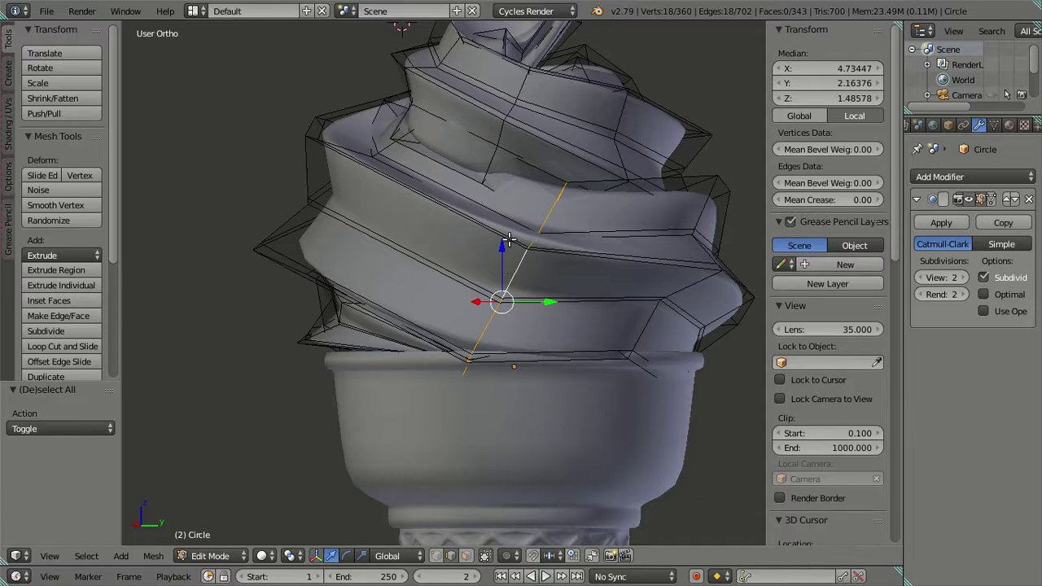
alt+shift+right_click(645, 321)
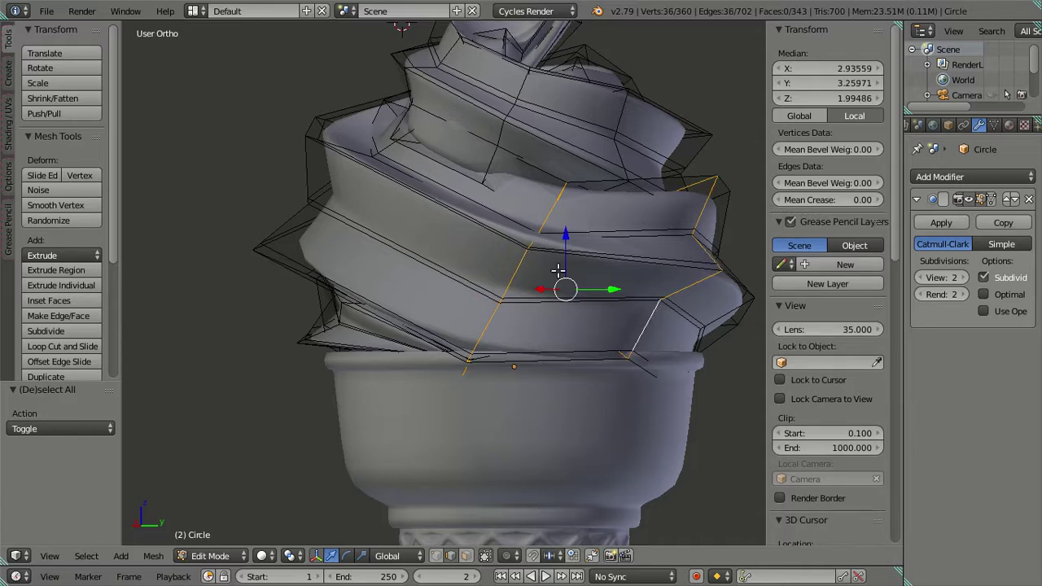
drag(565, 235, 567, 225)
click(567, 225)
mouse_move(567, 225)
middle_down()
mouse_move(588, 318)
mouse_move(456, 305)
mouse_move(586, 308)
mouse_move(633, 291)
mouse_move(485, 293)
mouse_move(456, 313)
middle_up()
Step: Lower an edge loop on the front of the swirl with G Z
key(a)
alt+right_click(491, 245)
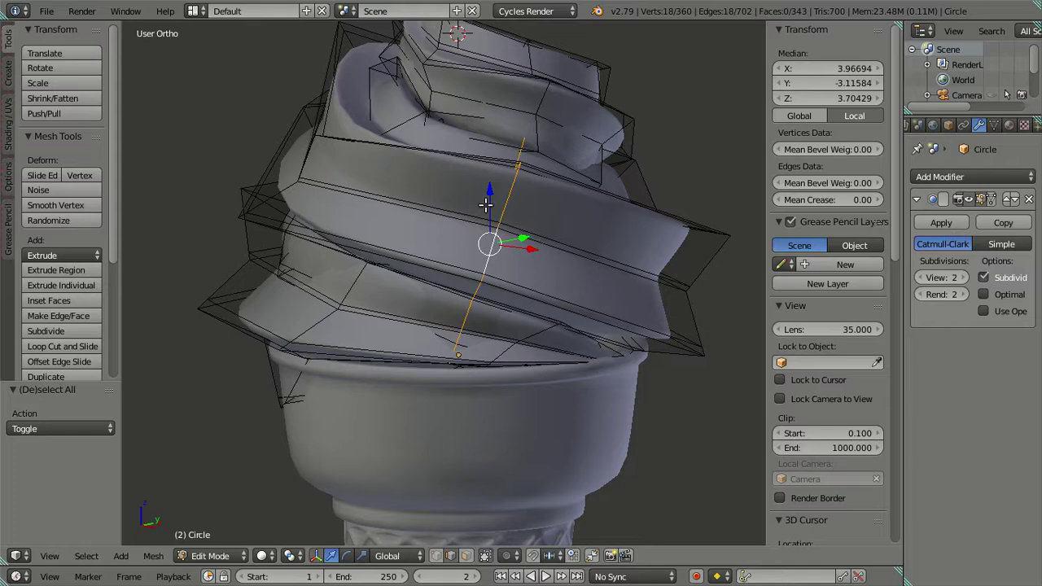
key(g)
key(z)
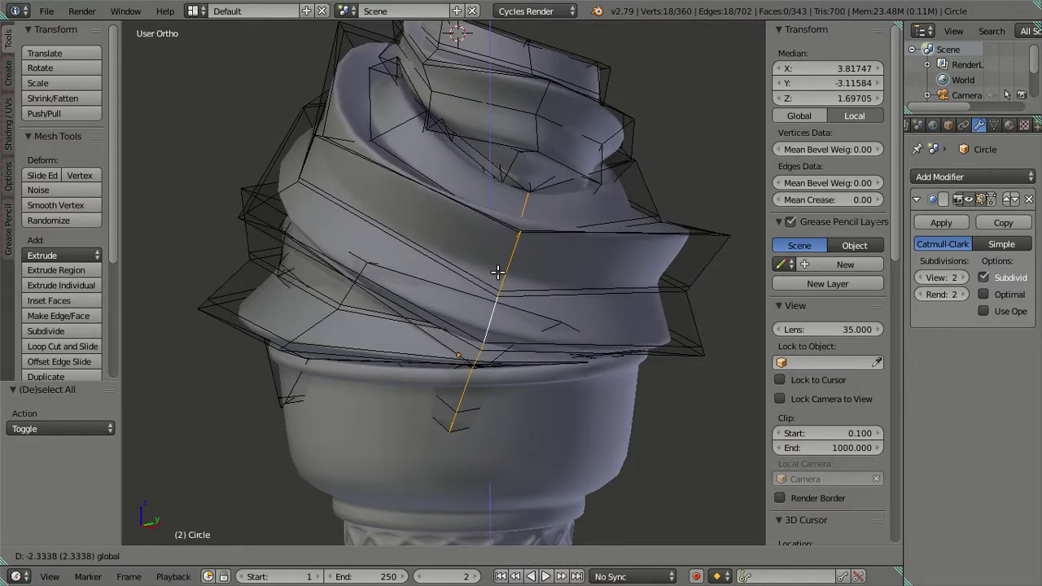
click(497, 272)
key(a)
mouse_move(496, 271)
middle_down()
mouse_move(558, 330)
mouse_move(525, 282)
mouse_move(364, 271)
mouse_move(388, 270)
middle_up()
Step: Preview the smoothed swirl in Object Mode, then re-enter Edit Mode and raise another loop slightly
key(Tab)
key(a)
key(a)
key(Tab)
middle_drag(456, 273, 355, 229)
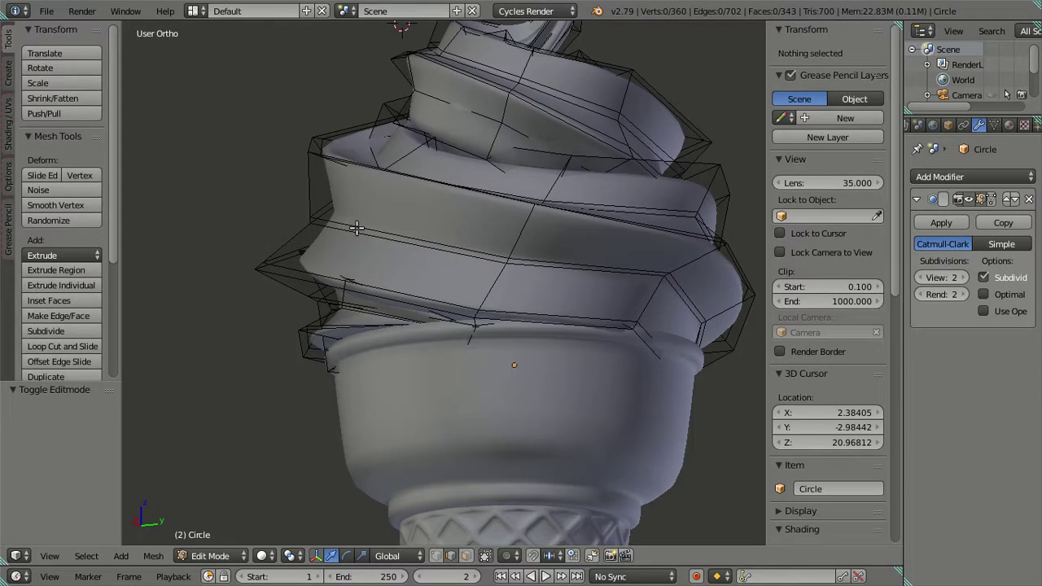
alt+right_click(654, 303)
drag(569, 210, 573, 201)
Step: Nudge one more edge loop along Z and return to Object Mode to view the swirl
key(a)
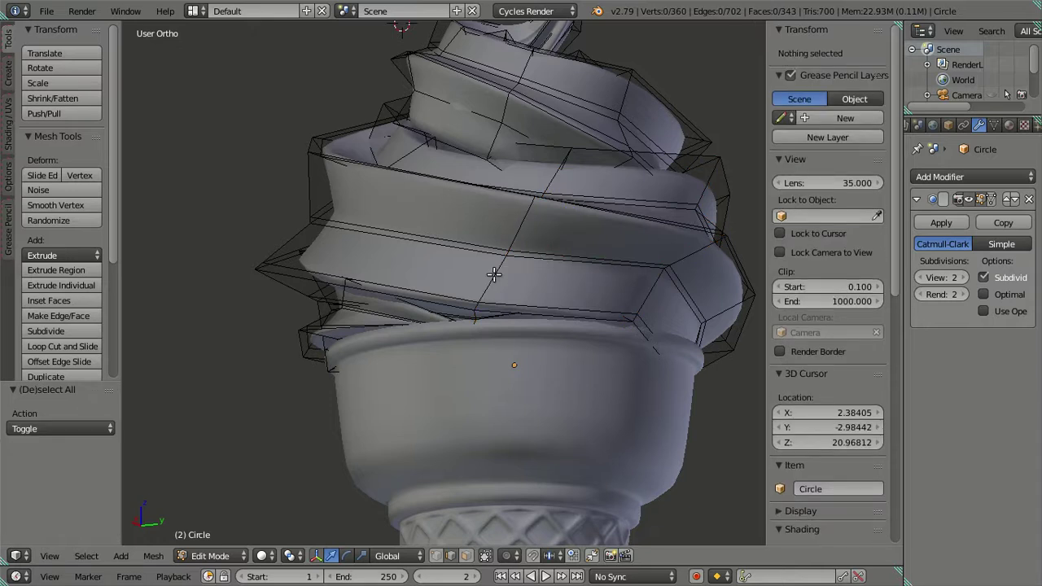
alt+right_click(497, 277)
drag(511, 217, 512, 217)
key(a)
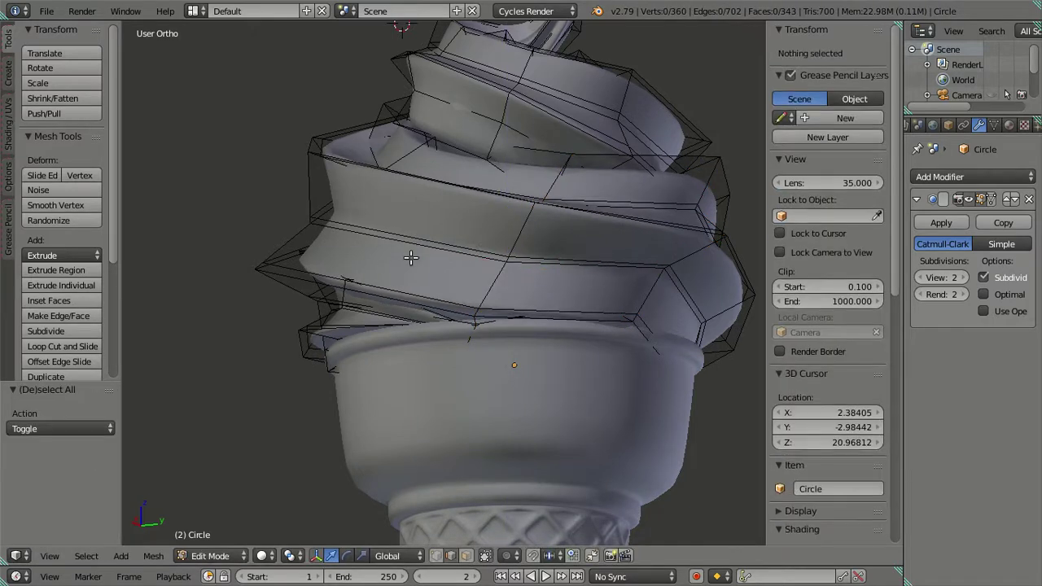
key(Tab)
mouse_move(513, 252)
middle_down()
mouse_move(654, 356)
mouse_move(447, 297)
middle_up()
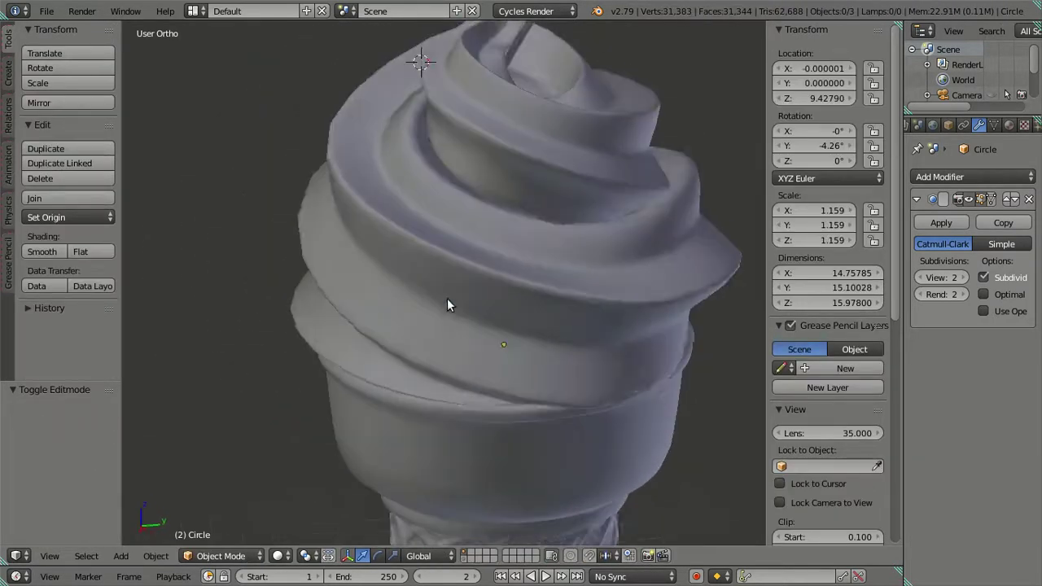
Step: Zoom out around the cone and hide the T and N side panels
scroll(447, 298, down, 4)
middle_drag(600, 292, 382, 289)
scroll(466, 279, down, 3)
scroll(464, 313, down, 2)
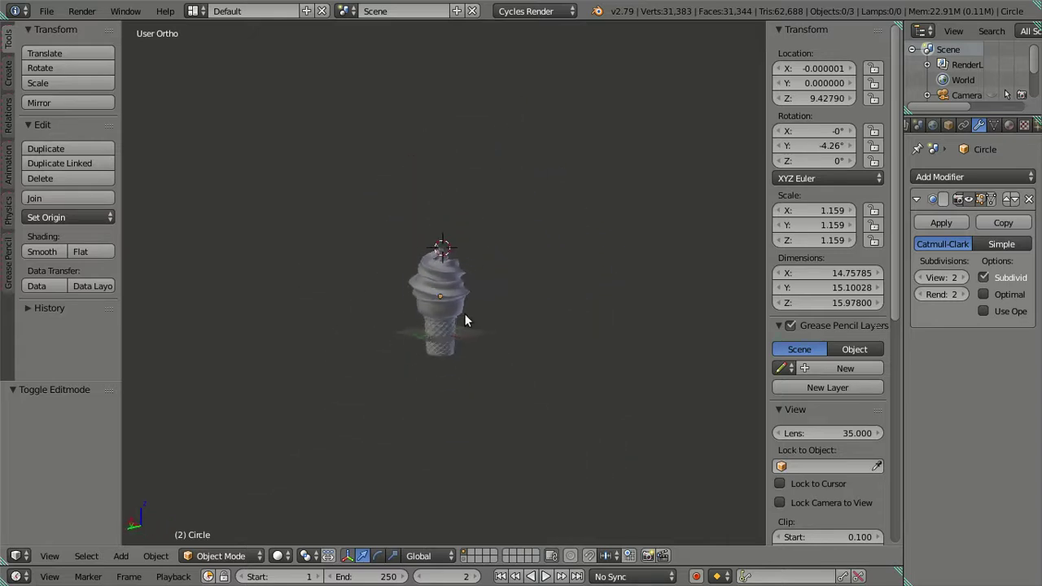
mouse_move(449, 323)
middle_down()
mouse_move(512, 336)
mouse_move(484, 296)
middle_up()
scroll(484, 297, up, 3)
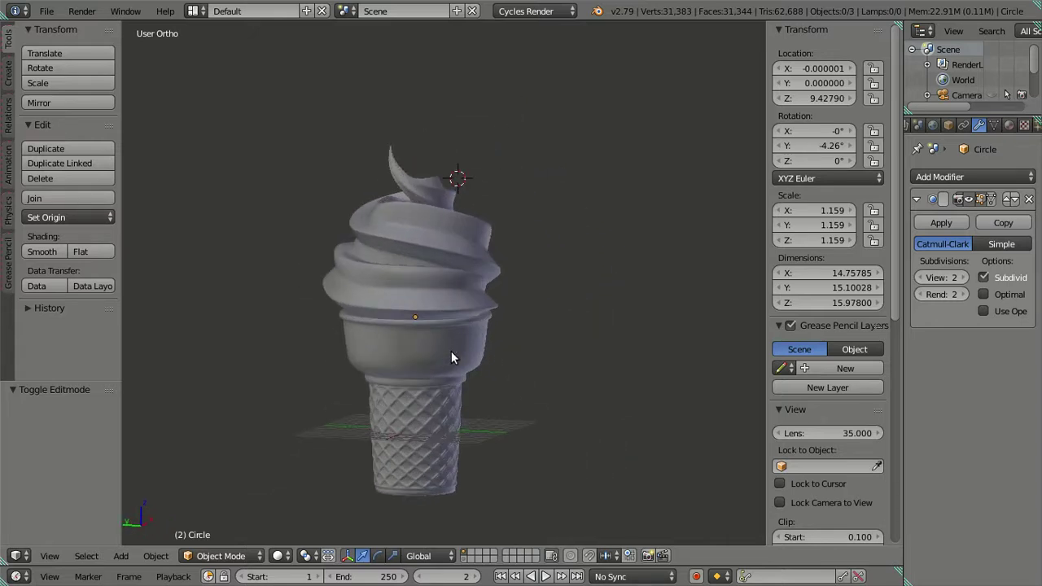
key(t)
key(n)
Step: Select the swirl and show its Material settings, which have no material yet
scroll(503, 342, down, 2)
mouse_move(505, 339)
middle_down()
mouse_move(488, 285)
mouse_move(507, 396)
mouse_move(493, 372)
mouse_move(493, 425)
mouse_move(464, 348)
middle_up()
right_click(444, 233)
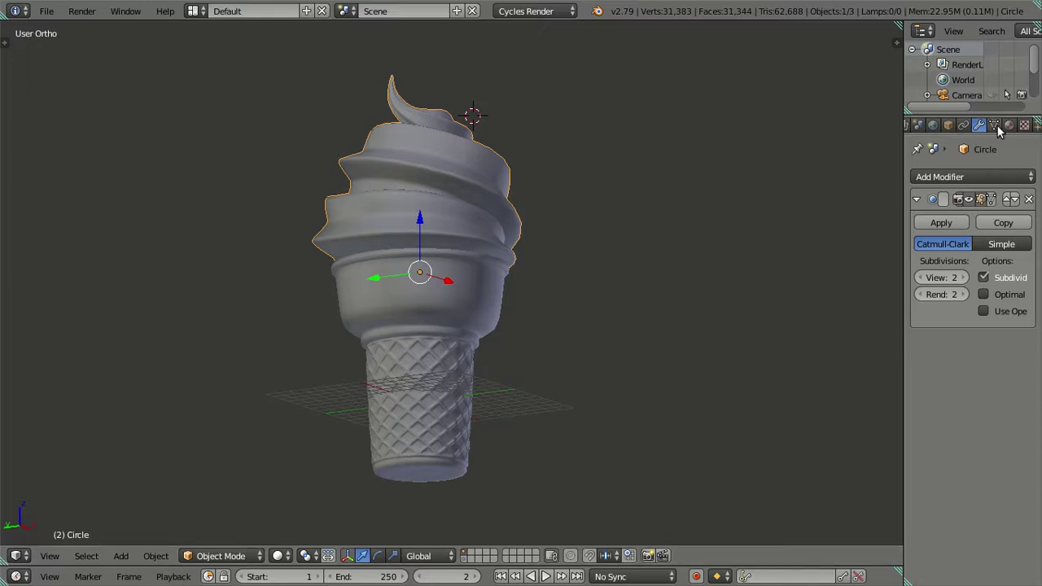
click(1009, 125)
Step: Assign the existing 'Material' to the cone instead of the swirl
click(918, 225)
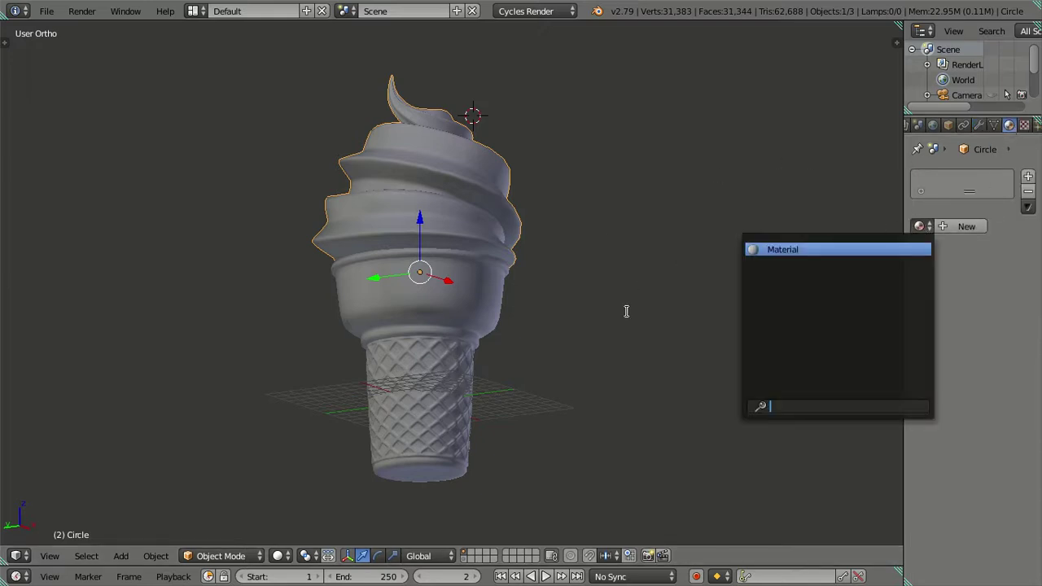
right_click(427, 323)
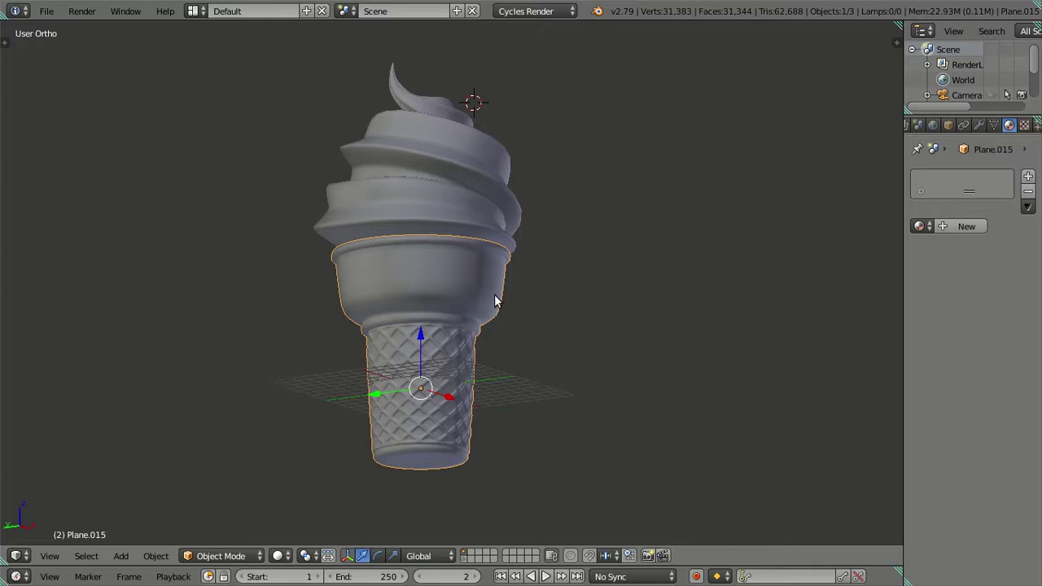
click(917, 226)
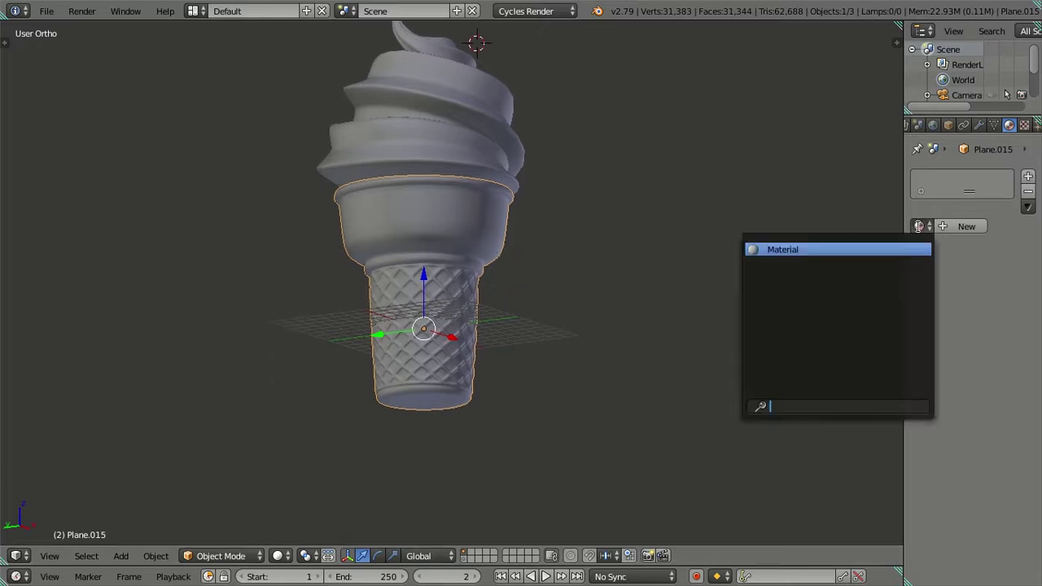
click(839, 250)
middle_drag(677, 393, 500, 370)
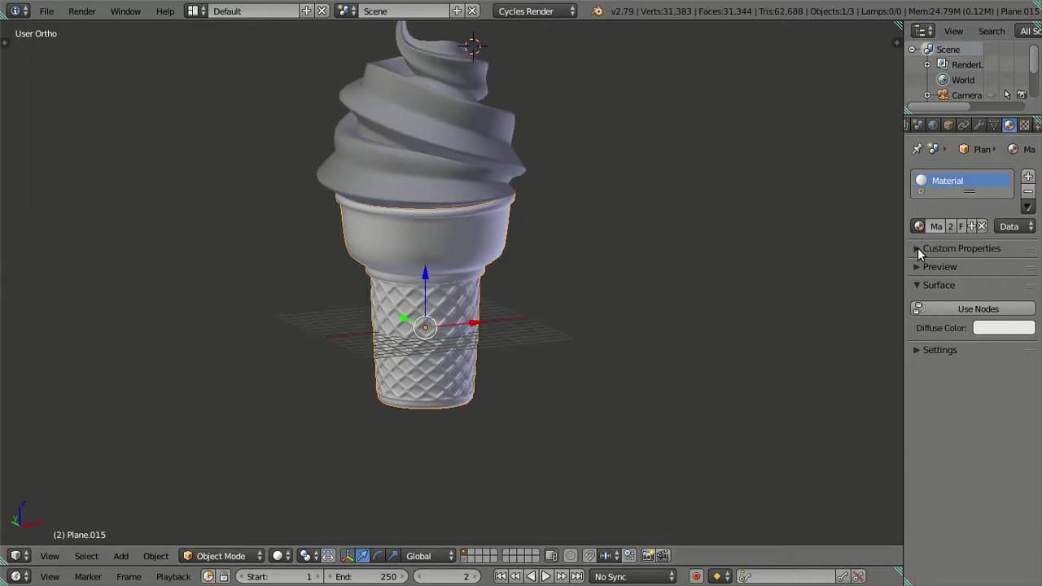
Step: Try pink and orange diffuse colours on the cone, then undo back to white
click(1001, 328)
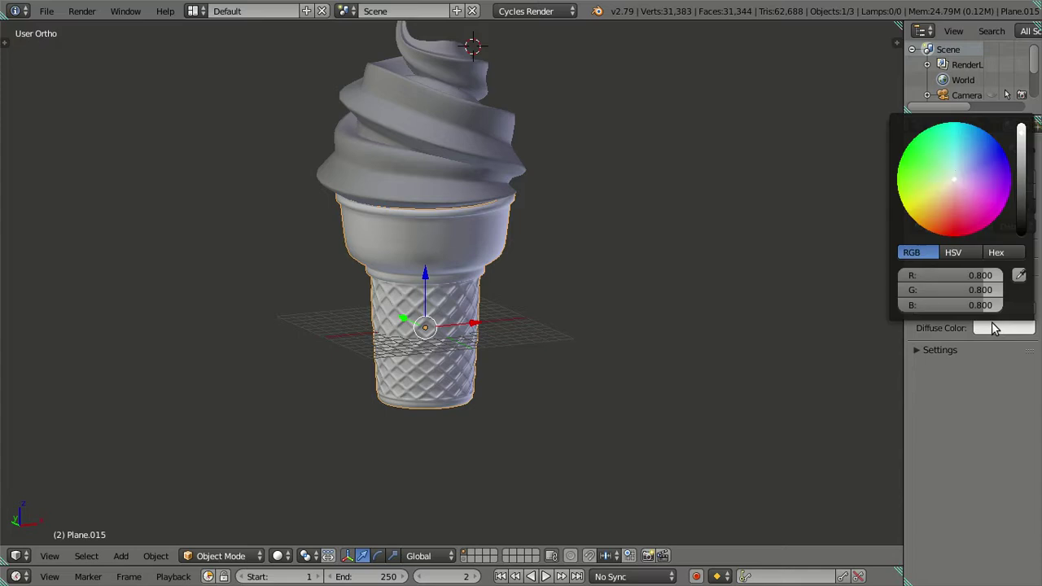
scroll(957, 177, up, 4)
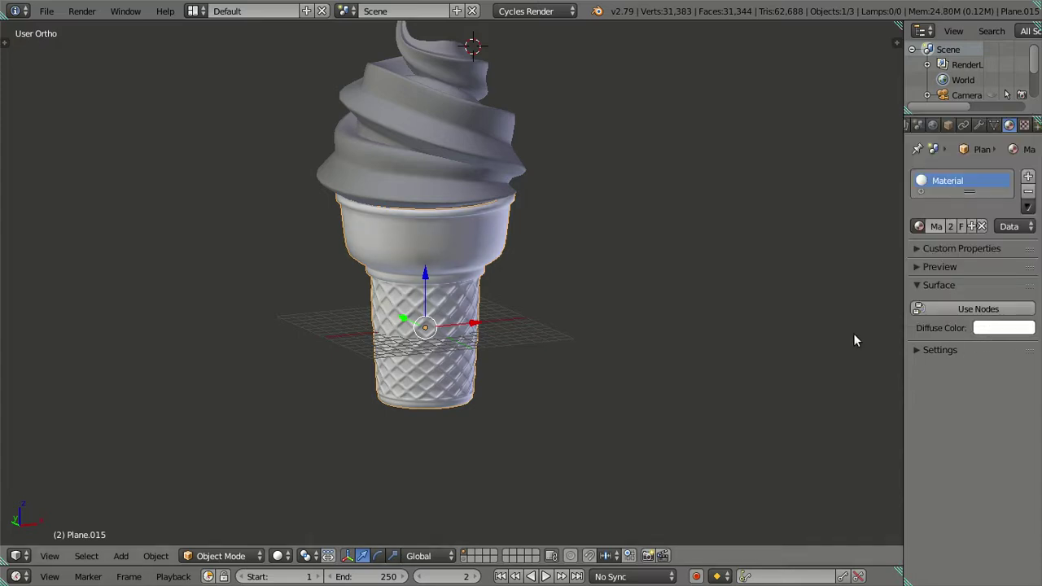
click(995, 326)
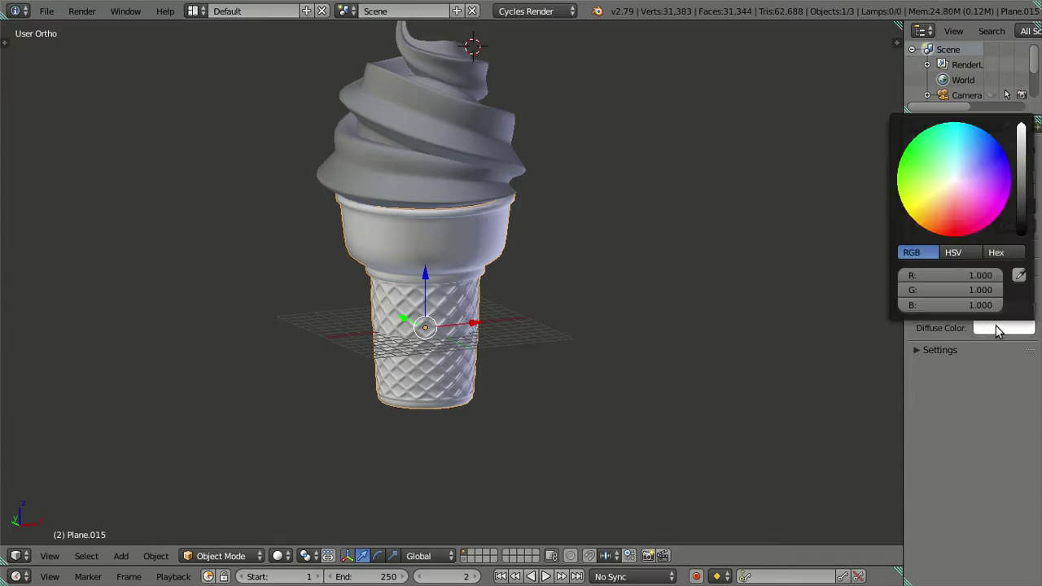
click(953, 181)
click(945, 202)
right_click(939, 201)
key(ctrl+z)
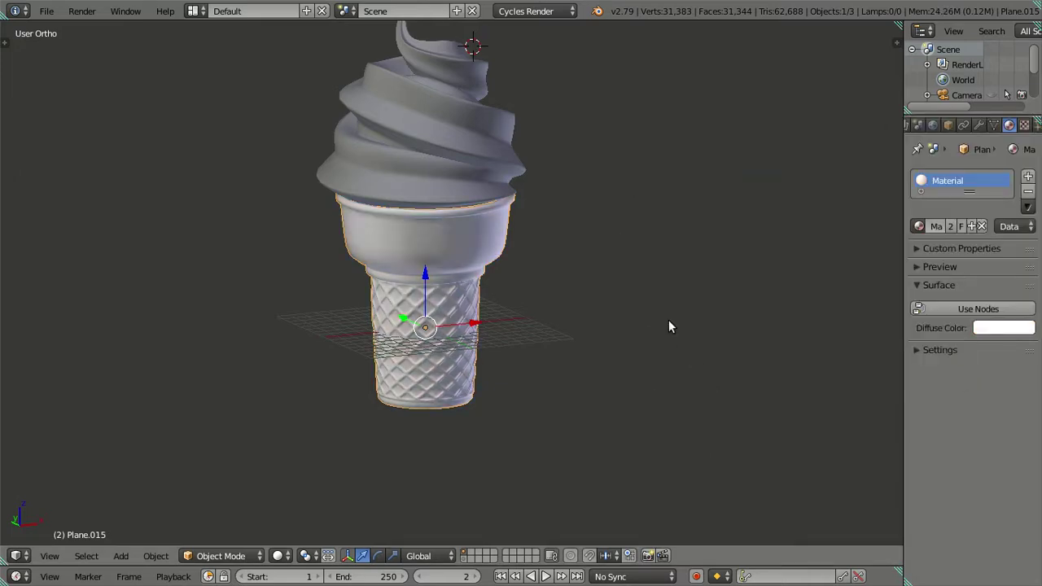
Step: Set the cone's diffuse colour to pale cream (R 1.000, G 0.847, B 0.473)
click(978, 327)
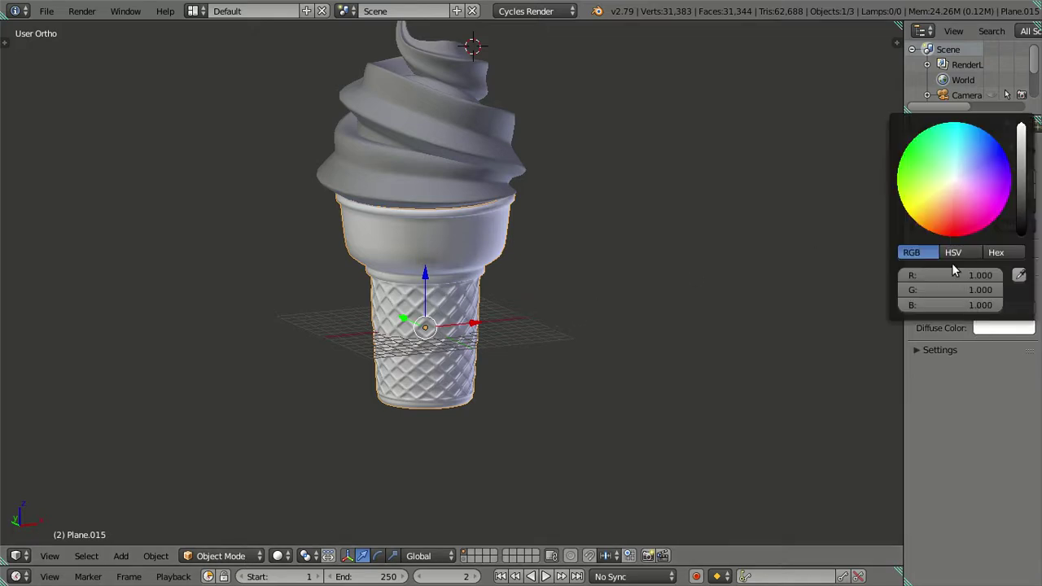
click(944, 188)
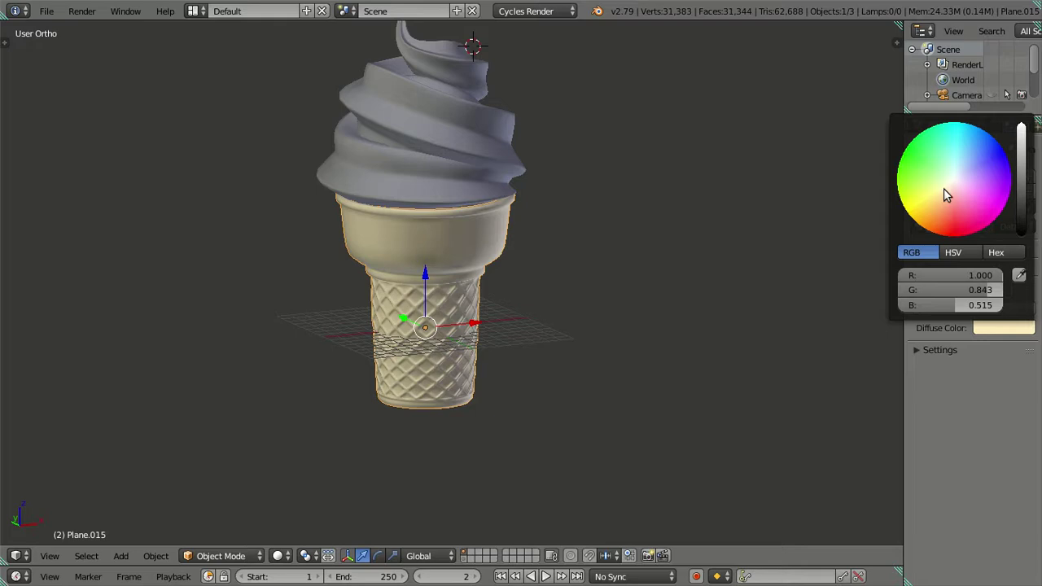
drag(942, 189, 941, 191)
click(941, 189)
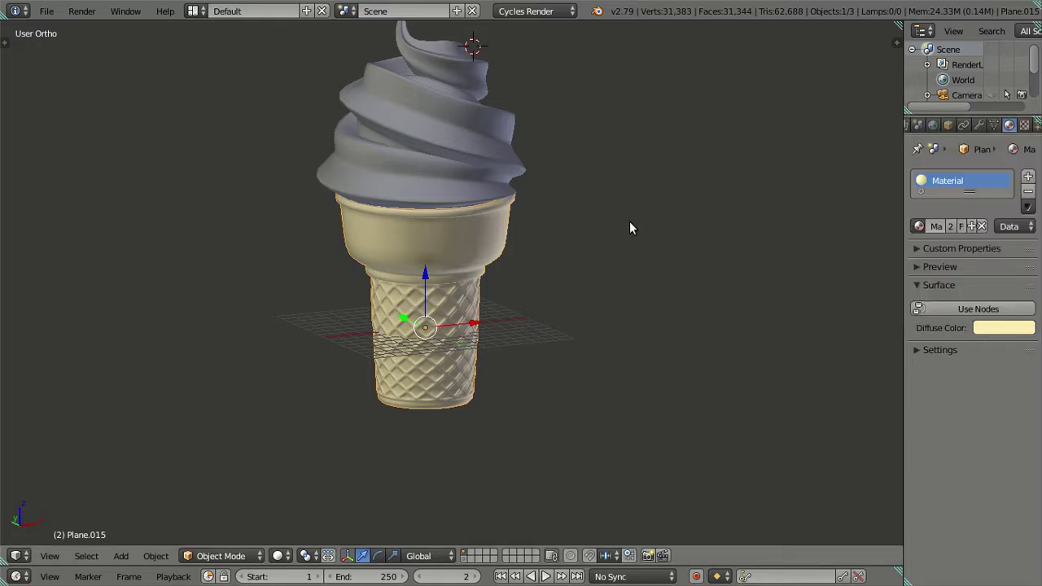
mouse_move(629, 291)
middle_down()
mouse_move(566, 237)
mouse_move(578, 318)
mouse_move(505, 203)
middle_up()
right_click(504, 206)
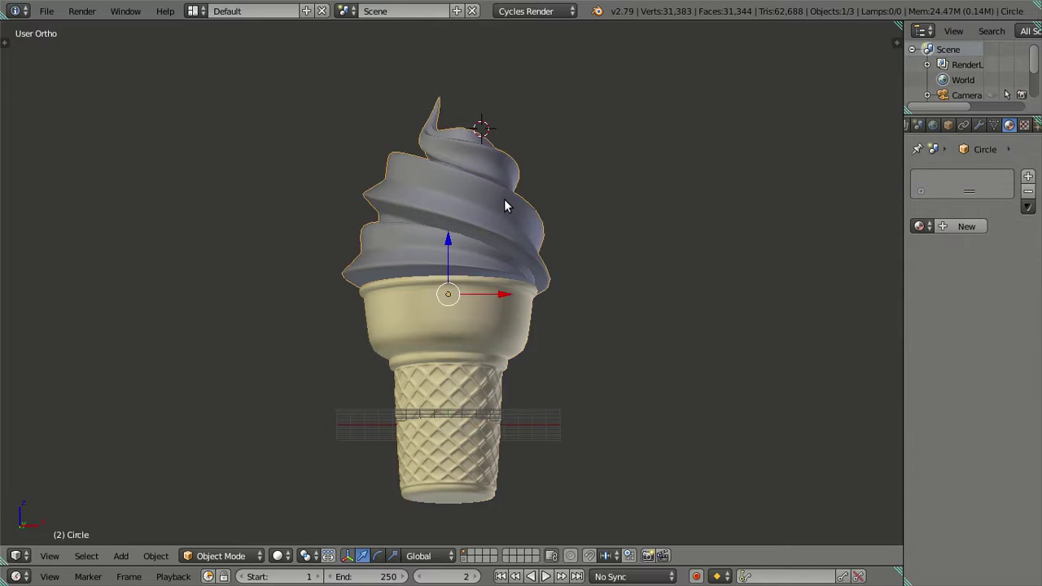
Step: Lower the swirl's Subdivision Surface viewport level to 1
right_click(517, 363)
click(978, 125)
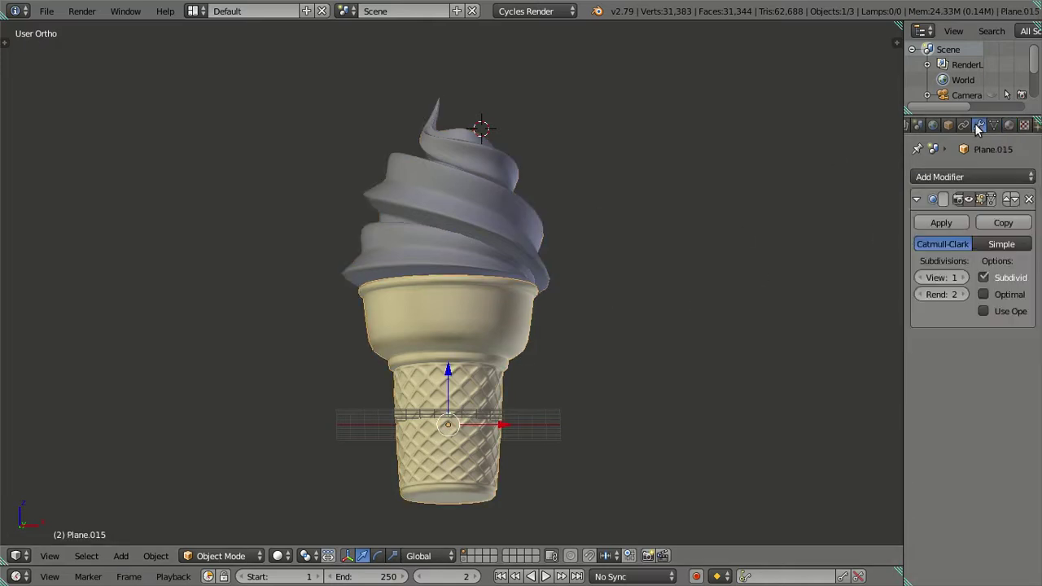
right_click(551, 240)
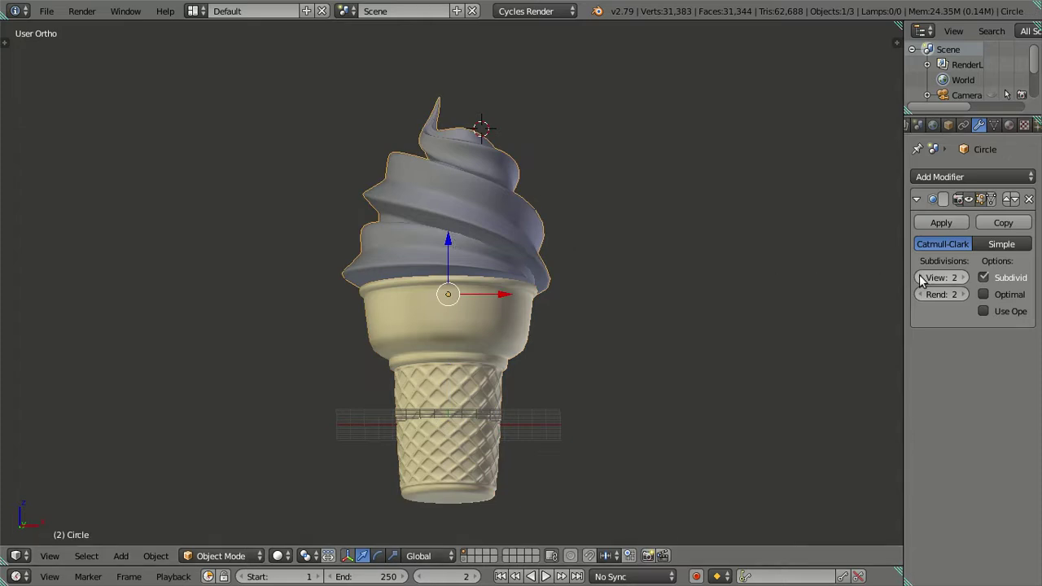
middle_drag(692, 242, 659, 246)
scroll(638, 274, up, 4)
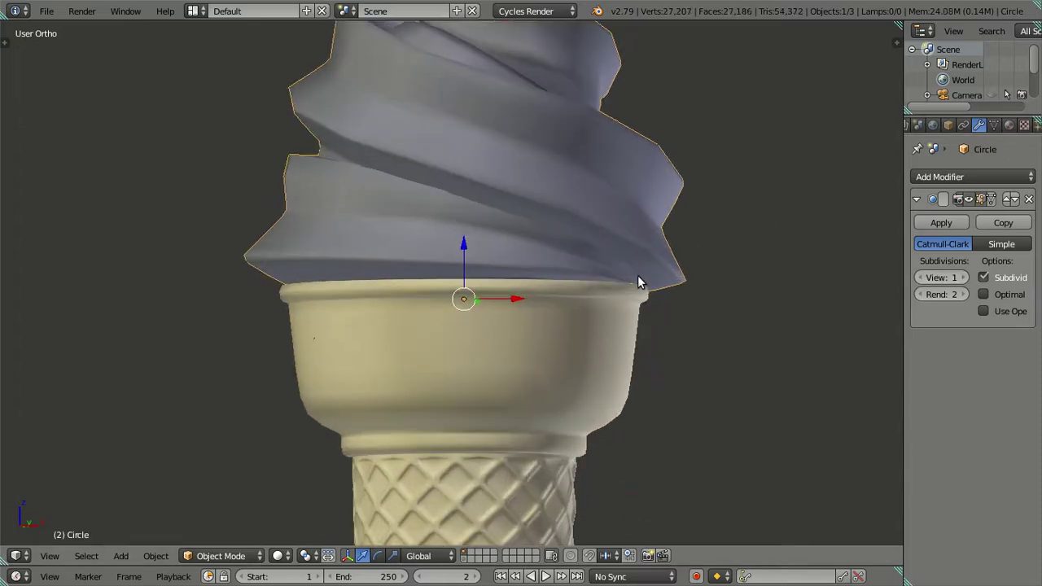
scroll(613, 163, down, 4)
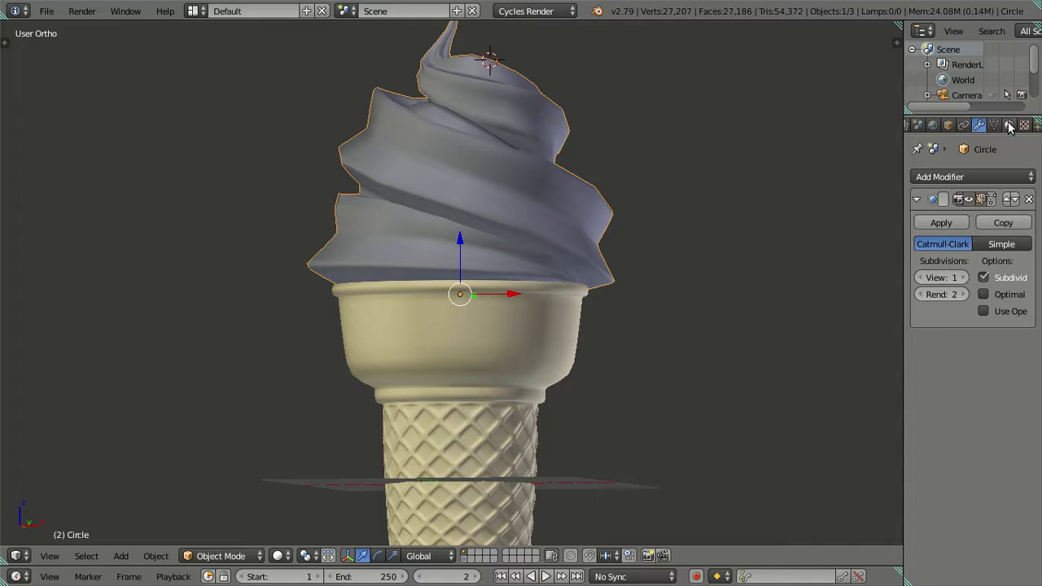
Step: Give the swirl its own single-user Material.001 with cyan diffuse colour (R 0, G 1, B 0.985)
click(1008, 125)
click(918, 226)
click(867, 250)
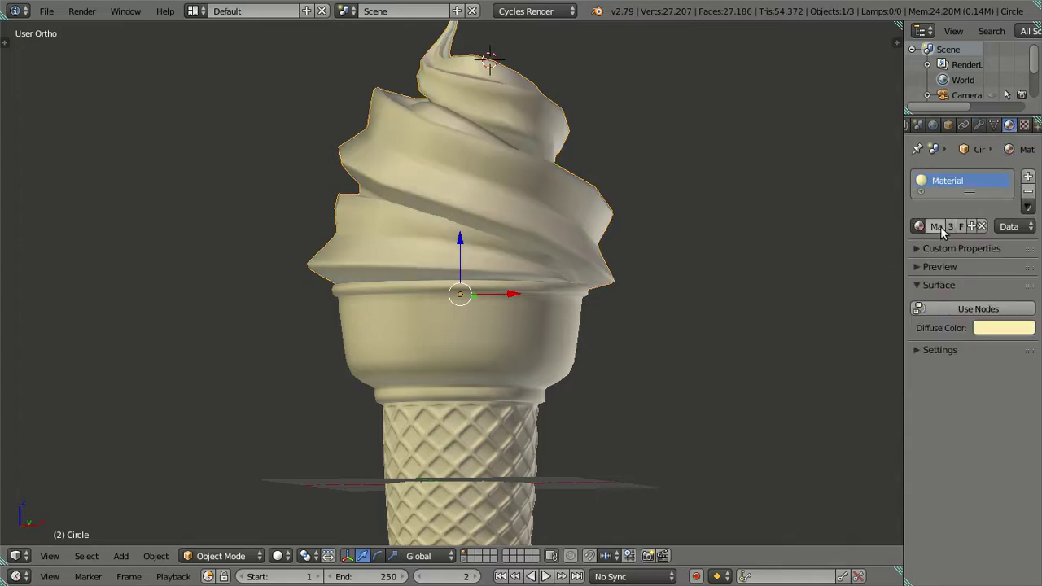
click(992, 329)
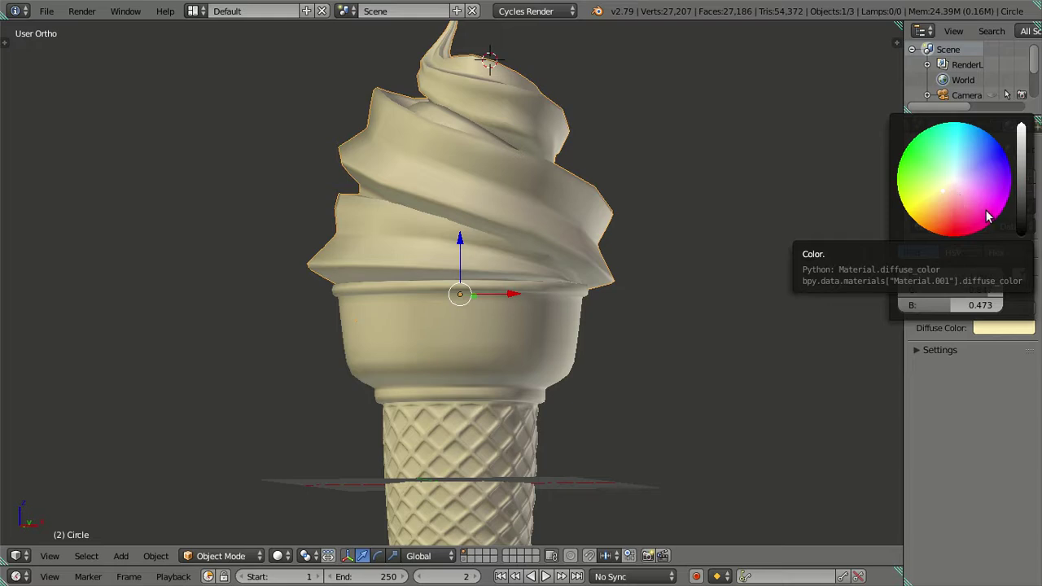
drag(988, 216, 951, 122)
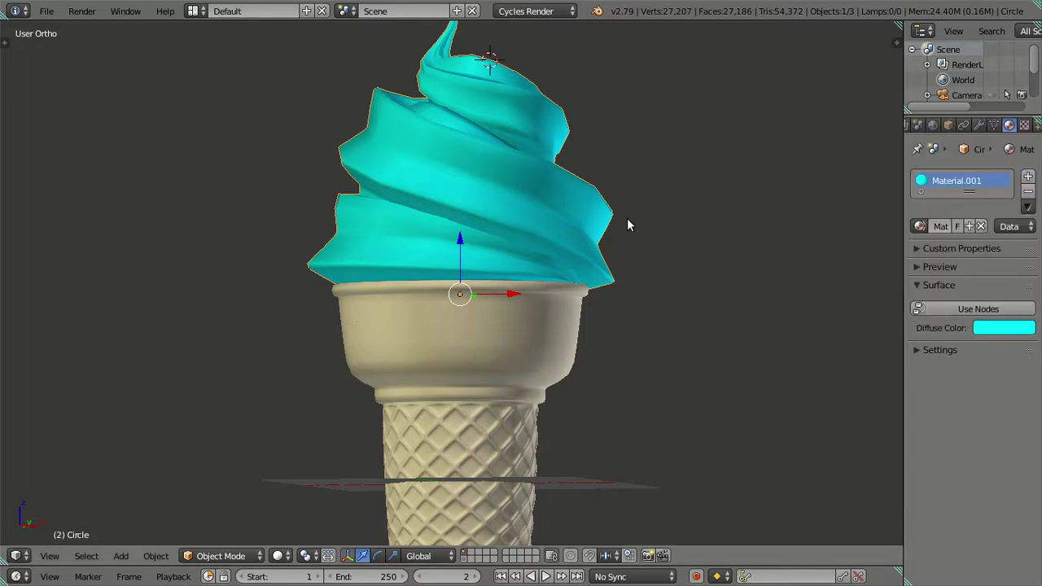
scroll(627, 218, down, 4)
mouse_move(384, 260)
middle_down()
mouse_move(419, 327)
mouse_move(505, 291)
mouse_move(484, 271)
middle_up()
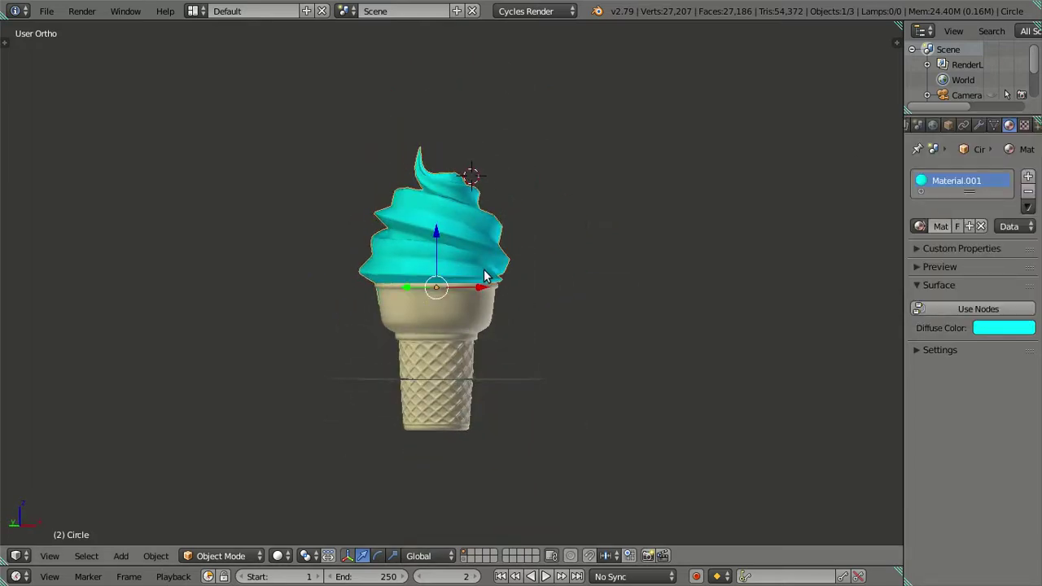
Step: Join the swirl and cone into one ice cream object with Ctrl+J
shift+right_click(444, 363)
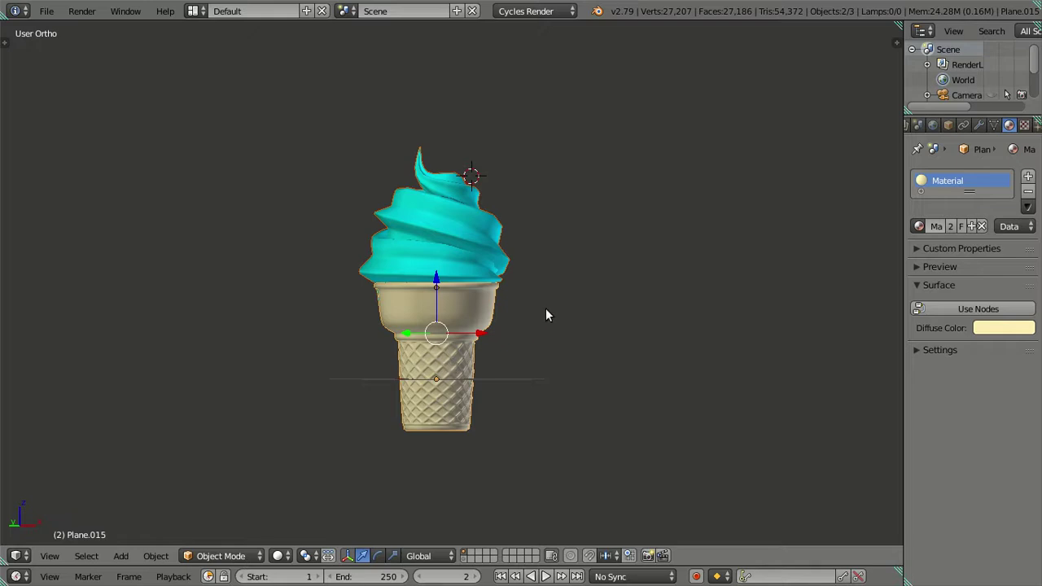
key(ctrl+j)
key(a)
shift+middle_drag(484, 386, 509, 298)
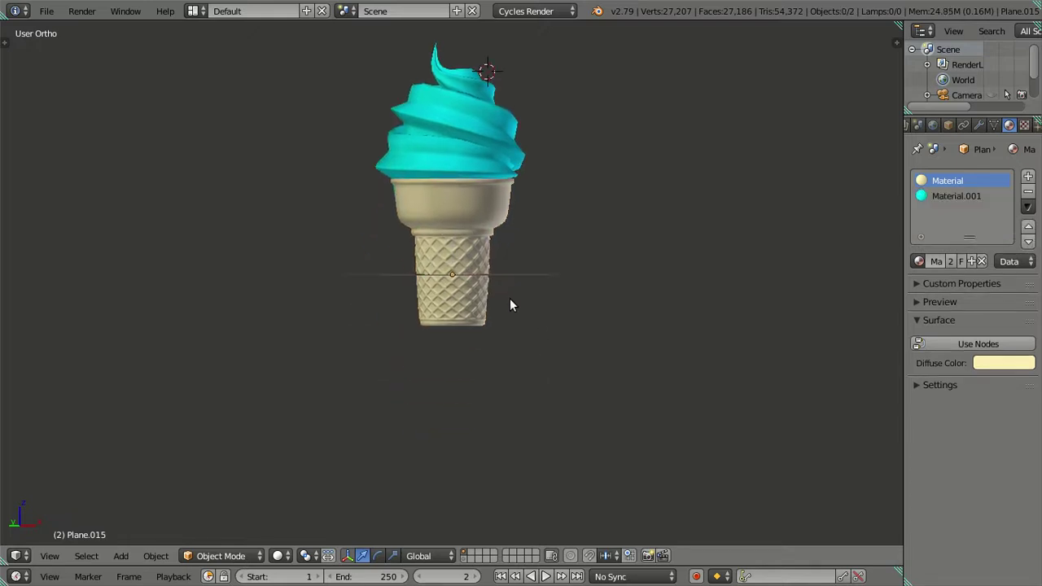
middle_drag(475, 223, 474, 184)
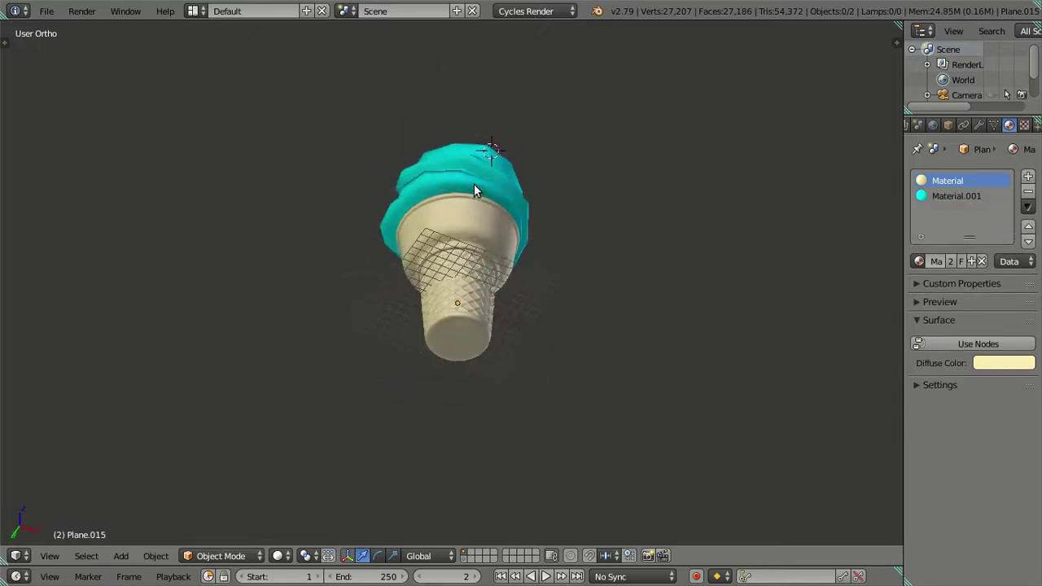
scroll(473, 184, up, 3)
scroll(505, 309, up, 2)
right_click(503, 318)
Step: Snap the 3D cursor to the cone's bottom face and set the object origin there
key(Tab)
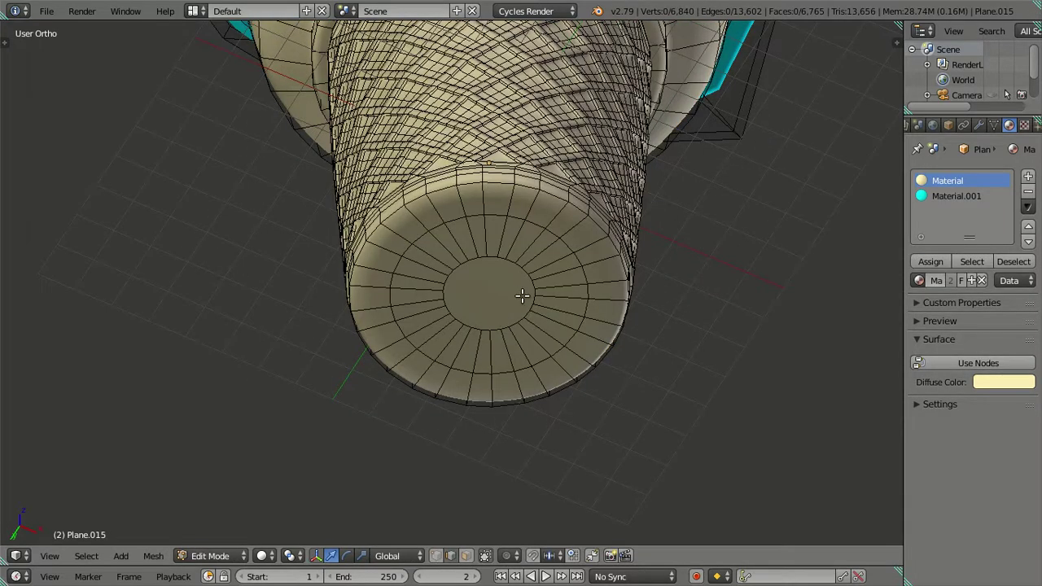
right_click(526, 269)
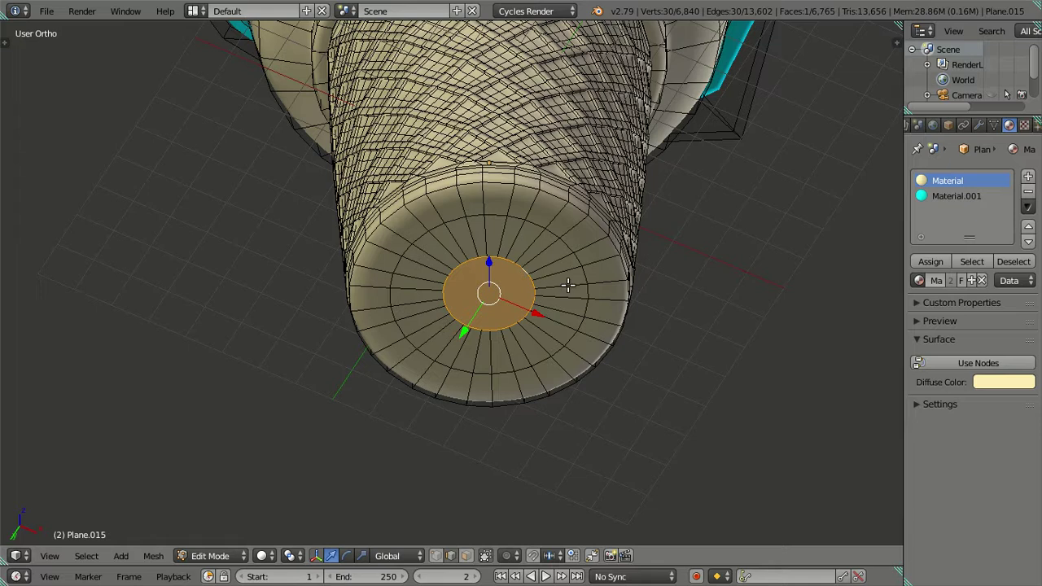
key(shift+s)
click(641, 294)
key(a)
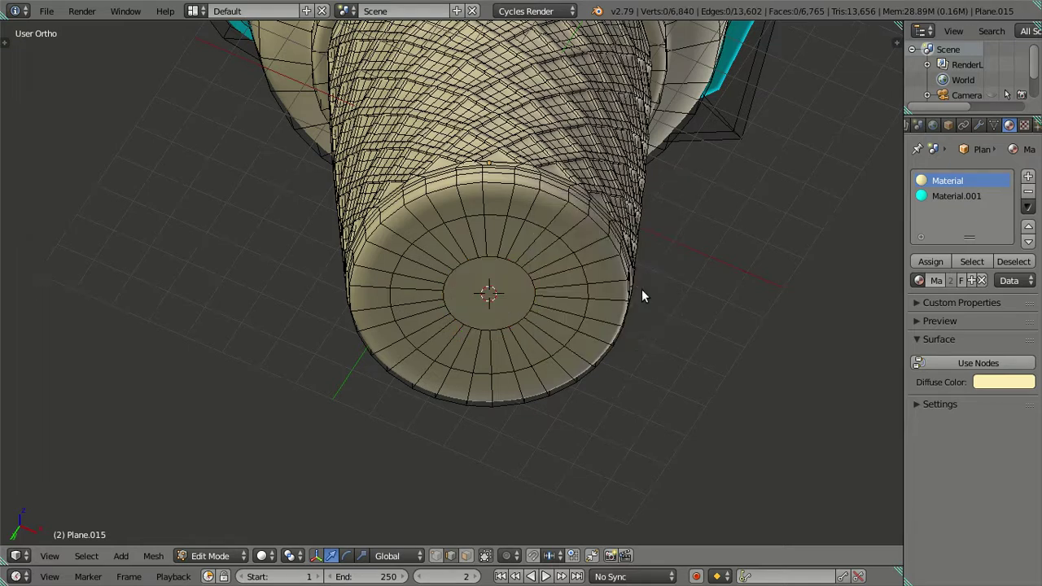
key(Tab)
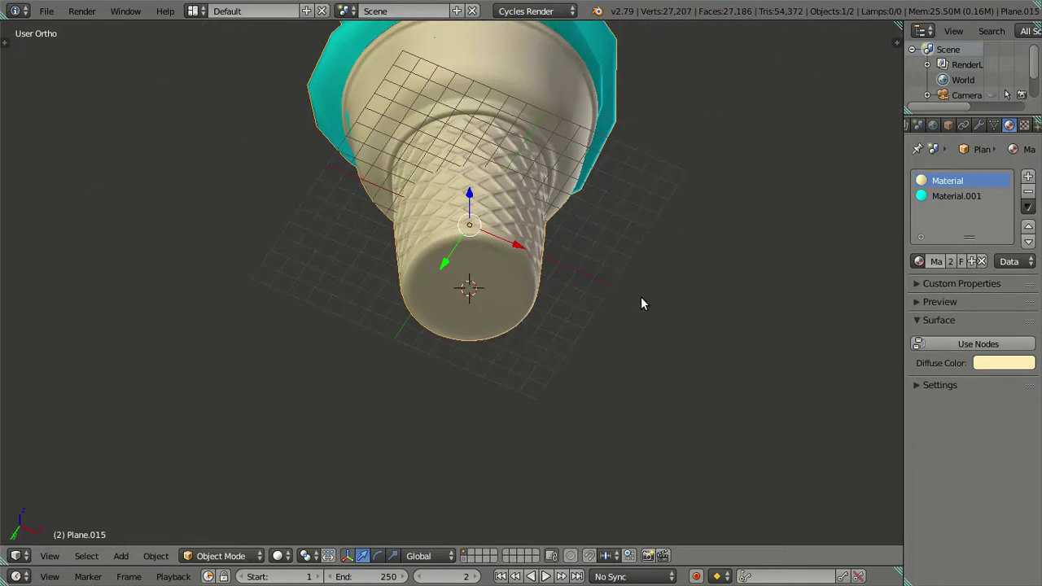
key(ctrl+shift+alt+c)
click(527, 298)
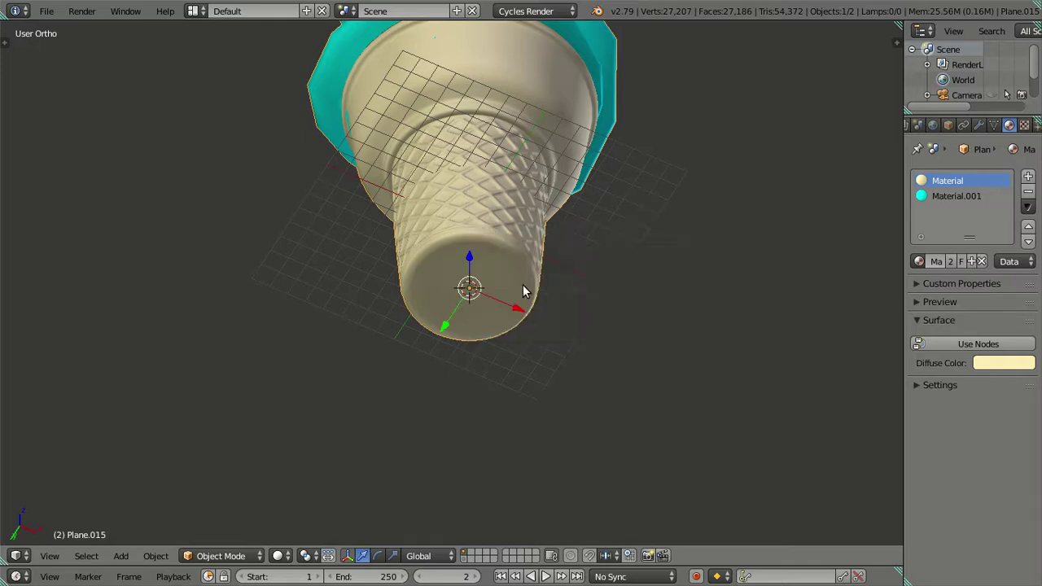
Step: Snap the cursor to the ice cream, then move the ice cream onto the cursor
middle_drag(523, 290, 573, 284)
key(shift+s)
click(571, 281)
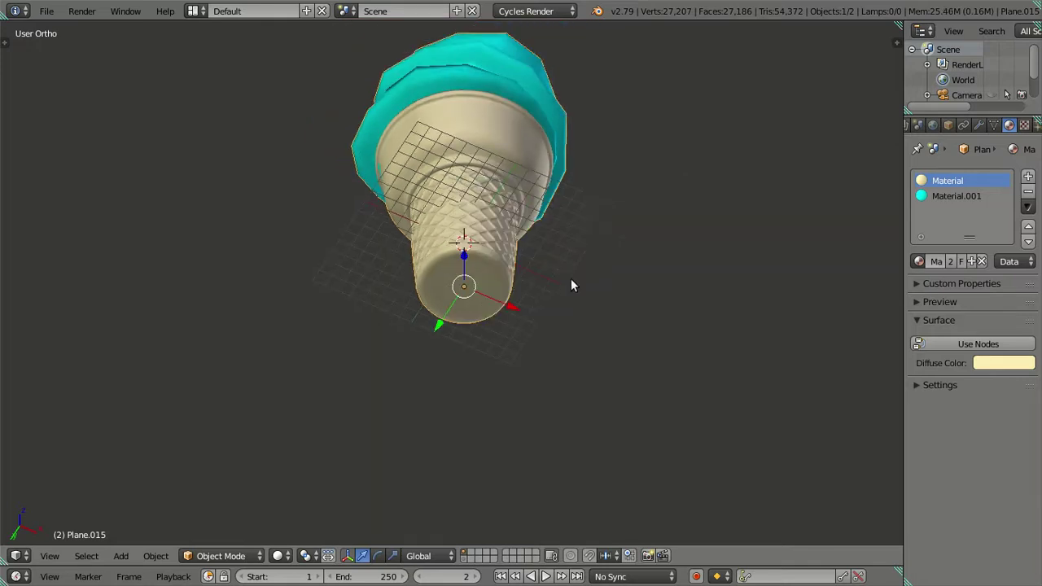
key(shift+a)
key(Escape)
key(shift+s)
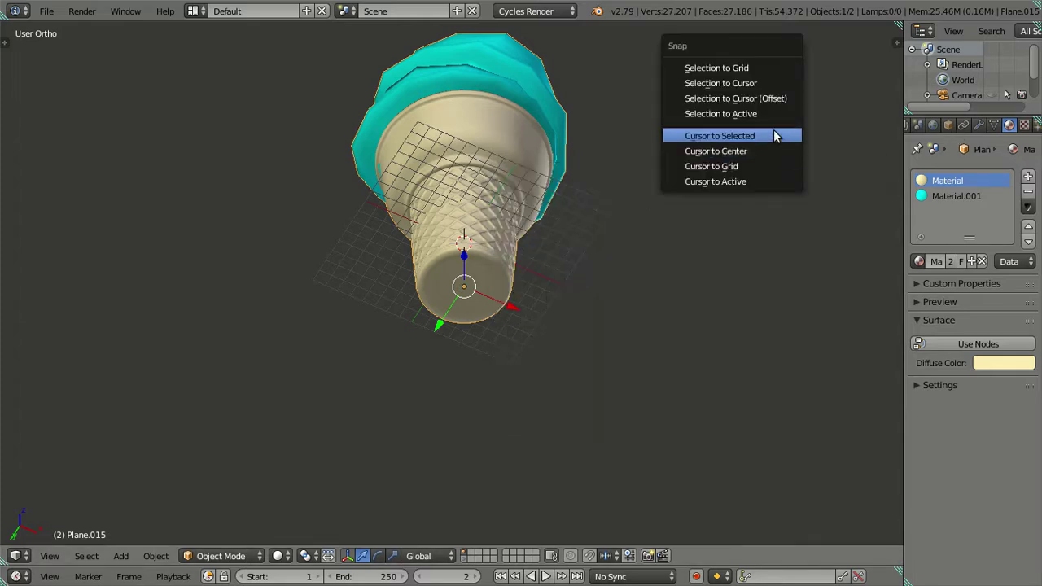
click(763, 84)
Step: Through the camera view, scale the joined ice cream down to about 0.105
middle_drag(559, 266, 535, 342)
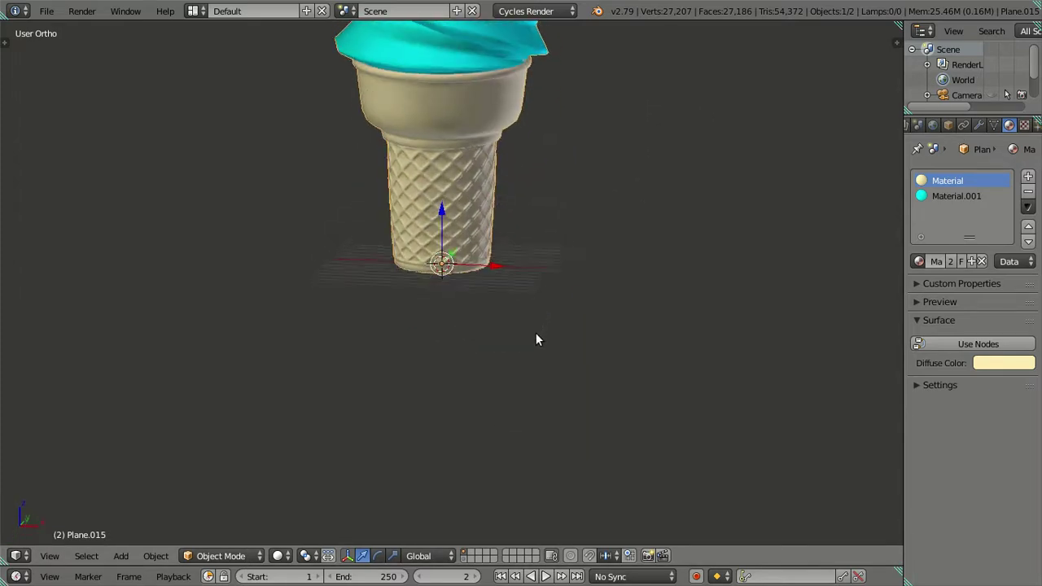
key(KP_0)
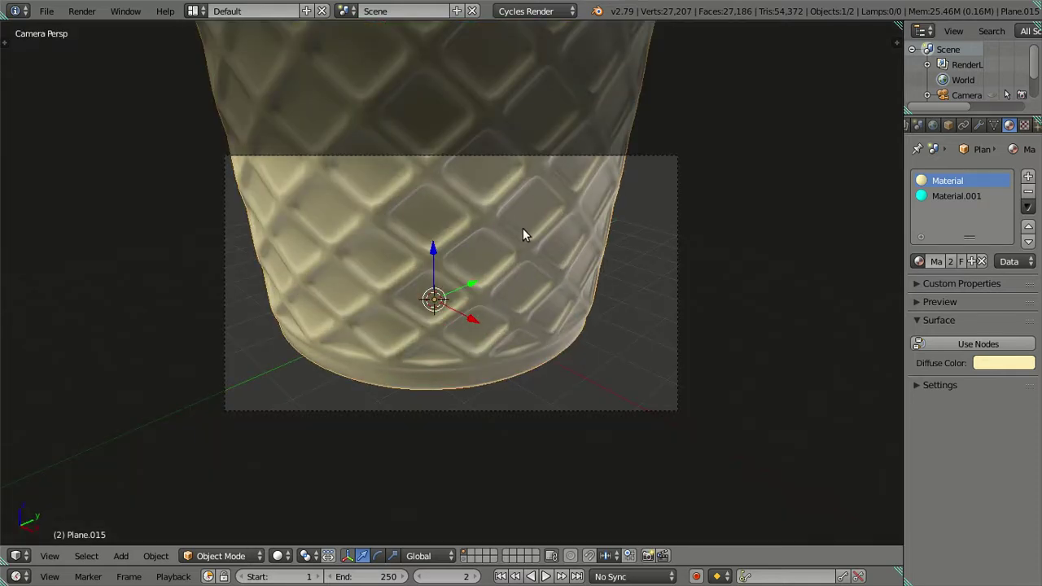
key(s)
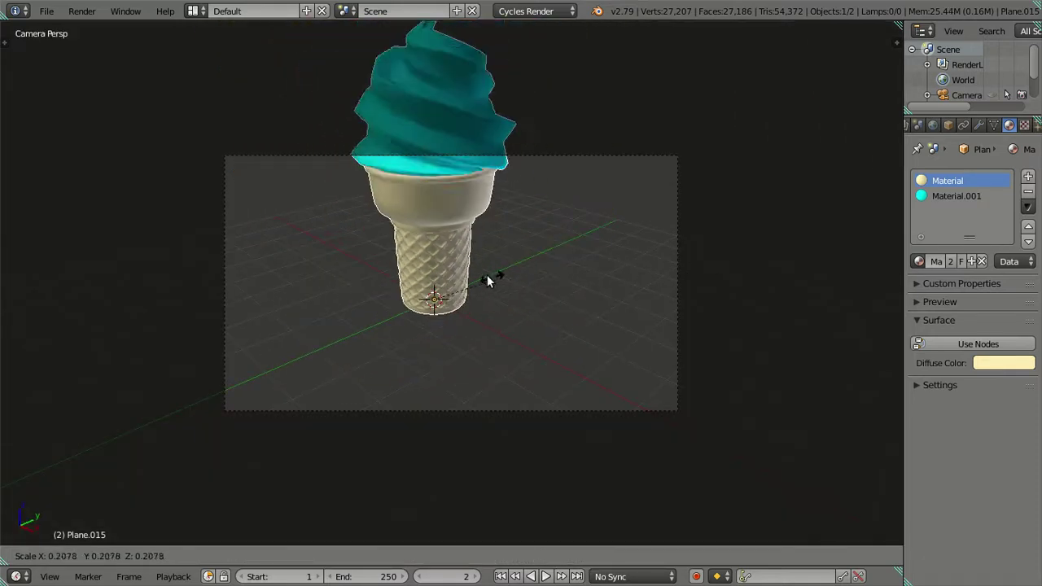
click(444, 272)
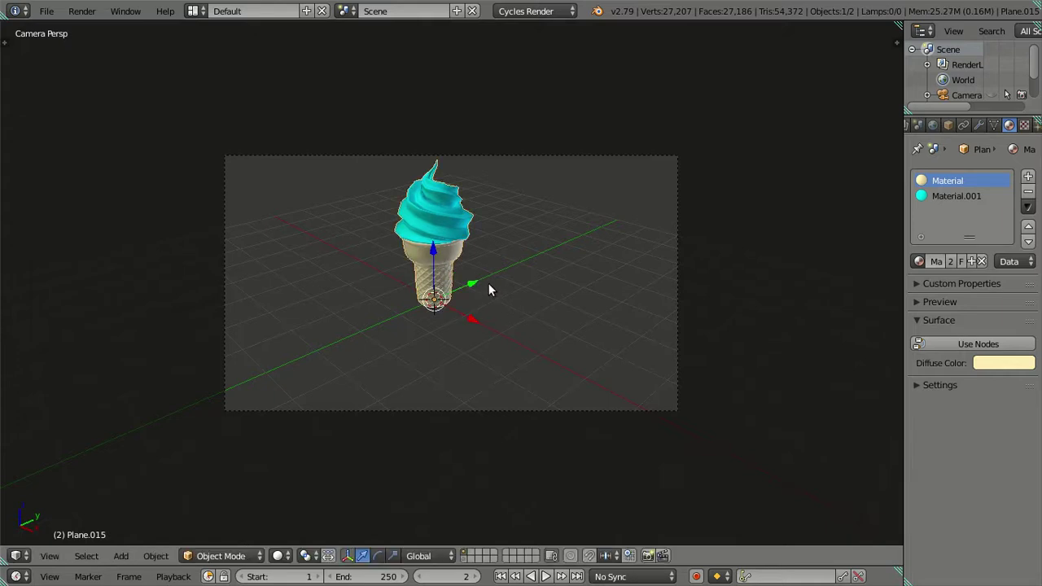
scroll(495, 289, up, 3)
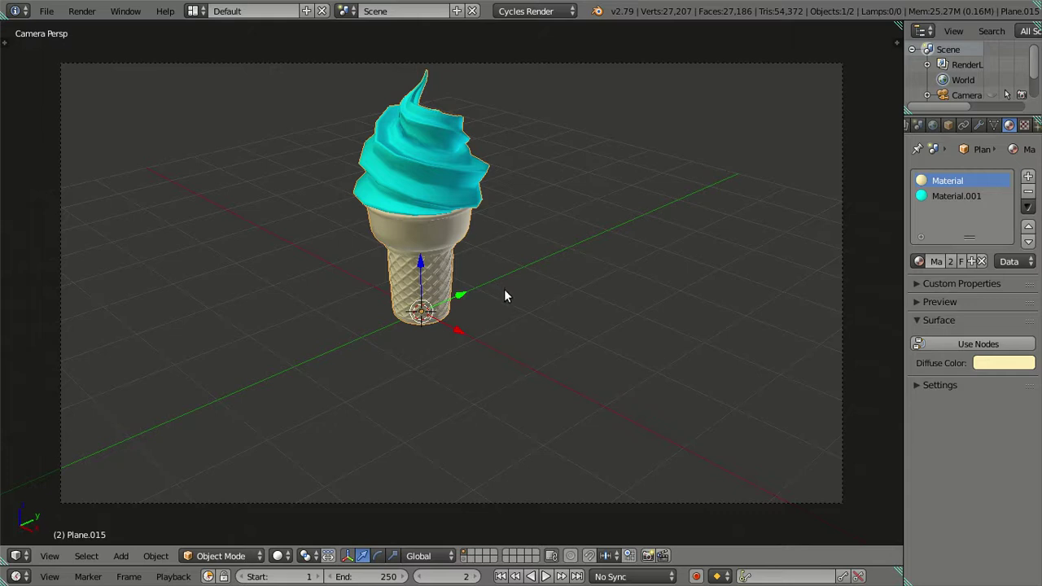
Step: Add a plane scaled to 15 as a floor under the ice cream, then return to camera view
key(shift+a)
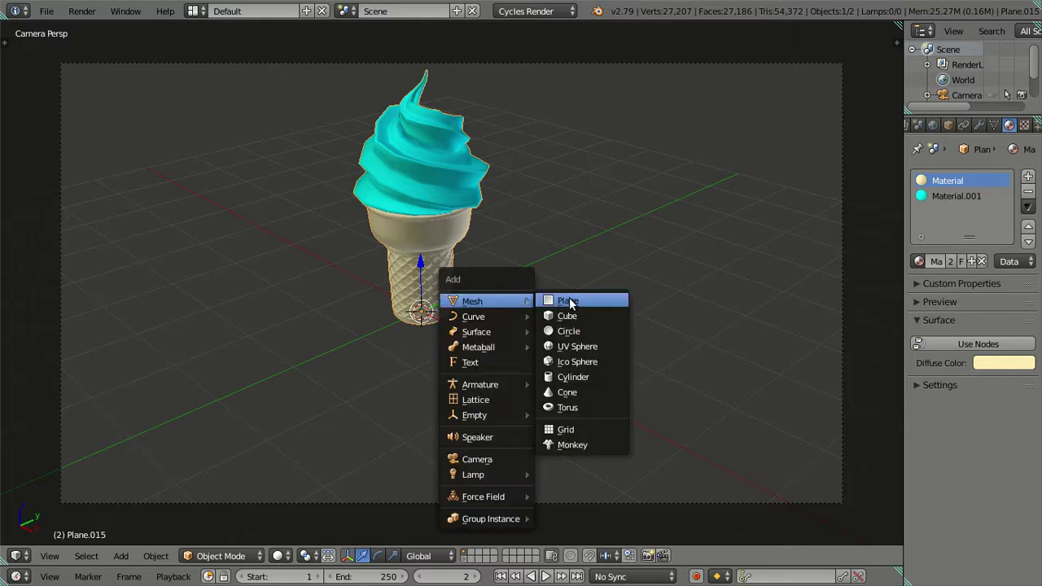
click(570, 303)
key(s)
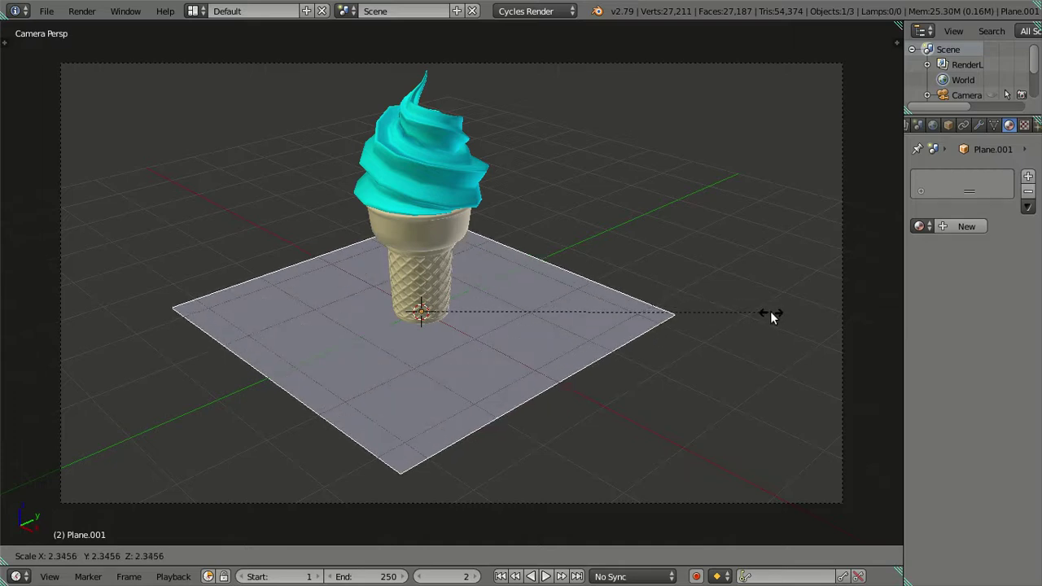
text(15)
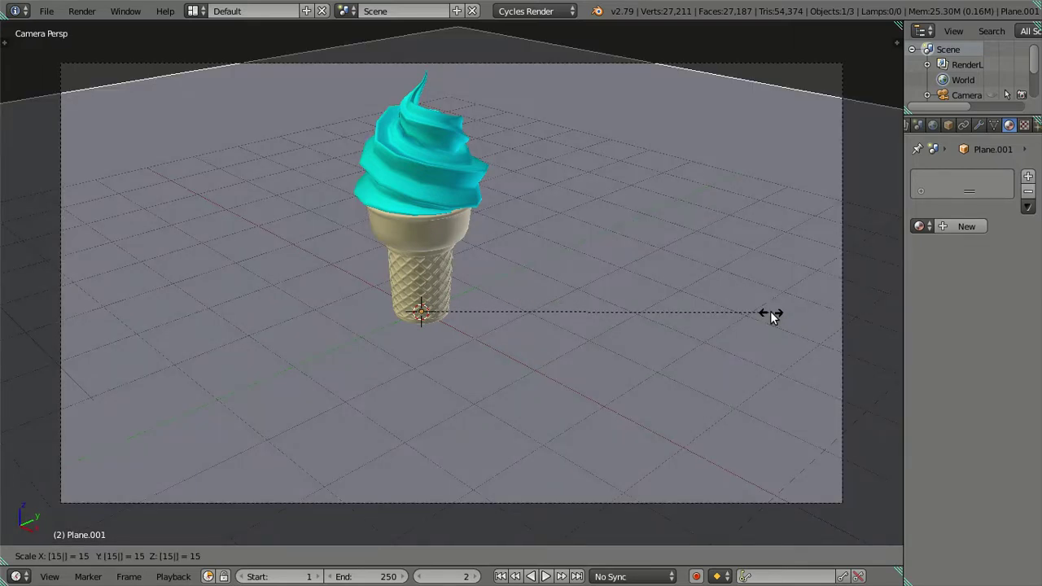
key(Return)
middle_drag(737, 307, 557, 287)
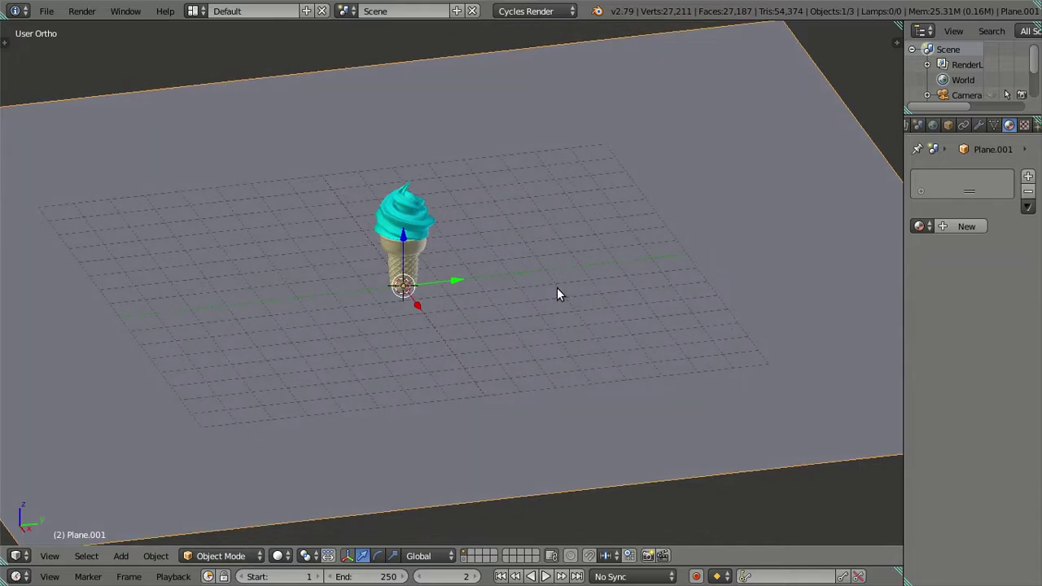
key(KP_0)
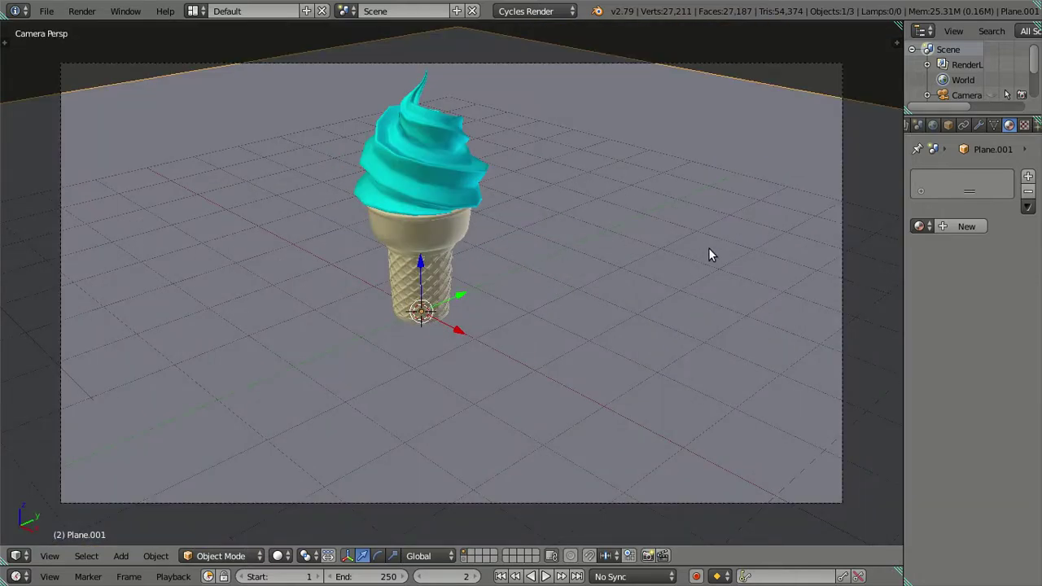
Step: Enable Lock Camera to View in the sidebar and reframe the camera closer on the ice cream
key(n)
click(778, 503)
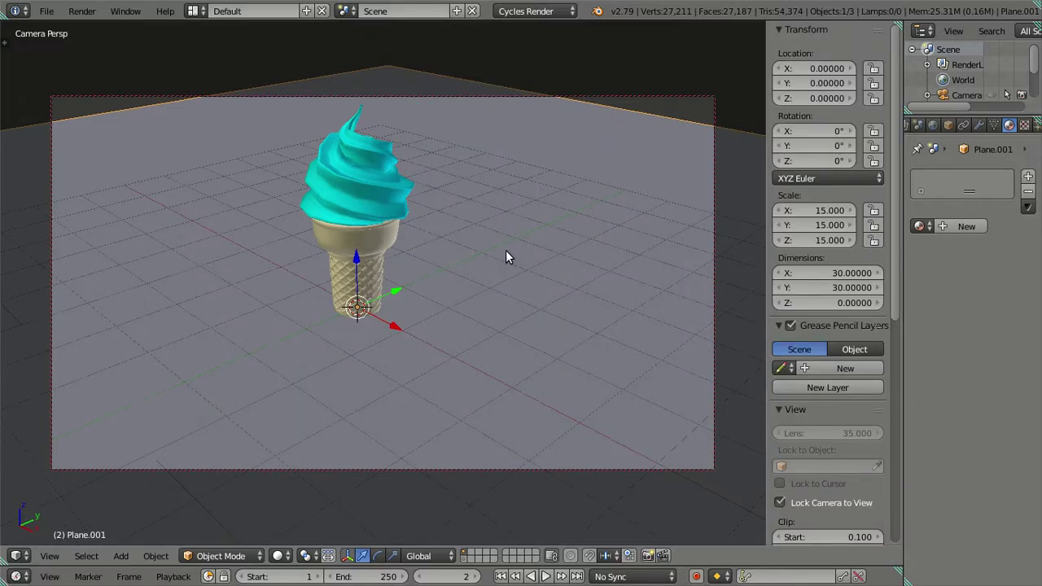
scroll(506, 250, up, 3)
mouse_move(507, 296)
middle_down()
mouse_move(451, 279)
mouse_move(420, 300)
mouse_move(534, 284)
mouse_move(511, 275)
mouse_move(505, 285)
middle_up()
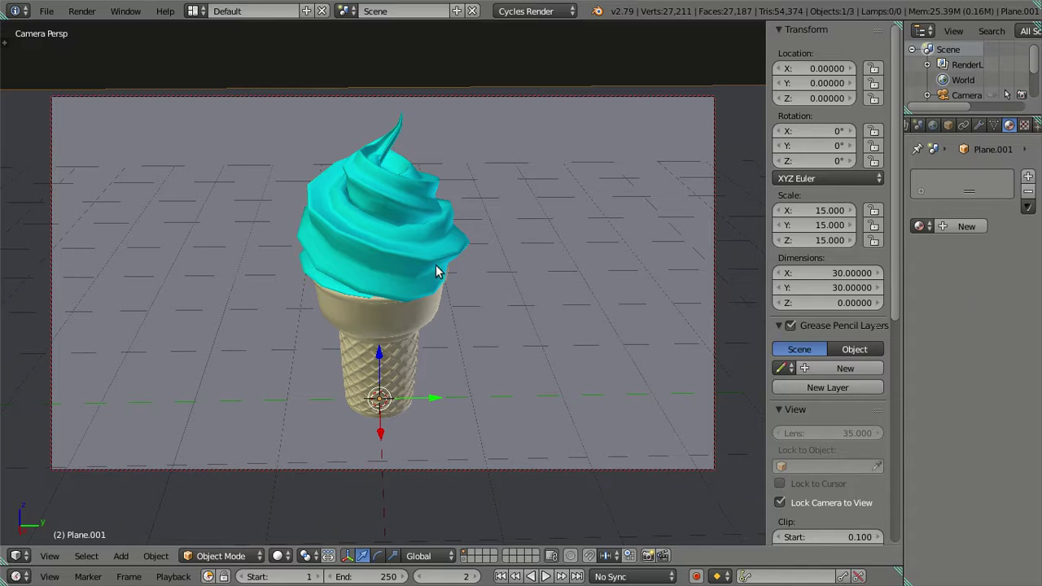
middle_drag(439, 270, 433, 273)
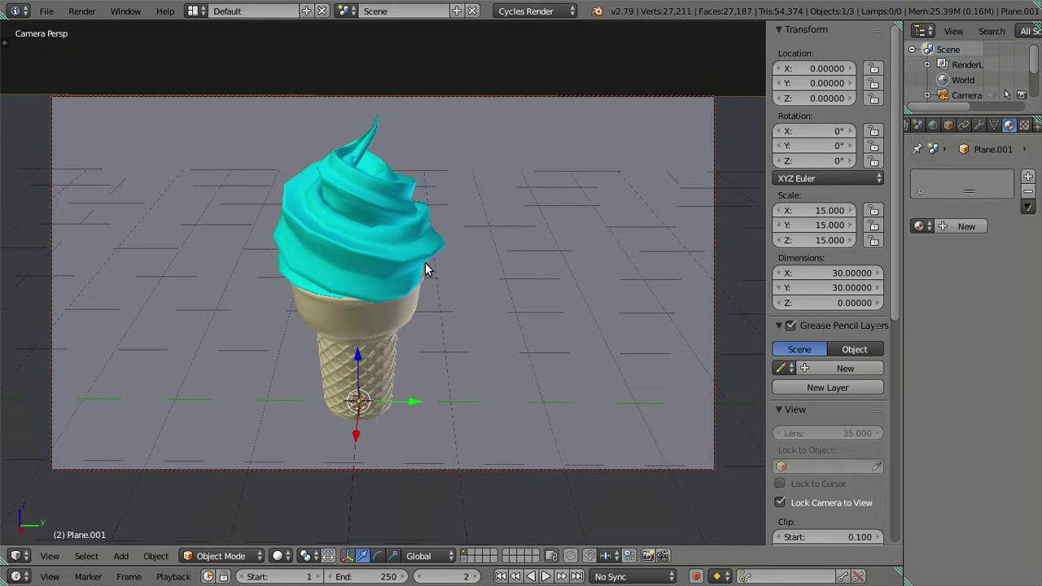
Step: Duplicate the ice cream cone and place the copy to its left along Y
right_click(376, 287)
key(shift+d)
key(y)
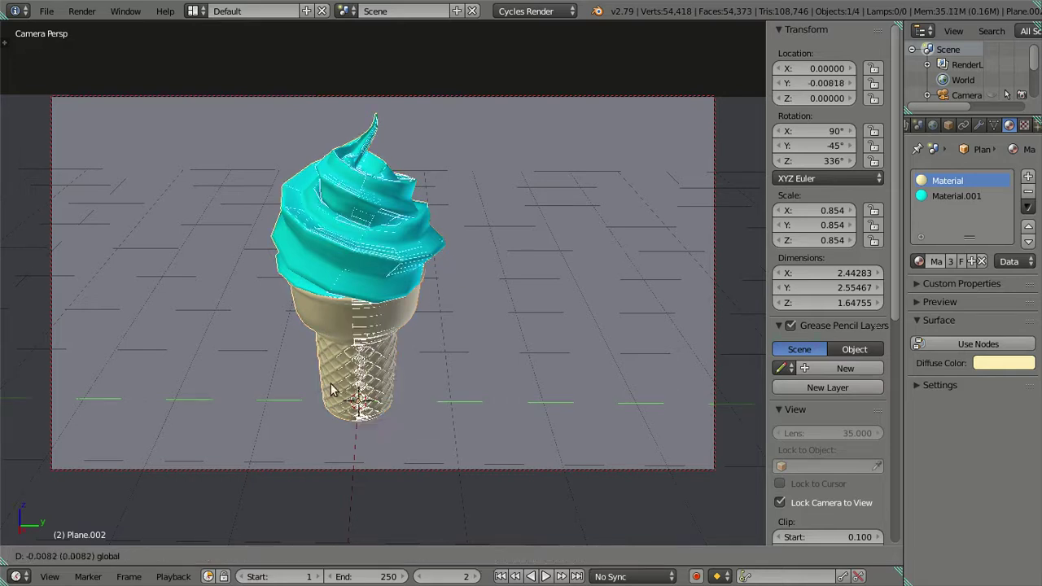
click(250, 377)
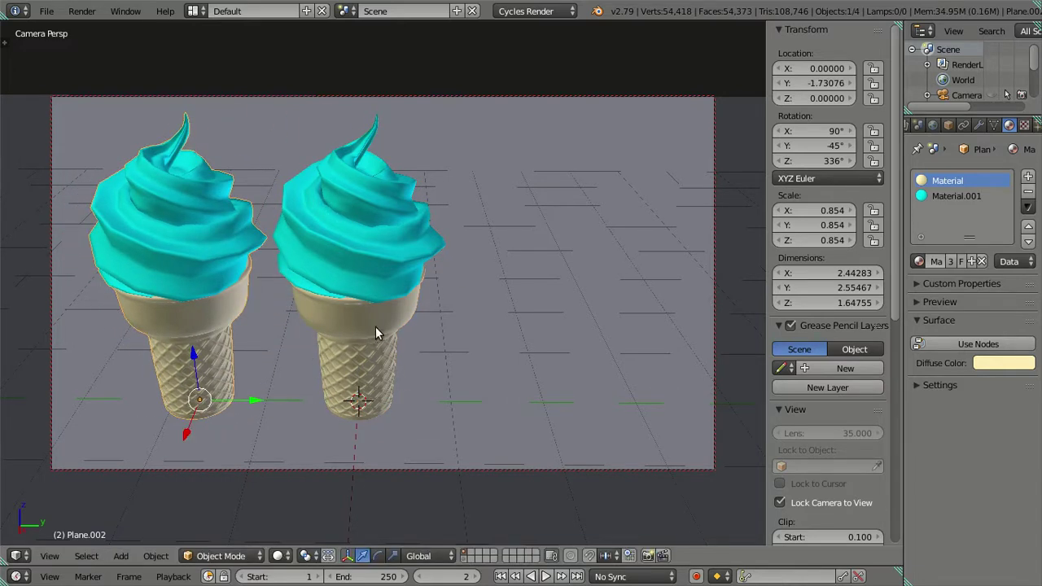
Step: Reposition the original right cone along the Y and X axes
right_click(382, 332)
drag(408, 399, 428, 405)
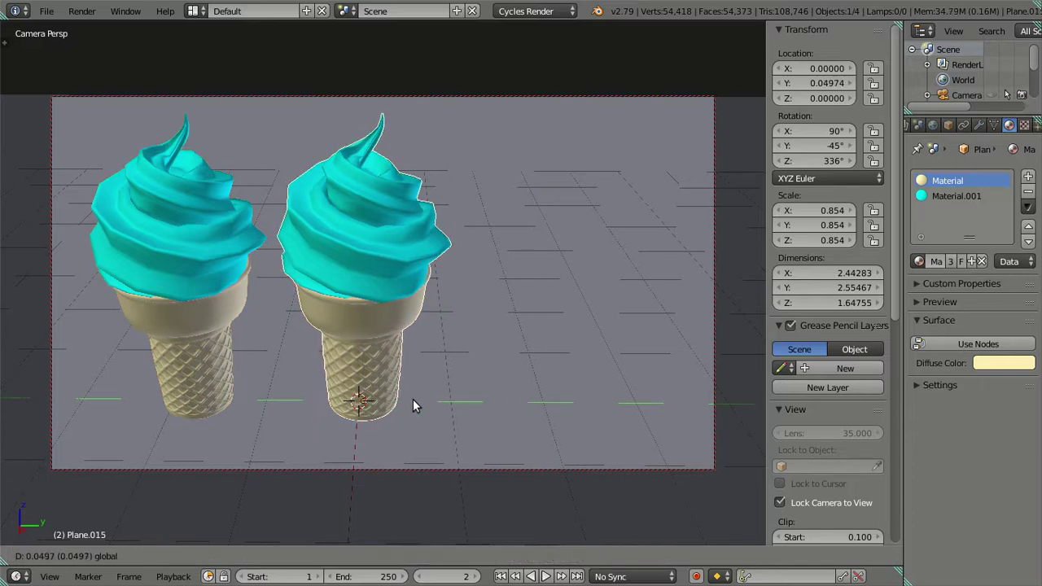
click(428, 405)
key(g)
key(x)
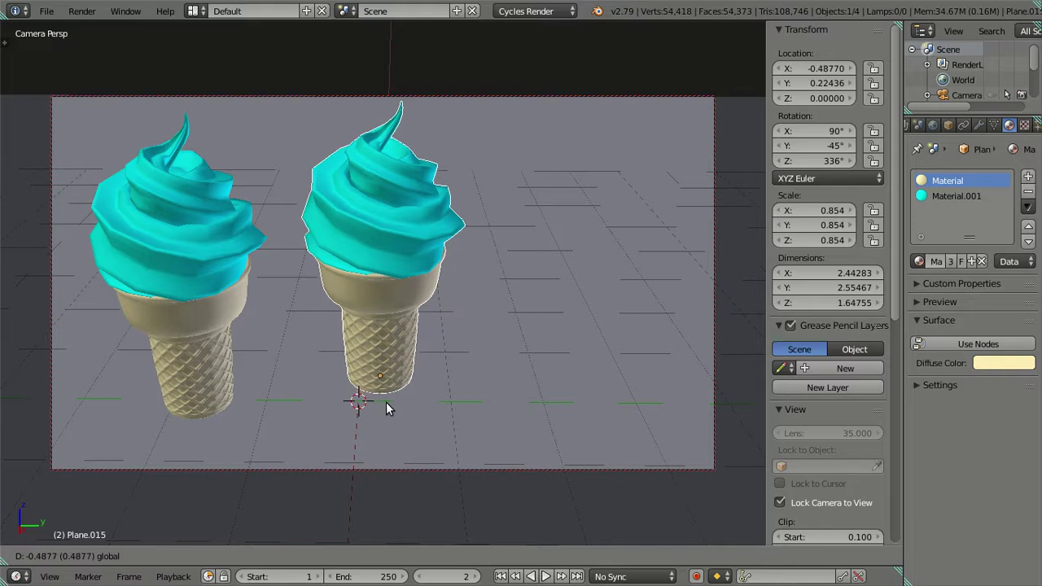
click(386, 409)
Step: Shift the left cone along Y and X so it sits beside the right one
right_click(218, 363)
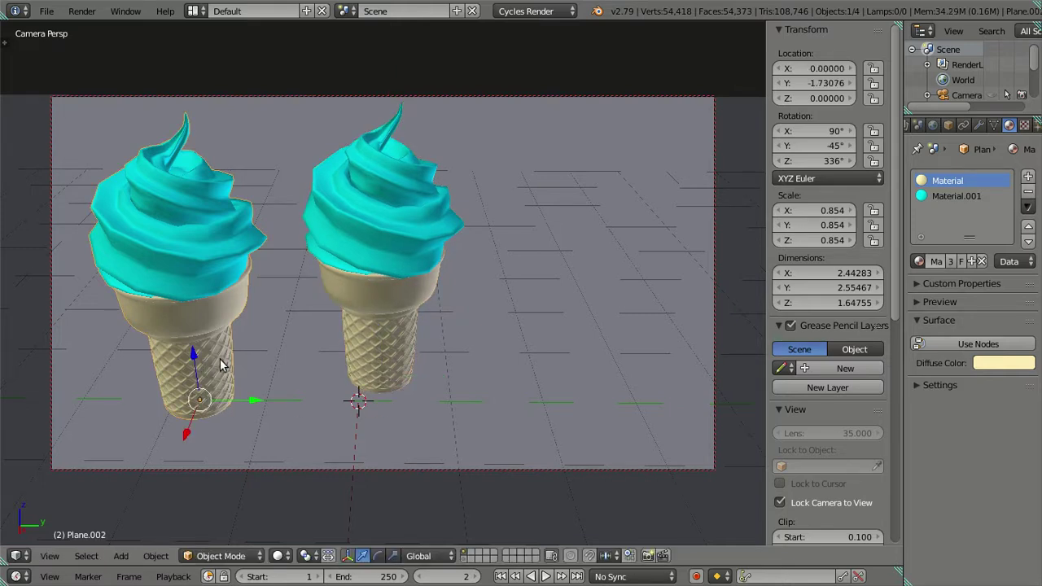
key(g)
key(y)
click(228, 409)
key(g)
key(x)
click(203, 440)
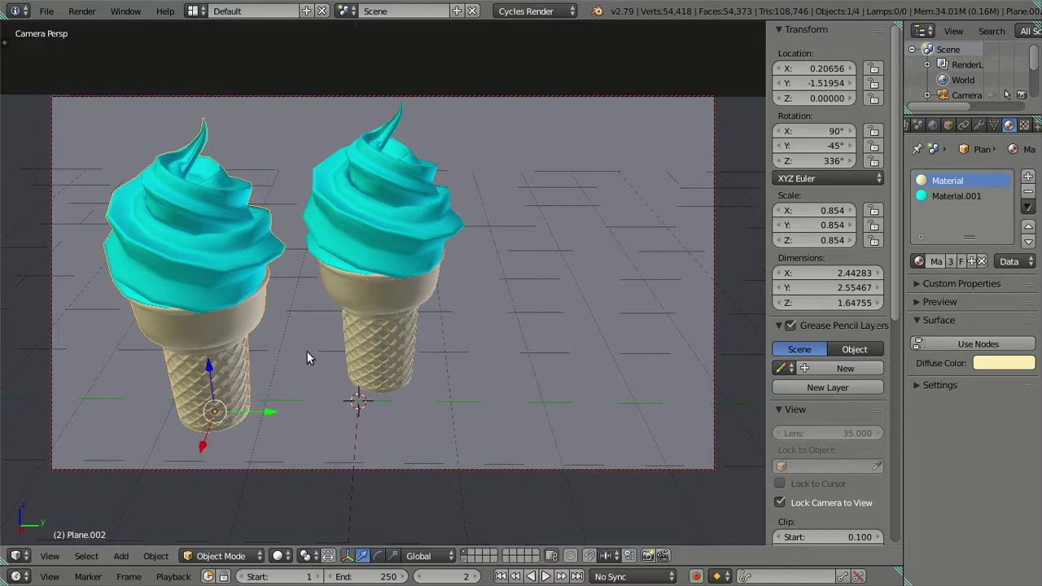
Step: Scale the ground plane up to 21.919
right_click(500, 299)
key(s)
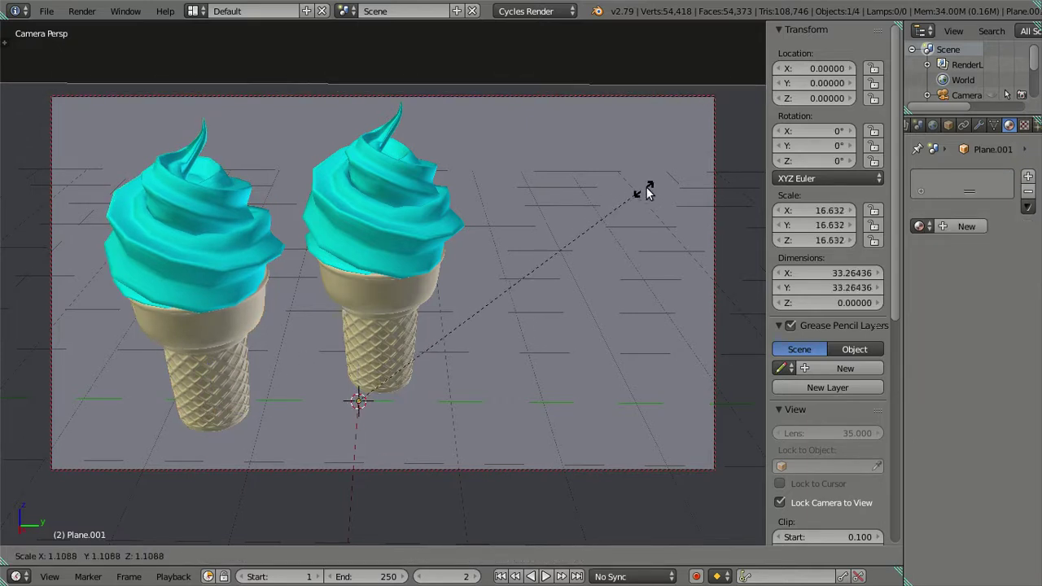
click(753, 157)
middle_drag(519, 301, 501, 310)
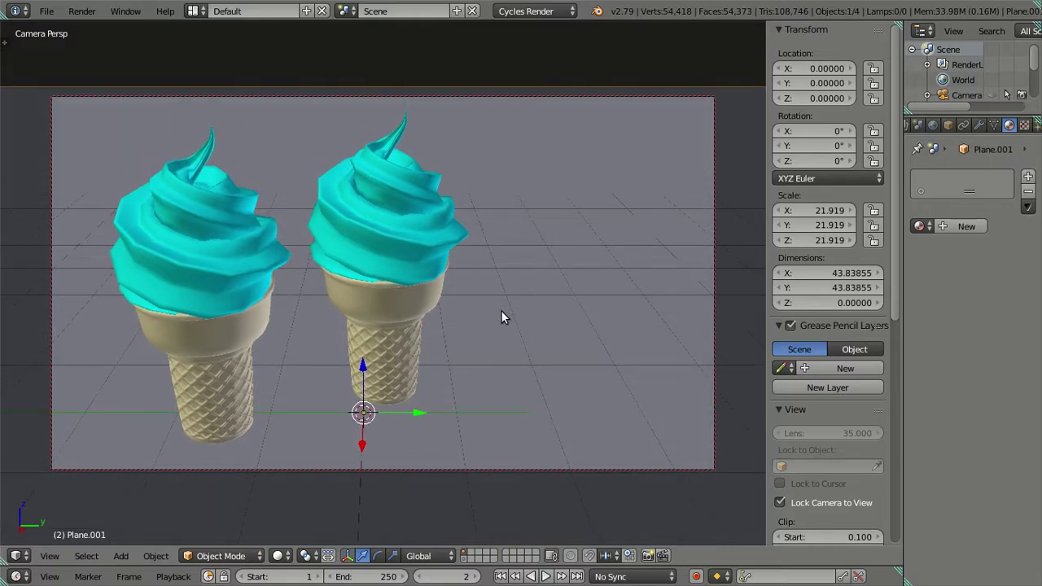
Step: Nudge the left cone into its final position and re-angle the view
right_click(262, 365)
key(g)
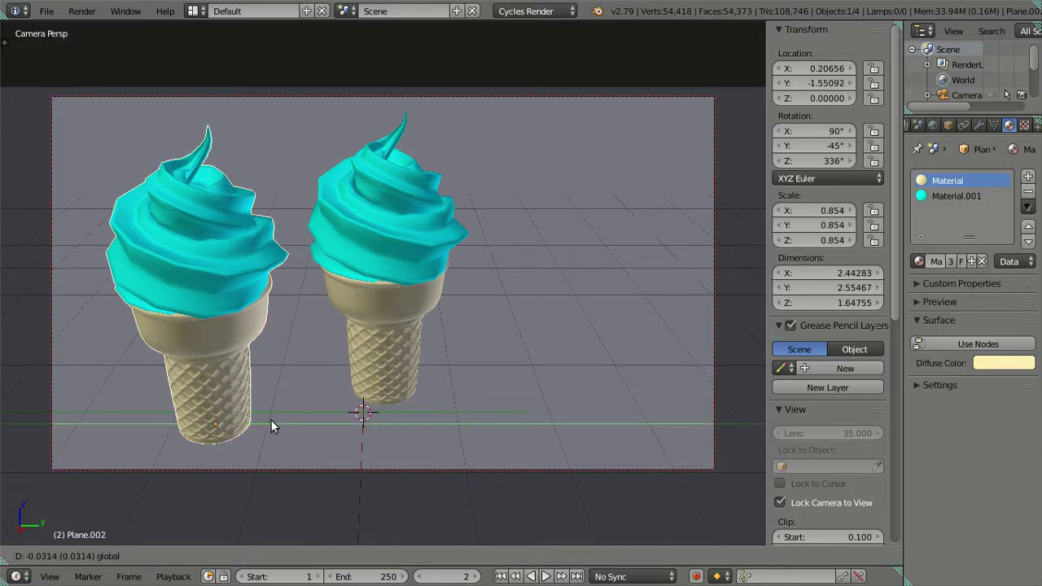
click(271, 419)
middle_drag(270, 419, 353, 399)
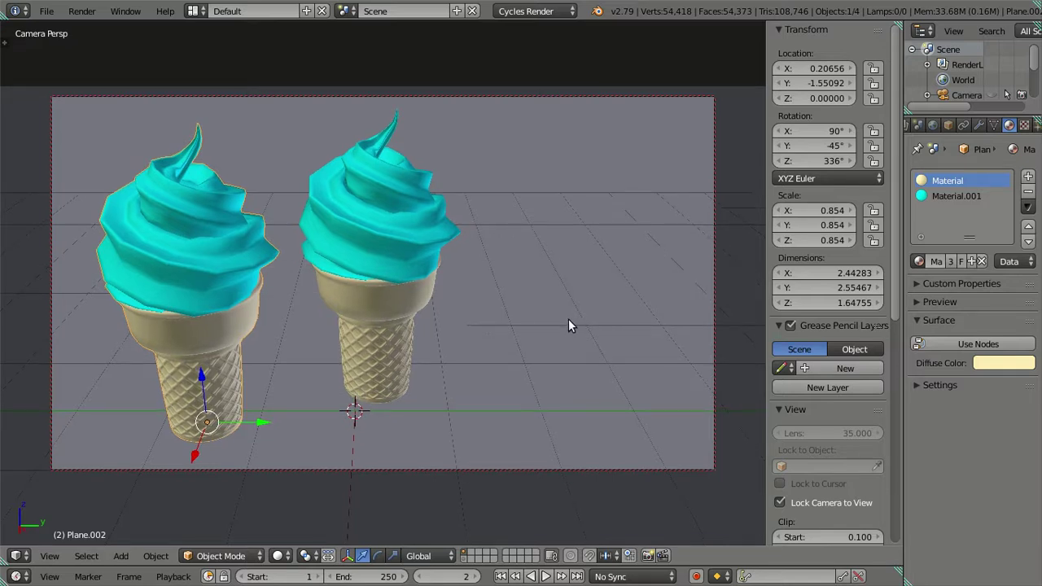
right_click(393, 330)
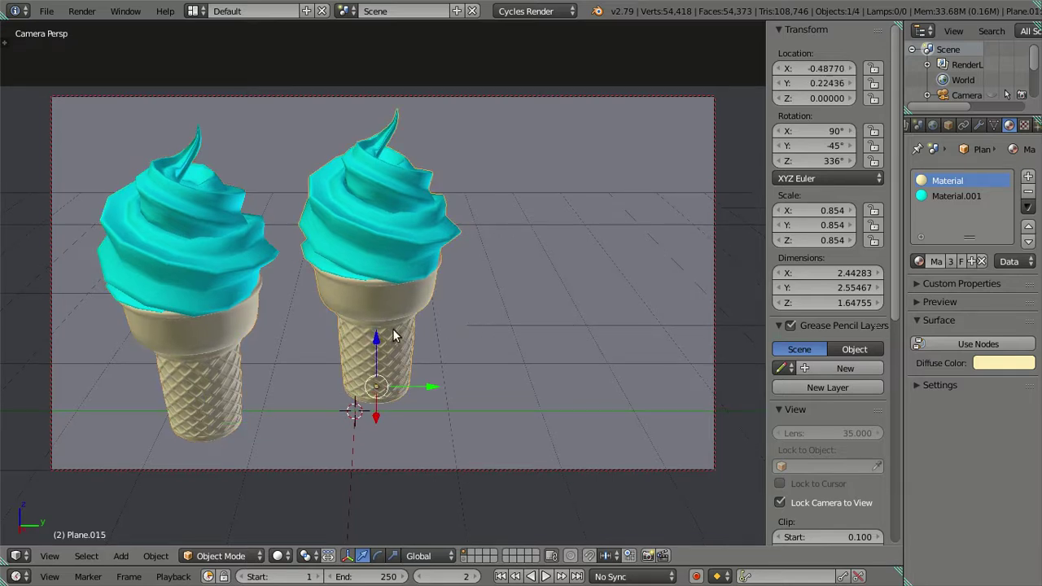
Step: Give the left cone's swirl its own Material.002 coloured yellow (R 0.993, G 1.000, B 0.000)
key(ctrl+z)
click(953, 196)
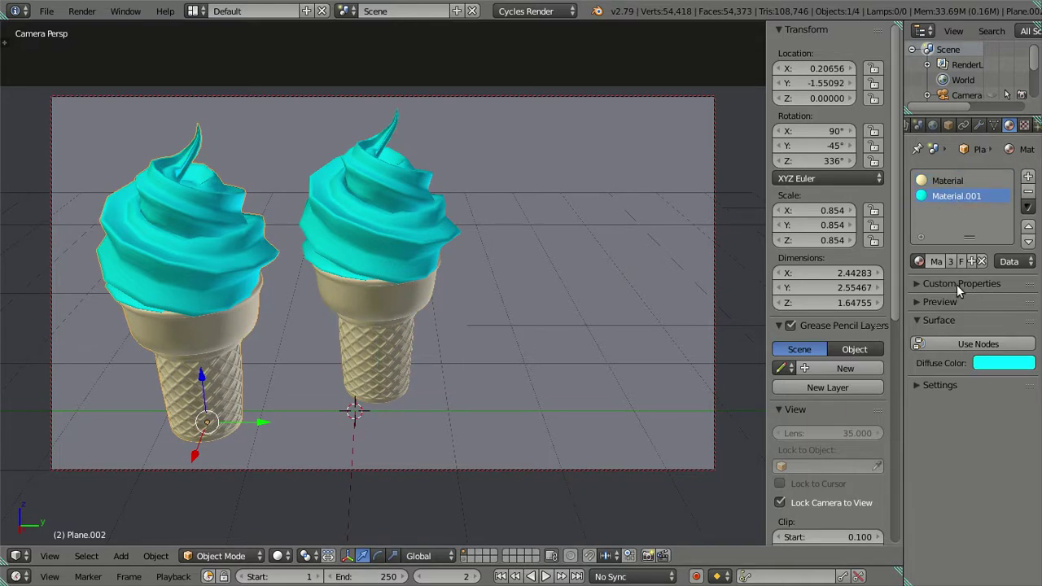
click(971, 261)
click(986, 370)
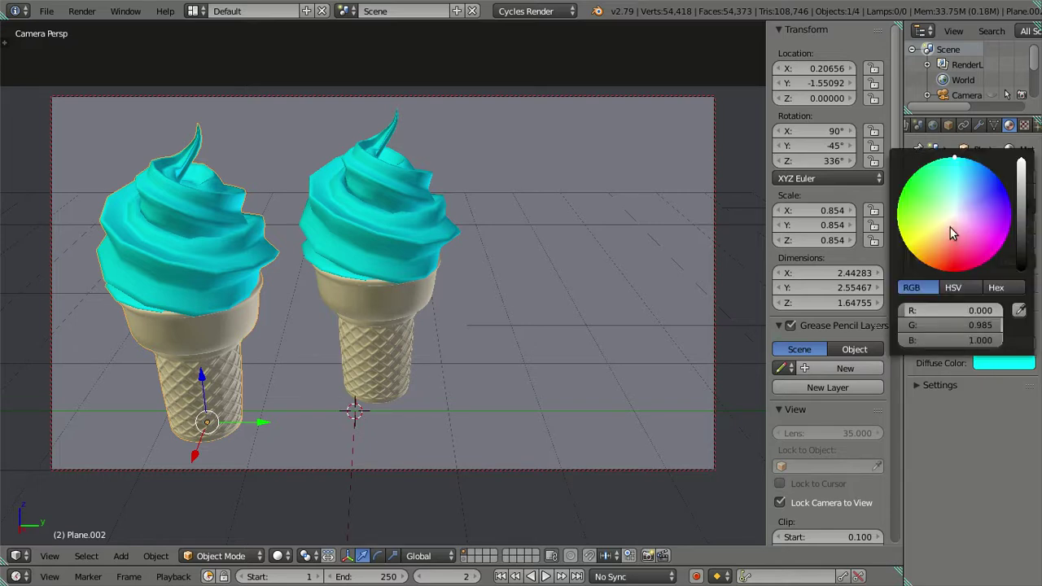
click(917, 235)
drag(917, 235, 904, 242)
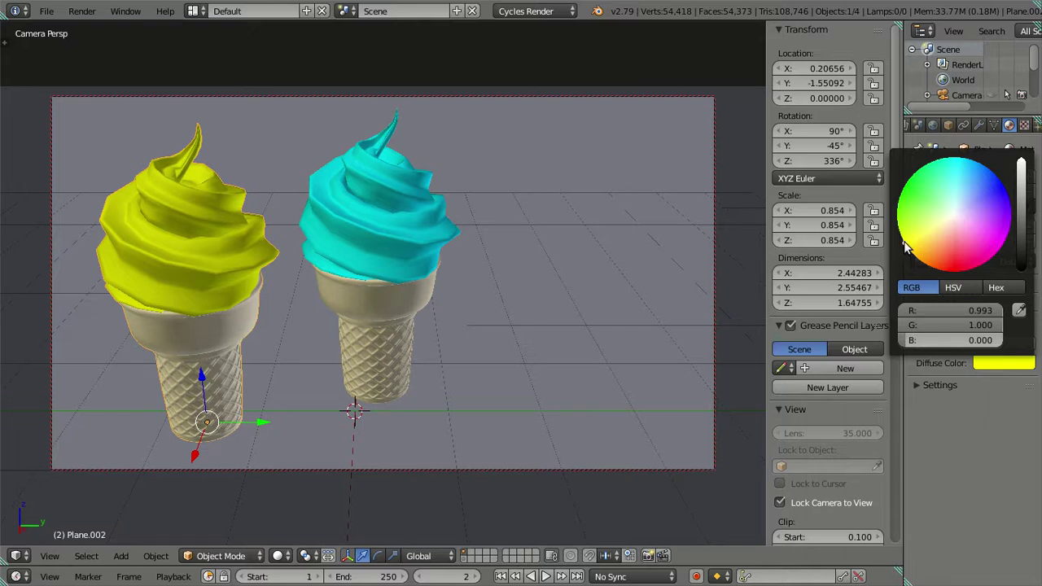
Step: Duplicate the cyan cone and place the copy to its right along Y
right_click(367, 240)
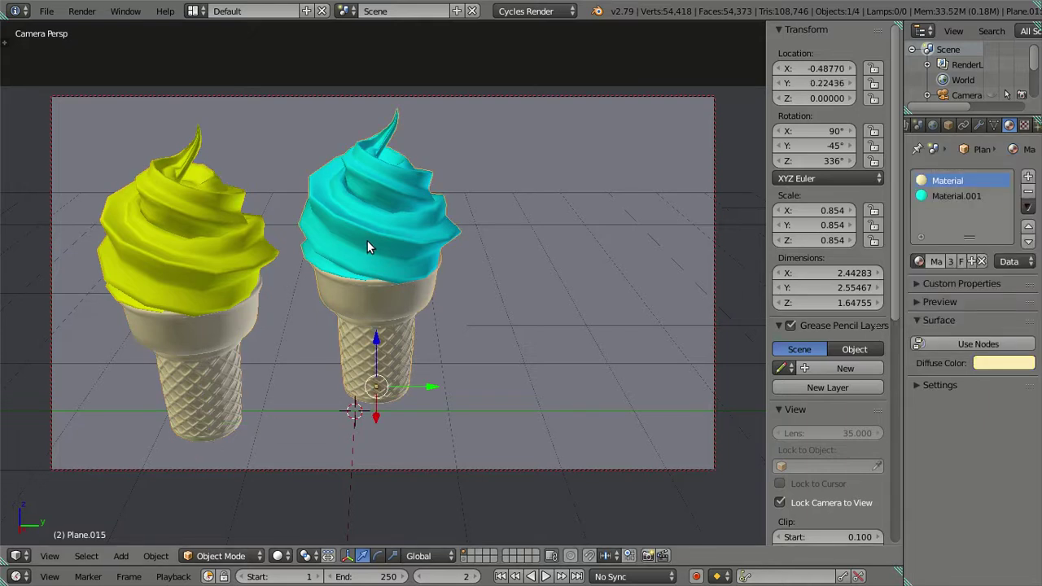
key(shift+d)
right_click(593, 208)
key(g)
key(y)
click(613, 396)
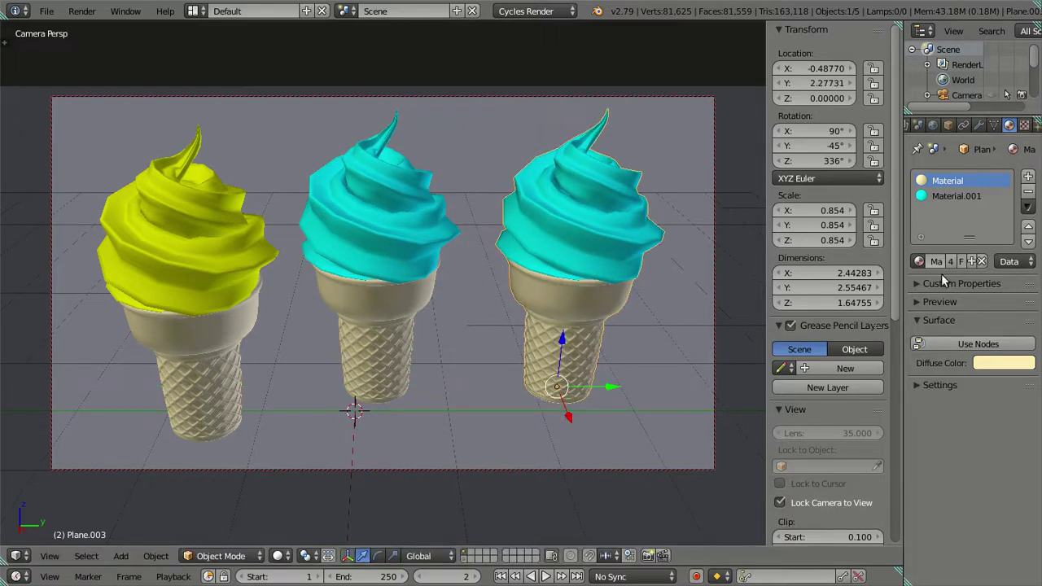
Step: Make the copy's swirl Material.003 single-user and colour it magenta (R 1.000, G 0.000, B 0.153)
click(957, 196)
click(972, 262)
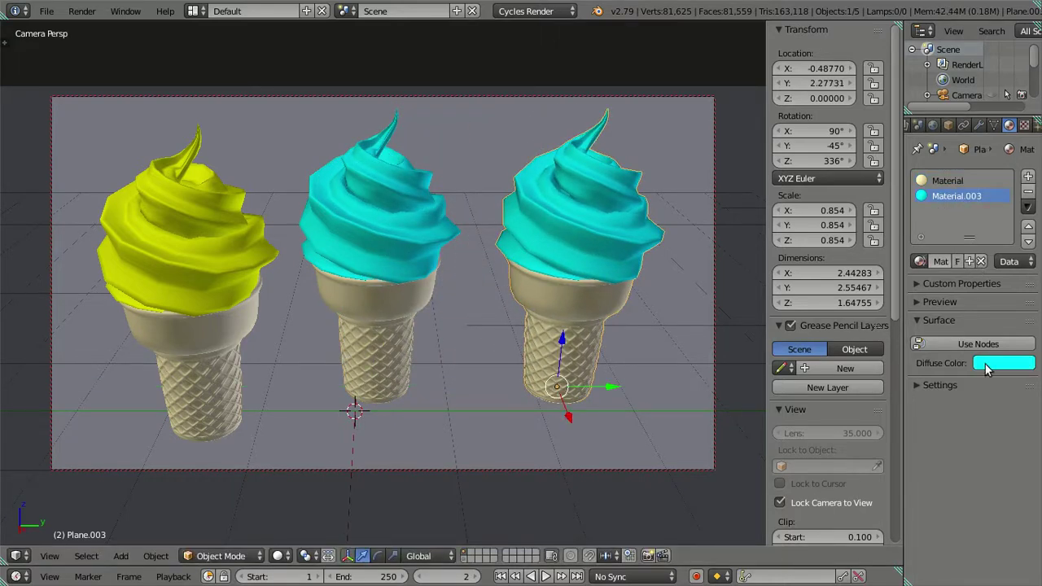
click(989, 363)
click(982, 264)
drag(983, 264, 978, 266)
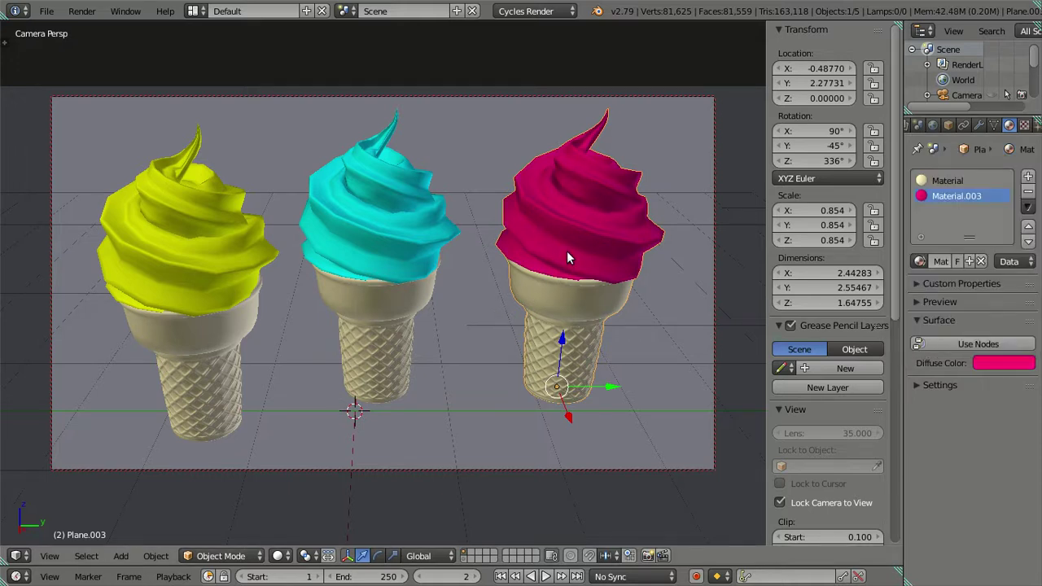
Step: Switch to a side view, then select and frame the magenta cone
key(KP_3)
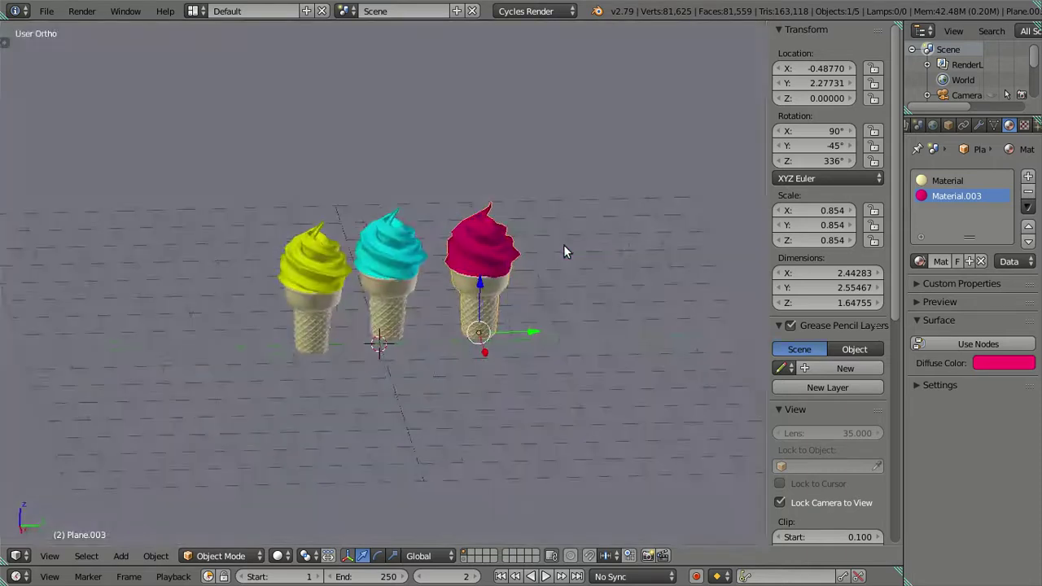
mouse_move(561, 269)
middle_down()
mouse_move(573, 283)
mouse_move(445, 251)
middle_up()
right_click(577, 278)
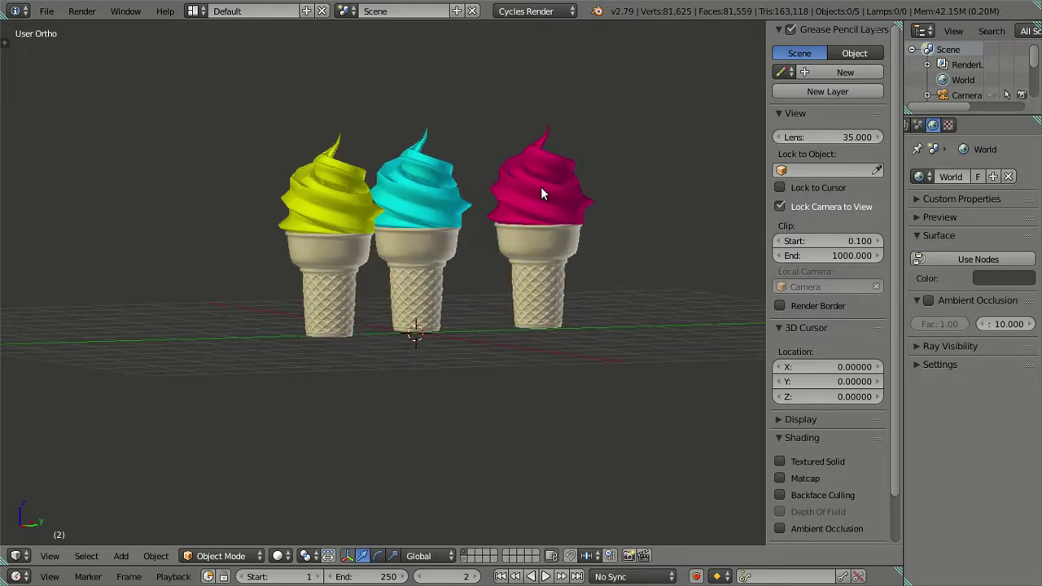
right_click(540, 187)
key(KP_Decimal)
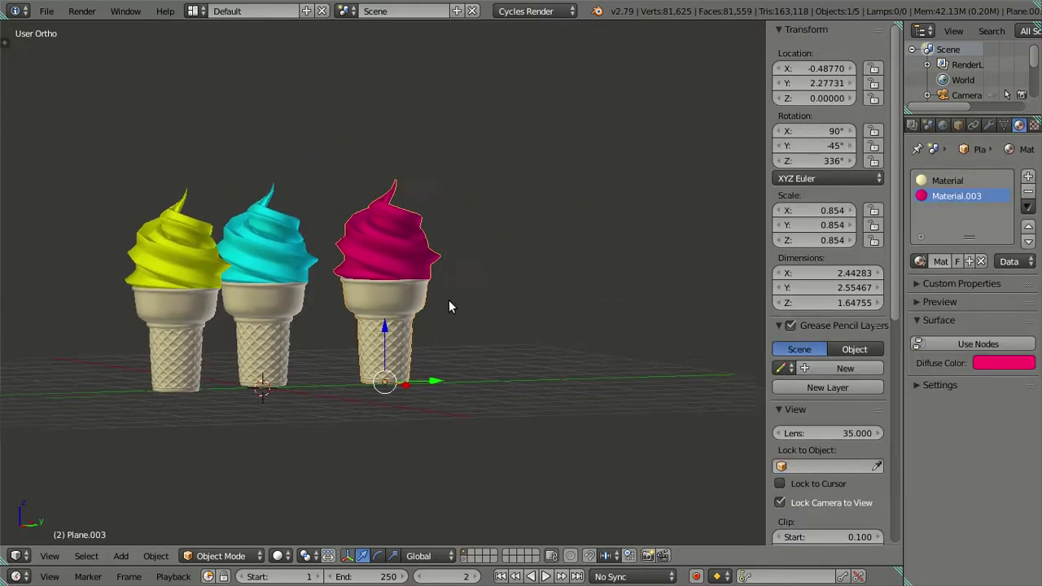
Step: In Edit Mode, select the linked swirl geometry and separate it into its own object
key(Tab)
right_click(405, 241)
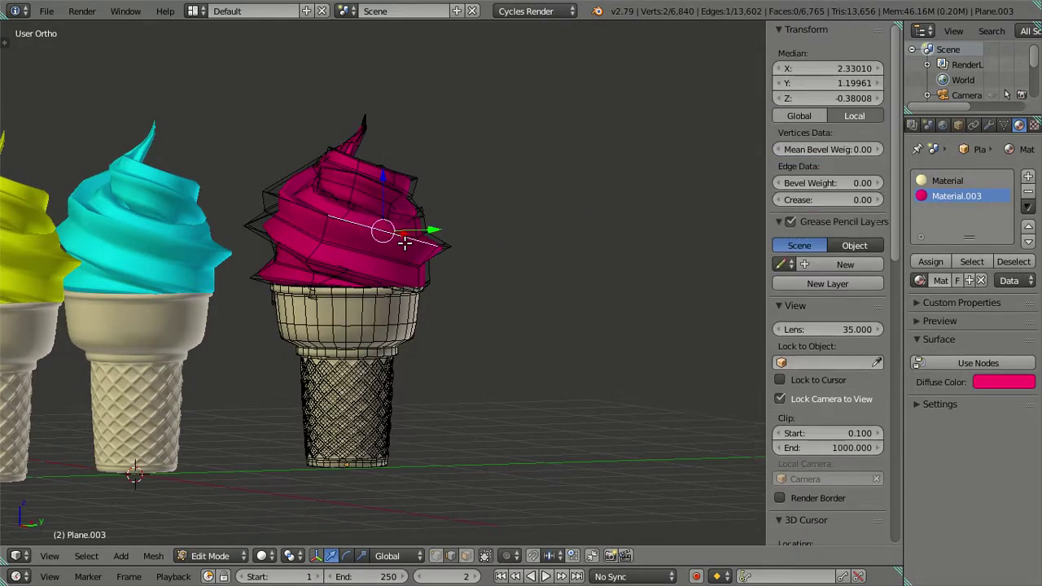
key(ctrl+l)
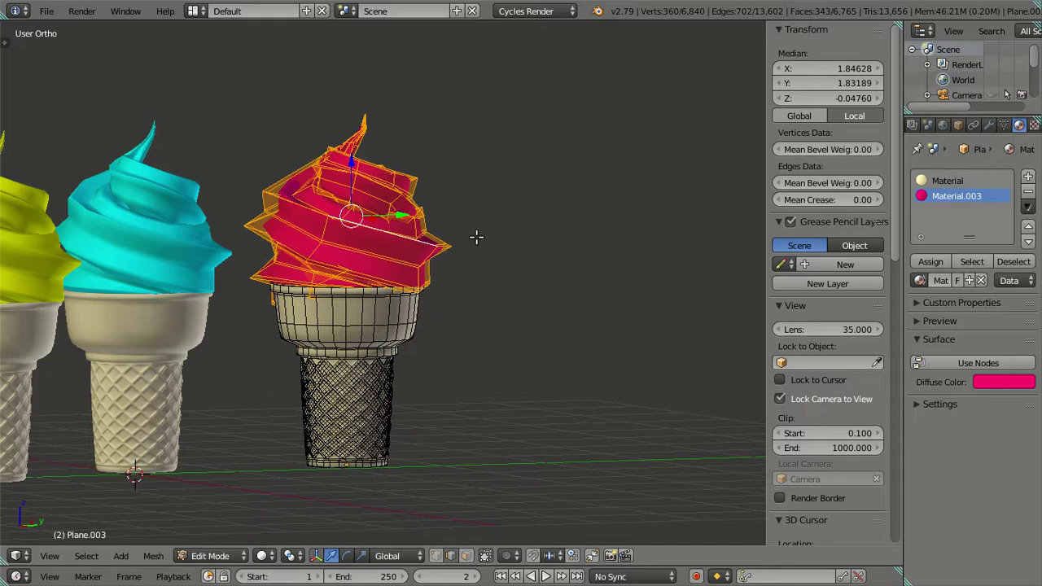
key(p)
click(477, 238)
mouse_move(558, 296)
middle_down()
mouse_move(420, 300)
mouse_move(372, 274)
middle_up()
key(Tab)
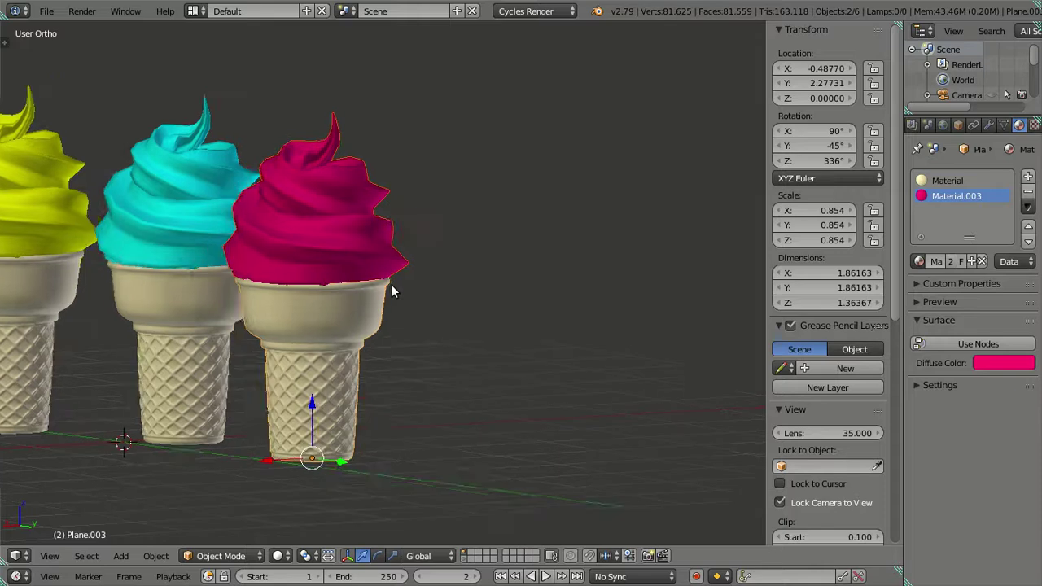
Step: Inspect the separated swirl from the right, front, left and back views
key(KP_3)
key(KP_1)
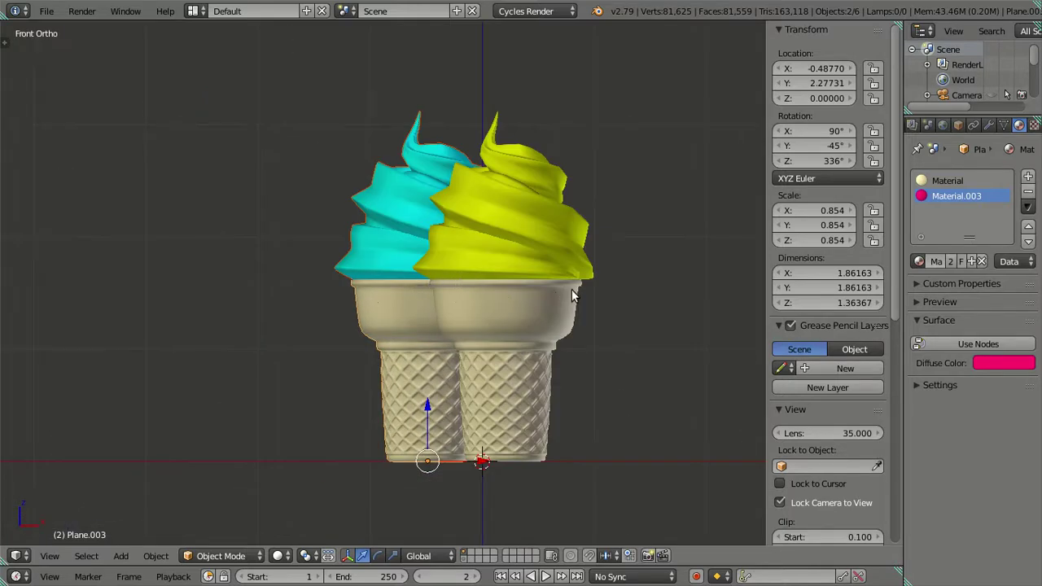
key(ctrl+KP_3)
scroll(566, 291, up, 2)
scroll(563, 289, down, 3)
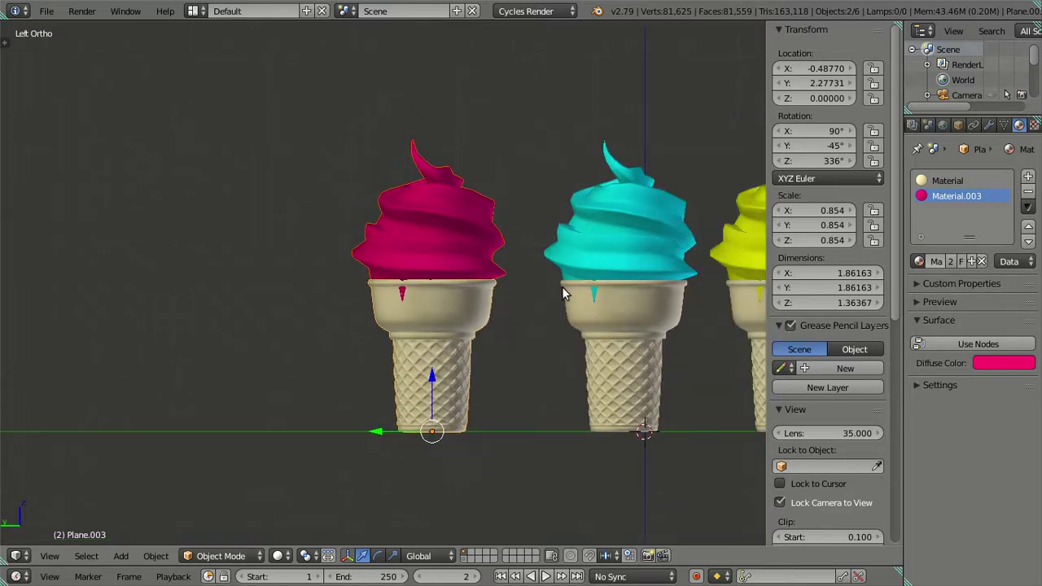
scroll(561, 291, down, 3)
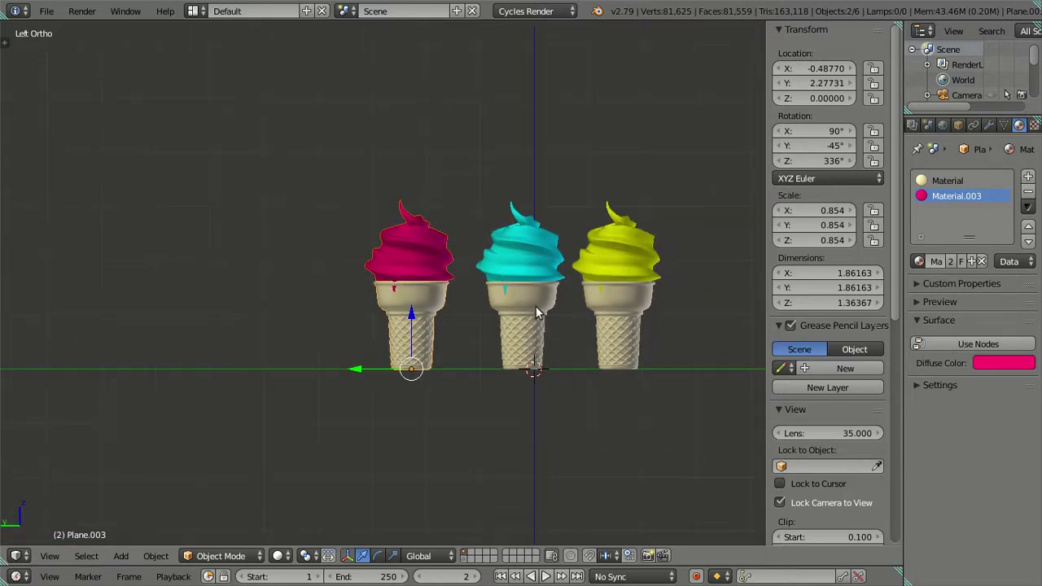
key(ctrl+KP_1)
scroll(392, 327, up, 4)
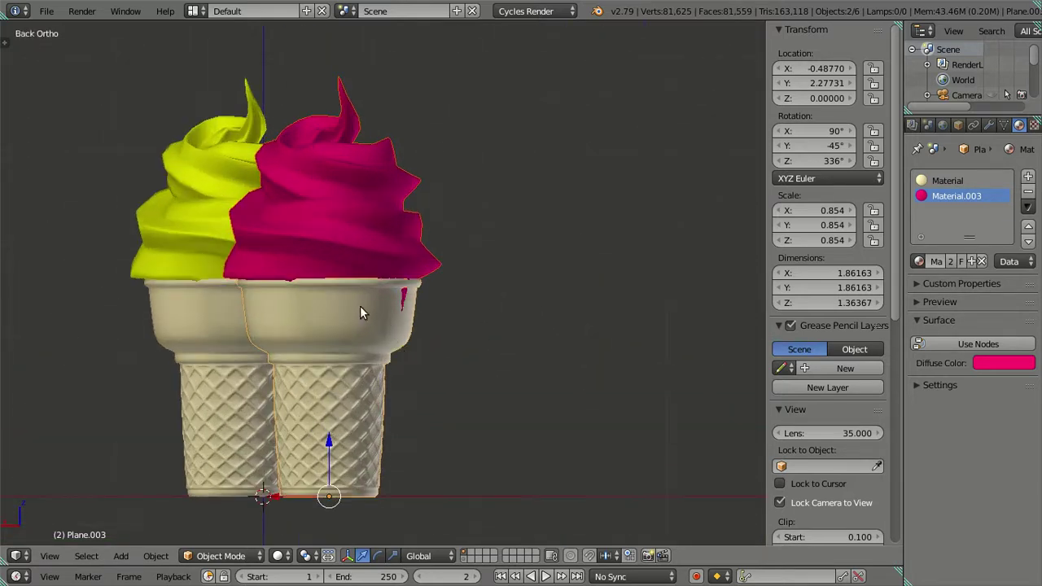
scroll(434, 292, up, 2)
scroll(433, 297, up, 2)
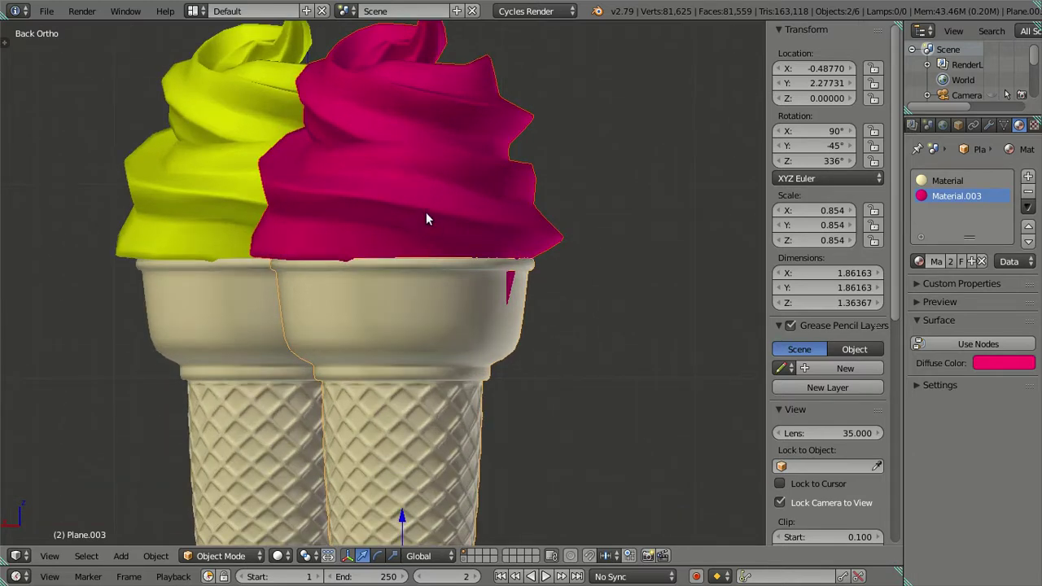
Step: Lower the separated magenta swirl to the floor beside the cones, tilted to 86.2°, -38.2°, 339°
right_click(423, 231)
scroll(423, 234, down, 3)
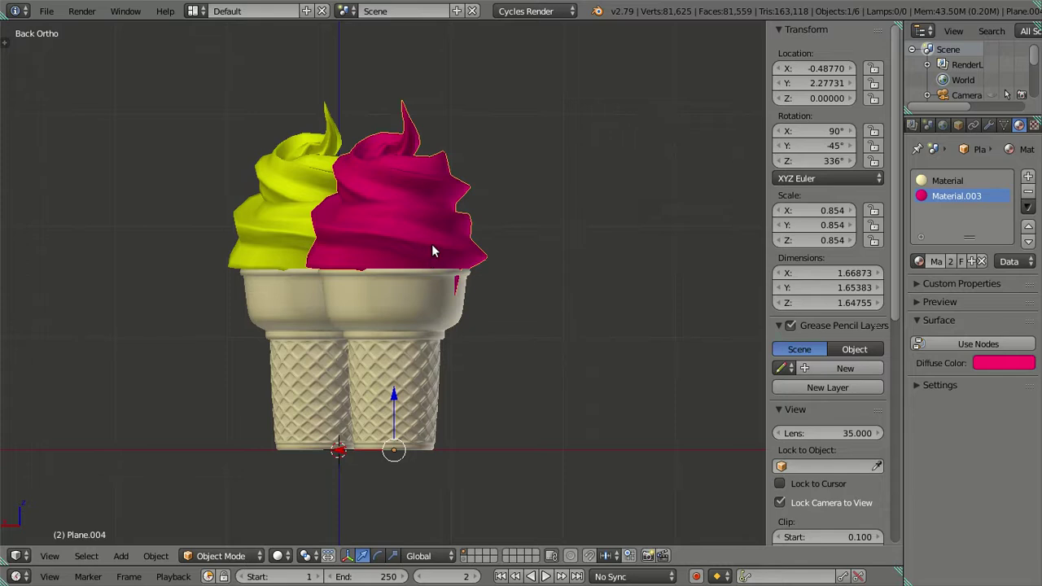
key(g)
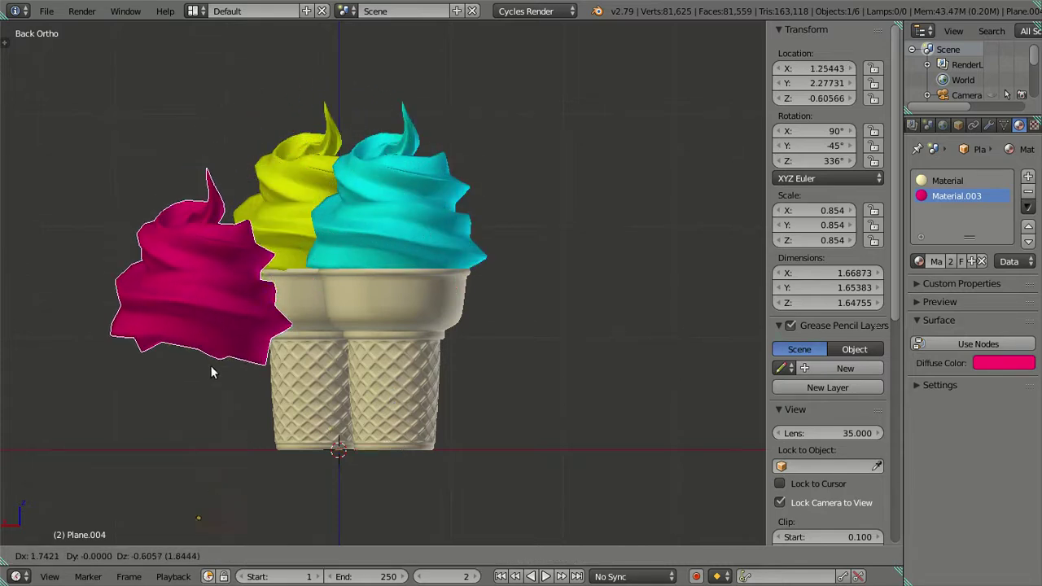
click(223, 402)
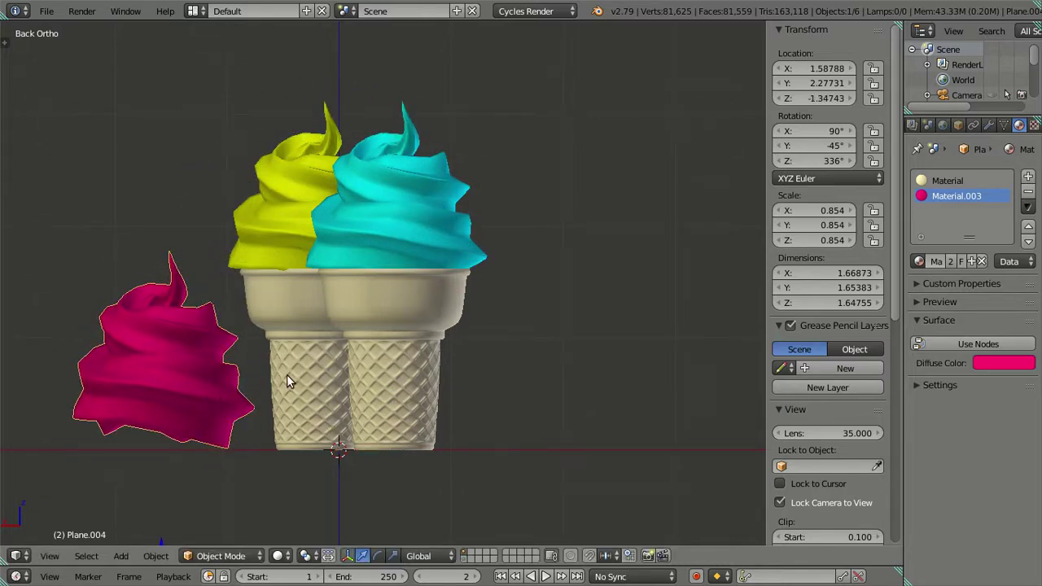
key(r)
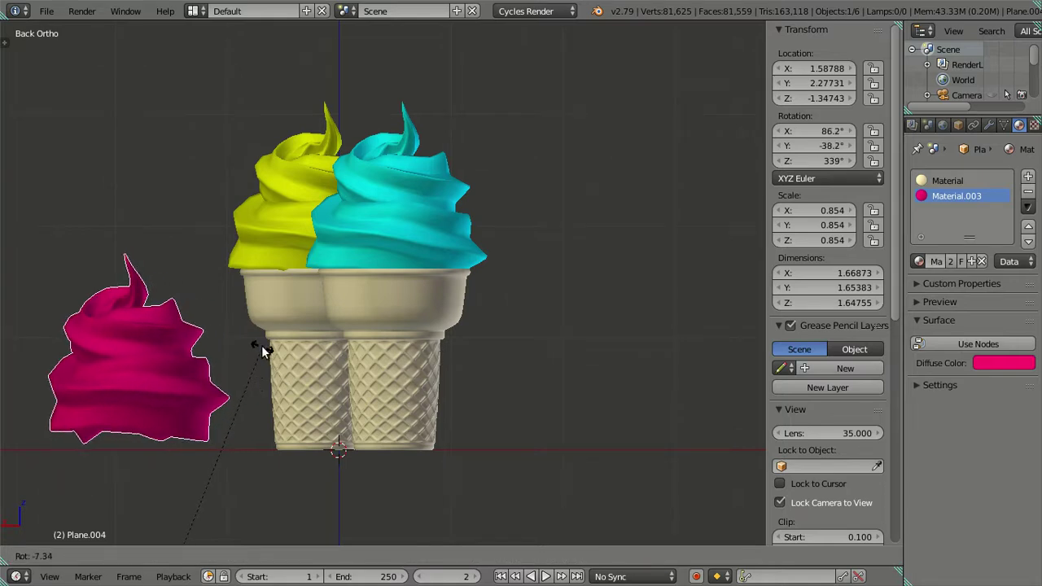
click(261, 347)
key(g)
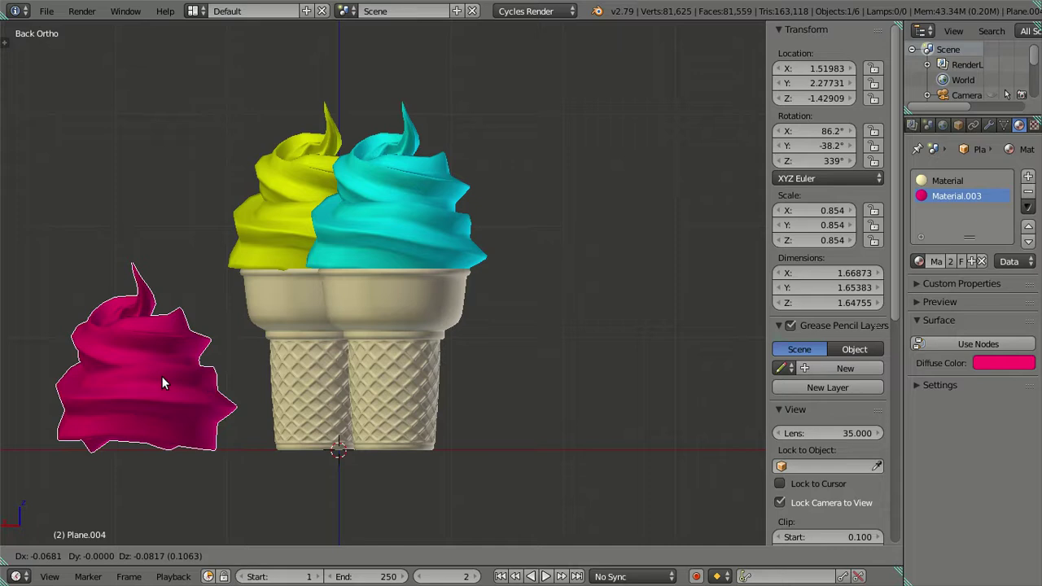
click(162, 381)
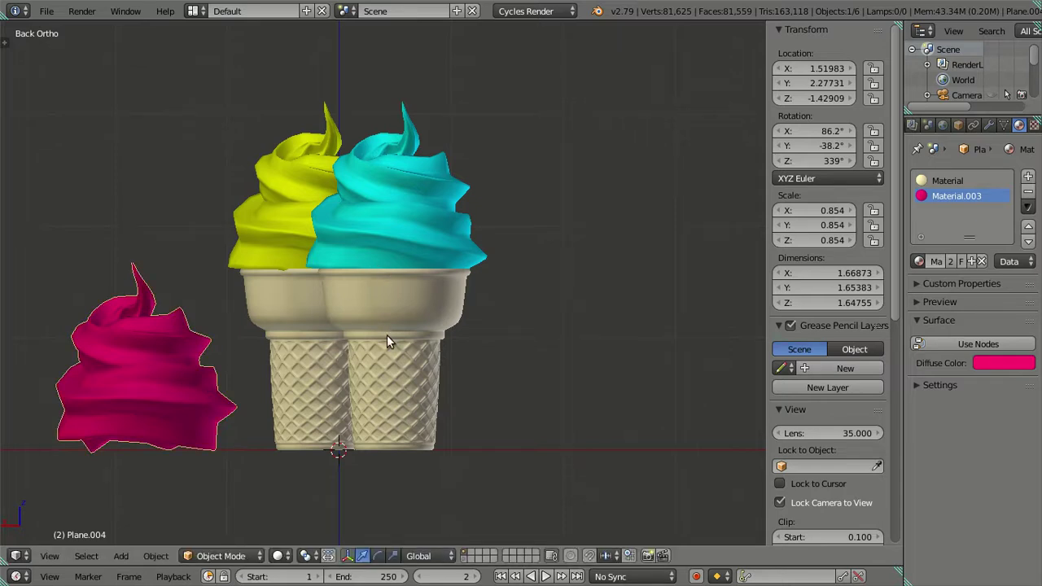
Step: Select the empty right cone and rotate it to tip it onto its side
right_click(421, 352)
scroll(421, 352, down, 5)
scroll(421, 352, up, 5)
mouse_move(421, 353)
shift+middle_down()
mouse_move(537, 289)
mouse_move(565, 254)
mouse_move(398, 273)
shift+middle_up()
scroll(565, 254, up, 1)
scroll(566, 252, up, 1)
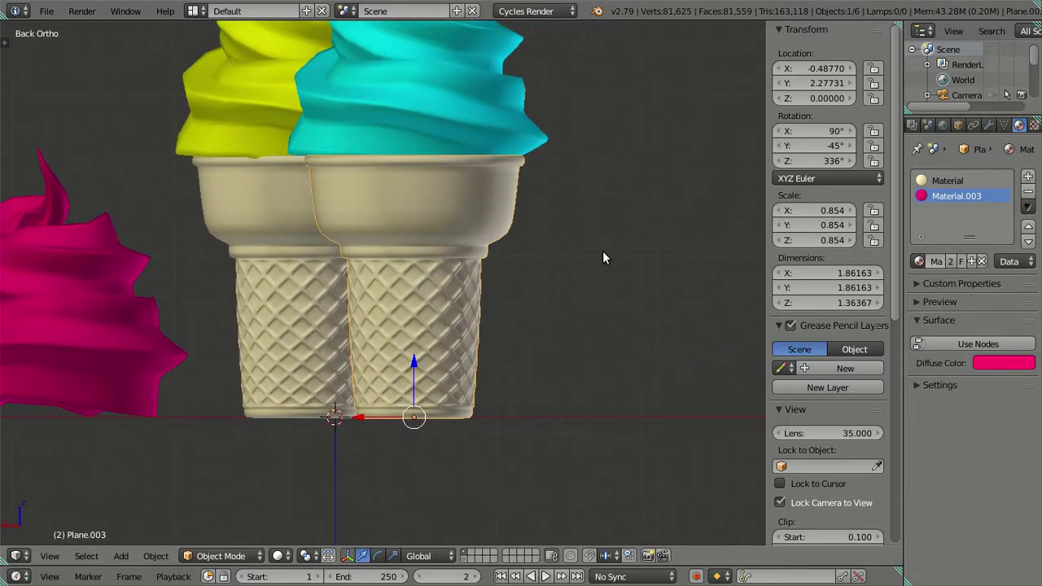
key(r)
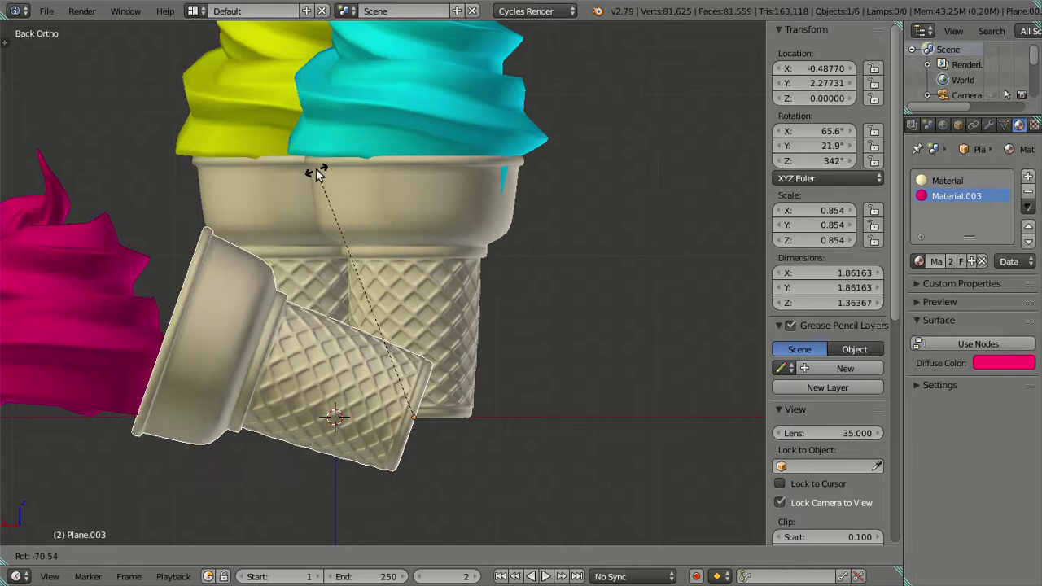
click(317, 173)
Step: Reposition the tipped cone sideways and lower it along Z to rest on the ground
drag(394, 361, 442, 300)
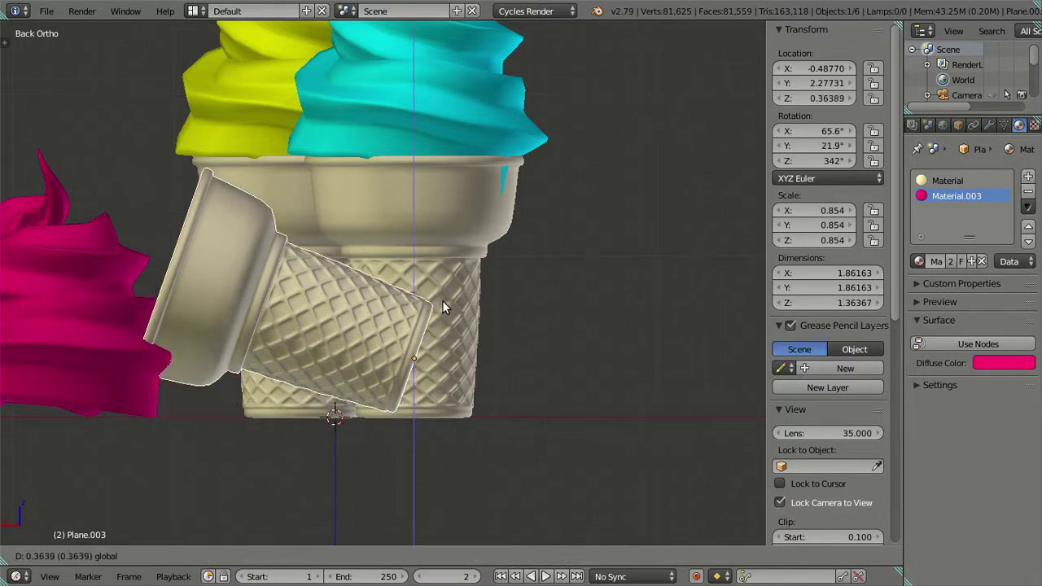
shift+middle_drag(442, 301, 431, 282)
scroll(431, 282, up, 2)
drag(401, 309, 556, 320)
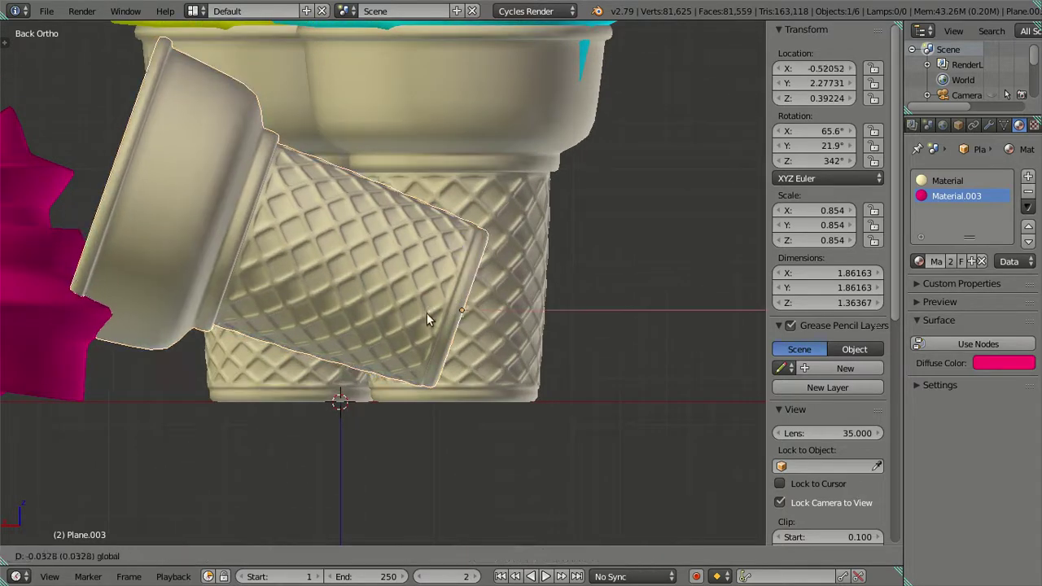
scroll(558, 301, up, 1)
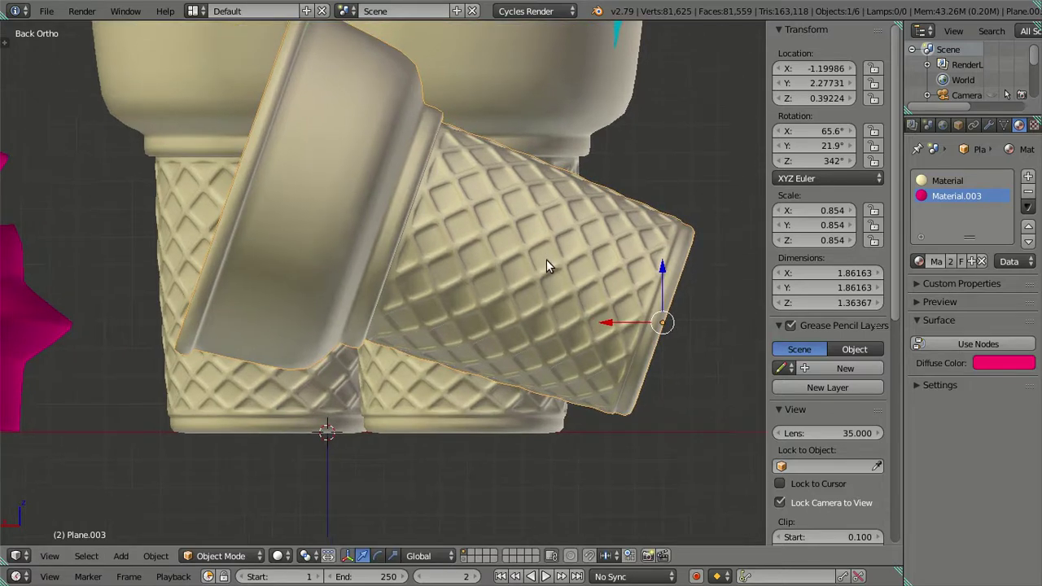
scroll(553, 245, up, 2)
key(r)
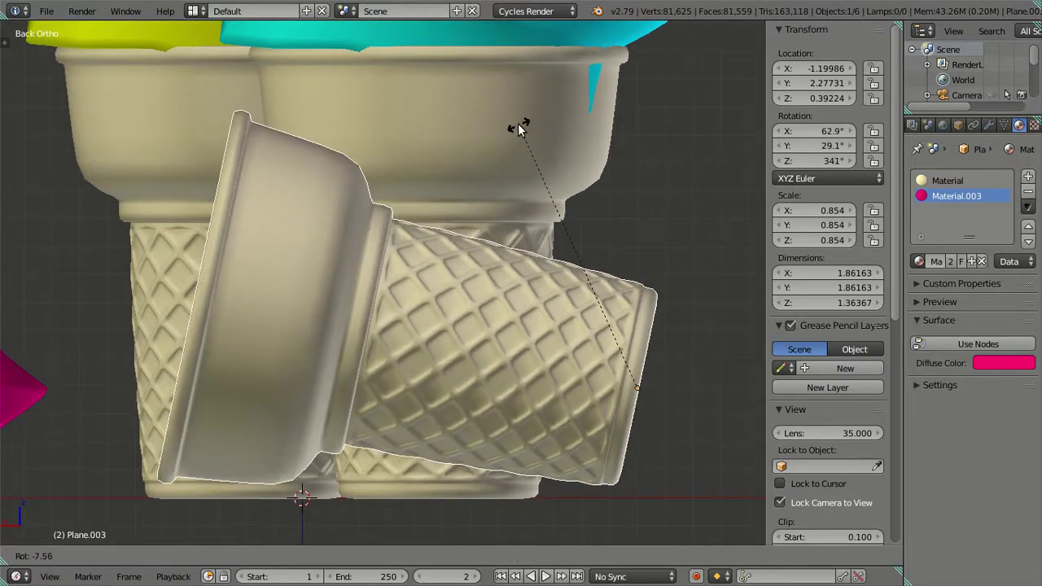
click(518, 129)
key(g)
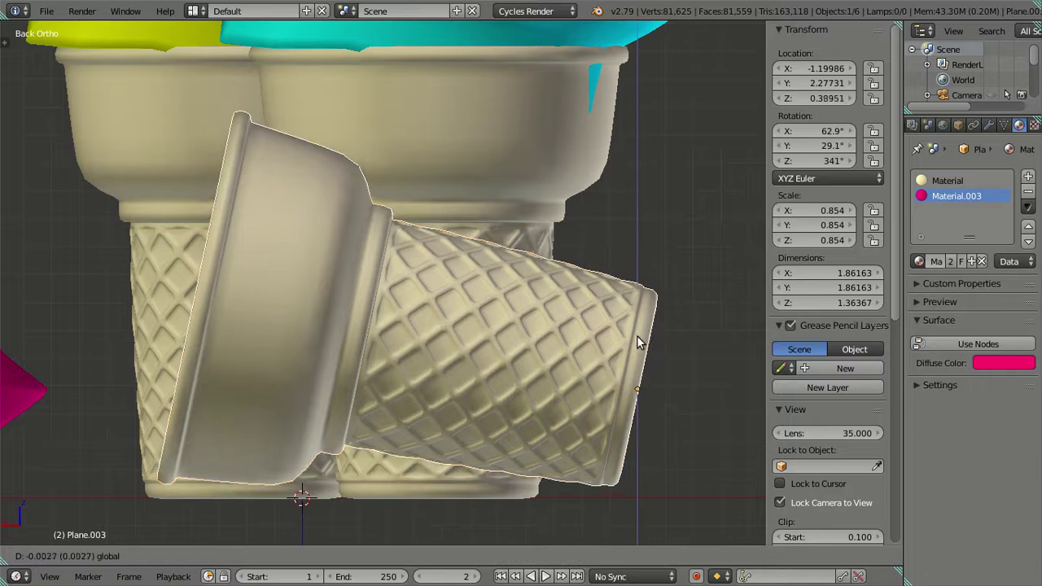
key(z)
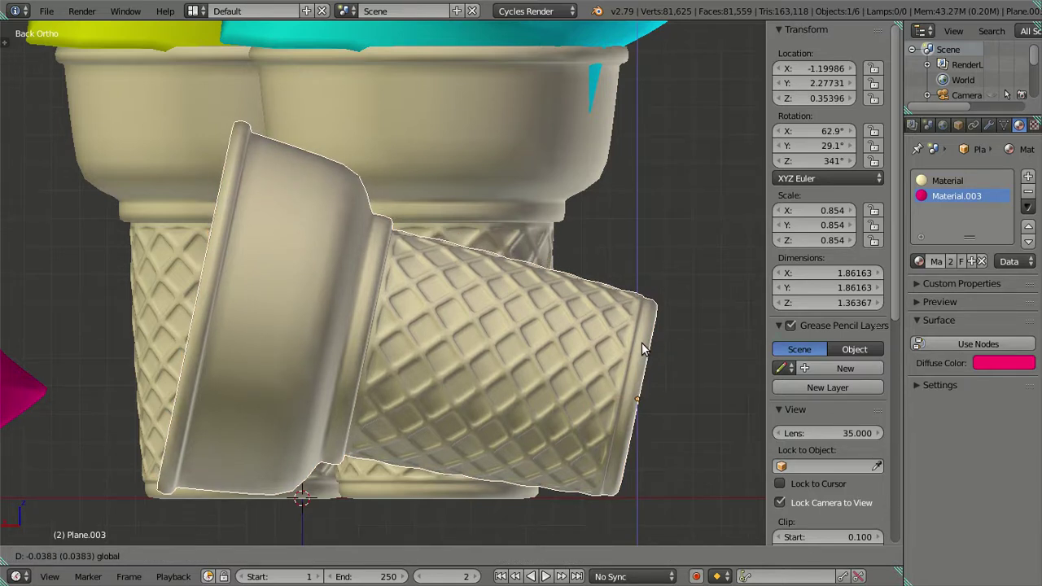
click(642, 345)
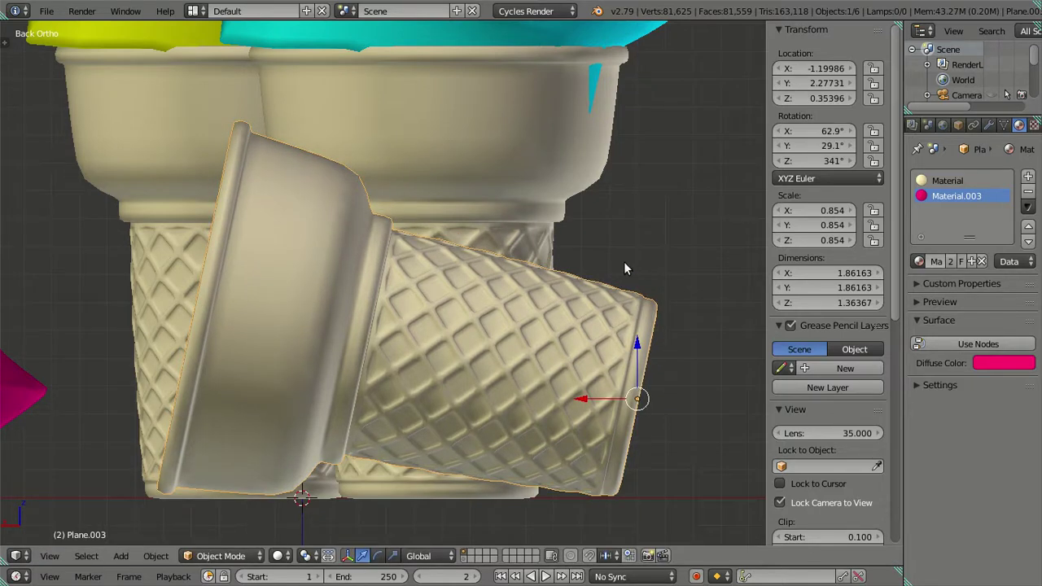
Step: Refine the tipped cone's rotation to 62.8°, 29.4°, 341°, then deselect all and frame everything
key(z)
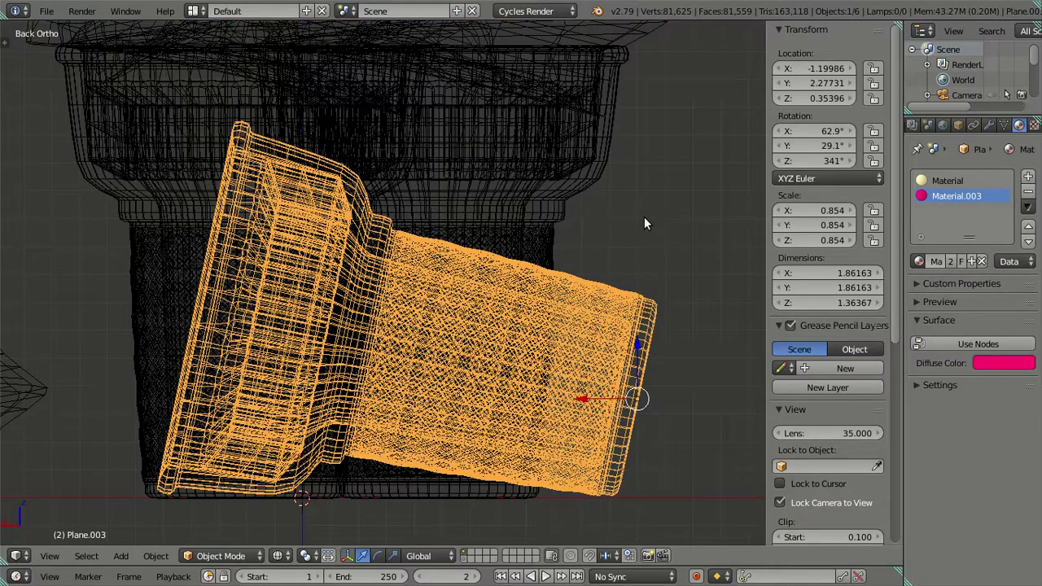
key(r)
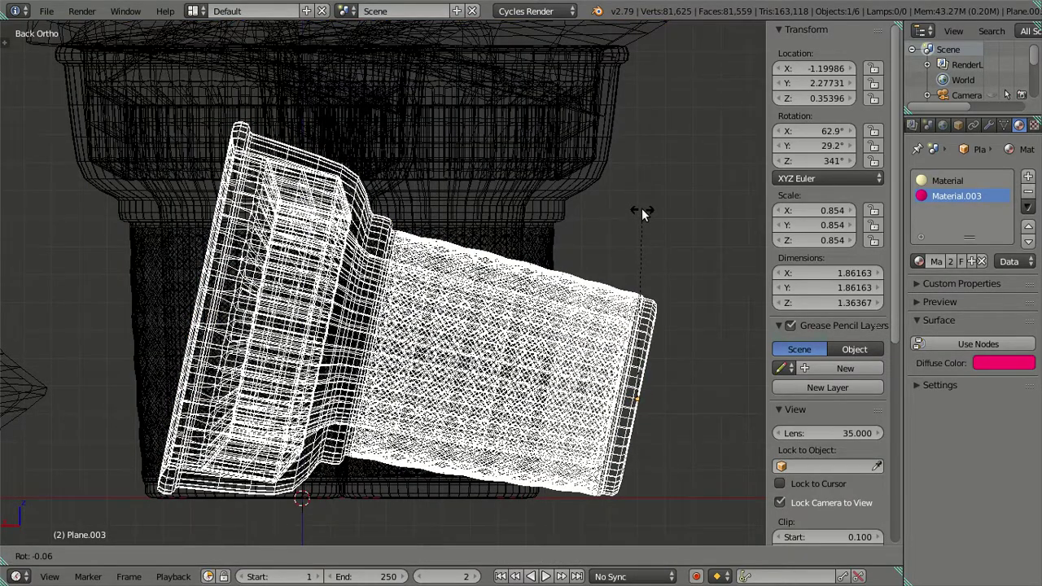
click(641, 214)
key(a)
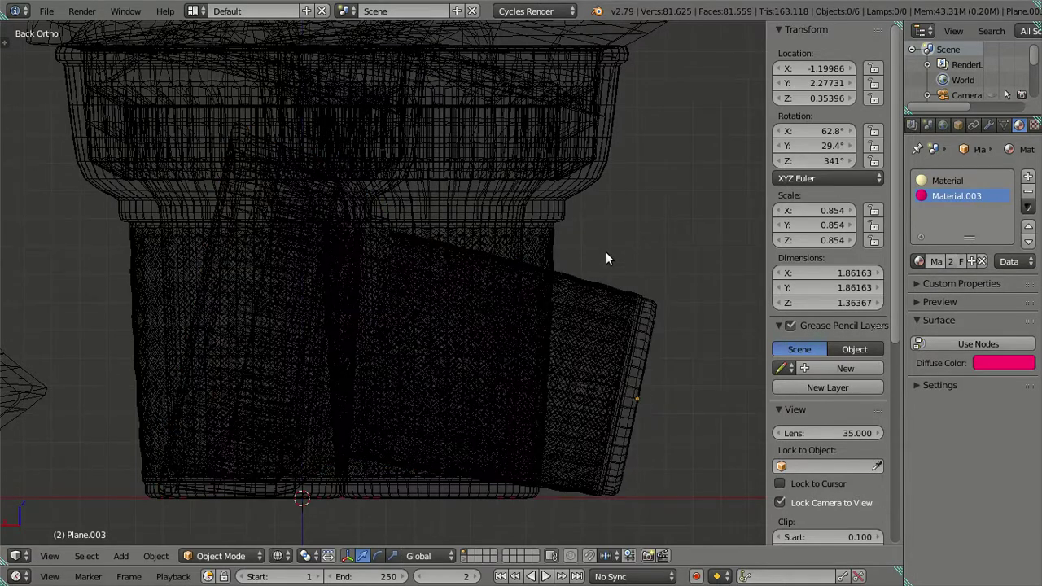
key(z)
key(Home)
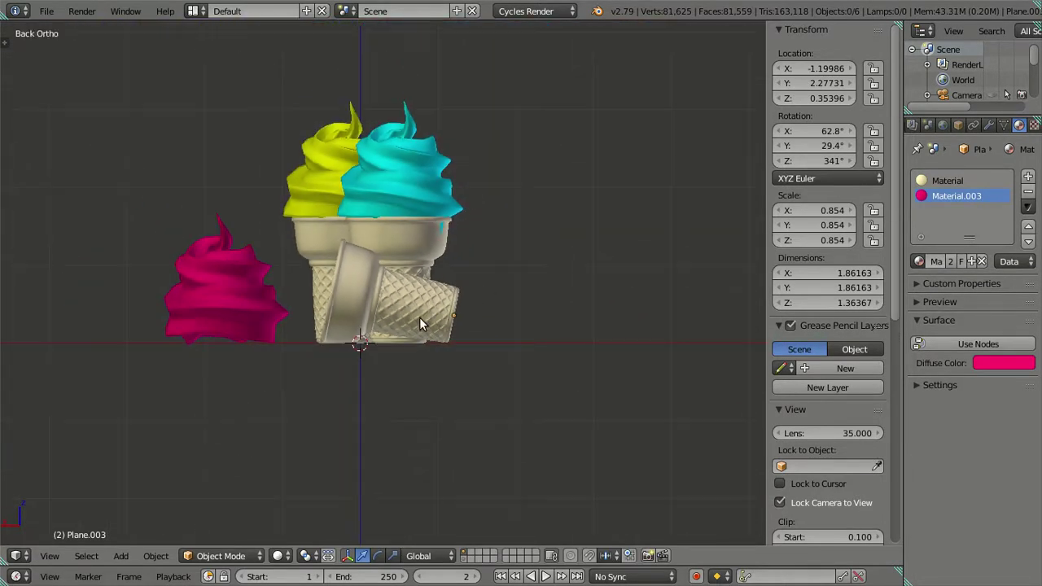
Step: In camera view, select the tipped cone, shift it and turn it around Z
key(KP_0)
click(531, 357)
drag(565, 365, 548, 319)
key(r)
key(z)
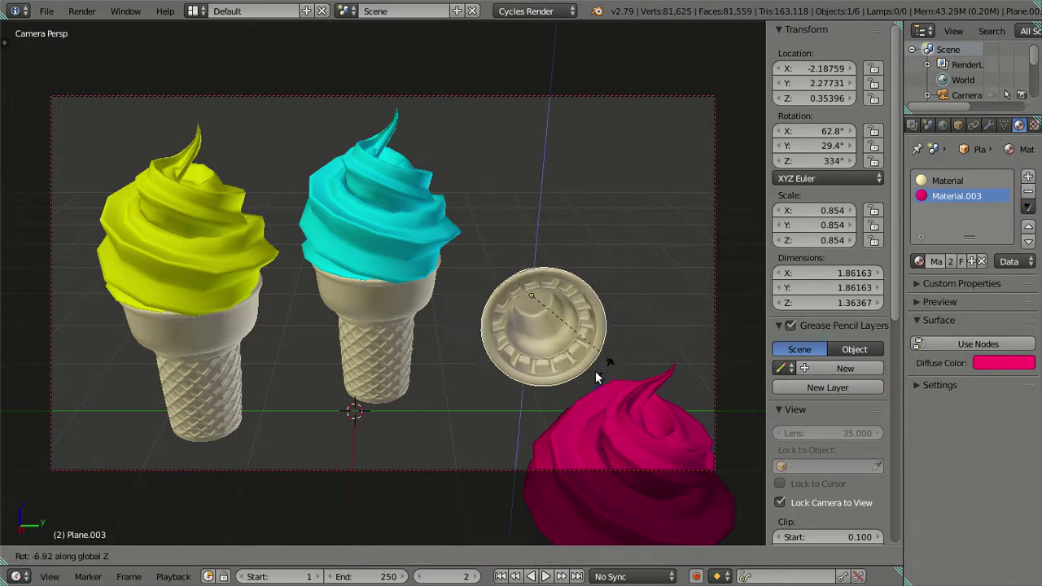
click(561, 380)
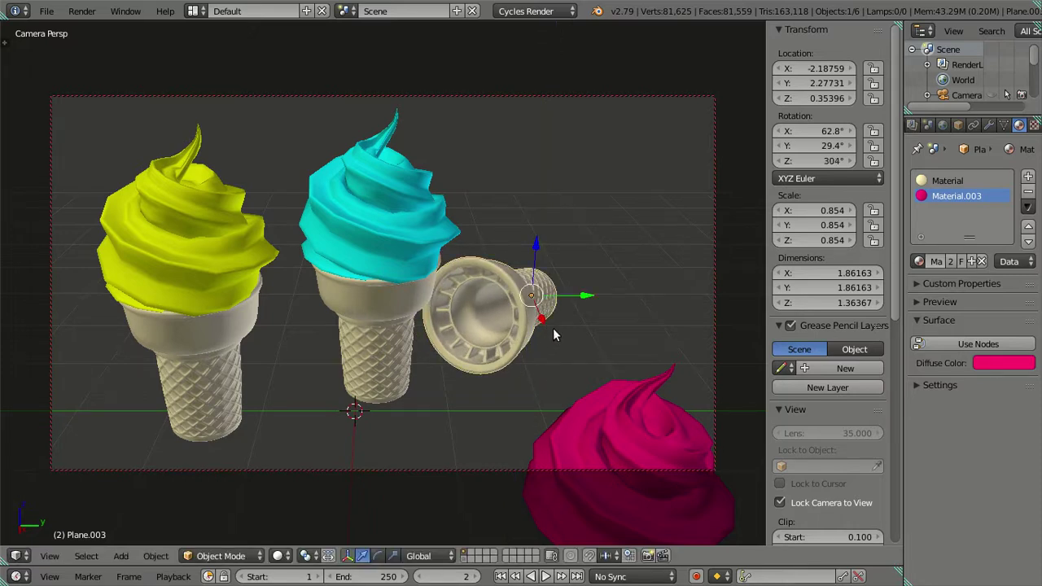
Step: Place the tipped cone at X -2.76, Y 3.04, turned to 292° around Z
key(g)
key(y)
click(637, 278)
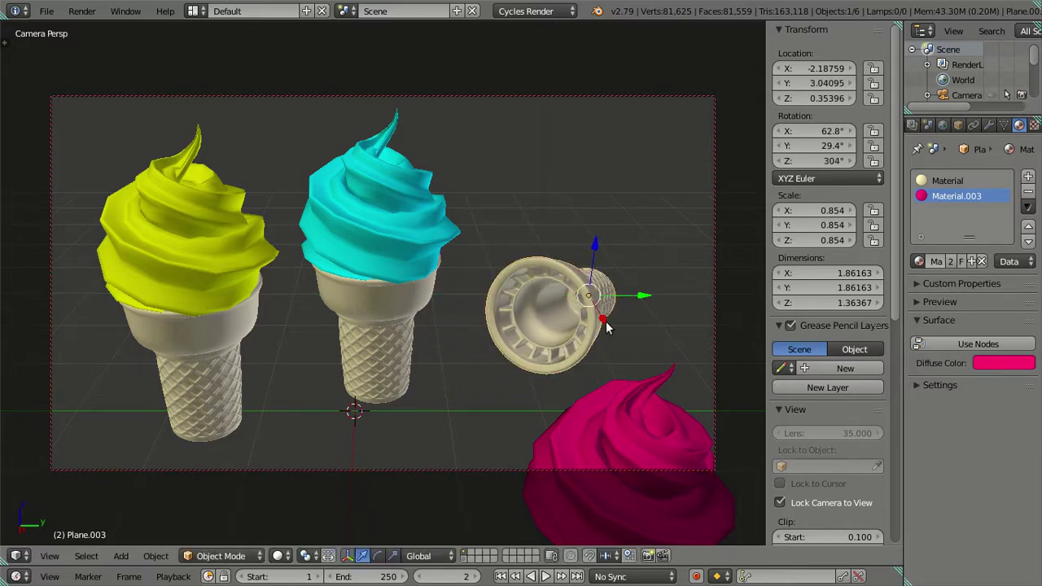
key(g)
key(x)
click(609, 314)
key(r)
key(z)
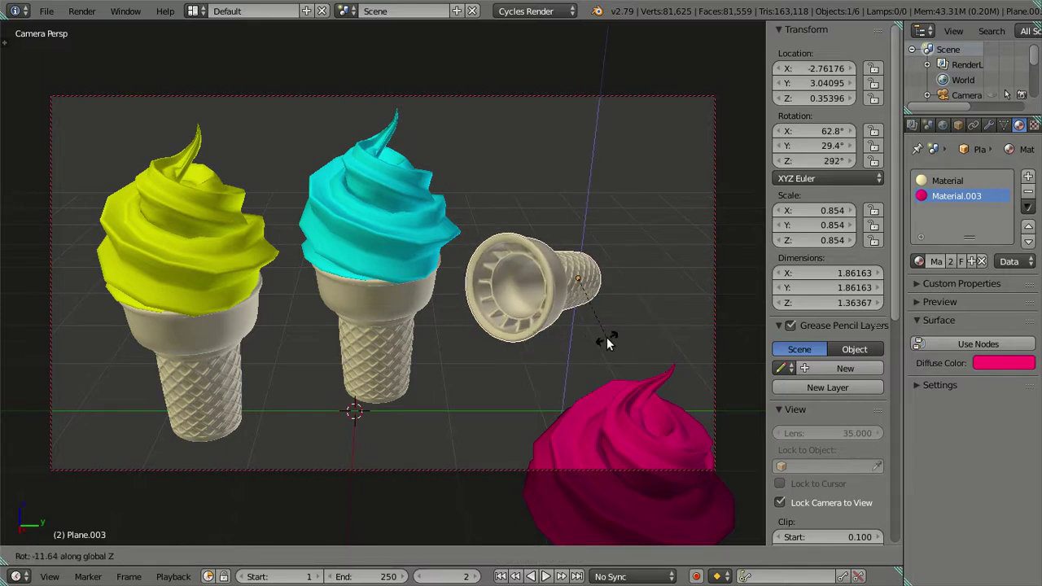
click(606, 341)
right_click(619, 435)
key(ctrl+z)
Step: Move the magenta swirl along X and Y to Y 2.57, just below-right of the tipped cone
key(ctrl+z)
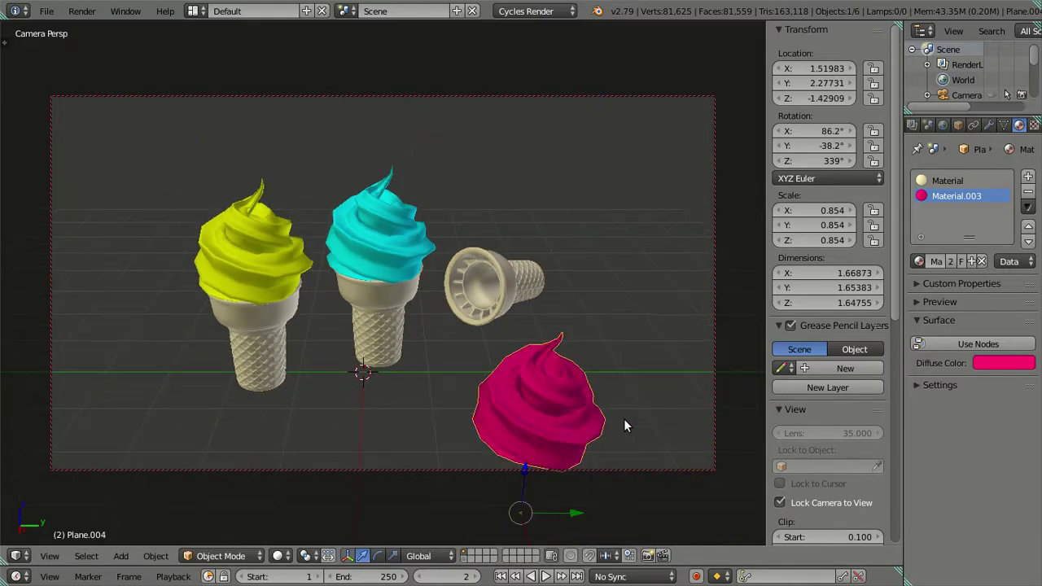
key(ctrl+shift+z)
key(ctrl+shift+z)
key(ctrl+z)
key(ctrl+shift+z)
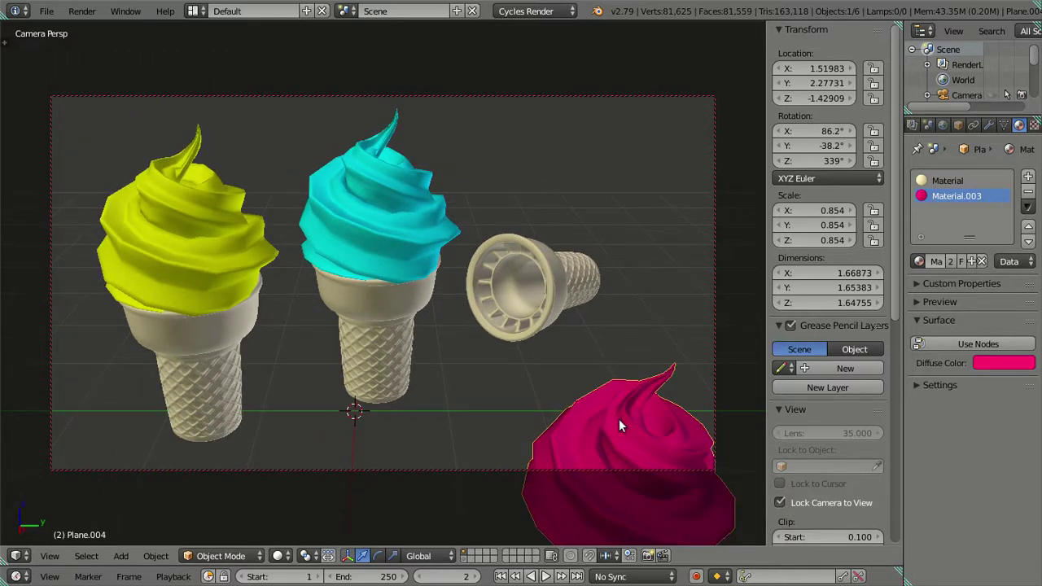
key(g)
key(x)
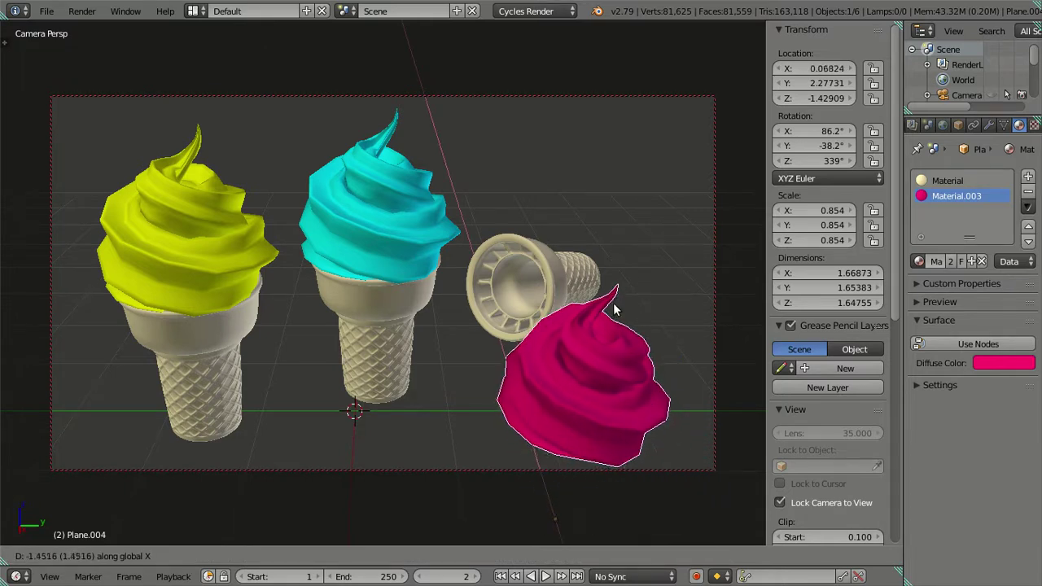
click(615, 328)
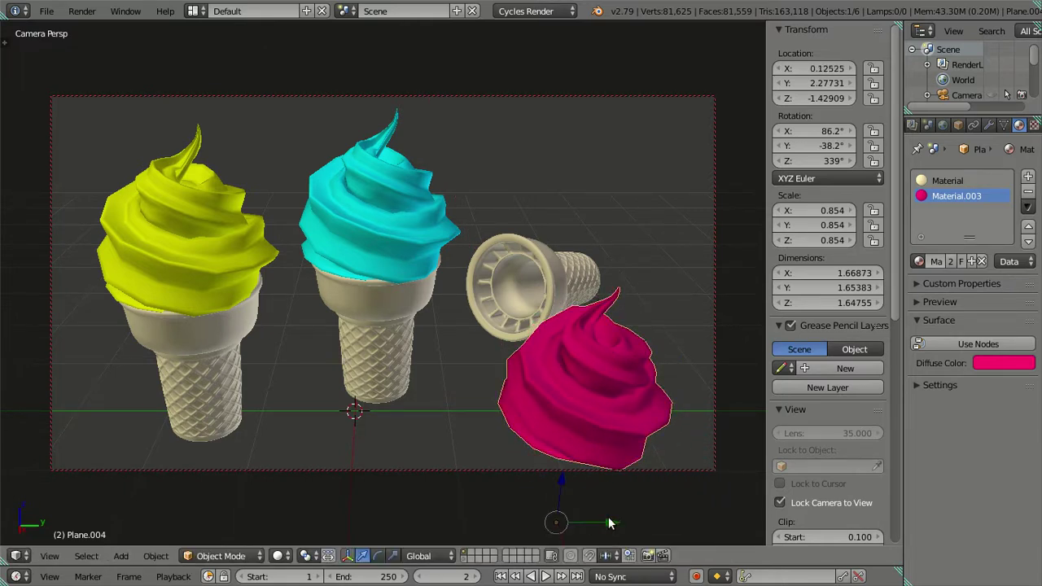
key(g)
key(y)
click(597, 488)
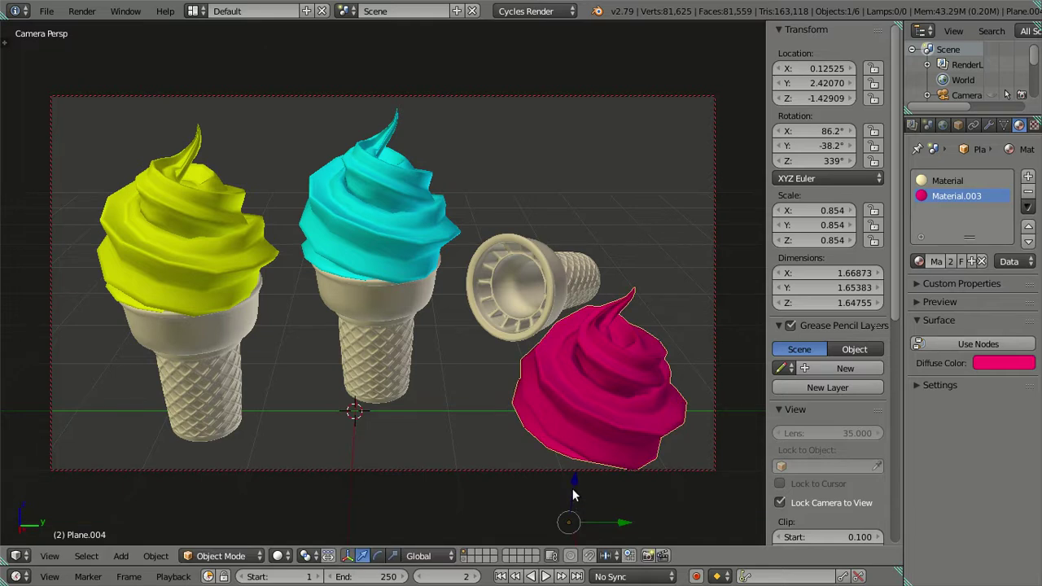
key(g)
key(x)
click(568, 520)
drag(607, 511, 612, 512)
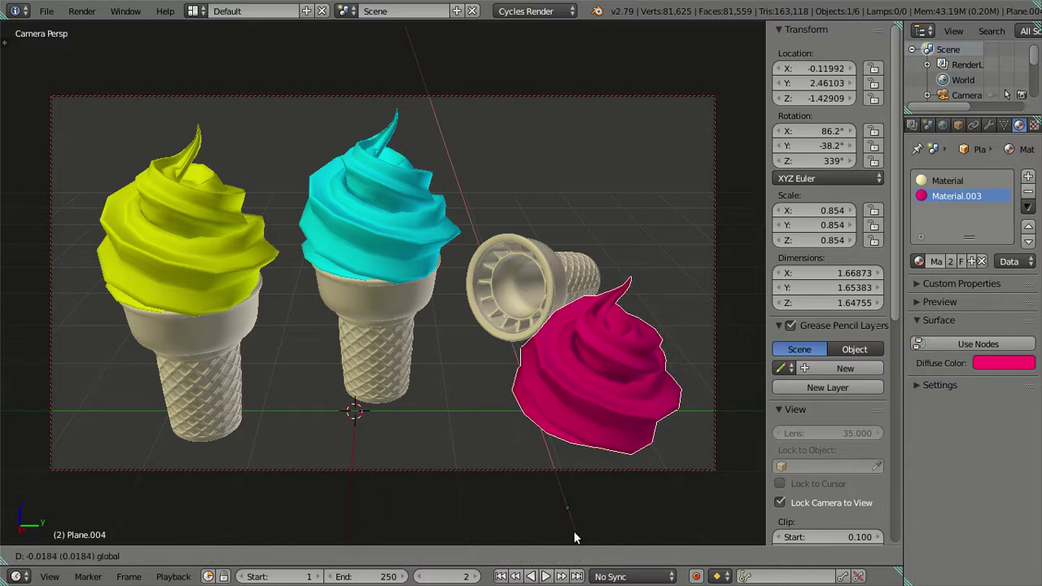
Step: Shift the tipped cone left to X -3.47 and rotate the swirl more upright
right_click(511, 305)
mouse_move(585, 287)
mouse_down()
mouse_move(580, 277)
mouse_move(592, 297)
mouse_move(581, 285)
mouse_move(622, 257)
mouse_up()
right_click(622, 354)
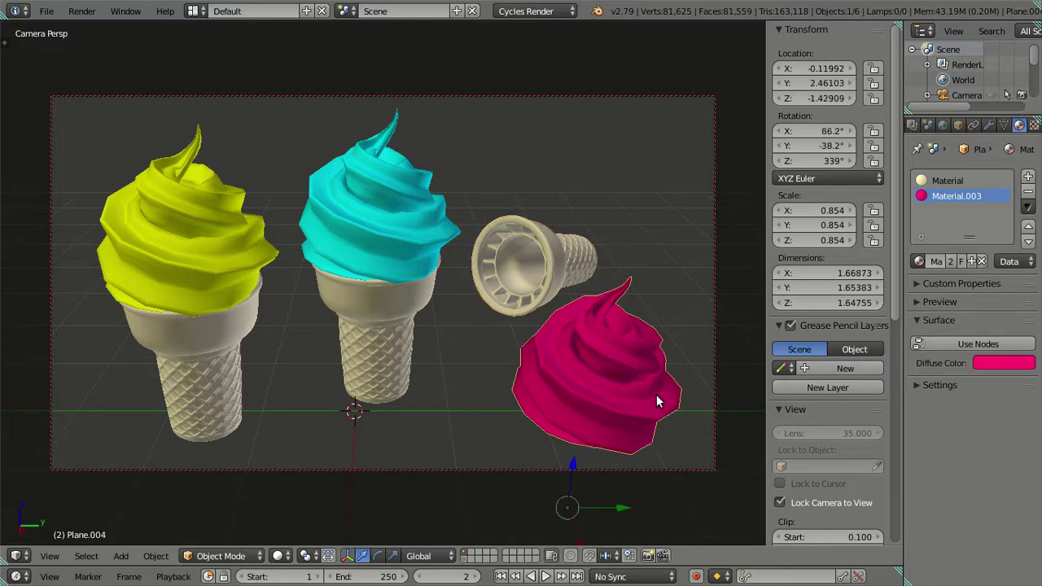
key(r)
click(612, 511)
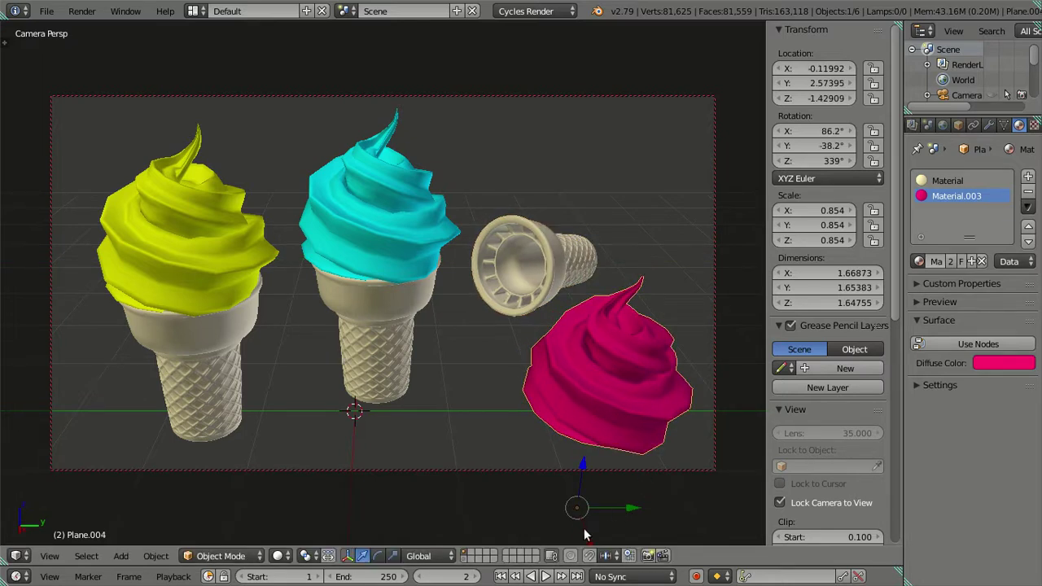
drag(584, 528, 587, 533)
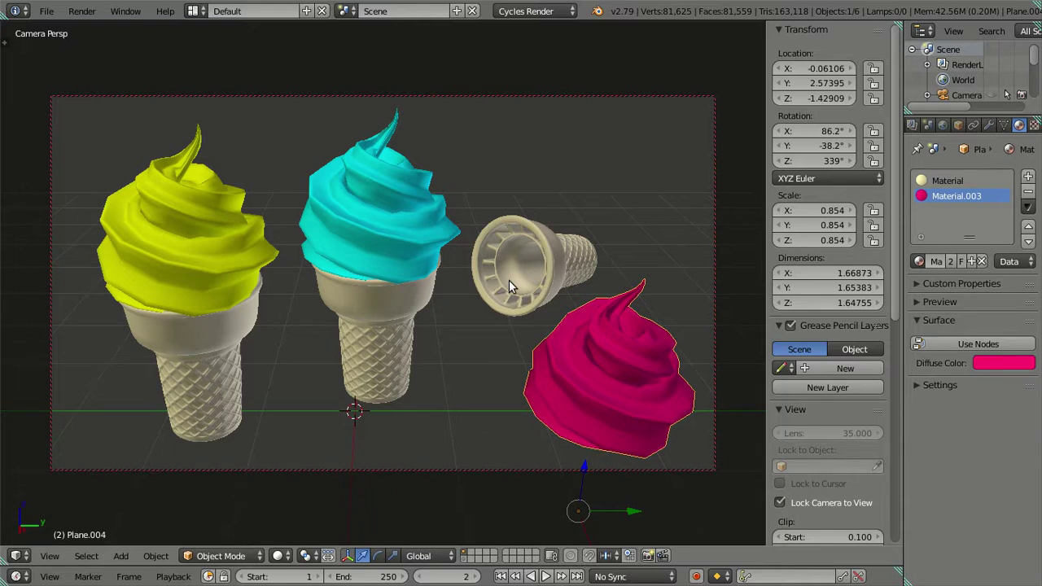
Step: Deselect everything, leave camera view, and snap the 3D cursor to the world centre
key(a)
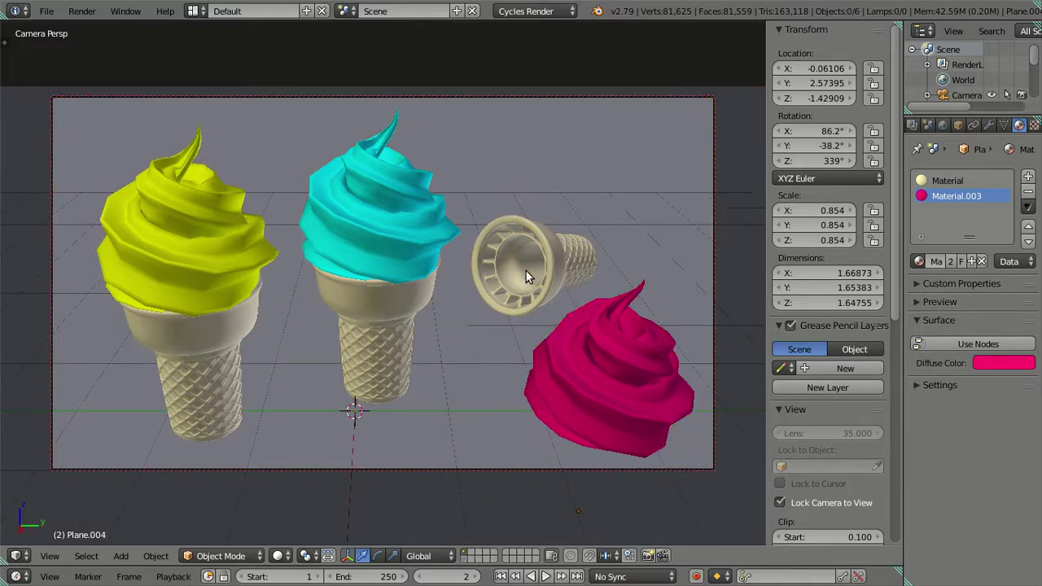
key(KP_0)
mouse_move(525, 269)
middle_down()
mouse_move(402, 360)
mouse_move(309, 338)
middle_up()
scroll(424, 325, down, 3)
mouse_move(463, 295)
middle_down()
mouse_move(472, 310)
mouse_move(461, 311)
middle_up()
key(shift+s)
click(458, 379)
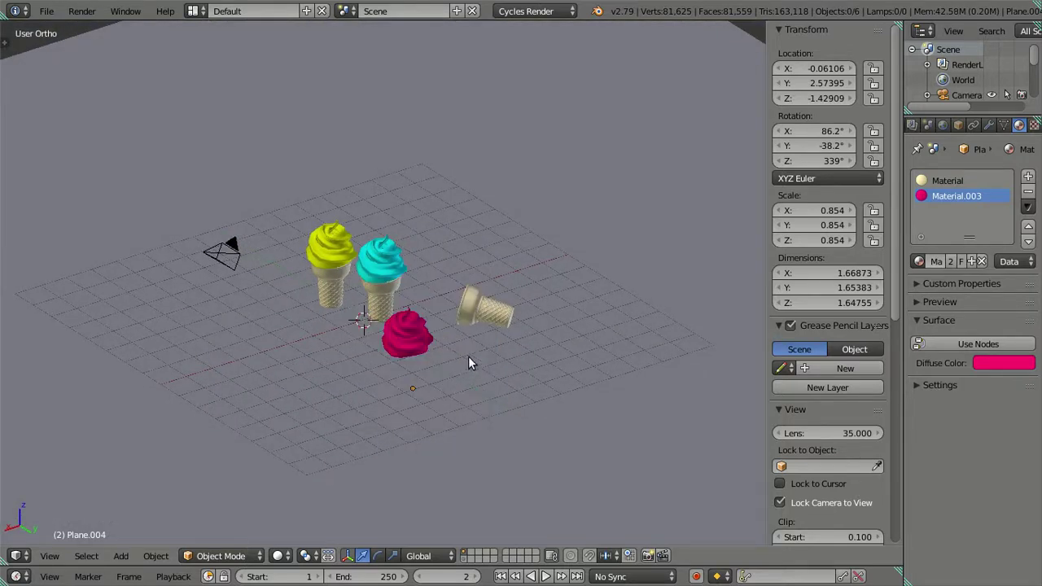
Step: Add a plane at the world centre and scale it by 4
middle_drag(563, 256, 545, 229)
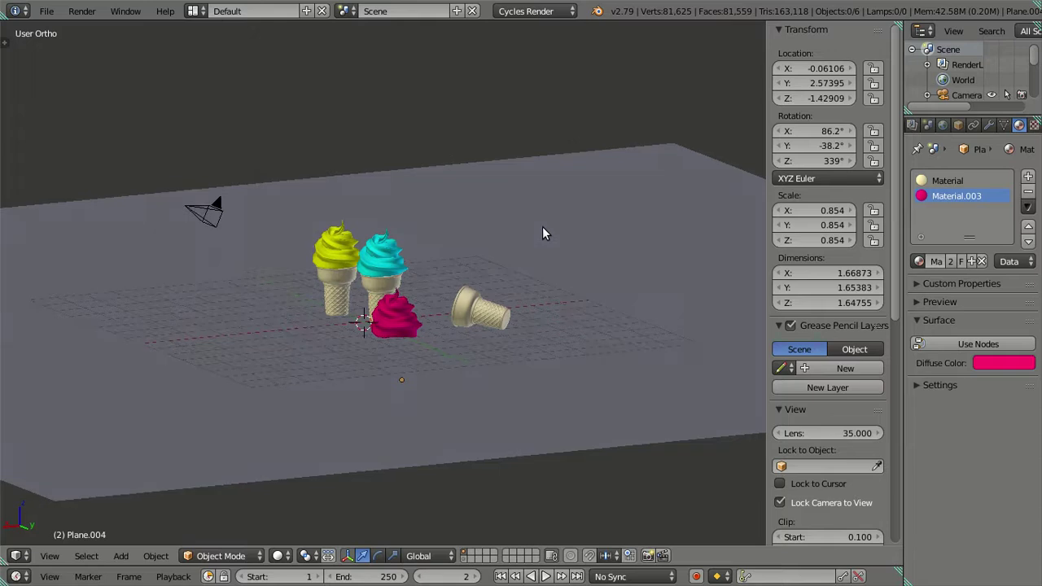
key(shift+a)
click(605, 225)
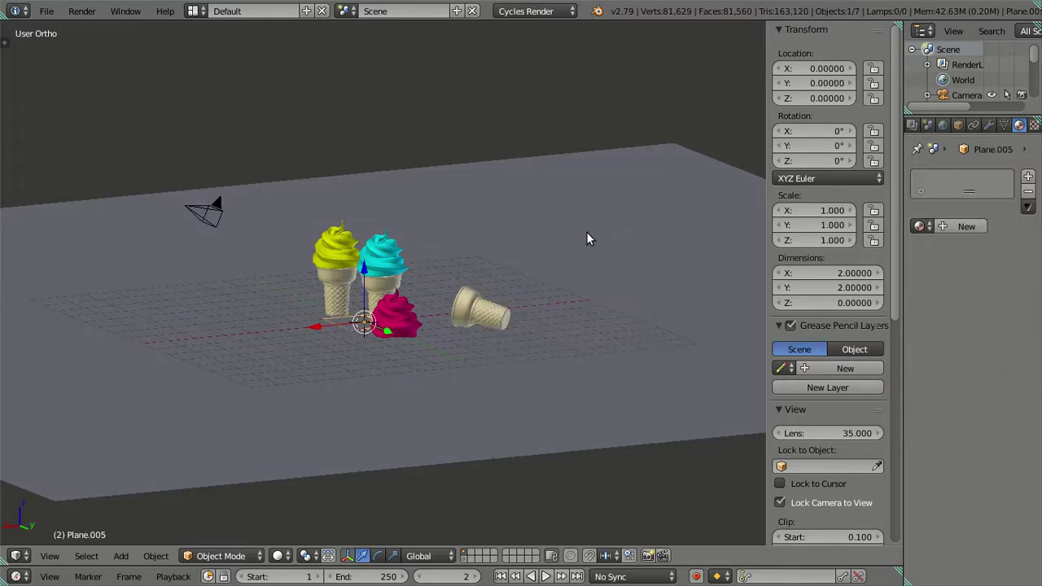
mouse_move(569, 244)
middle_down()
mouse_move(605, 310)
mouse_move(592, 267)
middle_up()
text(s4)
key(Return)
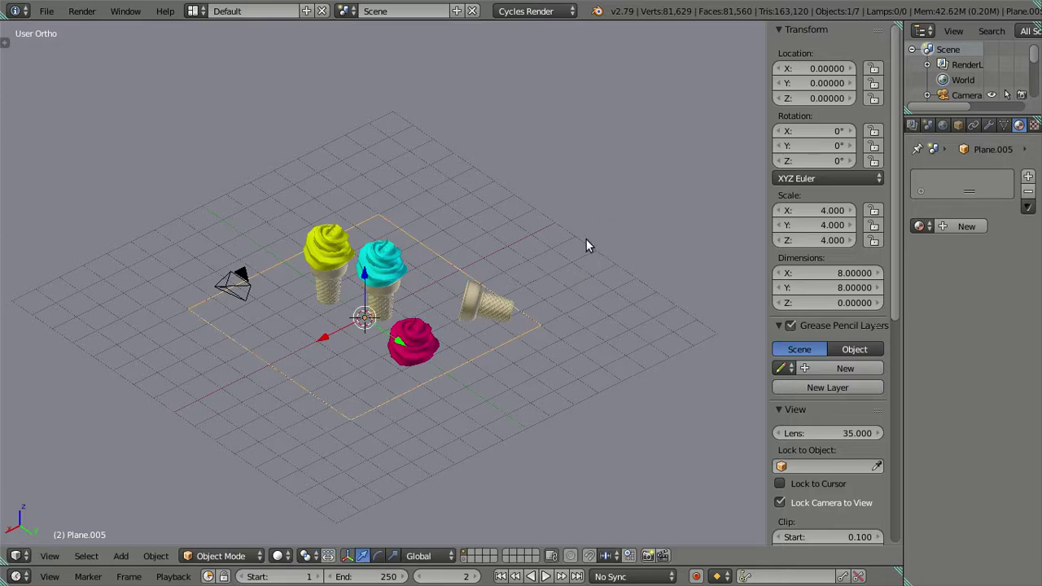
Step: Assign the existing Material to the plane and give it a near-white colour
click(918, 226)
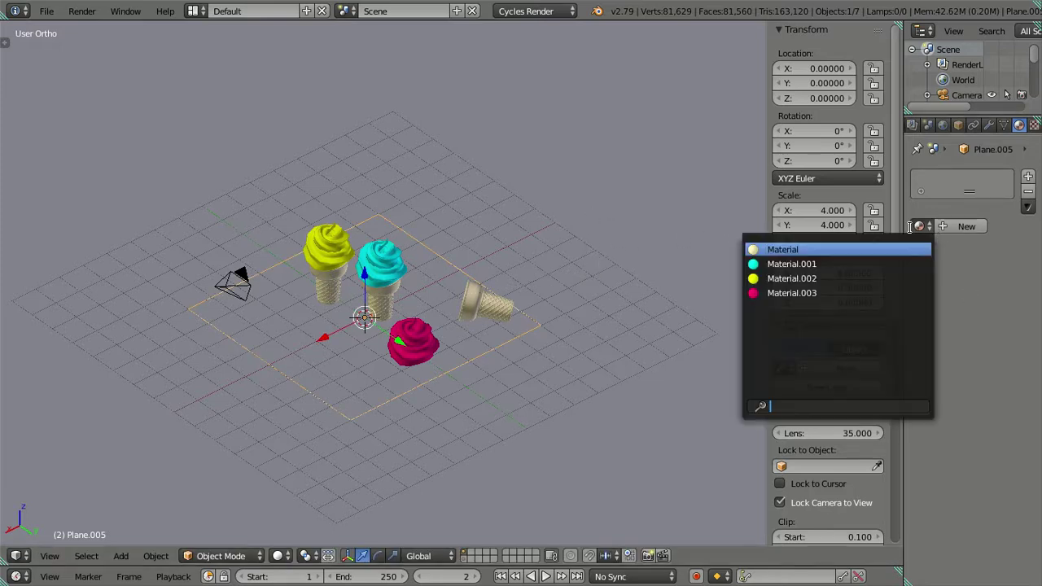
click(854, 249)
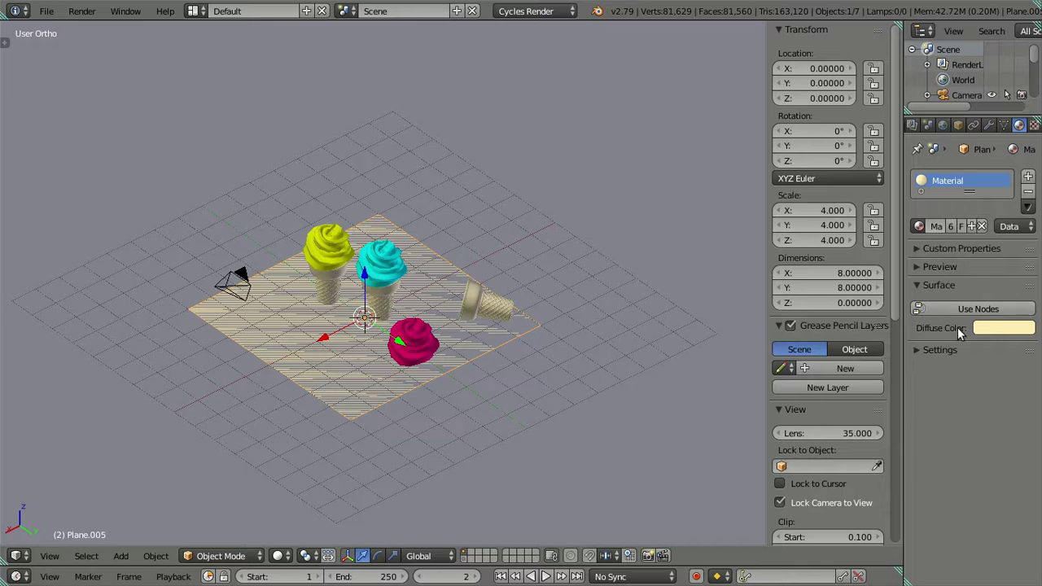
click(981, 325)
click(972, 277)
key(Tab)
text(1)
key(Tab)
text(0.95)
key(Return)
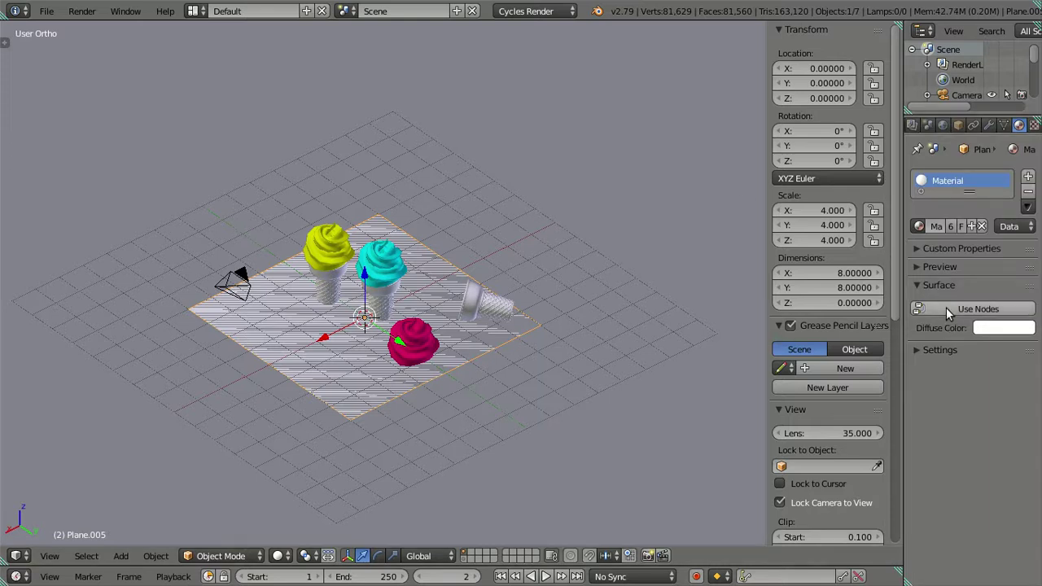
Step: Enable nodes and make the plane's surface an Emission shader with strength 4
click(946, 308)
click(987, 309)
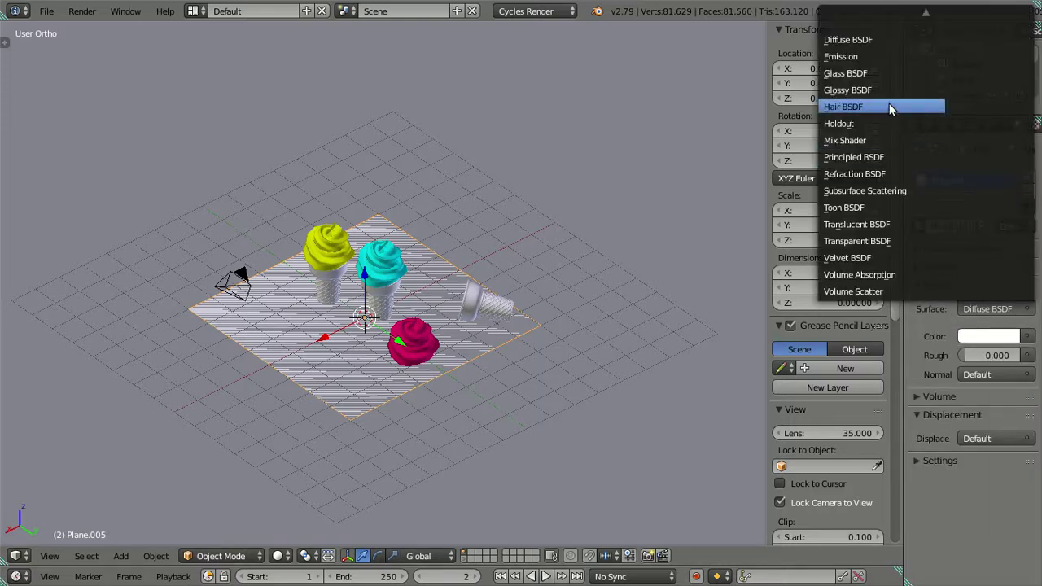
click(877, 57)
click(991, 355)
text(4.000)
key(Return)
Step: Raise the plane 8 units along Z above the ice cream cones
mouse_move(383, 341)
middle_down()
mouse_move(411, 310)
mouse_move(397, 297)
middle_up()
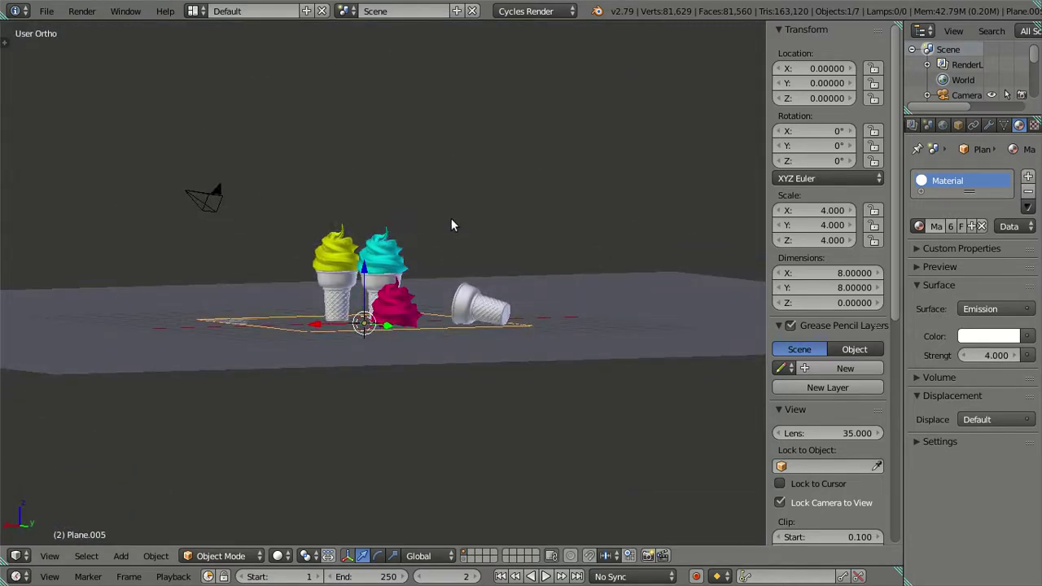
text(gz8)
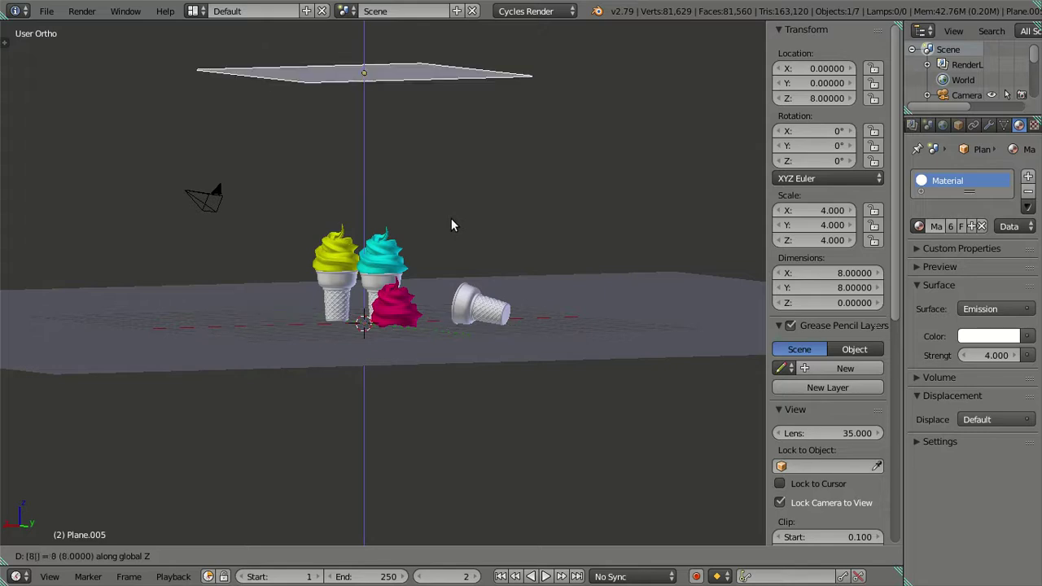
key(Return)
mouse_move(427, 257)
middle_down()
mouse_move(362, 326)
mouse_move(453, 258)
mouse_move(411, 304)
mouse_move(278, 360)
mouse_move(366, 326)
mouse_move(524, 299)
mouse_move(372, 325)
middle_up()
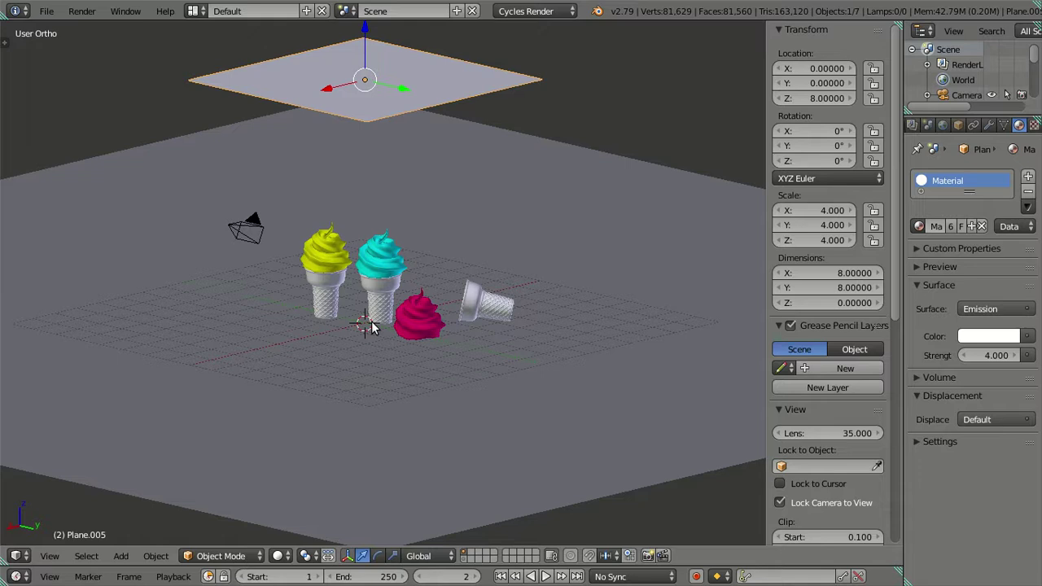
Step: Drop the overhead plane to the grid and give it its own node-based white material
key(alt+g)
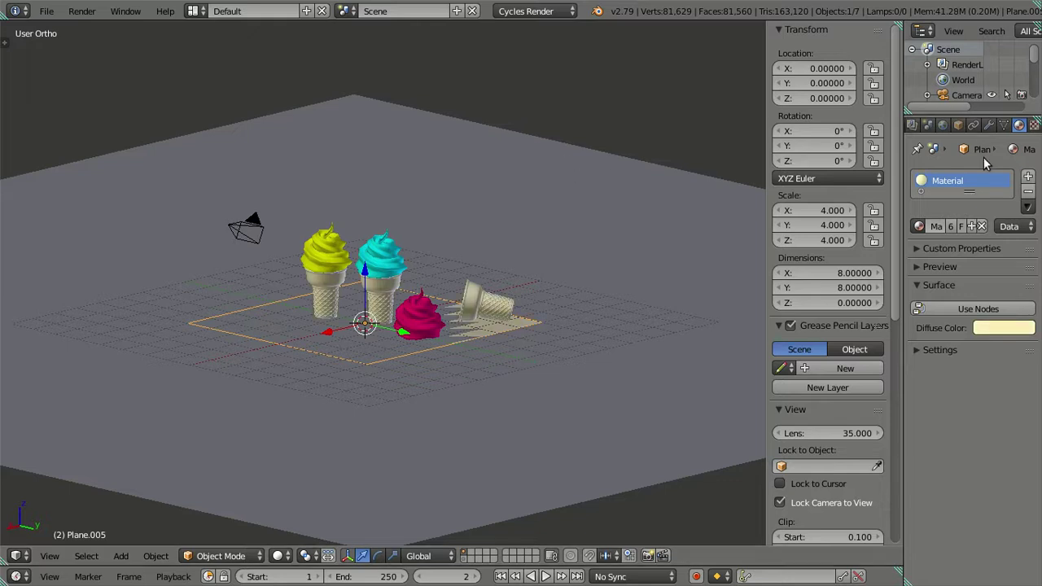
click(971, 226)
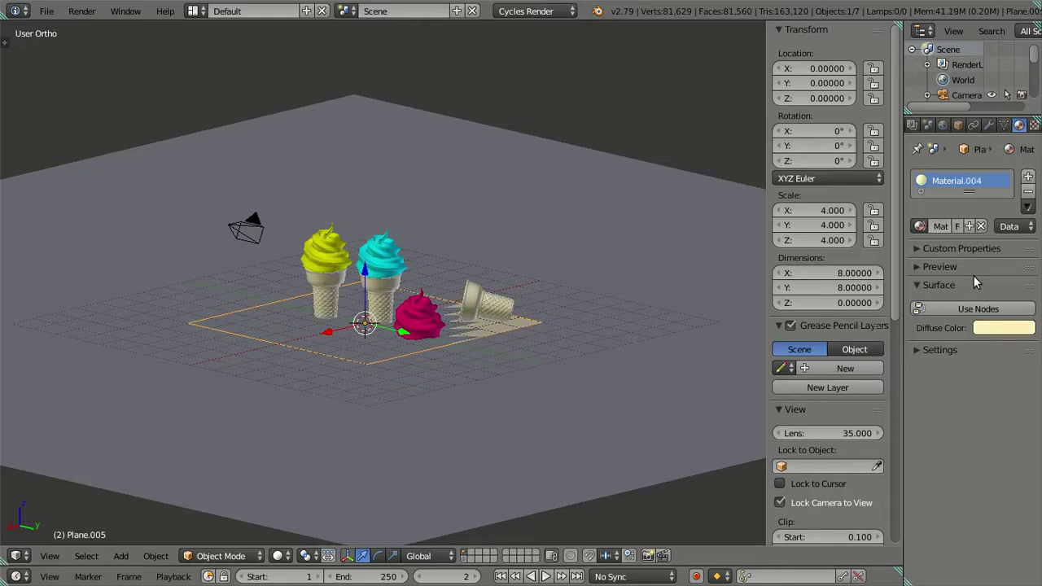
click(979, 310)
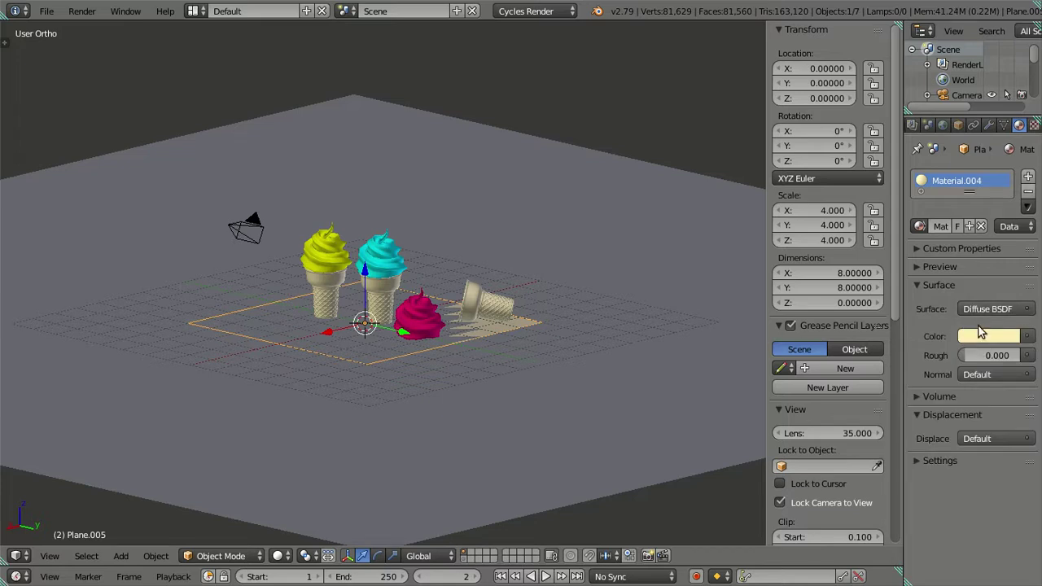
click(981, 336)
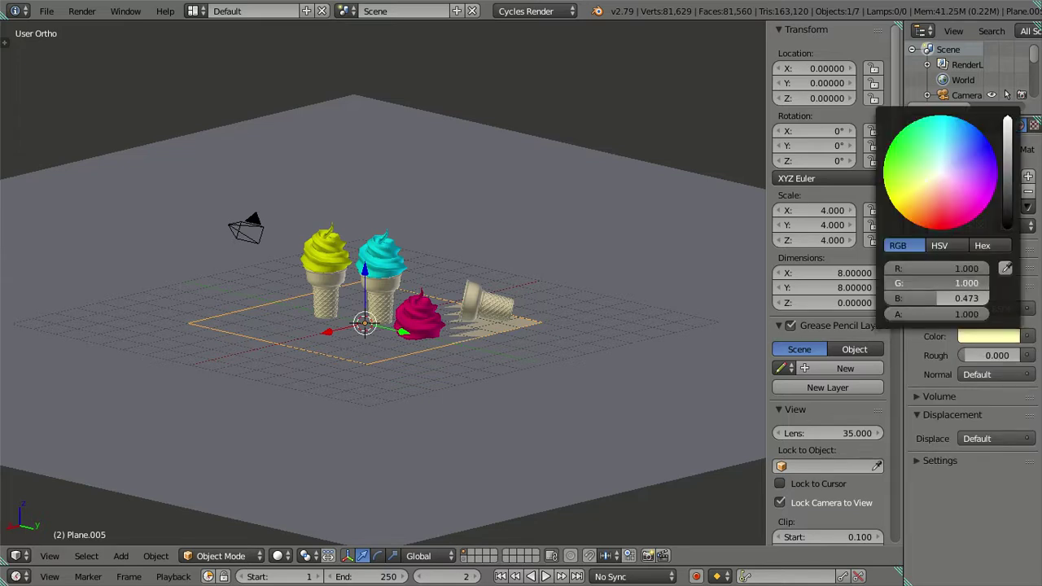
click(976, 338)
drag(971, 298, 1001, 298)
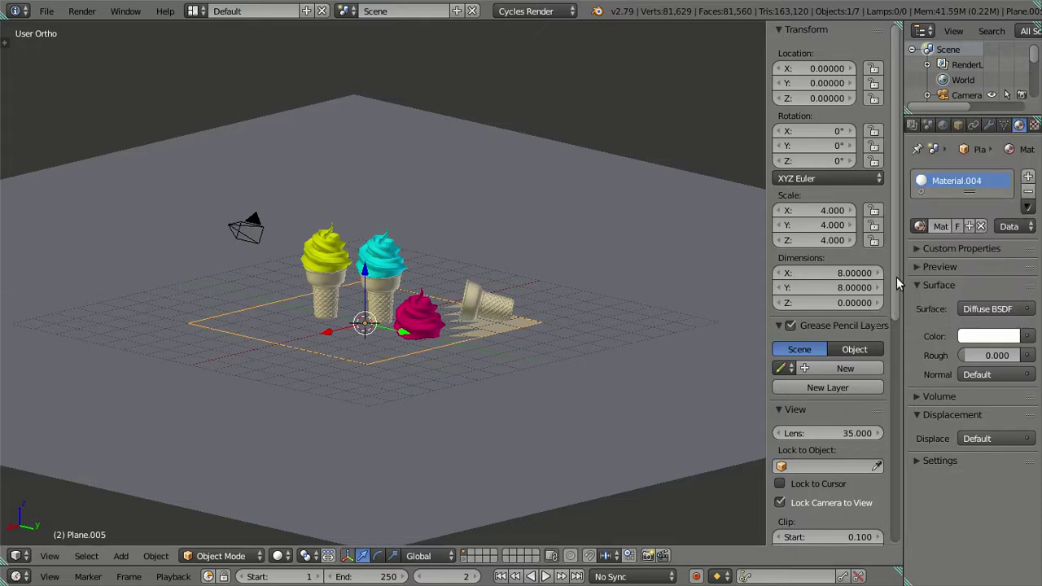
Step: Switch the plane's surface shader to Emission with strength 4
click(993, 309)
click(870, 56)
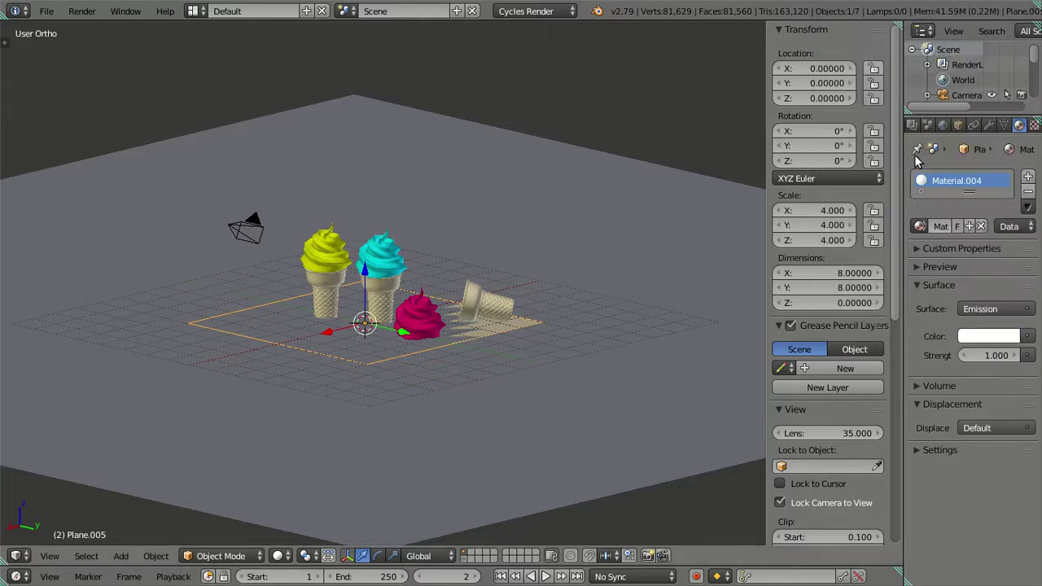
click(983, 355)
text(4)
key(Return)
click(995, 337)
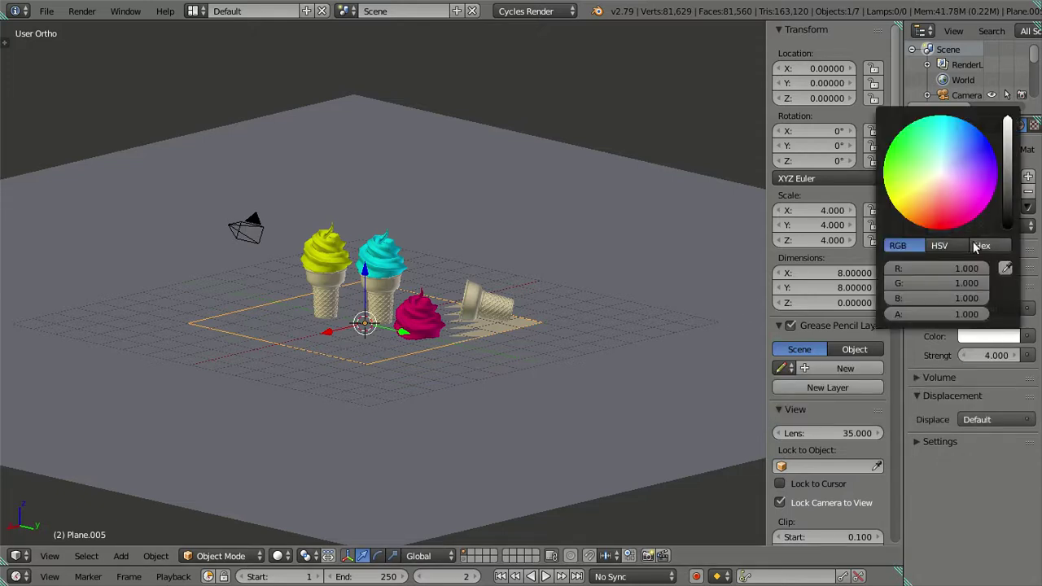
Step: Raise the plane 8 units along Z above the cones
mouse_move(441, 319)
middle_down()
mouse_move(485, 380)
mouse_move(458, 335)
middle_up()
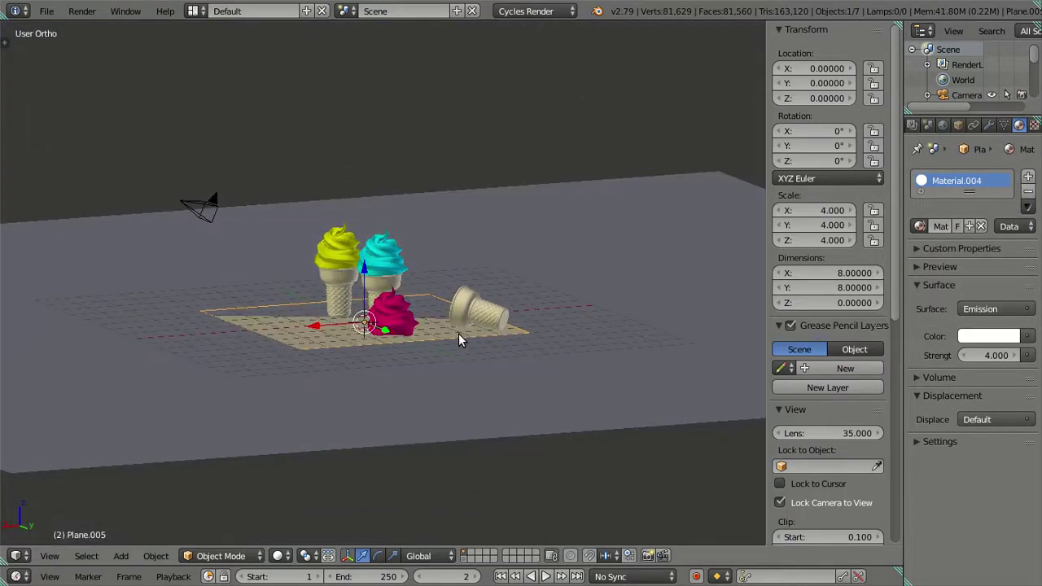
key(shift+d)
text(z8)
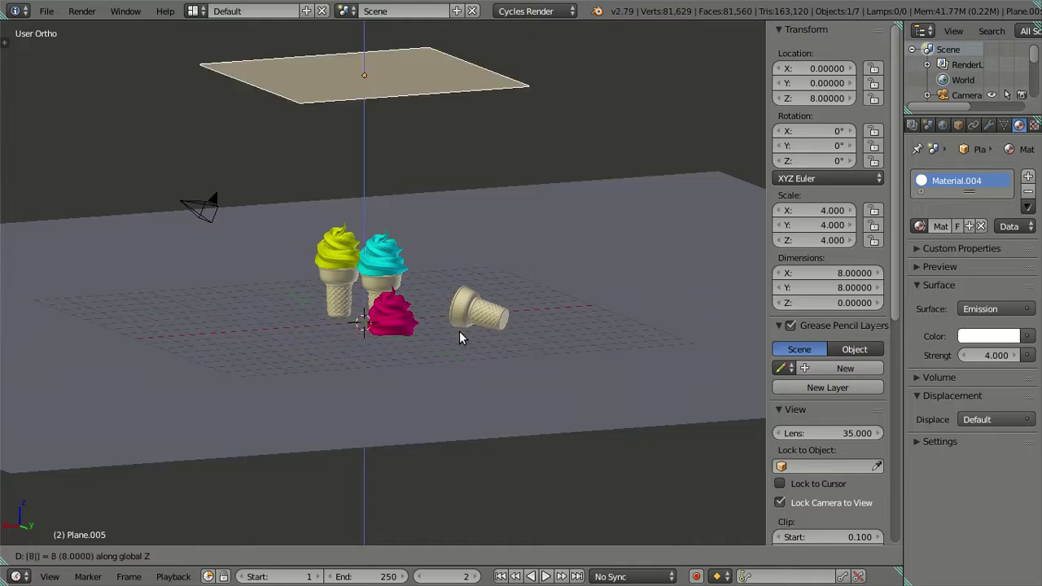
key(Return)
Step: Set the plane material's viewport display colour to white
middle_drag(462, 336, 516, 307)
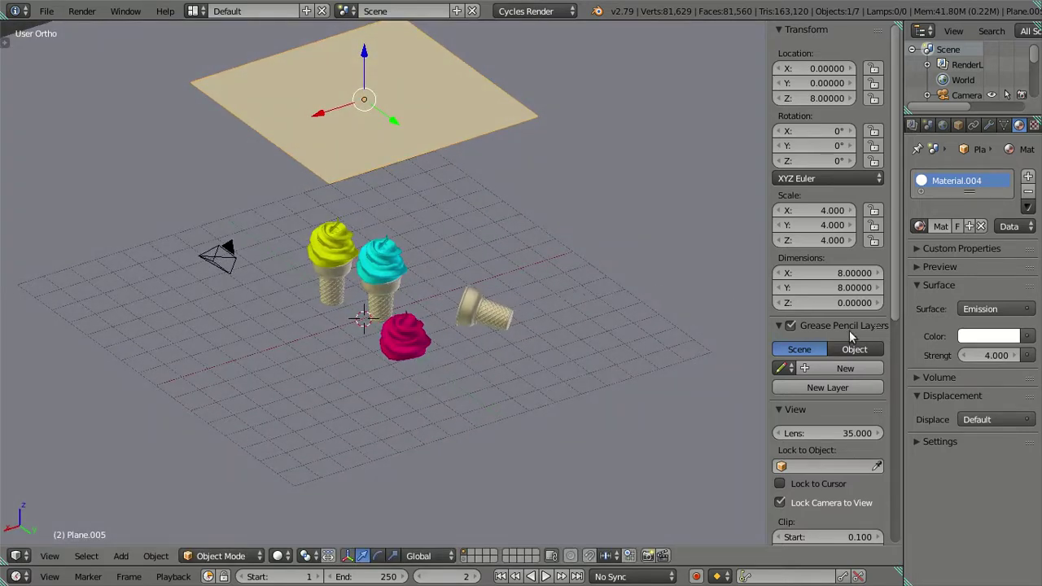
click(941, 441)
click(933, 557)
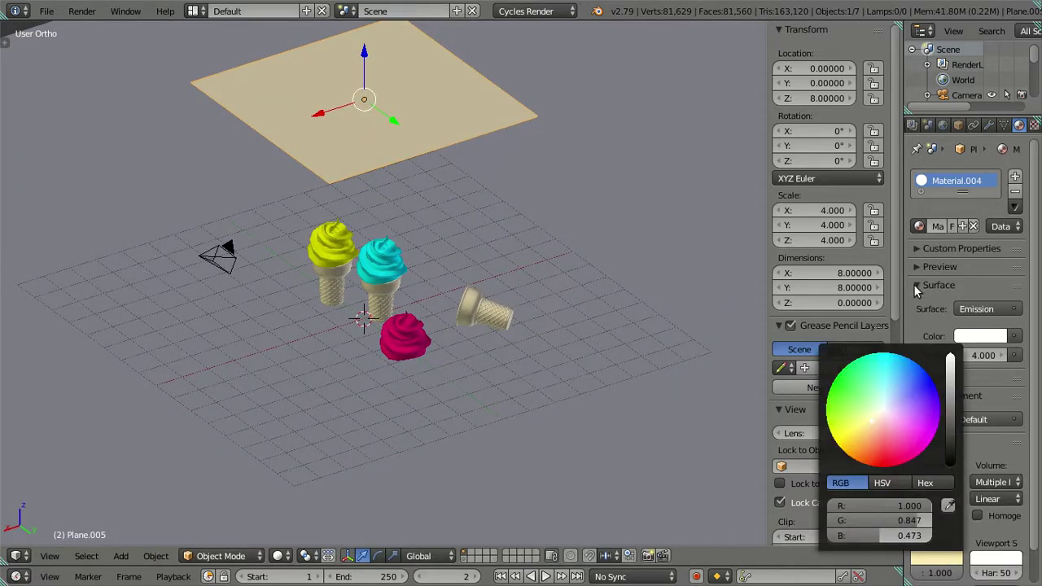
drag(928, 520, 932, 535)
key(a)
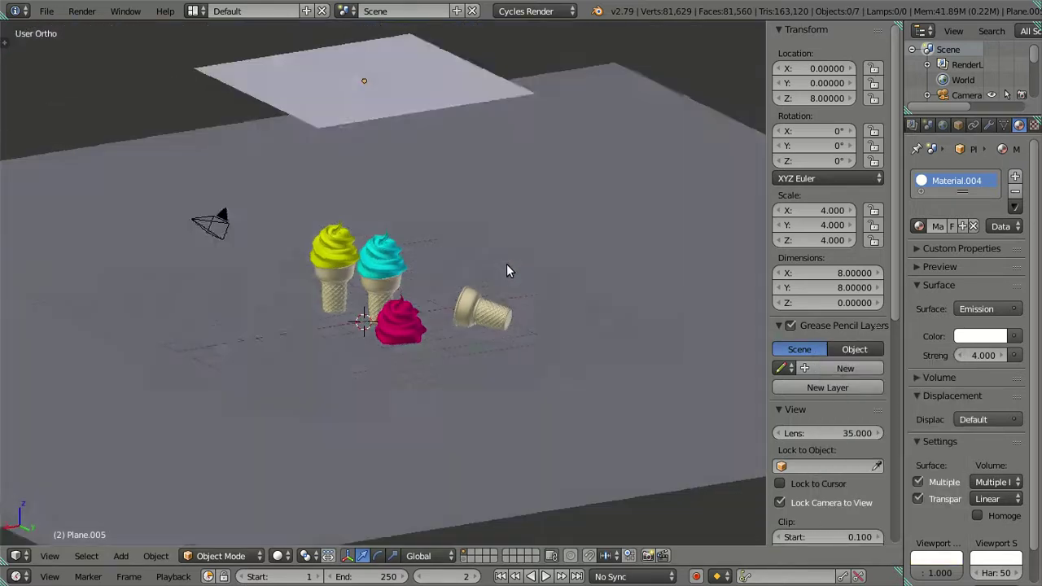
scroll(506, 264, down, 3)
Step: Give the ground plane its own copy of Material, Material.005, with white diffuse colour
right_click(507, 264)
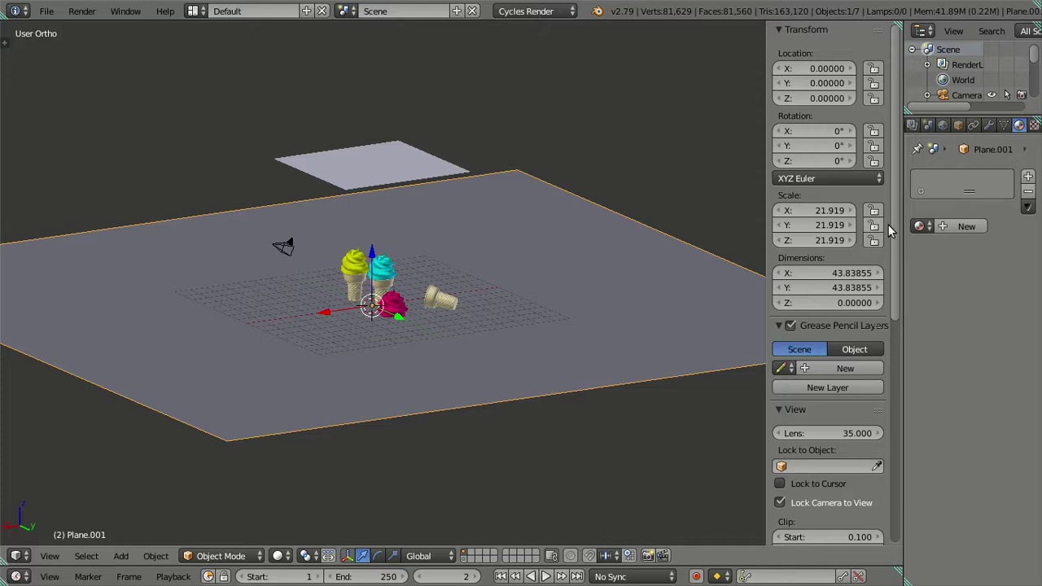
click(919, 226)
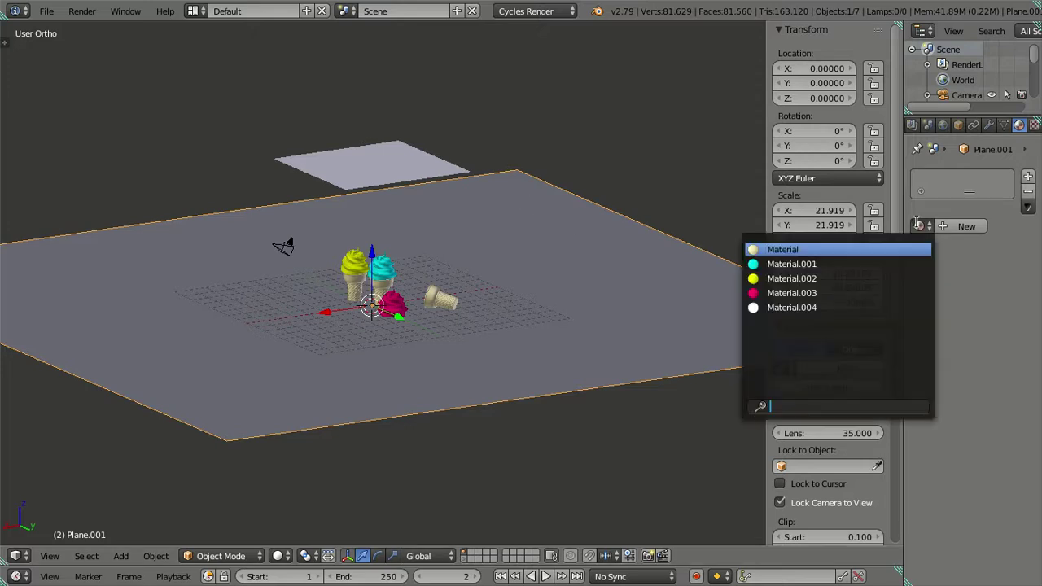
click(842, 250)
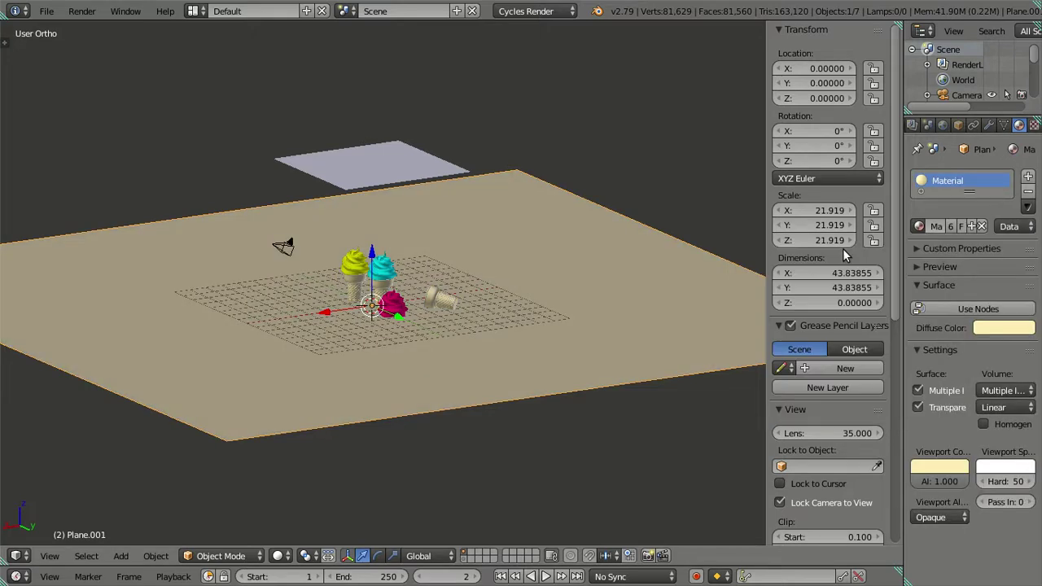
click(971, 225)
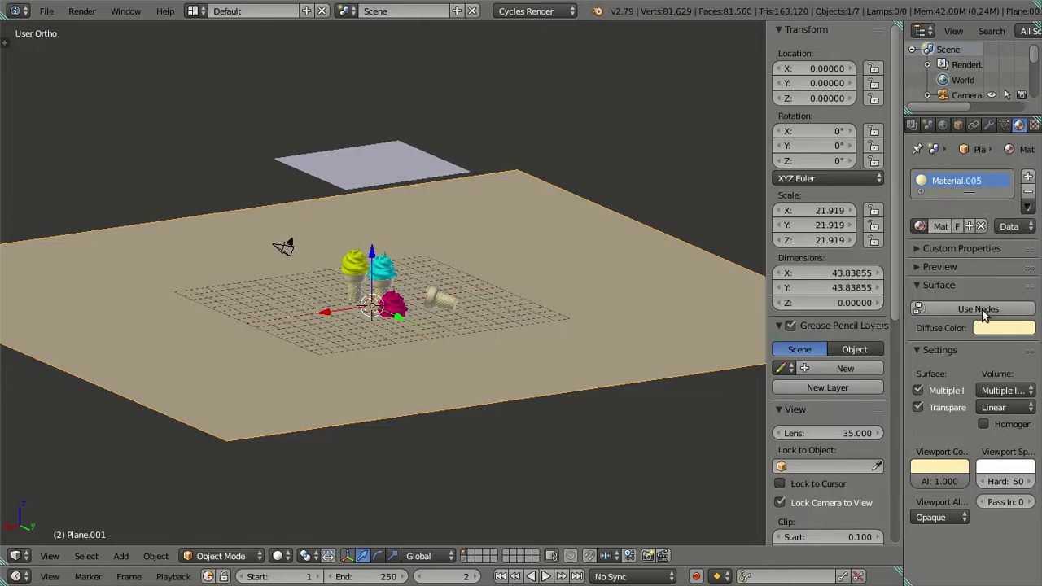
click(915, 352)
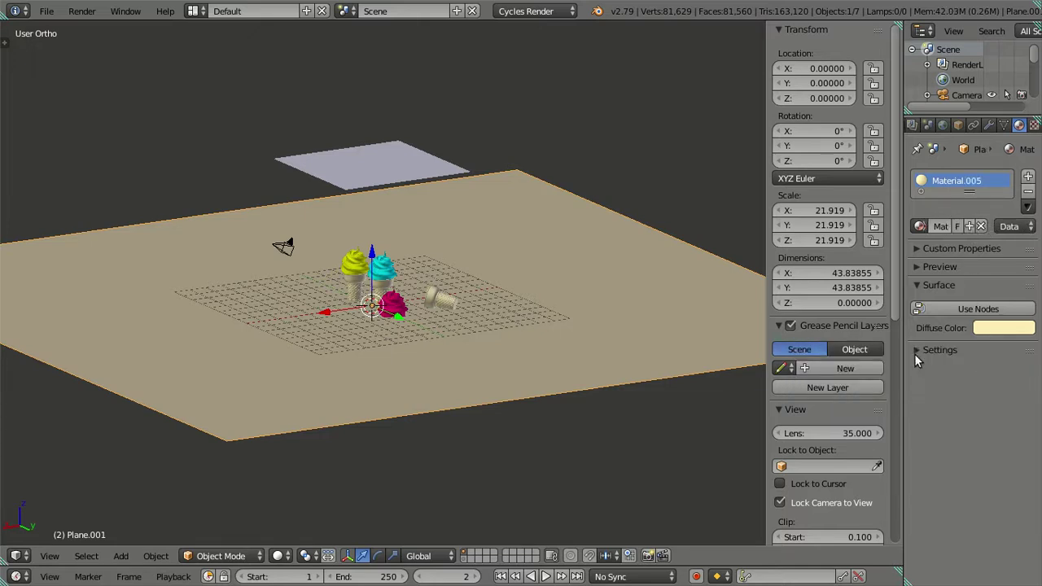
click(993, 326)
drag(989, 303, 975, 281)
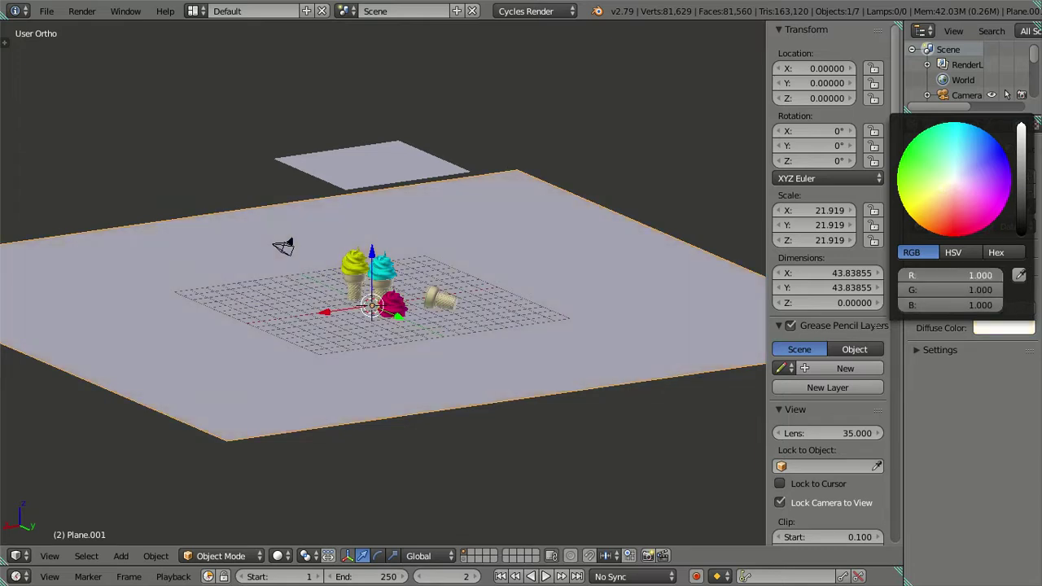
Step: Deselect everything and look through the scene camera in perspective
key(a)
key(KP_5)
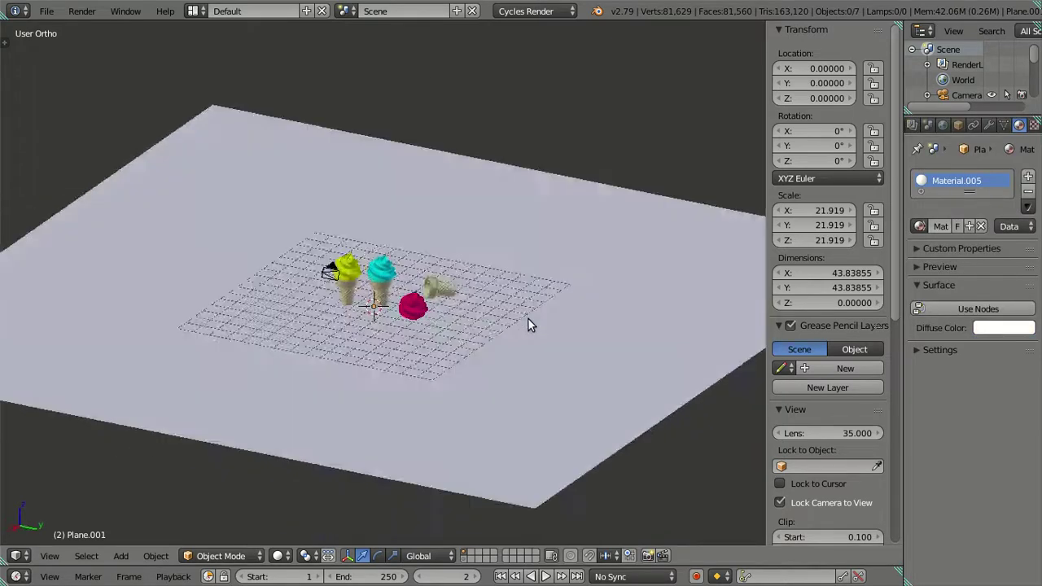
key(KP_0)
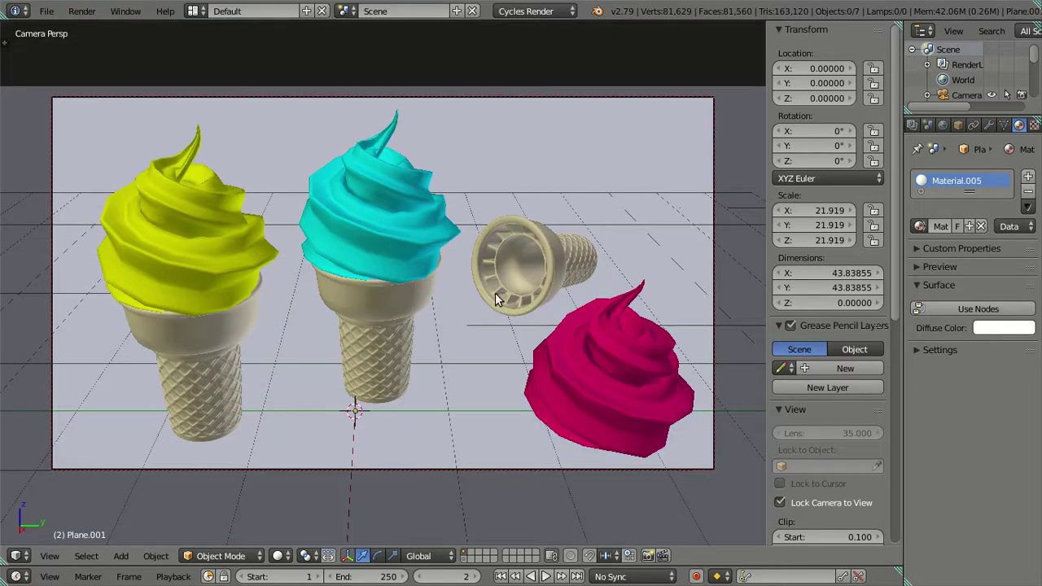
Step: Lock the camera to the view and slightly reframe the ice creams
alt+right_click(535, 297)
click(780, 503)
click(779, 504)
middle_drag(440, 315, 431, 312)
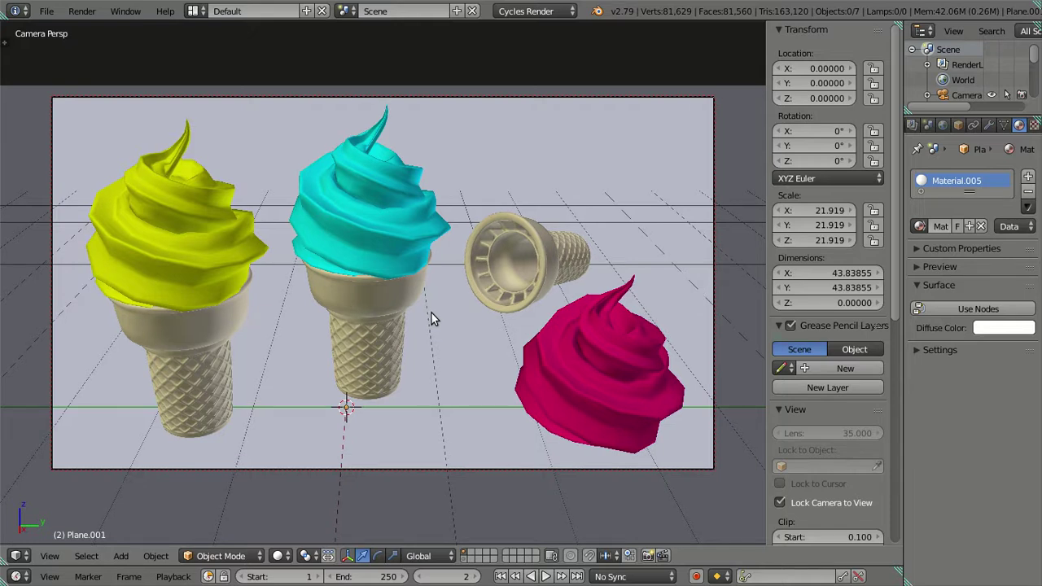
middle_drag(430, 312, 429, 320)
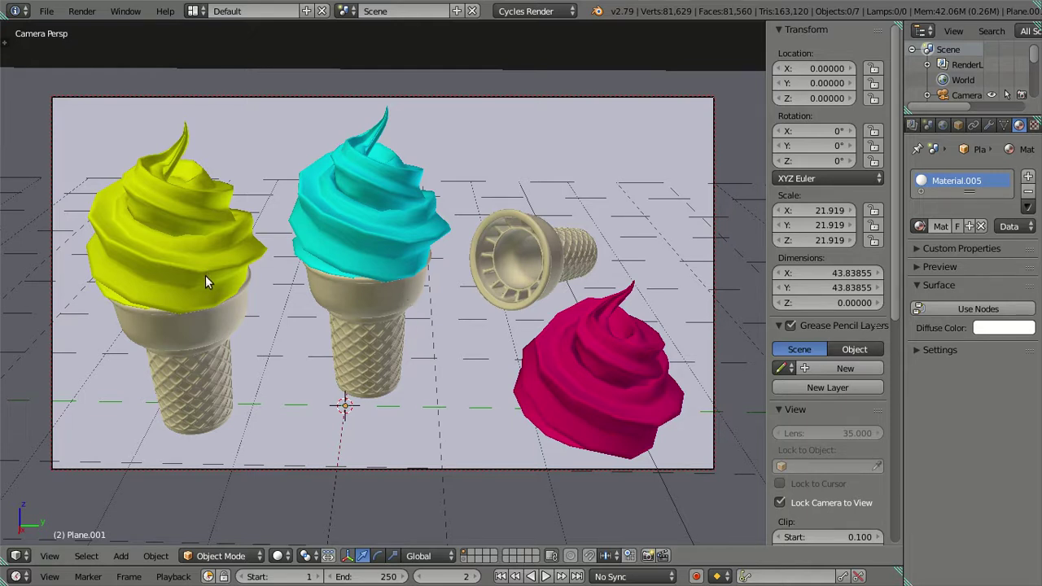
Step: Spin the yellow ice cream about its vertical Z axis
right_click(227, 283)
click(816, 503)
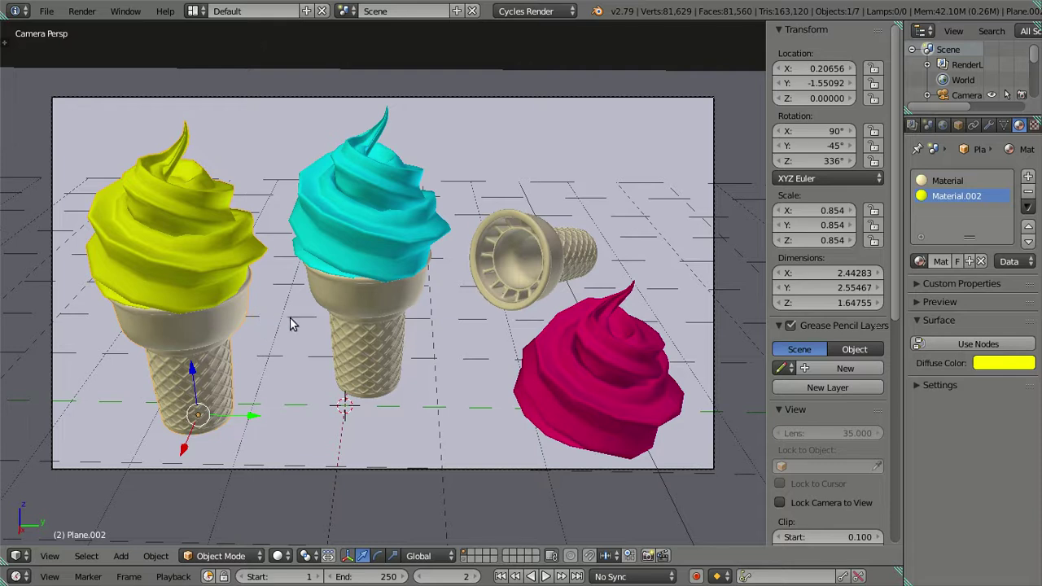
key(r)
key(z)
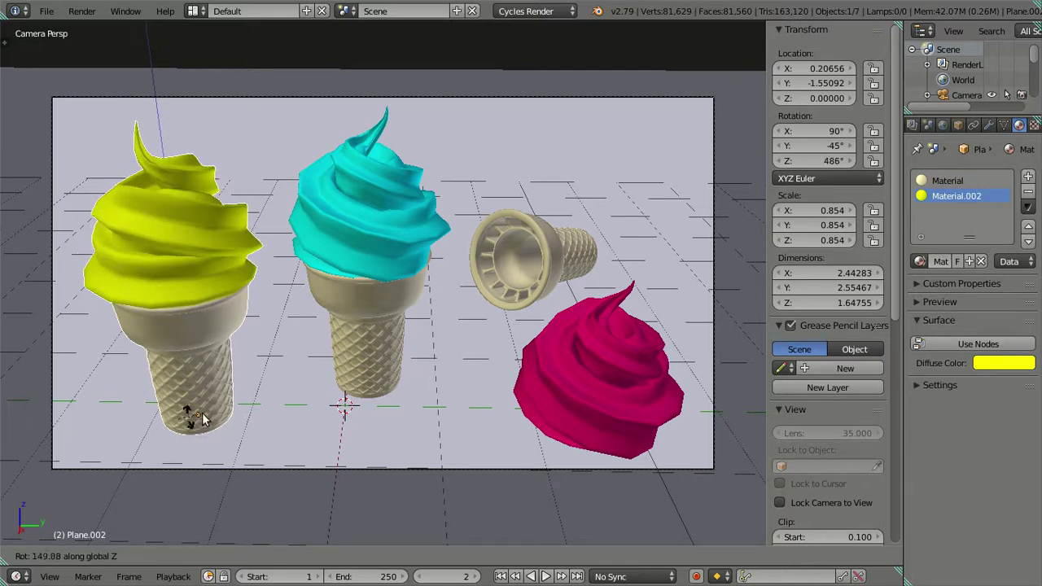
click(181, 212)
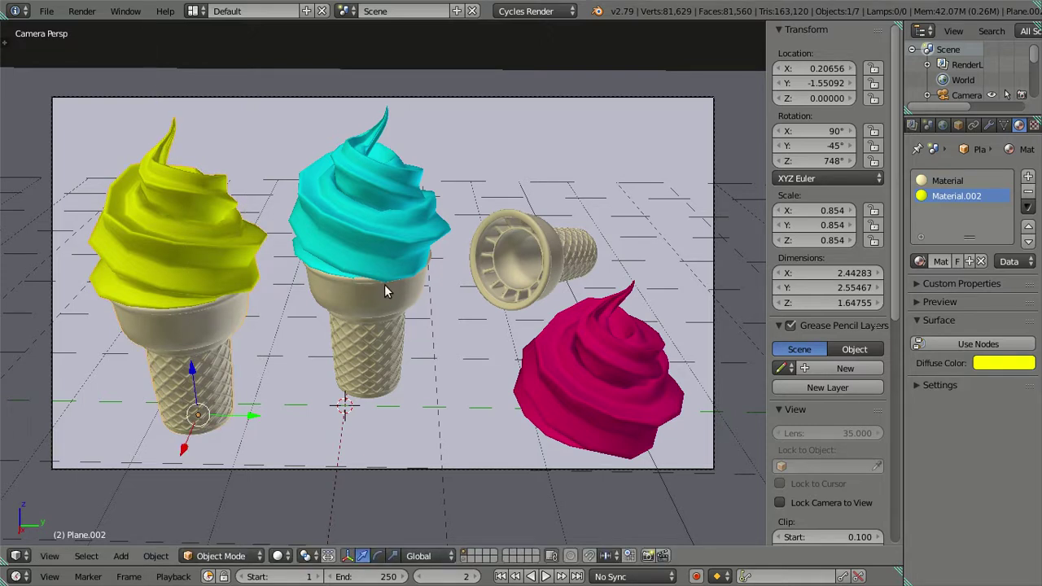
Step: Rotate the middle cyan cone about Z, keeping viewport subdivision level 1
right_click(443, 312)
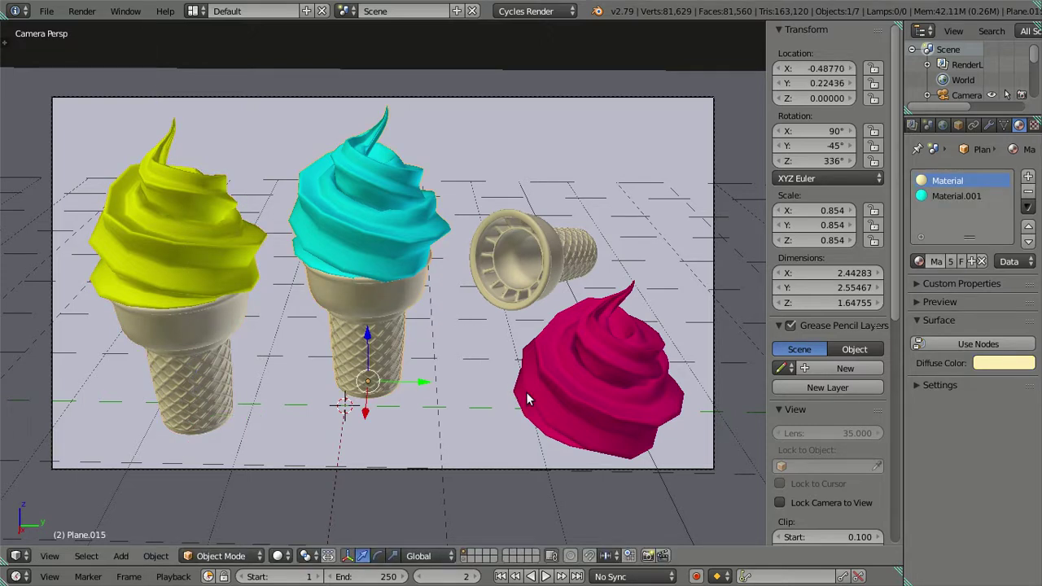
key(r)
key(z)
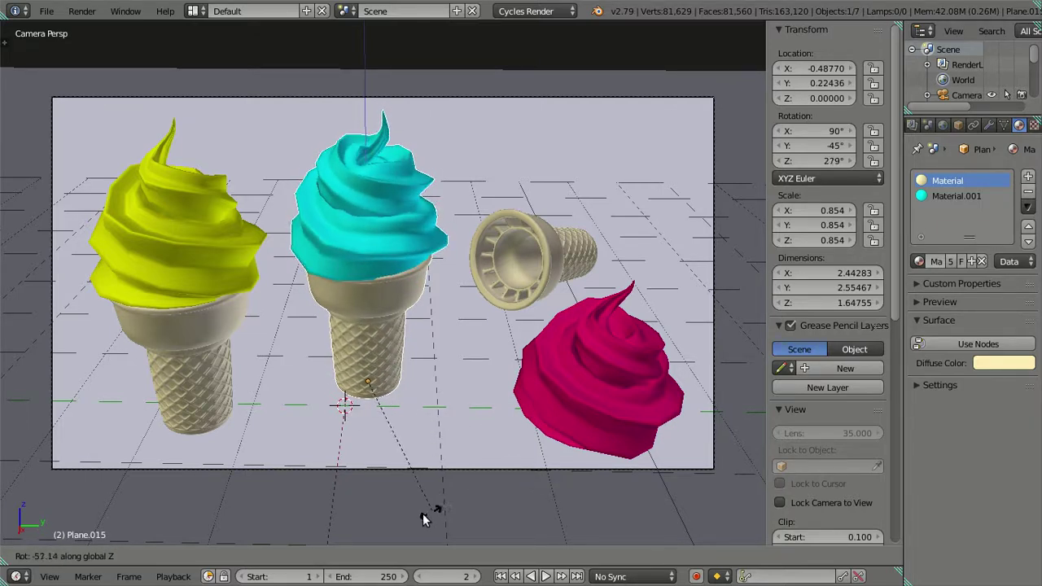
click(250, 344)
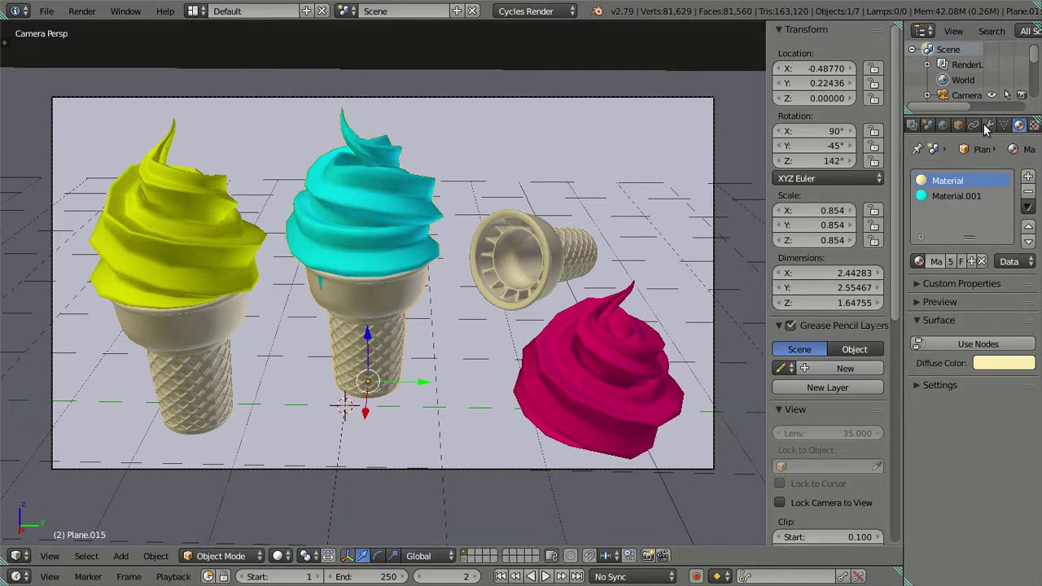
click(988, 125)
click(963, 277)
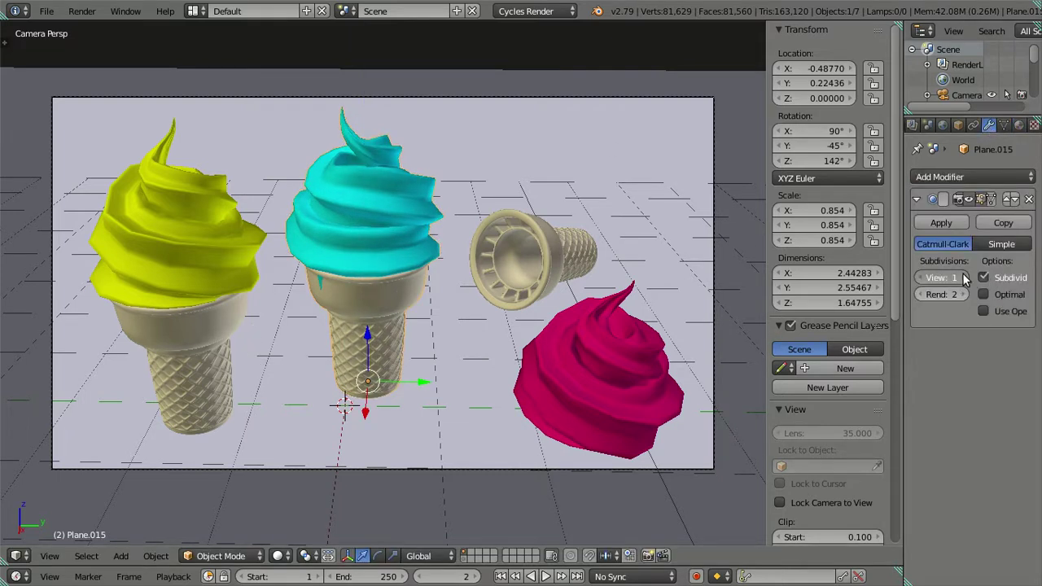
click(920, 277)
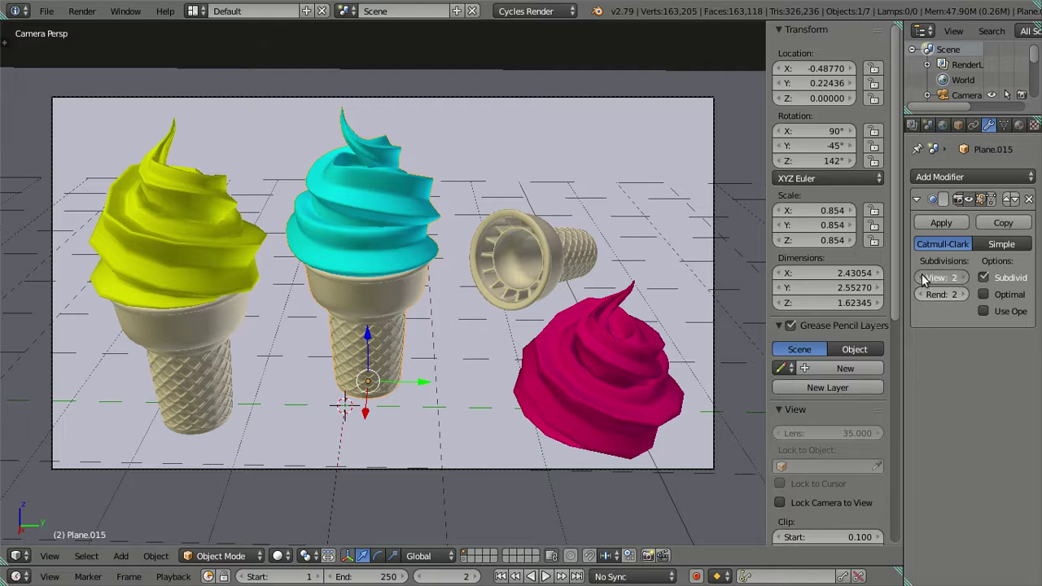
Step: Try rotating and moving the pink swirl, then undo both changes
right_click(622, 358)
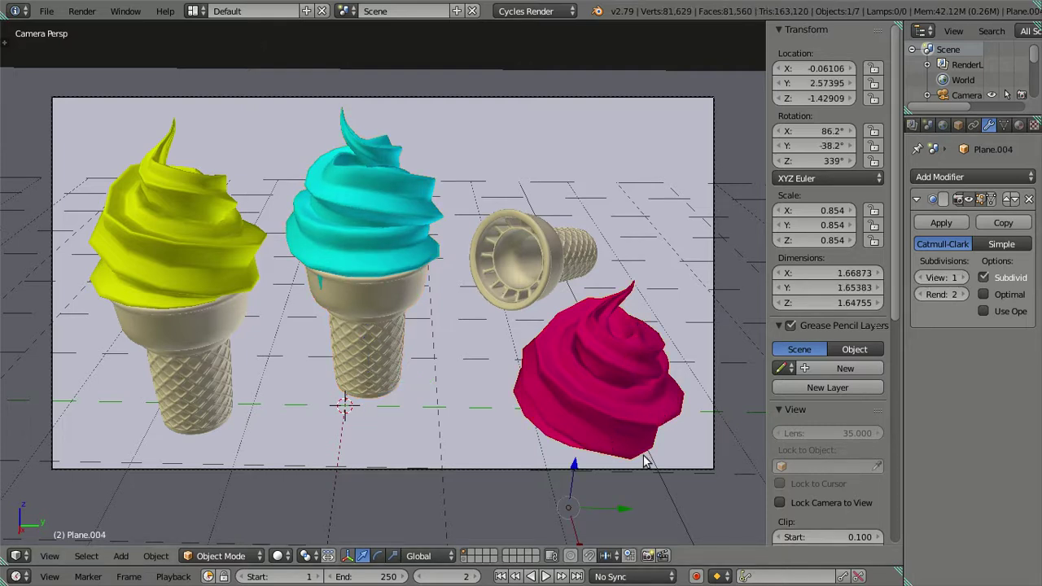
key(r)
key(z)
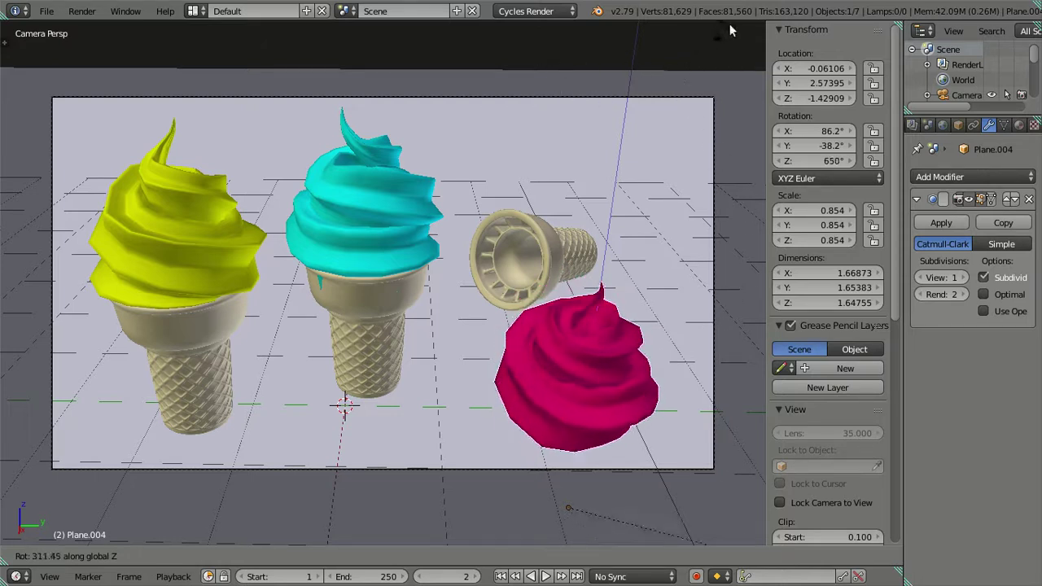
click(757, 500)
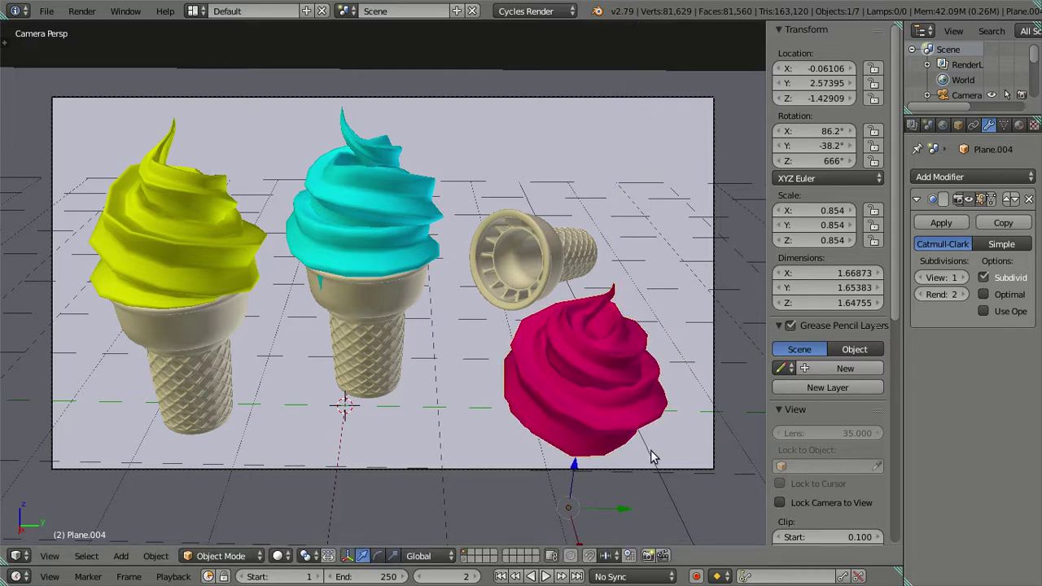
drag(628, 502, 644, 503)
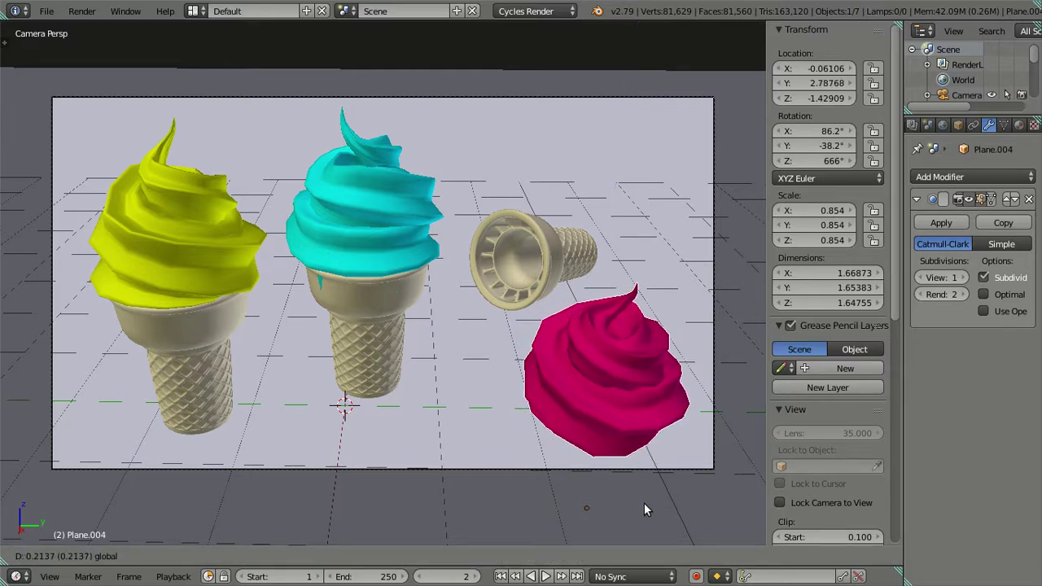
key(ctrl+z)
key(ctrl+z)
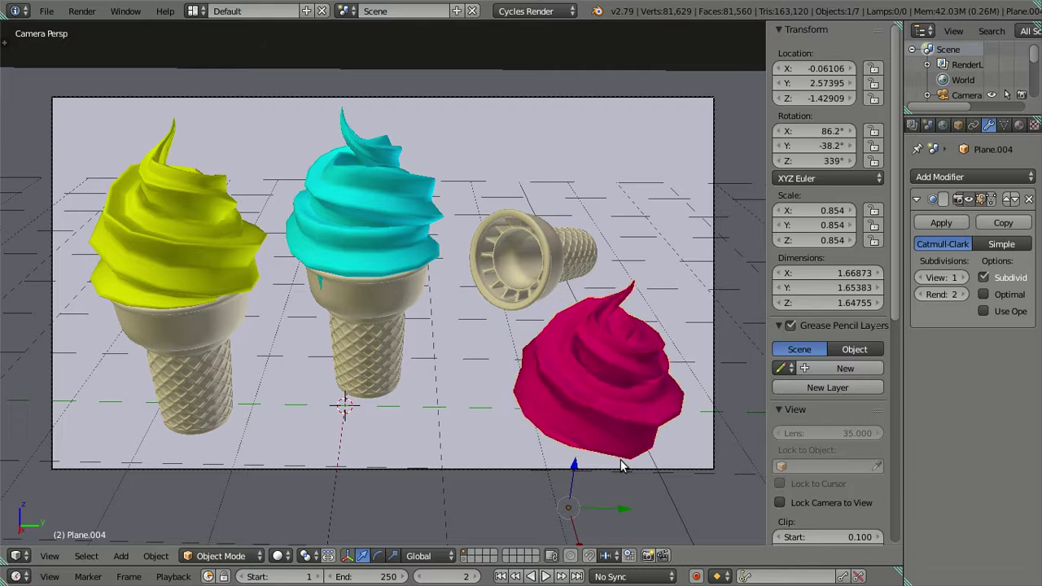
key(ctrl+z)
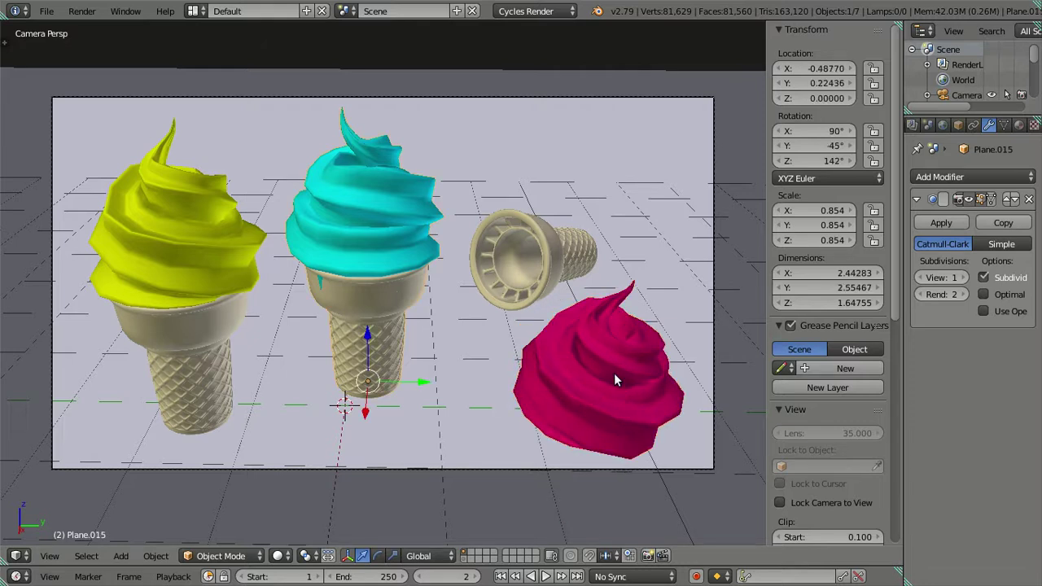
Step: Rotate the pink swirl to Z 520° and slide it further right along Y
right_click(606, 411)
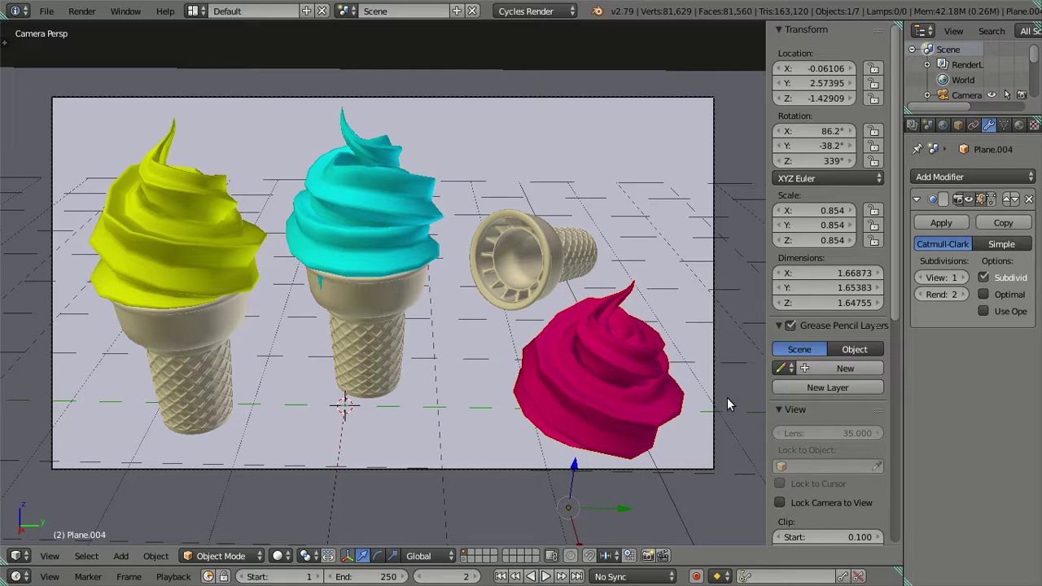
key(r)
key(z)
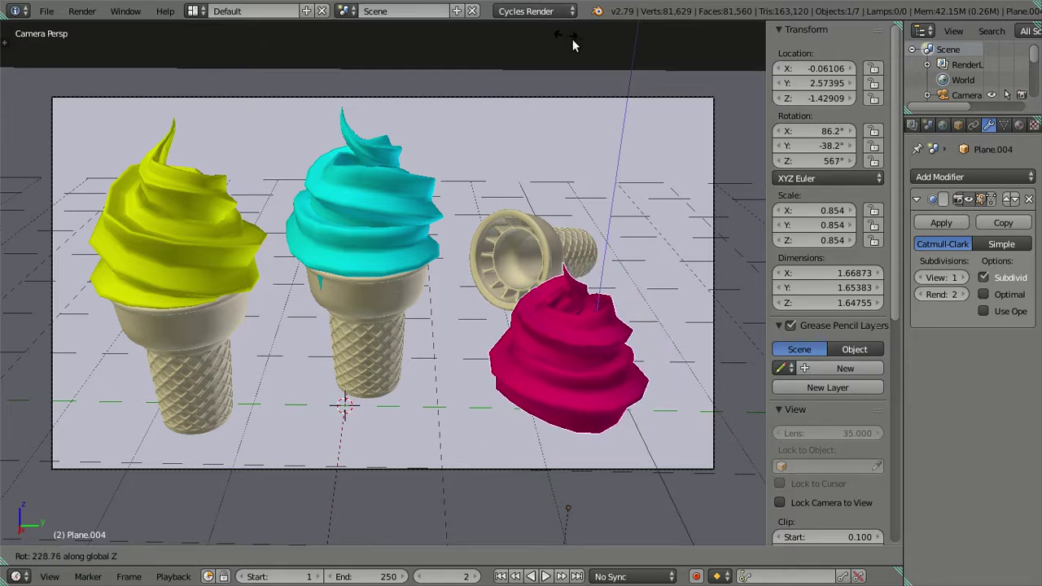
click(544, 529)
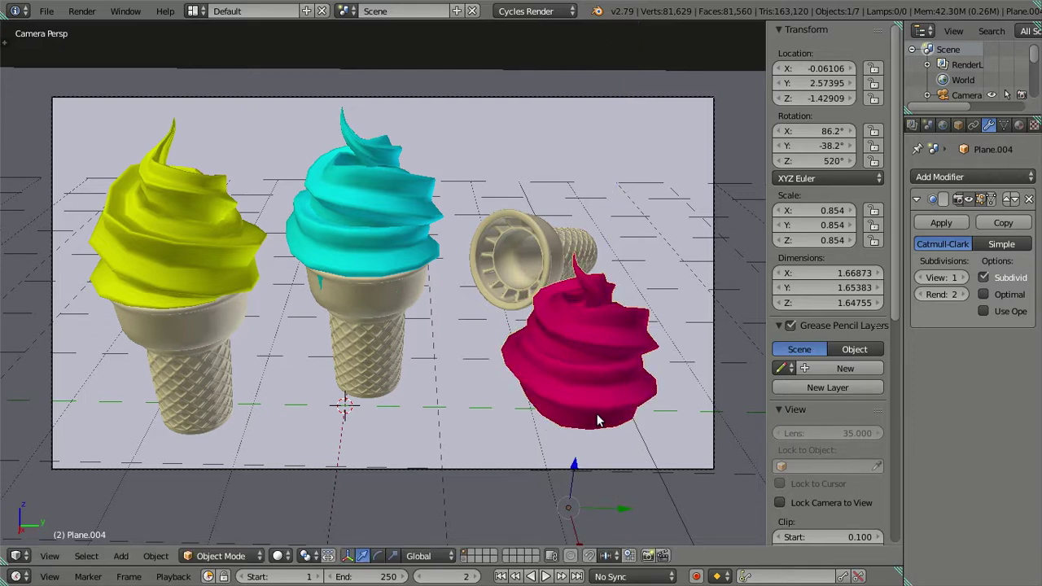
mouse_move(612, 505)
mouse_down()
mouse_move(631, 509)
mouse_move(600, 42)
mouse_up()
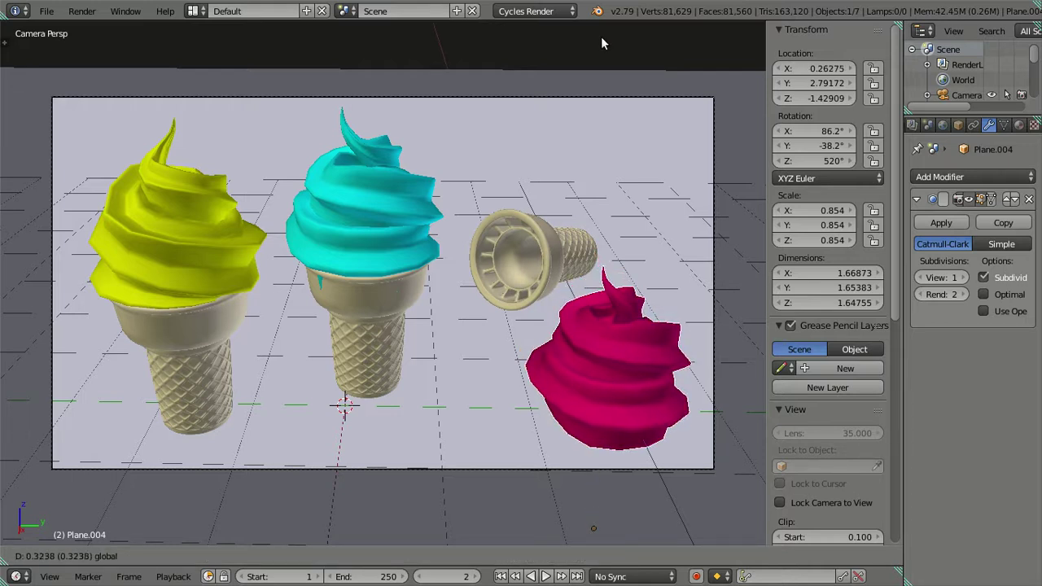
key(a)
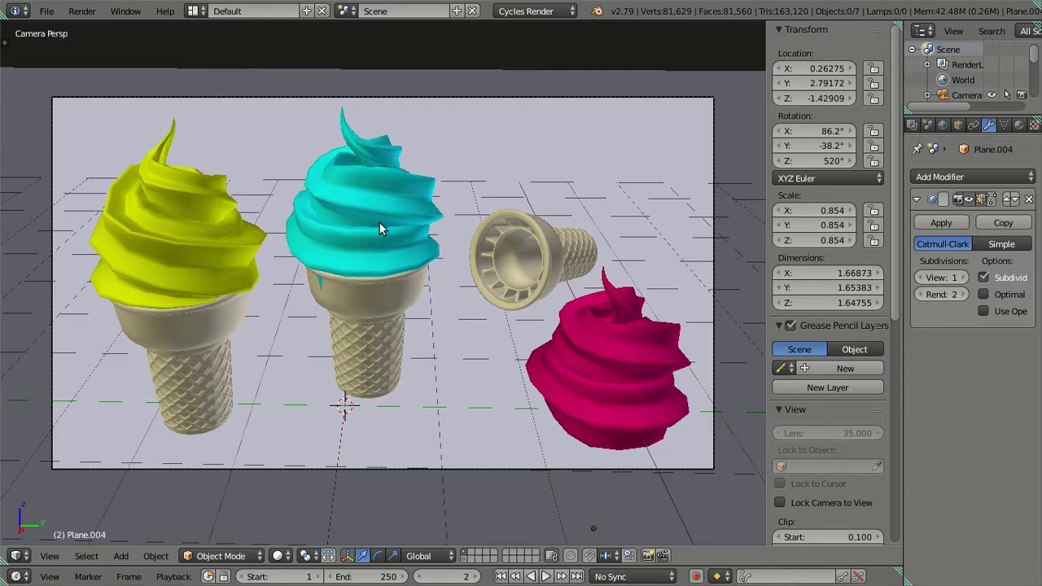
Step: Lower Cycles render samples from 128 to 10 and start a test render
scroll(936, 126, up, 2)
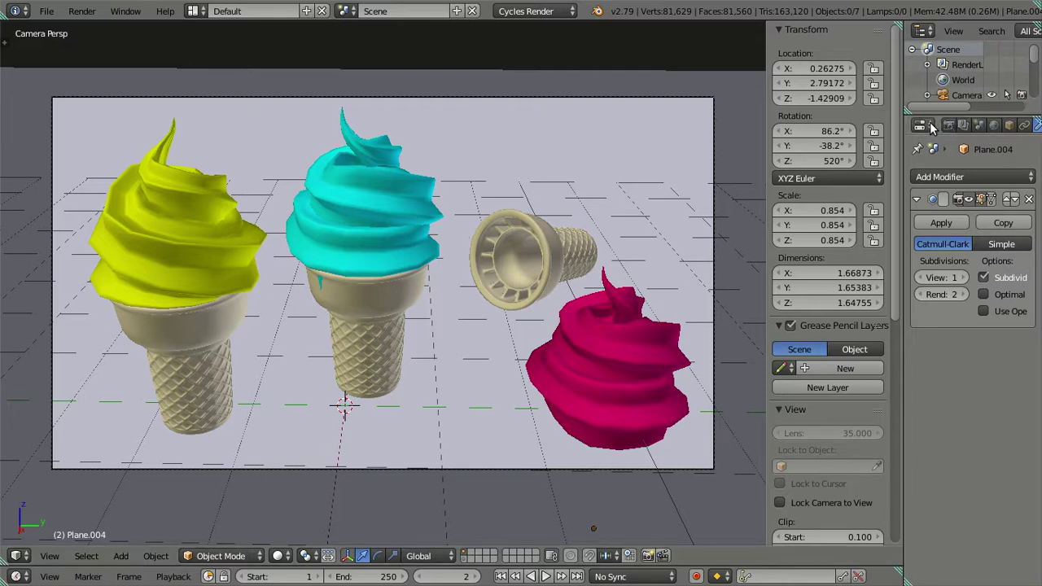
click(948, 126)
scroll(969, 426, down, 2)
scroll(969, 426, down, 1)
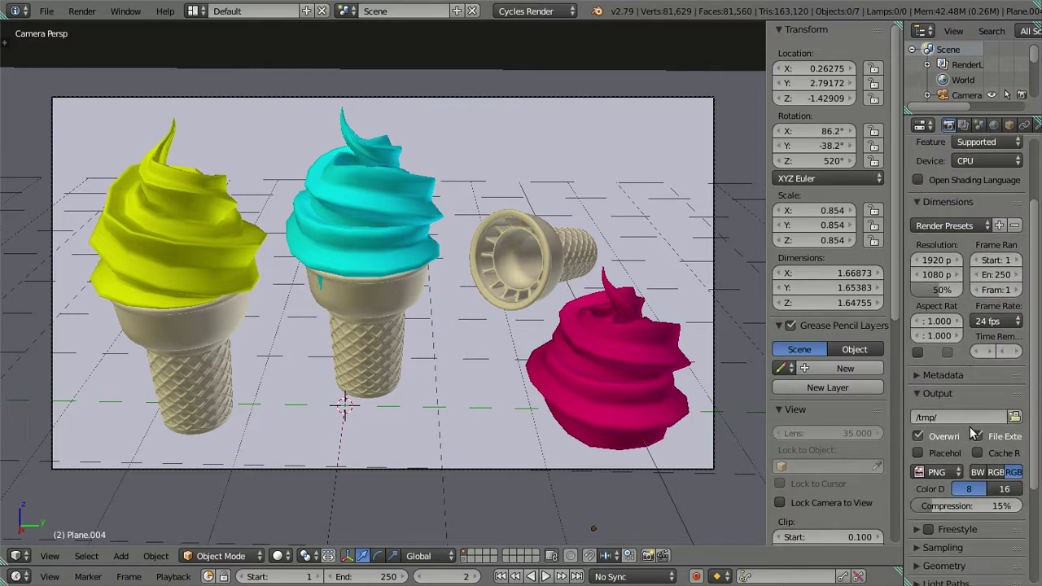
scroll(997, 486, down, 3)
click(915, 456)
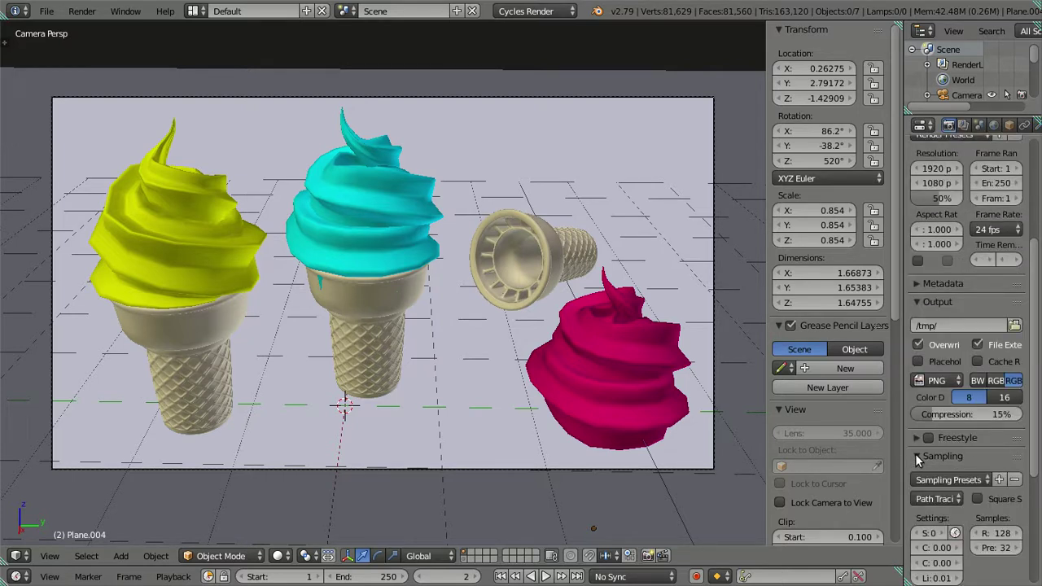
click(1002, 532)
text(1)
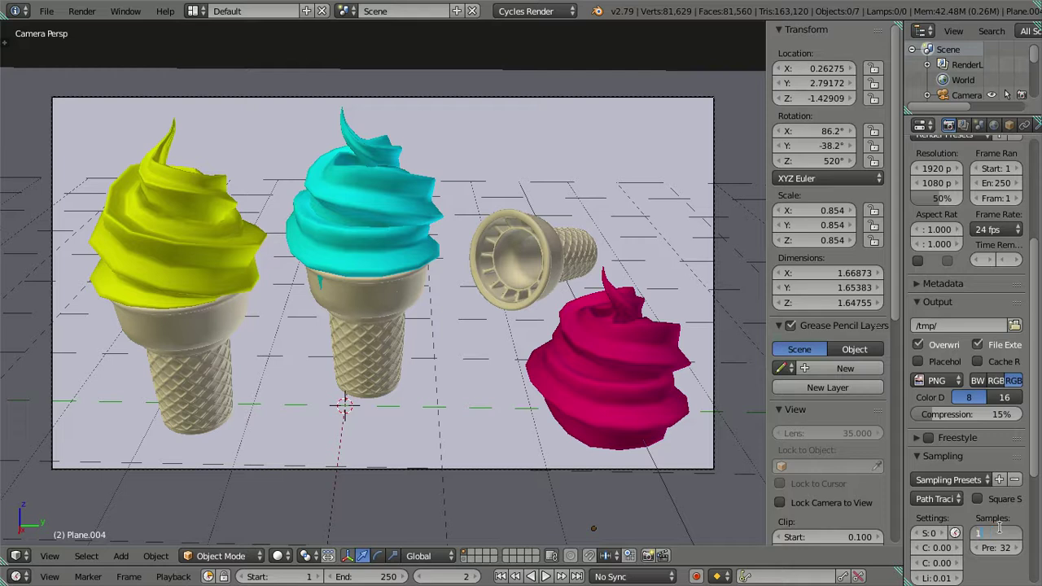
key(Return)
click(89, 10)
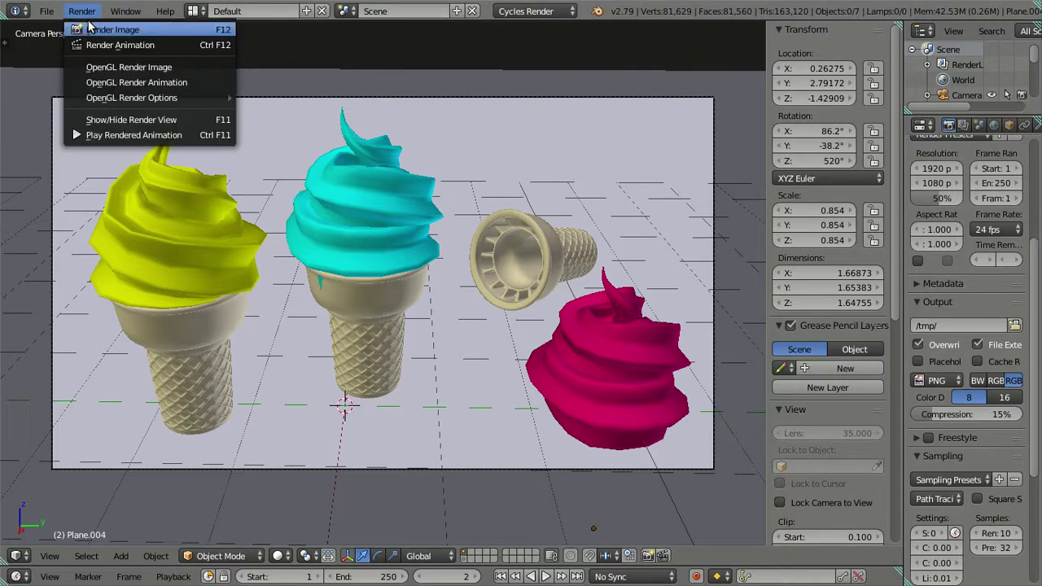
click(95, 26)
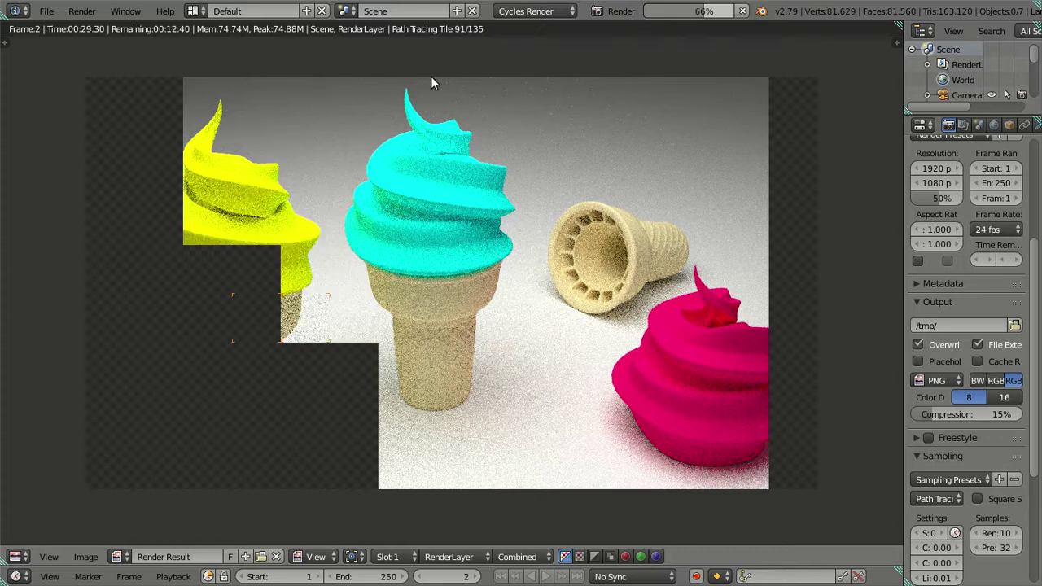
Step: Move the overhead light plane up to Z 10 and start a new test render
key(Escape)
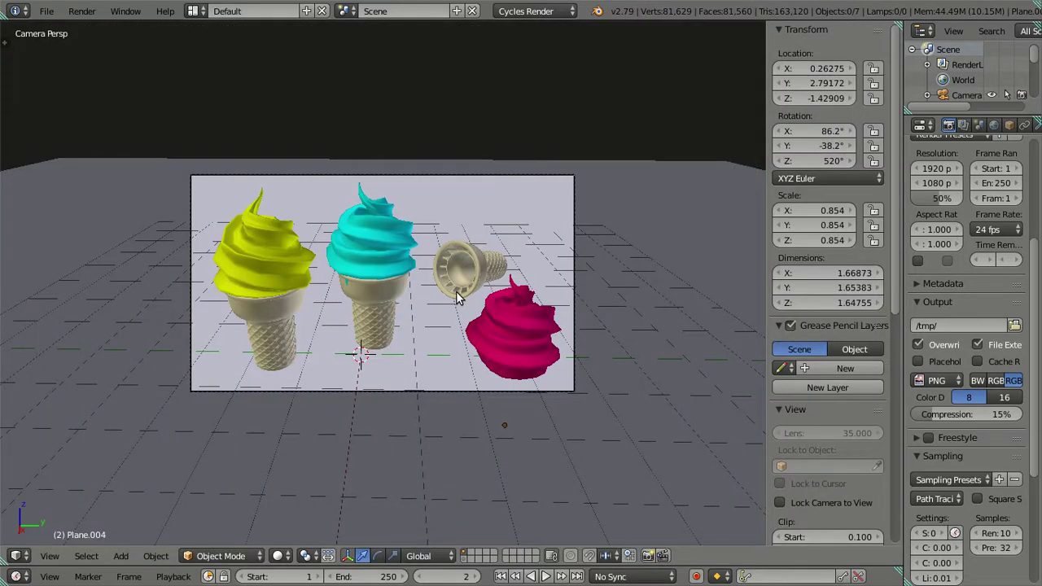
mouse_move(456, 297)
middle_down()
mouse_move(380, 241)
mouse_move(424, 162)
middle_up()
right_click(424, 161)
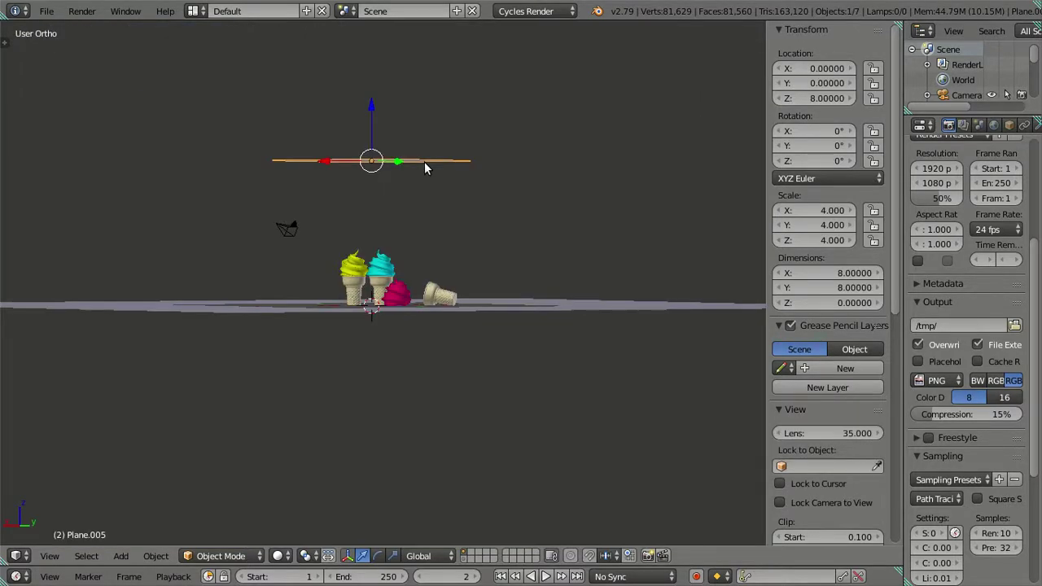
key(KP_8)
click(813, 98)
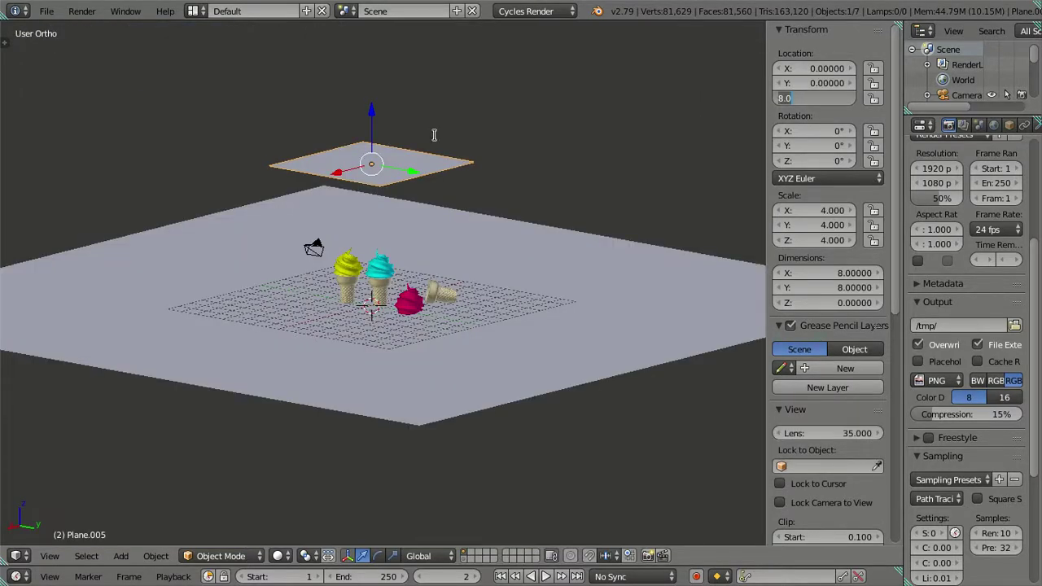
text(10)
key(Return)
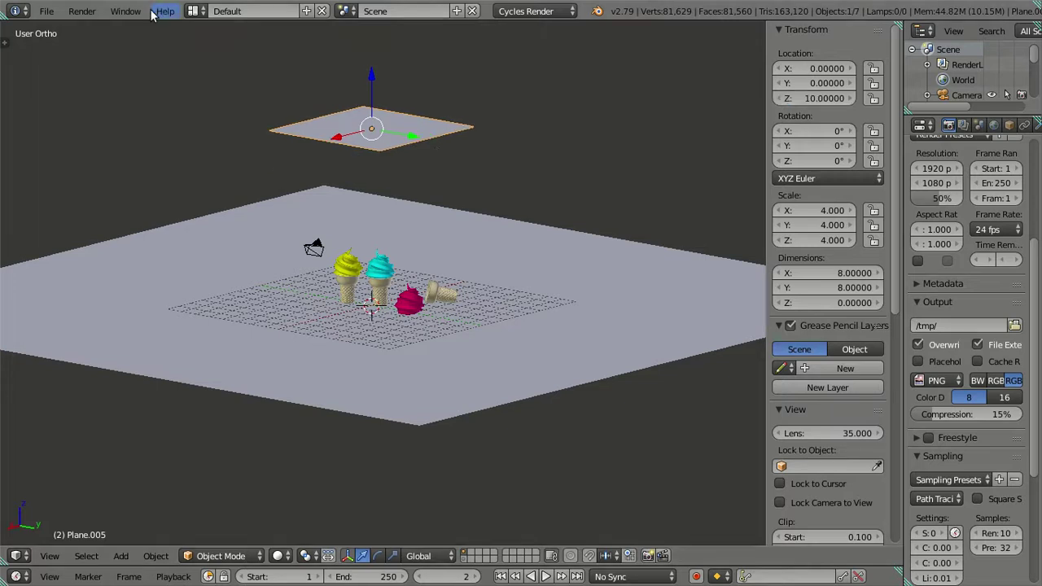
click(81, 10)
click(104, 28)
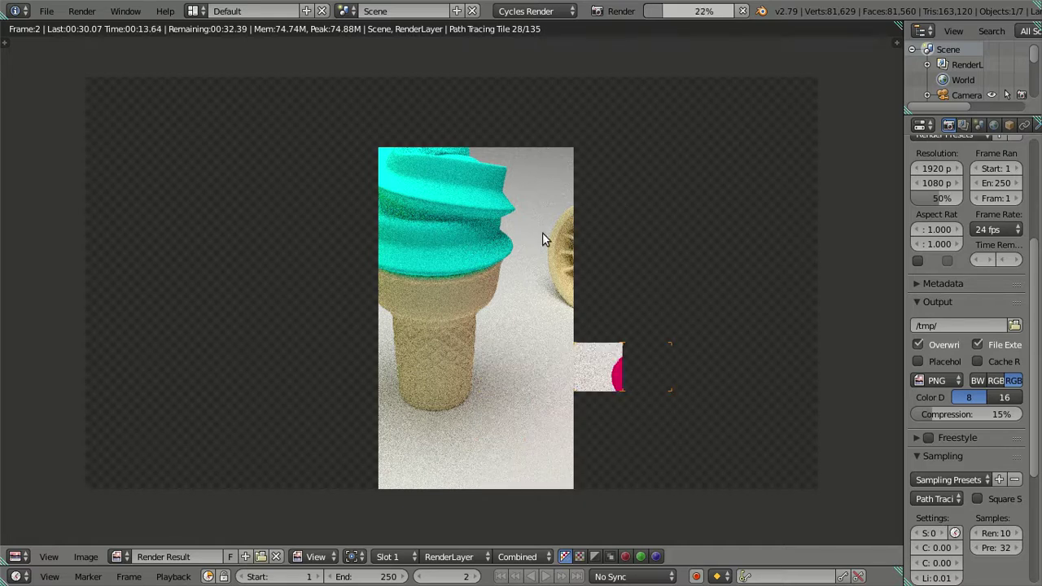
Step: Set render resolution to 100% and render samples to 512 in camera view
key(Escape)
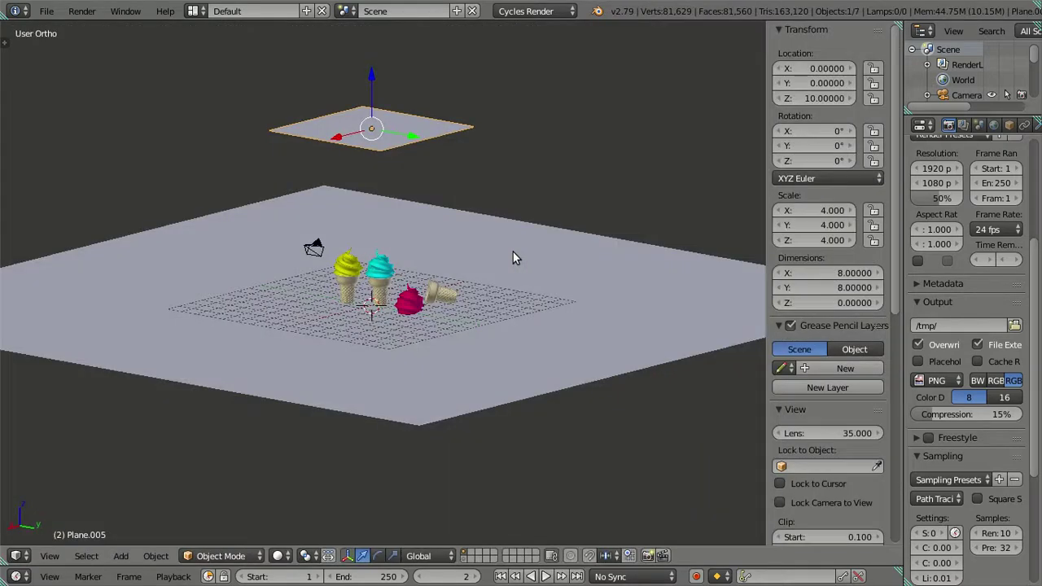
key(KP_0)
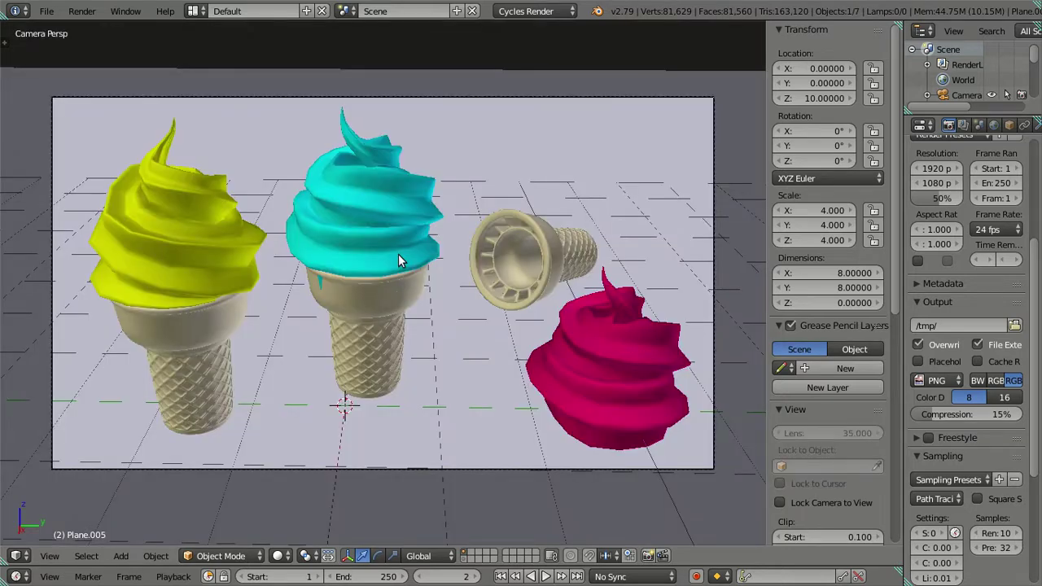
drag(942, 198, 968, 198)
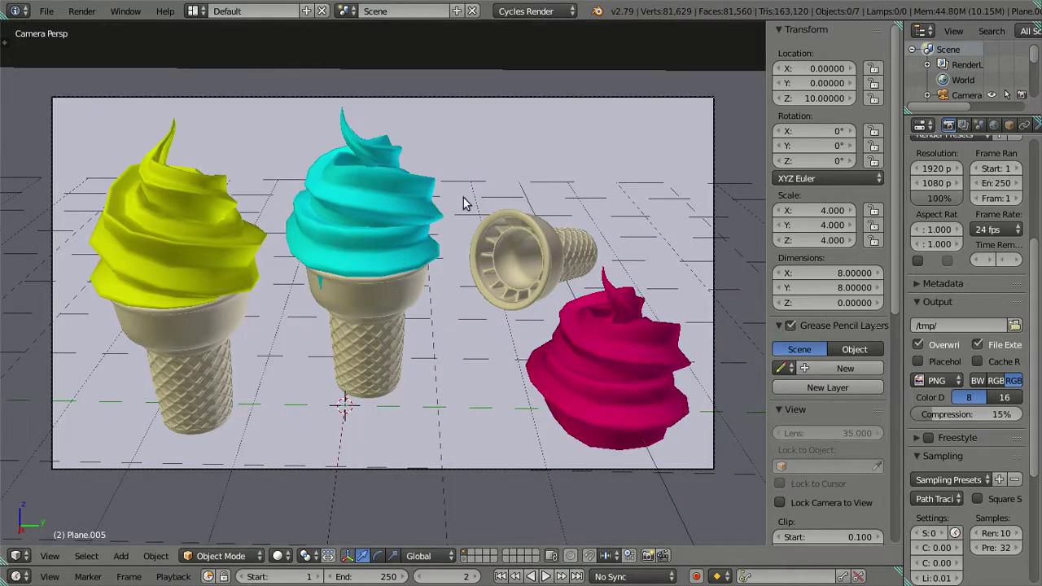
key(n)
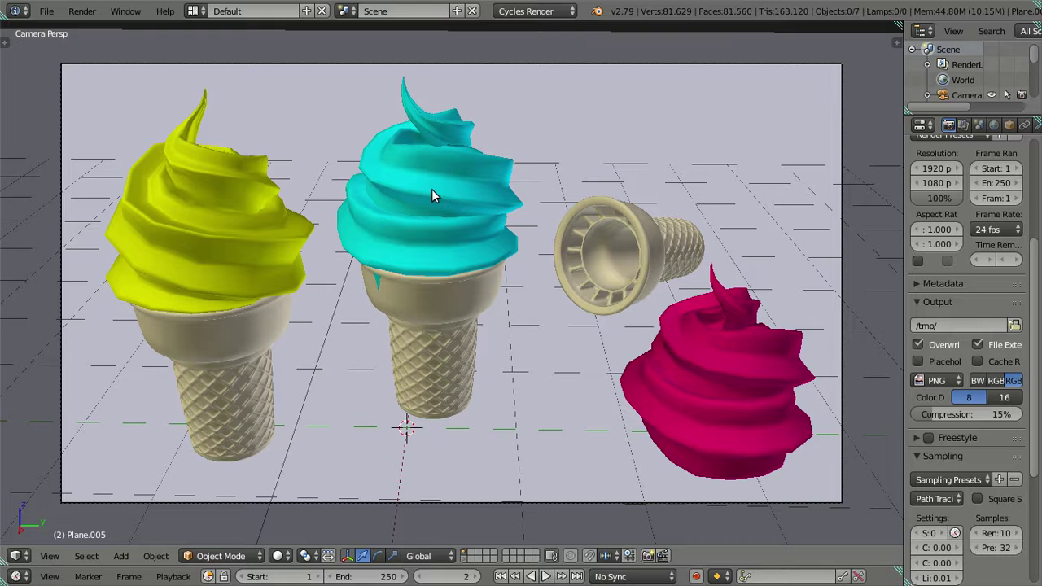
scroll(1027, 498, down, 3)
double_click(1005, 441)
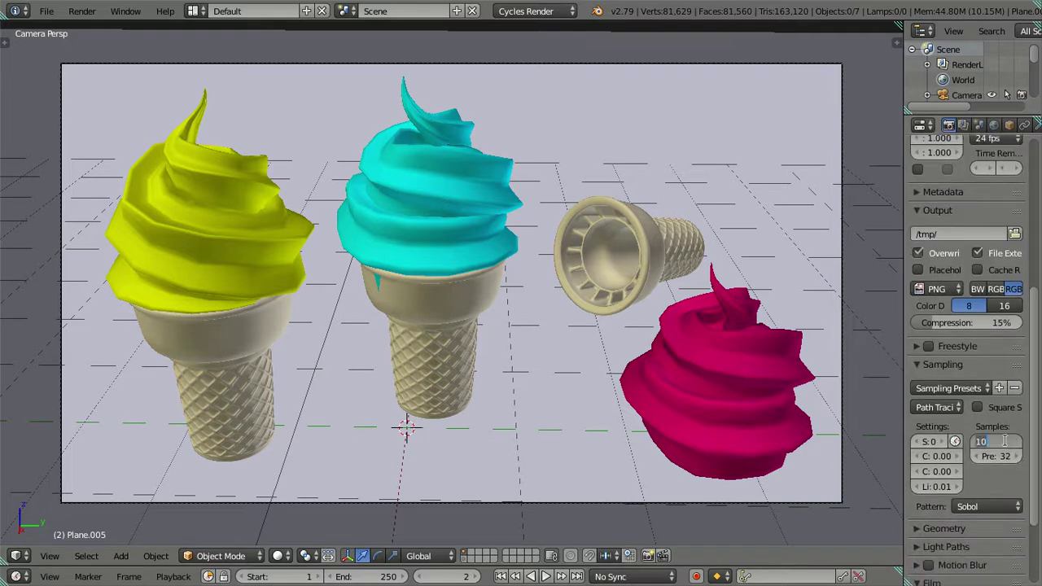
text(512)
key(Return)
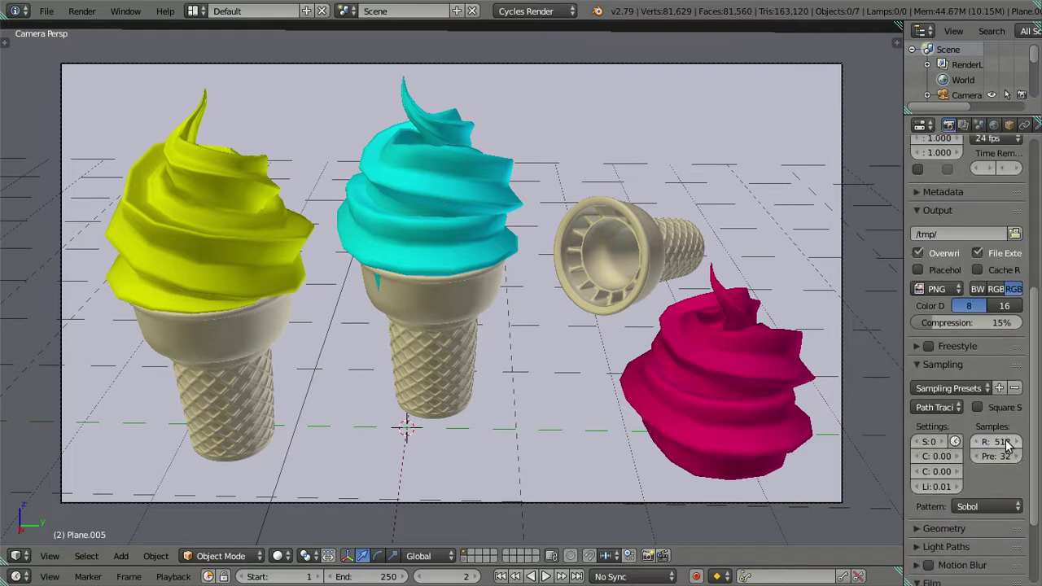
Step: Save over Ice Cream Cone Cup.blend and leave fullscreen
key(ctrl+s)
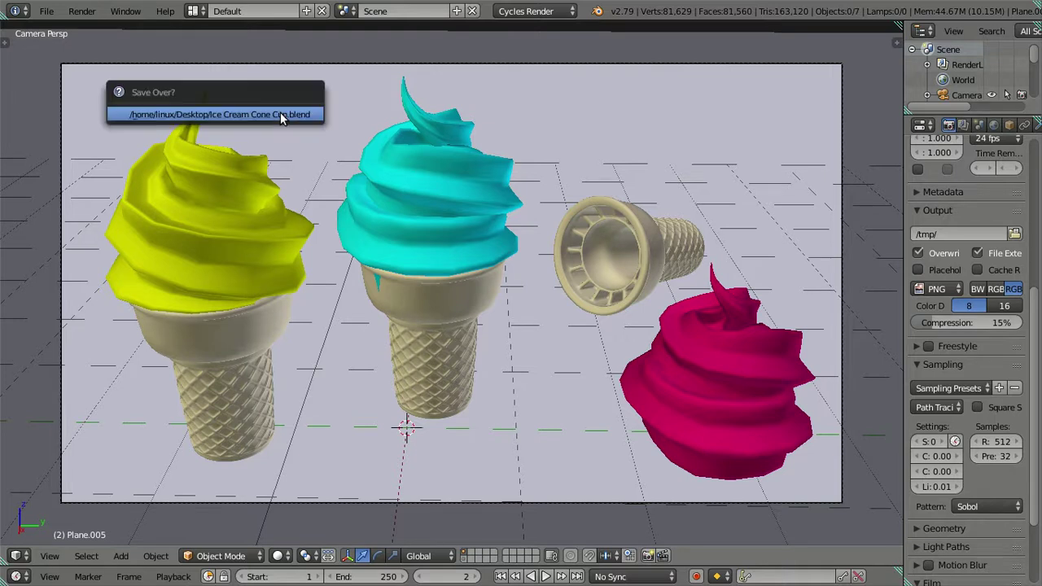
click(282, 114)
click(82, 10)
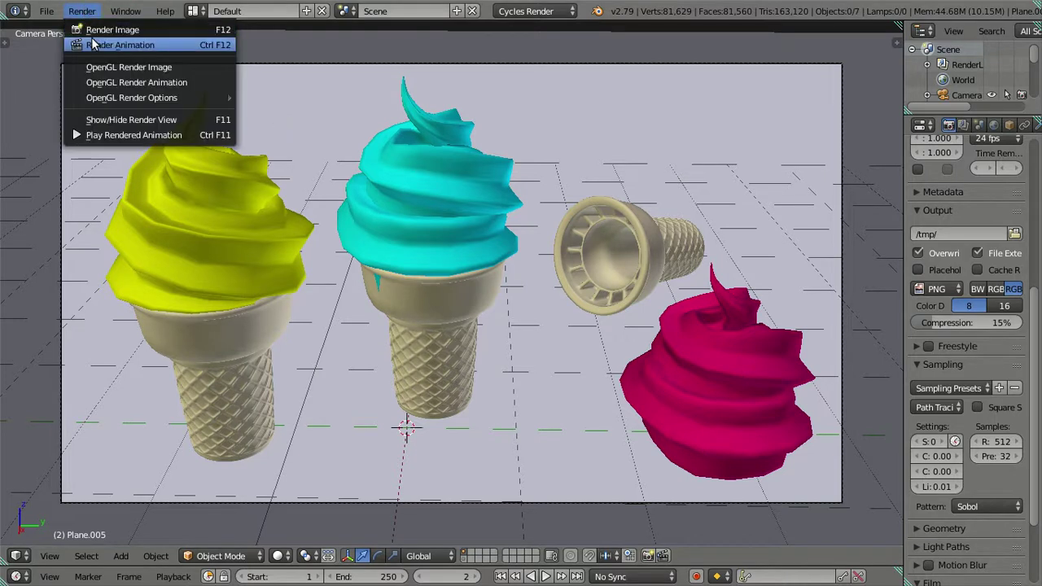
click(136, 45)
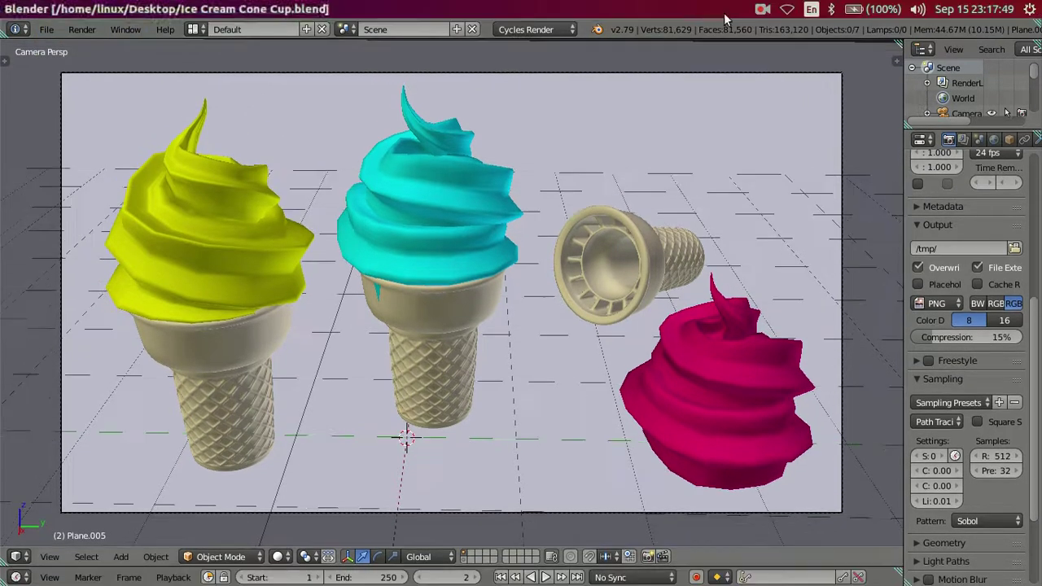